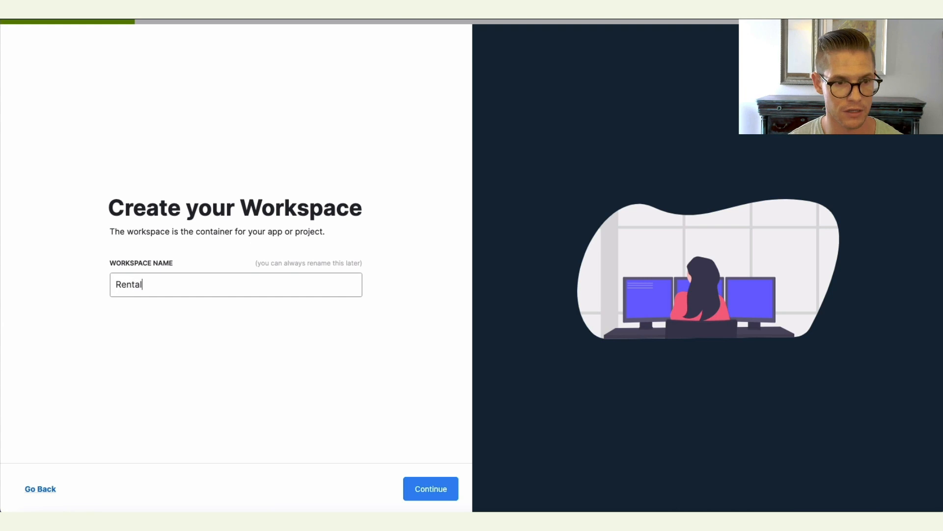
Name the workspace Rental Marketplace with Bravo Studio and continue.
type("e")
key("BackSpace")
key("BackSpace")
type("ace with Bravo Studio")
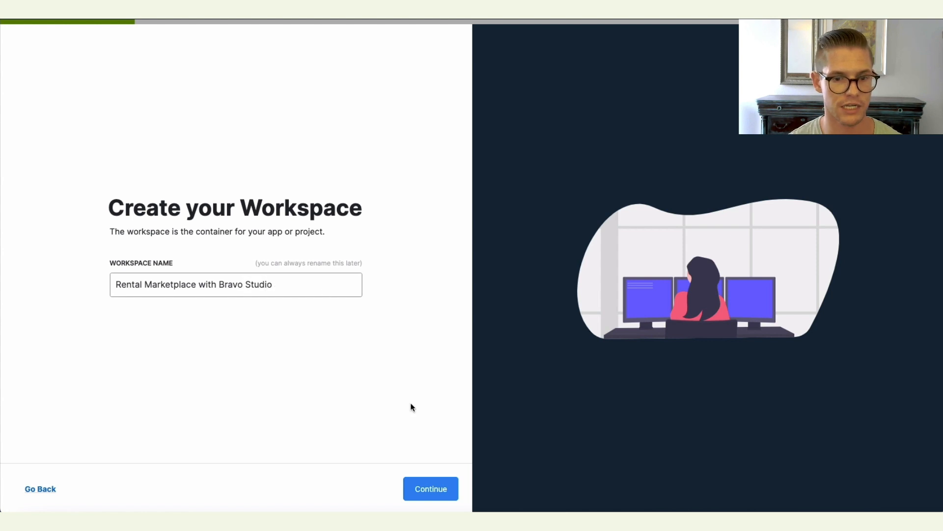
left_click(438, 488)
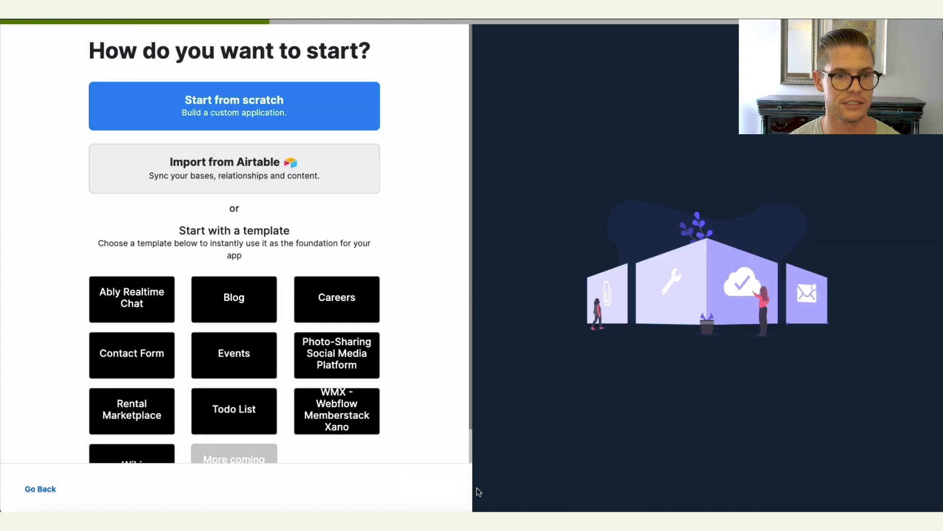
Start from scratch and add listings and reservations database tables alongside user.
left_click(231, 106)
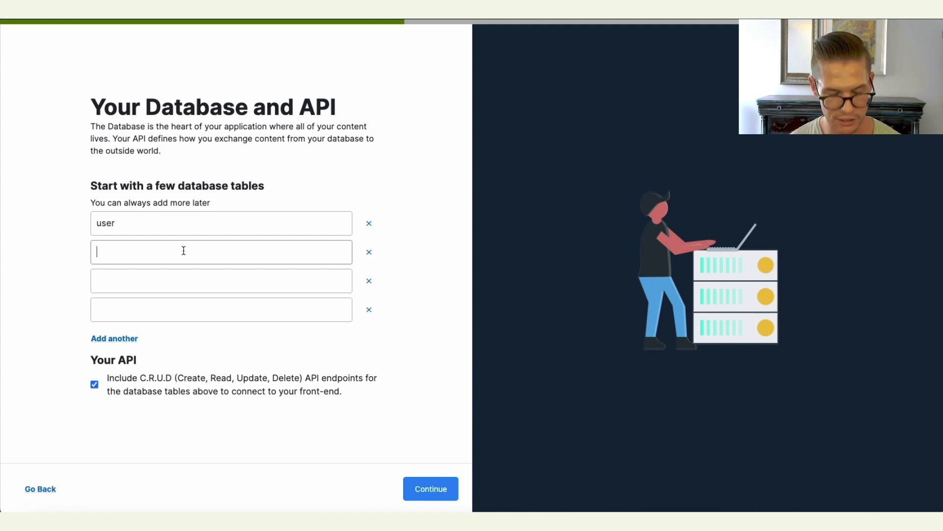
type("listings")
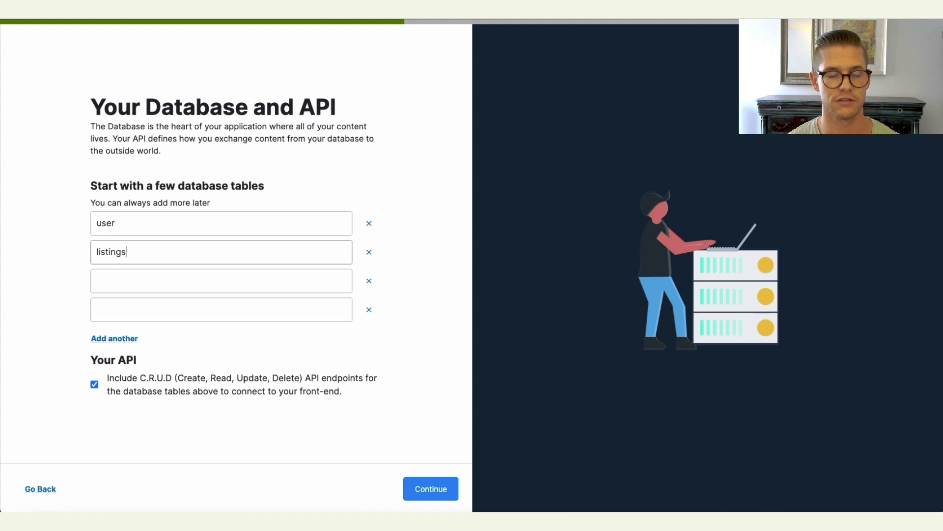
key("Tab")
type("reservations")
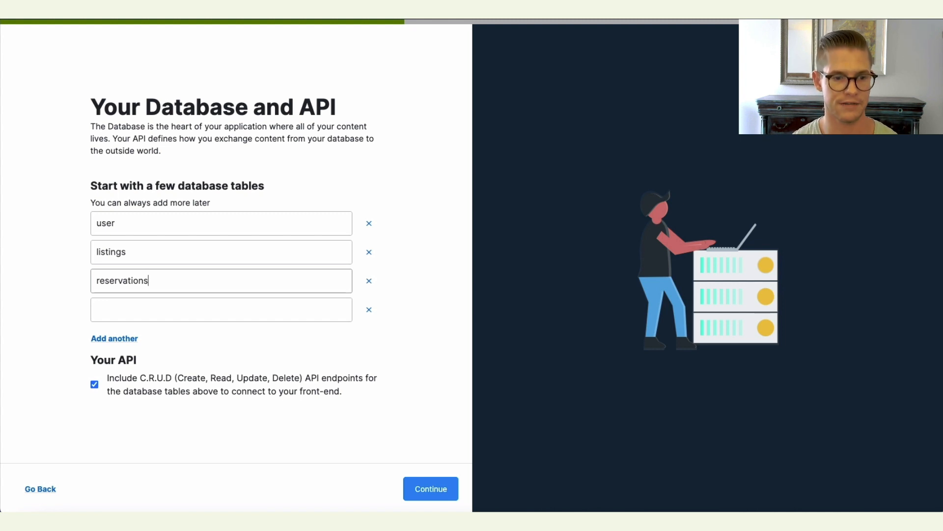
Turn off the CRUD API endpoints option and continue past API customization without selecting any tables.
left_click(94, 387)
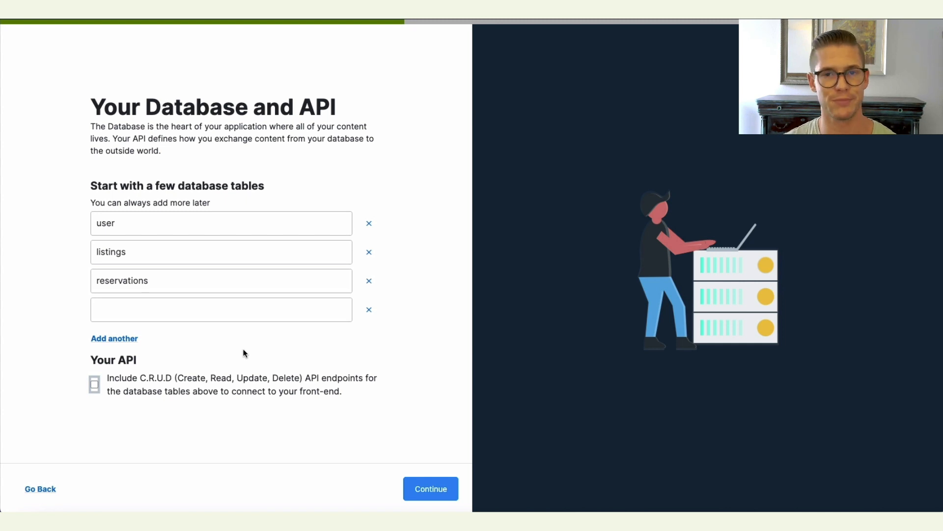
left_click(433, 489)
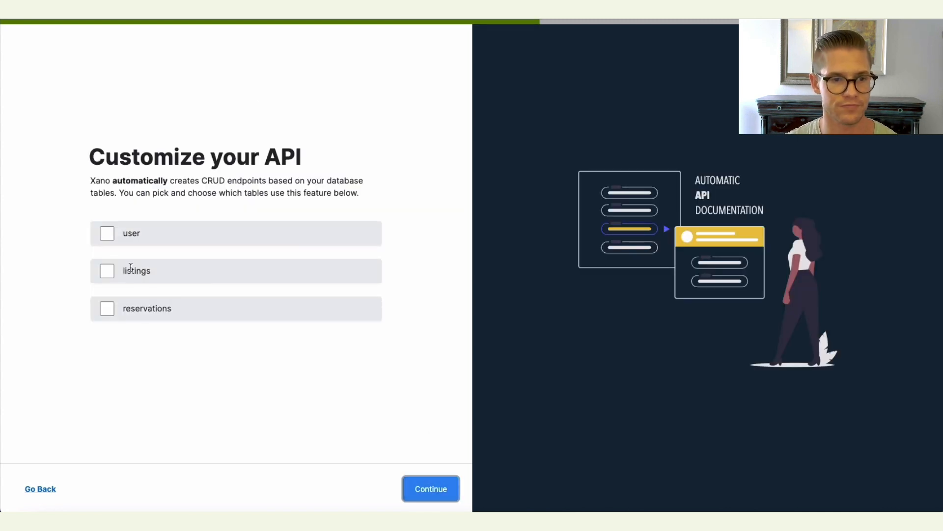
left_click(433, 489)
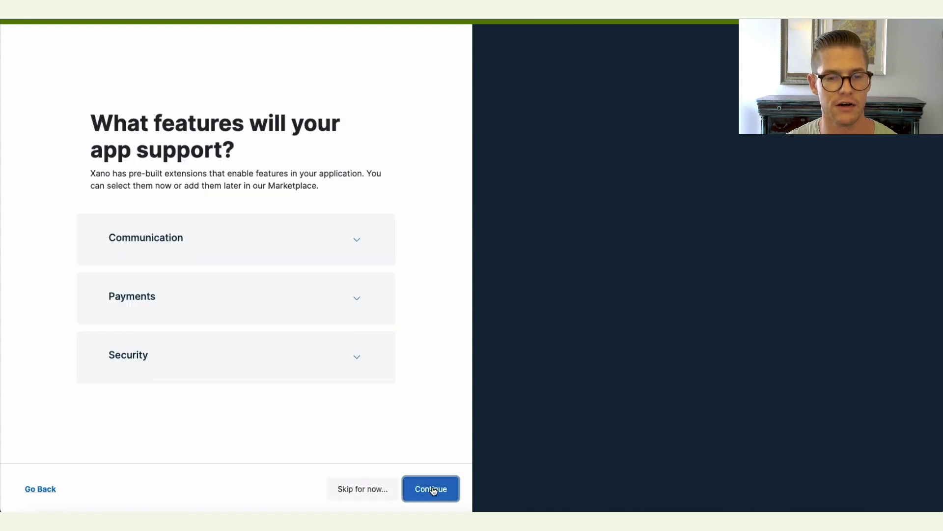
Skip the feature extensions and finish setup with email login for the user table.
left_click(358, 489)
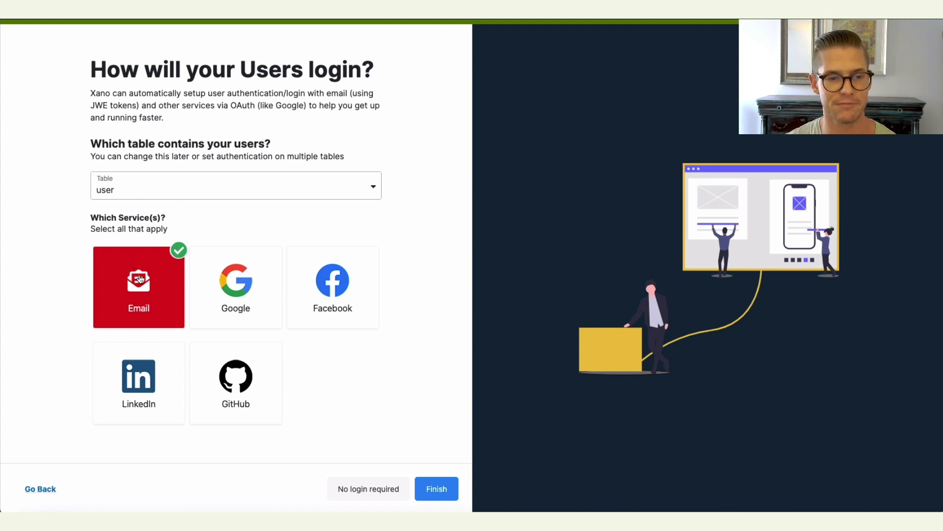
left_click(436, 494)
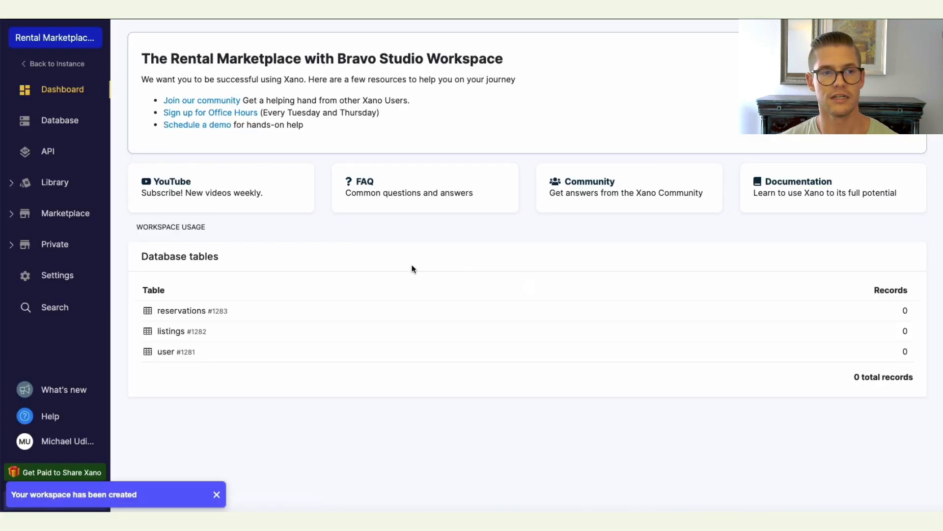
Open the user table and add an image field named profile_pic.
left_click(67, 122)
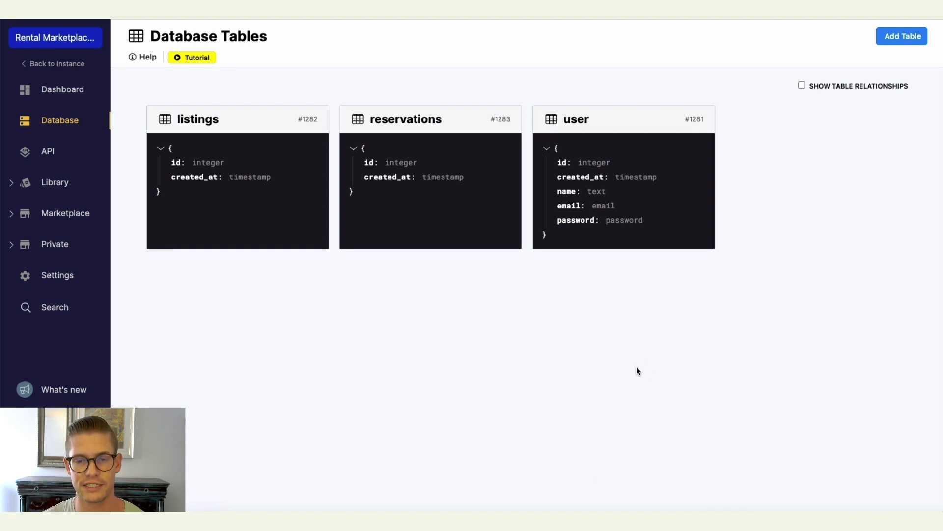
left_click(609, 222)
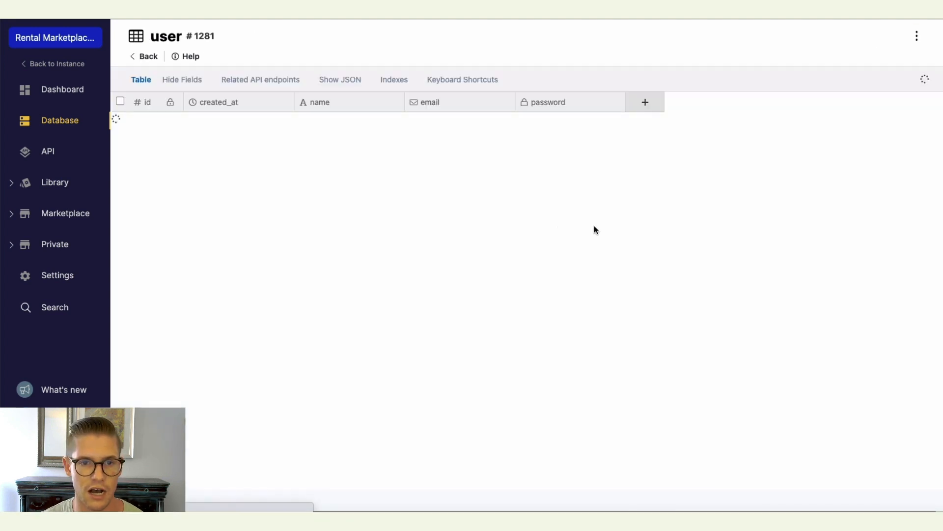
left_click(640, 104)
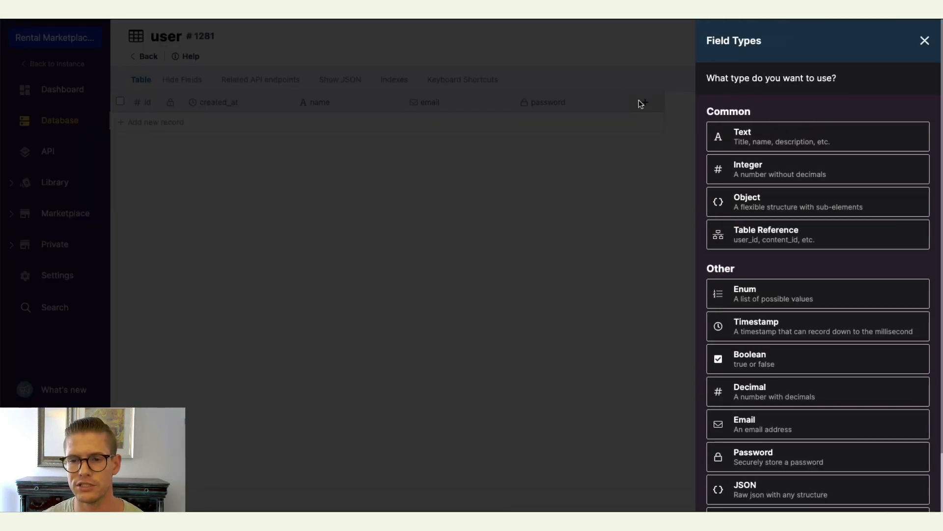
scroll(789, 401, "down", 3)
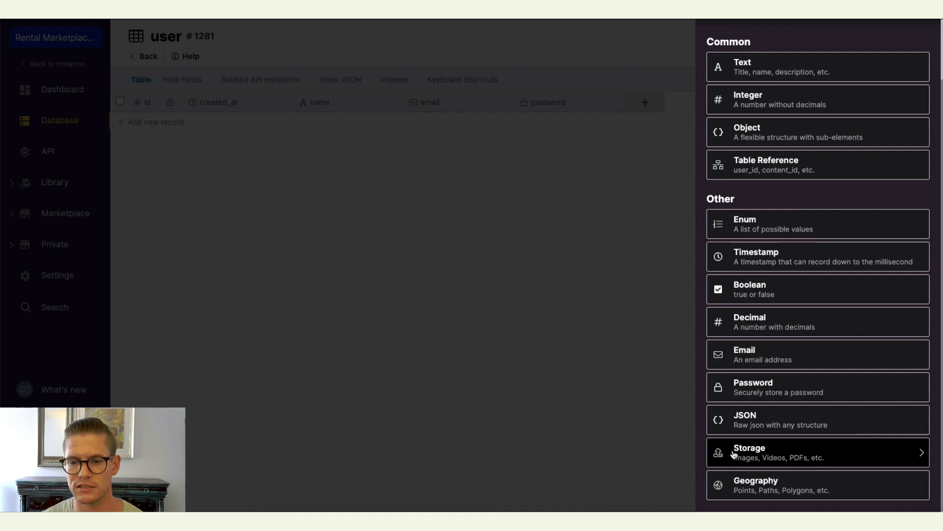
left_click(780, 459)
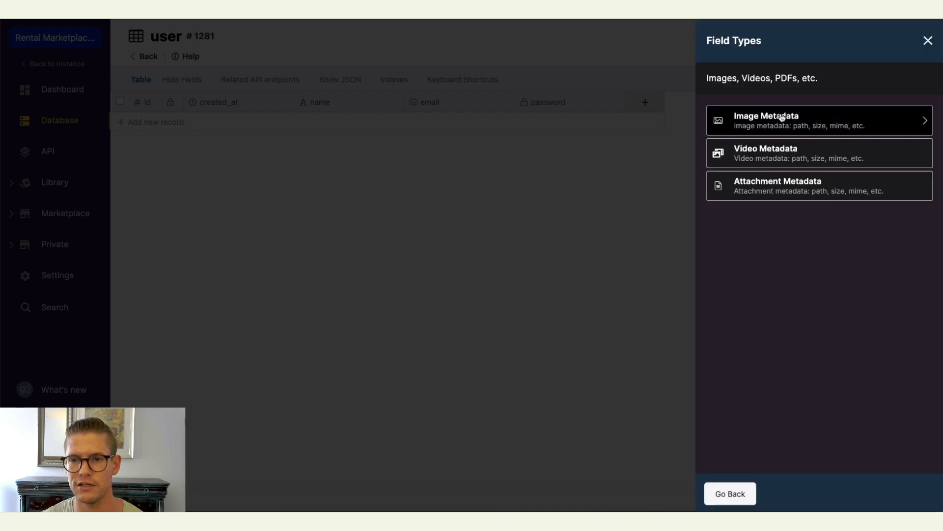
left_click(757, 123)
type("prof")
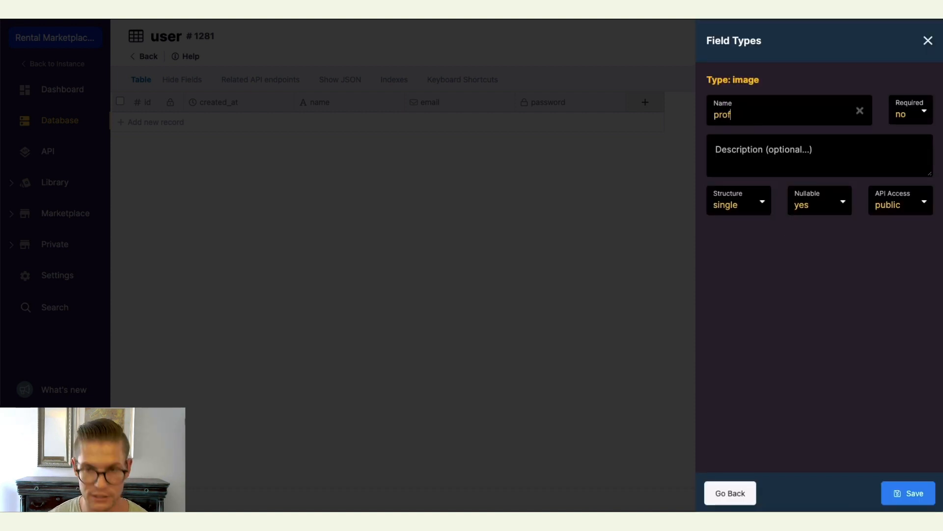
type("ile_pic")
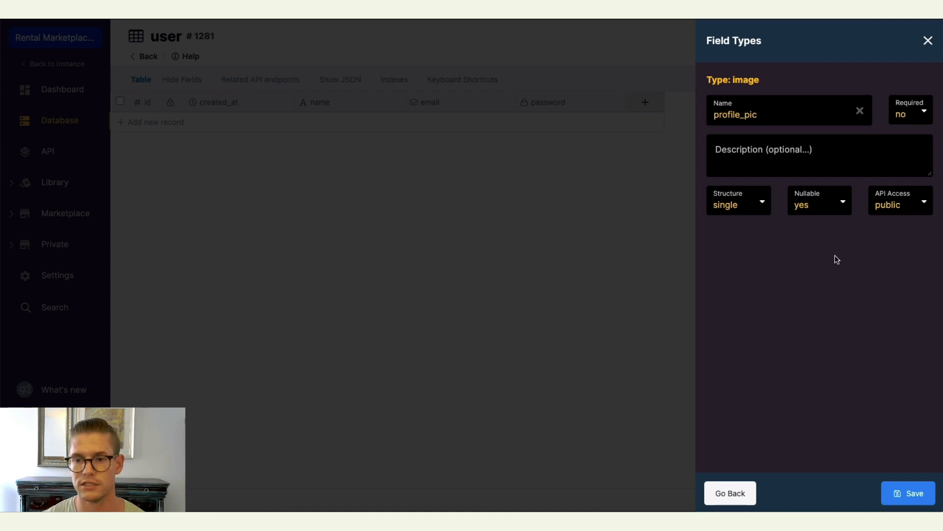
left_click(913, 495)
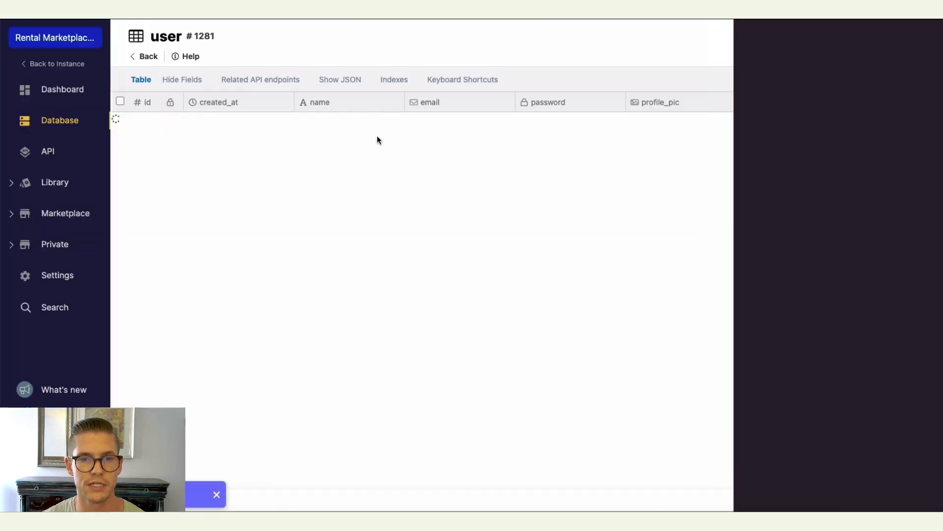
Add a user record with a sample name, e-mail address and account password.
left_click(337, 128)
left_click(338, 124)
type("C")
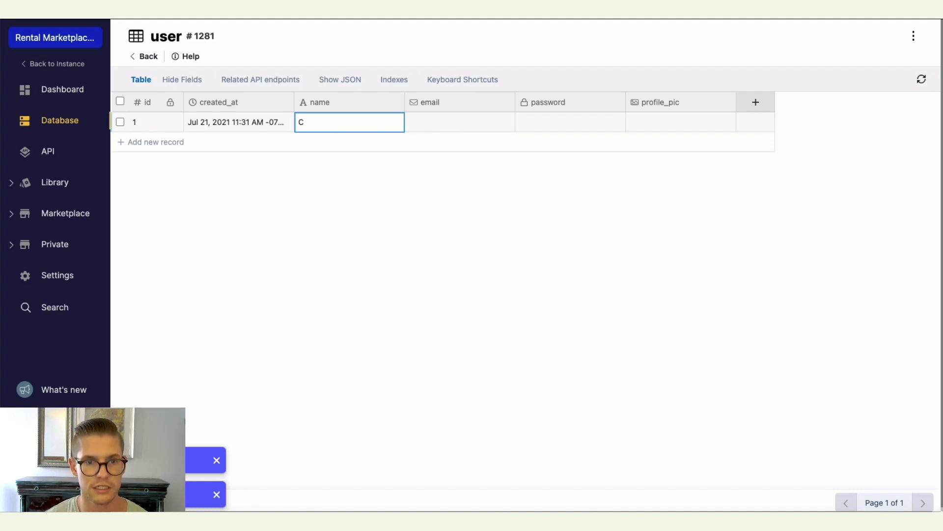
type("hristina")
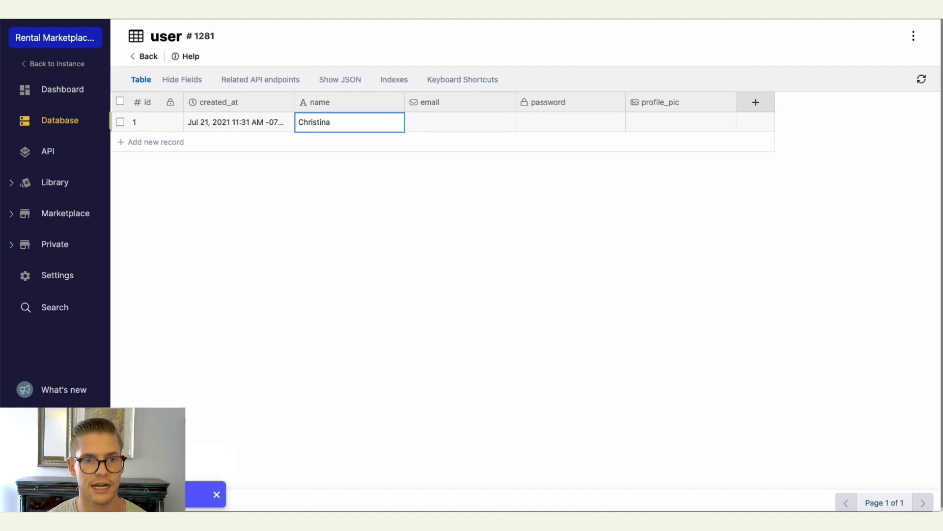
key("Tab")
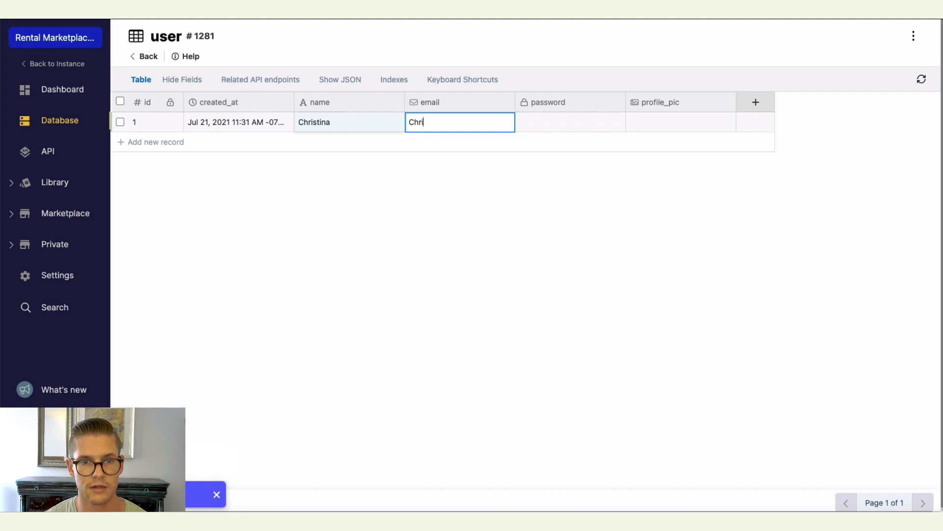
key("Tab")
type("password")
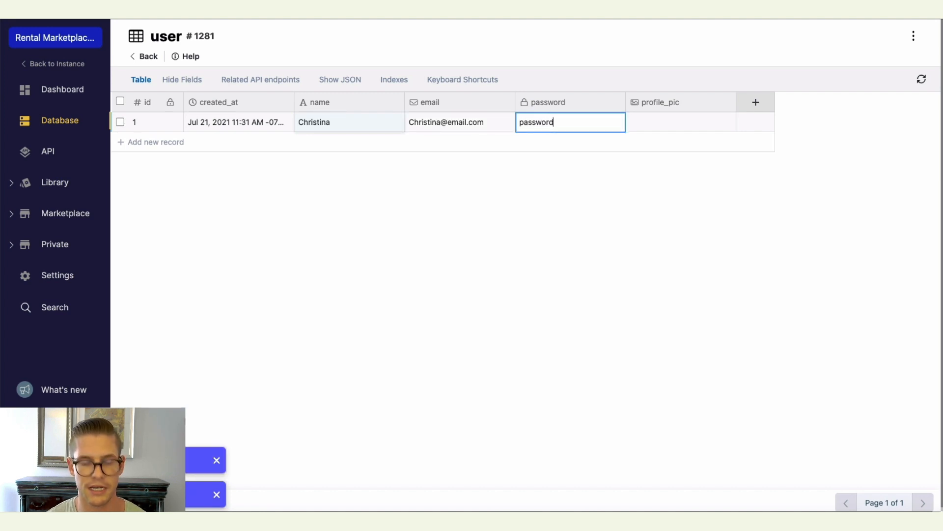
type("123")
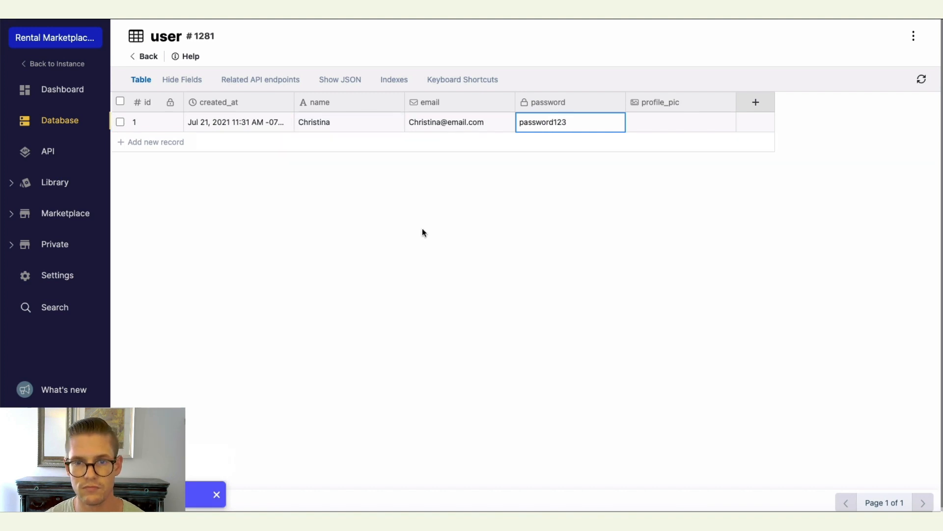
key("Return")
Open the listings table and start a new enum field named place_type.
mouse_move(641, 127)
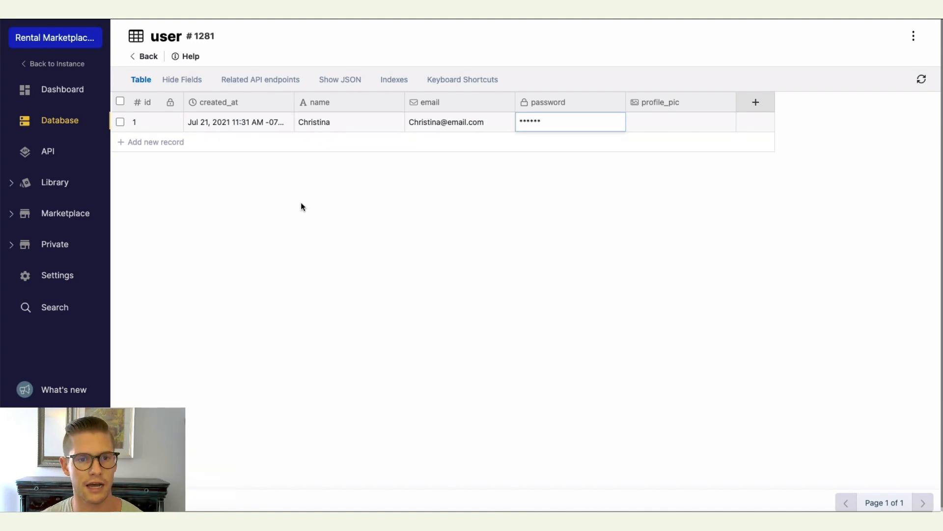
left_click(146, 57)
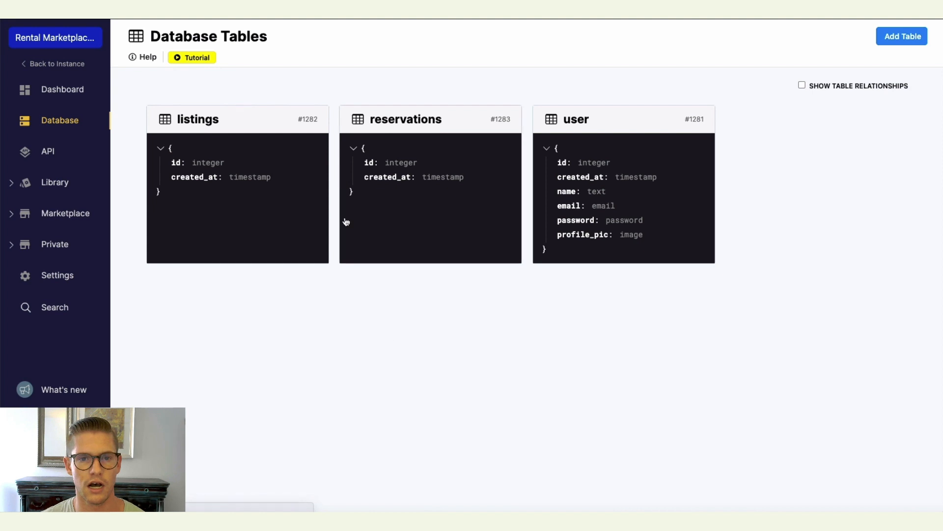
left_click(230, 195)
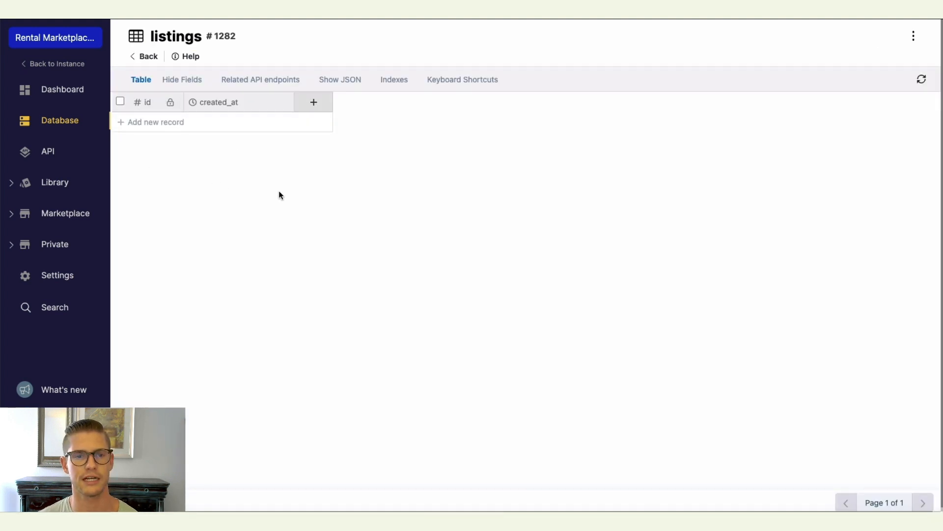
left_click(317, 103)
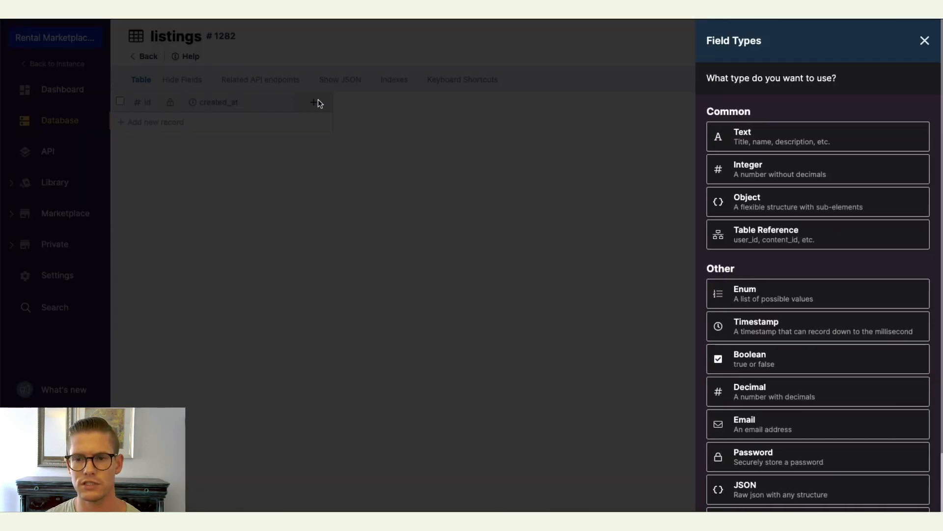
left_click(757, 295)
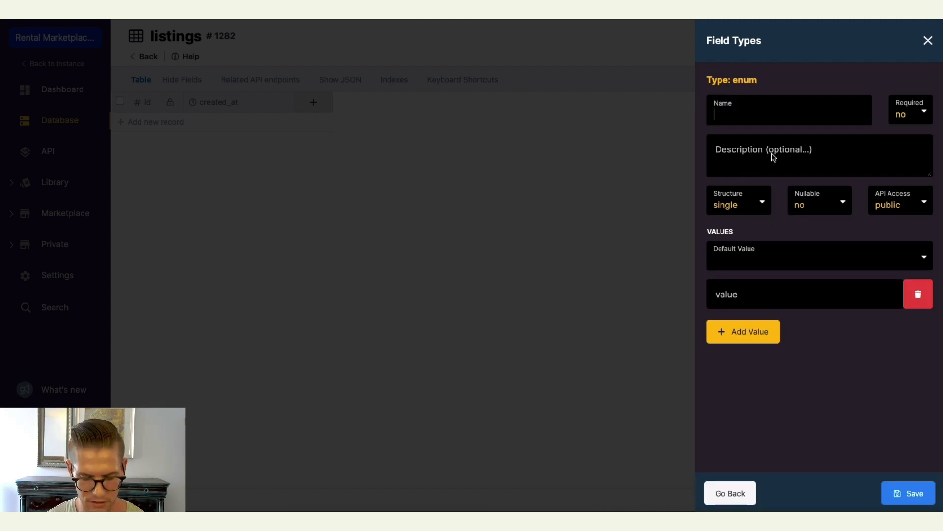
type("p")
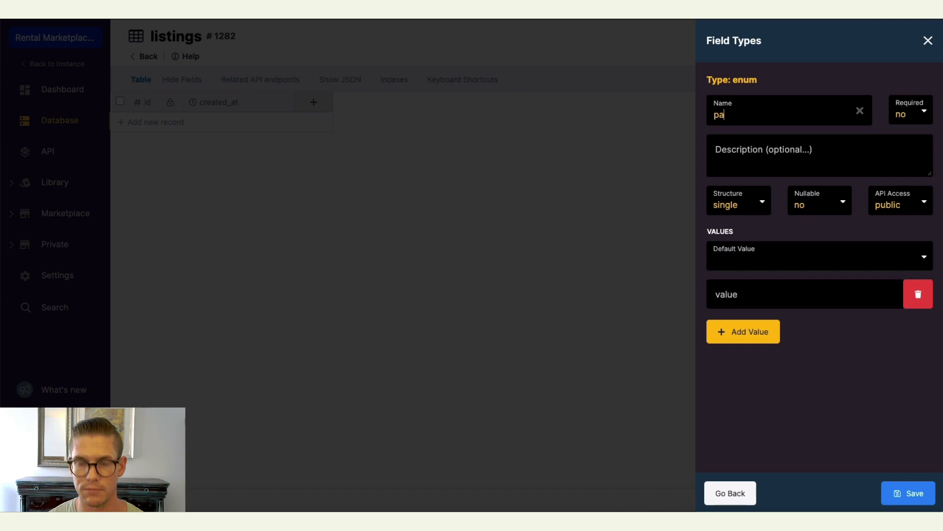
type("lace_type")
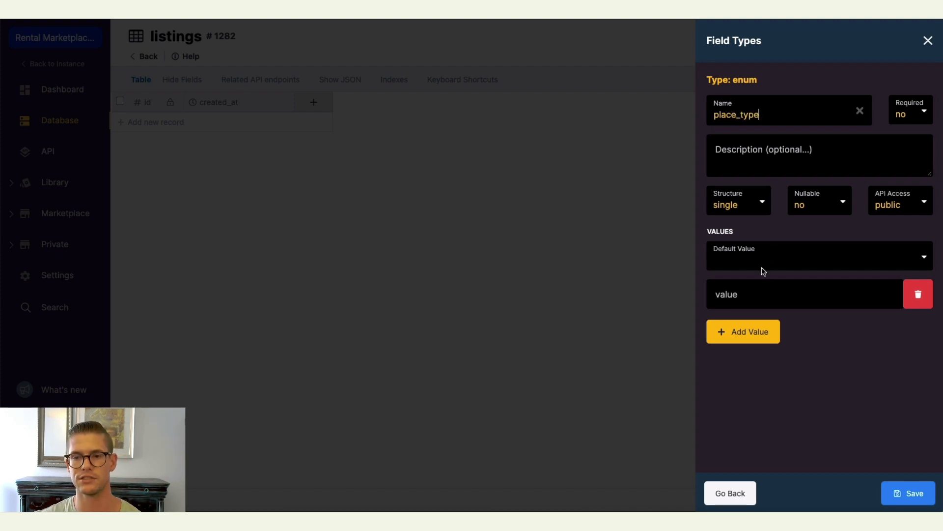
Give place_type the values Entire place, Hotel room, Private room and Shared room, and save the field.
left_click(757, 299)
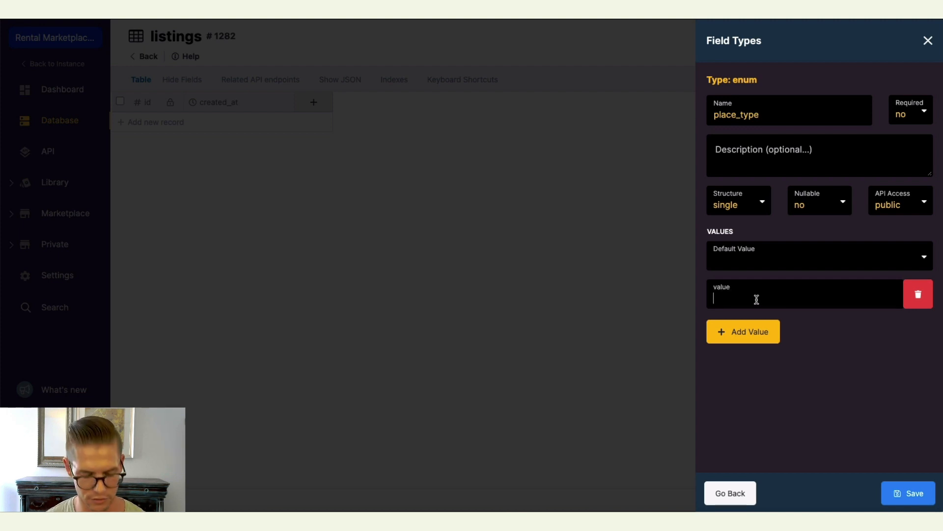
type("Entire place")
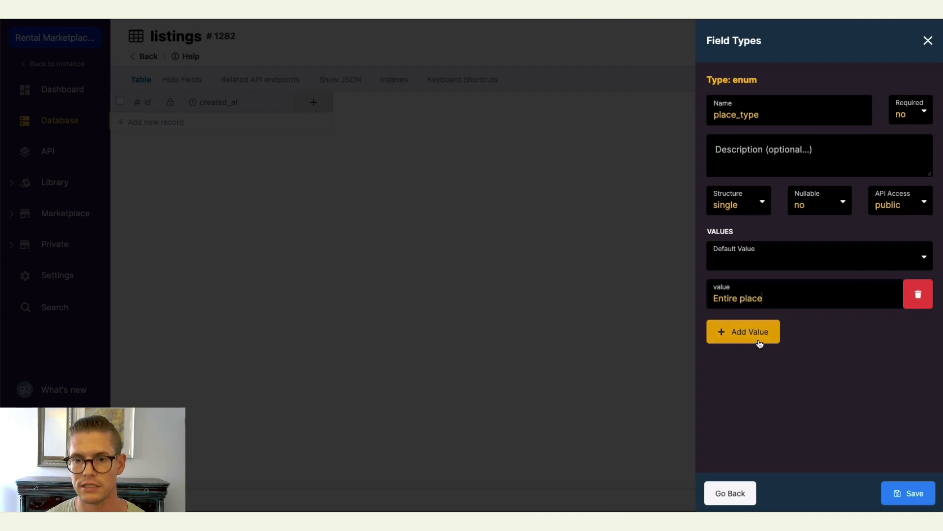
left_click(759, 339)
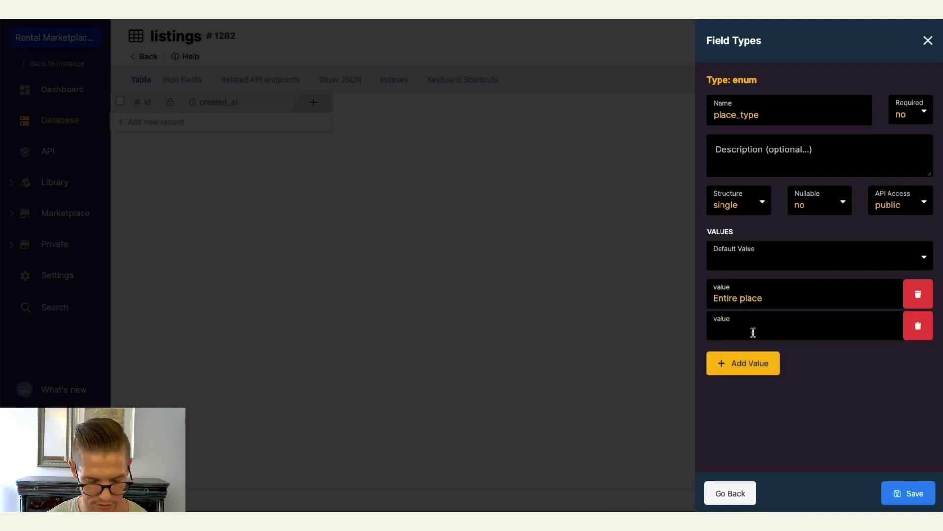
type("Hotel room")
left_click(758, 368)
type("Private room")
left_click(762, 394)
type("Shared room")
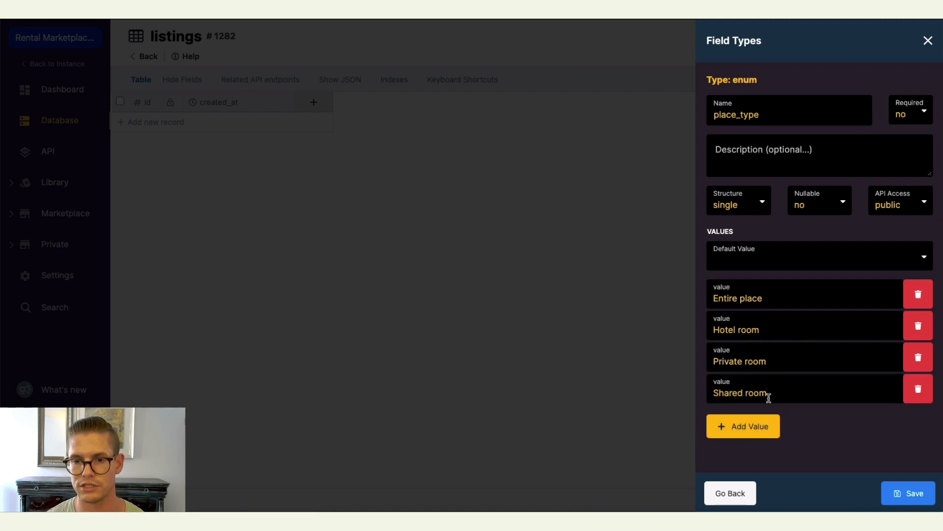
left_click(905, 494)
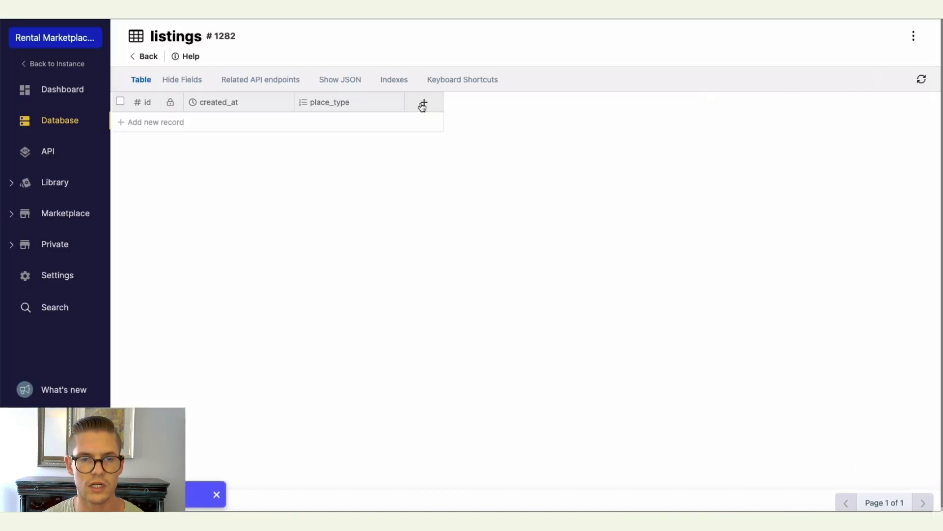
Start a new enum field in the listings table named property_type.
left_click(423, 105)
scroll(732, 236, "down", 2)
left_click(755, 223)
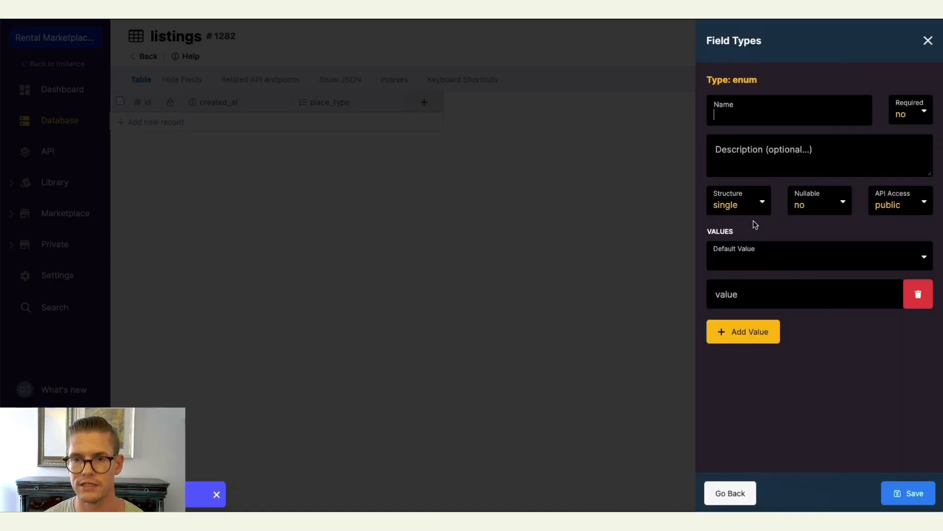
type("property_type")
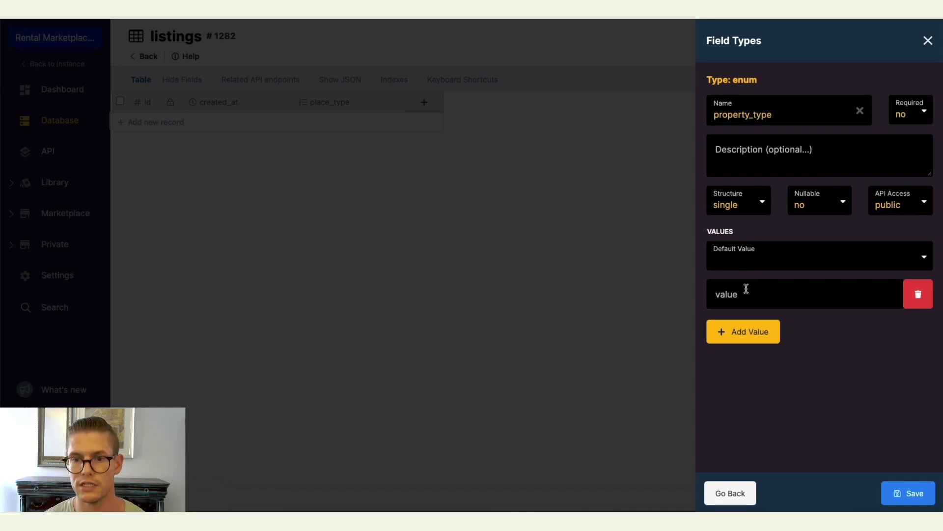
Give property_type the values Entire house, Apartment, Hotel room and Loft, and save the field.
left_click(760, 297)
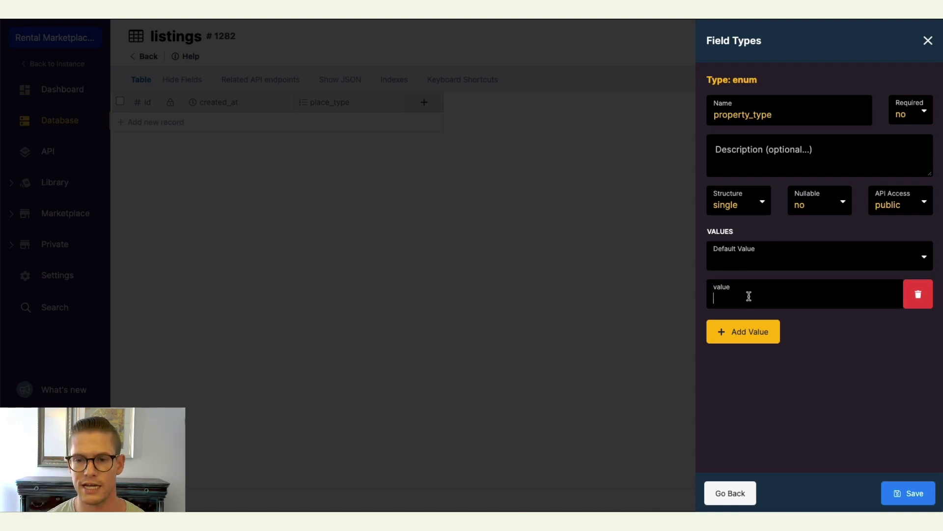
type("Entire house")
left_click(725, 340)
type("Apartmne")
type("ent")
left_click(738, 364)
type("Hotel room")
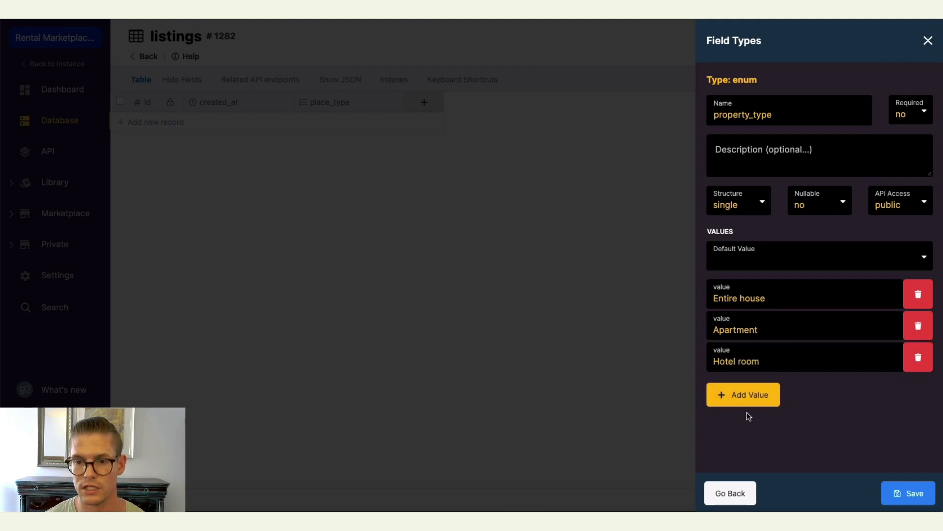
left_click(738, 394)
type("Loft")
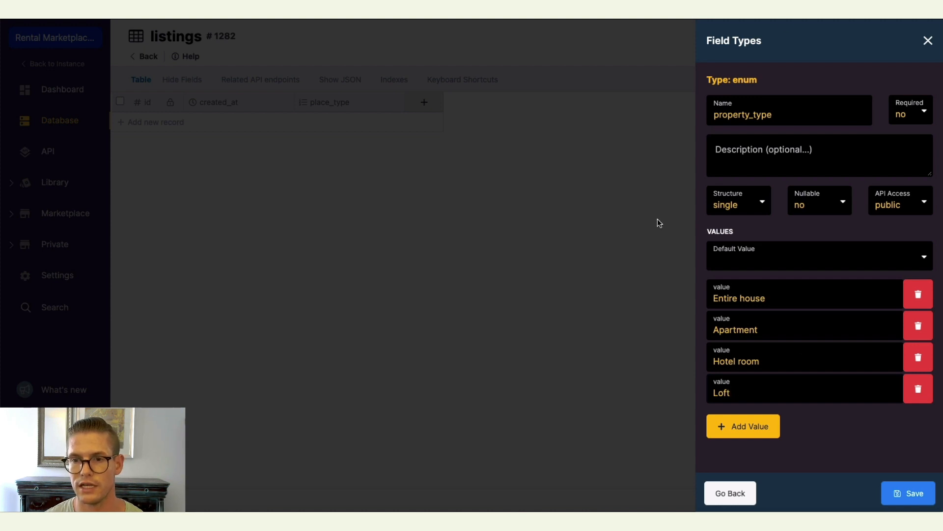
left_click(909, 494)
Add text fields named name and description to the listings table.
left_click(536, 102)
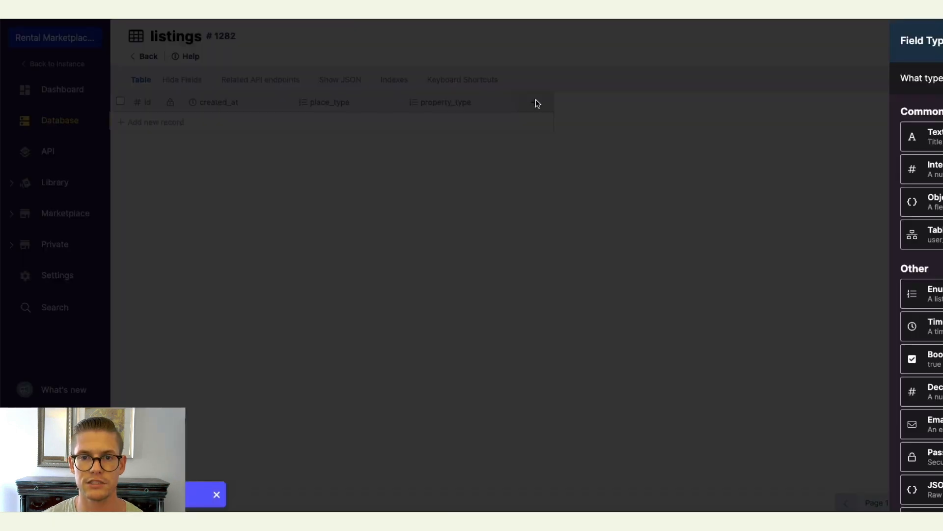
left_click(761, 138)
type("name")
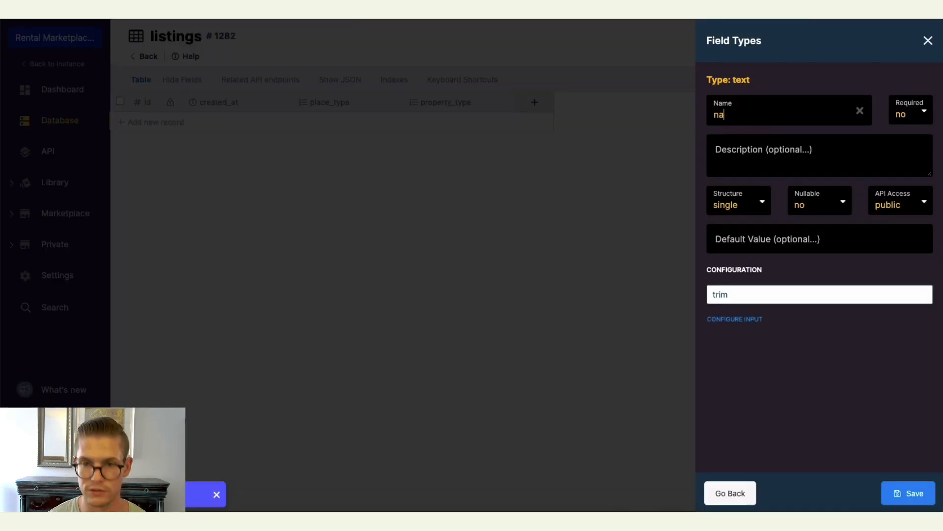
key("Return")
left_click(645, 102)
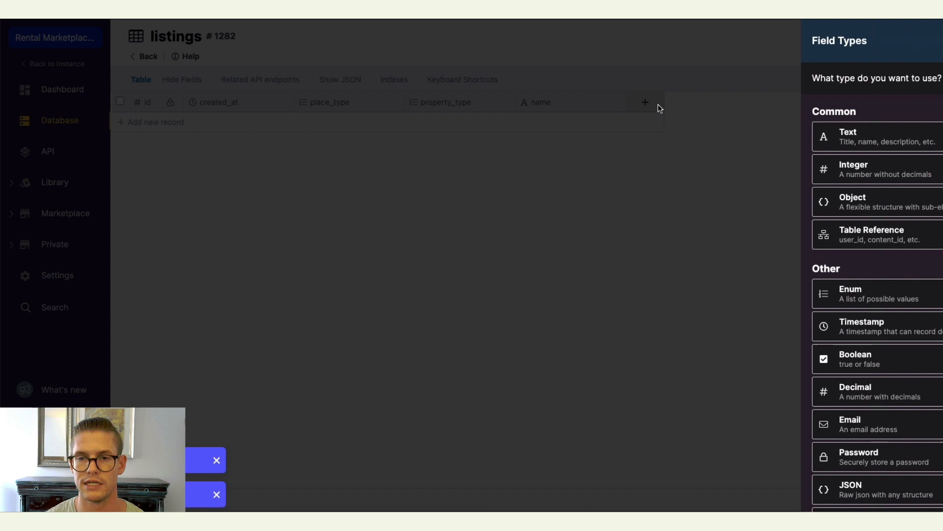
left_click(786, 137)
type("description")
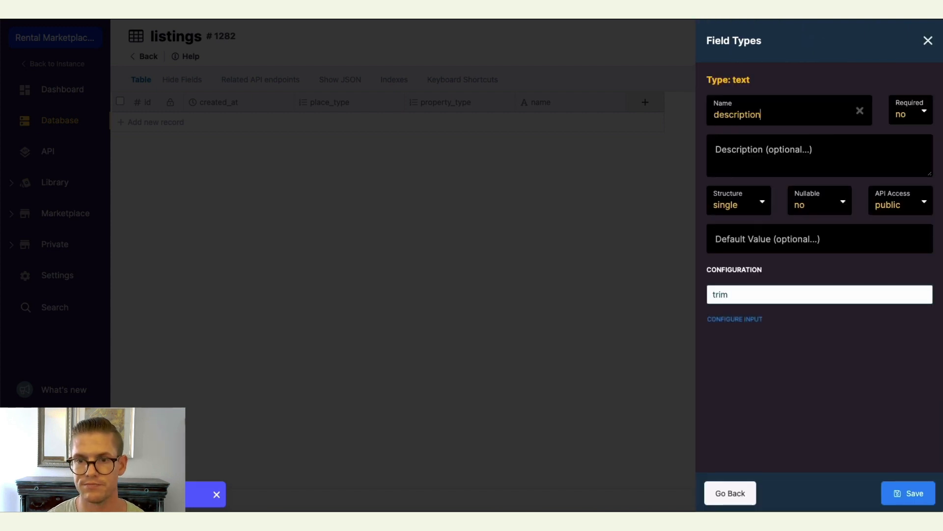
key("Return")
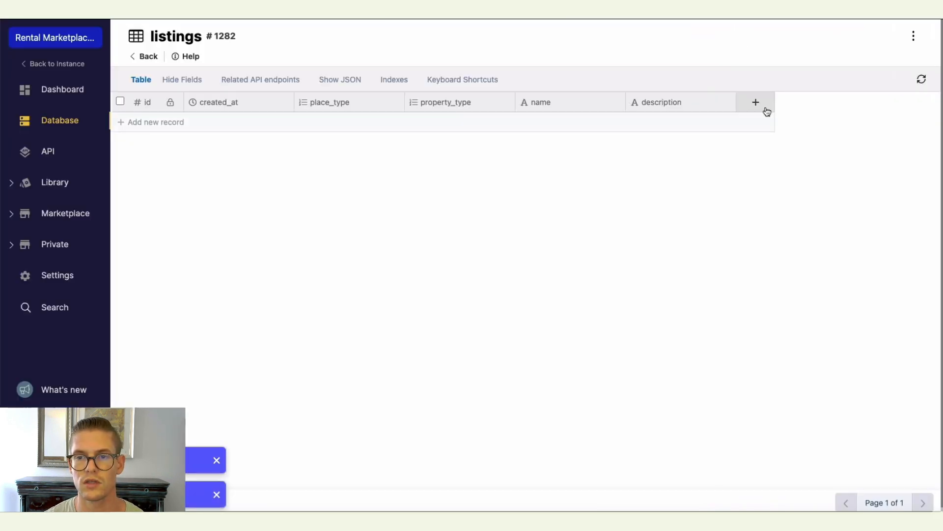
Add text fields named city and country to the listings table.
left_click(761, 102)
left_click(773, 138)
type("c")
key("Return")
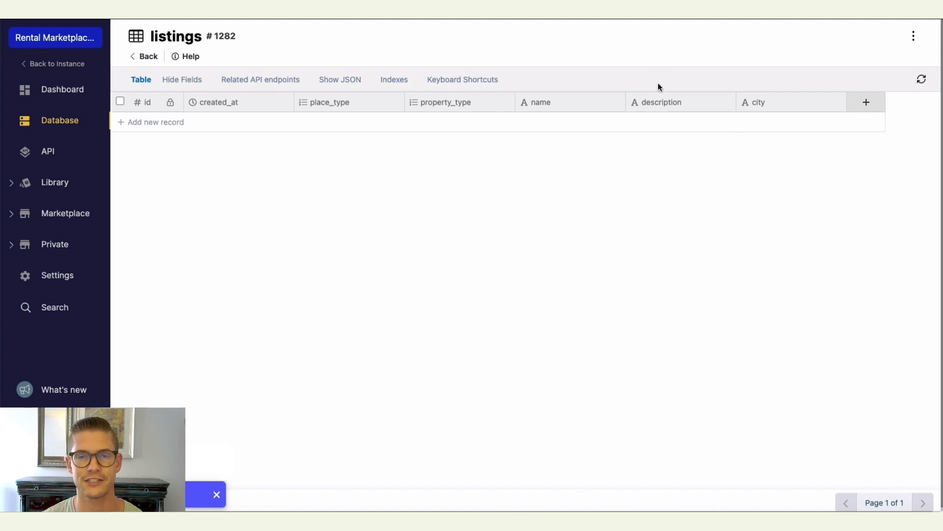
left_click(867, 103)
left_click(844, 131)
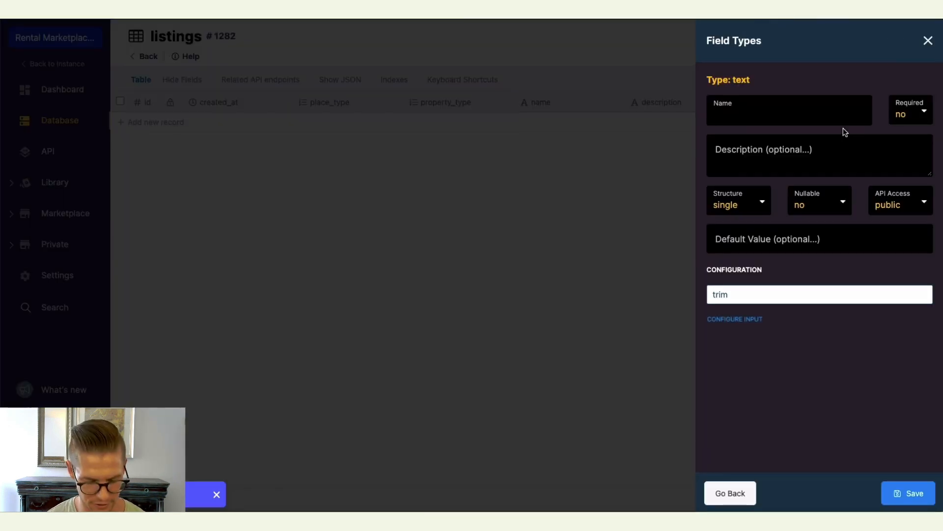
type("country")
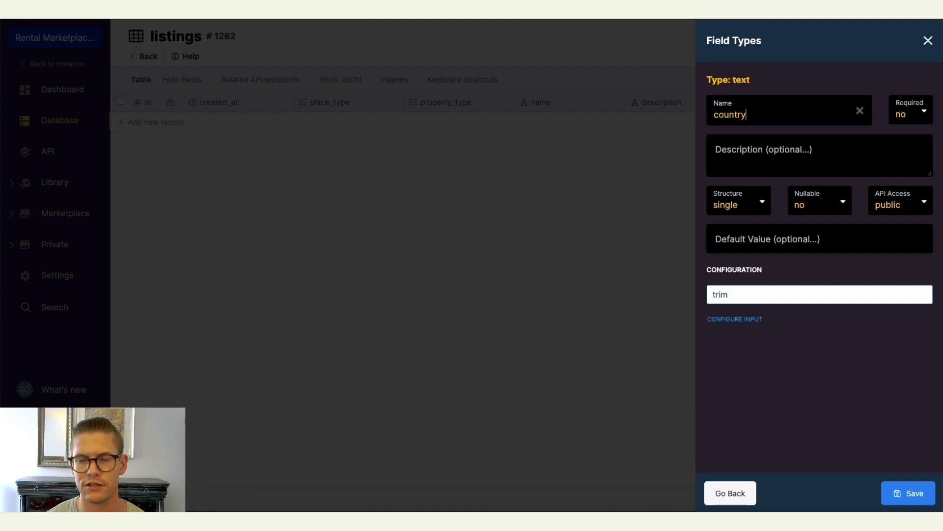
key("Return")
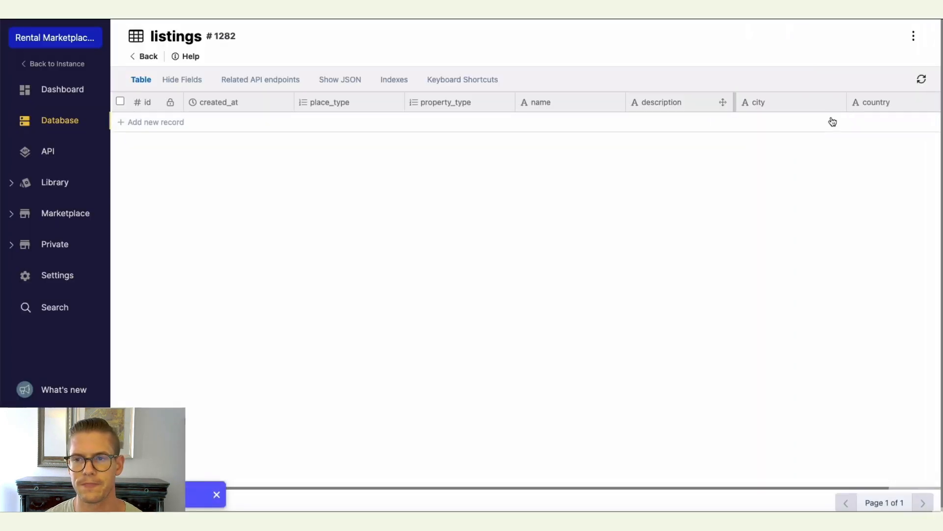
Add an integer field named price to the listings table.
left_click_drag(537, 488, 590, 488)
left_click(921, 103)
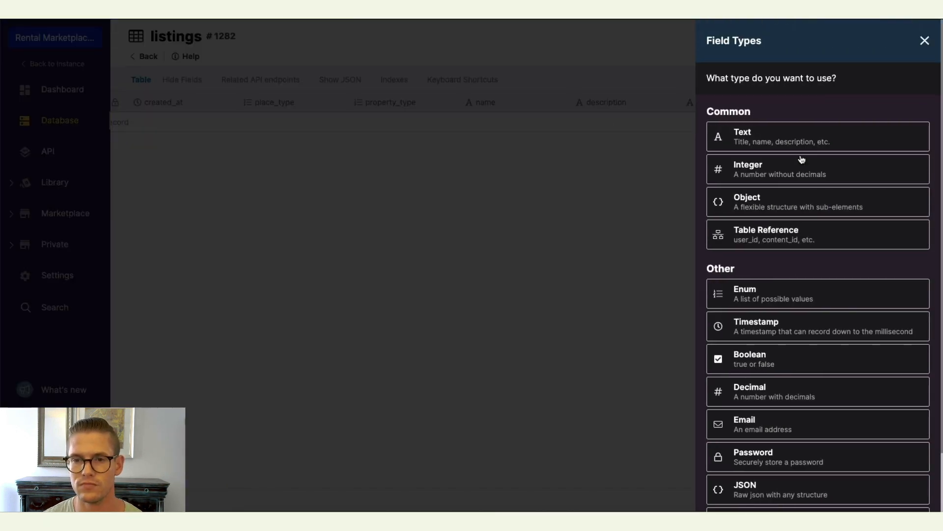
left_click(769, 174)
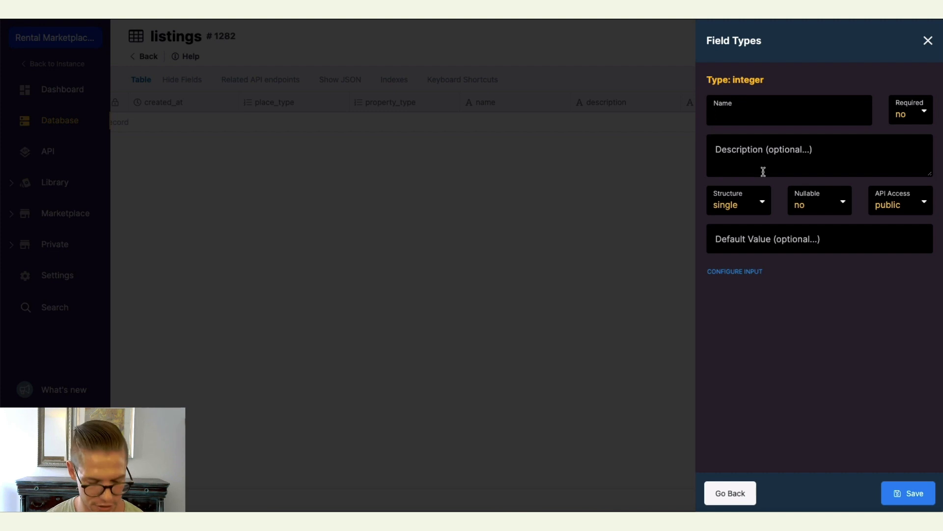
type("300")
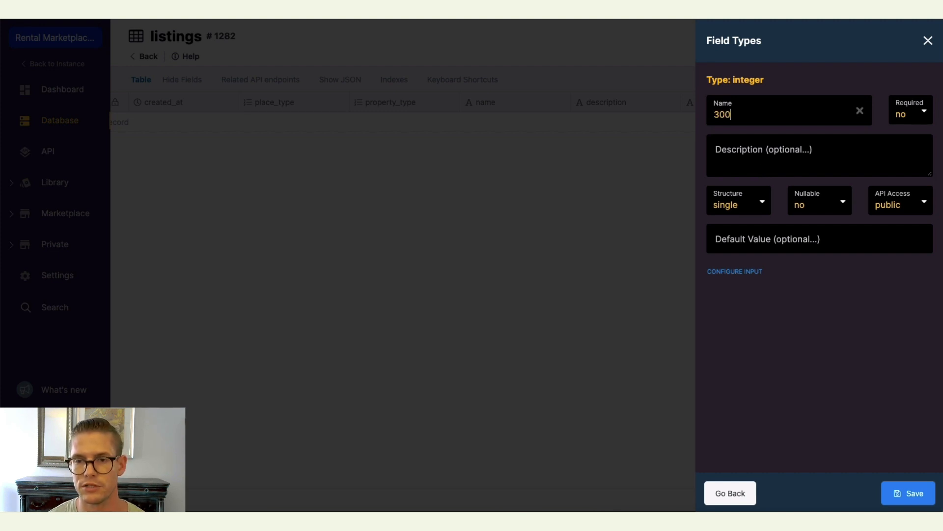
key("BackSpace")
key("BackSpace")
key("BackSpace")
type("price")
key("Return")
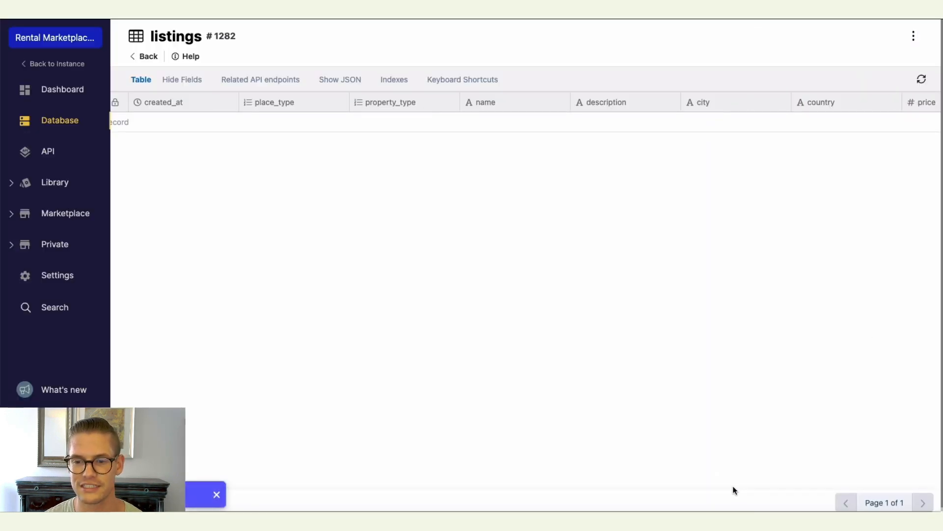
Add an image field named images with a list structure to the listings table and save it.
scroll(732, 488, "right", 3)
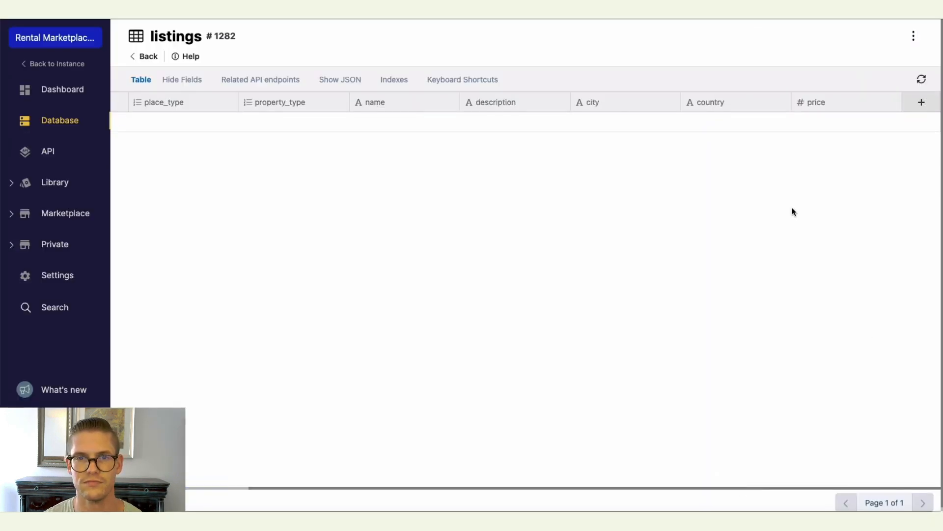
left_click(917, 106)
scroll(848, 177, "down", 2)
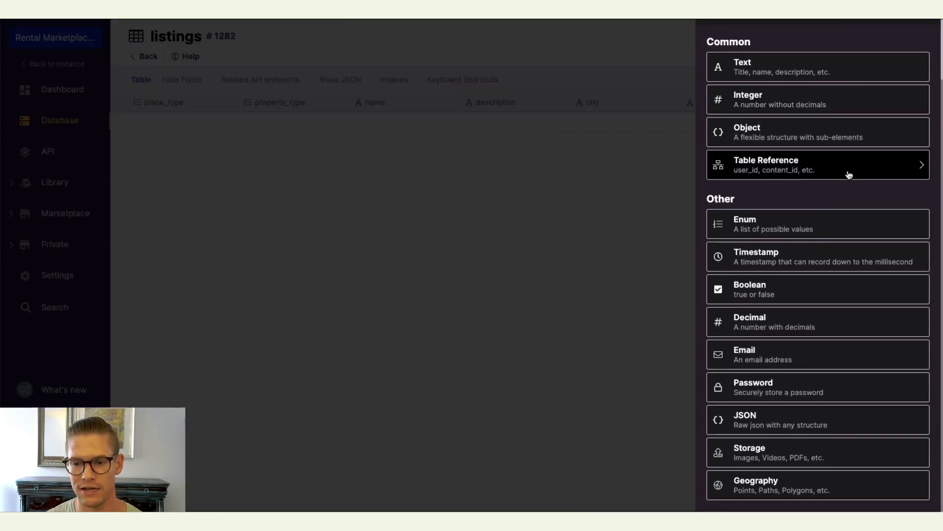
left_click(777, 456)
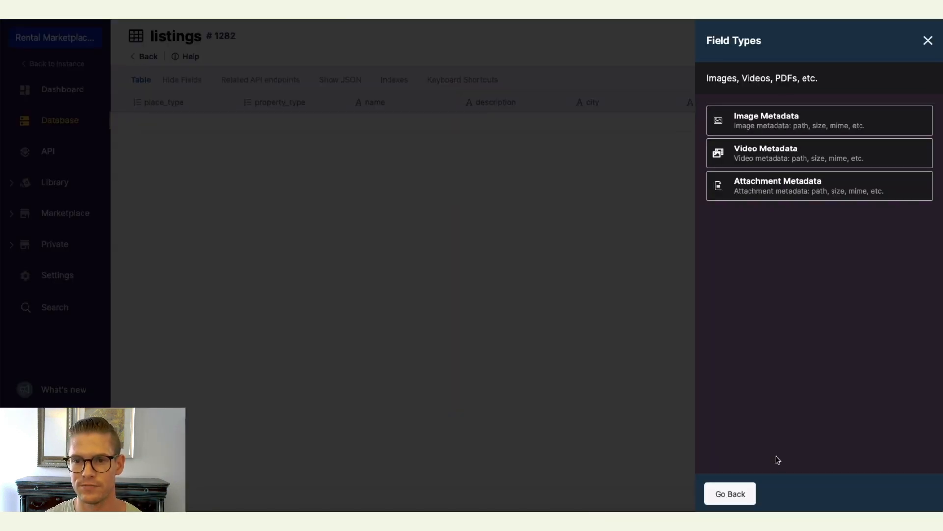
left_click(785, 124)
left_click(762, 203)
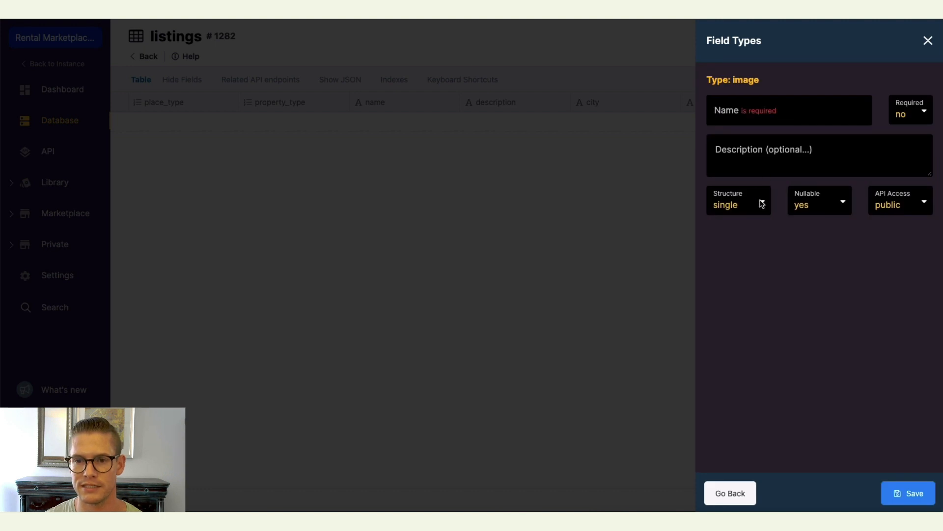
left_click(750, 114)
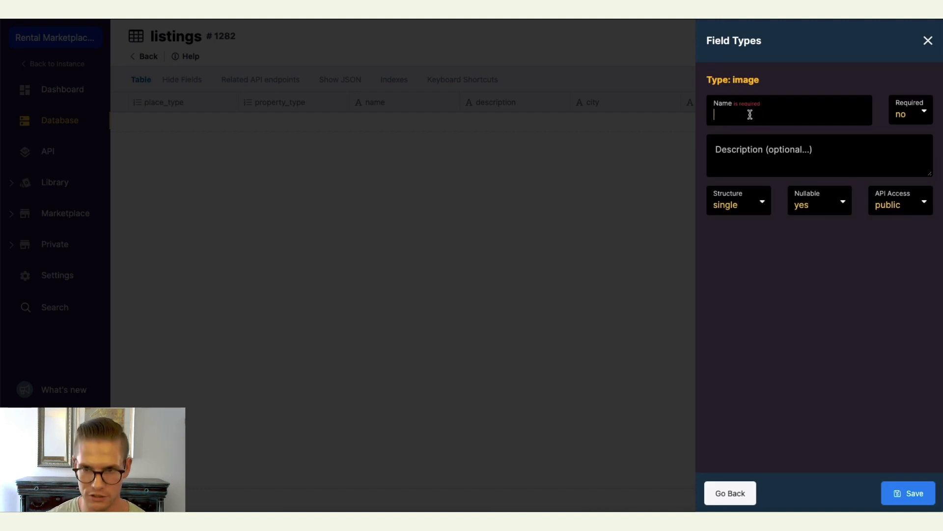
type("images")
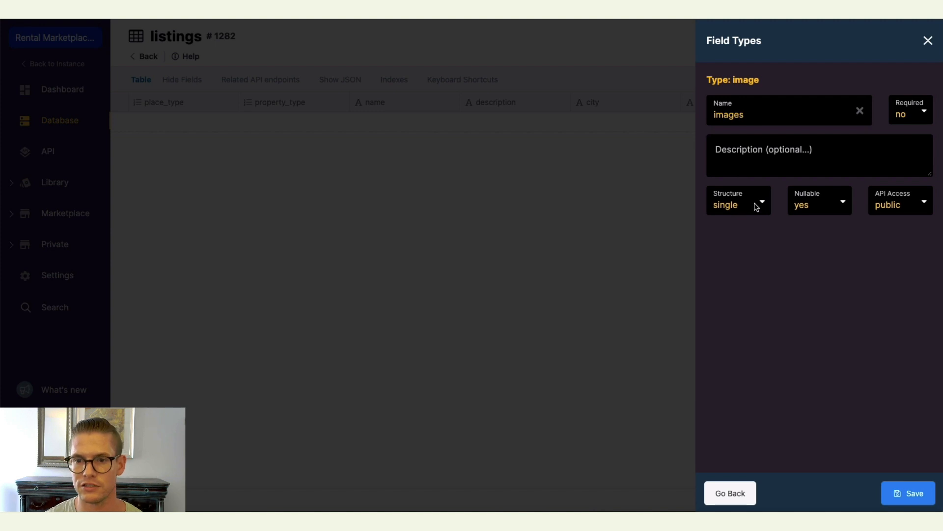
left_click(724, 206)
left_click(721, 215)
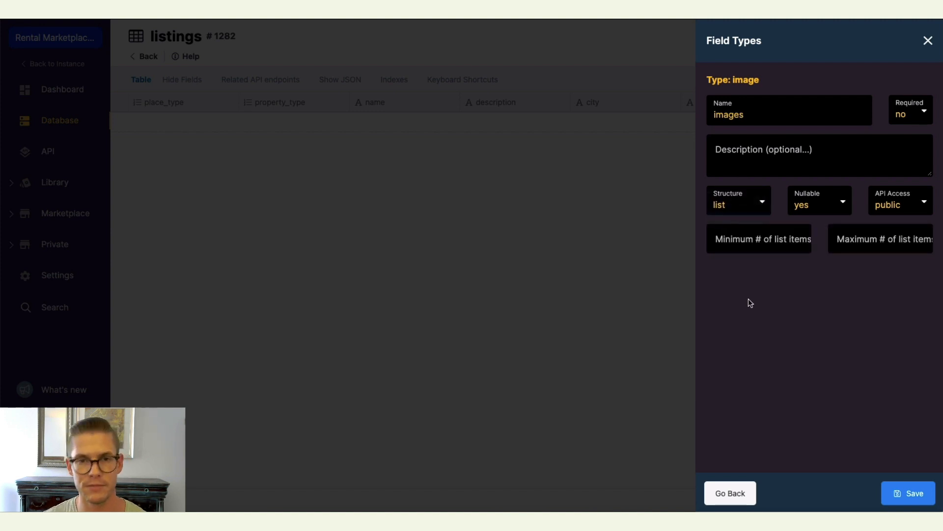
left_click(906, 494)
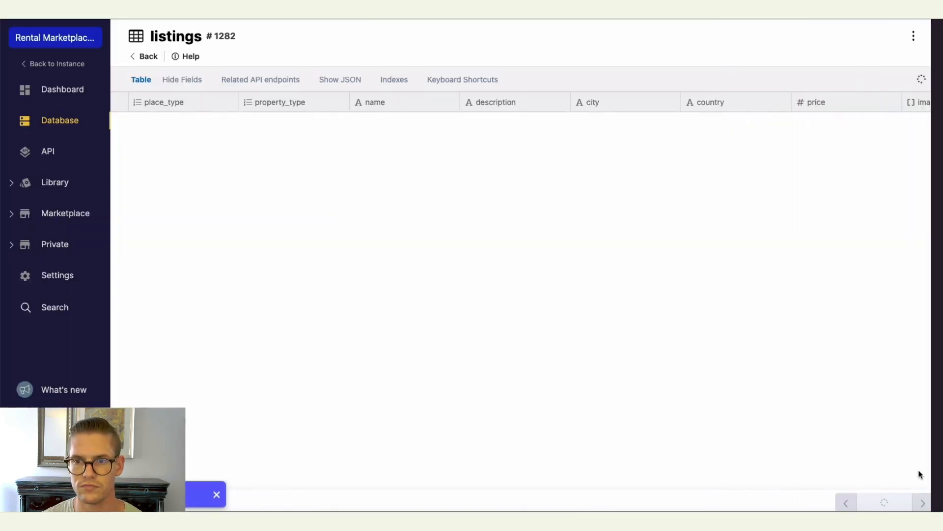
Open the reservations table and add table reference fields linking to the user and listings tables.
left_click_drag(665, 485, 516, 486)
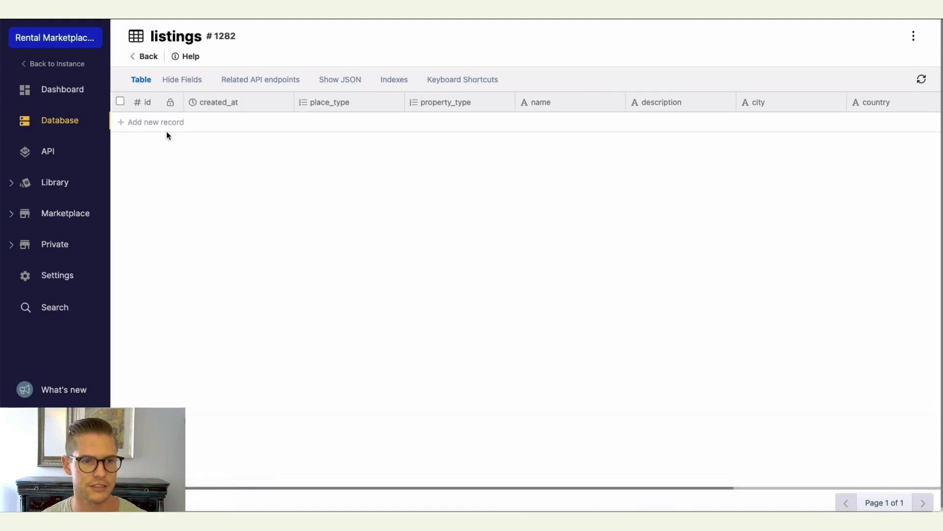
left_click(145, 57)
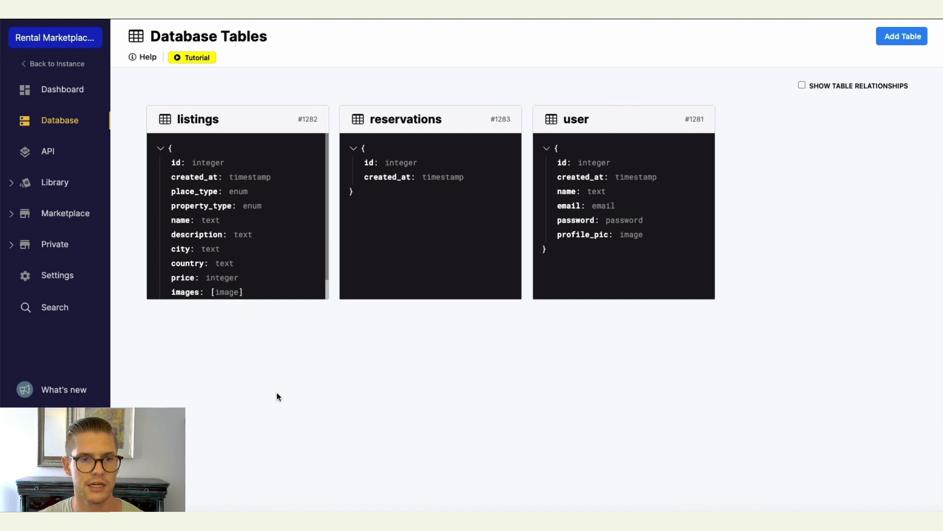
left_click(408, 220)
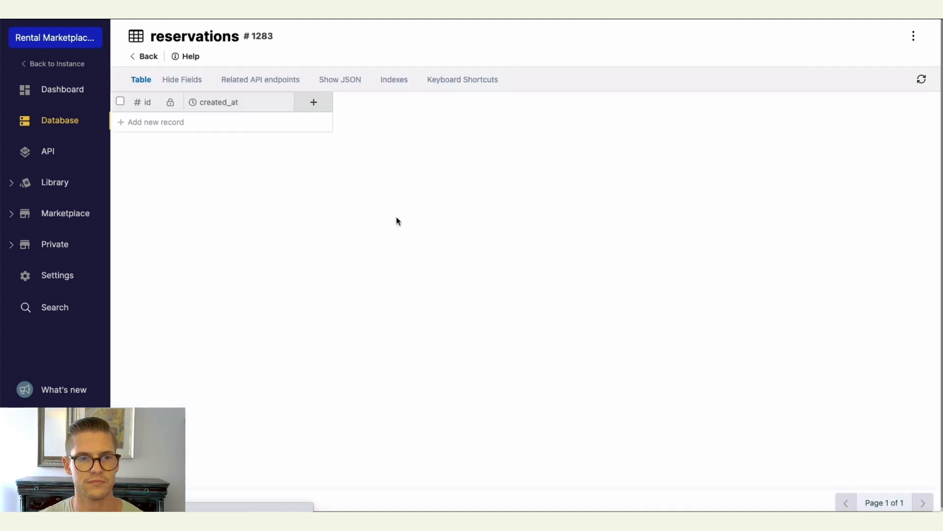
left_click(311, 102)
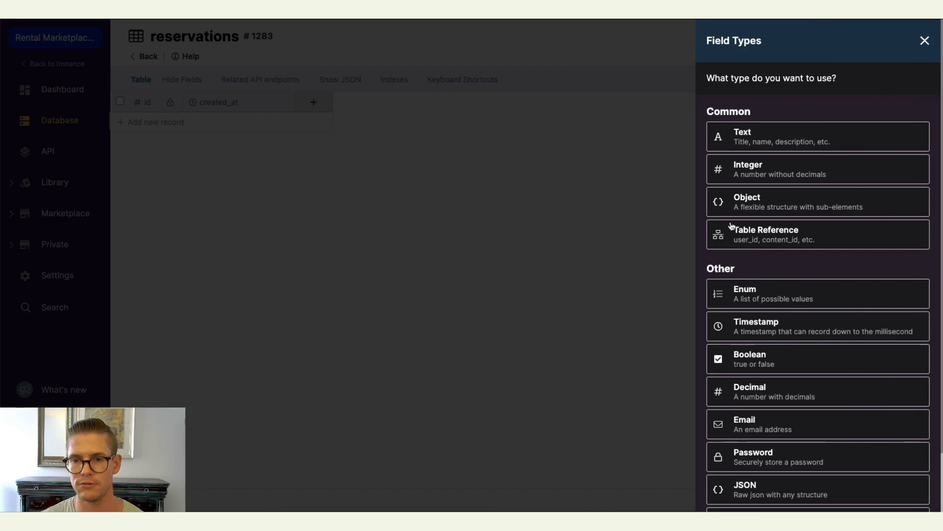
left_click(749, 238)
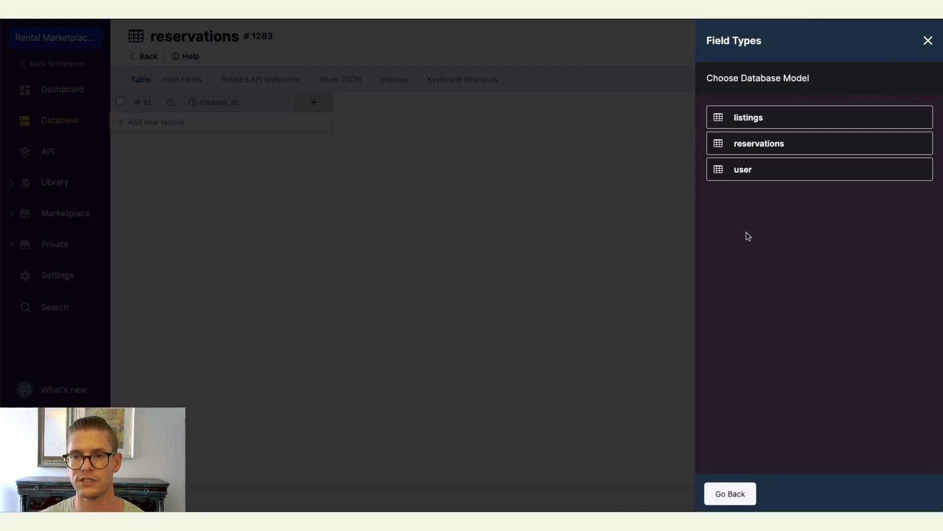
left_click(770, 174)
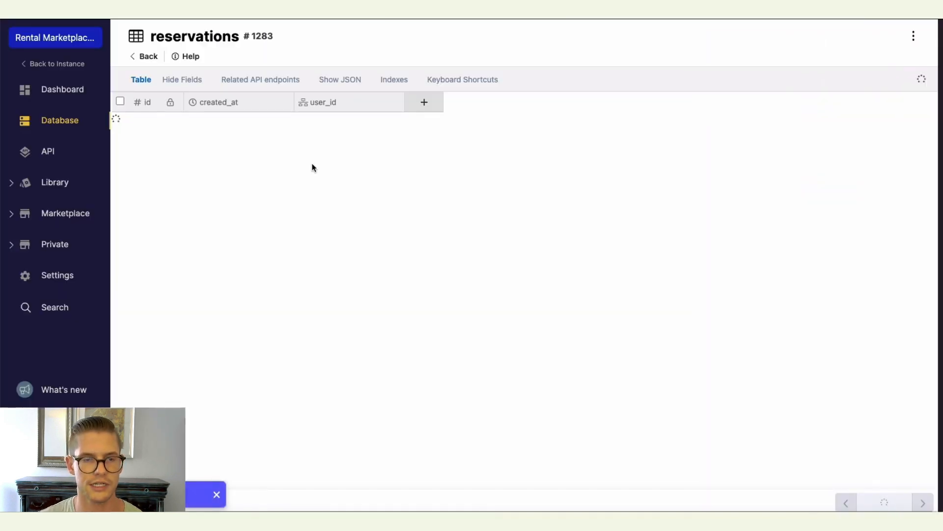
left_click(426, 102)
left_click(801, 241)
left_click(762, 118)
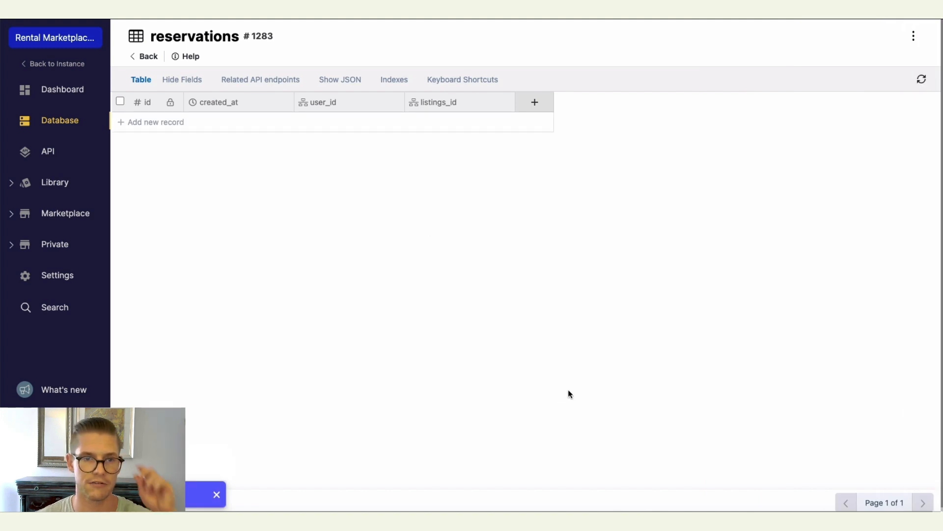
Add a timestamp field named start_date to the reservations table.
left_click(529, 102)
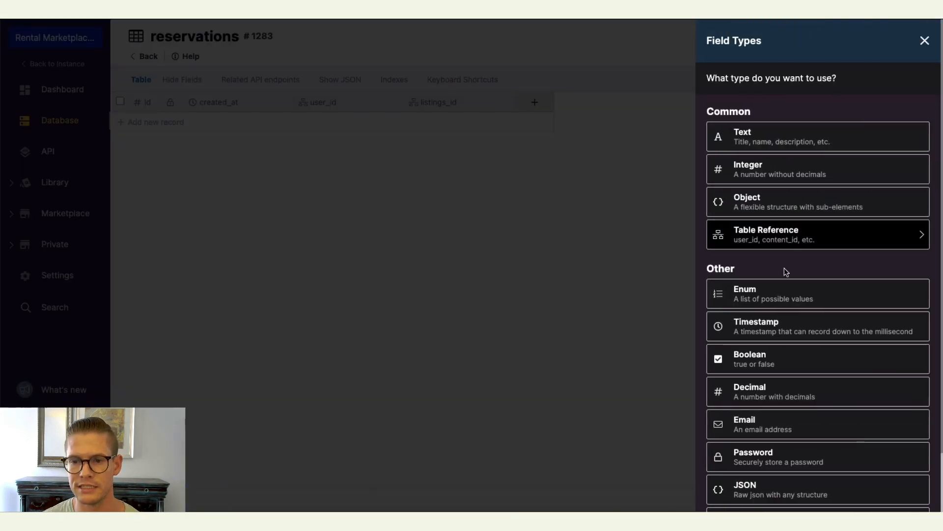
left_click(783, 331)
type("start_date")
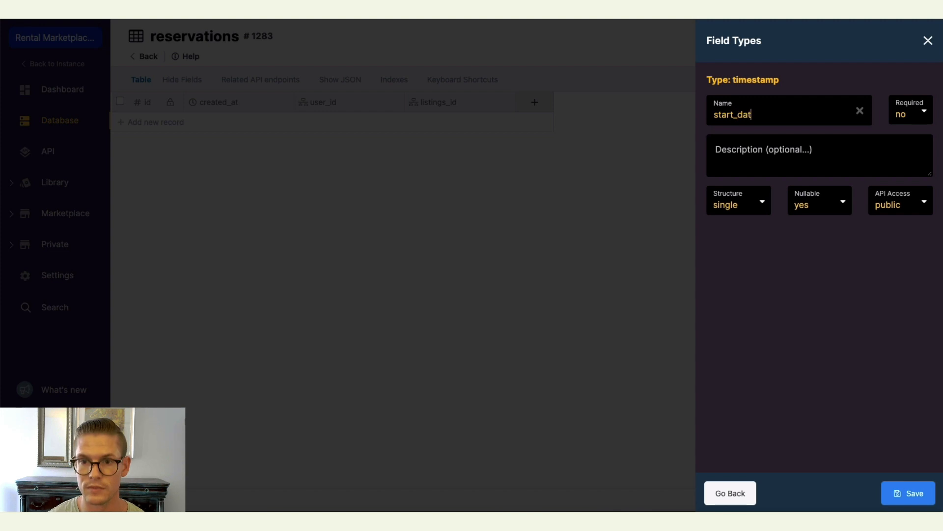
left_click(909, 497)
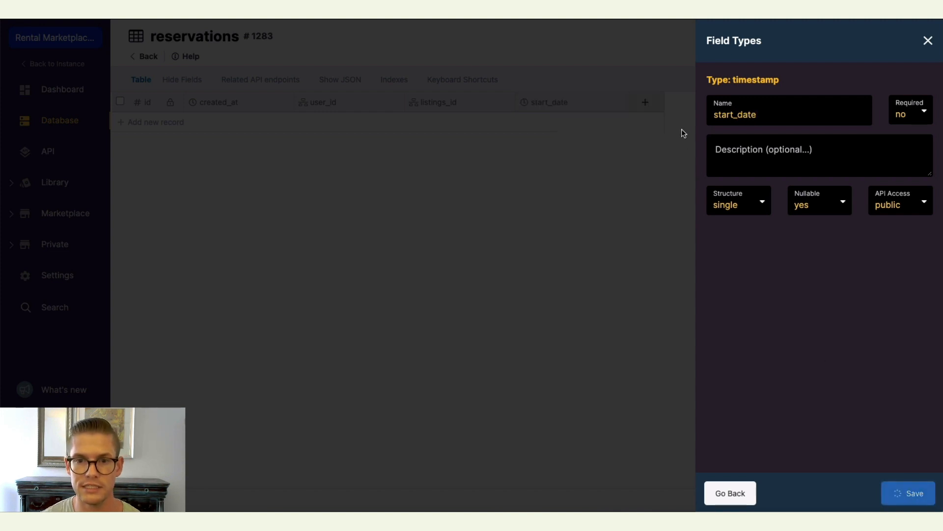
Add a timestamp field named end_date to the reservations table.
left_click(648, 102)
left_click(807, 333)
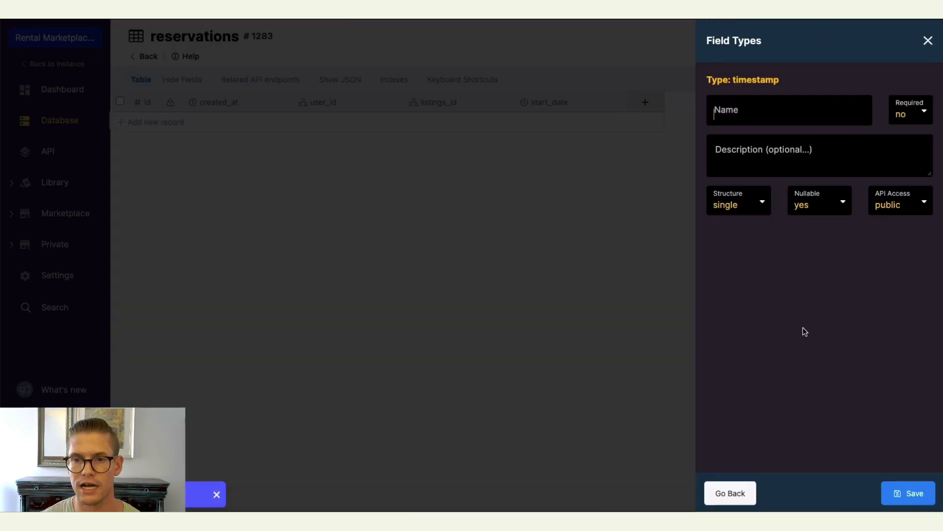
type("end_date")
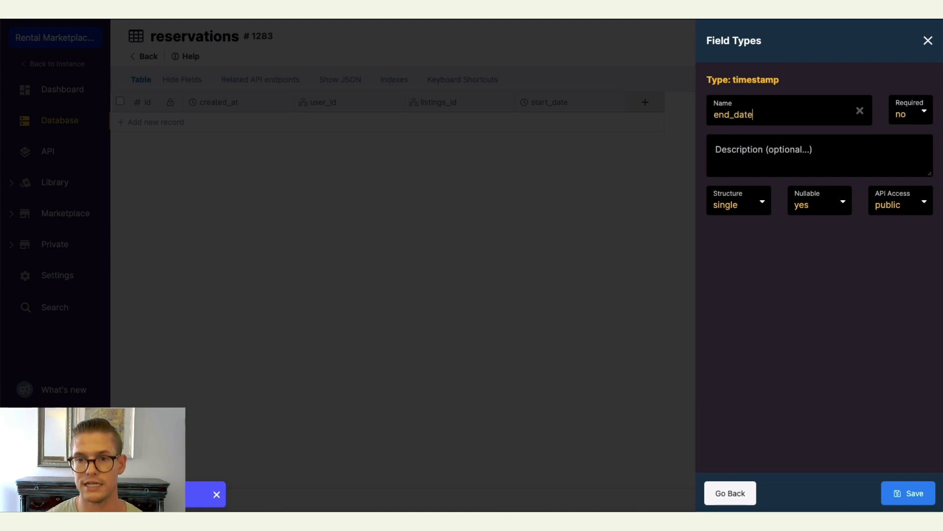
left_click(908, 493)
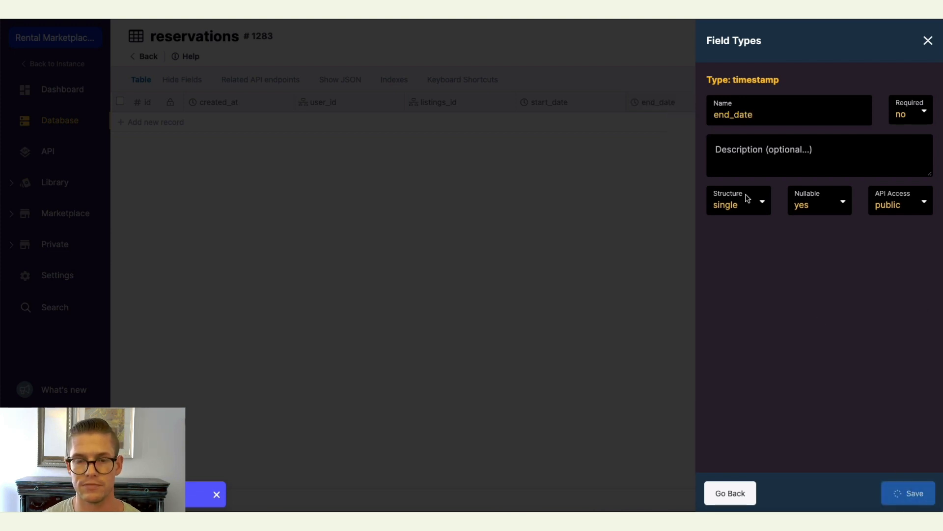
Add integer fields named nights and price to the reservations table.
left_click(754, 102)
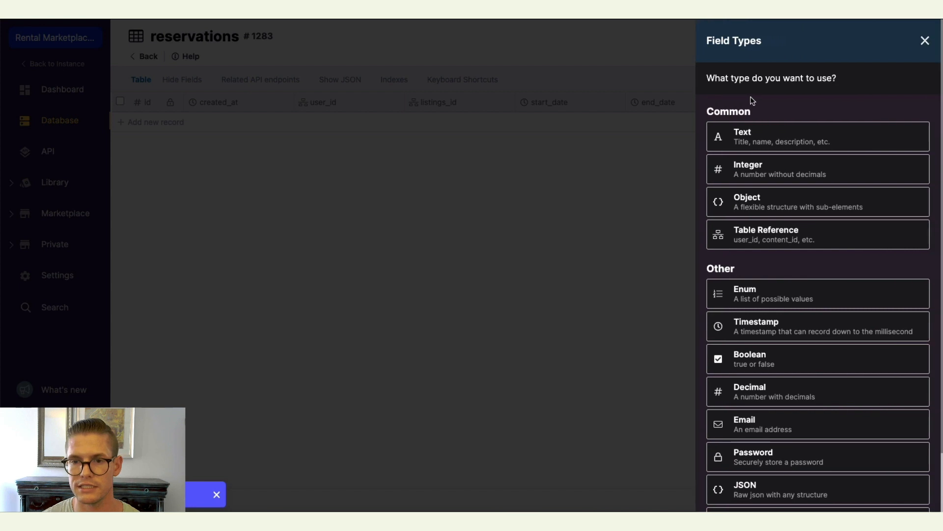
left_click(764, 175)
type("nights")
key("Return")
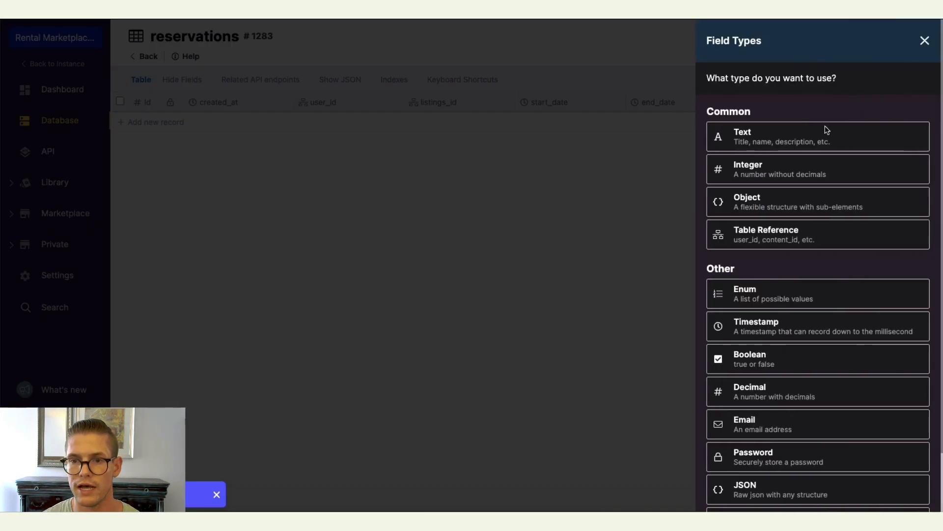
left_click(770, 172)
type("price")
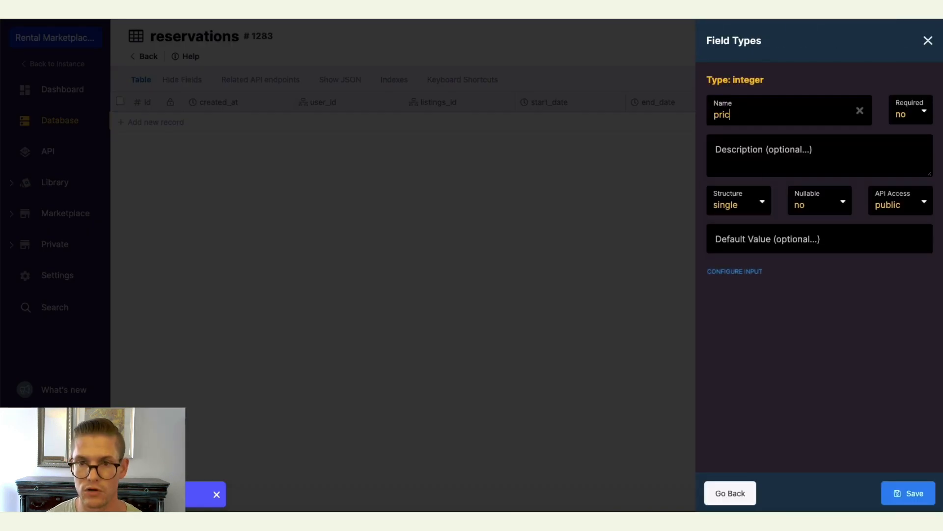
left_click(908, 493)
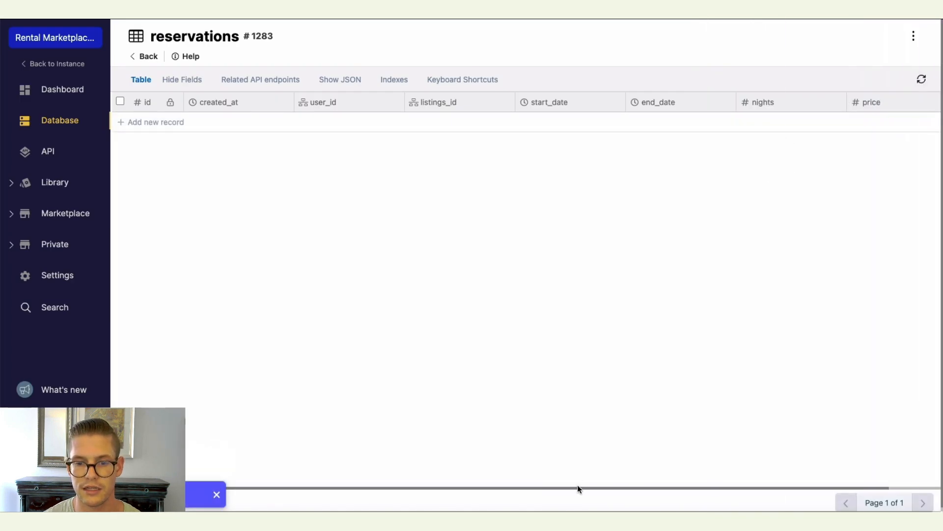
Add an integer field named total to the reservations table.
scroll(577, 484, "right", 3)
left_click(922, 104)
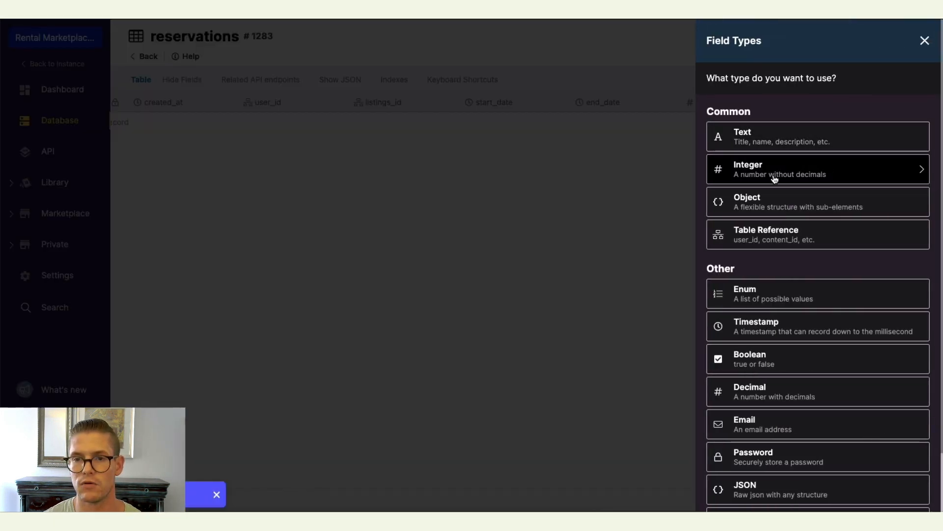
left_click(774, 172)
type("total")
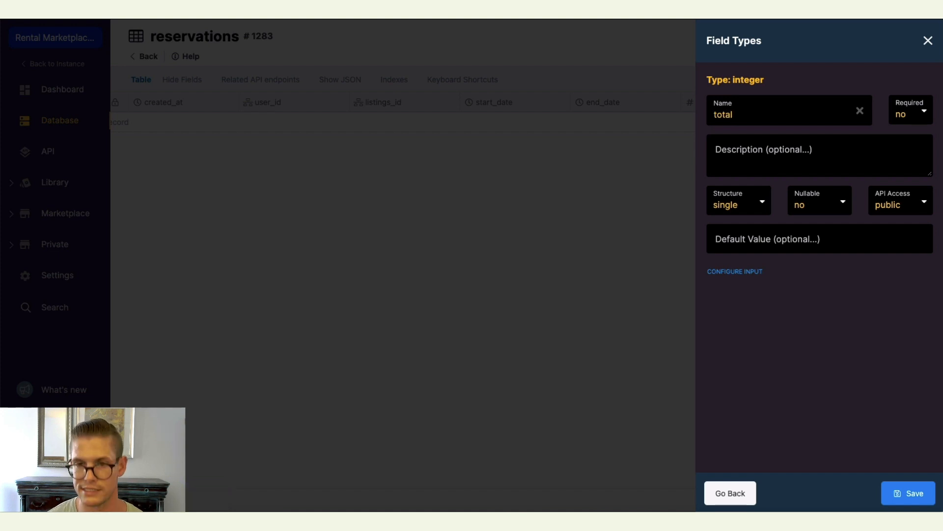
left_click(908, 493)
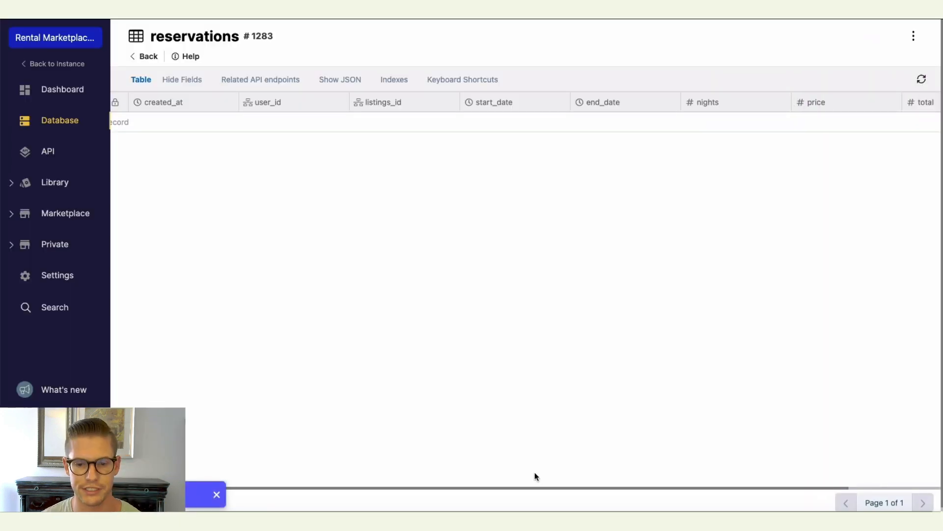
Return to the database tables overview and review the table schemas and their relationships.
scroll(544, 485, "left", 3)
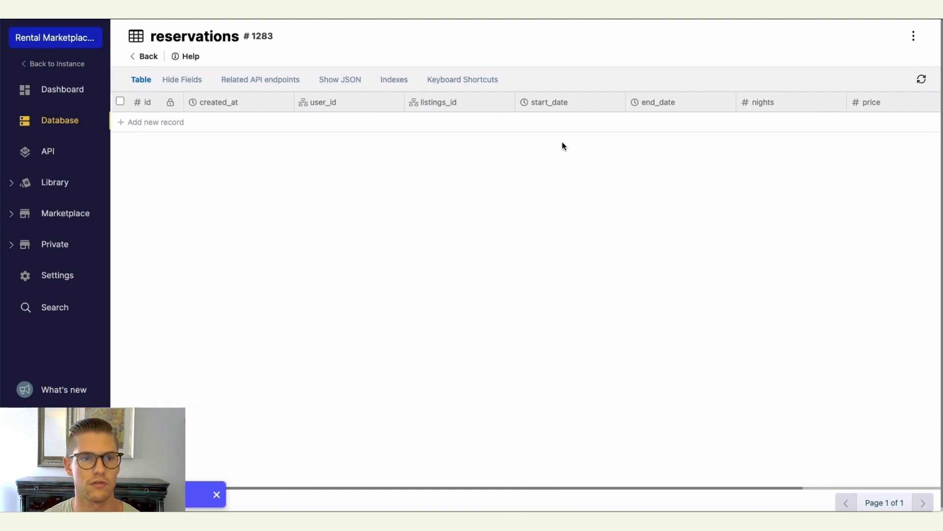
left_click(148, 57)
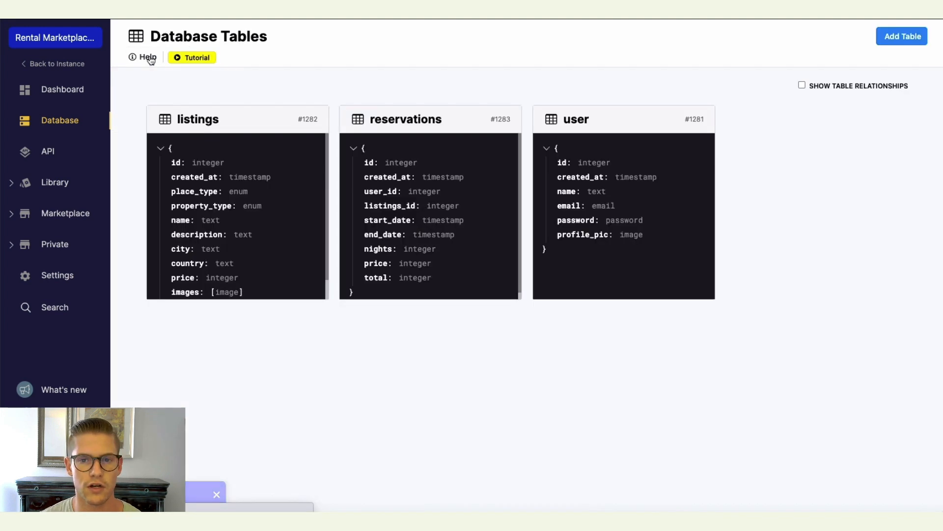
left_click(801, 87)
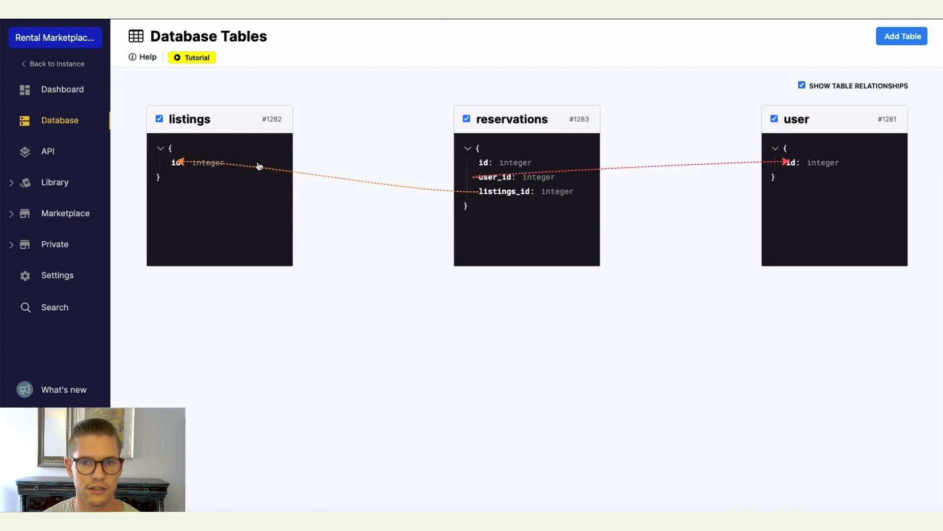
left_click(801, 87)
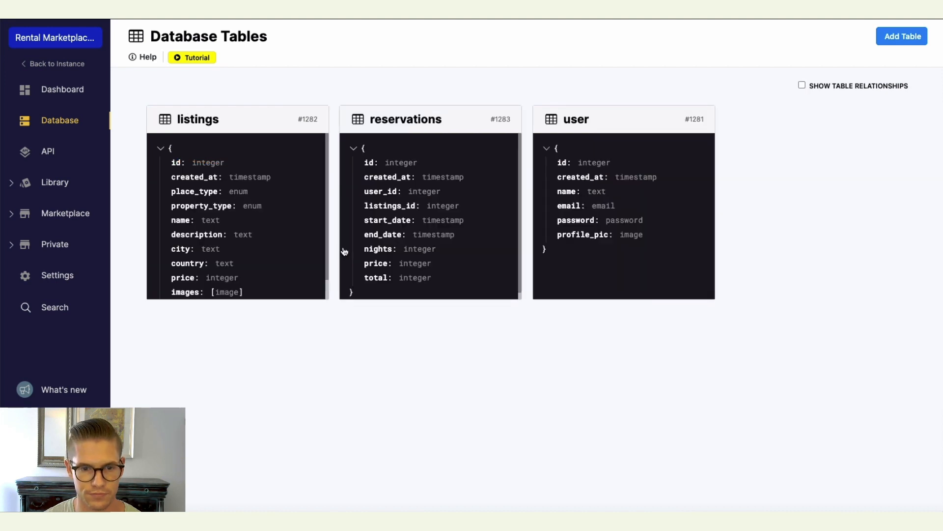
scroll(440, 265, "down", 1)
scroll(278, 261, "down", 2)
scroll(278, 263, "up", 3)
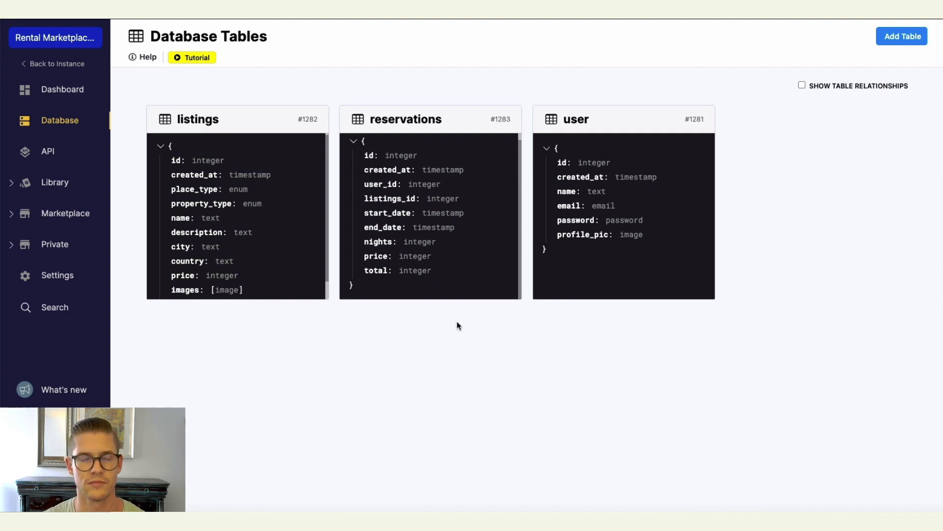
Open the Default API group and inspect the /auth/signup endpoint's inputs, function stack and response.
left_click(49, 153)
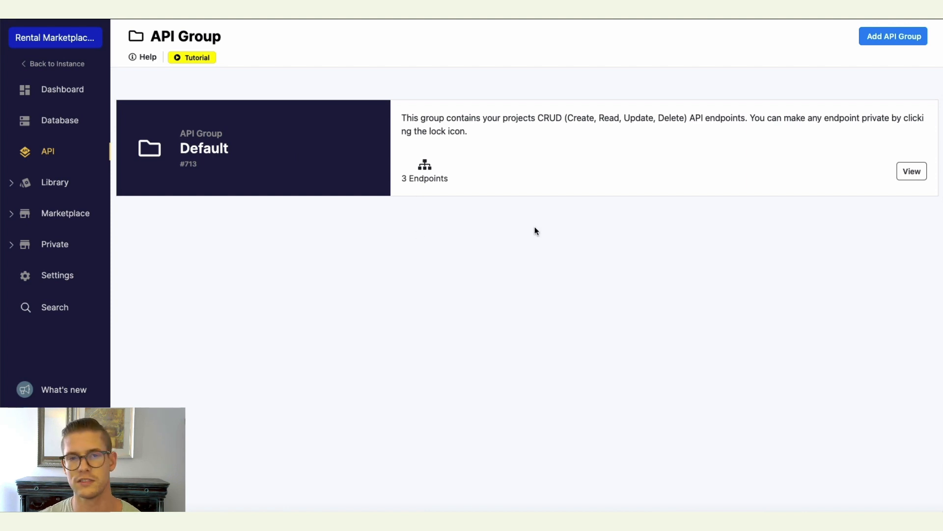
left_click(535, 144)
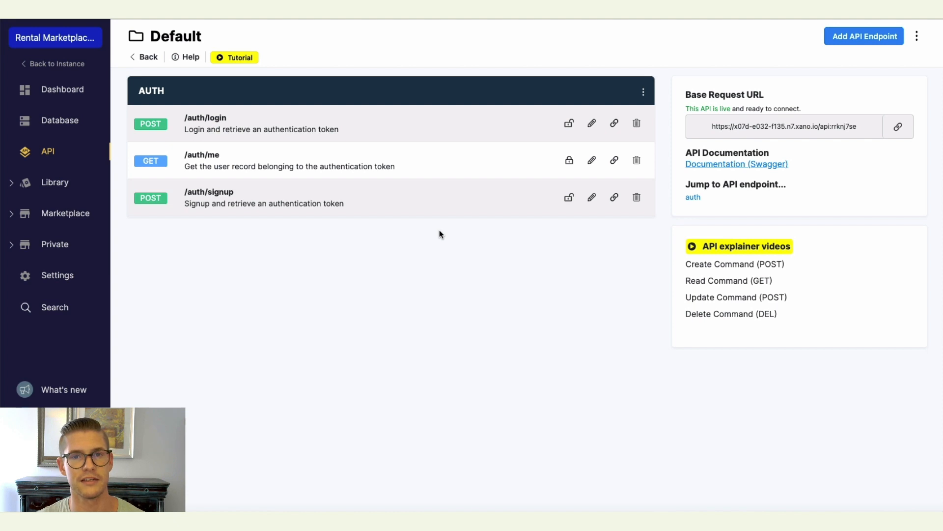
left_click(369, 204)
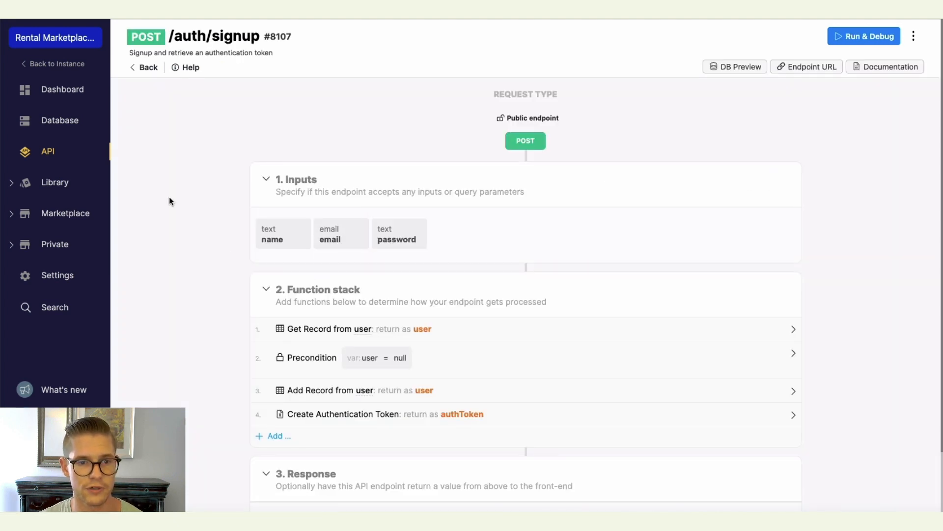
scroll(169, 196, "down", 2)
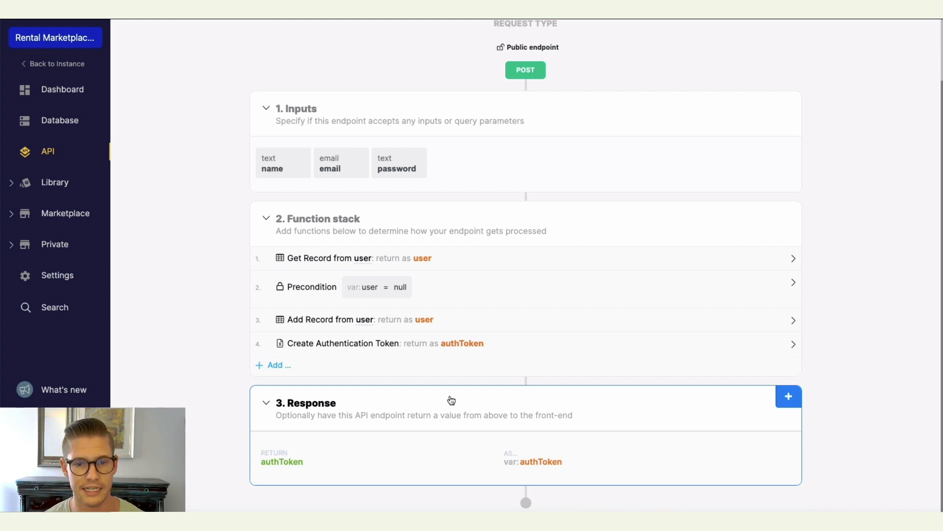
scroll(451, 400, "up", 3)
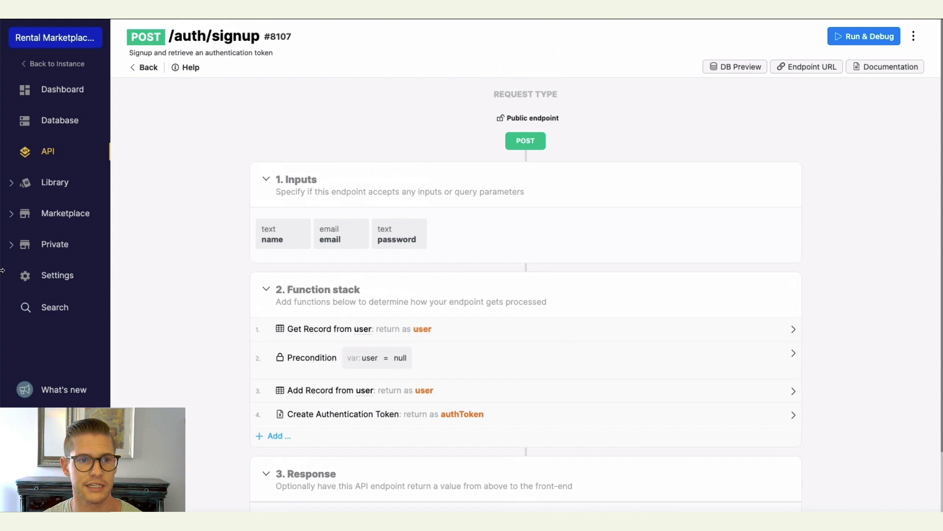
Inspect the /auth/login and /auth/me endpoints and the auth/me Get Record function's inputs.
left_click(147, 67)
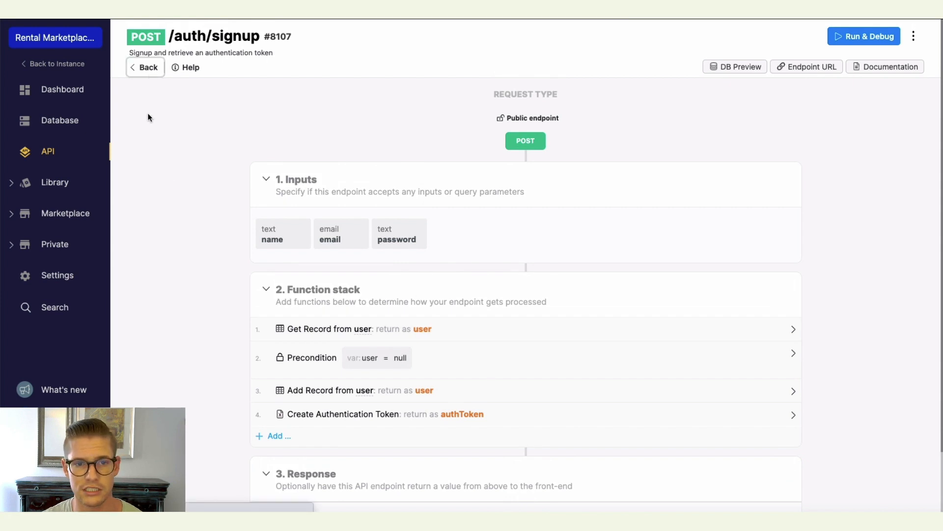
left_click(349, 127)
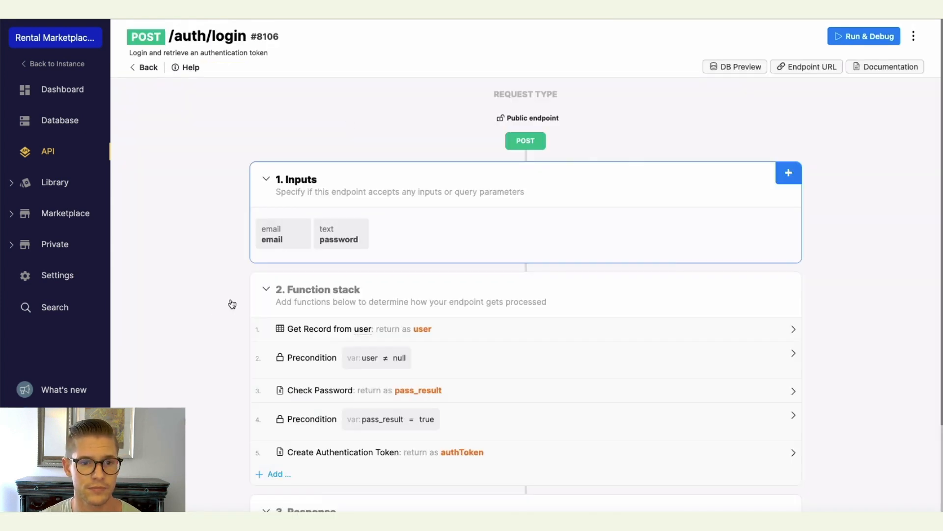
scroll(290, 238, "down", 3)
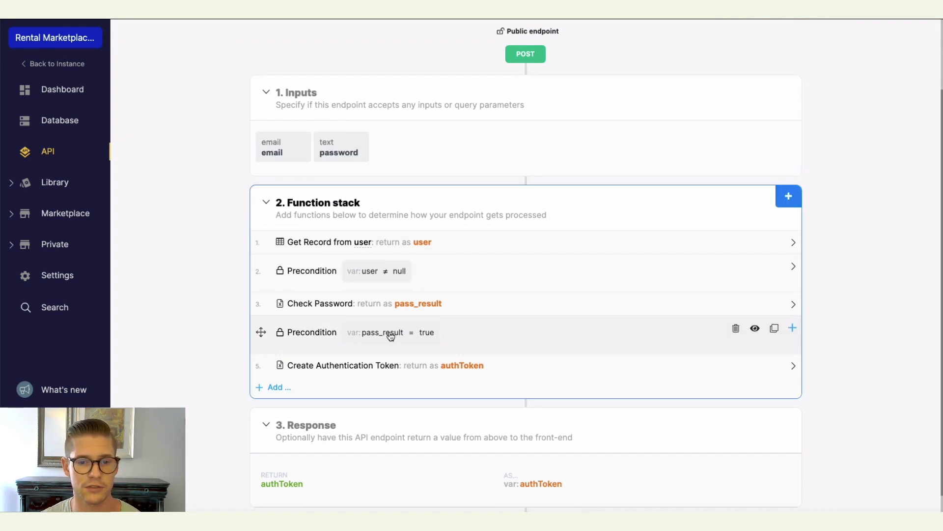
scroll(221, 310, "up", 3)
left_click(142, 68)
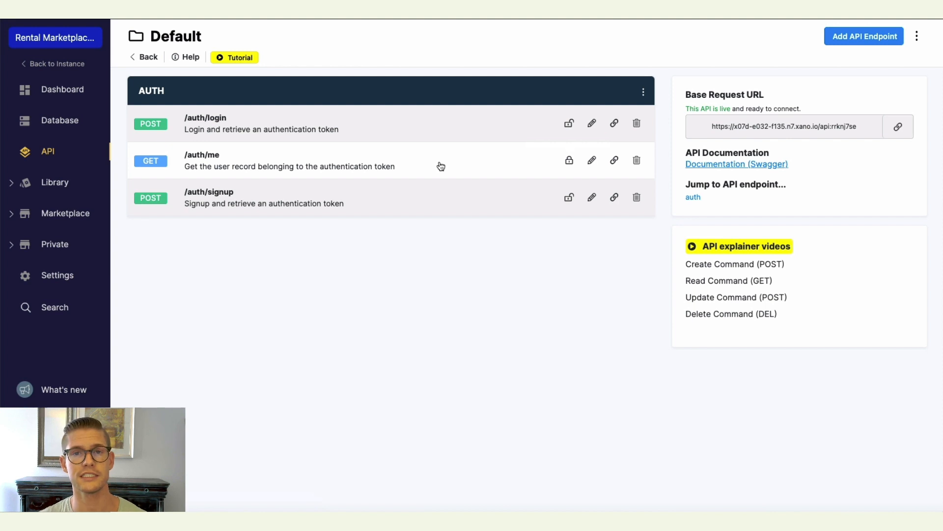
left_click(441, 166)
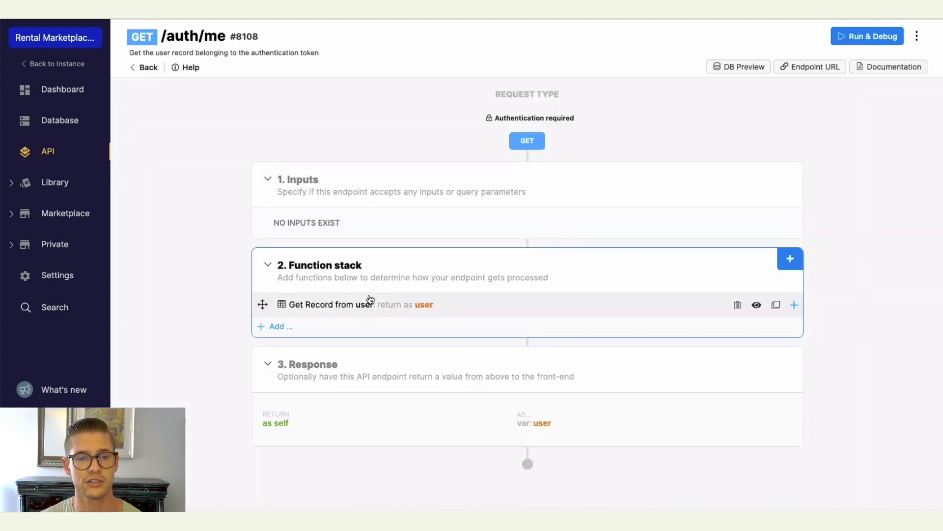
left_click(439, 313)
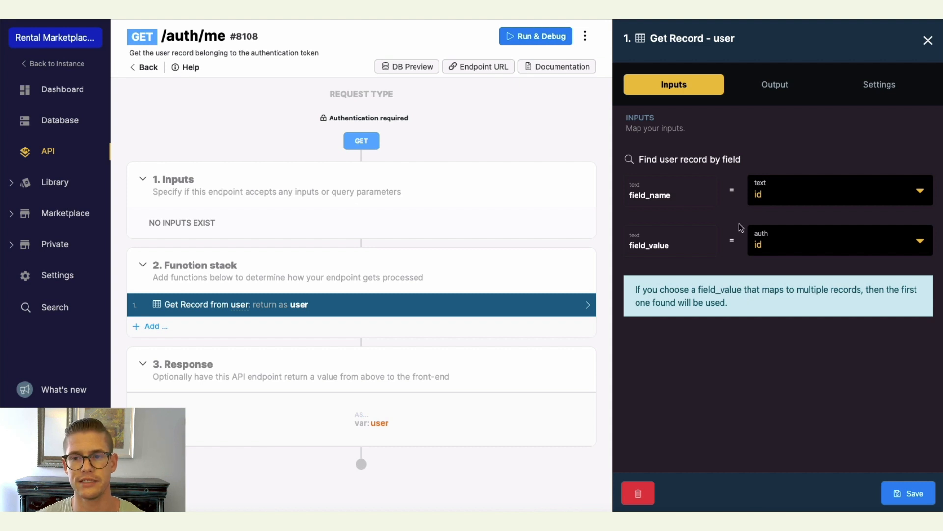
left_click(145, 69)
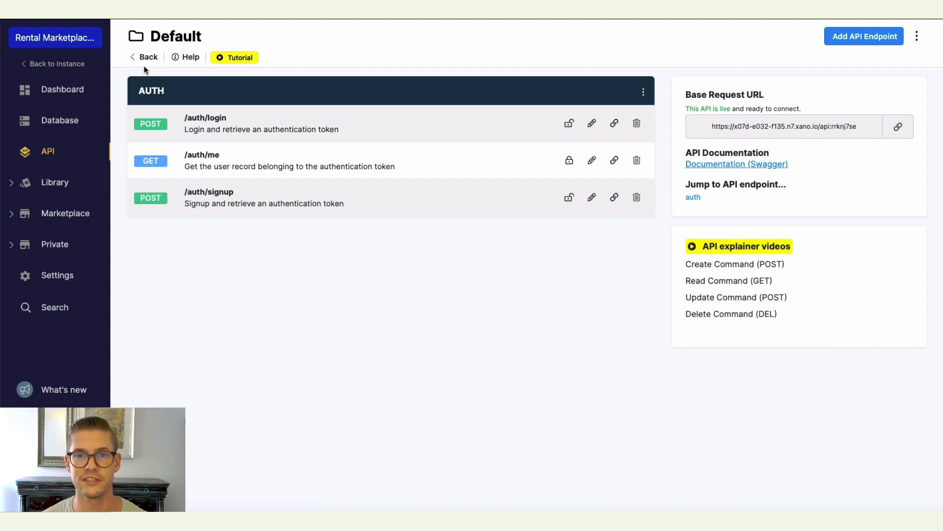
Create a CRUD GET endpoint for the listings table and open its Query all Records function.
left_click(858, 39)
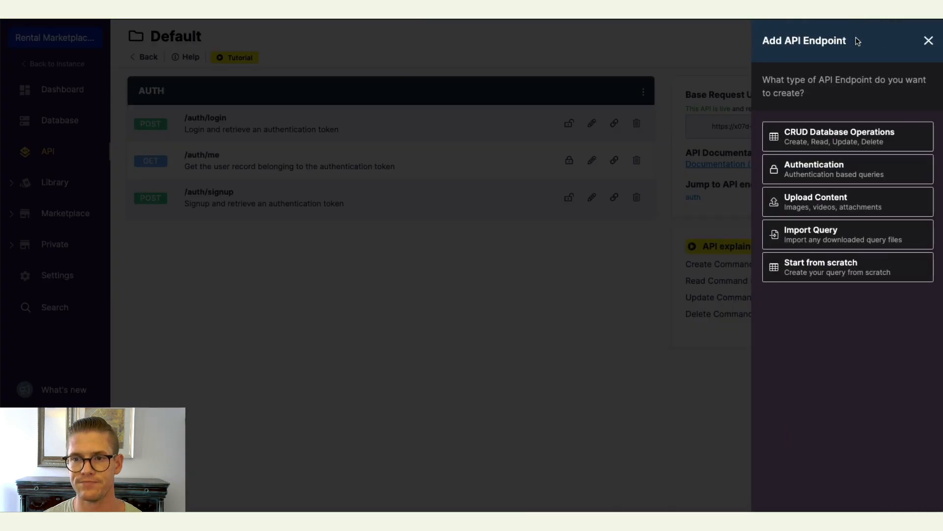
left_click(820, 141)
left_click(815, 122)
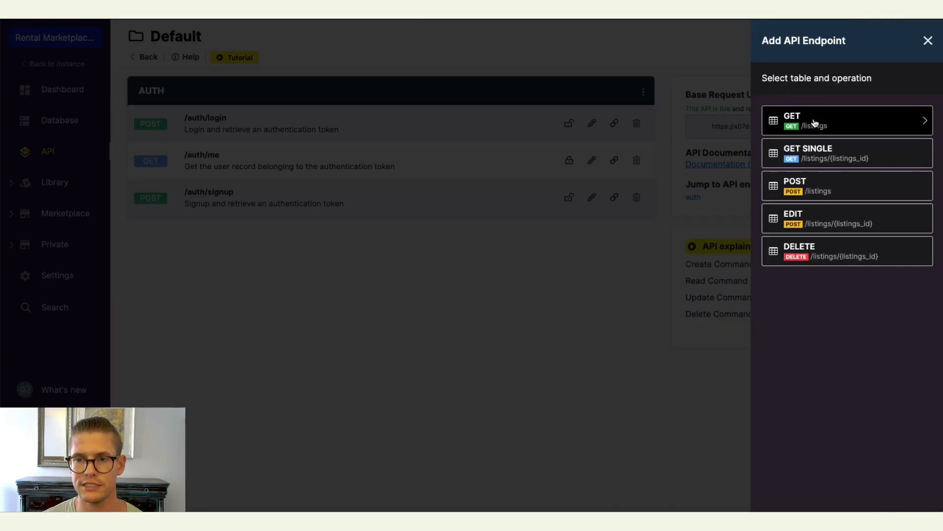
left_click(815, 122)
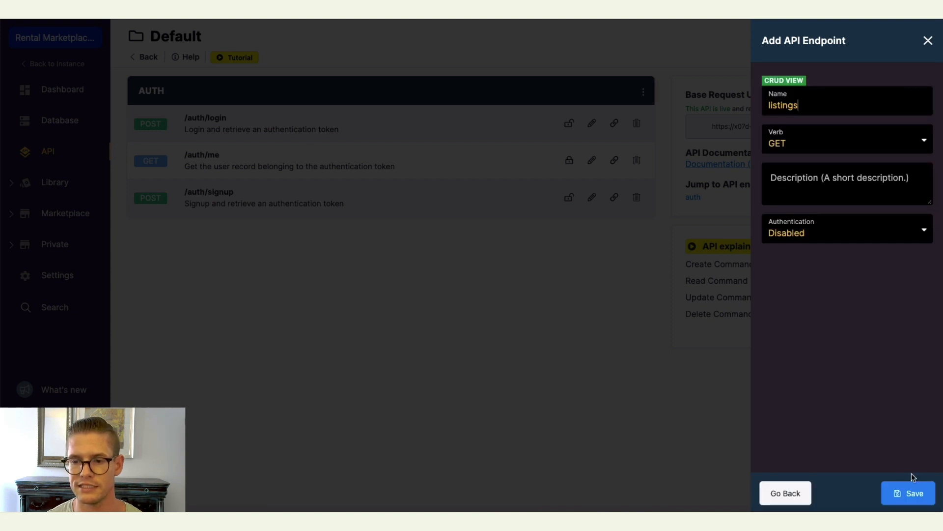
left_click(907, 494)
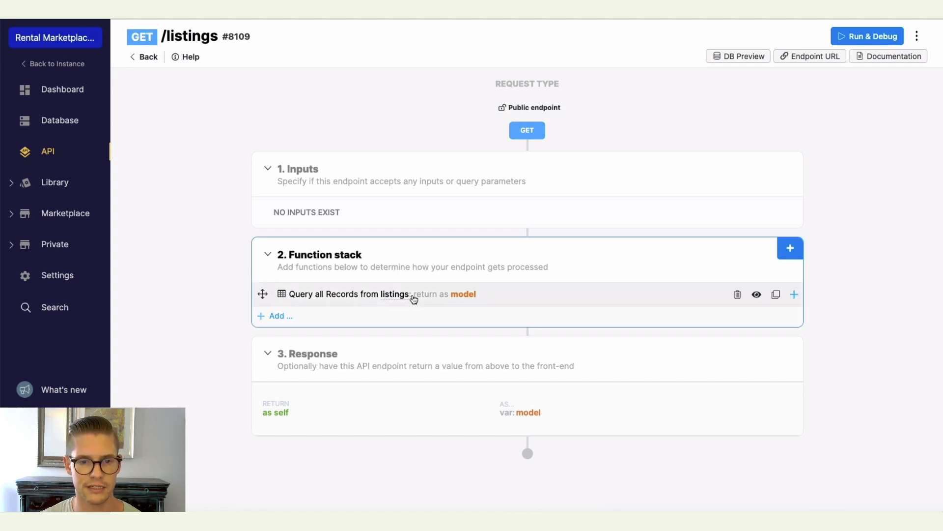
left_click(445, 299)
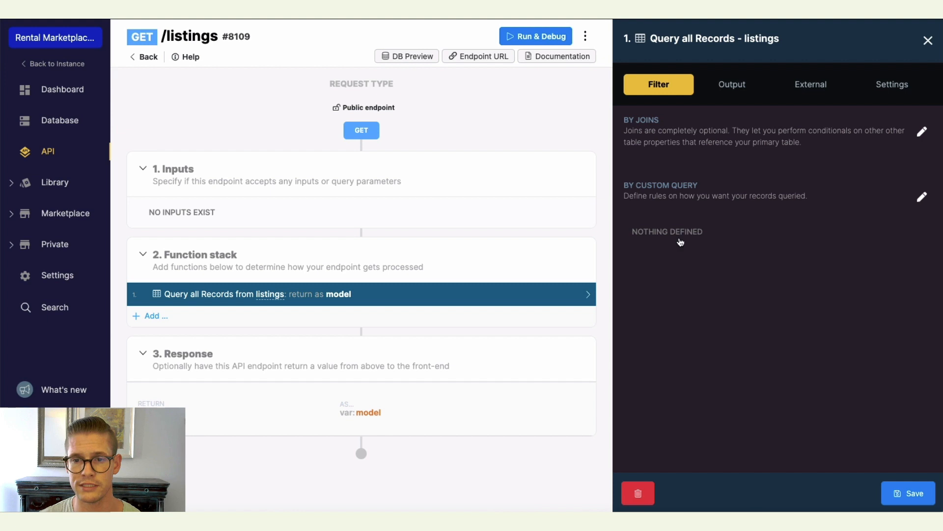
Inspect the Query all Records function's output fields and return settings, then close the function panel.
left_click(739, 91)
scroll(726, 266, "down", 2)
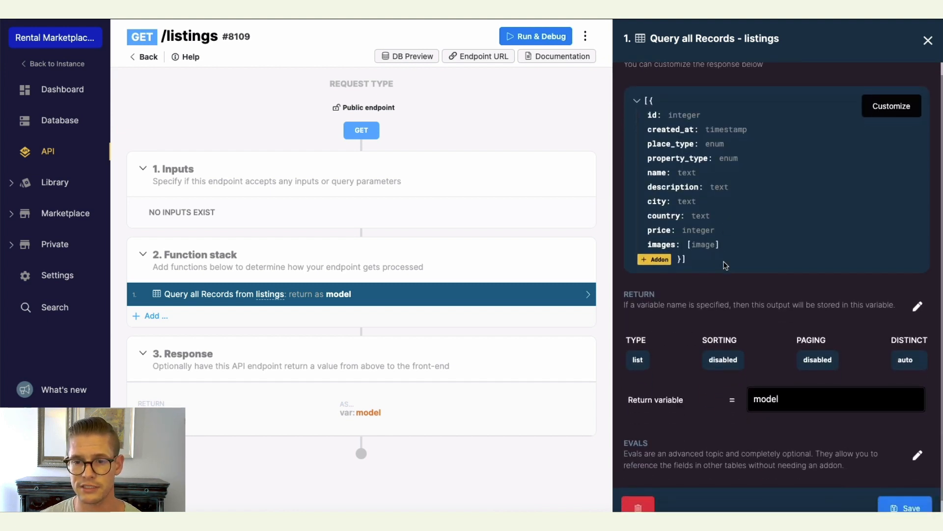
scroll(780, 228, "up", 2)
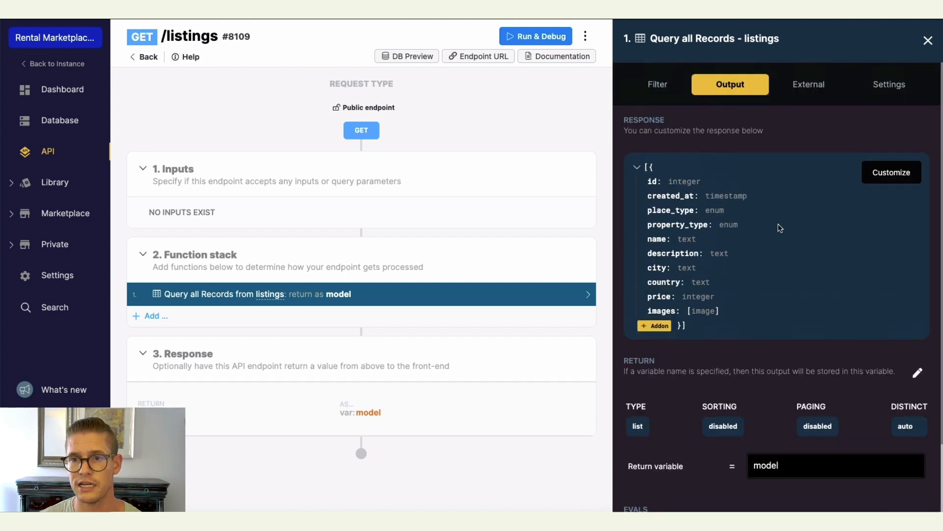
left_click(926, 41)
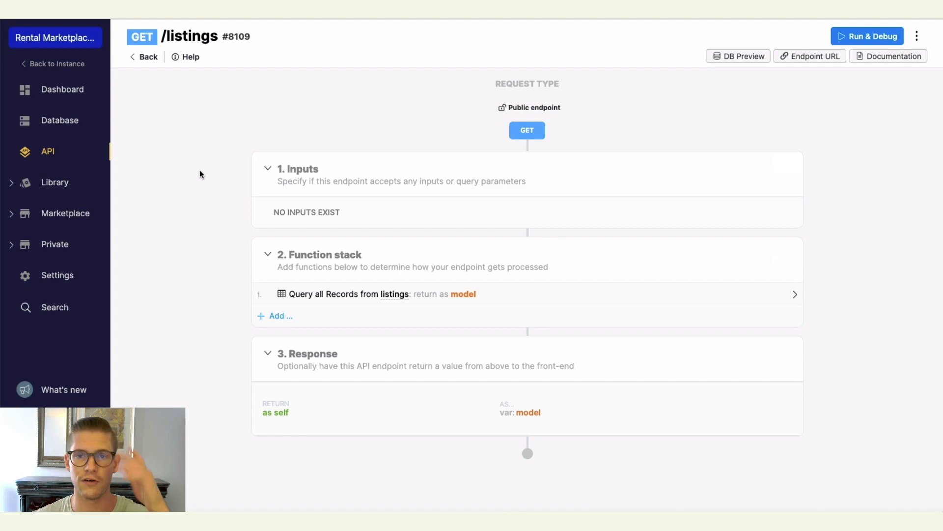
Create a CRUD GET endpoint named listings_search for the listings table in the Default API group.
left_click(148, 58)
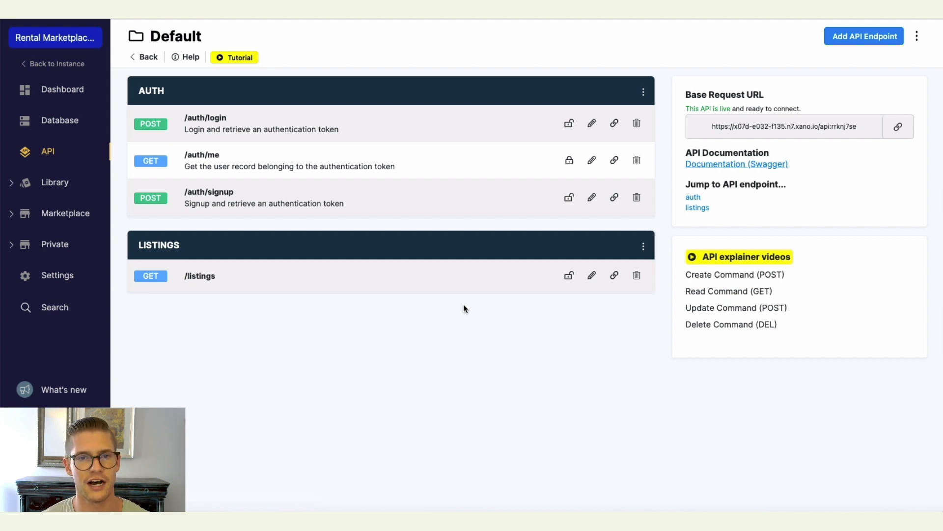
left_click(843, 40)
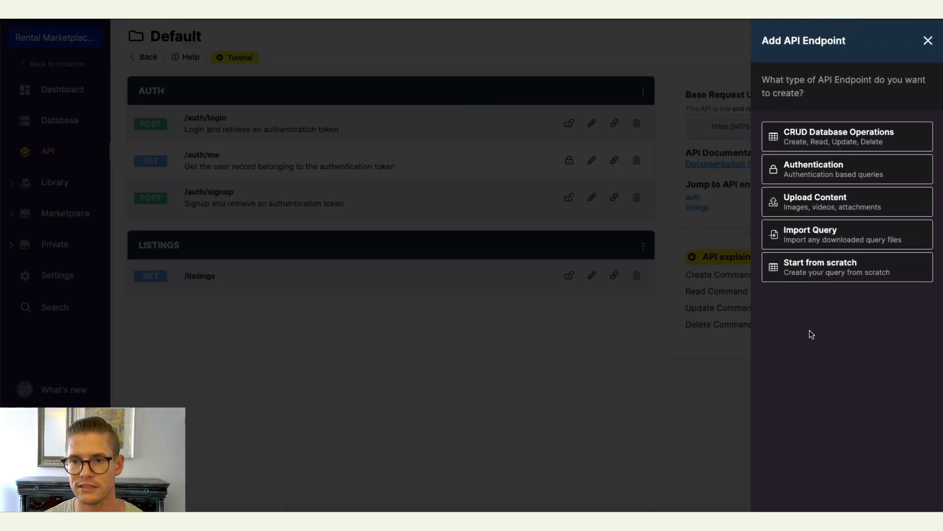
left_click(833, 136)
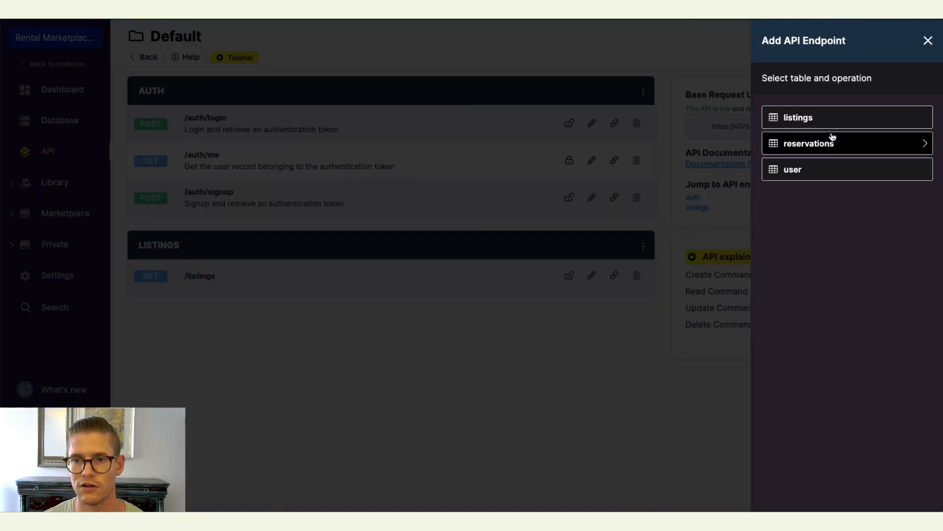
left_click(804, 120)
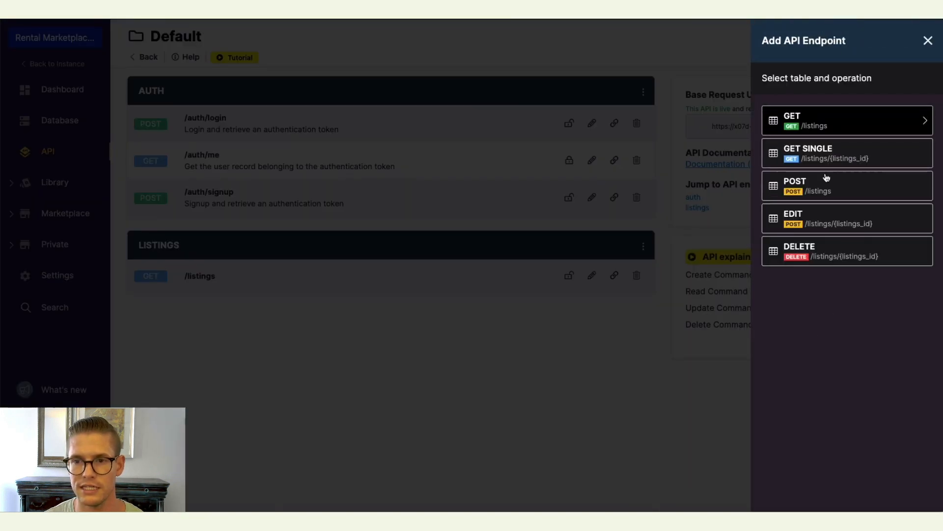
left_click(819, 126)
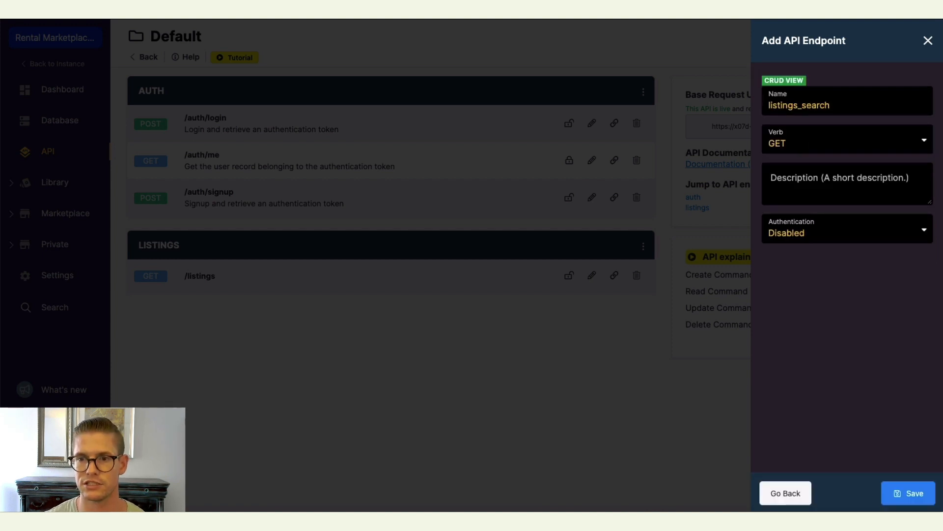
left_click(914, 494)
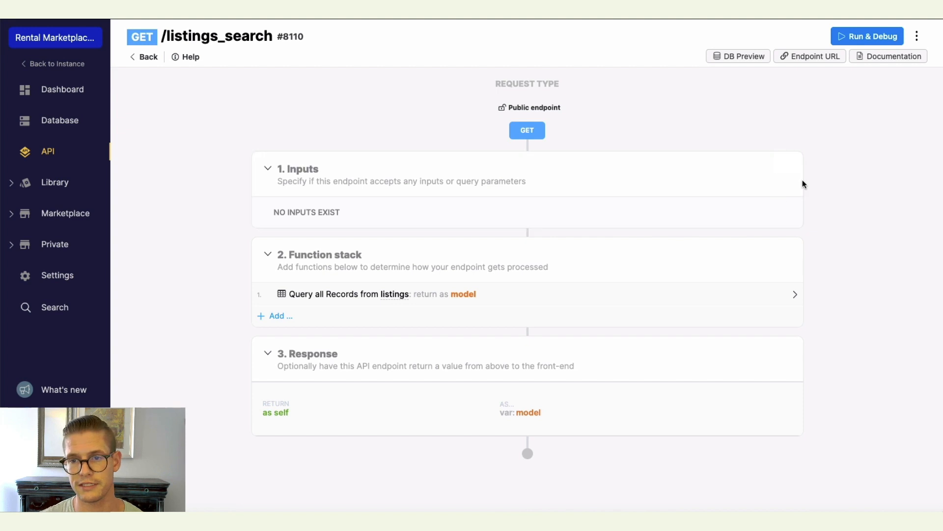
Add a JSON input named search to the listings_search endpoint.
left_click(792, 164)
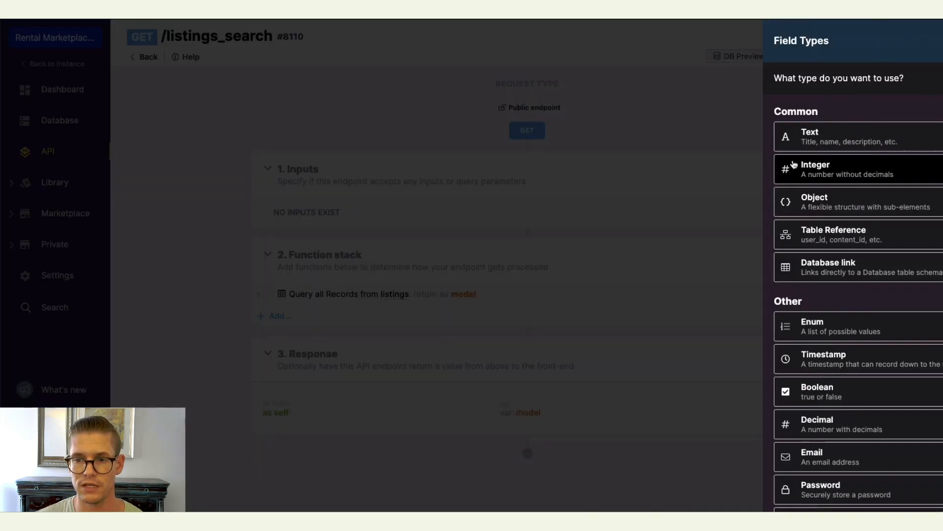
scroll(821, 256, "down", 2)
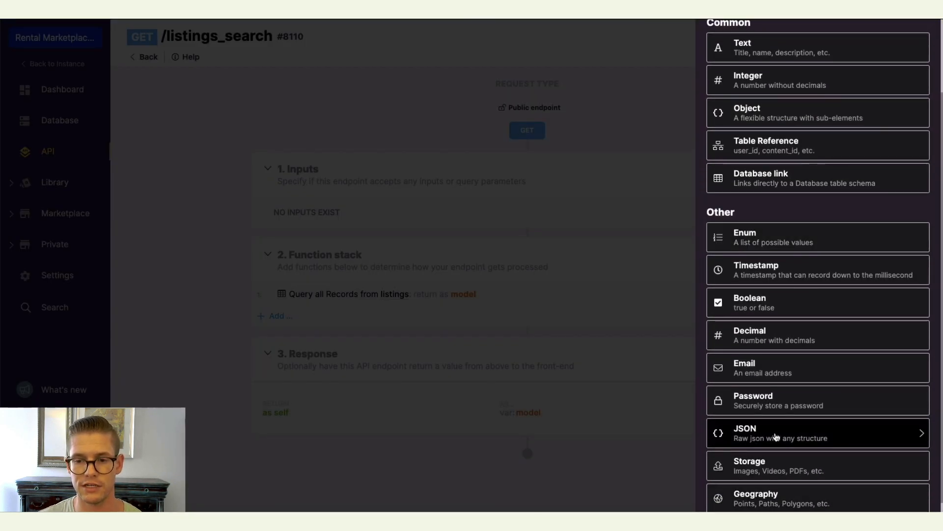
left_click(818, 435)
type("search")
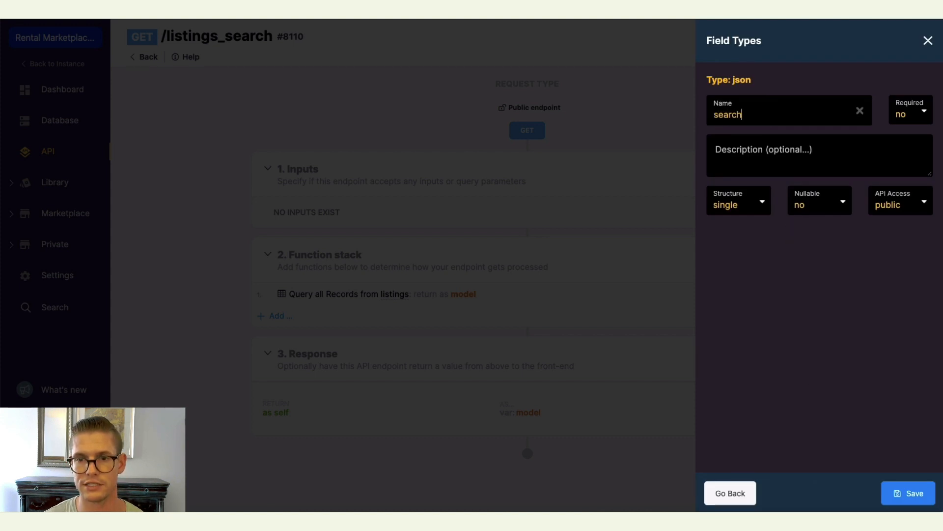
key("Return")
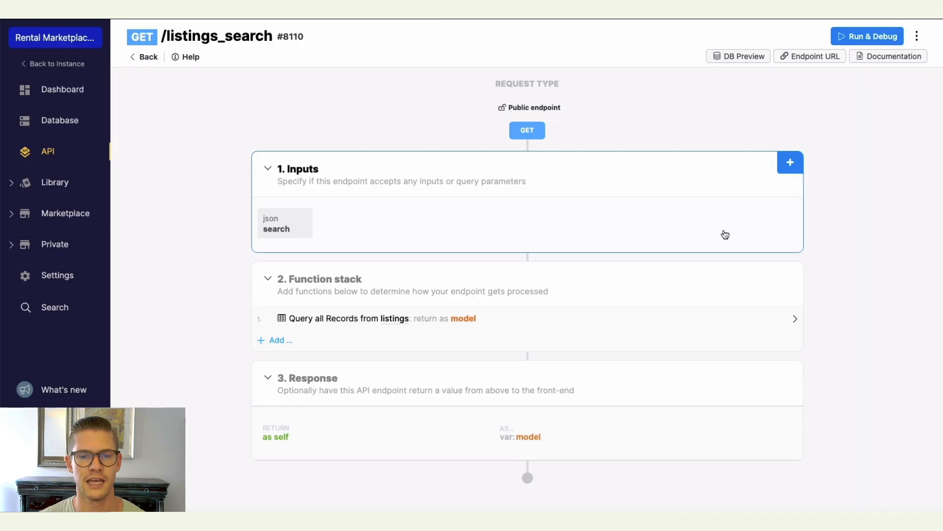
Add a custom query condition to Query all Records where listings.place_type is like the search input.
left_click(520, 323)
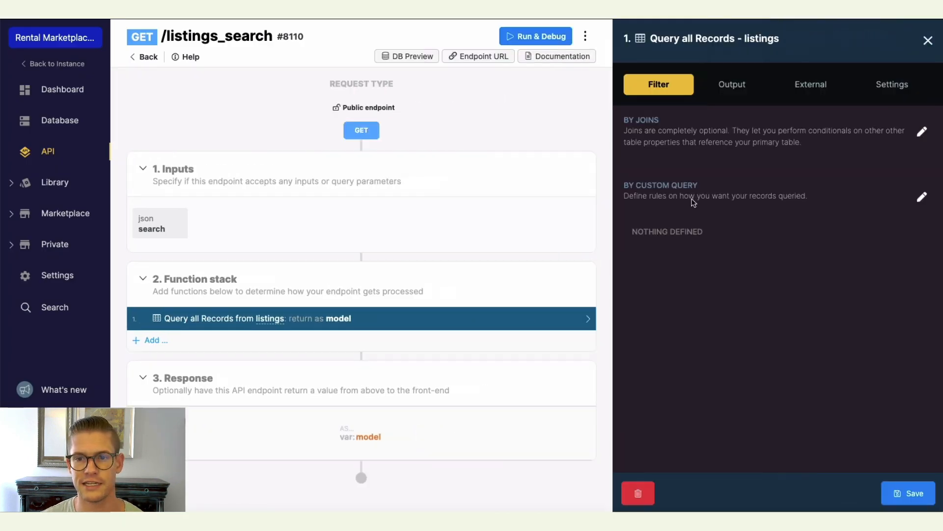
left_click(920, 198)
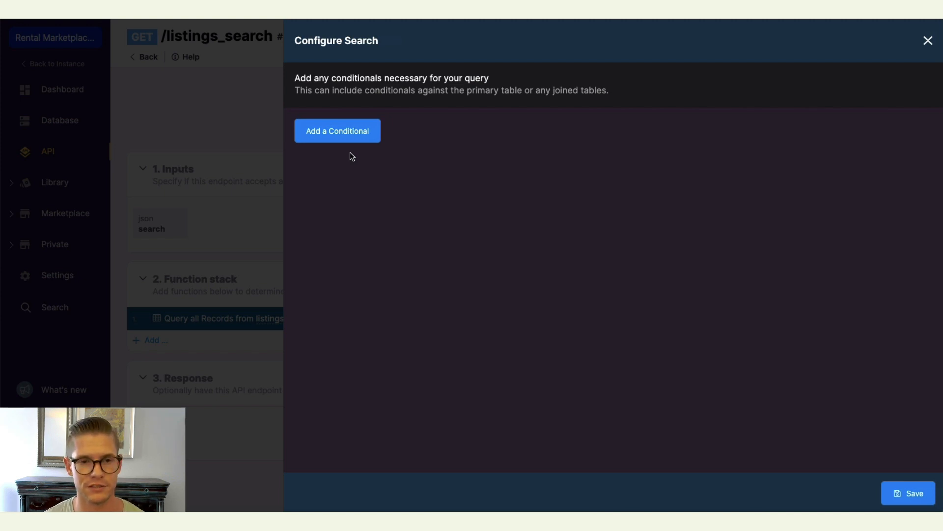
left_click(348, 131)
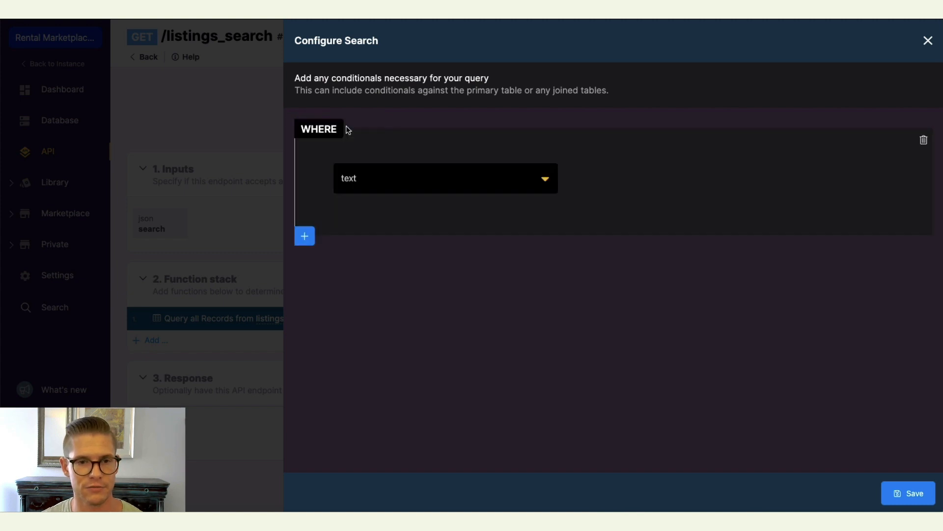
left_click(548, 182)
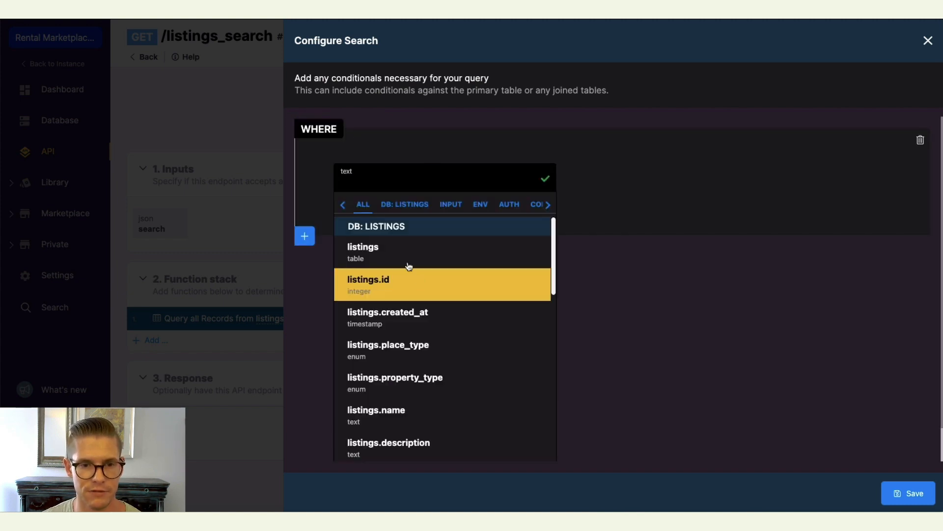
scroll(442, 292, "down", 2)
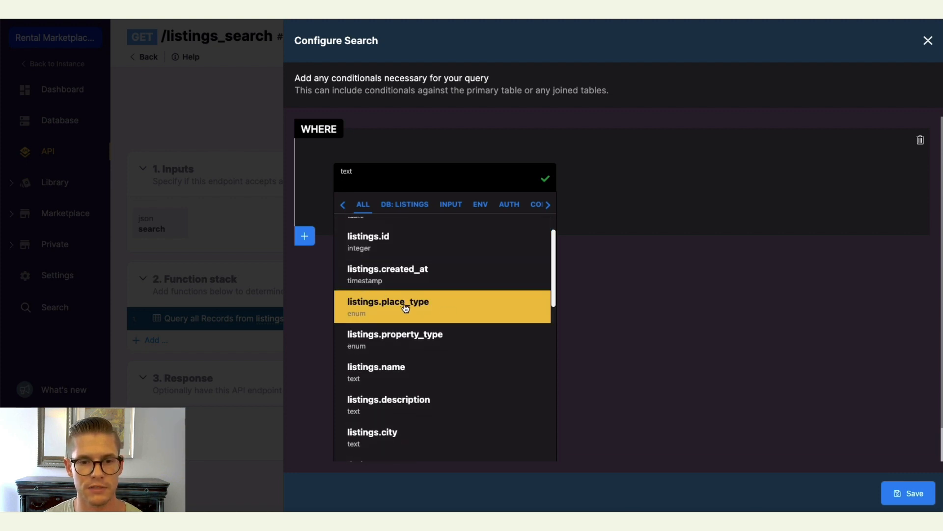
left_click(402, 308)
left_click(625, 183)
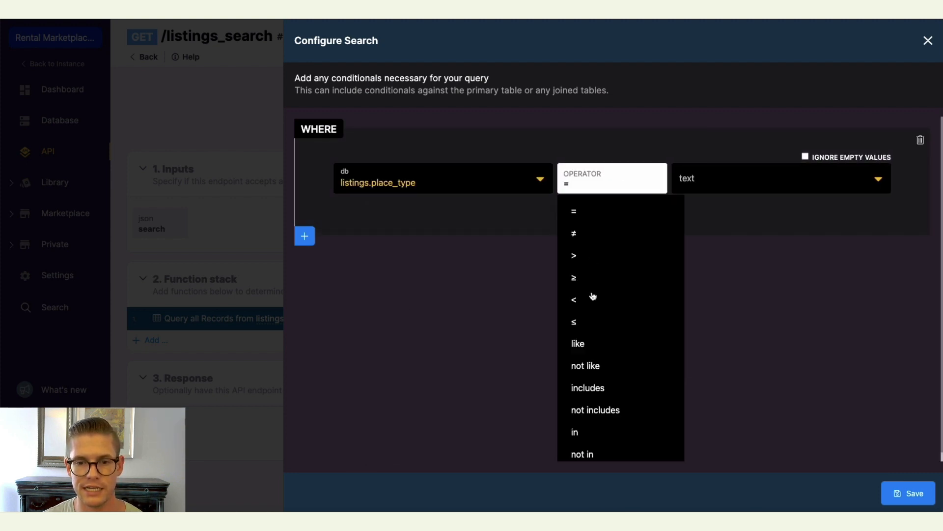
left_click(585, 344)
left_click(849, 172)
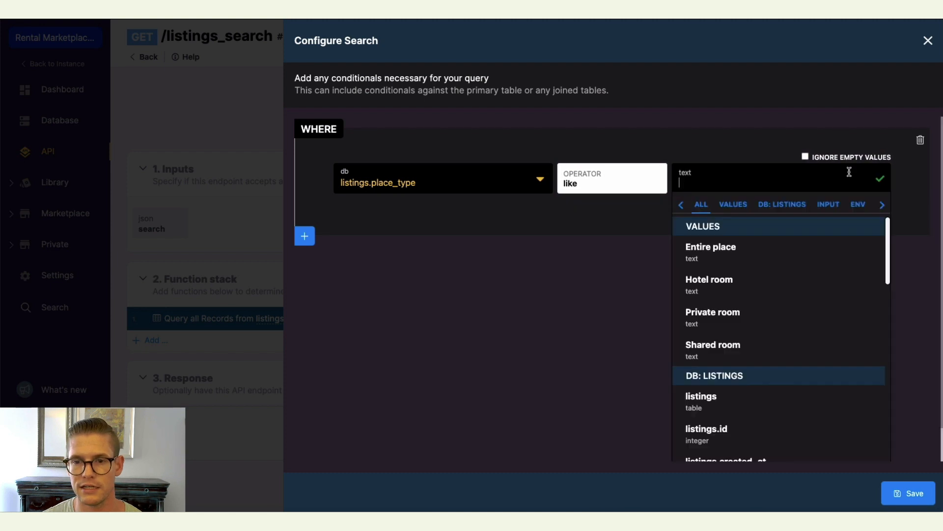
left_click(827, 205)
left_click(697, 250)
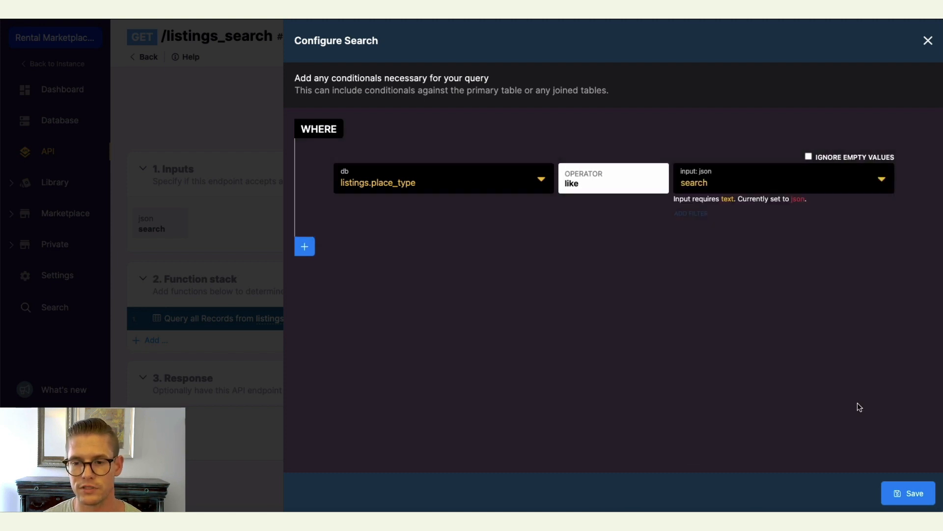
Add an OR condition where listings.property_type is like the search input.
left_click(305, 249)
left_click(330, 285)
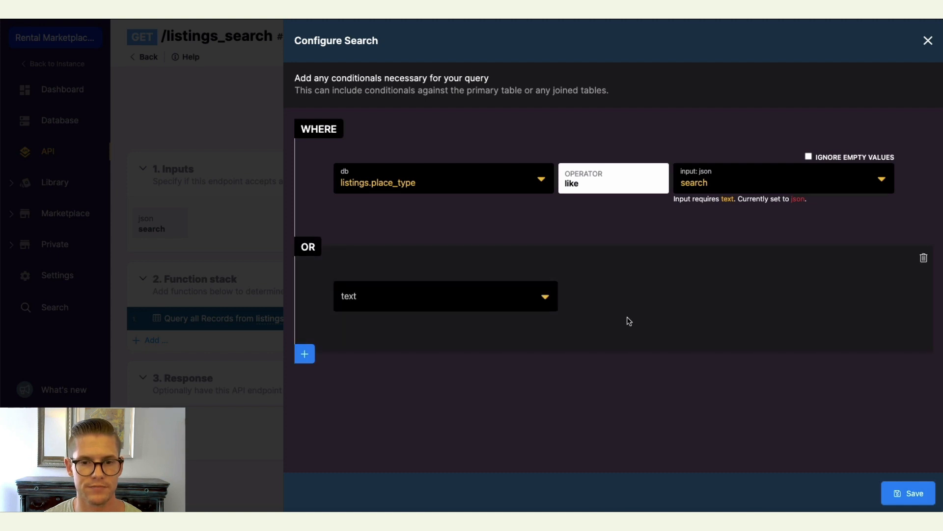
left_click(535, 304)
scroll(523, 226, "down", 2)
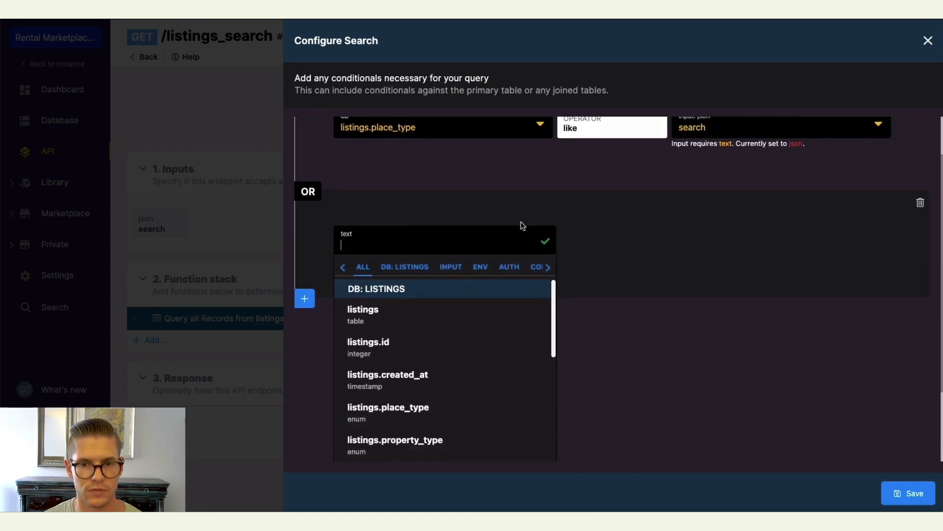
scroll(582, 212, "up", 2)
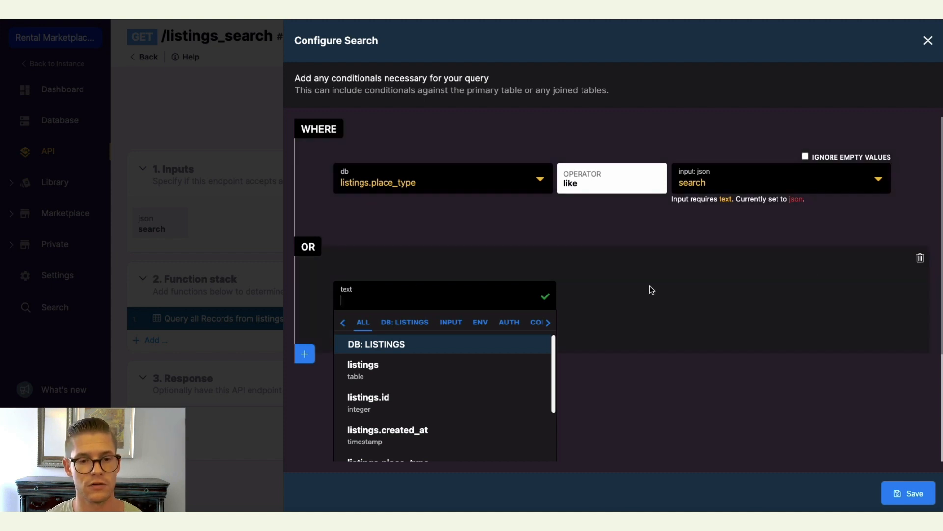
scroll(437, 204, "down", 2)
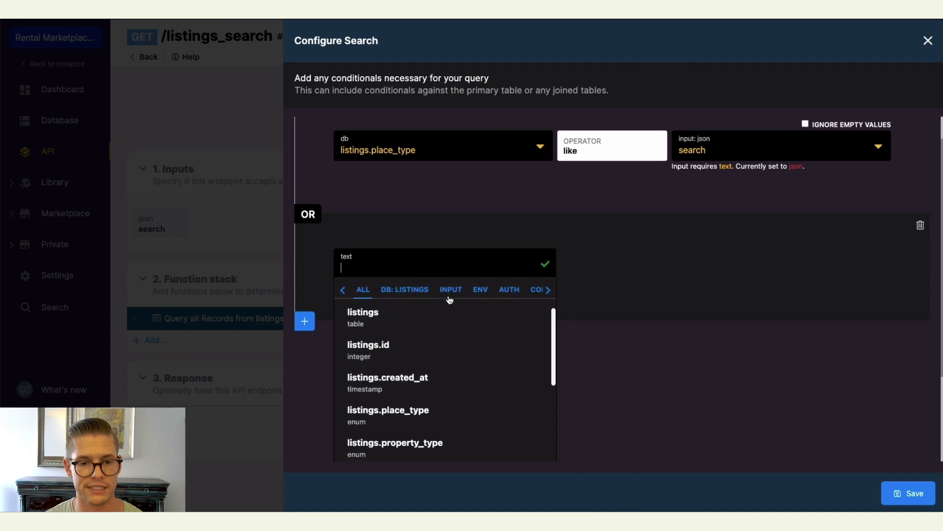
scroll(449, 301, "down", 2)
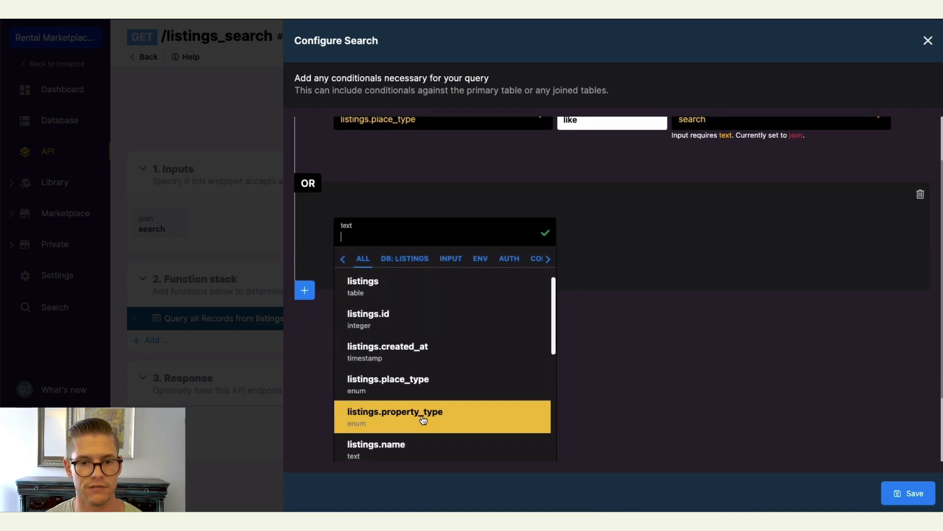
left_click(421, 416)
left_click(829, 299)
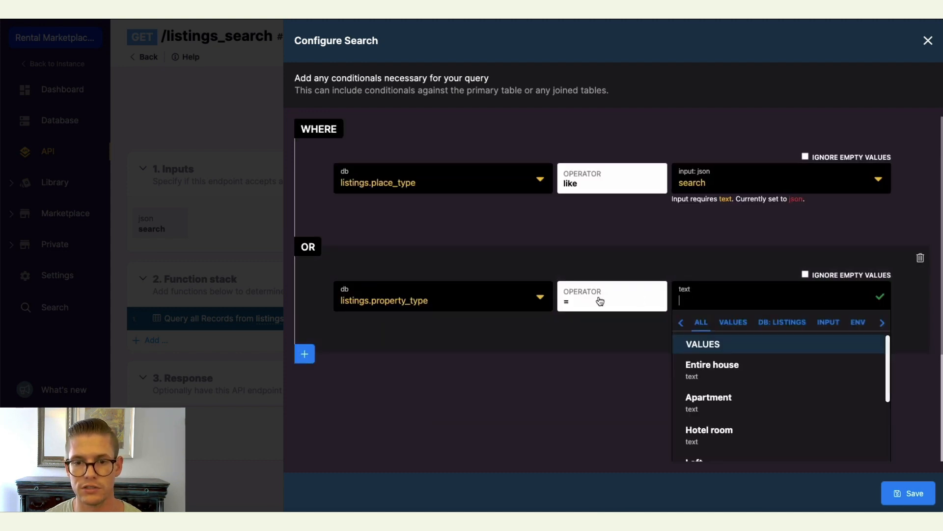
left_click(600, 301)
scroll(594, 360, "down", 5)
left_click(593, 341)
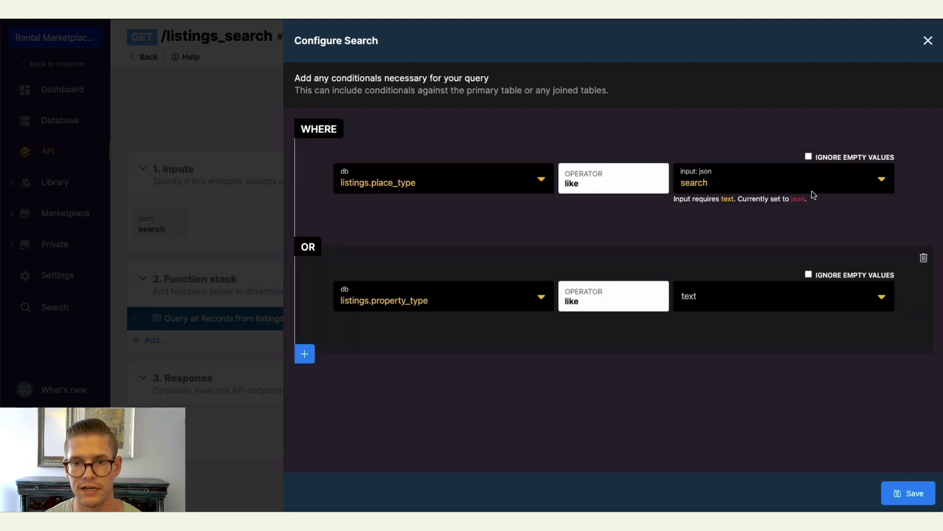
left_click(748, 293)
left_click(826, 326)
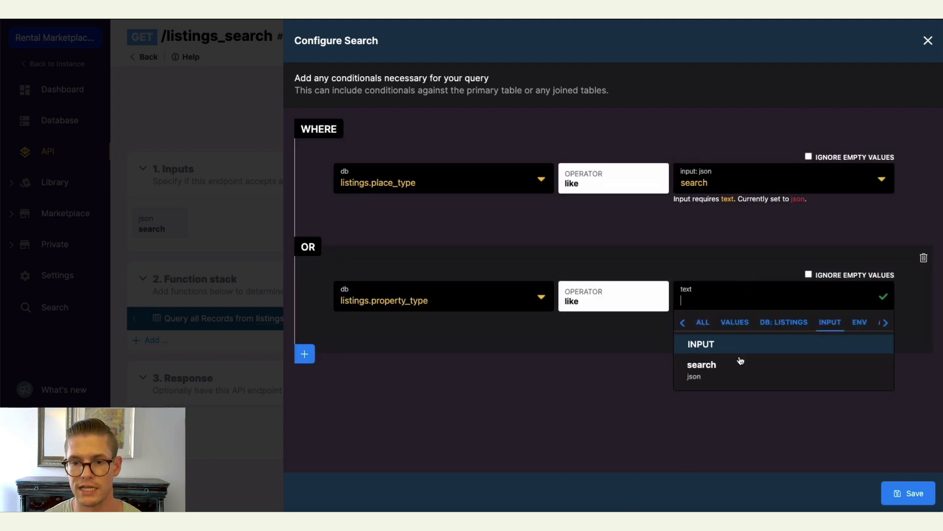
left_click(739, 361)
Add an OR condition where listings.city is like the search input.
left_click(313, 370)
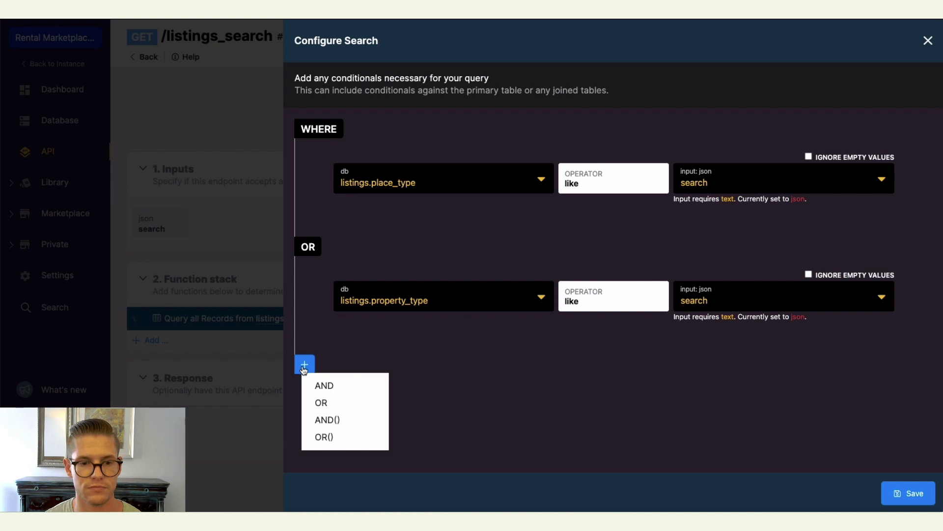
left_click(332, 403)
left_click(526, 396)
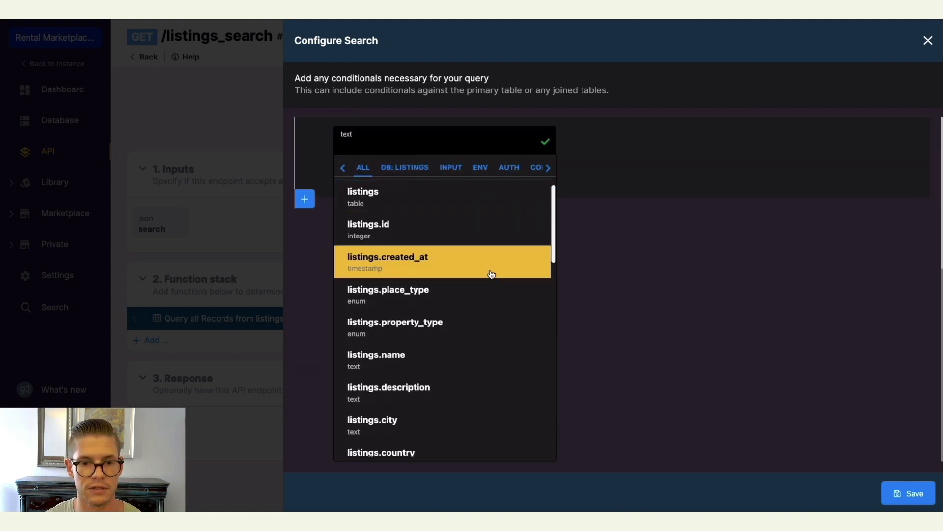
scroll(448, 344, "down", 1)
left_click(393, 420)
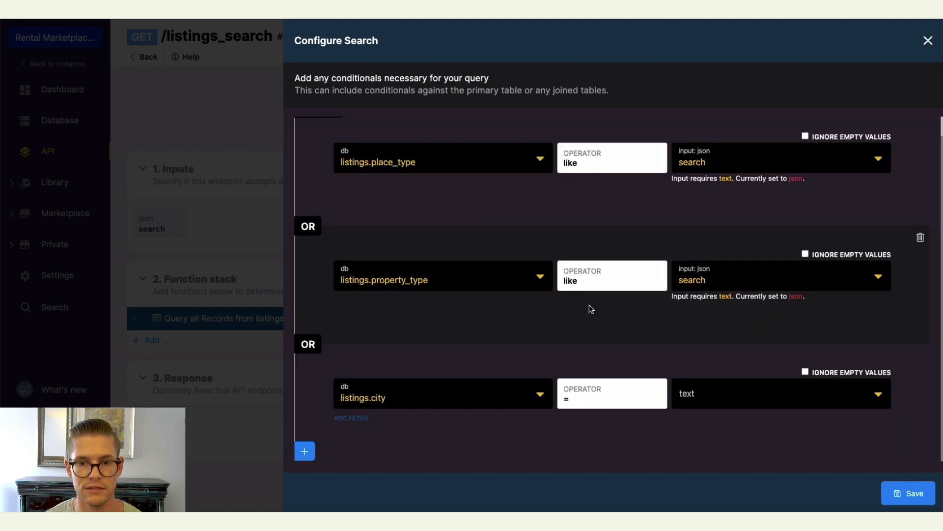
left_click(610, 405)
left_click(603, 252)
left_click(758, 395)
left_click(777, 164)
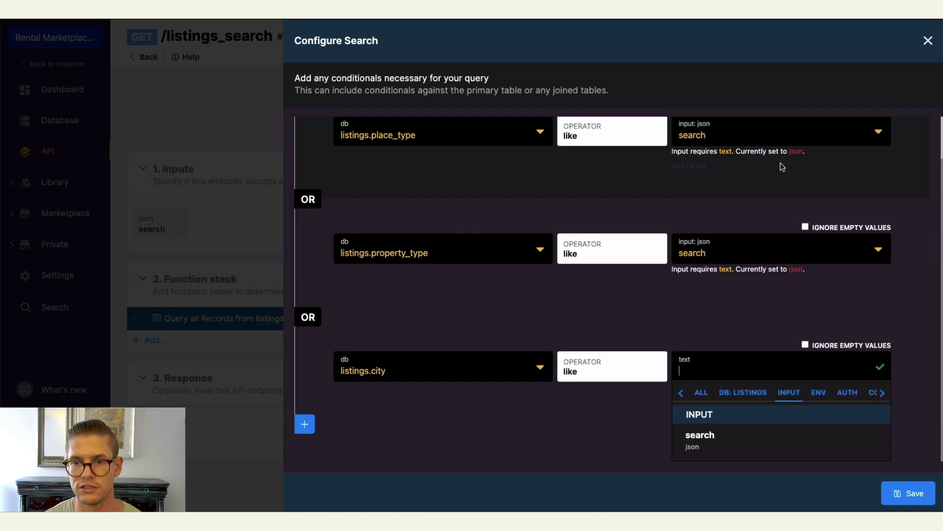
left_click(698, 435)
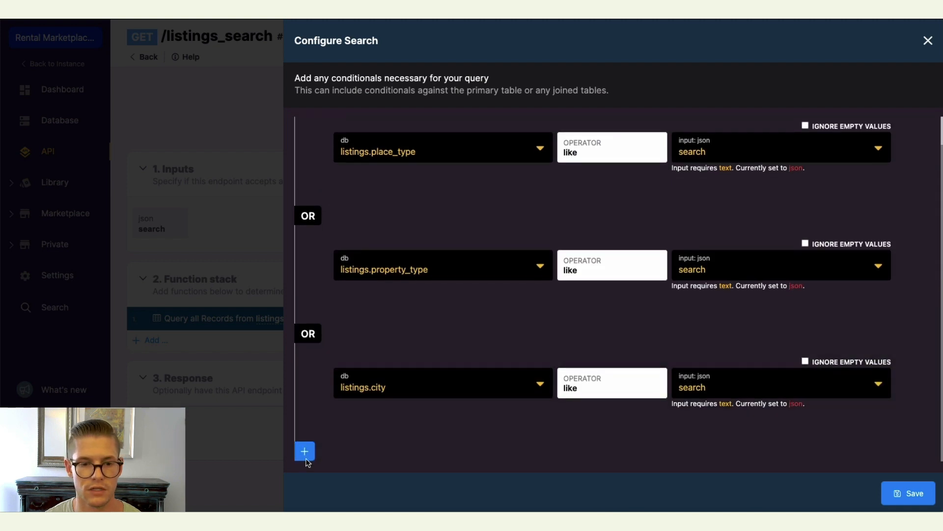
Add an OR condition where listings.country is like the search input.
left_click(305, 451)
left_click(325, 396)
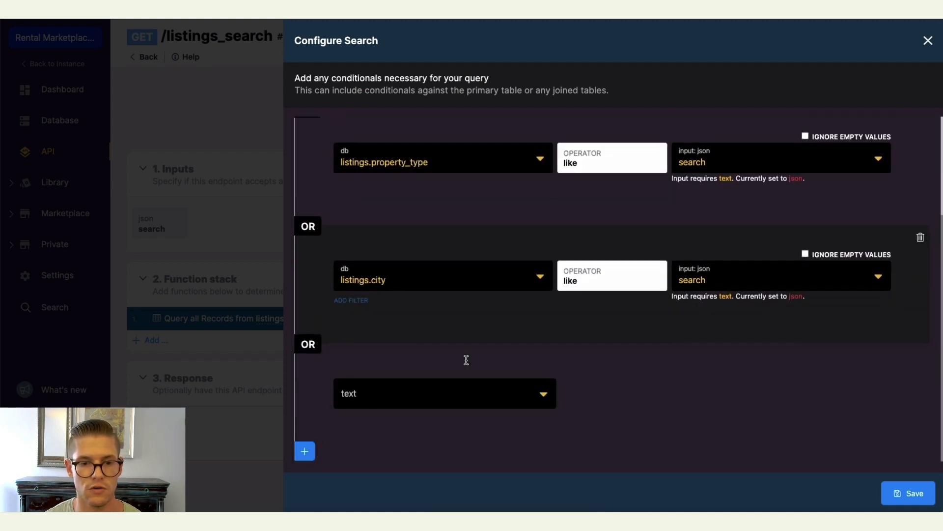
left_click(492, 396)
scroll(435, 412, "down", 1)
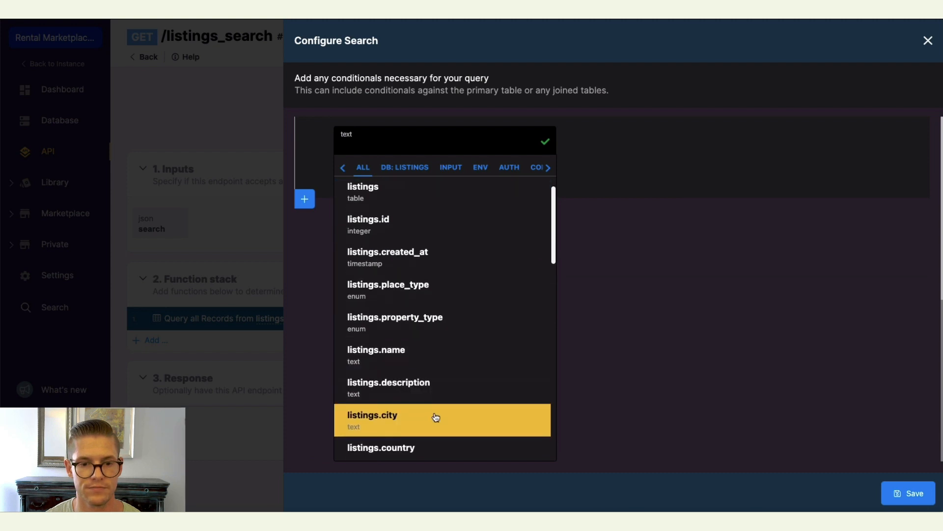
left_click(427, 447)
left_click(640, 403)
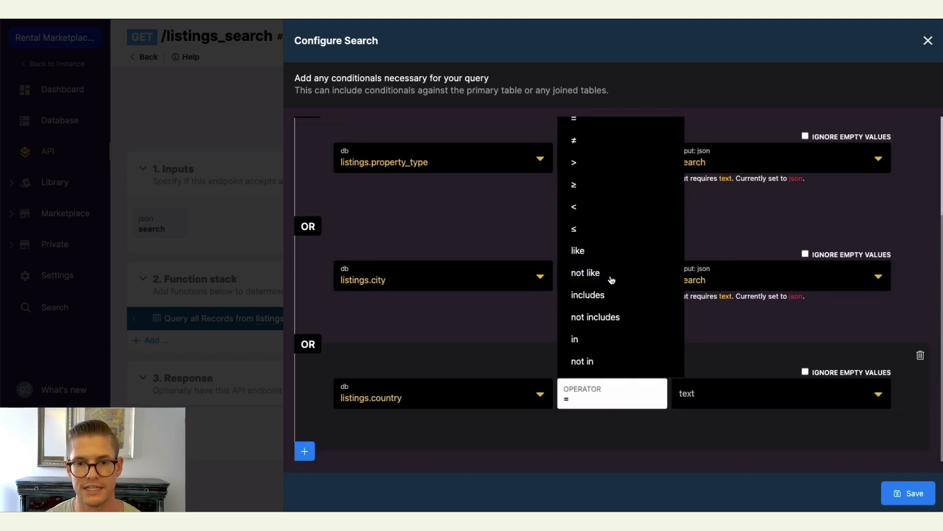
left_click(609, 255)
left_click(759, 394)
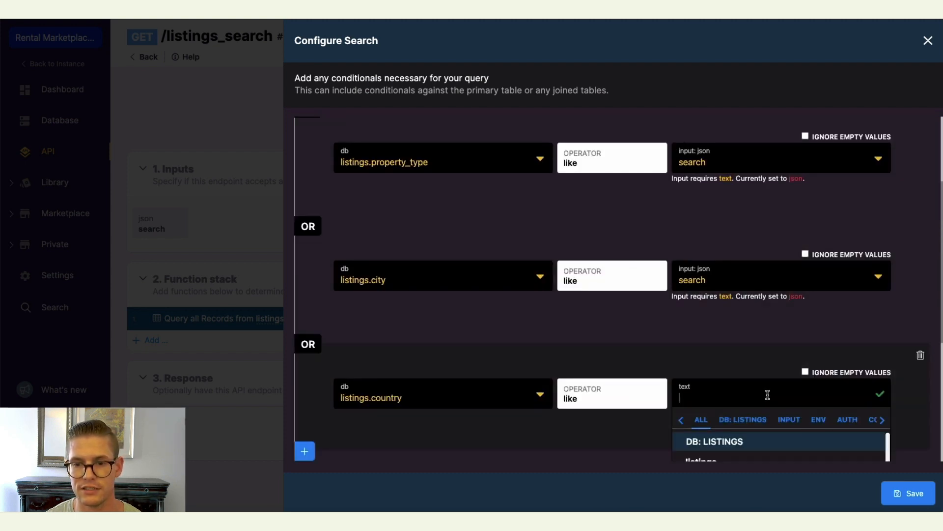
left_click(787, 419)
left_click(715, 435)
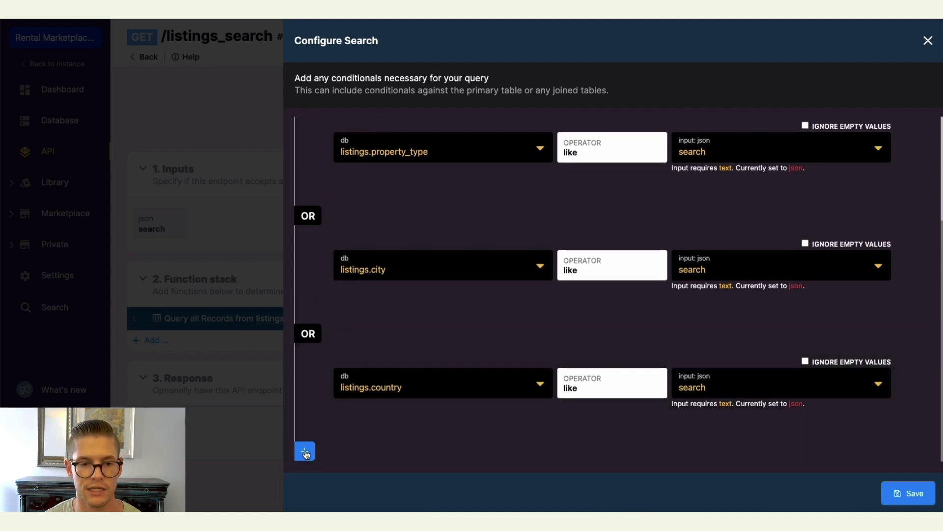
Add an OR condition where listings.name includes the search input.
left_click(305, 451)
left_click(327, 397)
left_click(491, 391)
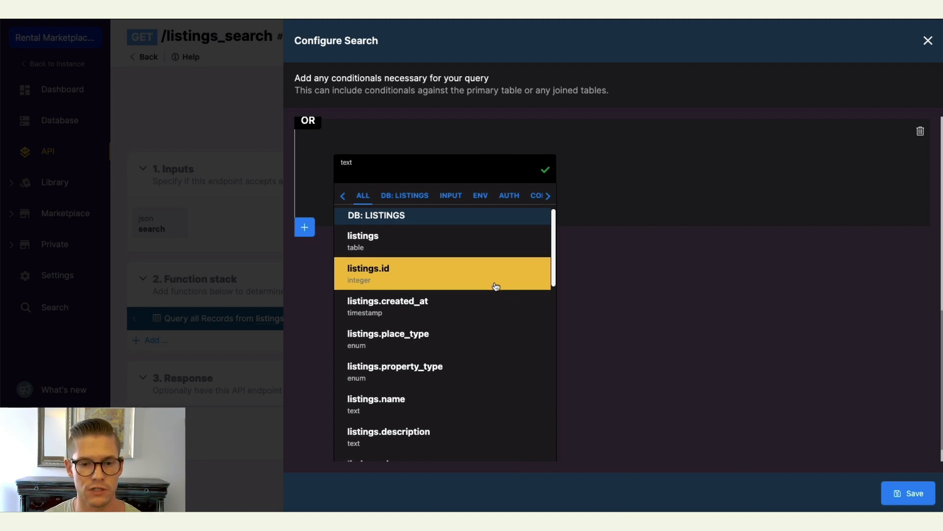
left_click(406, 401)
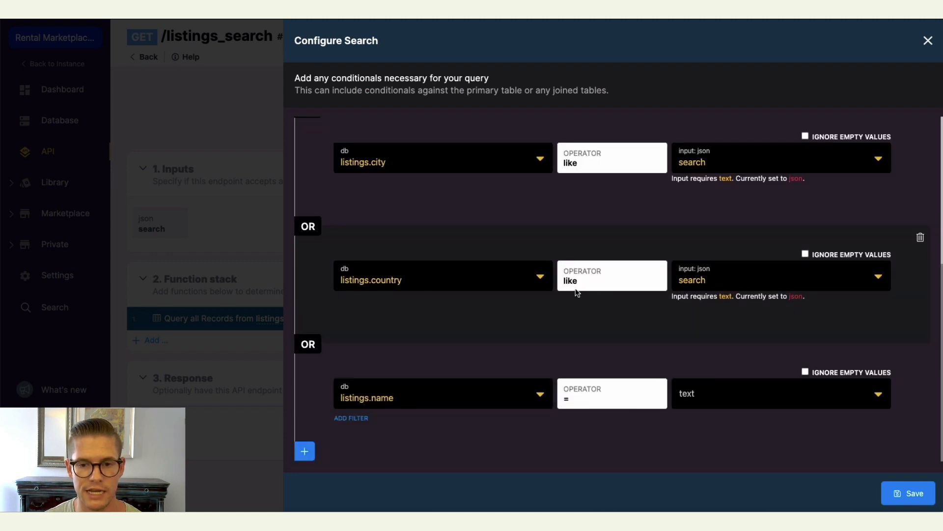
left_click(615, 400)
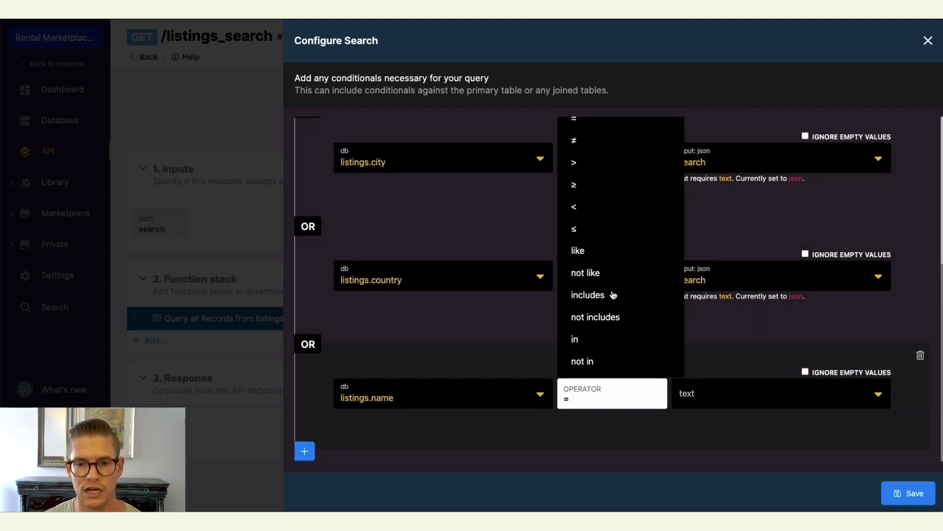
left_click(586, 296)
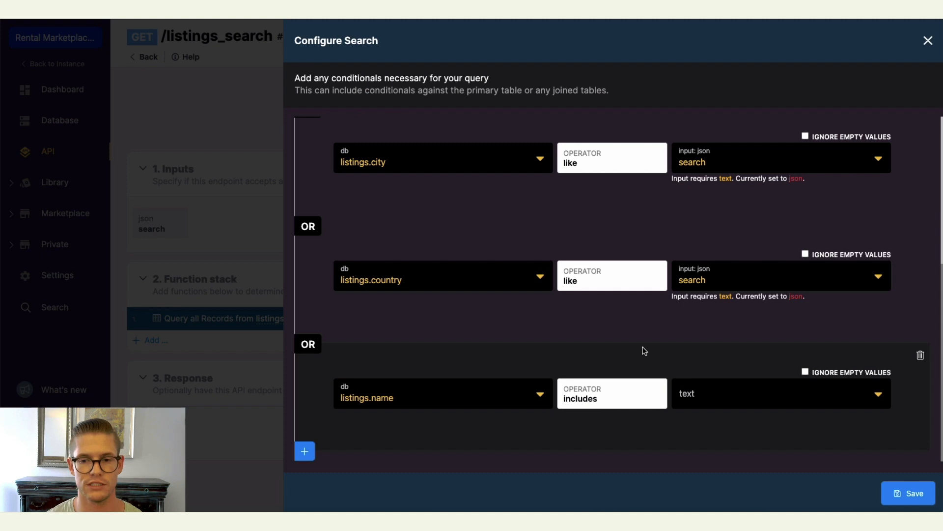
left_click(785, 388)
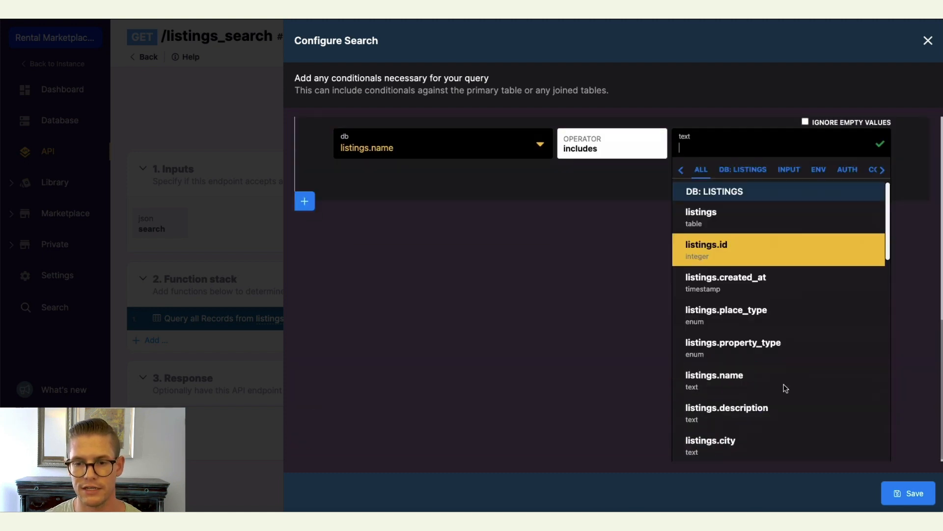
left_click(789, 169)
left_click(718, 435)
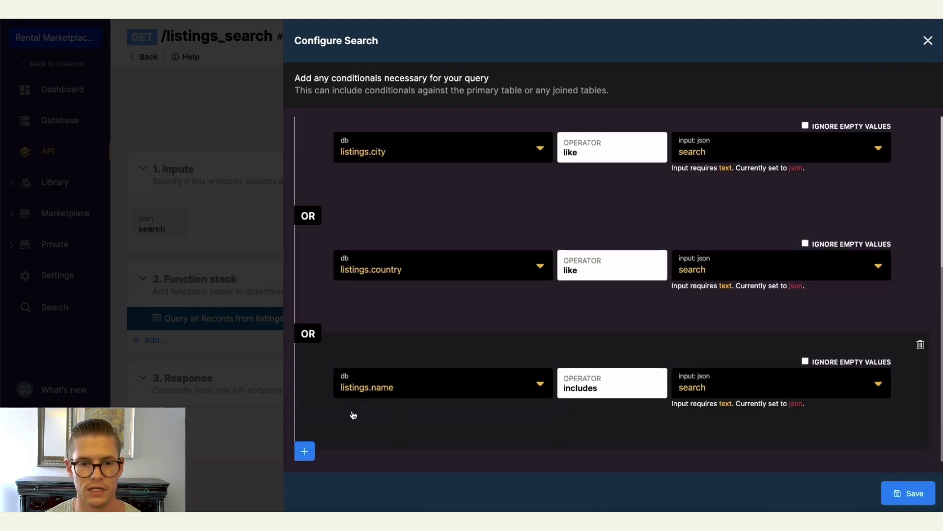
Add an OR condition where listings.description includes the search input.
left_click(305, 451)
left_click(342, 397)
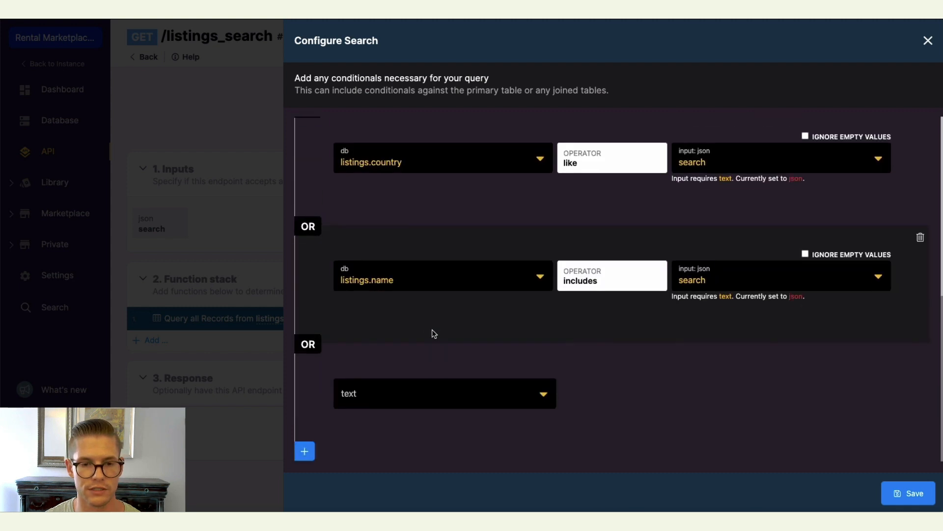
left_click(506, 395)
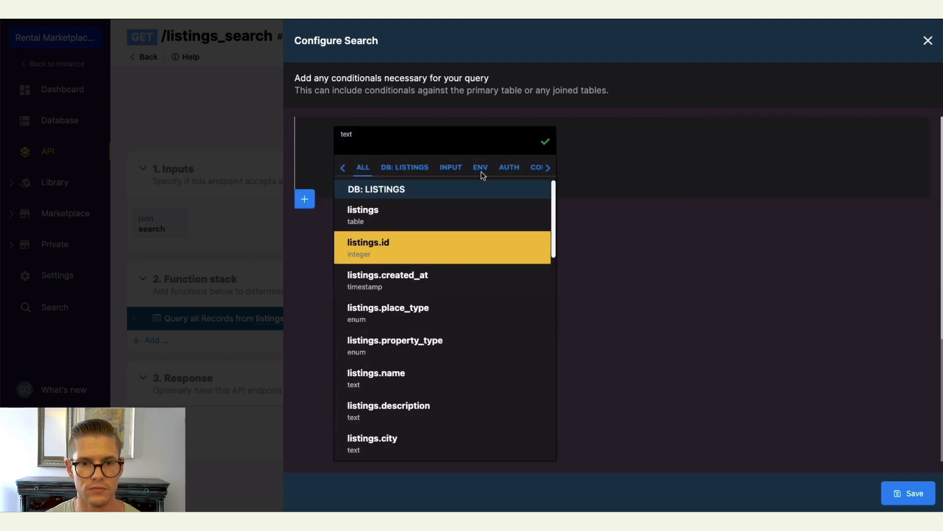
left_click(425, 415)
left_click(613, 396)
left_click(609, 295)
left_click(767, 388)
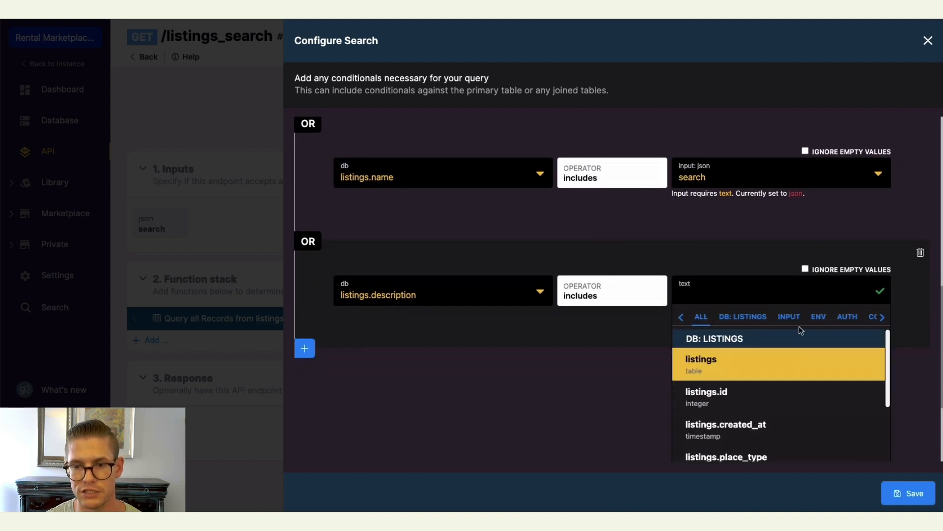
left_click(789, 316)
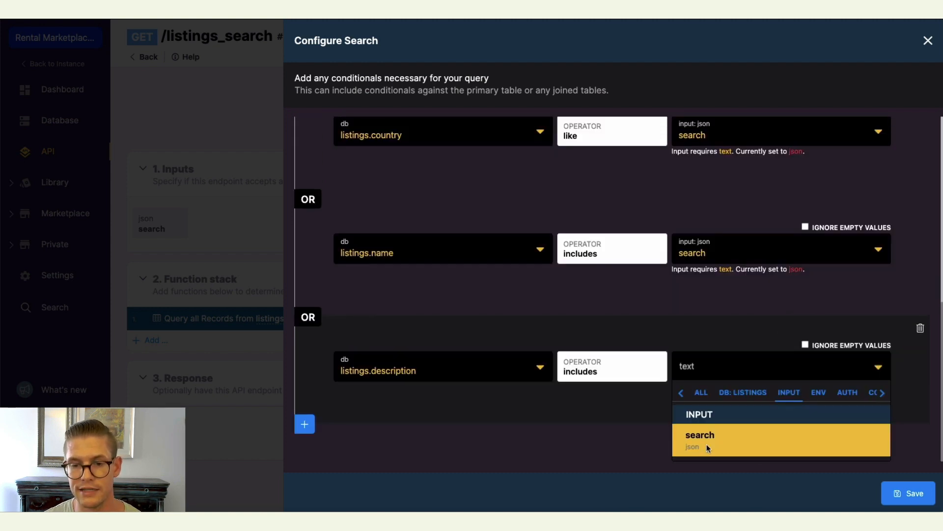
left_click(706, 445)
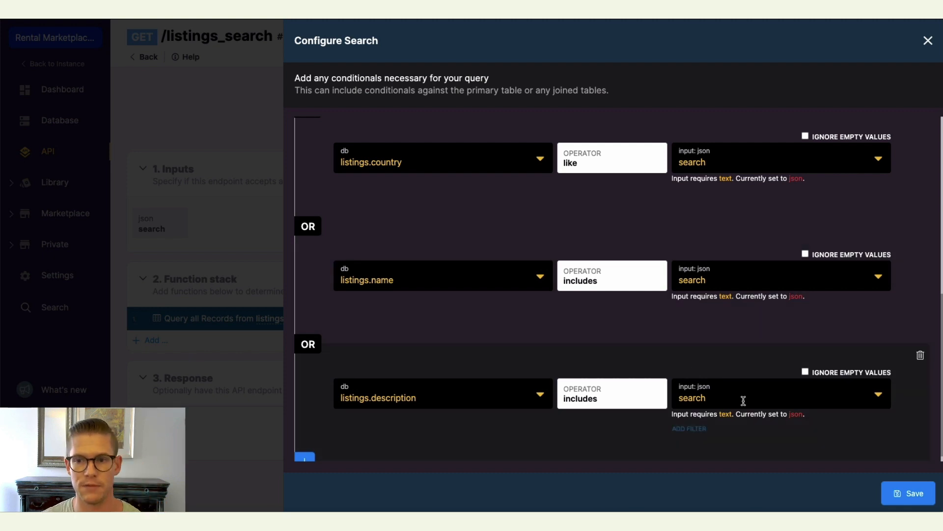
Turn on Ignore Empty Values for every search condition.
scroll(739, 394, "up", 8)
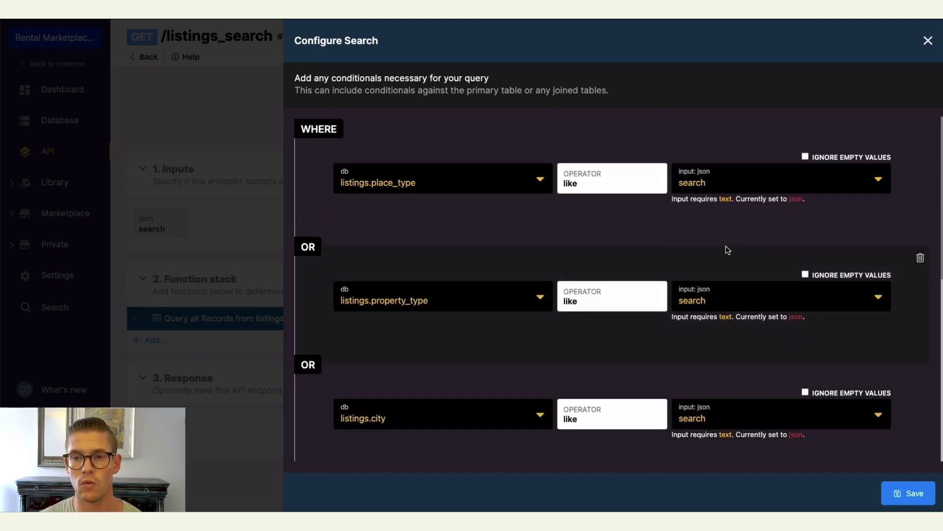
left_click(805, 157)
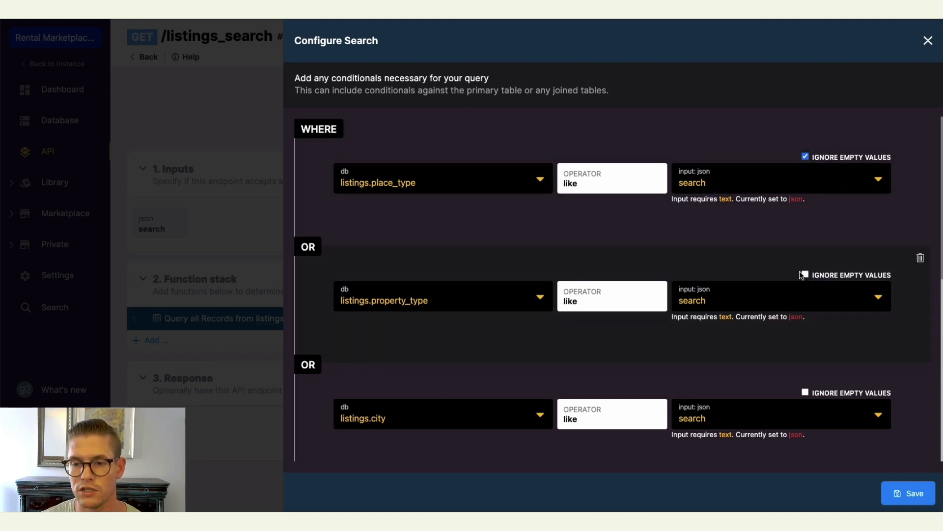
left_click(805, 274)
scroll(804, 278, "down", 2)
left_click(805, 277)
scroll(804, 280, "down", 2)
left_click(806, 284)
scroll(805, 295, "down", 2)
left_click(806, 307)
scroll(807, 315, "down", 2)
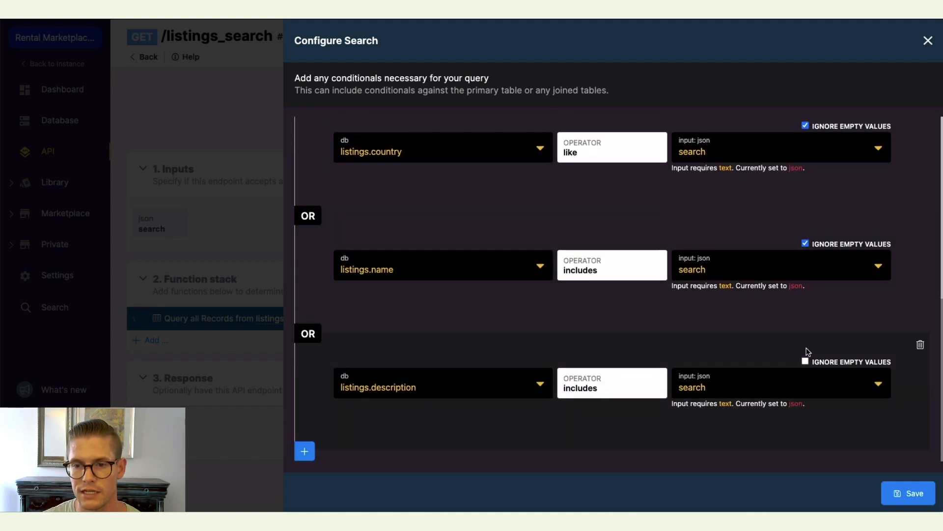
Save the search conditions for the listings query.
scroll(795, 401, "up", 6)
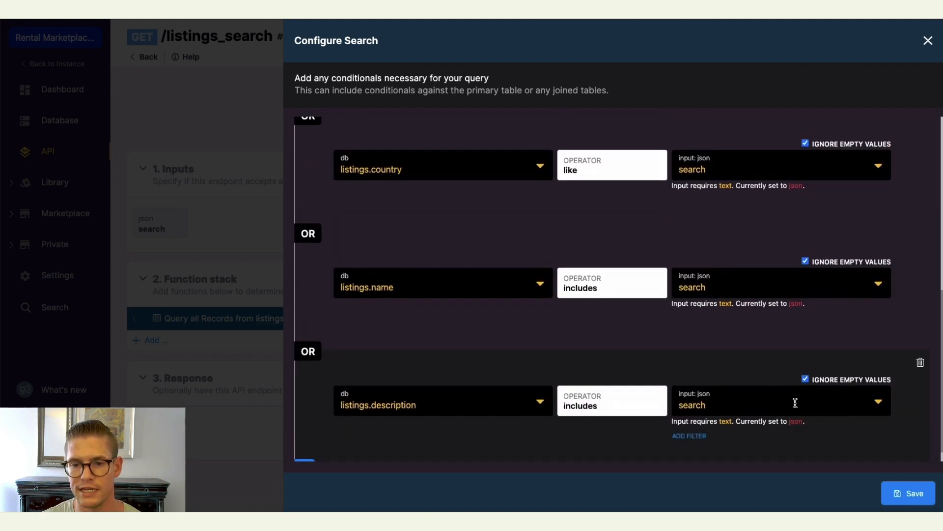
scroll(548, 348, "up", 2)
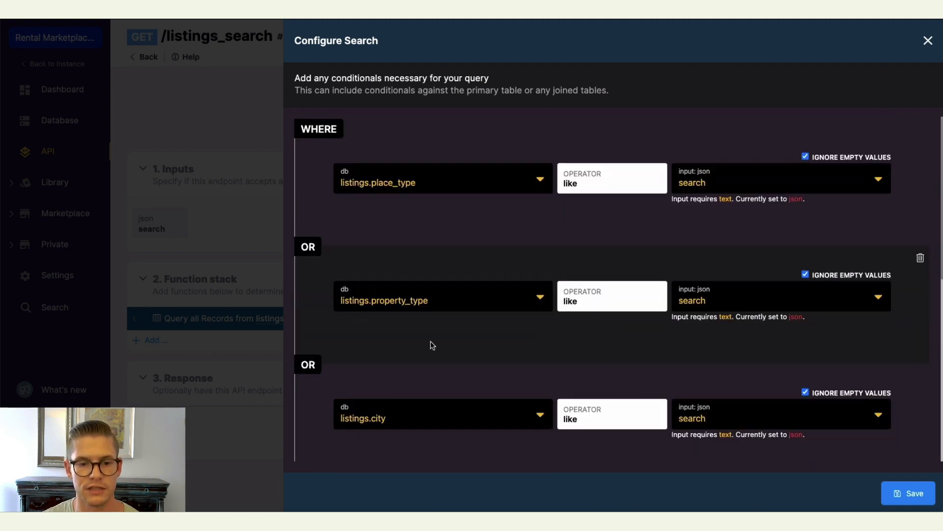
scroll(516, 370, "down", 1)
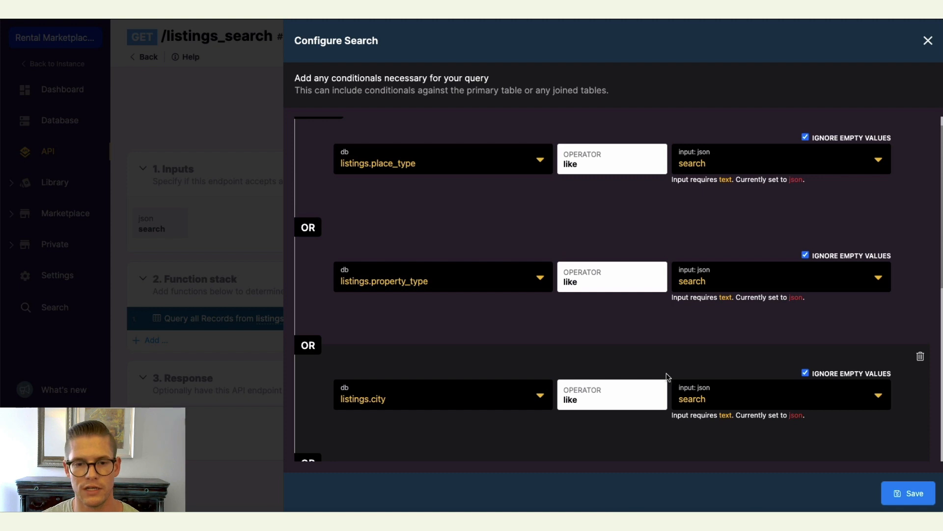
scroll(667, 376, "up", 1)
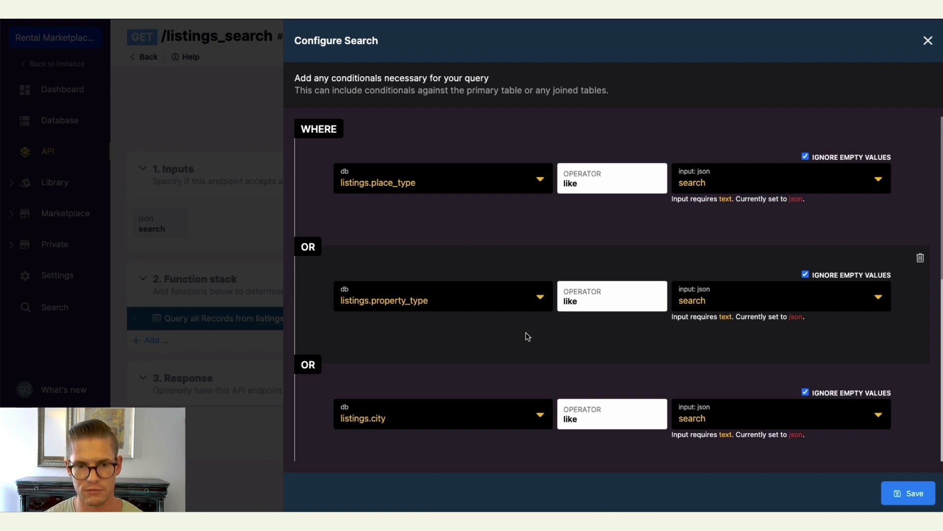
scroll(617, 276, "down", 10)
scroll(670, 313, "up", 10)
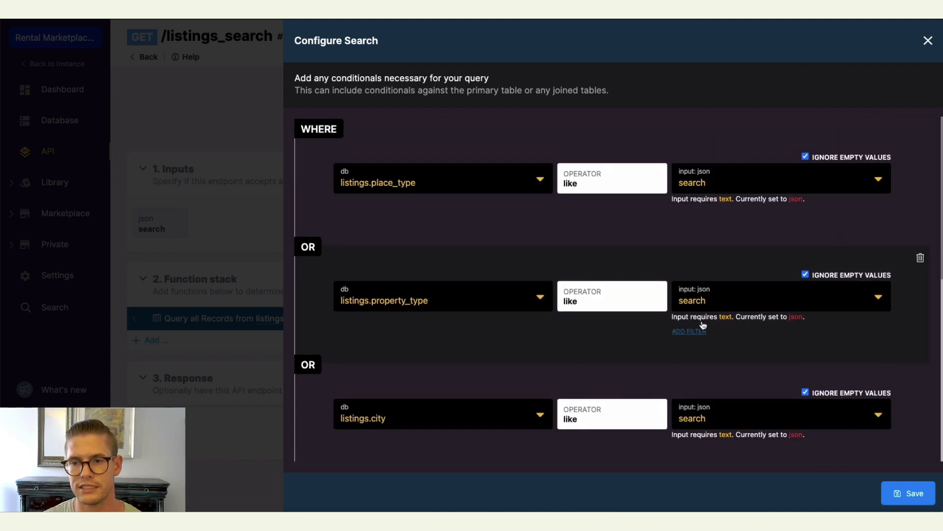
left_click(908, 493)
left_click(916, 494)
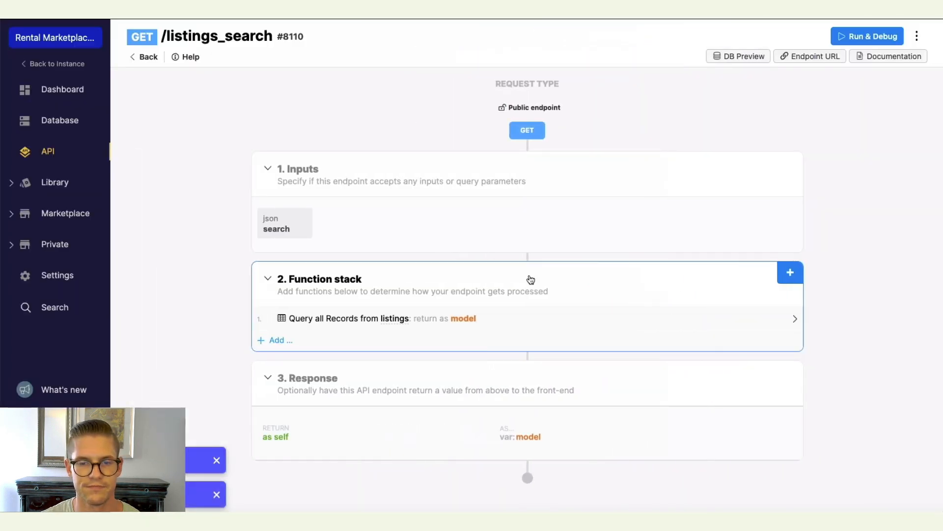
Create a GET SINGLE endpoint listings/{listings_id} for the listings table.
left_click(142, 59)
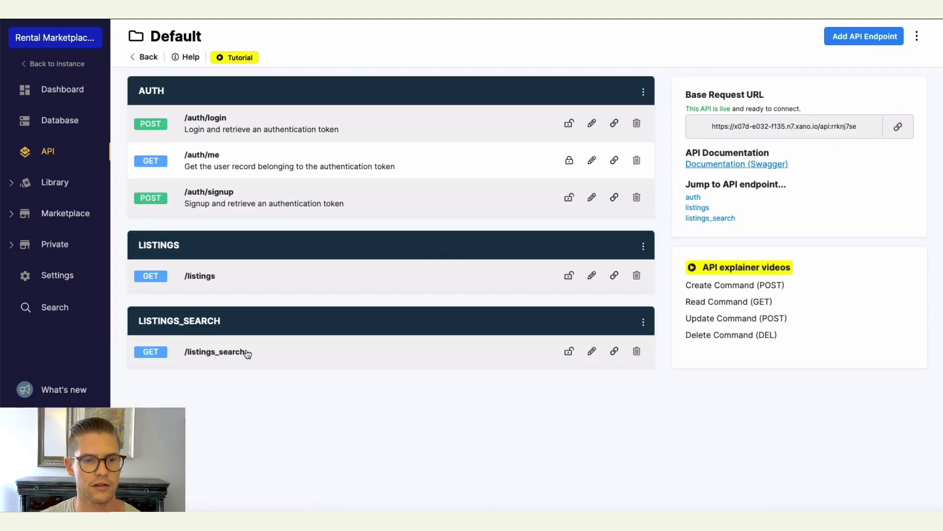
left_click(868, 43)
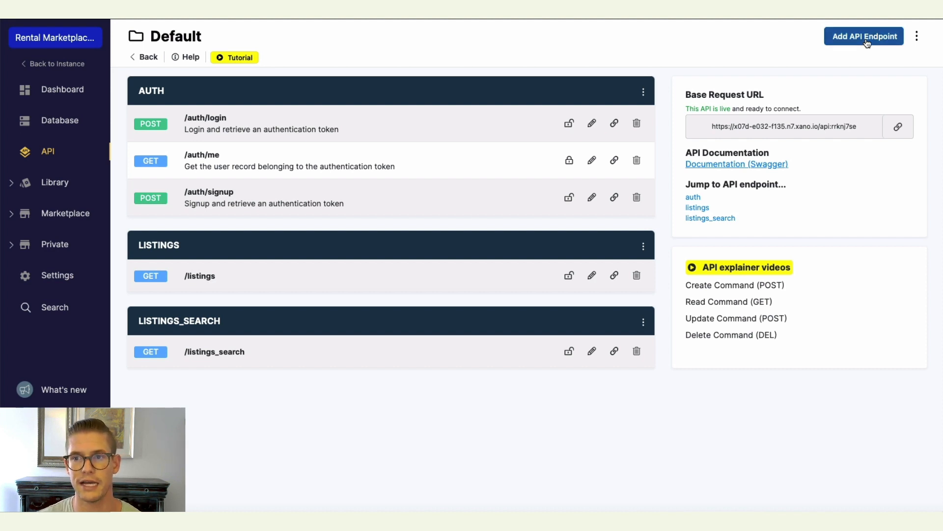
left_click(820, 140)
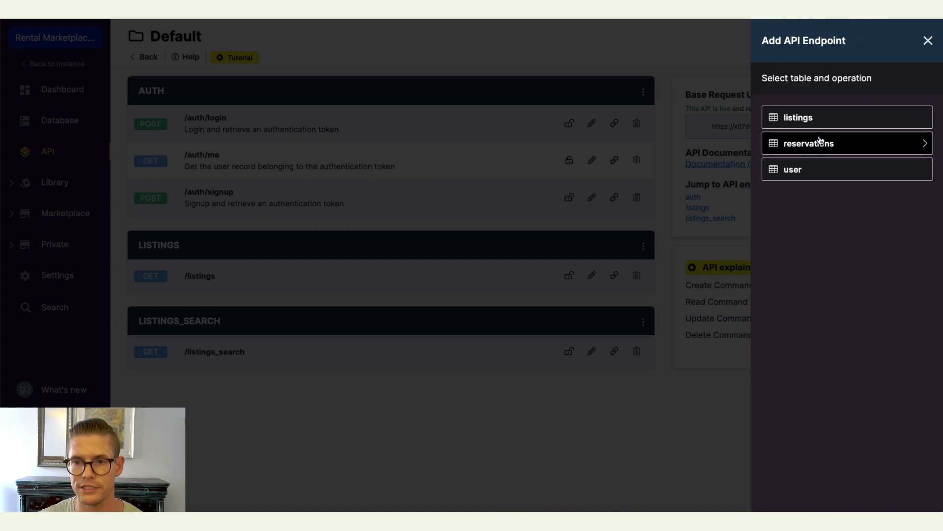
left_click(819, 121)
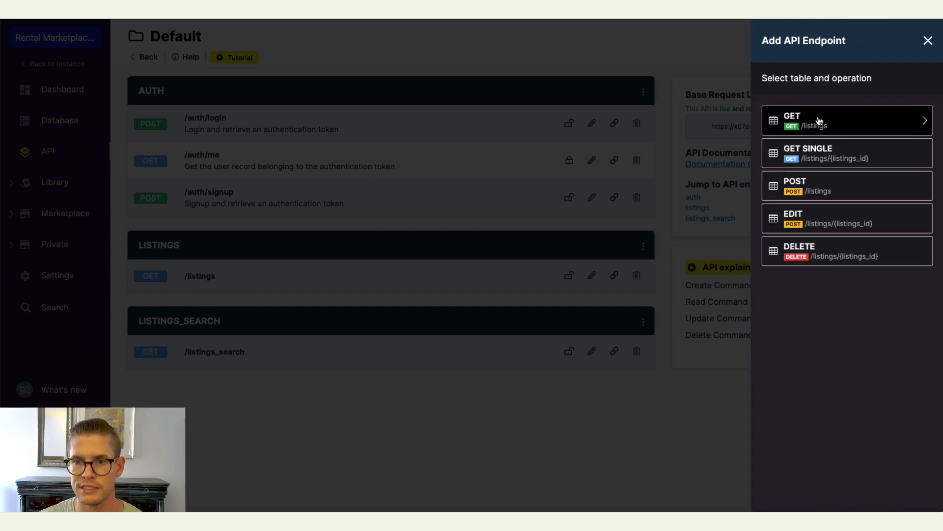
left_click(813, 156)
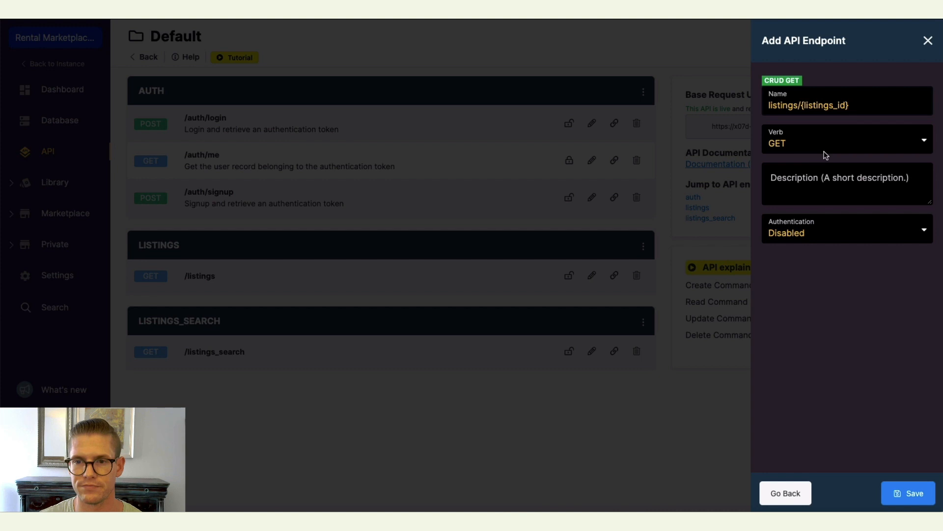
left_click(911, 490)
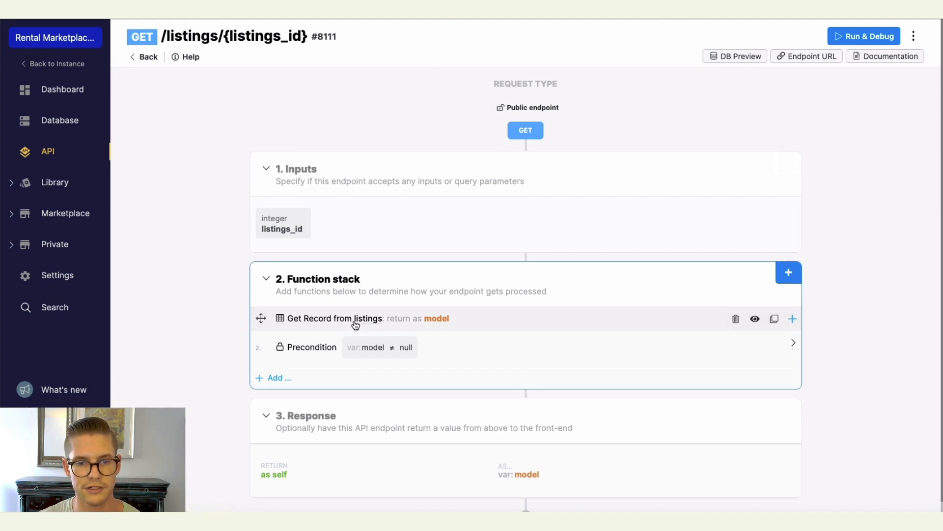
Look over the WeatherAPI website homepage.
scroll(437, 318, "down", 1)
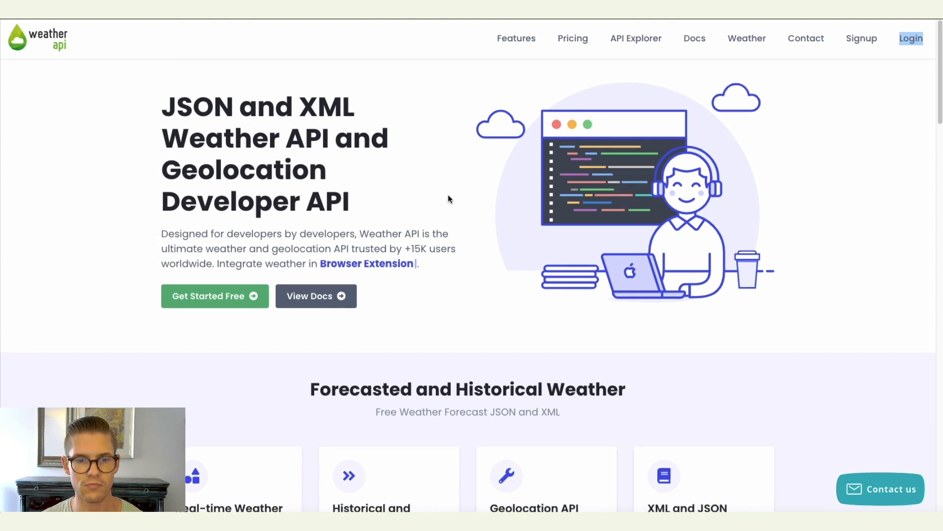
scroll(448, 199, "down", 8)
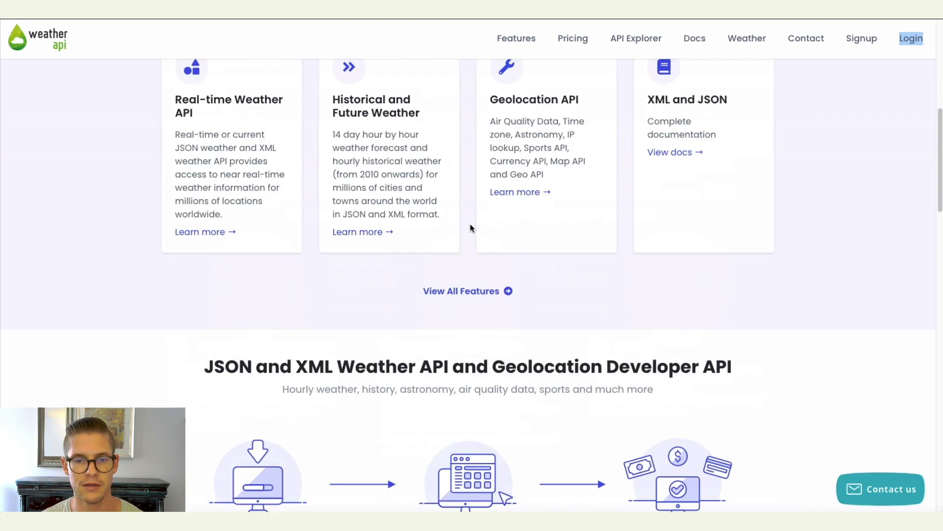
scroll(471, 228, "up", 8)
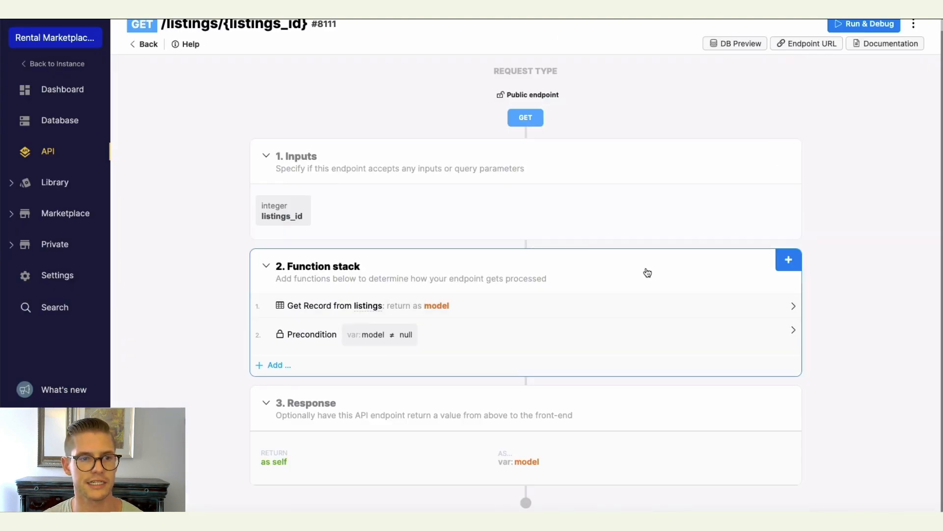
Create a new library function named weather_api.
left_click(13, 186)
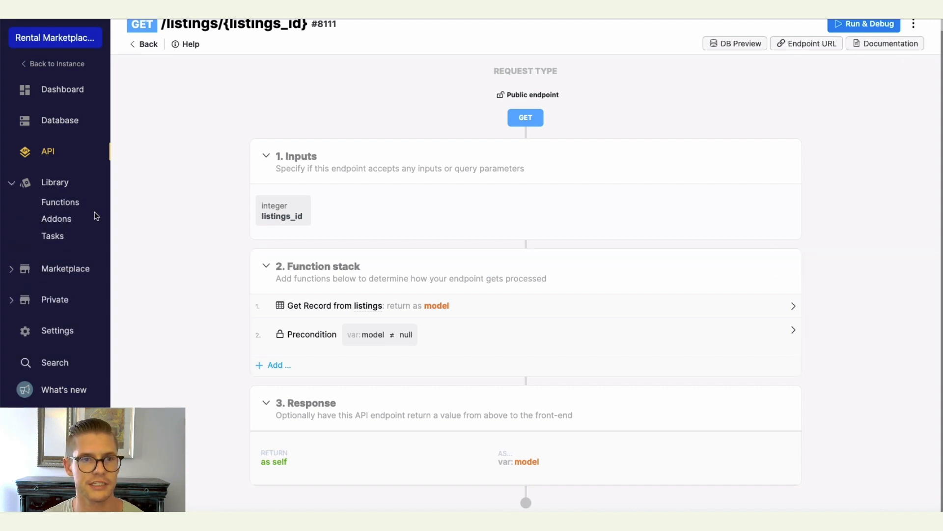
scroll(96, 221, "up", 1)
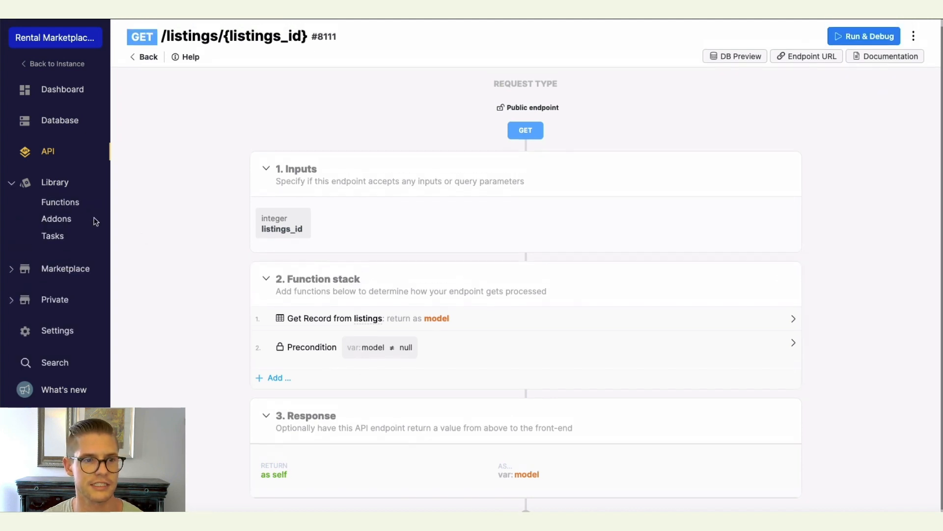
left_click(61, 203)
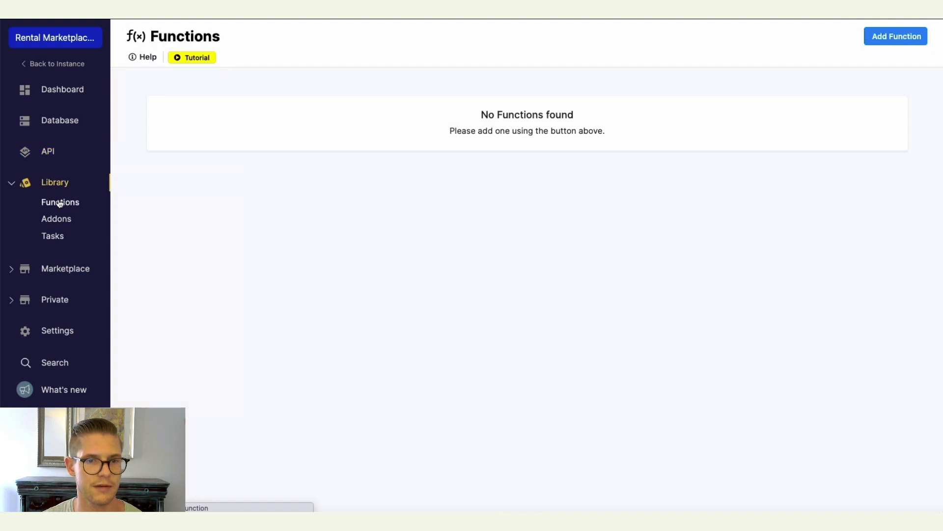
left_click(877, 36)
left_click(784, 123)
type("weat")
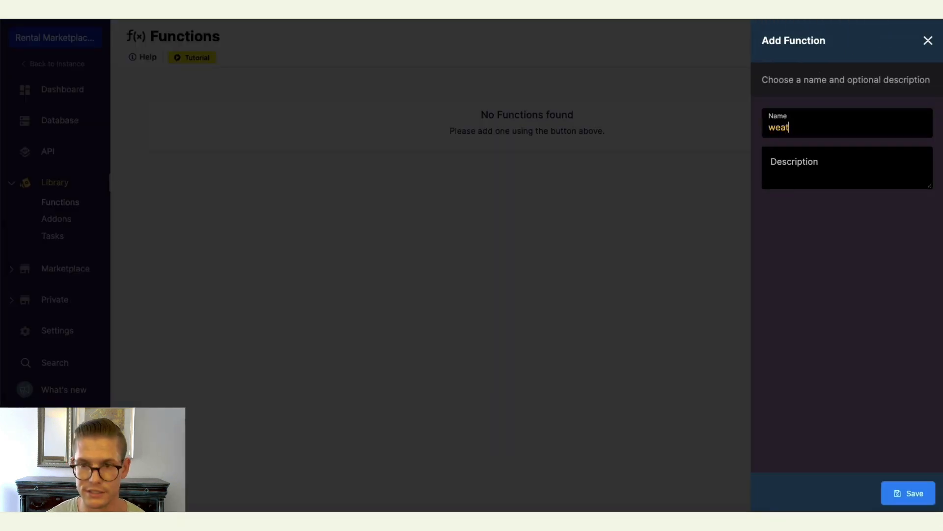
type("her_api")
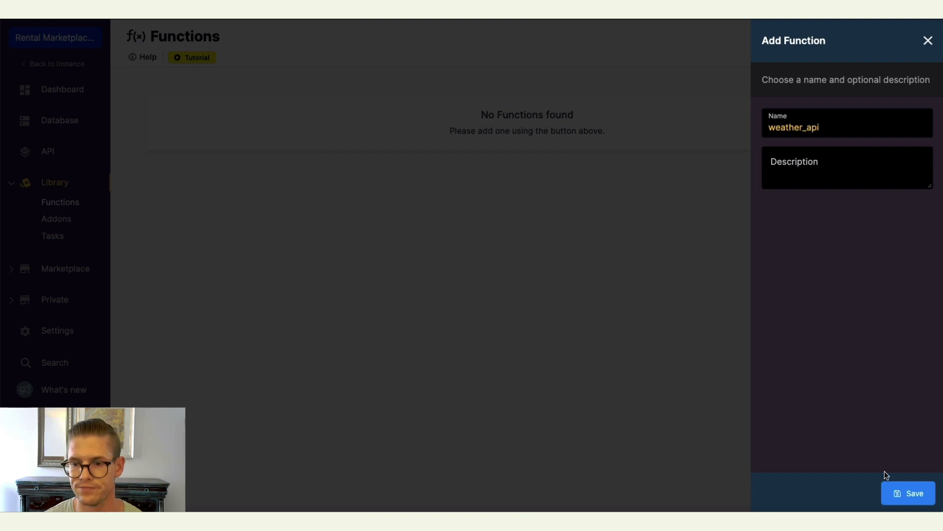
left_click(906, 493)
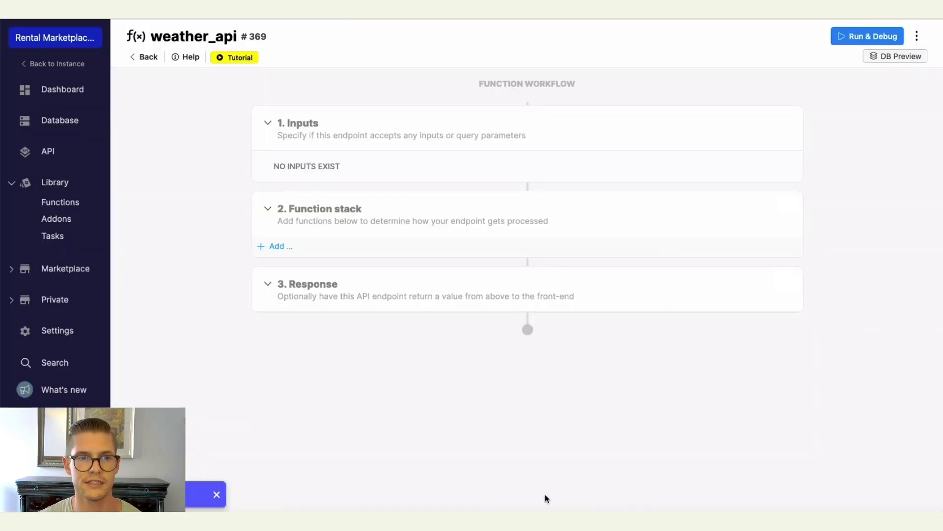
Switch to the WeatherAPI Interactive API Explorer and set the protocol to HTTPS with JSON format.
mouse_move(492, 163)
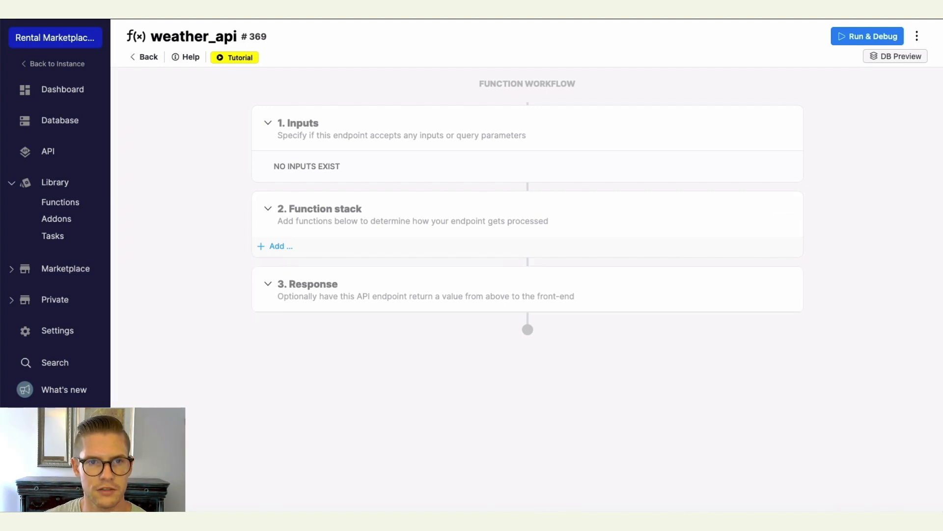
key("ctrl+Tab")
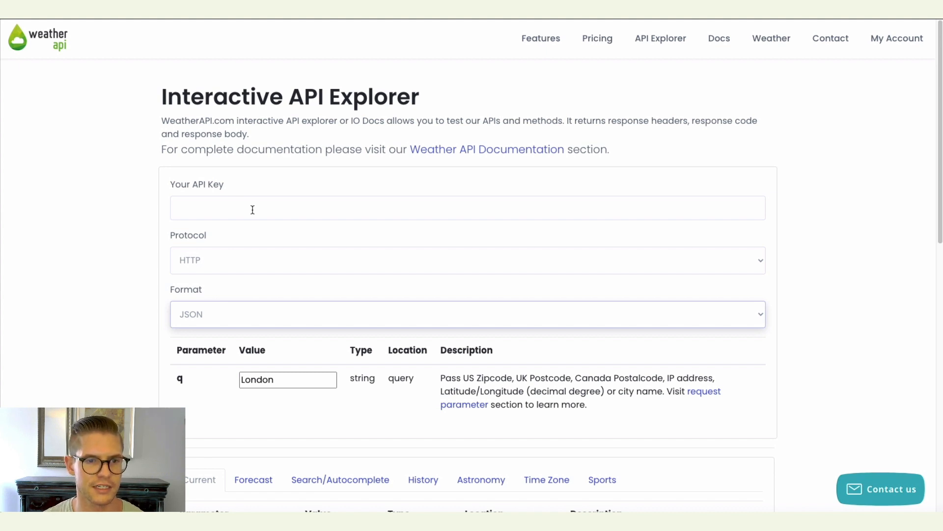
scroll(426, 202, "down", 1)
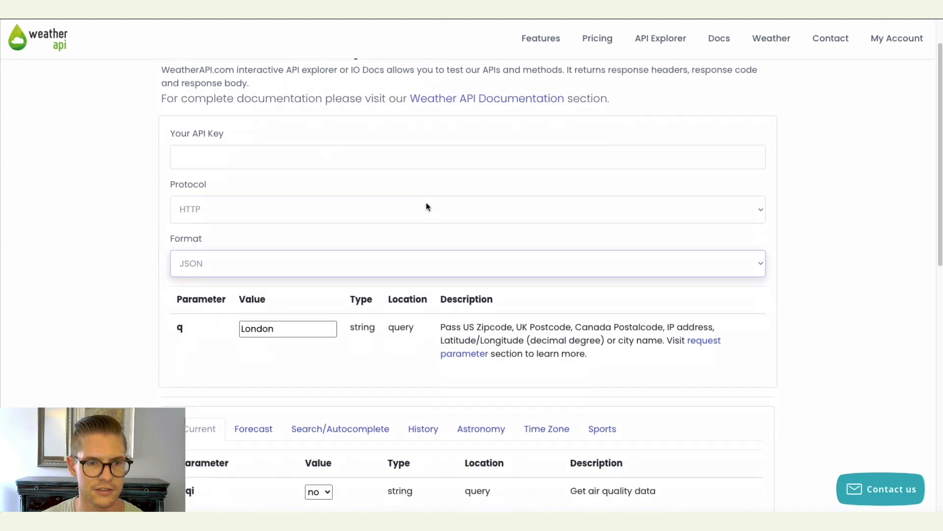
left_click(426, 202)
left_click(403, 219)
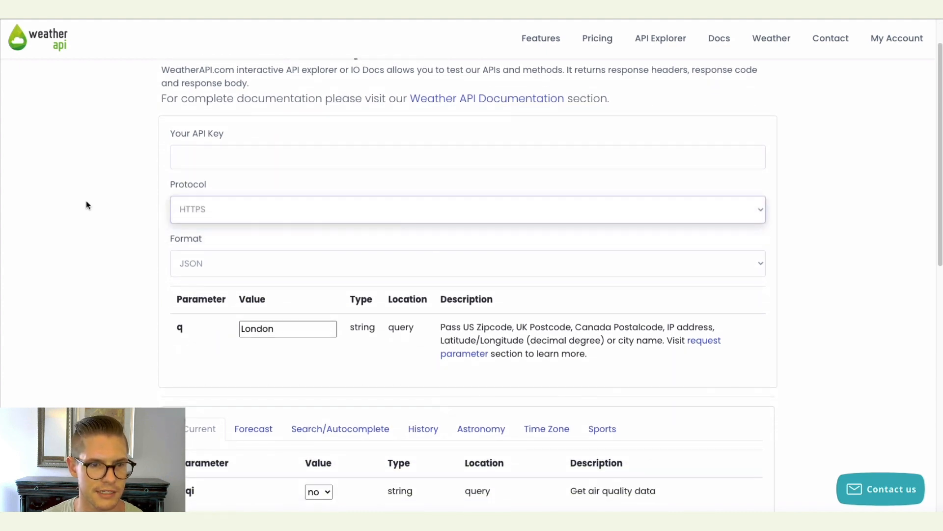
scroll(366, 152, "down", 2)
left_click(366, 154)
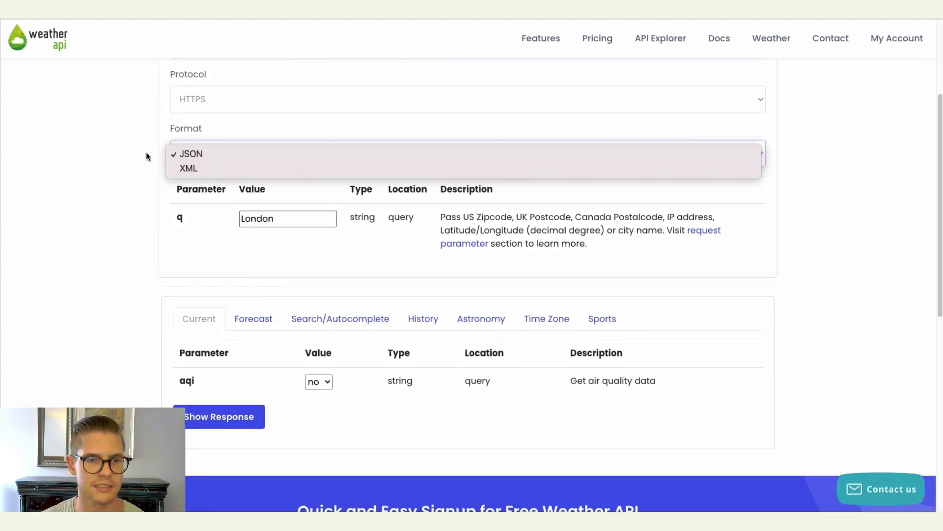
left_click(76, 153)
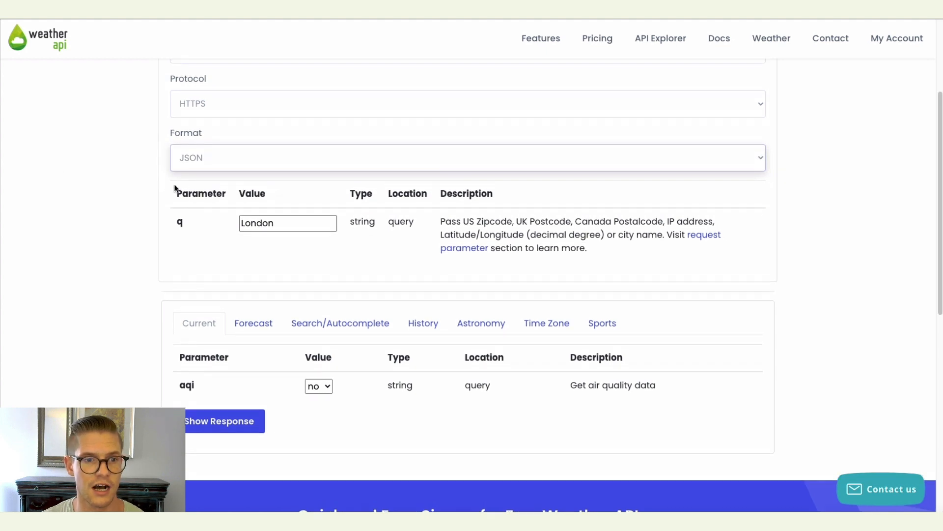
Examine the API Explorer's parameters and request options.
scroll(316, 260, "up", 2)
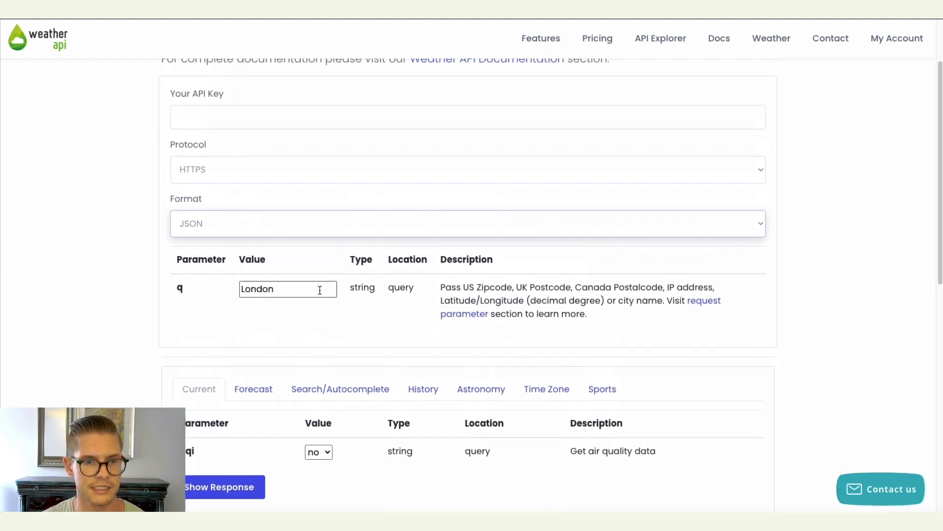
scroll(317, 284, "down", 1)
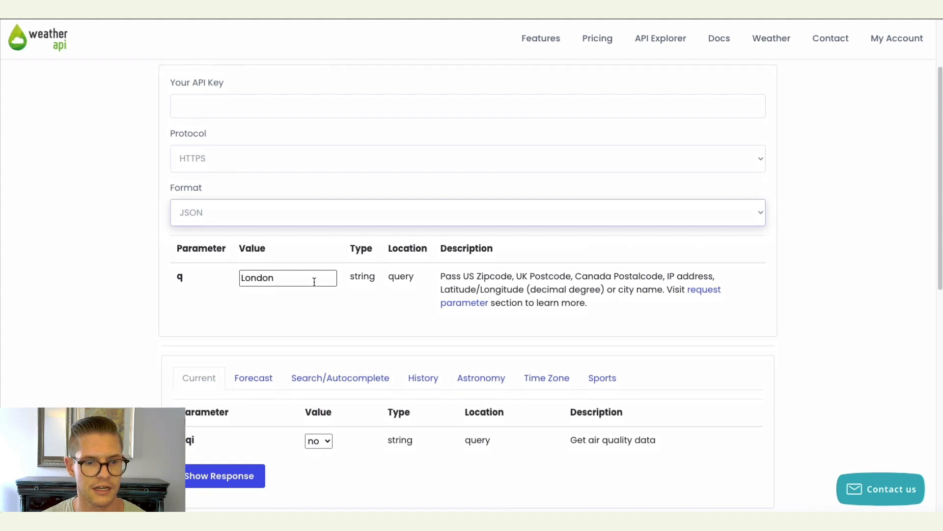
scroll(263, 354, "down", 3)
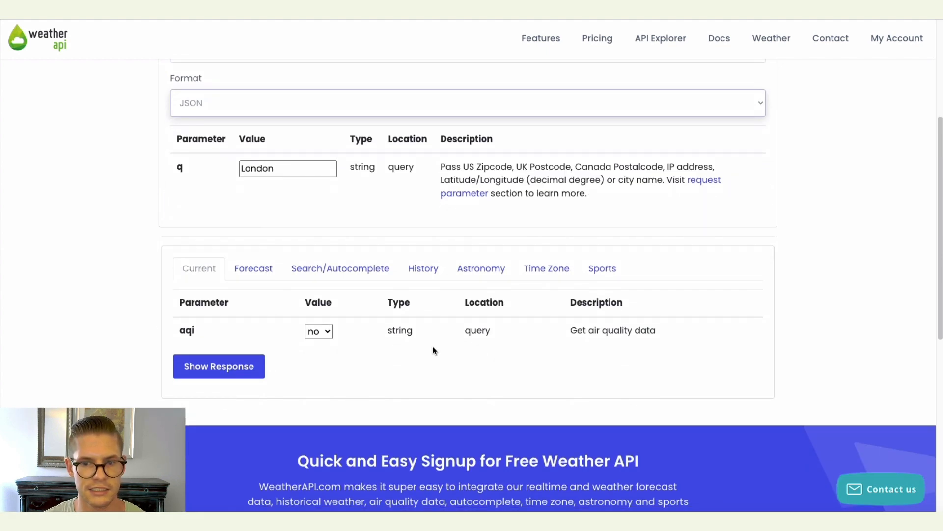
scroll(435, 350, "up", 5)
scroll(438, 358, "down", 10)
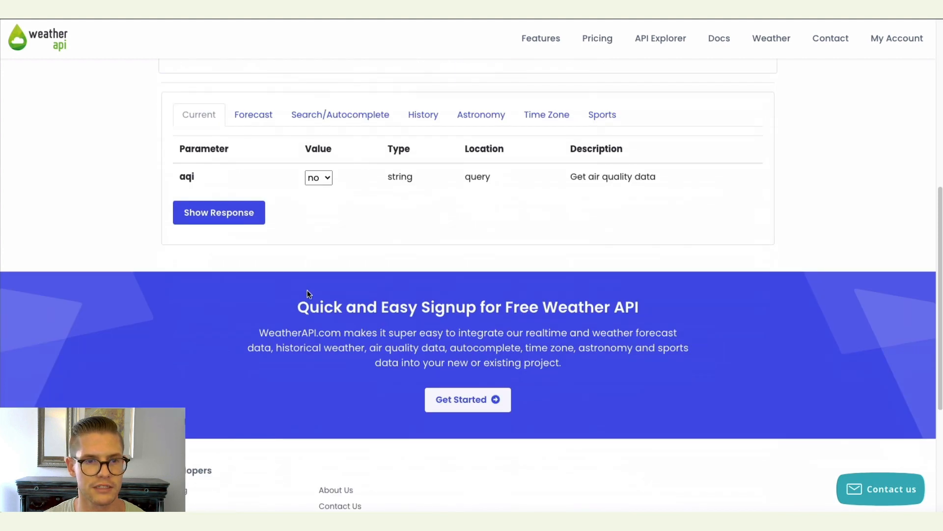
scroll(307, 294, "up", 10)
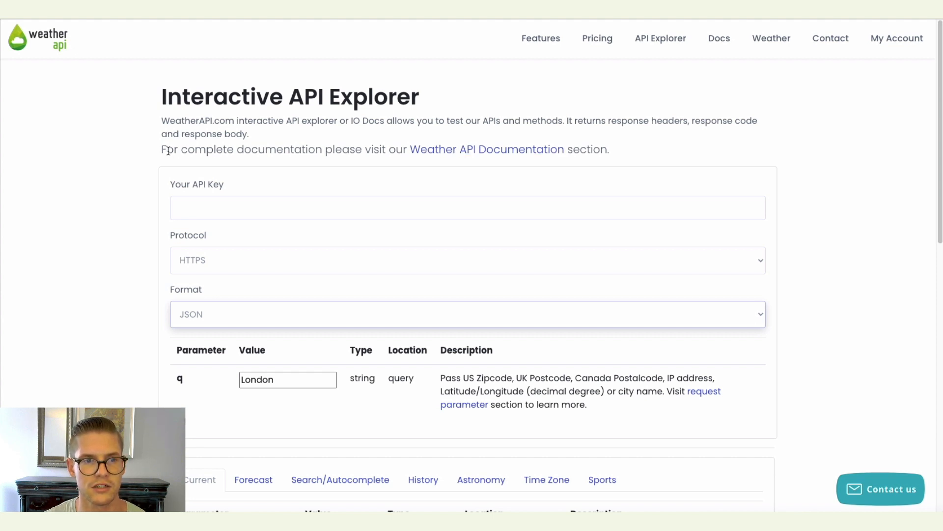
scroll(129, 172, "down", 4)
scroll(133, 172, "up", 2)
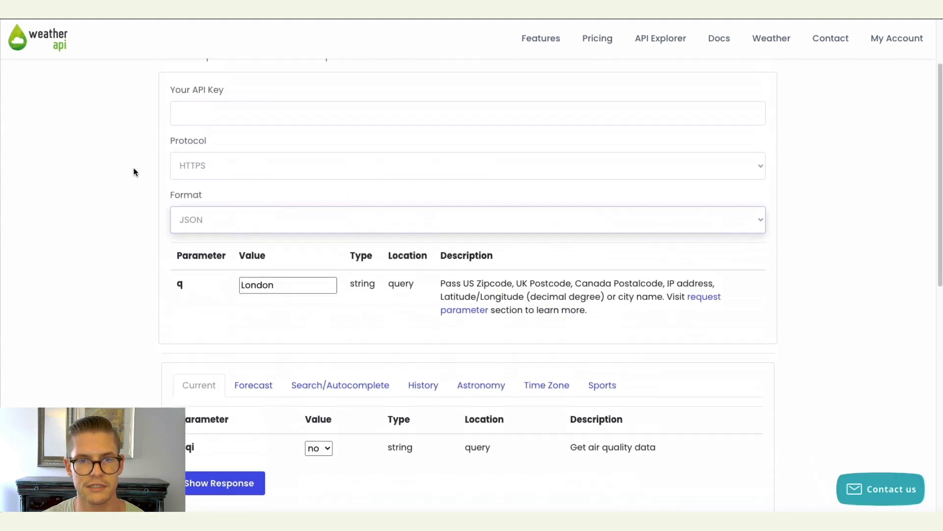
scroll(135, 172, "up", 2)
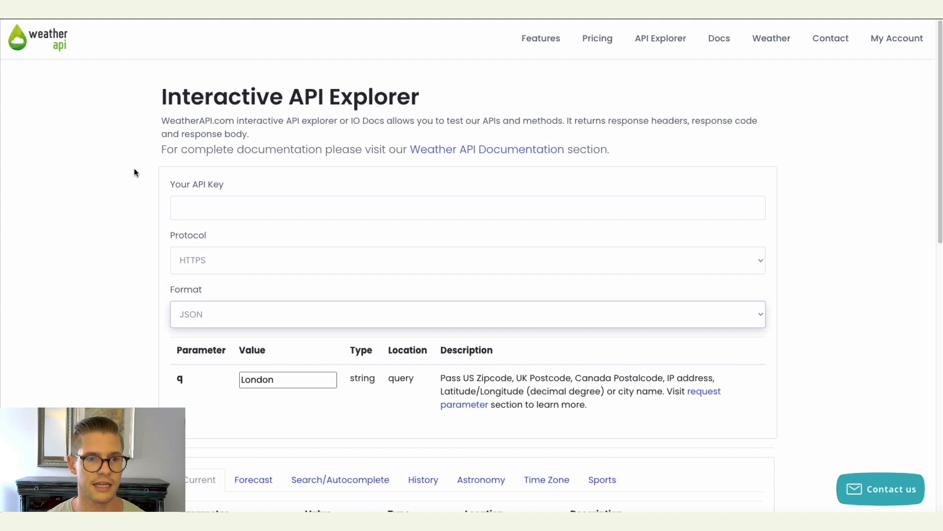
scroll(136, 172, "down", 3)
scroll(136, 173, "up", 2)
scroll(238, 110, "down", 2)
scroll(238, 110, "up", 2)
scroll(244, 205, "down", 1)
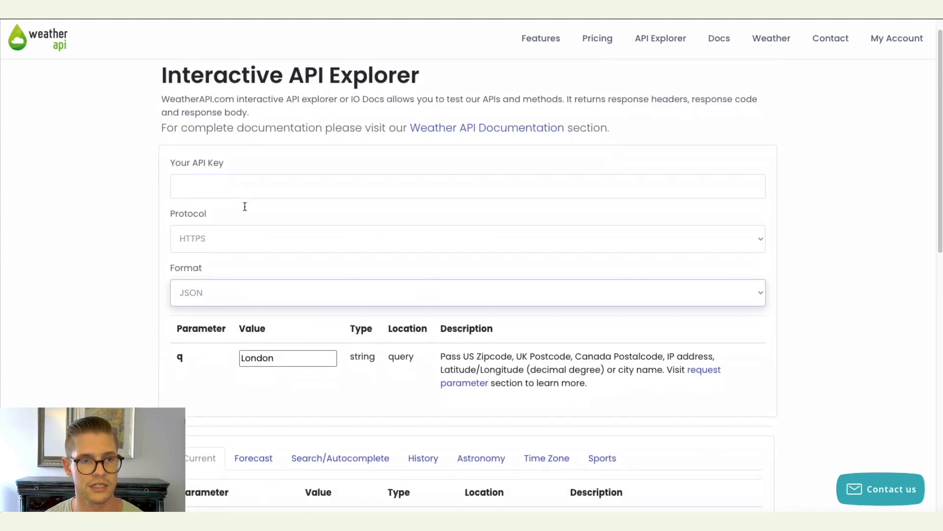
scroll(250, 156, "down", 1)
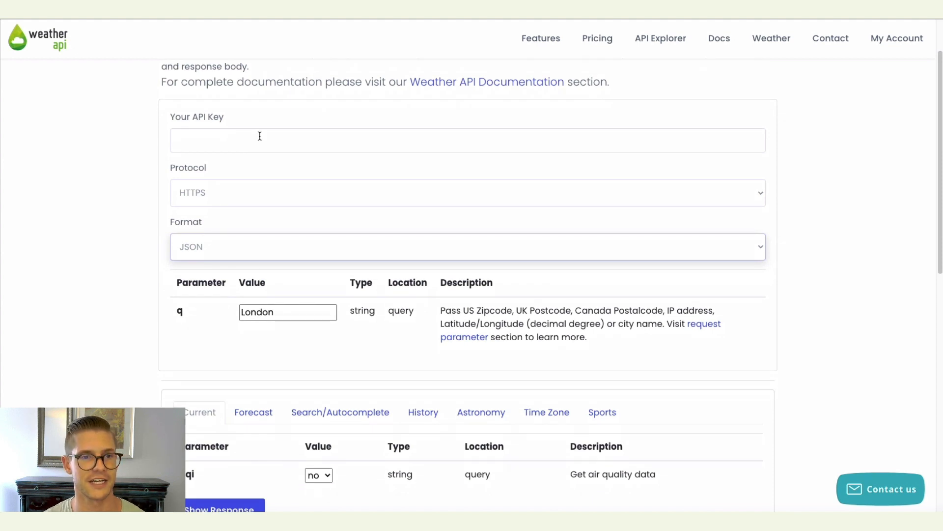
Set the q parameter to San Francsico and show the response for the current weather call.
scroll(260, 136, "down", 3)
double_click(293, 180)
type("San ")
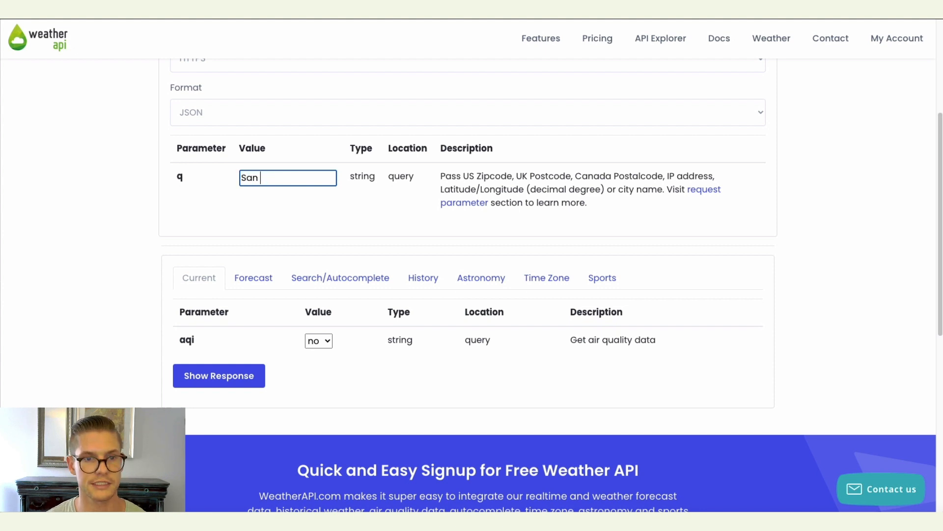
type("Francsico")
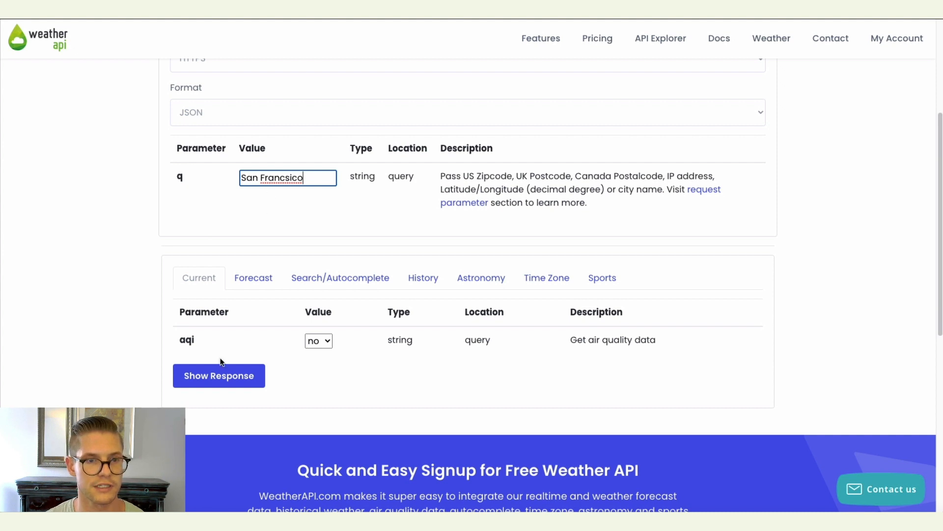
left_click(220, 376)
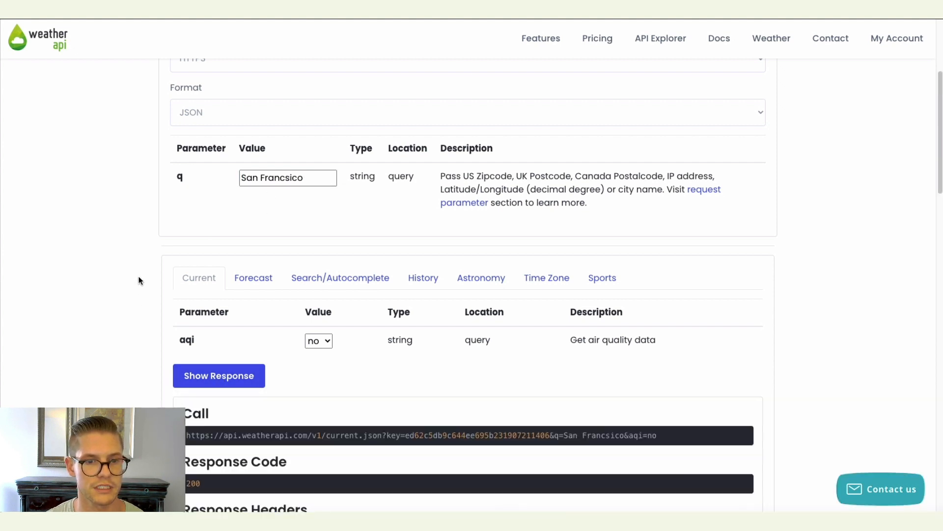
Copy the generated call URL from the response.
scroll(140, 278, "down", 5)
scroll(138, 276, "down", 2)
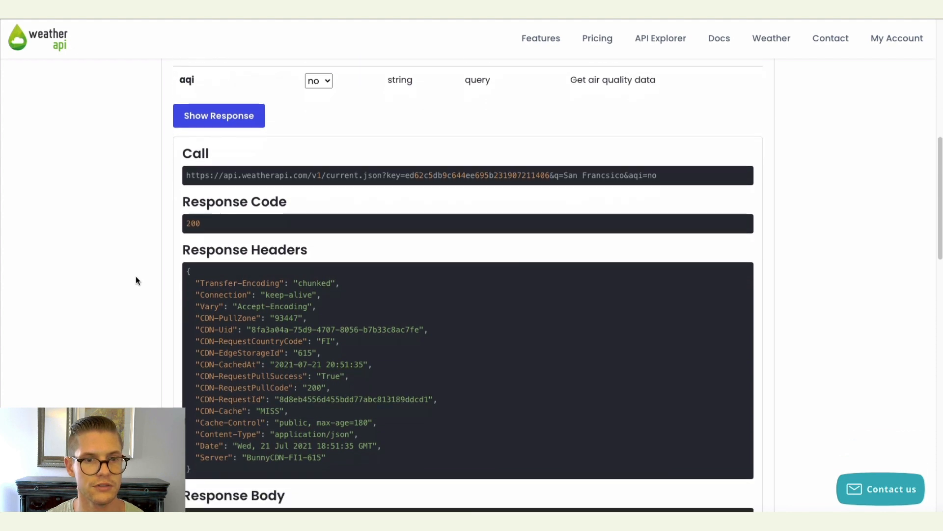
triple_click(620, 177)
key("ctrl+c")
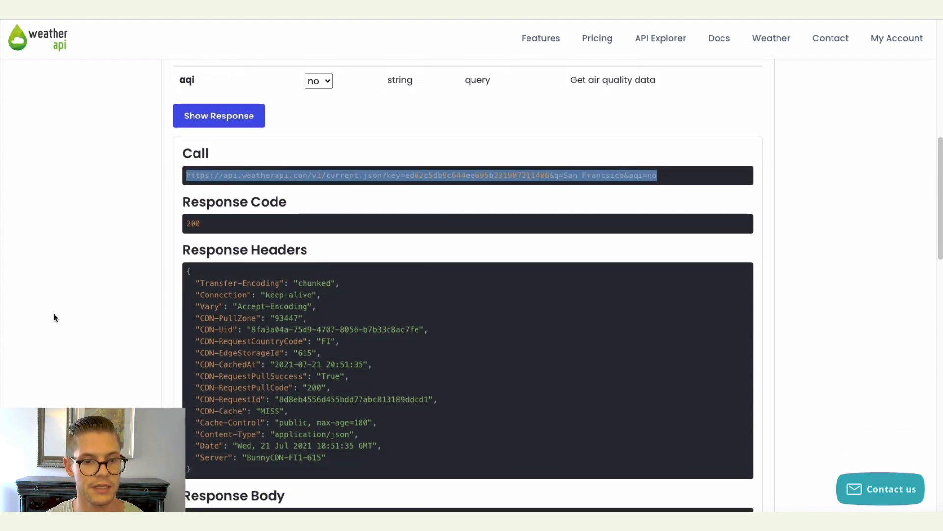
scroll(53, 315, "down", 2)
scroll(53, 314, "up", 4)
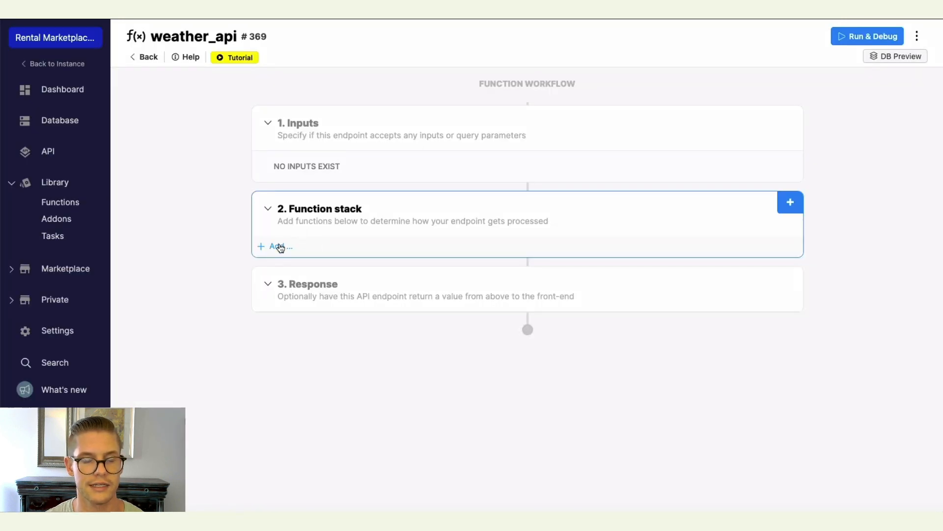
left_click(280, 247)
key("Escape")
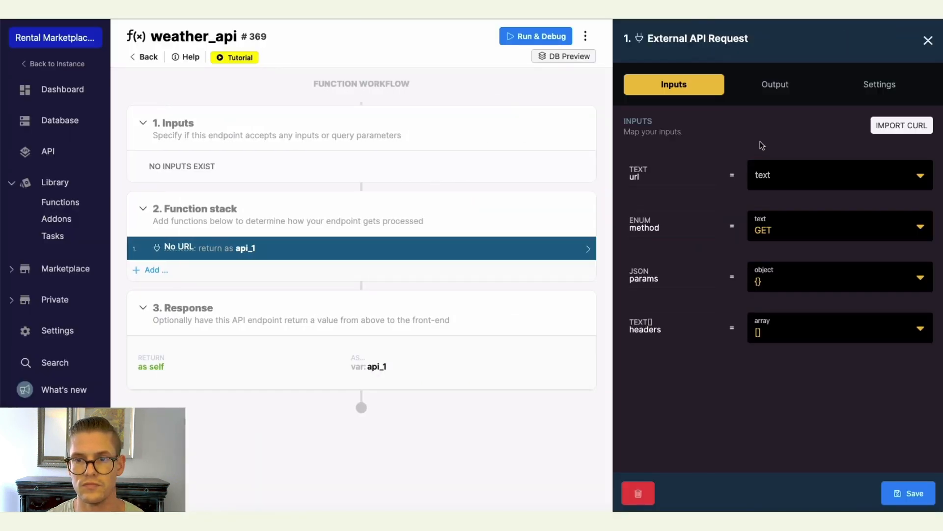
left_click(813, 173)
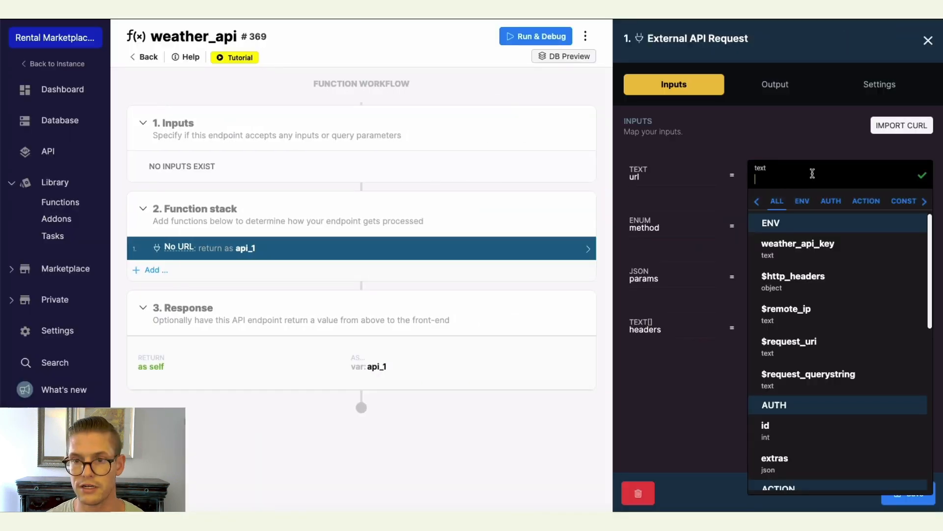
key("ctrl+v")
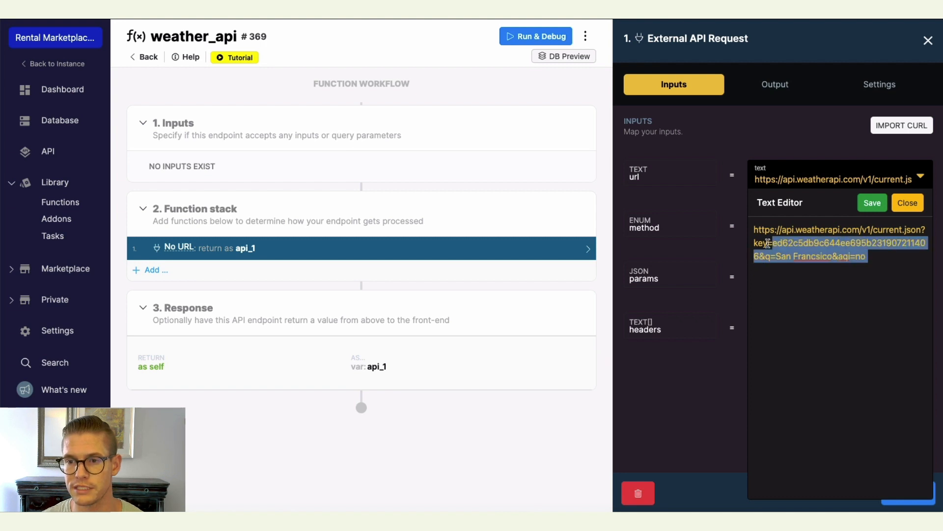
left_click_drag(768, 242, 920, 230)
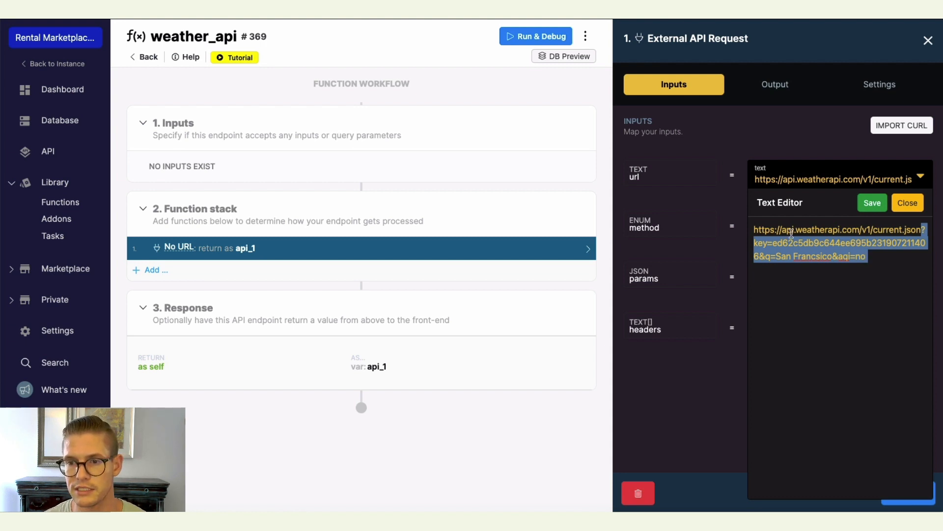
key("BackSpace")
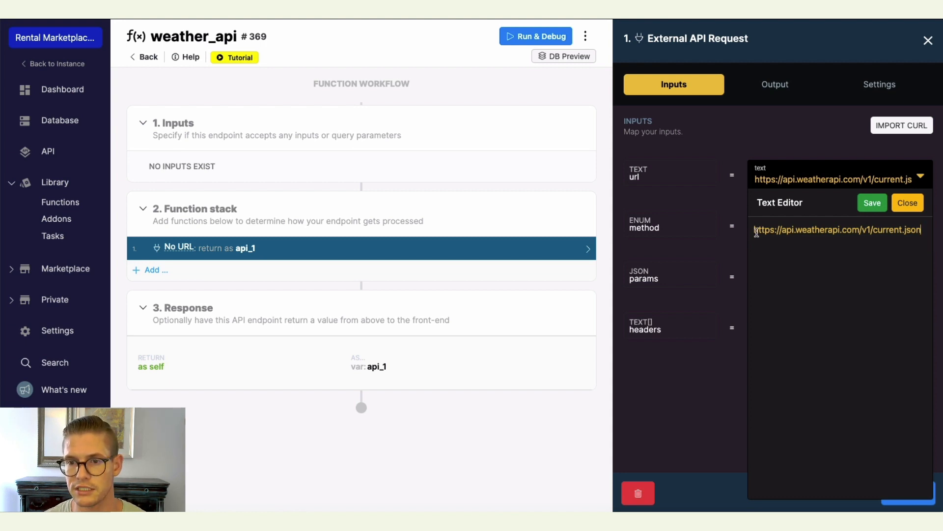
left_click(872, 203)
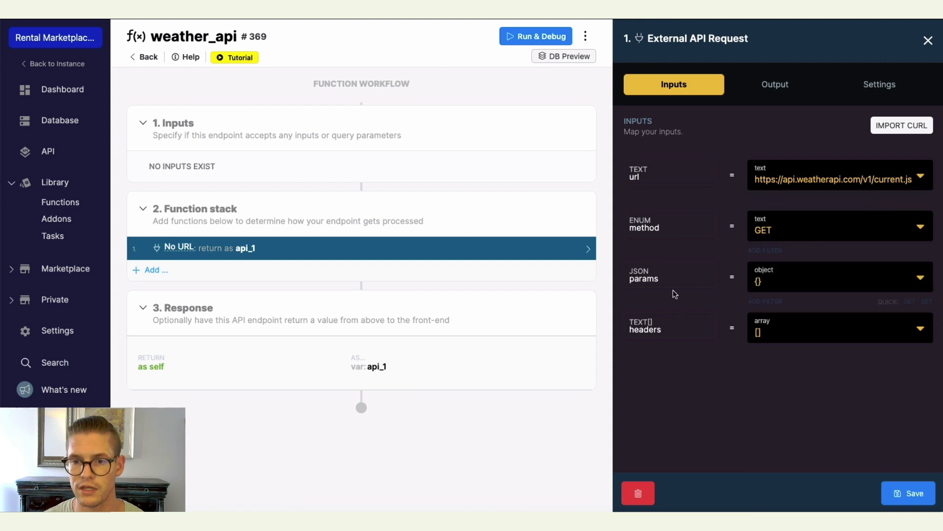
Add a set filter to the request params with path key and the weather_api_key environment variable as value.
mouse_move(892, 300)
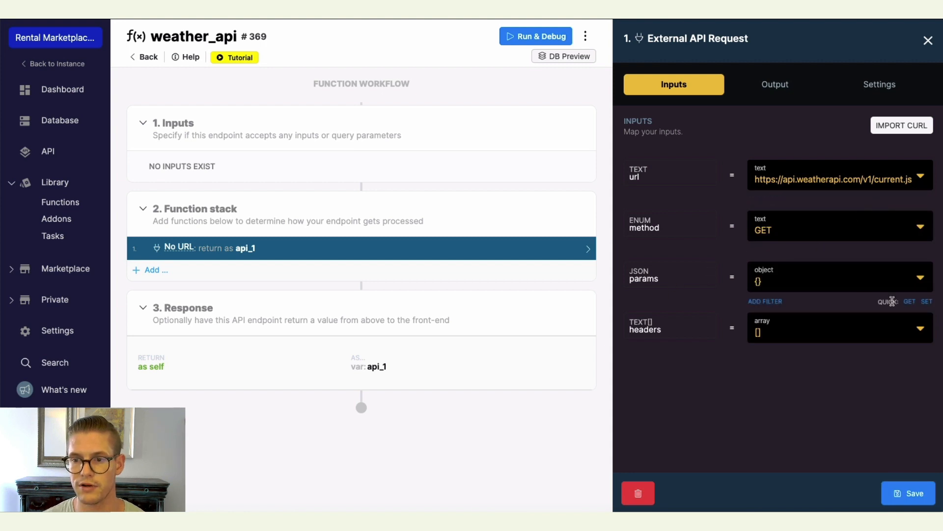
left_click(926, 301)
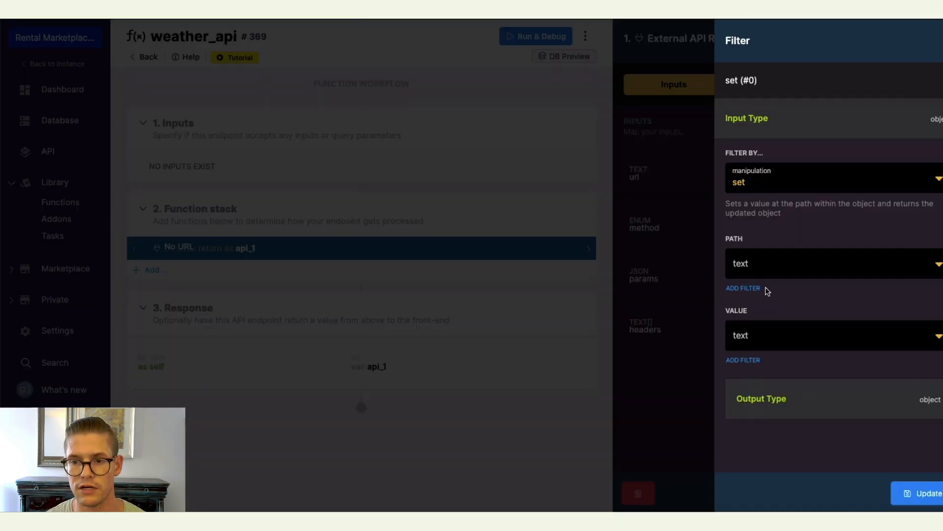
left_click(771, 267)
type("key")
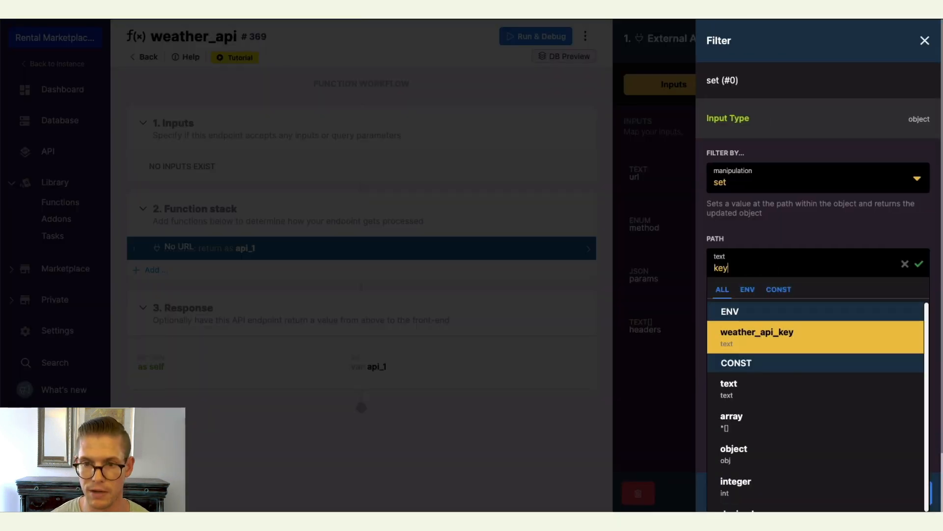
left_click(919, 264)
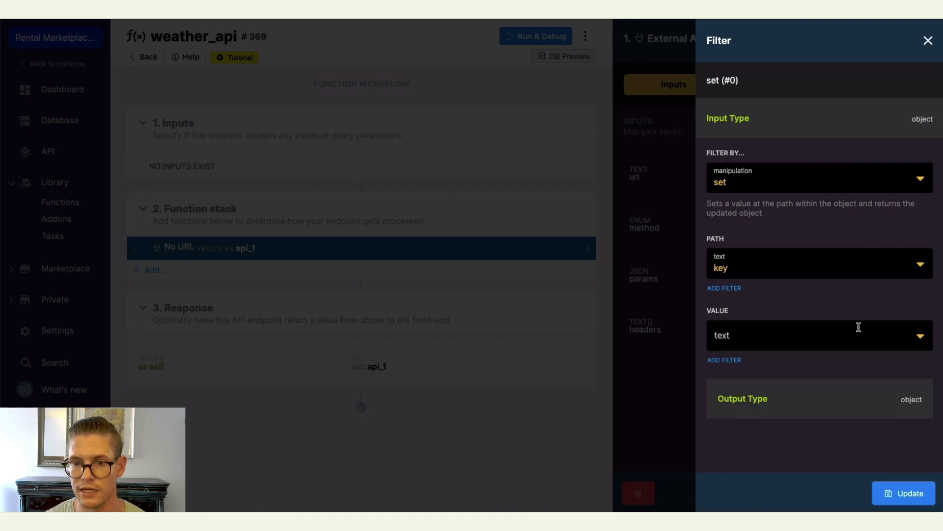
left_click(917, 339)
scroll(860, 295, "down", 2)
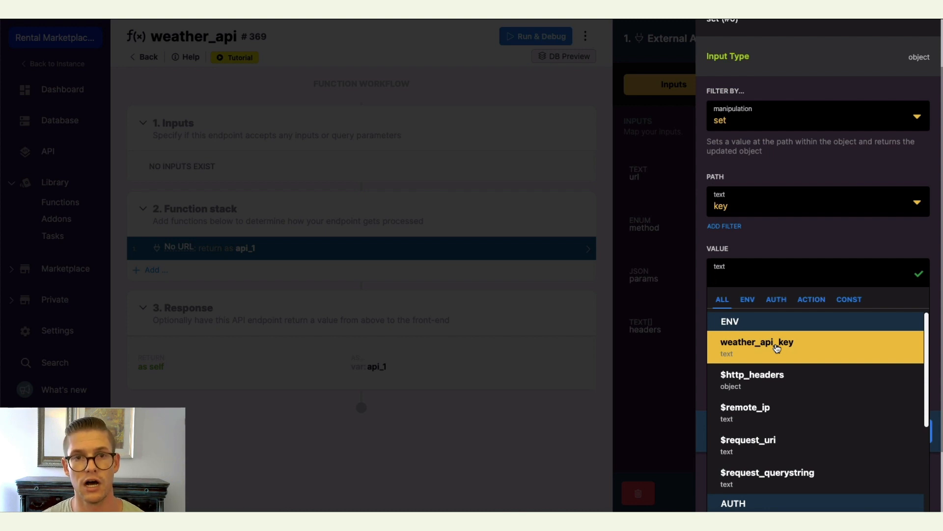
left_click(776, 349)
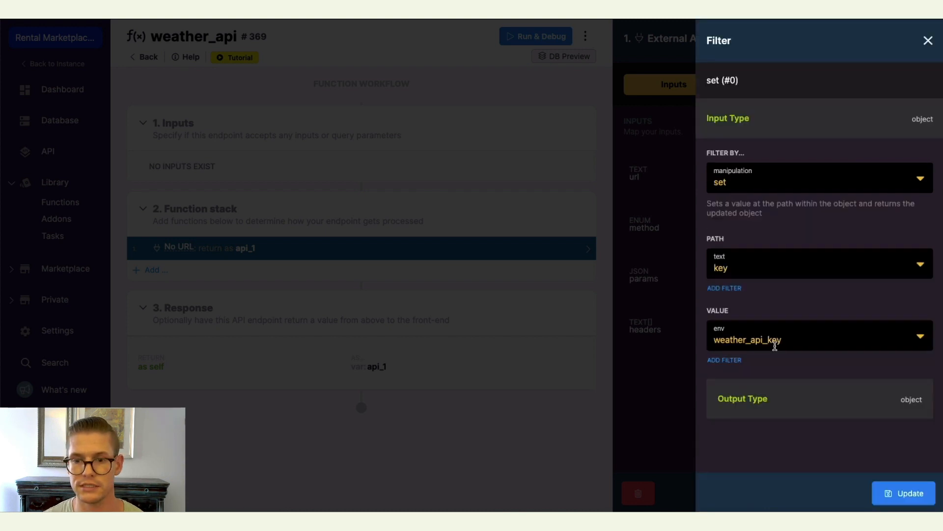
left_click(896, 492)
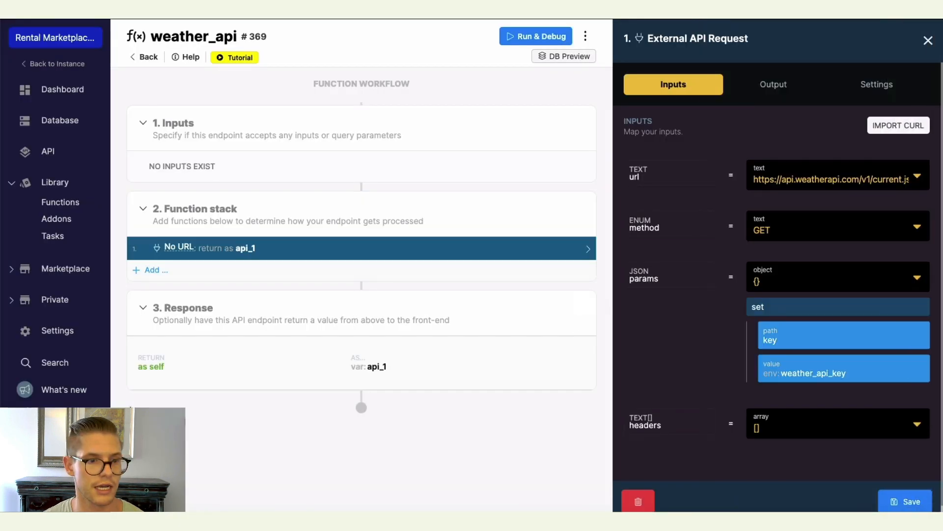
Add a second set filter to the params with path q.
scroll(718, 354, "down", 1)
mouse_move(911, 380)
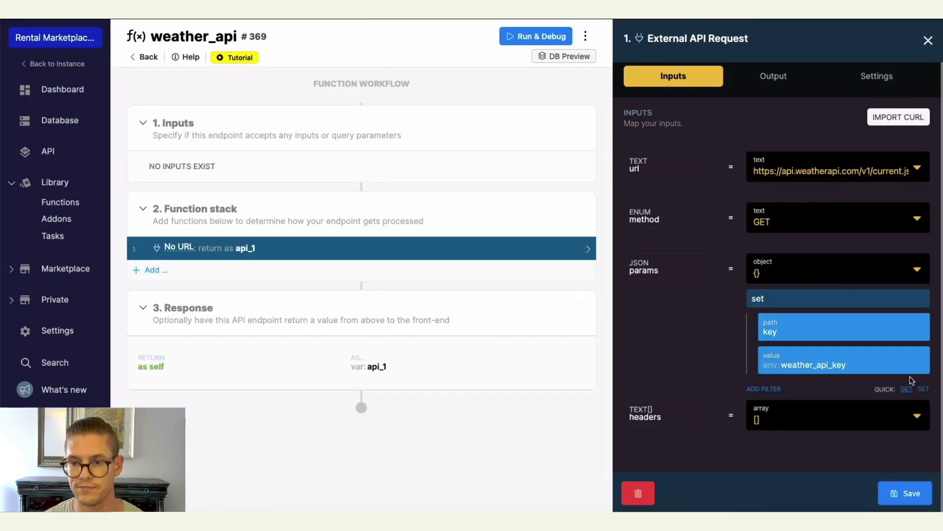
left_click(923, 389)
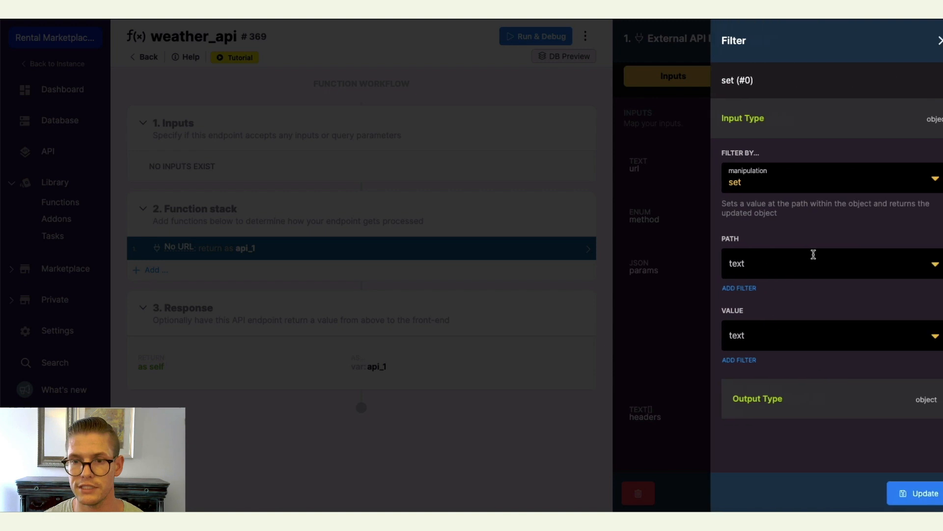
left_click(777, 262)
type("q")
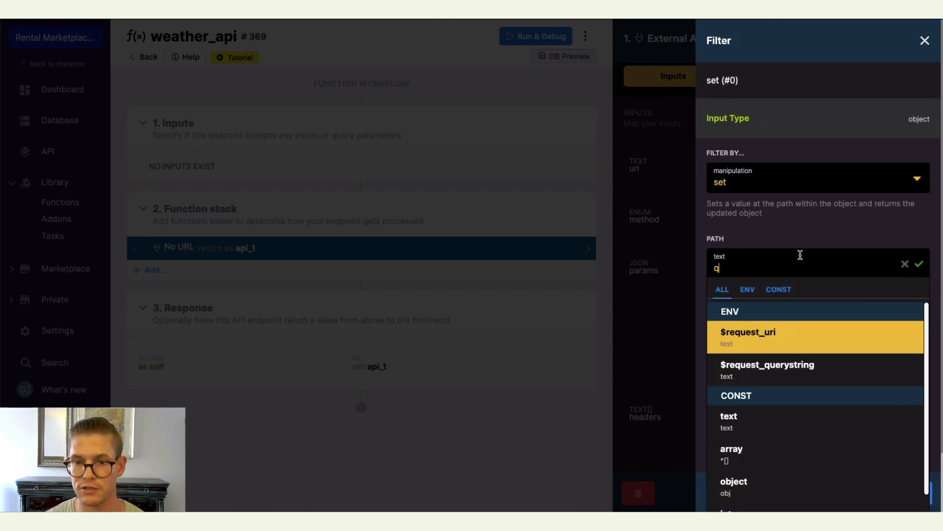
left_click(921, 264)
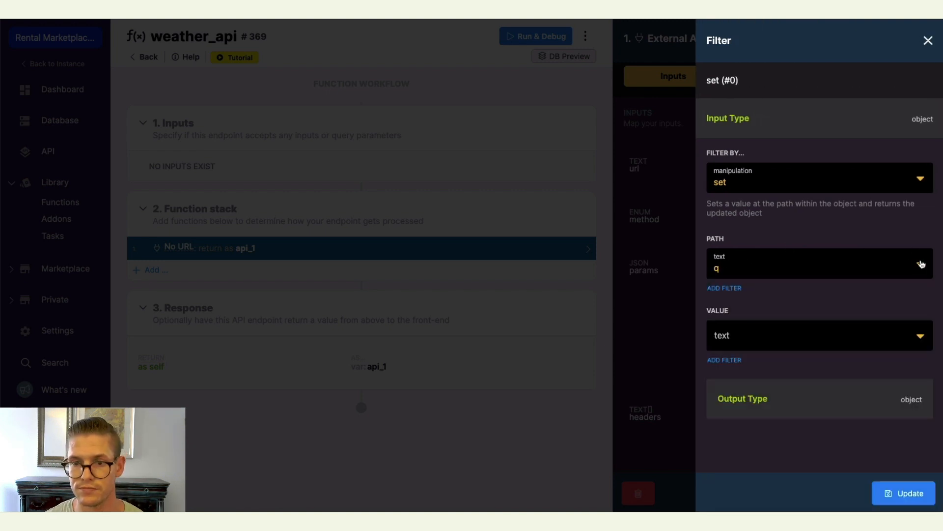
left_click(904, 493)
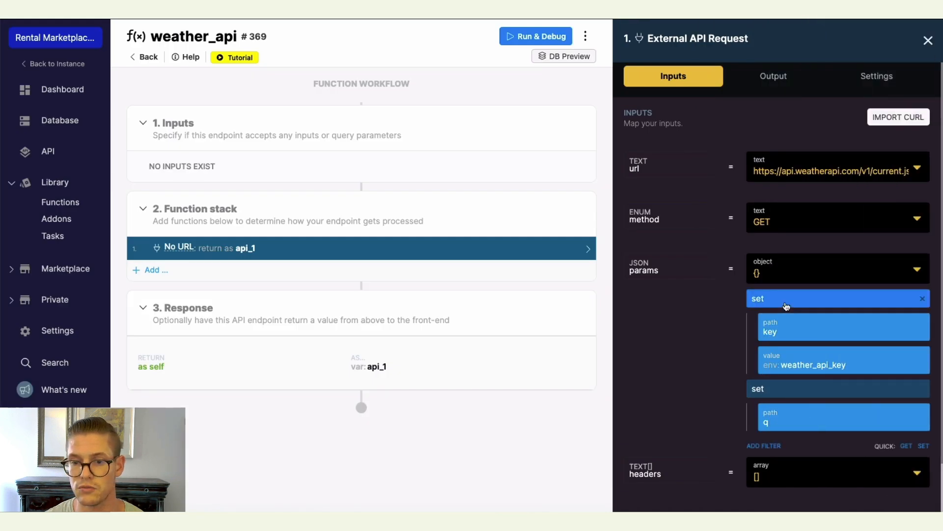
Add a third set filter to the params with path aqi and value no, then save the request.
scroll(836, 324, "down", 1)
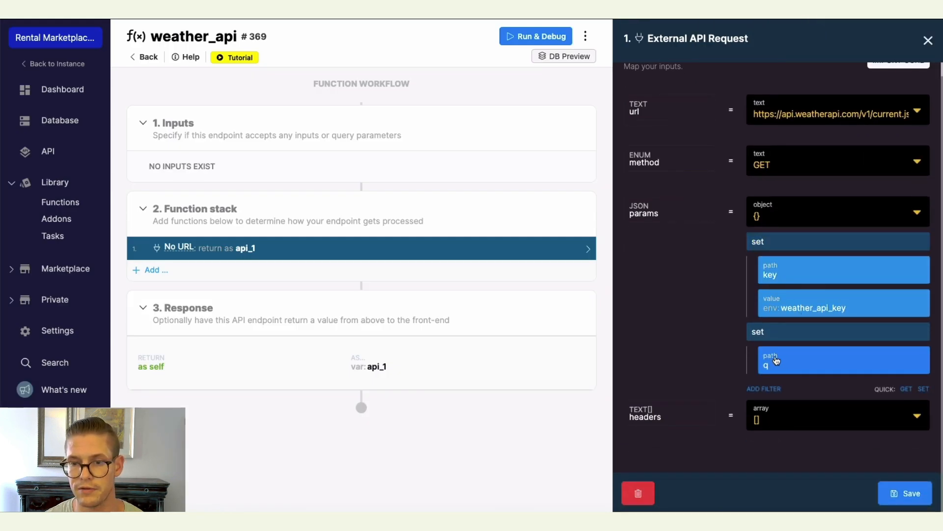
left_click(926, 393)
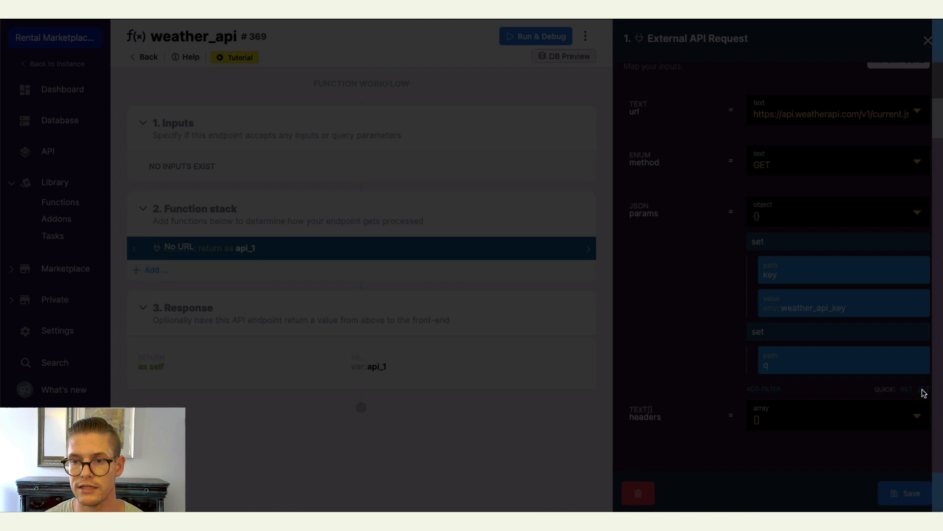
left_click(800, 269)
type("aqi")
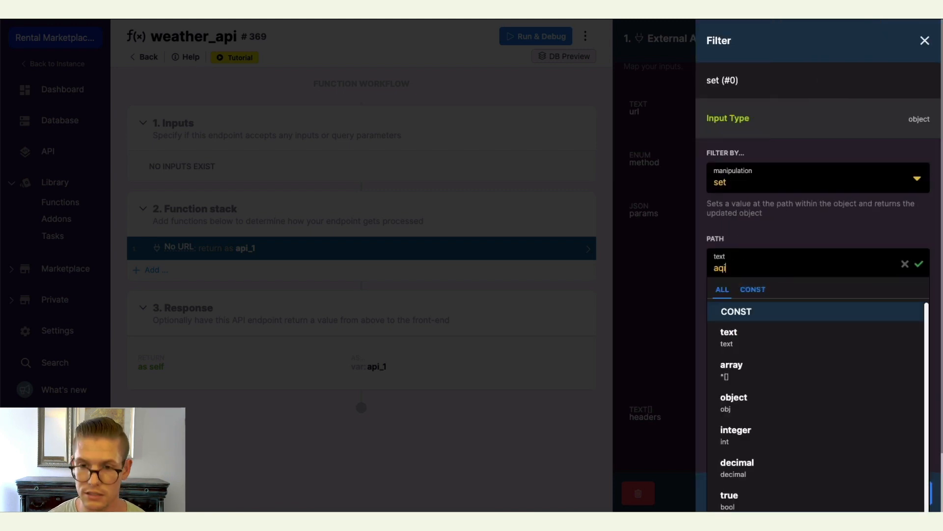
left_click(918, 266)
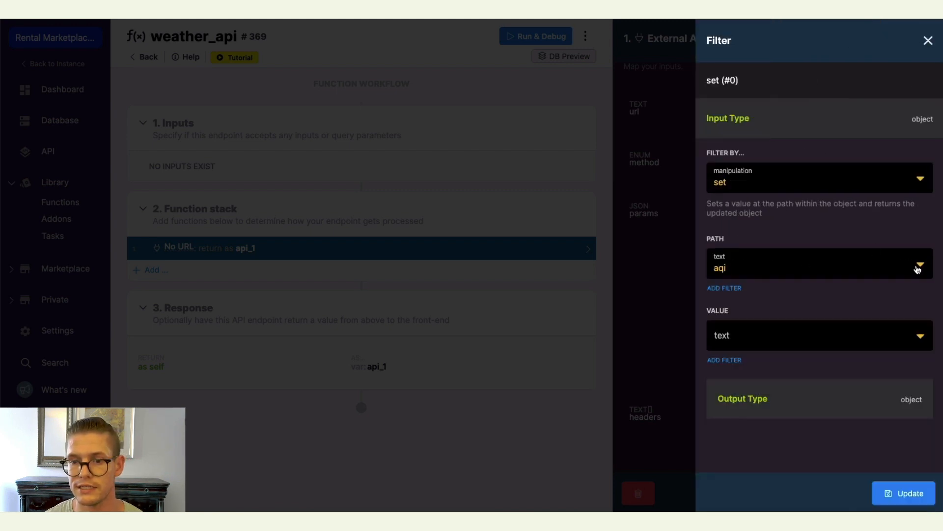
left_click(799, 328)
type("no")
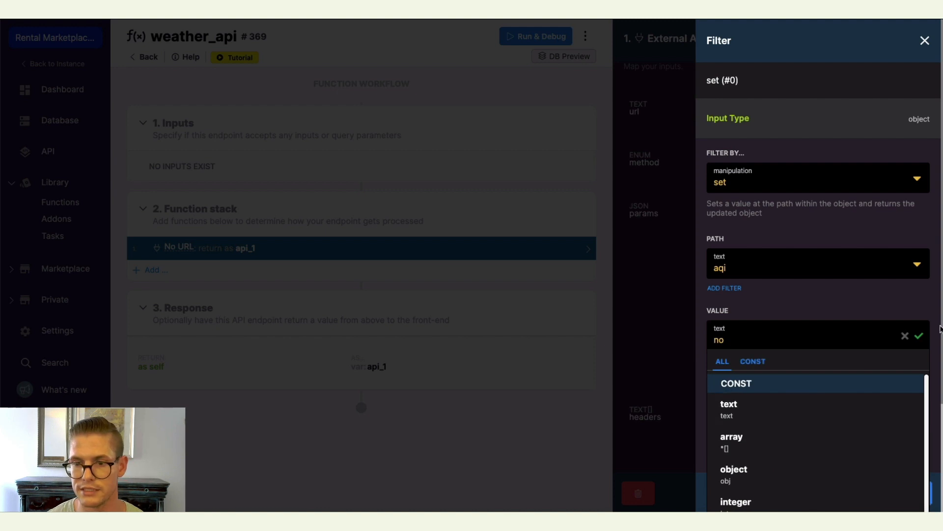
left_click(919, 337)
left_click(899, 492)
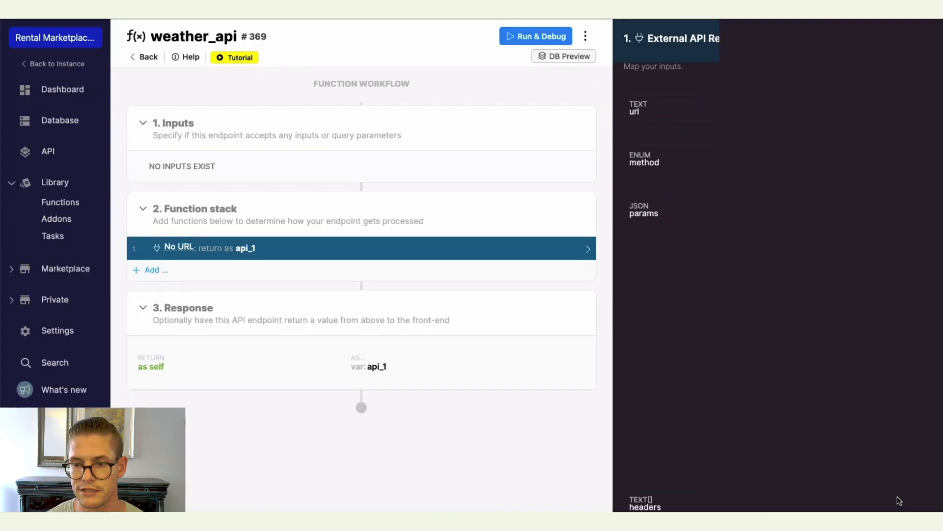
left_click(903, 474)
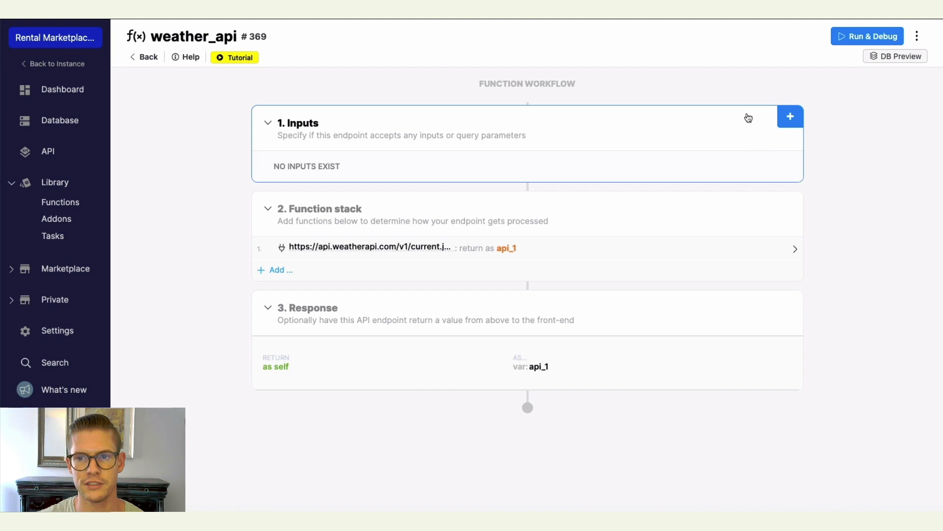
Add a text input named city to the function.
left_click(788, 118)
left_click(786, 137)
type("cit")
left_click(909, 493)
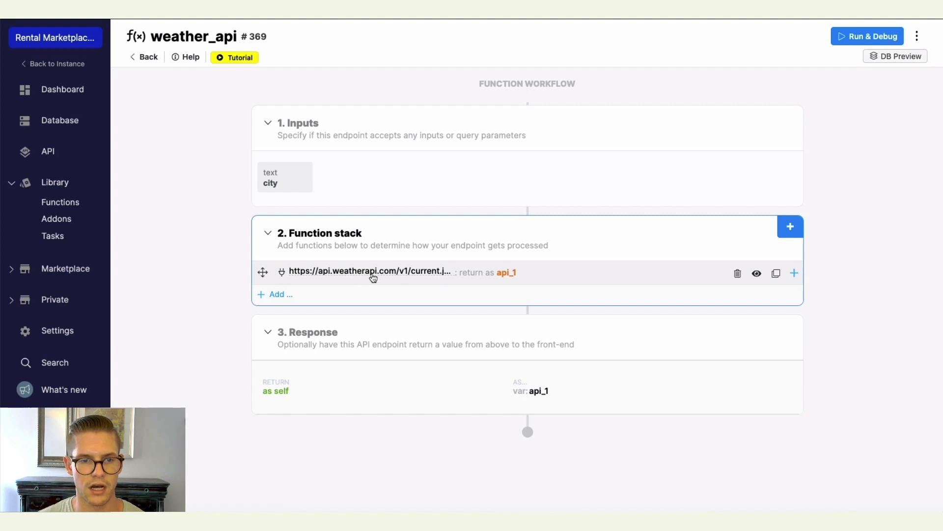
Set the q parameter's value to the city input and save the external API request.
left_click(393, 276)
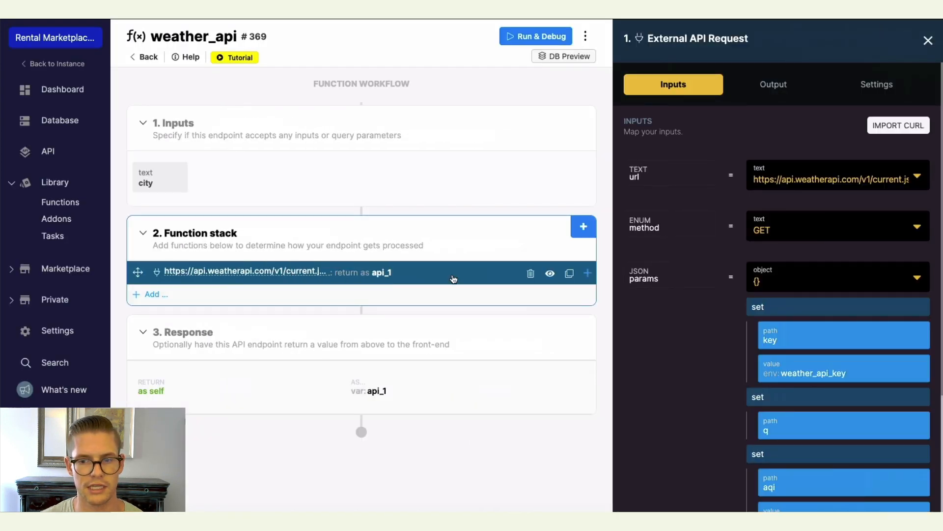
scroll(786, 294, "down", 3)
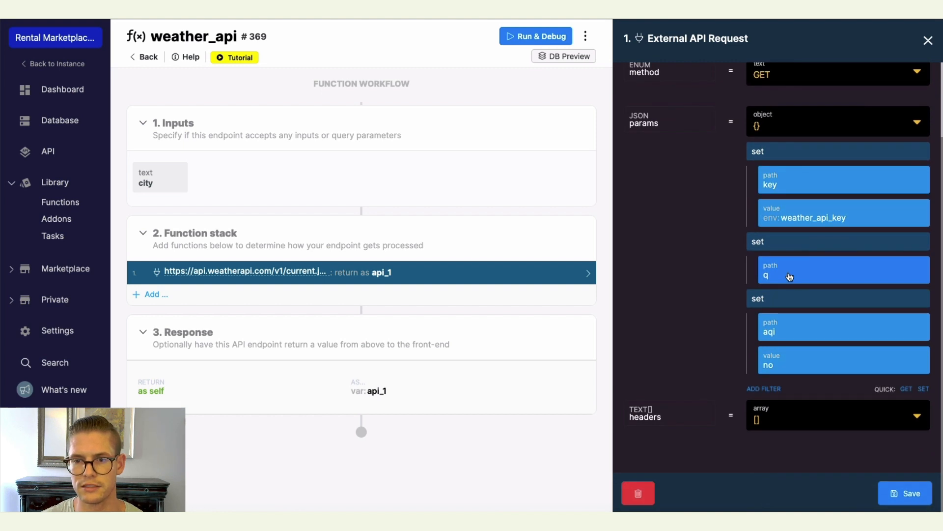
left_click(790, 277)
left_click(916, 340)
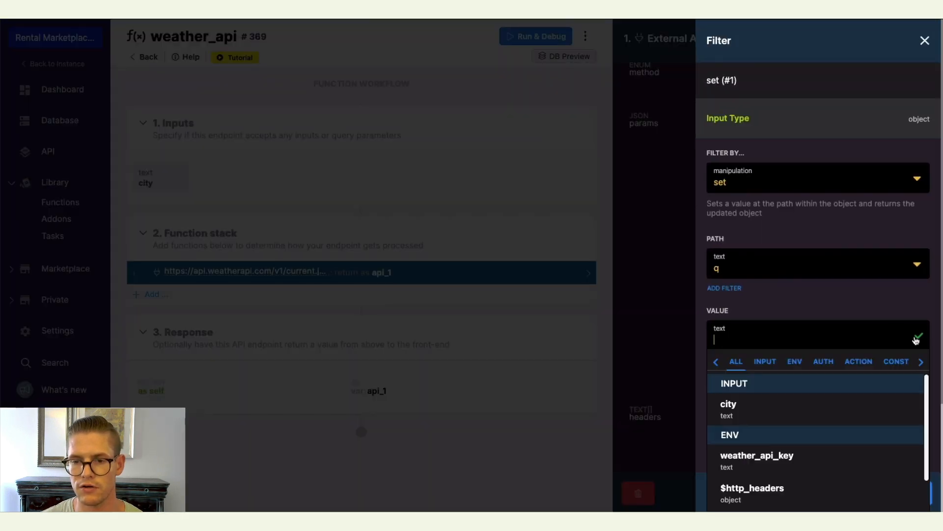
left_click(768, 363)
left_click(747, 398)
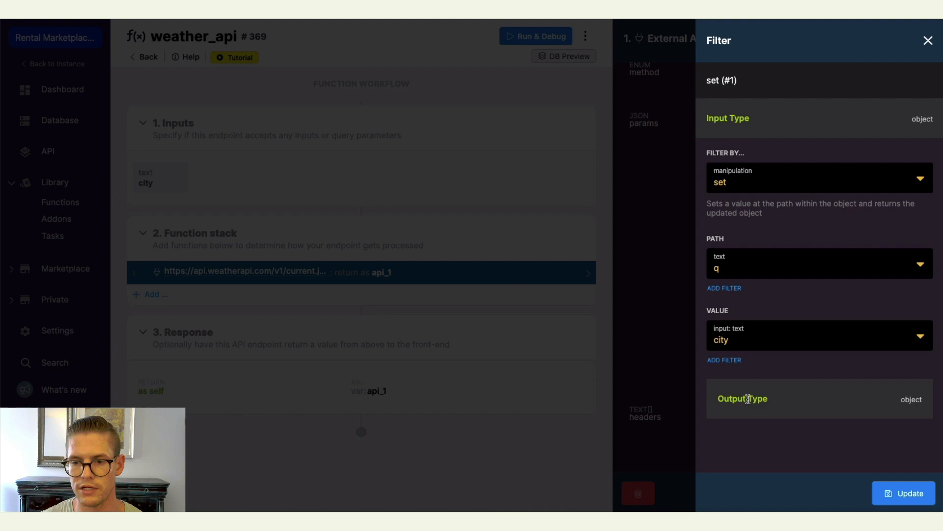
left_click(913, 493)
scroll(688, 265, "down", 1)
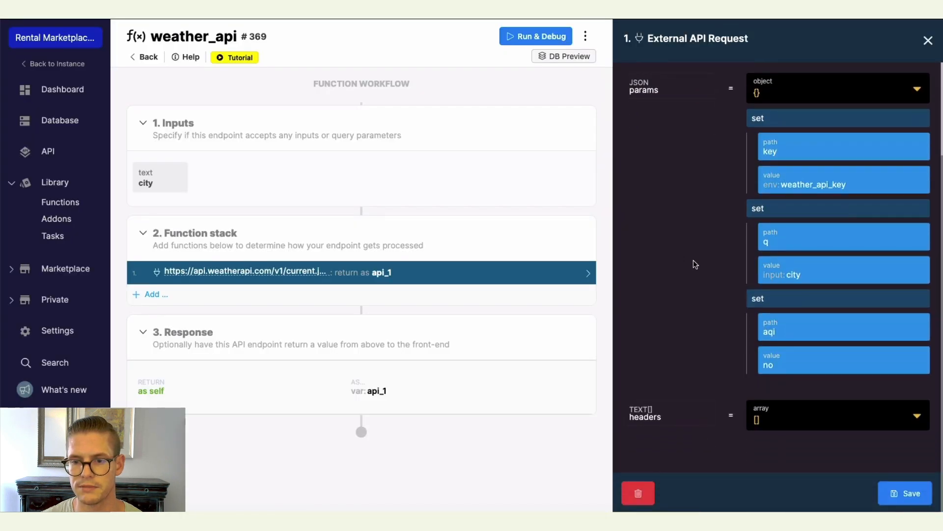
left_click(910, 497)
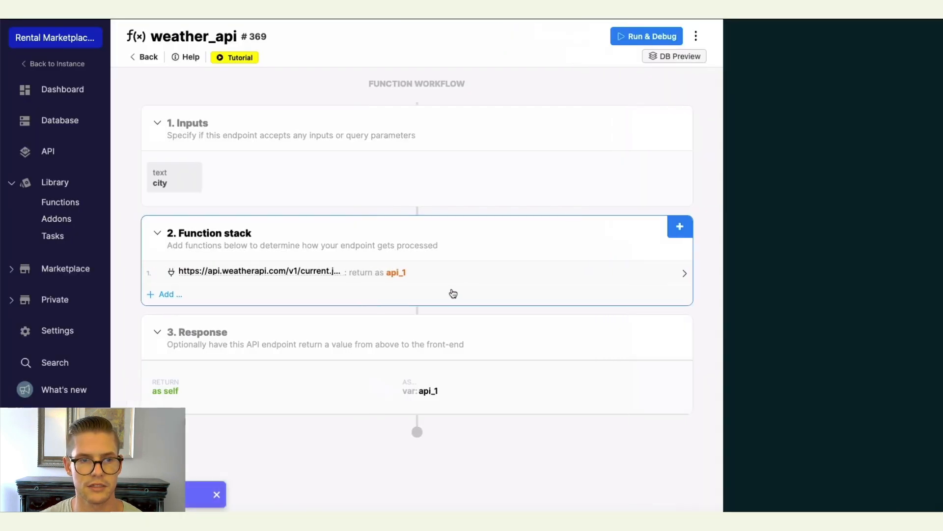
Open Run & Debug and enter Barcelona as the city value.
left_click(868, 38)
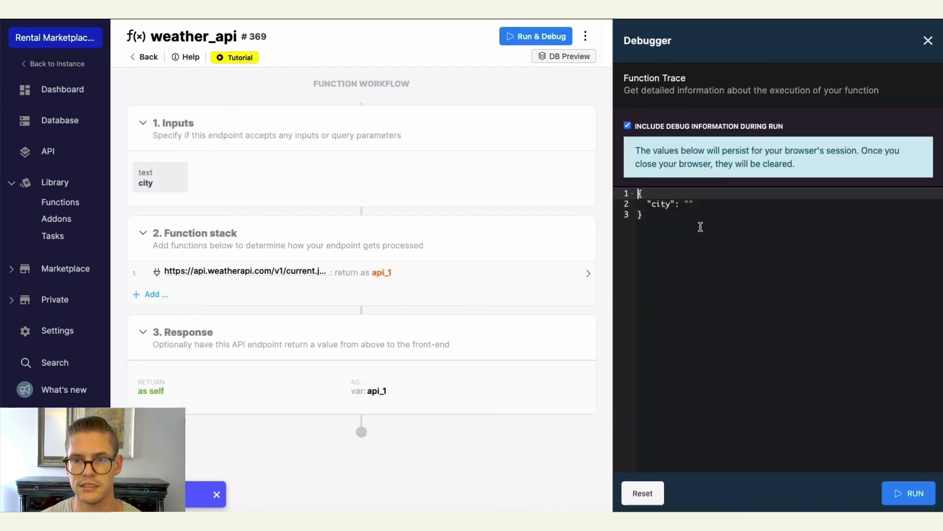
left_click(689, 202)
type("B")
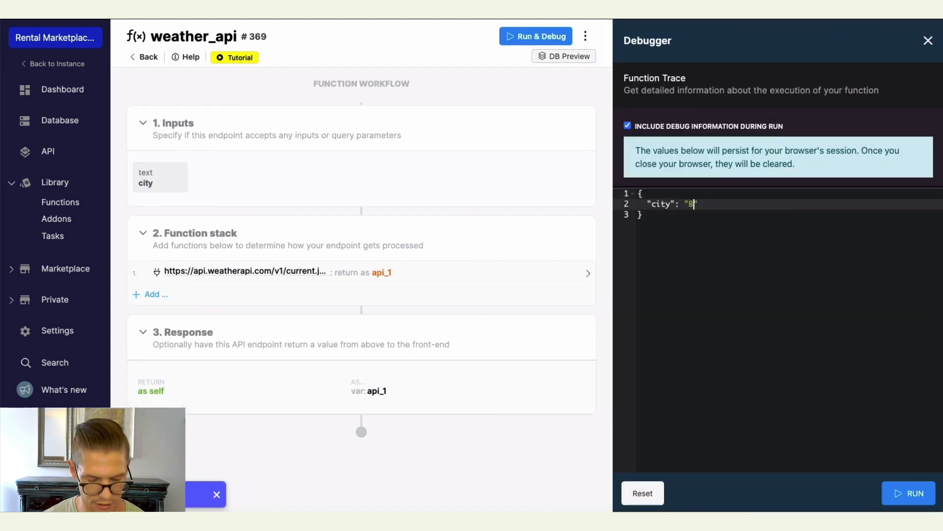
type("arcelona")
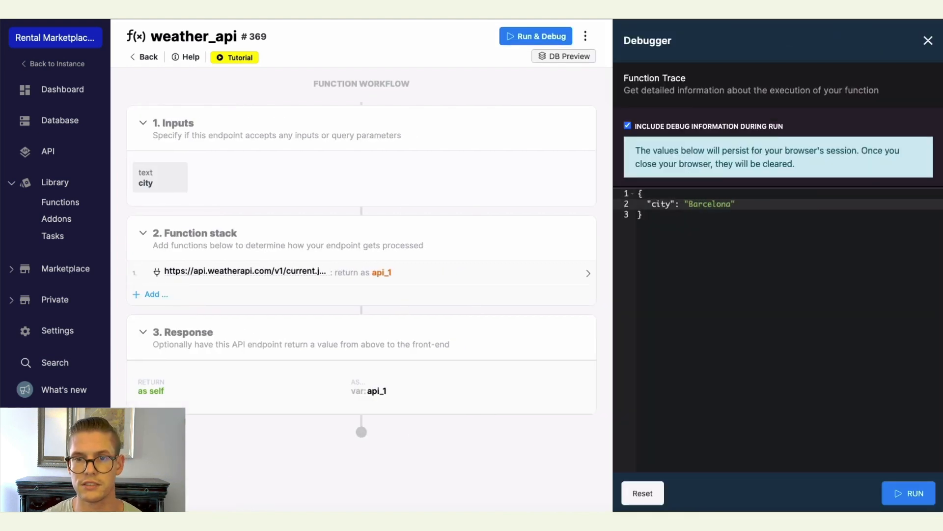
Run the function with debug information enabled and inspect the request details in the result.
left_click(627, 125)
left_click(902, 496)
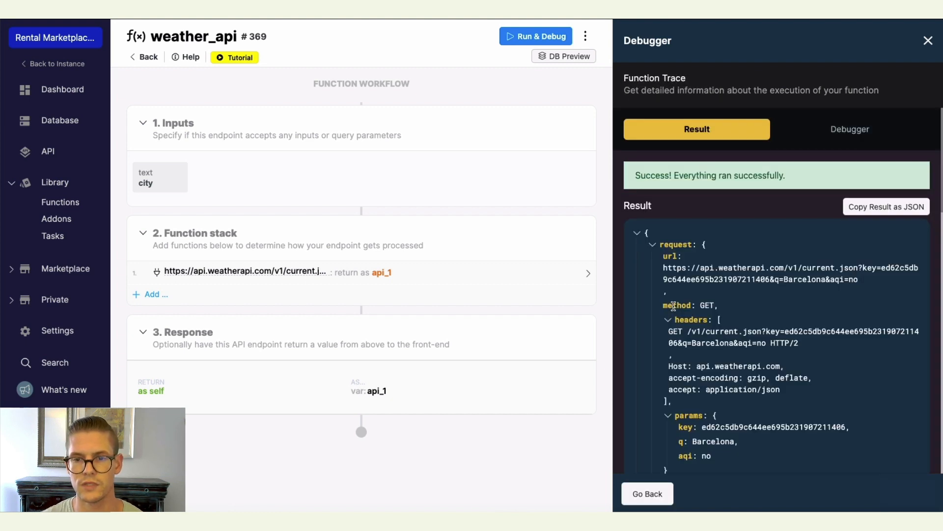
scroll(673, 306, "down", 5)
scroll(677, 305, "up", 4)
scroll(660, 215, "down", 1)
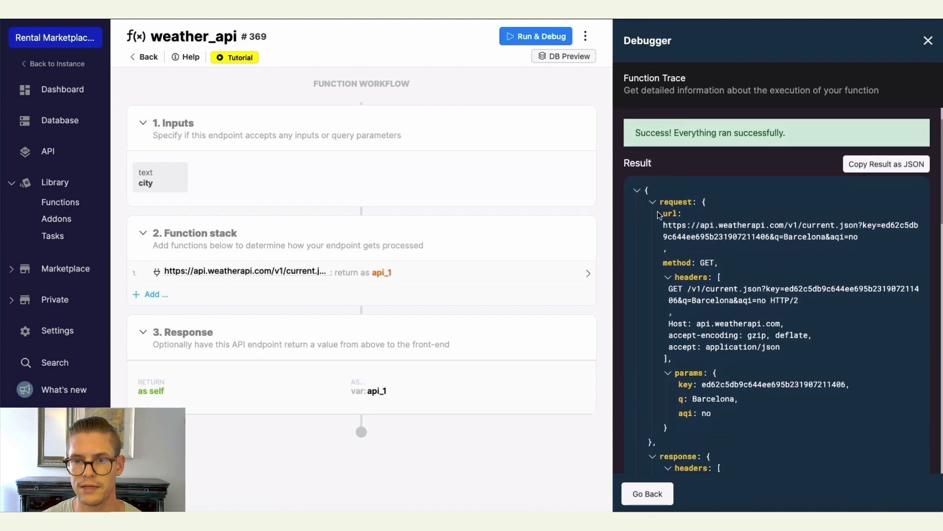
Examine the weather API response in the result, expanding and collapsing the location and current weather sections.
scroll(656, 210, "down", 1)
left_click_drag(653, 203, 870, 225)
scroll(871, 225, "down", 4)
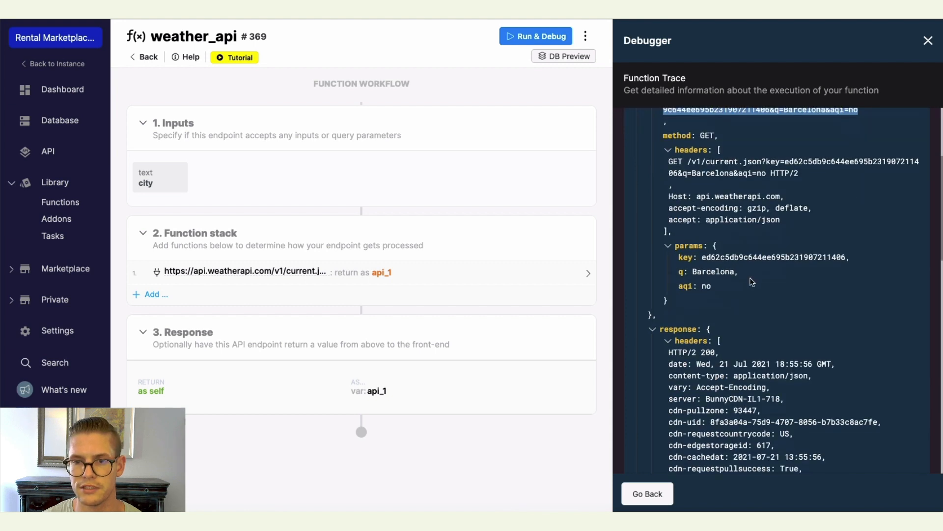
left_click_drag(712, 287, 670, 248)
left_click(770, 287)
scroll(770, 287, "down", 12)
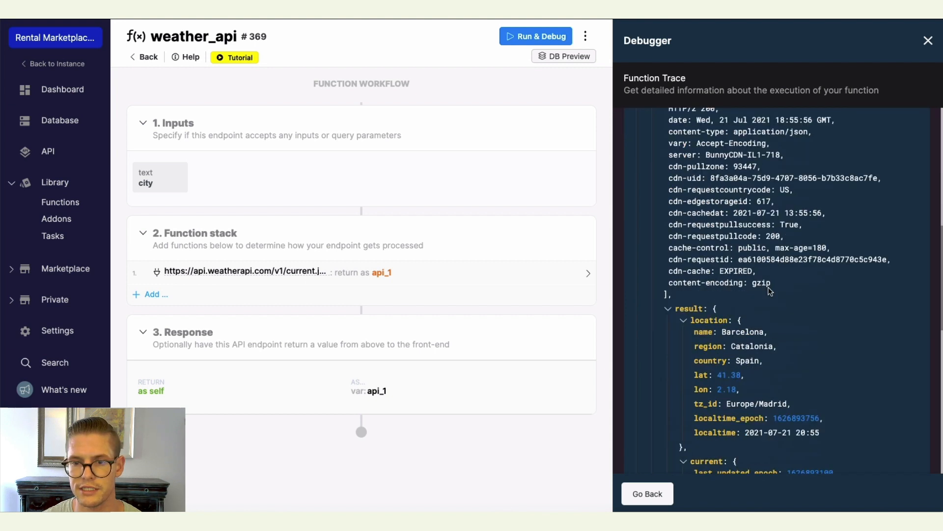
scroll(770, 287, "down", 3)
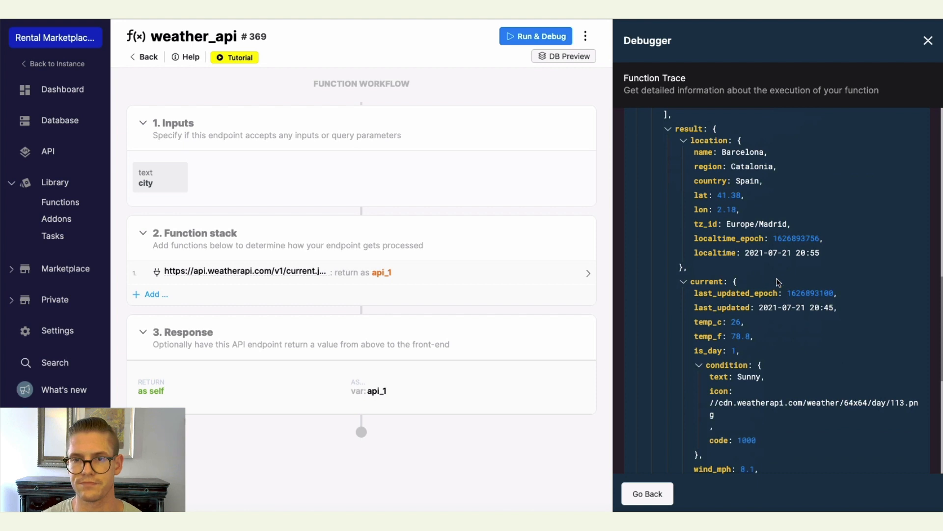
scroll(779, 284, "down", 10)
scroll(756, 298, "up", 20)
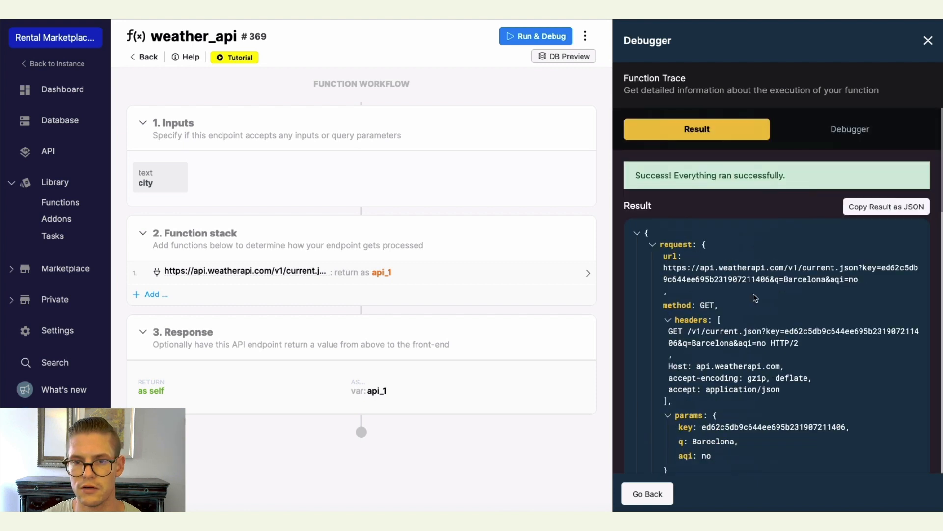
left_click(653, 245)
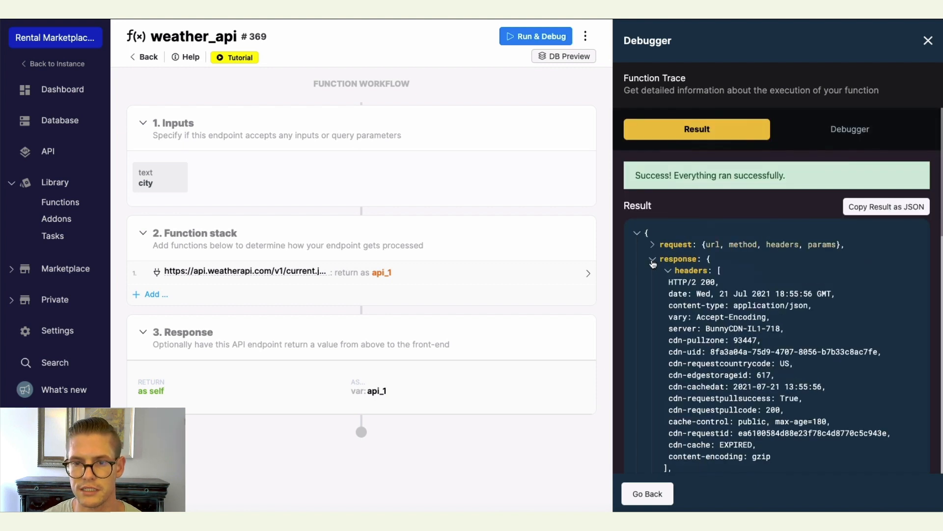
left_click(669, 270)
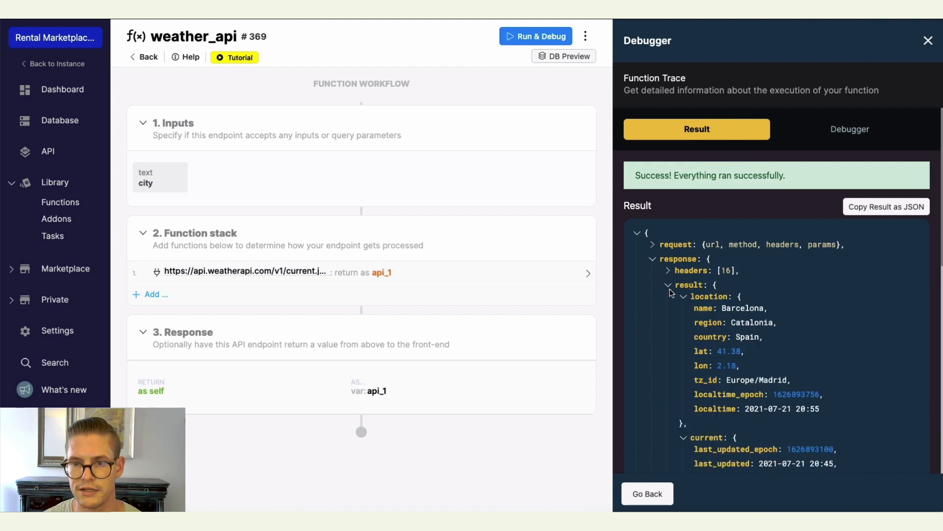
scroll(668, 288, "down", 4)
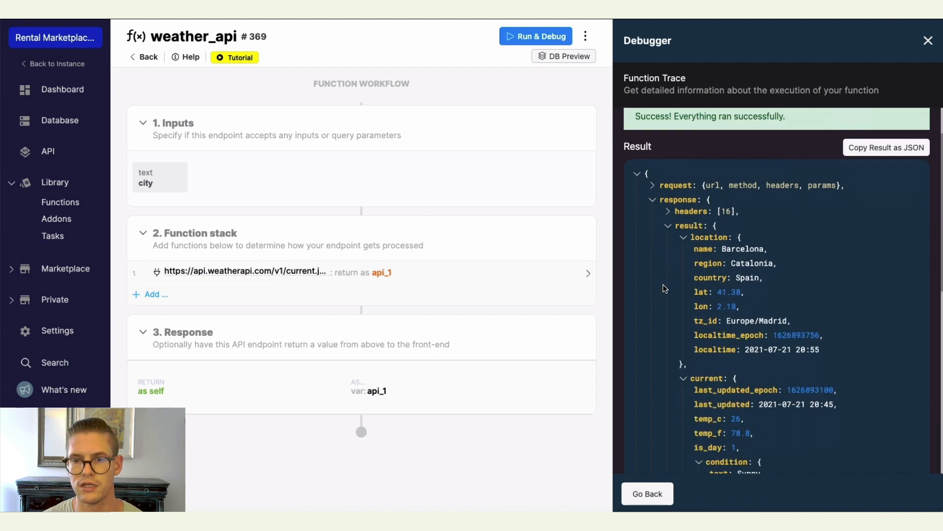
scroll(681, 249, "down", 1)
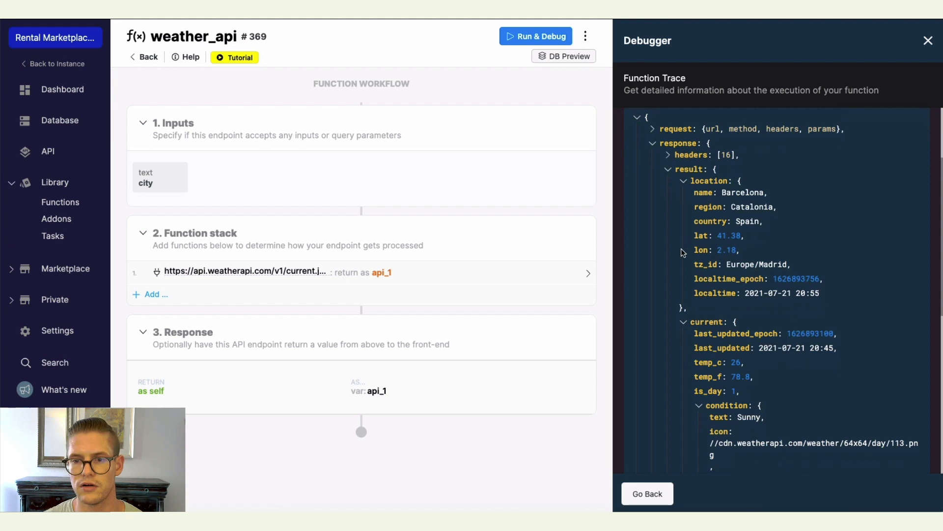
scroll(681, 251, "up", 3)
scroll(682, 255, "down", 2)
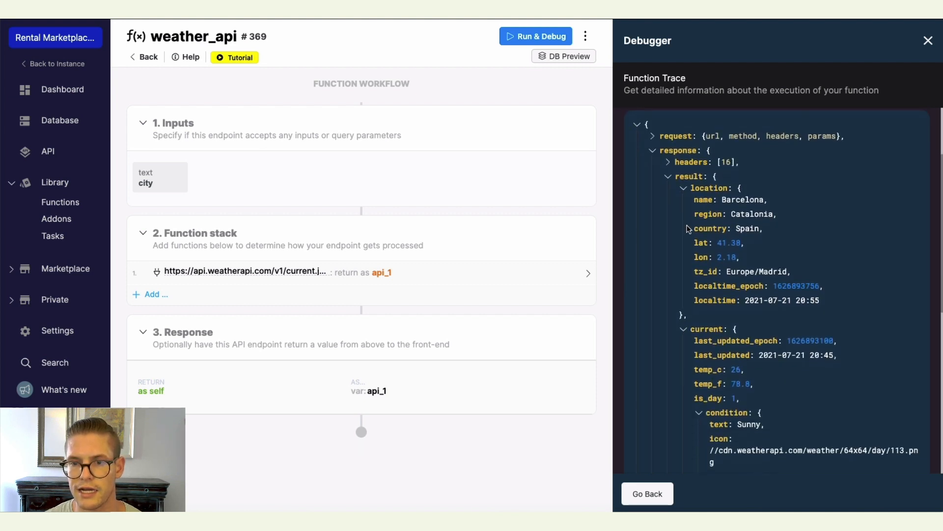
left_click(684, 189)
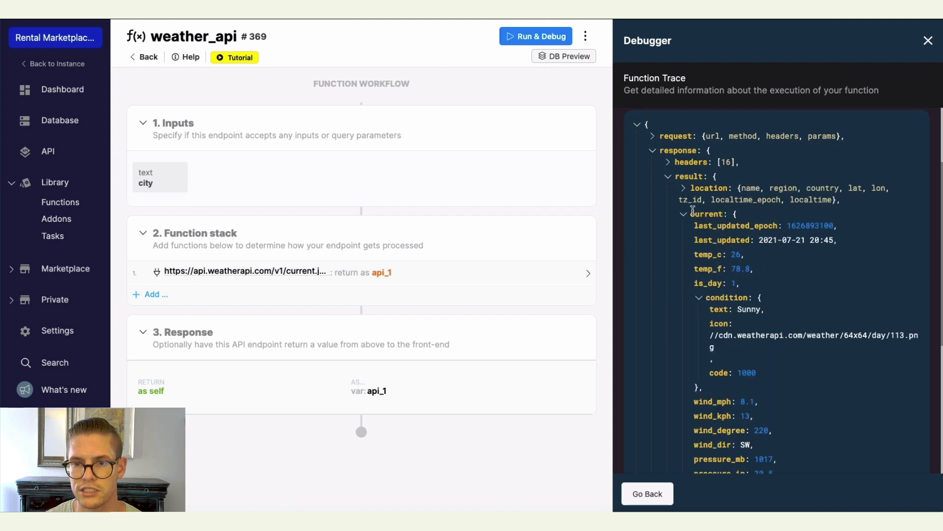
scroll(694, 211, "down", 5)
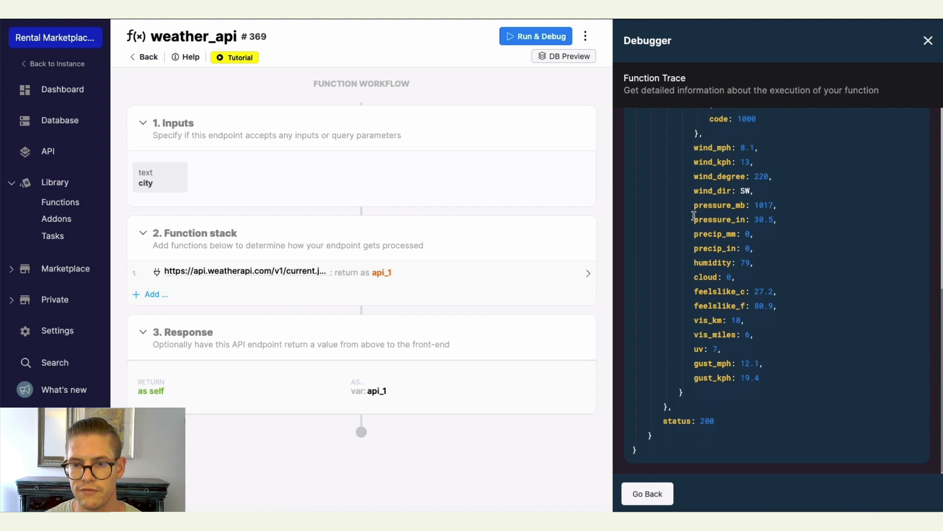
scroll(694, 216, "up", 5)
scroll(707, 206, "up", 2)
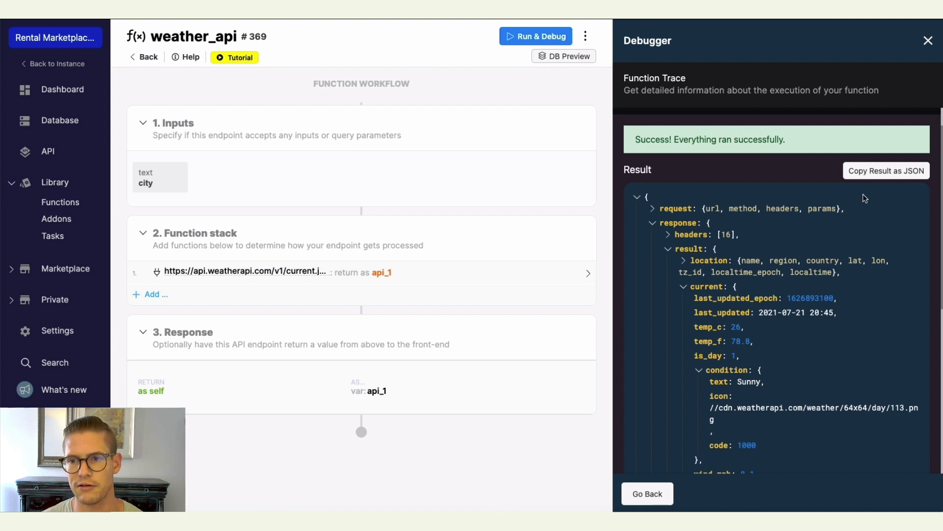
Copy the result as JSON and add a Create Variable step to the function stack named results_We_want.
left_click(874, 174)
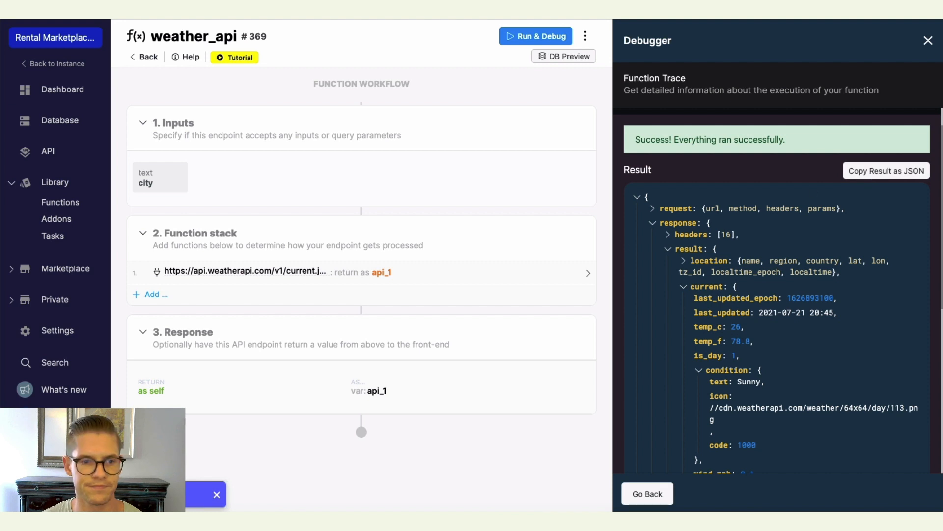
left_click(151, 295)
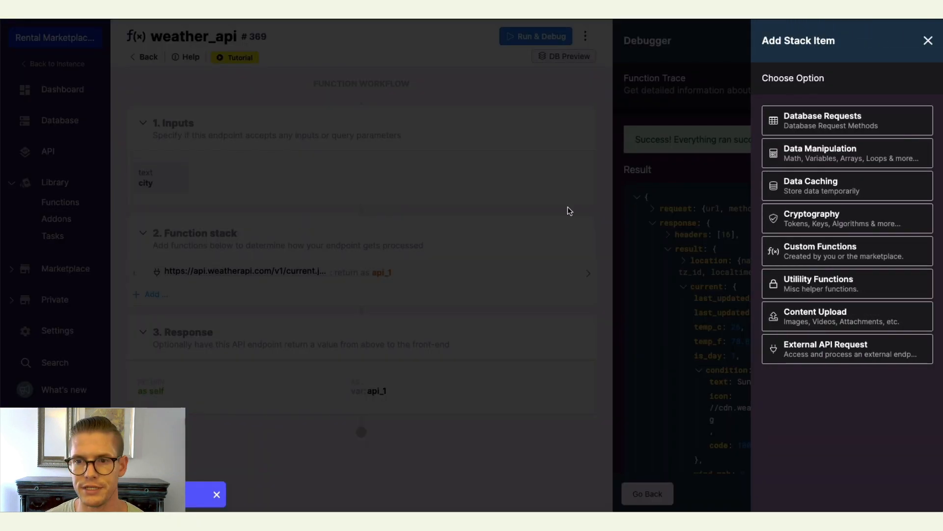
left_click(817, 157)
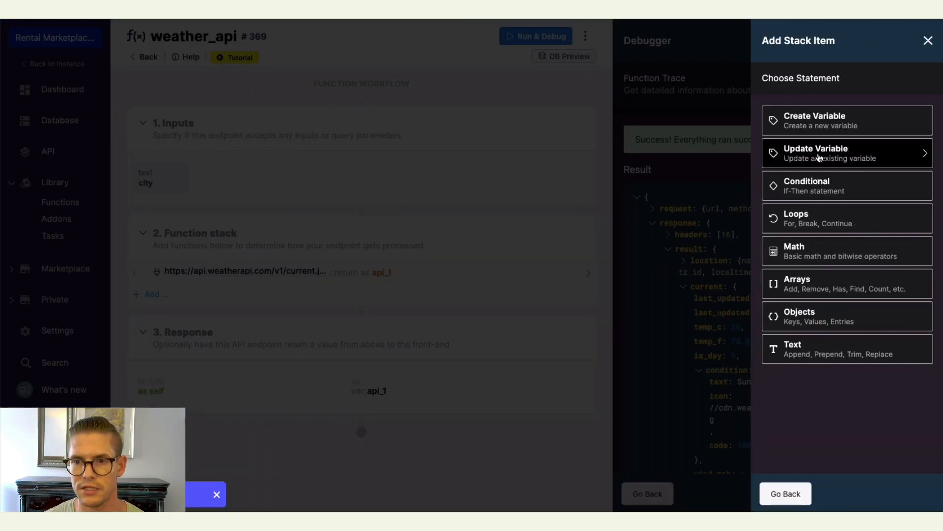
left_click(799, 123)
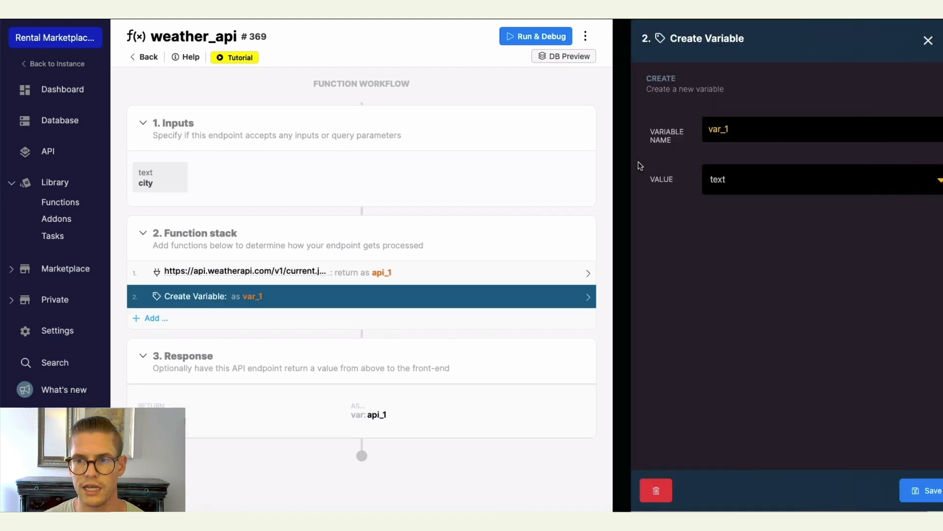
left_click(729, 131)
type("re")
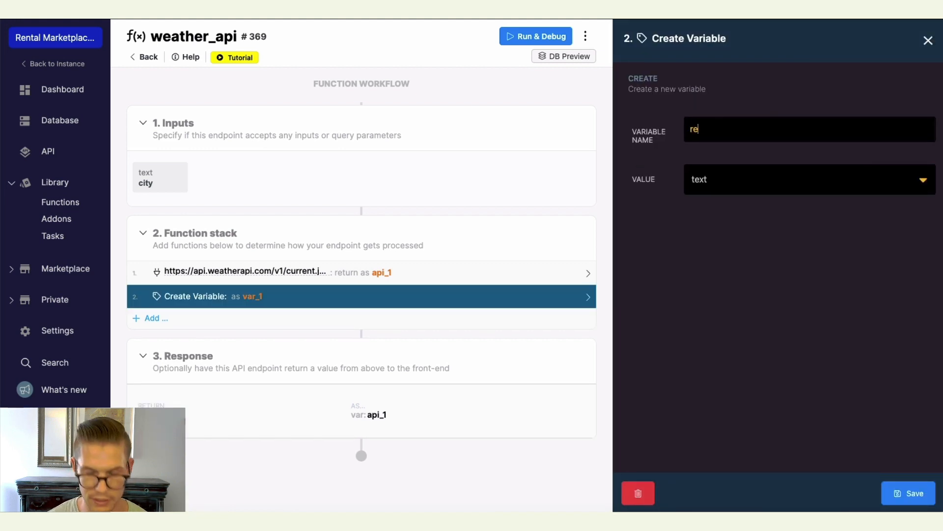
type("sults_We_want")
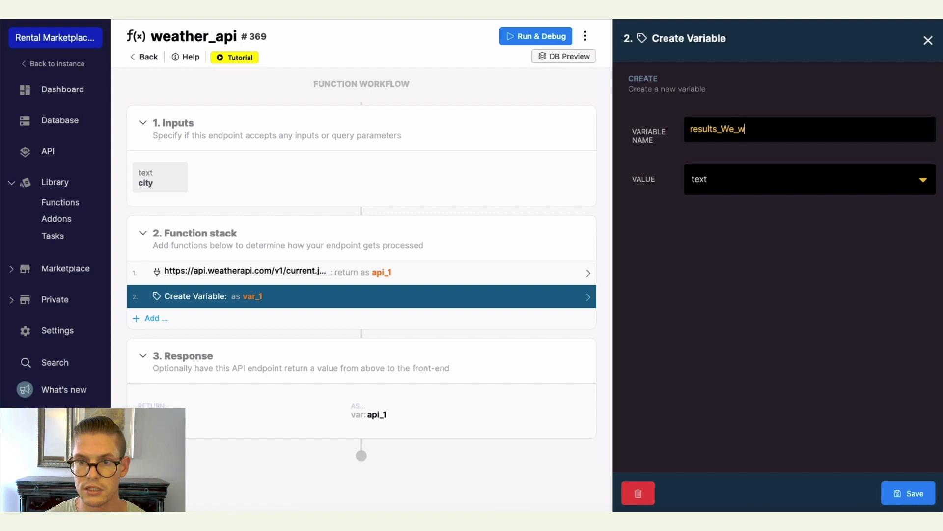
Set the variable's value to api_1 with the sub path response.result.current, defined from the pasted JSON, and save it.
left_click(920, 182)
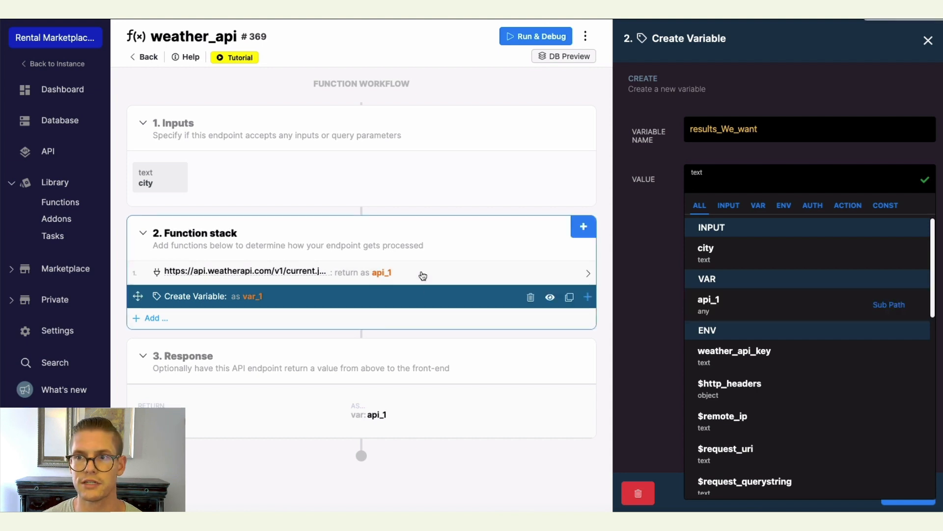
left_click(889, 305)
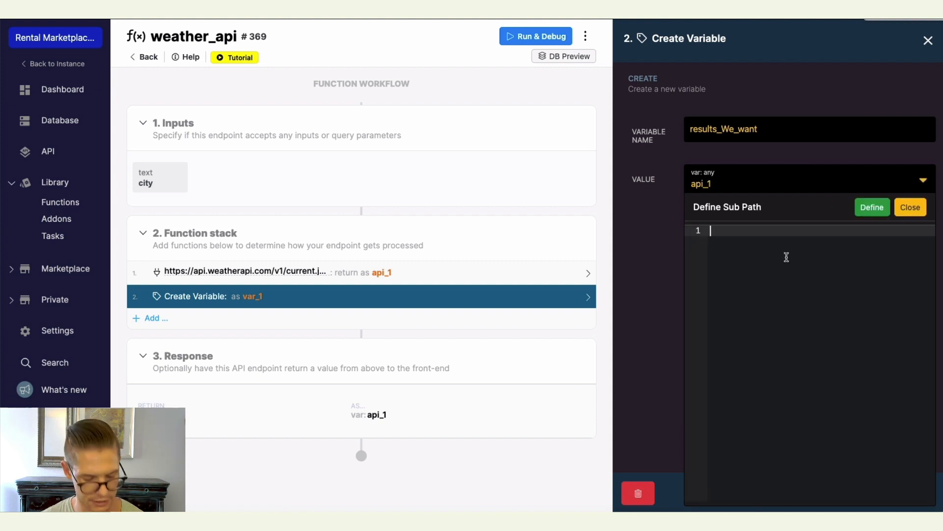
key("ctrl+v")
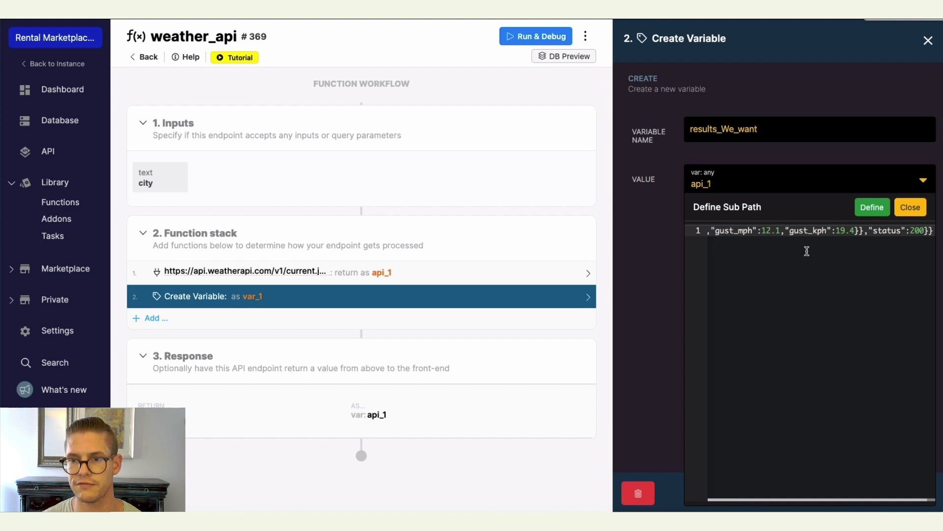
left_click(873, 209)
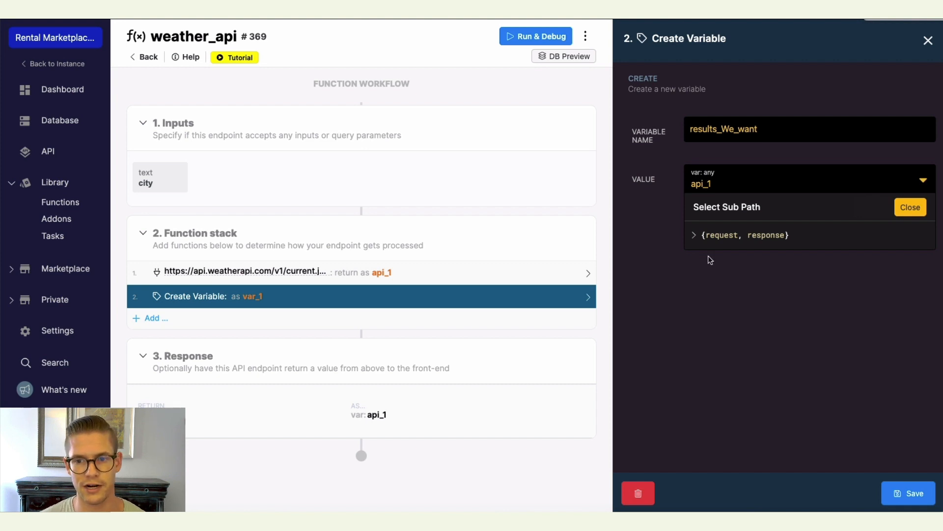
left_click(693, 237)
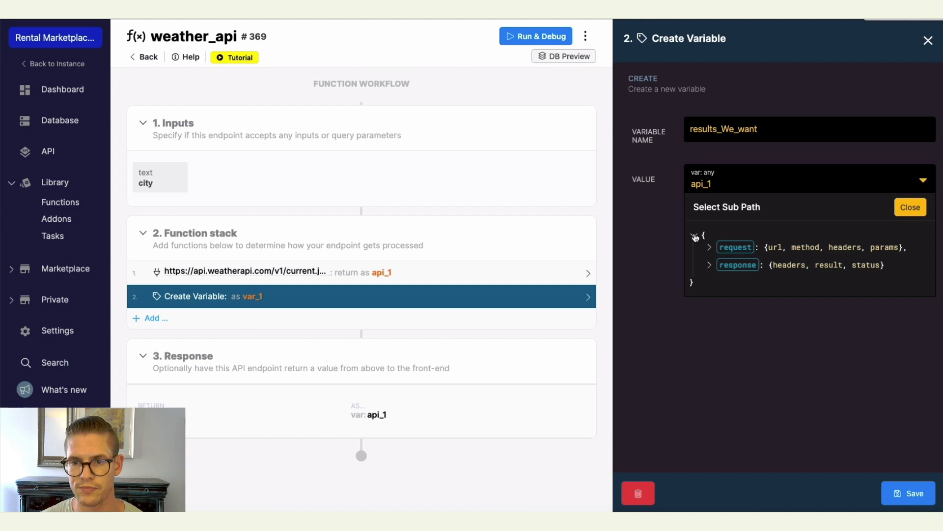
left_click(708, 266)
left_click(724, 298)
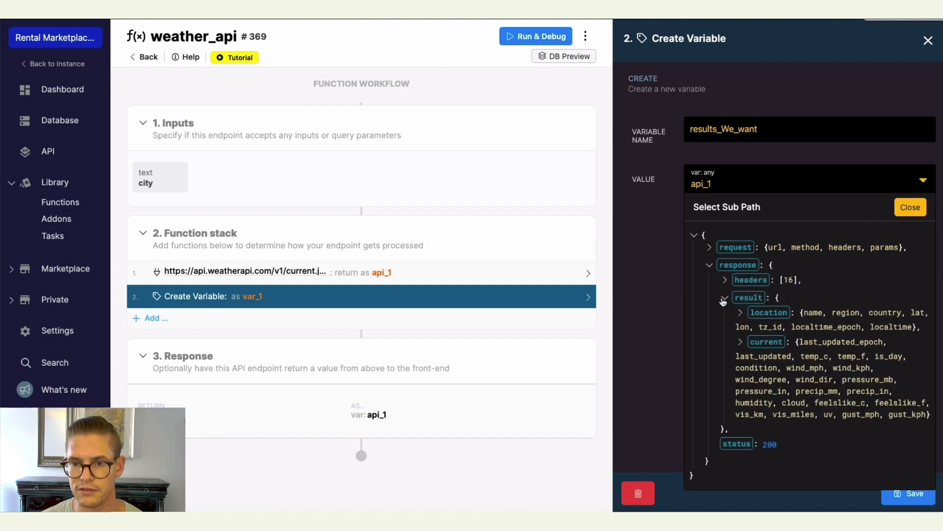
left_click(739, 345)
scroll(769, 351, "down", 3)
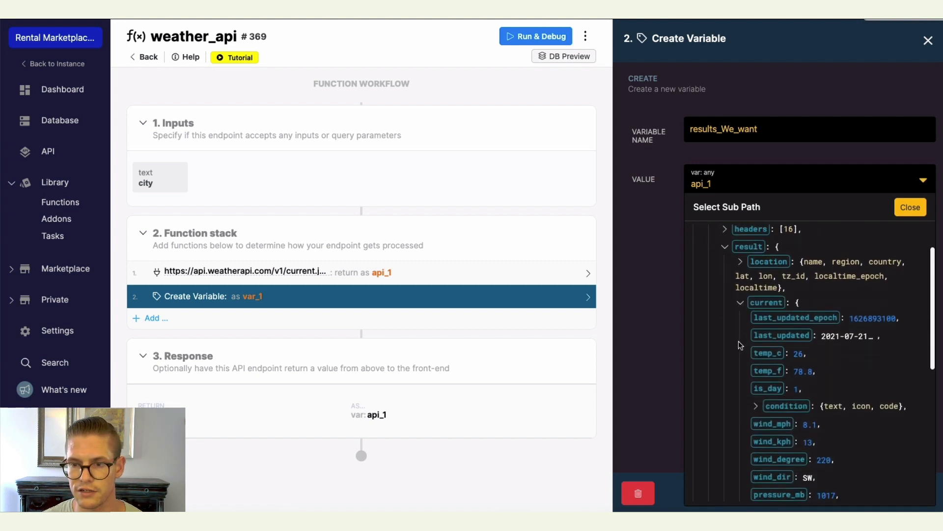
scroll(835, 363, "down", 1)
scroll(845, 368, "up", 2)
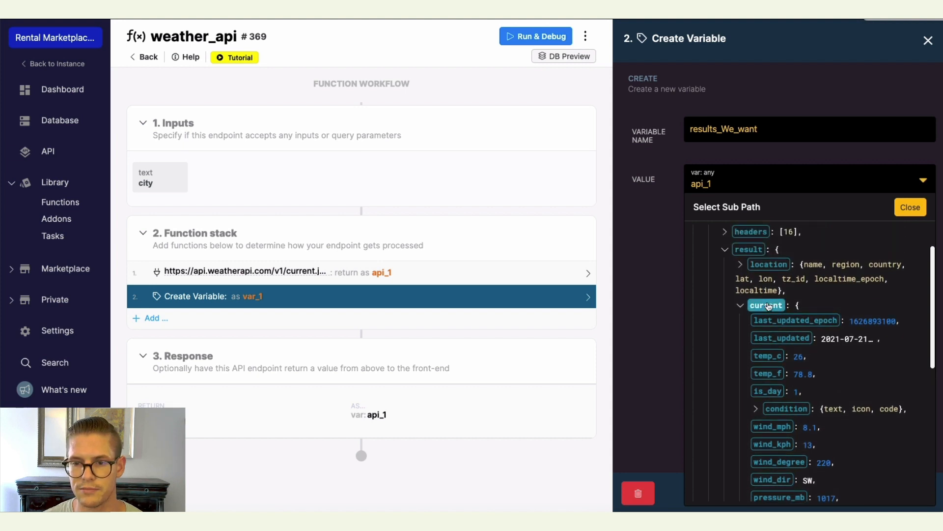
left_click(768, 306)
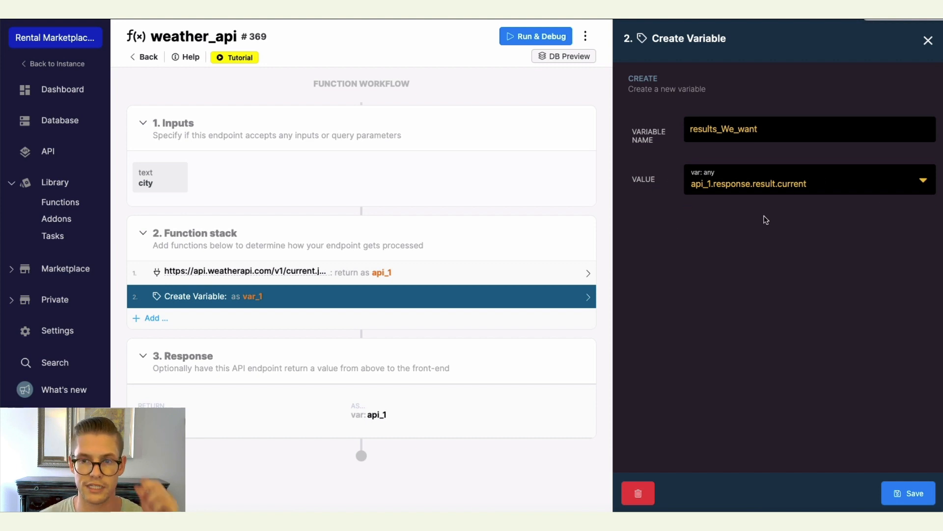
left_click(904, 500)
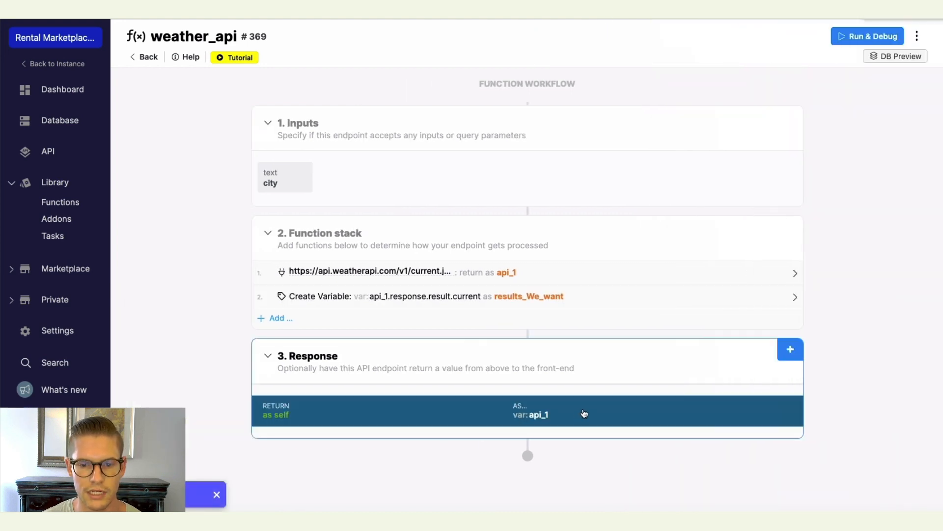
Change the function's response to return the results_We_want variable and save it.
left_click(583, 414)
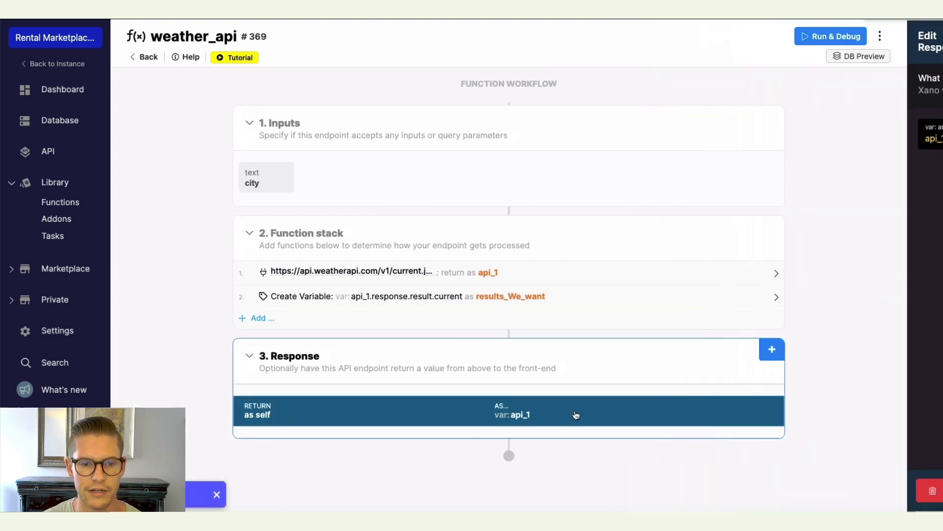
left_click(913, 137)
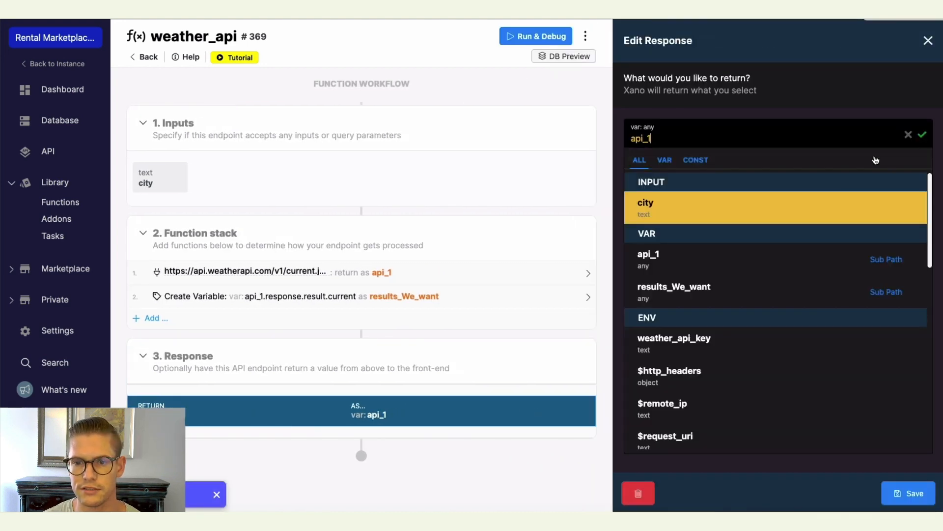
left_click(723, 290)
left_click(907, 487)
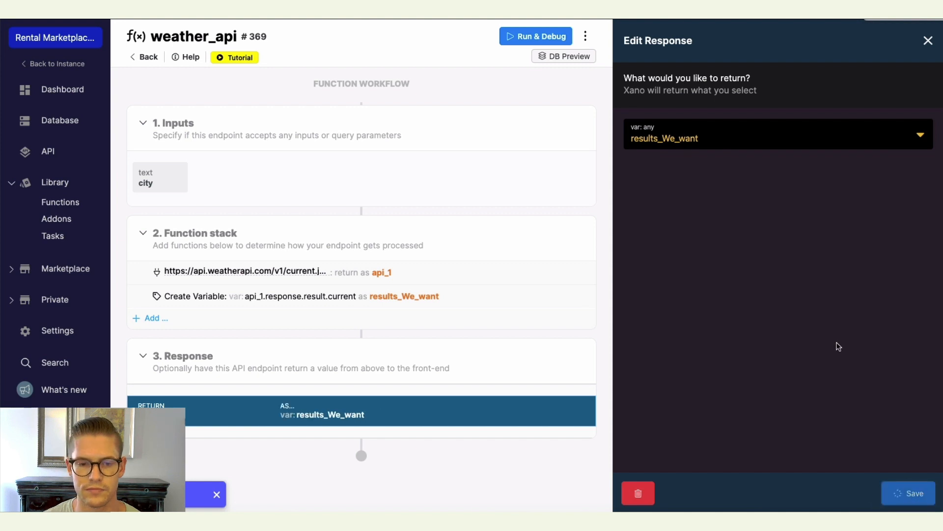
Run the function again with Barcelona as the city and review the returned current weather data.
left_click(844, 36)
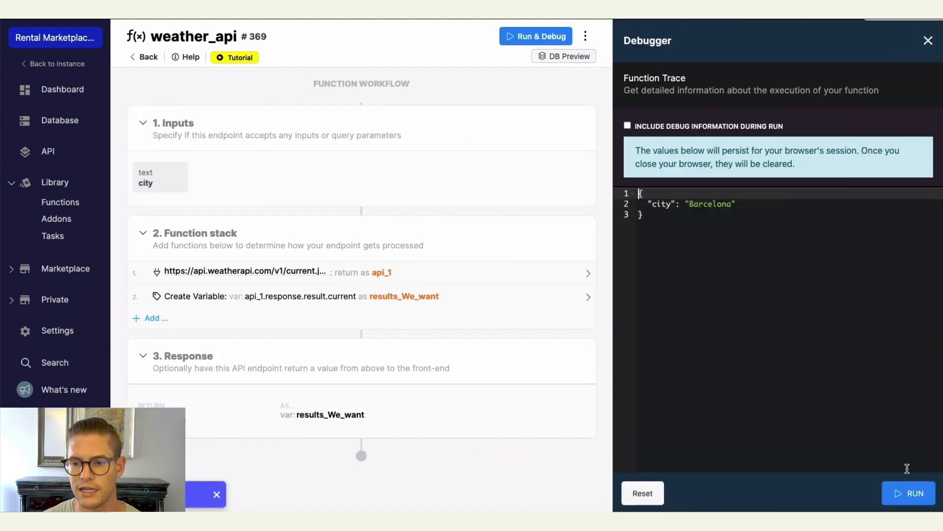
left_click(908, 494)
scroll(779, 268, "down", 5)
scroll(779, 270, "down", 2)
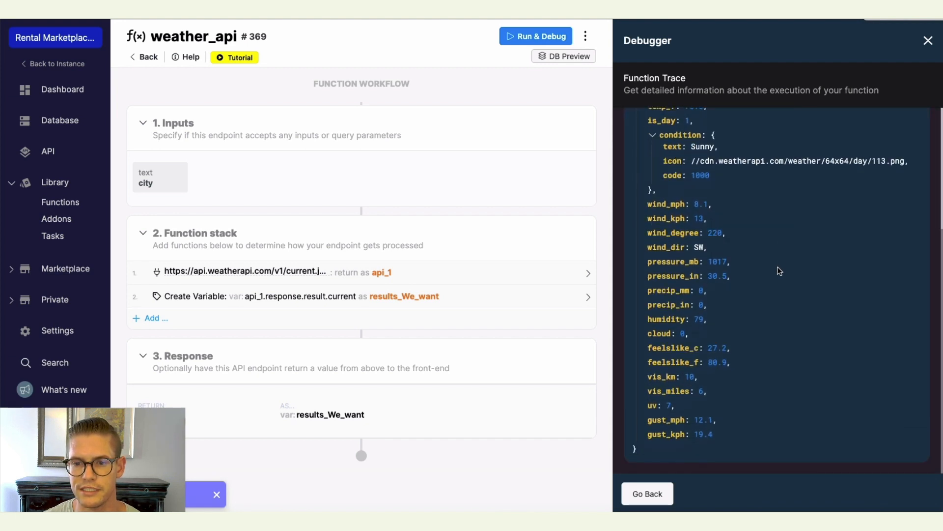
Scroll through the debugger's result and highlight the temp_c and condition text fields of the current weather data.
scroll(783, 285, "up", 6)
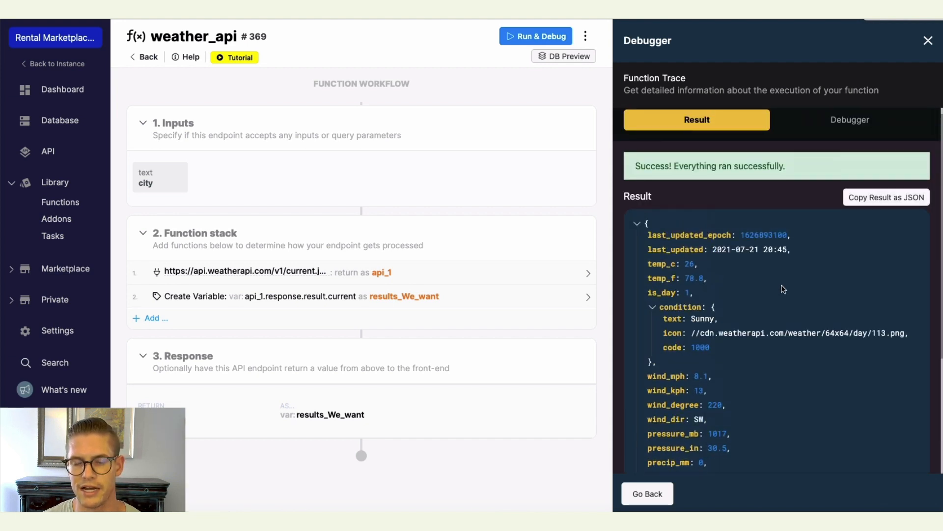
scroll(781, 290, "down", 5)
scroll(780, 290, "up", 5)
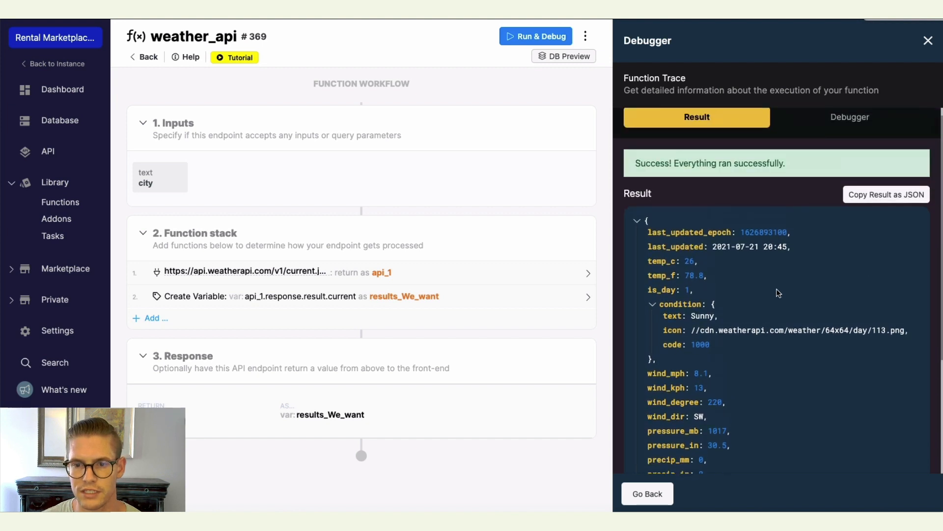
scroll(775, 287, "down", 3)
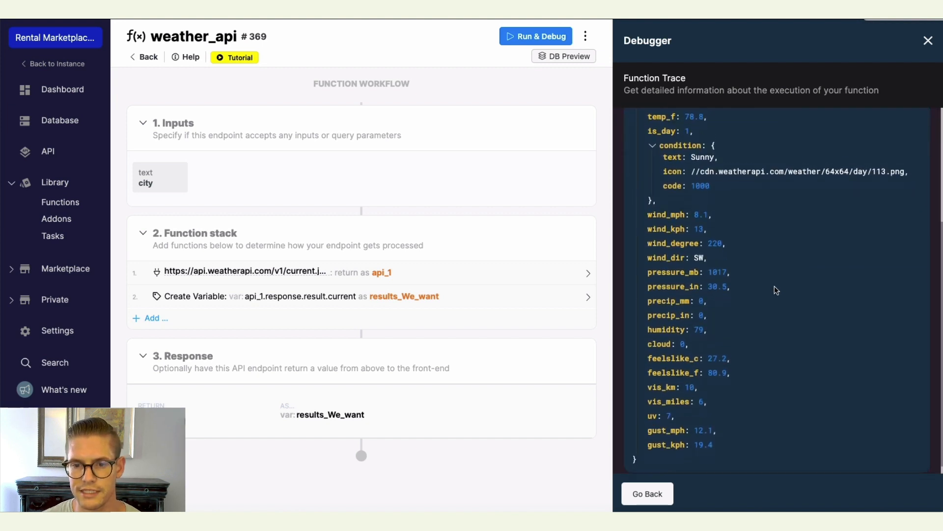
scroll(782, 299, "down", 1)
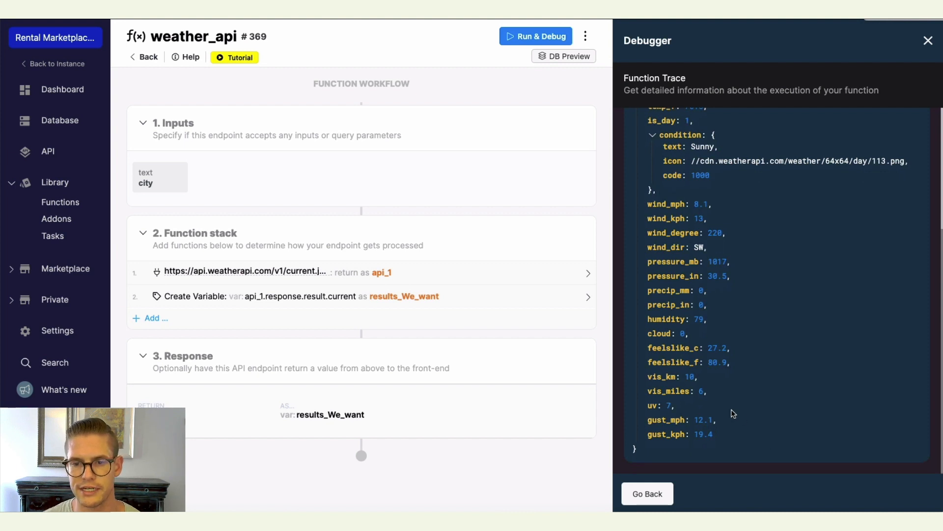
scroll(733, 411, "up", 4)
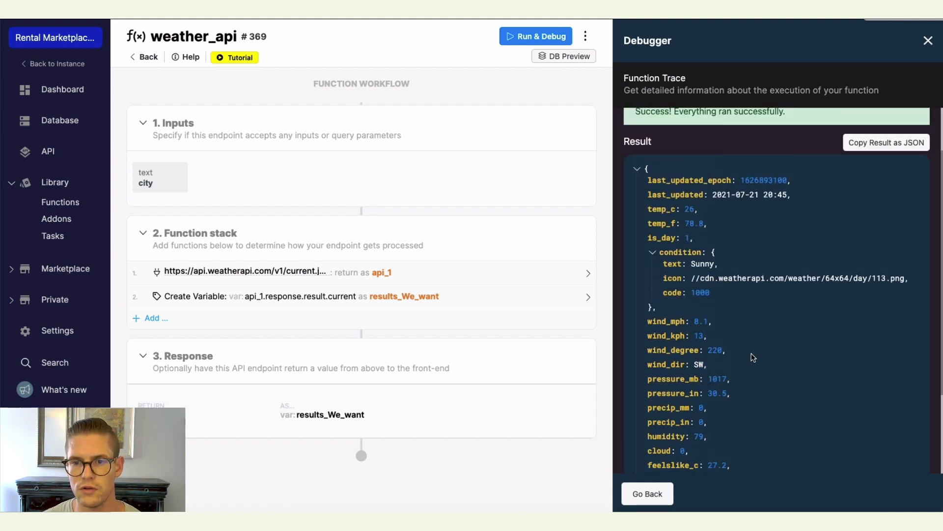
left_click_drag(640, 181, 772, 194)
left_click(791, 331)
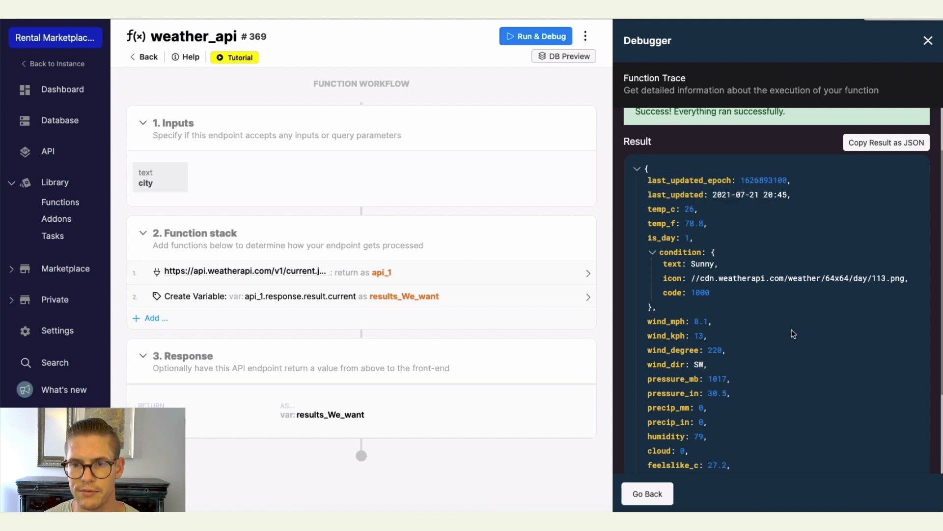
left_click_drag(649, 211, 697, 209)
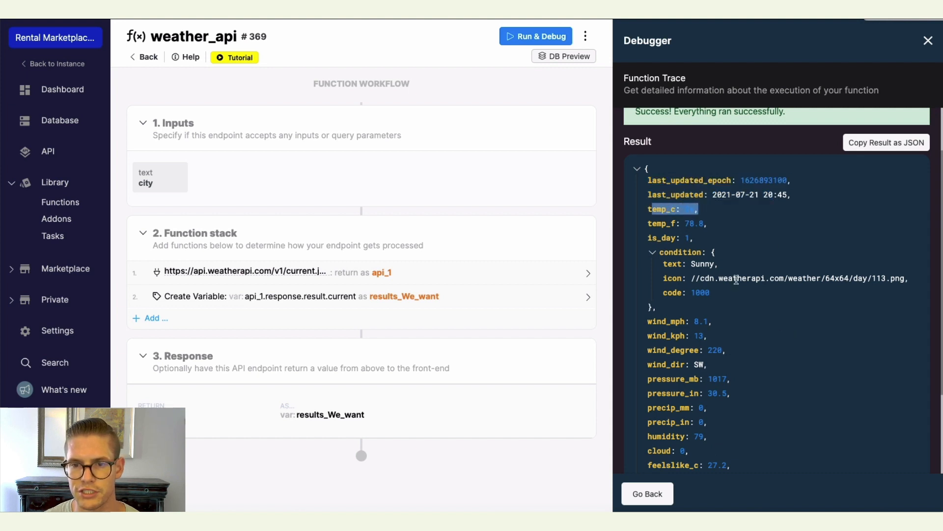
left_click(673, 276)
left_click_drag(664, 264, 742, 263)
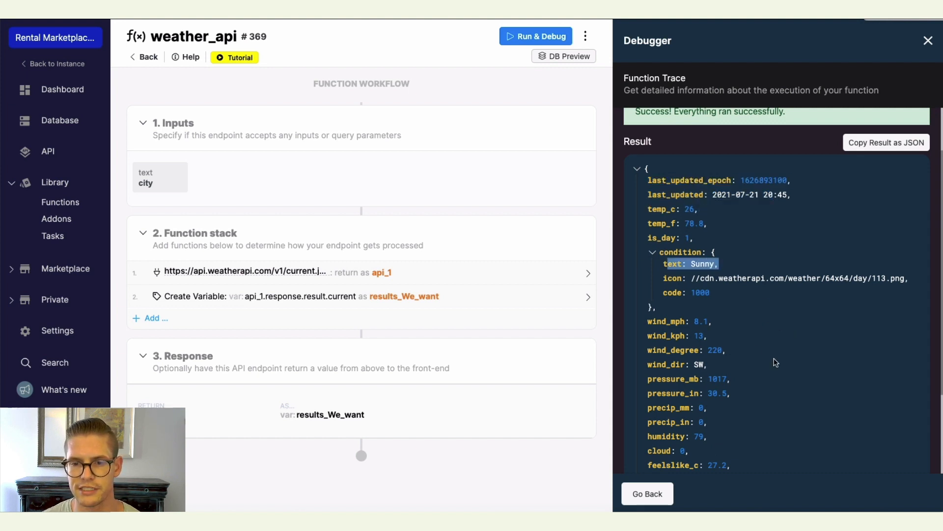
scroll(775, 362, "down", 3)
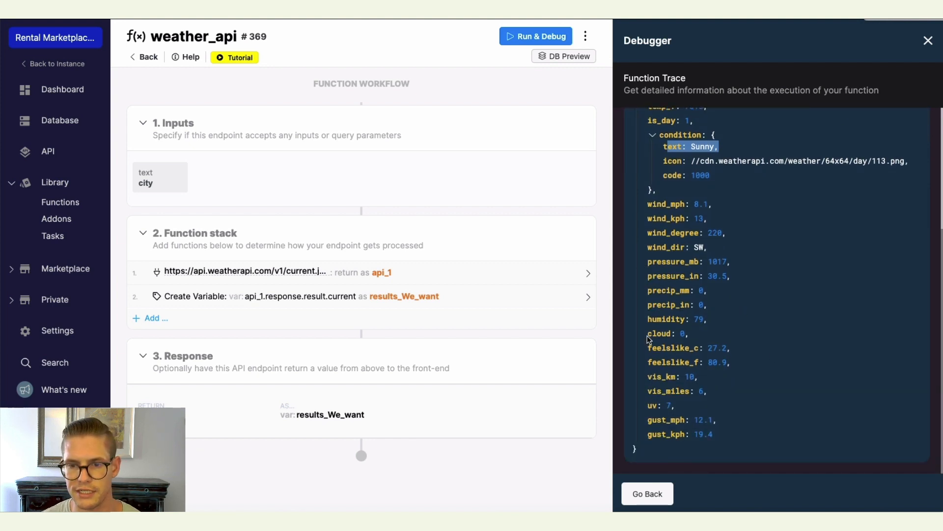
scroll(727, 362, "up", 2)
scroll(726, 363, "down", 2)
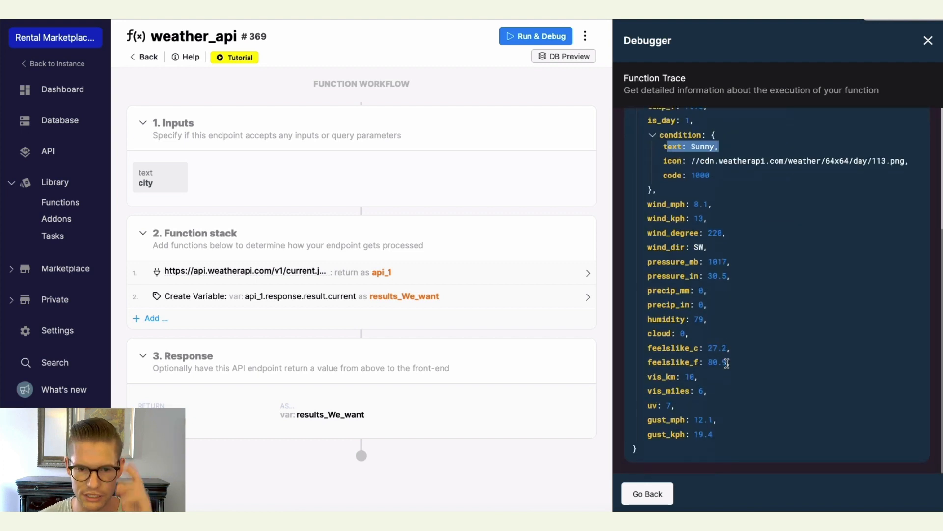
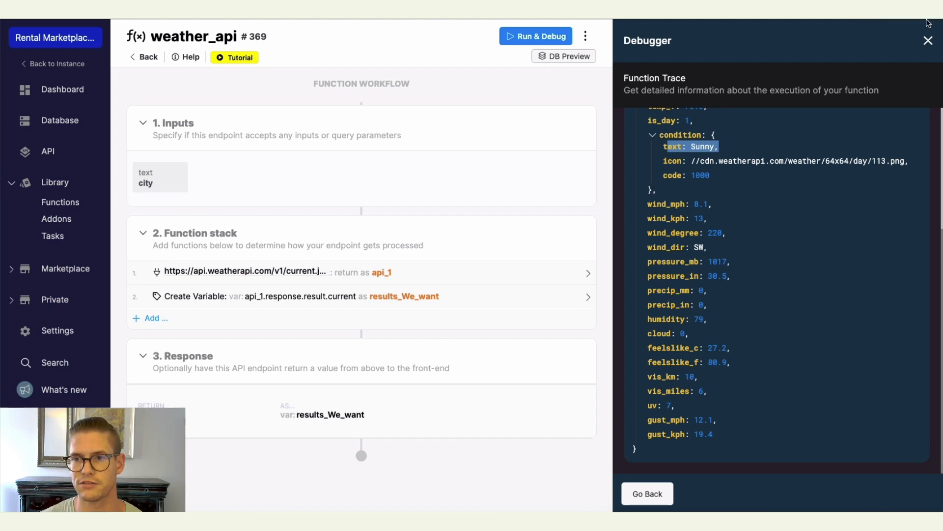
Close the debugger and add an Update Variable step that updates results_We_want with the value results_We_want.
left_click(926, 41)
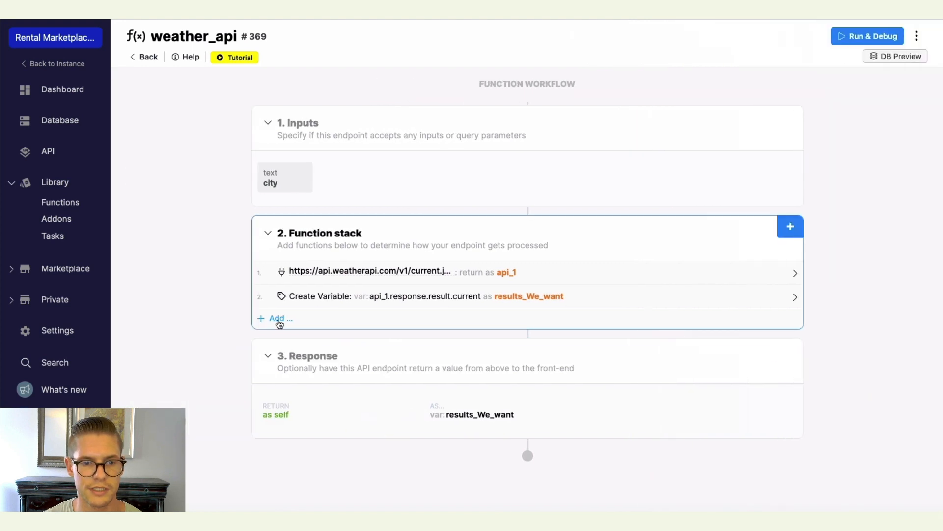
left_click(278, 320)
left_click(789, 159)
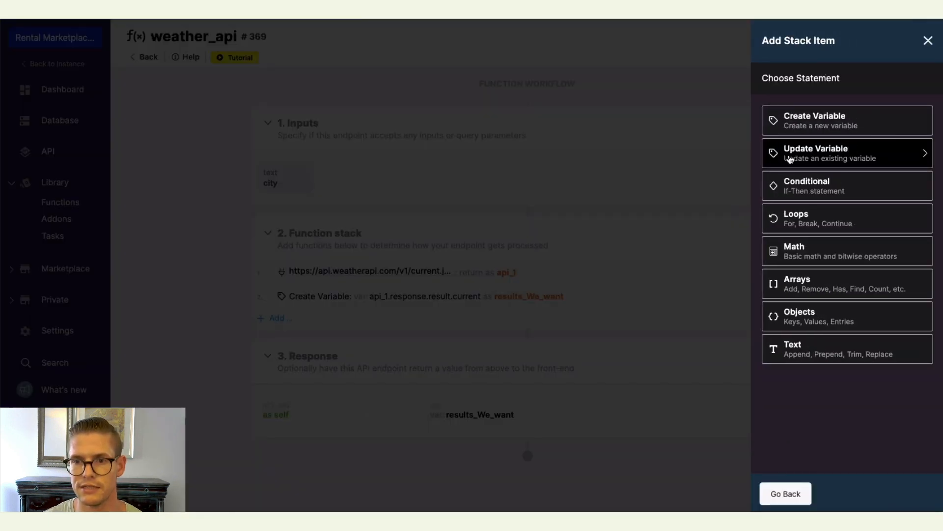
left_click(701, 228)
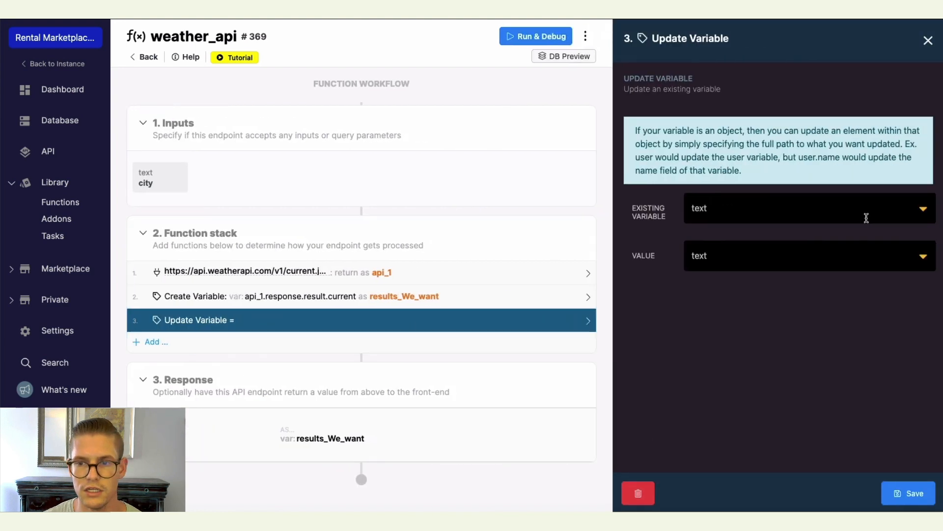
left_click(922, 209)
left_click(734, 291)
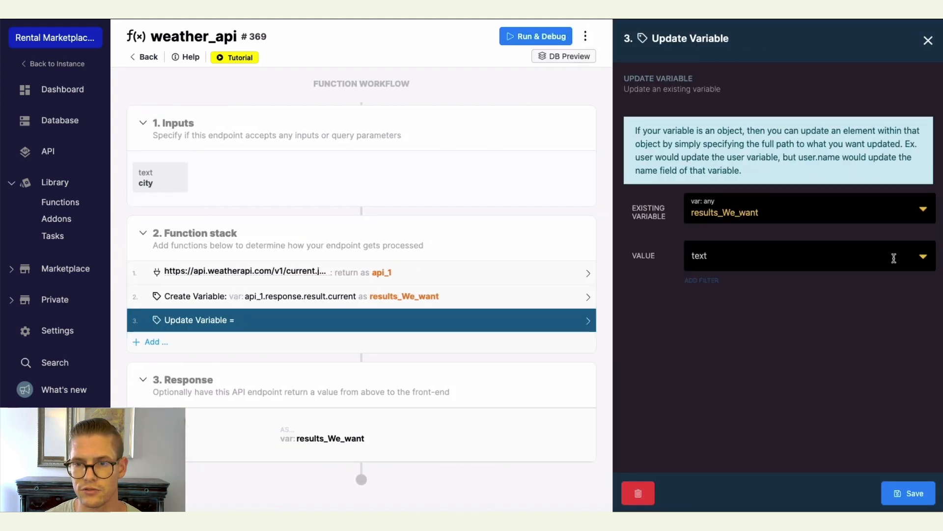
left_click(924, 256)
left_click(738, 407)
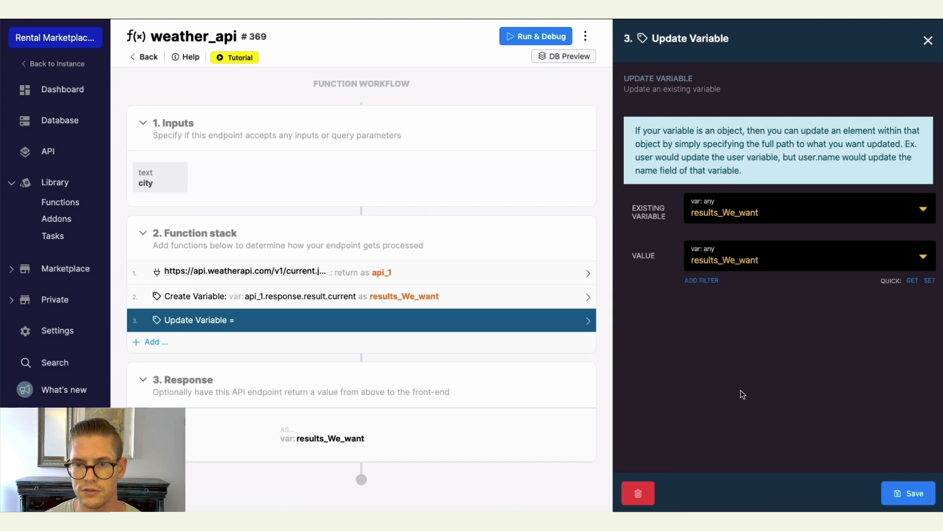
Add an unset filter to the value that removes the cloud path.
left_click(695, 280)
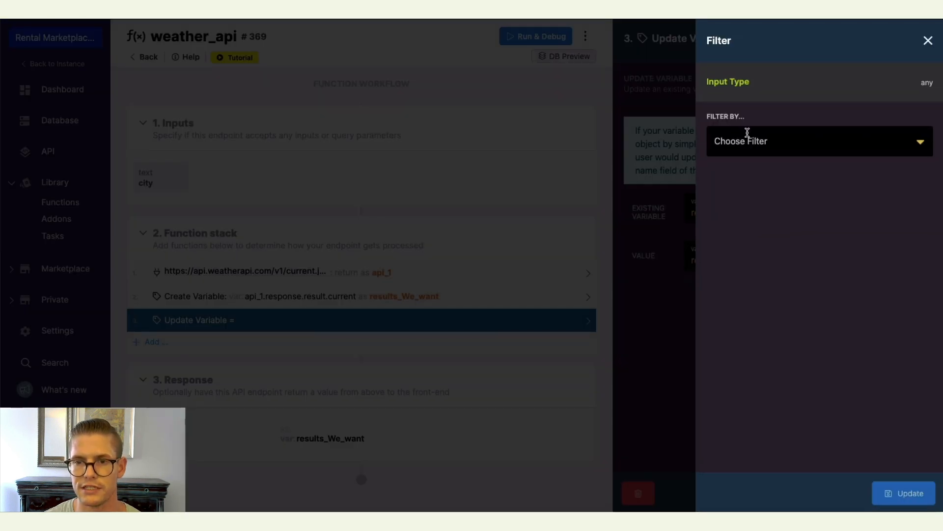
left_click(747, 132)
type("unse")
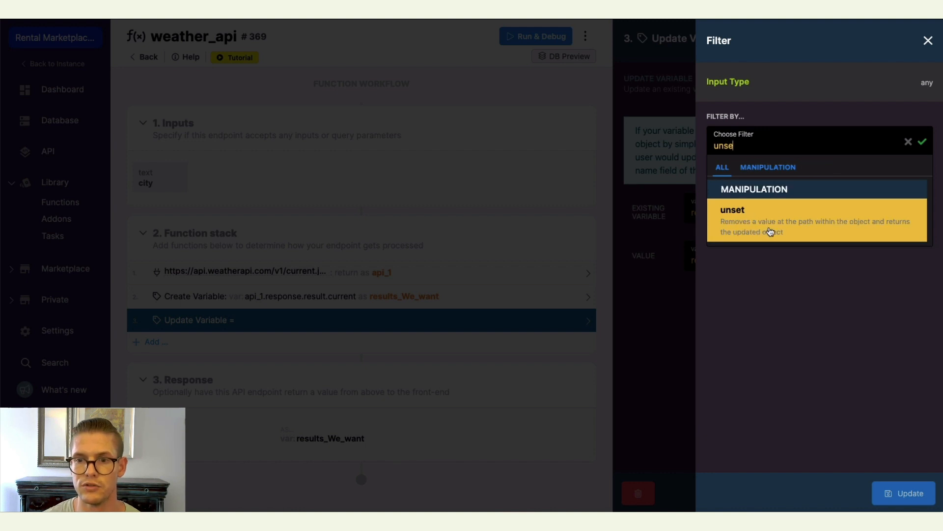
left_click(778, 236)
left_click(767, 265)
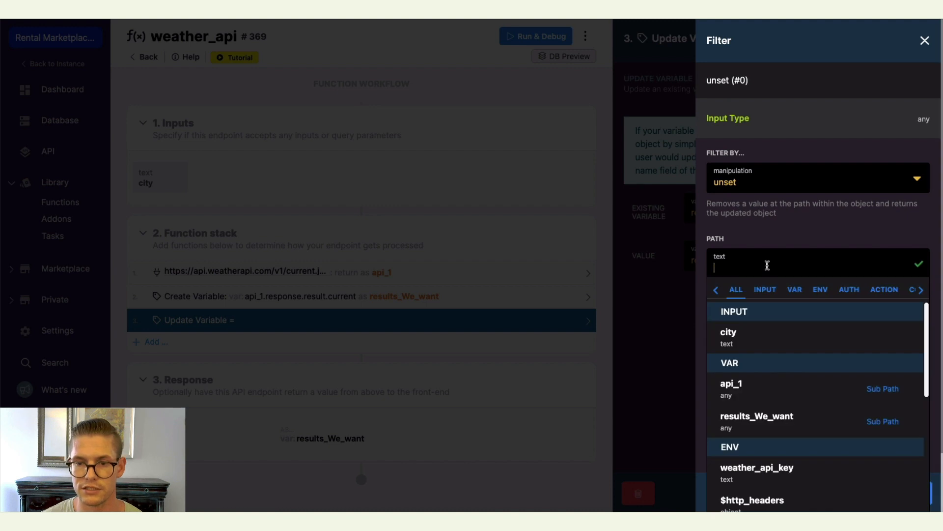
type("clpid")
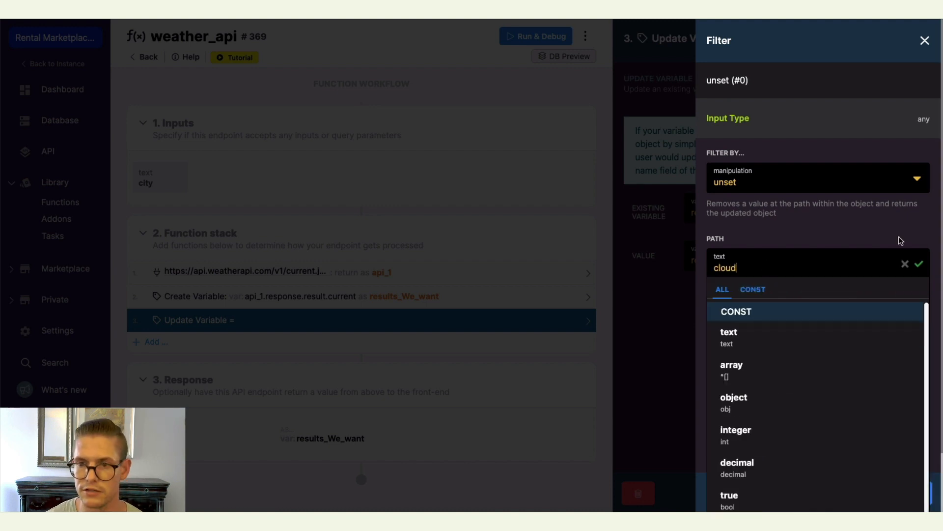
left_click(918, 263)
left_click(915, 498)
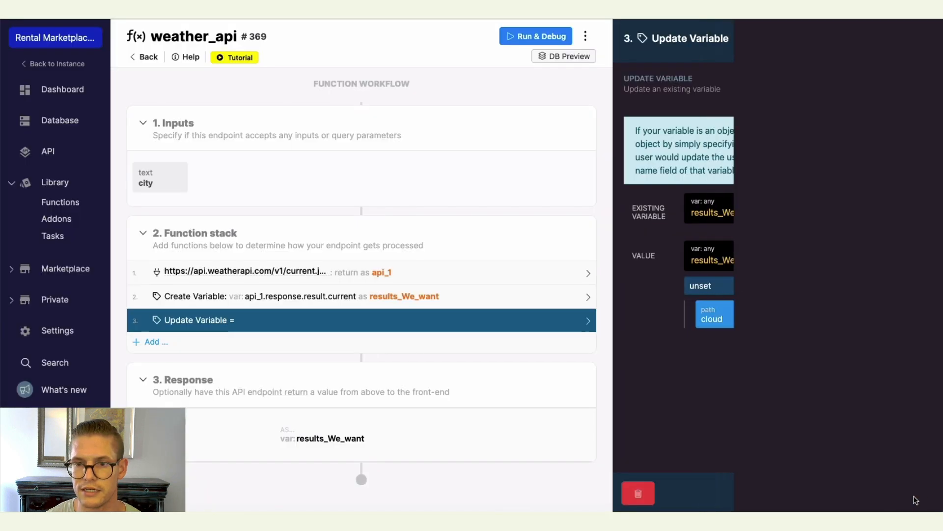
Add a second unset filter removing the humidity path, then save the Update Variable step.
left_click(717, 332)
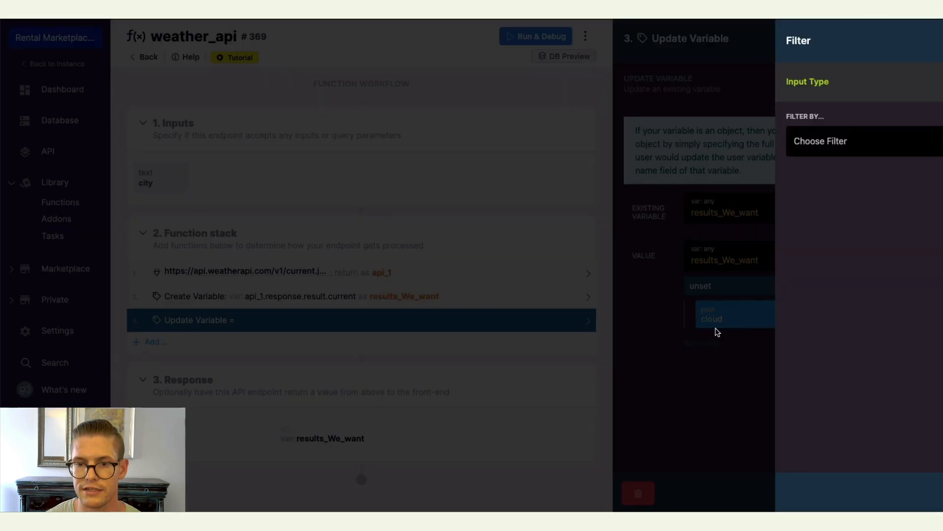
left_click(792, 146)
type("unset")
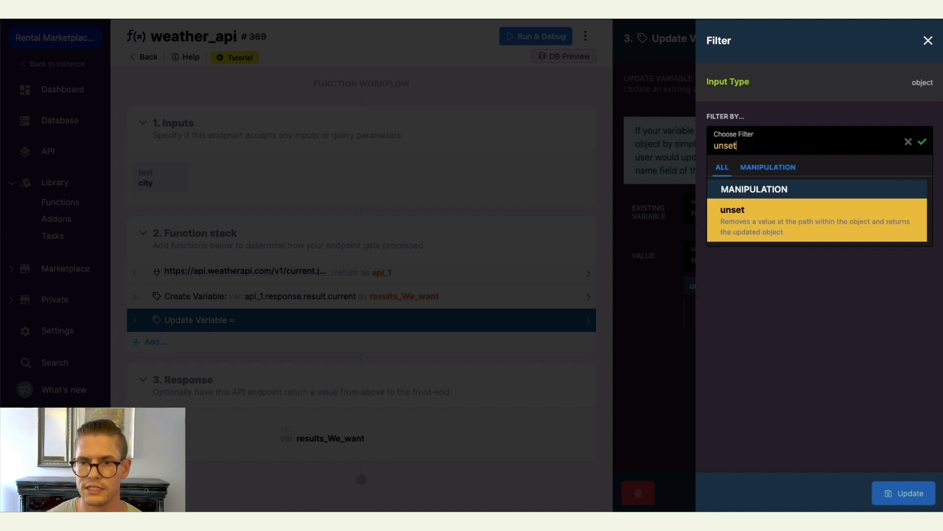
left_click(801, 227)
left_click(768, 266)
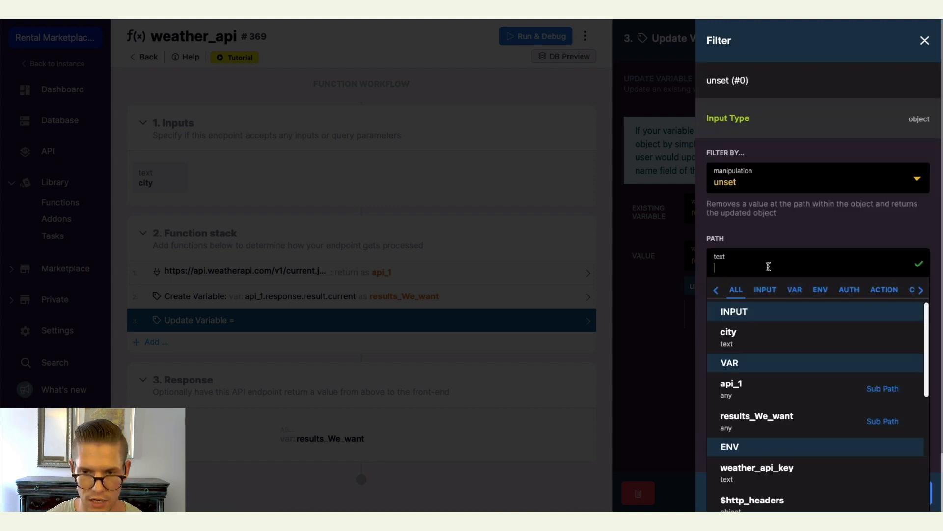
type("humidit")
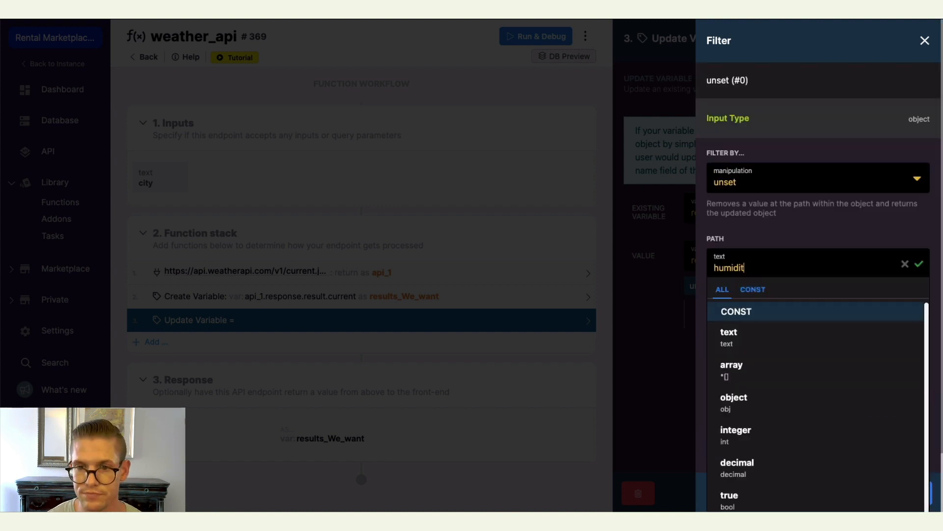
left_click(919, 263)
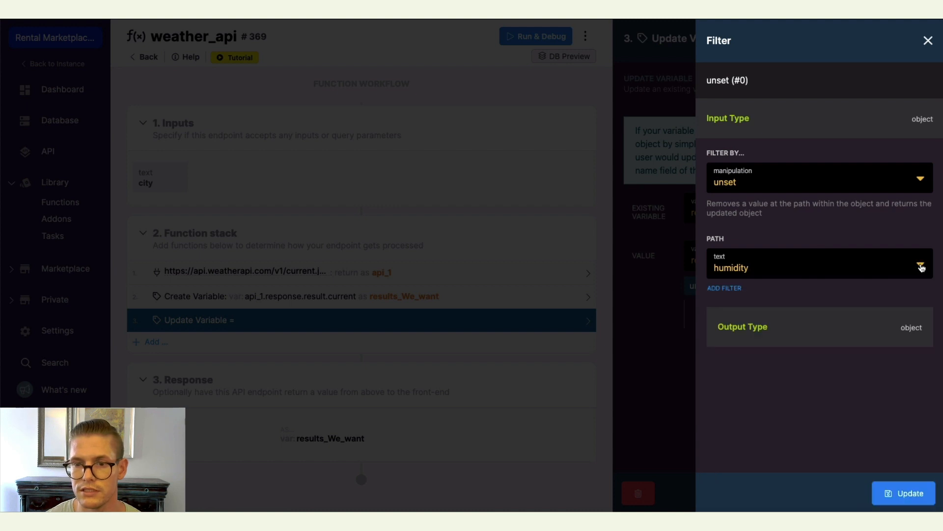
left_click(915, 492)
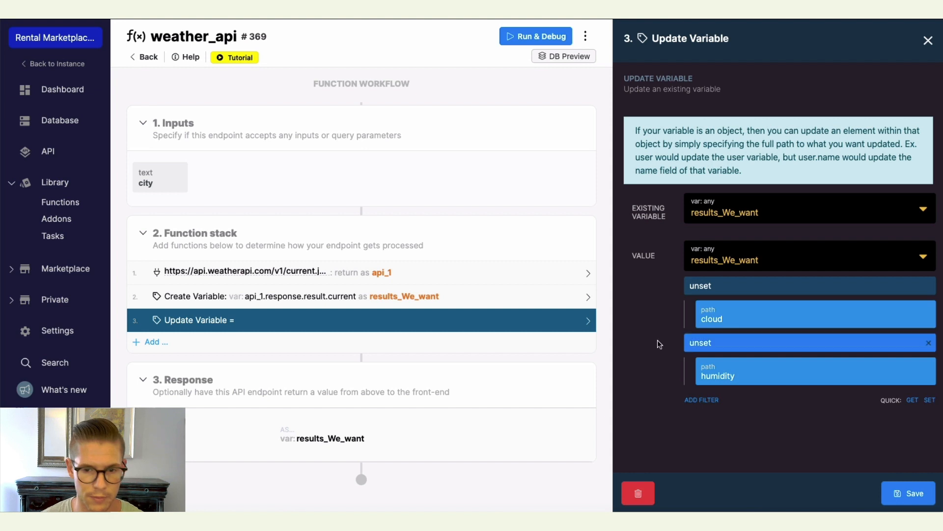
left_click(905, 498)
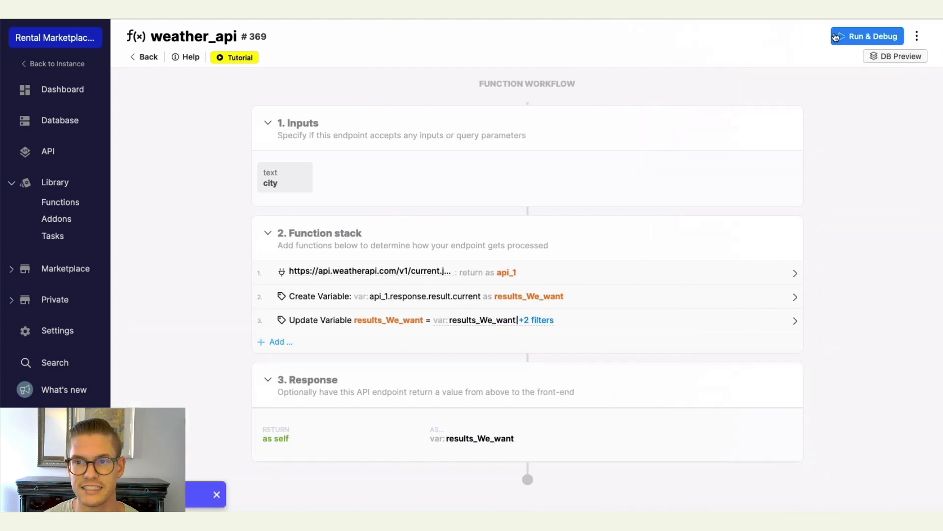
Run the function again with Barcelona as the city and inspect the returned weather fields.
left_click(836, 37)
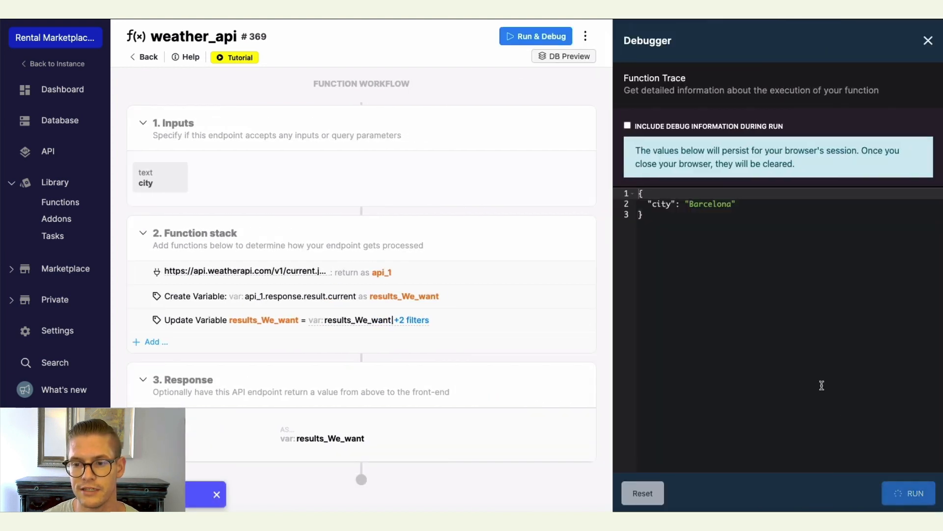
scroll(775, 285, "down", 5)
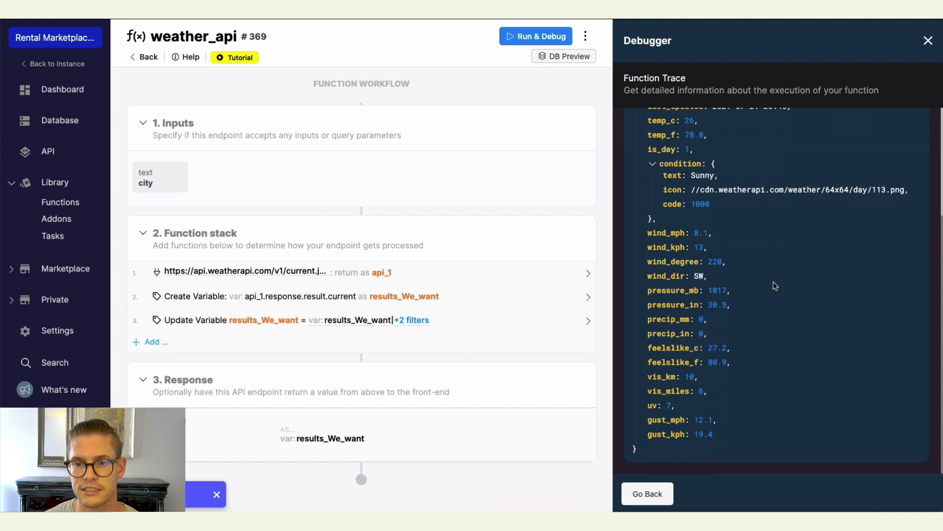
scroll(722, 334, "up", 5)
scroll(703, 255, "down", 5)
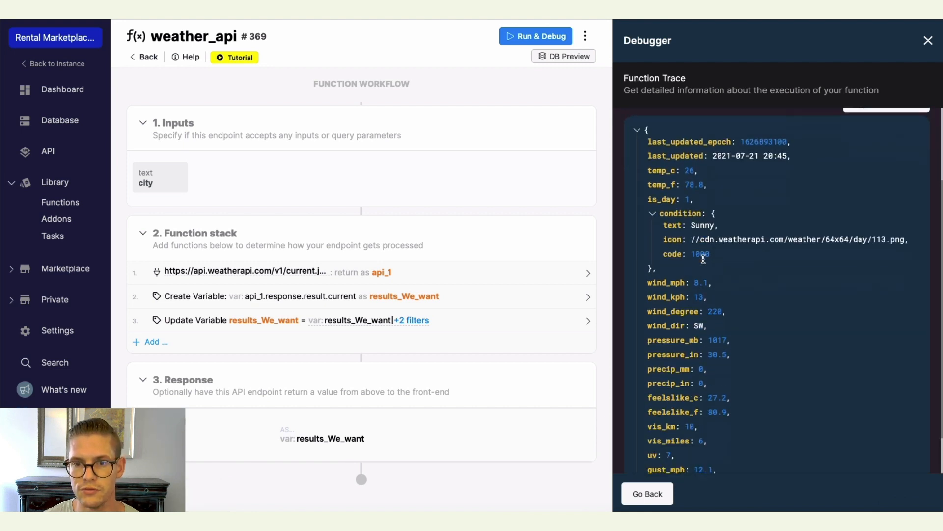
left_click_drag(645, 274, 741, 352)
left_click(654, 283)
left_click_drag(655, 286, 710, 321)
left_click(774, 443)
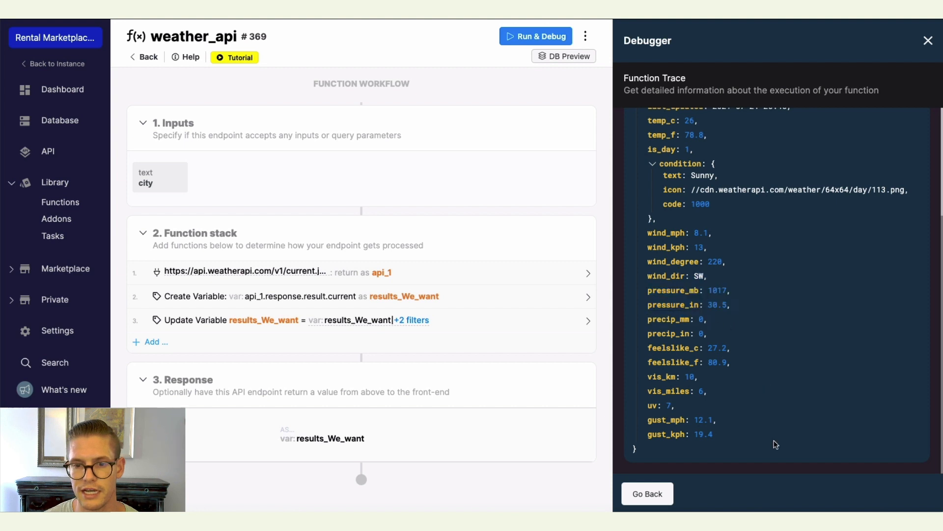
Scroll back to the top of the debugger result and close the debugger.
scroll(758, 423, "up", 1)
scroll(770, 409, "up", 3)
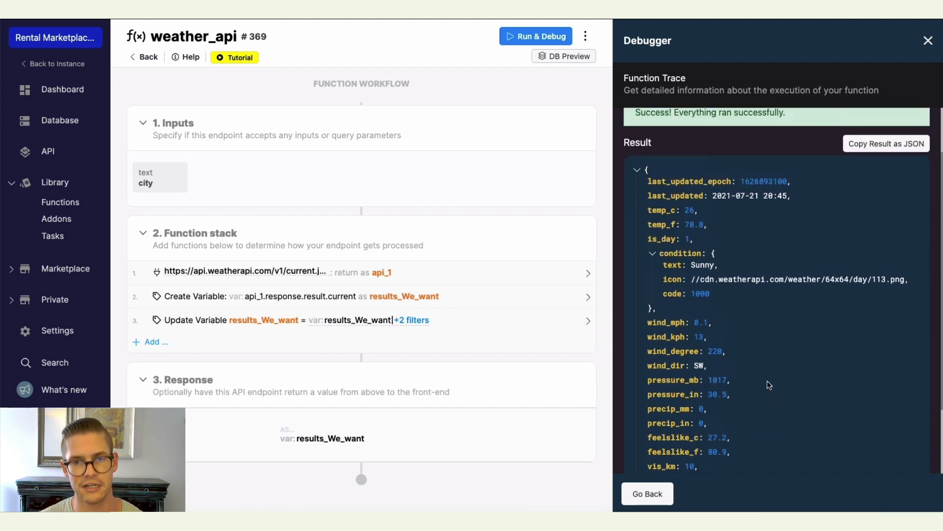
scroll(771, 379, "up", 1)
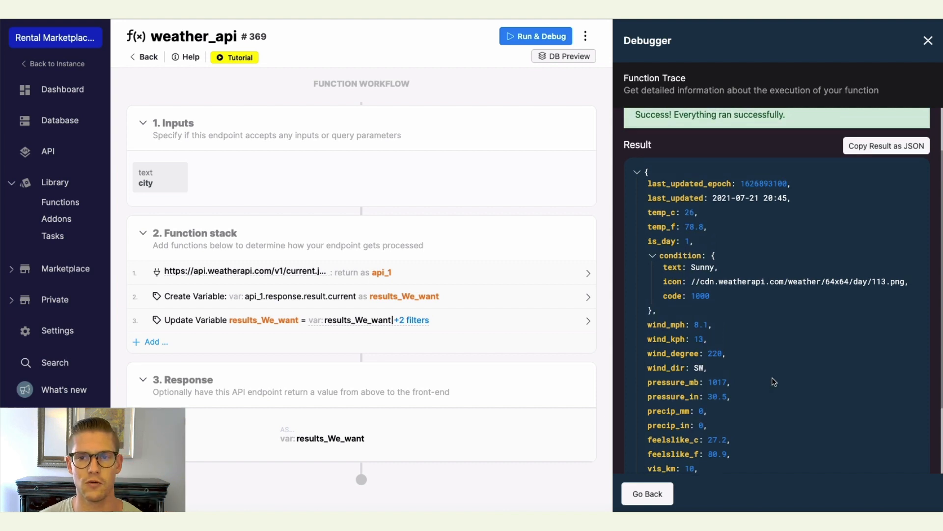
scroll(773, 381, "up", 2)
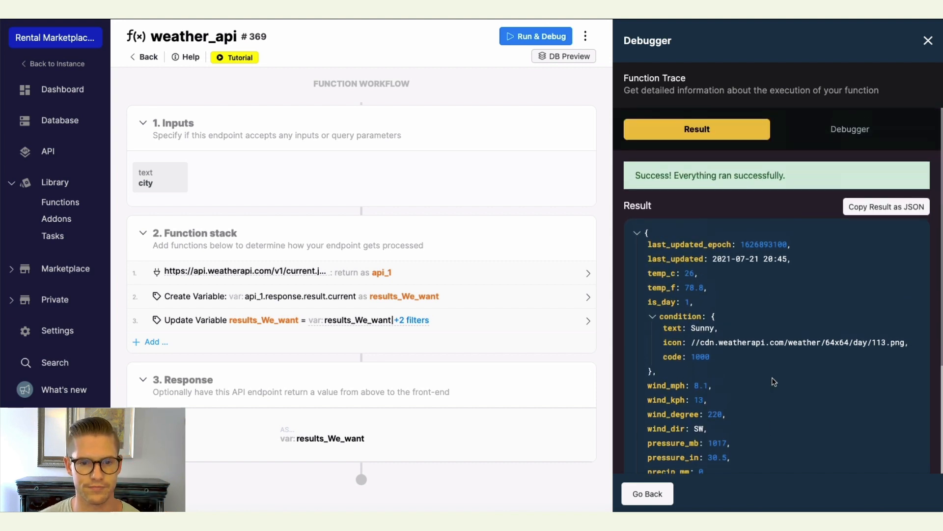
left_click(927, 40)
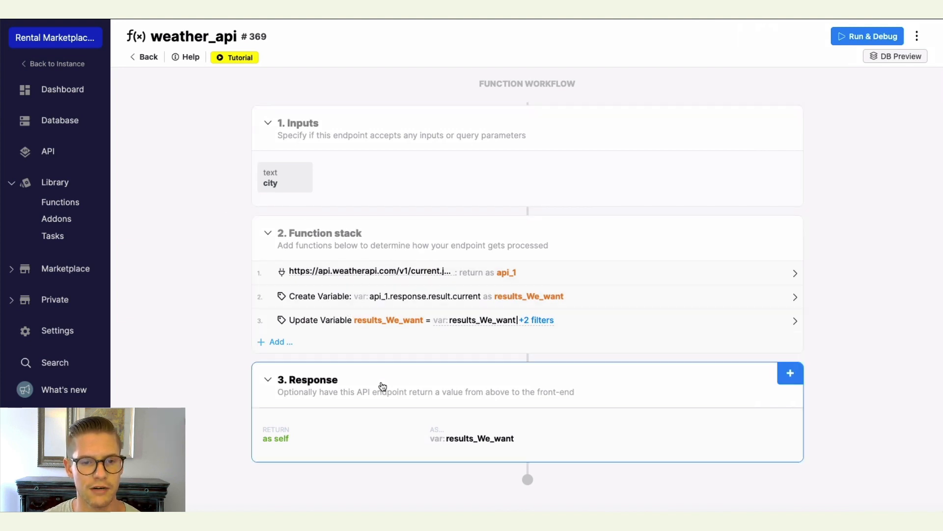
Open the GET /listings/{listings_id} endpoint and add the weather_api custom function to its function stack.
left_click(47, 155)
left_click(520, 185)
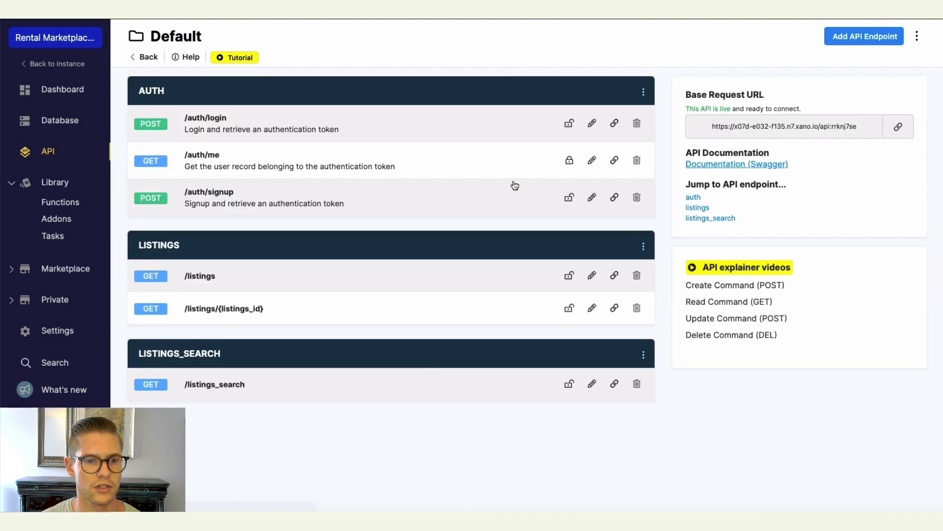
left_click(328, 314)
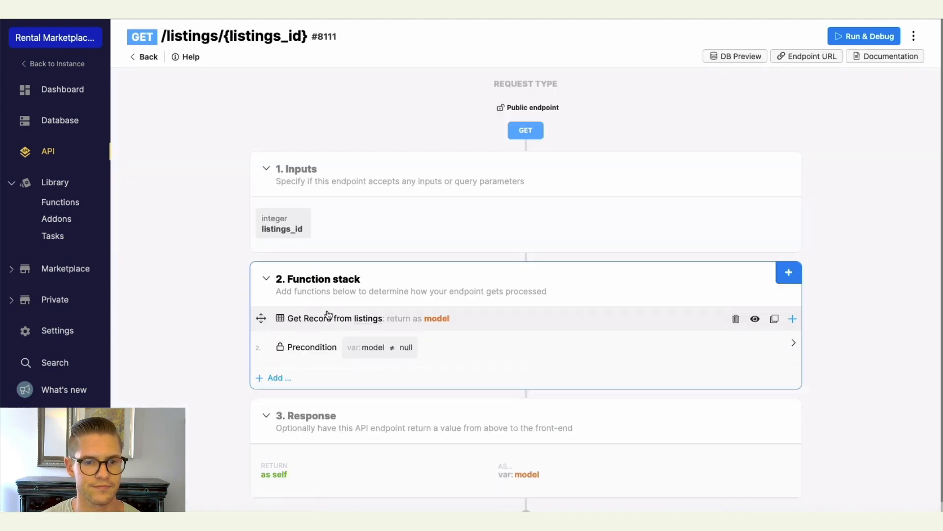
left_click(269, 377)
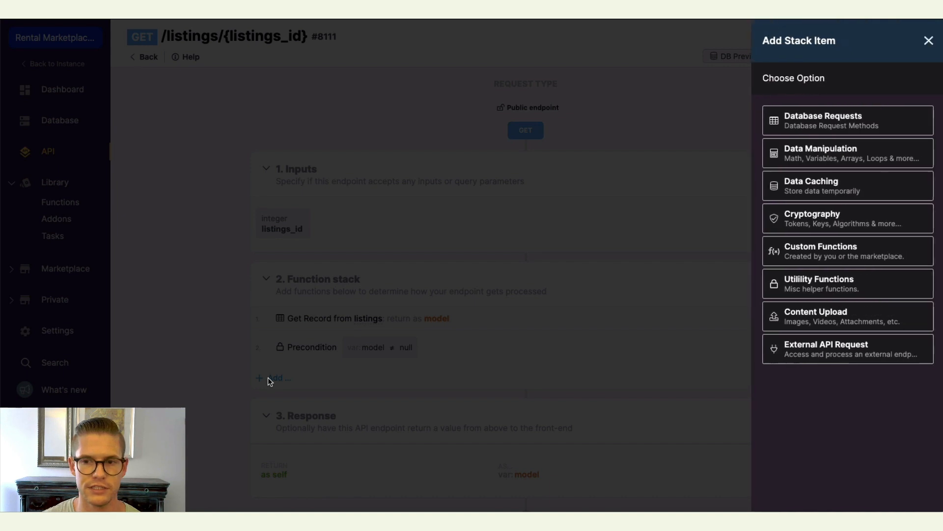
left_click(842, 256)
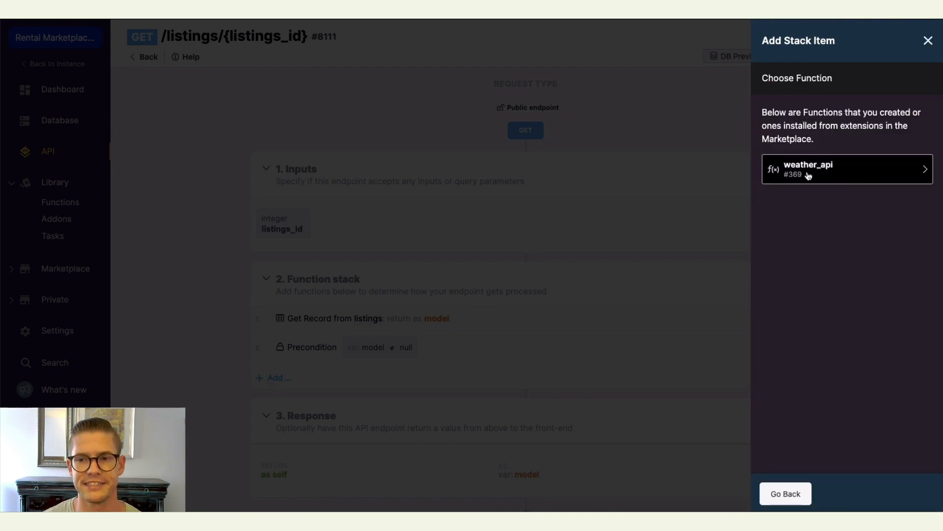
left_click(830, 176)
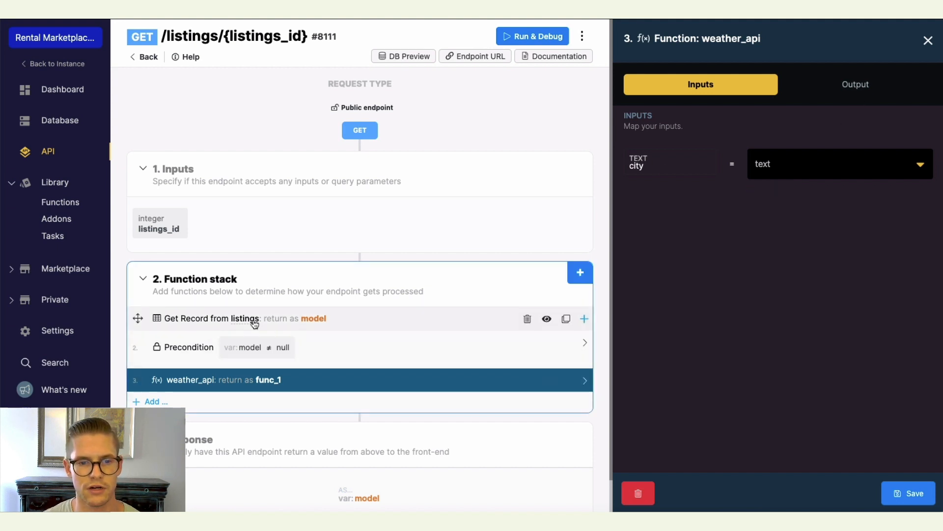
Map the function's city input to model.city.
left_click(919, 167)
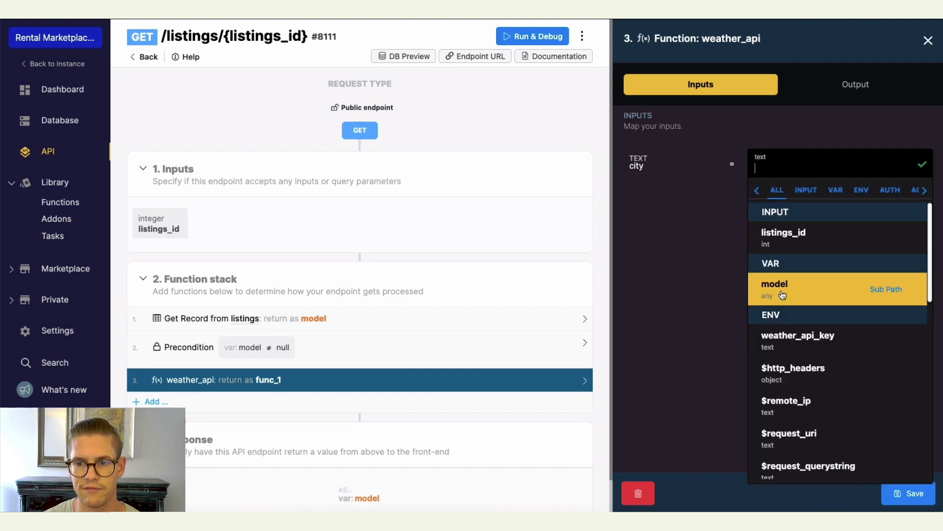
left_click(812, 297)
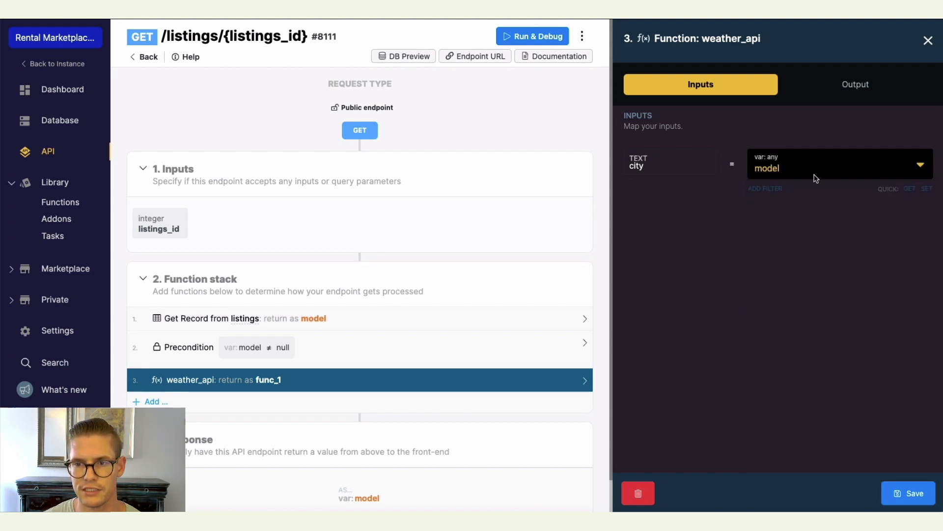
left_click(812, 169)
type(".city")
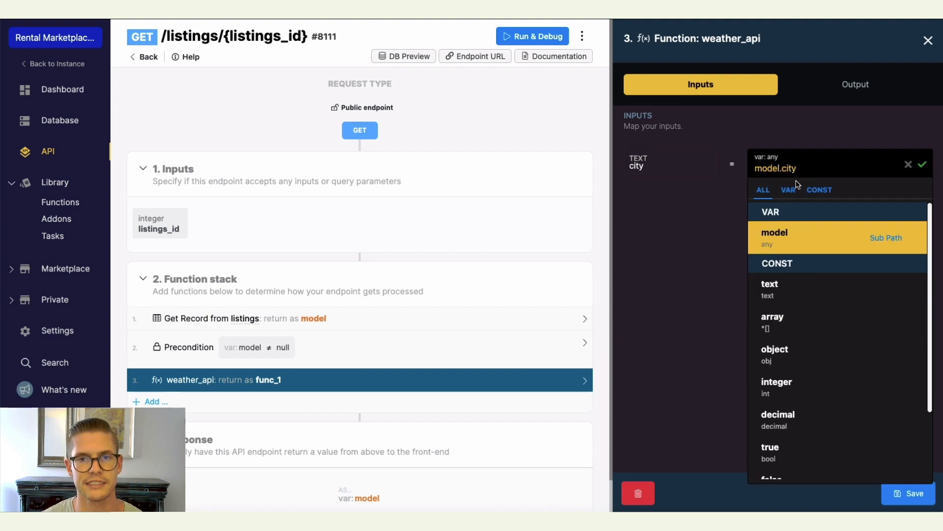
left_click(922, 166)
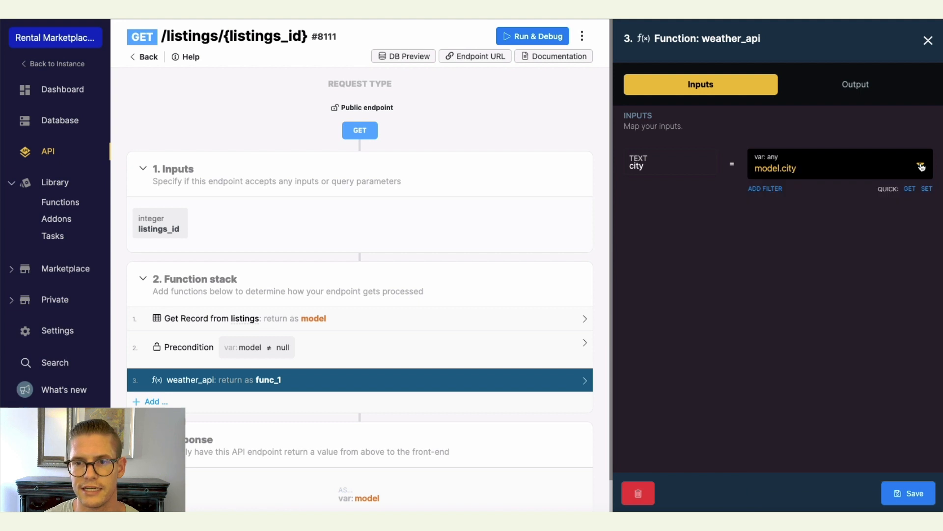
Set the weather_api function's return variable name to weather and save it.
left_click(854, 87)
left_click(803, 239)
type("weather")
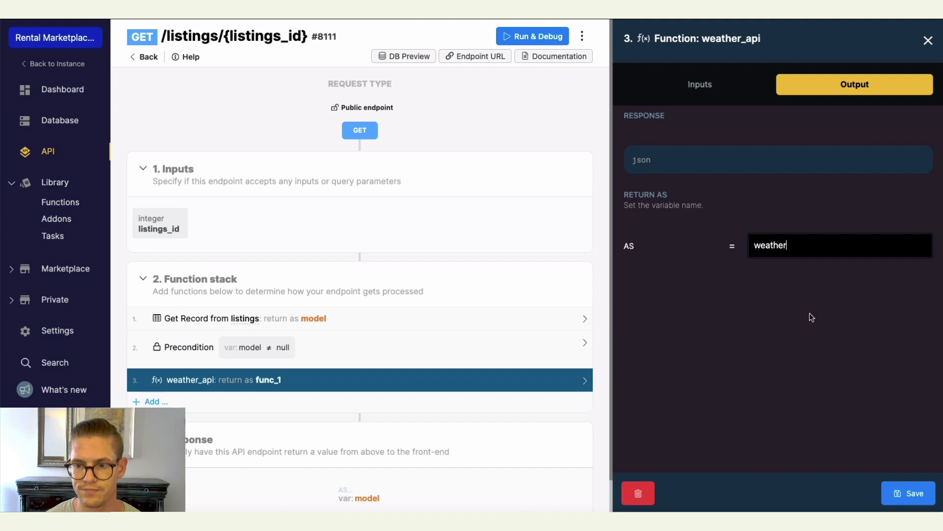
left_click(909, 492)
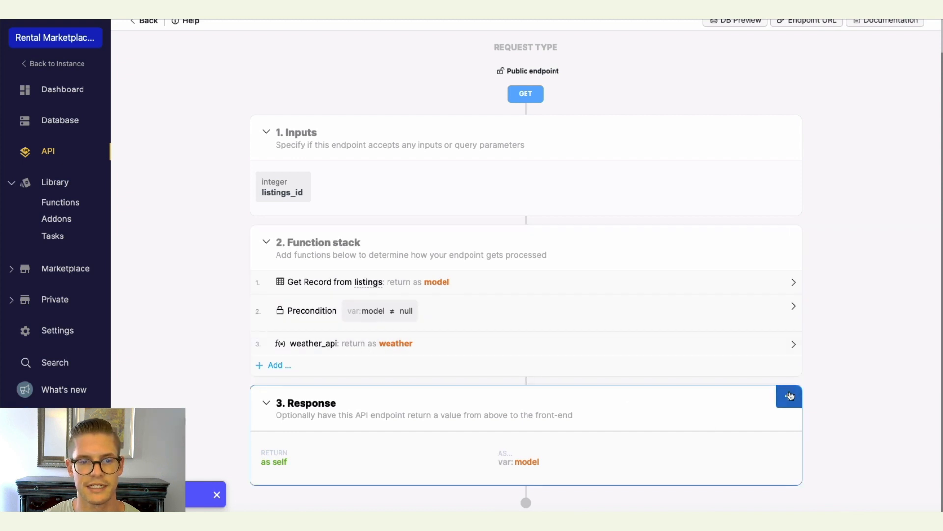
Add the weather variable as an extra value returned in the endpoint's response.
left_click(789, 396)
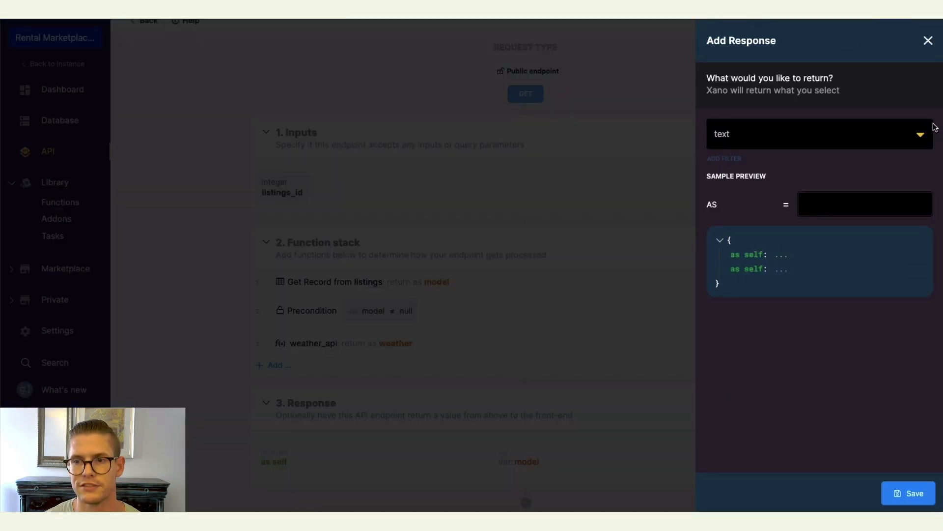
left_click(919, 134)
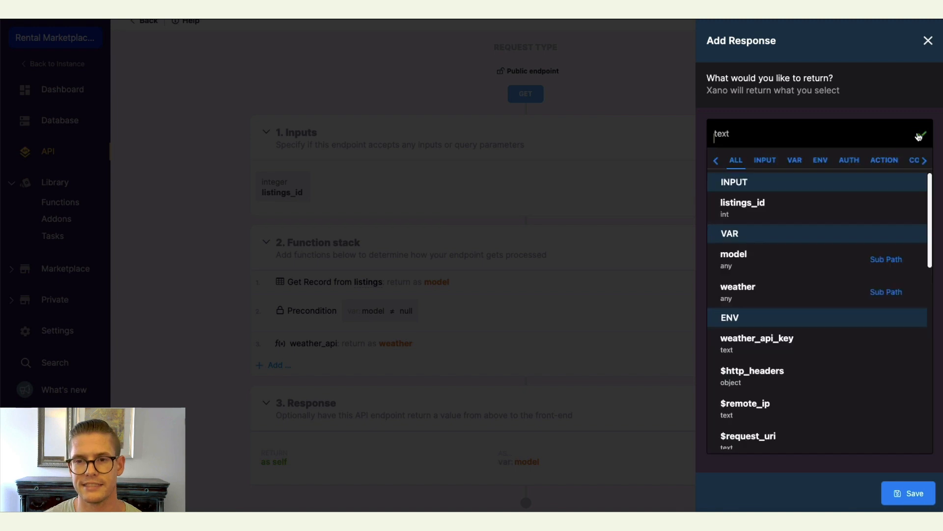
left_click(781, 291)
left_click(903, 496)
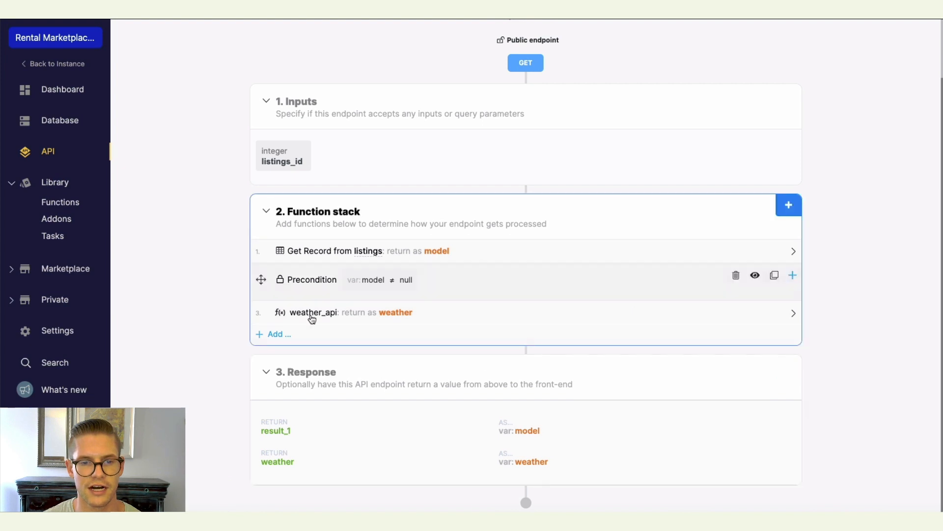
Return to the API list and create a POST /reservations endpoint for the reservations table.
scroll(208, 168, "up", 2)
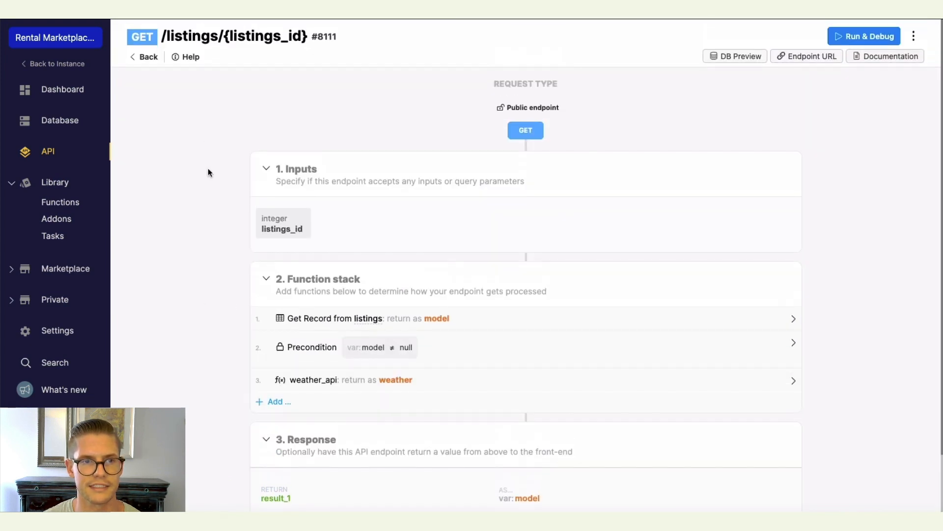
left_click(146, 61)
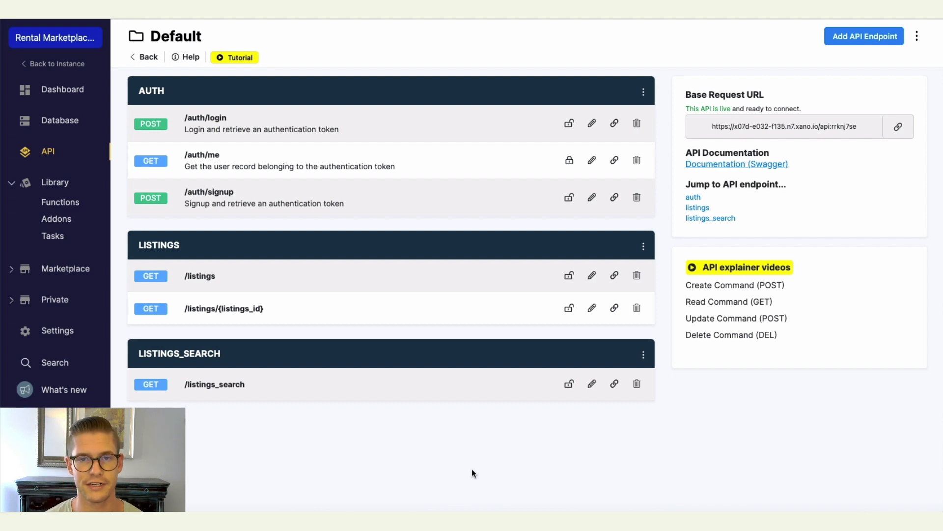
left_click(857, 37)
left_click(821, 136)
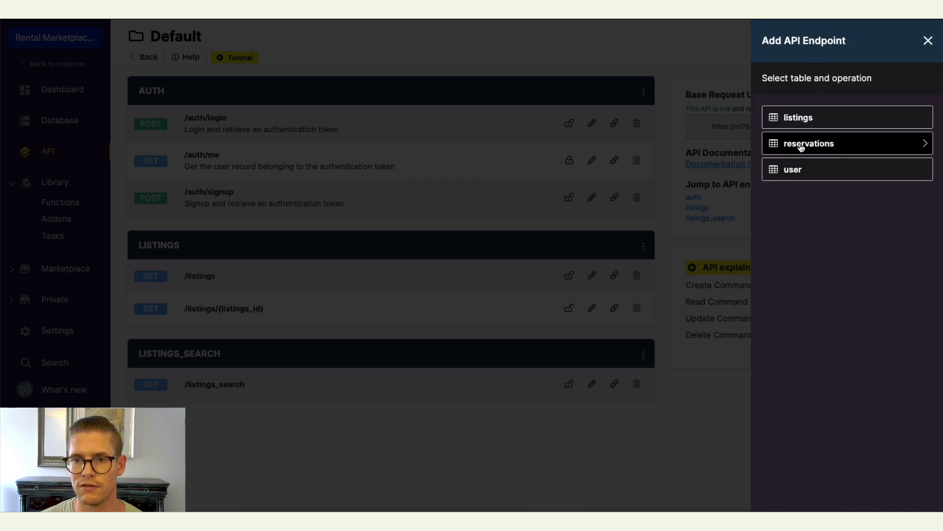
left_click(798, 146)
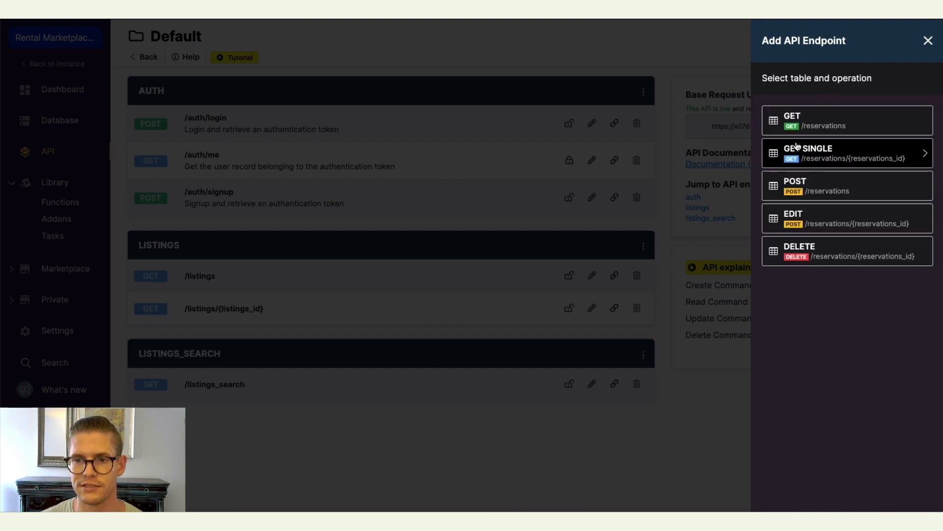
left_click(805, 192)
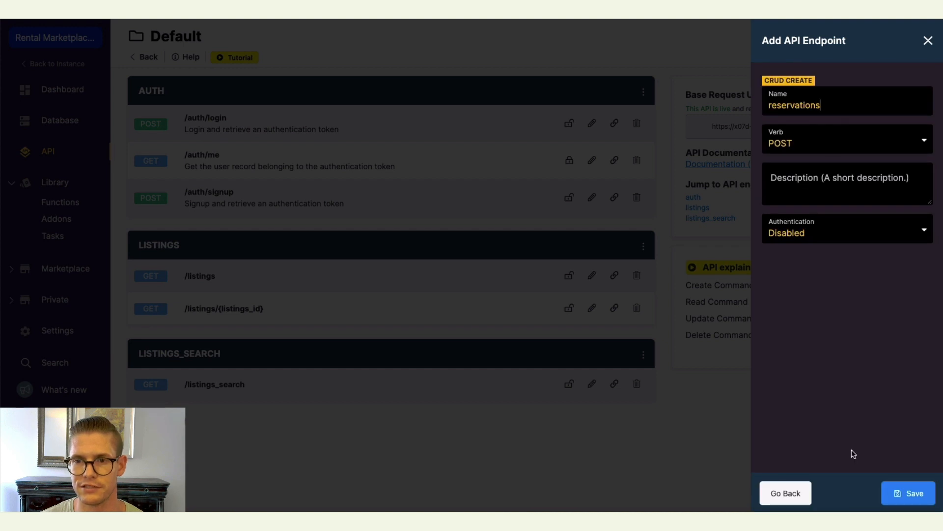
left_click(895, 488)
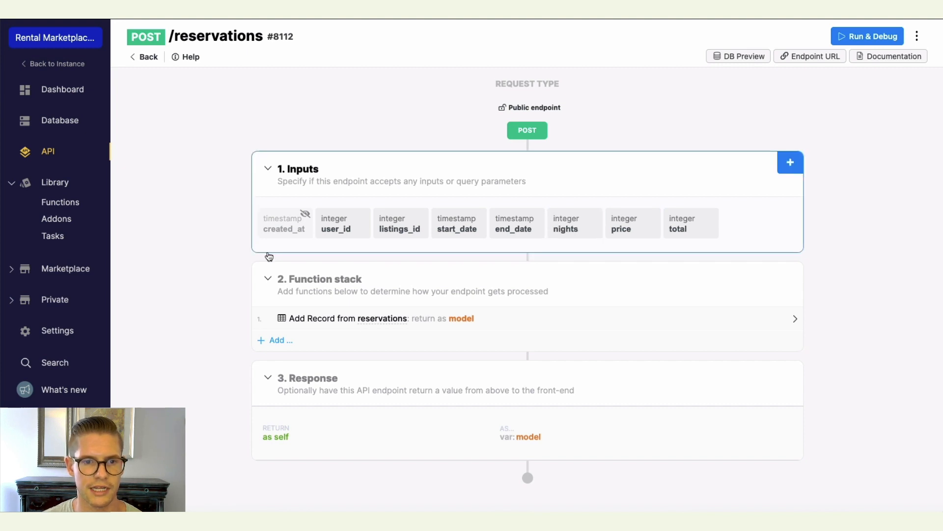
Hide the user_id input from the API.
left_click(337, 226)
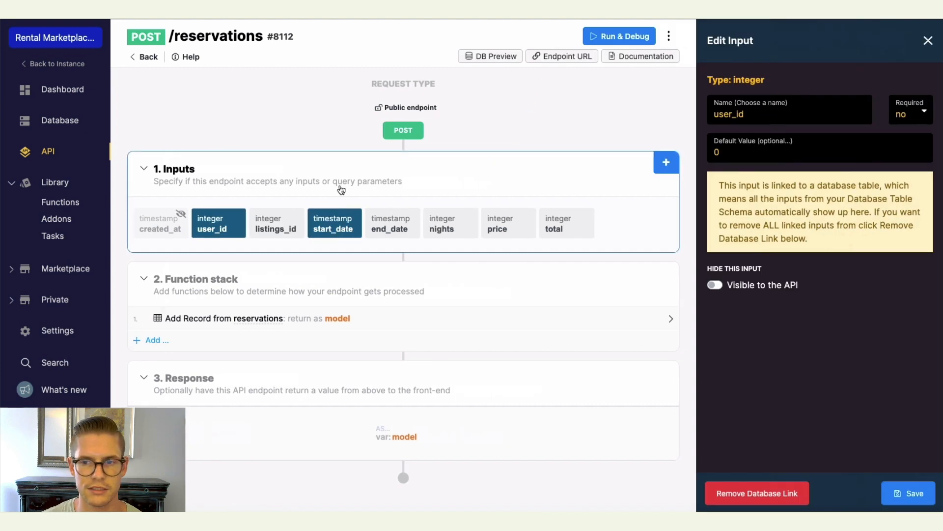
left_click(632, 272)
left_click(911, 497)
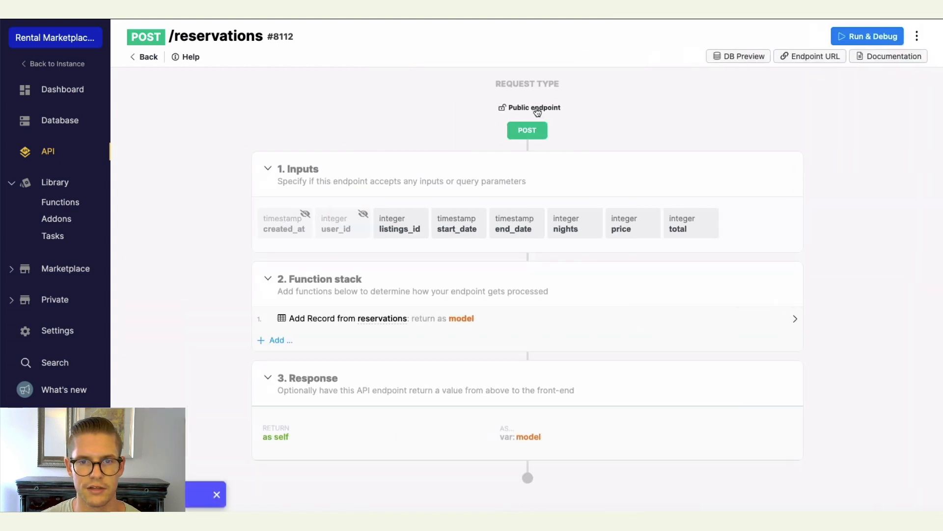
Change the endpoint's authentication setting to user authentication.
left_click(537, 109)
scroll(817, 280, "down", 1)
left_click(802, 277)
left_click(801, 288)
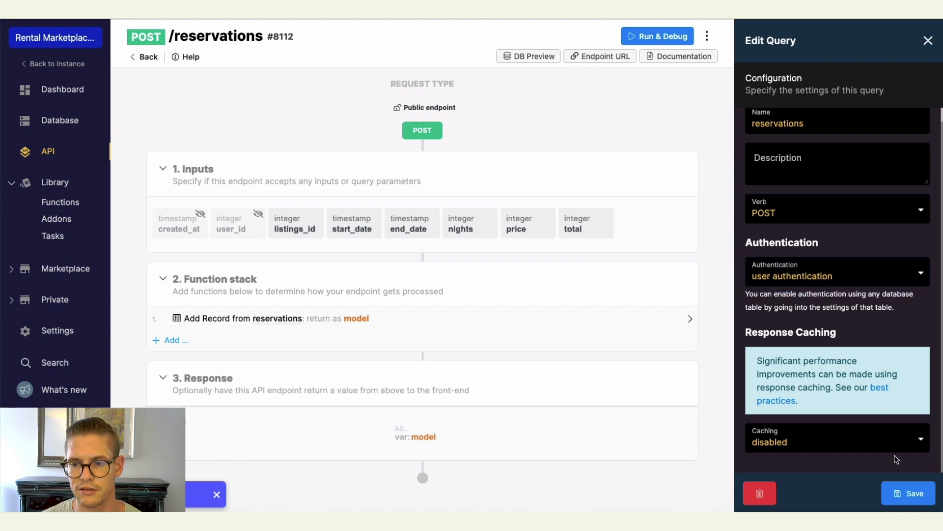
left_click(905, 494)
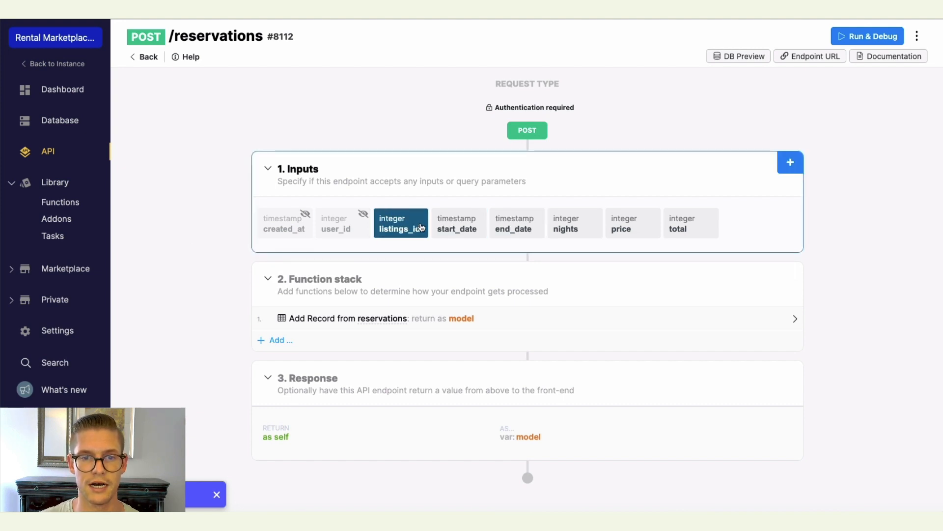
Hide the nights, price and total inputs from the API.
left_click(564, 227)
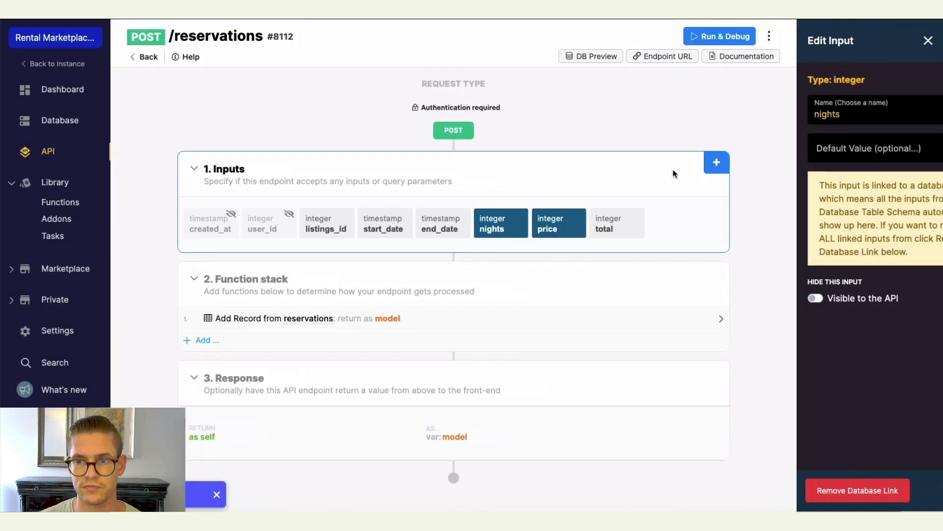
left_click(632, 271)
left_click(910, 493)
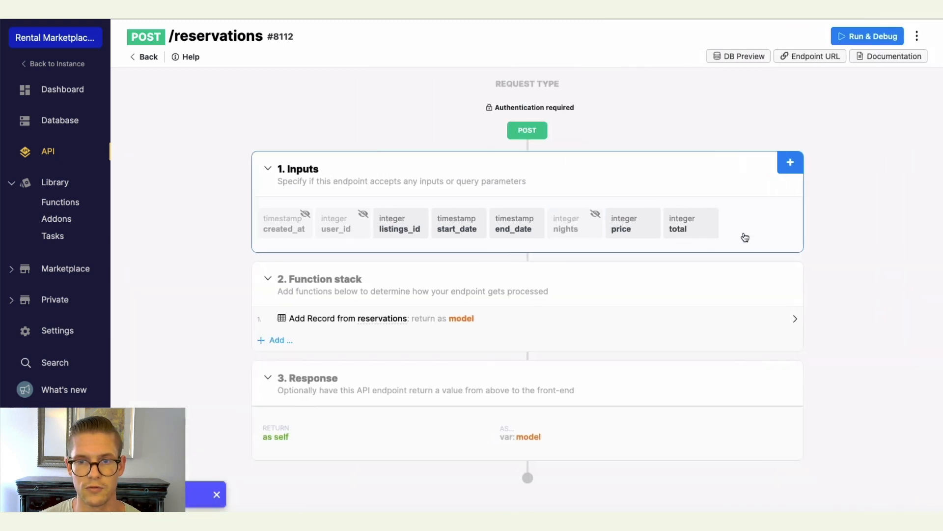
left_click(633, 227)
left_click(678, 272)
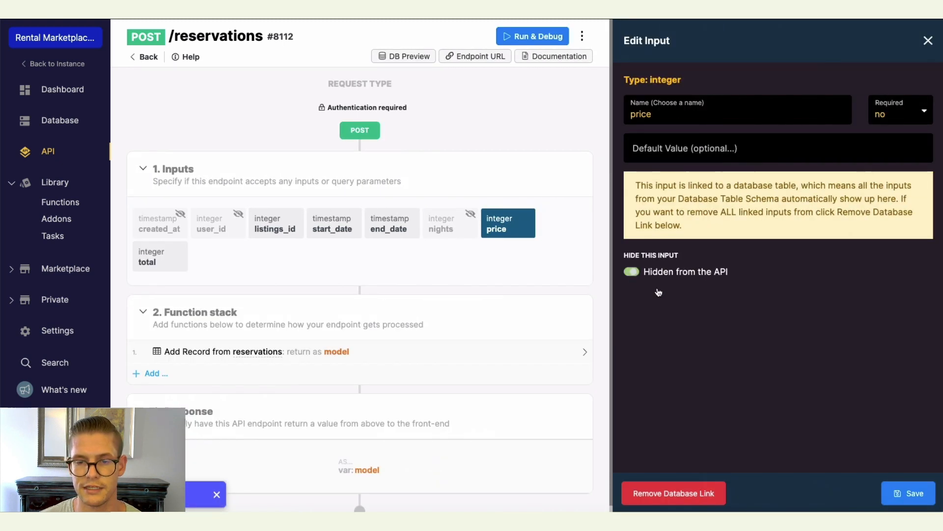
left_click(908, 493)
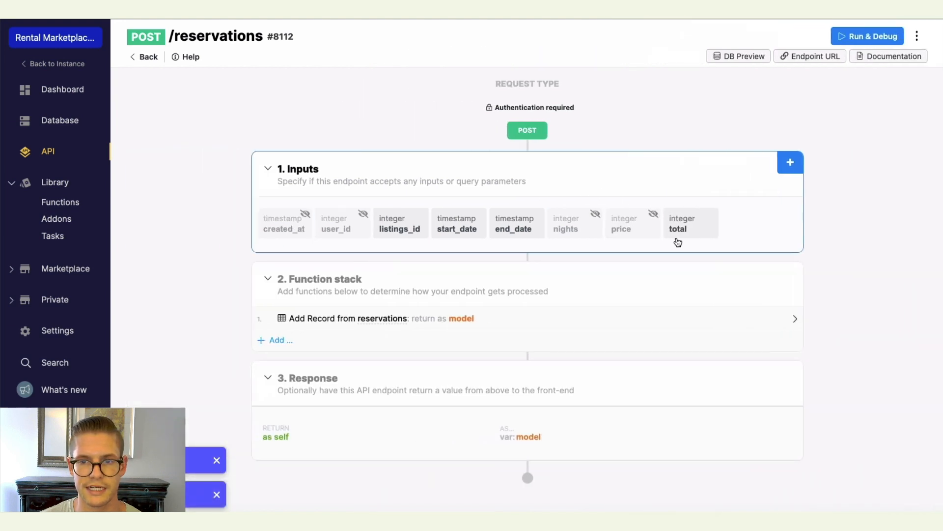
left_click(678, 228)
left_click(638, 272)
left_click(907, 492)
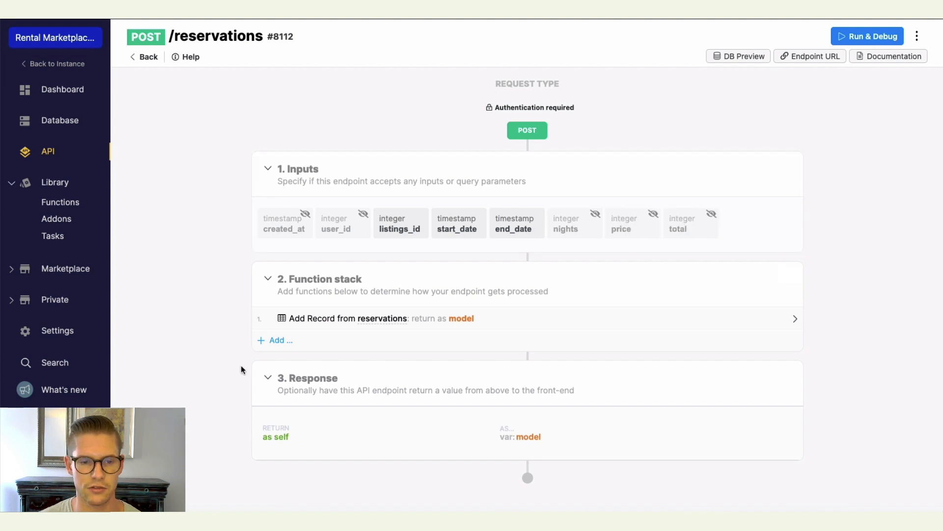
Add a Get Record step on listings, found by the listings_id input, returned as listings.
left_click(275, 342)
left_click(801, 123)
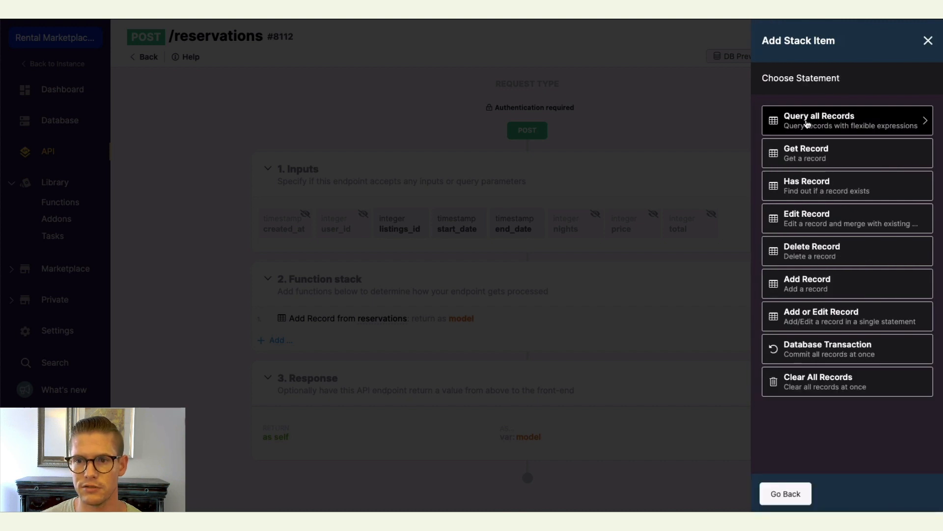
left_click(808, 175)
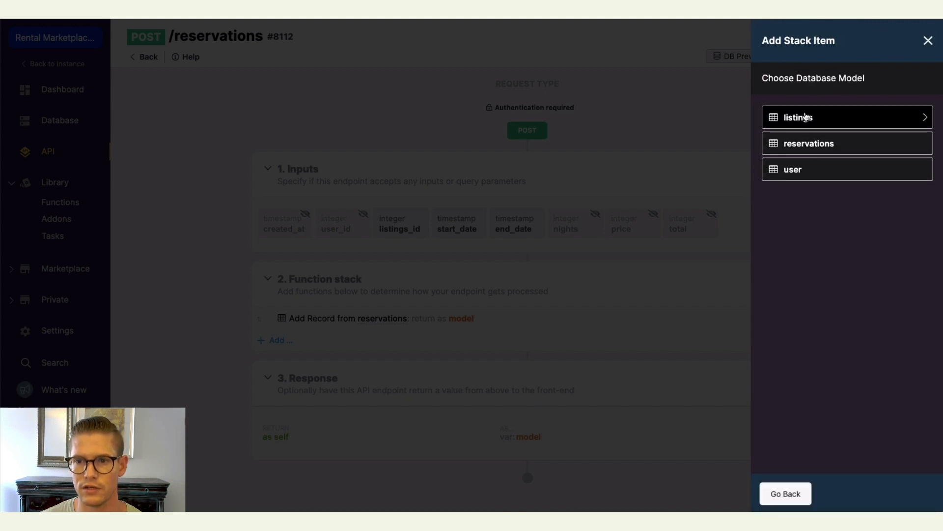
key("Escape")
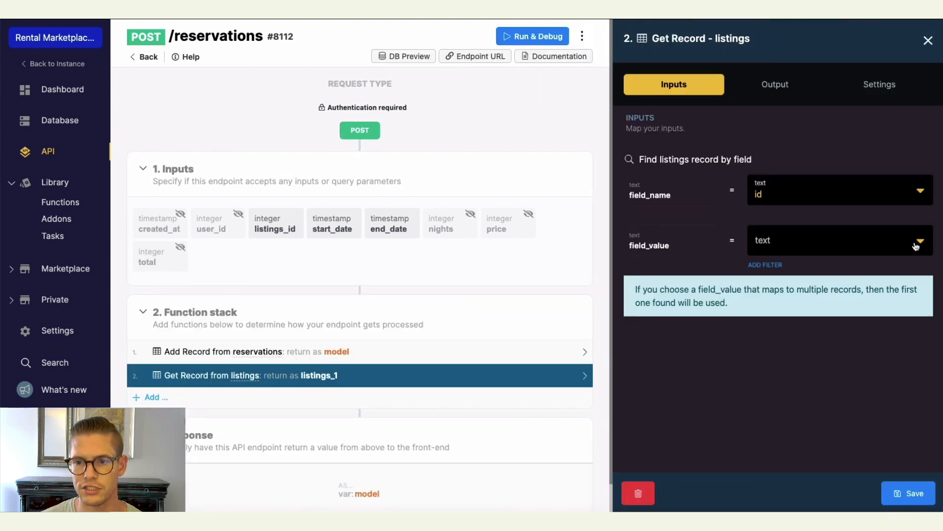
left_click(916, 247)
left_click(793, 319)
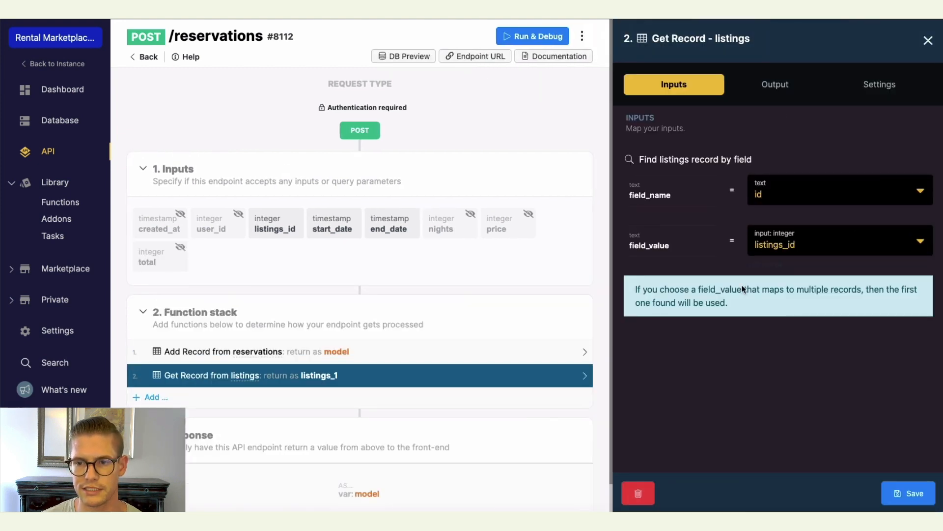
left_click(775, 87)
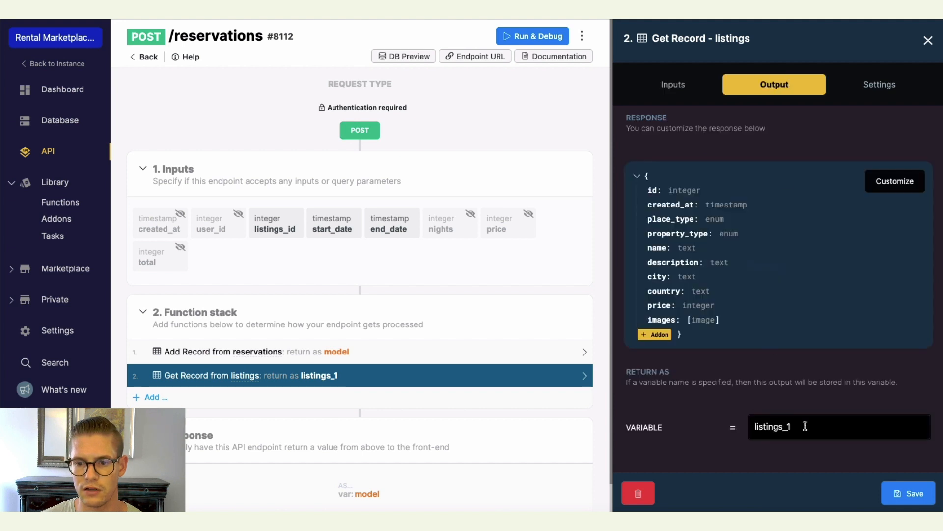
left_click(900, 494)
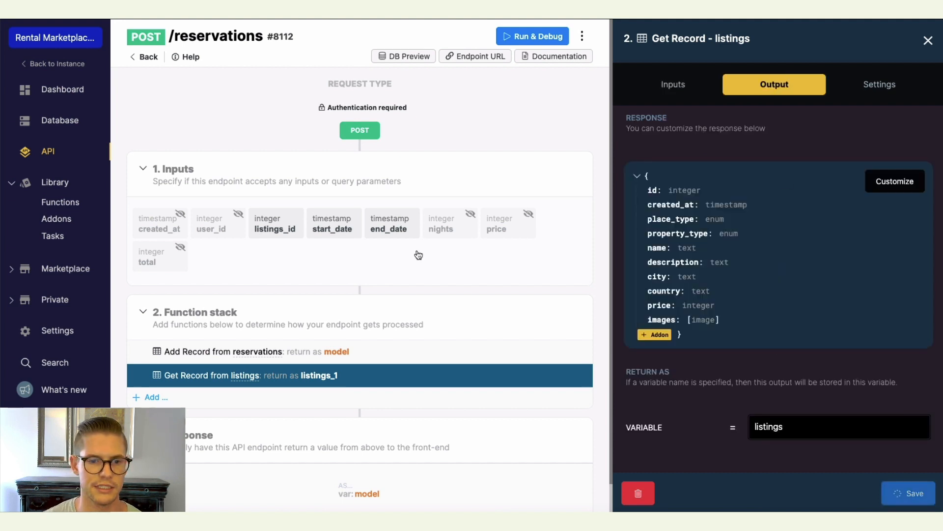
Move the Get Record step above the Add Record step in the function stack.
left_click_drag(263, 343, 265, 318)
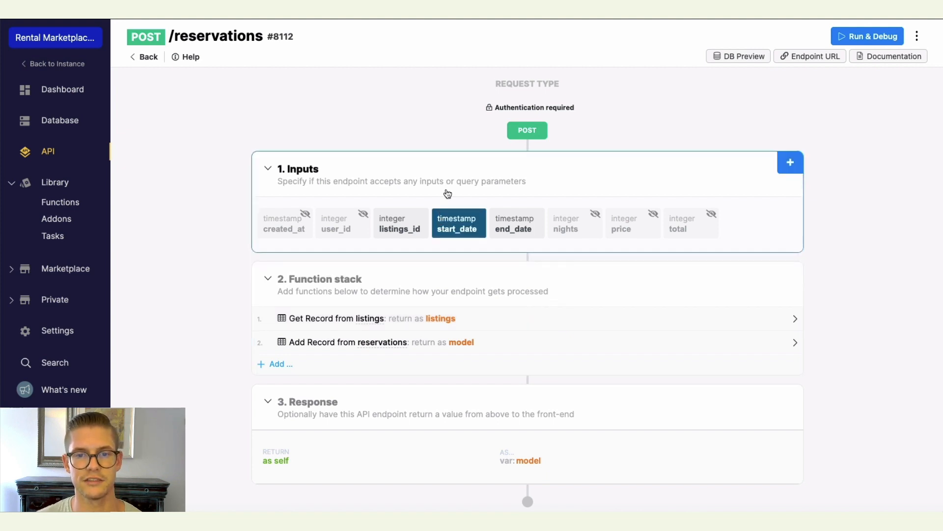
left_click(474, 231)
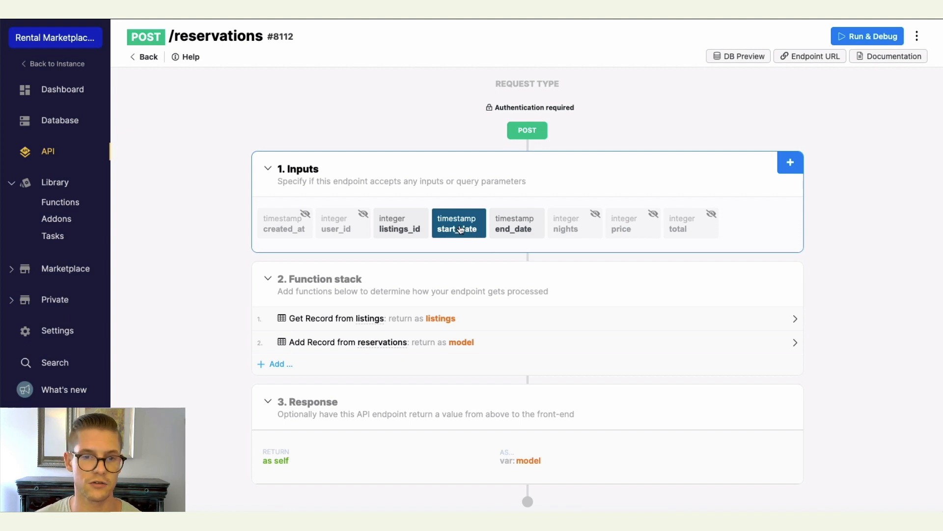
left_click(506, 227)
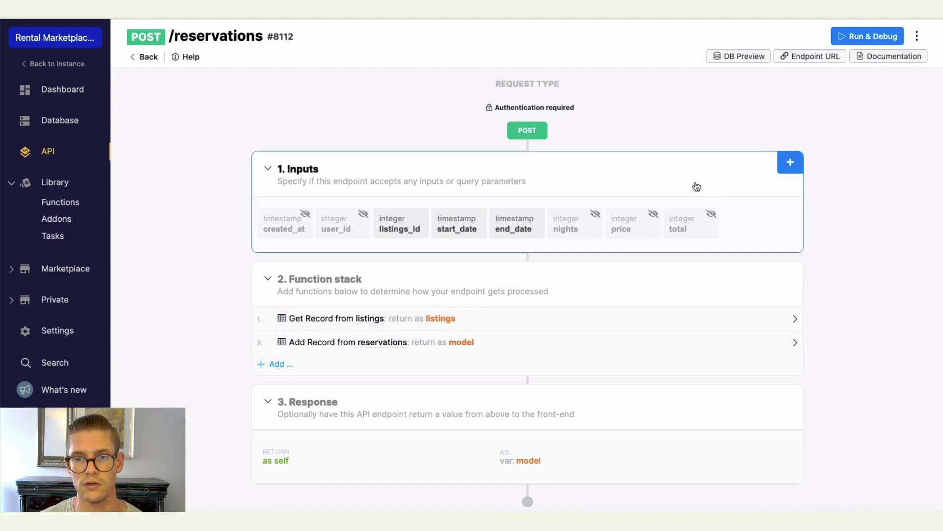
Insert a Create Variable step named duration_of_stay with its value set to the end_date input.
left_click(793, 320)
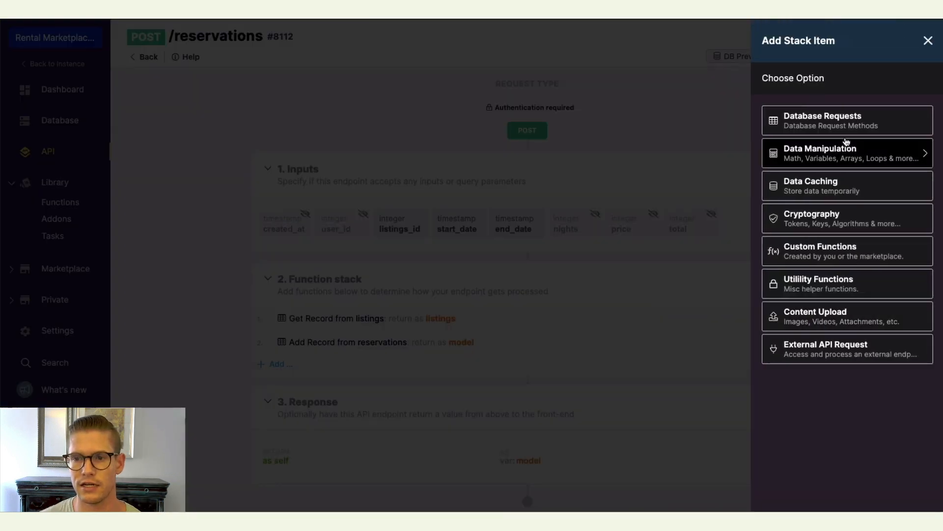
left_click(819, 153)
key("Escape")
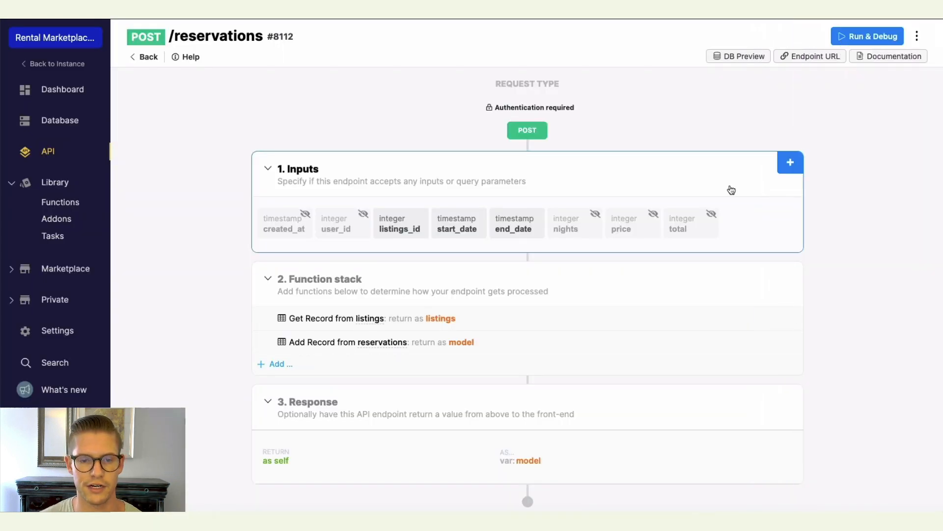
type("duration_of_stay")
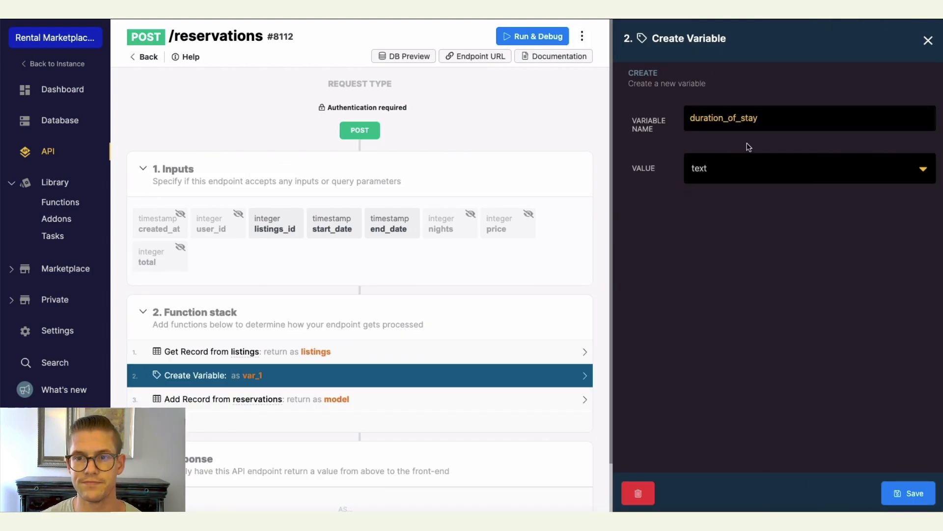
left_click(914, 168)
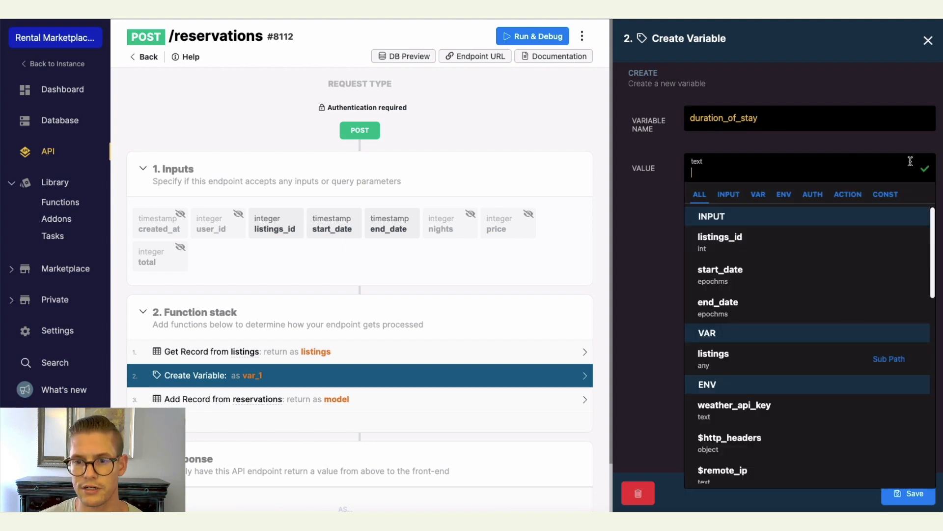
left_click(748, 309)
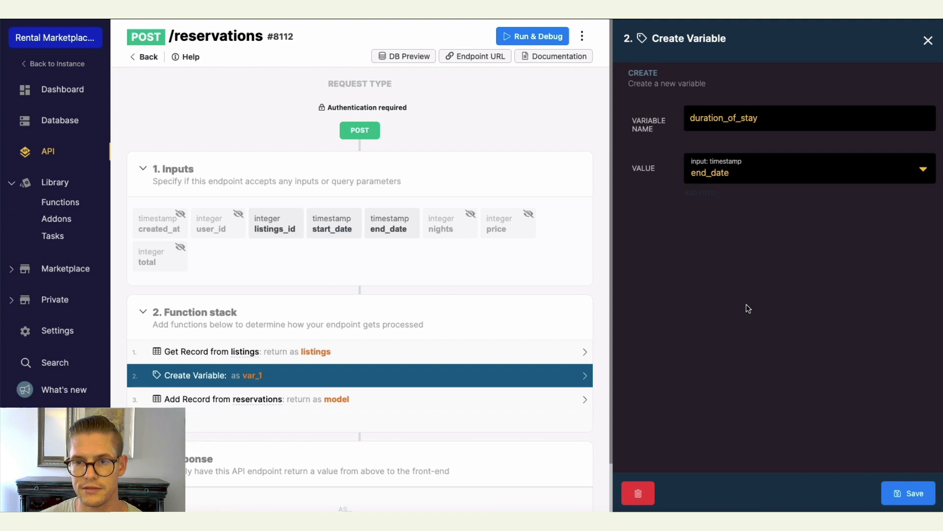
Add a subtract filter to duration_of_stay's value, subtracting the start_date input.
left_click(699, 193)
left_click(835, 137)
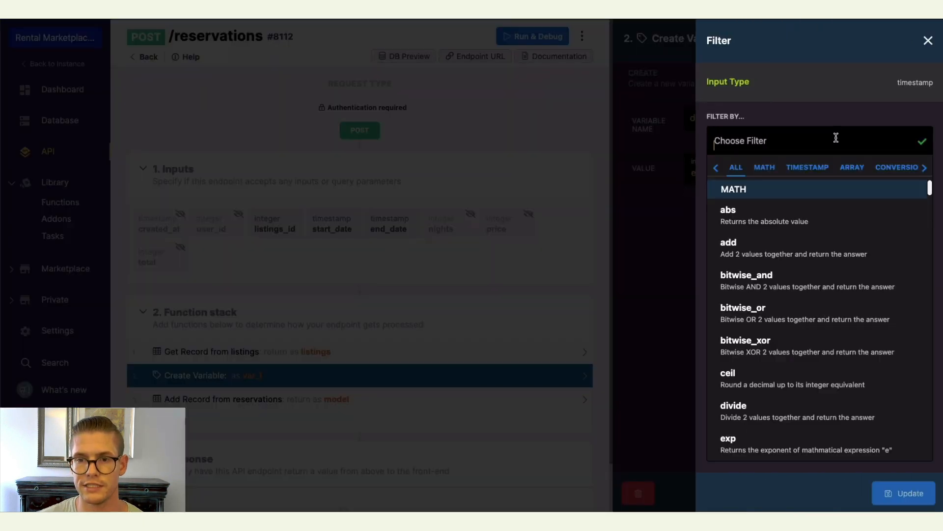
type("sub")
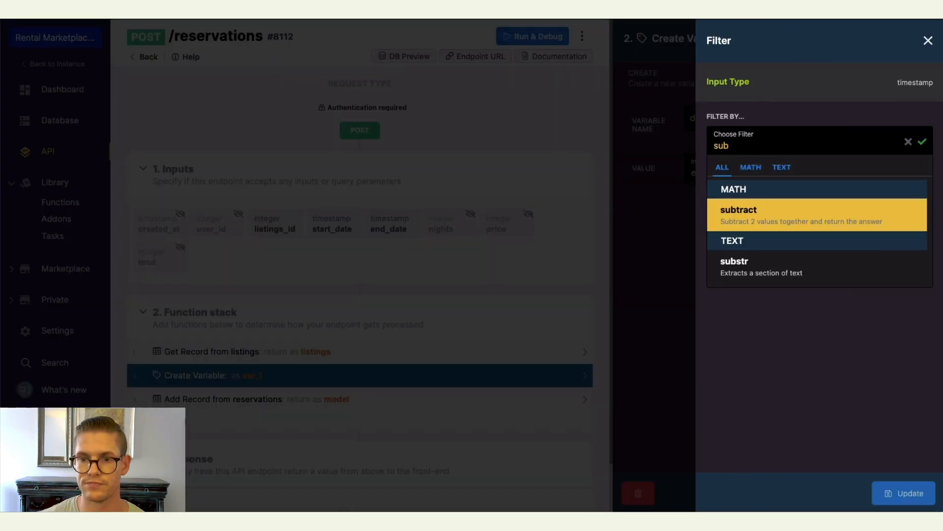
left_click(819, 211)
left_click(766, 259)
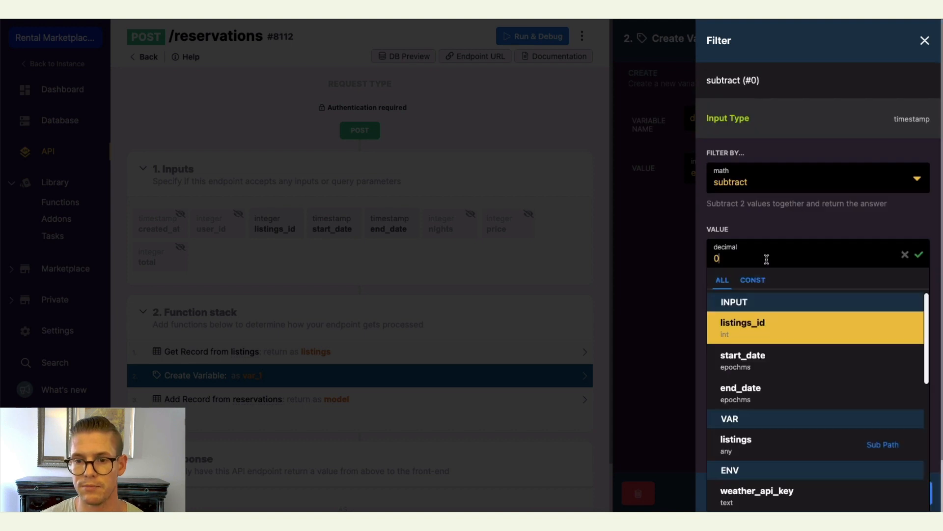
left_click(757, 362)
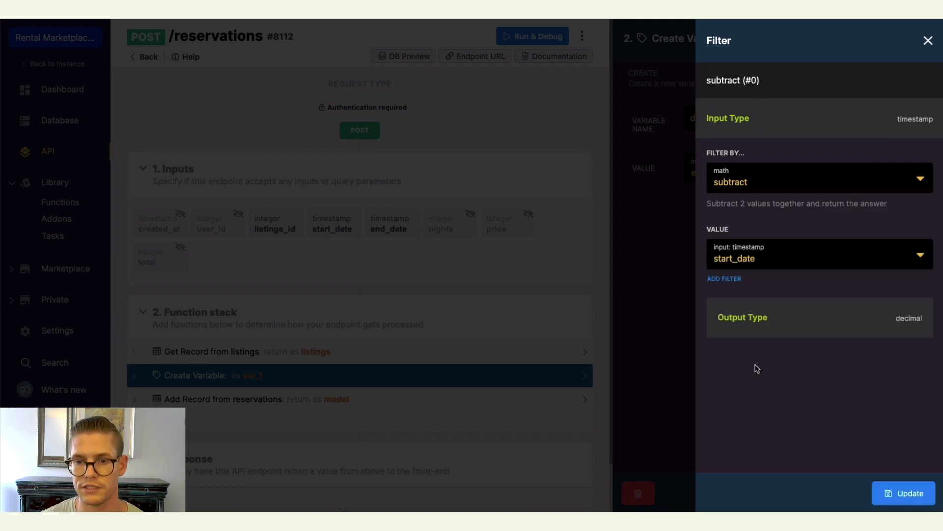
left_click(909, 493)
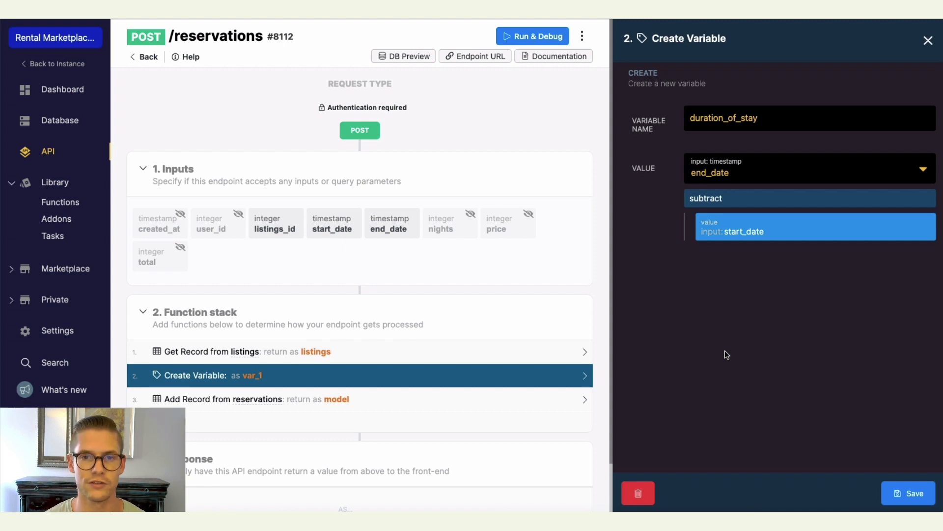
Add a divide filter by 86400000 to duration_of_stay and save the variable.
mouse_move(742, 255)
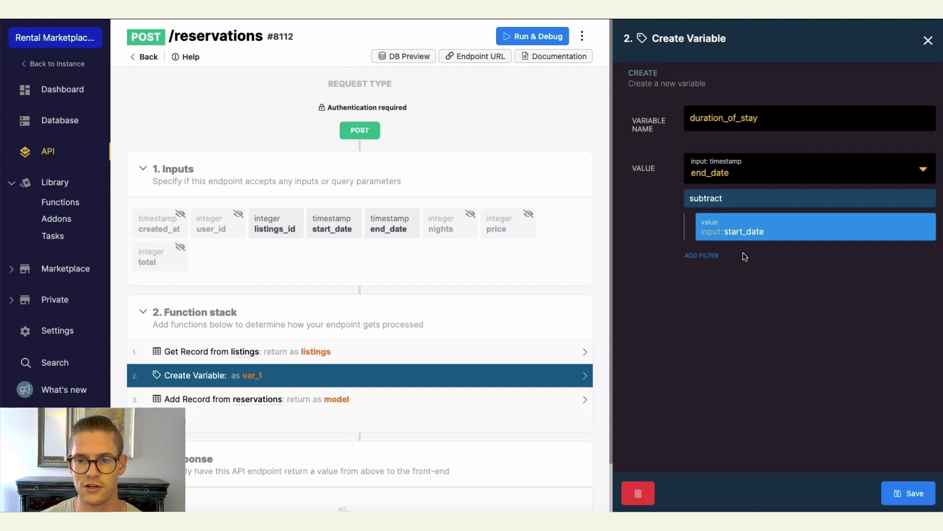
left_click(701, 256)
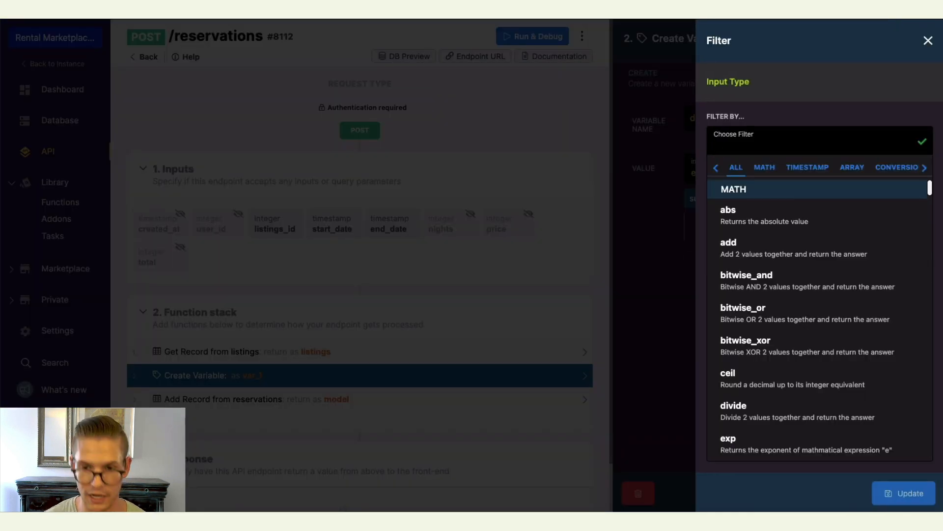
type("divid")
left_click(797, 224)
left_click(760, 252)
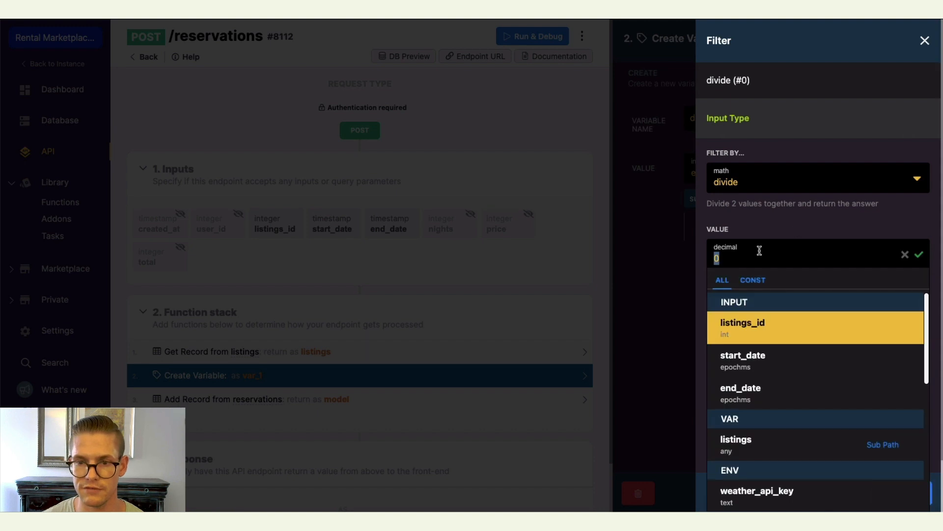
type("86400000")
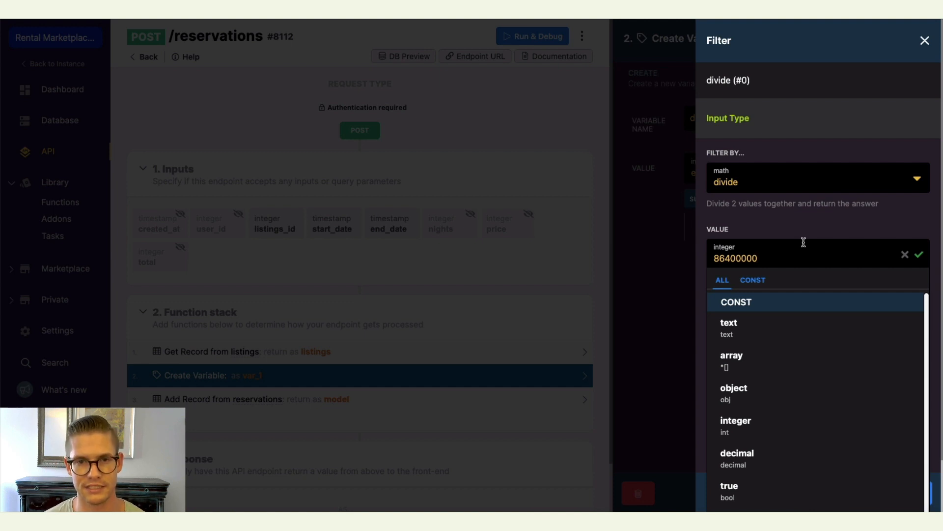
left_click(919, 254)
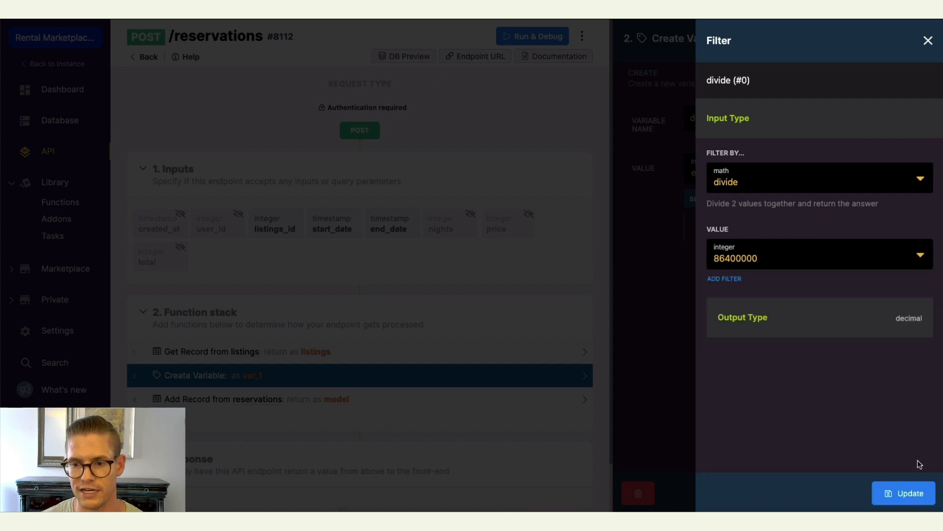
left_click(889, 491)
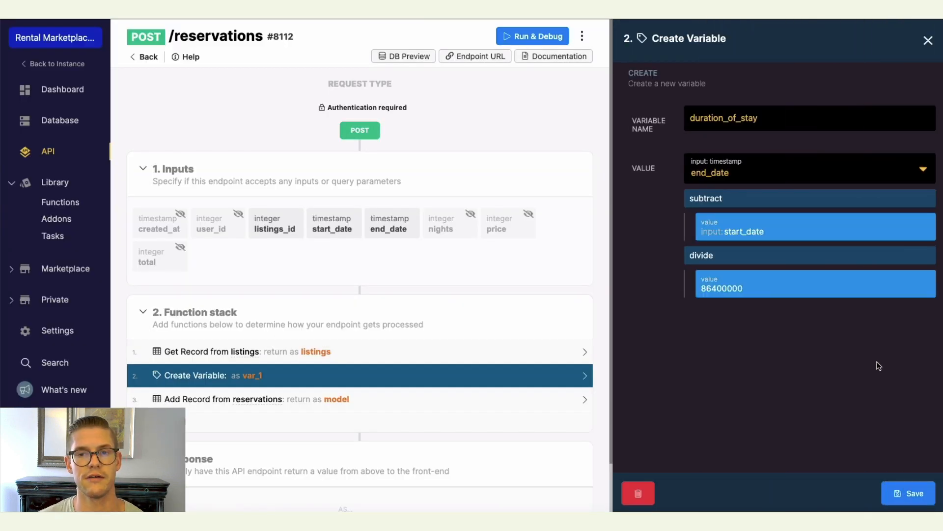
left_click(901, 501)
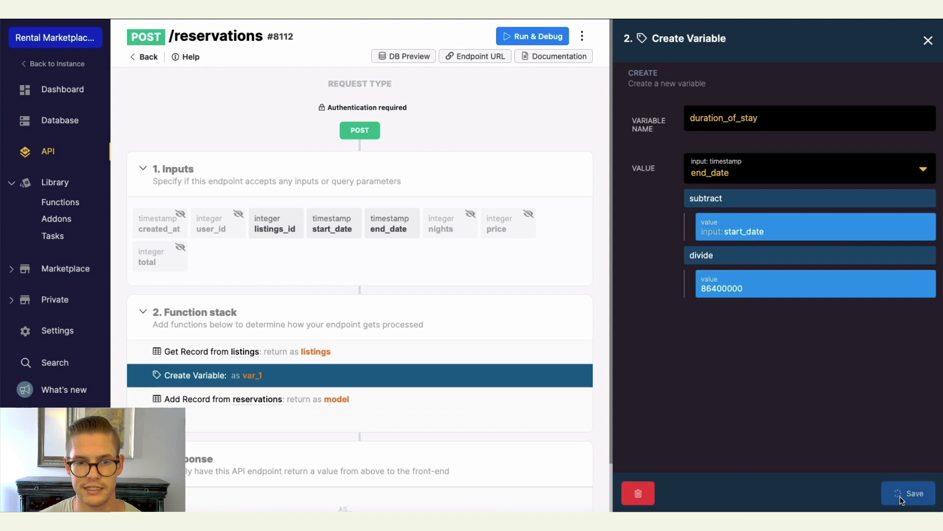
Insert another Create Variable step after duration_of_stay and name it total_price.
scroll(589, 330, "down", 1)
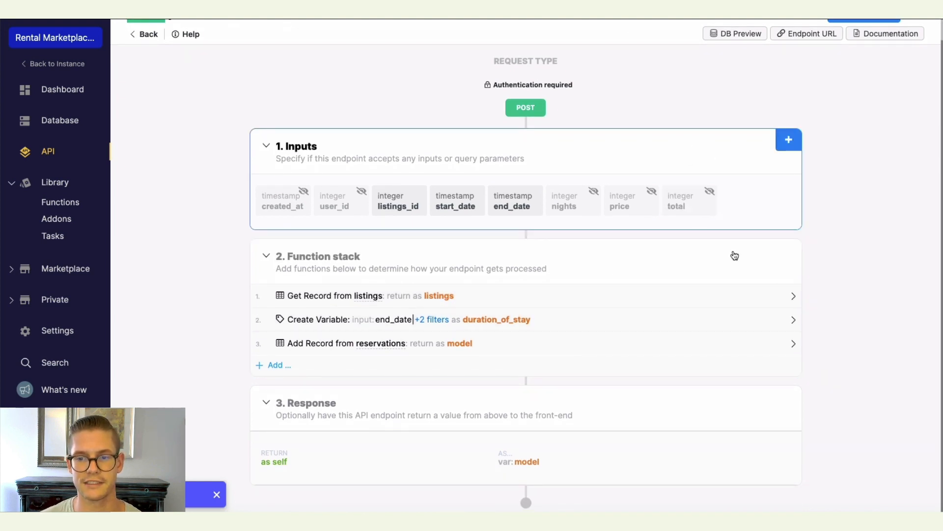
left_click(792, 320)
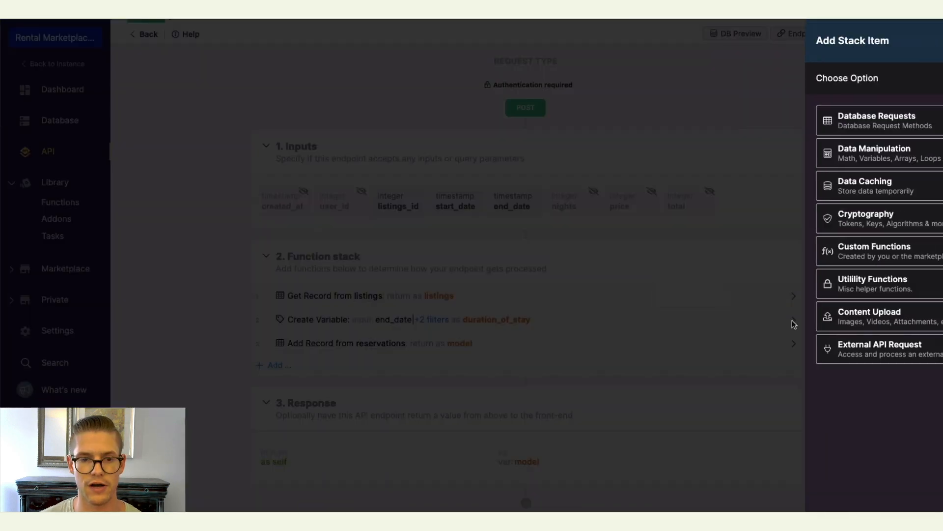
left_click(827, 144)
left_click(816, 126)
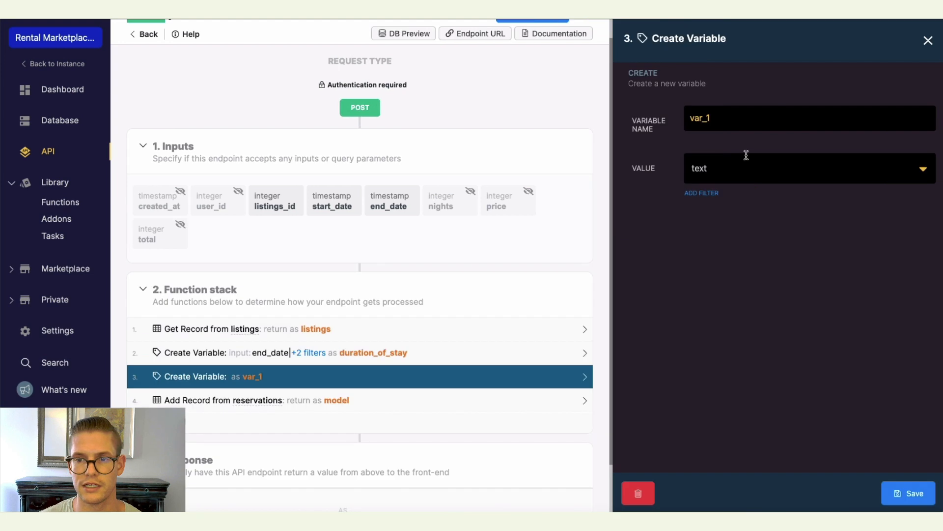
double_click(743, 122)
type("tot")
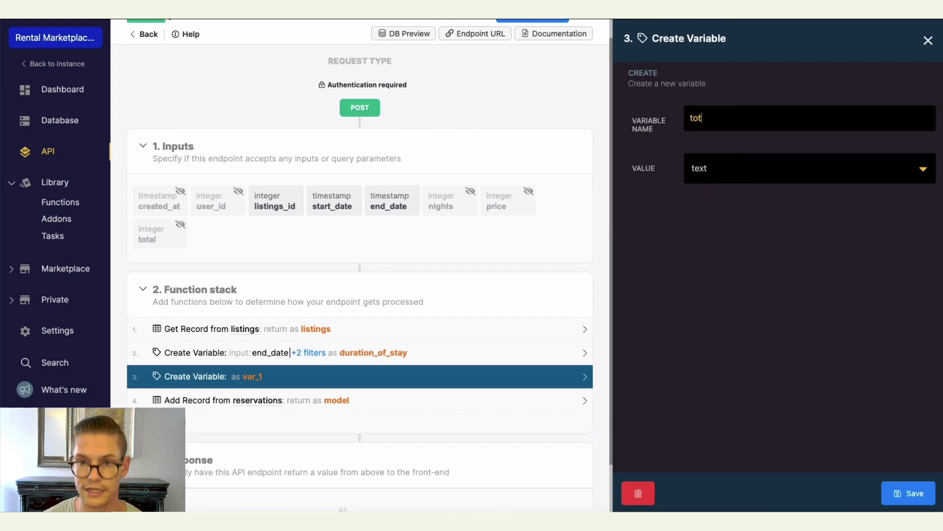
type("al_price")
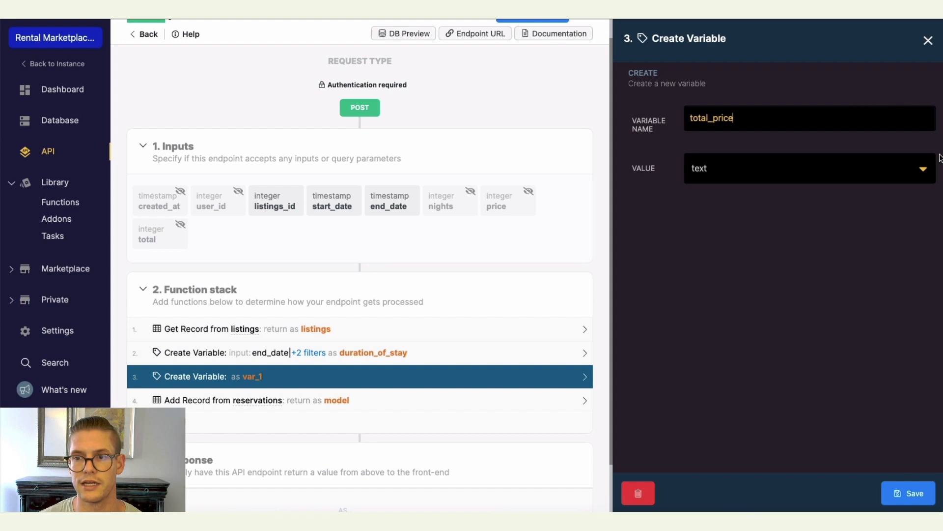
Set total_price's value to listings.price.
left_click(925, 169)
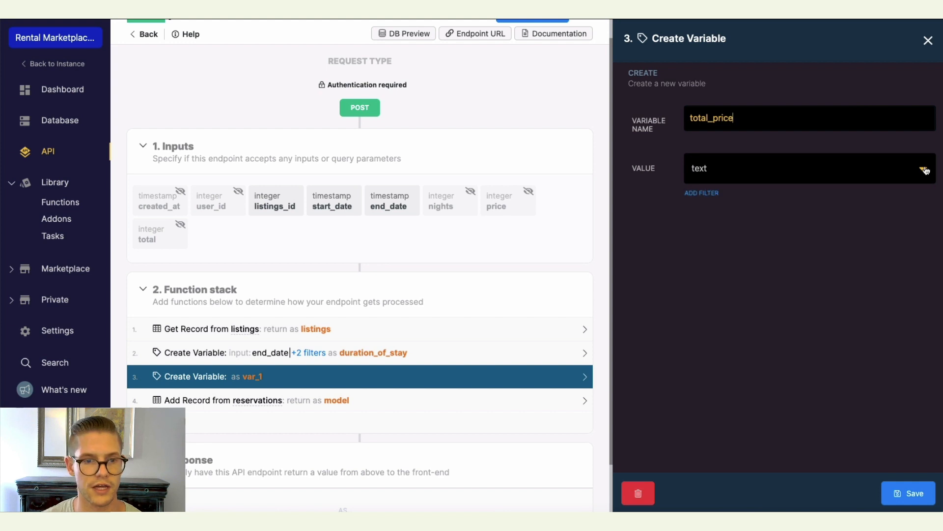
left_click(925, 169)
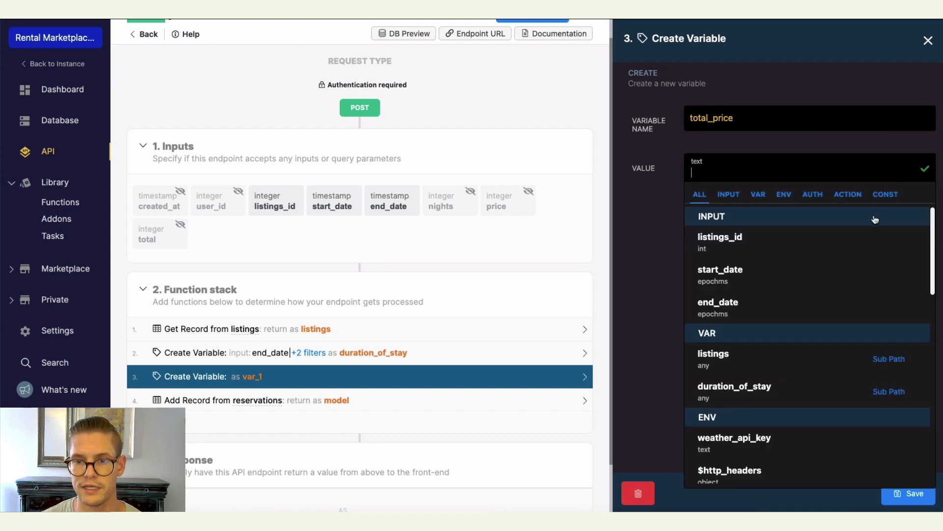
left_click(734, 364)
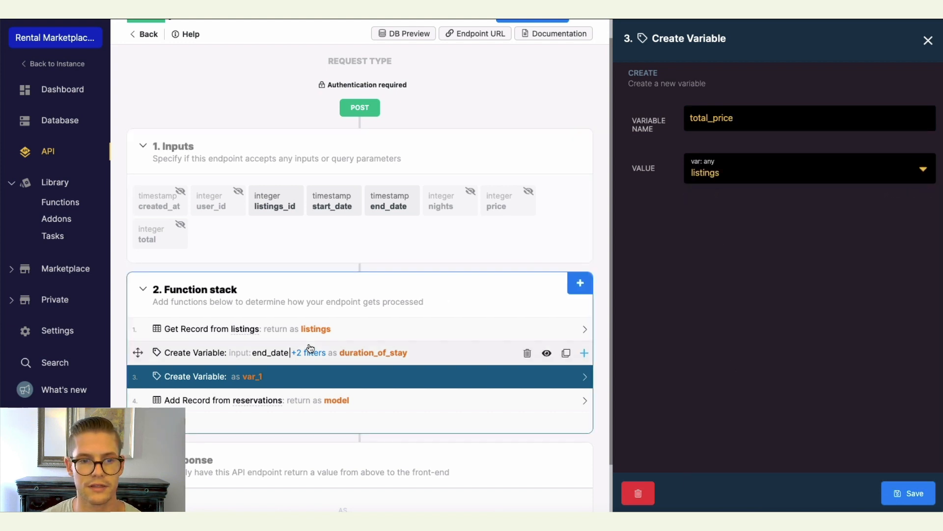
left_click(743, 170)
type(".")
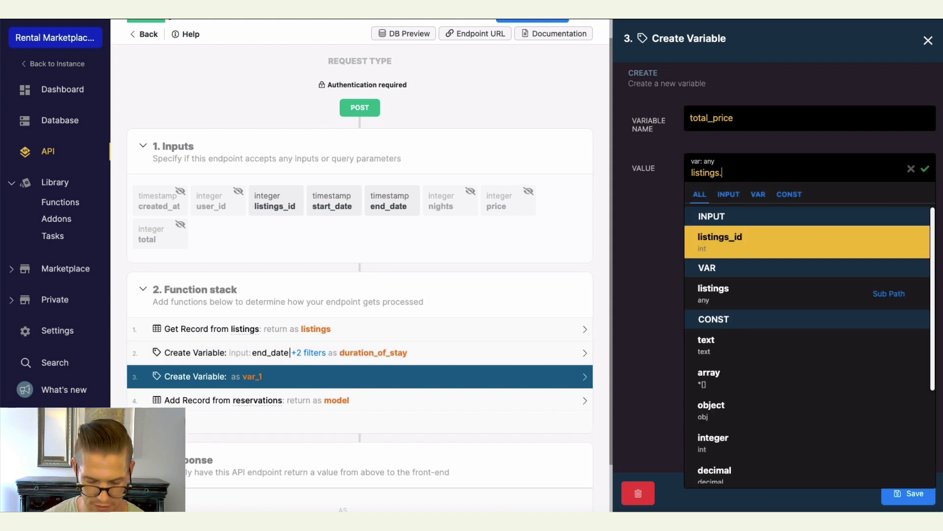
type("price")
left_click(924, 170)
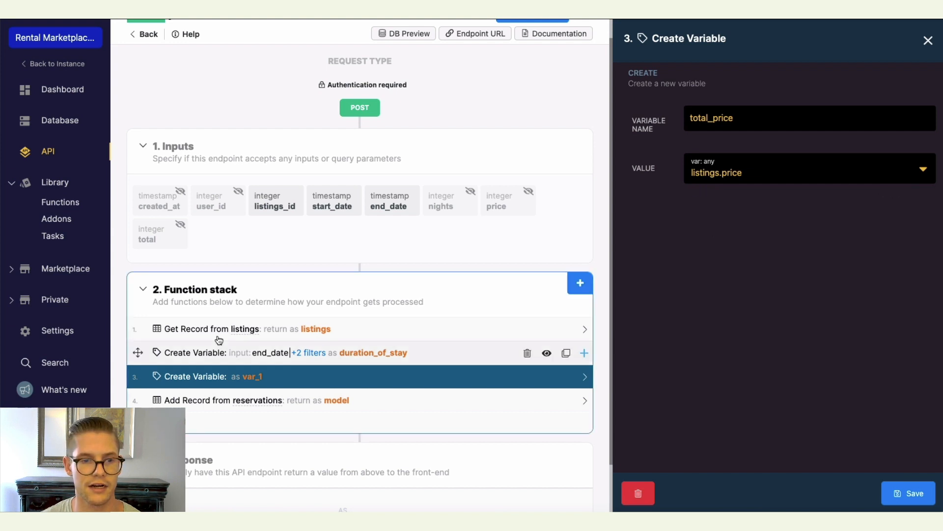
Add a multiply filter by duration_of_stay to total_price and save the variable.
mouse_move(734, 214)
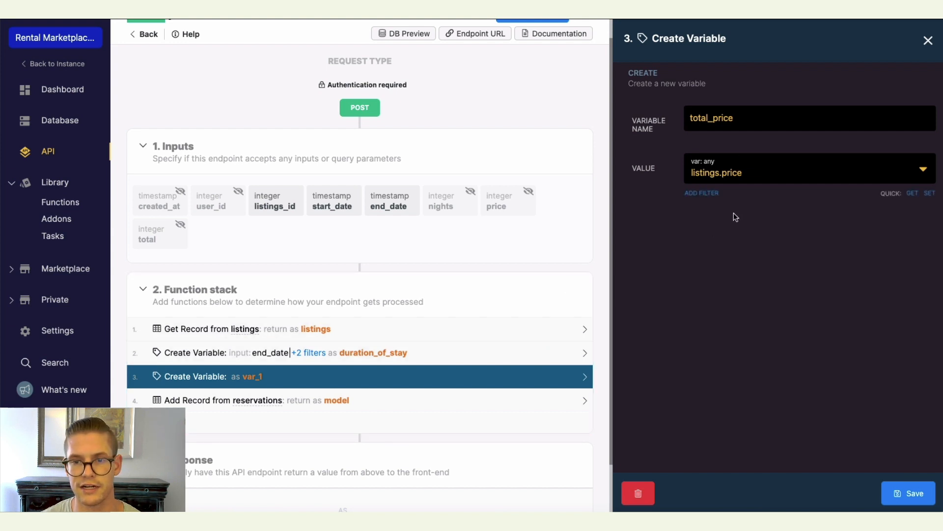
left_click(705, 194)
left_click(794, 139)
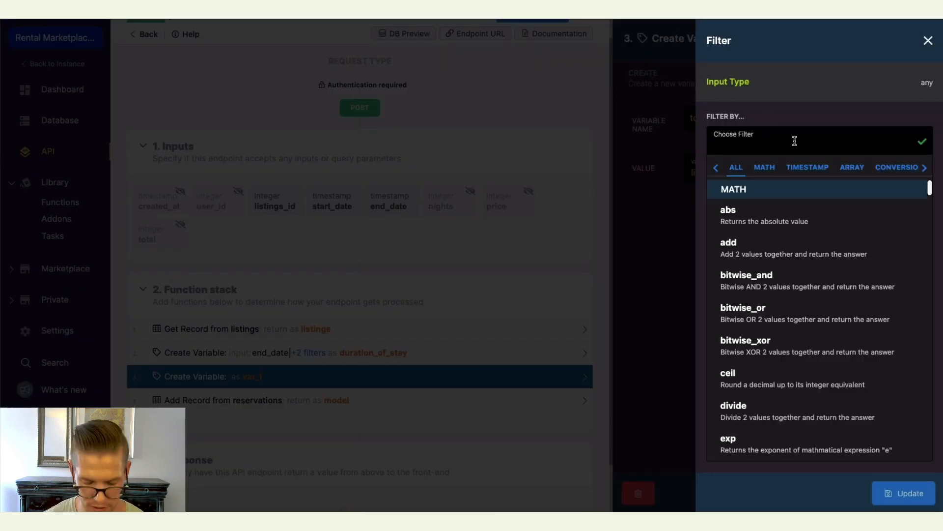
type("multi")
left_click(788, 206)
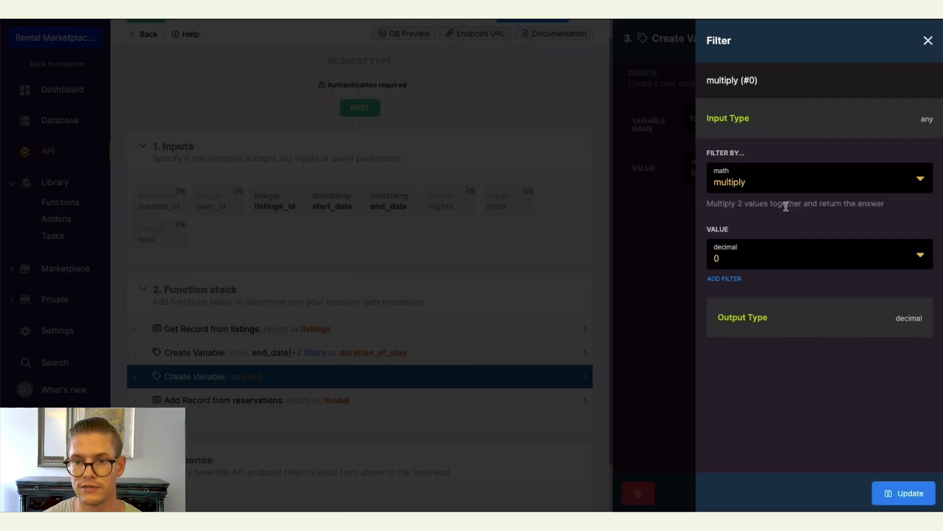
left_click(921, 256)
scroll(839, 210, "down", 1)
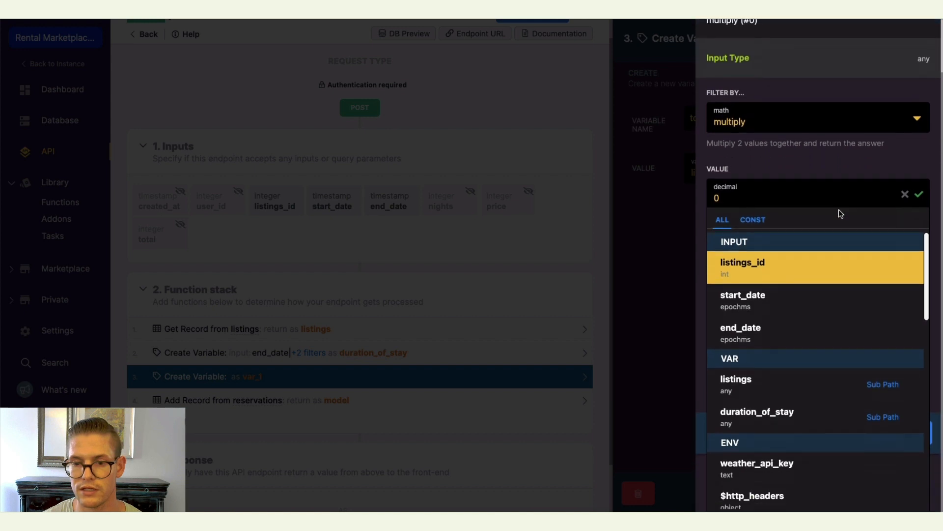
left_click(782, 418)
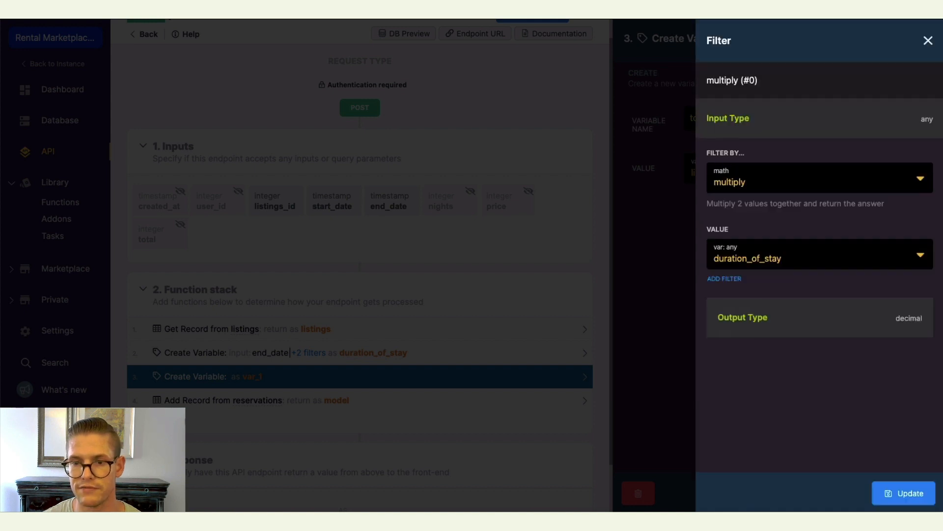
left_click(901, 492)
left_click(908, 493)
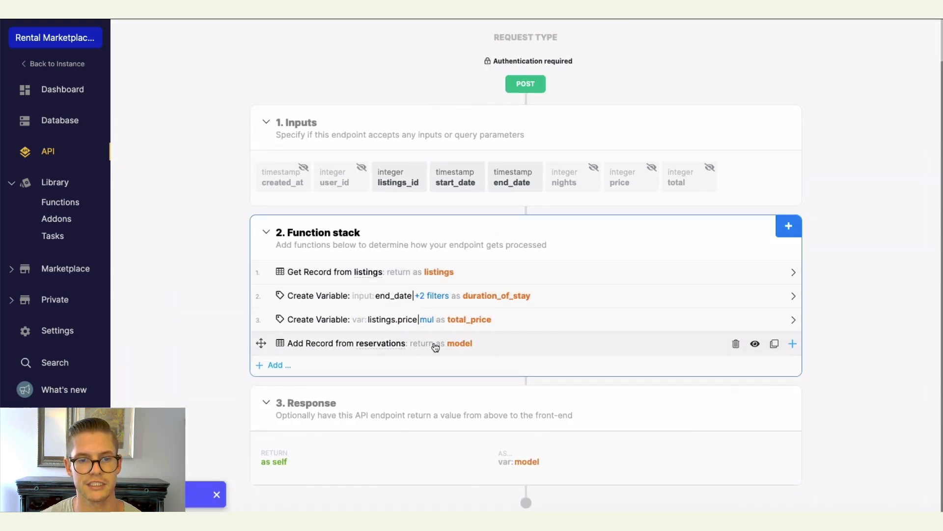
In the Add Record step, map the user_id field to the authenticated user's id.
left_click(498, 348)
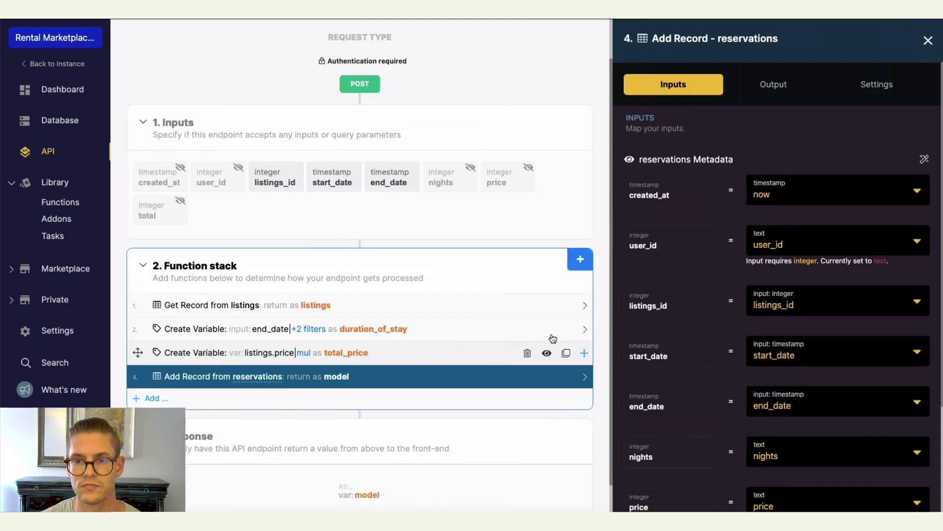
scroll(659, 296, "down", 2)
scroll(659, 297, "up", 2)
scroll(659, 297, "down", 2)
scroll(659, 297, "up", 2)
scroll(680, 258, "down", 1)
scroll(688, 272, "up", 1)
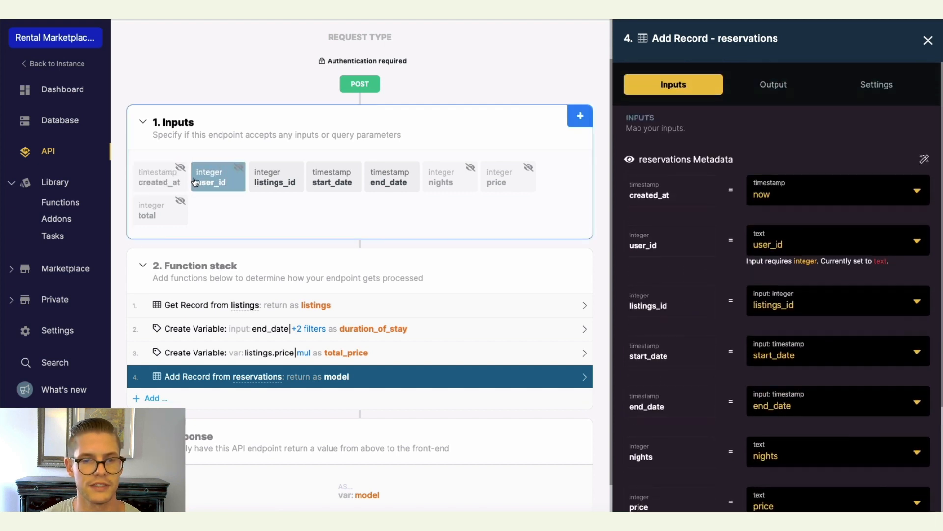
scroll(759, 256, "down", 1)
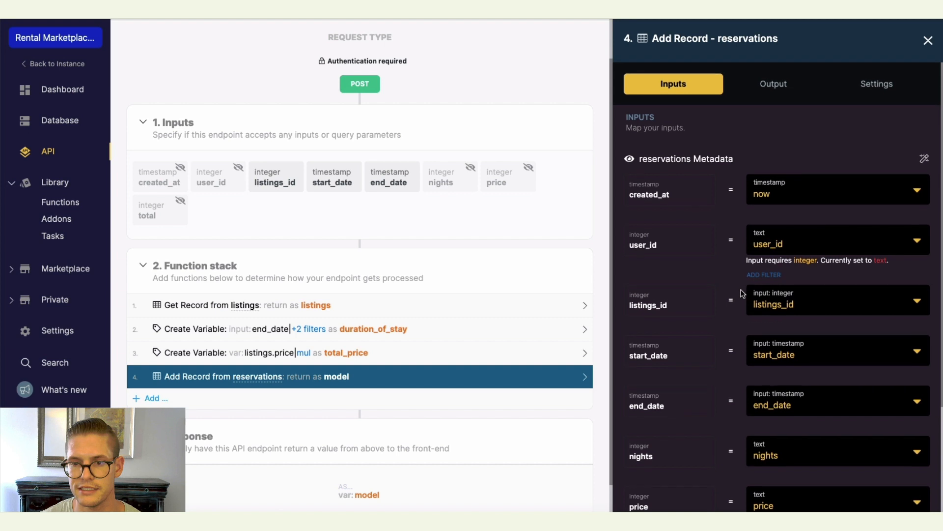
scroll(683, 287, "down", 1)
scroll(688, 255, "up", 1)
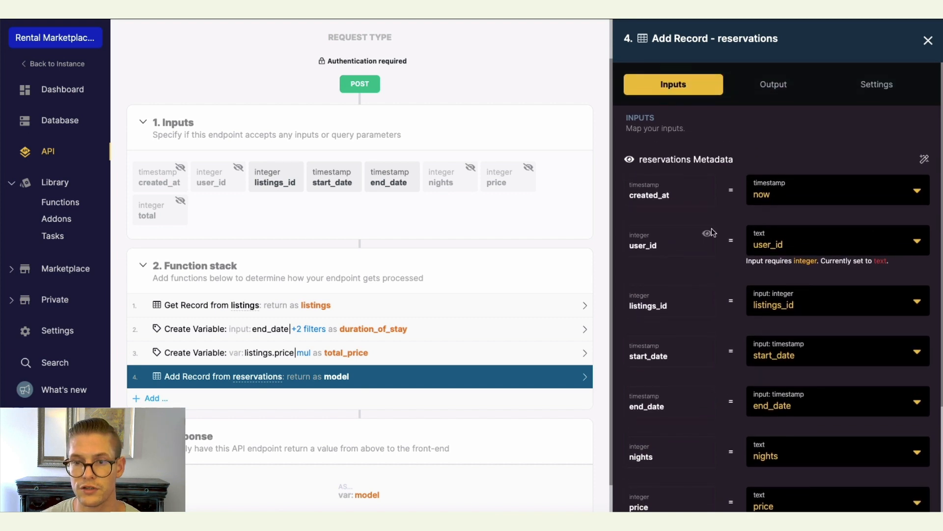
left_click(915, 243)
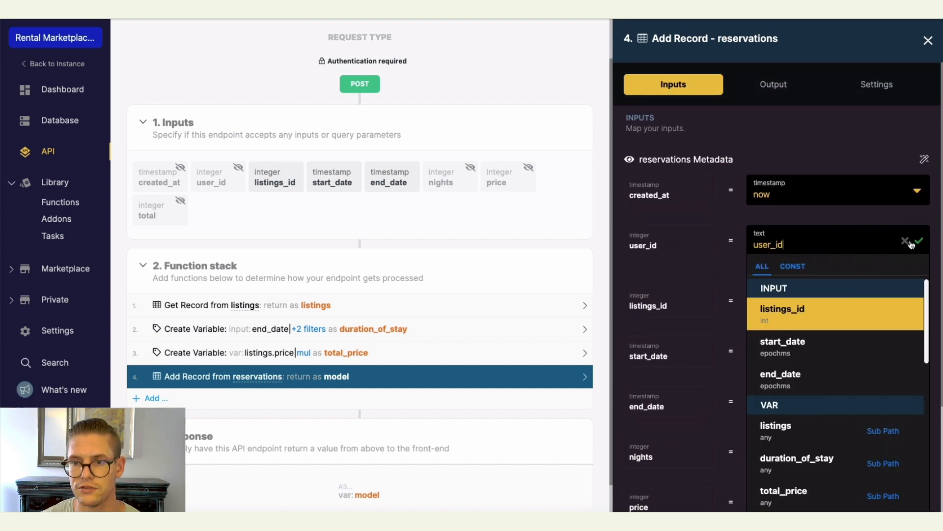
type("a")
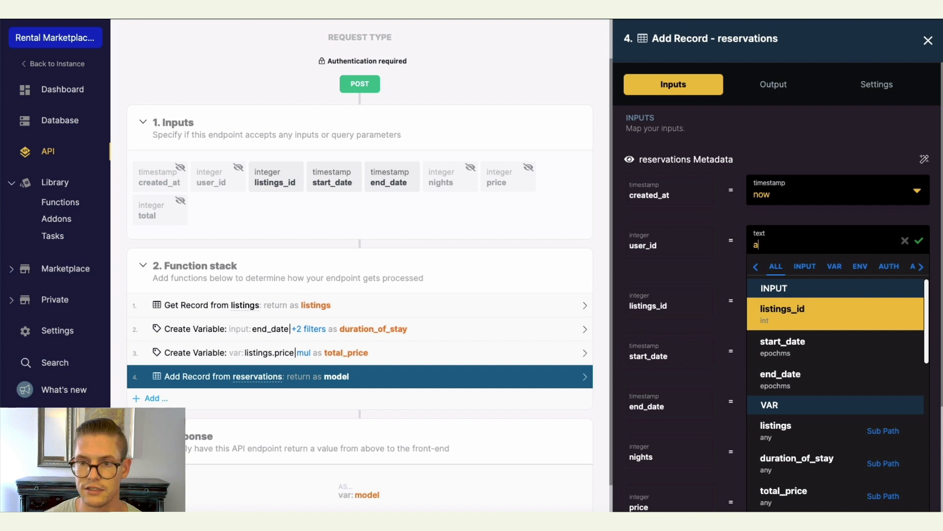
type("uth")
left_click(782, 312)
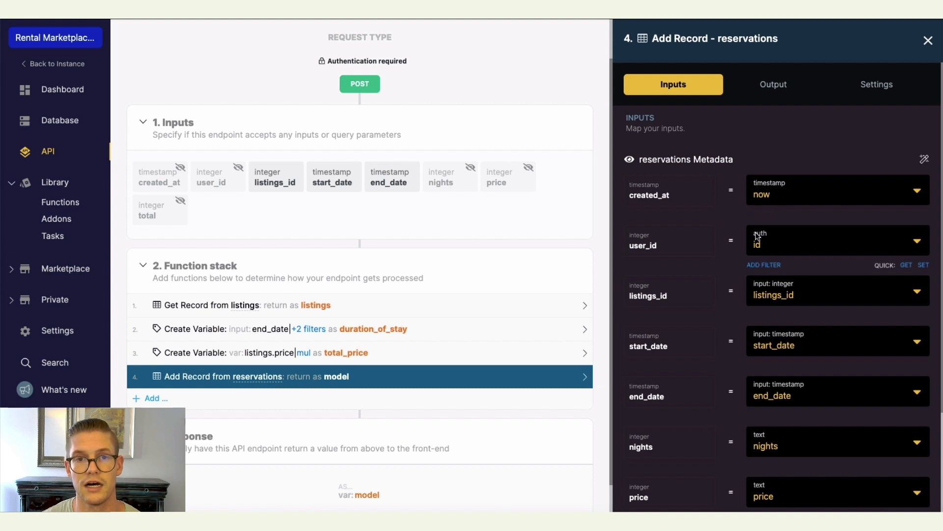
In the Add Record step, map the nights field to the duration_of_stay variable.
scroll(730, 265, "down", 1)
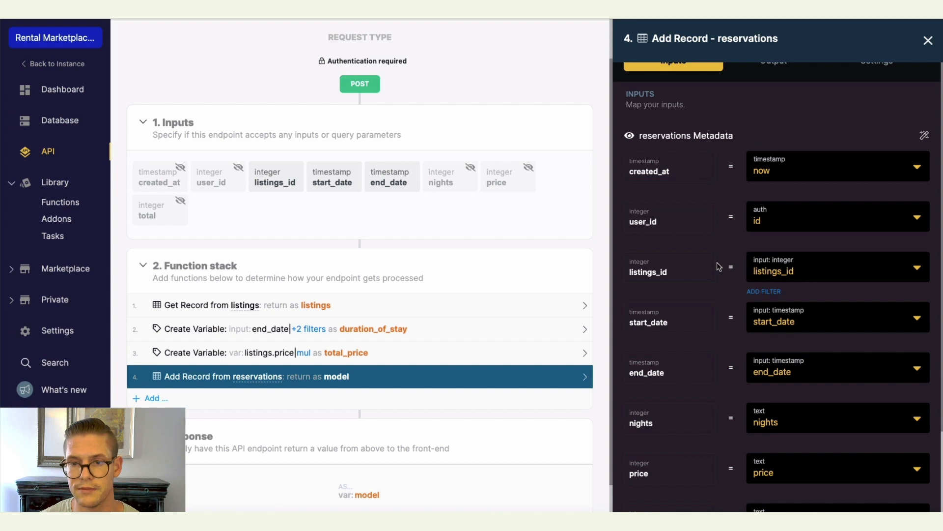
scroll(727, 267, "down", 1)
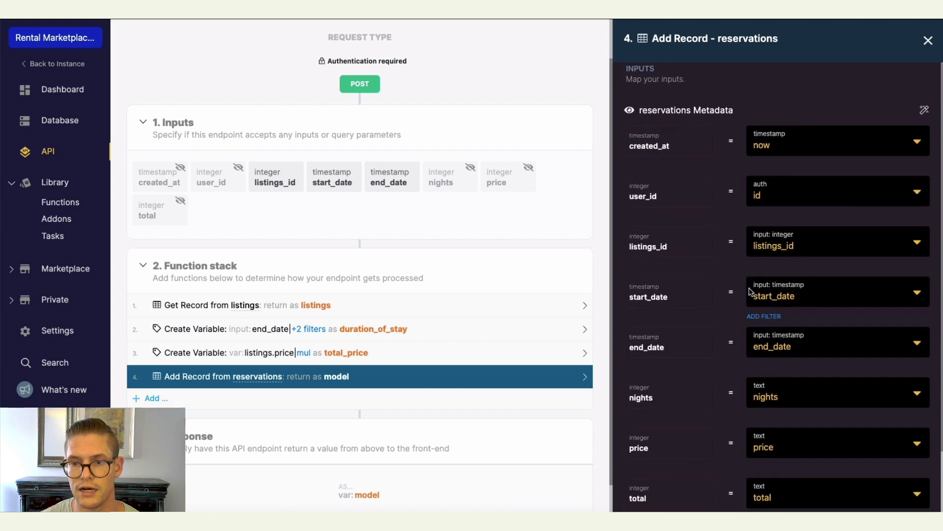
scroll(751, 292, "down", 3)
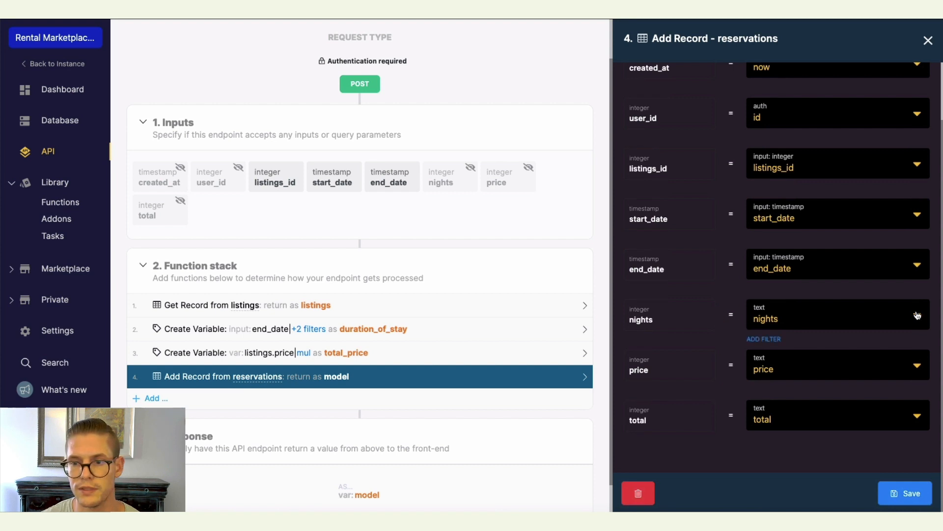
left_click(897, 311)
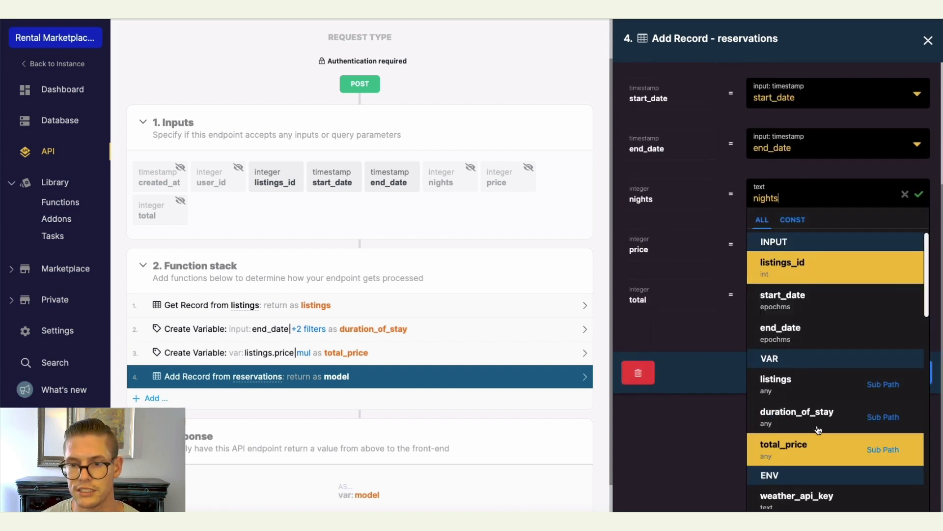
left_click(817, 411)
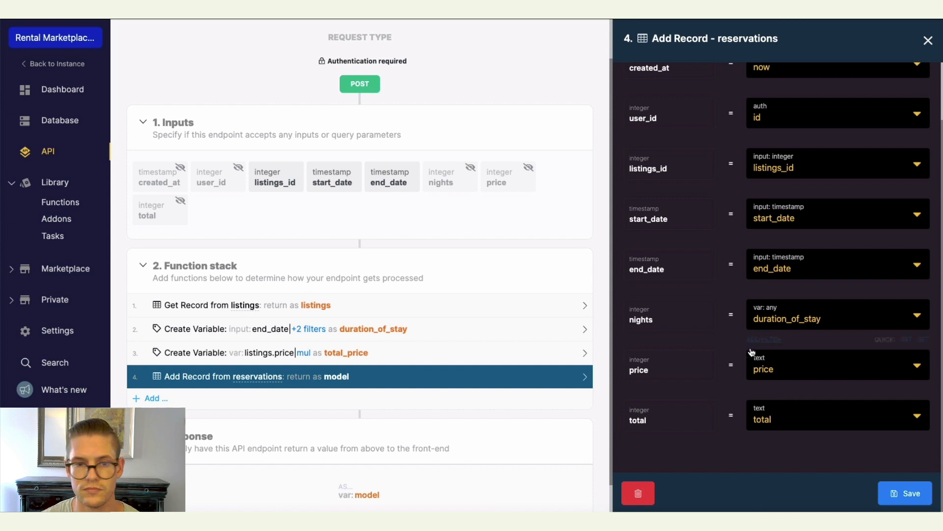
Map the price field to listings.price.
left_click(799, 365)
scroll(818, 376, "down", 3)
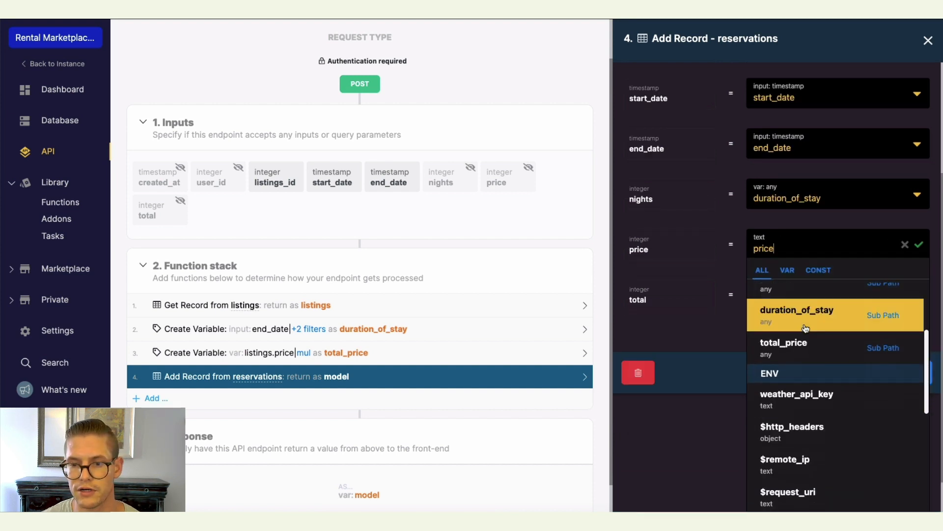
left_click(790, 310)
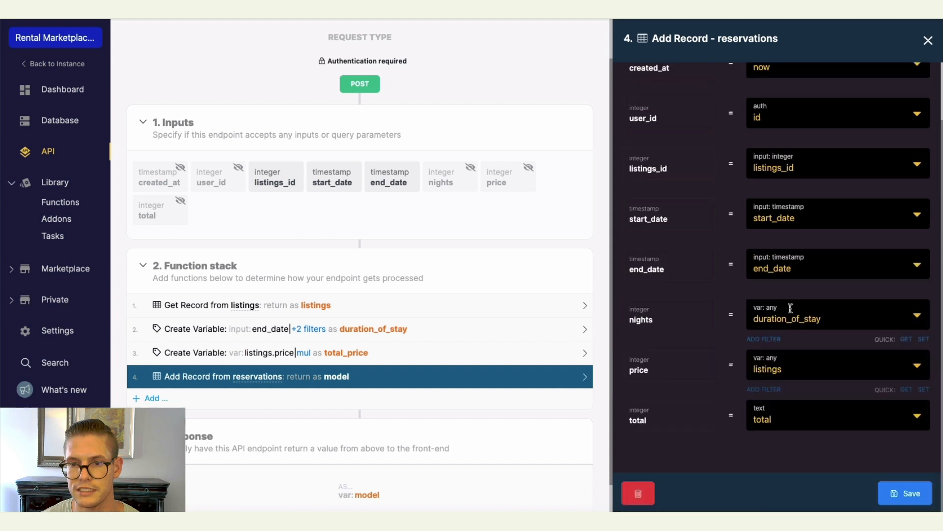
left_click(801, 368)
type(".price")
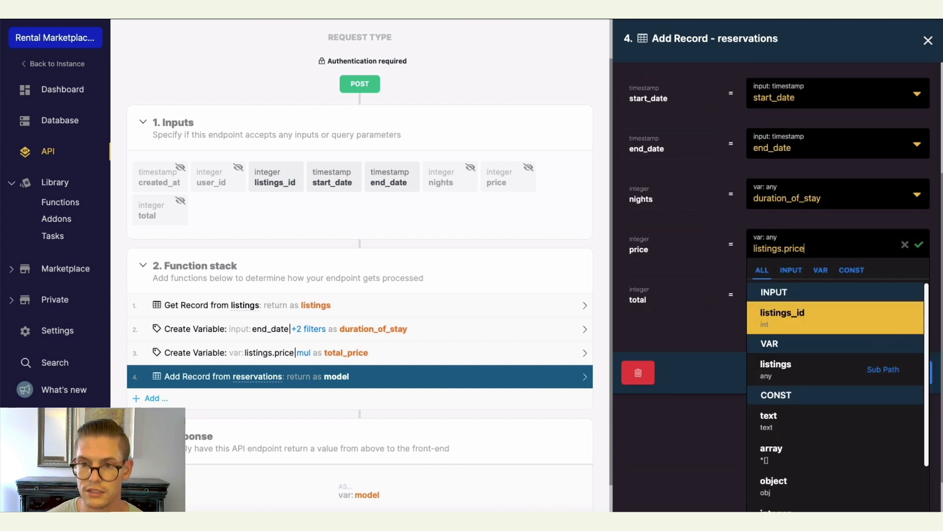
left_click(918, 245)
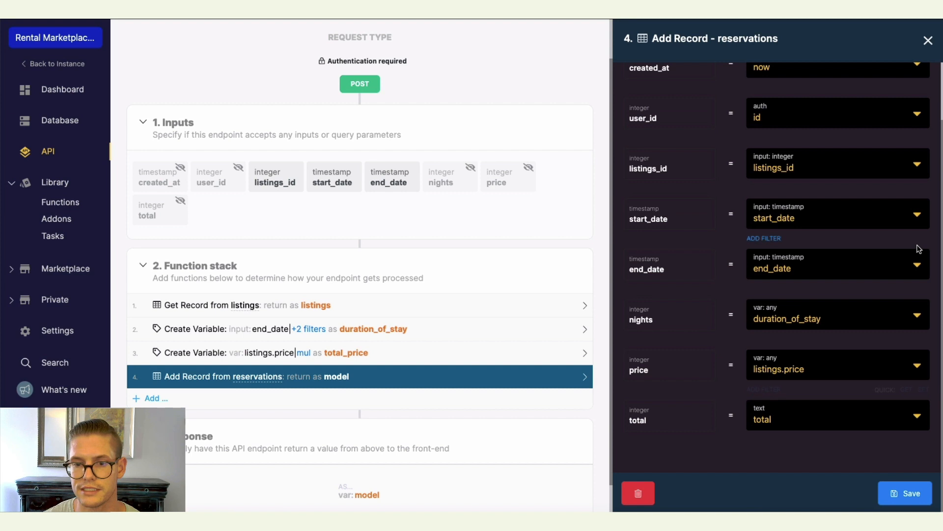
Map the total field to the total_price variable and save the Add Record step.
left_click(917, 416)
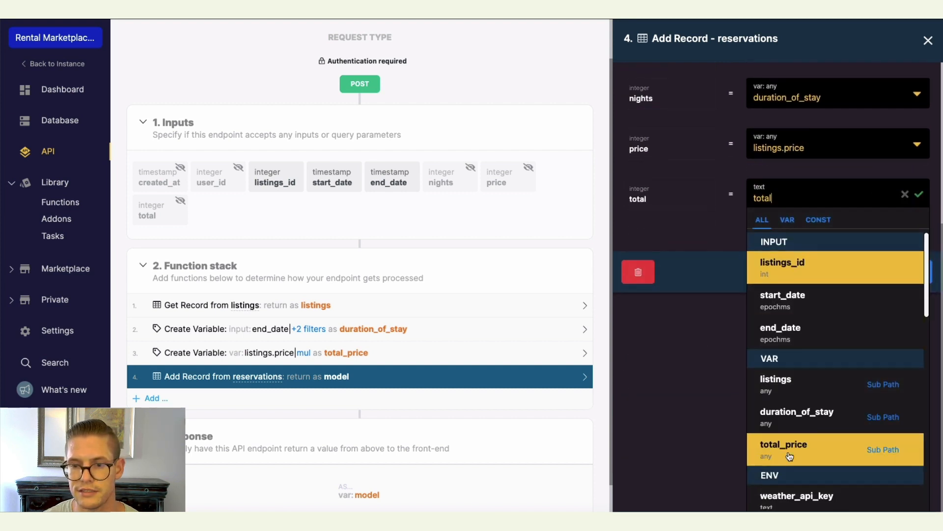
left_click(792, 461)
scroll(722, 423, "up", 2)
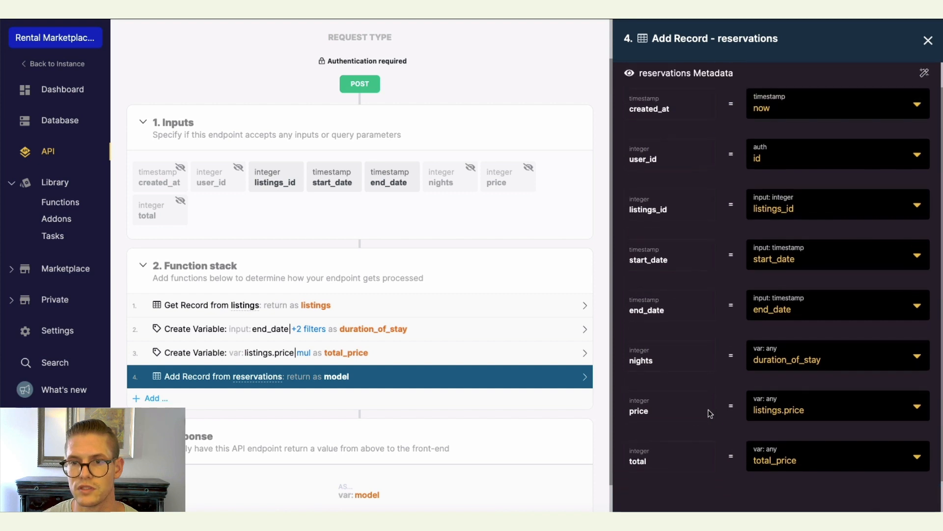
scroll(708, 412, "up", 2)
scroll(708, 412, "down", 3)
left_click(901, 506)
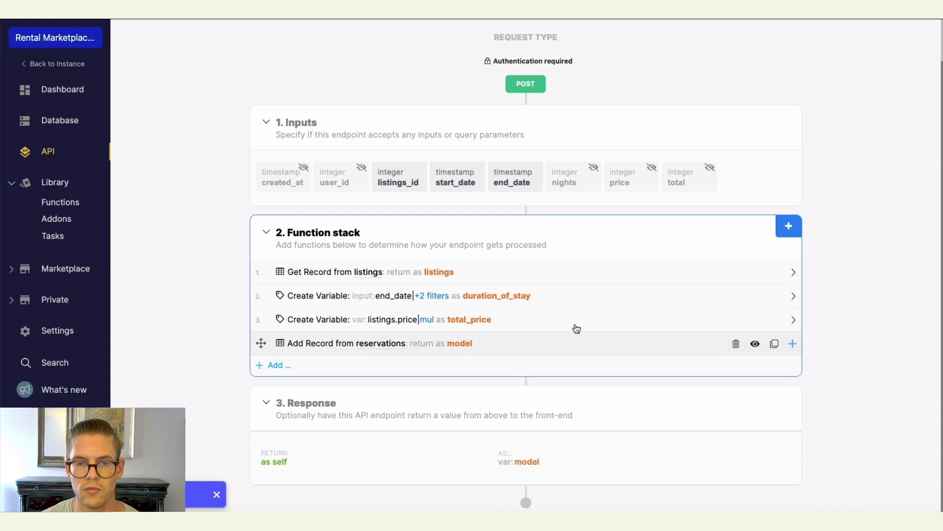
Reopen the Add Record step's output and add a single-item addon from the listings table connected by listings.id.
left_click(569, 348)
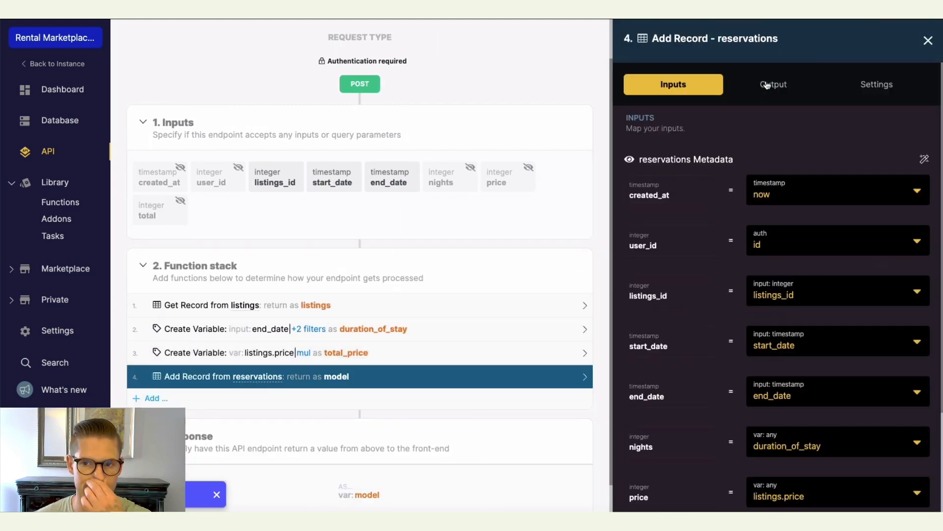
left_click(767, 85)
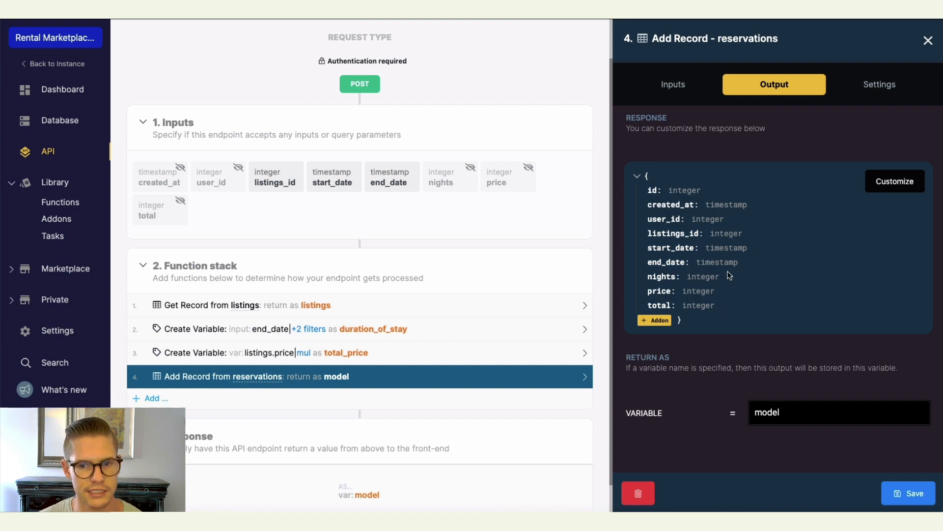
left_click_drag(646, 234, 741, 229)
left_click(749, 233)
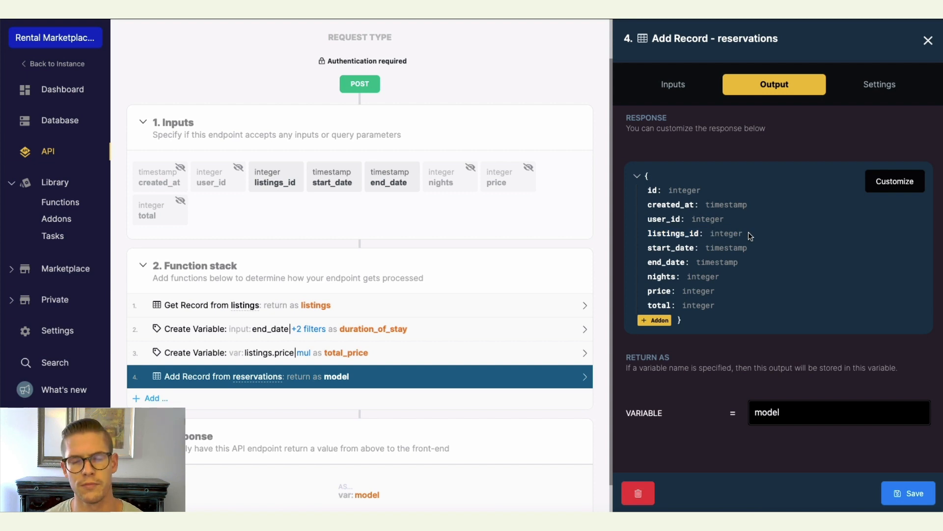
left_click(657, 321)
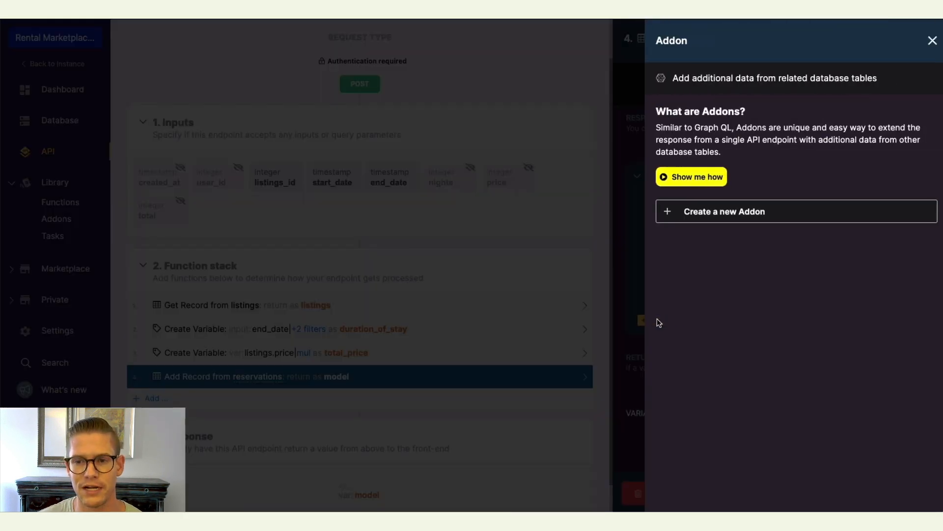
left_click(773, 215)
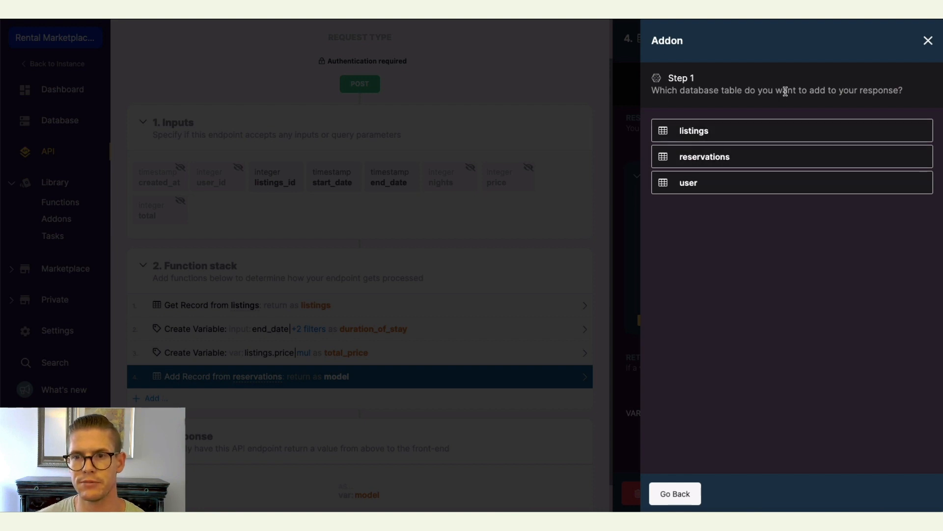
left_click(732, 136)
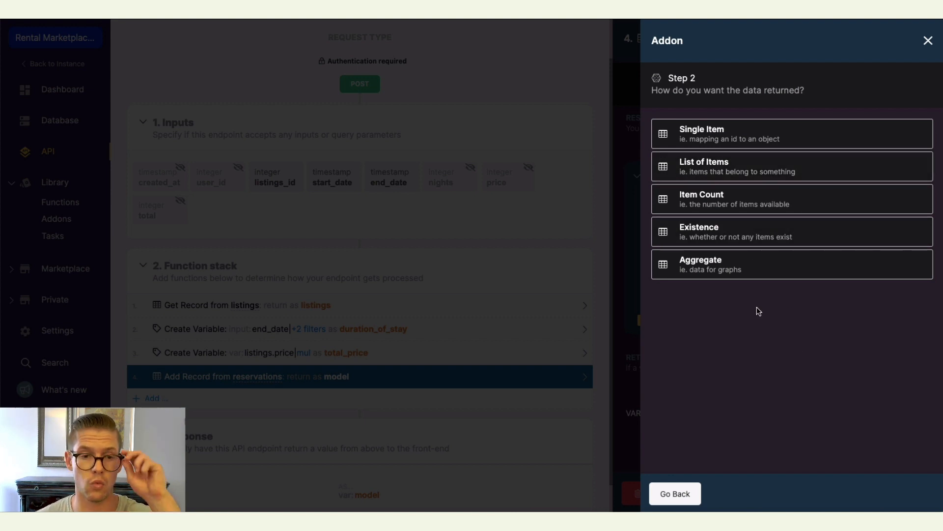
left_click(756, 139)
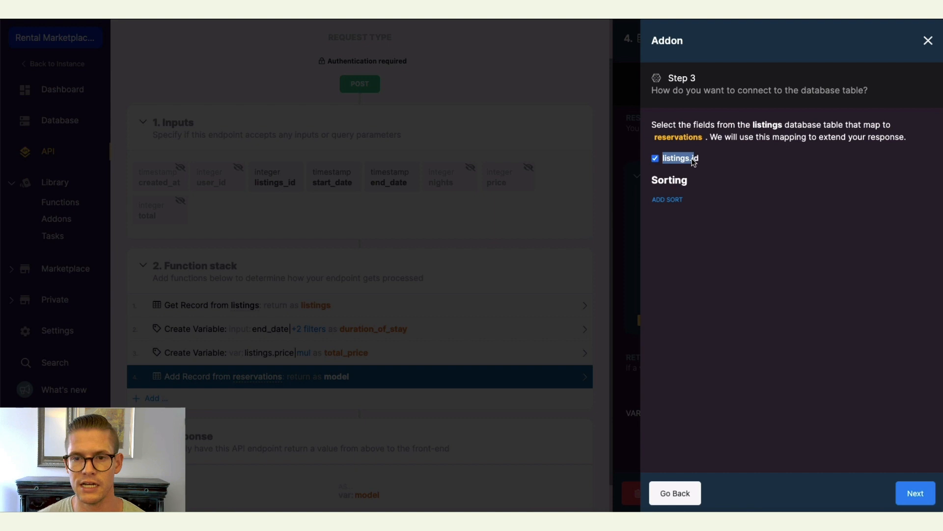
left_click(707, 160)
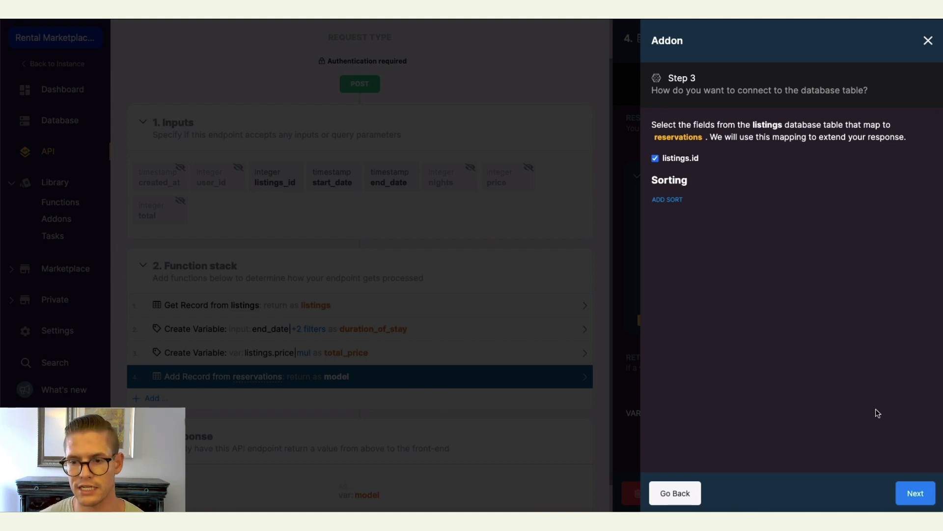
left_click(916, 492)
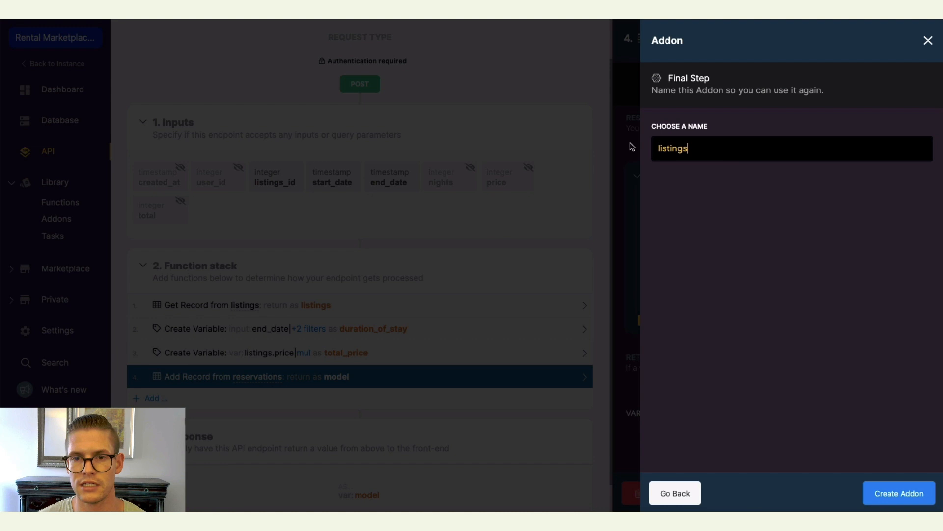
Create the addon named listings and finish it with the _listings output name.
left_click(877, 493)
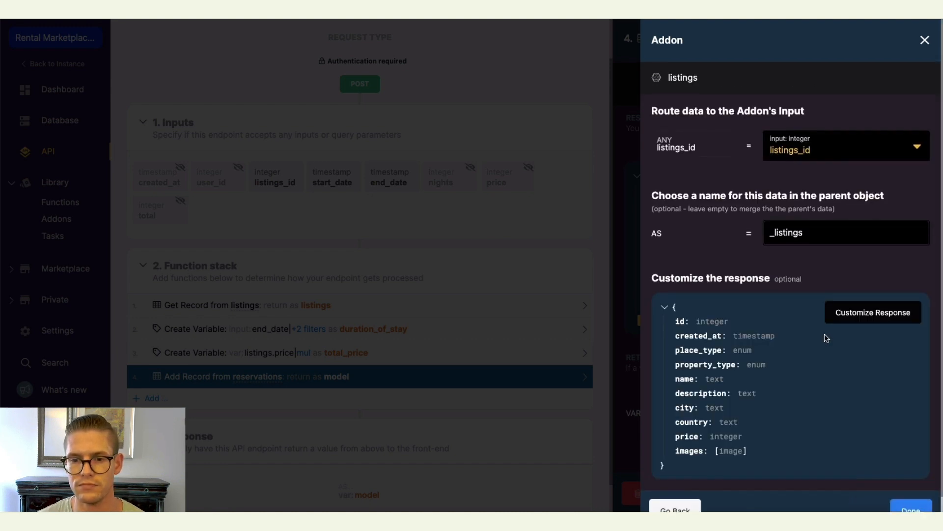
scroll(820, 344, "down", 1)
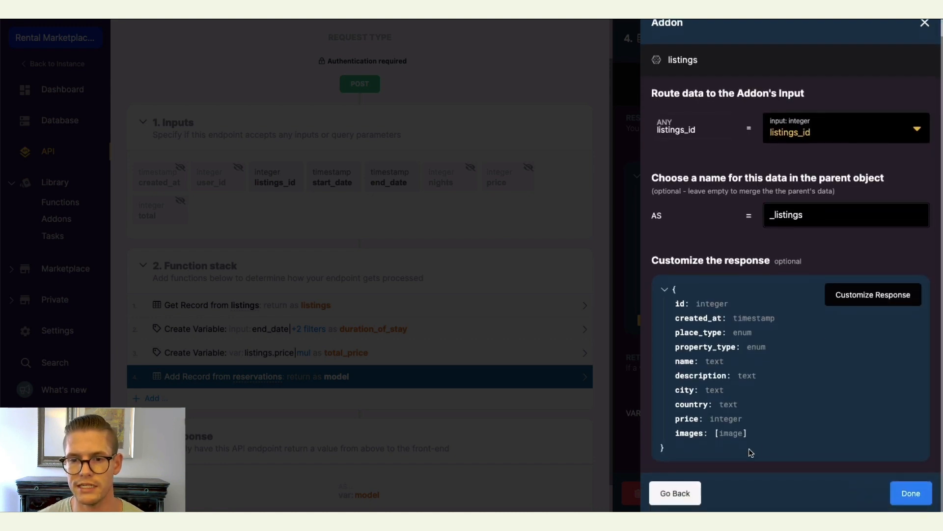
left_click(911, 493)
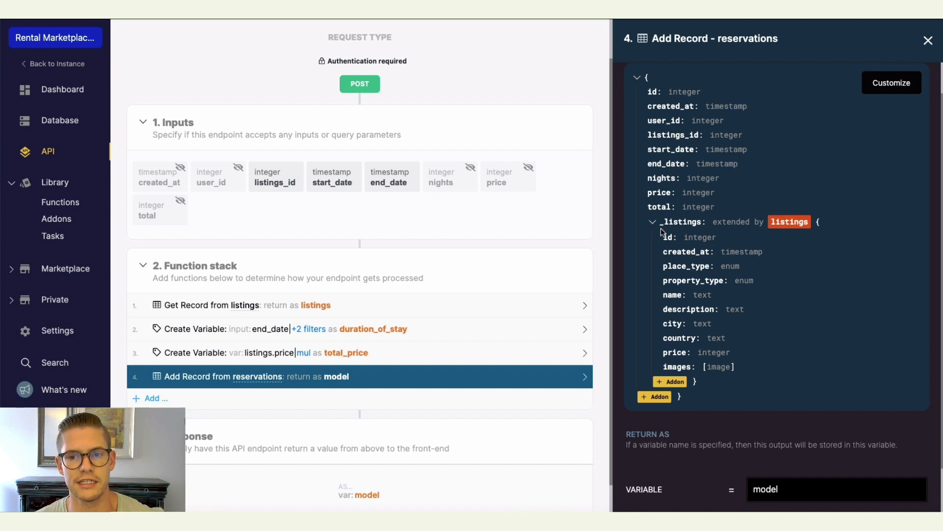
Return to the API list and require authentication on /listings, /listings/{listings_id} and /listings_search.
scroll(777, 304, "down", 2)
scroll(787, 290, "up", 3)
scroll(786, 290, "down", 3)
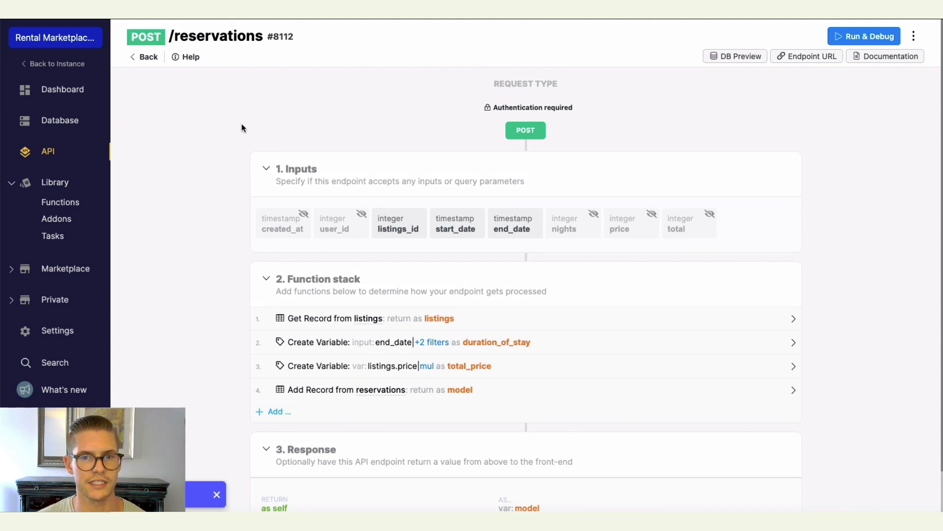
left_click(148, 57)
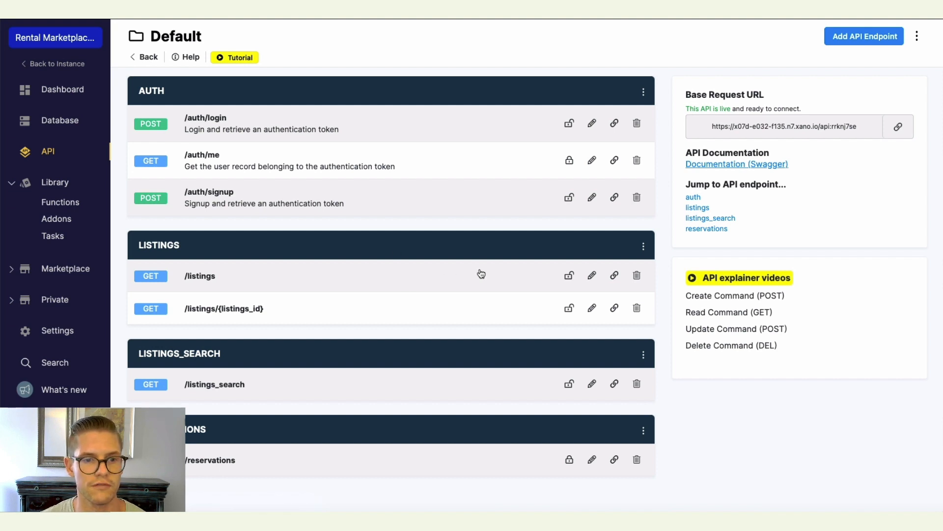
left_click(569, 275)
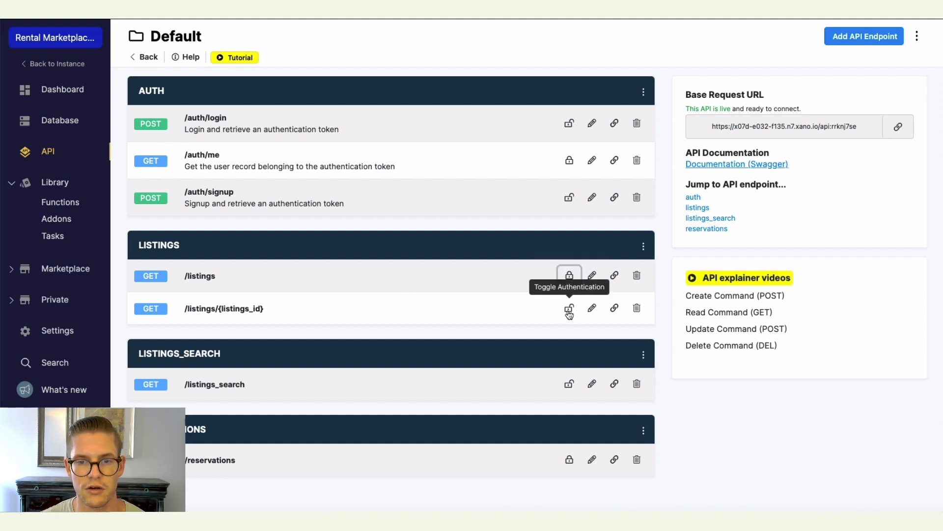
left_click(568, 308)
left_click(569, 384)
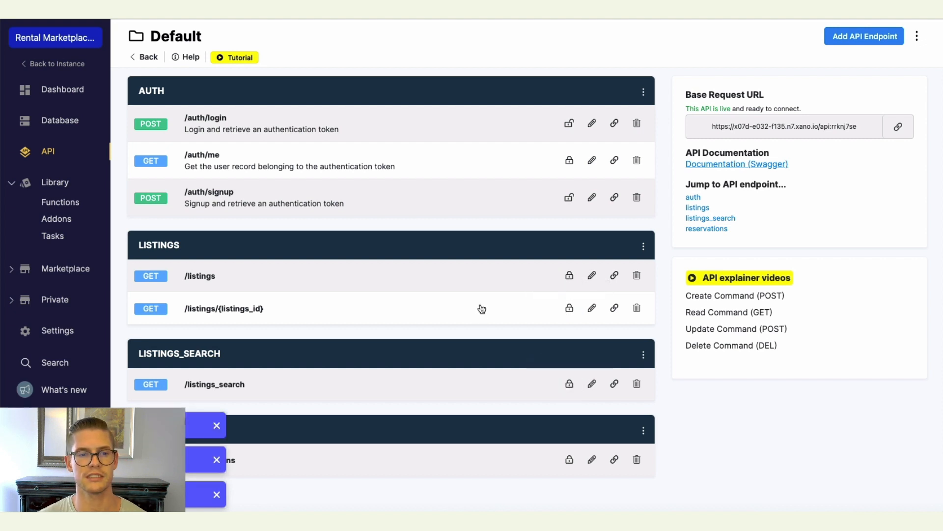
In the /listings endpoint's Run & Debug, generate an auth token for the existing user, copy it, and go back.
left_click(421, 281)
left_click(887, 35)
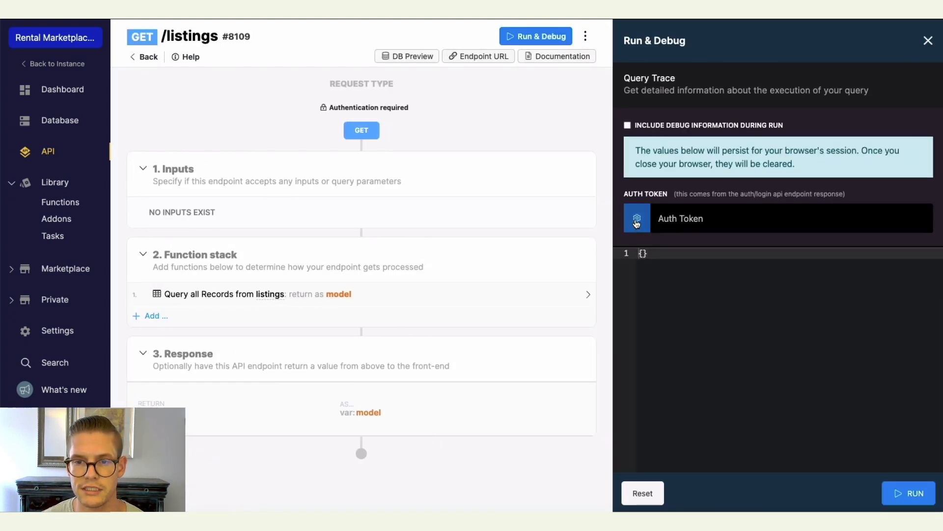
left_click(637, 221)
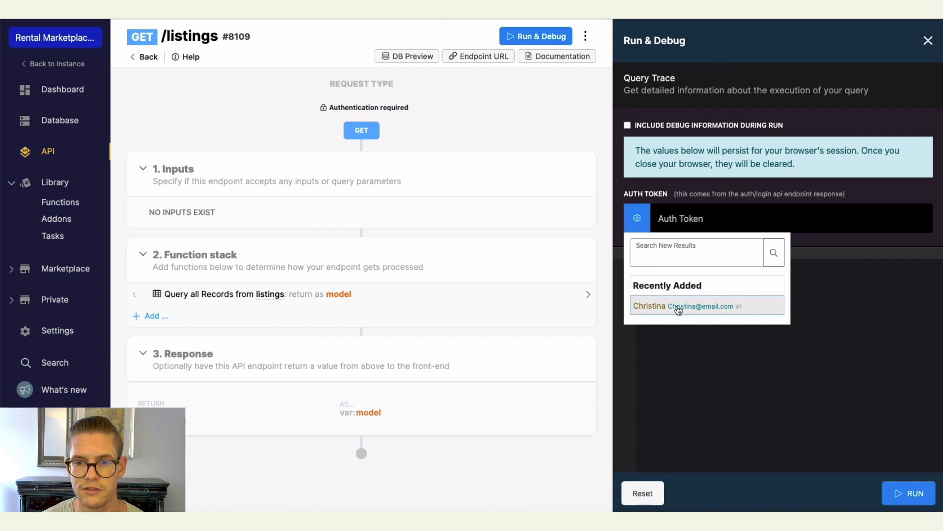
left_click(653, 308)
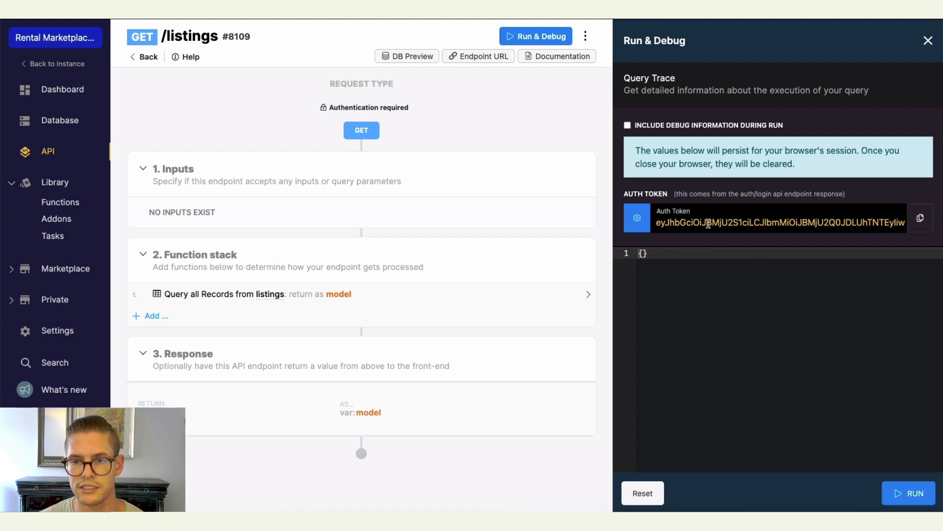
left_click(919, 220)
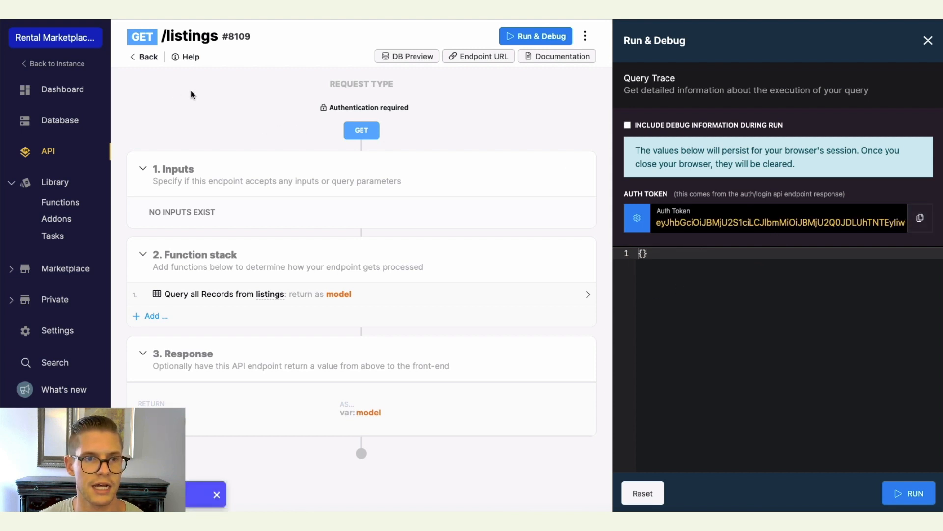
left_click(148, 58)
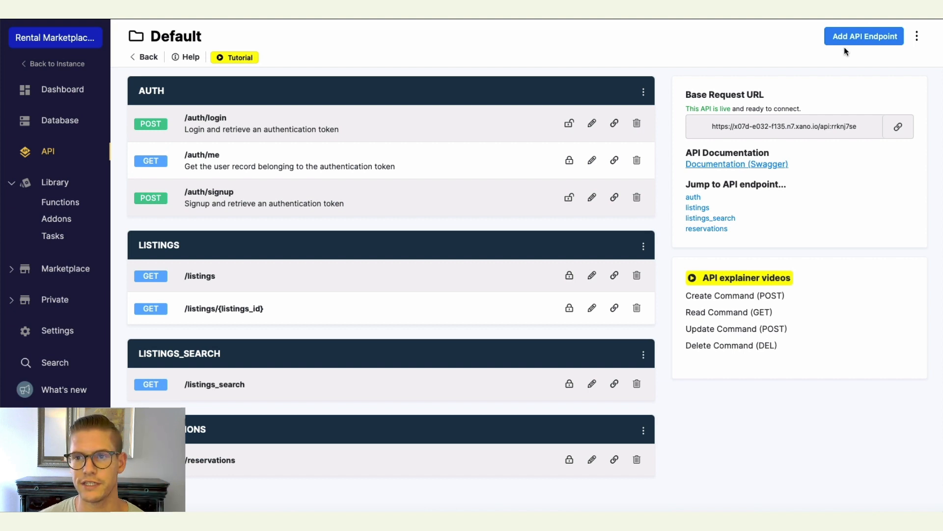
Create a CRUD GET SINGLE endpoint /reservations/{reservations_id} for the reservations table.
left_click(856, 35)
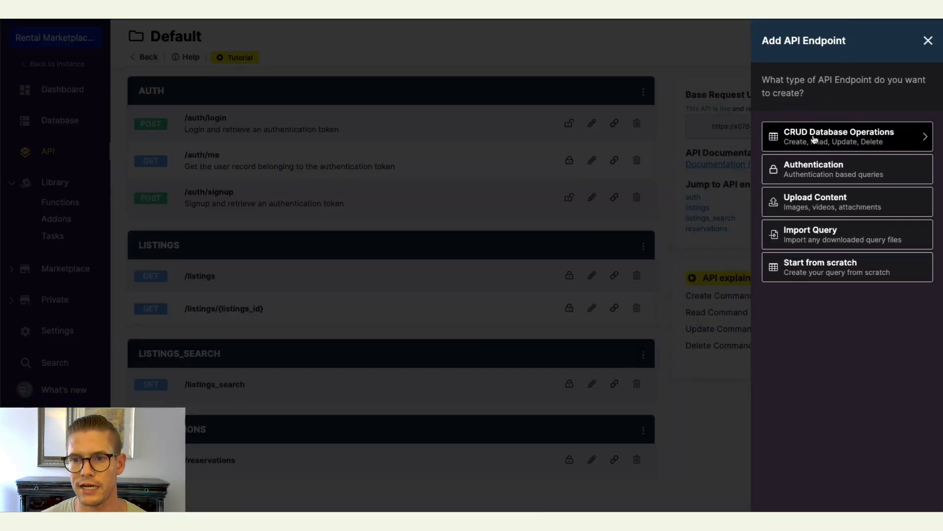
left_click(820, 142)
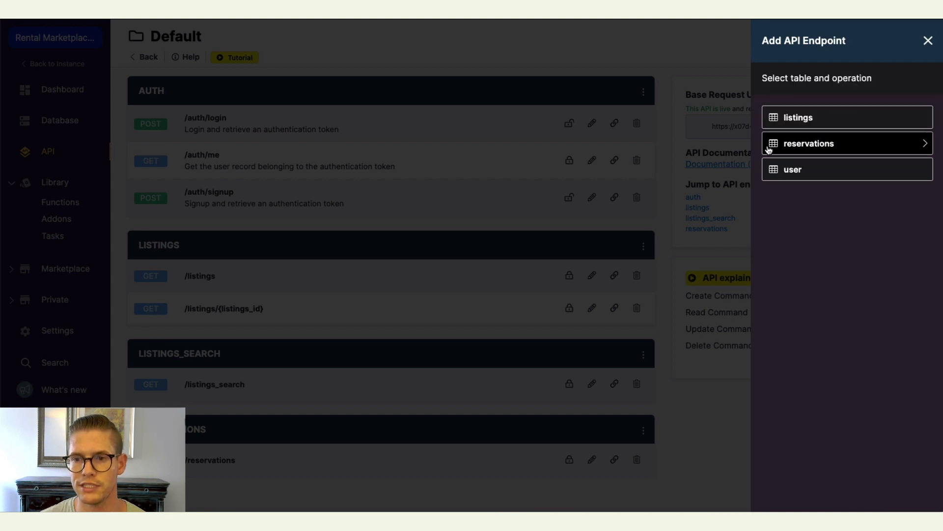
left_click(799, 148)
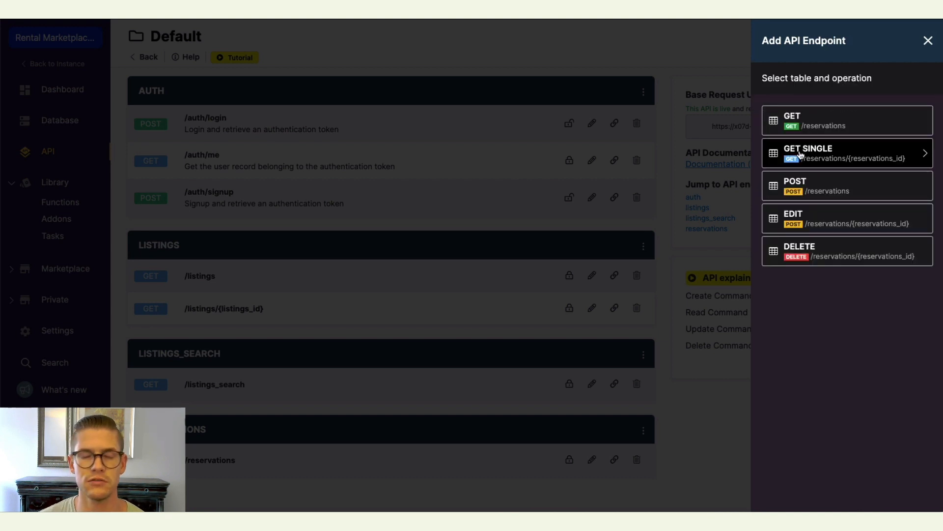
left_click(800, 154)
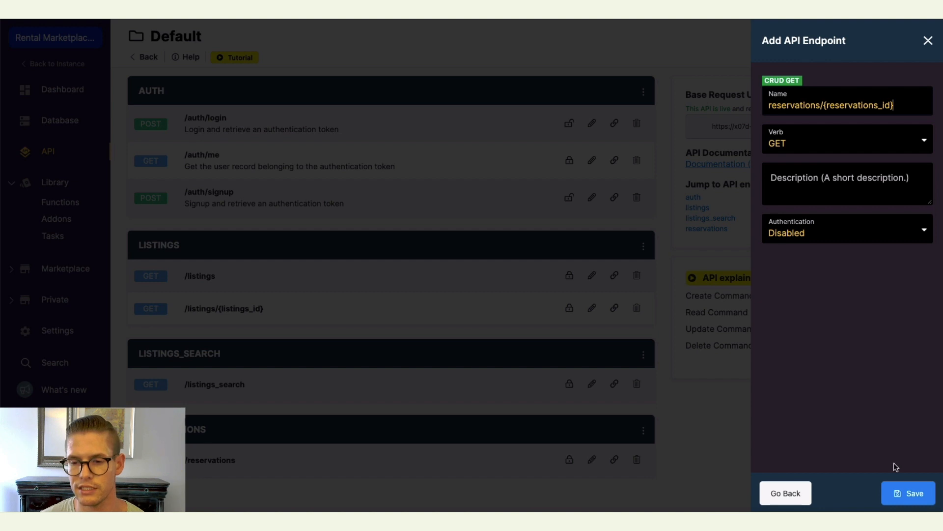
left_click(904, 493)
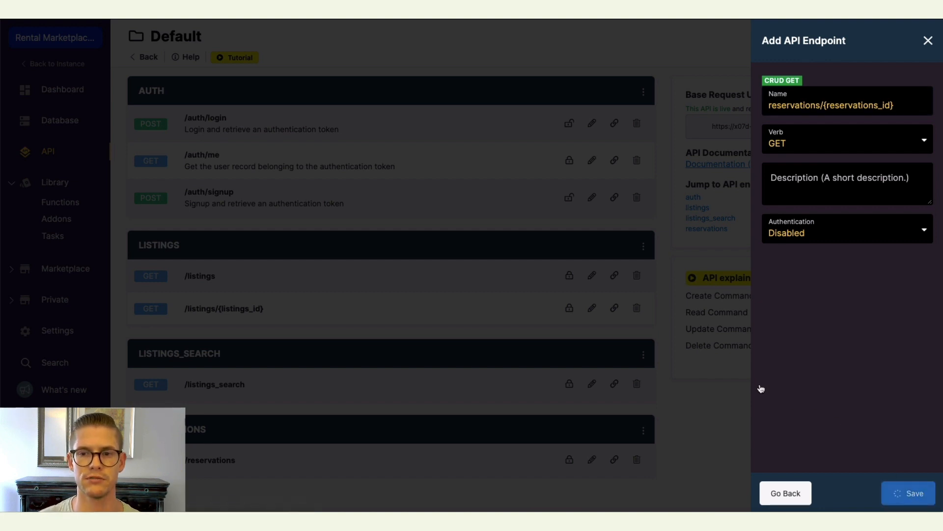
Add the listings addon as _listings to the Get Record step's output and save the step.
scroll(318, 305, "down", 1)
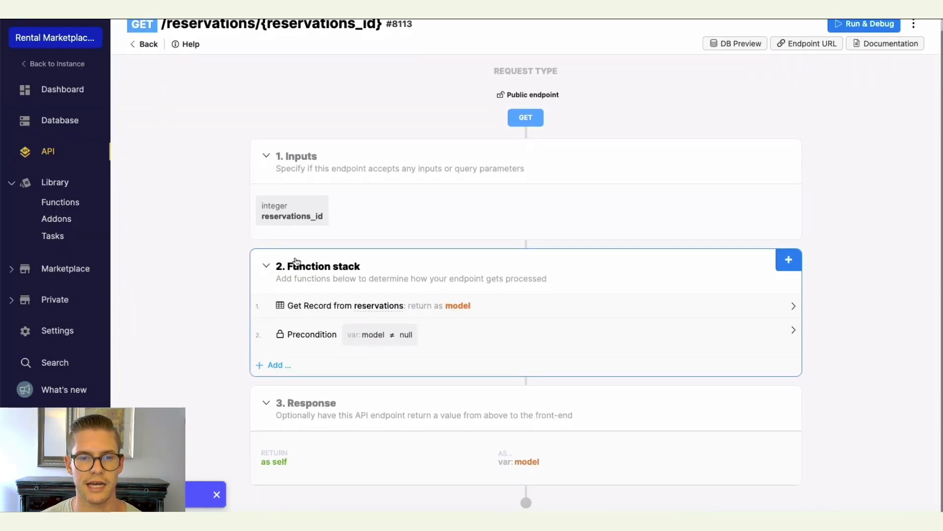
left_click(474, 307)
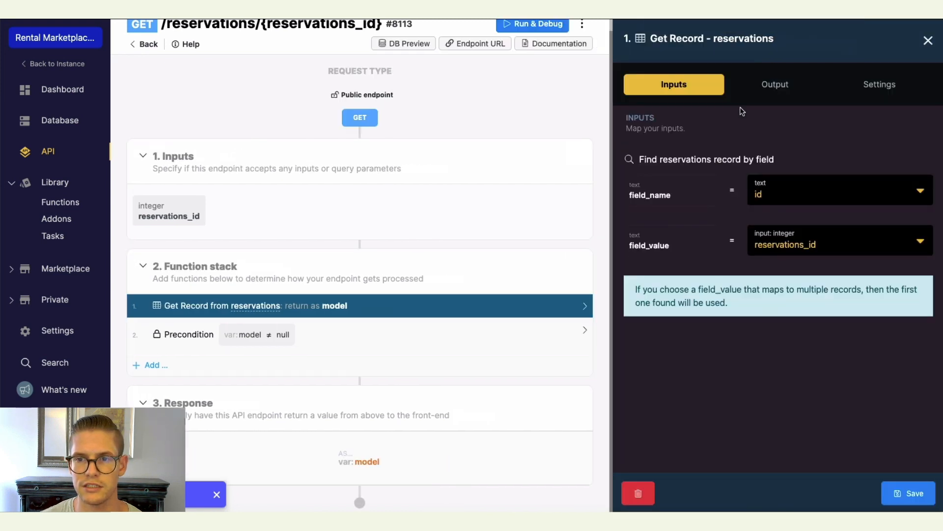
left_click(775, 93)
left_click(656, 320)
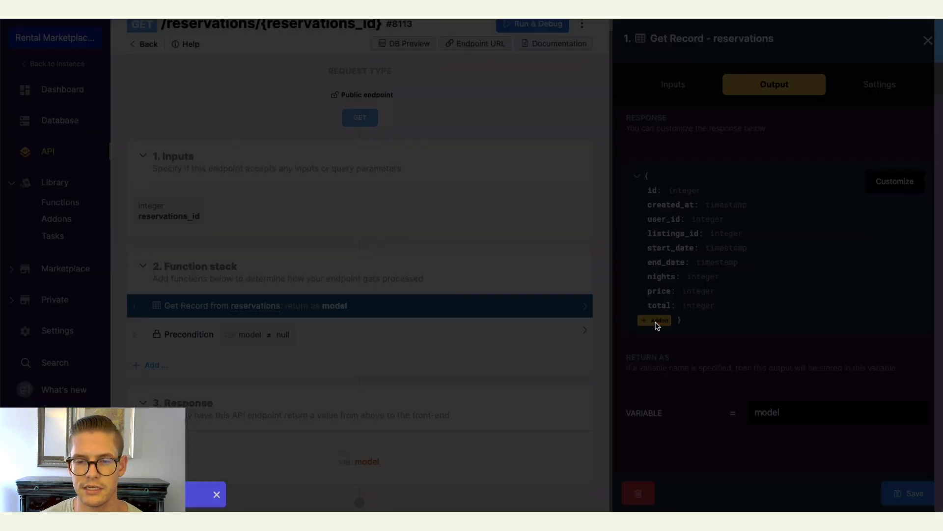
left_click(708, 217)
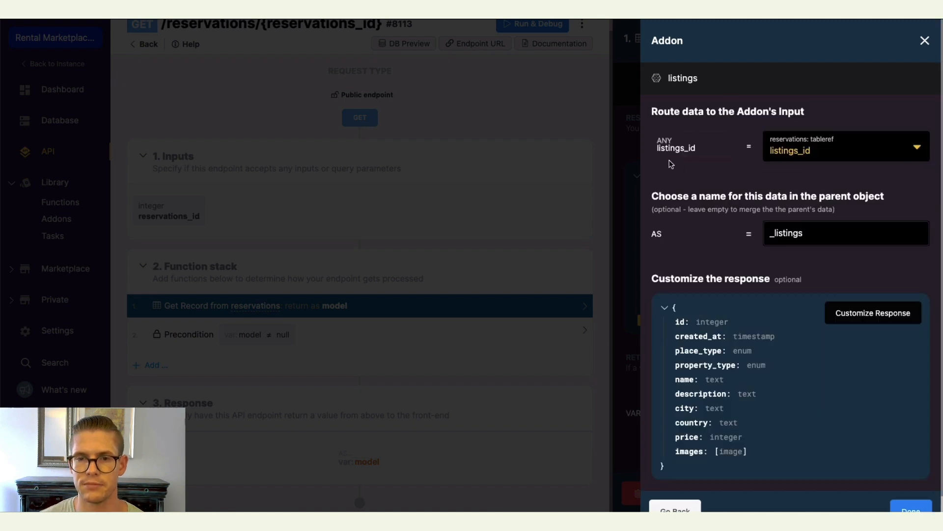
double_click(657, 149)
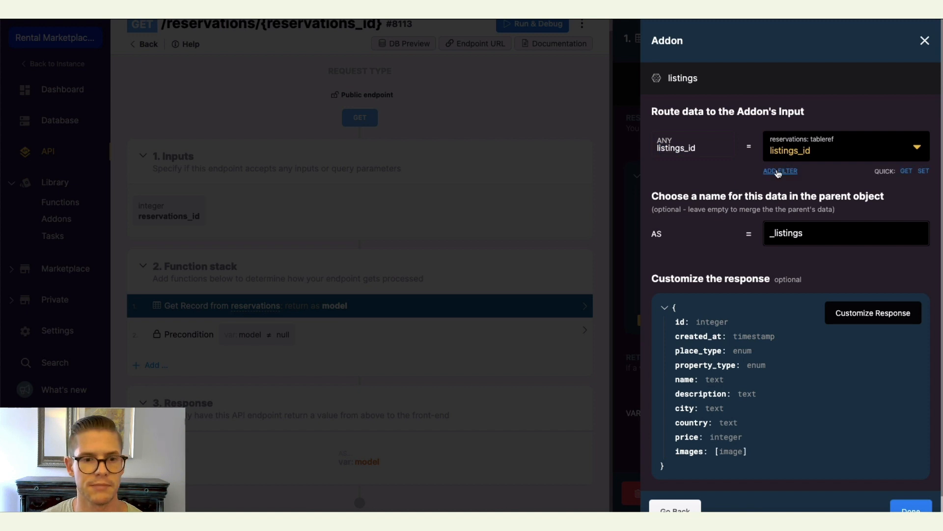
scroll(840, 361, "down", 1)
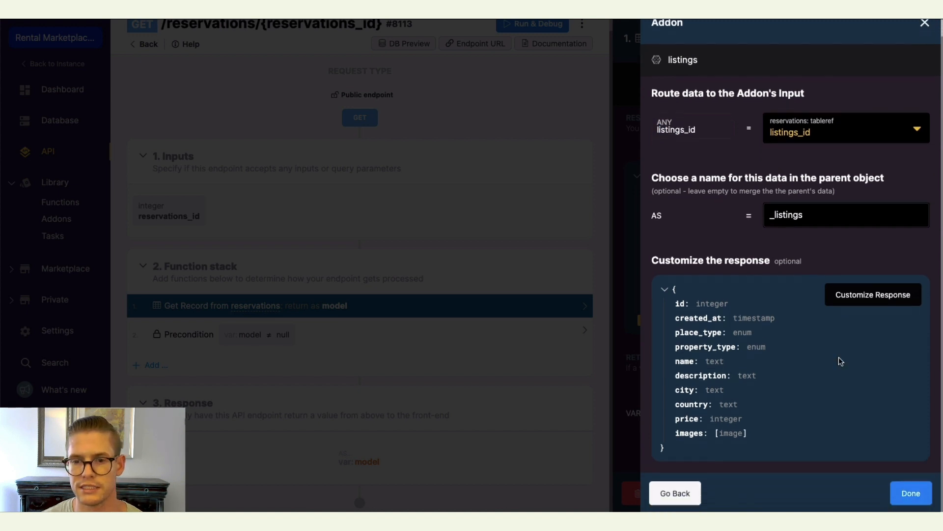
left_click(909, 493)
scroll(765, 370, "down", 1)
scroll(765, 370, "down", 3)
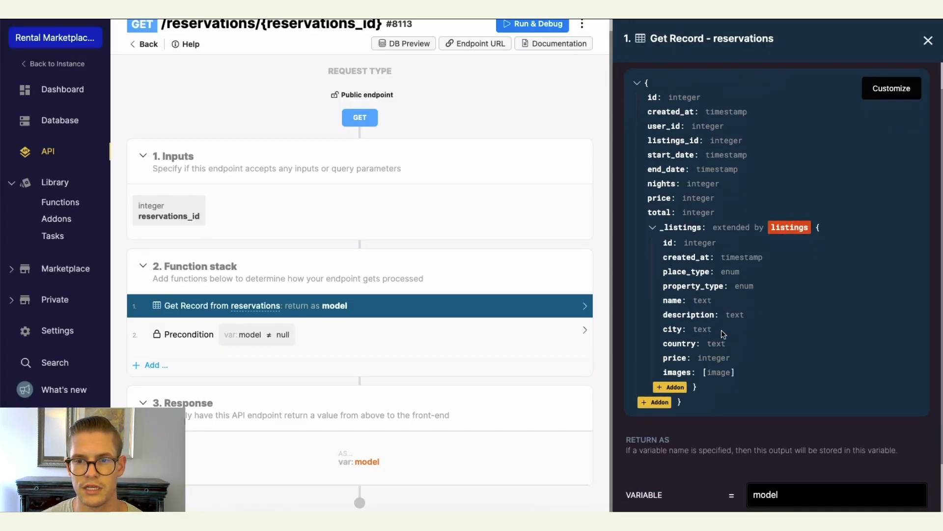
scroll(679, 221, "down", 2)
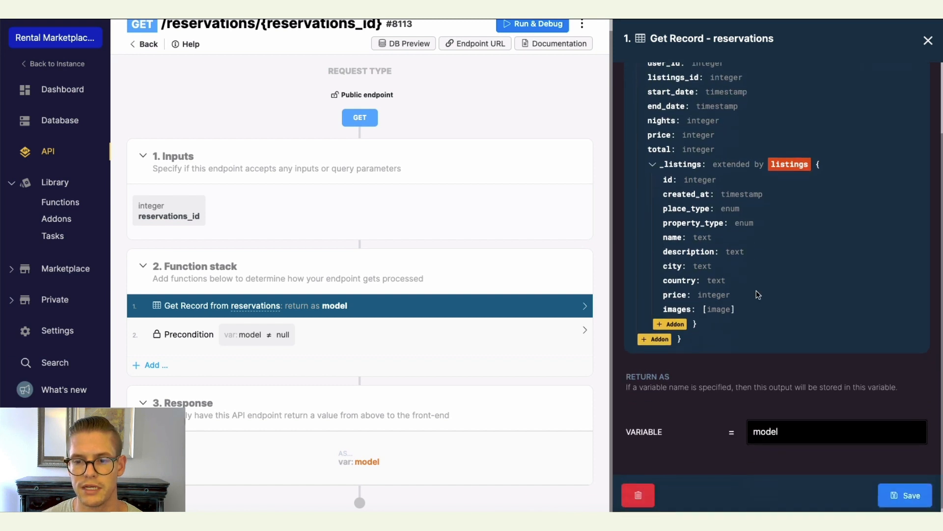
left_click(893, 489)
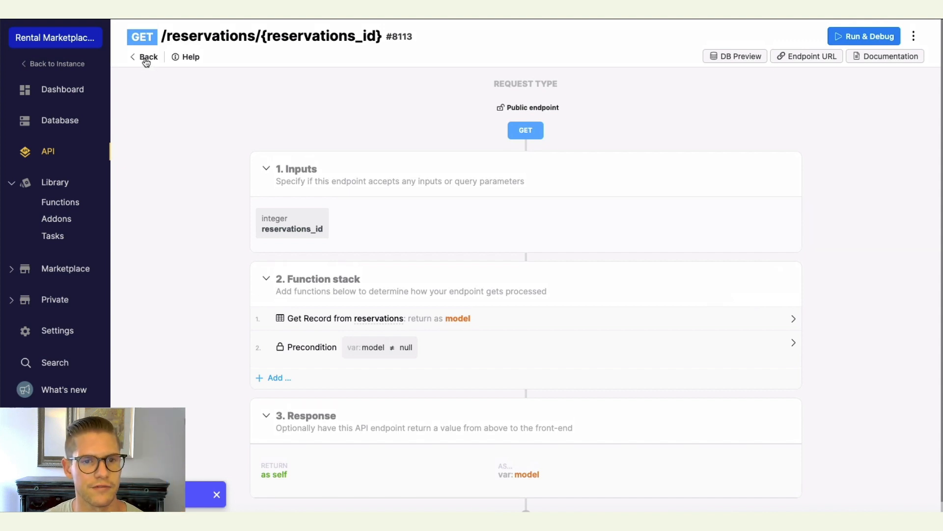
Require user authentication on /reservations/{reservations_id}, save, and return to the API list.
left_click(500, 108)
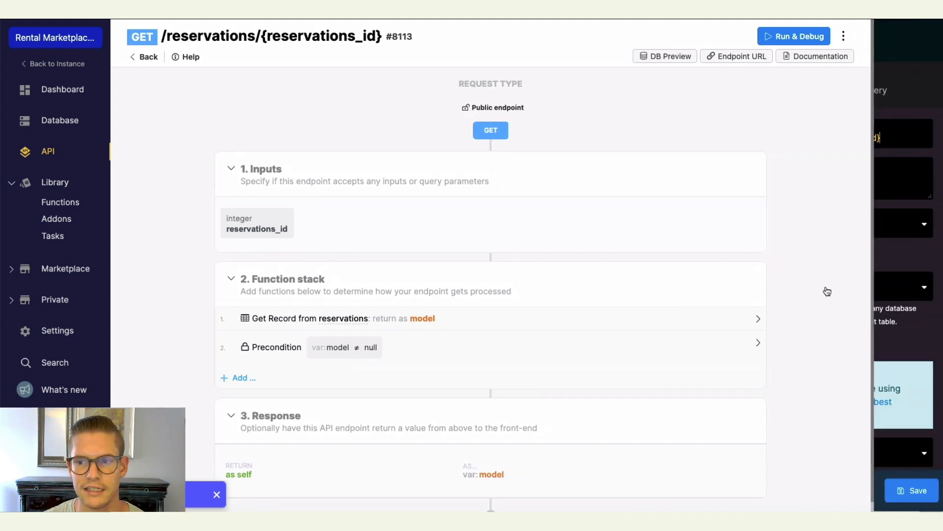
left_click(850, 298)
left_click(819, 301)
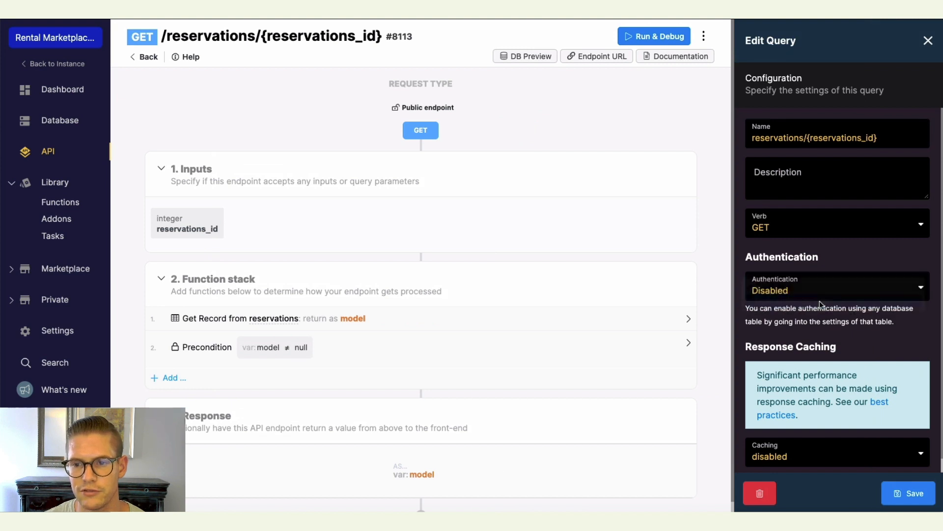
left_click(903, 494)
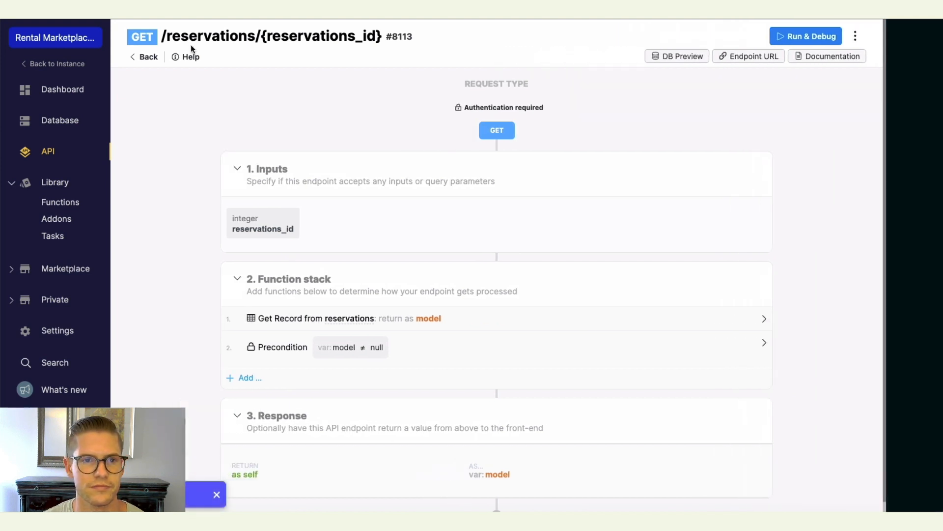
left_click(147, 58)
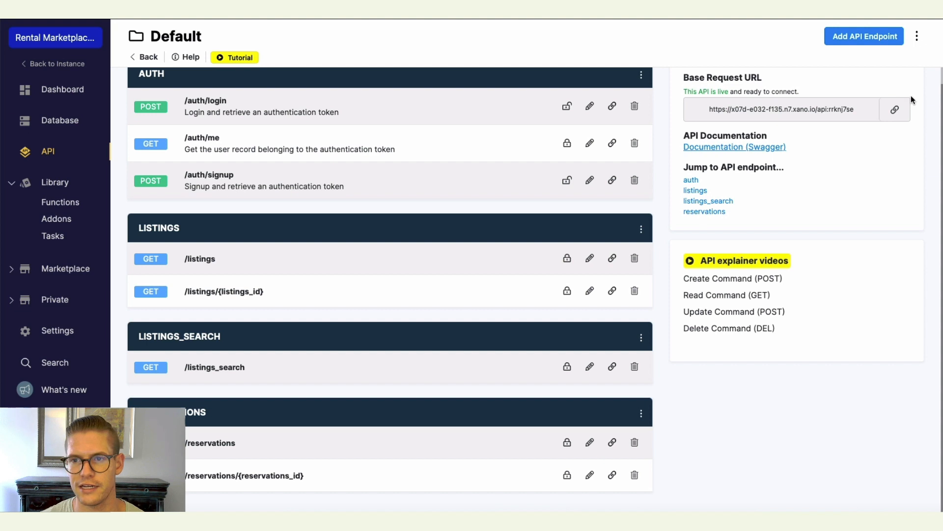
Create a CRUD GET endpoint for reservations named my_reservations with user authentication required.
left_click(858, 39)
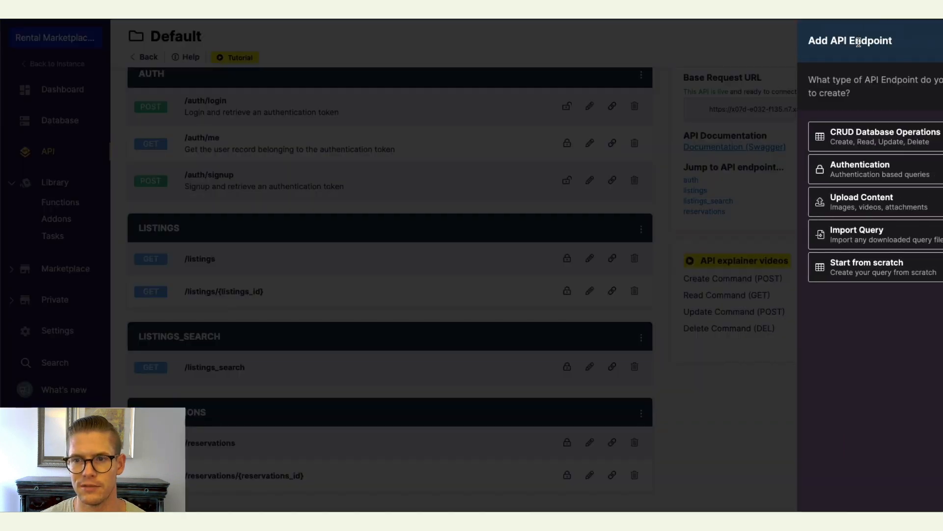
left_click(813, 140)
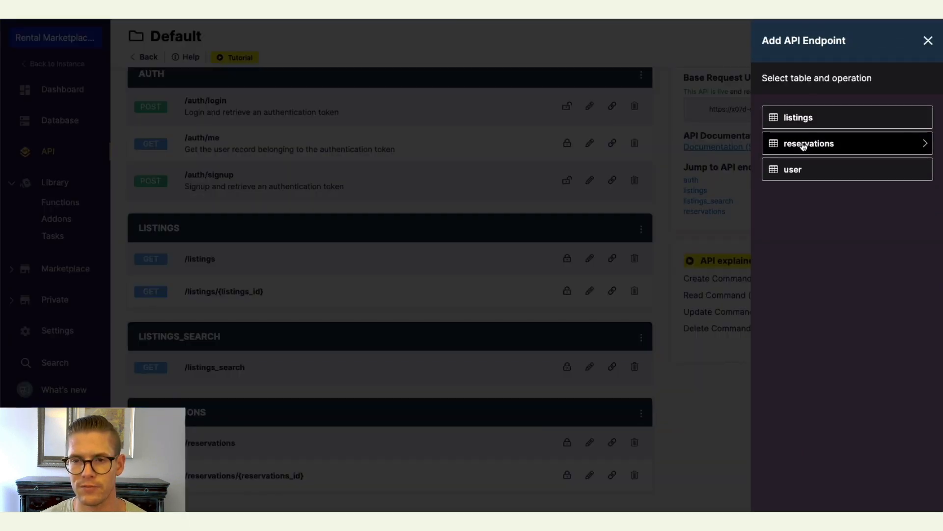
left_click(804, 144)
left_click(798, 121)
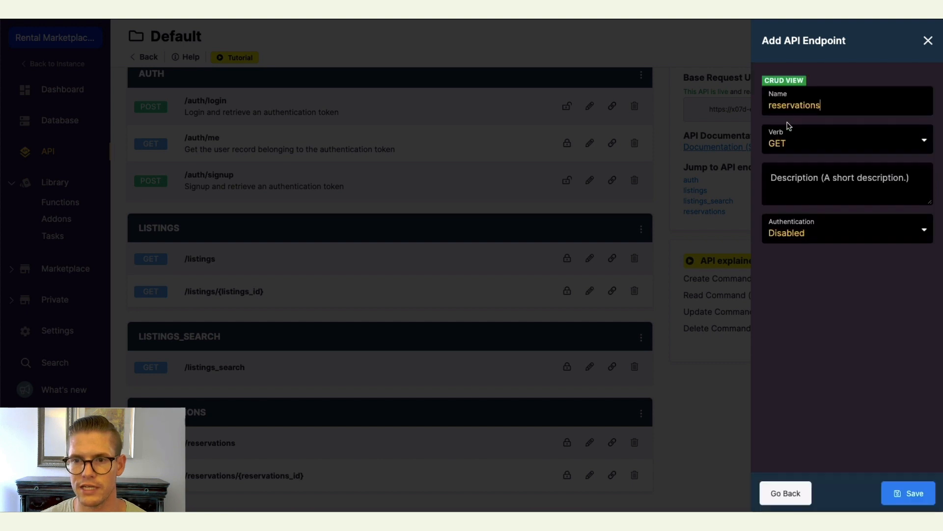
type("my_")
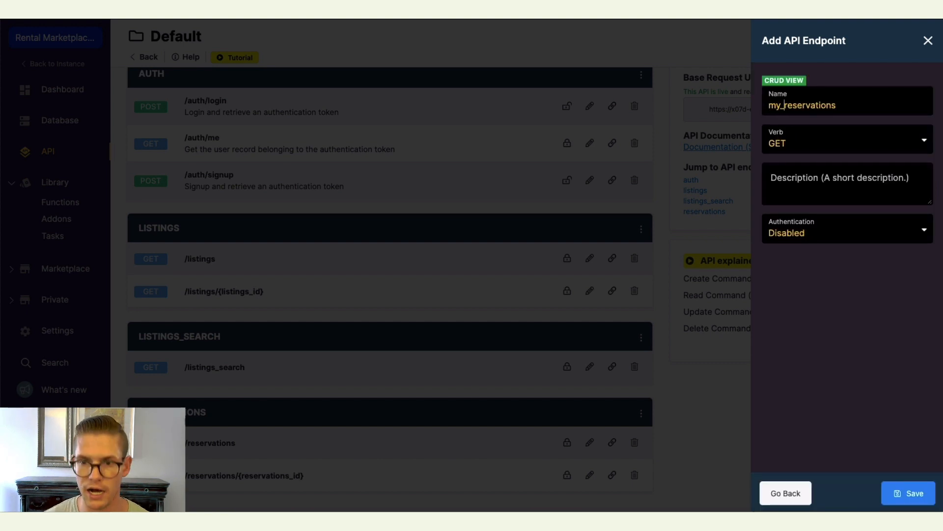
left_click(854, 231)
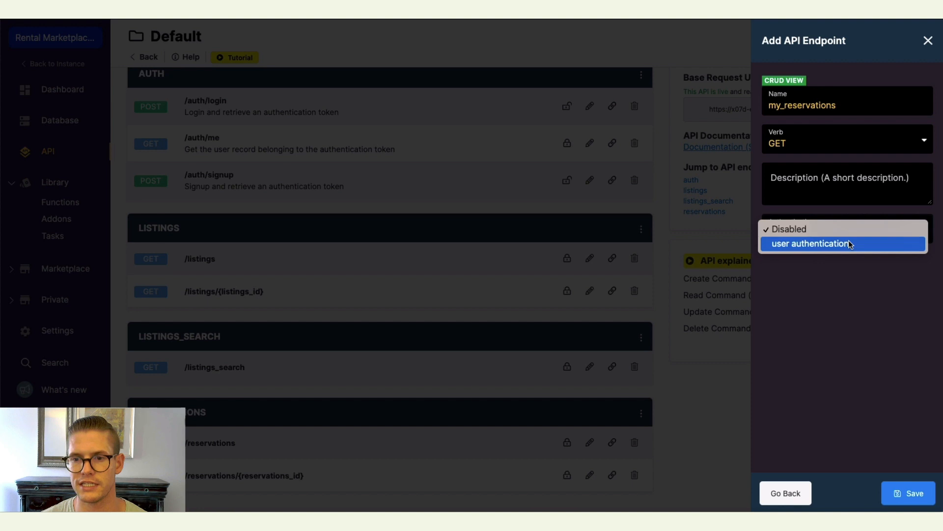
left_click(829, 244)
left_click(899, 494)
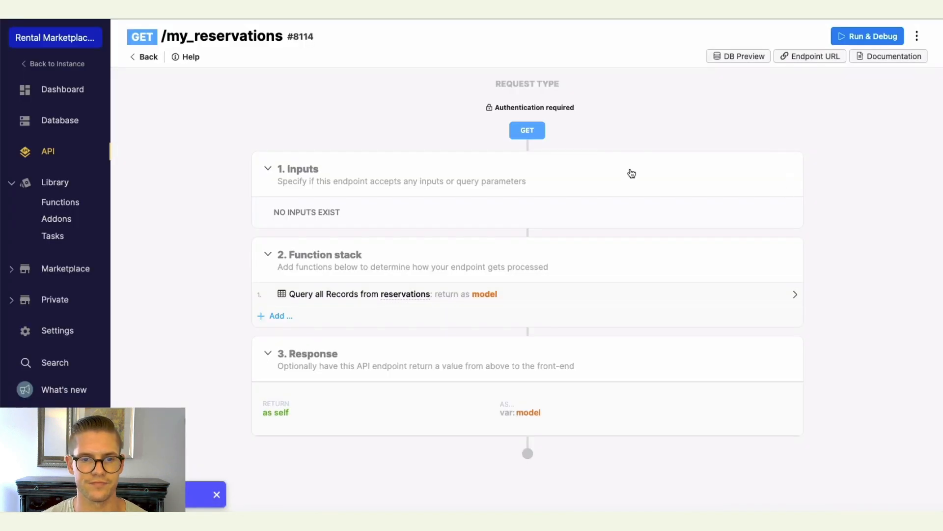
Filter the Query all Records step by a custom condition where reservations.user_id equals the authenticated user's id.
left_click(386, 297)
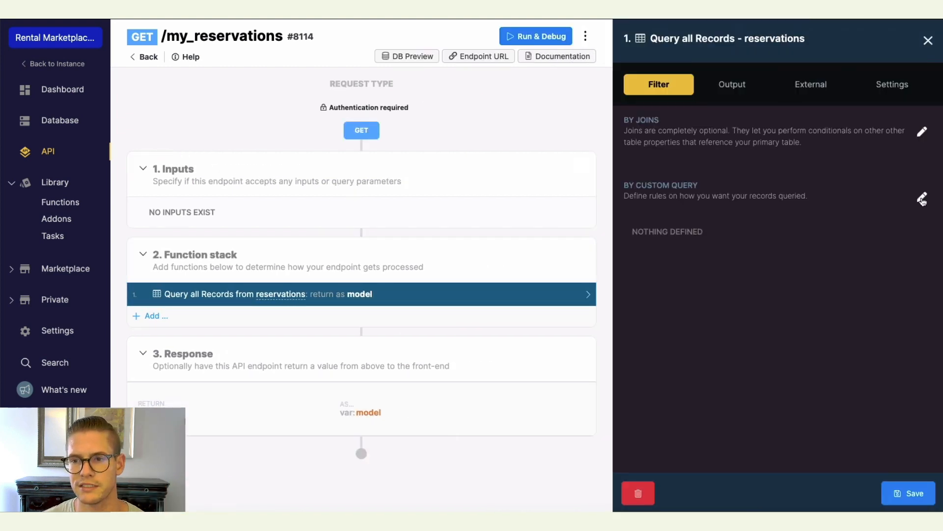
left_click(922, 197)
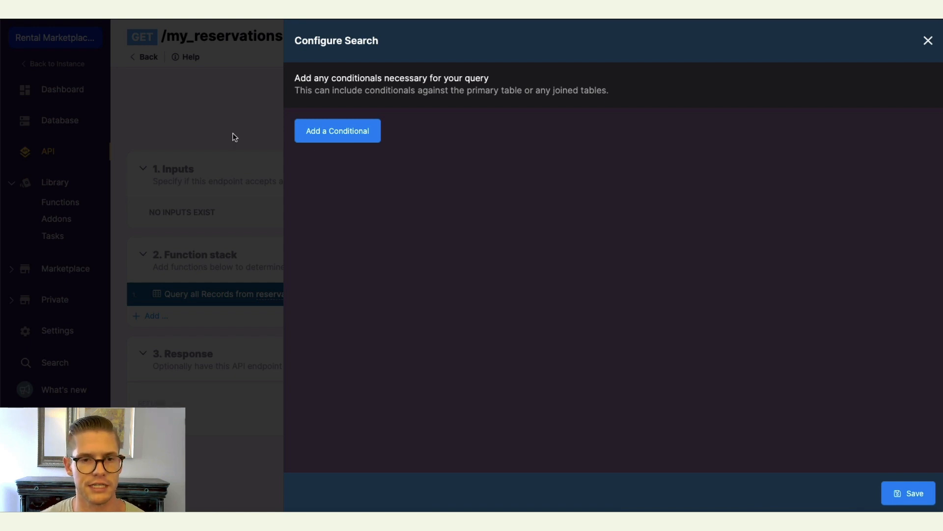
left_click(311, 136)
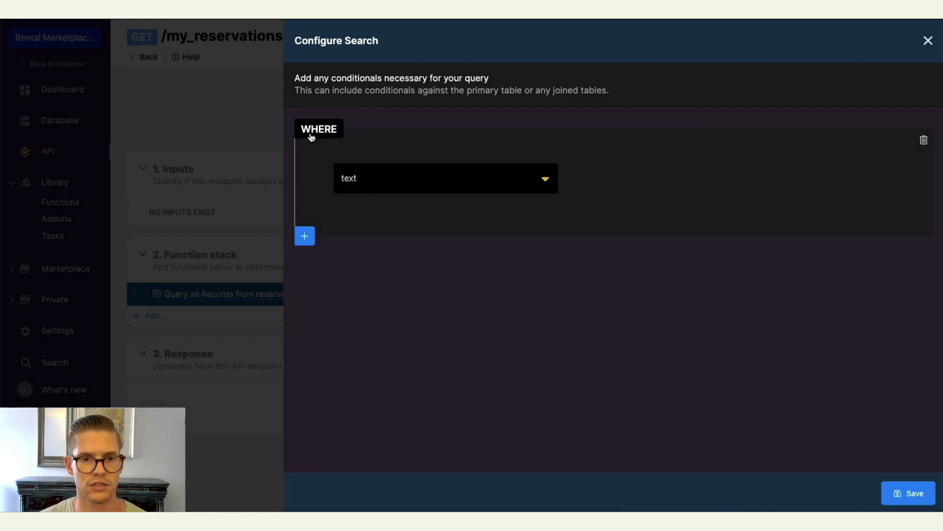
left_click(544, 180)
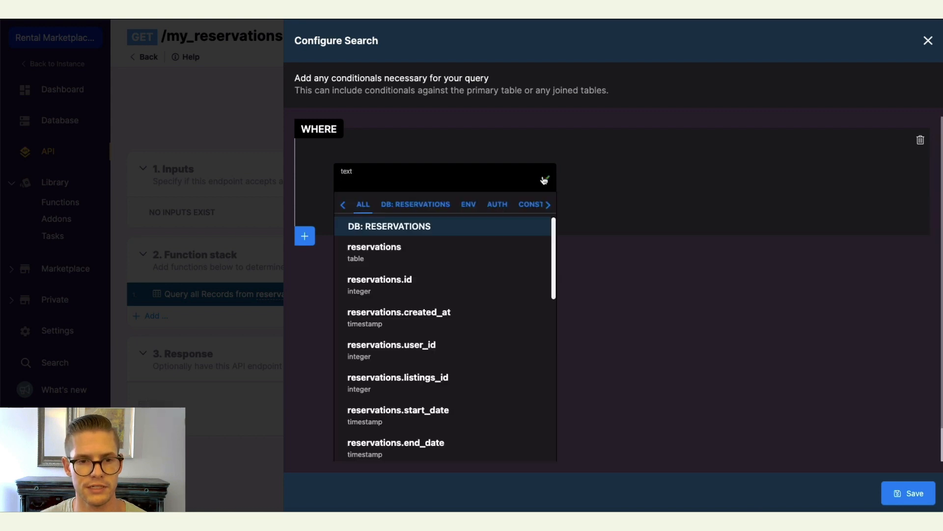
left_click(449, 336)
left_click(732, 178)
type("auth")
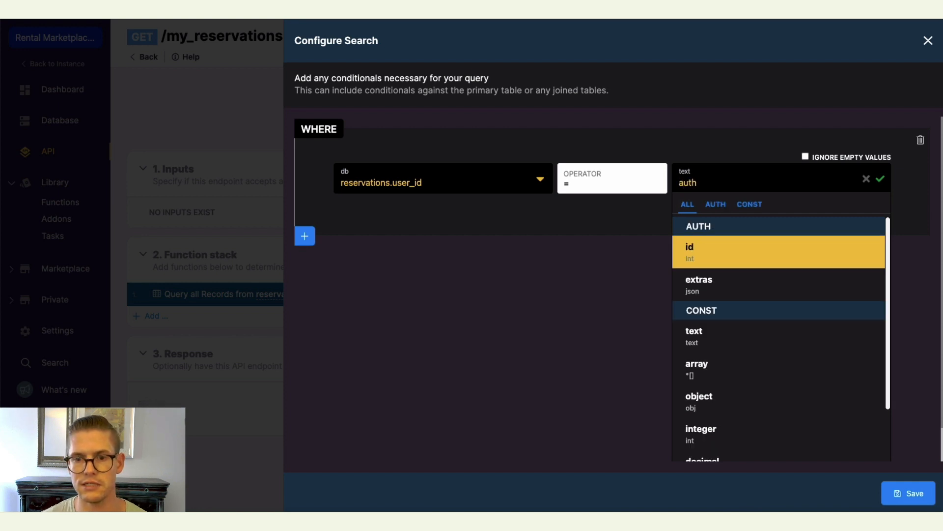
left_click(720, 257)
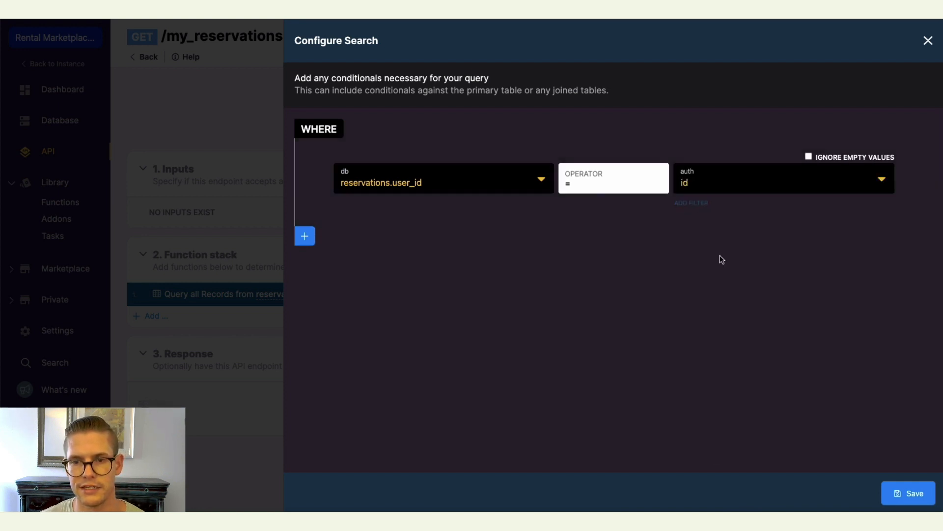
left_click(912, 496)
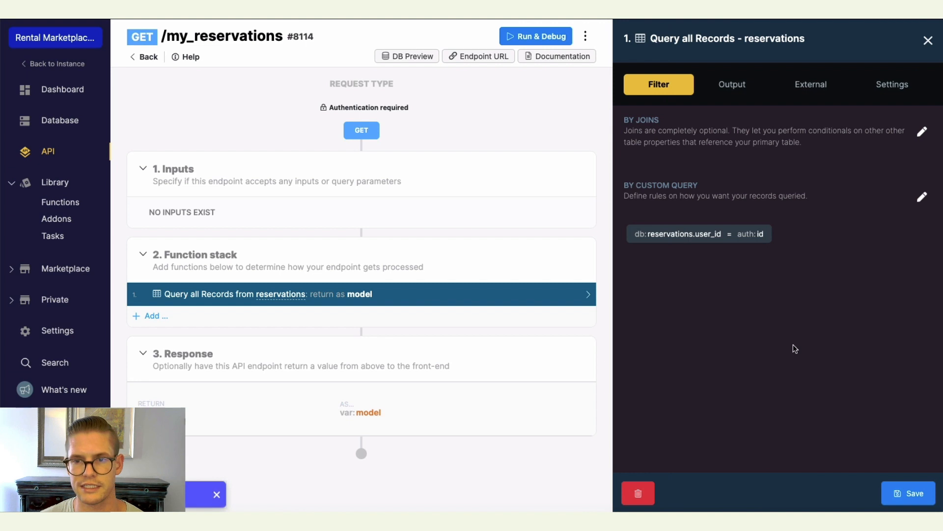
Add the listings addon as _listings to the query step's output.
left_click(734, 87)
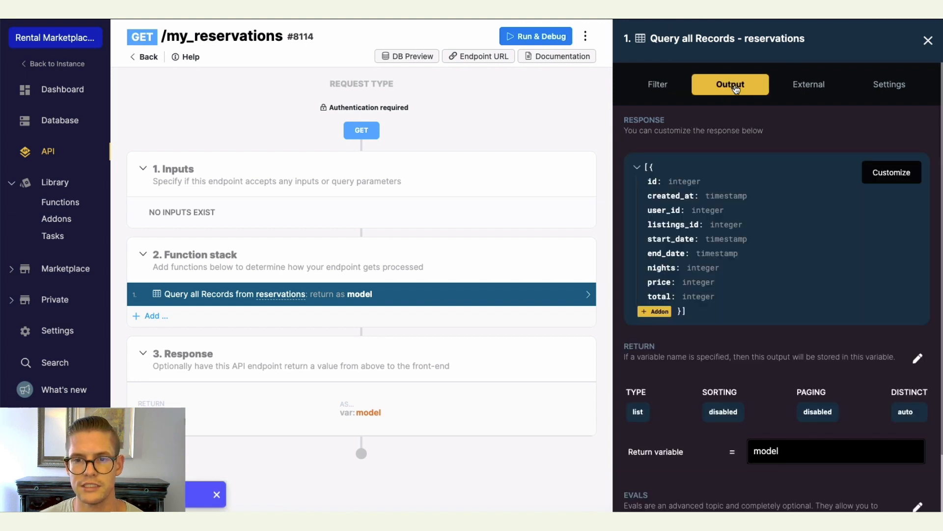
left_click(655, 311)
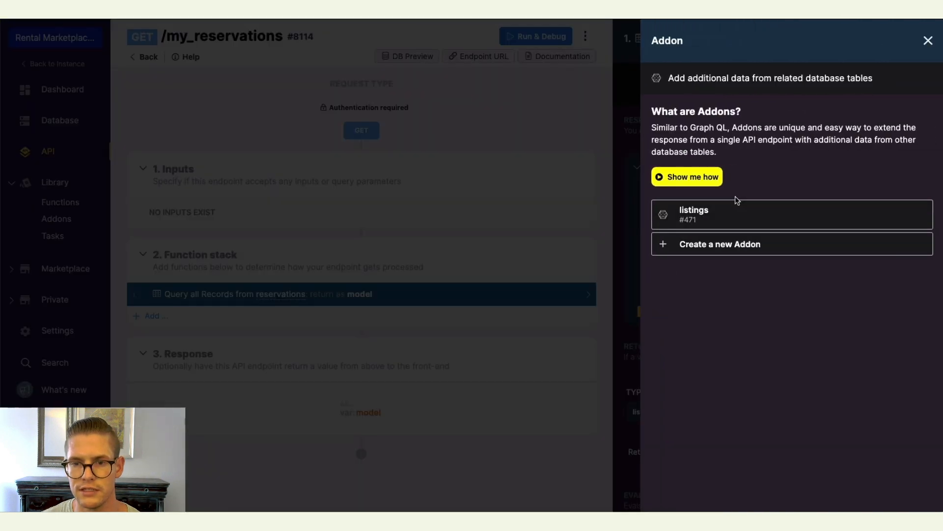
left_click(720, 214)
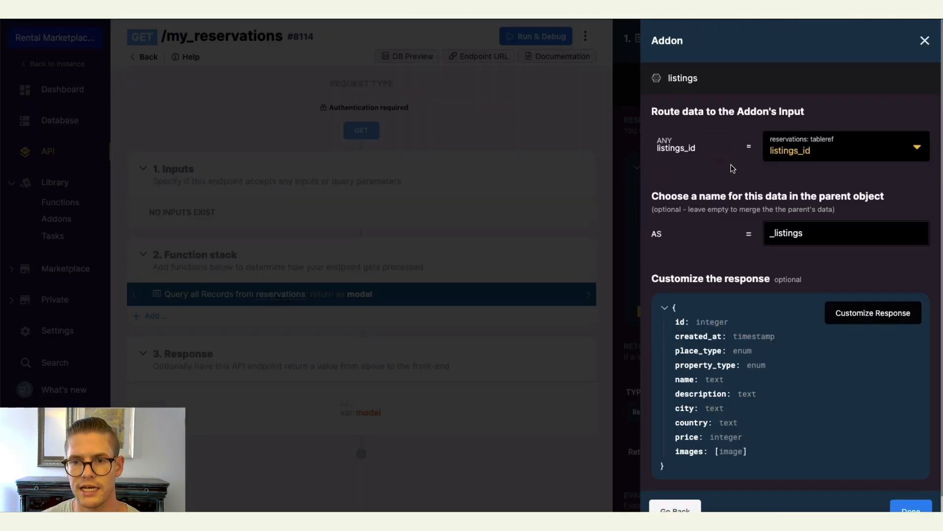
scroll(896, 327, "down", 1)
left_click(914, 499)
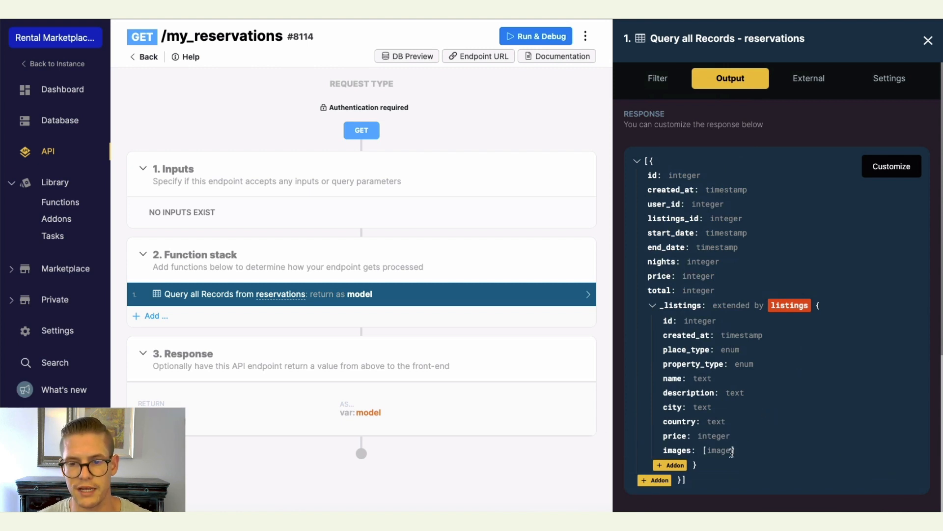
Review the query step's output with the listings addon and save the query step.
scroll(824, 292, "down", 5)
scroll(816, 289, "up", 5)
scroll(816, 288, "down", 5)
scroll(816, 289, "up", 5)
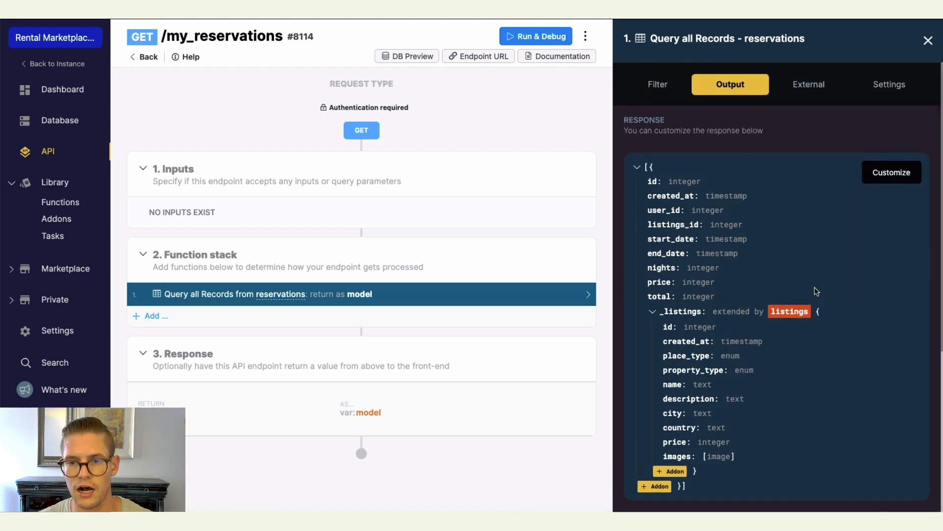
scroll(815, 287, "down", 5)
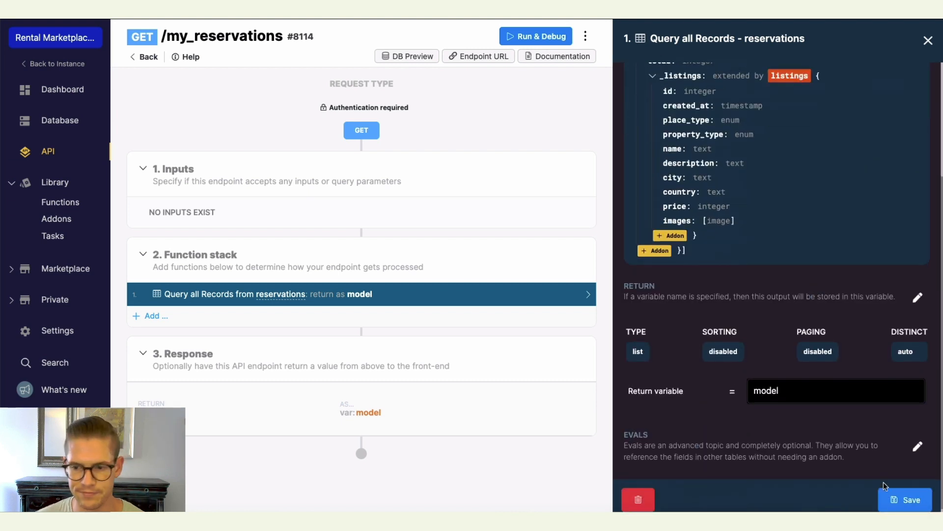
left_click(894, 498)
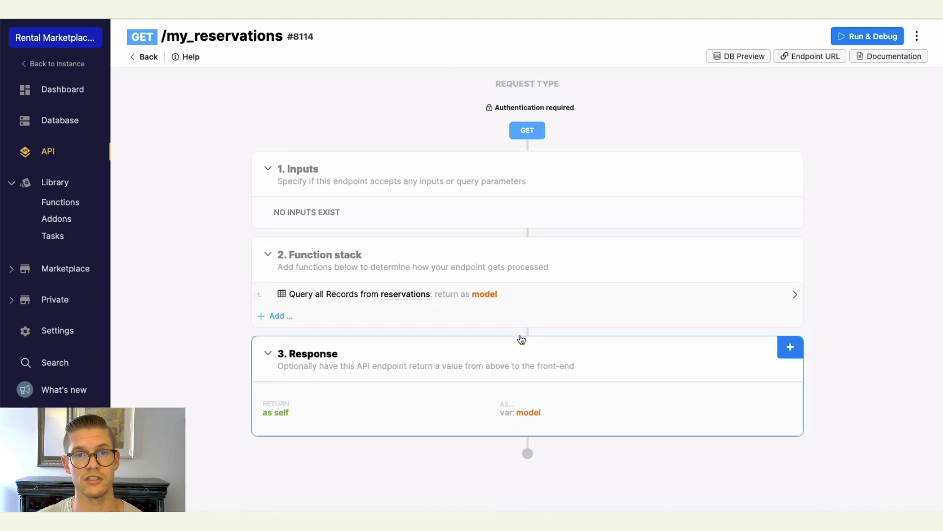
Add a For Each loop to the function stack that iterates over model as item, and save it.
left_click(278, 316)
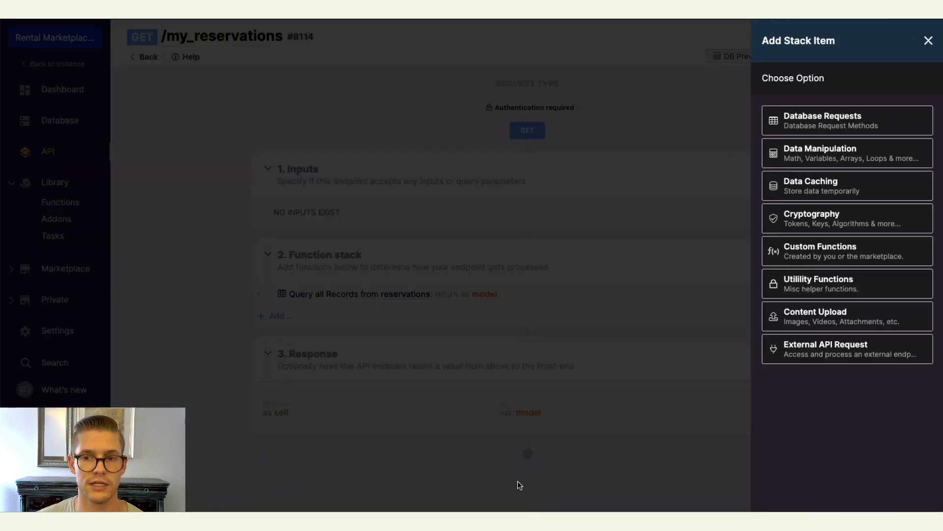
left_click(824, 158)
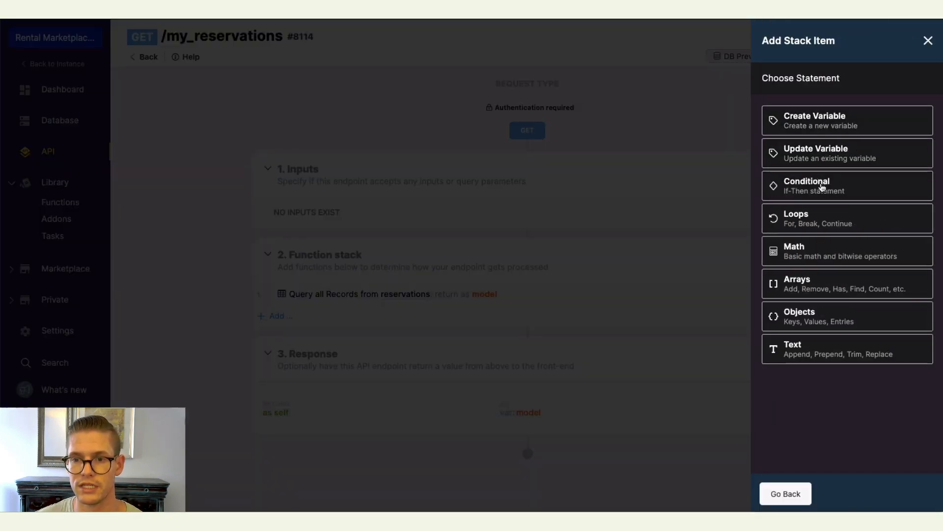
left_click(814, 224)
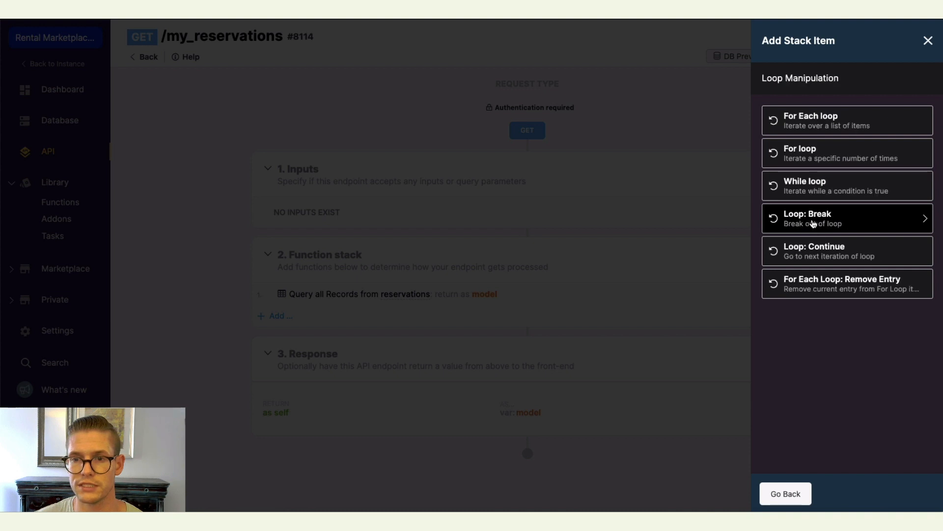
left_click(816, 127)
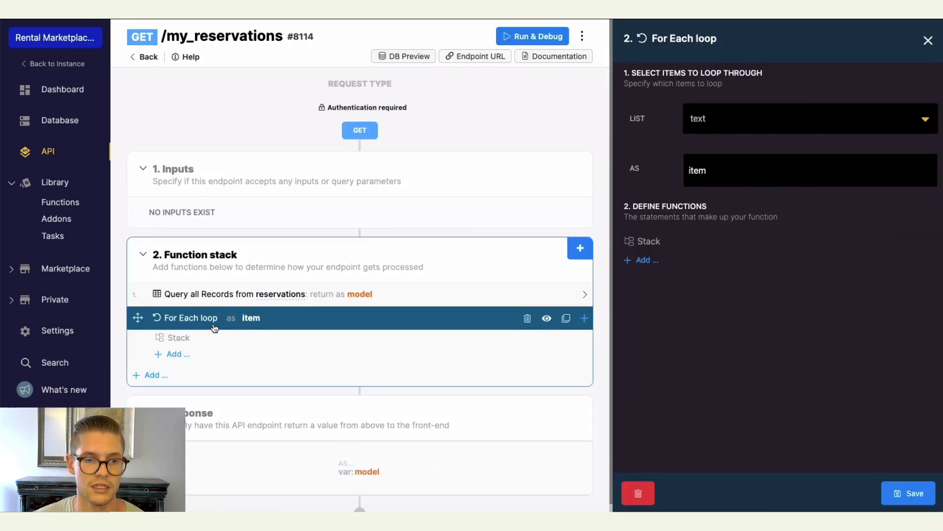
left_click(923, 126)
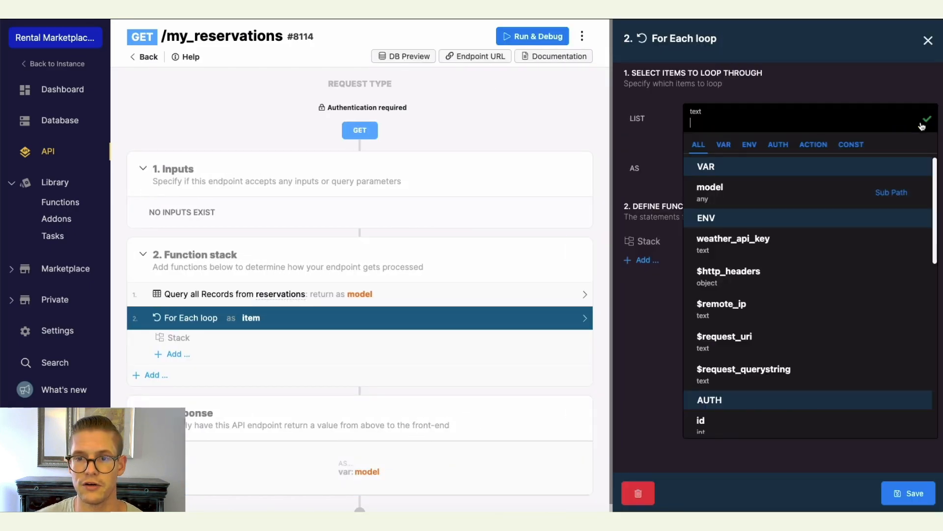
left_click(742, 195)
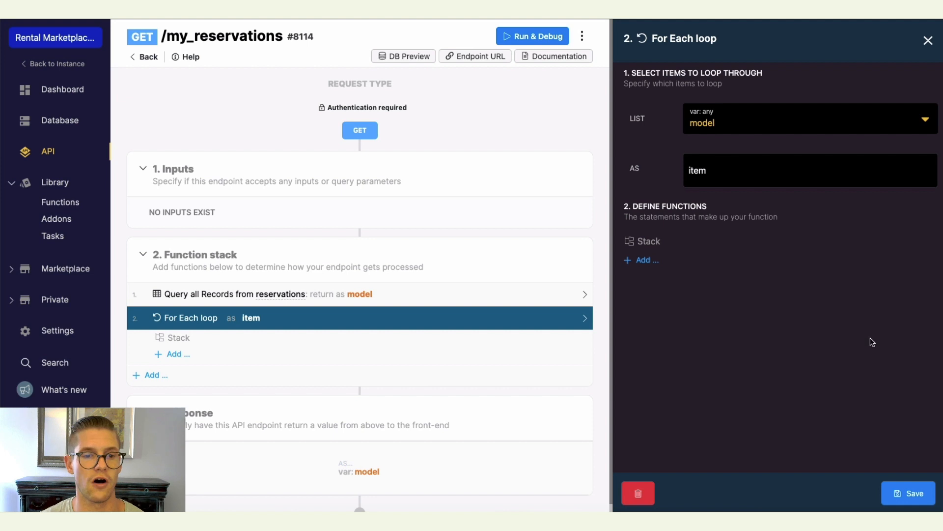
left_click(902, 493)
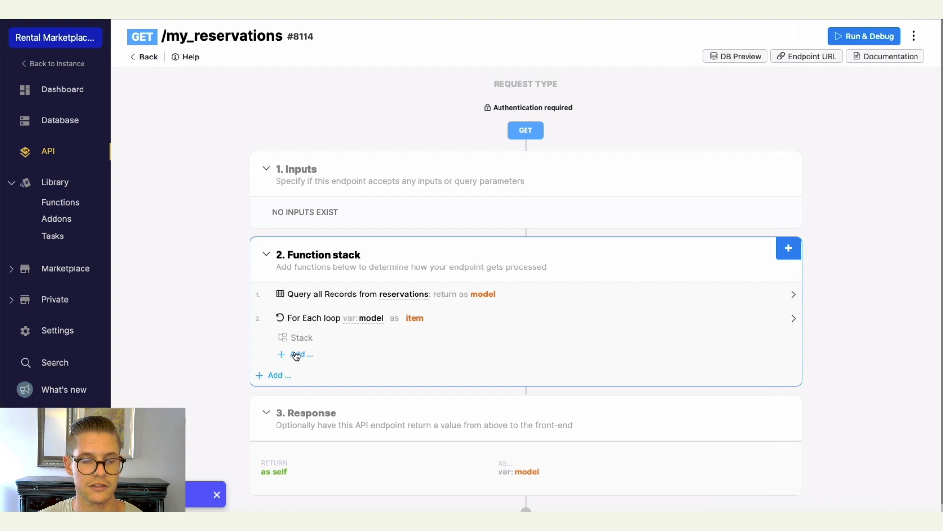
Add an Update Variable step inside the loop whose existing variable is model.start_date.
left_click(296, 354)
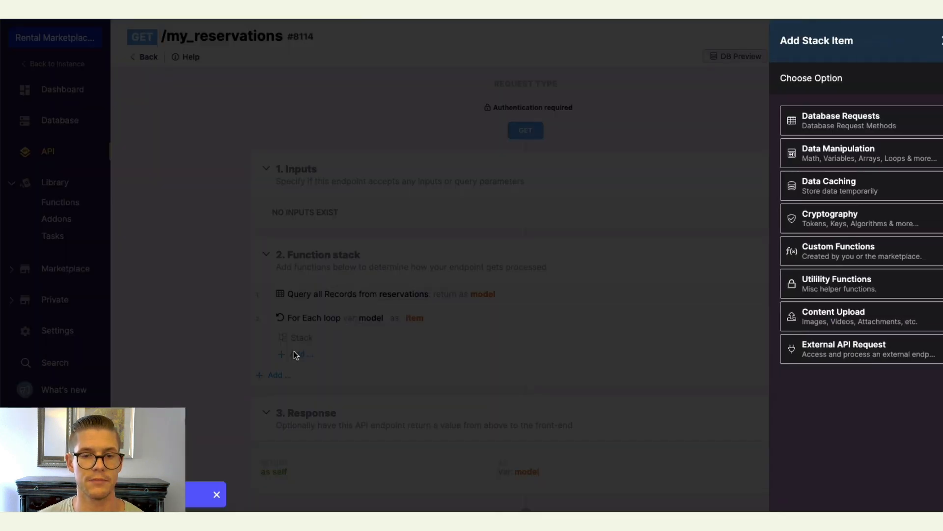
left_click(820, 147)
key("Escape")
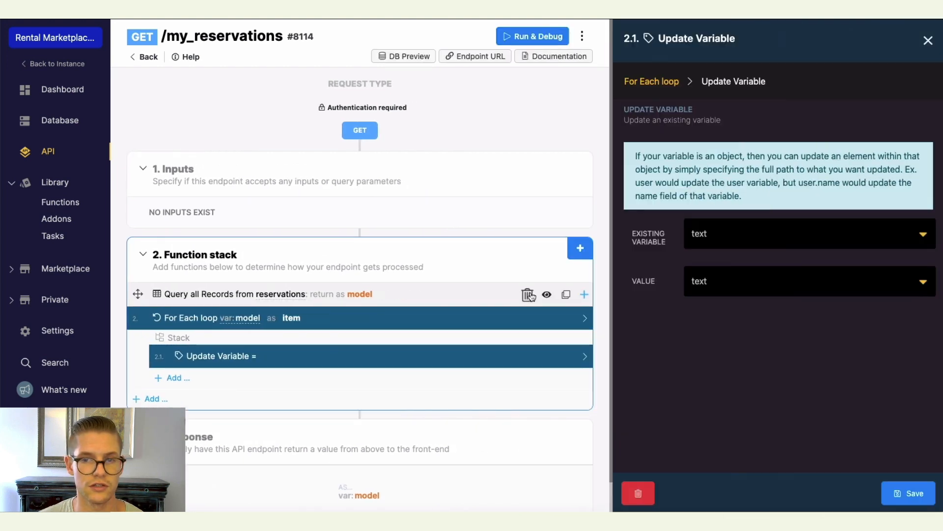
left_click(894, 235)
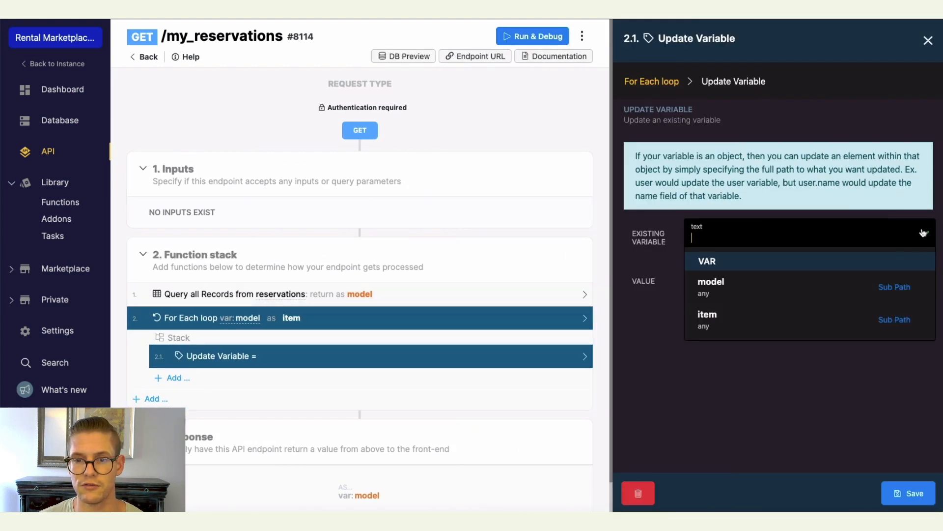
left_click(751, 291)
left_click(744, 237)
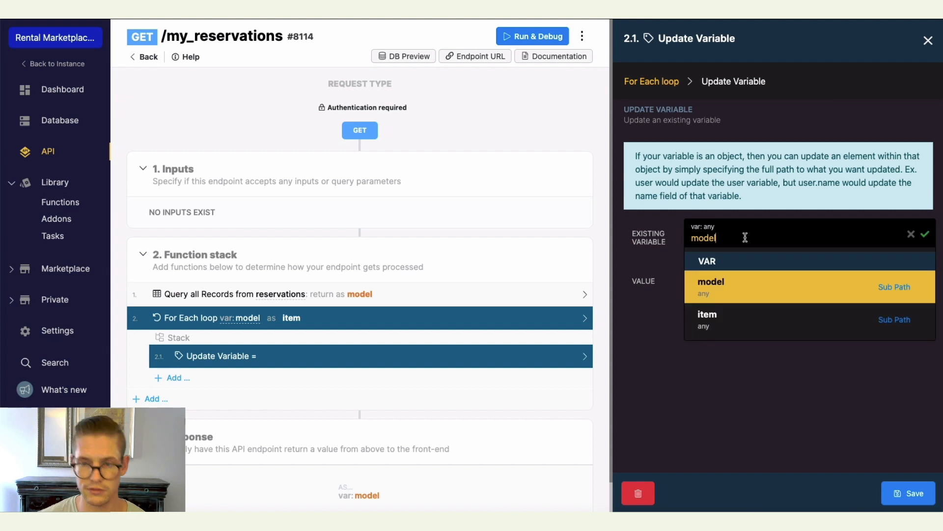
type(".staar")
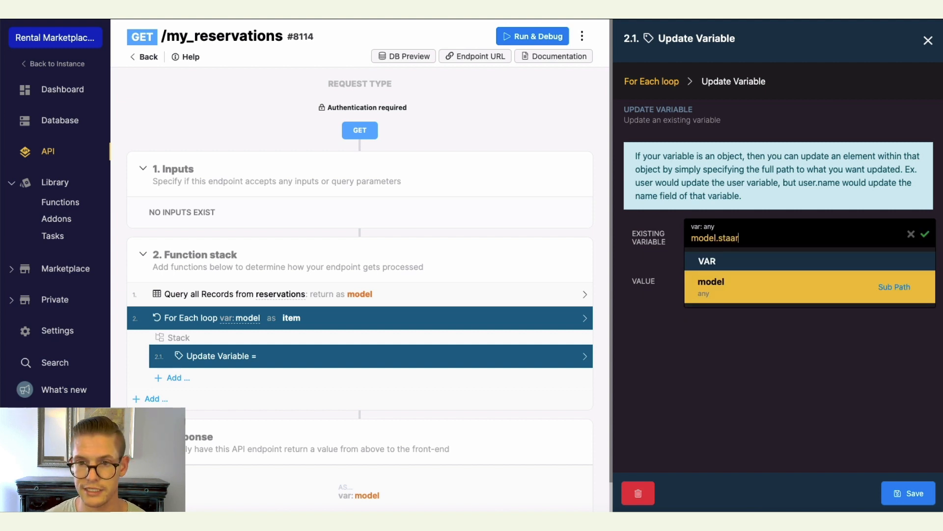
key("BackSpace")
key("BackSpace")
type("rt_d")
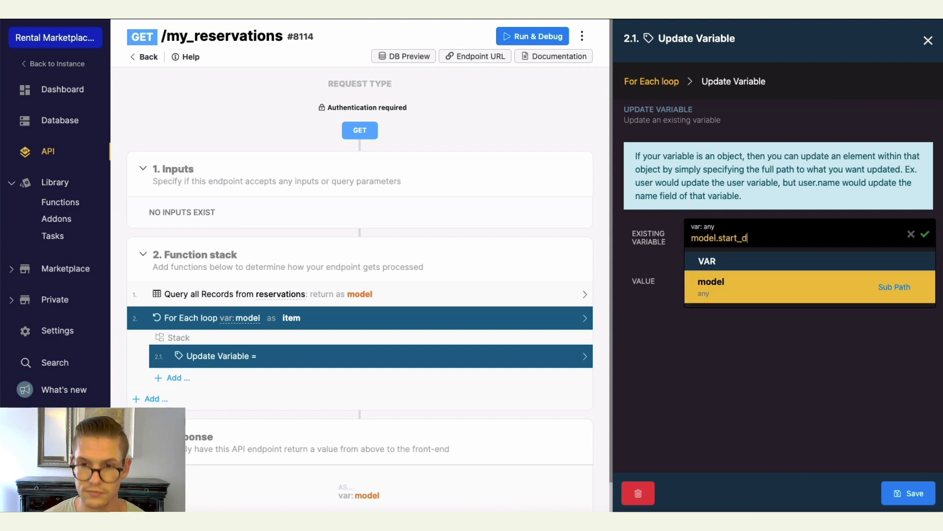
type("ate")
left_click(925, 234)
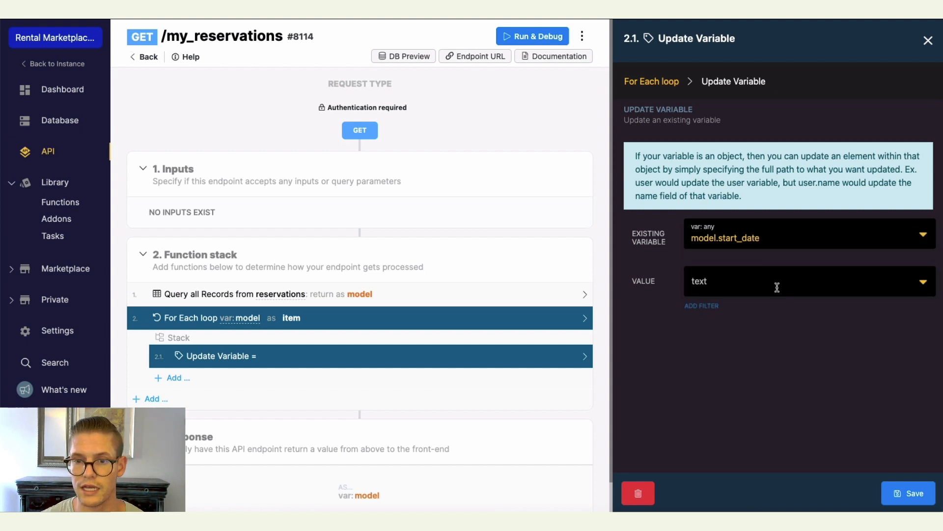
Set the Update Variable step's value to model.start_date.
left_click(778, 287)
left_click(737, 351)
left_click(741, 278)
type(".")
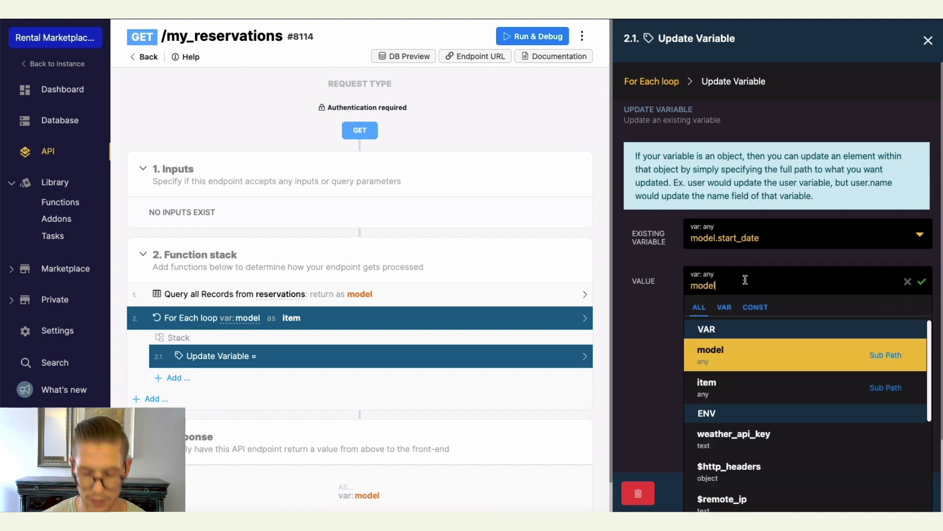
type("start_date")
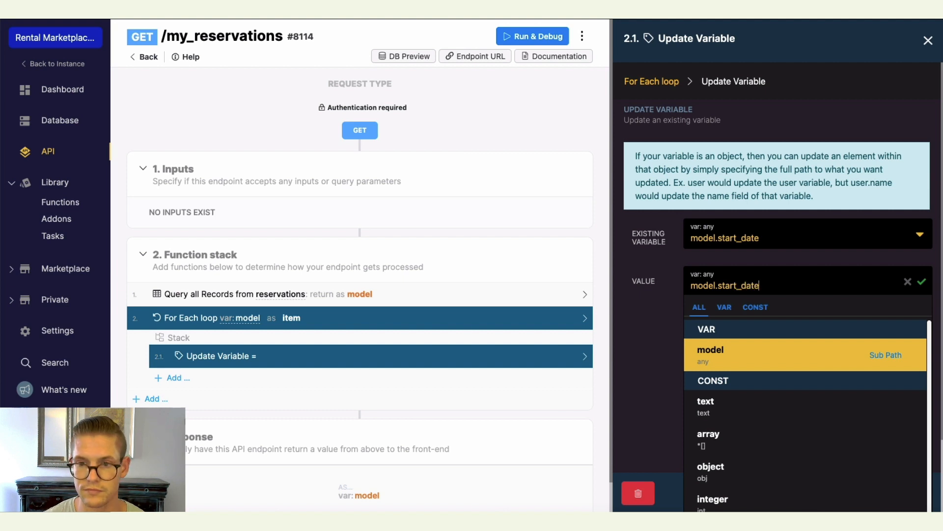
left_click(921, 282)
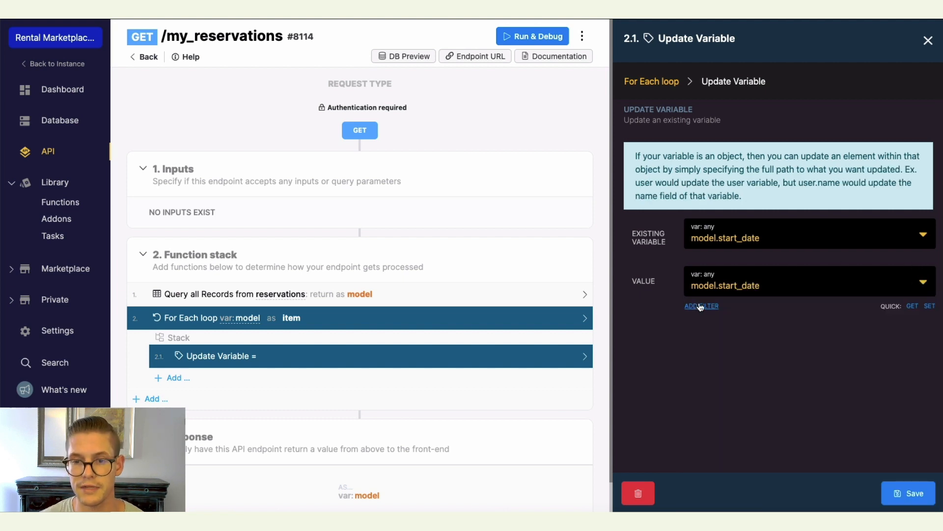
Apply a format_timestamp filter to the value with format j M and timezone UTC, then save the step.
left_click(701, 307)
left_click(811, 141)
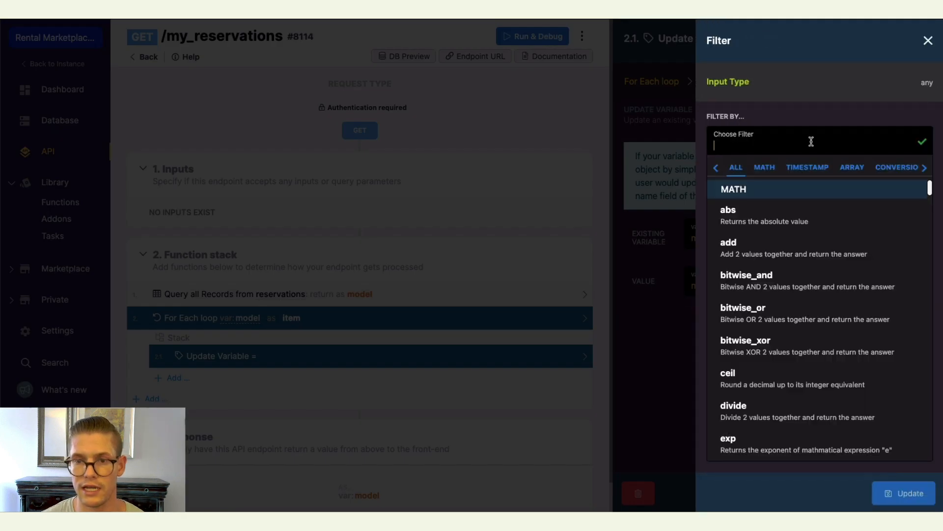
type("form")
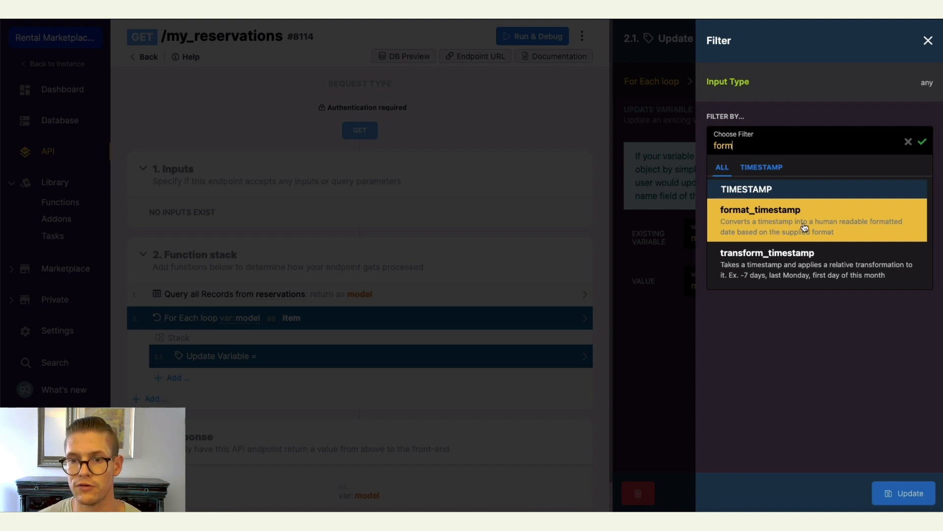
left_click(830, 224)
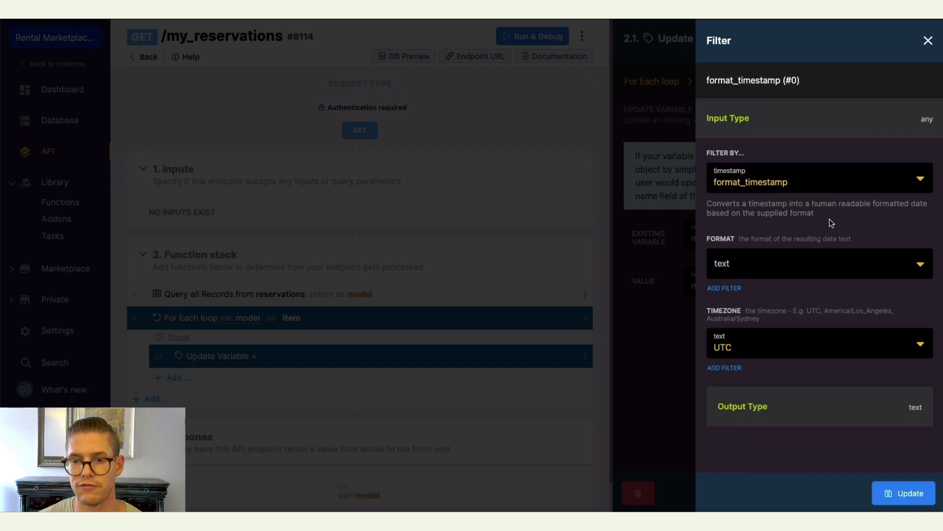
left_click(749, 264)
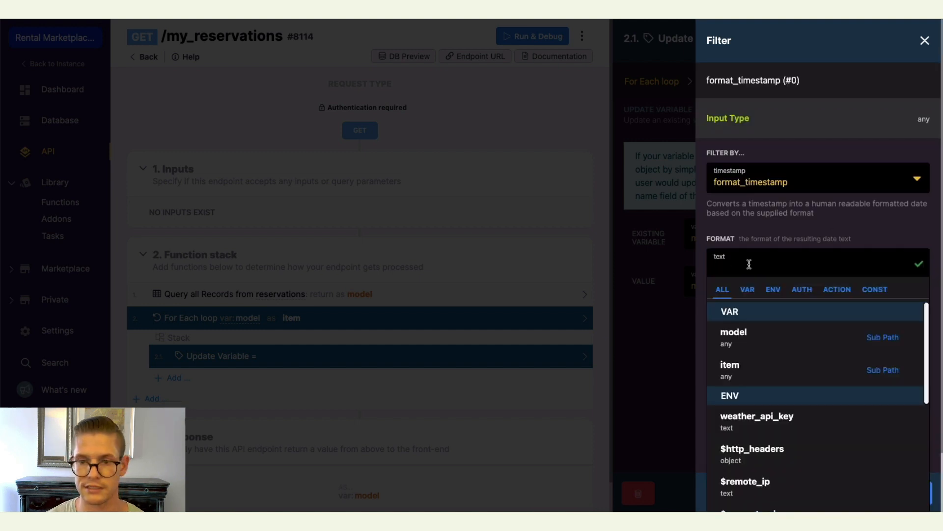
type("j")
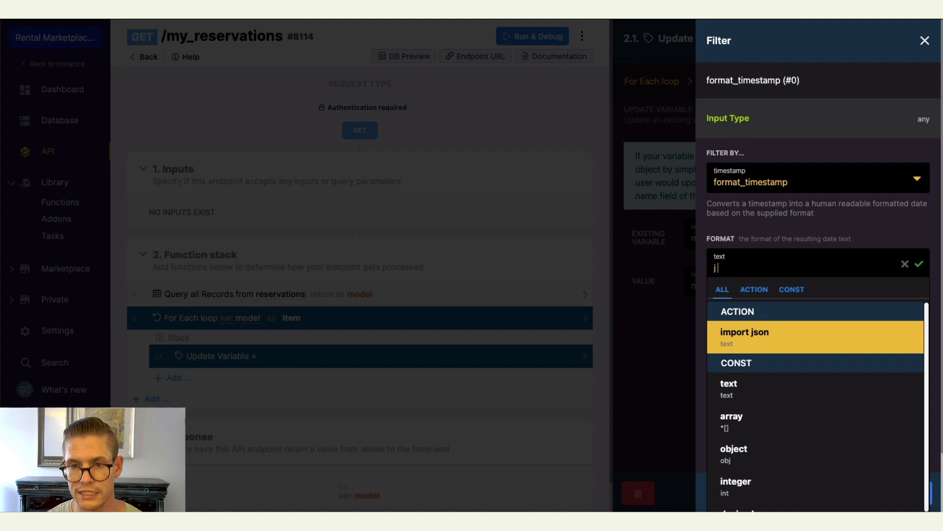
type(" M")
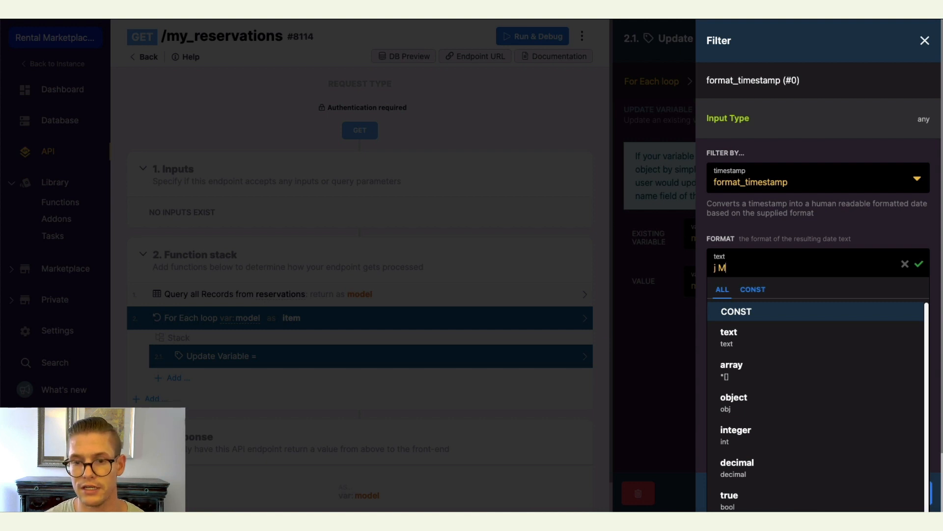
left_click(919, 266)
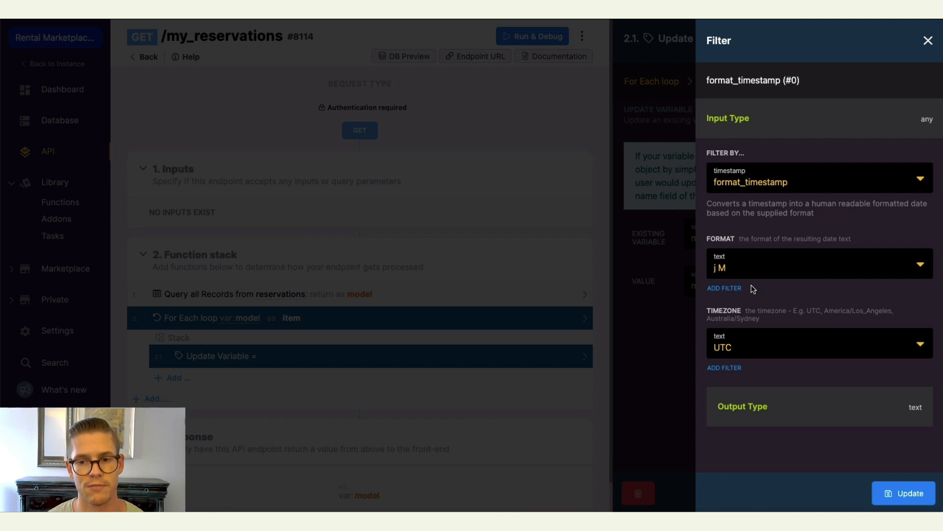
left_click(884, 493)
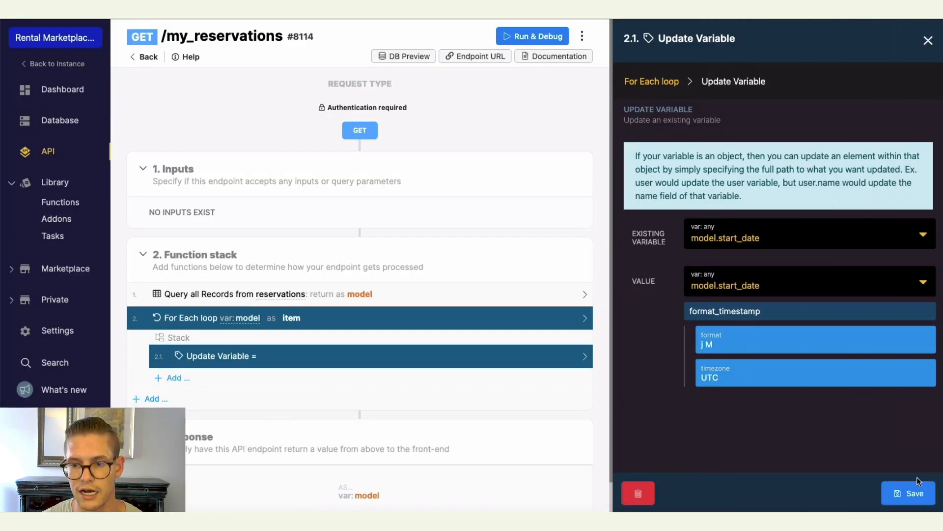
left_click(912, 493)
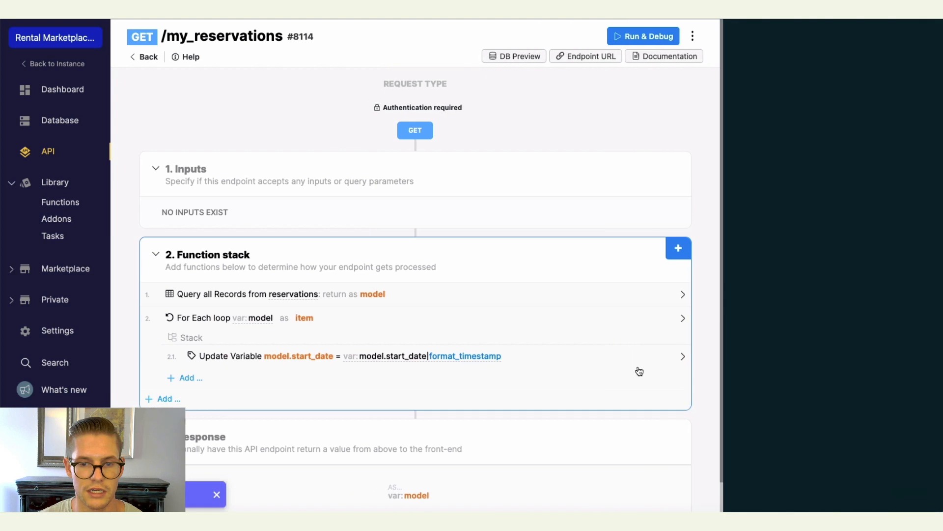
Duplicate the Update Variable step and change the copy's existing variable to model.end_date.
scroll(640, 370, "down", 2)
left_click(772, 323)
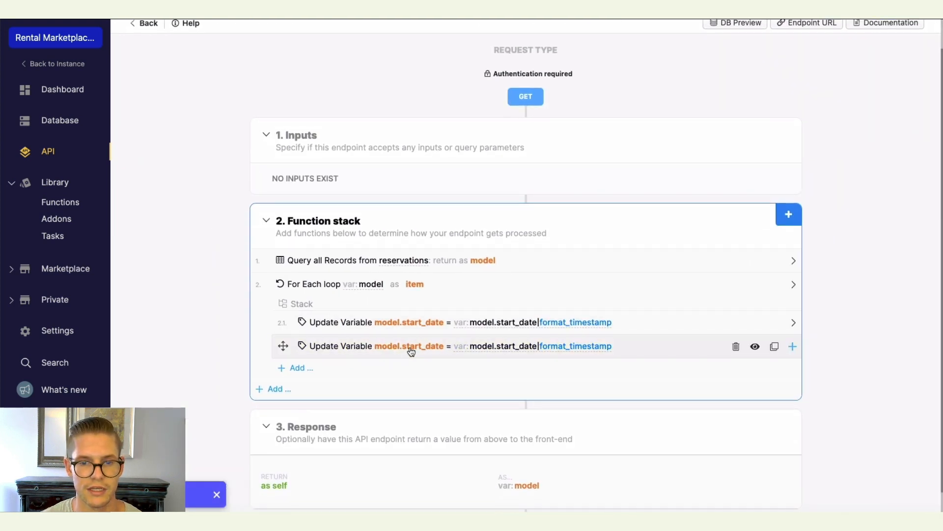
left_click(411, 349)
left_click(769, 244)
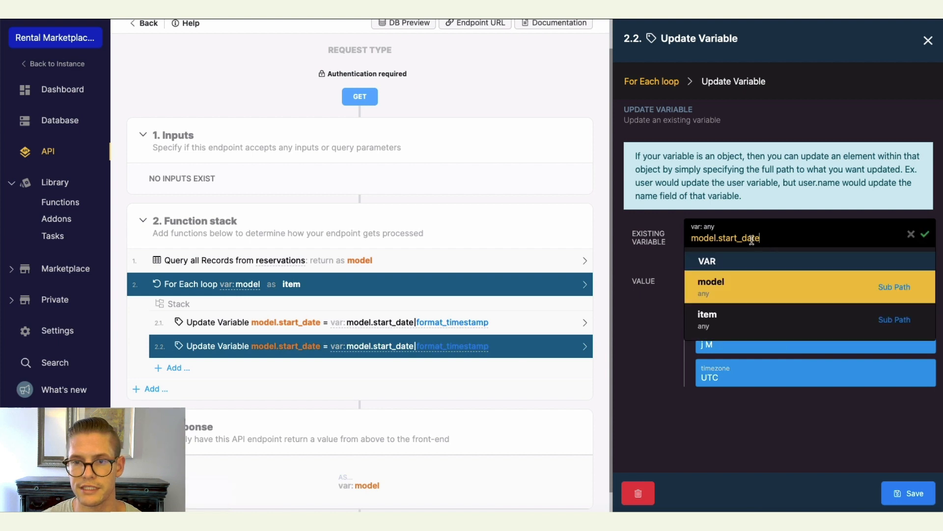
double_click(732, 238)
type("end_daye")
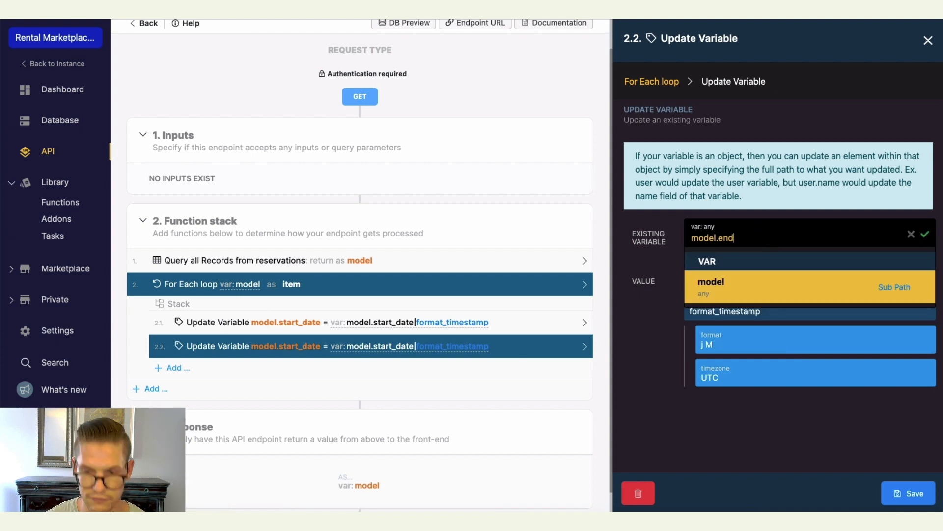
key("BackSpace")
key("BackSpace")
type("te")
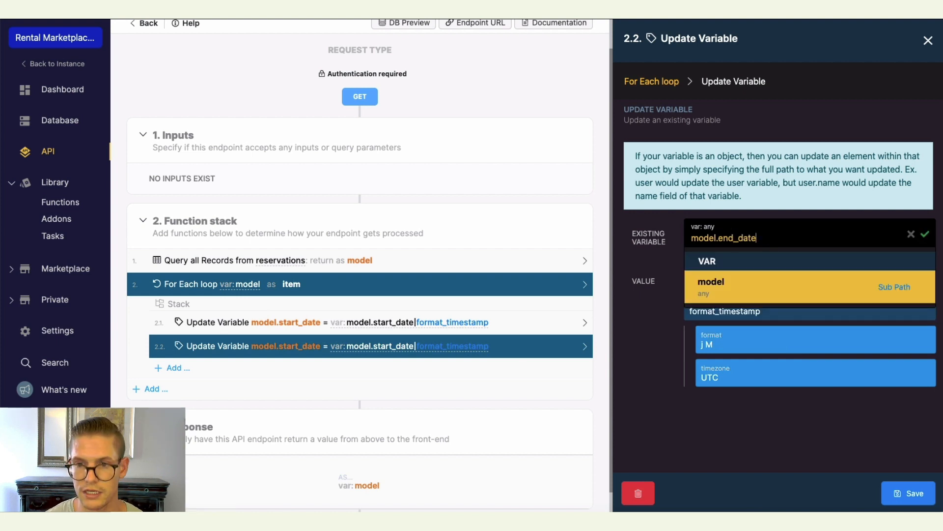
left_click(925, 234)
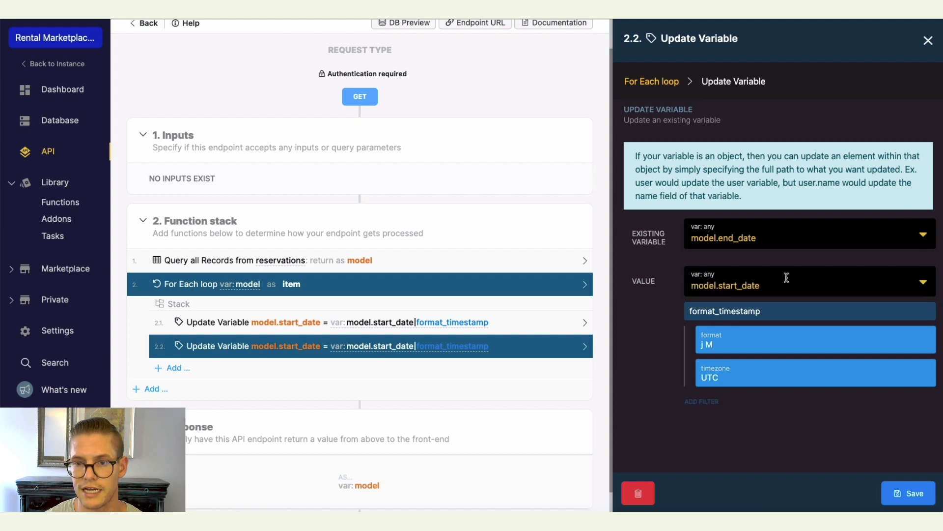
Set the copied Update Variable step's value to model.end_date and save the step.
left_click(754, 286)
key("BackSpace")
key("BackSpace")
key("BackSpace")
key("BackSpace")
key("BackSpace")
key("BackSpace")
key("BackSpace")
key("BackSpace")
key("BackSpace")
key("BackSpace")
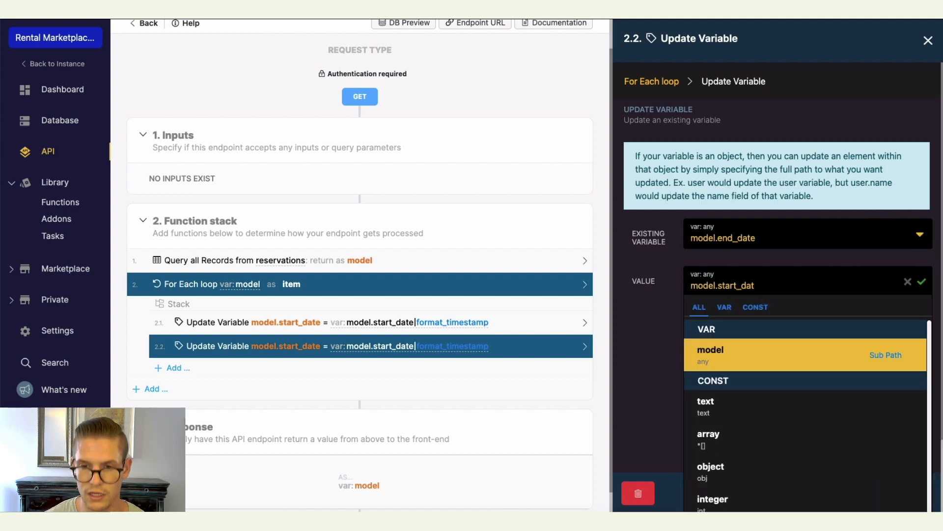
type("end")
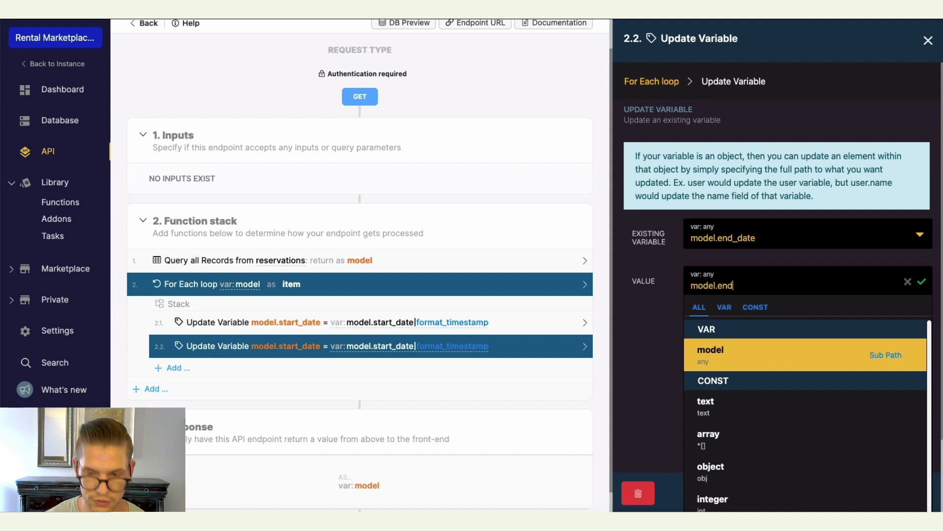
type("_date")
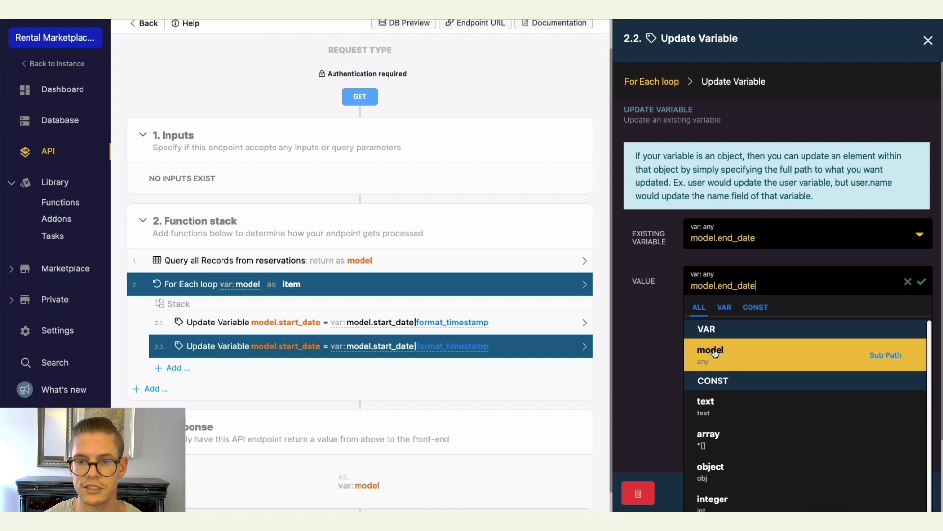
left_click(922, 282)
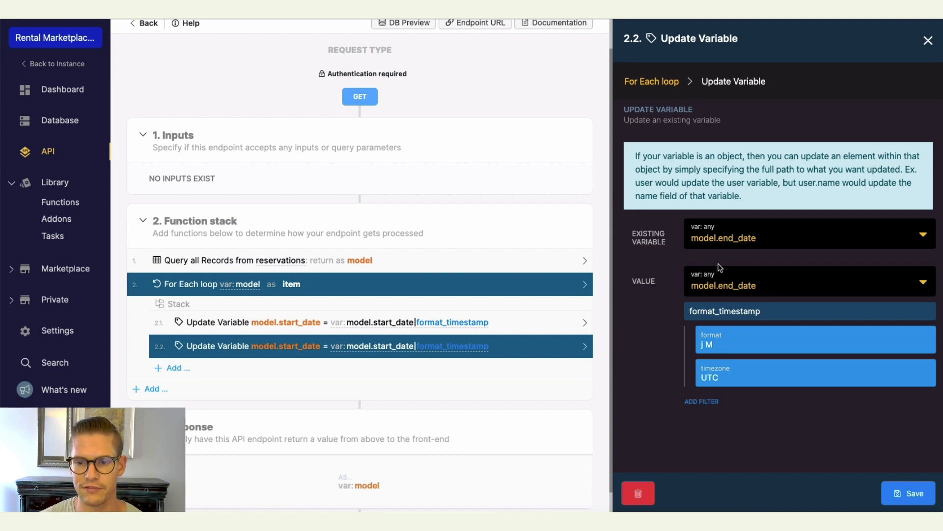
left_click(916, 495)
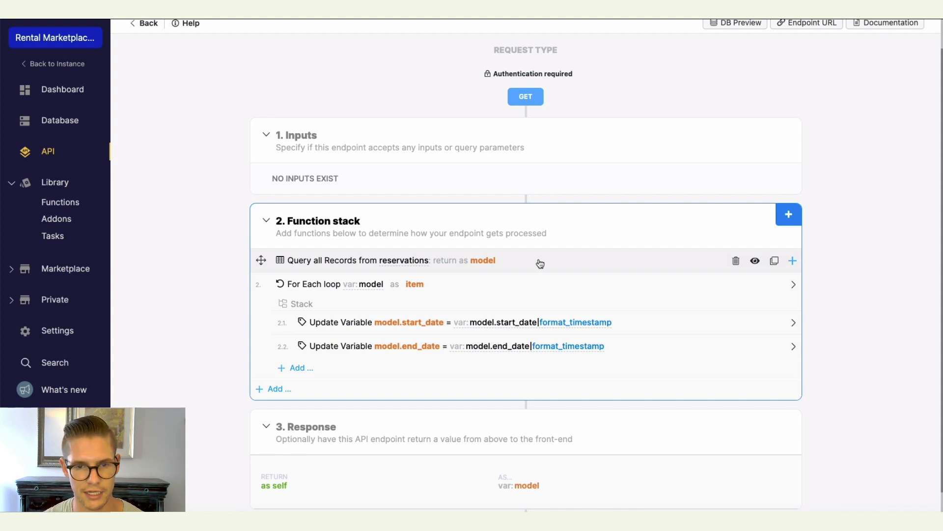
In the reservations query's output, add an eval on reservations.start_date named in_past.
left_click(541, 263)
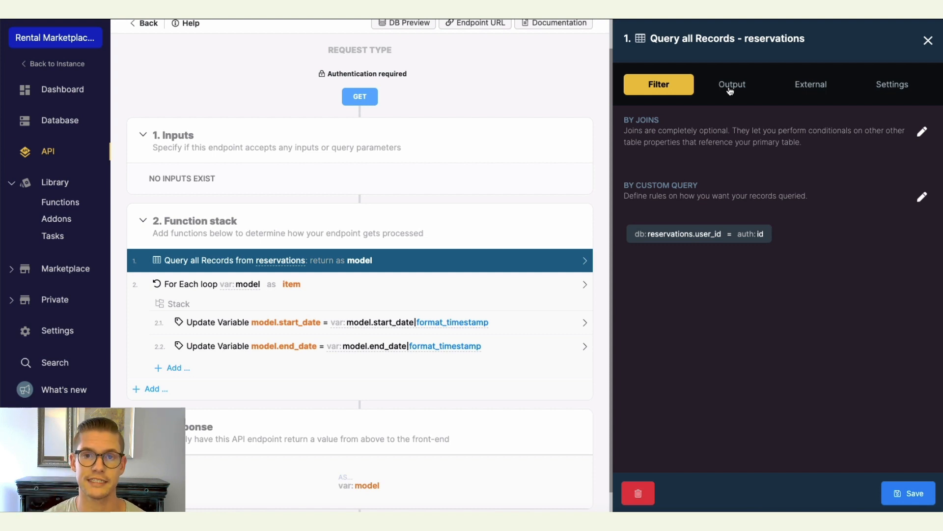
left_click(731, 88)
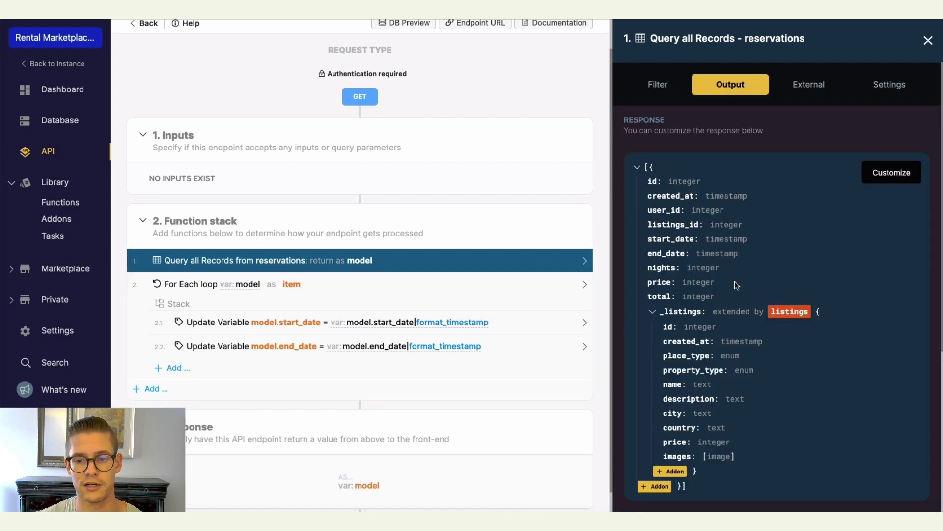
scroll(735, 283, "down", 5)
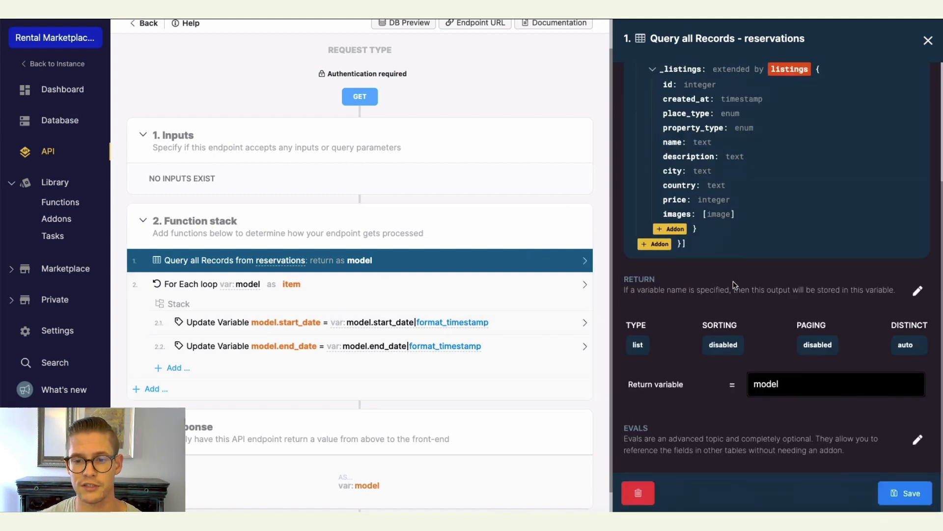
left_click(917, 440)
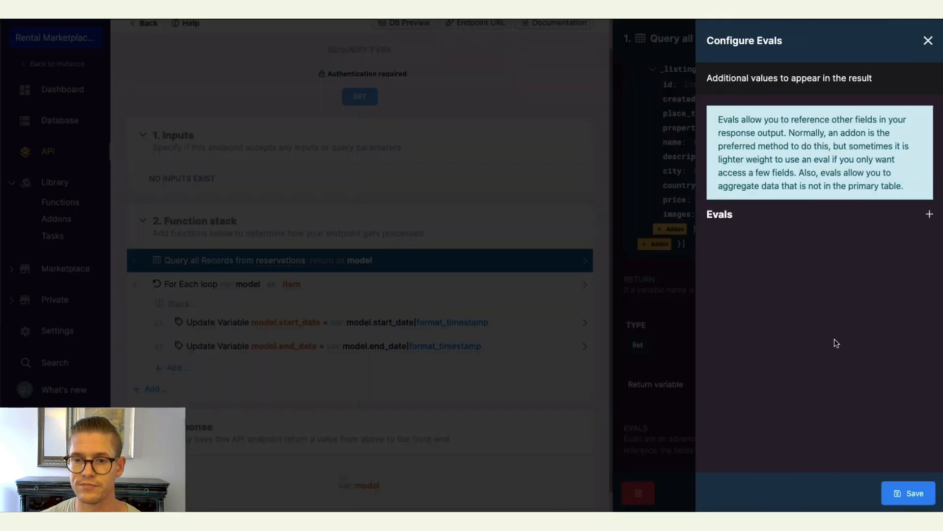
left_click(929, 215)
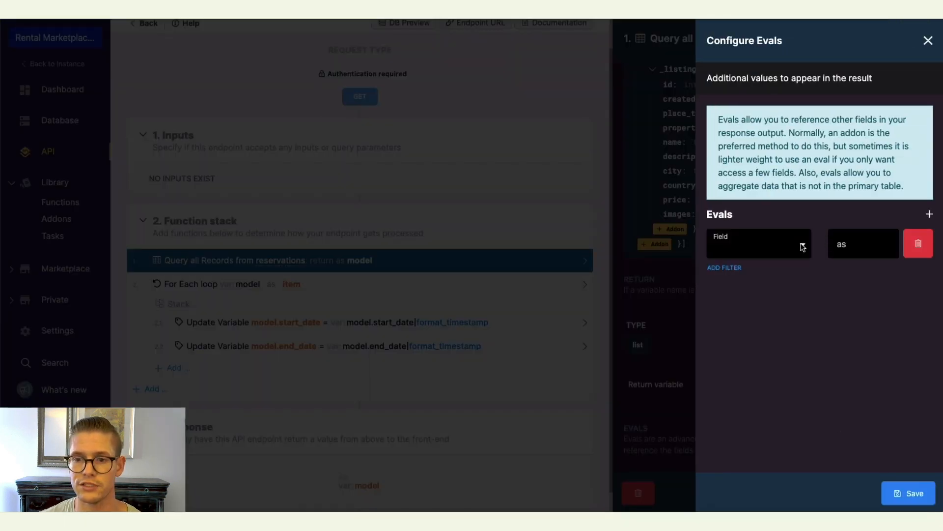
left_click(726, 245)
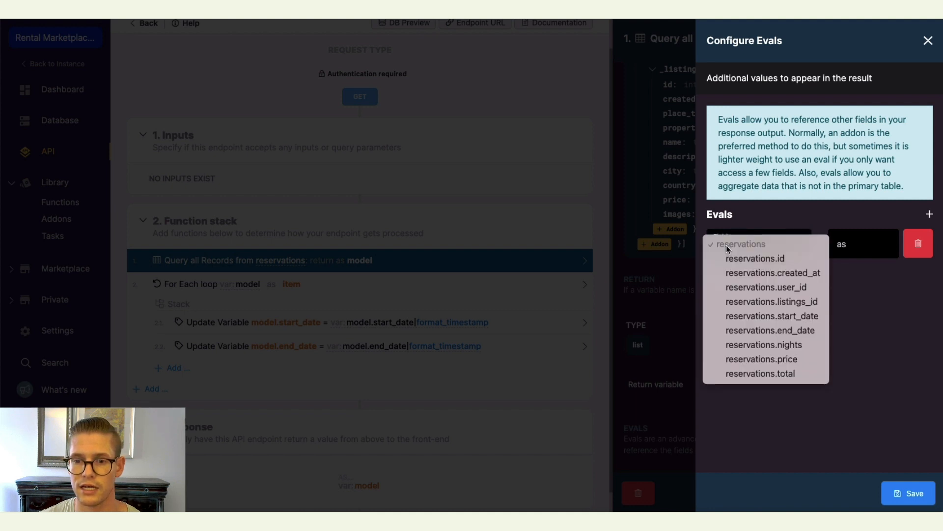
left_click(744, 316)
left_click(841, 248)
type("in_past")
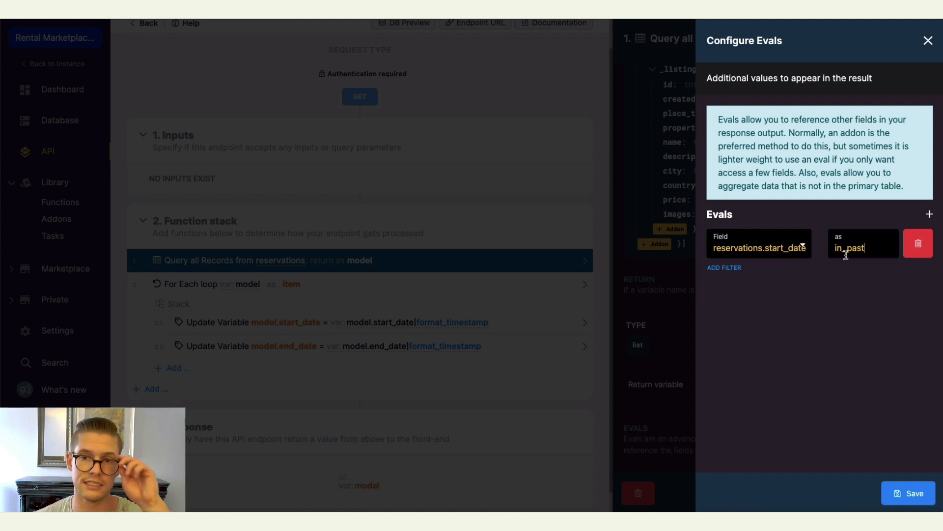
Apply a between filter to the in_past eval with left 0 and right now, then save the evals.
left_click(721, 268)
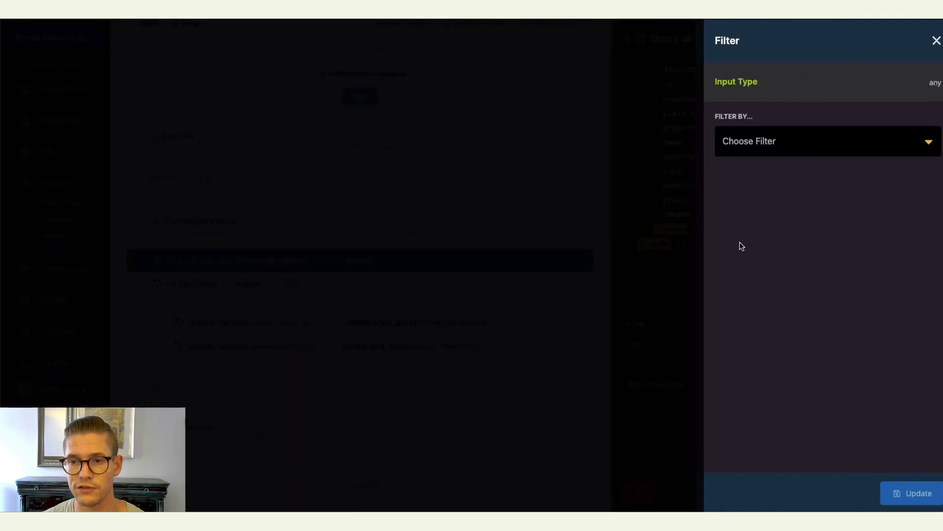
left_click(773, 146)
type("betw")
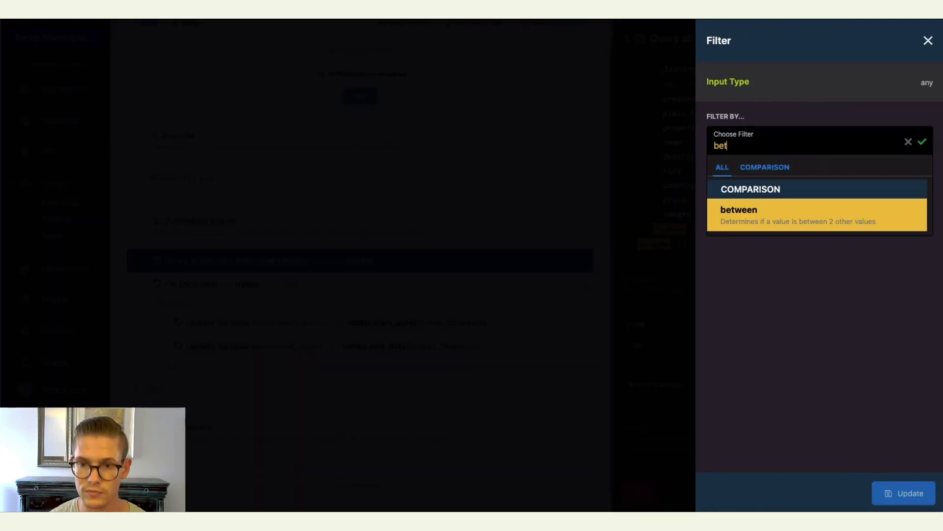
left_click(792, 216)
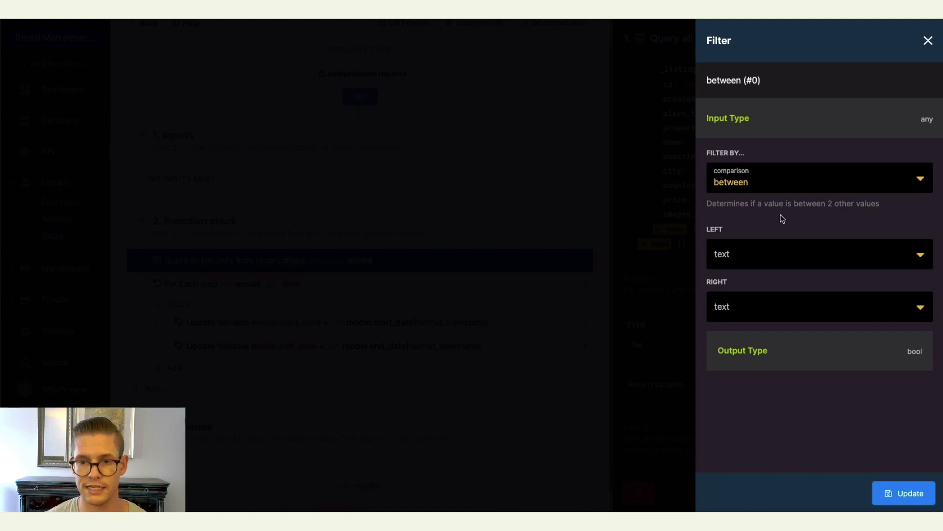
left_click(763, 252)
type("0")
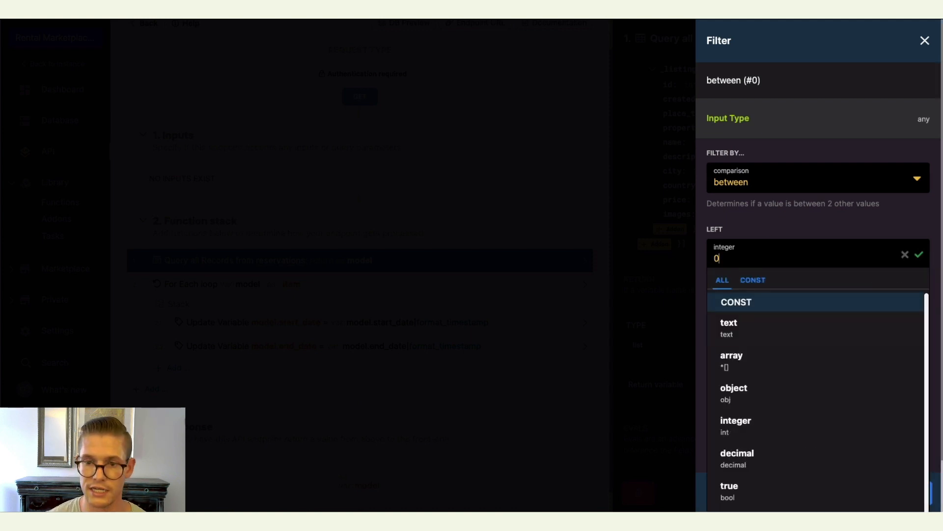
left_click(919, 254)
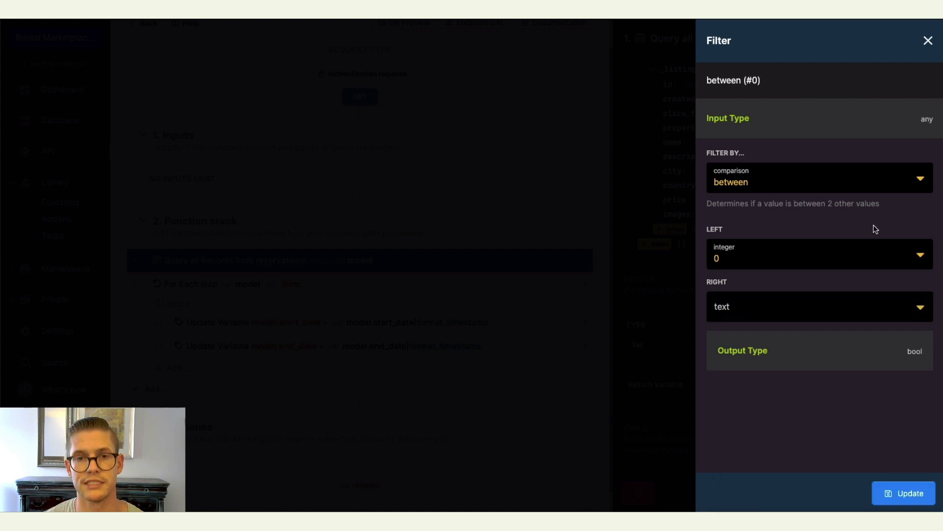
left_click(805, 312)
type("now")
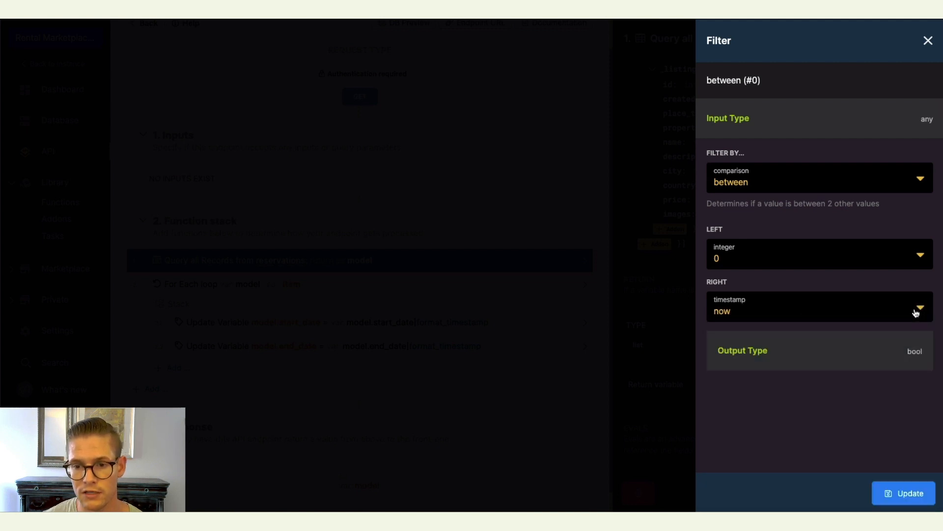
left_click(917, 309)
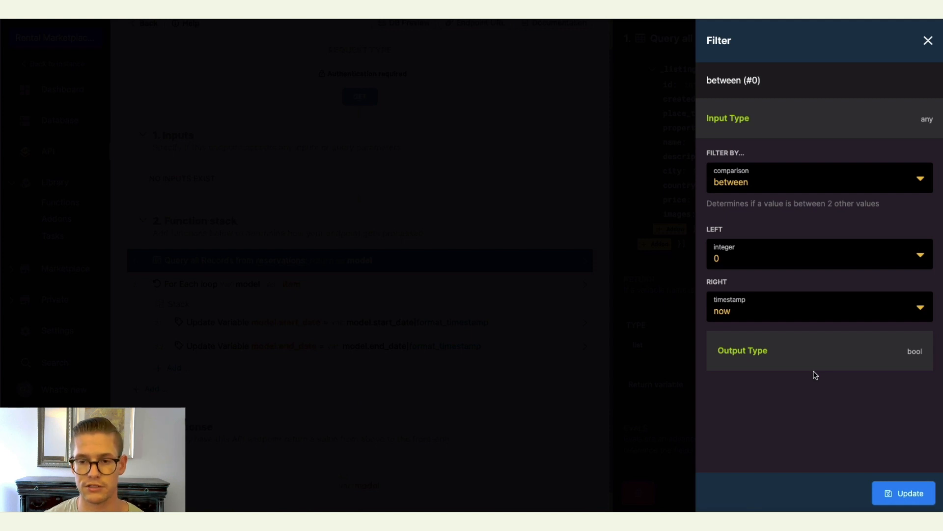
left_click(906, 497)
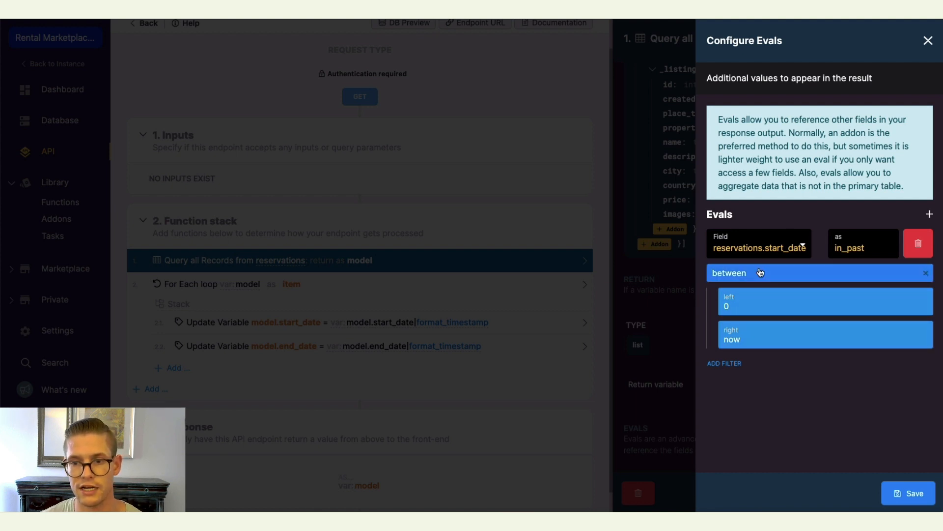
left_click(906, 493)
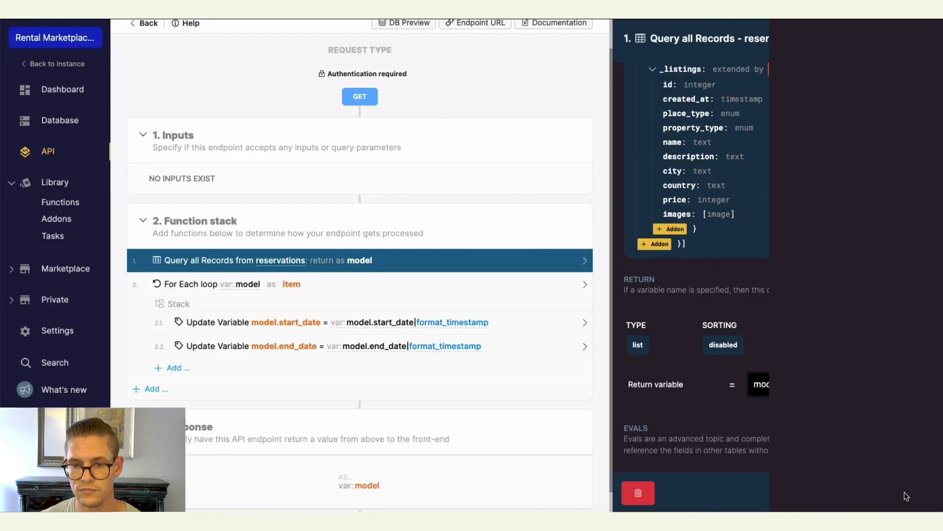
Sort the query's return by in_past ascending, then by reservations.start_date ascending, and save the return settings.
scroll(862, 465, "down", 3)
left_click_drag(644, 210, 717, 214)
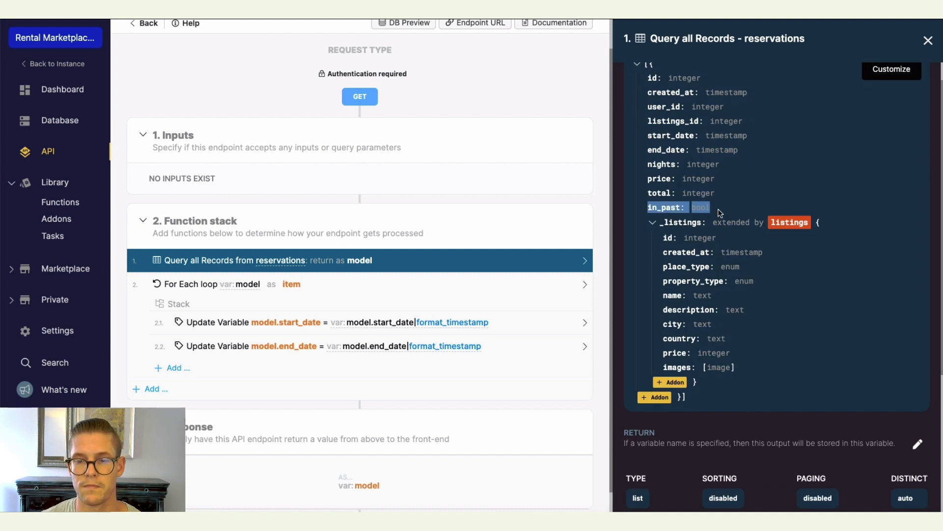
left_click(720, 212)
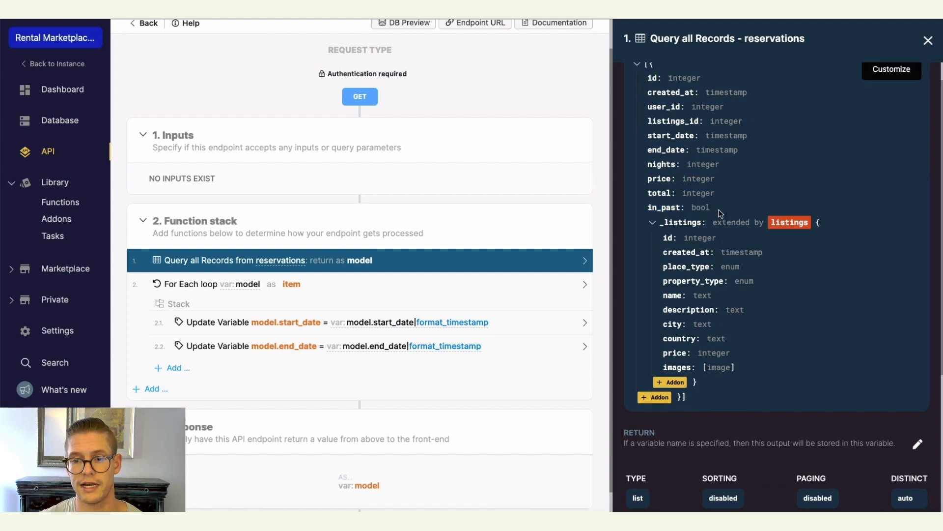
scroll(720, 212, "down", 5)
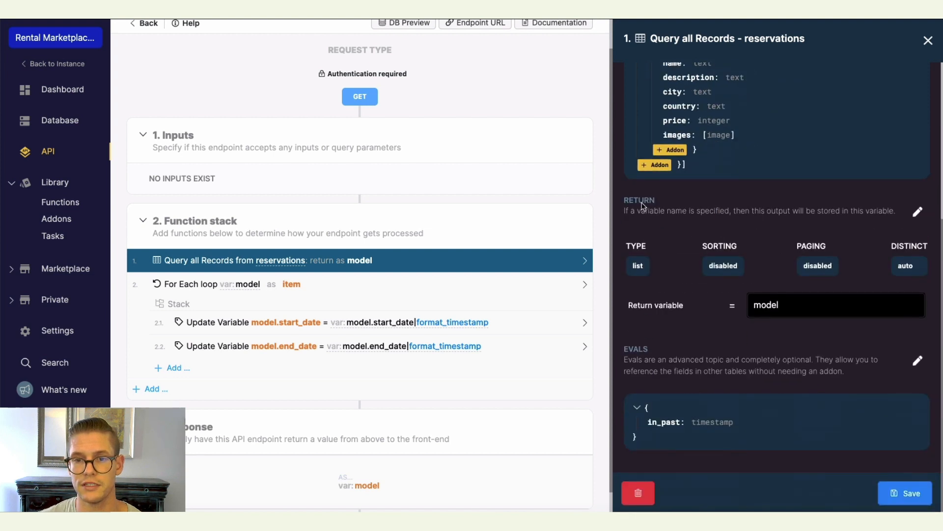
left_click(917, 214)
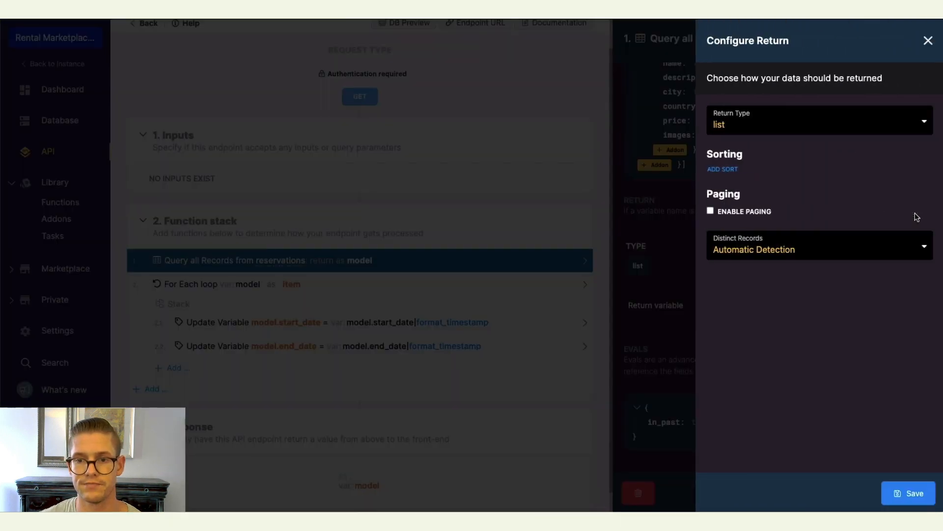
left_click(725, 170)
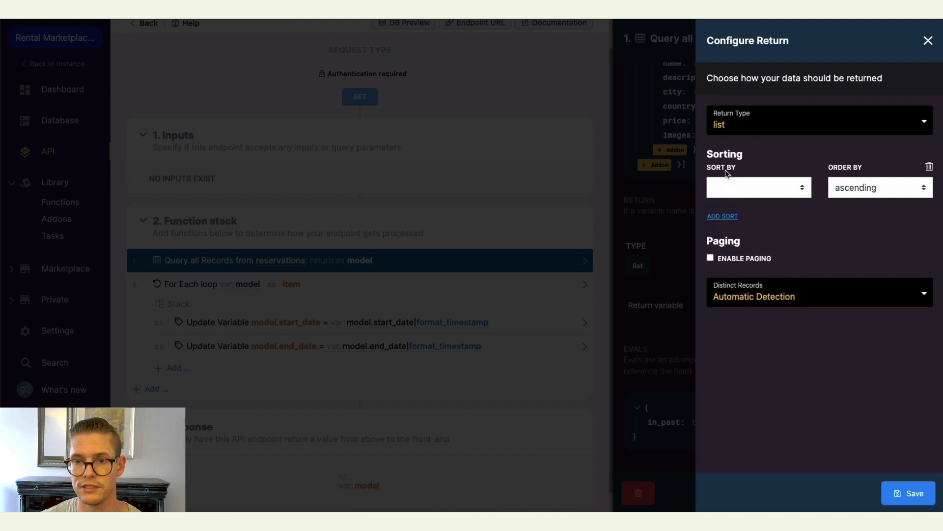
left_click(798, 186)
left_click(740, 346)
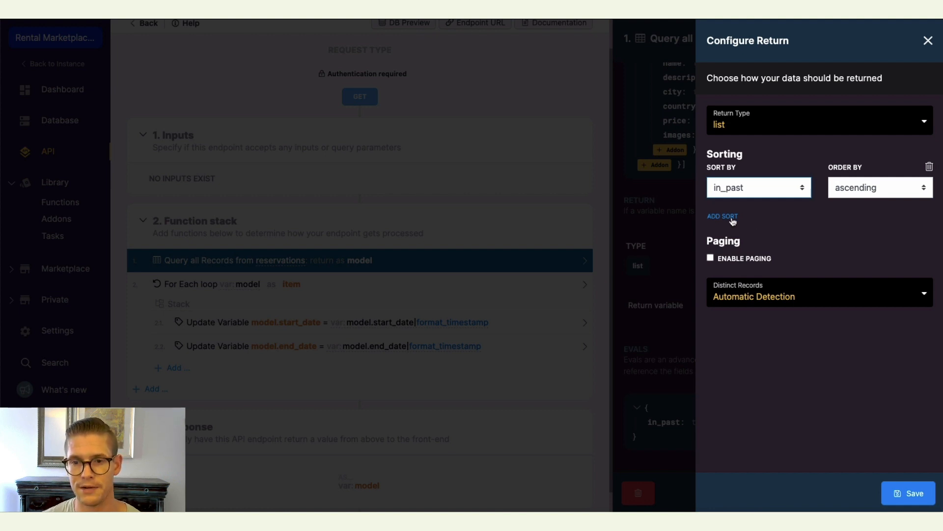
left_click(713, 217)
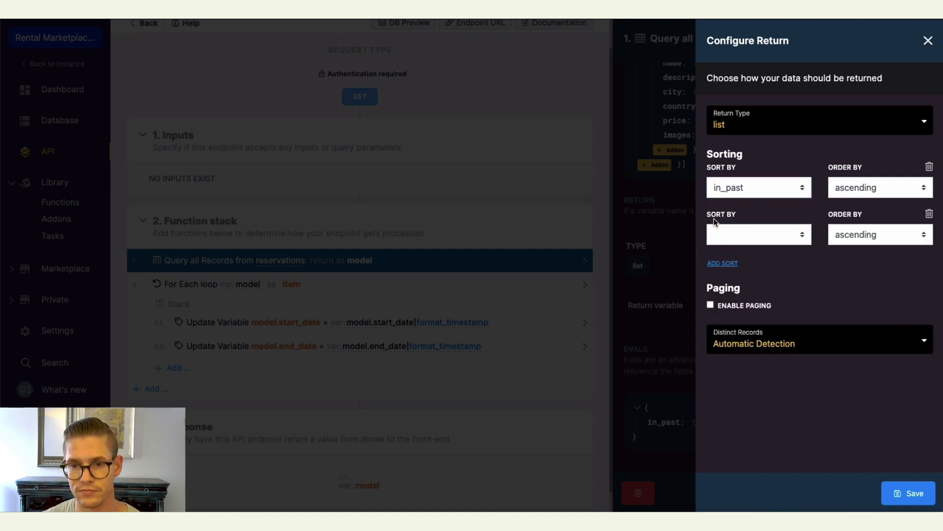
left_click(795, 232)
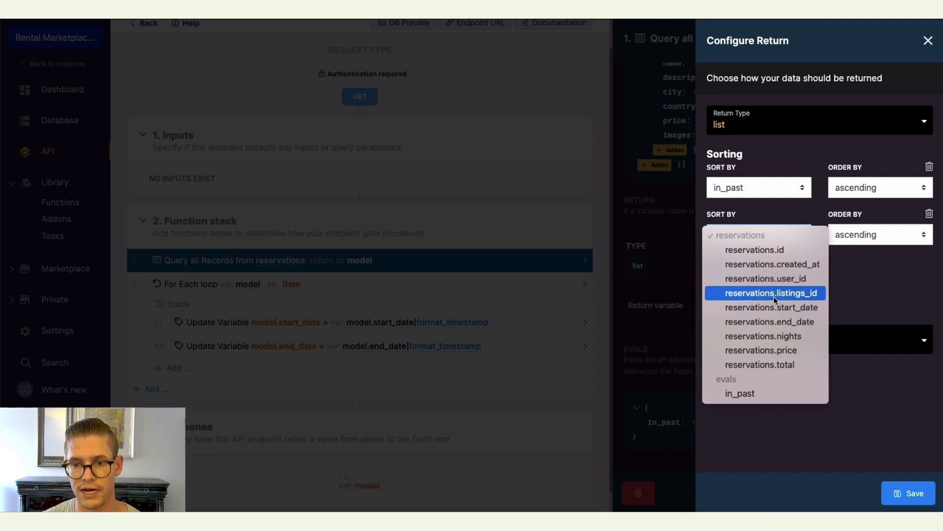
left_click(768, 307)
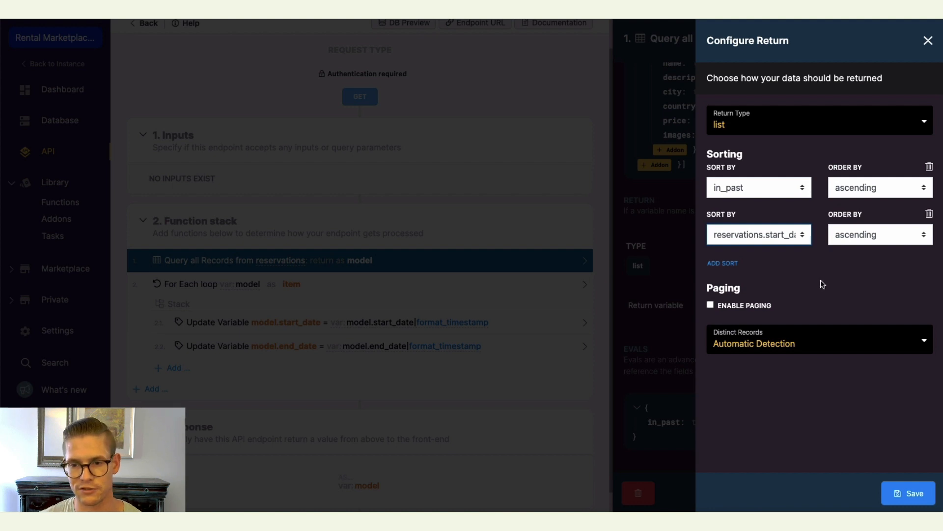
left_click(905, 494)
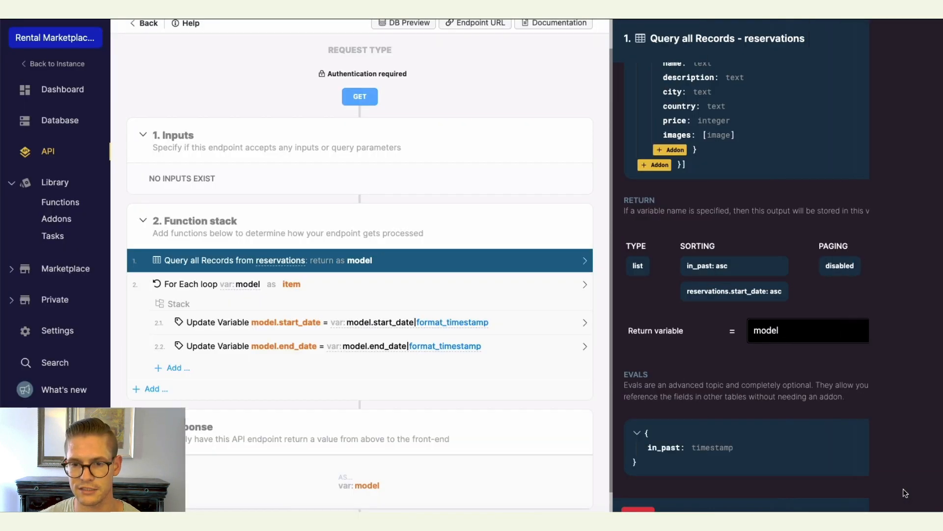
Save the reservations query step.
scroll(852, 345, "down", 1)
scroll(852, 346, "up", 5)
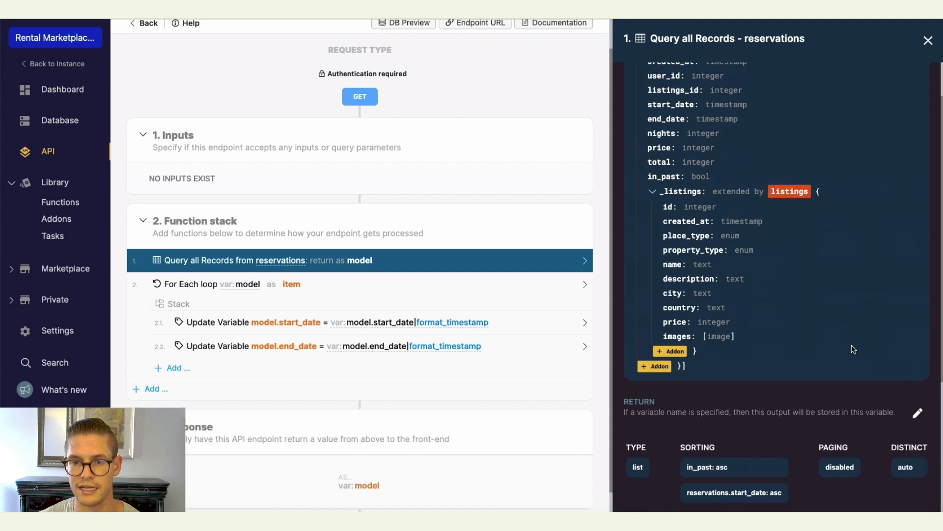
scroll(851, 345, "down", 4)
scroll(852, 348, "up", 7)
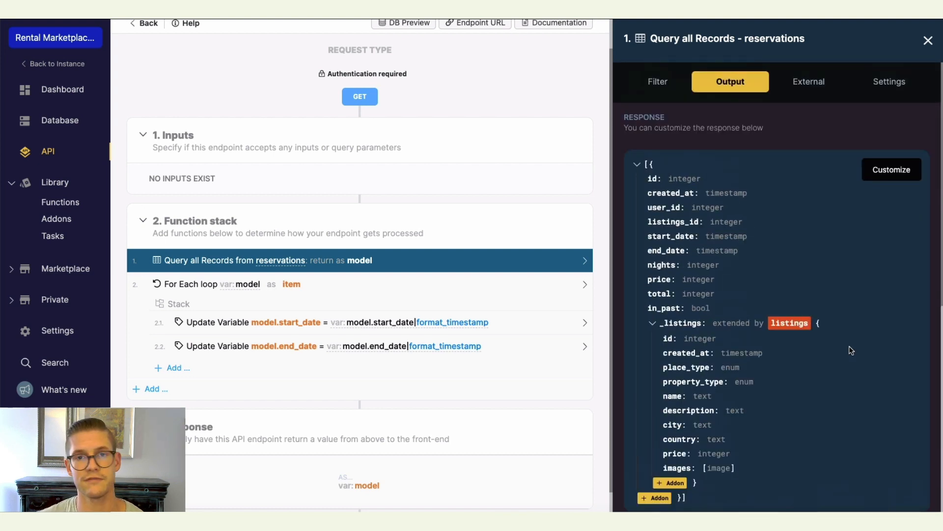
scroll(852, 350, "down", 7)
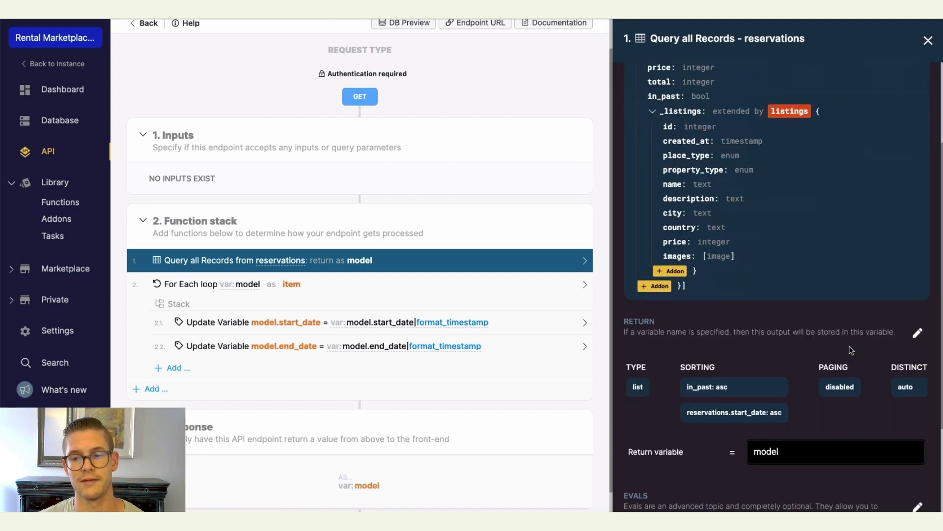
left_click(906, 498)
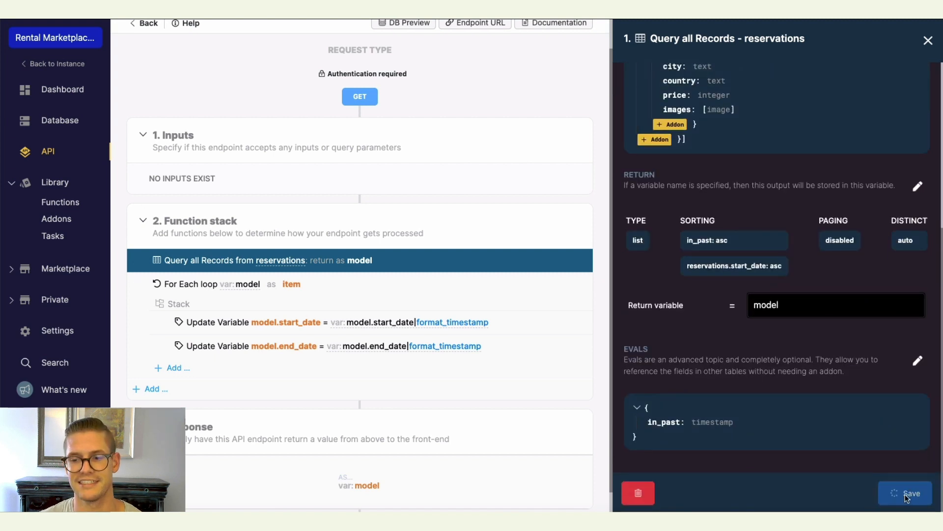
Return to the API's endpoint list and review the auth, listings, listings_search, my_reservations and reservations endpoints.
scroll(871, 403, "up", 1)
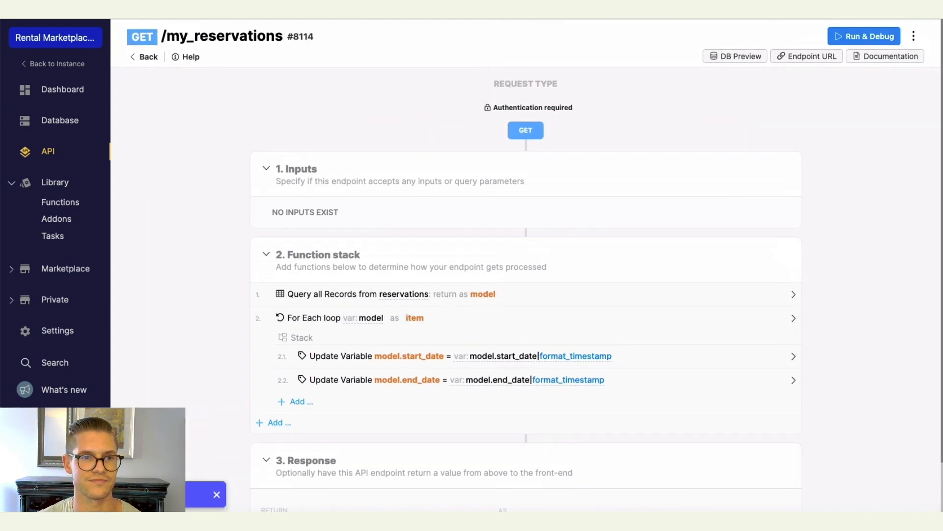
left_click(147, 57)
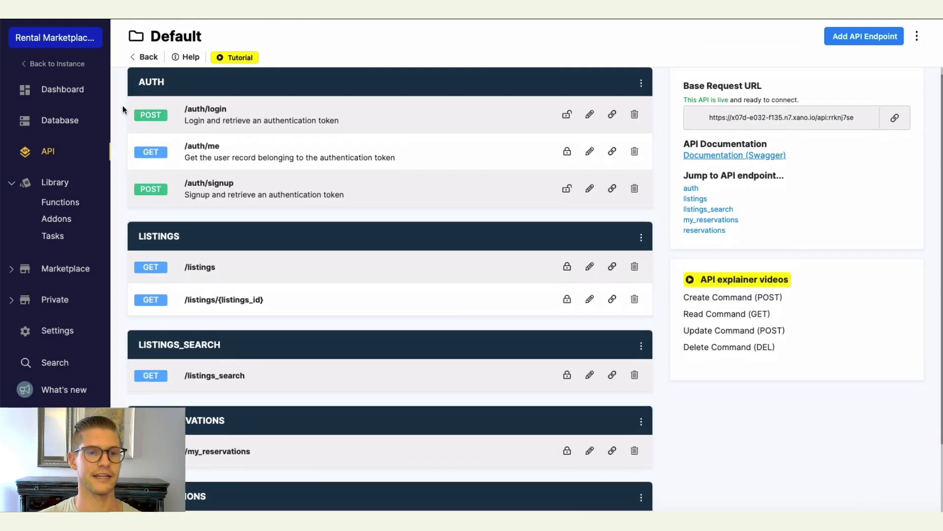
scroll(122, 105, "down", 2)
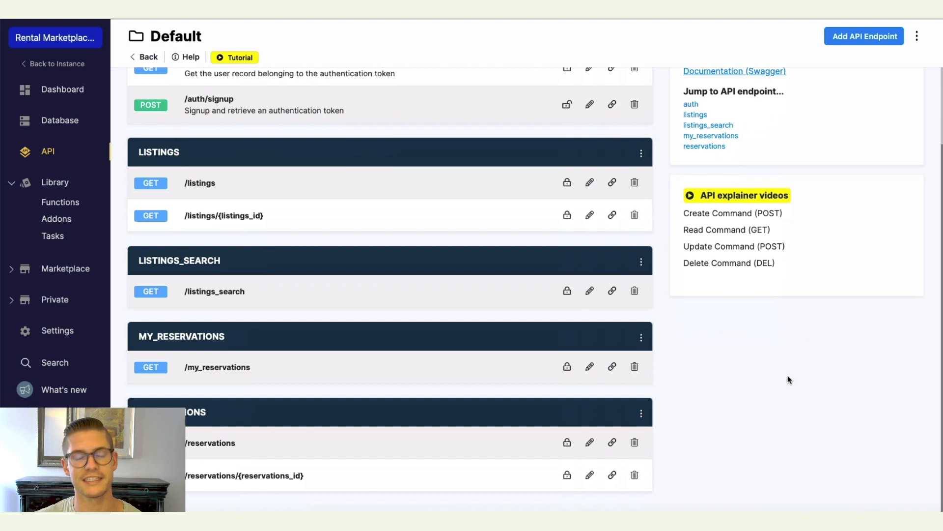
scroll(783, 373, "up", 2)
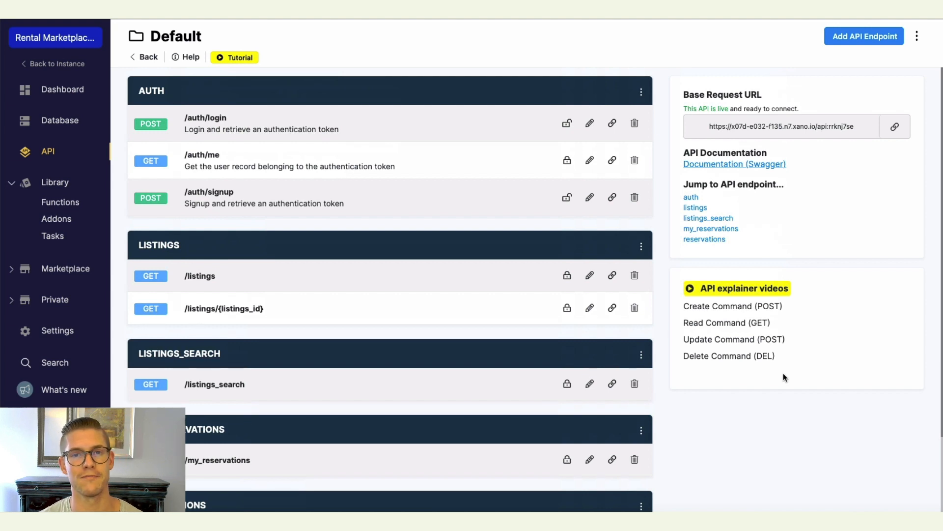
scroll(680, 327, "down", 1)
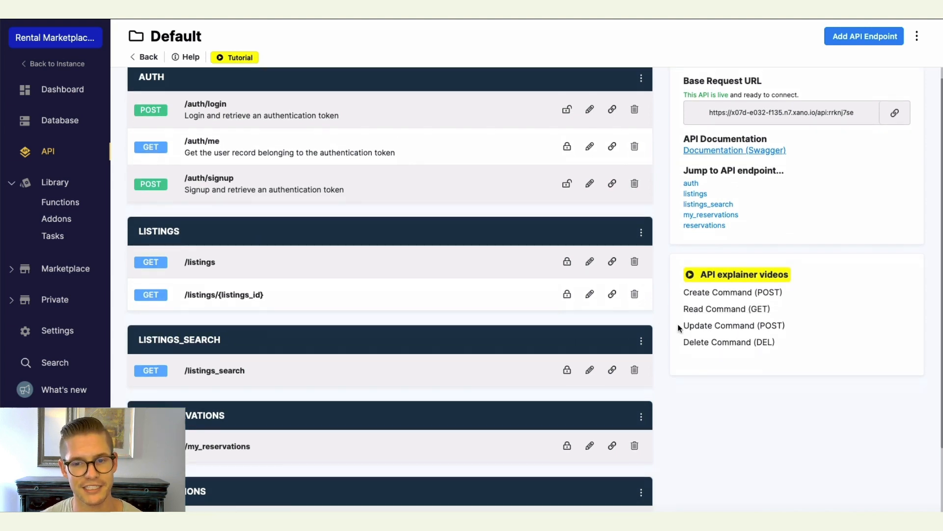
scroll(679, 326, "down", 2)
scroll(679, 329, "up", 2)
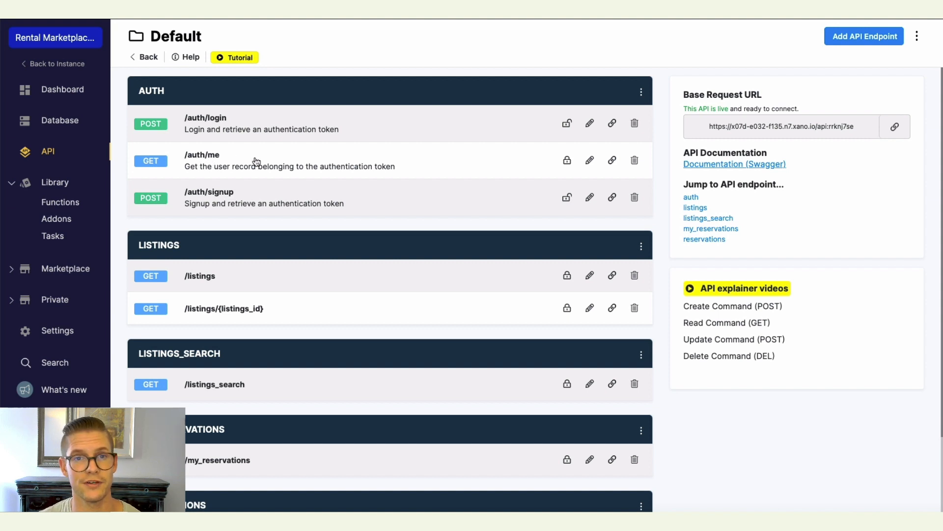
scroll(256, 162, "down", 2)
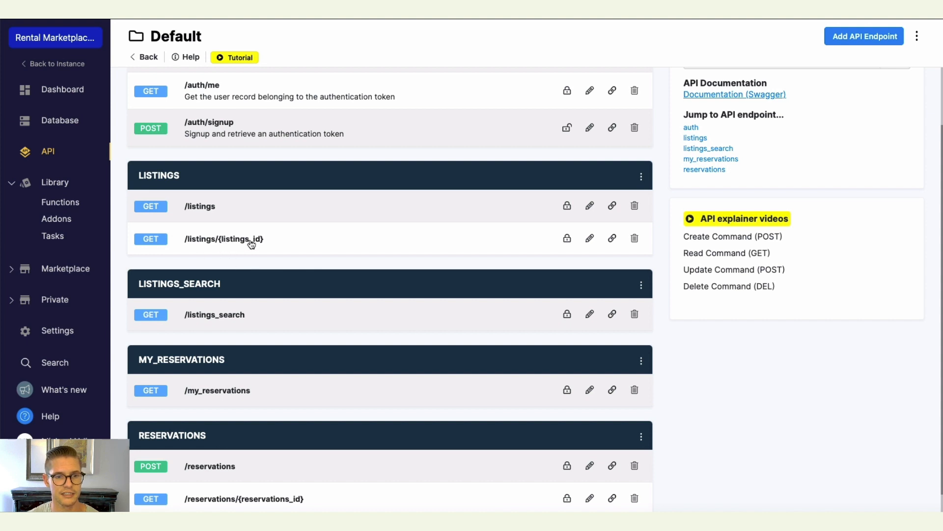
scroll(282, 236, "down", 1)
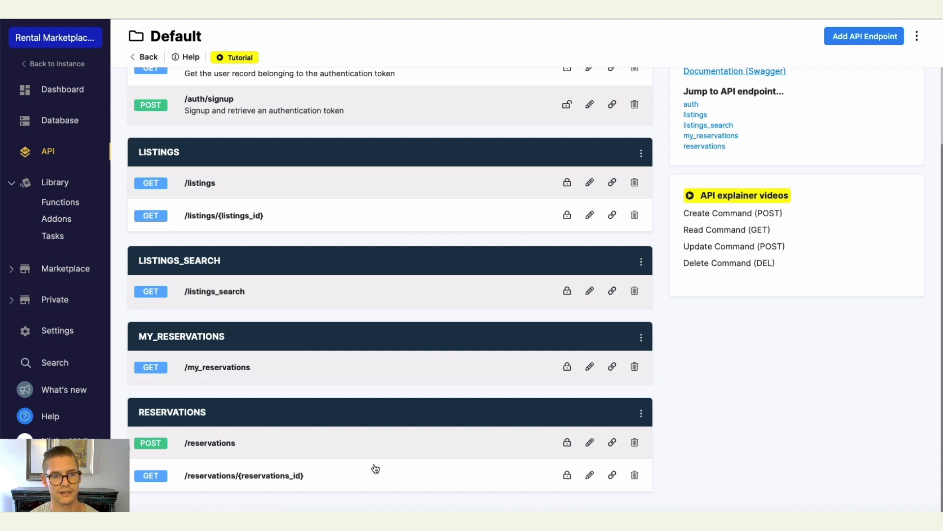
scroll(548, 438, "up", 1)
scroll(548, 438, "up", 3)
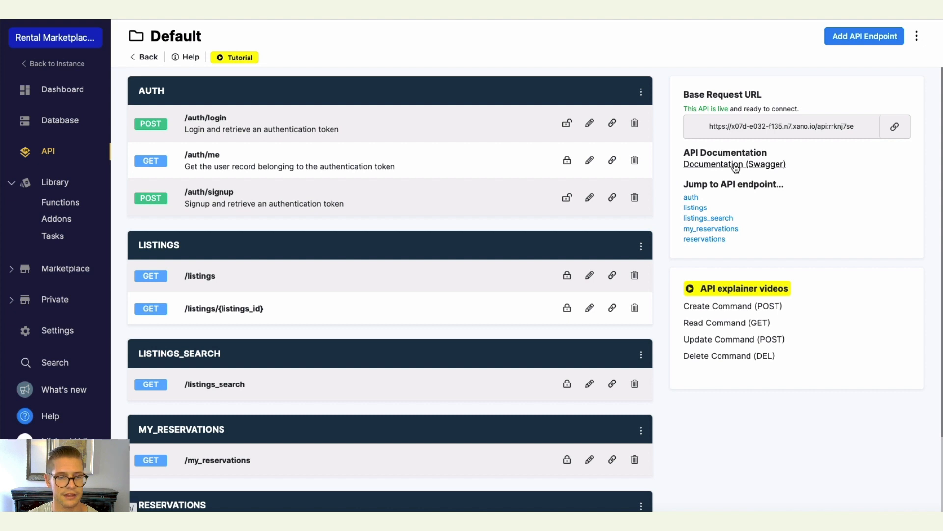
scroll(335, 243, "down", 2)
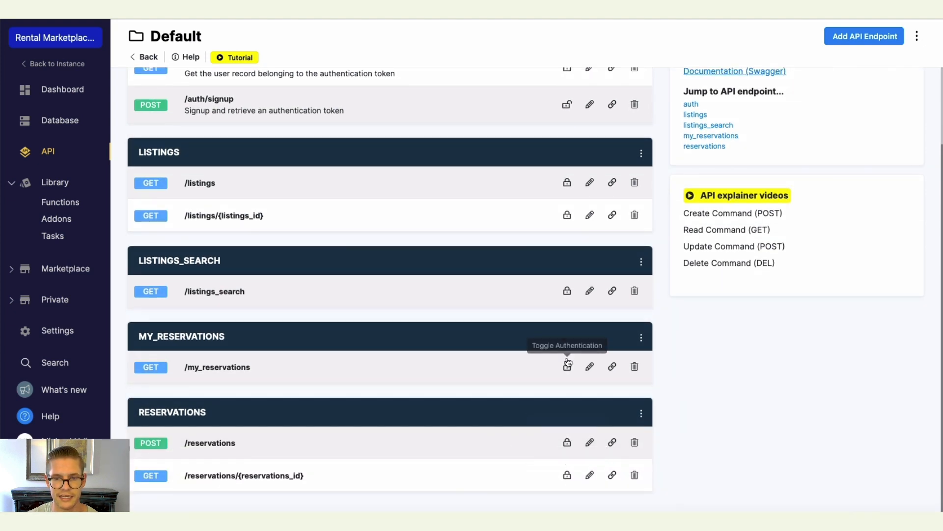
scroll(568, 363, "up", 2)
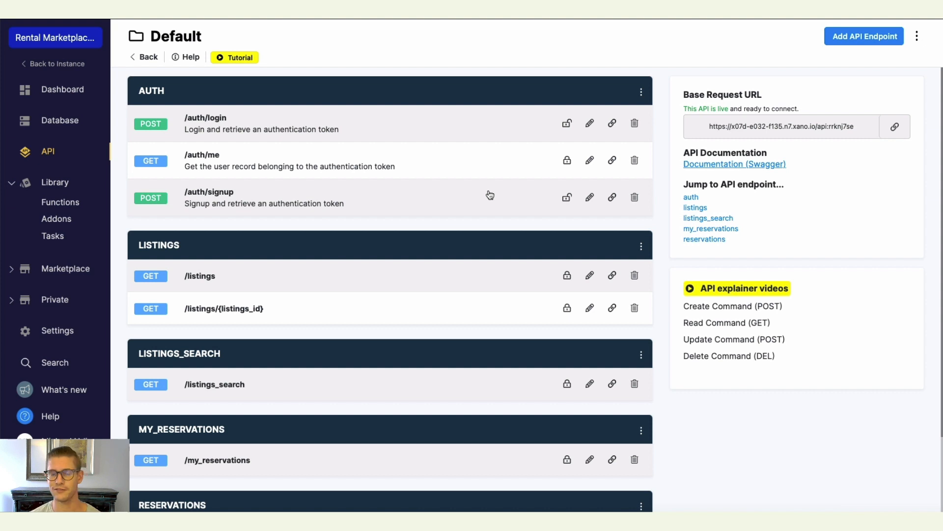
scroll(468, 232, "down", 1)
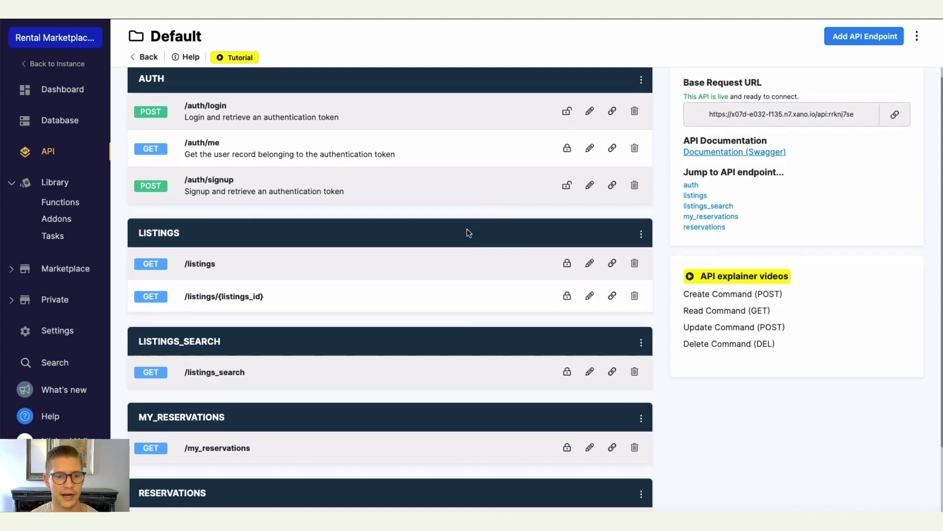
scroll(459, 251, "down", 2)
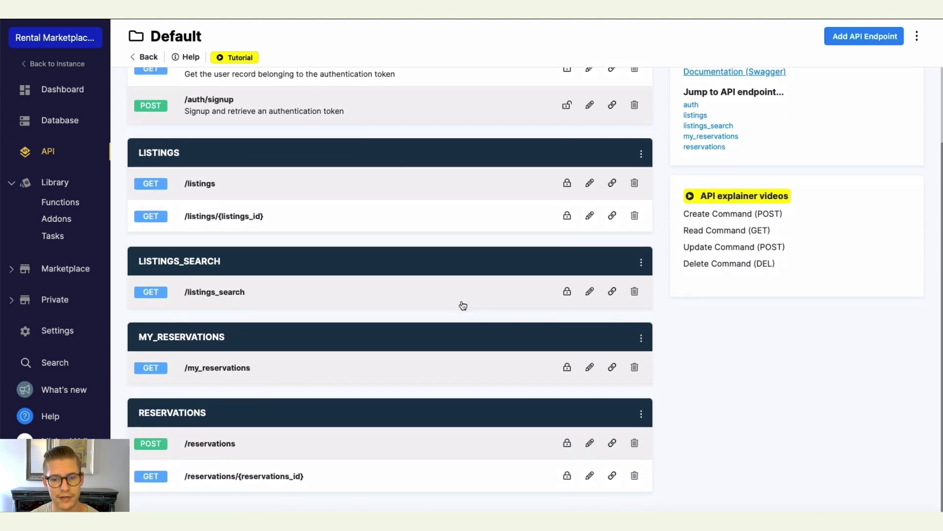
scroll(461, 305, "up", 2)
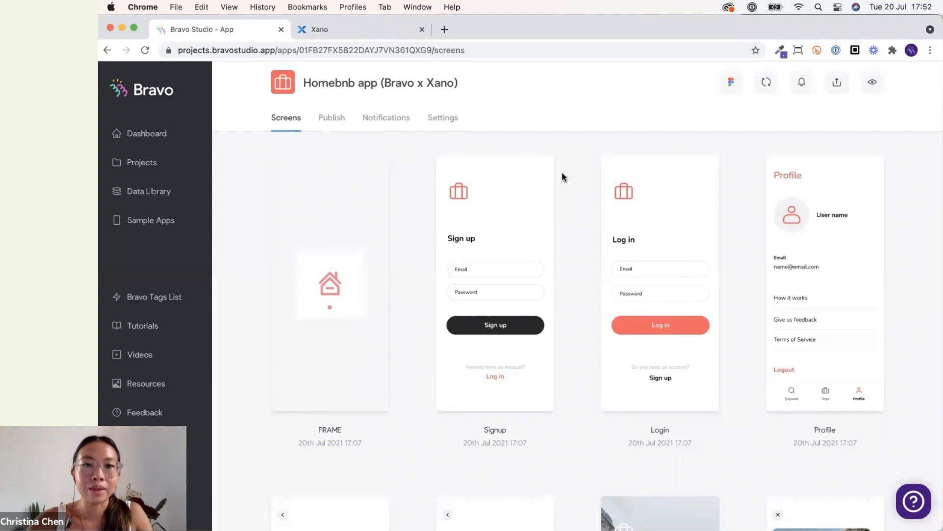
Switch to QuickTime Player to show the mirrored phone running the Homebnb app.
mouse_move(678, 492)
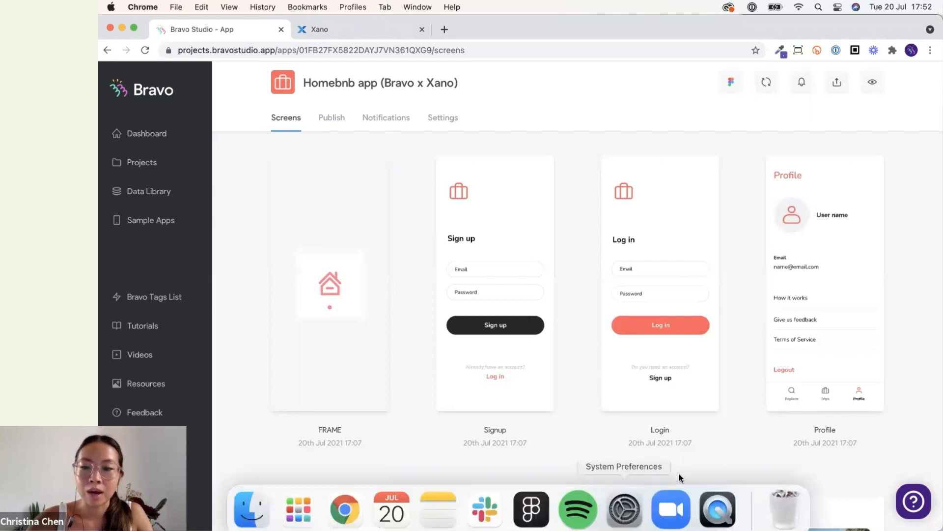
left_click(716, 512)
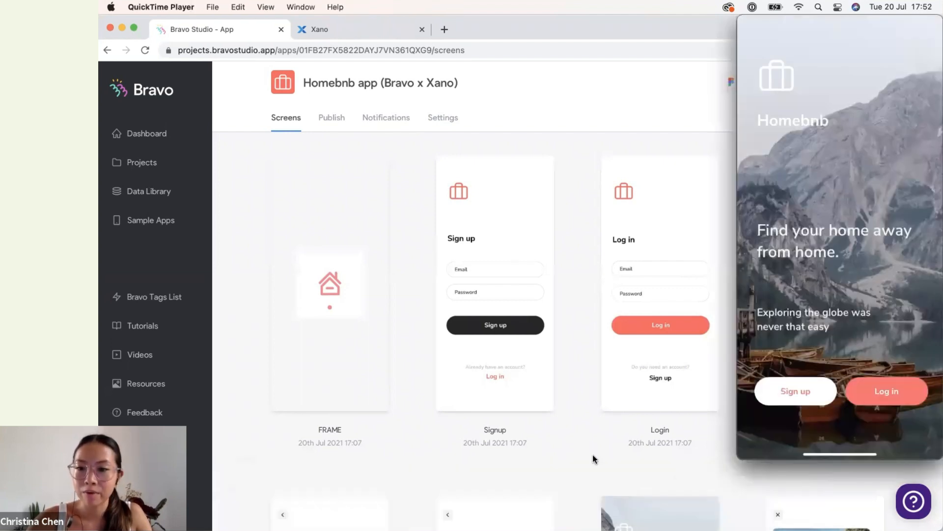
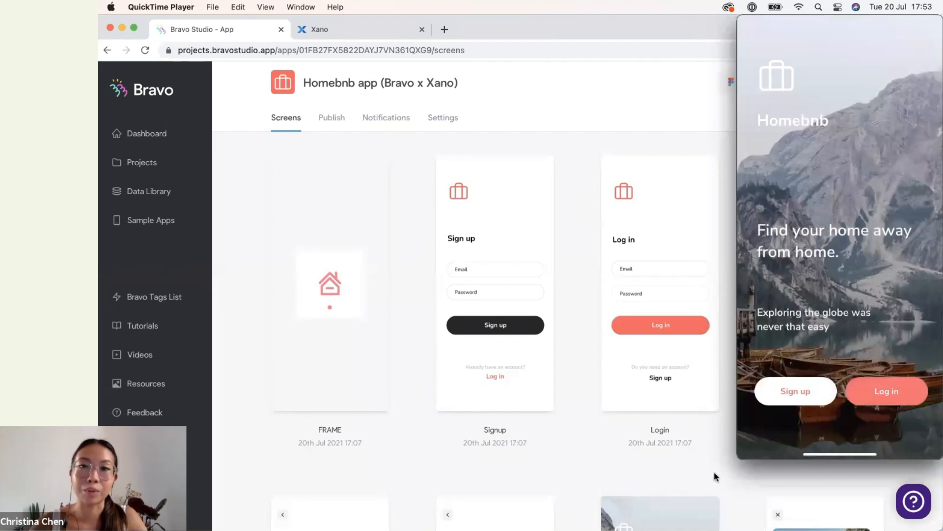
Create a new blank-request collection in the Data Library named Homebnb with the description Xano.
left_click(574, 472)
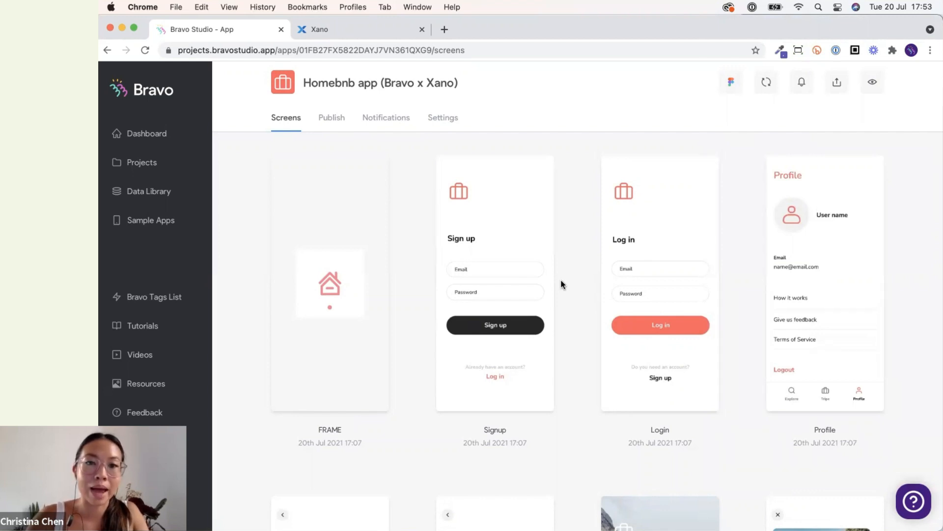
left_click(152, 199)
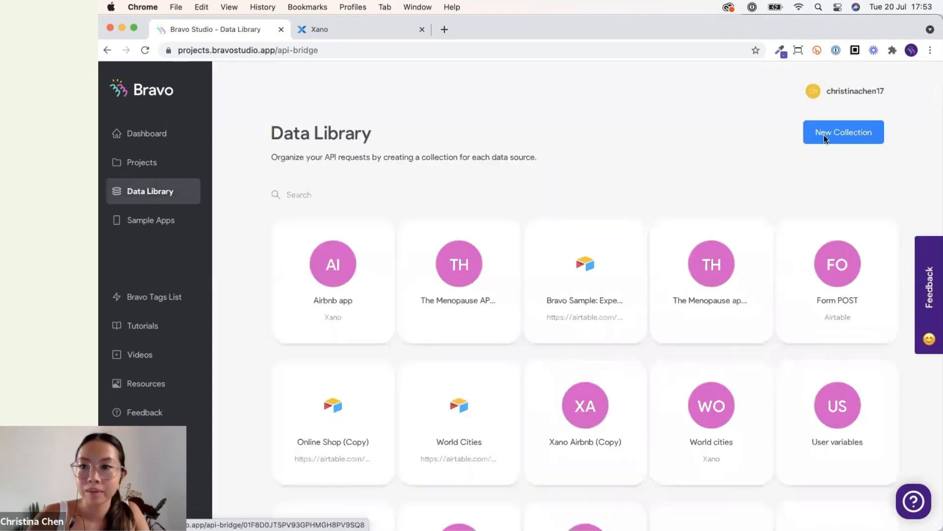
left_click(825, 137)
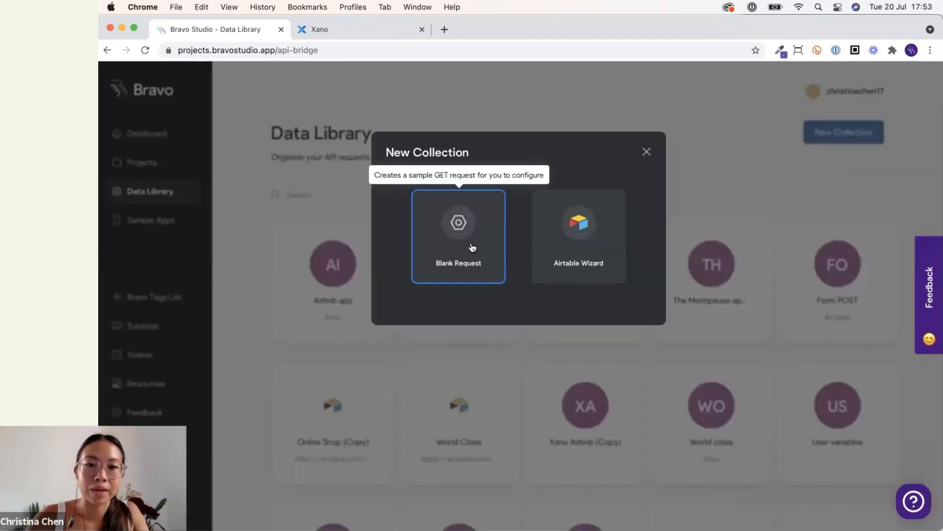
left_click(588, 239)
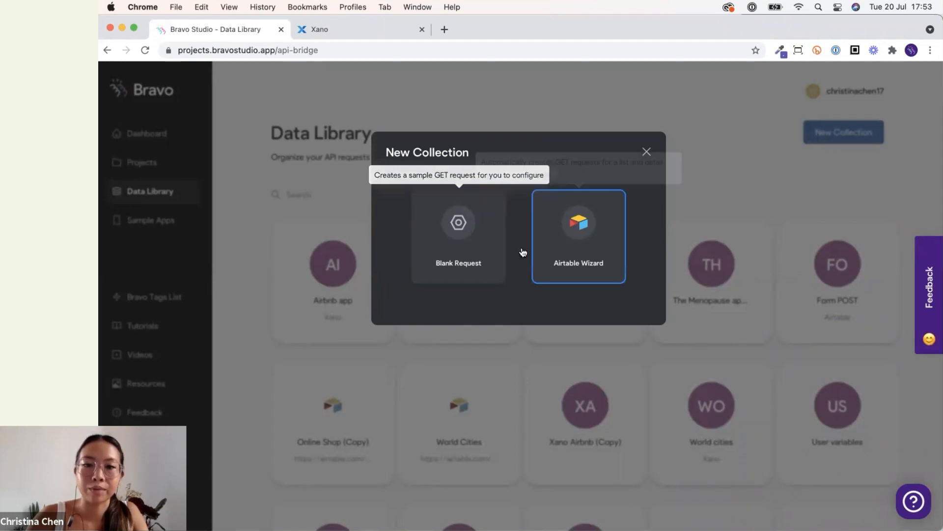
left_click(441, 249)
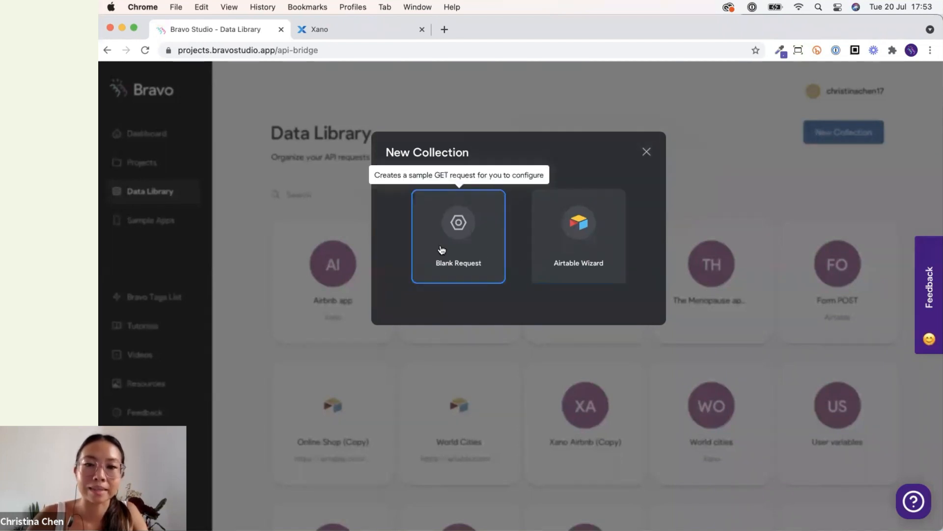
left_click(439, 244)
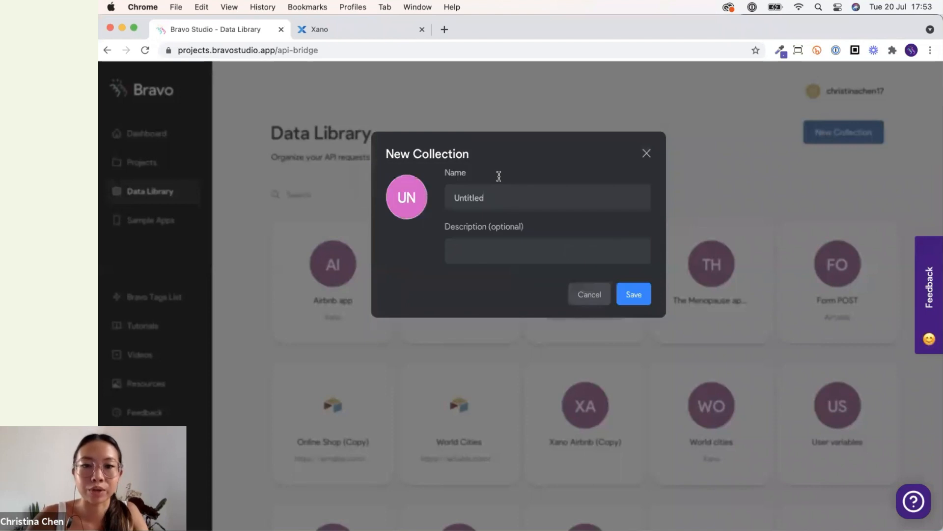
double_click(501, 192)
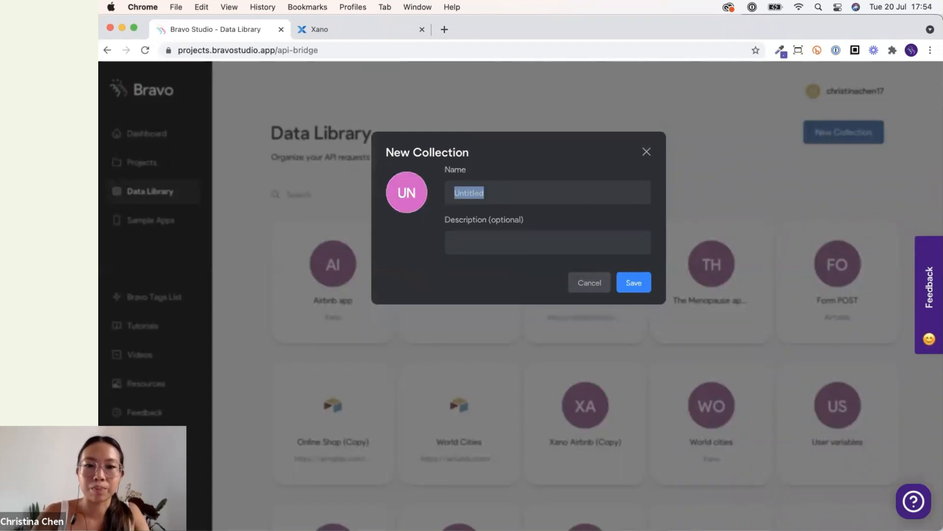
type("Home")
type("bnb")
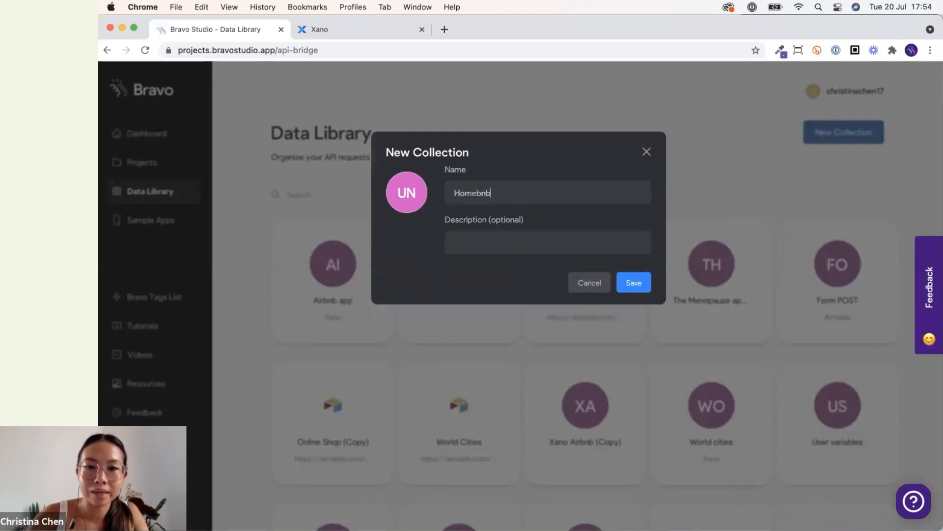
type("Xano")
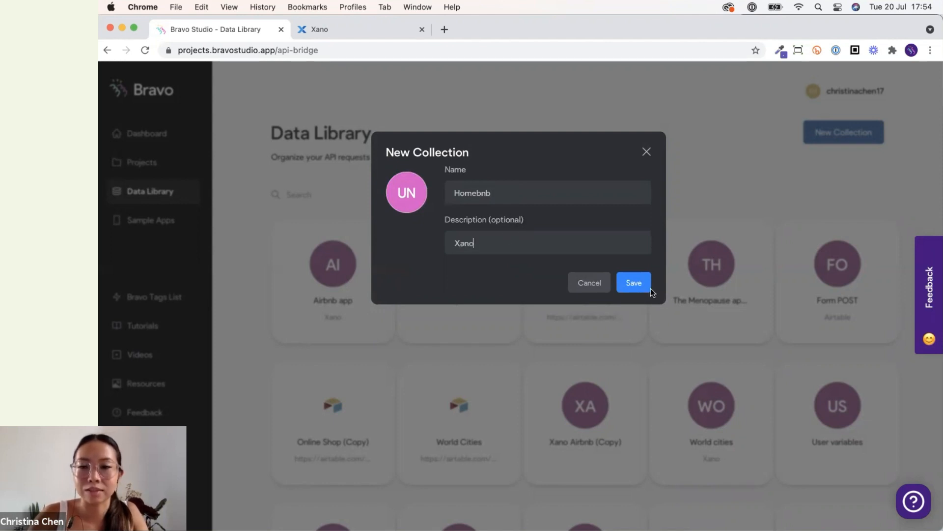
left_click(638, 286)
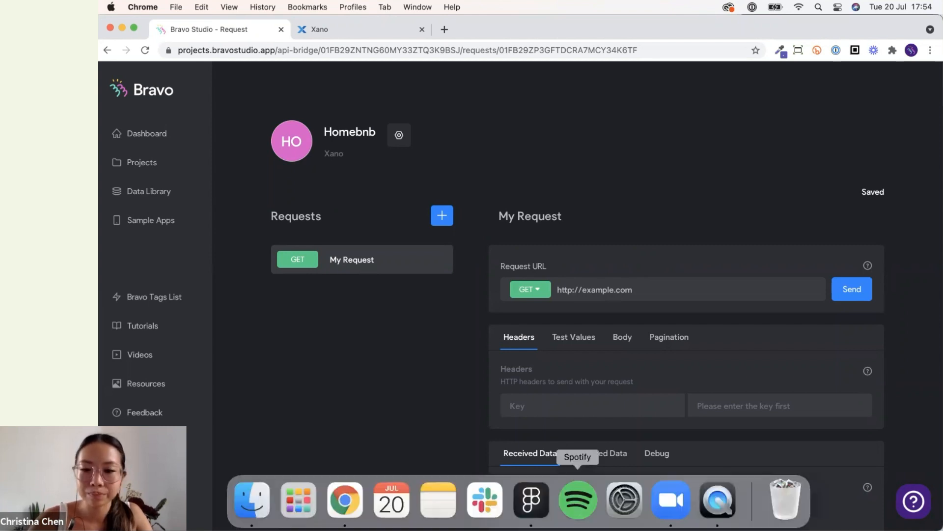
Copy the Xano /auth/login endpoint link and paste it as the collection request's URL.
left_click(718, 500)
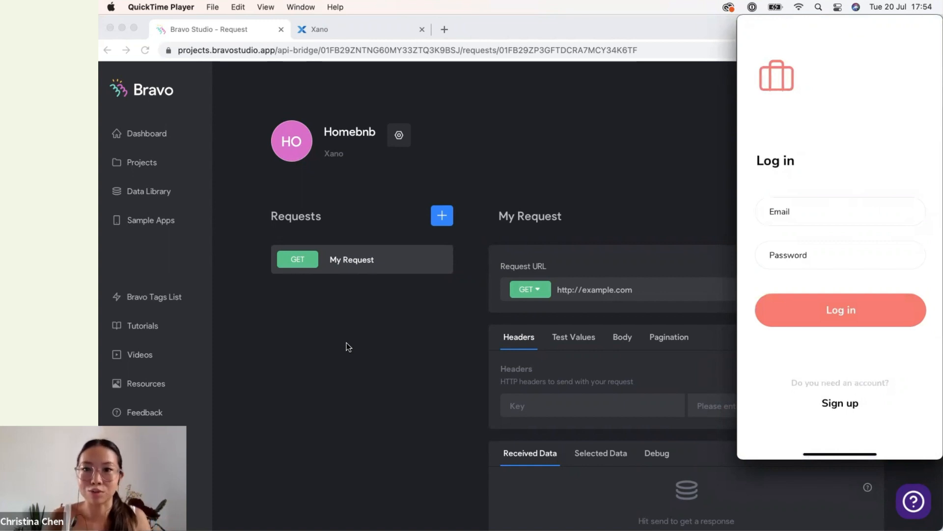
left_click(356, 366)
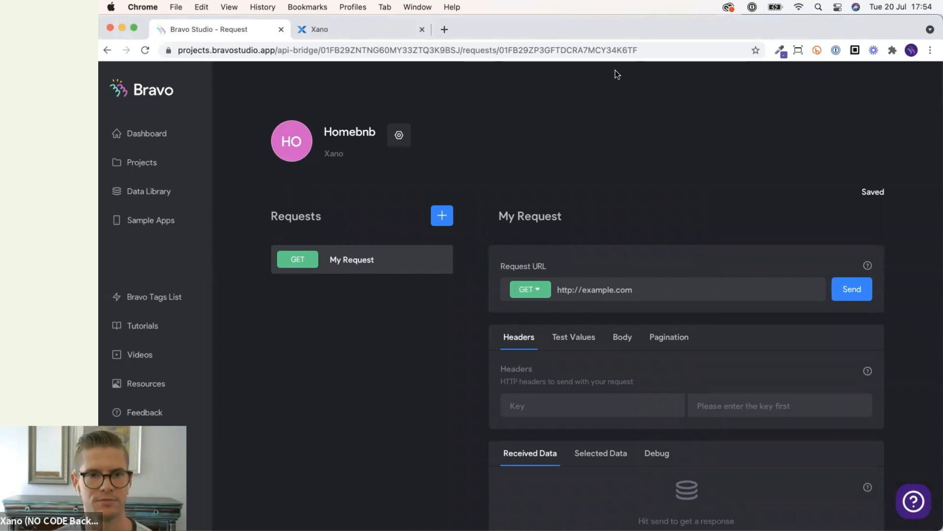
left_click(327, 30)
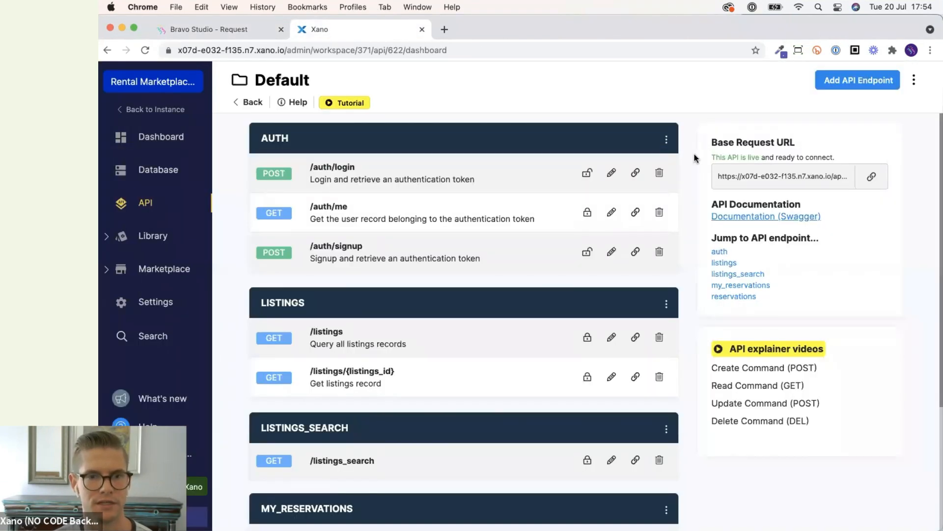
left_click(634, 176)
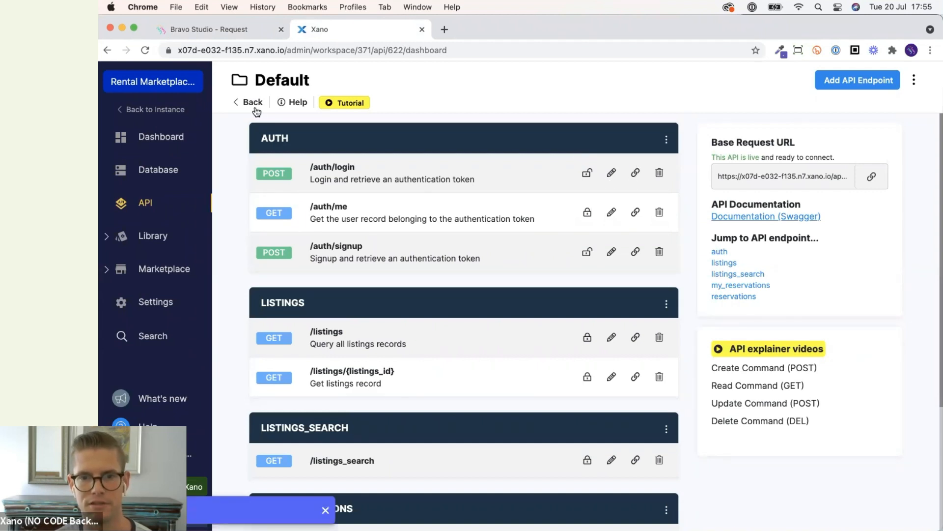
left_click(243, 35)
triple_click(624, 288)
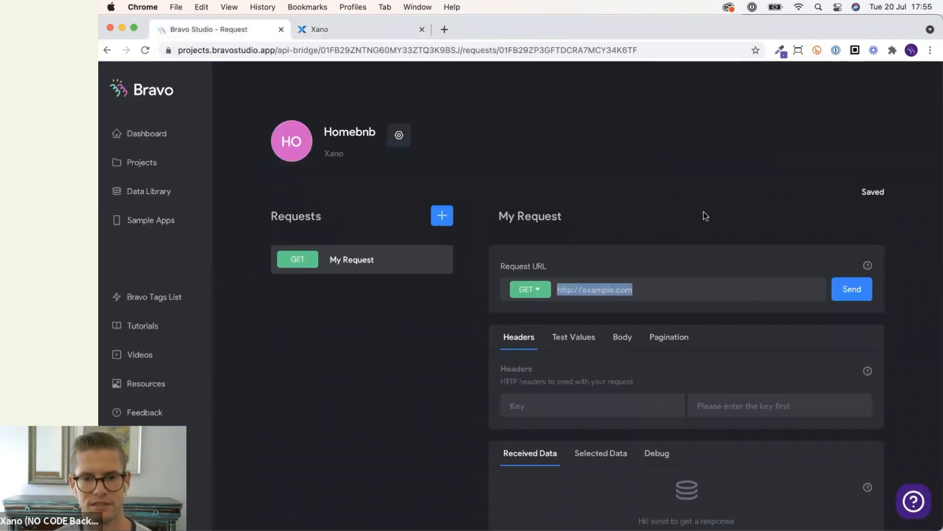
type("https://x07d-e032-f135.n7.xano.io/api:9SnSPPnw/auth/login")
scroll(709, 208, "down", 1)
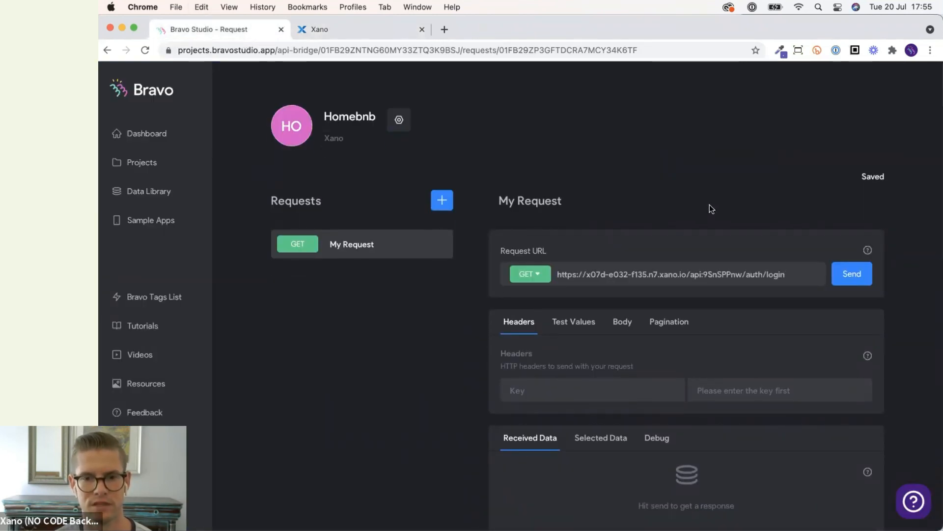
Rename the request to Login page and set its method to POST.
triple_click(549, 196)
type("L")
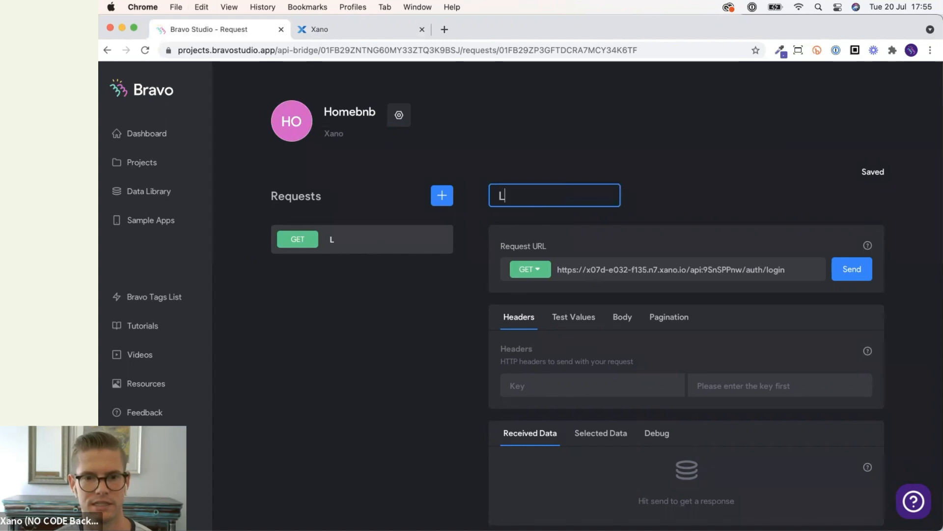
type("ogin b")
key("BackSpace")
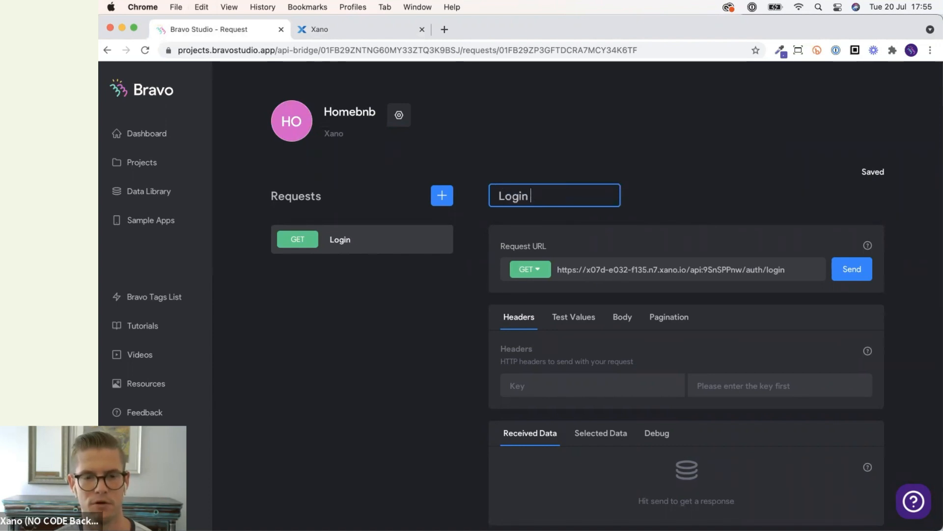
type("page")
key("Return")
left_click(531, 272)
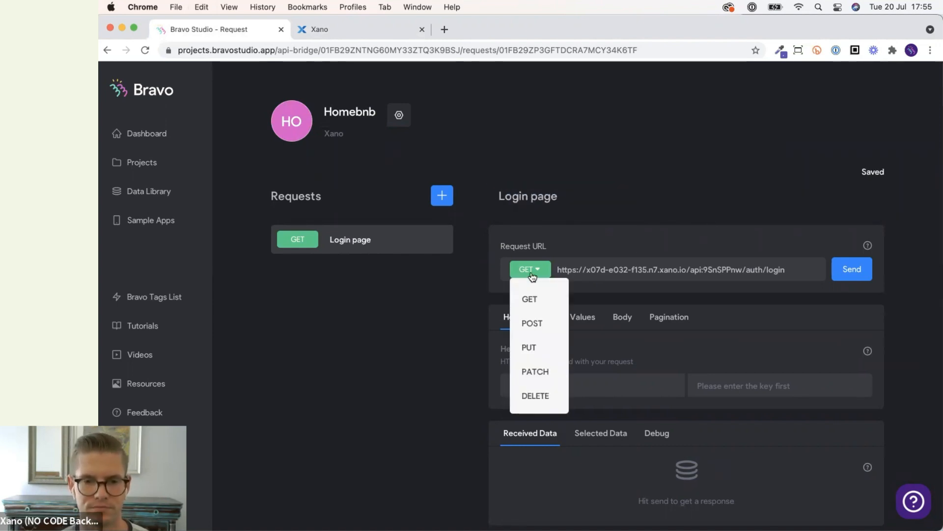
left_click(540, 324)
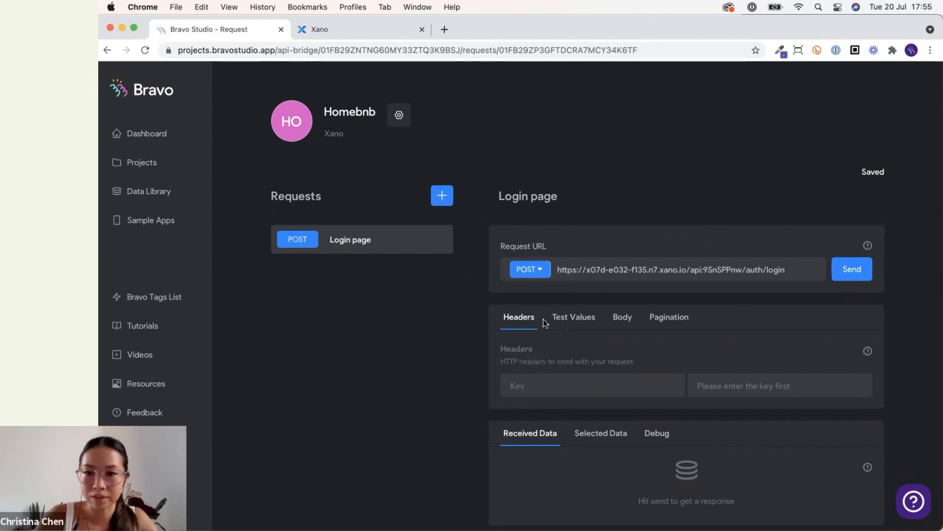
Set the request body type to JSON.
scroll(745, 311, "down", 2)
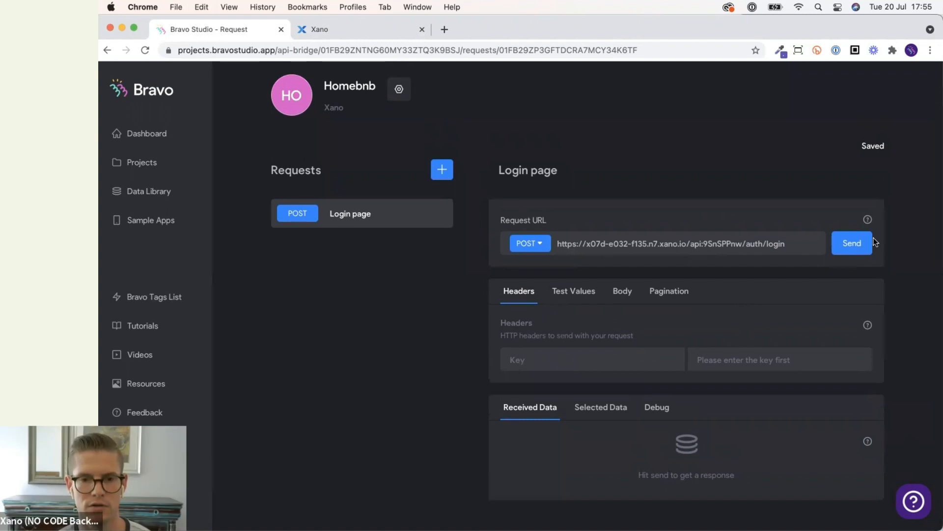
scroll(887, 239, "down", 1)
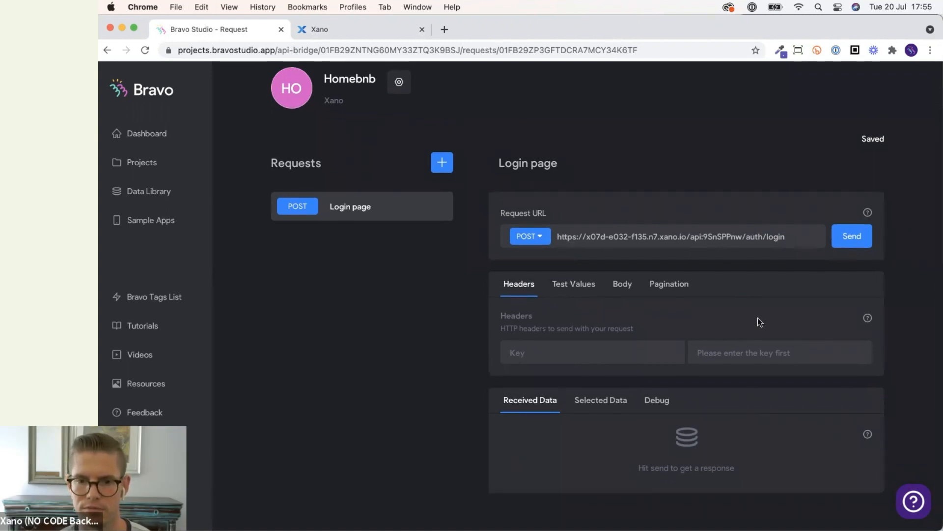
left_click(624, 283)
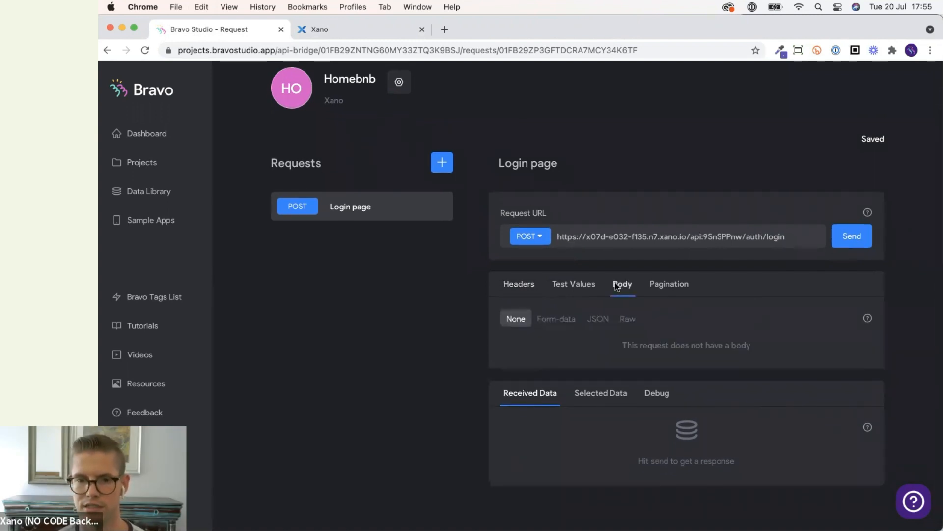
left_click(598, 320)
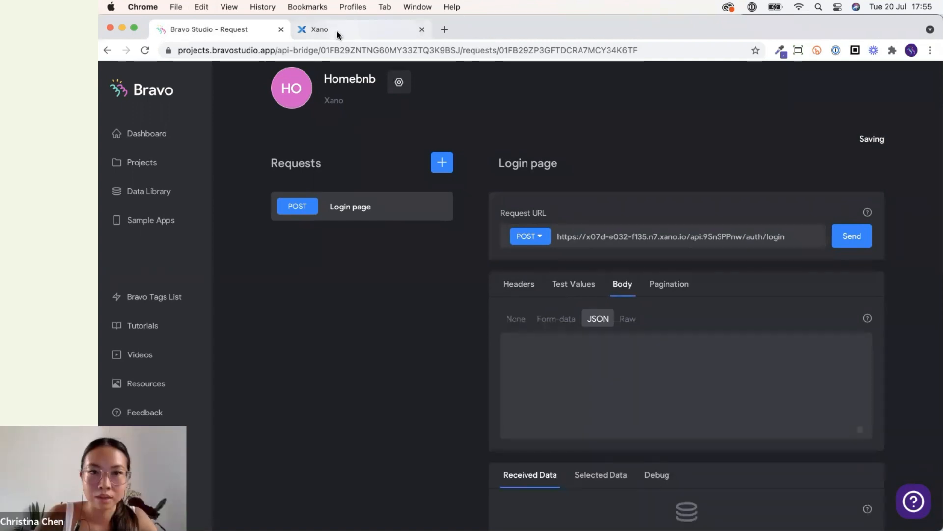
Copy the sample JSON body from the /auth/login endpoint's Run & Debug panel in Xano into the request body.
left_click(337, 30)
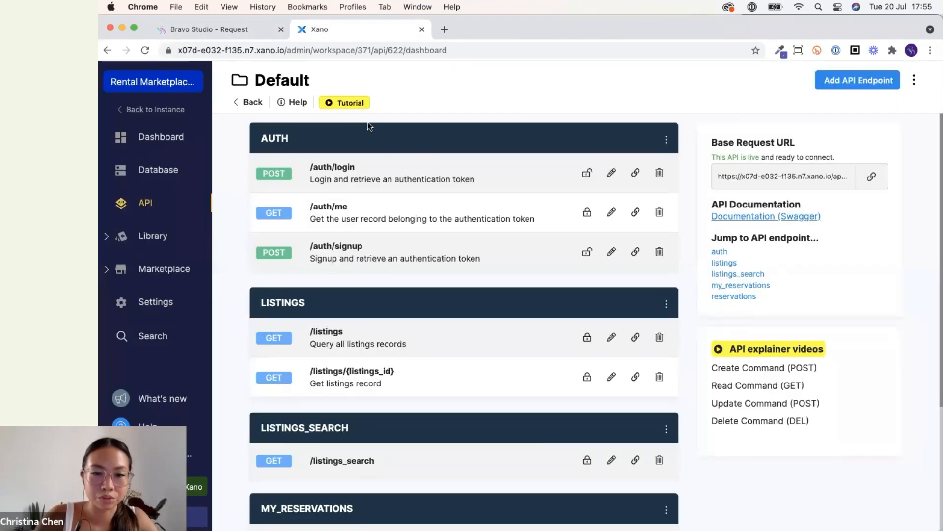
left_click(351, 178)
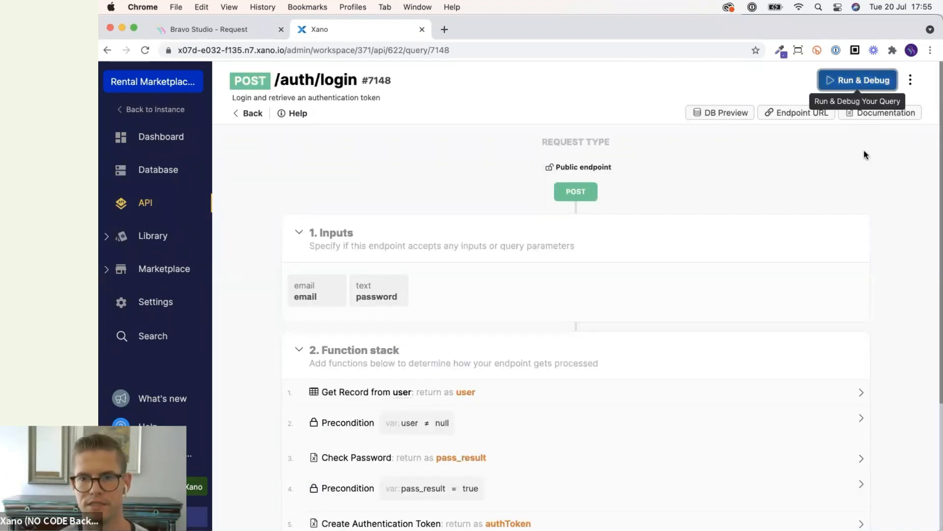
left_click(858, 82)
left_click_drag(663, 285, 618, 247)
key("super+c")
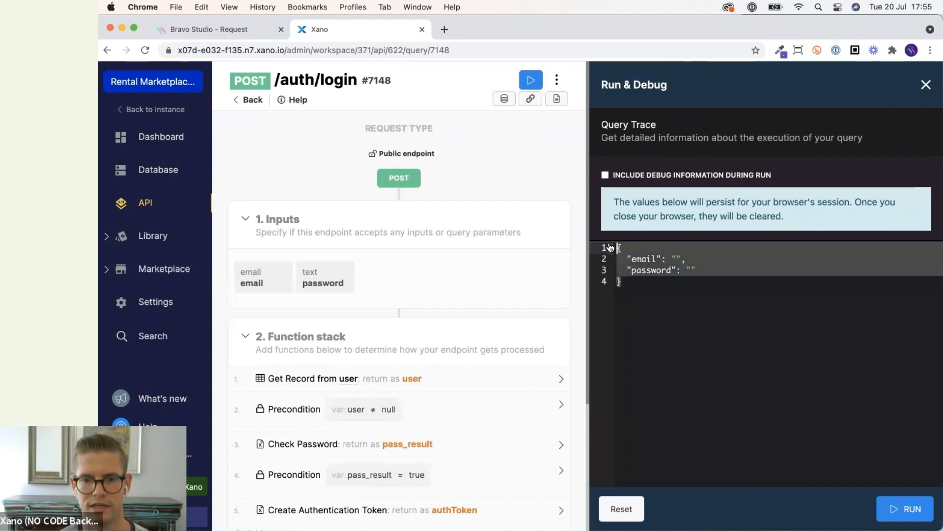
left_click(204, 38)
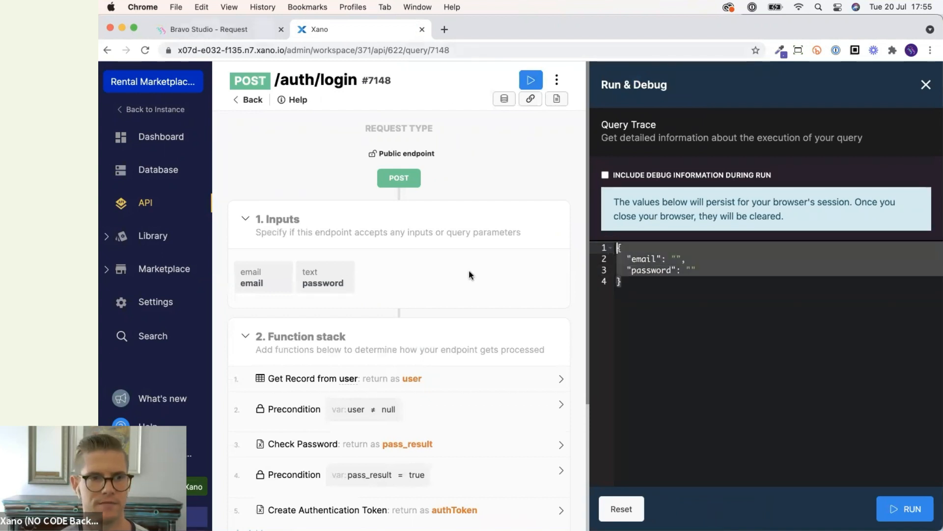
left_click(561, 353)
key("super+v")
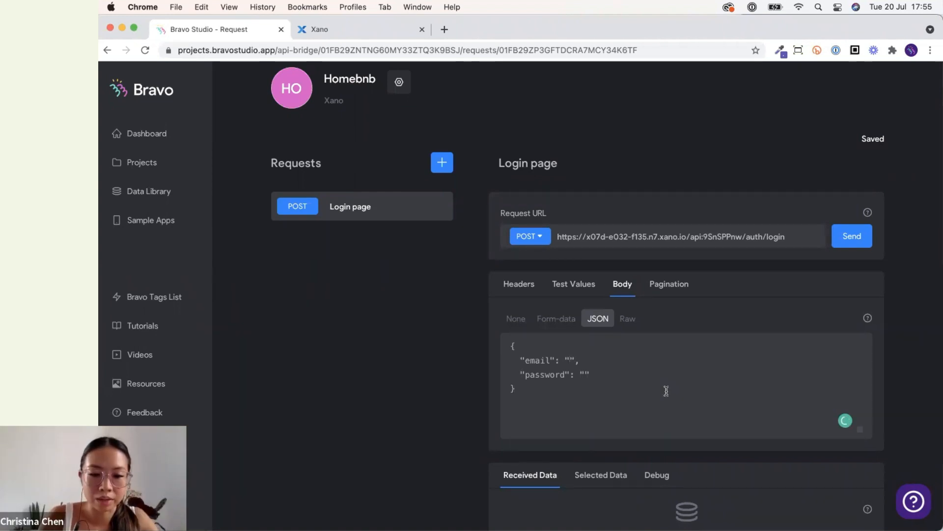
Set the body's email value to ${email}.
type("$")
key("BackSpace")
type("${")
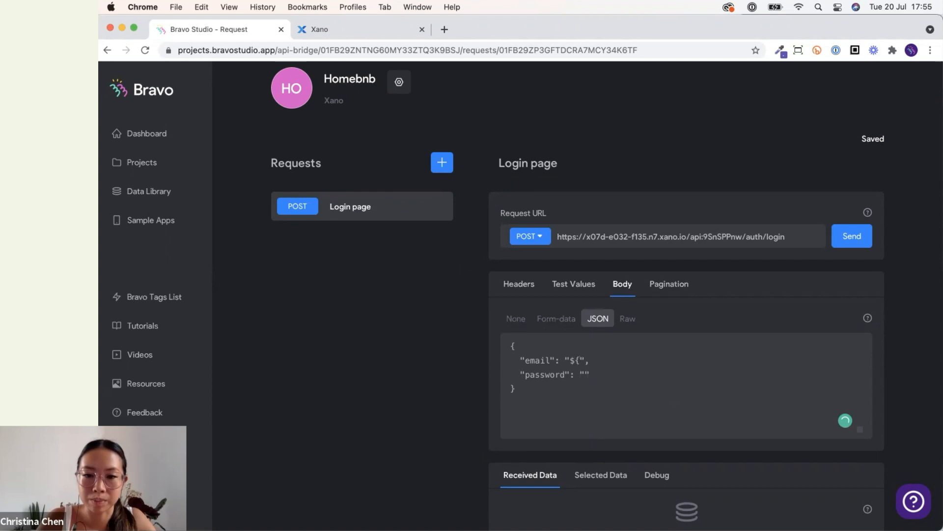
type("email}")
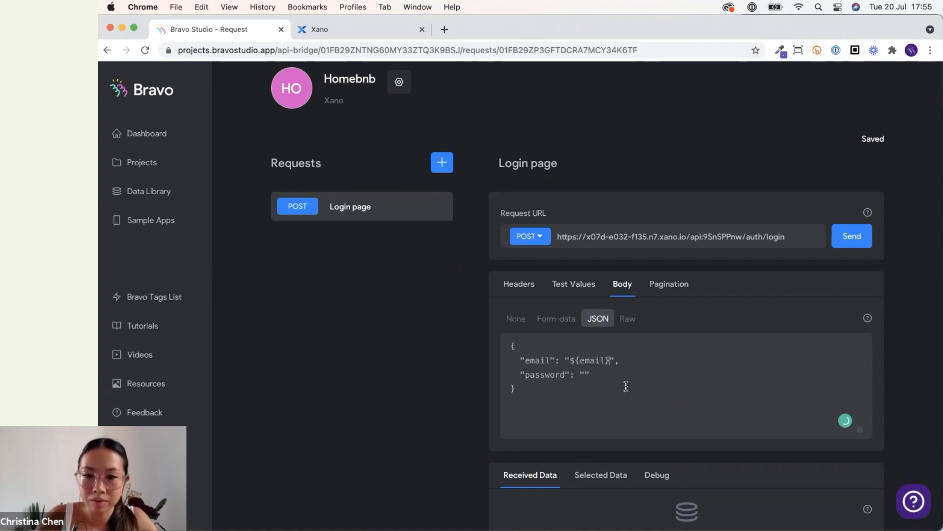
Set the body's password value to ${password}.
left_click_drag(569, 360, 611, 361)
key("super+c")
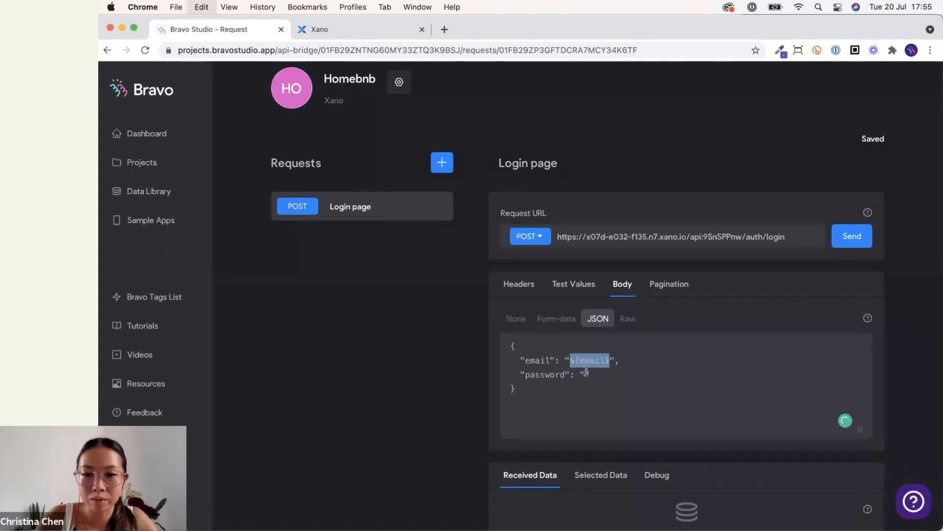
left_click(631, 380)
key("Left")
key("super+v")
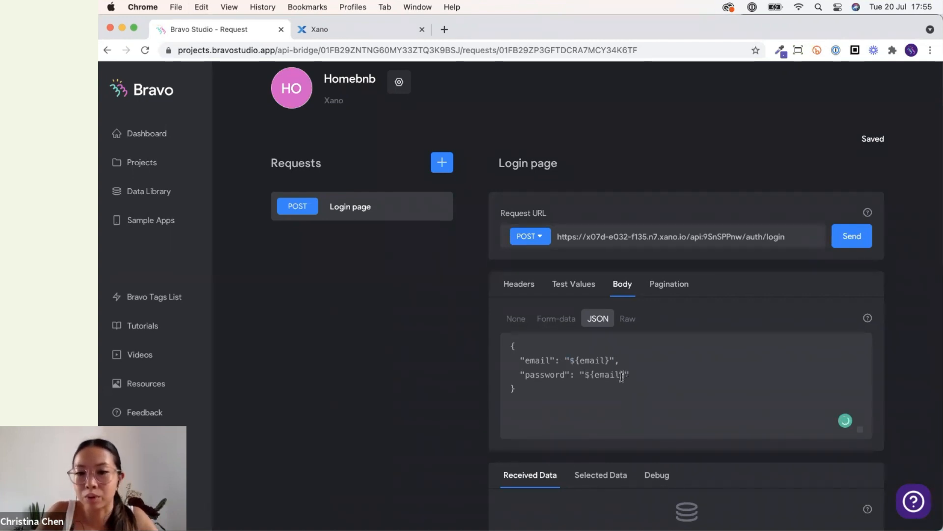
double_click(597, 375)
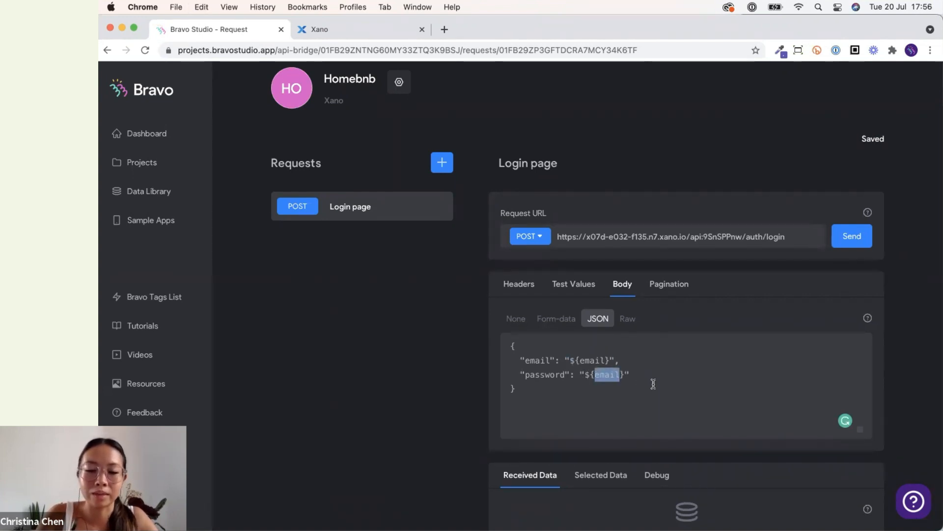
type("password")
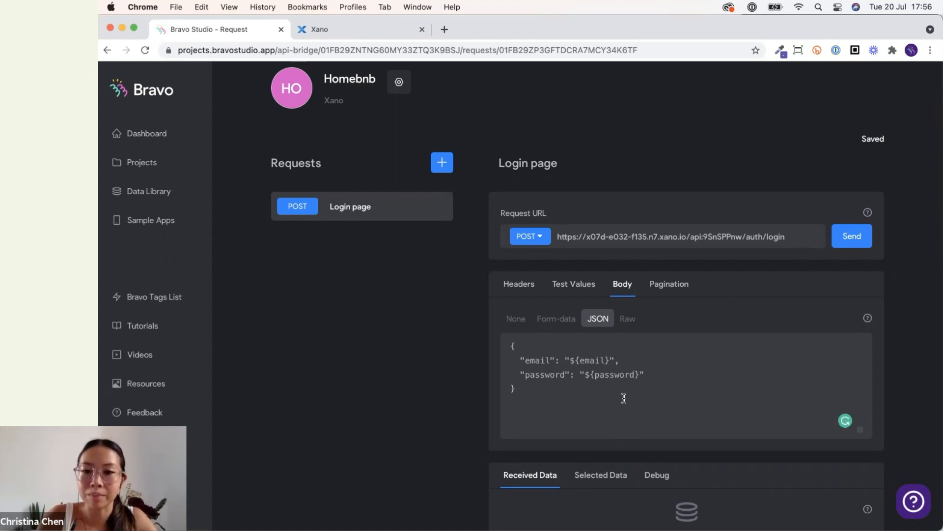
Add test value keys named email and password for the login request.
left_click(576, 286)
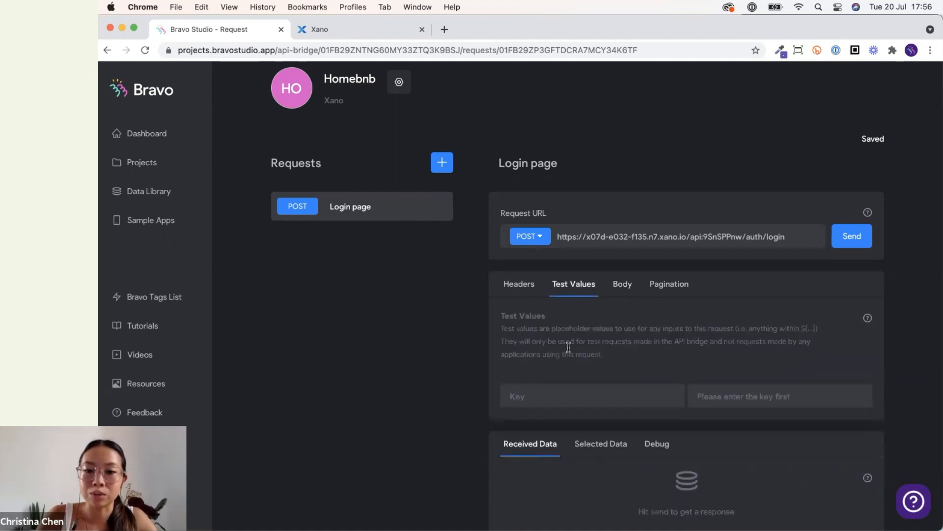
left_click(558, 396)
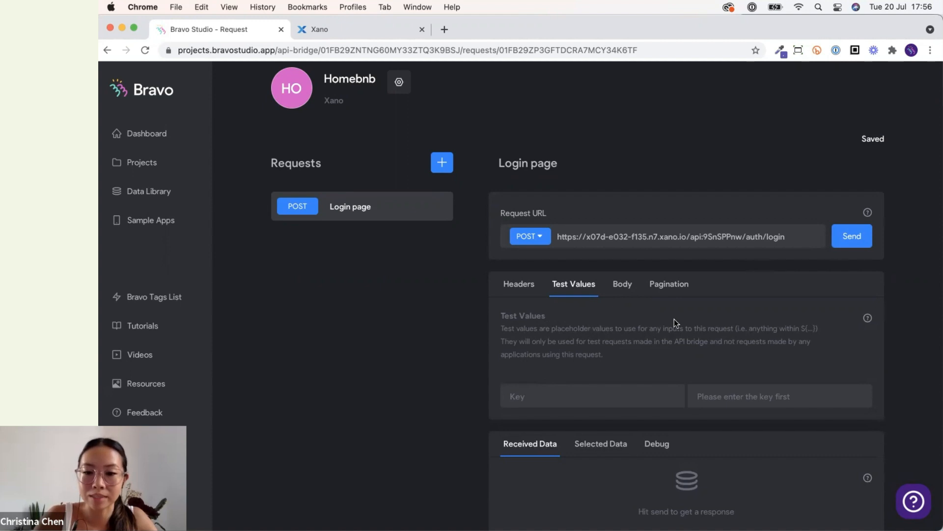
scroll(674, 320, "down", 2)
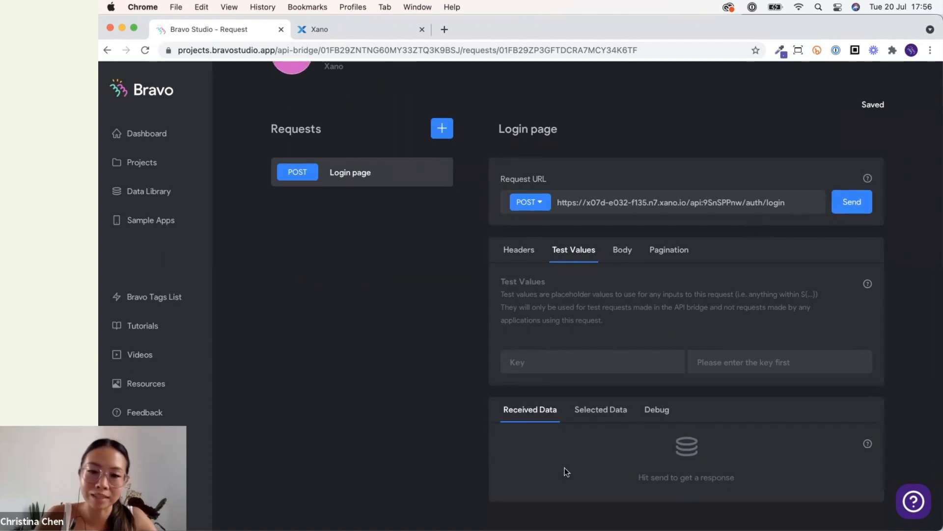
scroll(499, 365, "up", 1)
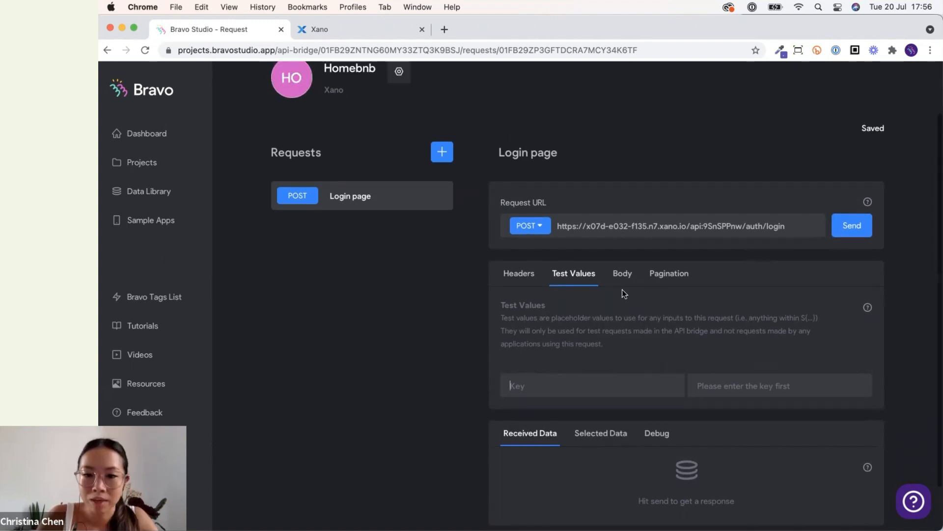
type("email")
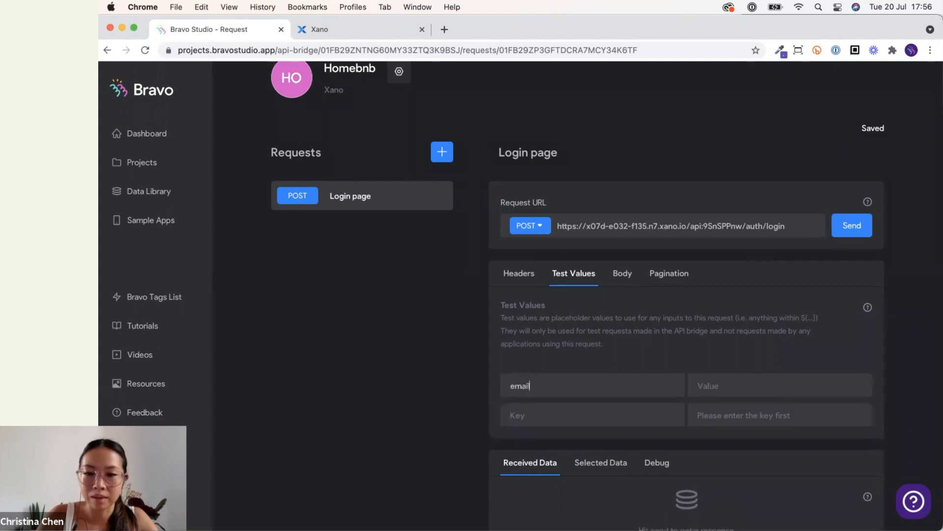
left_click(613, 412)
type("password")
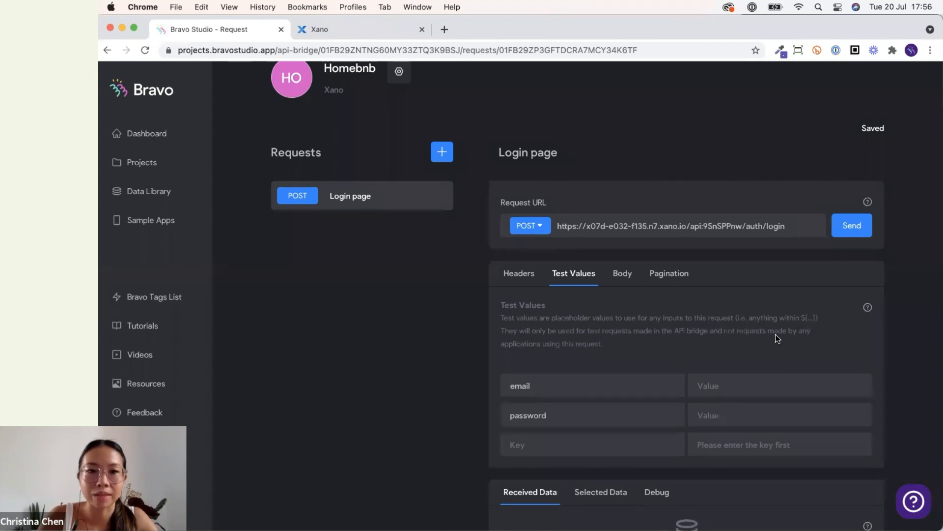
Fill in the test user's email address and the account password as the test values.
scroll(775, 336, "down", 3)
left_click(752, 320)
scroll(634, 284, "up", 1)
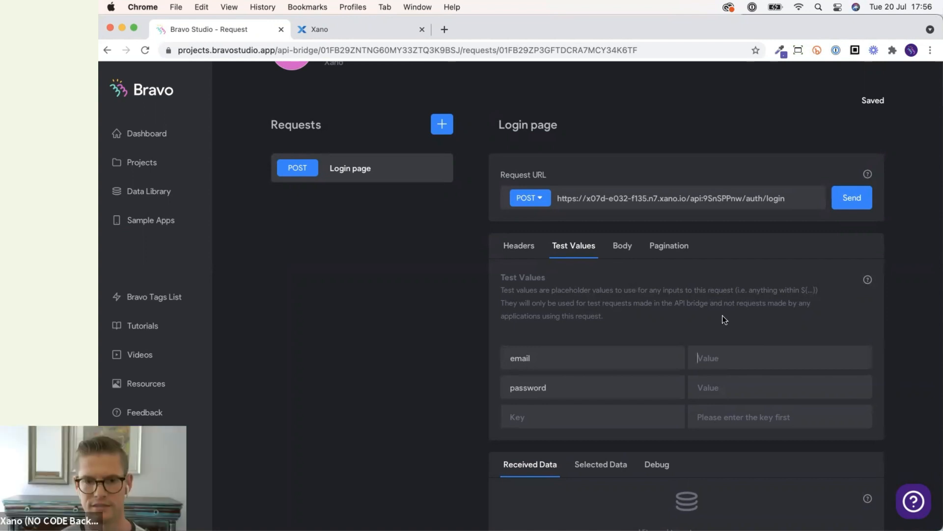
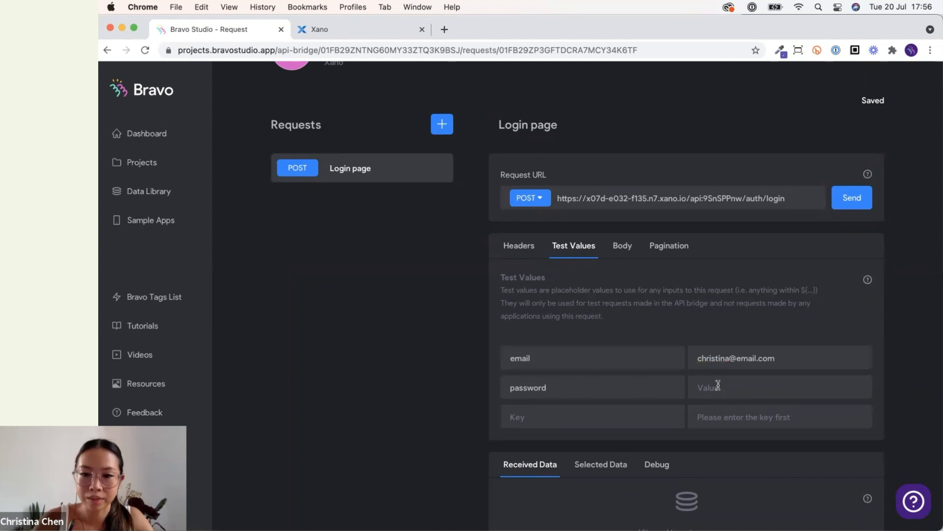
left_click(717, 385)
type("password123")
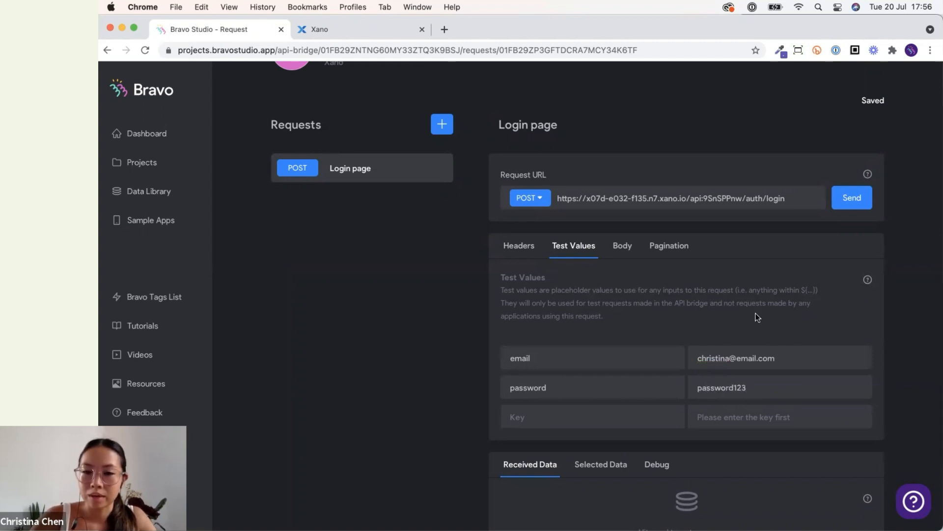
Send the login request and select the .data.authToken field from the received data.
scroll(757, 317, "down", 2)
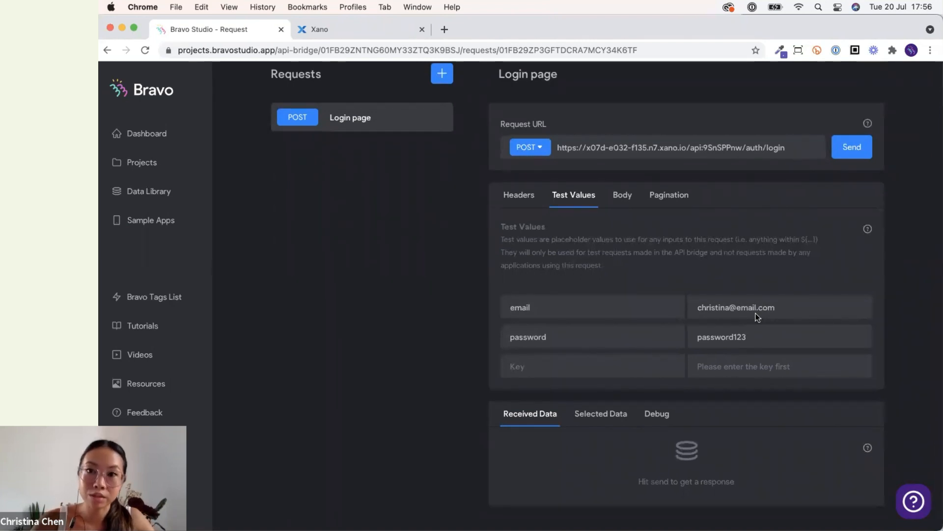
scroll(757, 316, "up", 2)
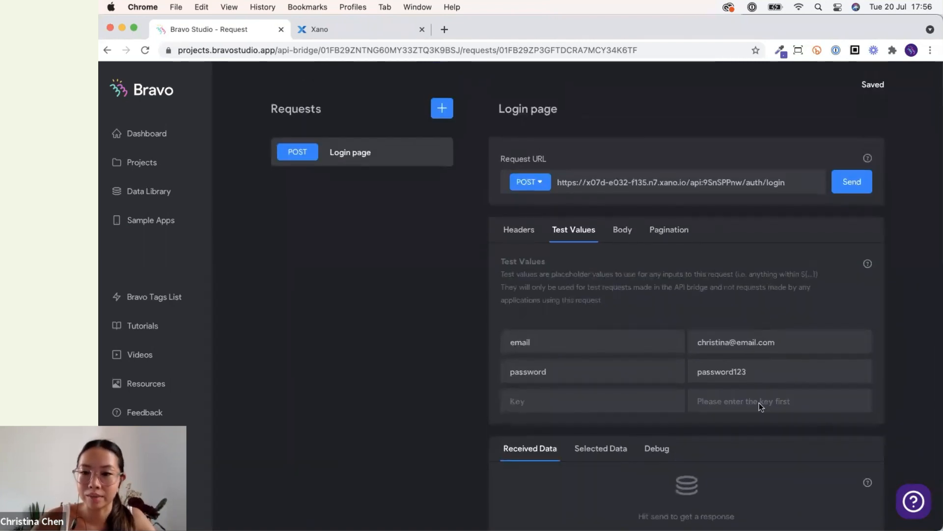
left_click(843, 192)
scroll(675, 289, "down", 2)
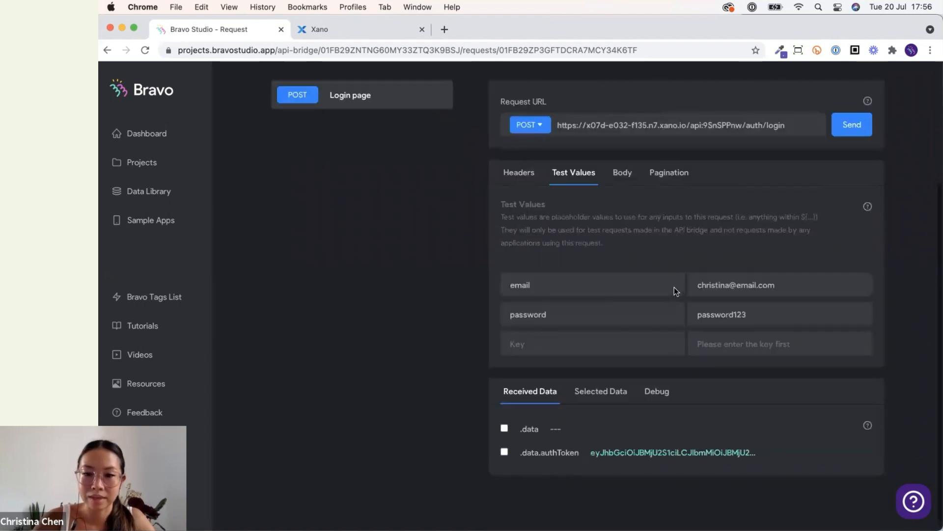
scroll(465, 470, "up", 1)
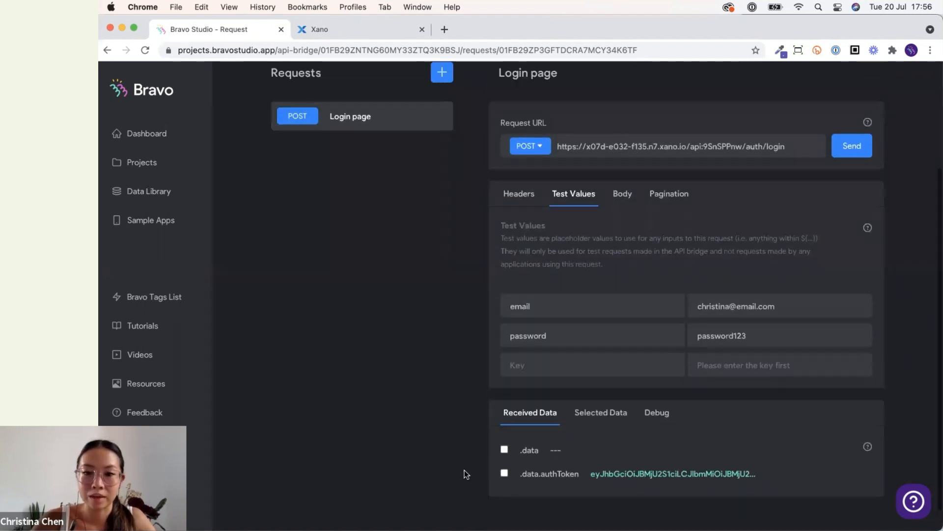
scroll(464, 470, "up", 1)
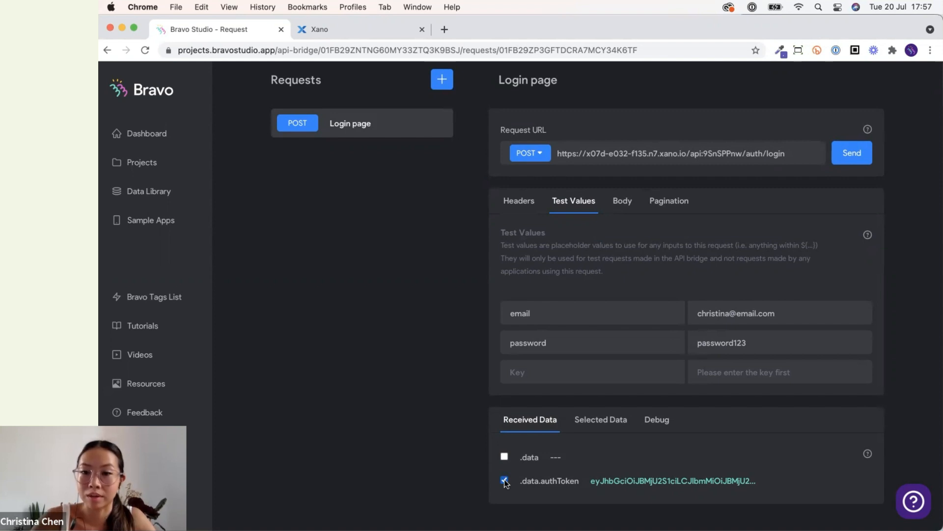
scroll(483, 419, "down", 2)
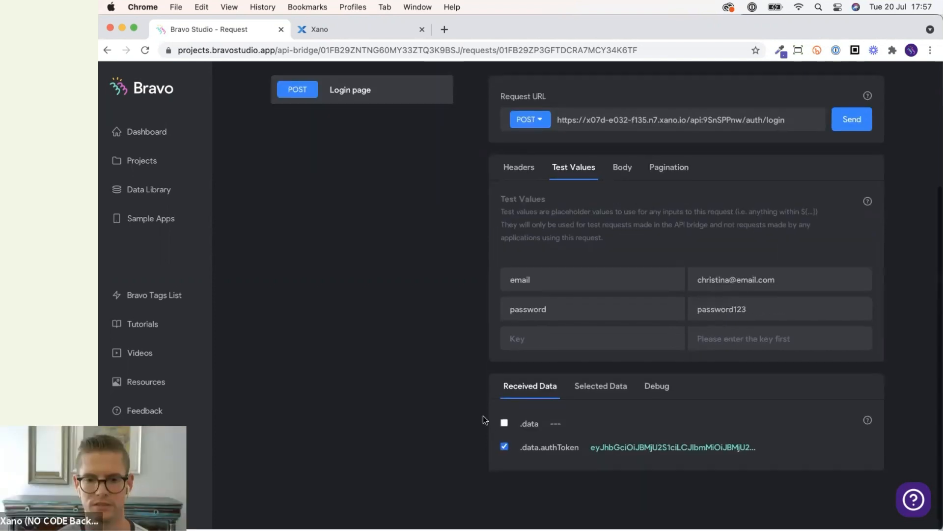
scroll(482, 418, "up", 1)
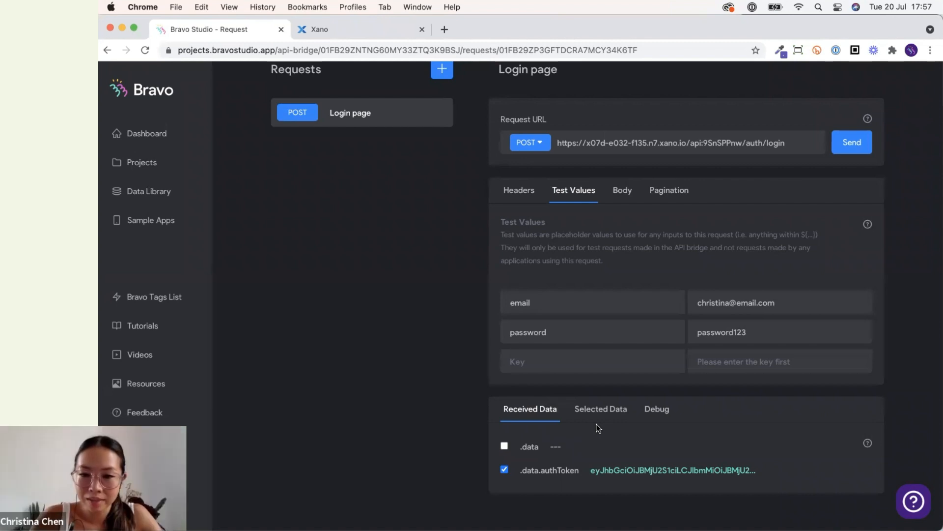
Rename the selected .data.authToken field to auth-token.
left_click(603, 412)
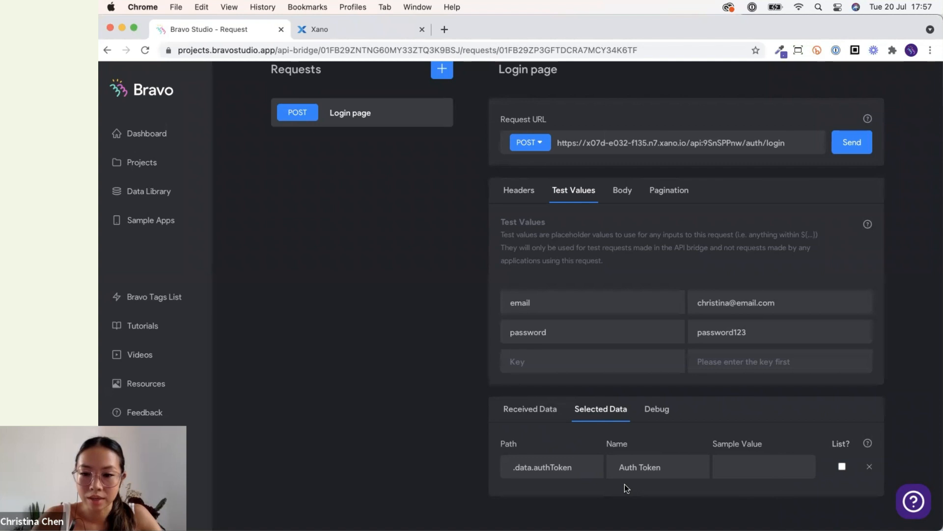
triple_click(623, 463)
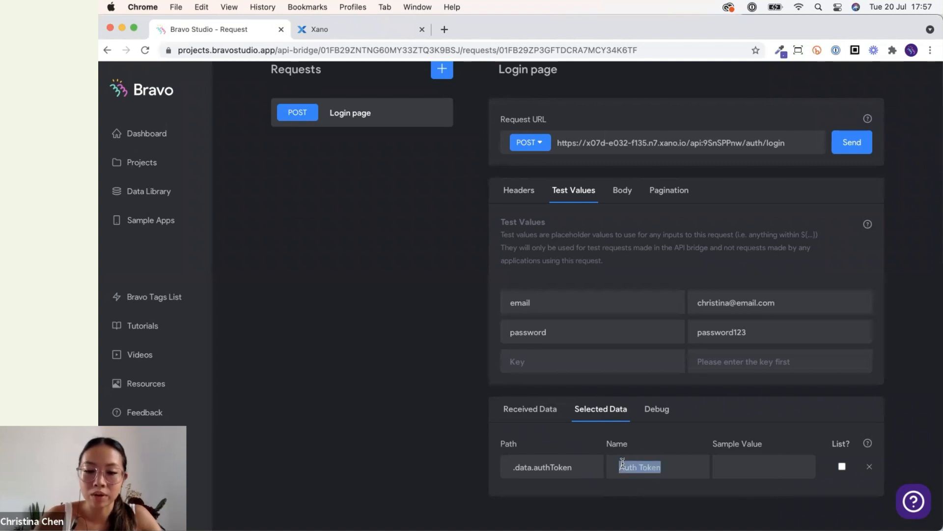
type("a")
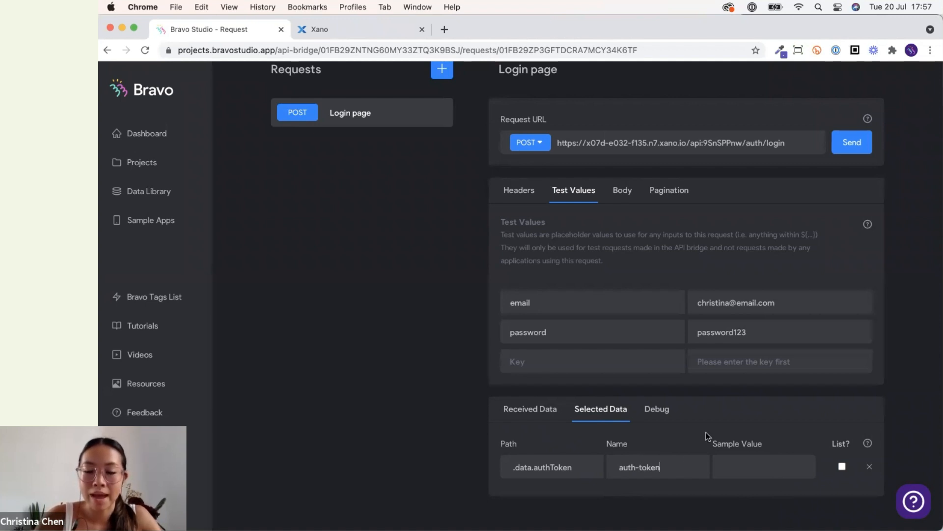
left_click_drag(662, 466, 622, 468)
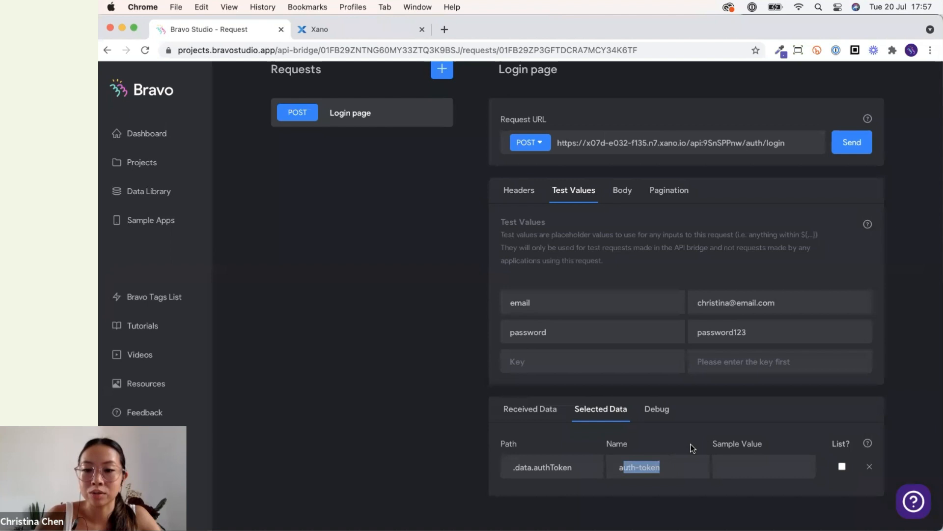
left_click(689, 464)
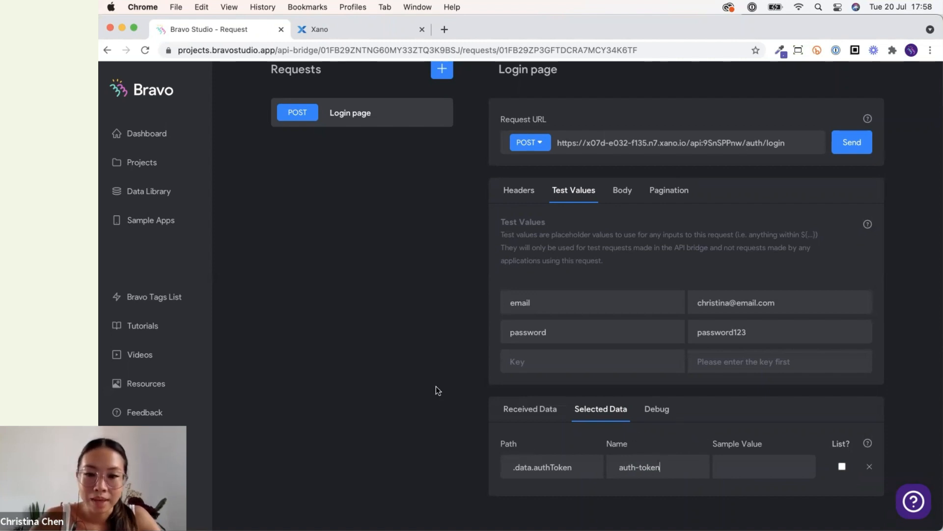
Open the Homebnb app (Bravo x Xano) project and its Login screen's data binding.
scroll(435, 386, "up", 2)
scroll(435, 386, "up", 2)
scroll(435, 386, "down", 4)
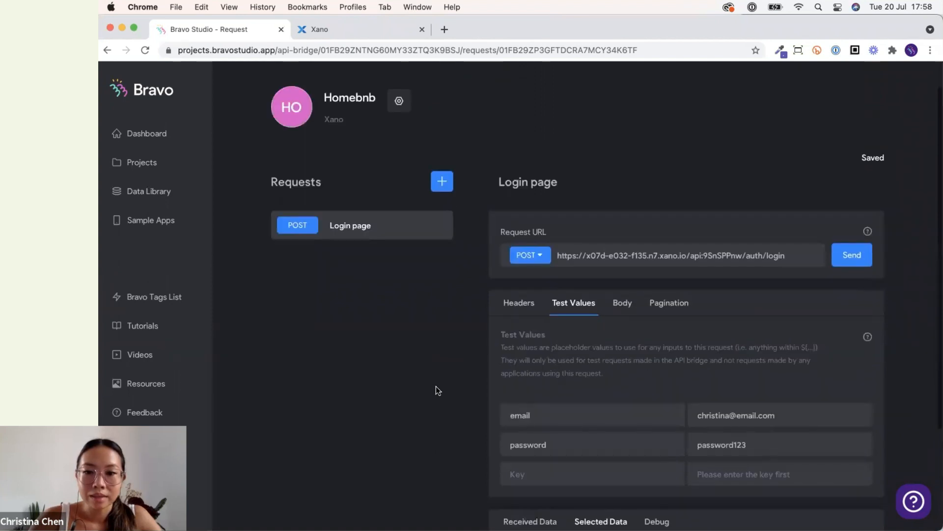
scroll(436, 387, "up", 4)
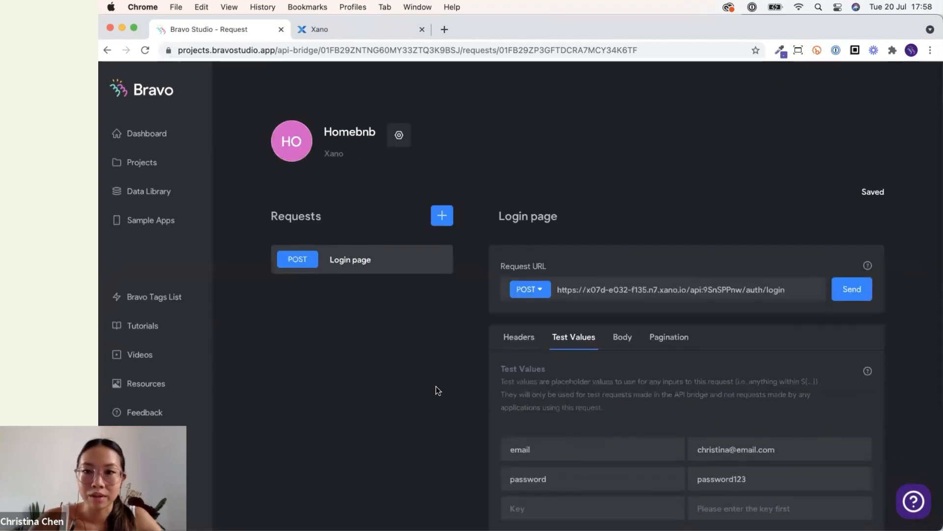
left_click(151, 162)
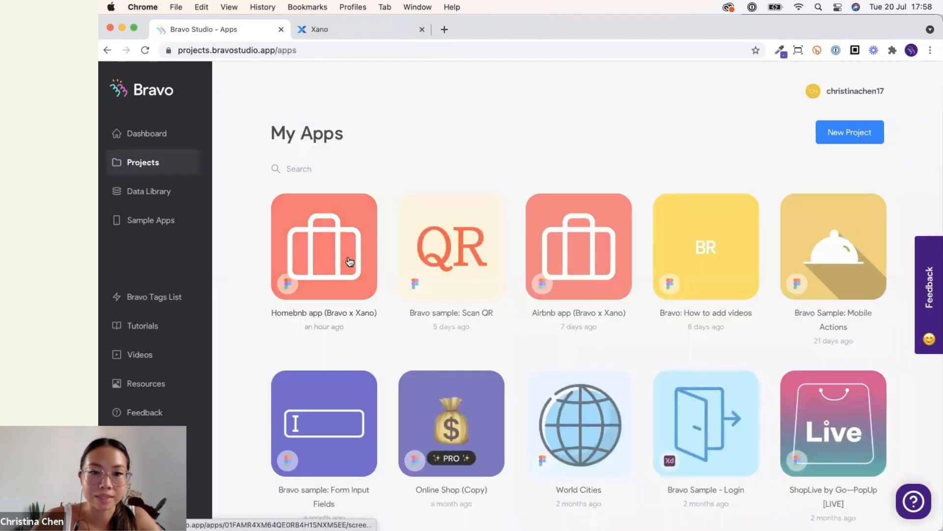
left_click(350, 260)
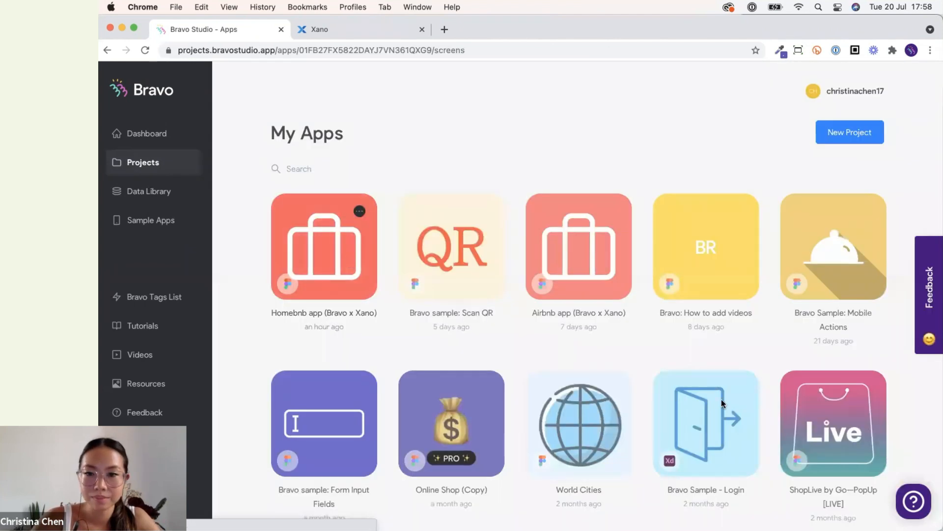
left_click(656, 281)
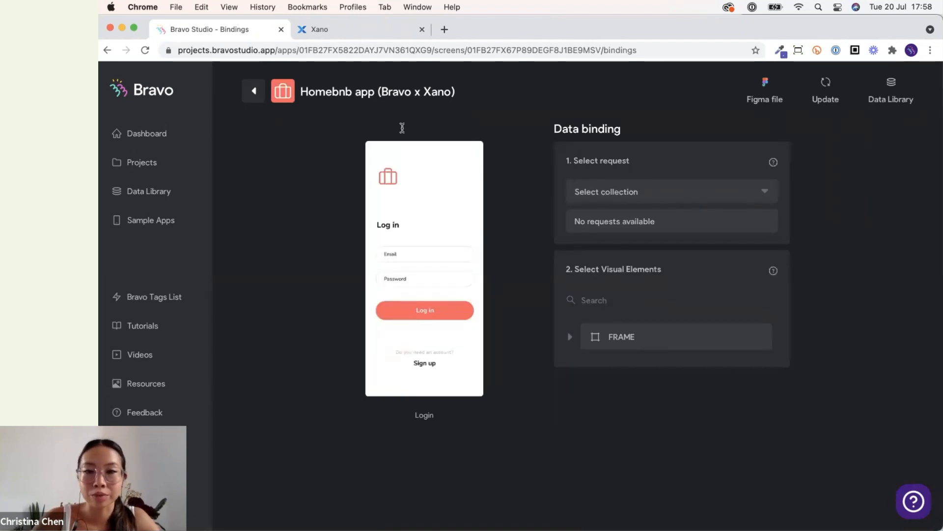
Select the Homebnb collection and its POST Login page request for the Login screen.
left_click(667, 193)
left_click(647, 215)
left_click(649, 225)
left_click(652, 246)
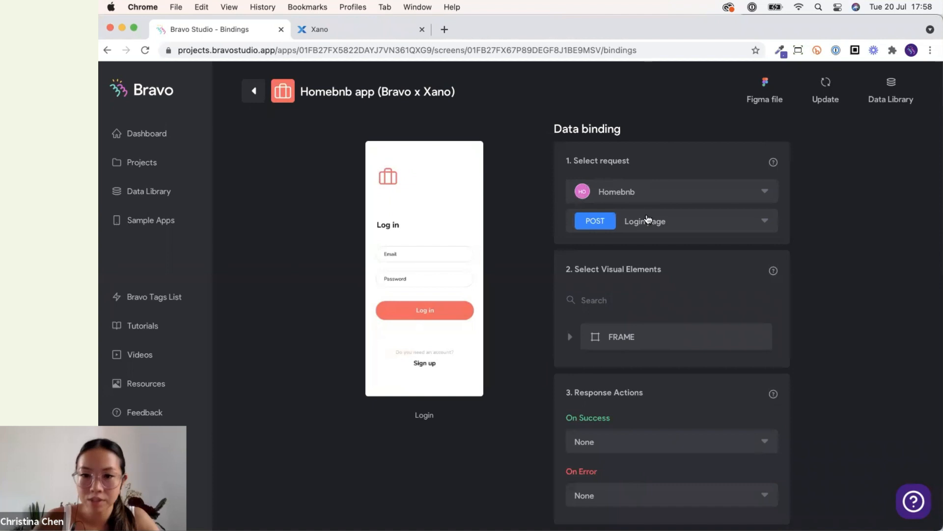
Inspect the login button's binding options for the Login page request on the Login screen.
left_click(692, 341)
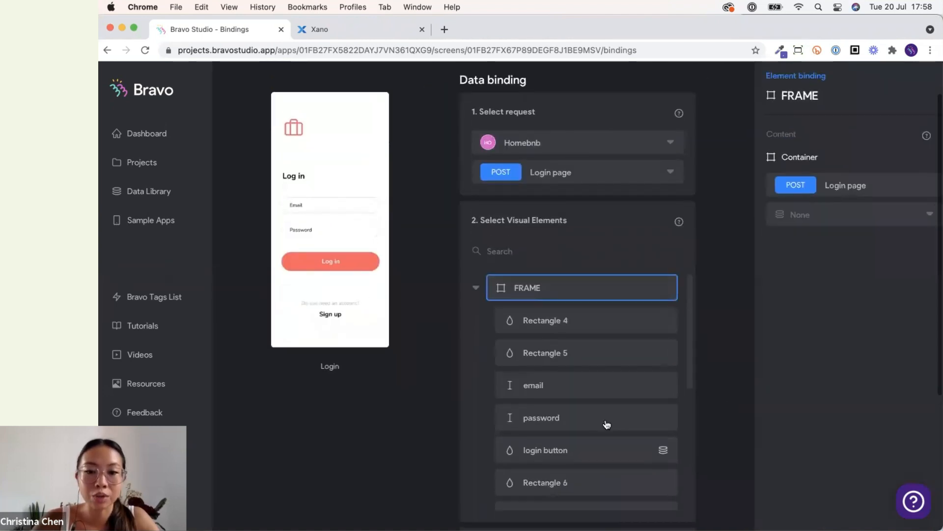
left_click(642, 450)
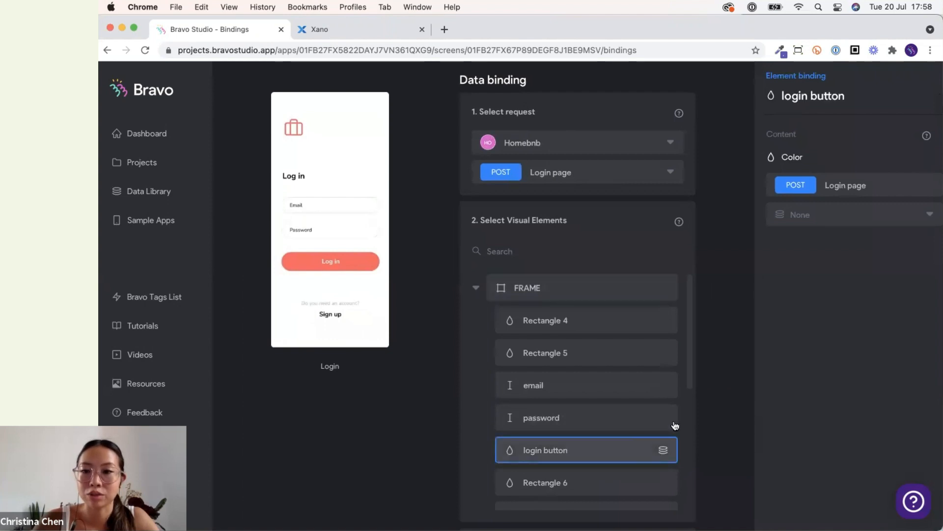
left_click(818, 225)
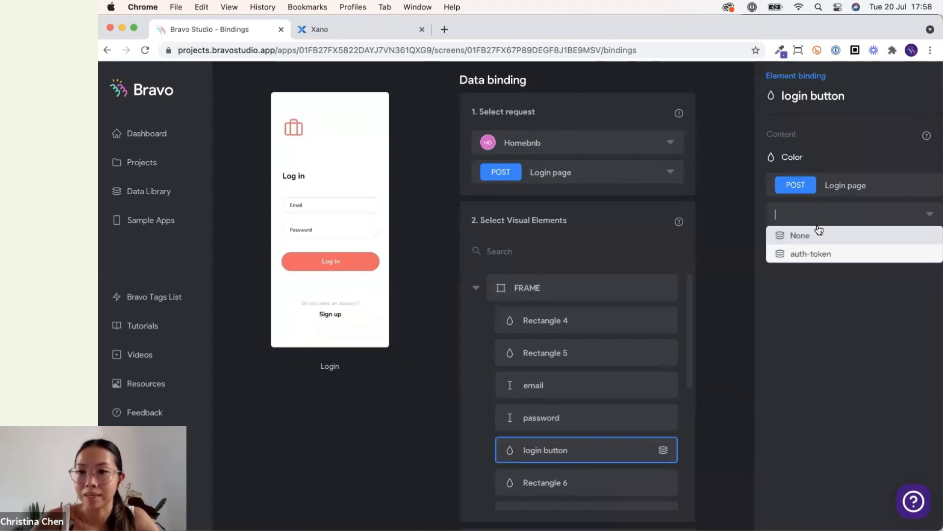
left_click(747, 333)
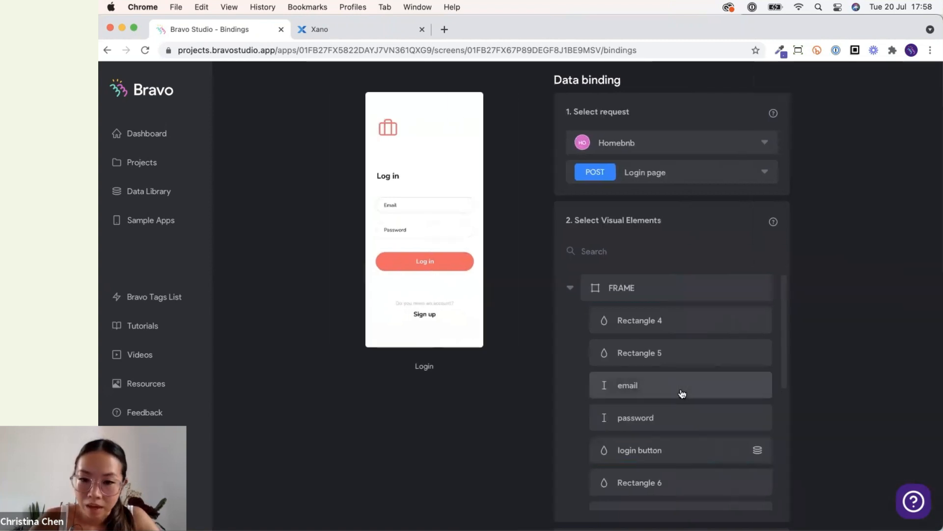
scroll(681, 392, "down", 3)
scroll(680, 391, "up", 3)
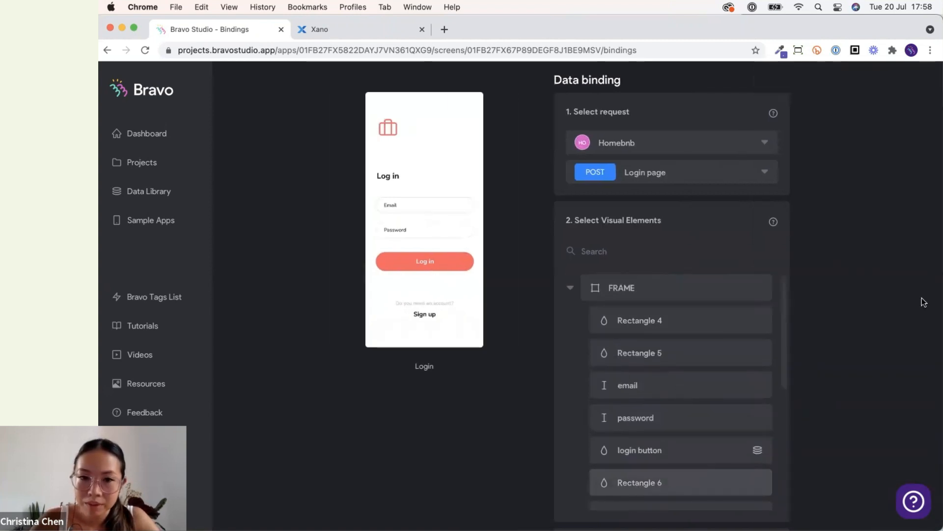
scroll(845, 313, "up", 2)
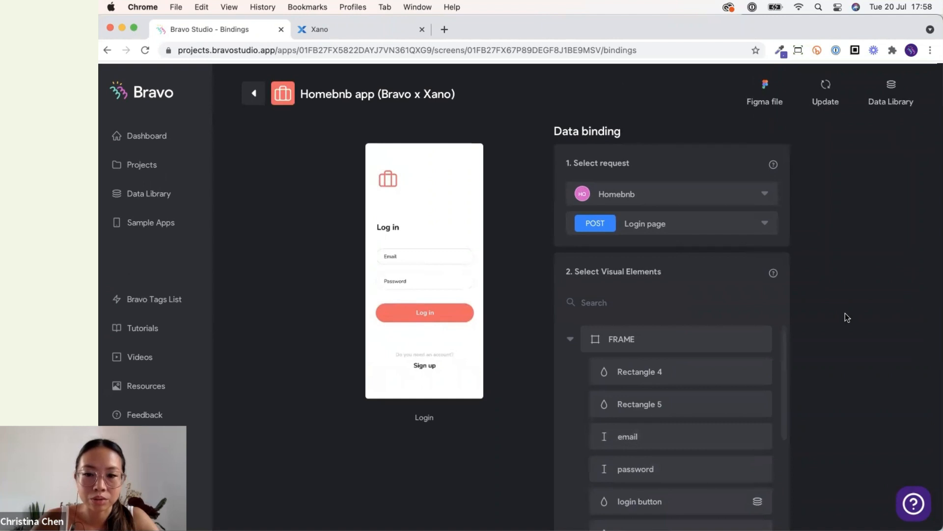
scroll(845, 313, "down", 2)
left_click(692, 407)
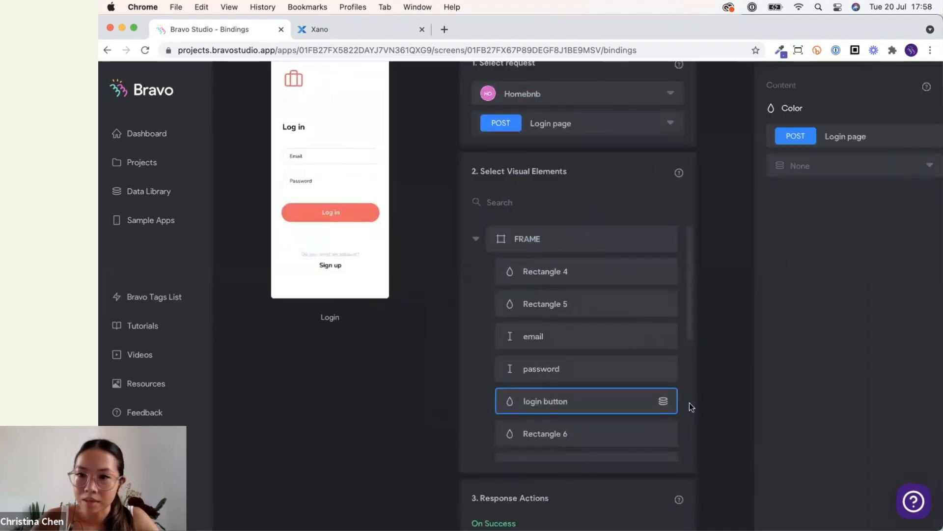
scroll(640, 427, "down", 5)
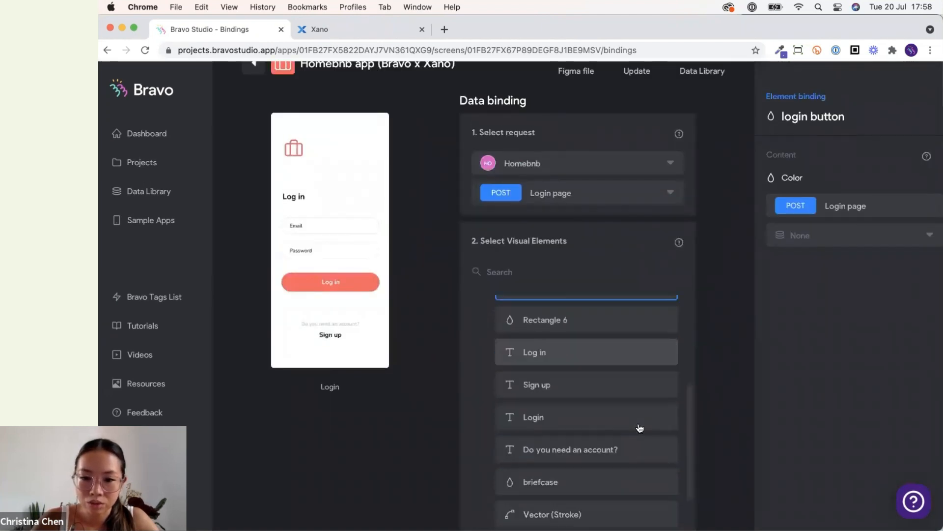
scroll(728, 424, "down", 2)
scroll(613, 384, "up", 5)
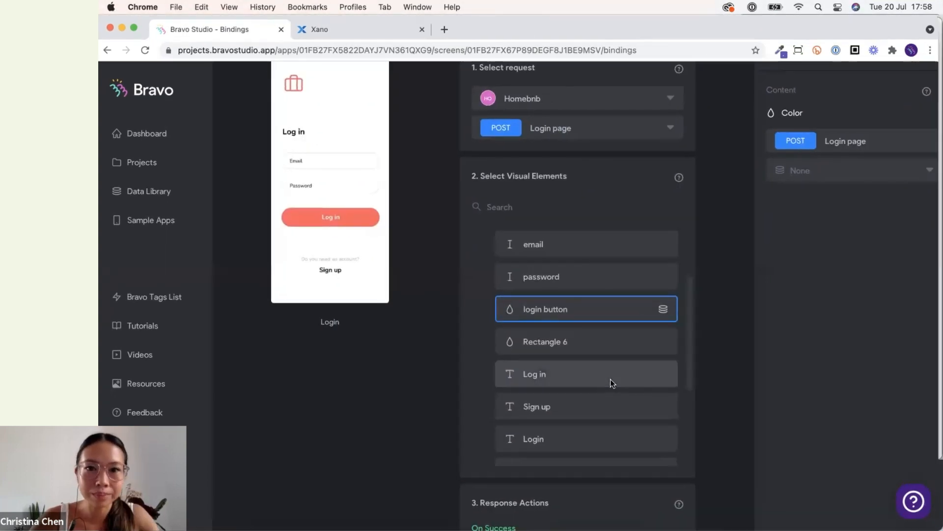
Switch to the Figma design and examine the Login frame's login button layer and its default and pressed states.
key("ctrl+Up")
key("ctrl+Left")
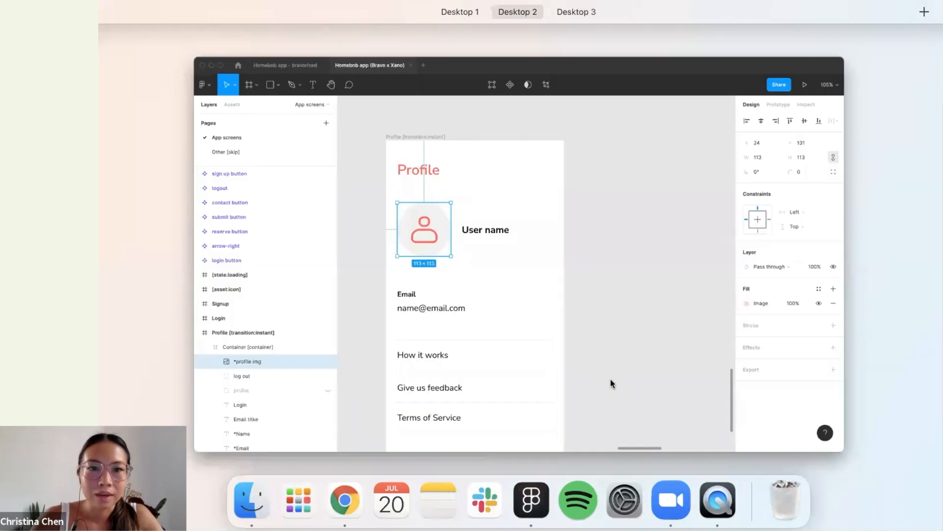
key("ctrl+Up")
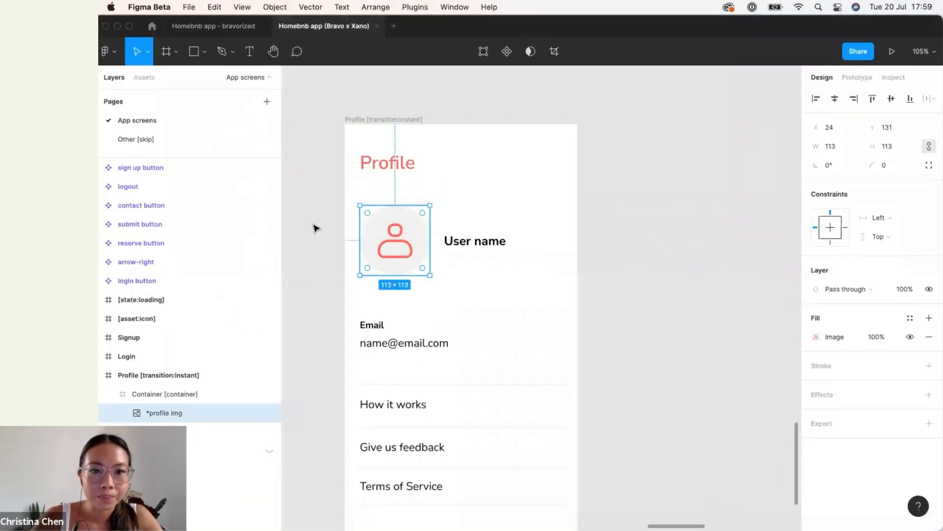
left_click(316, 228)
scroll(315, 228, "down", 10)
scroll(319, 237, "left", 7)
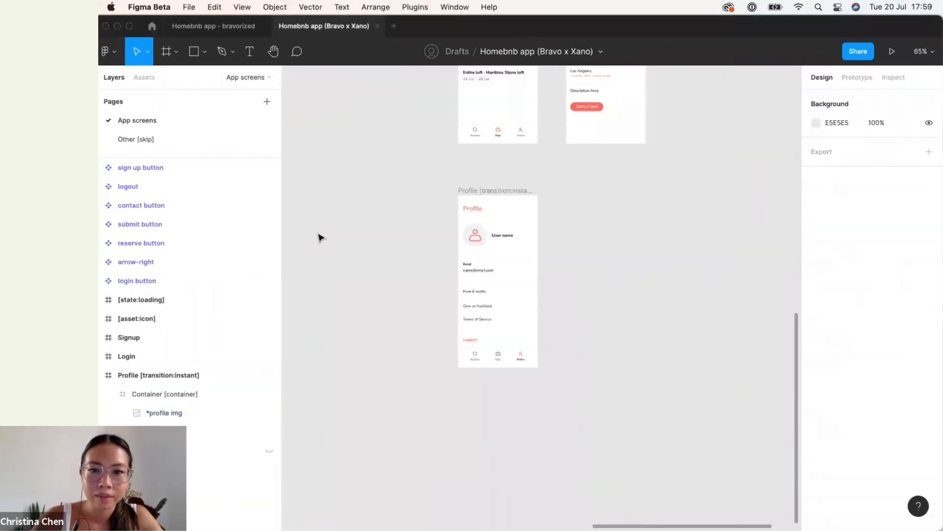
scroll(320, 238, "up", 9)
scroll(320, 237, "right", 2)
scroll(320, 237, "left", 5)
scroll(319, 238, "down", 2)
left_click(507, 332)
left_click(100, 355)
left_click(119, 374)
left_click(110, 375)
scroll(154, 396, "down", 2)
left_click(127, 334)
left_click(123, 334)
left_click(179, 352)
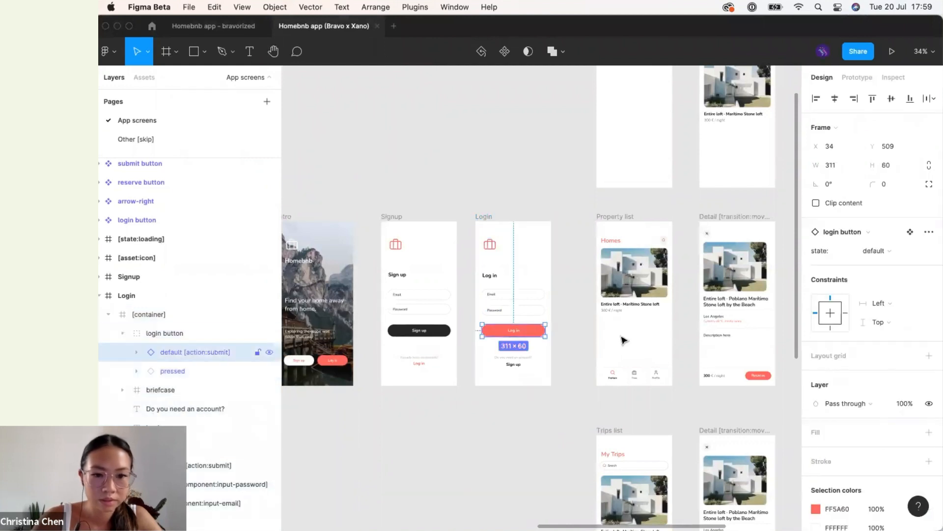
Return to the bindings, search the visual elements for logi, and inspect the login button stateful set's content options.
key("ctrl+Up")
key("ctrl+Right")
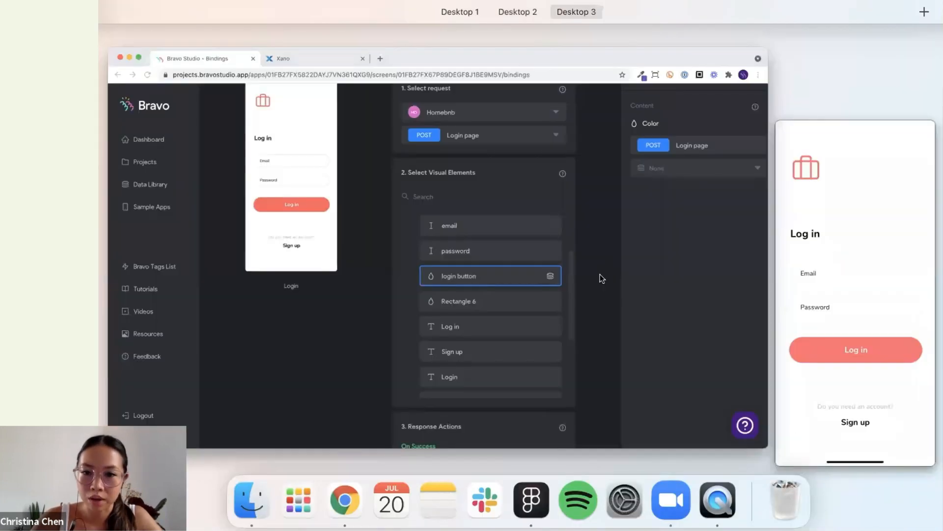
left_click(600, 274)
scroll(604, 325, "up", 1)
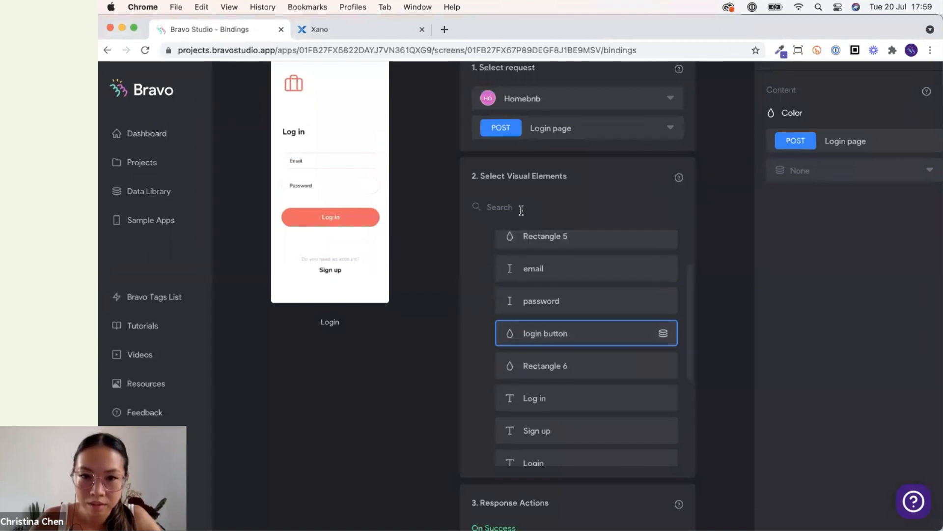
type("logi")
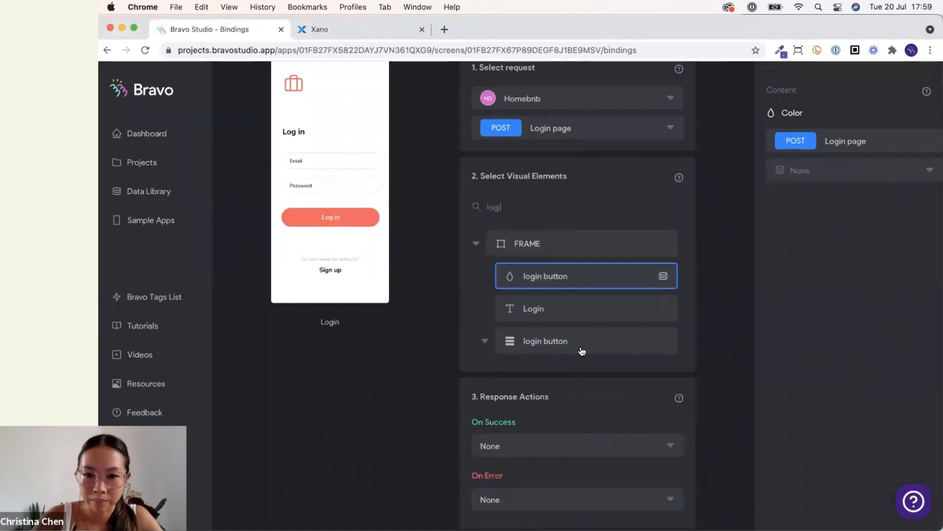
left_click(523, 341)
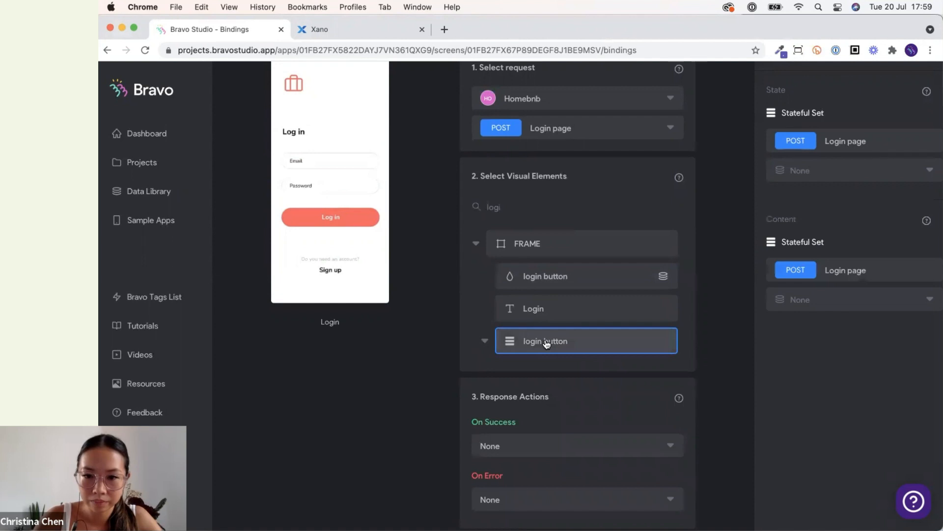
left_click(853, 298)
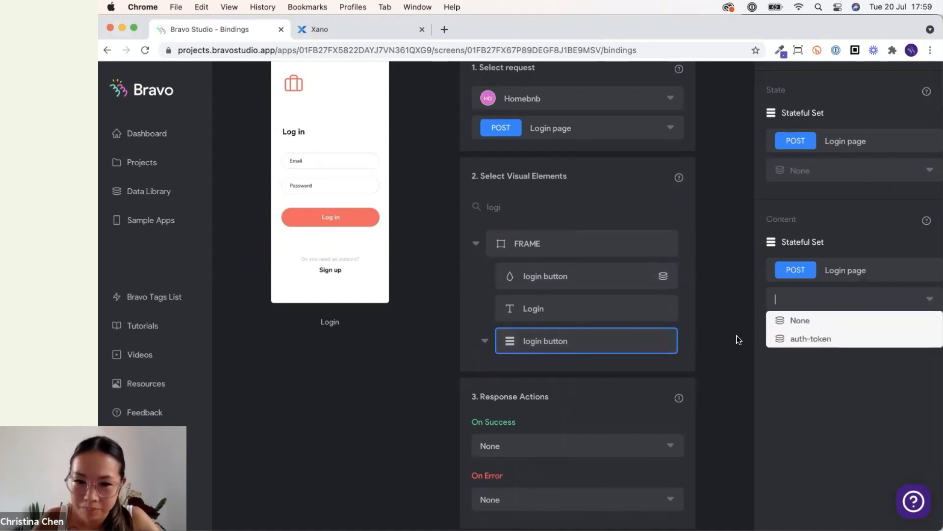
left_click(546, 341)
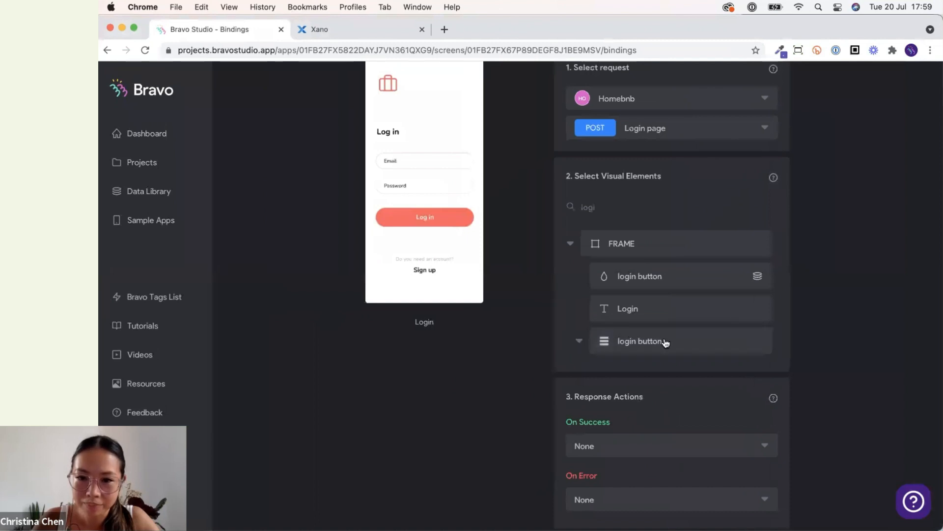
Clear the element search and inspect the login button's pressed and default states in the element list.
scroll(665, 341, "up", 4)
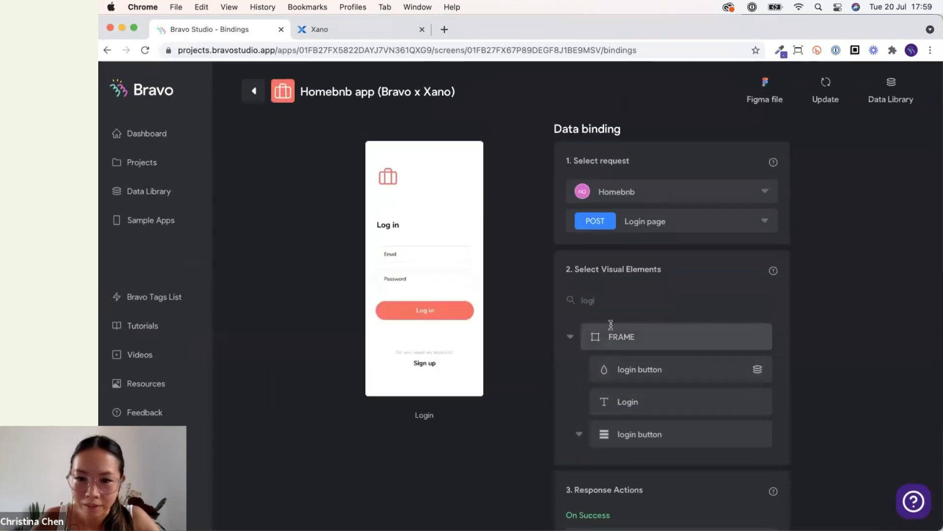
double_click(587, 300)
key("BackSpace")
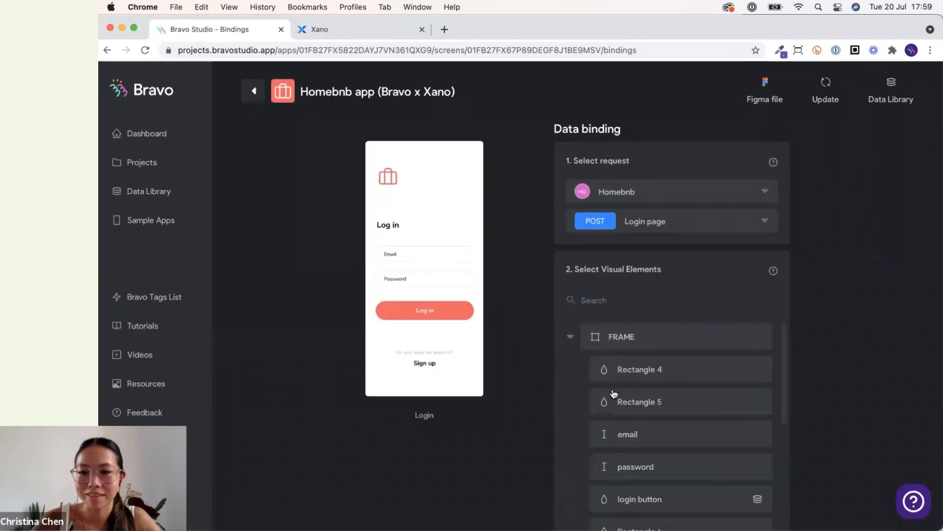
scroll(612, 393, "down", 5)
scroll(546, 400, "down", 1)
scroll(545, 400, "down", 5)
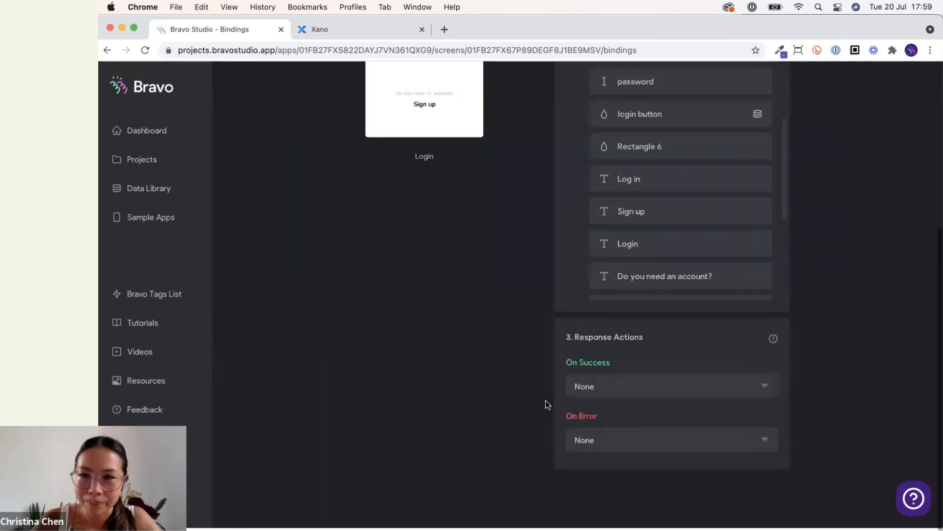
scroll(566, 381, "up", 3)
scroll(590, 352, "down", 3)
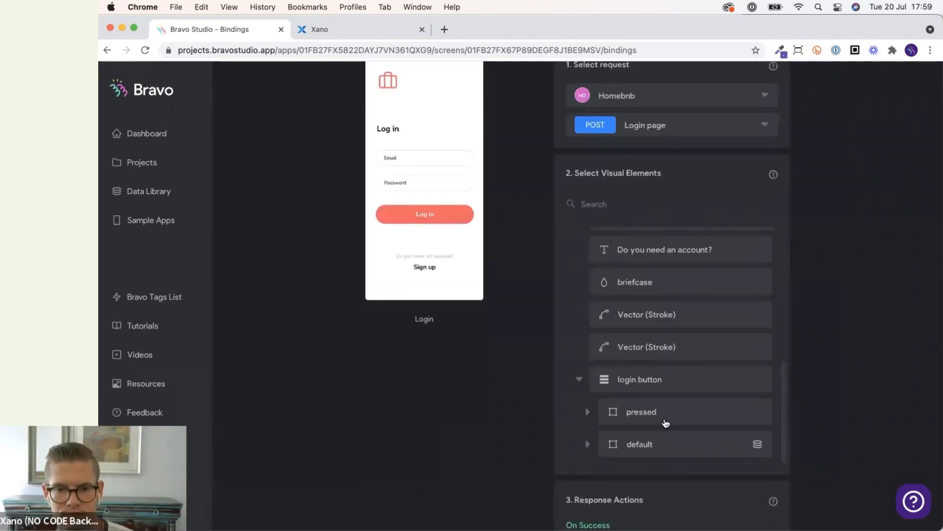
left_click(665, 417)
left_click(575, 444)
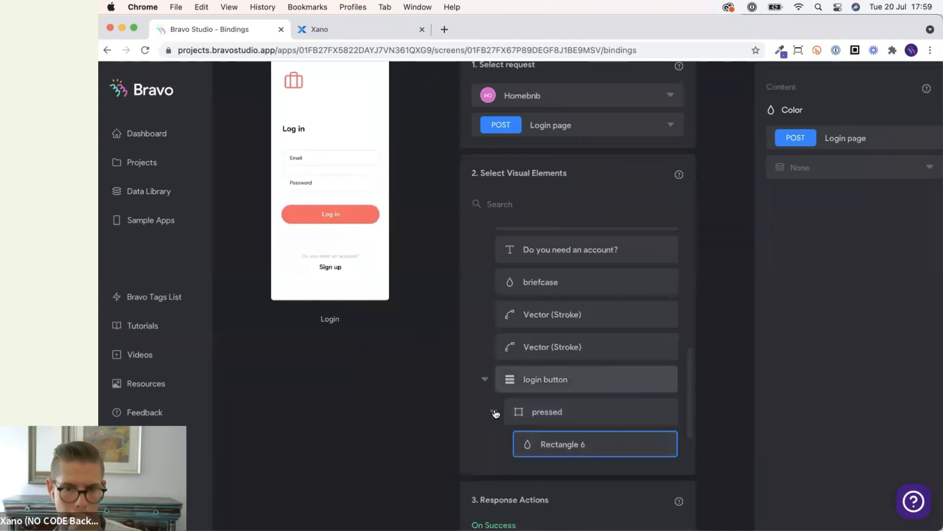
left_click(493, 411)
left_click(562, 443)
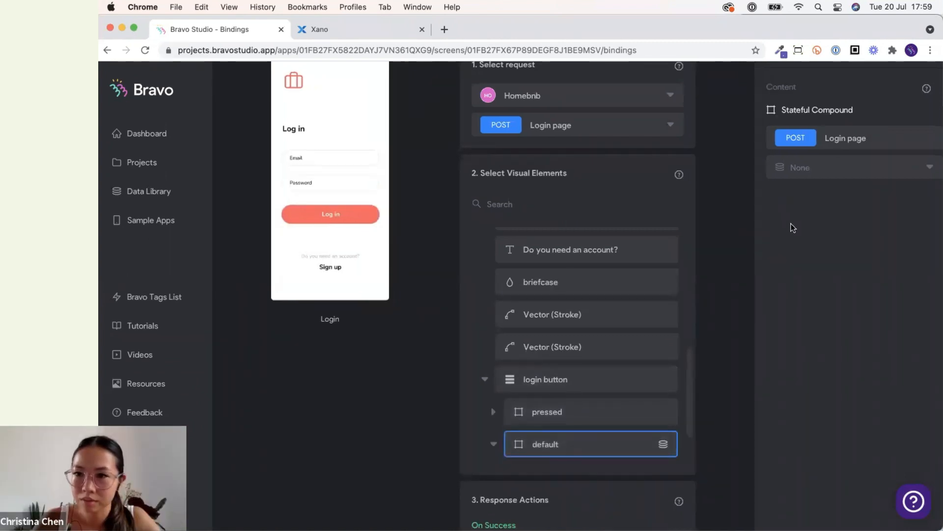
scroll(791, 227, "up", 2)
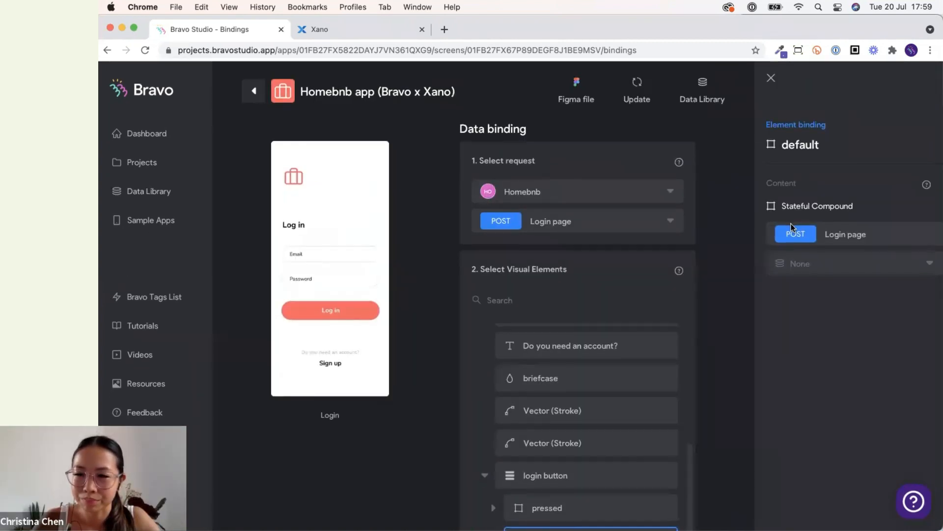
scroll(791, 223, "down", 2)
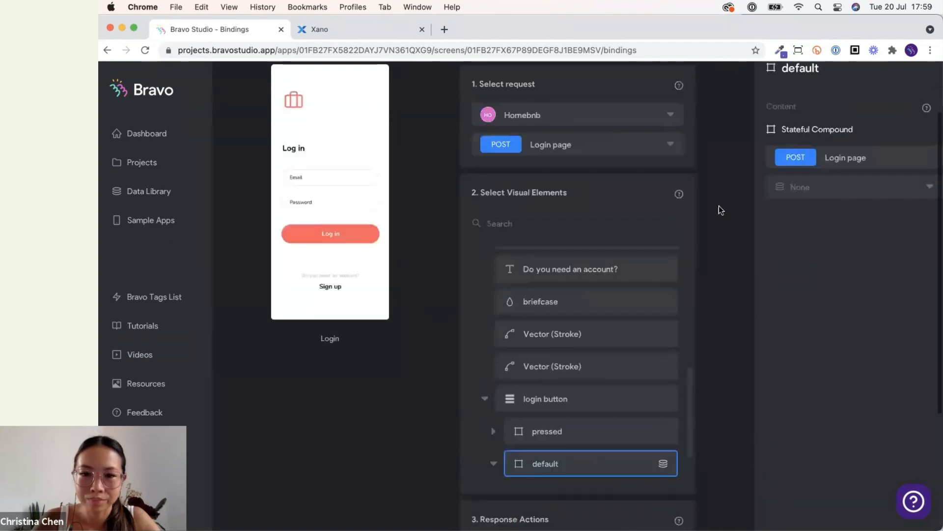
scroll(756, 388, "down", 5)
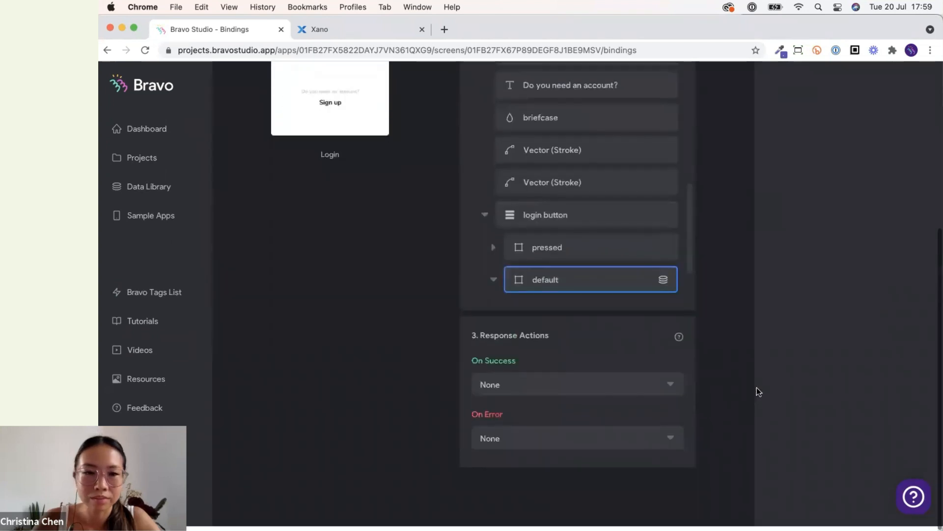
scroll(757, 388, "up", 6)
Open the Airbnb app (Bravo x Xano) project and its Login screen's data binding.
left_click(151, 164)
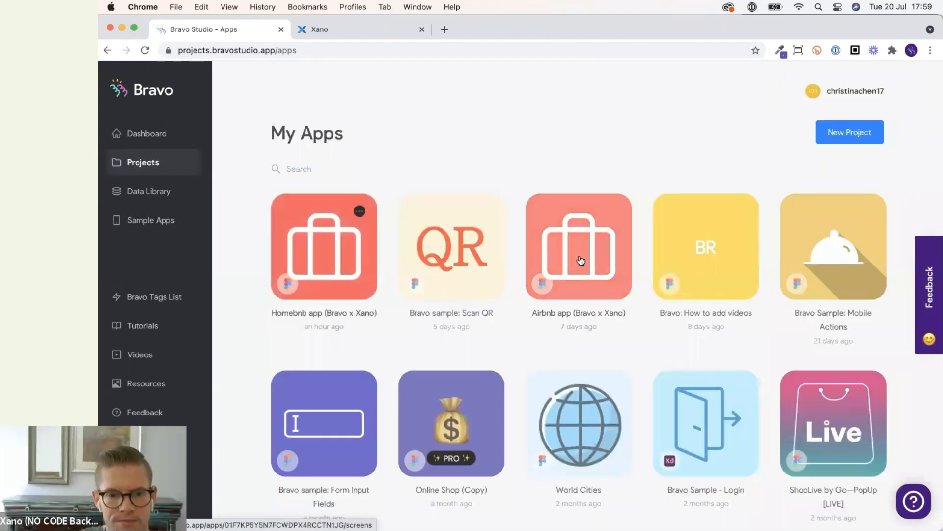
left_click(580, 261)
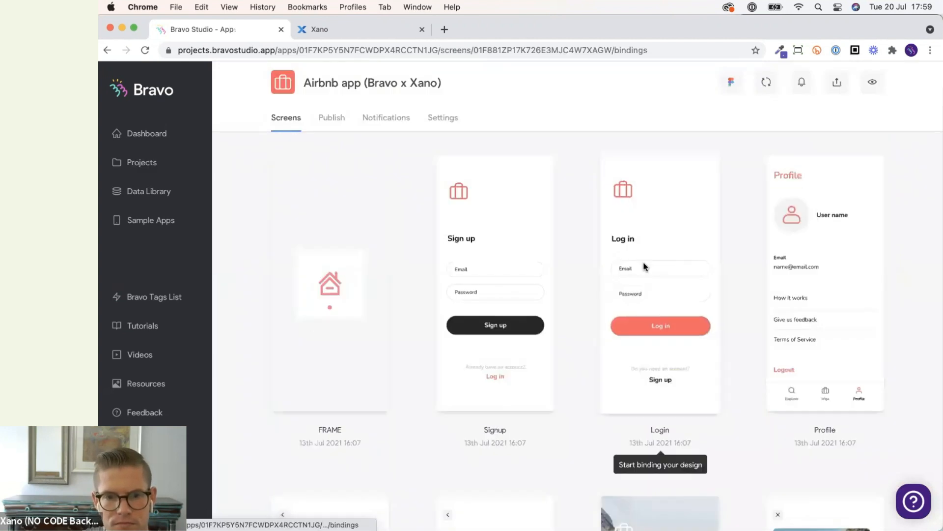
left_click(645, 266)
Examine the reference Login screen's bindings for the email, password and login button elements.
scroll(653, 364, "down", 1)
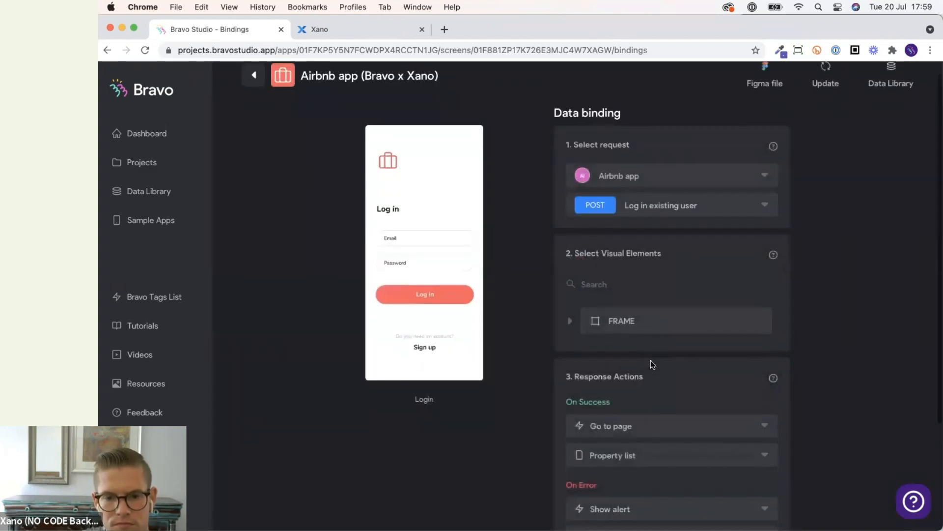
scroll(651, 361, "down", 1)
scroll(651, 361, "up", 2)
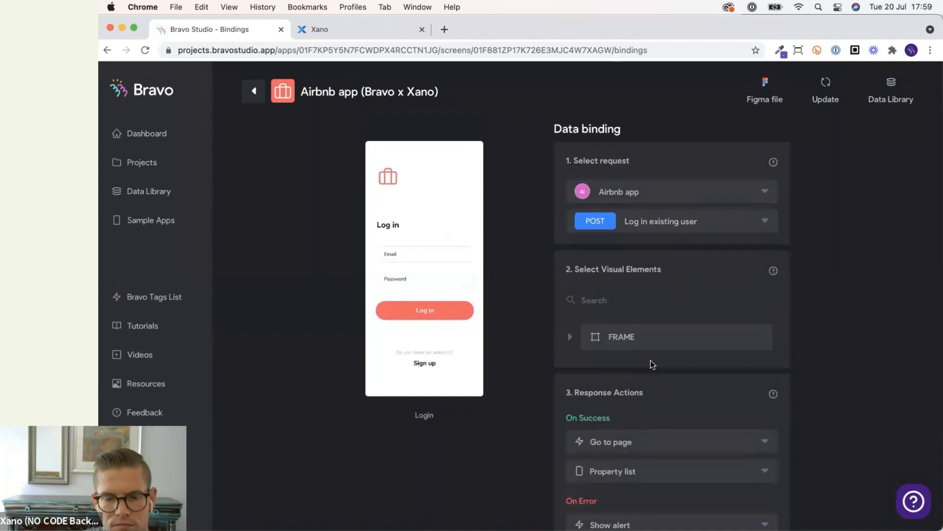
scroll(650, 361, "down", 2)
left_click(646, 290)
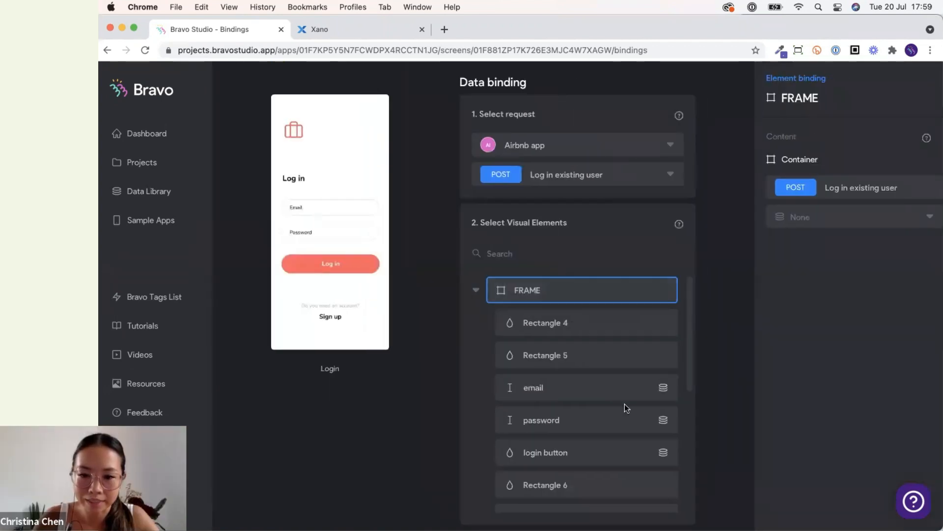
scroll(621, 388, "down", 1)
left_click(611, 346)
left_click(613, 379)
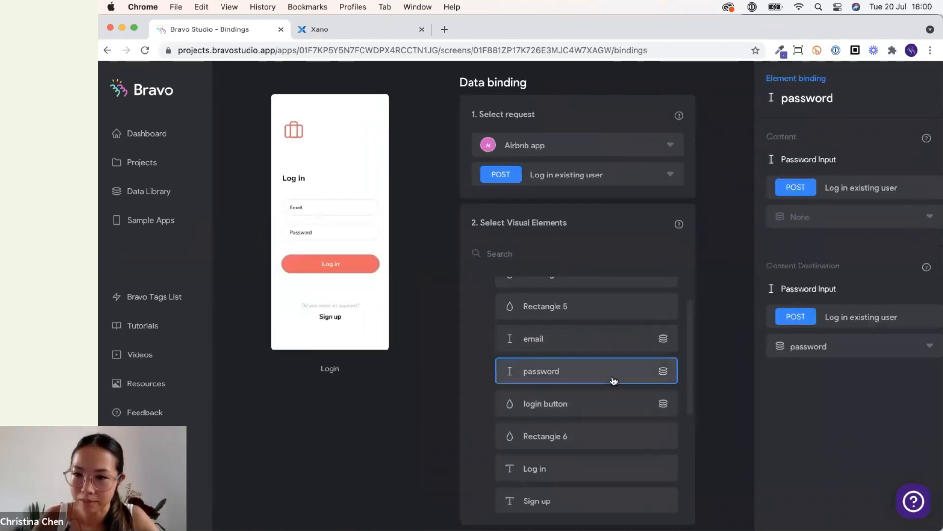
left_click(613, 395)
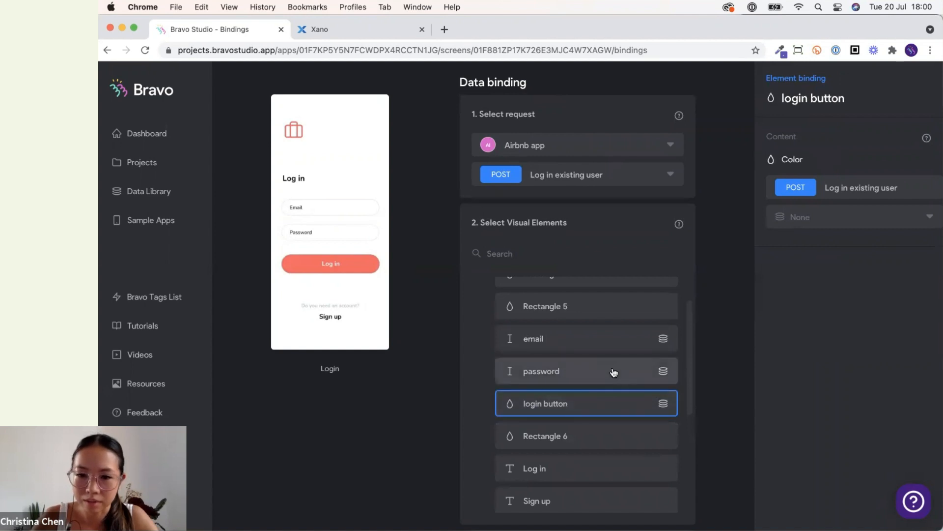
Check the reference Login screen's password and email element bindings.
left_click(614, 372)
left_click(612, 339)
scroll(128, 199, "up", 2)
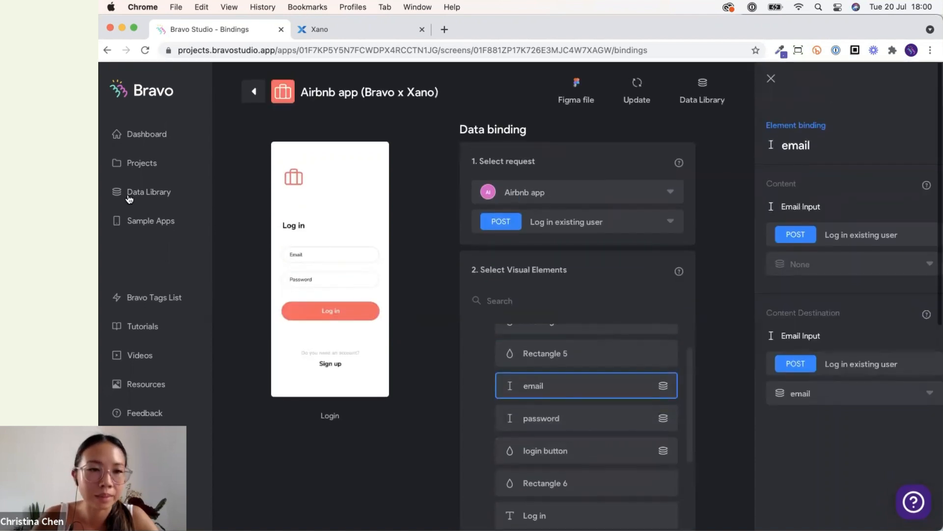
Open the Homebnb app (Bravo x Xano) project's Login screen data binding and expand its FRAME element list.
left_click(156, 191)
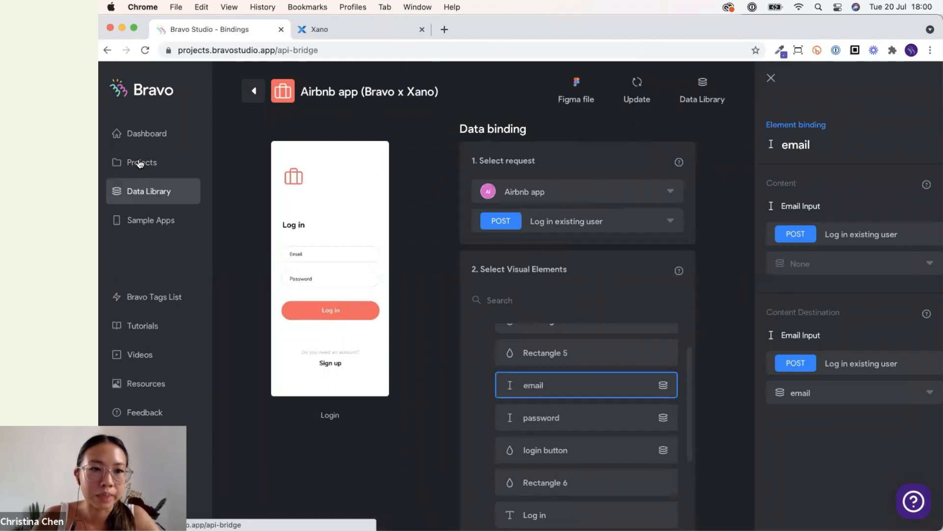
left_click(172, 163)
left_click(331, 252)
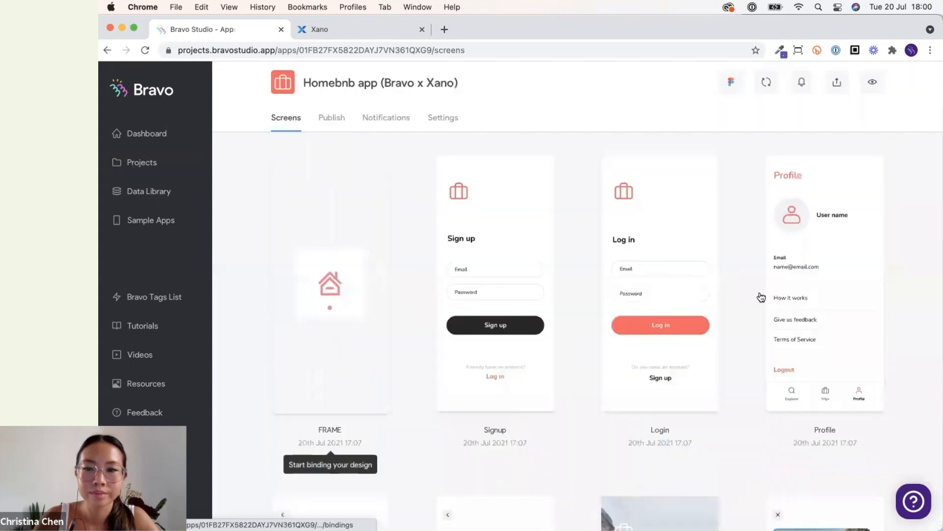
left_click(695, 305)
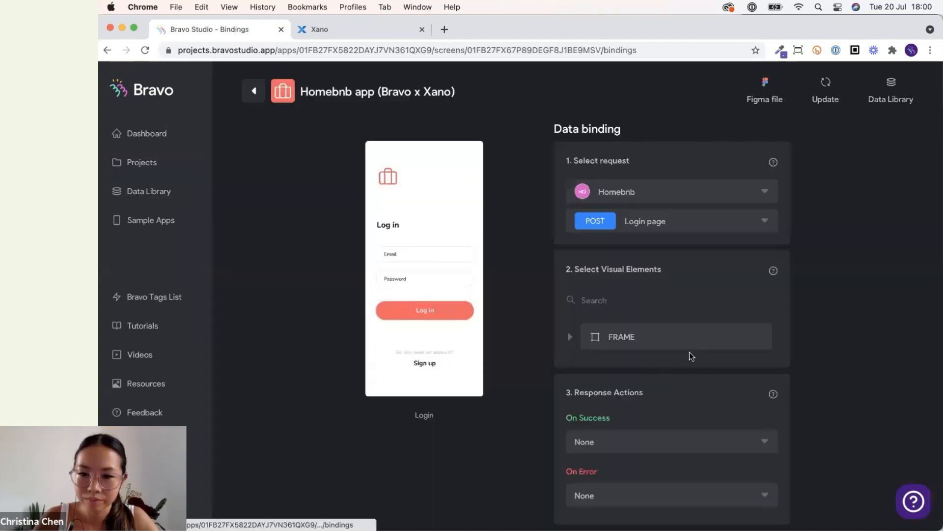
left_click(682, 345)
scroll(613, 391, "down", 1)
left_click(609, 393)
left_click(796, 392)
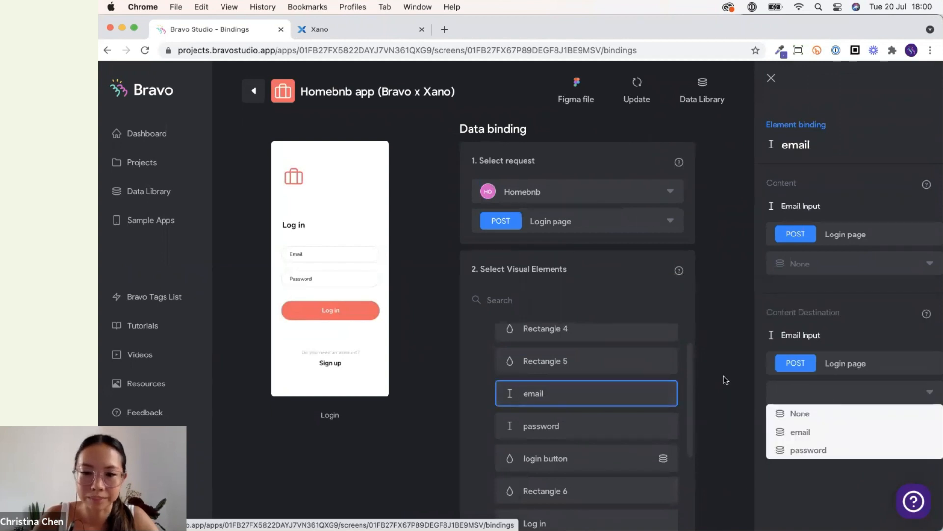
left_click(712, 399)
scroll(711, 400, "up", 2)
scroll(822, 375, "down", 1)
scroll(822, 376, "up", 1)
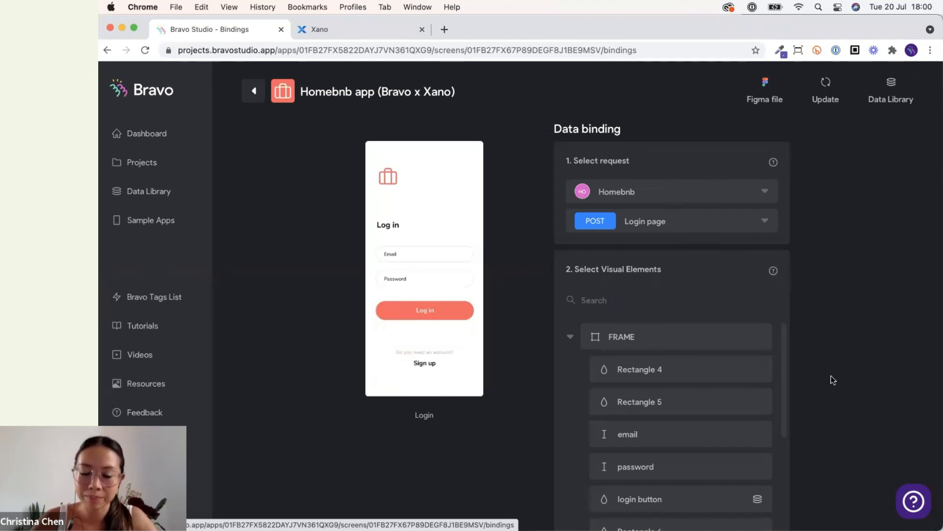
scroll(833, 380, "down", 3)
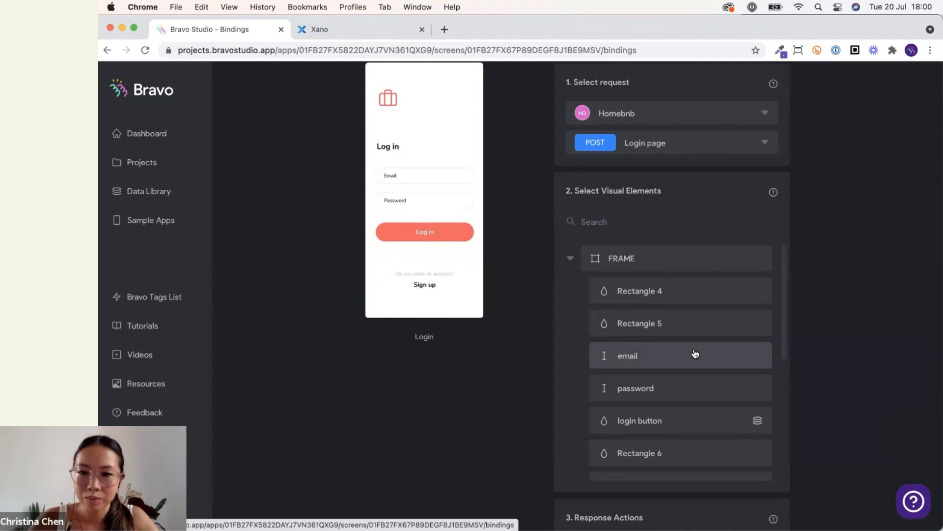
scroll(695, 354, "up", 2)
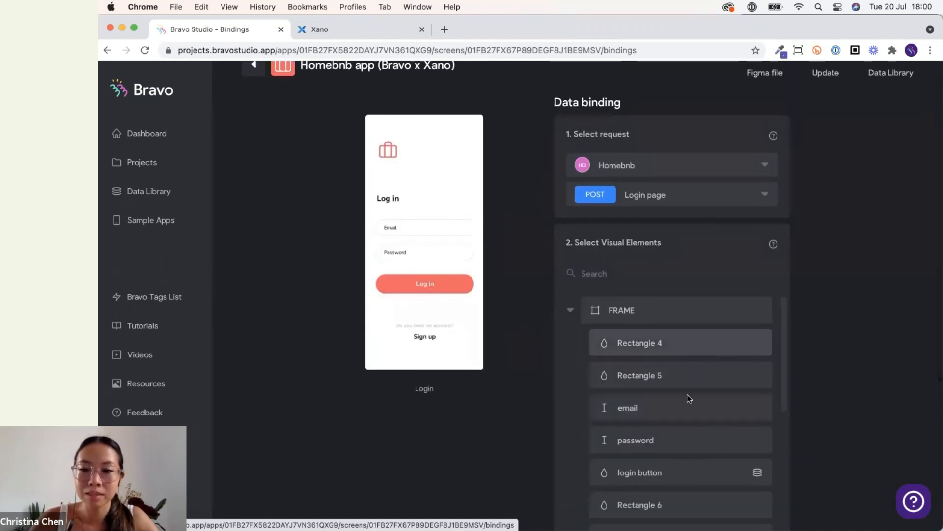
Bind the email element's content destination to the email field of the Login page request.
left_click(685, 412)
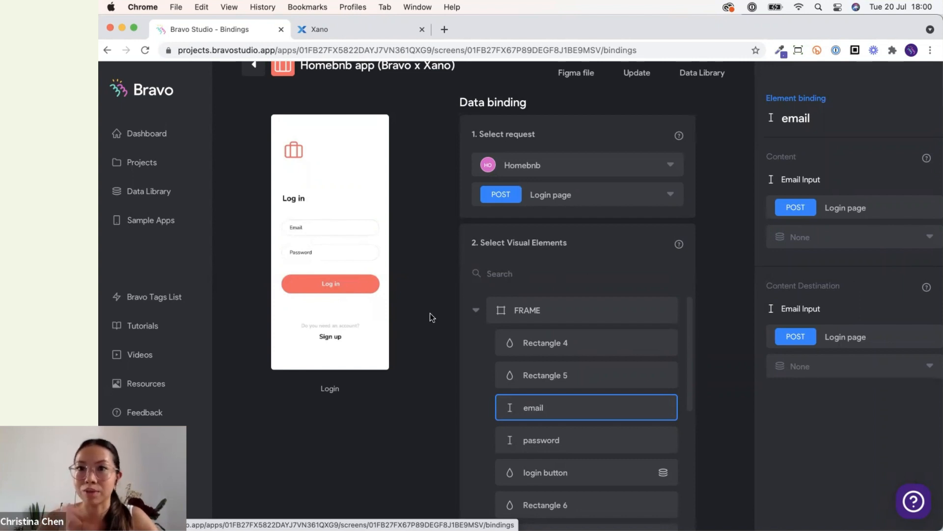
scroll(441, 306, "down", 3)
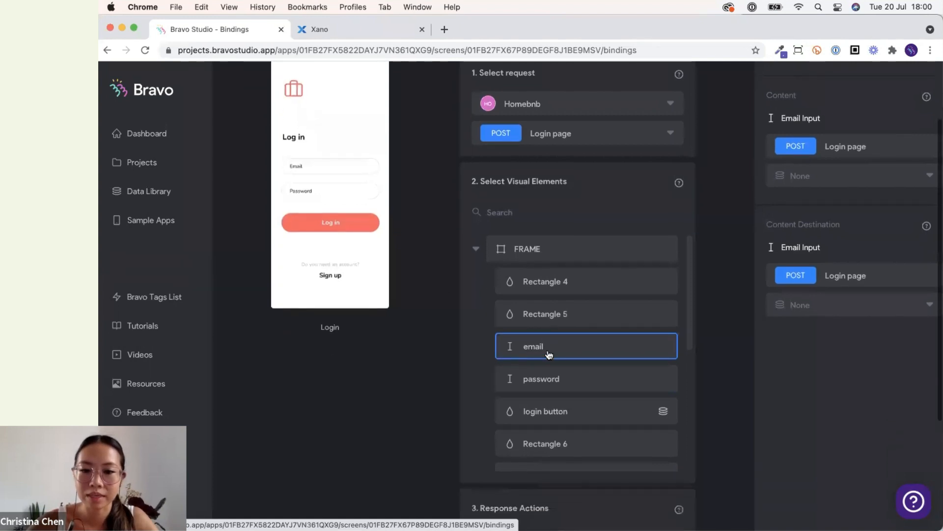
left_click(675, 355)
left_click(677, 356)
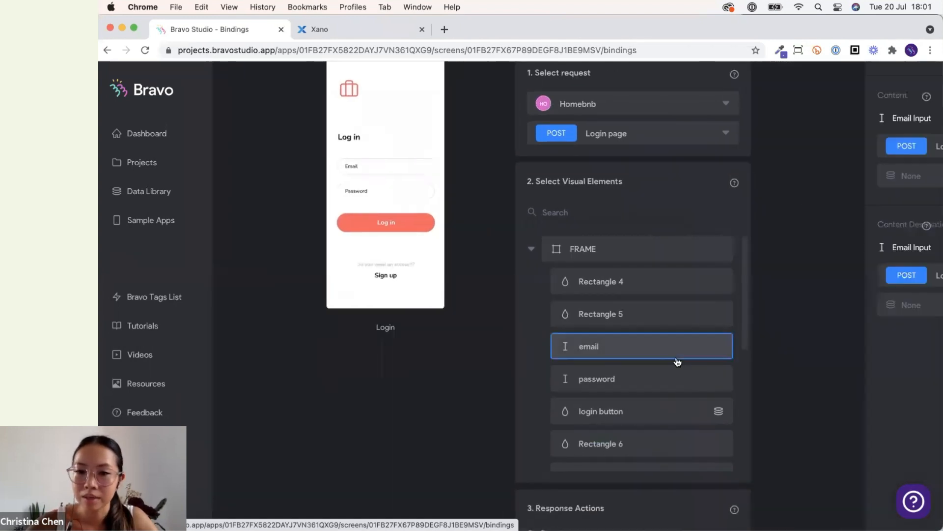
scroll(818, 344, "up", 2)
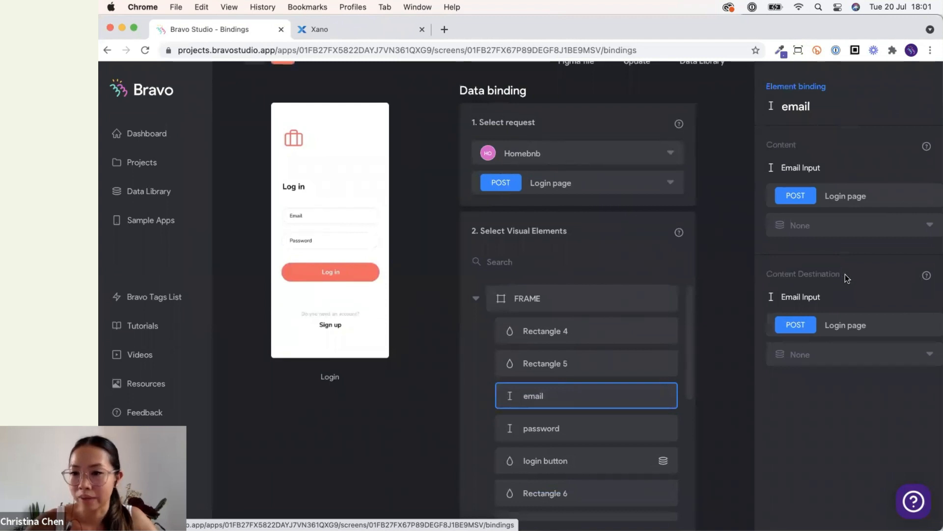
scroll(845, 274, "down", 1)
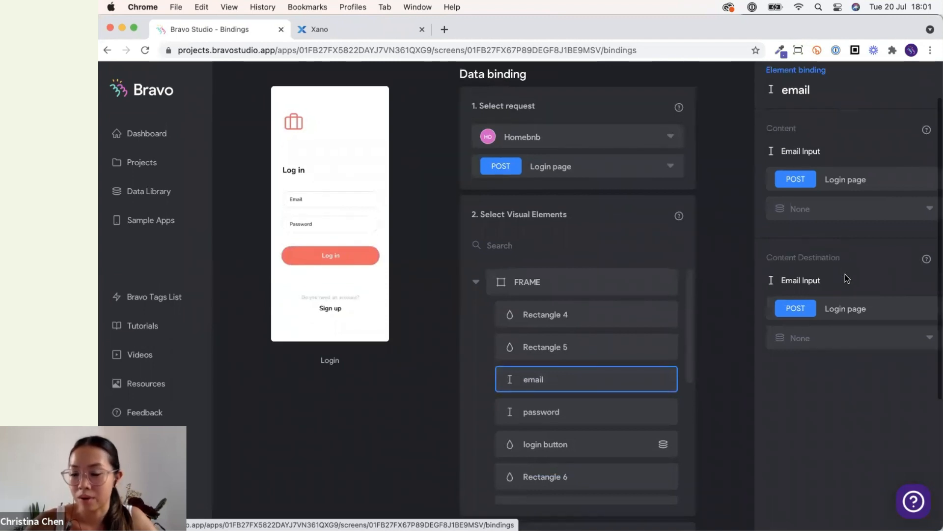
left_click(854, 336)
left_click(807, 376)
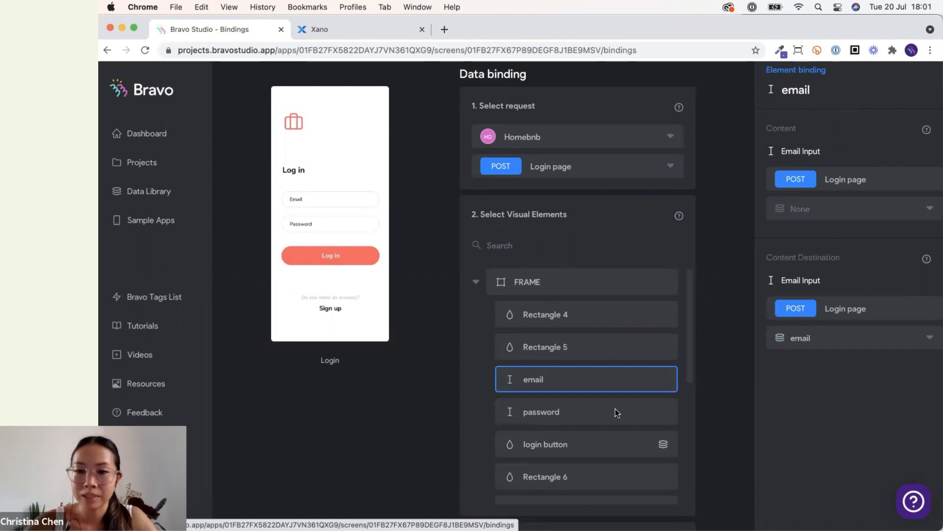
Bind the password element's content destination to the password field of the Login page request.
left_click(600, 414)
left_click(829, 338)
left_click(831, 401)
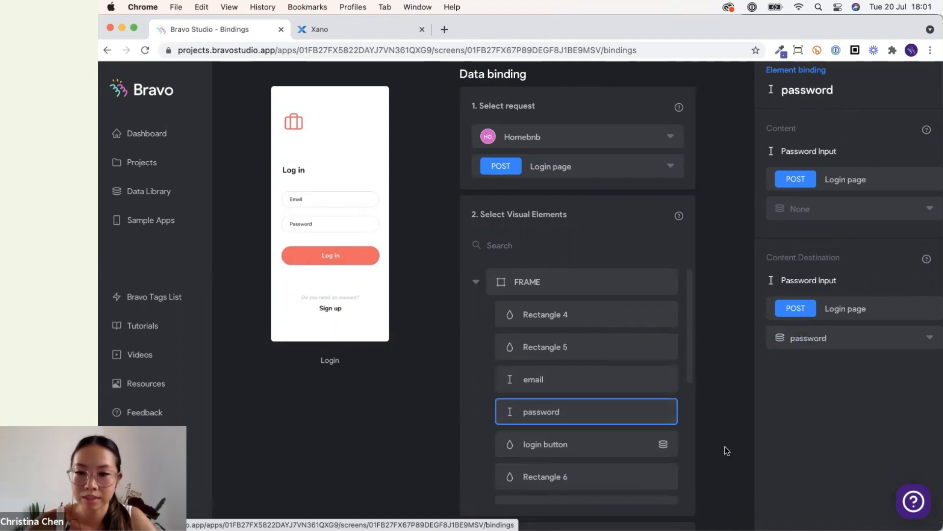
left_click(565, 373)
left_click(520, 415)
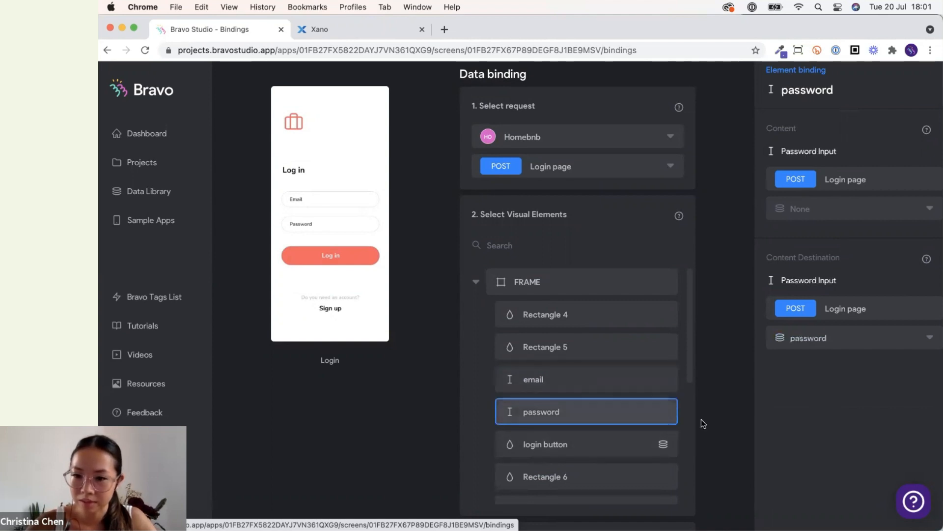
Inspect the login button element's binding and scroll to the response actions.
scroll(701, 420, "down", 3)
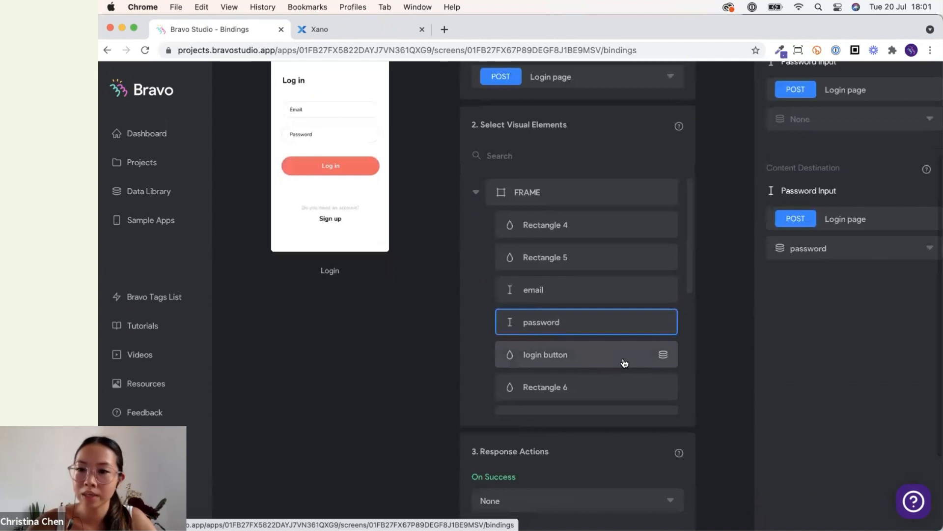
left_click(624, 363)
scroll(684, 346, "up", 2)
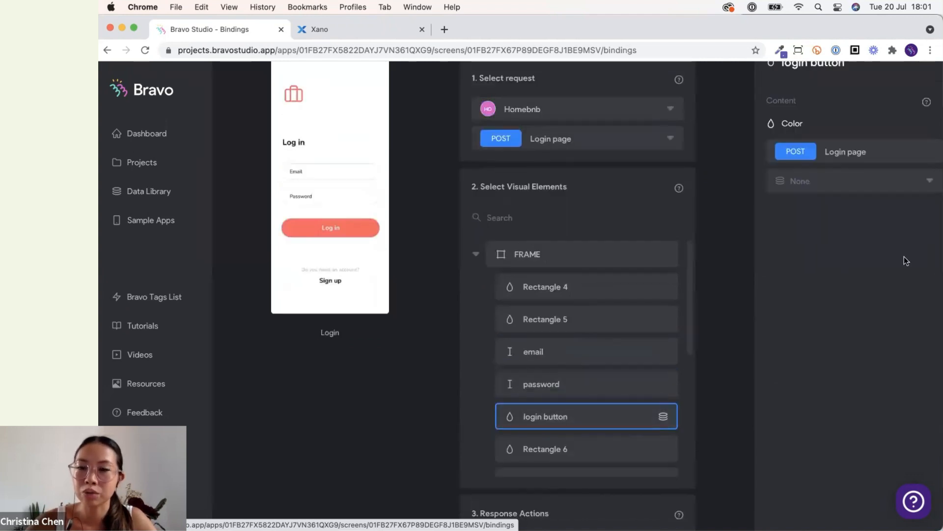
left_click(806, 406)
scroll(809, 408, "down", 3)
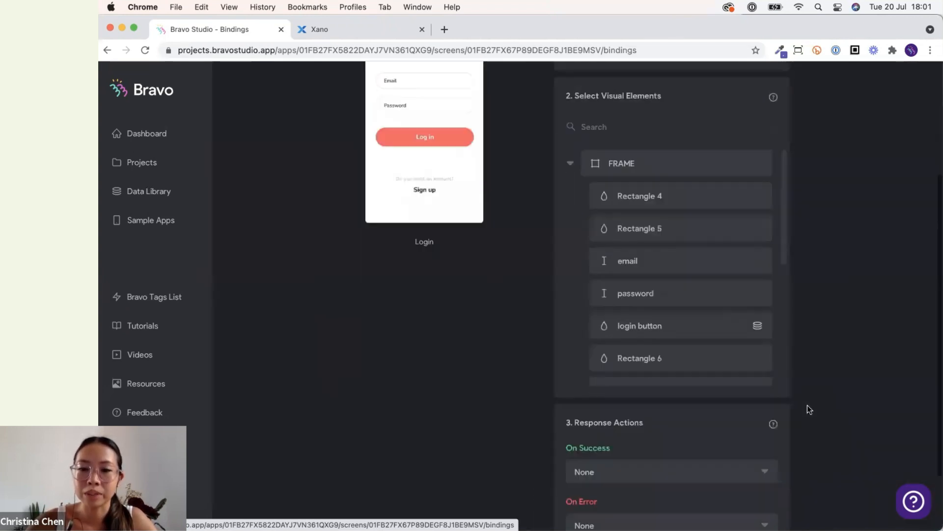
scroll(807, 409, "down", 3)
scroll(807, 409, "up", 1)
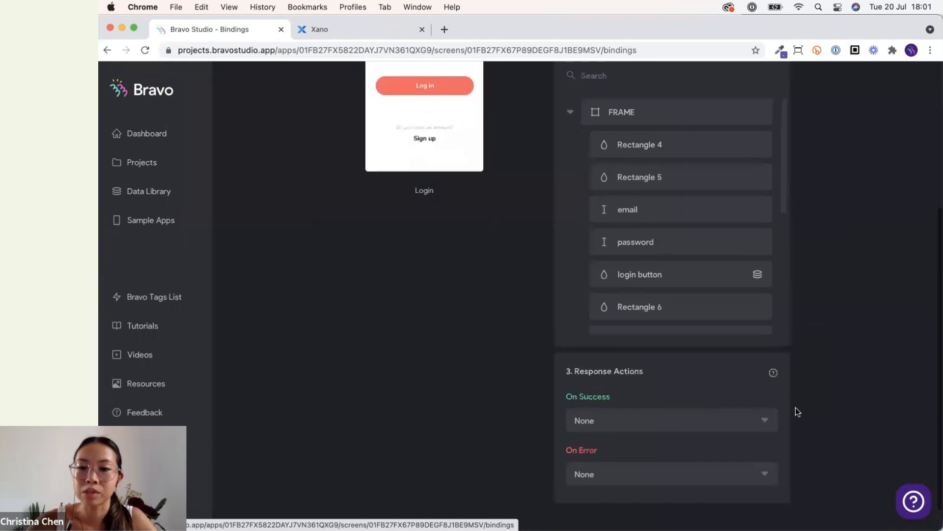
Set the On Success response action to go to the Property list page.
left_click(738, 423)
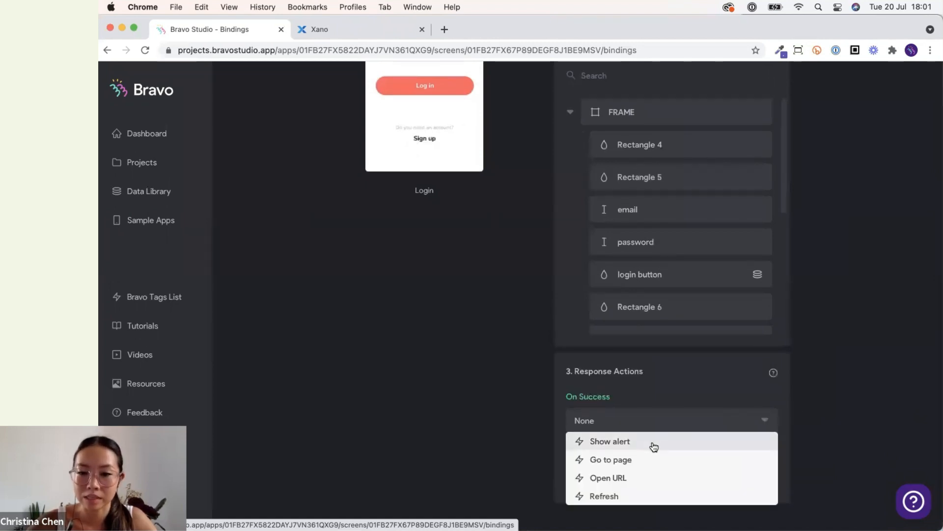
left_click(650, 461)
left_click(649, 453)
scroll(642, 413, "down", 2)
scroll(643, 411, "down", 3)
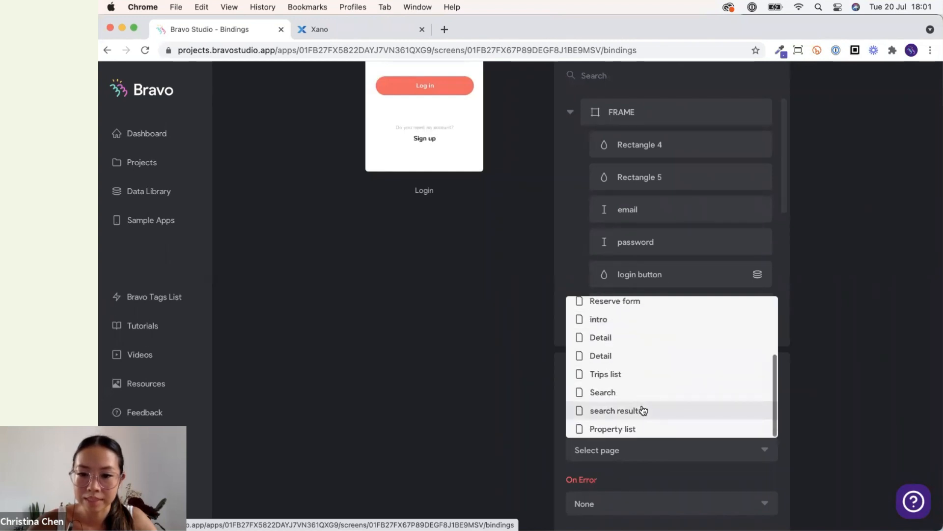
left_click(643, 427)
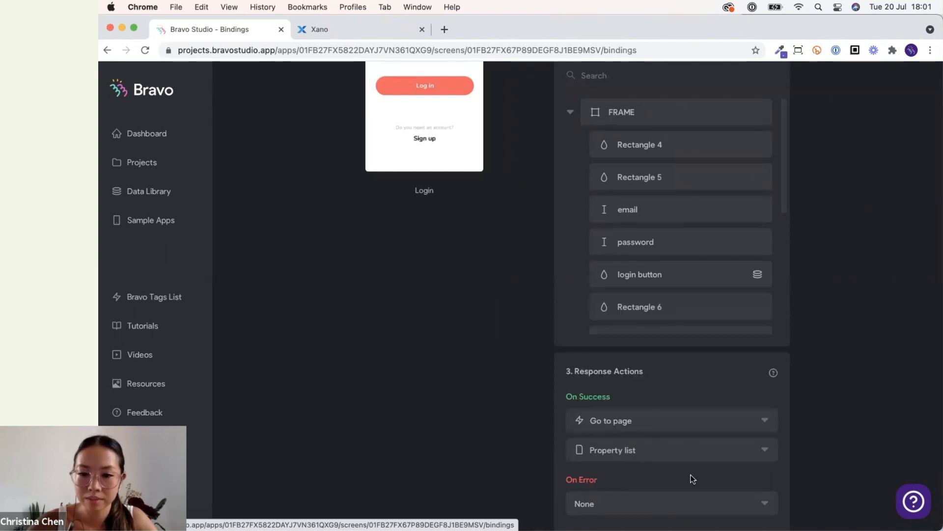
Set the On Error response action to Show alert.
scroll(688, 471, "down", 2)
left_click(677, 456)
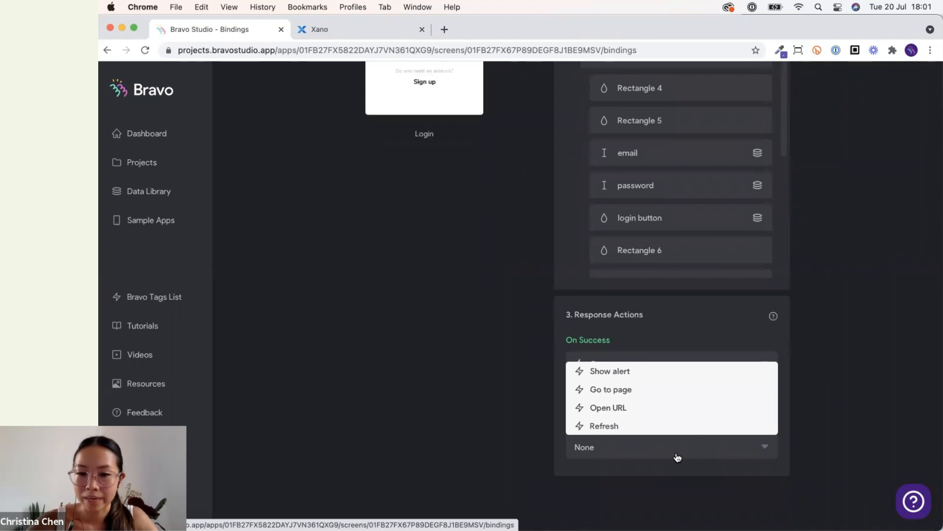
left_click(620, 376)
left_click(617, 469)
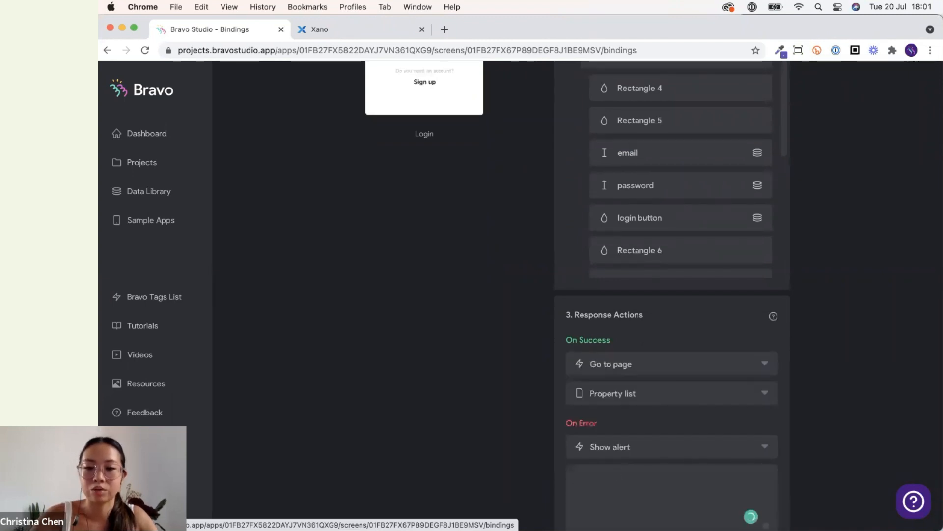
scroll(593, 511, "down", 2)
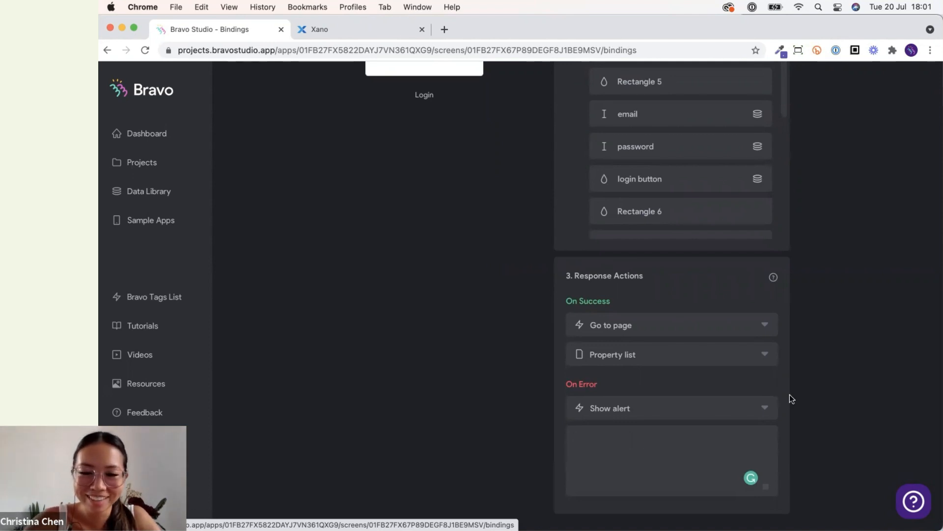
scroll(789, 394, "up", 1)
scroll(789, 394, "down", 1)
left_click(686, 411)
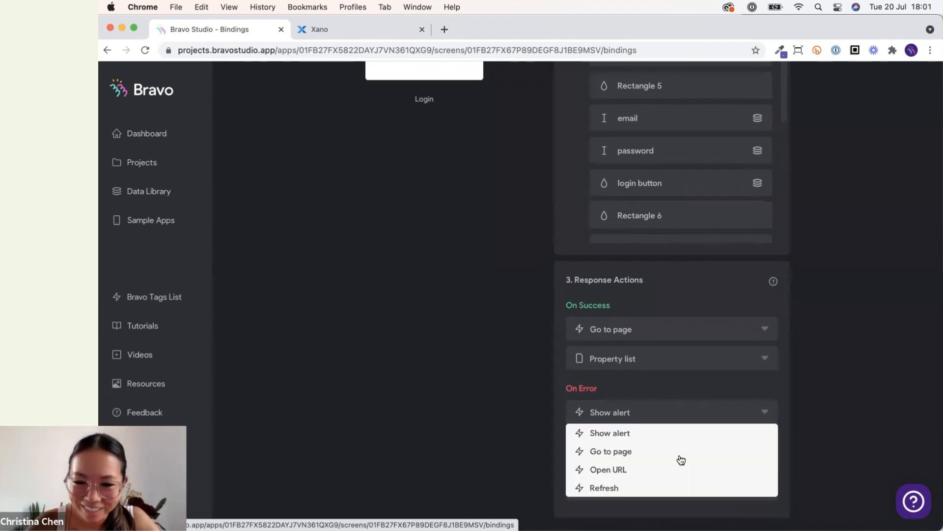
left_click(652, 469)
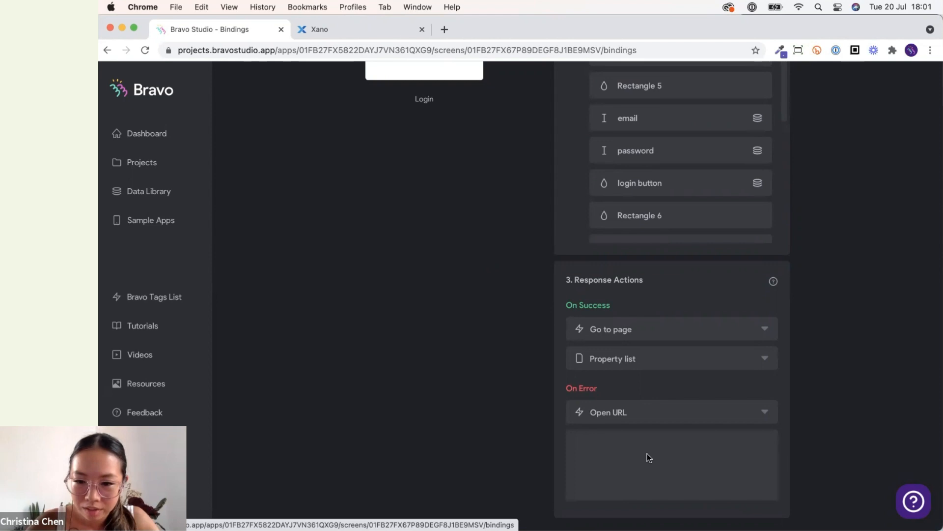
Reselect Show alert as the On Error action and focus its message field.
left_click(630, 421)
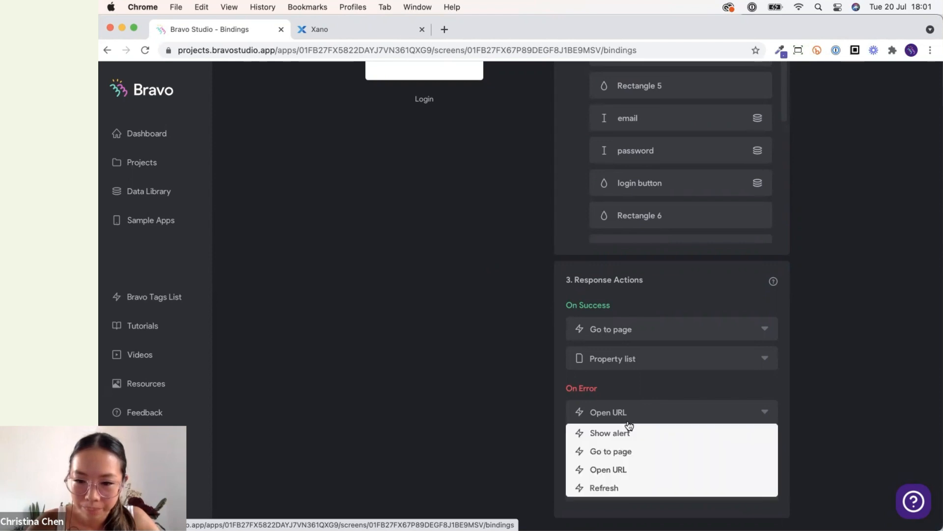
left_click(623, 433)
left_click(619, 448)
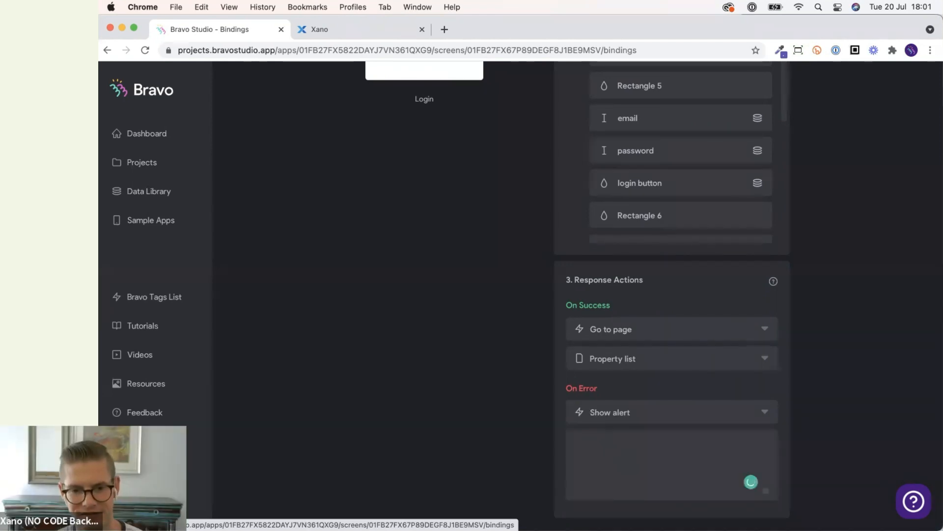
Try to enter the alert message "Try again!" for the On Error action.
scroll(415, 77, "up", 2)
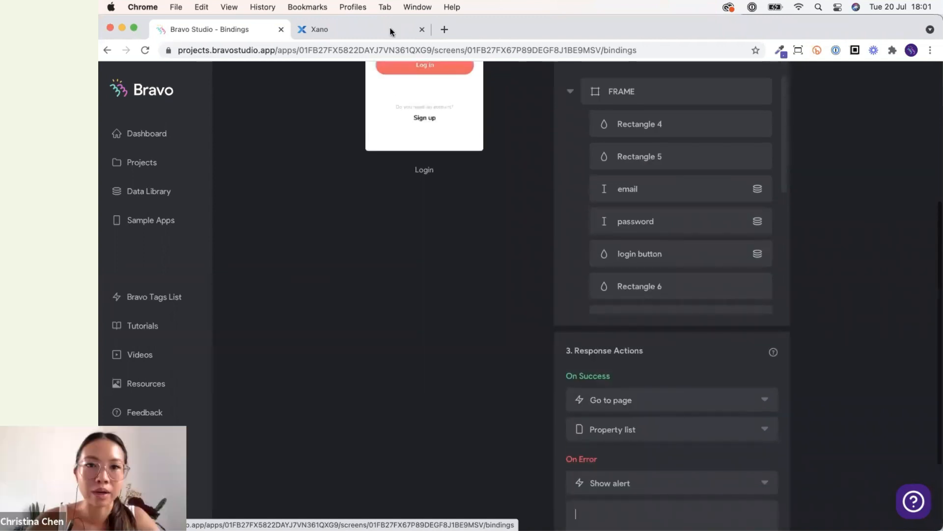
left_click(445, 31)
type("T")
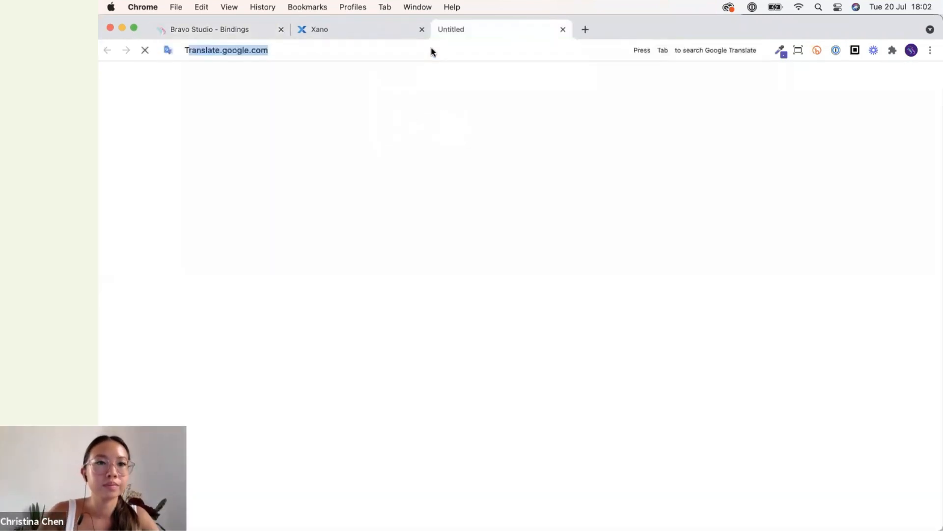
type("ry again!")
key("super+a")
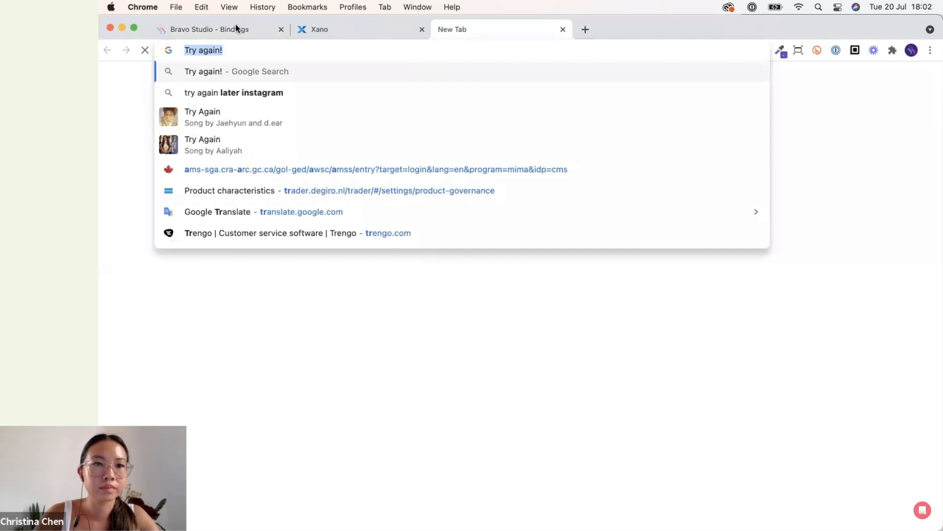
left_click(234, 25)
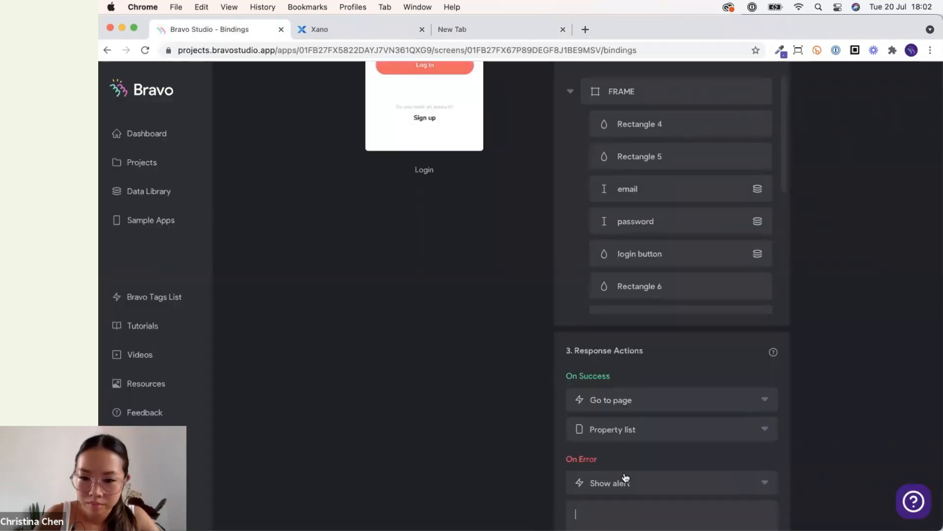
scroll(619, 442, "down", 3)
left_click(614, 411)
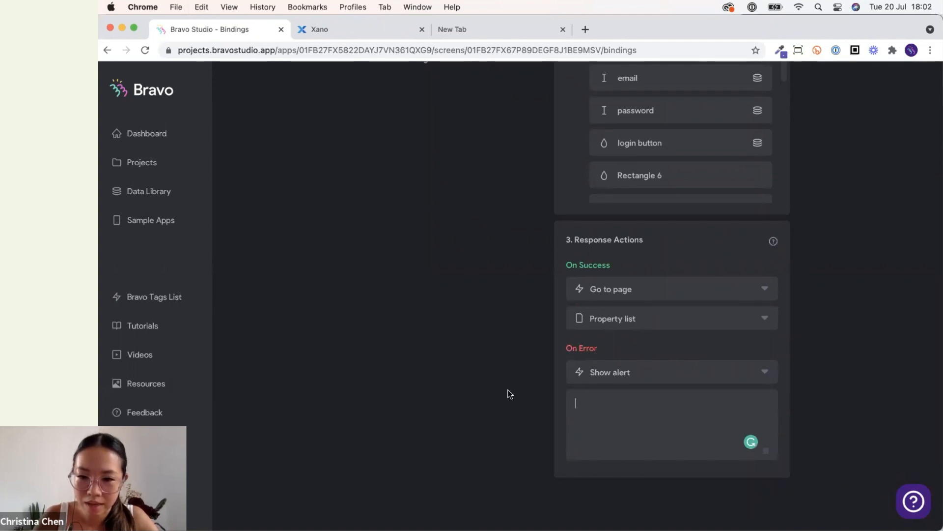
Change the On Error response action to Refresh.
scroll(509, 393, "up", 1)
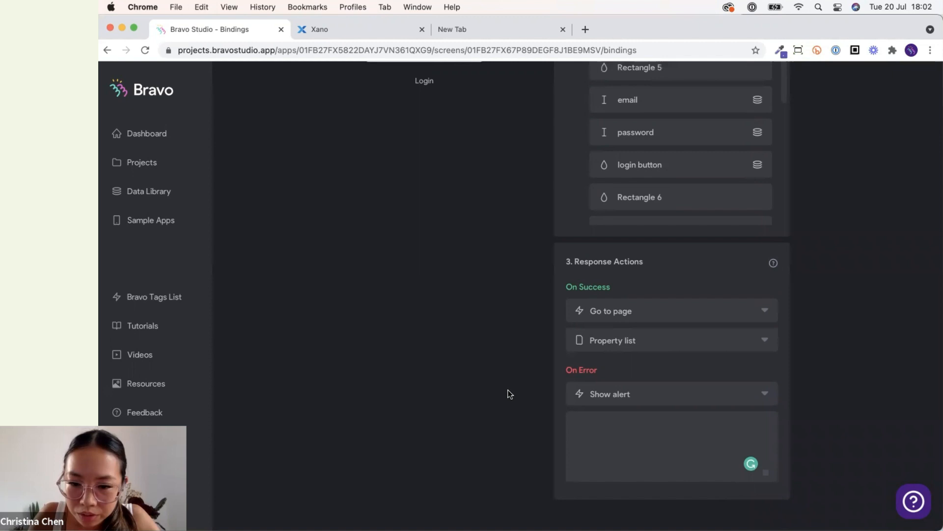
left_click(682, 388)
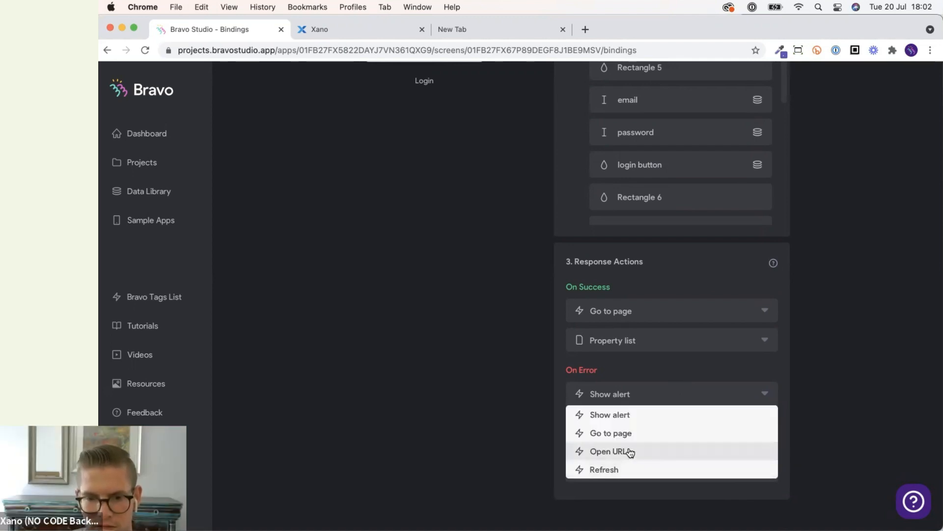
left_click(625, 470)
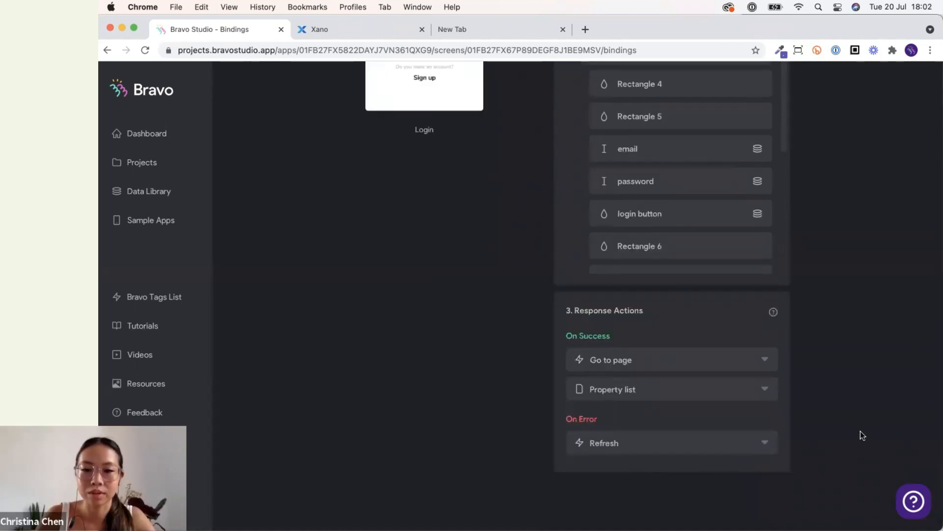
Open the Homebnb request in the Data Library and review the Xano auth endpoints, including /auth/signup's inputs.
scroll(860, 432, "up", 6)
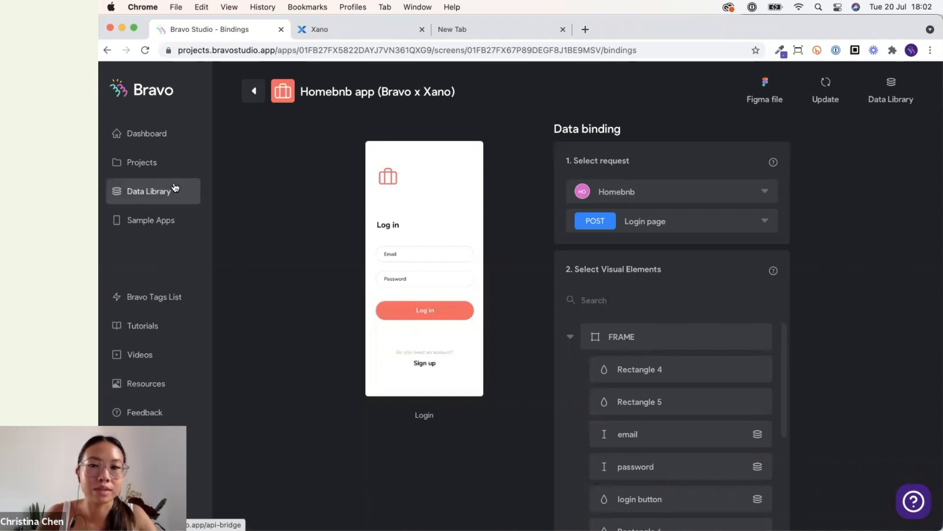
left_click(893, 96)
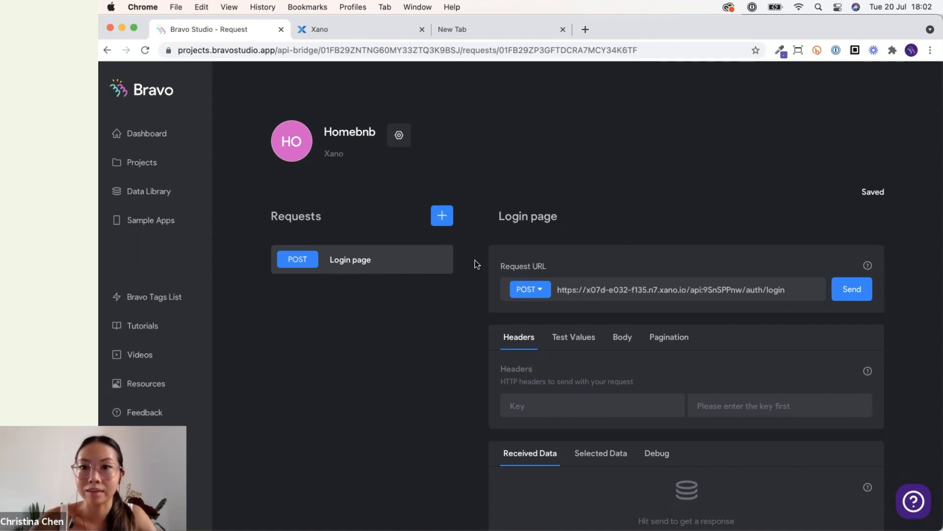
left_click(366, 31)
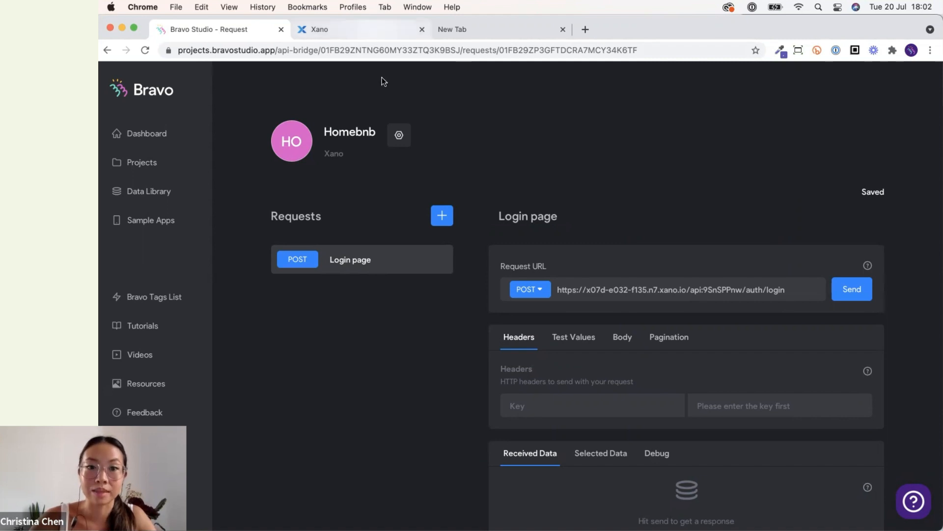
left_click(252, 100)
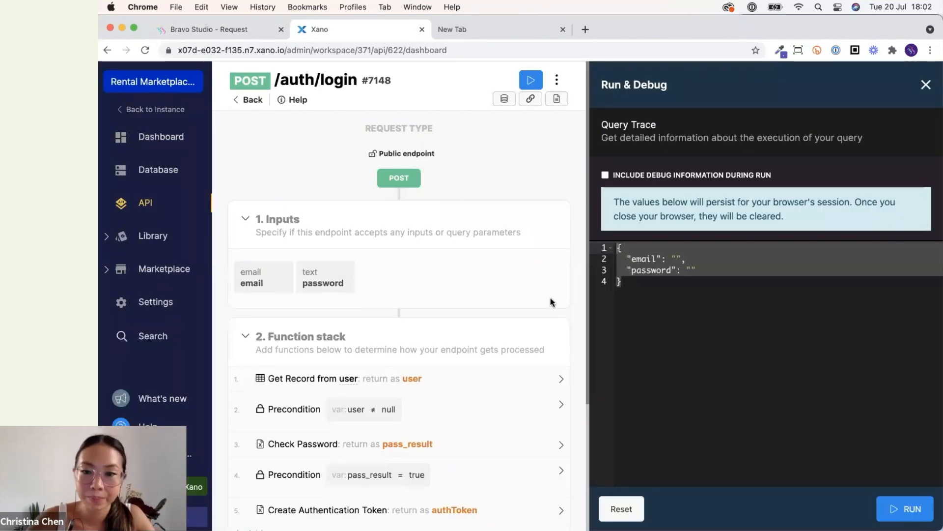
left_click(407, 252)
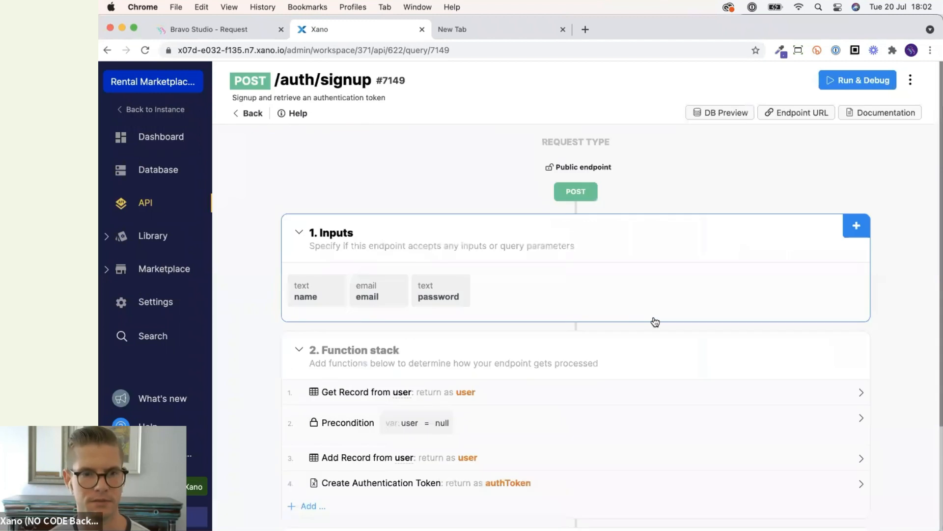
left_click(253, 113)
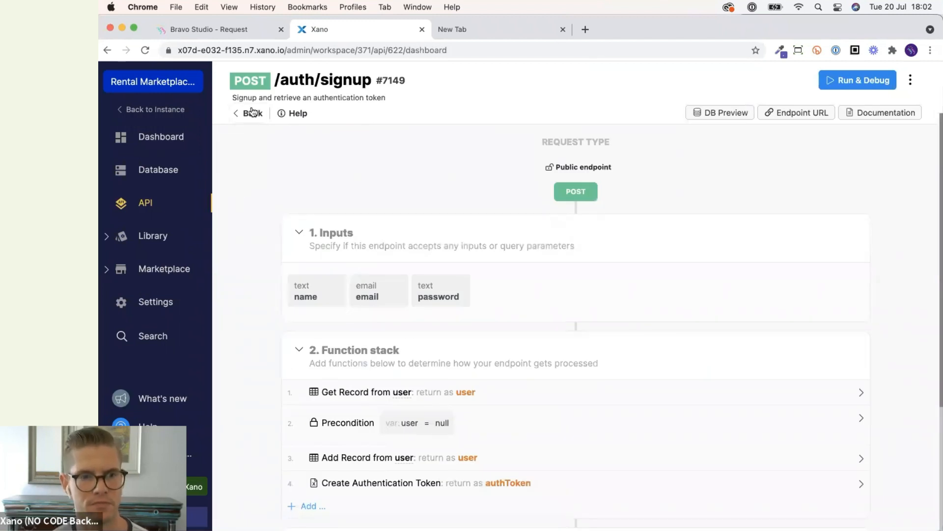
left_click(634, 255)
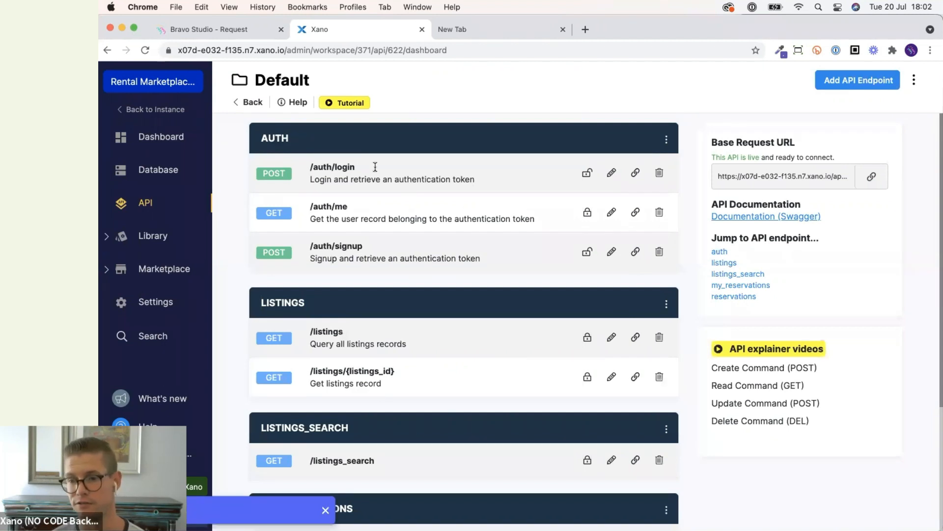
left_click(211, 29)
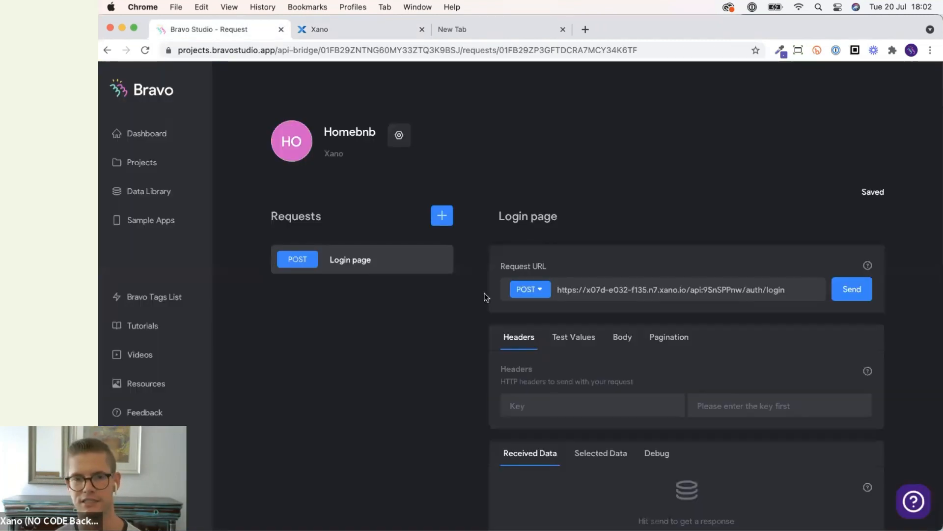
Duplicate the Login page request and select the copy's title for renaming.
left_click(441, 260)
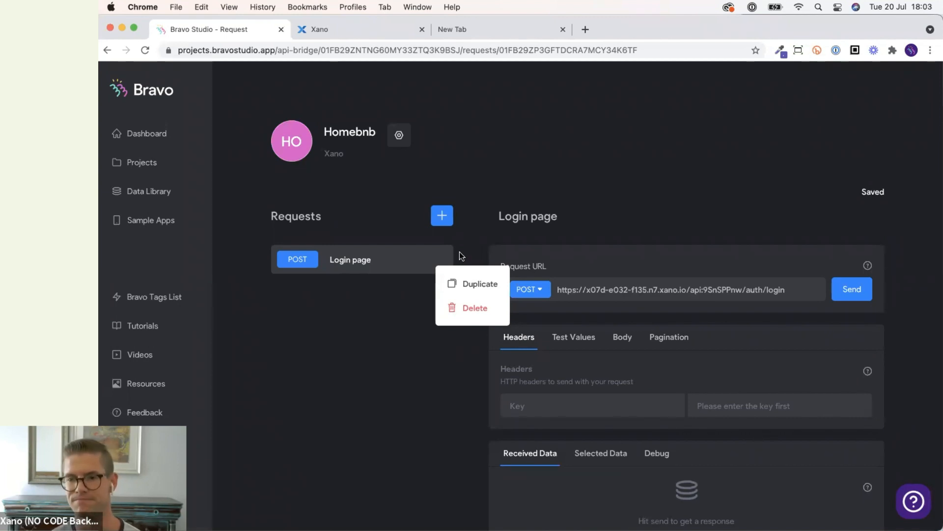
left_click(466, 284)
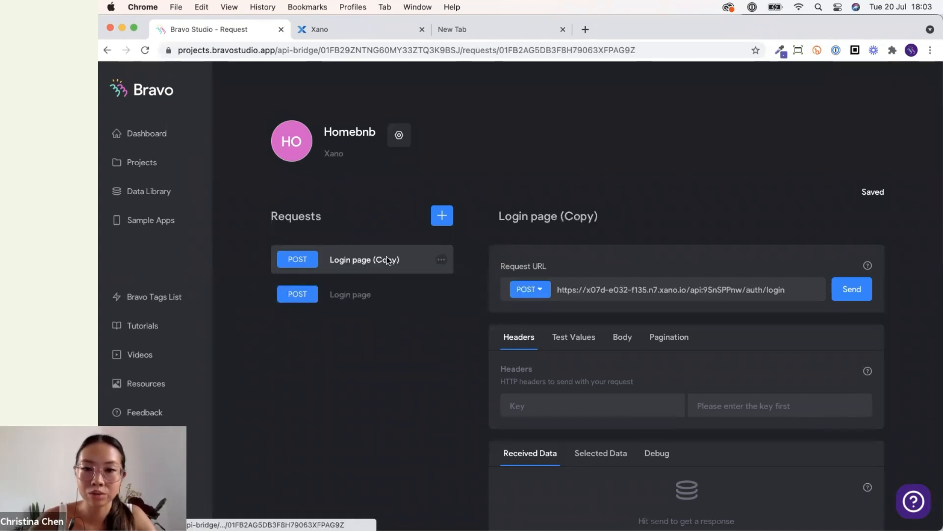
left_click(569, 217)
triple_click(569, 216)
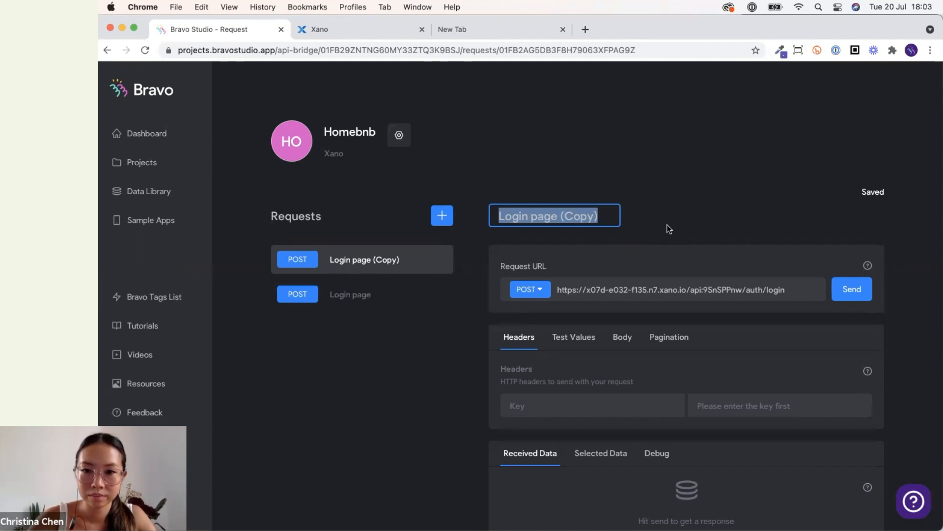
left_click(667, 226)
left_click(605, 225)
key("super+a")
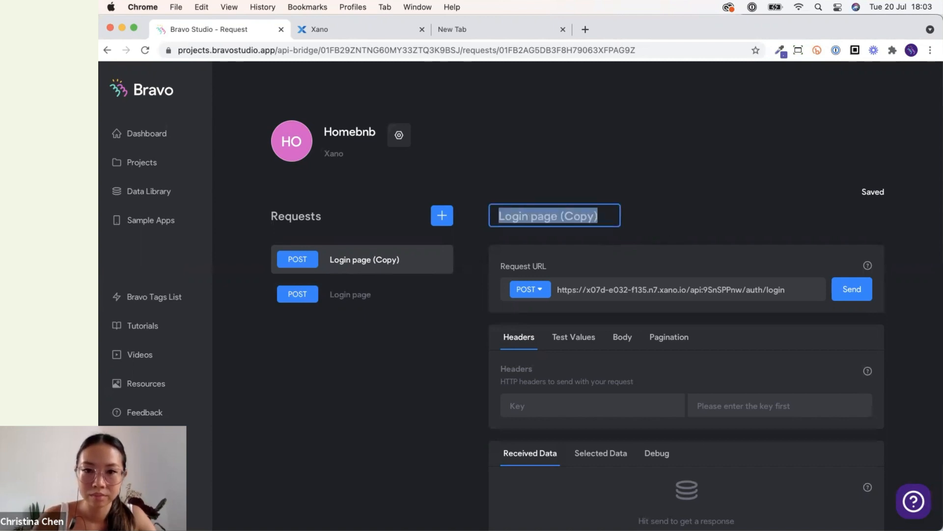
left_click(534, 211)
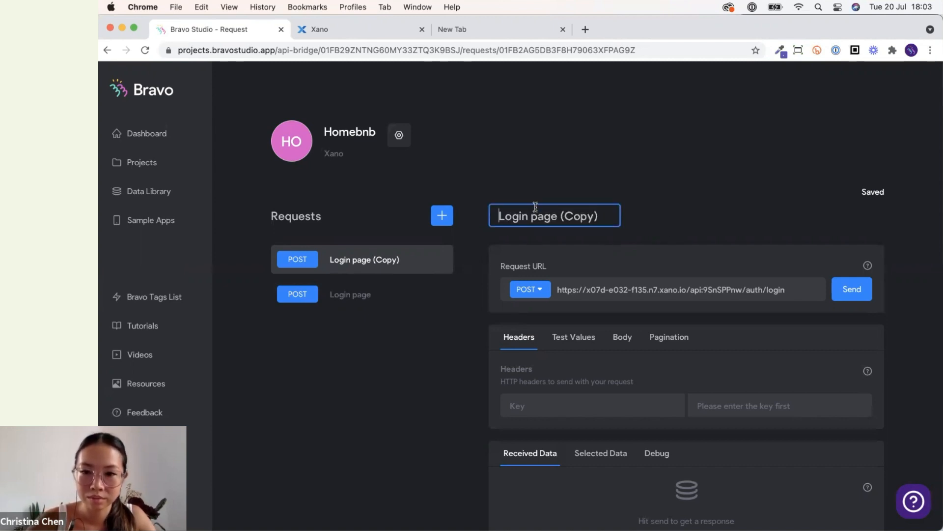
triple_click(534, 217)
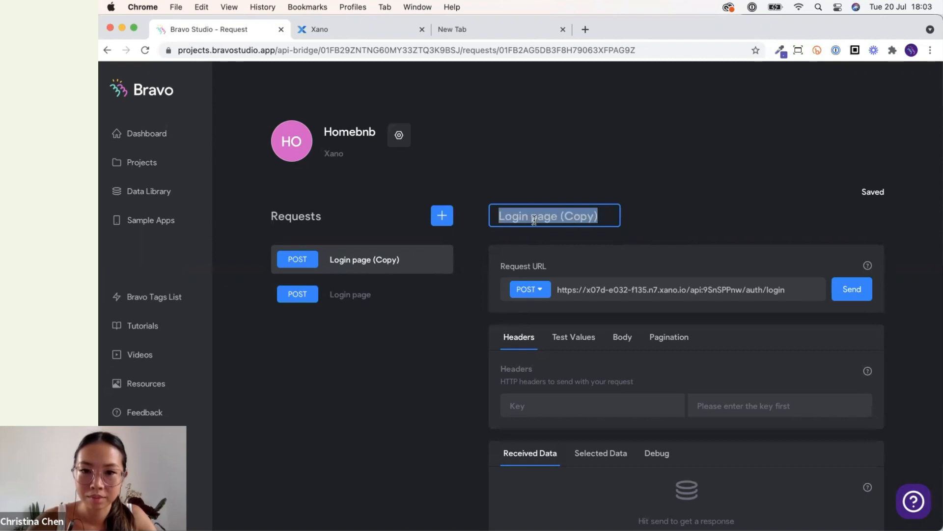
triple_click(632, 292)
key("super+c")
key("super+c")
key("super+c")
left_click(662, 243)
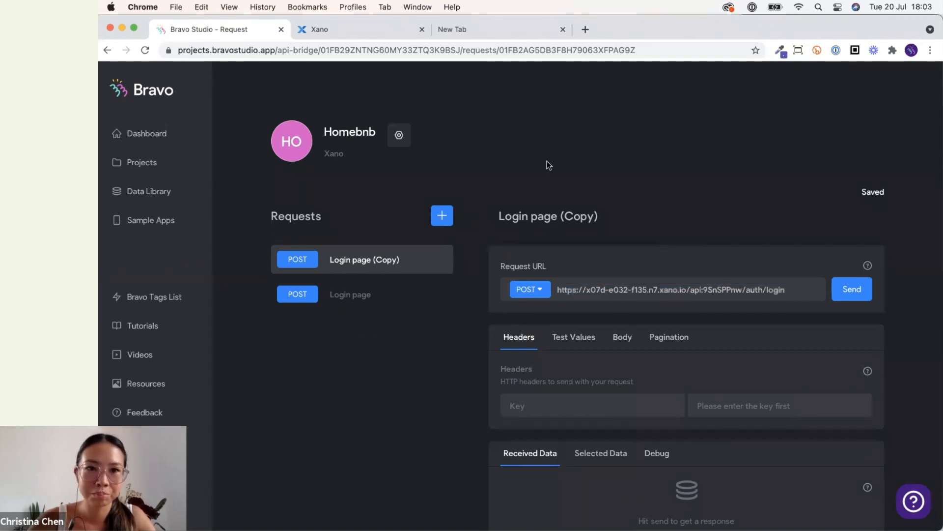
left_click(570, 33)
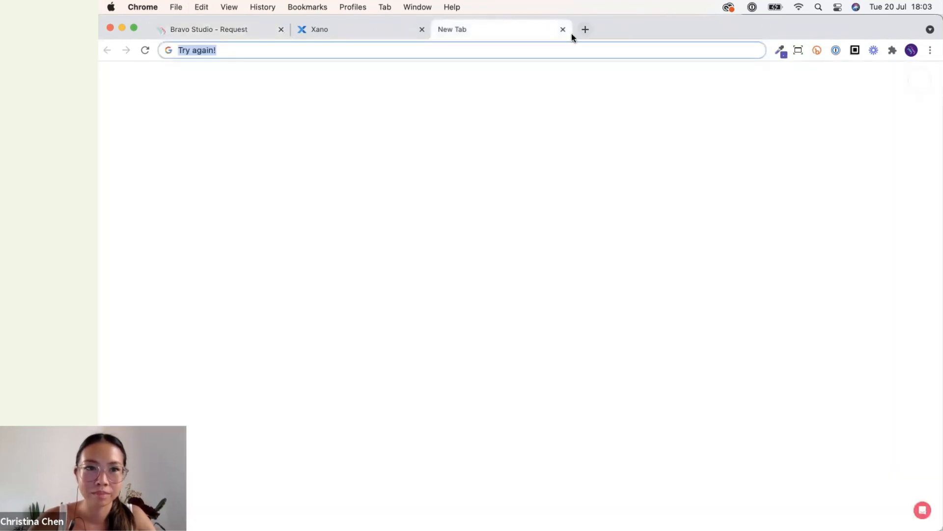
type("a")
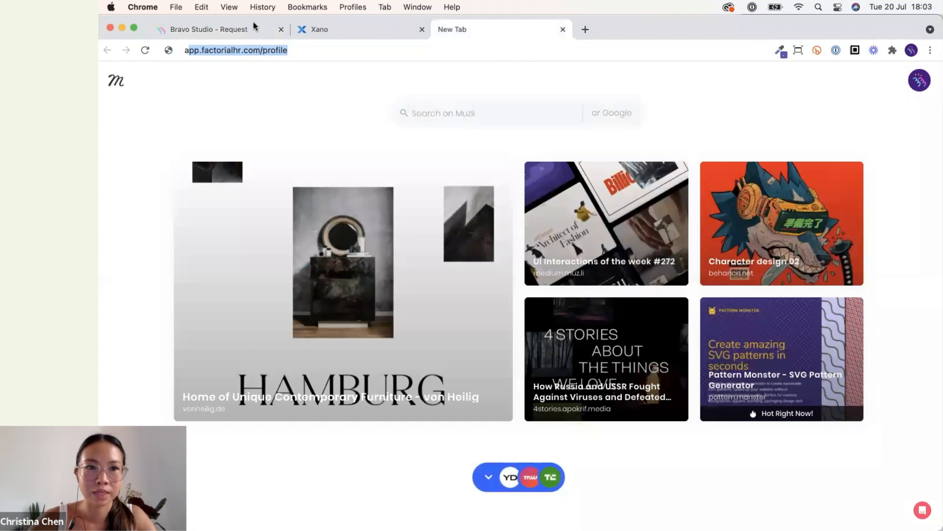
type("sdfasdf")
left_click(241, 30)
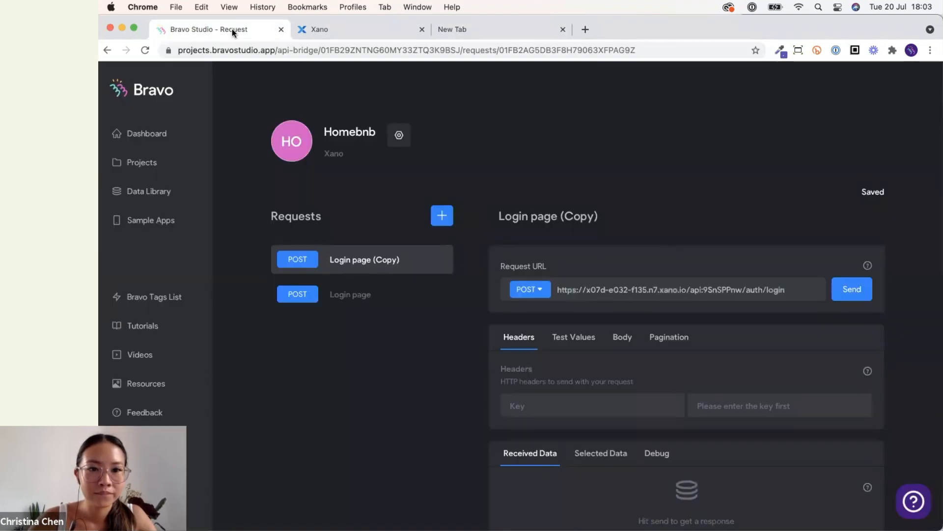
triple_click(567, 210)
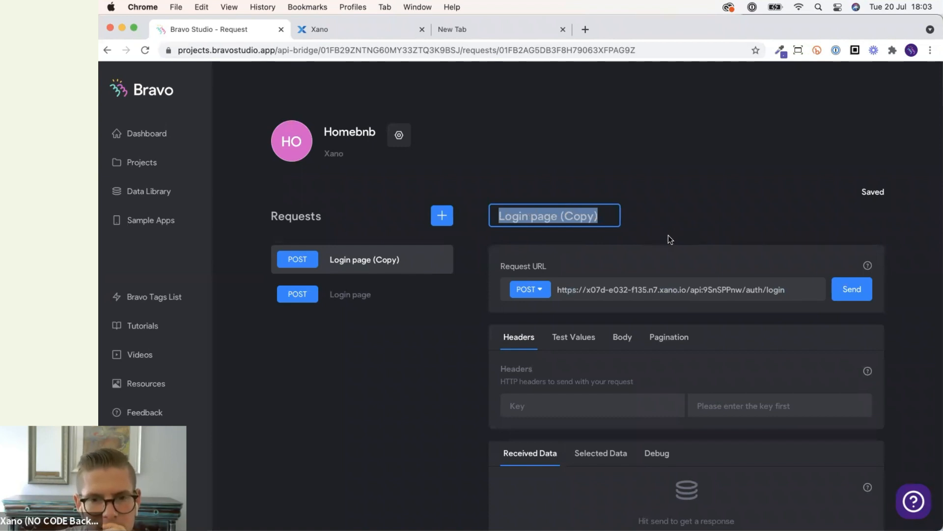
left_click(512, 188)
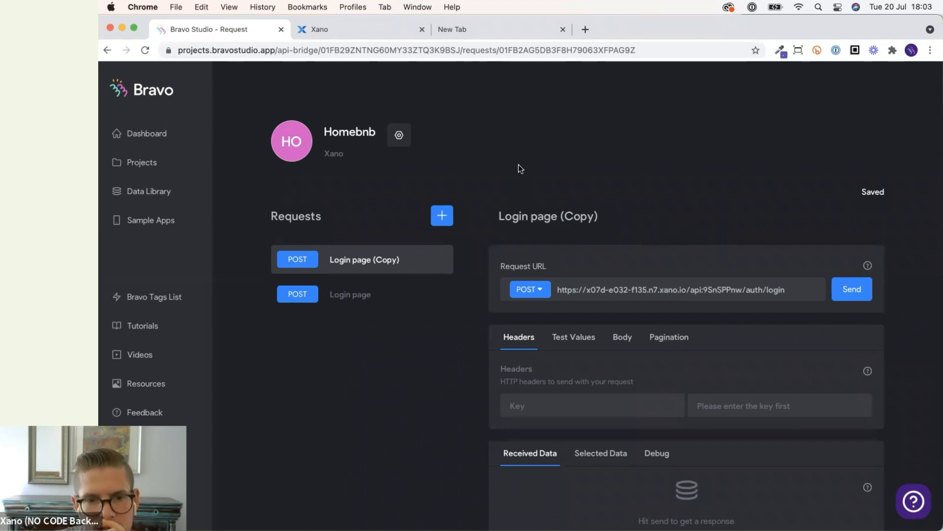
key("super+r")
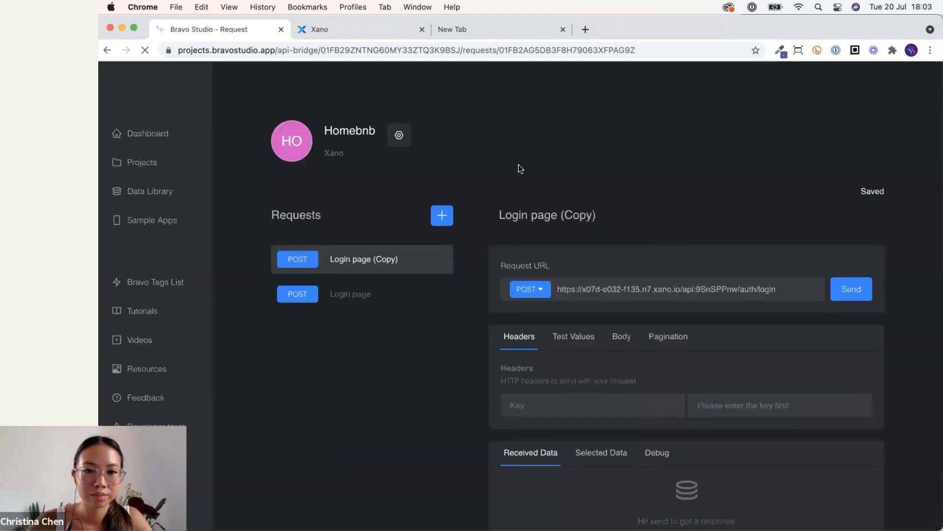
Rename the copied request to Sign up page.
left_click(543, 216)
double_click(541, 217)
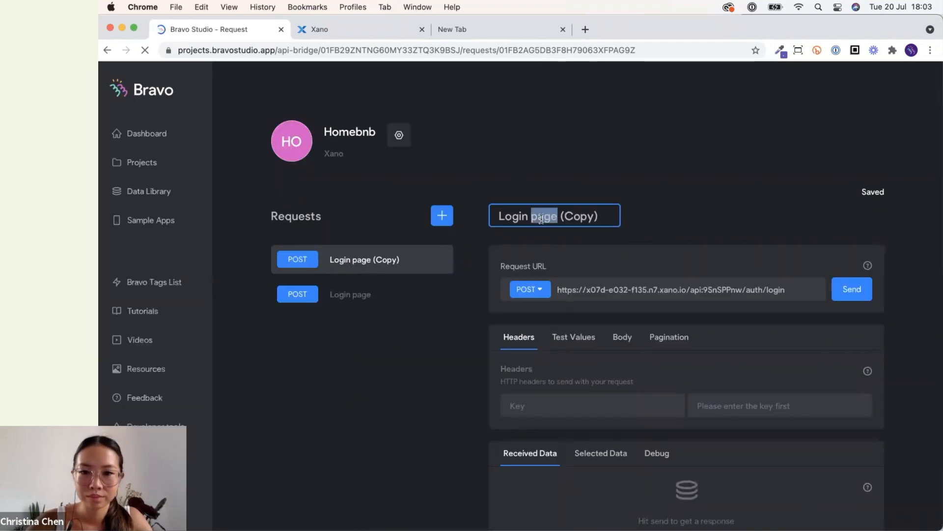
triple_click(542, 218)
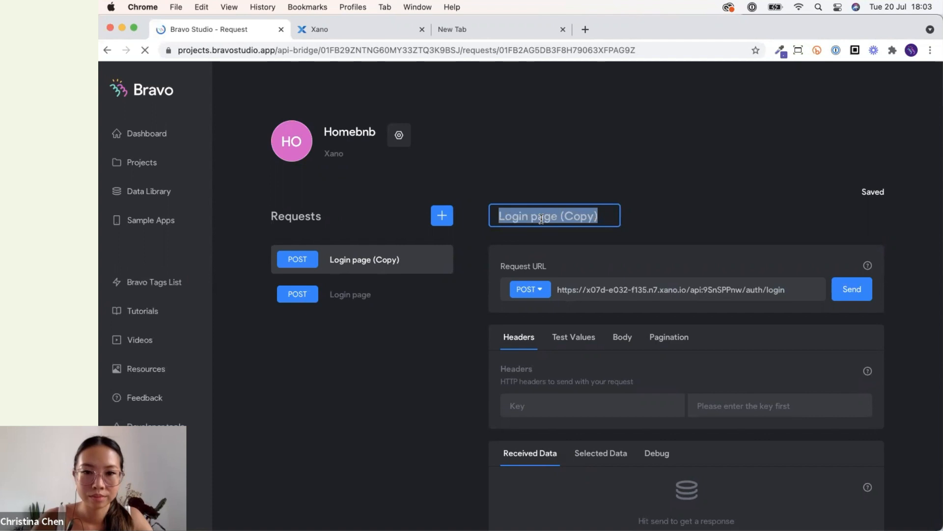
key("BackSpace")
type("Si")
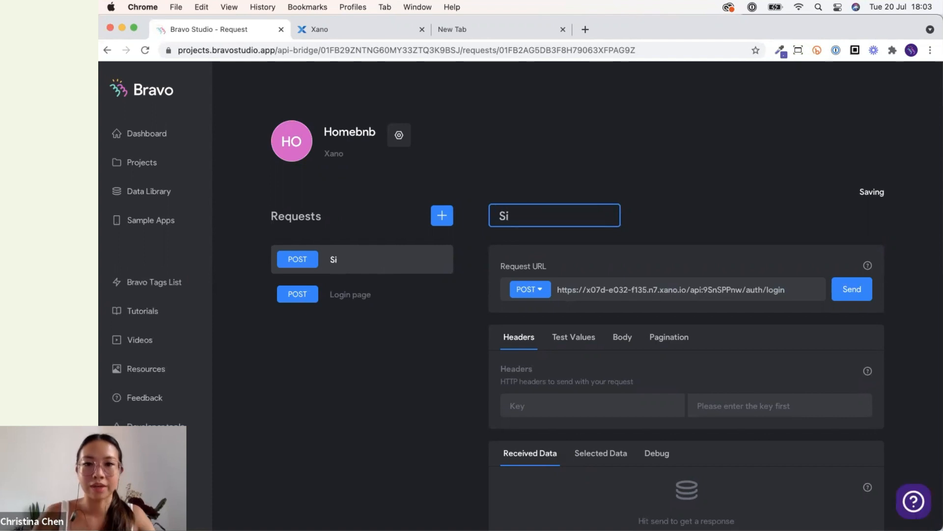
key("BackSpace")
key("BackSpace")
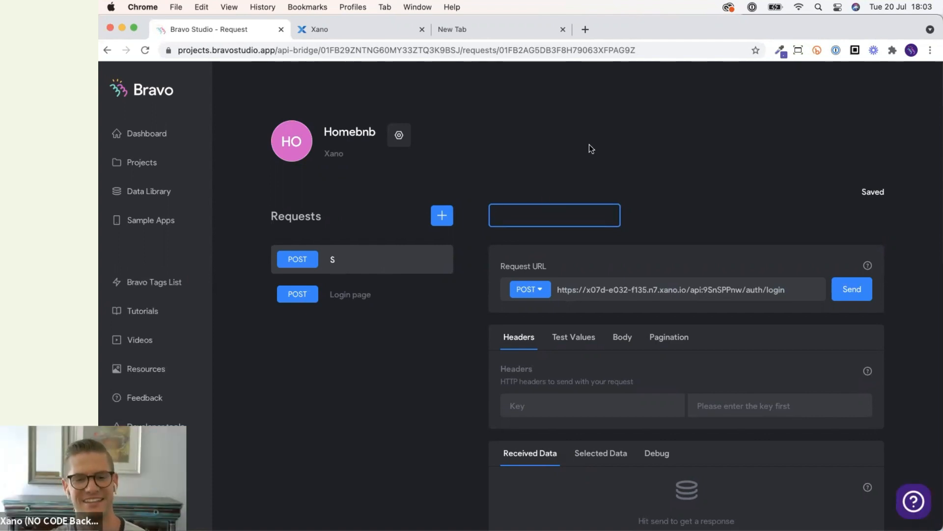
left_click(521, 217)
key("BackSpace")
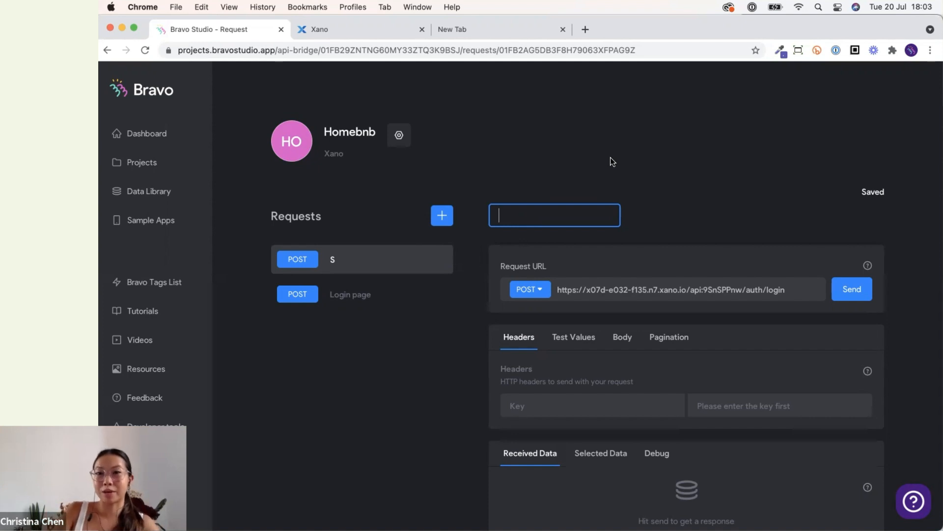
type("S")
left_click(547, 212)
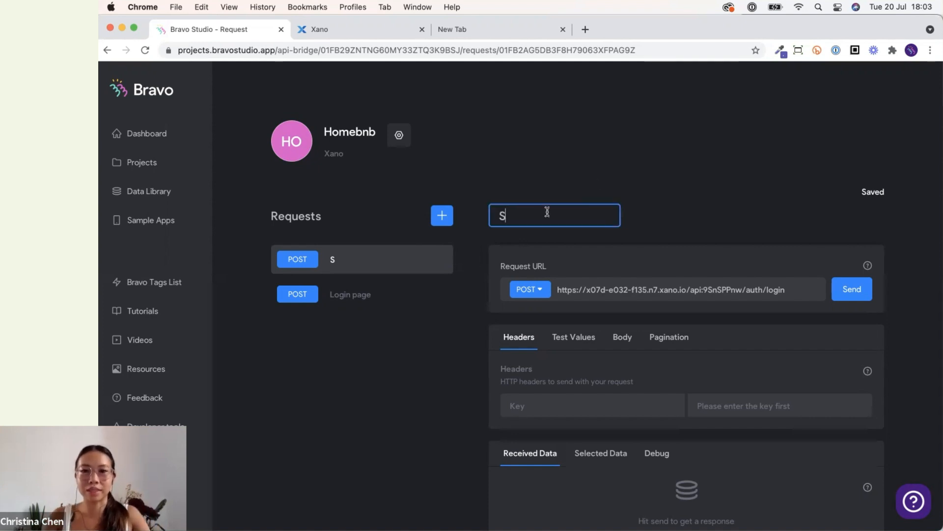
key("BackSpace")
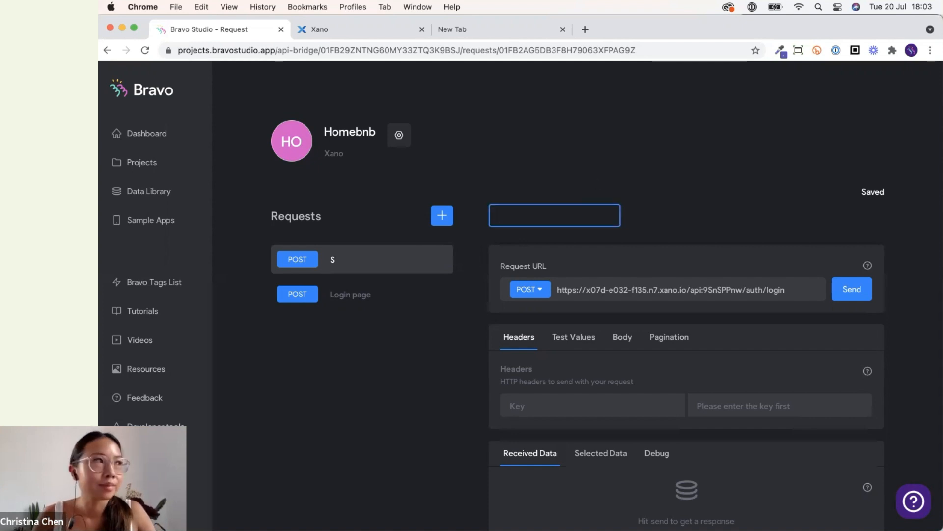
left_click(573, 176)
left_click(542, 217)
key("BackSpace")
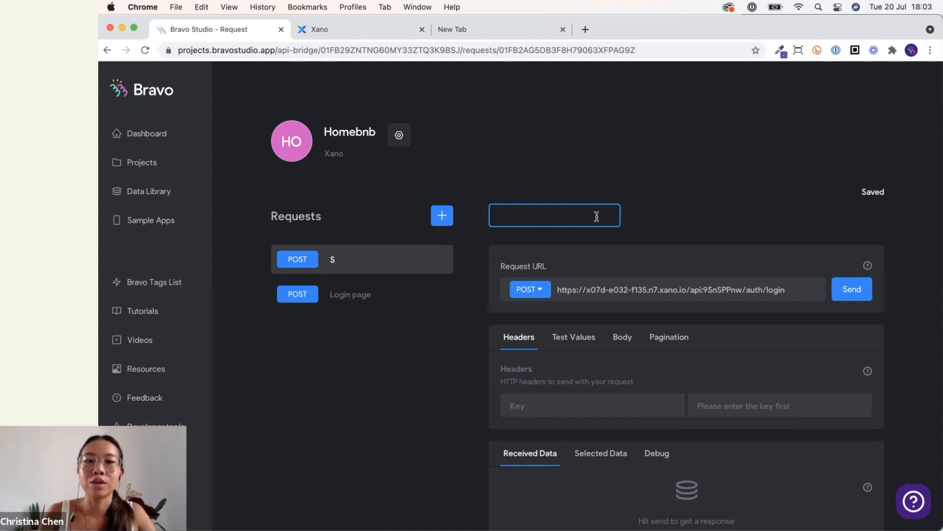
type("Sign ")
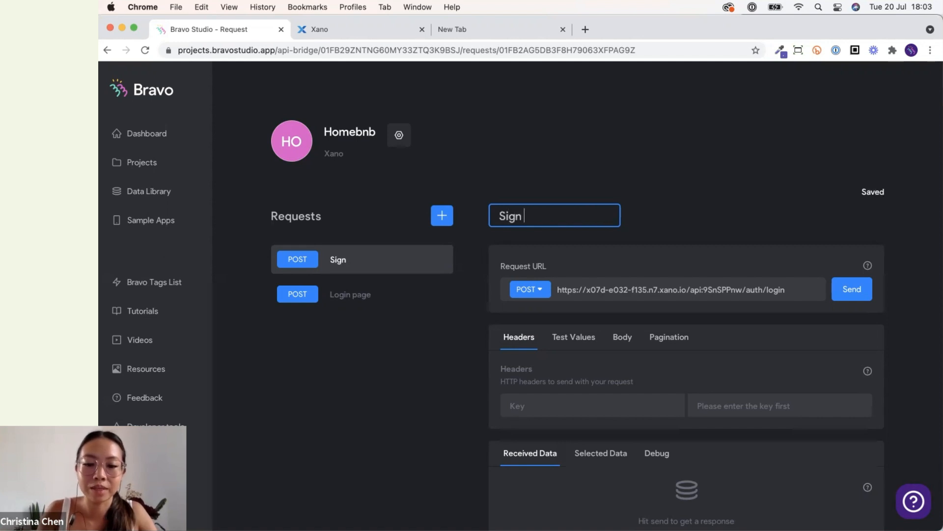
type("up page")
left_click(736, 199)
Change the request URL's endpoint from /auth/login to /auth/signup.
scroll(735, 200, "down", 3)
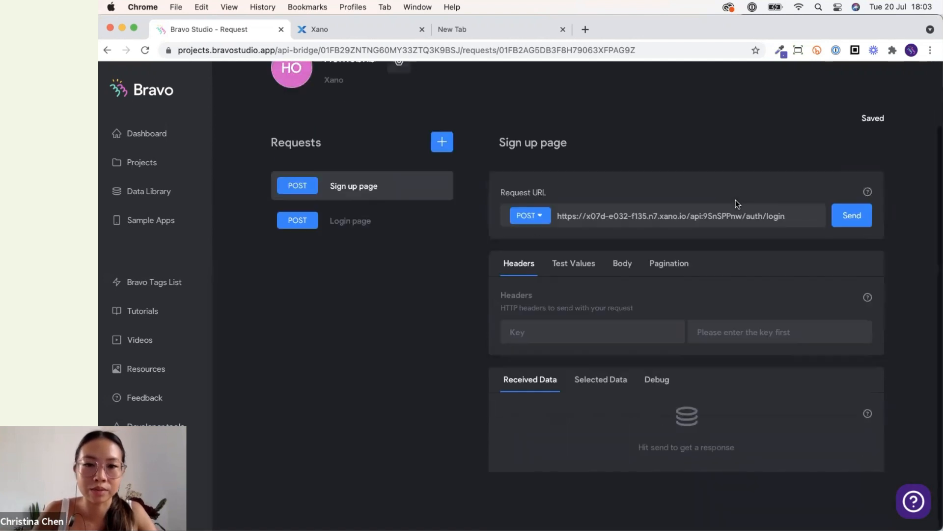
triple_click(628, 213)
key("super+c")
key("super+v")
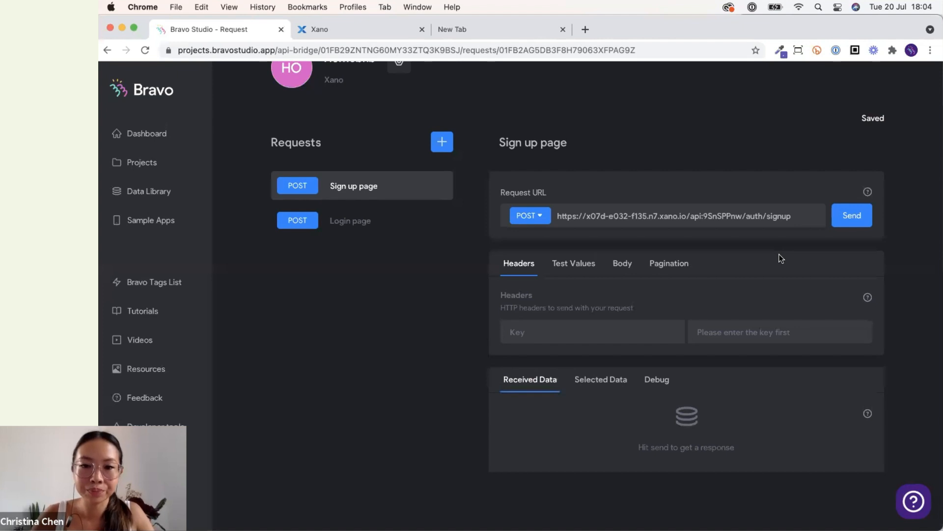
Copy the /auth/signup input JSON from the Run & Debug panel of the Xano endpoint.
left_click(619, 265)
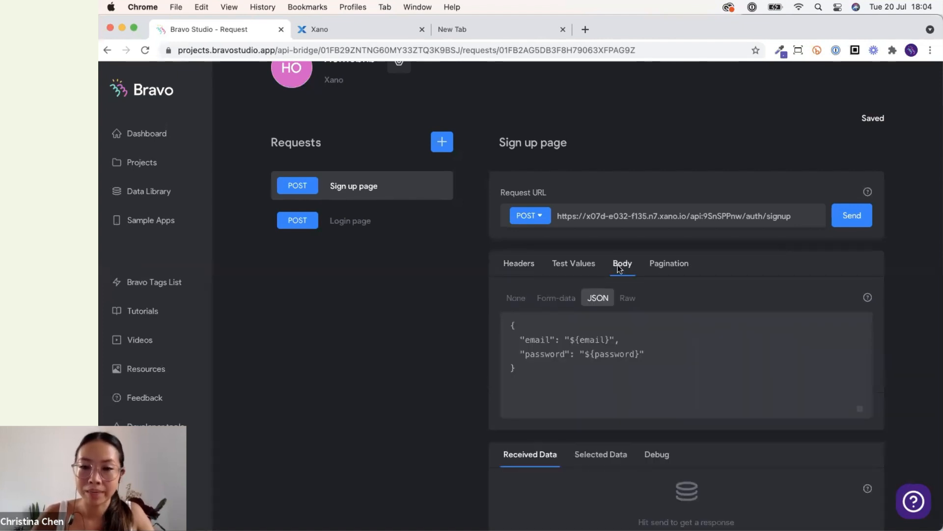
left_click(350, 31)
left_click(437, 251)
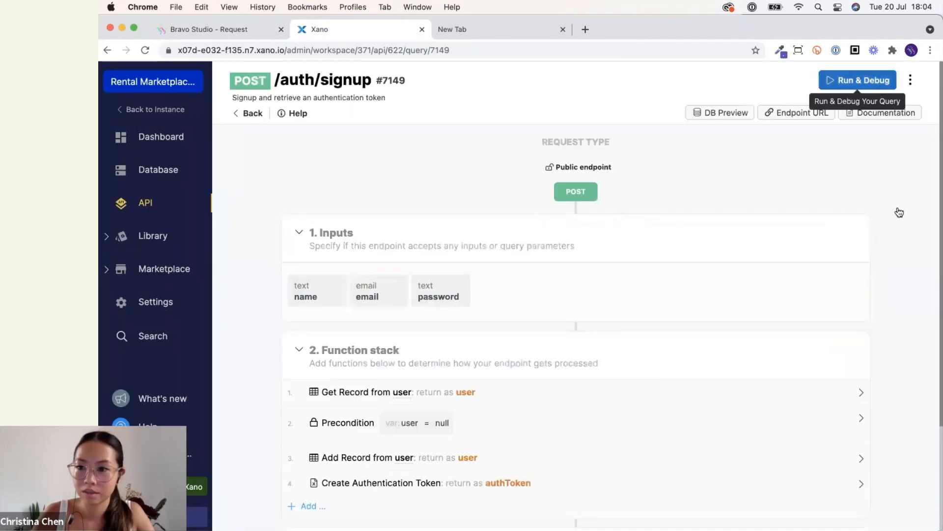
left_click(859, 80)
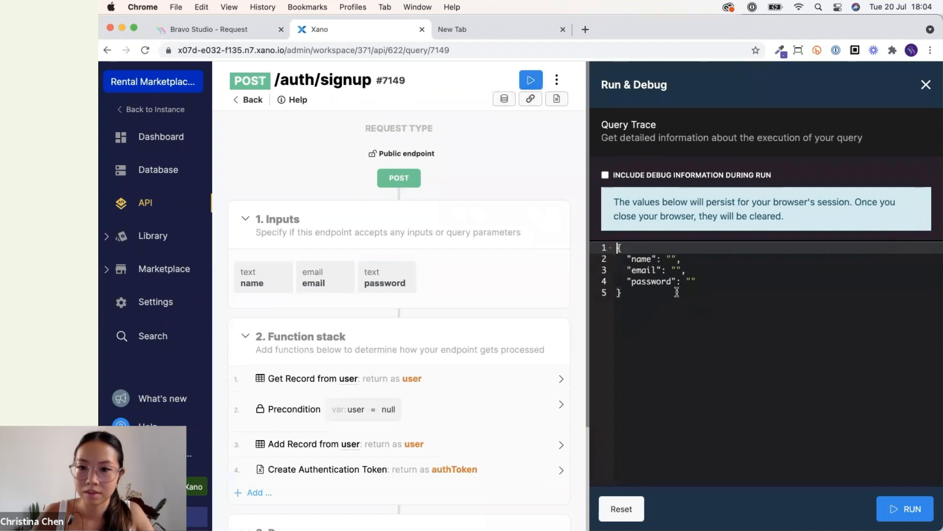
left_click_drag(636, 295, 613, 248)
left_click(641, 290)
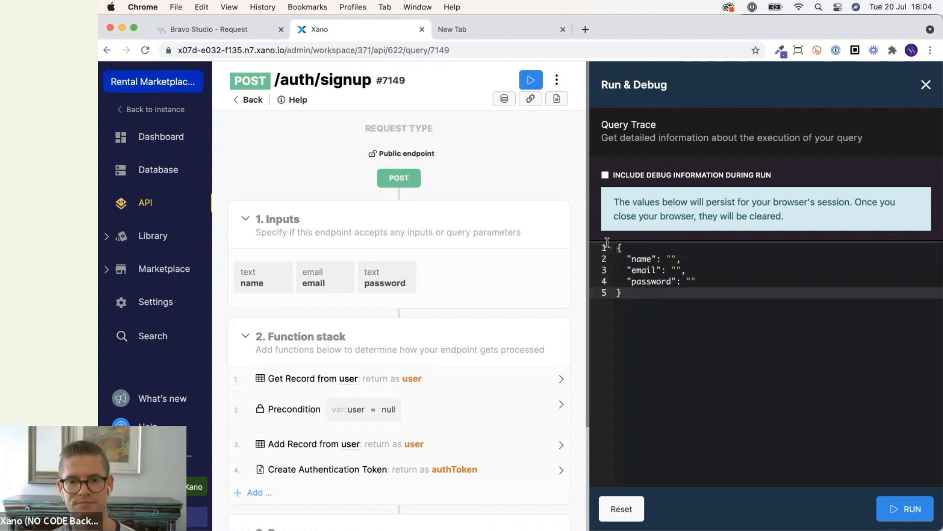
left_click_drag(608, 242, 610, 248)
left_click(249, 33)
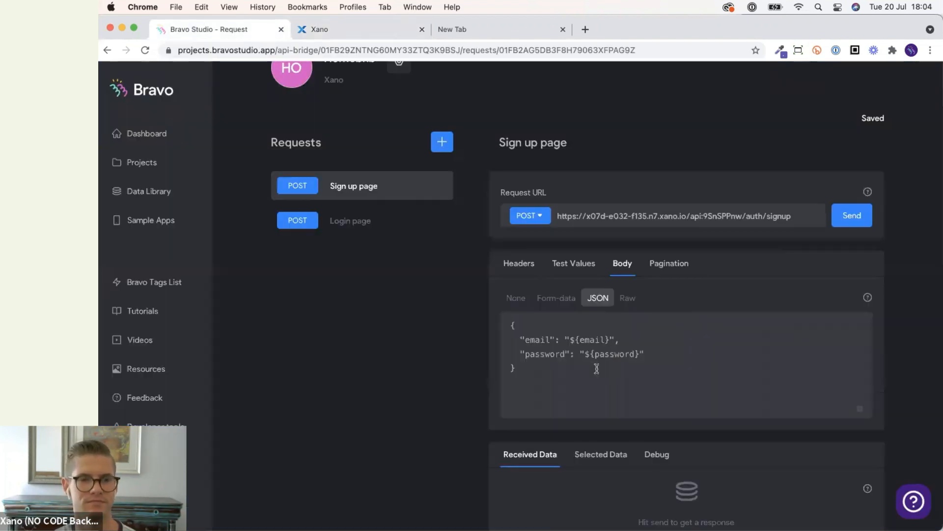
Replace the request Body JSON with the signup inputs and set the name value to ${name}.
left_click(544, 348)
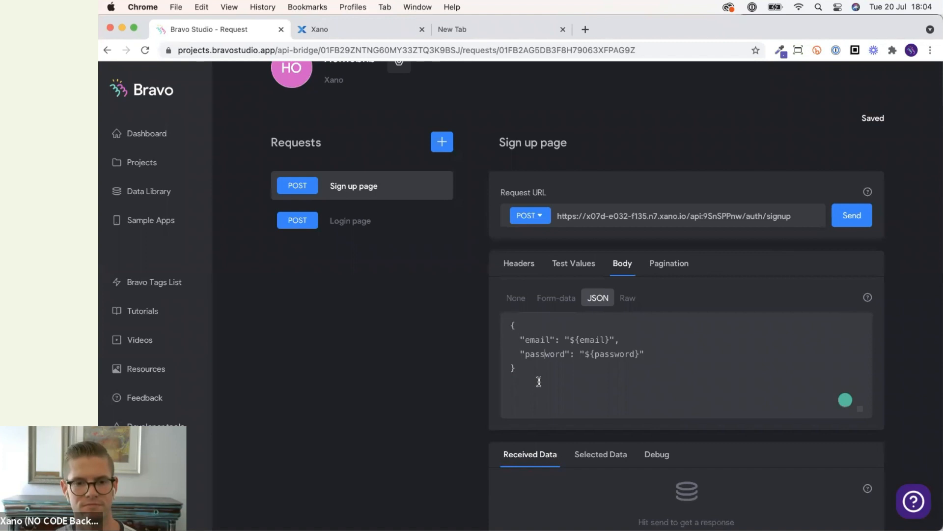
key("super+a")
key("super+v")
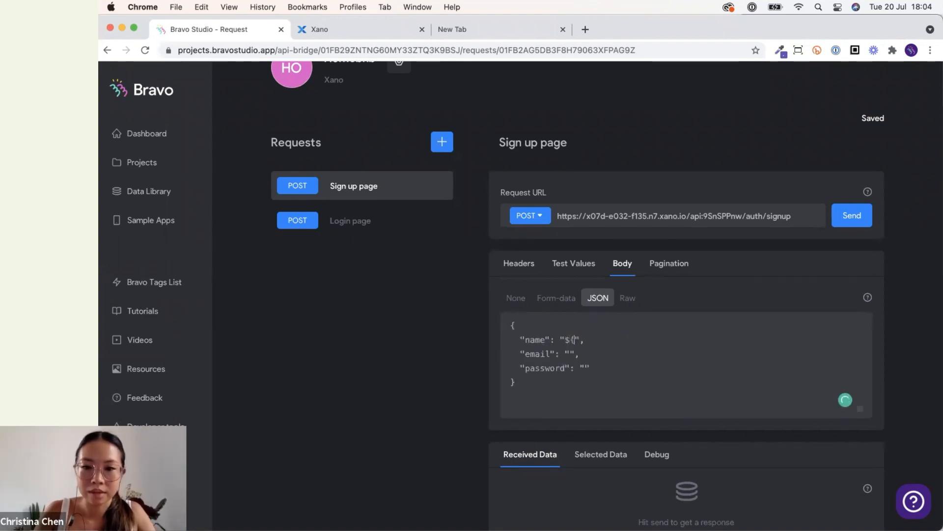
key("BackSpace")
type("name}")
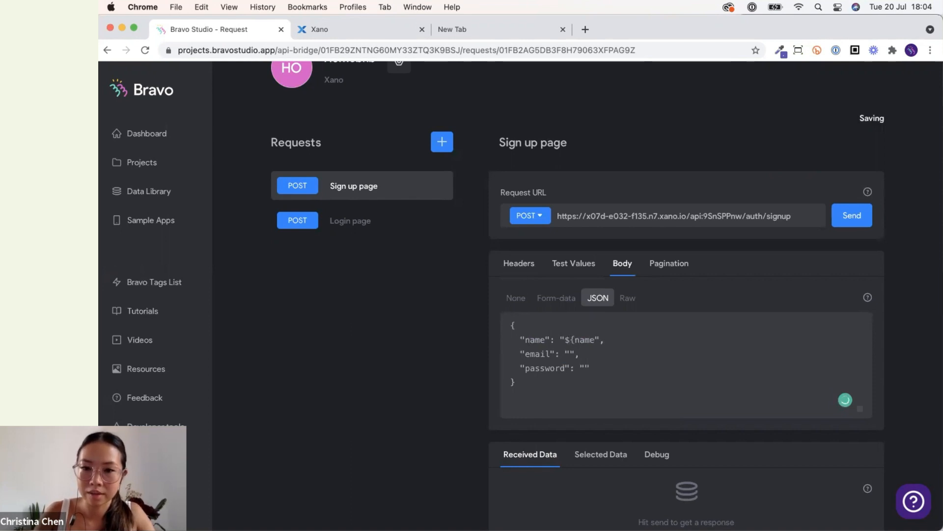
left_click_drag(566, 340, 599, 339)
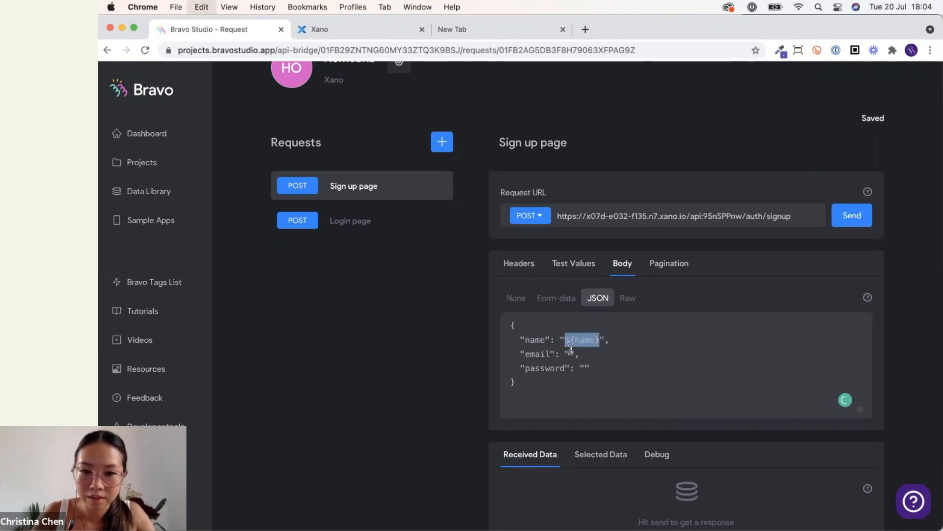
left_click(570, 353)
key("super+v")
left_click(586, 367)
key("super+v")
left_click(658, 367)
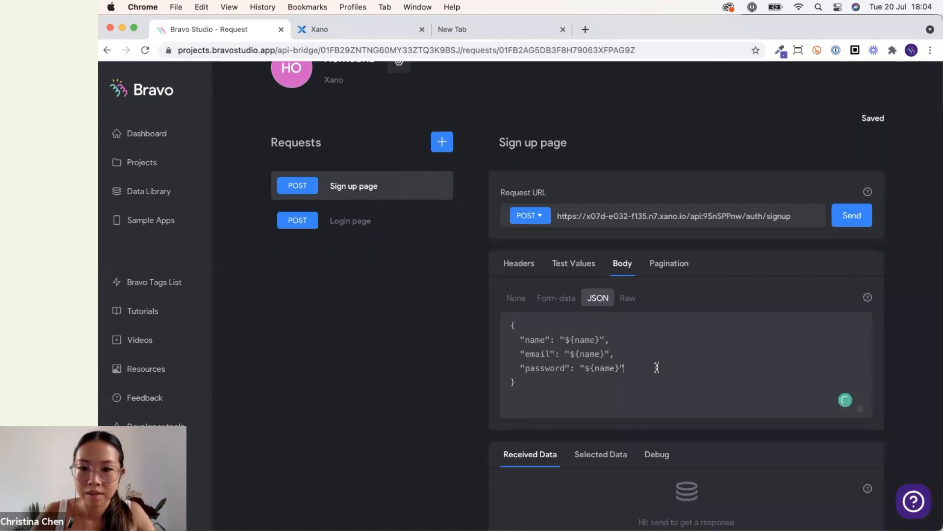
double_click(589, 354)
type("email")
double_click(604, 368)
type("password")
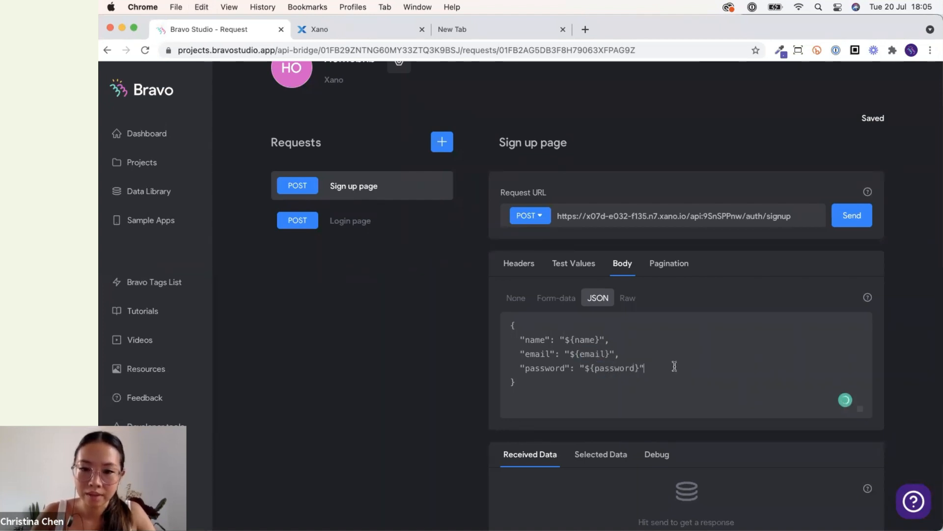
Add a test value key named name to the request's Test Values.
left_click(585, 263)
scroll(577, 389, "down", 1)
left_click(575, 405)
type("na,e")
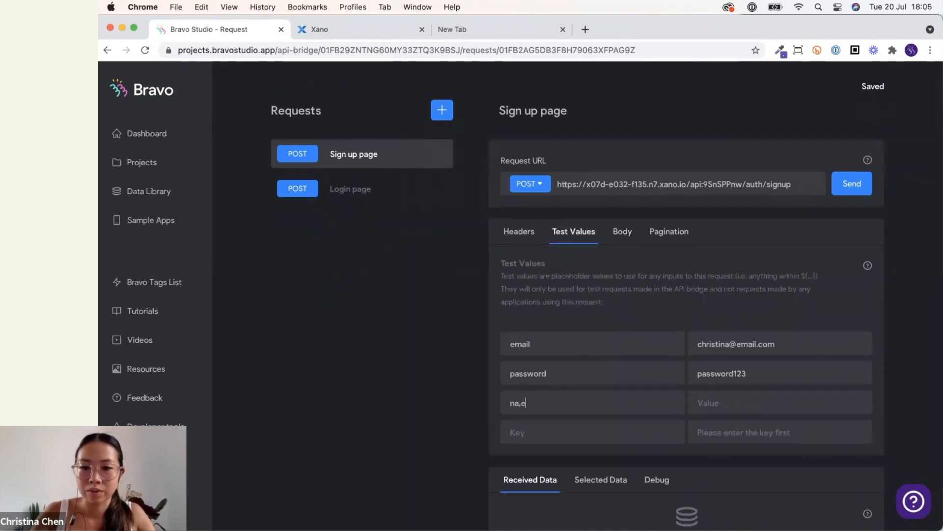
type("m")
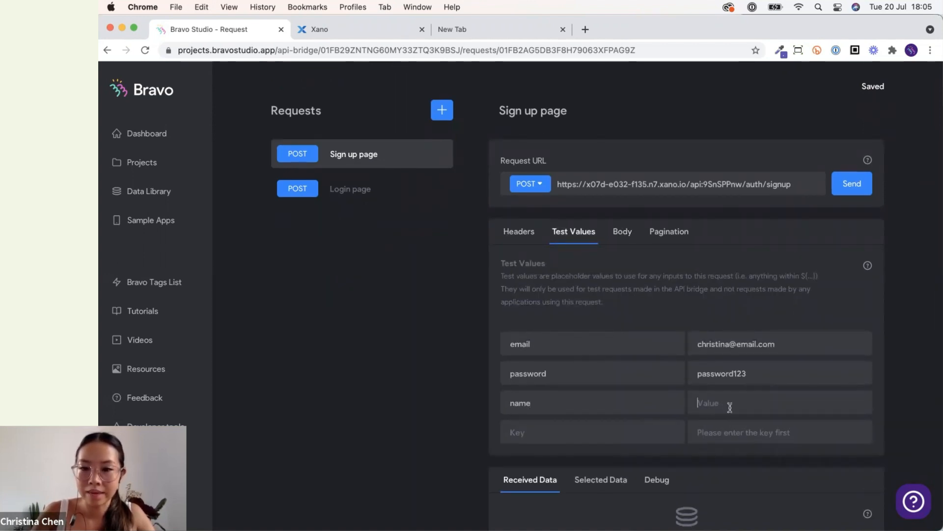
Clear the existing email and password test values.
left_click_drag(735, 344, 726, 345)
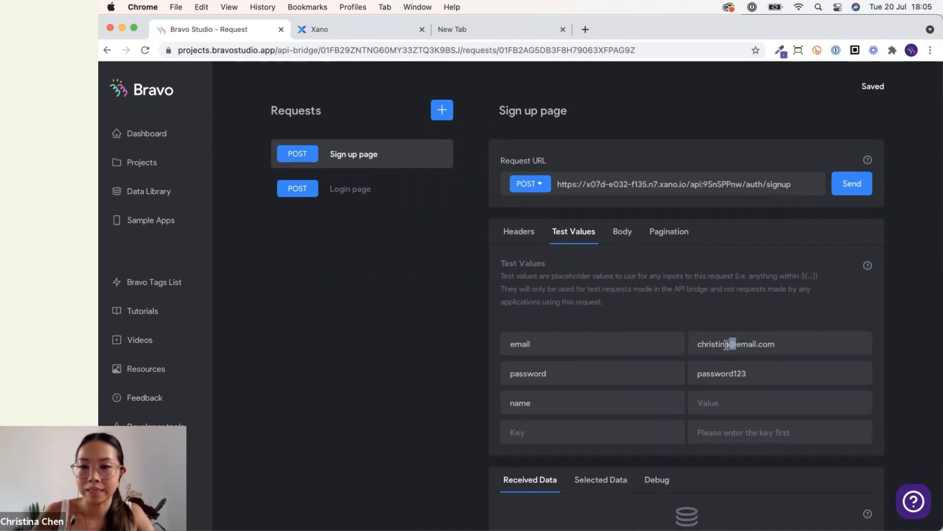
key("super+a")
key("BackSpace")
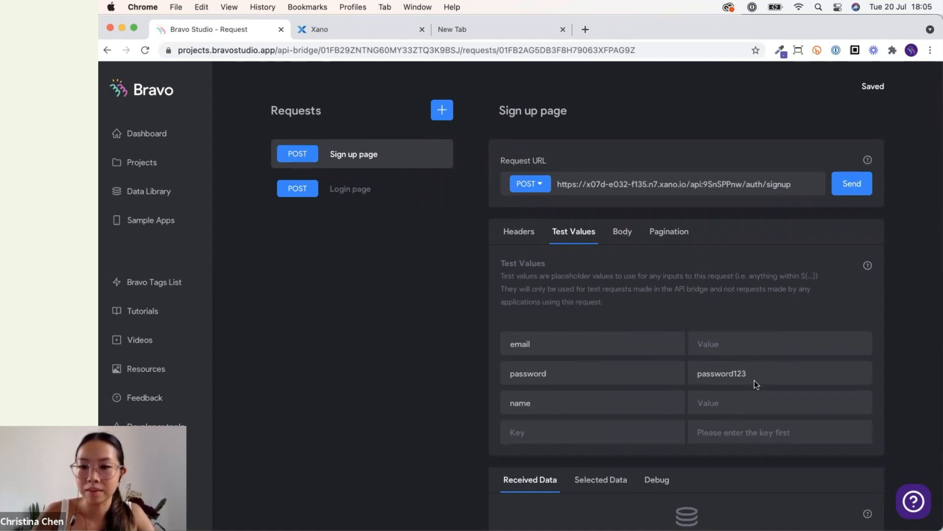
left_click(695, 374)
key("super+a")
key("BackSpace")
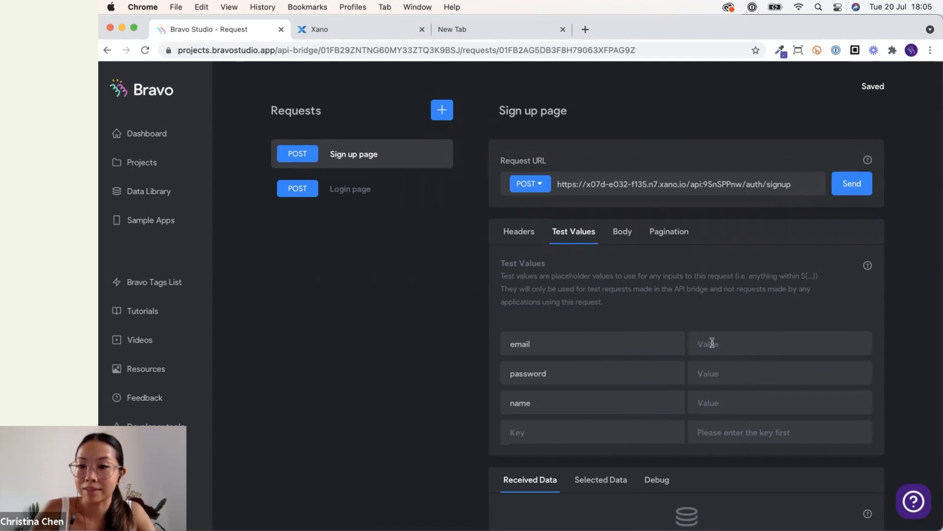
Enter a new test e-mail address as the email test value.
left_click(712, 343)
scroll(712, 342, "down", 2)
type("test3")
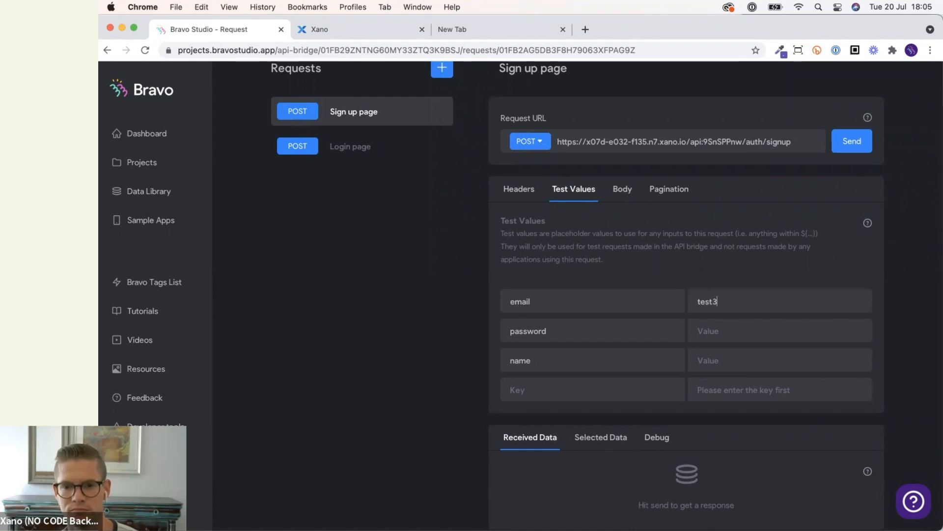
type("@email.com")
key("Tab")
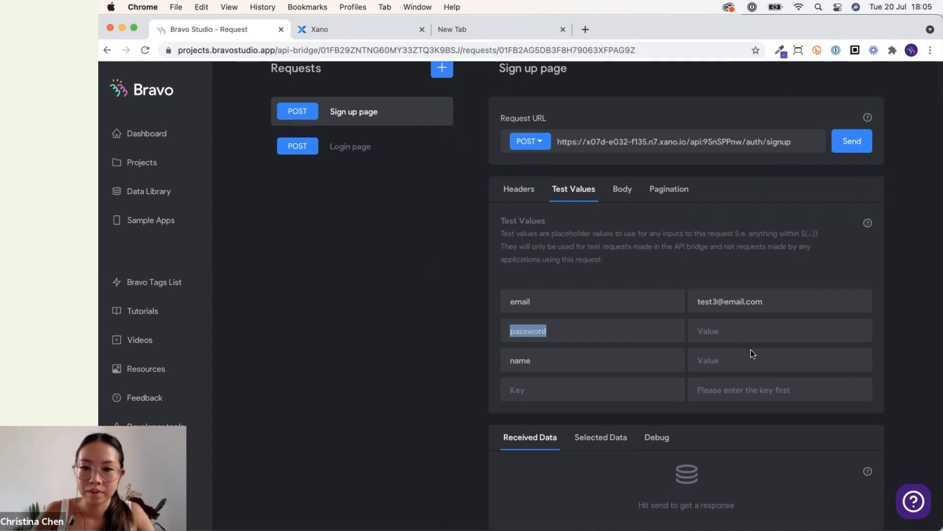
Enter a test password as the password test value and set the name test value to Testuser.
left_click(742, 326)
type("test123")
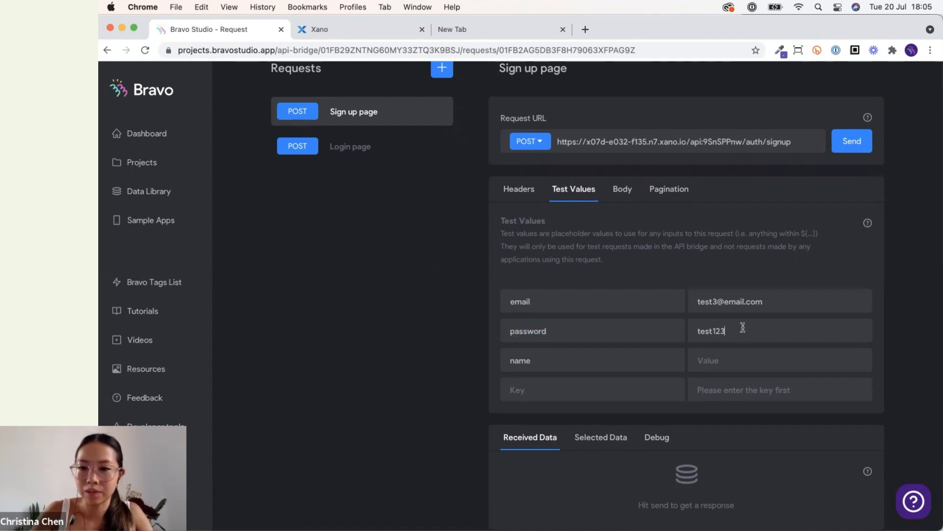
left_click(739, 358)
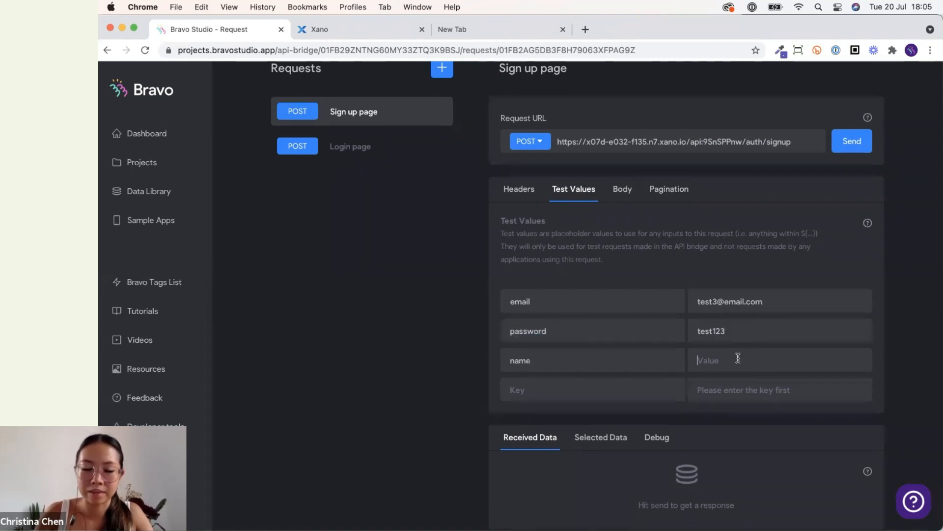
type("Test")
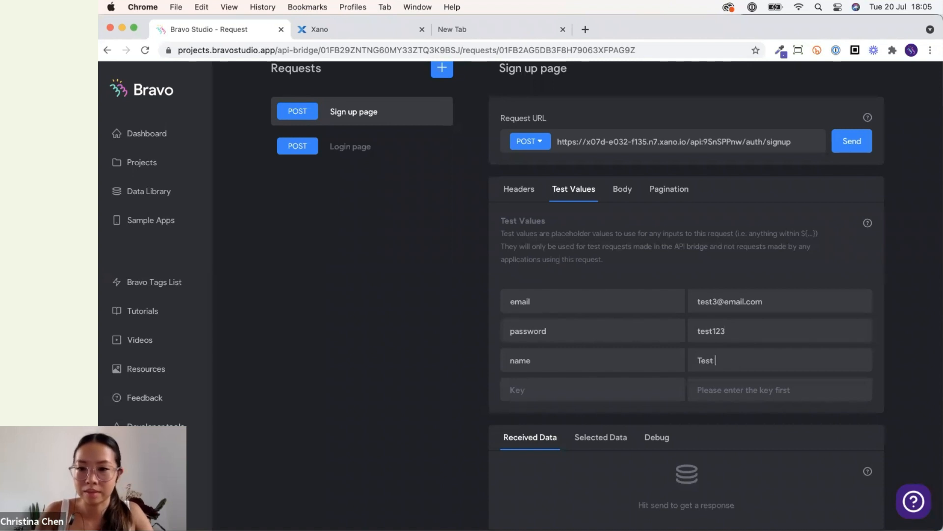
key("BackSpace")
key("BackSpace")
type("stuser")
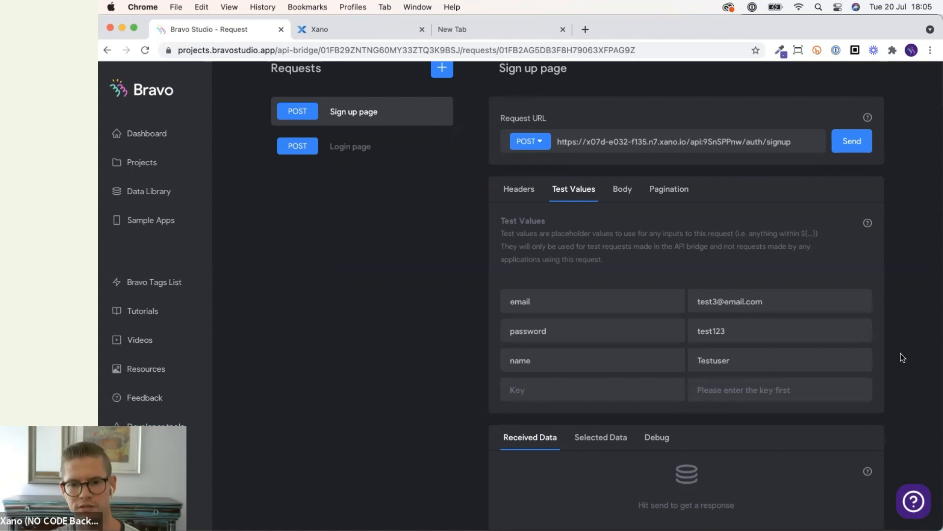
scroll(900, 353, "down", 1)
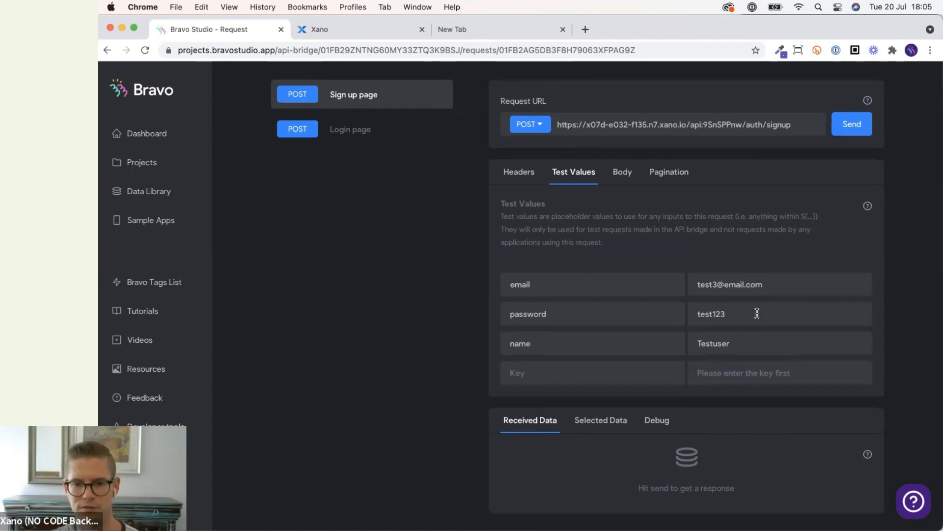
type("4")
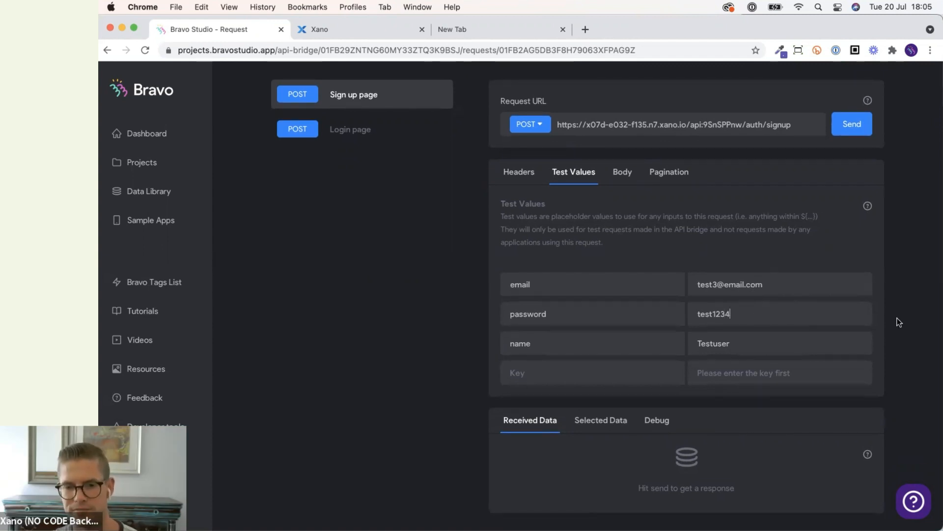
Send the Sign up page request with the test values and review its received and selected data.
scroll(898, 321, "up", 1)
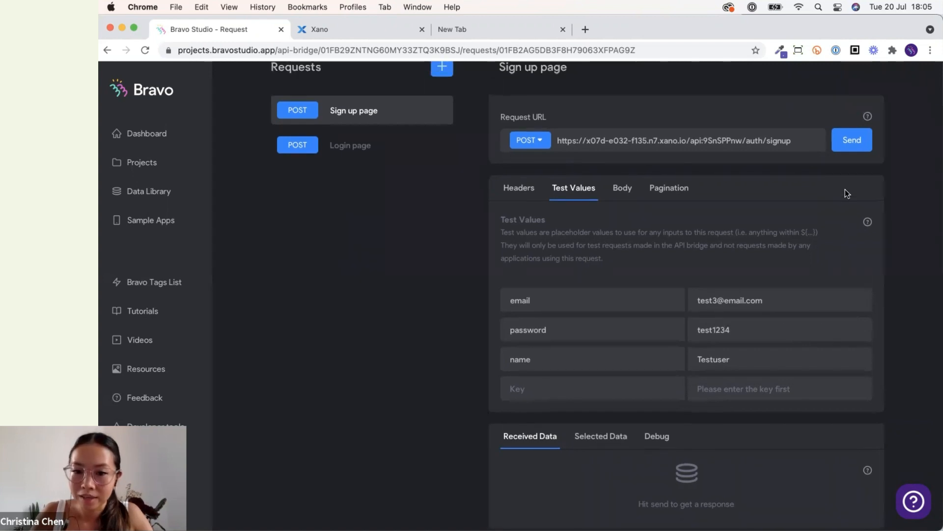
left_click(867, 149)
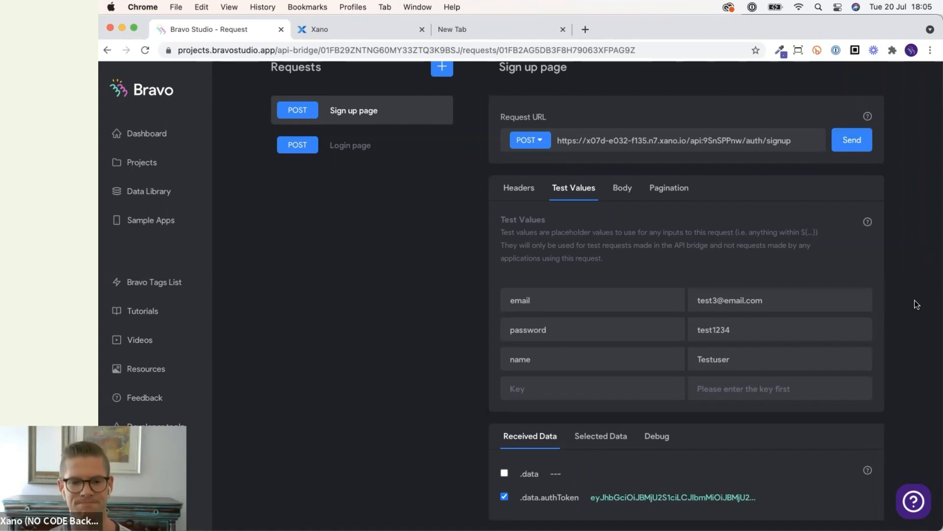
scroll(917, 304, "down", 2)
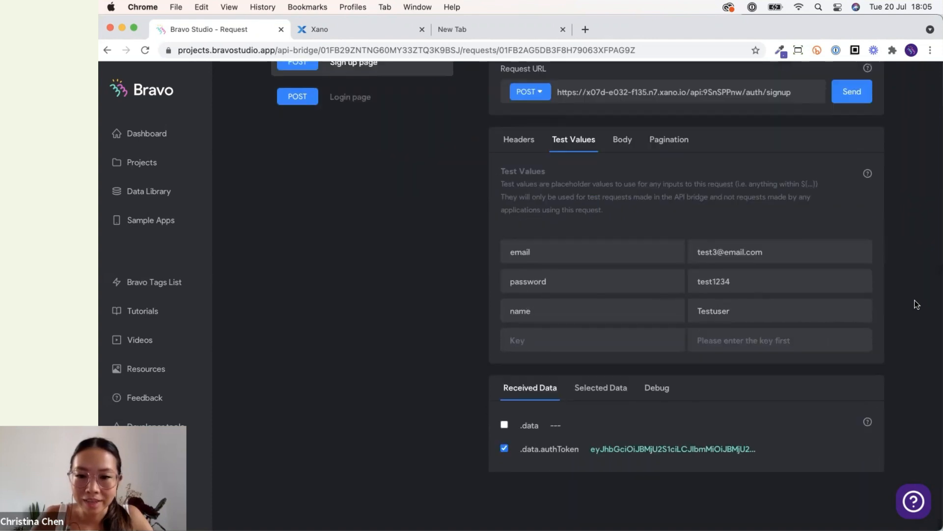
scroll(917, 304, "up", 4)
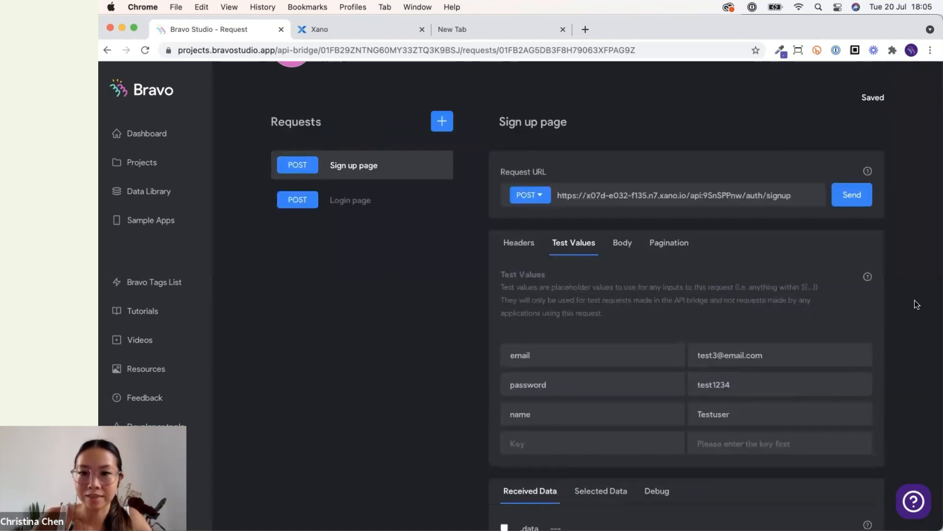
scroll(917, 304, "down", 2)
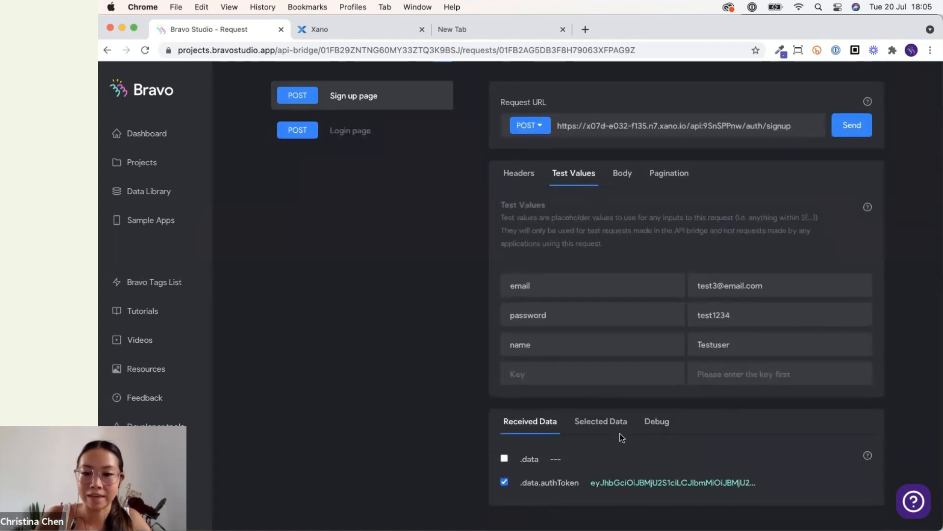
left_click(604, 421)
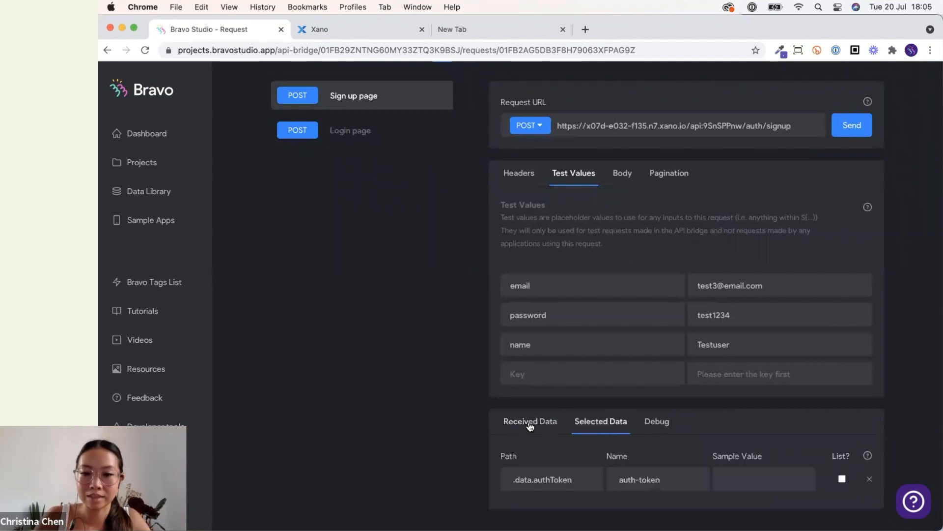
scroll(432, 427, "up", 5)
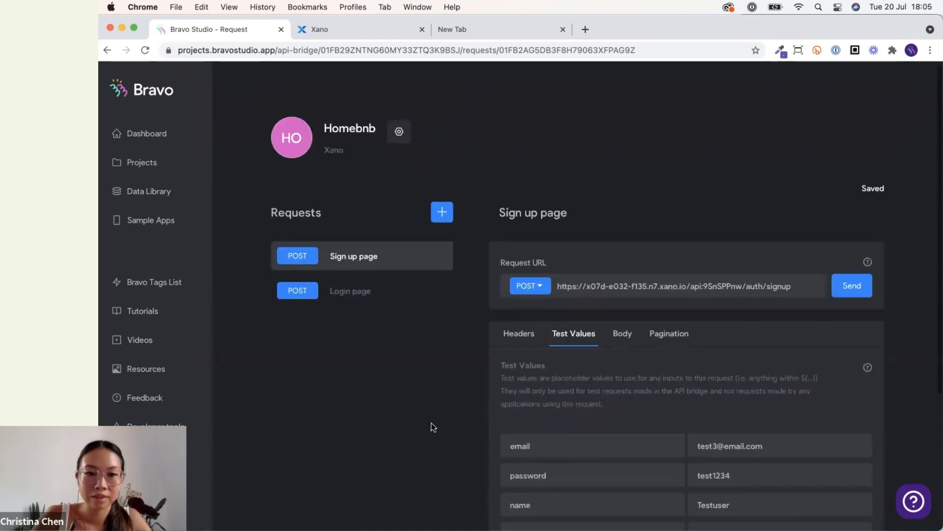
Open the Signup screen of the Homebnb app and bind it to the Homebnb Sign up page request.
left_click(145, 162)
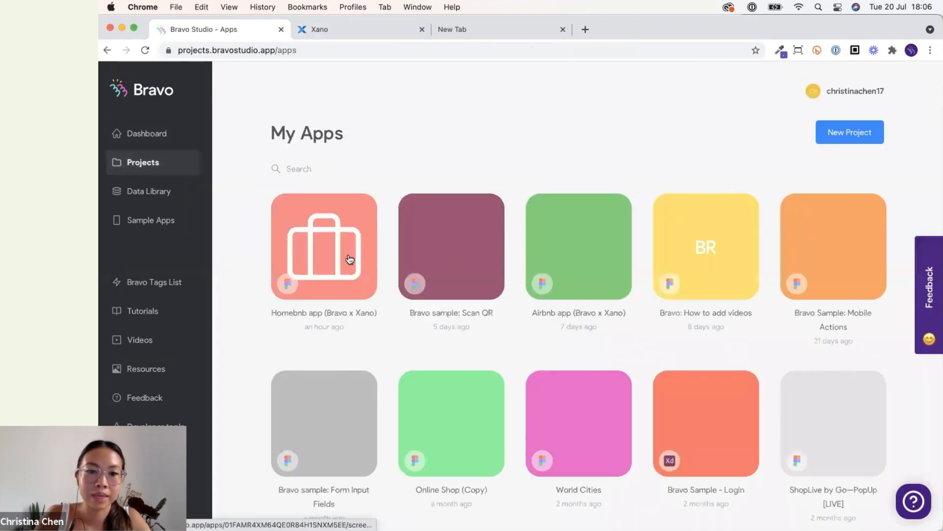
left_click(349, 259)
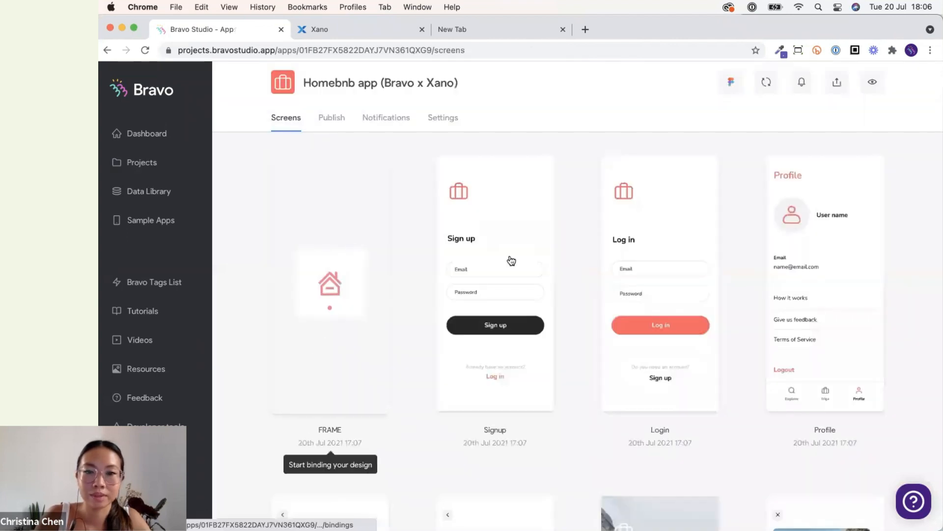
left_click(492, 263)
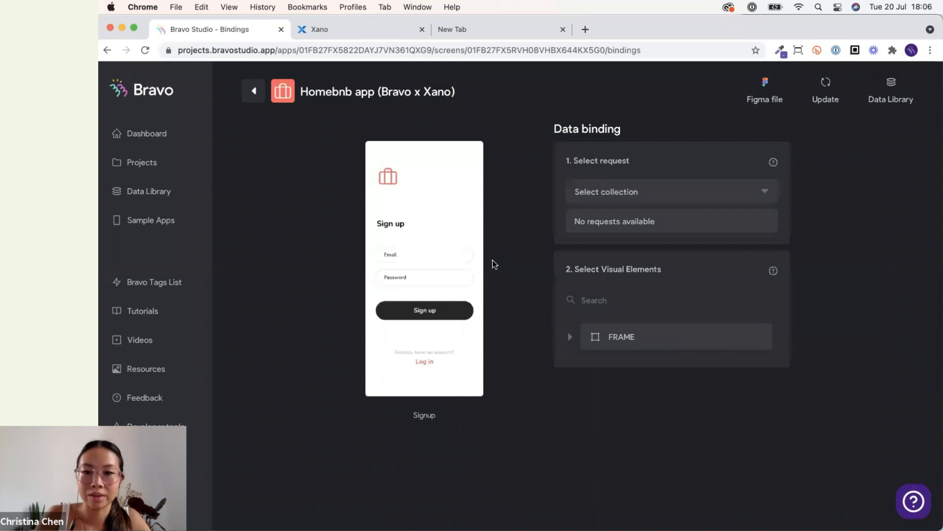
left_click(648, 191)
left_click(635, 217)
left_click(646, 222)
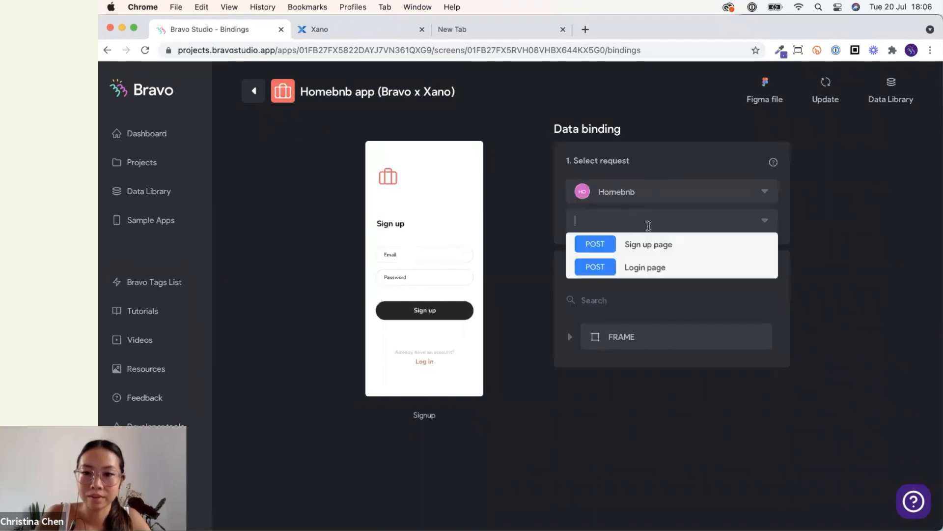
left_click(658, 244)
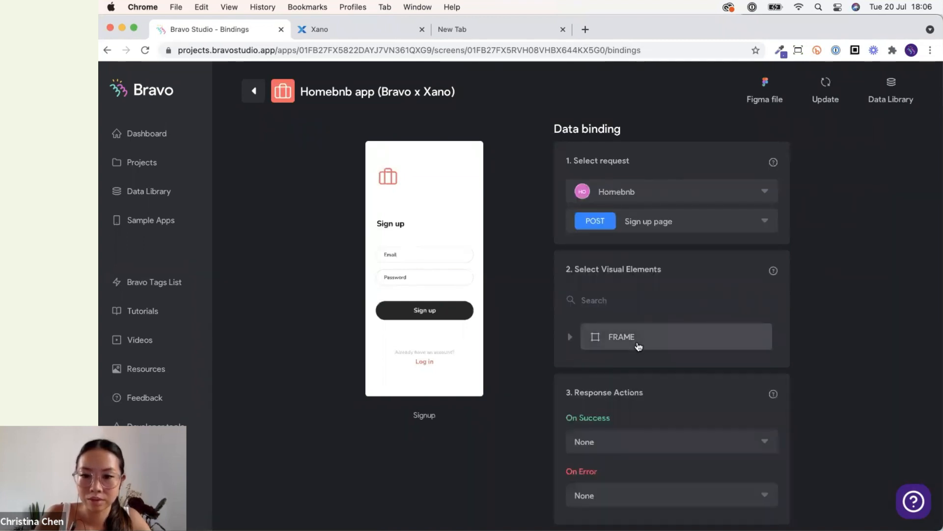
Set the email input's content destination to the request's email field.
left_click(636, 343)
left_click(659, 466)
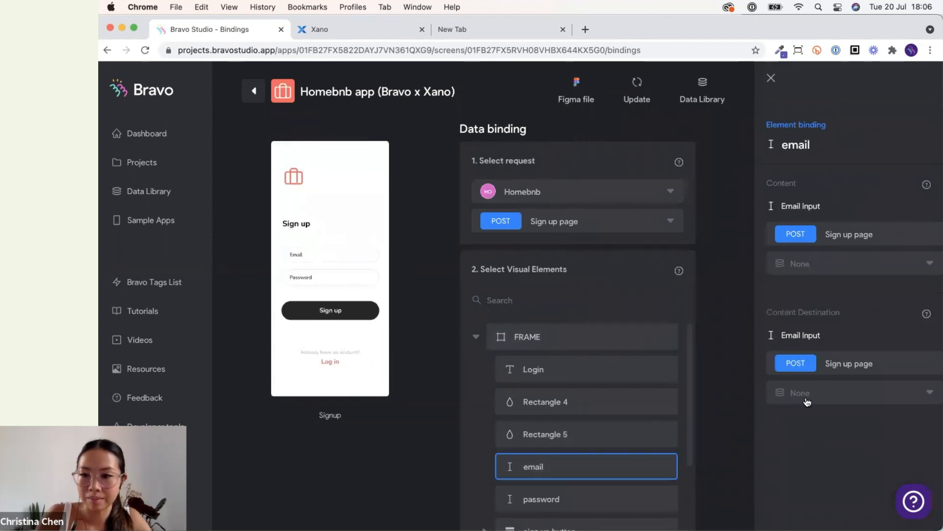
left_click(808, 393)
left_click(810, 432)
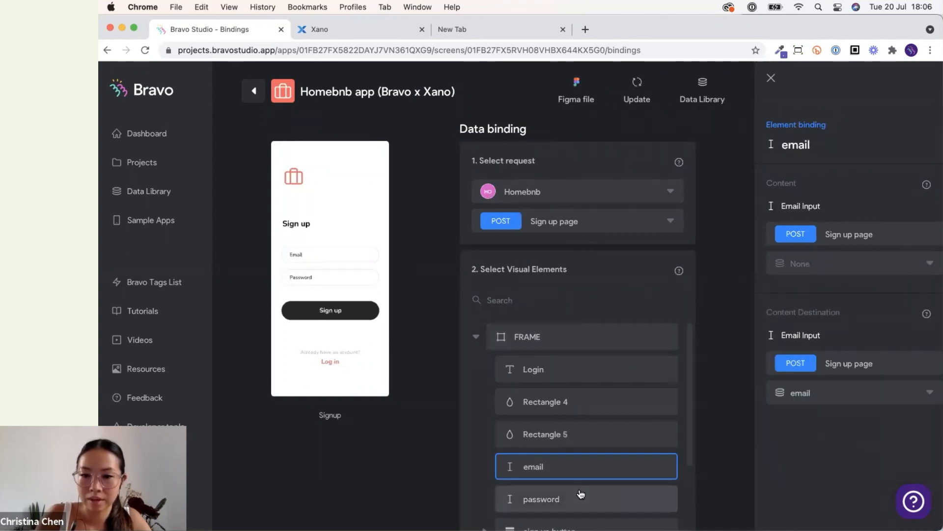
Set the password input's content destination to the request's password field.
left_click(579, 495)
left_click(827, 388)
left_click(824, 470)
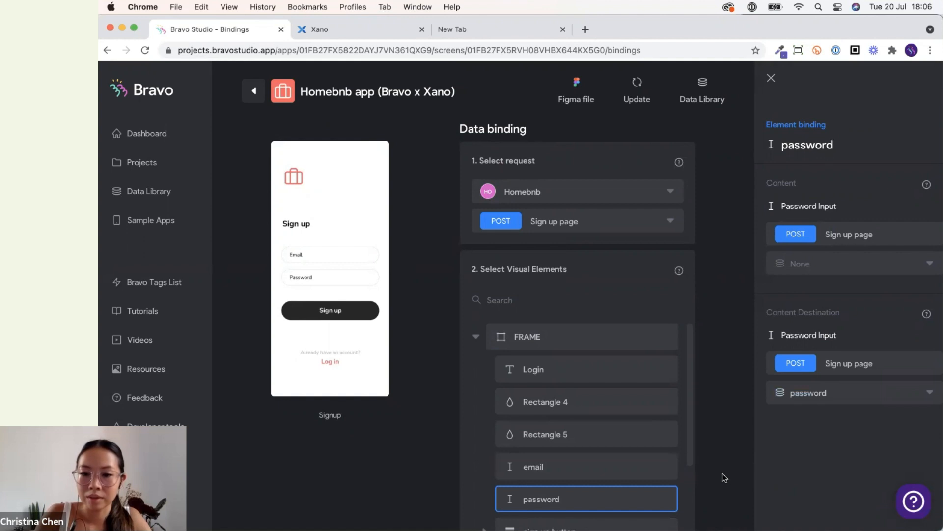
Set the On Success response action to go to the Property list page.
scroll(724, 472, "down", 5)
scroll(724, 472, "up", 2)
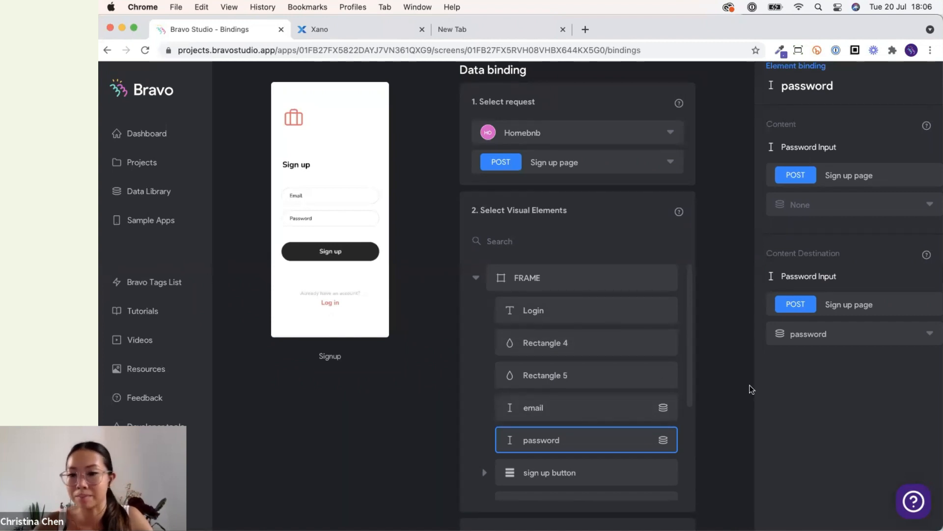
scroll(654, 400, "down", 3)
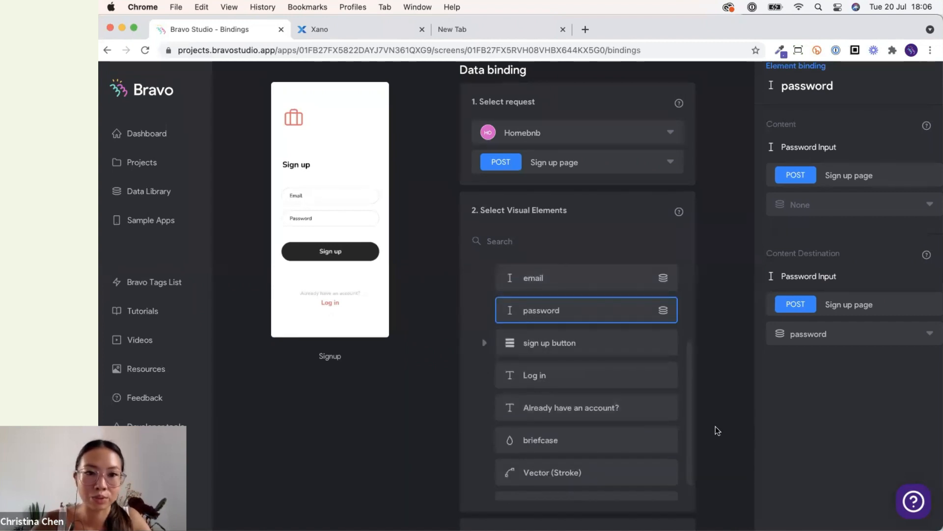
scroll(716, 425, "down", 3)
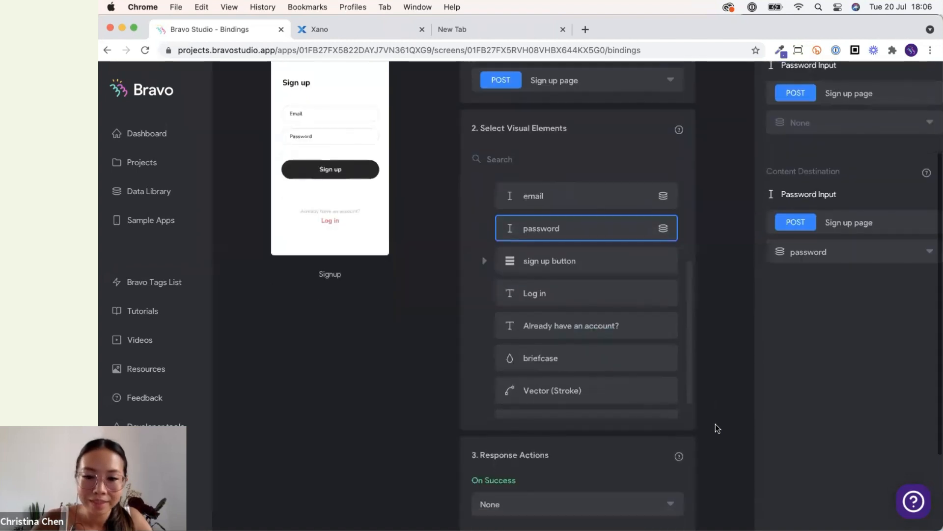
scroll(716, 424, "up", 2)
scroll(716, 426, "down", 4)
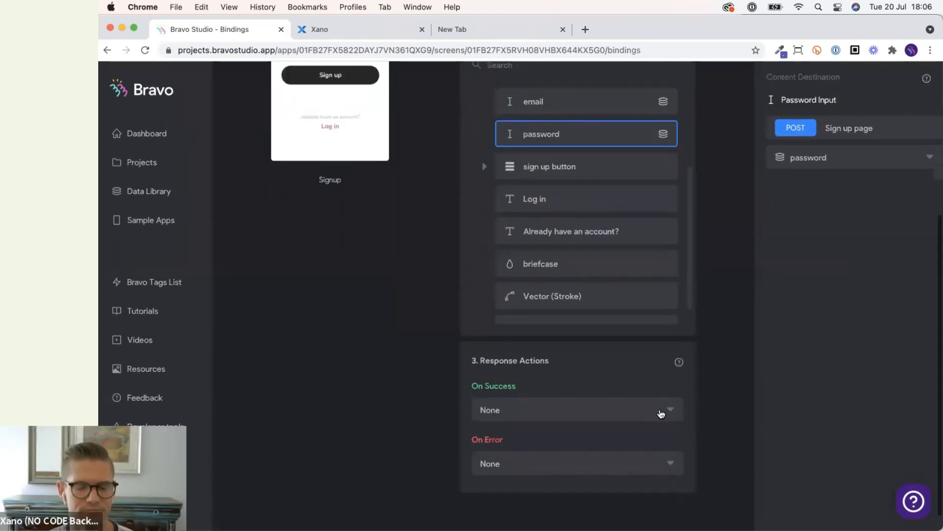
left_click(654, 410)
left_click(634, 453)
left_click(596, 440)
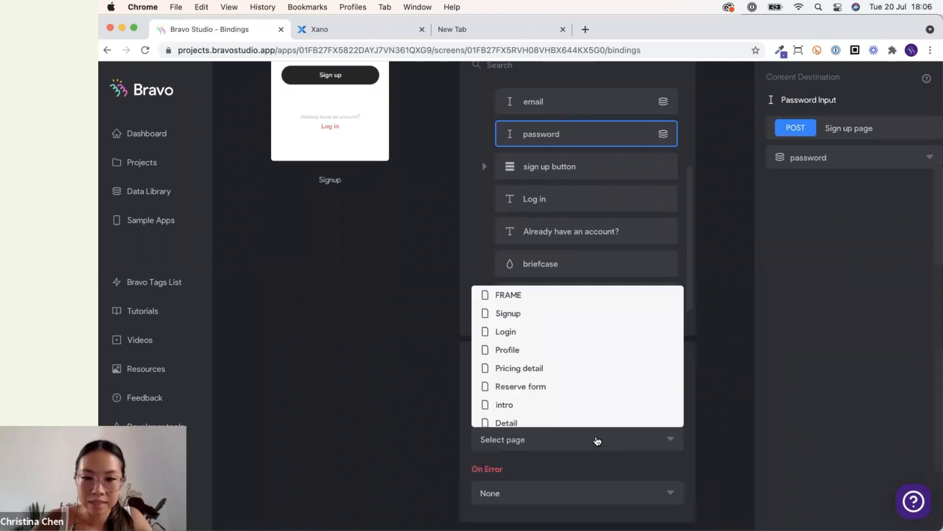
scroll(557, 372, "down", 4)
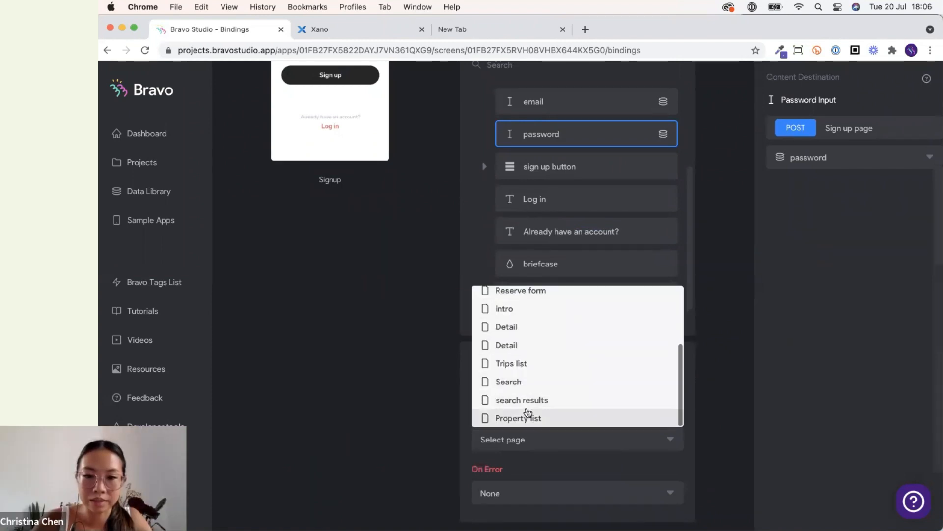
left_click(532, 416)
Set the On Error response action to show an alert reading "Try again!".
left_click(588, 489)
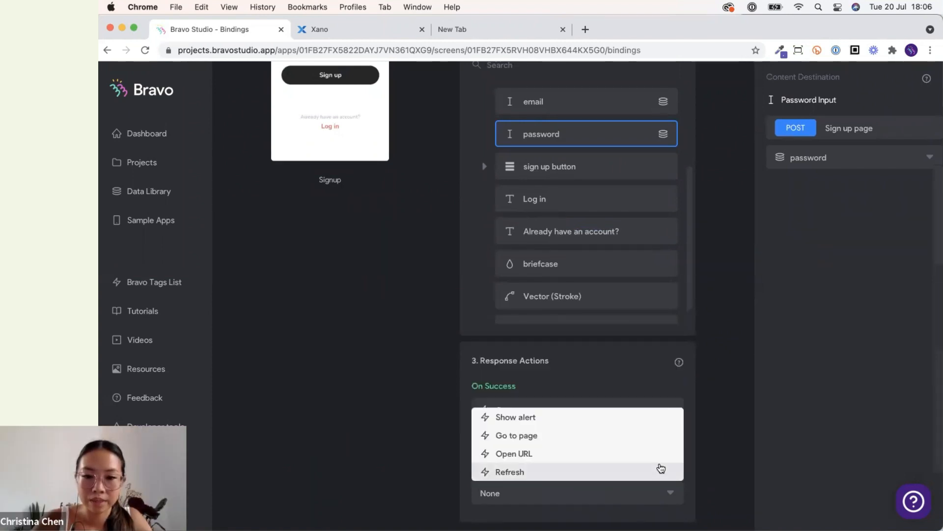
left_click(612, 418)
scroll(664, 453, "down", 3)
left_click(604, 457)
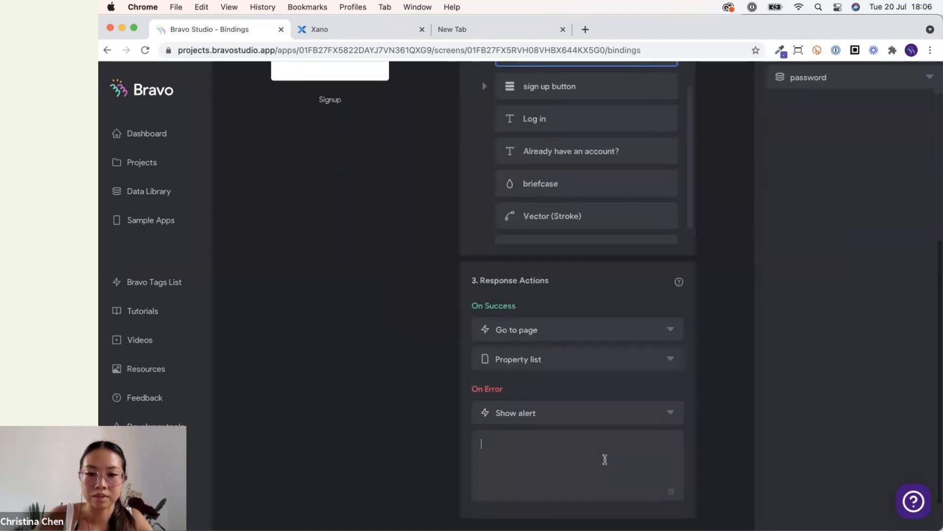
type("Try again!")
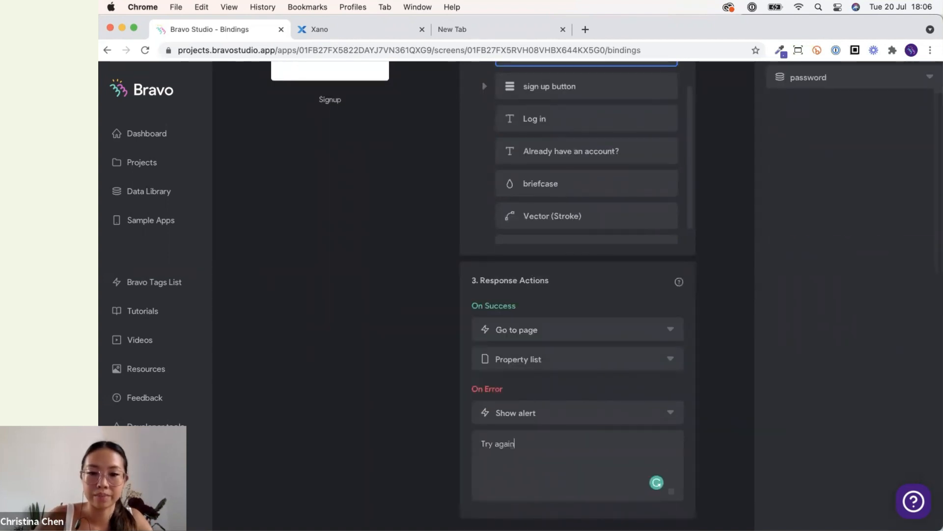
left_click(727, 404)
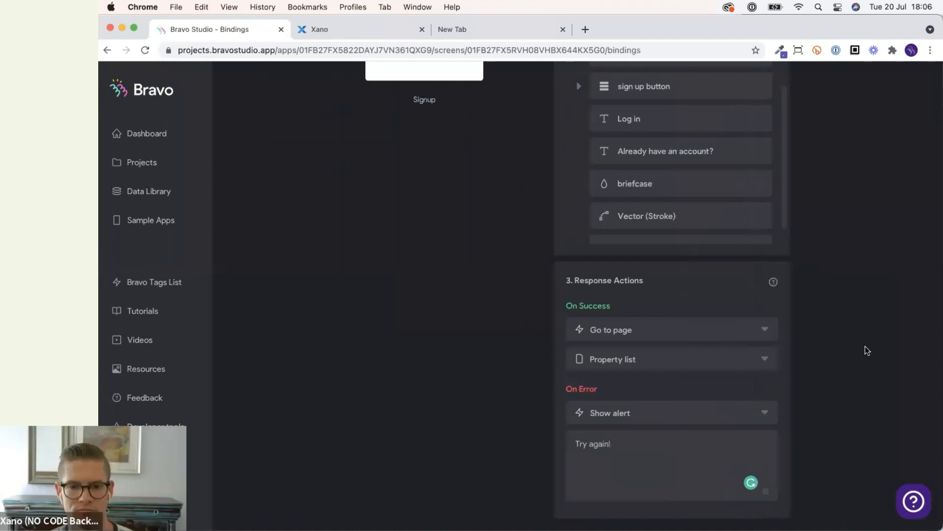
Open the Homebnb collection in the data library and add a new request.
scroll(866, 346, "up", 6)
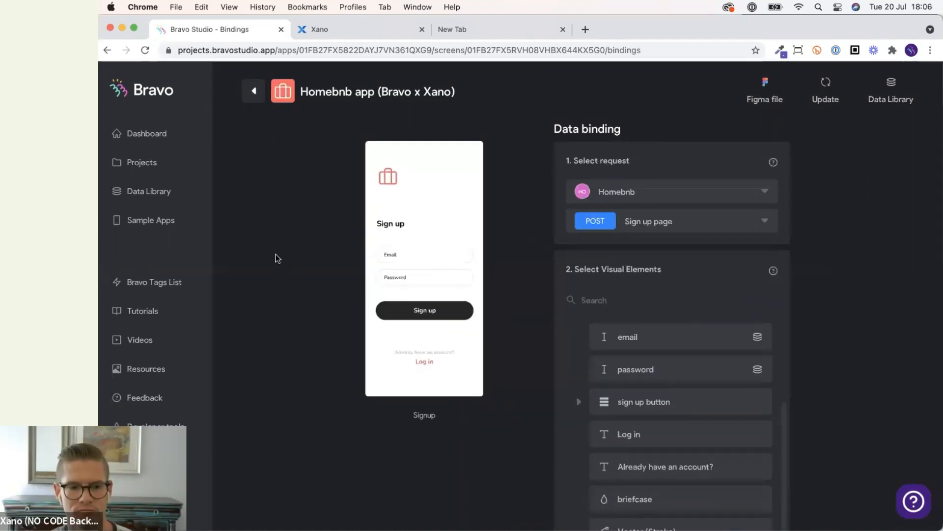
left_click(176, 198)
left_click(893, 98)
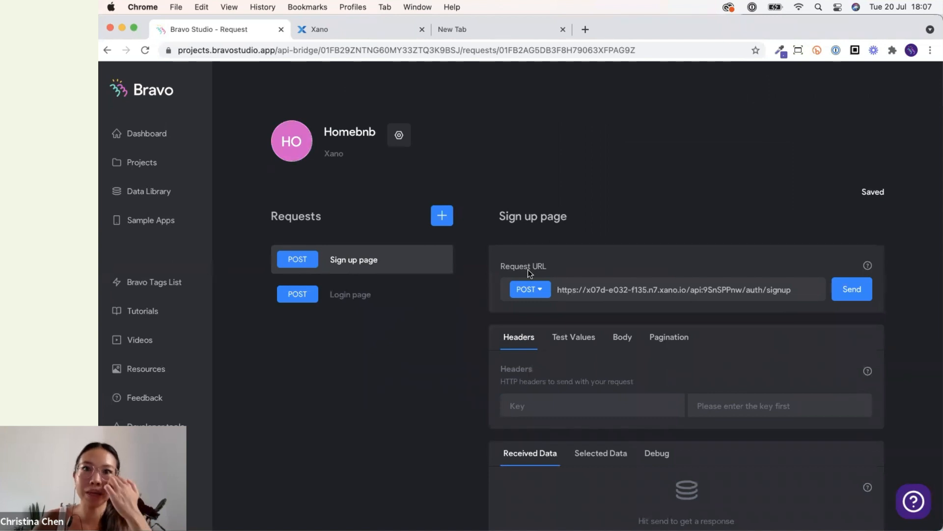
mouse_move(693, 498)
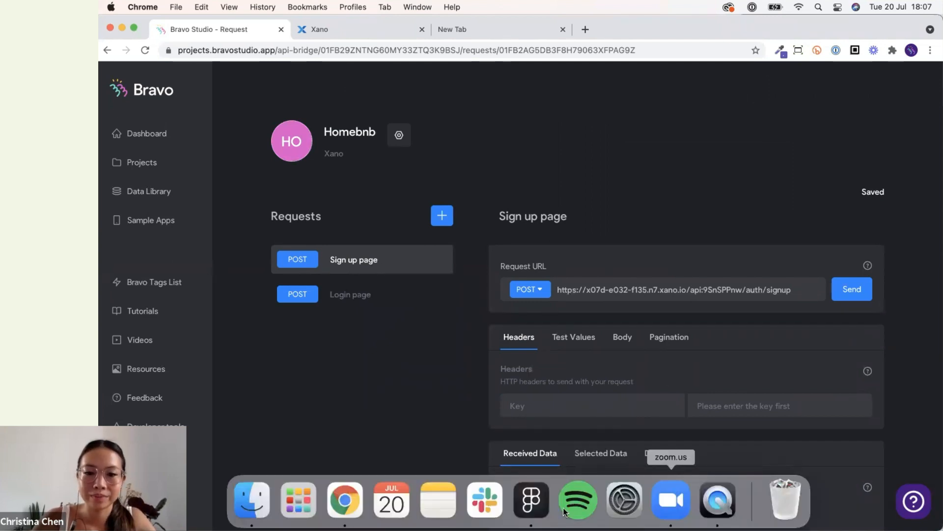
left_click(716, 499)
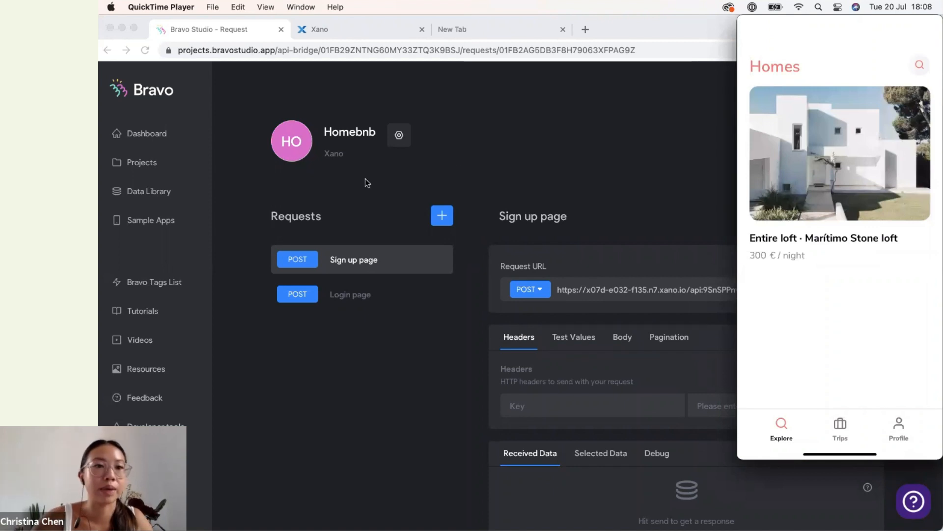
left_click(219, 173)
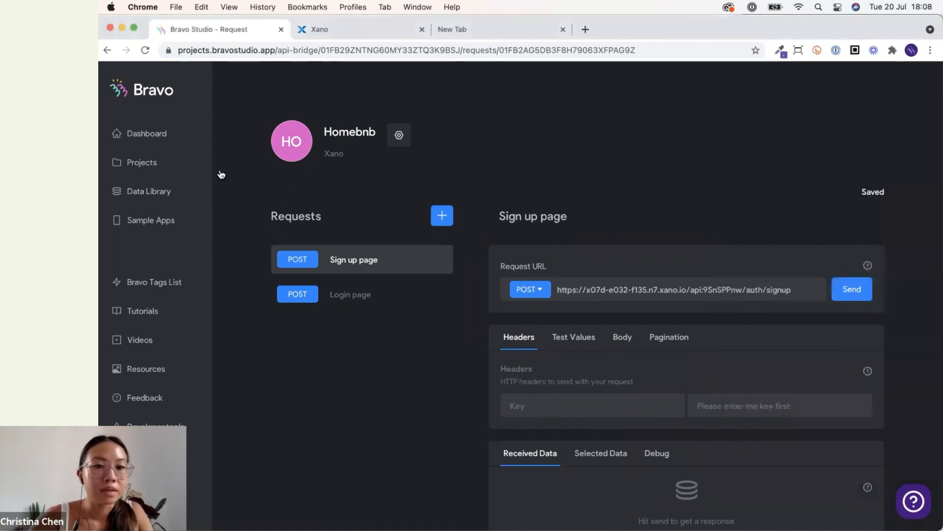
left_click(445, 219)
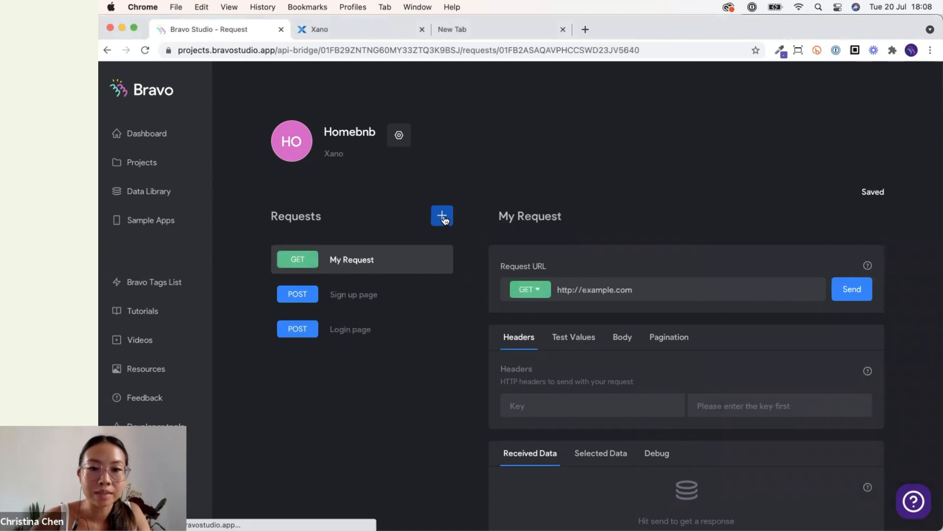
Copy the Xano /listings endpoint link and paste it as the new request's URL.
left_click(358, 32)
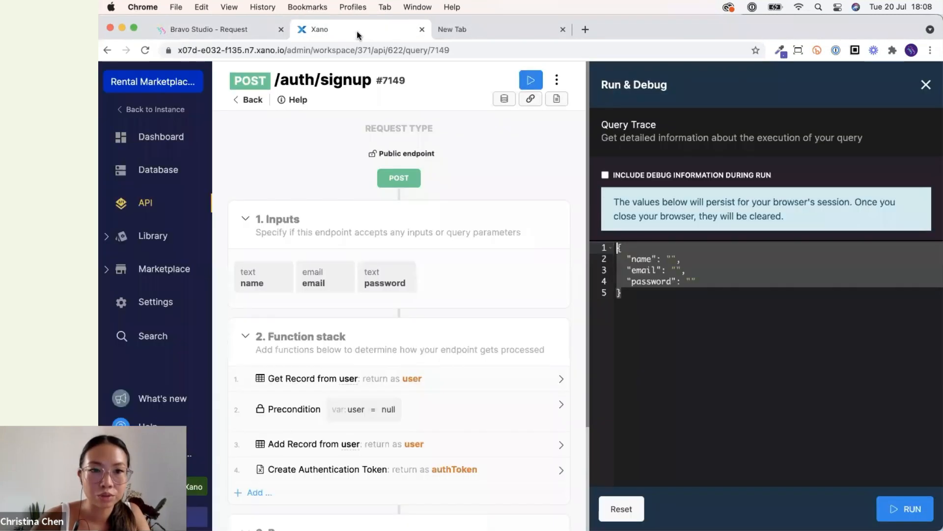
left_click(251, 101)
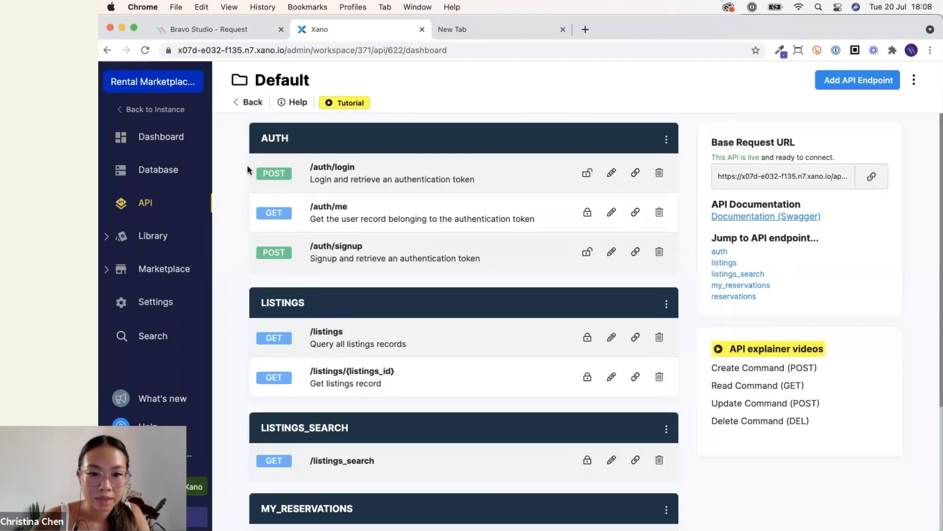
scroll(256, 275, "down", 3)
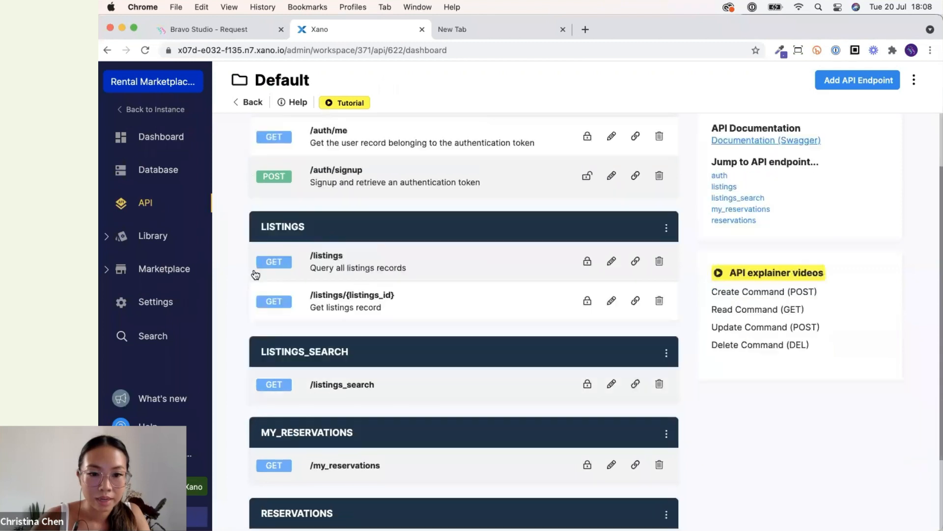
left_click(635, 265)
left_click(248, 32)
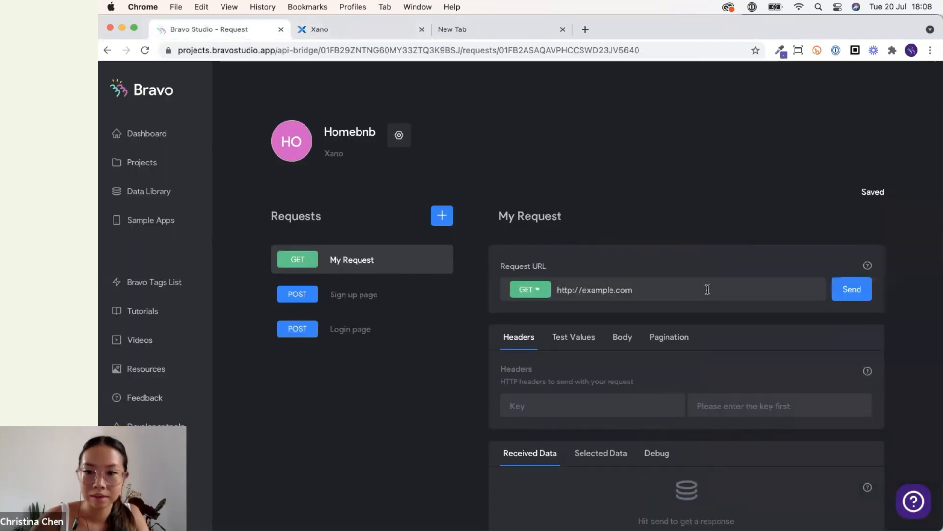
triple_click(705, 286)
key("super+v")
Rename the new request to Properties listings.
left_click(362, 32)
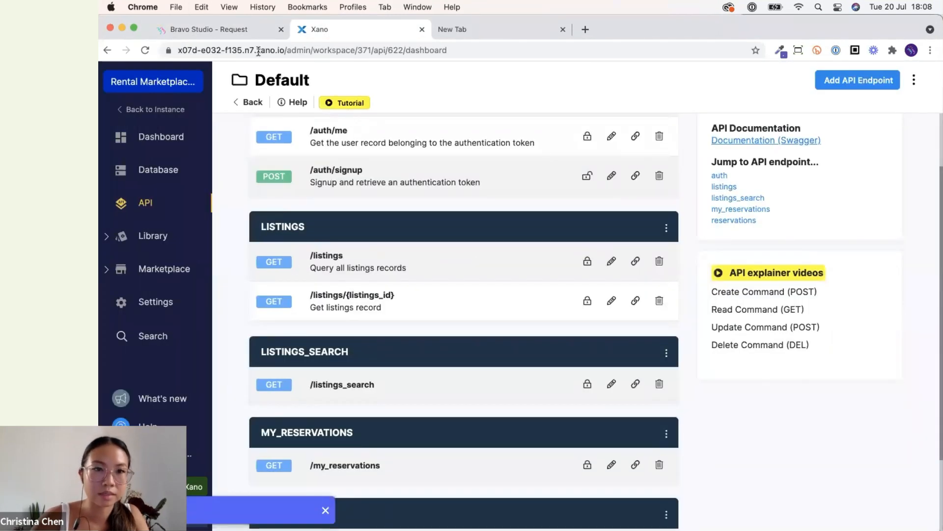
left_click(247, 38)
triple_click(562, 213)
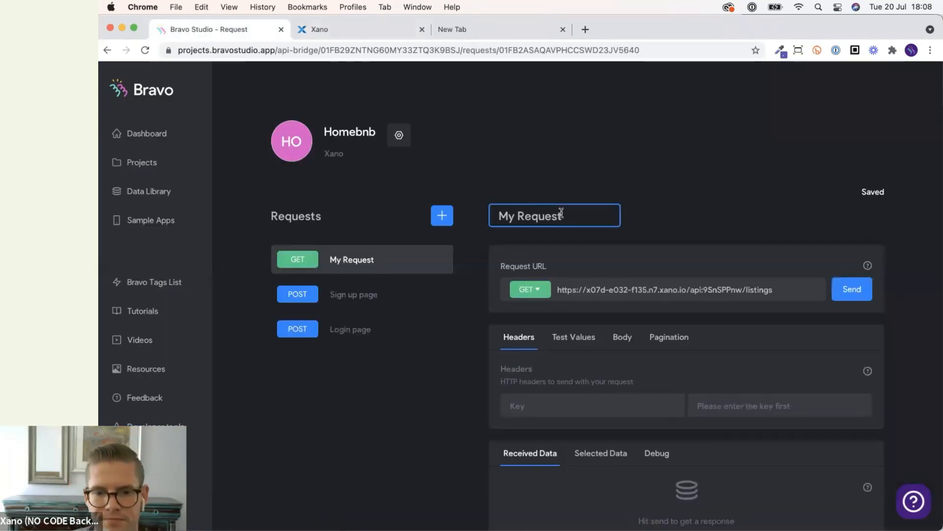
type("Proper")
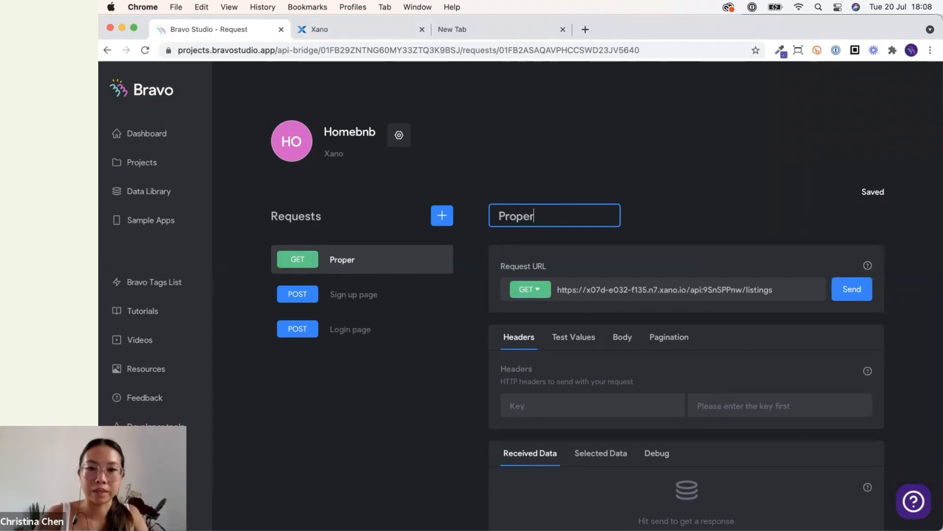
type("ties listings")
key("Return")
scroll(658, 284, "down", 3)
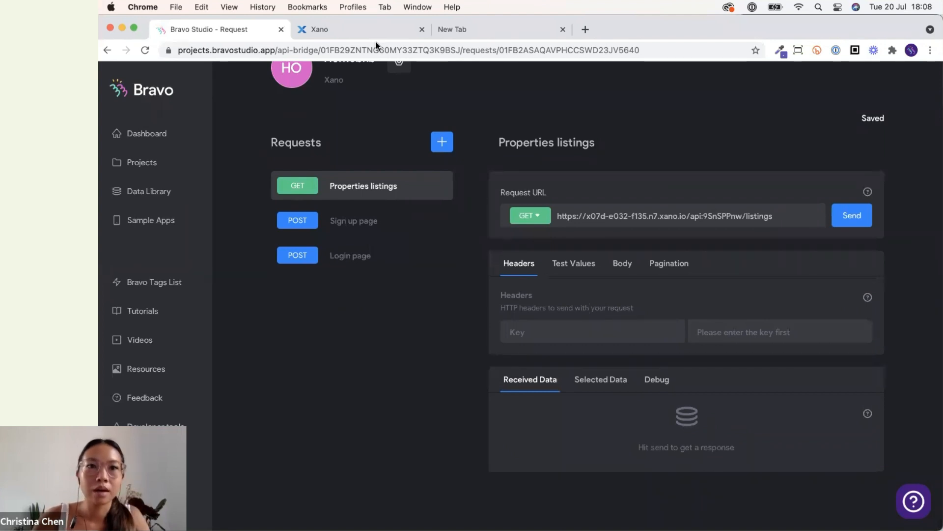
key("ctrl+Tab")
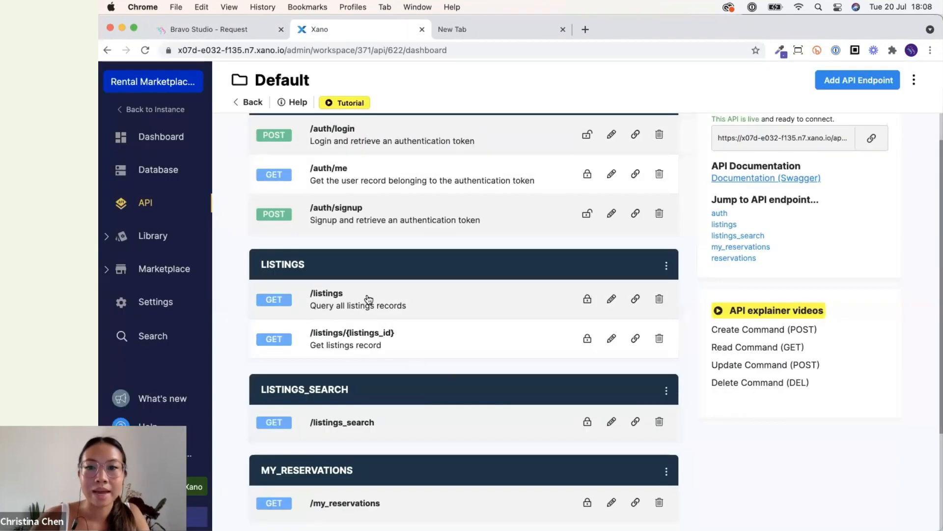
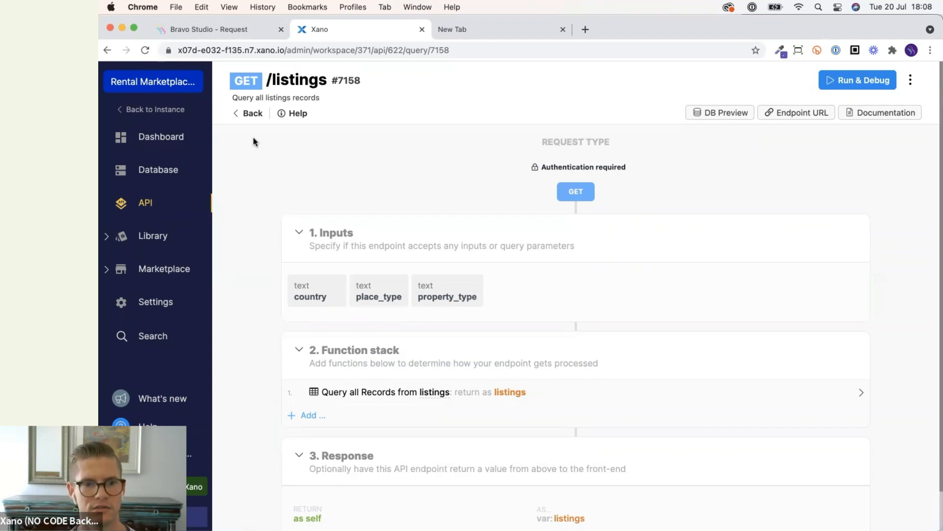
Add a header with the key Authorization to the Properties listings request.
left_click(253, 29)
left_click(538, 332)
type("Authro")
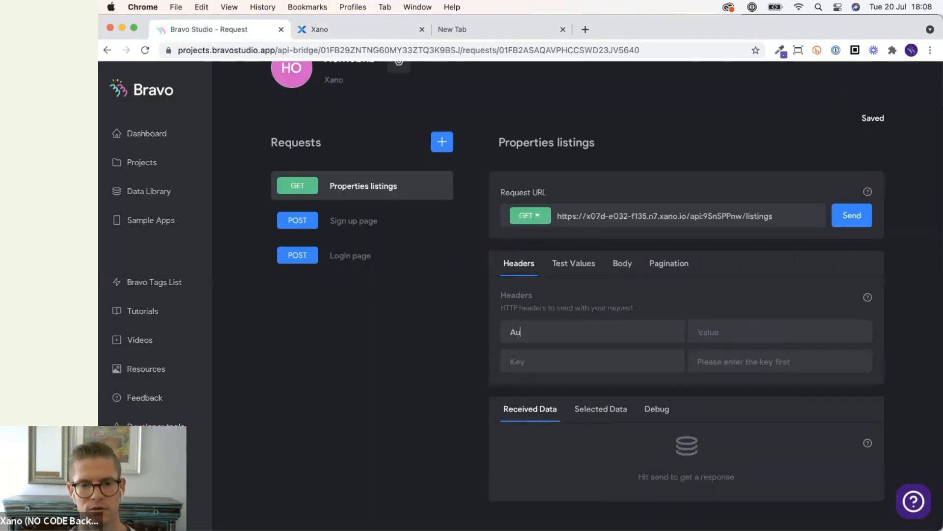
key("BackSpace")
key("BackSpace")
type("orization")
key("Tab")
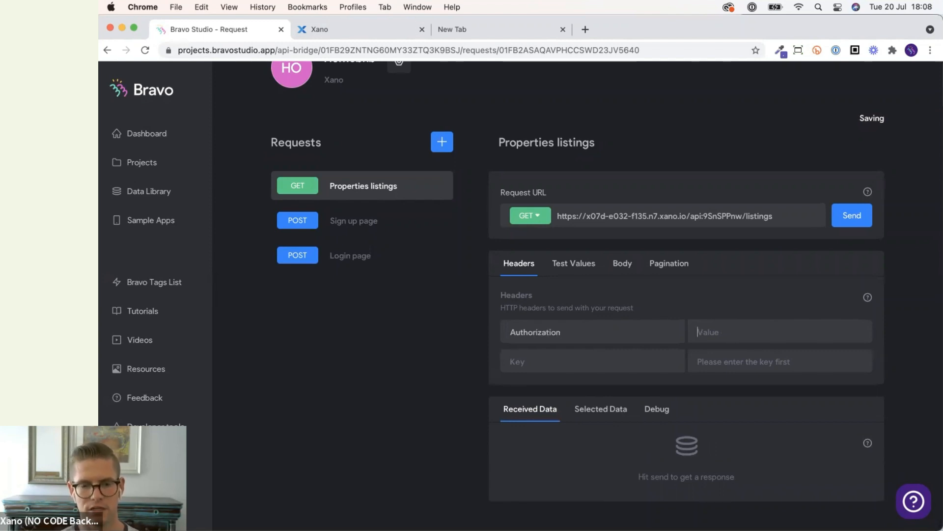
Set the Authorization header value to Bearer ${auth-token}, copying the variable name from the Login page request's selected data.
type("Bearer")
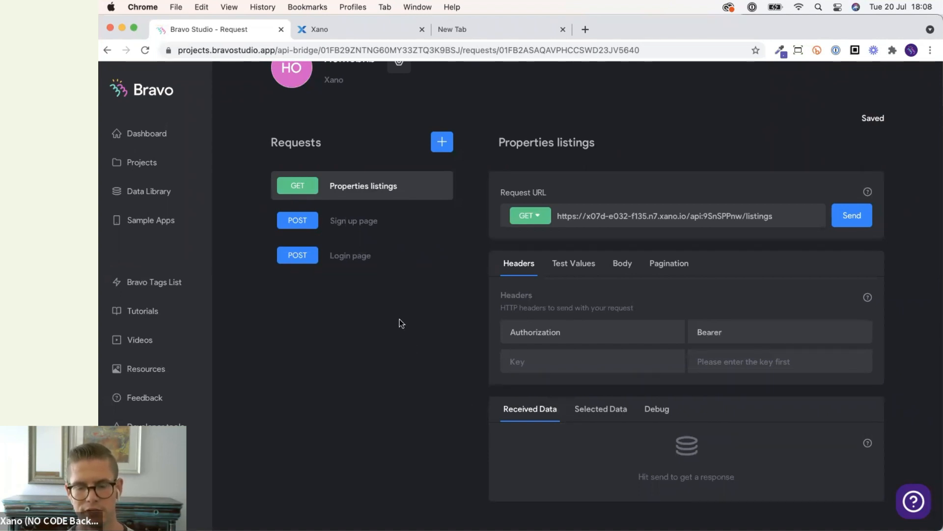
type(" S")
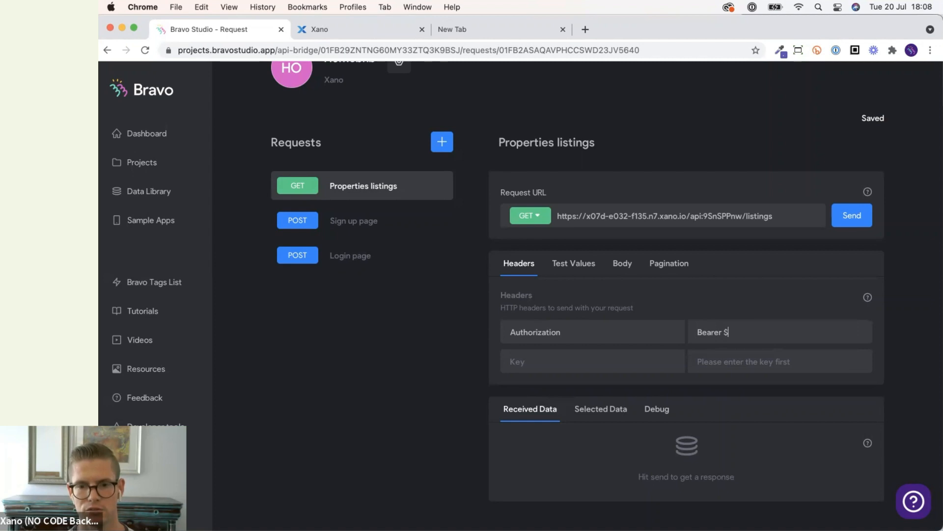
type("{")
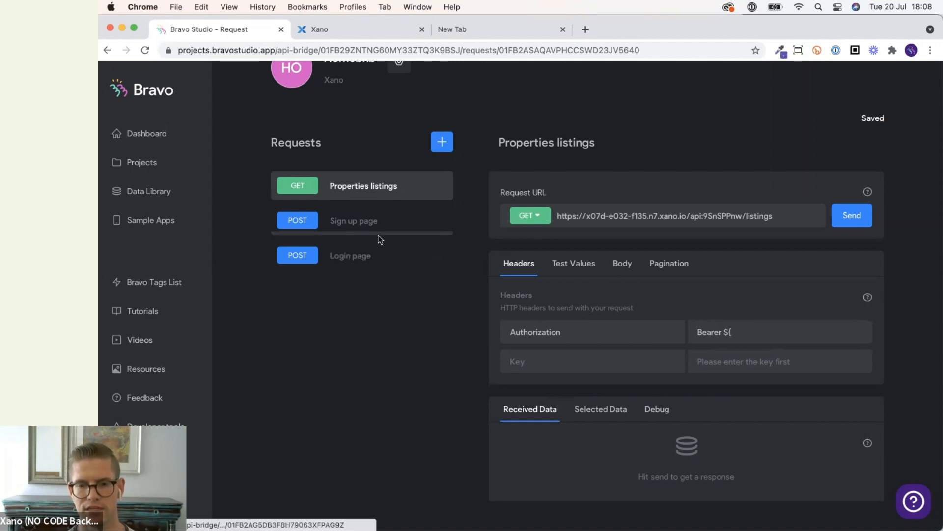
left_click(378, 260)
left_click(600, 455)
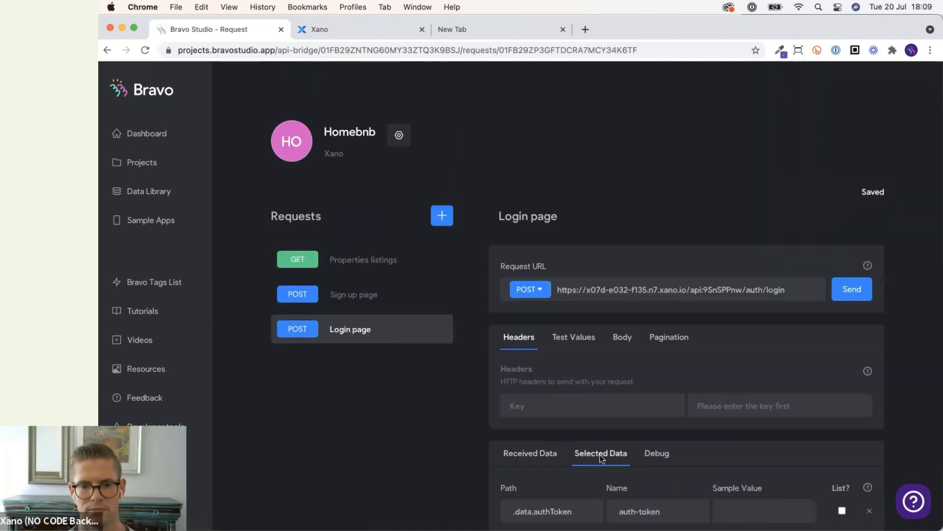
triple_click(669, 470)
key("super+c")
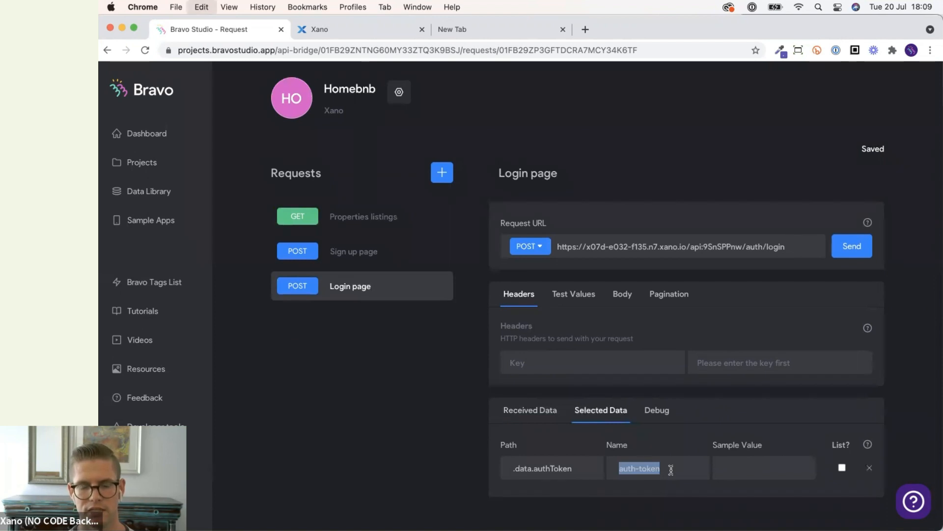
left_click(339, 218)
left_click(756, 405)
key("super+v")
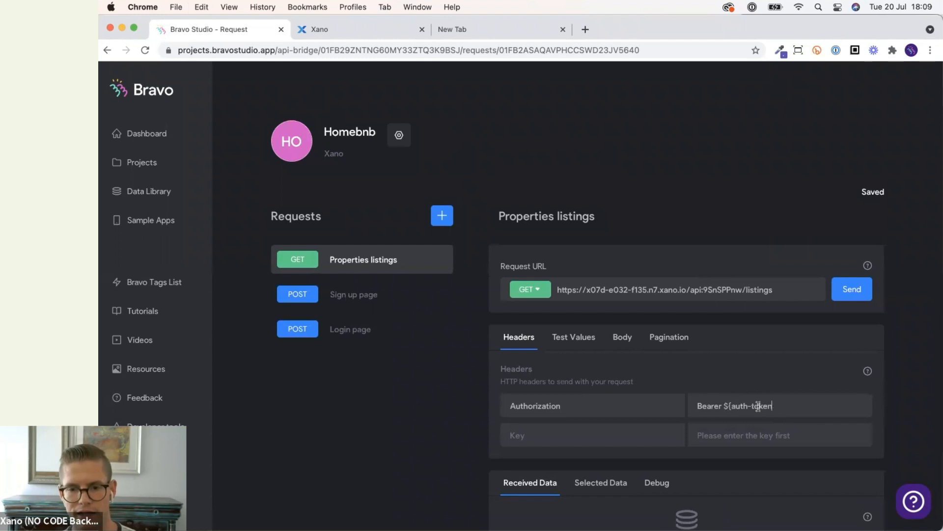
type("}")
Compare the header's auth-token variable with the name saved in the Login page request's selected data.
scroll(874, 403, "down", 3)
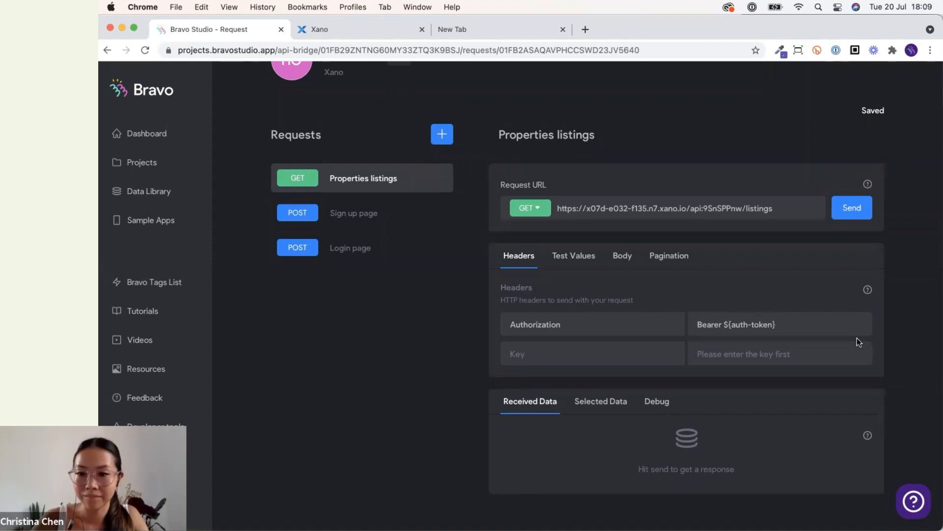
left_click_drag(732, 324, 774, 324)
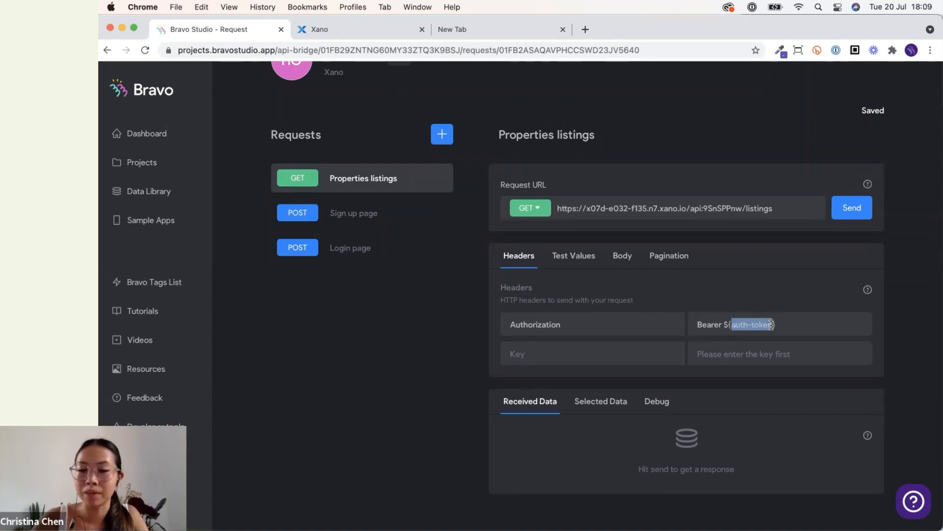
left_click(817, 322)
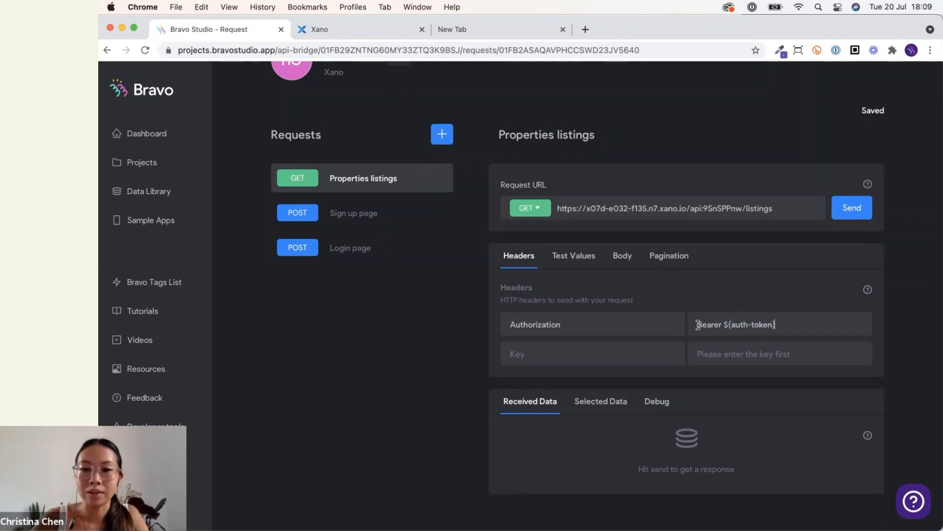
left_click(362, 255)
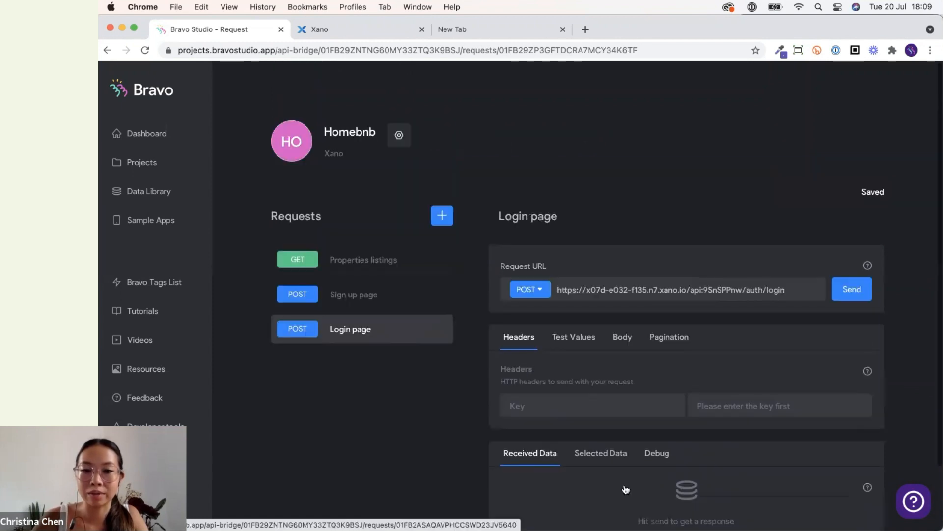
left_click(608, 453)
scroll(608, 458, "down", 2)
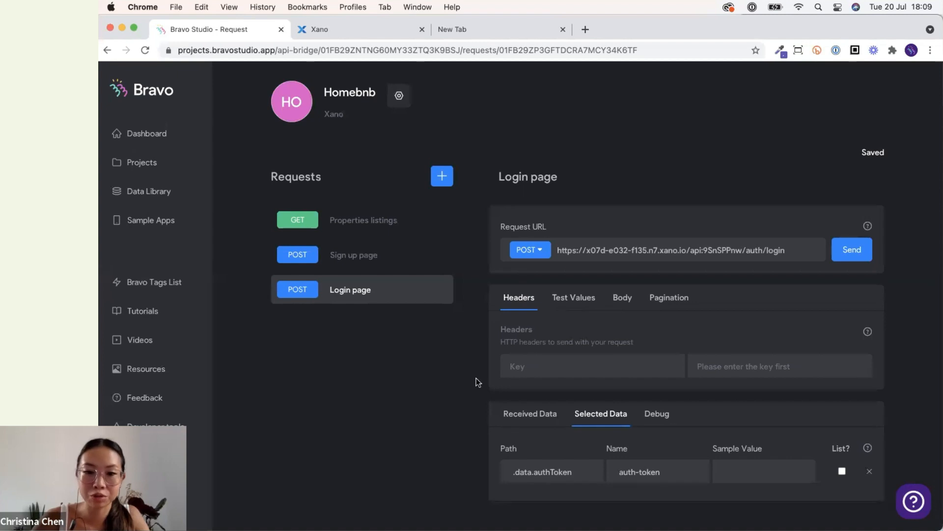
left_click(346, 228)
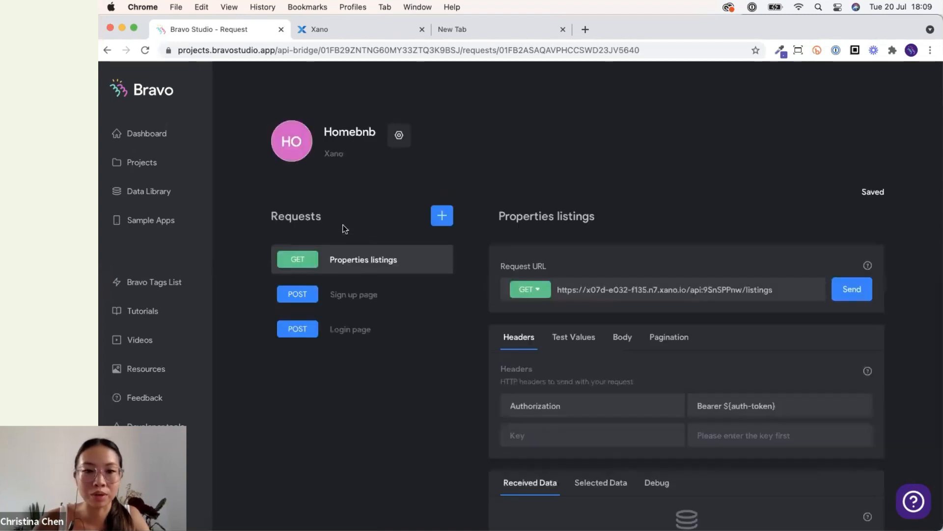
scroll(724, 263, "down", 2)
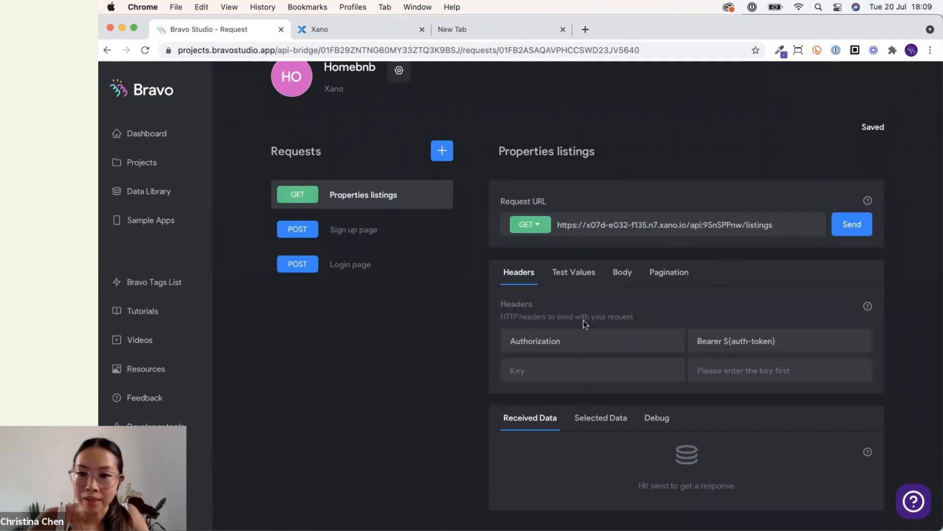
scroll(603, 335, "up", 1)
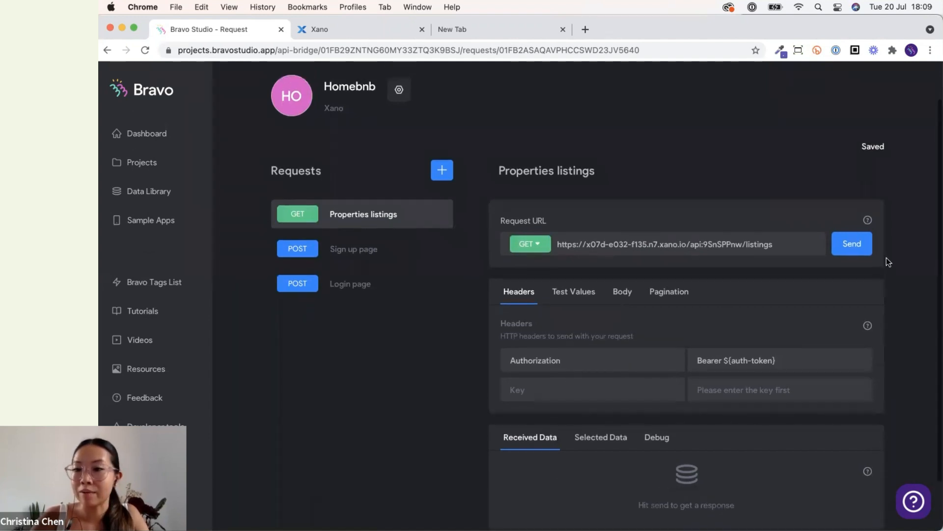
Send the request, then generate and copy an auth token for a test user in the Xano /listings Run & Debug panel.
left_click(862, 244)
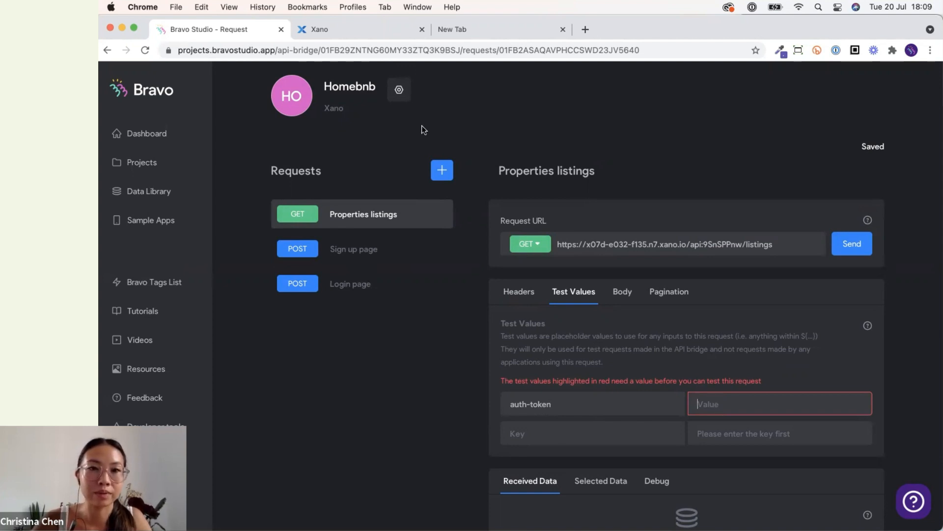
left_click(344, 30)
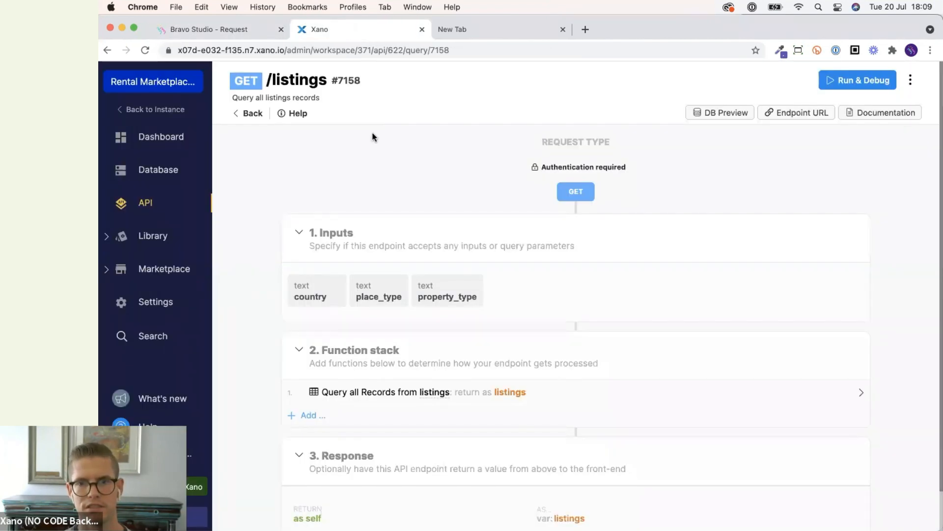
left_click(863, 88)
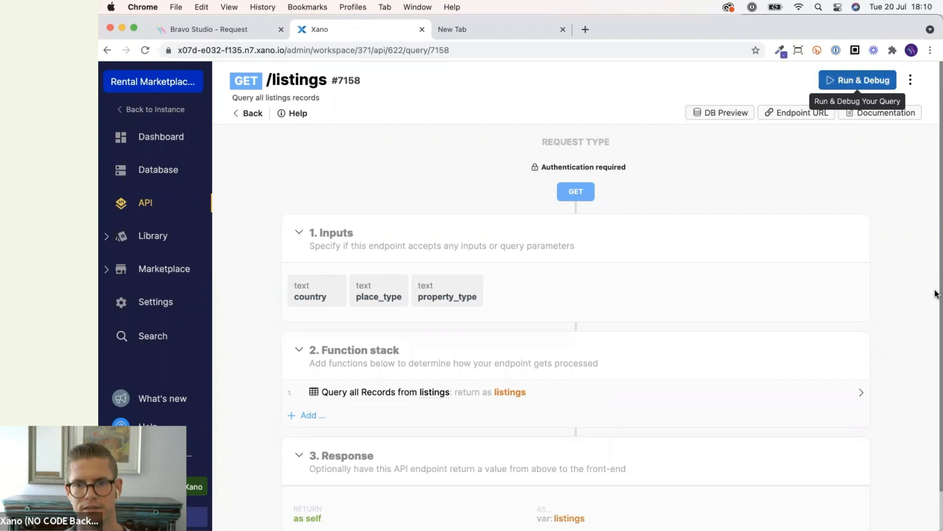
left_click(615, 275)
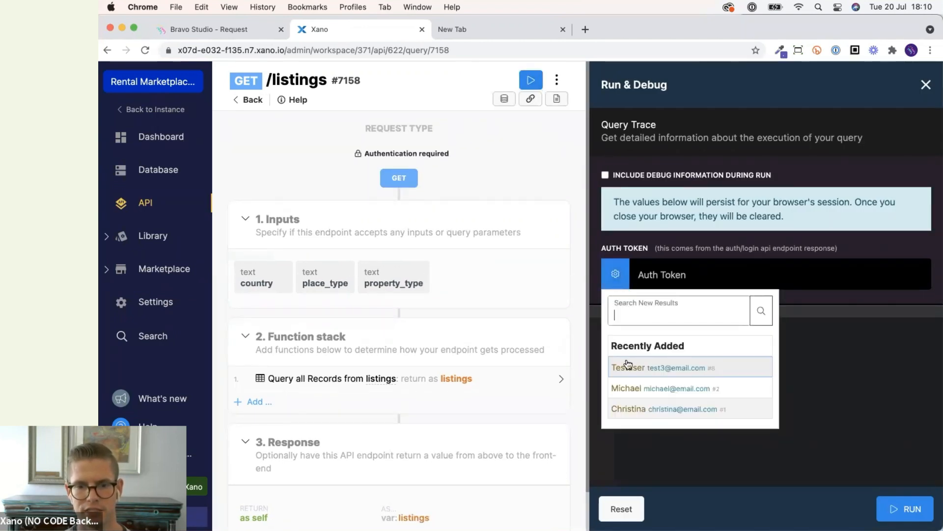
left_click(628, 366)
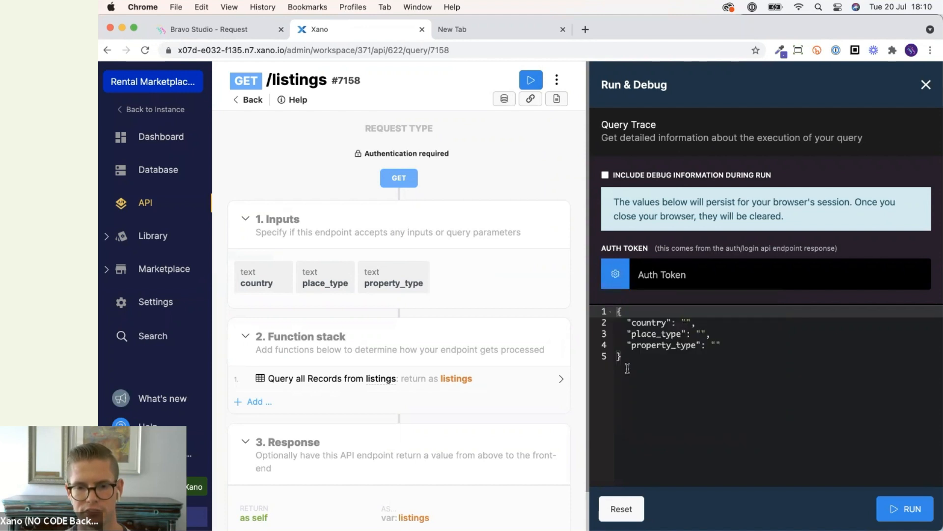
left_click(618, 284)
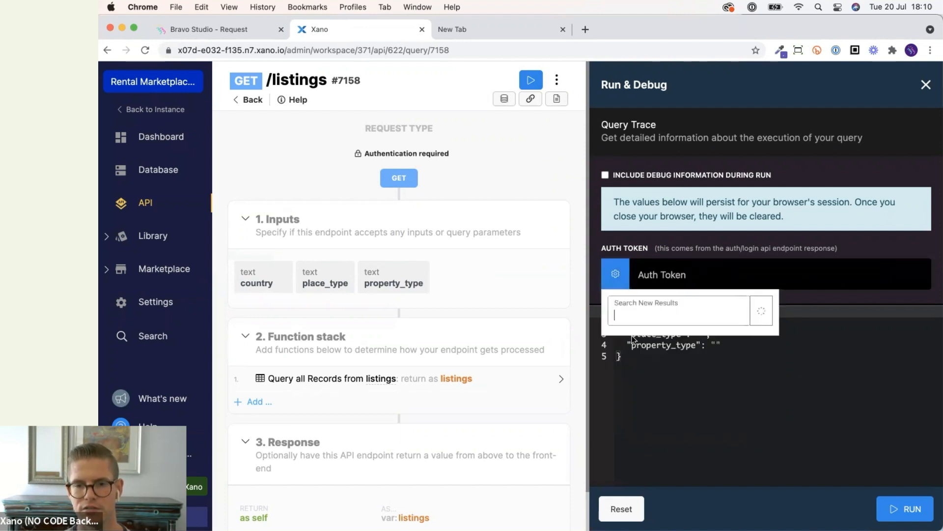
left_click(639, 413)
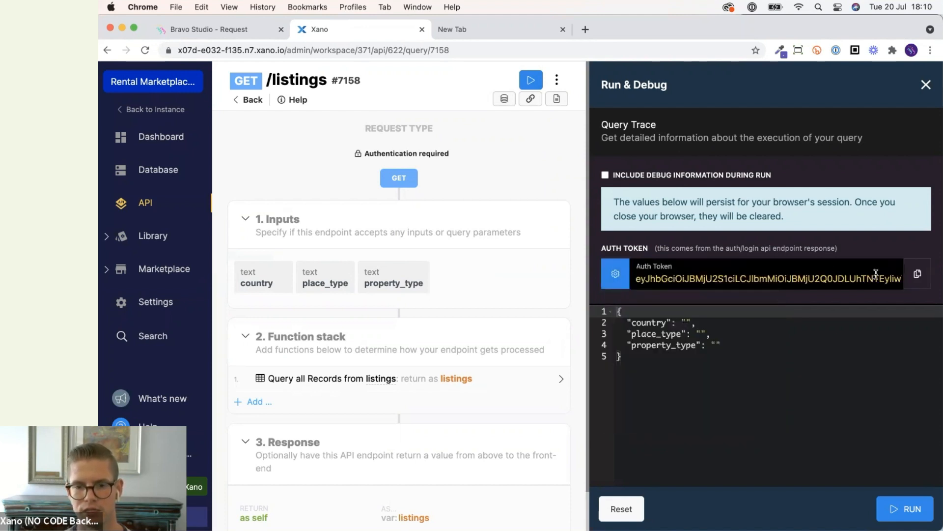
left_click(920, 275)
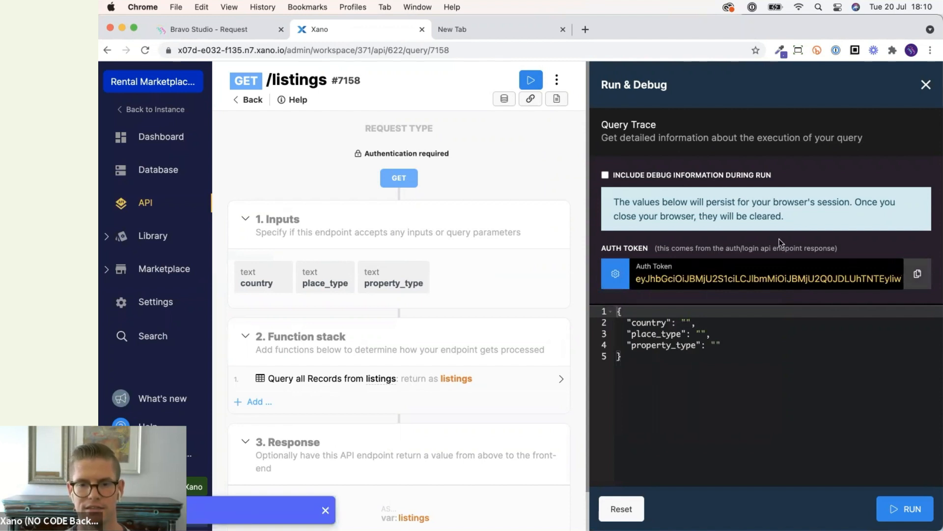
Paste the auth token as the auth-token test value and send the Properties listings request.
left_click(216, 29)
left_click(719, 403)
key("super+v")
left_click(849, 253)
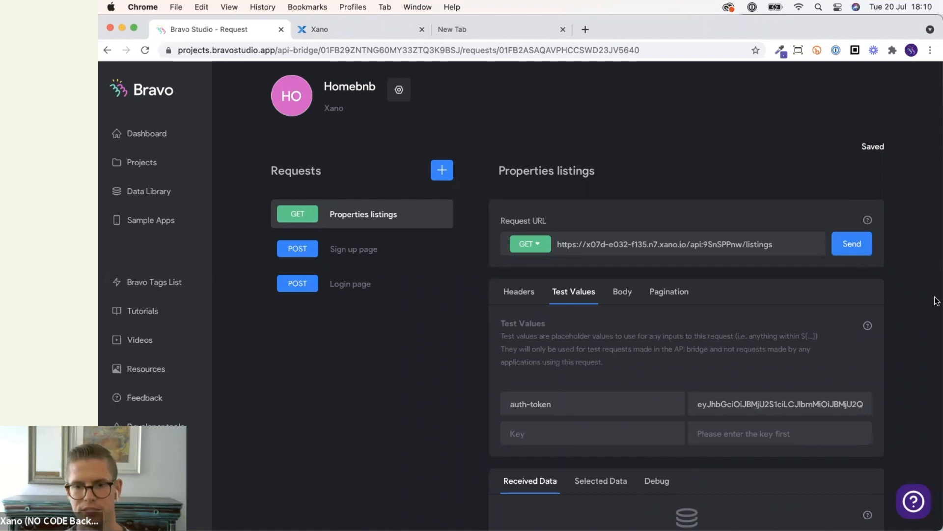
Review the listings data received from the request and the app preview.
scroll(935, 298, "down", 5)
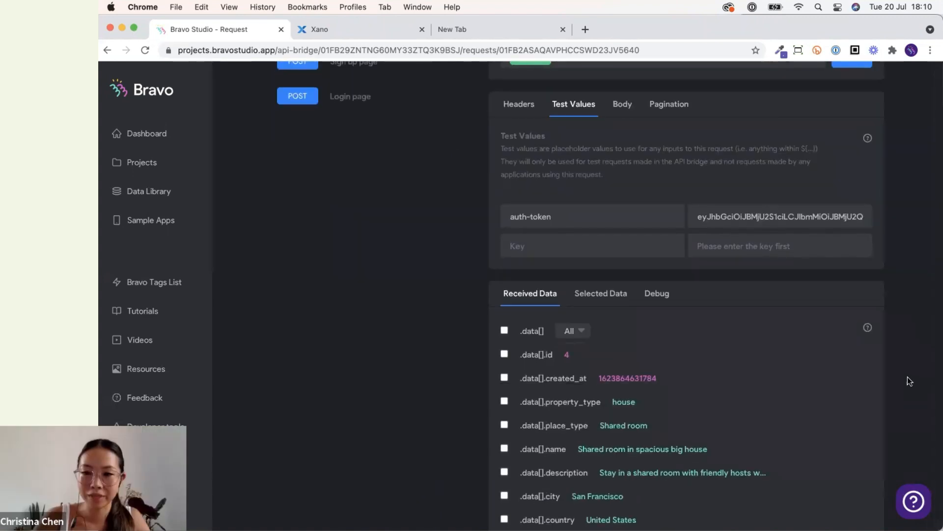
scroll(907, 378, "down", 3)
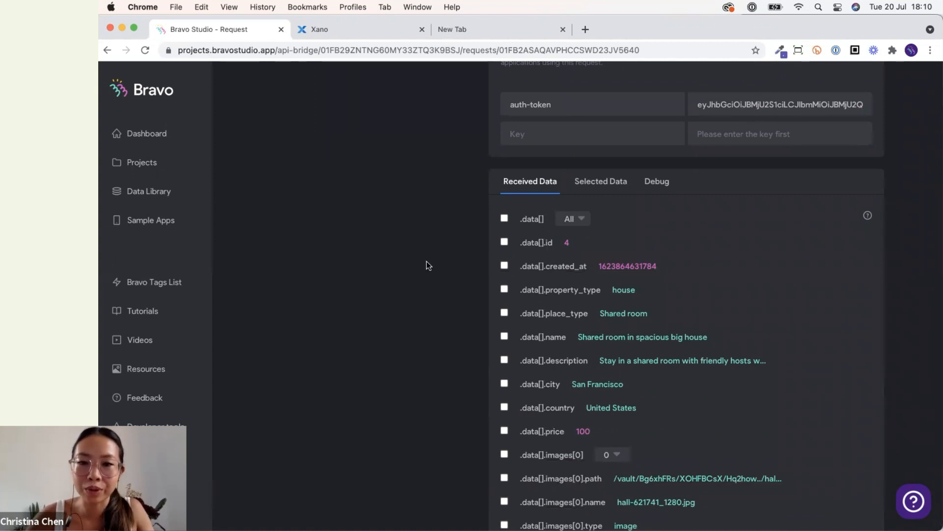
scroll(459, 240, "down", 1)
scroll(553, 379, "down", 2)
scroll(445, 335, "up", 2)
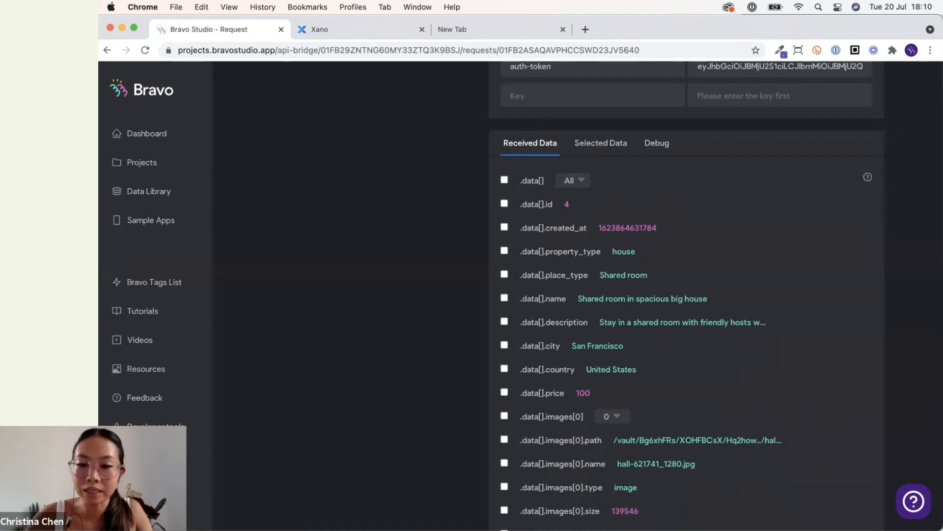
left_click(717, 497)
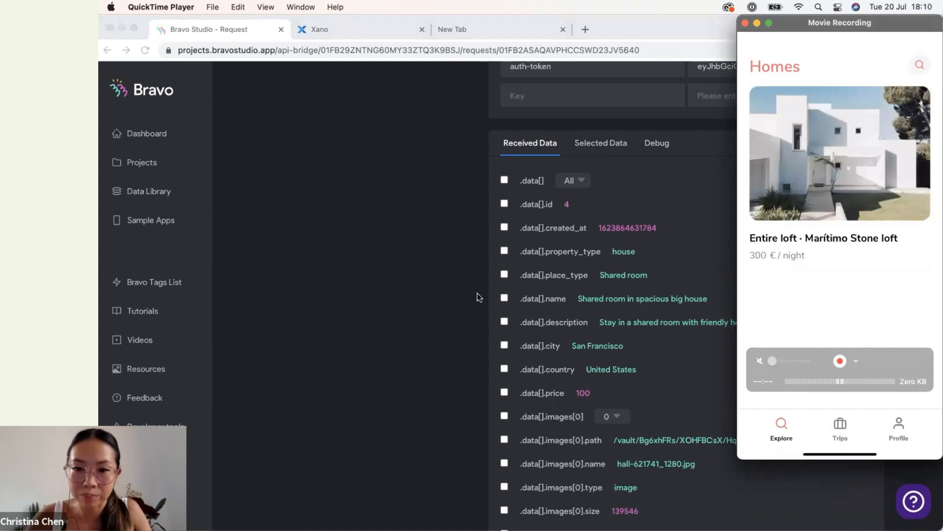
Select the .data[] list with its name, price and images[0].url fields as selected data.
left_click(445, 285)
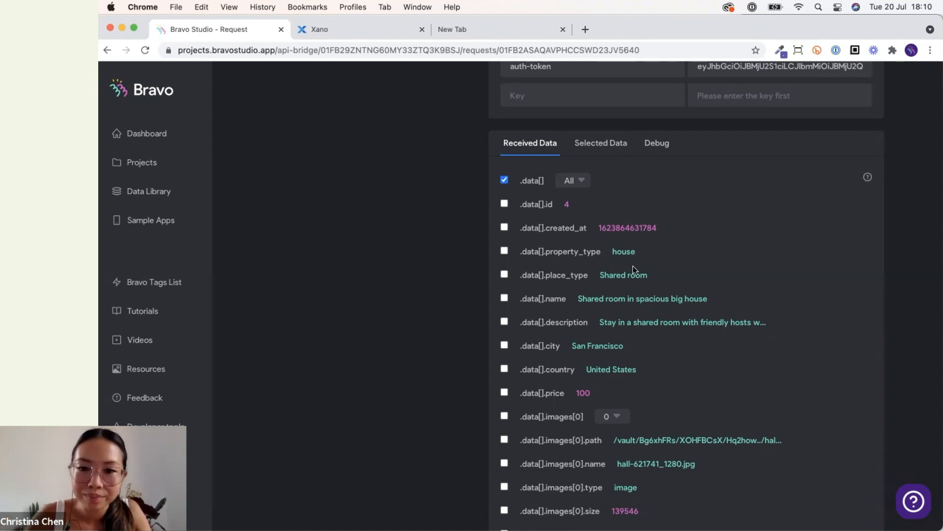
left_click(580, 181)
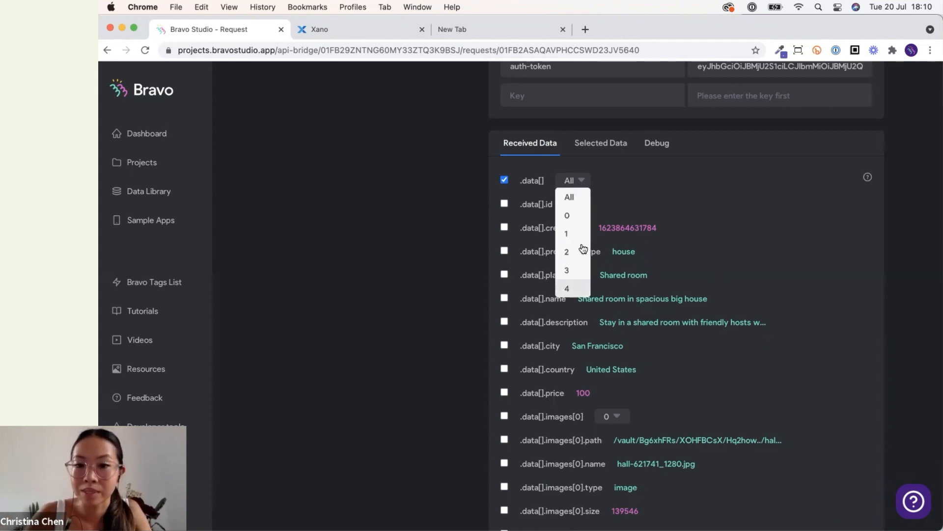
left_click(684, 183)
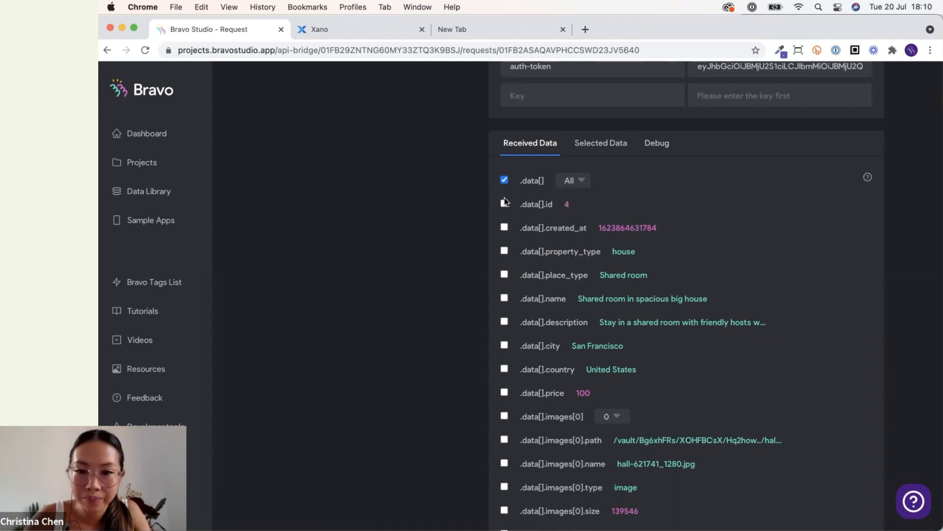
scroll(494, 284, "down", 3)
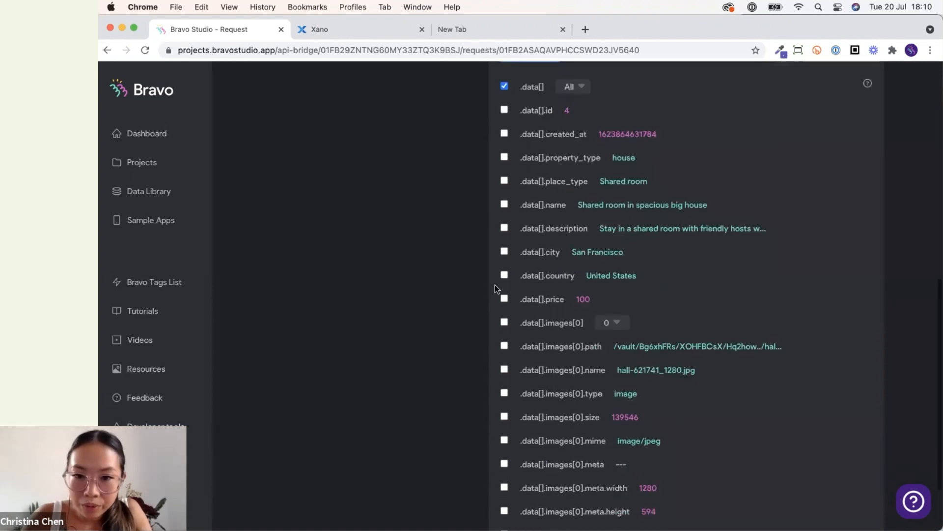
left_click(504, 198)
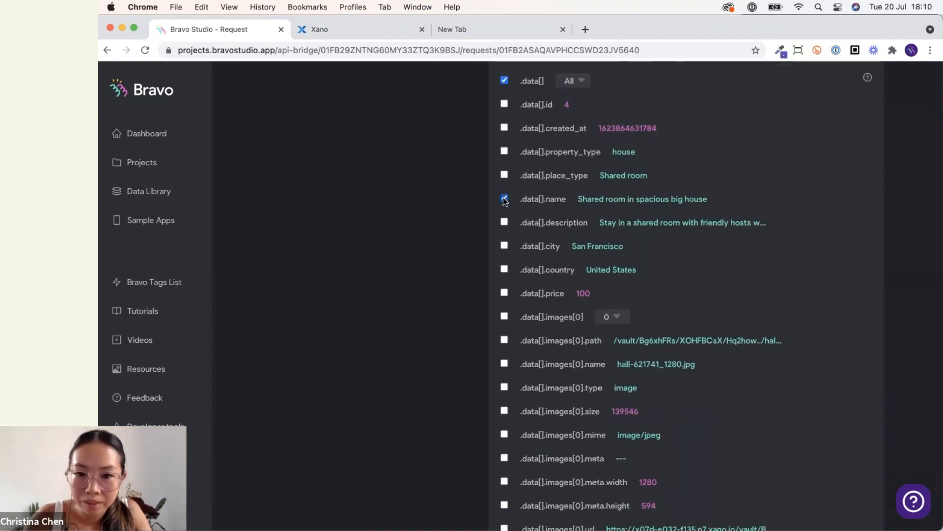
scroll(503, 197, "down", 2)
left_click(504, 212)
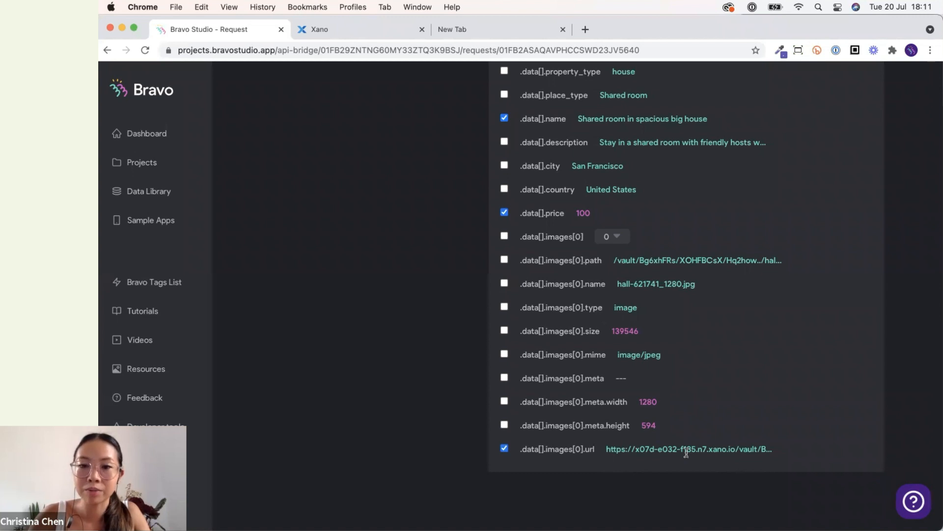
Review the selected data paths and names for the Properties listings request.
scroll(686, 452, "up", 6)
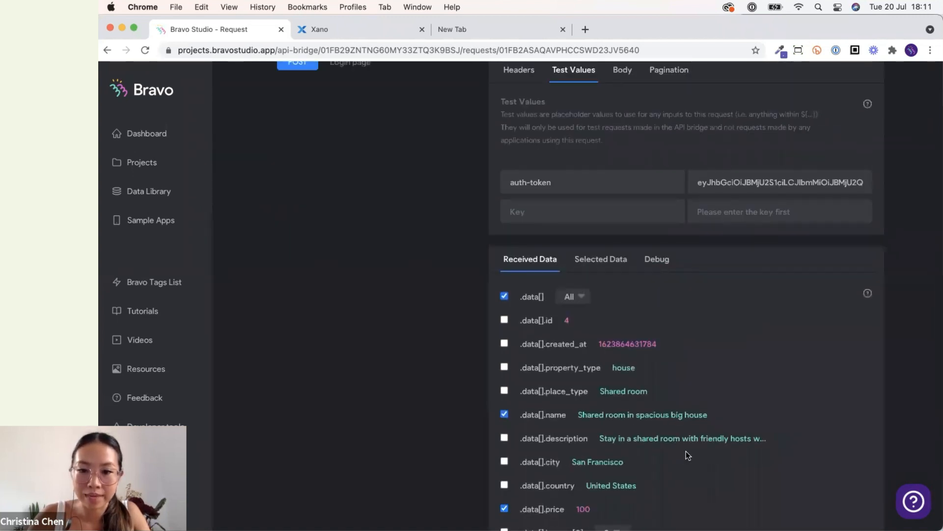
left_click(611, 297)
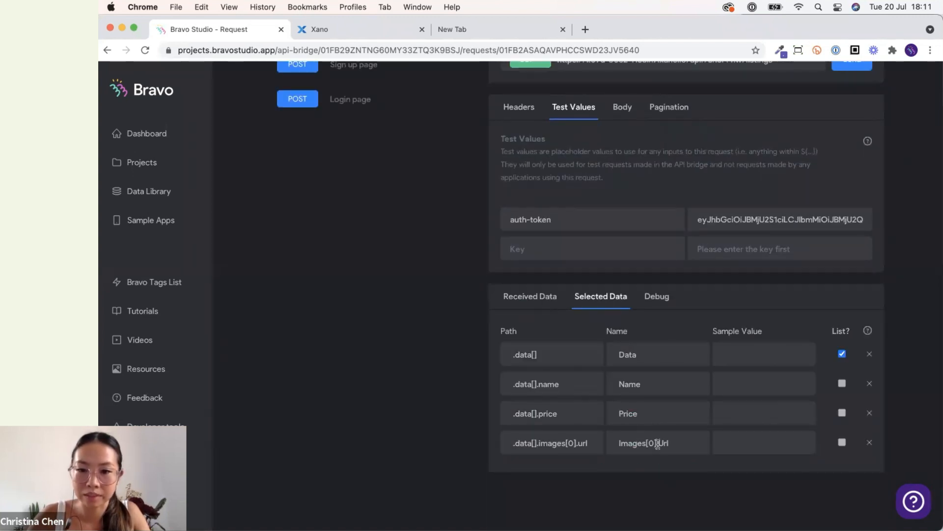
scroll(480, 406, "up", 5)
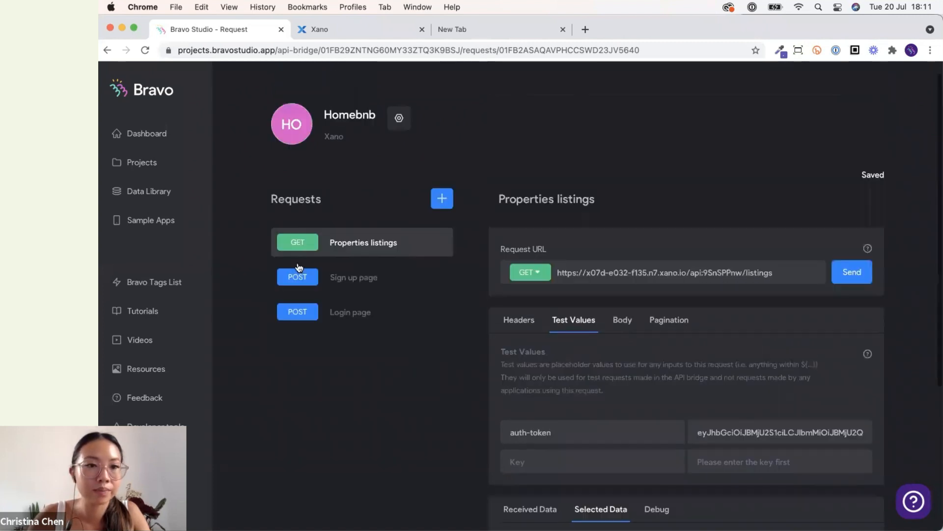
Open the Homebnb app project and its Property list screen's data bindings.
left_click(141, 168)
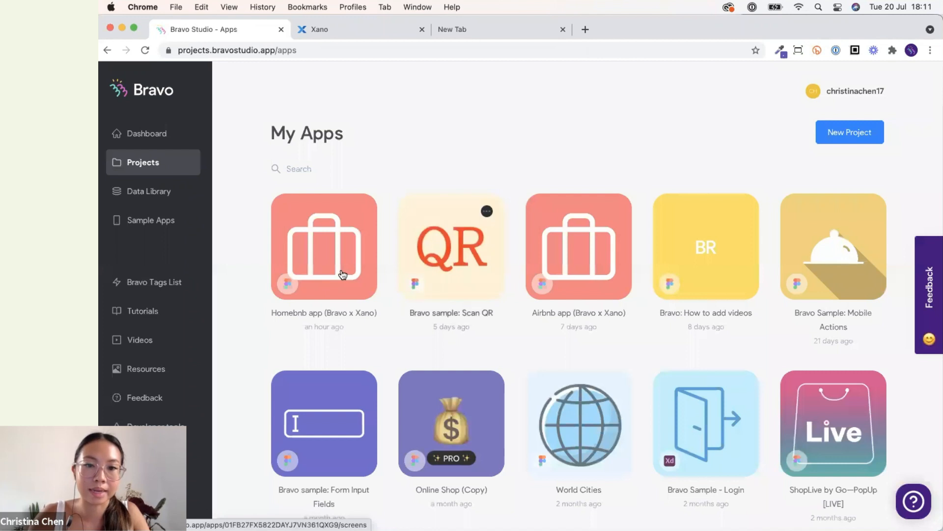
left_click(343, 274)
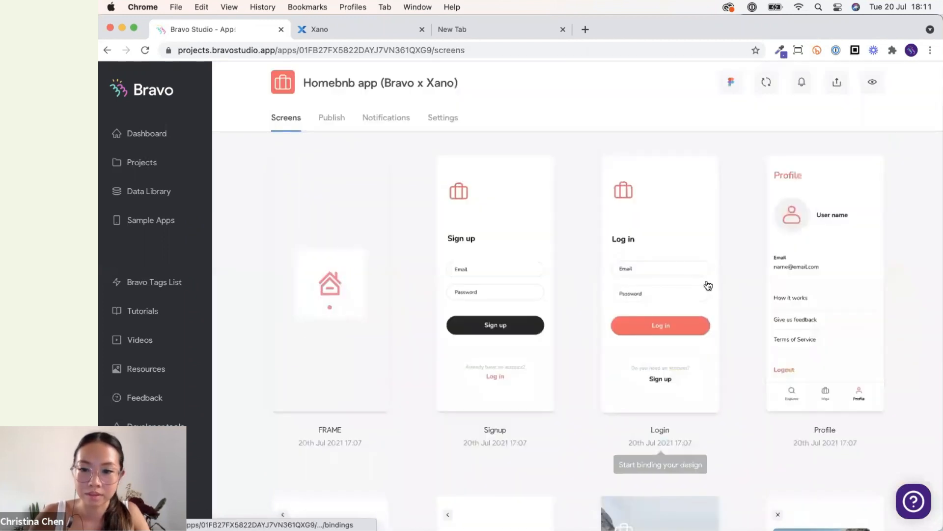
scroll(708, 282, "down", 6)
scroll(458, 432, "down", 7)
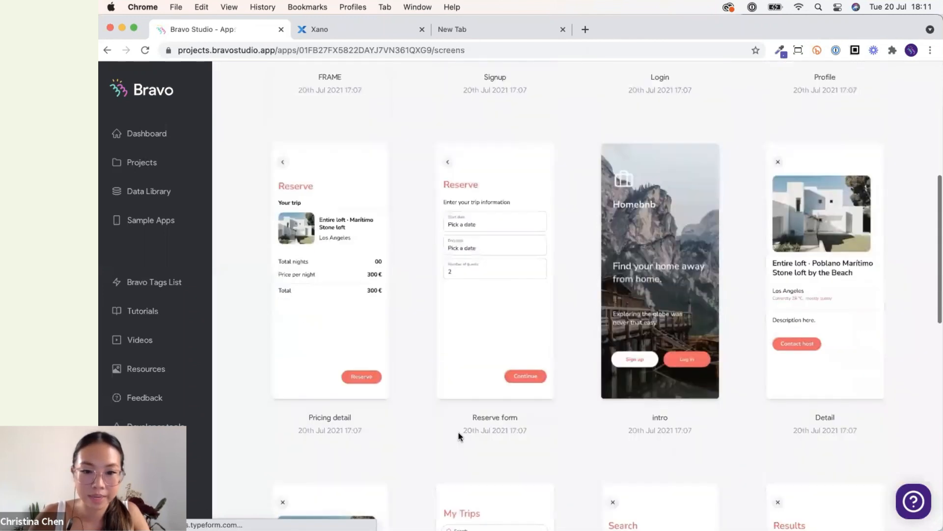
scroll(423, 415, "down", 5)
left_click(342, 393)
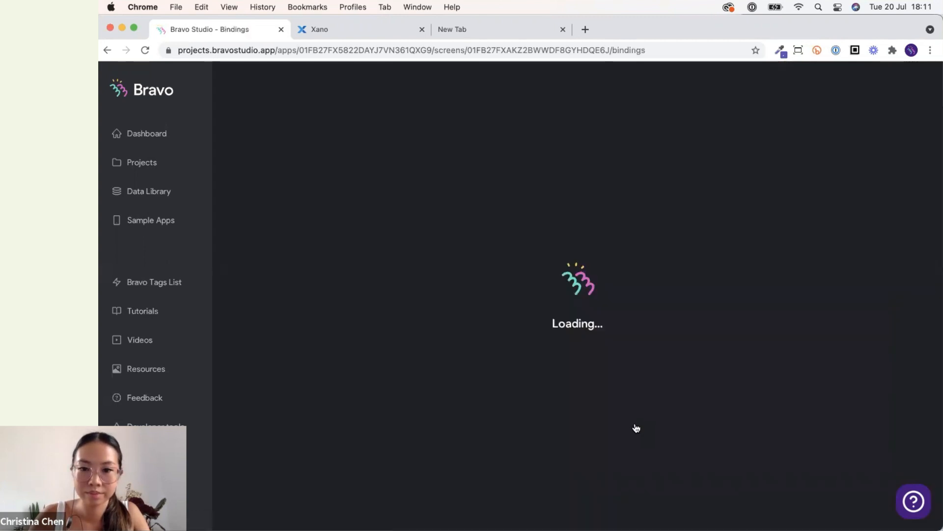
Select the Homebnb Properties listings request for the Property list screen.
left_click(669, 195)
left_click(665, 212)
left_click(664, 220)
left_click(659, 245)
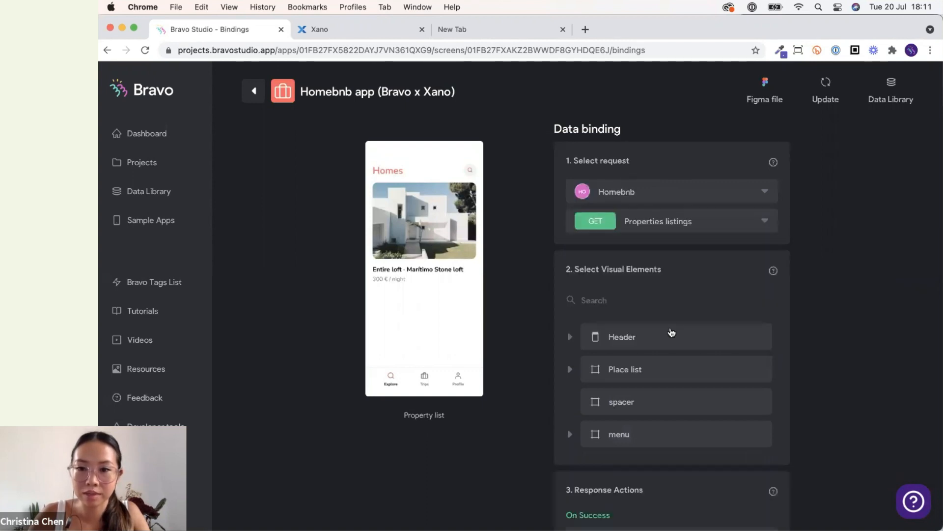
Try to bind the *image element inside Place list to the listings data, then clear the element search.
scroll(669, 332, "down", 1)
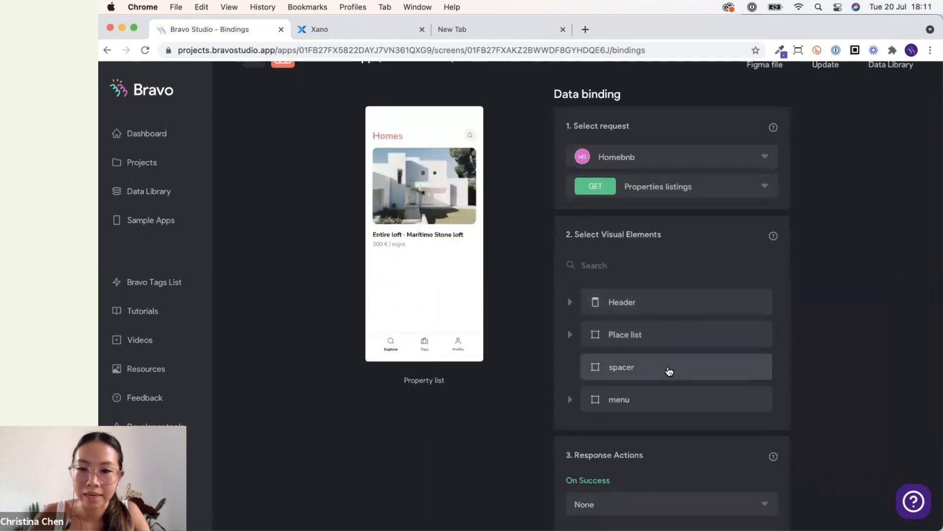
scroll(673, 354, "down", 1)
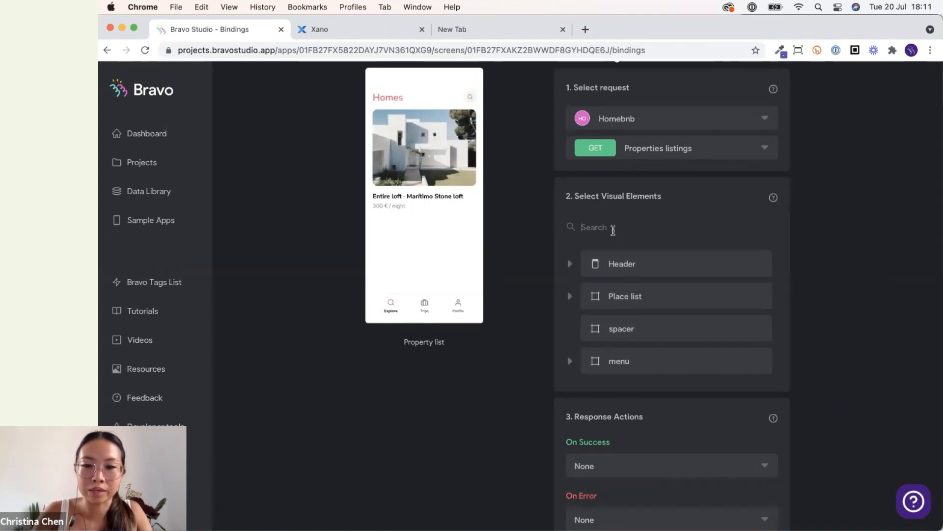
left_click(592, 298)
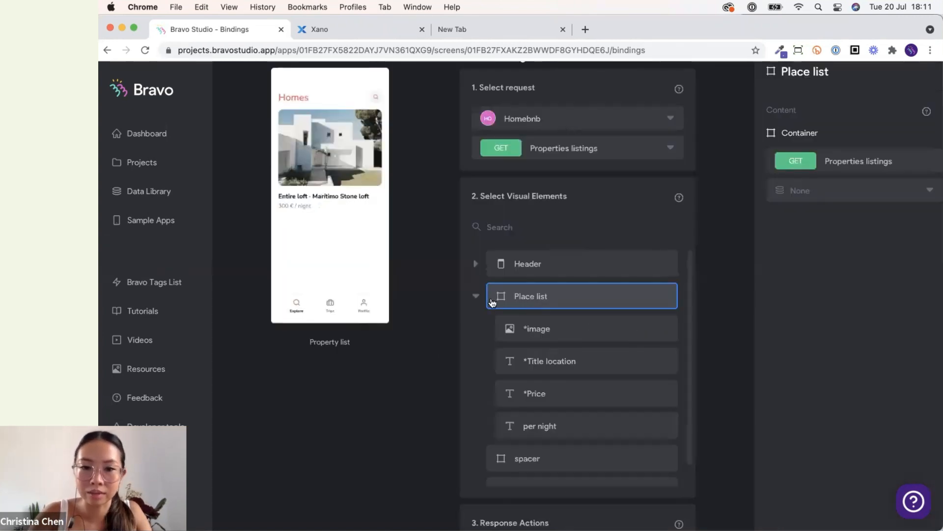
left_click(480, 298)
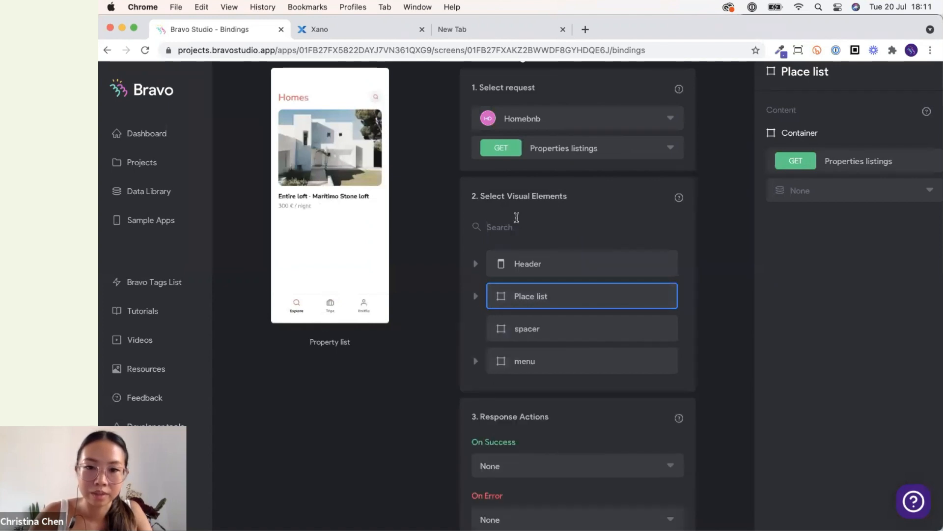
left_click(505, 232)
type("a")
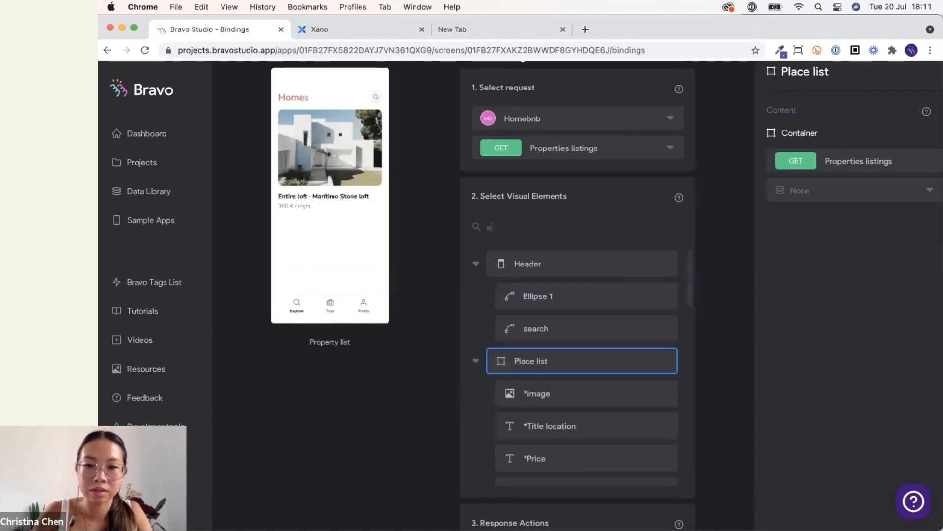
key("BackSpace")
type("image")
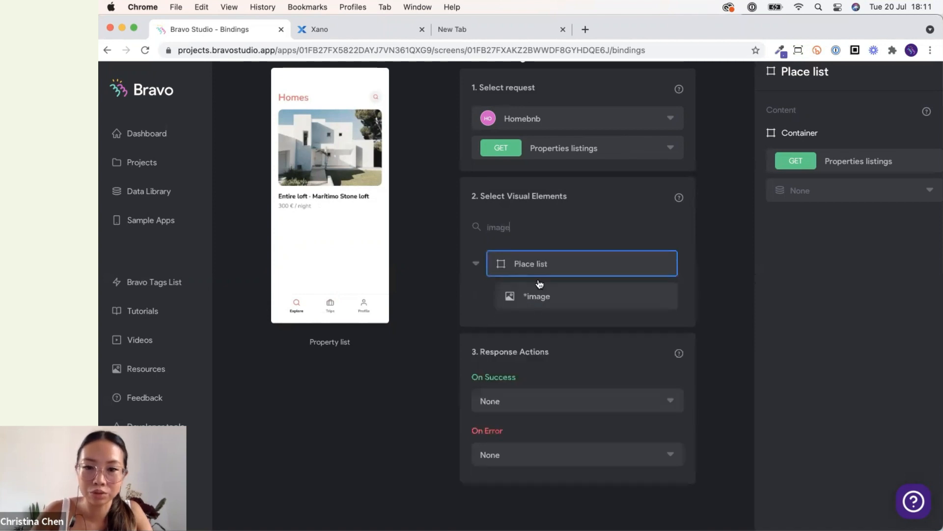
left_click(567, 301)
left_click(893, 190)
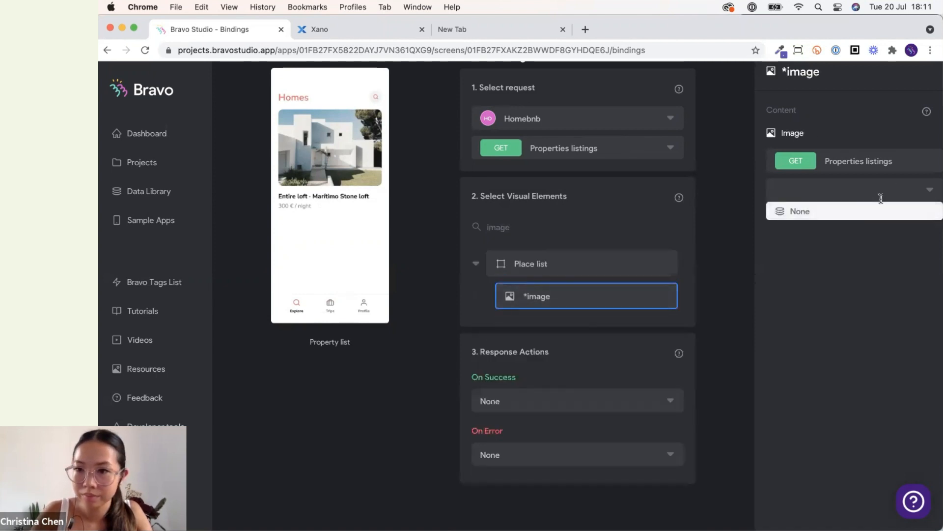
left_click(834, 313)
scroll(834, 313, "up", 3)
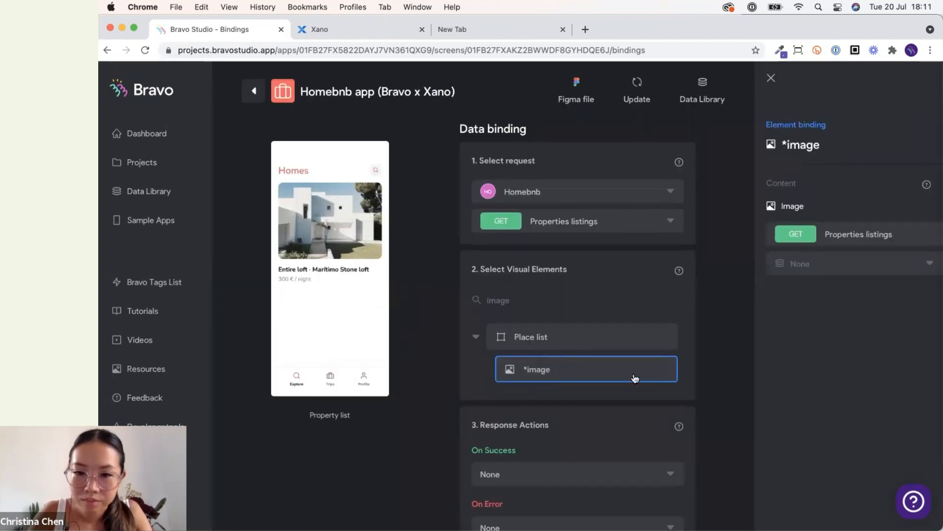
left_click(635, 377)
left_click(709, 369)
left_click(838, 262)
left_click(783, 314)
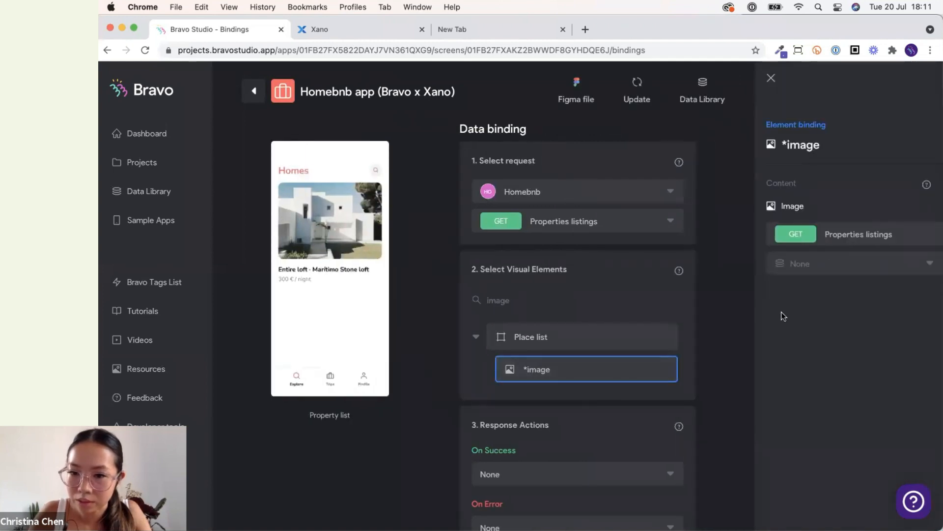
double_click(511, 302)
key("BackSpace")
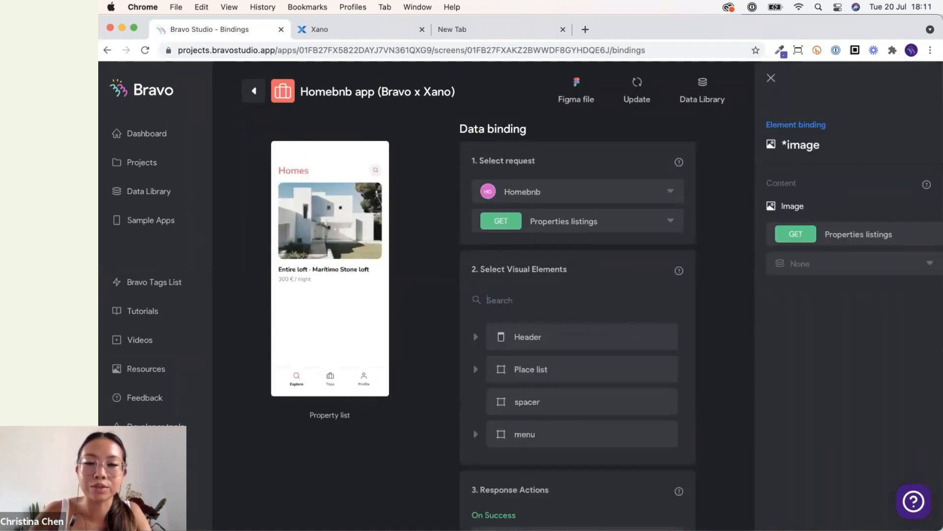
left_click(425, 339)
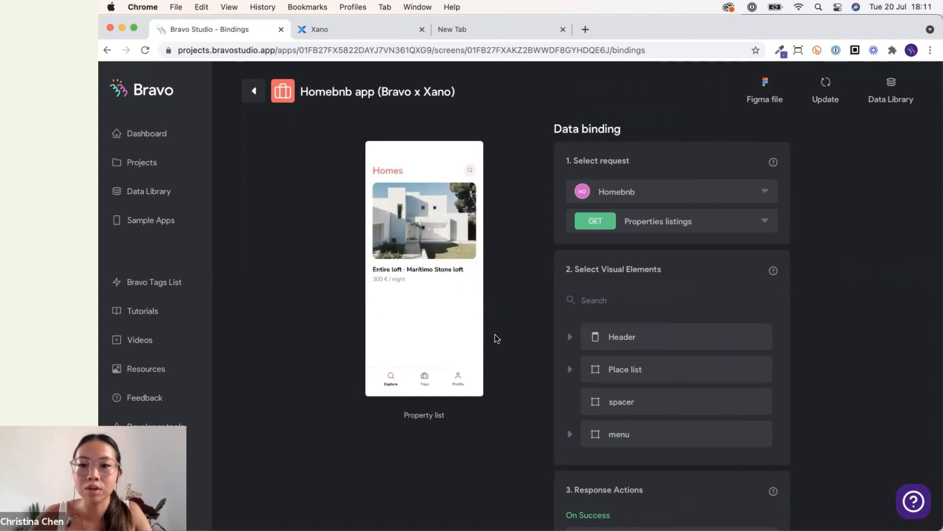
Check the Property list screen in the phone app preview.
key("ctrl+Up")
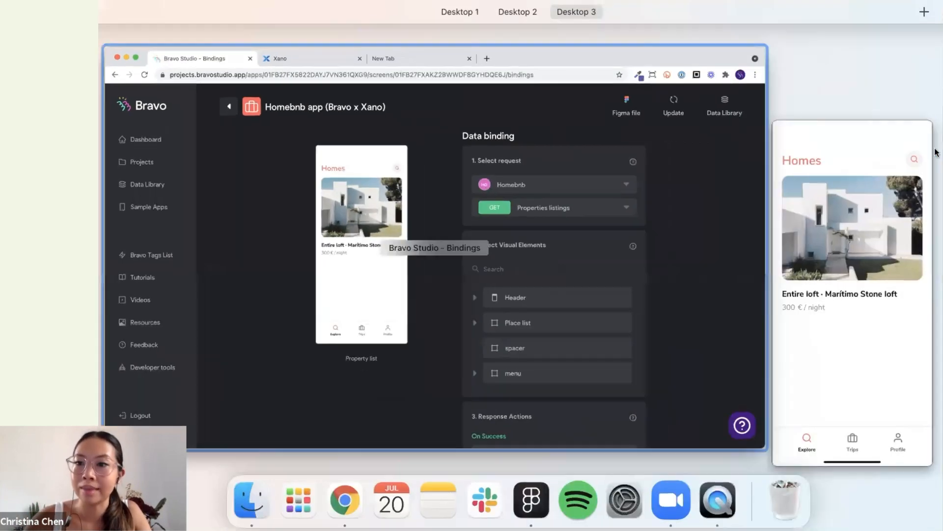
left_click(915, 151)
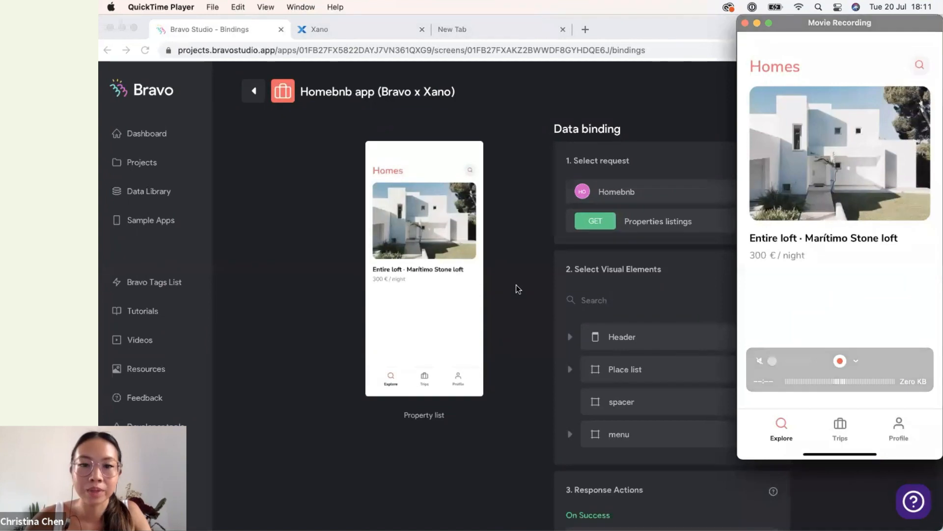
key("ctrl+Left")
key("ctrl+Right")
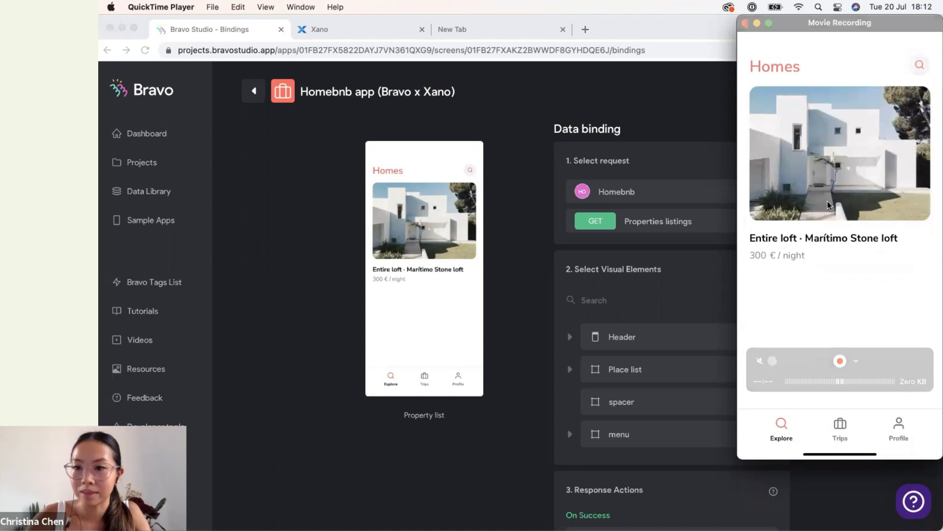
left_click(538, 330)
Bind the Place list container to the Data list.
left_click(642, 379)
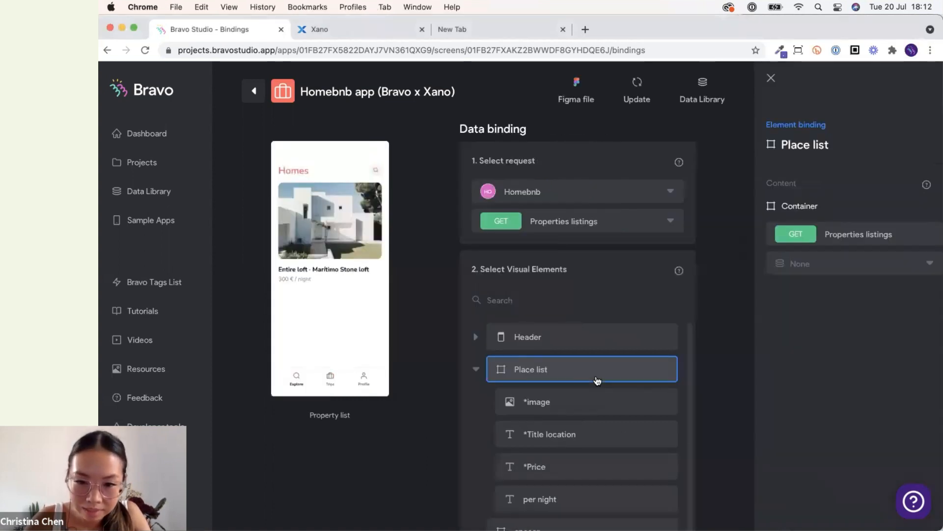
left_click(874, 264)
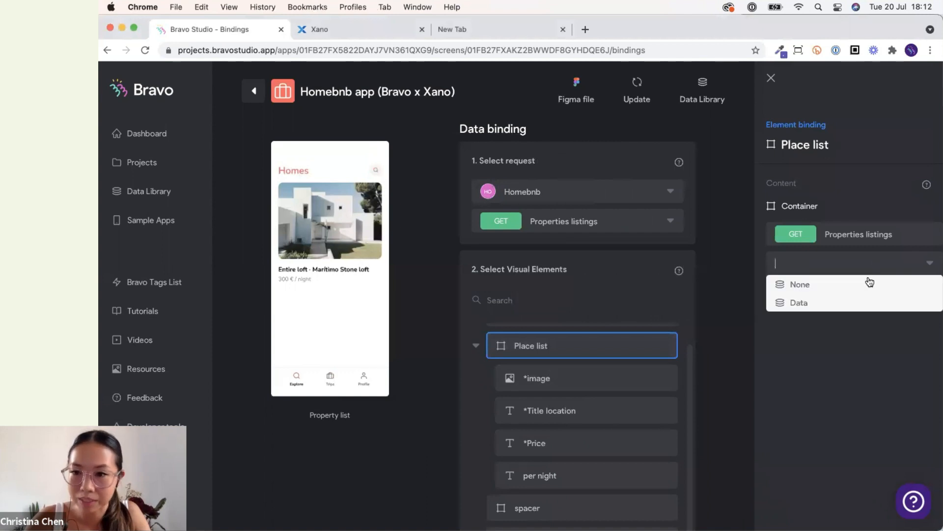
left_click(840, 302)
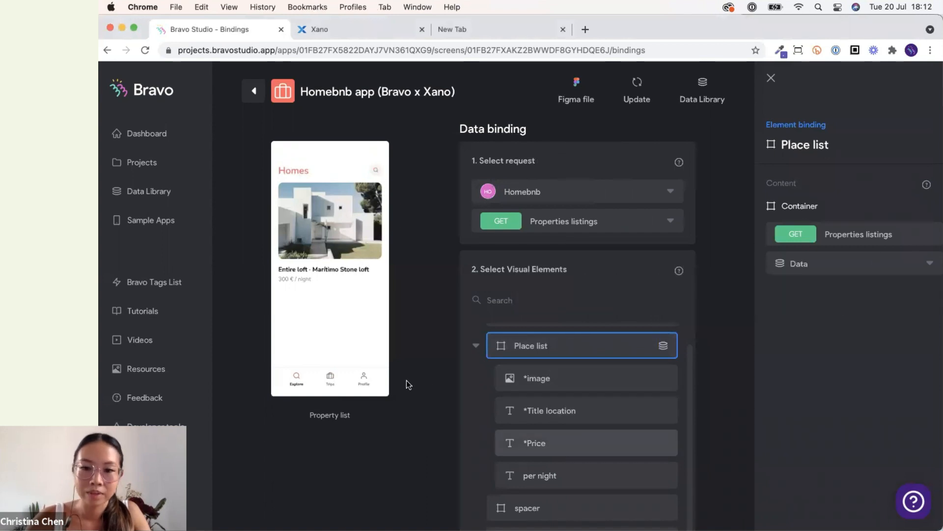
Bind the *image element to Images[0] Url.
left_click(565, 384)
left_click(849, 273)
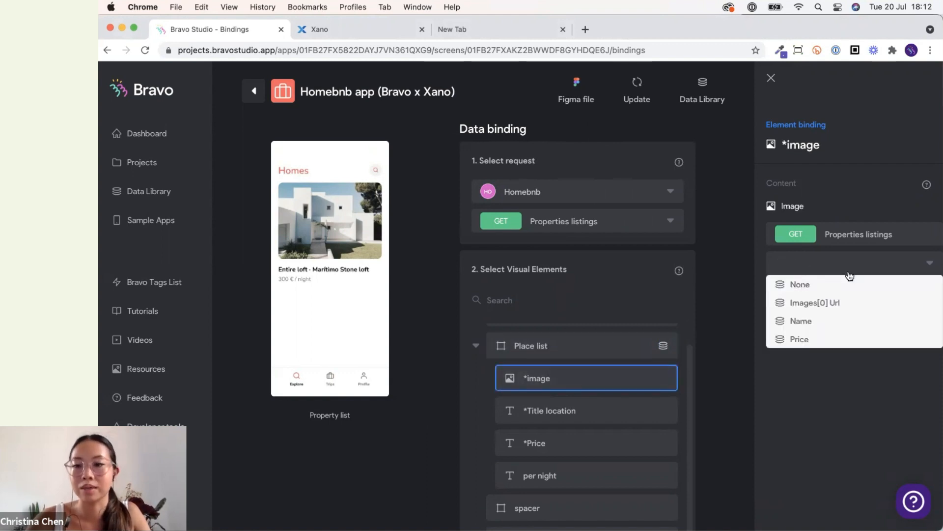
left_click(824, 305)
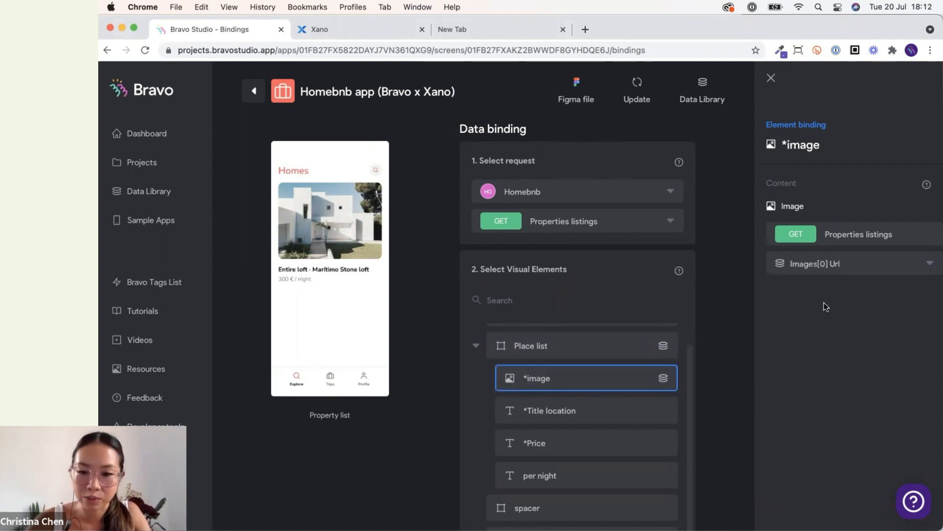
Bind the *Title location text to Name.
left_click(622, 422)
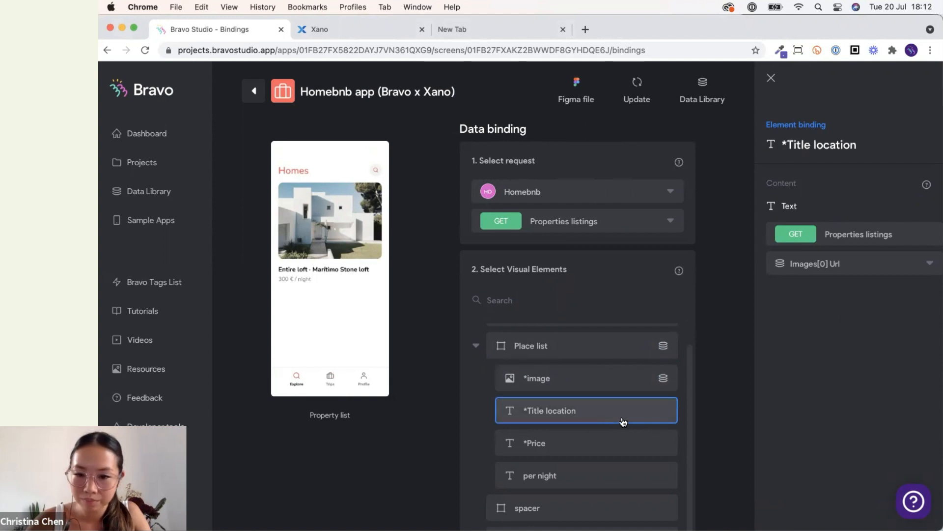
left_click(835, 264)
left_click(826, 323)
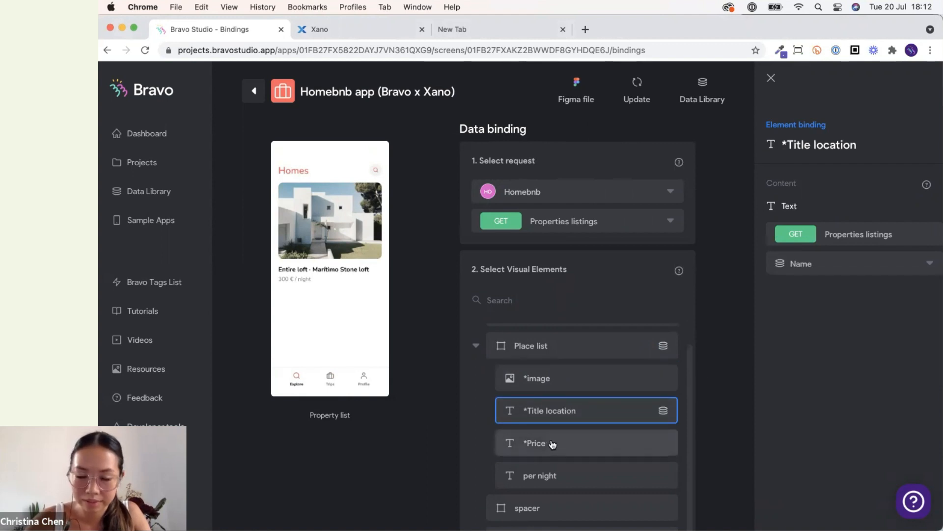
Bind the *Price text to Price.
left_click(553, 444)
left_click(843, 265)
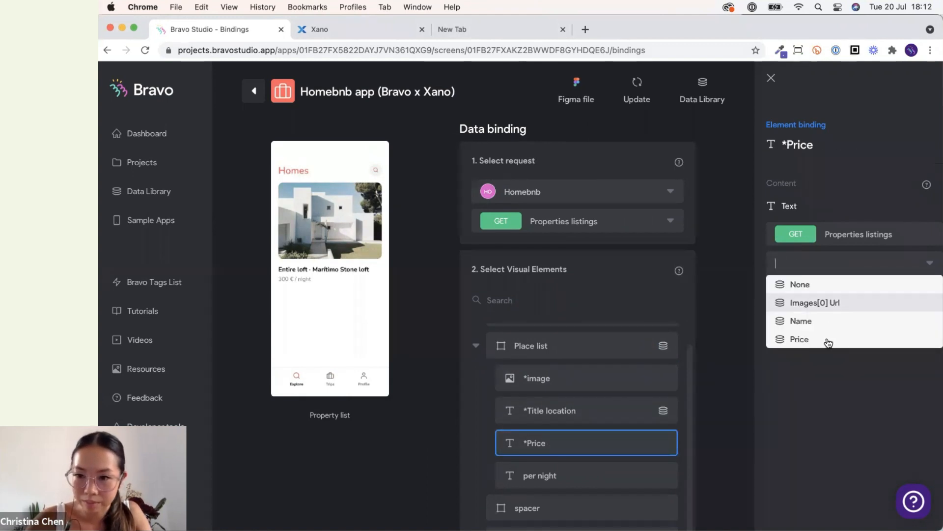
left_click(799, 339)
Rebind the *Title location text to Name.
left_click(733, 401)
left_click(711, 414)
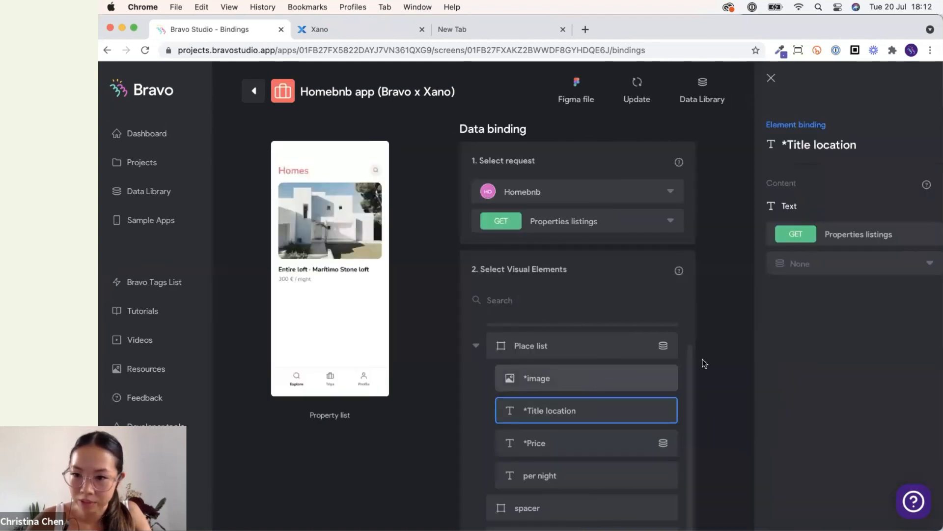
left_click(841, 265)
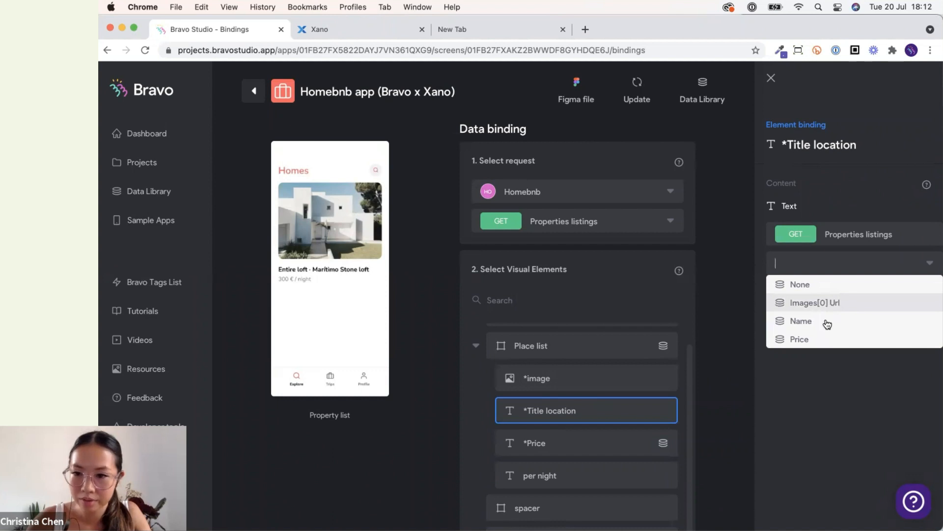
left_click(796, 321)
Rebind the *image element to Images[0] Url.
left_click(671, 370)
left_click(831, 262)
left_click(830, 301)
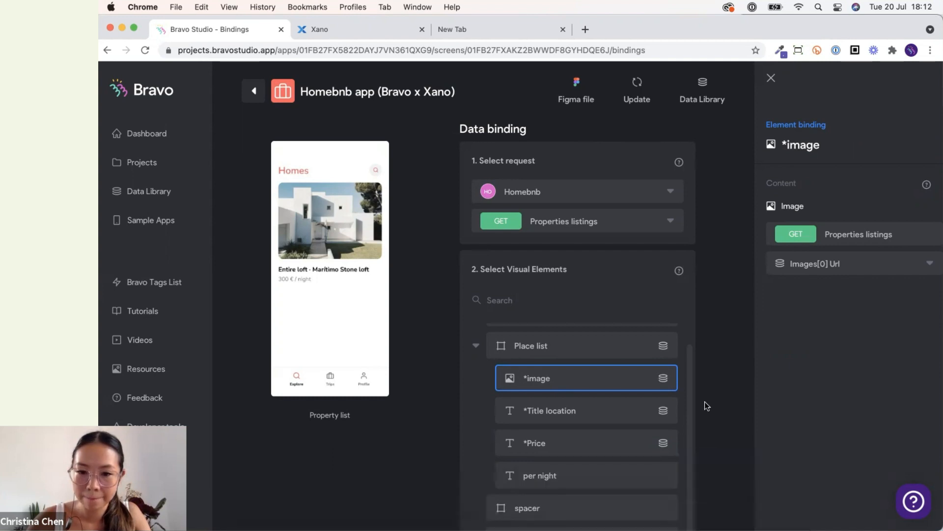
Check the bound listings in the phone app preview.
scroll(705, 404, "down", 3)
scroll(705, 406, "up", 3)
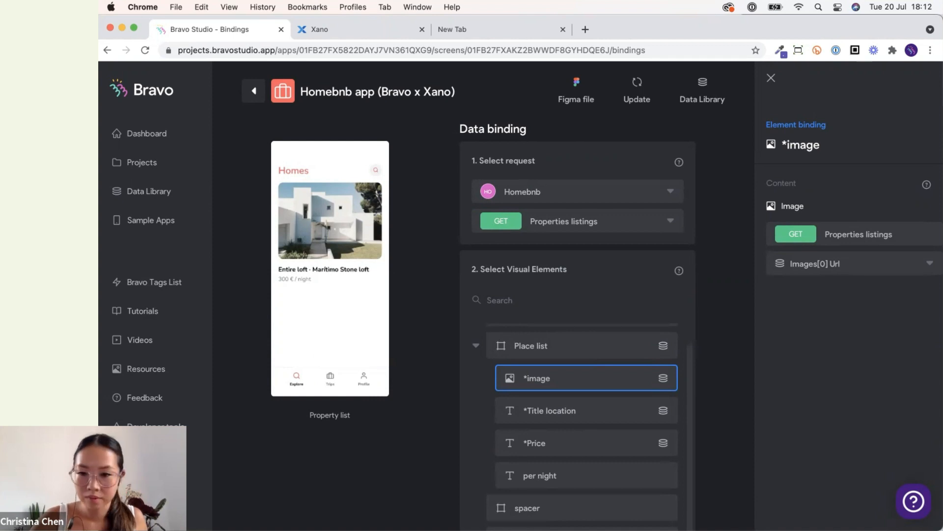
left_click(718, 512)
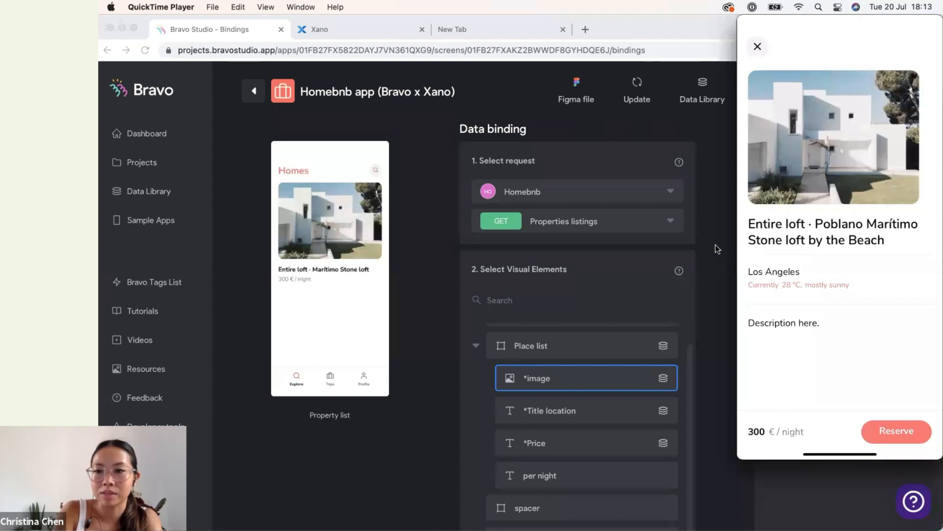
Duplicate the Properties listings request in the Homebnb data library and rename the copy to Property detail.
left_click(703, 320)
left_click(708, 95)
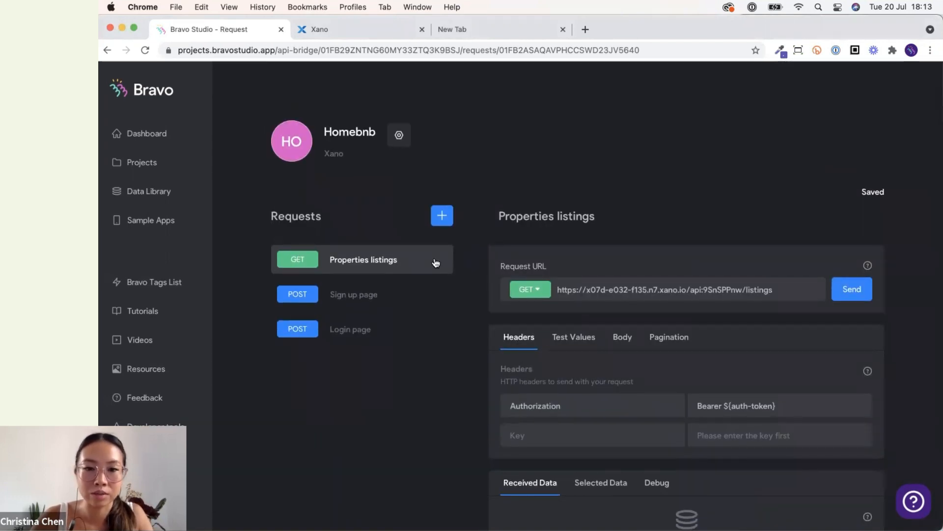
left_click(437, 262)
left_click(471, 284)
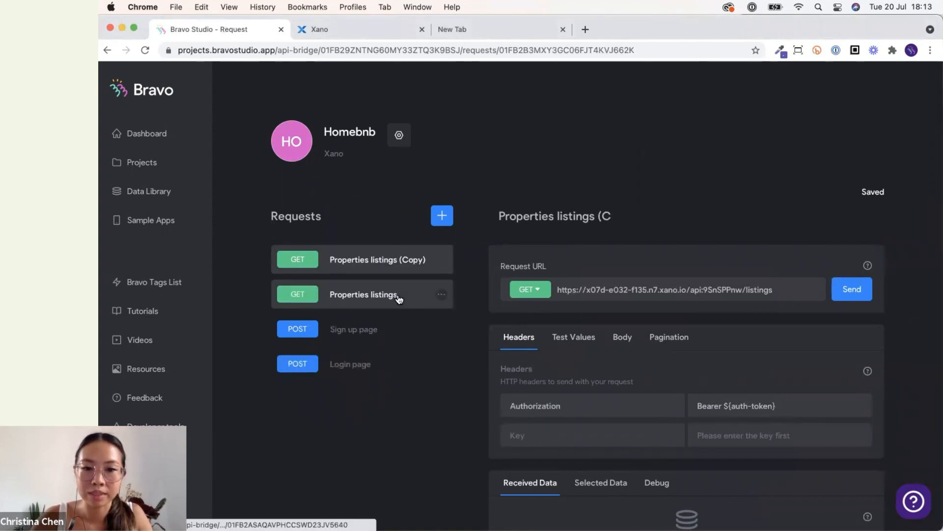
left_click(391, 295)
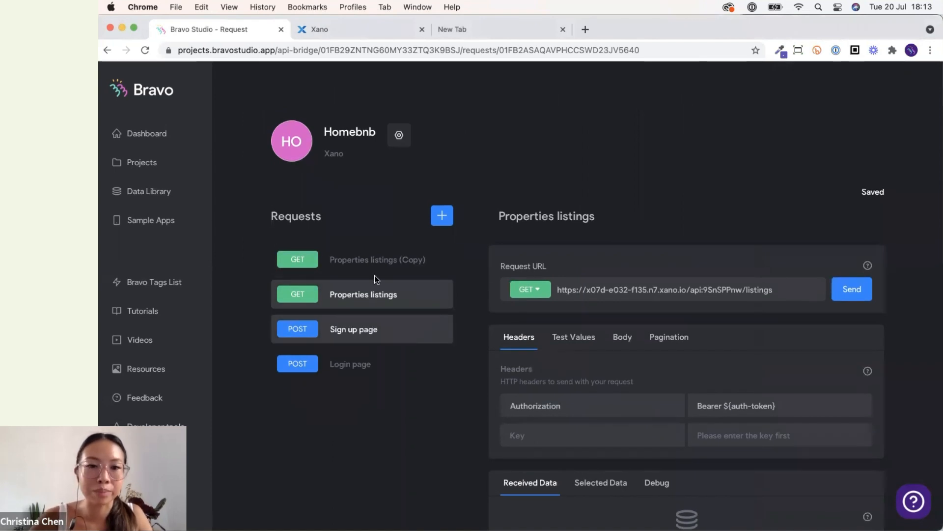
left_click(407, 260)
triple_click(558, 215)
key("BackSpace")
type("Property detail")
left_click(698, 194)
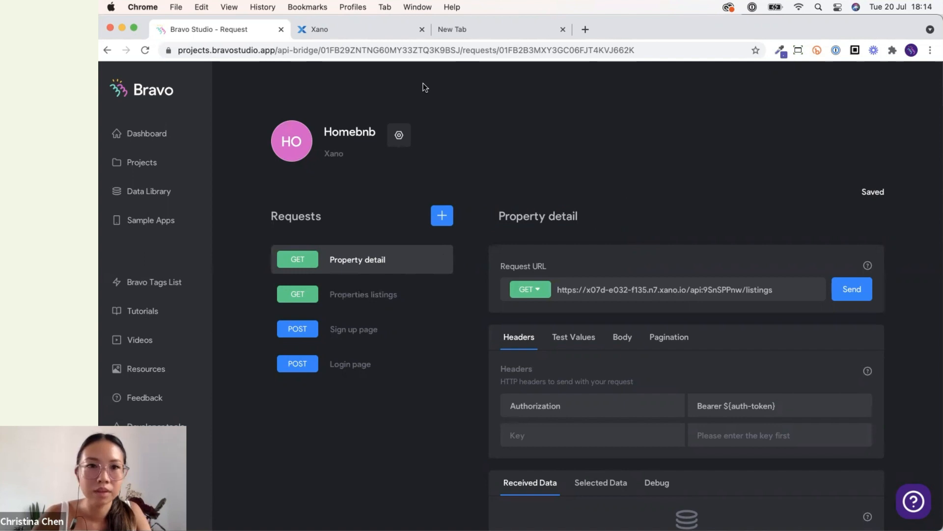
Set the Property detail request URL to the Xano /listings/{listings_id} endpoint, written as ${listings_id}.
left_click(328, 30)
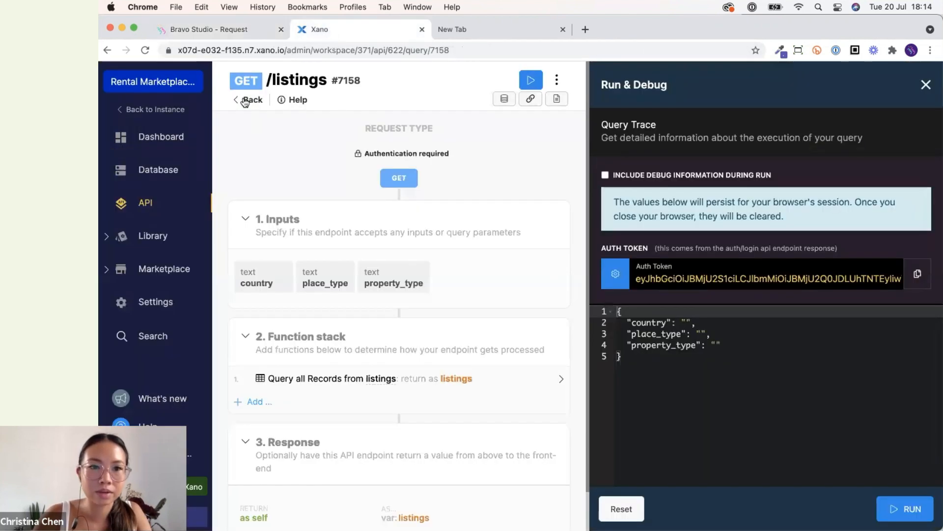
left_click(245, 101)
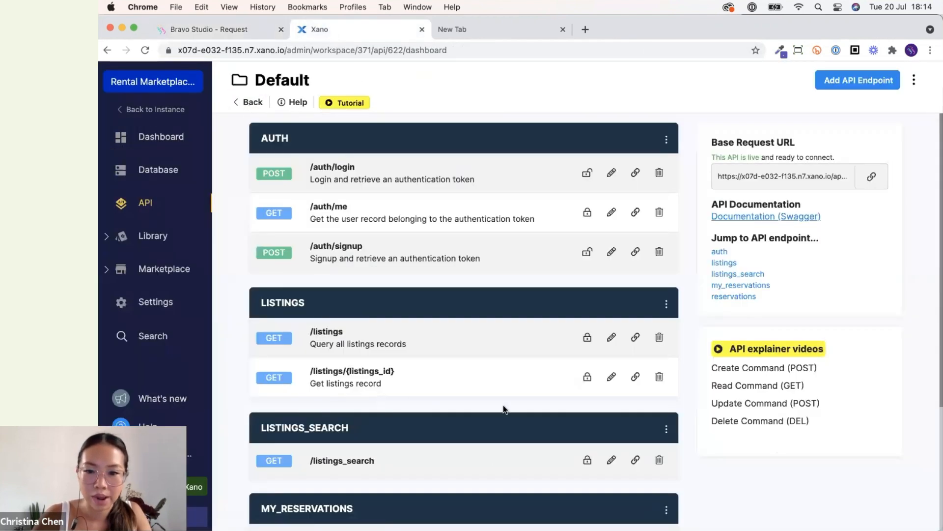
left_click(635, 376)
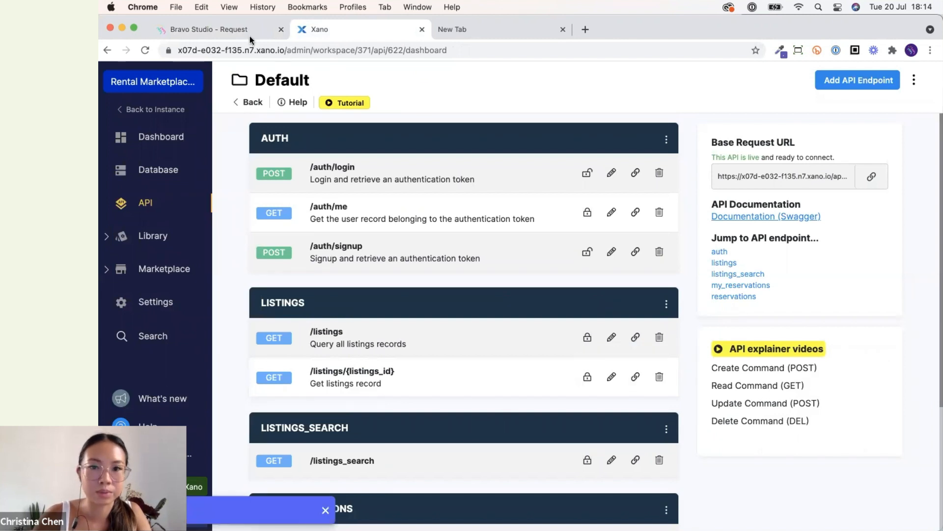
left_click(250, 32)
triple_click(644, 290)
key("ctrl+v")
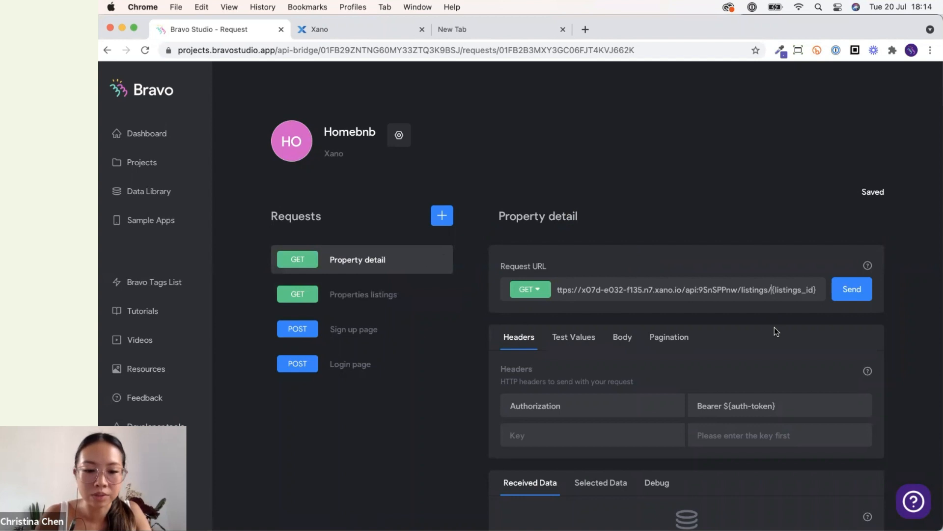
type("$")
left_click_drag(770, 289, 795, 290)
left_click(805, 307)
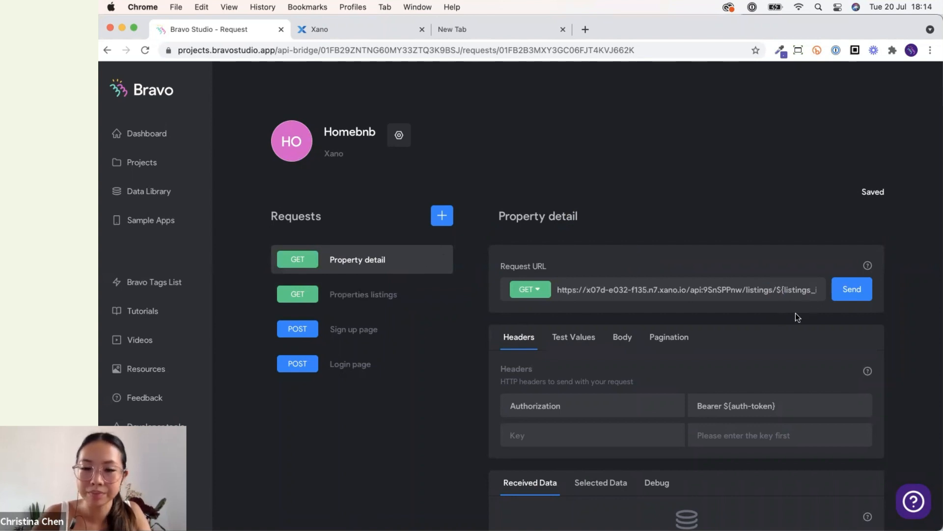
Try sending the Property detail request, then check the listing ids in the Properties listings received data.
scroll(795, 313, "down", 3)
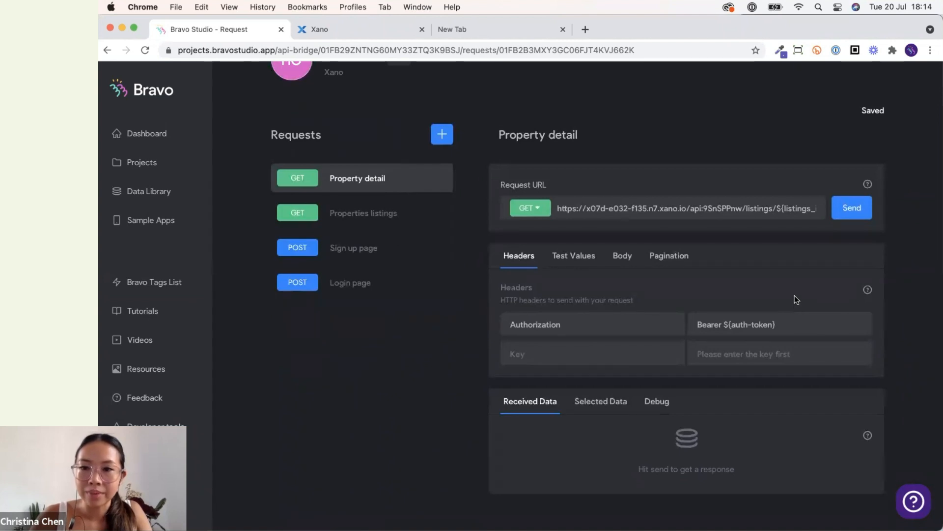
left_click(852, 208)
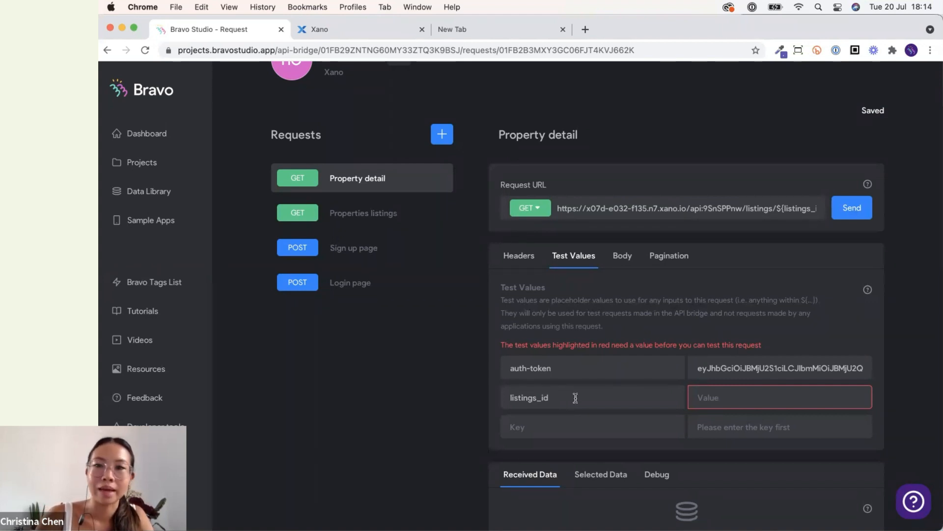
left_click(399, 214)
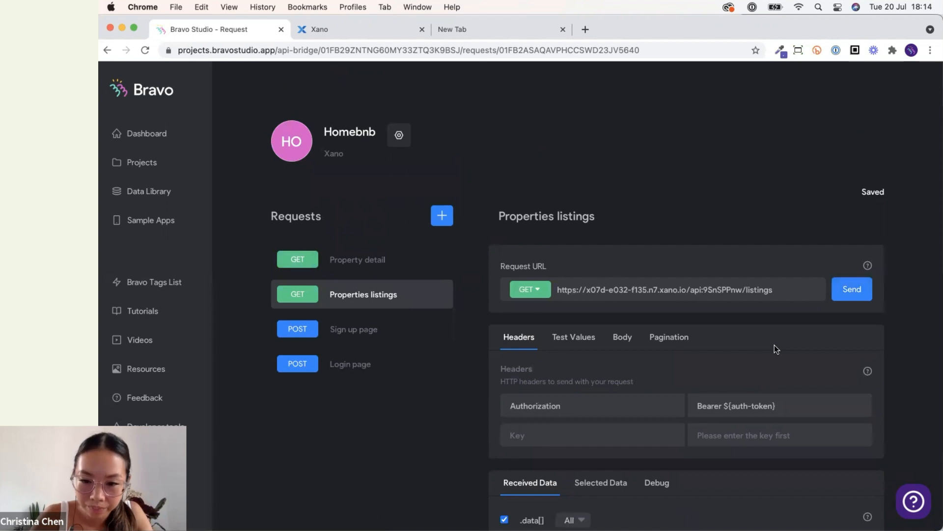
scroll(775, 348, "down", 5)
double_click(568, 359)
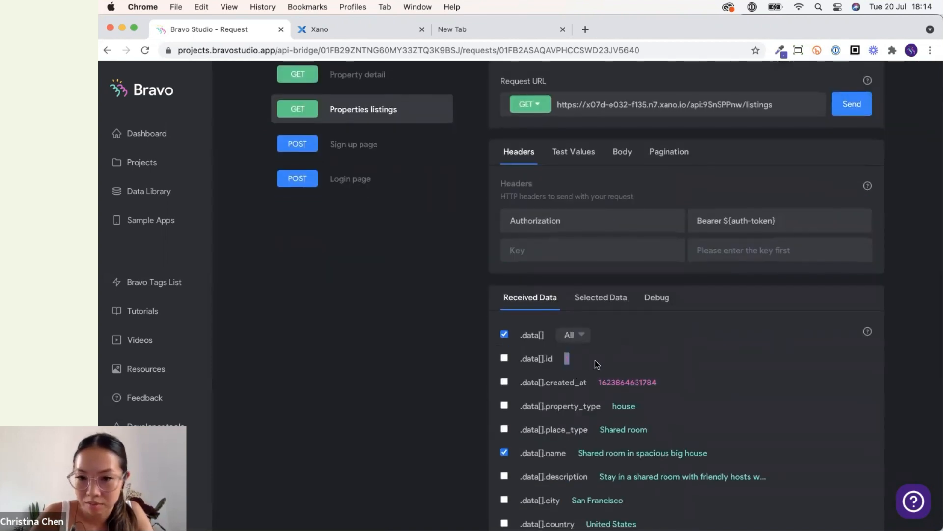
left_click(637, 356)
scroll(589, 314, "up", 1)
left_click(379, 128)
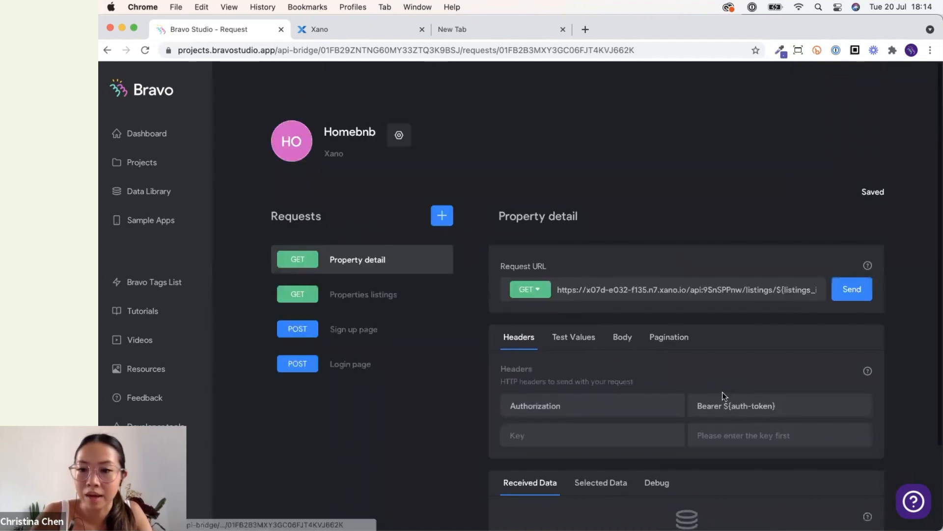
Set the listings_id test value to 1.
scroll(561, 256, "down", 2)
left_click(561, 258)
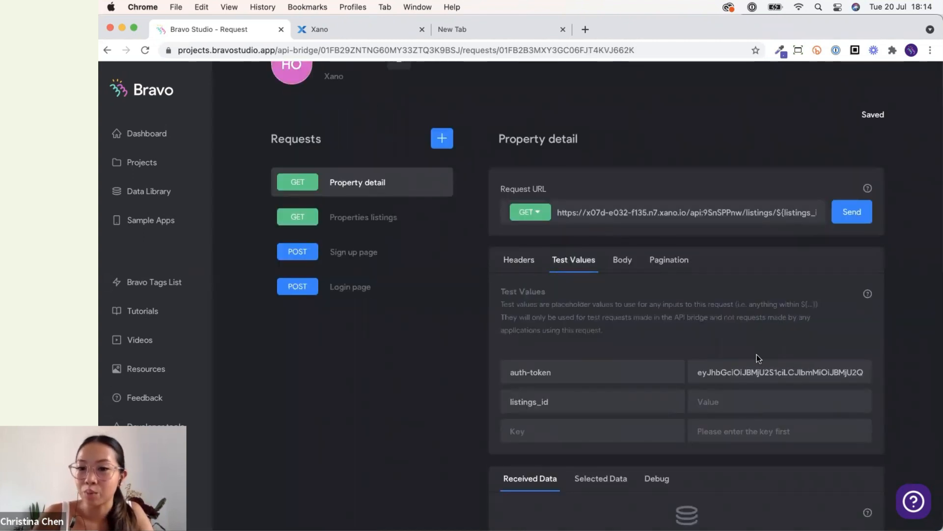
left_click(729, 399)
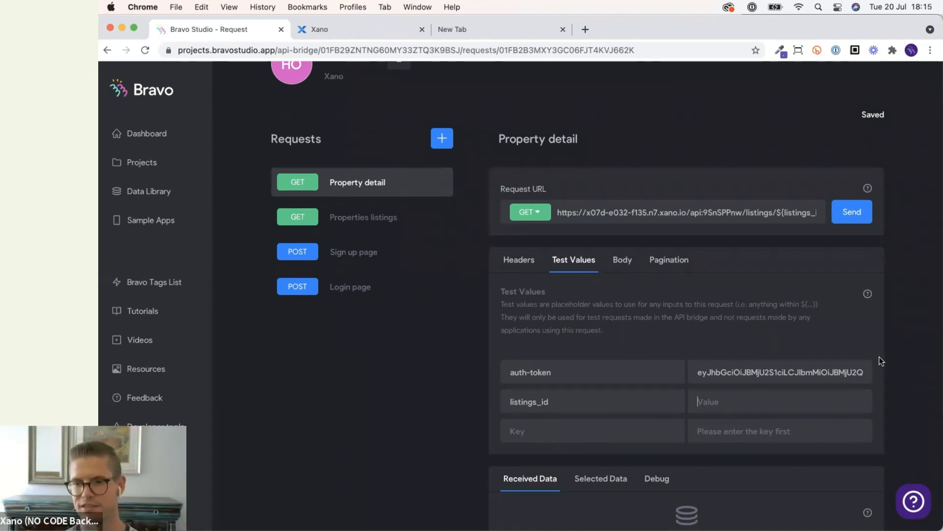
type("1")
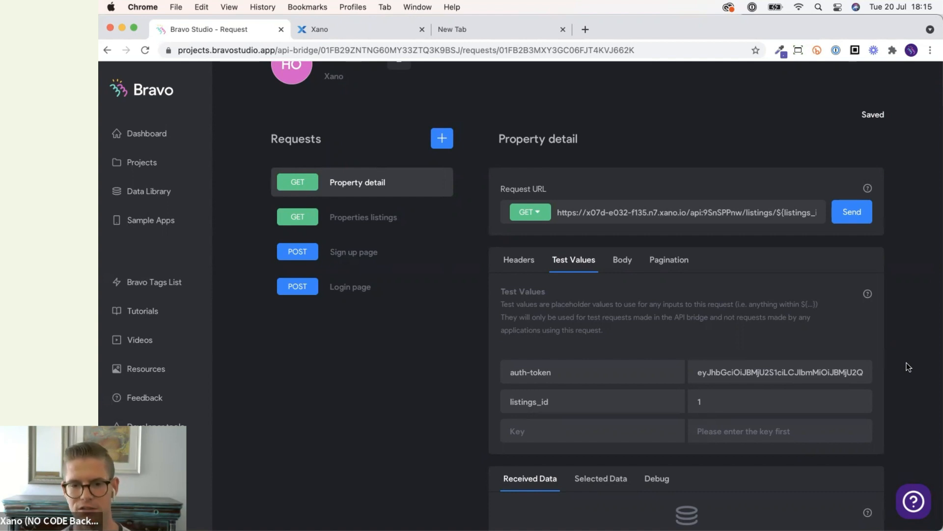
Send the Property detail request and compare the received listing and weather data with the detail screen preview.
scroll(907, 362, "down", 3)
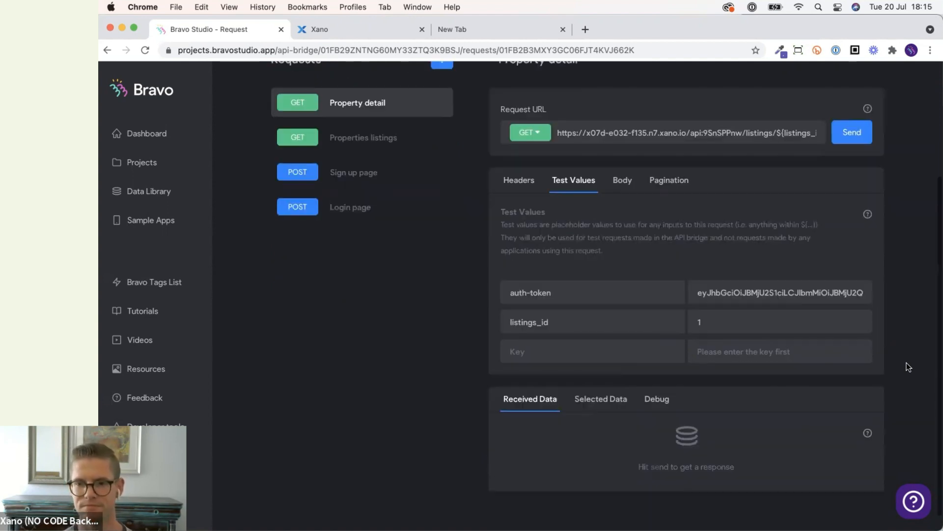
scroll(884, 365, "up", 1)
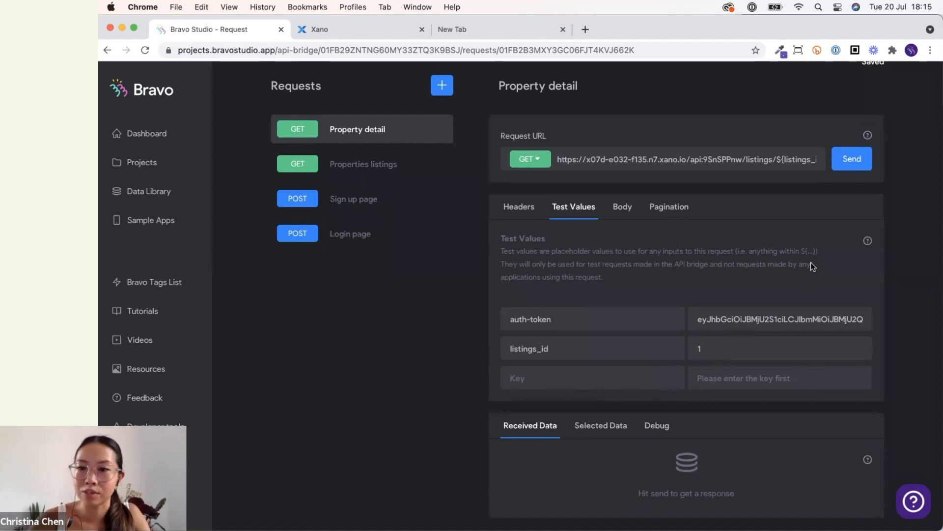
left_click(845, 163)
scroll(883, 326, "down", 10)
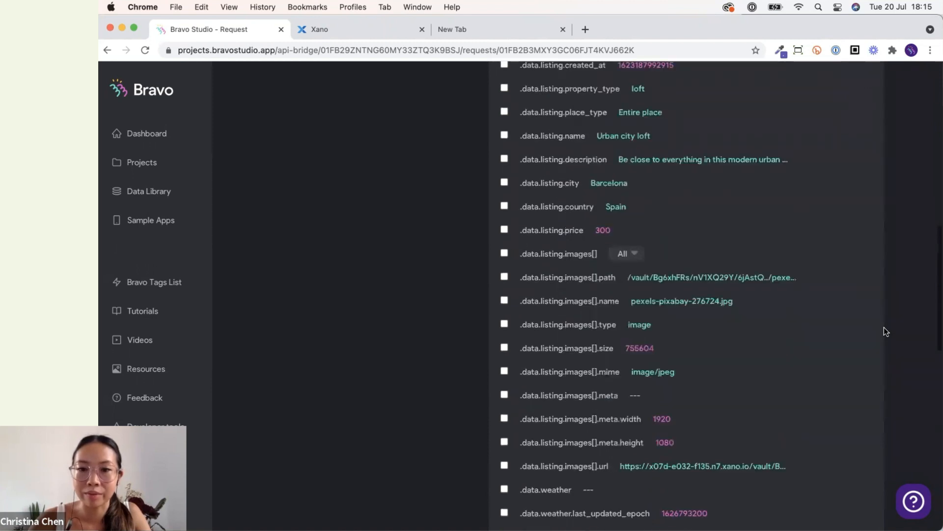
scroll(848, 129, "up", 3)
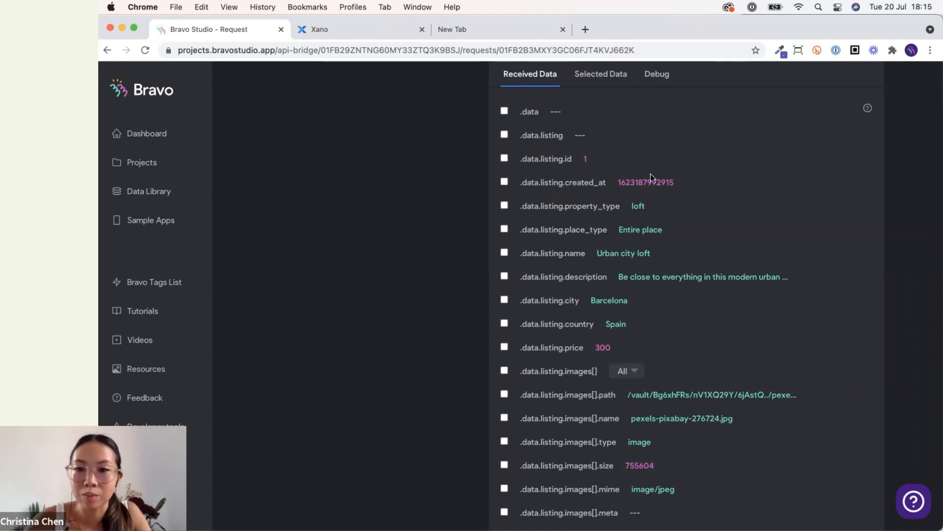
scroll(653, 452, "down", 3)
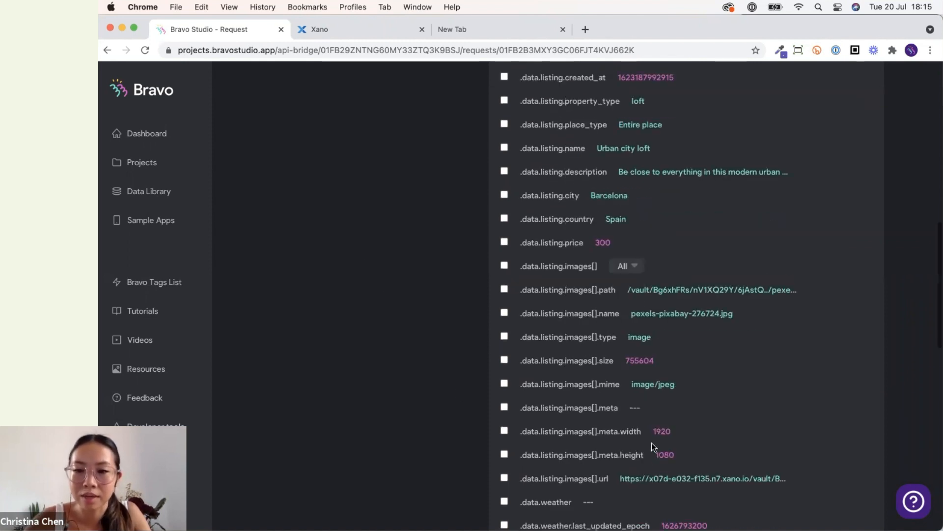
scroll(638, 243, "up", 4)
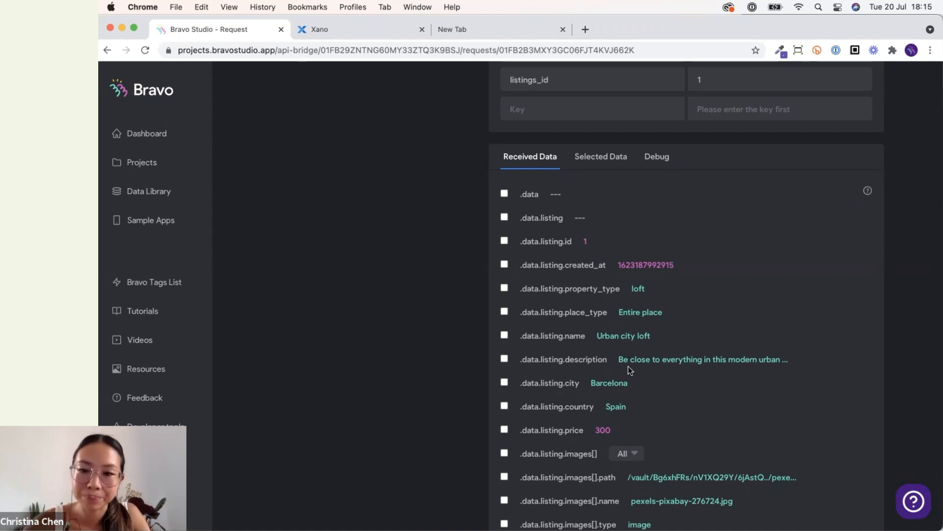
scroll(628, 367, "down", 1)
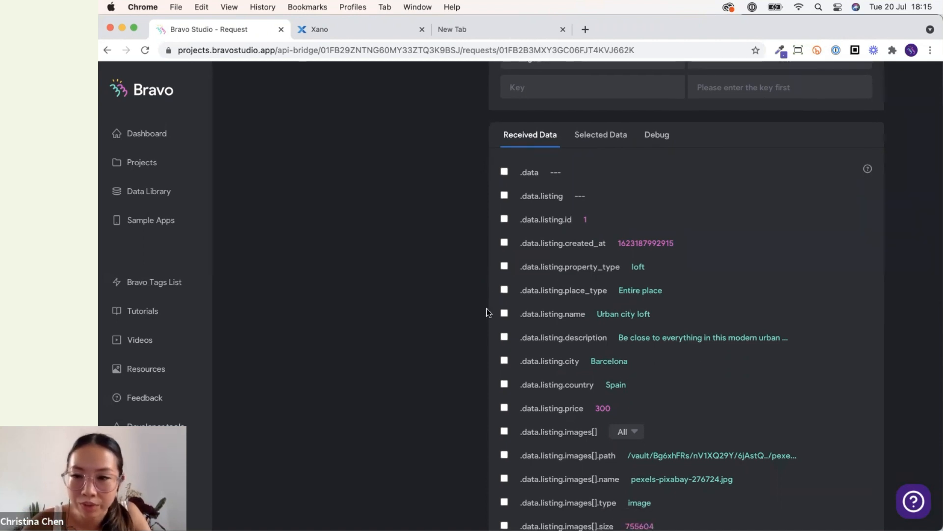
key("ctrl+Up")
left_click(856, 251)
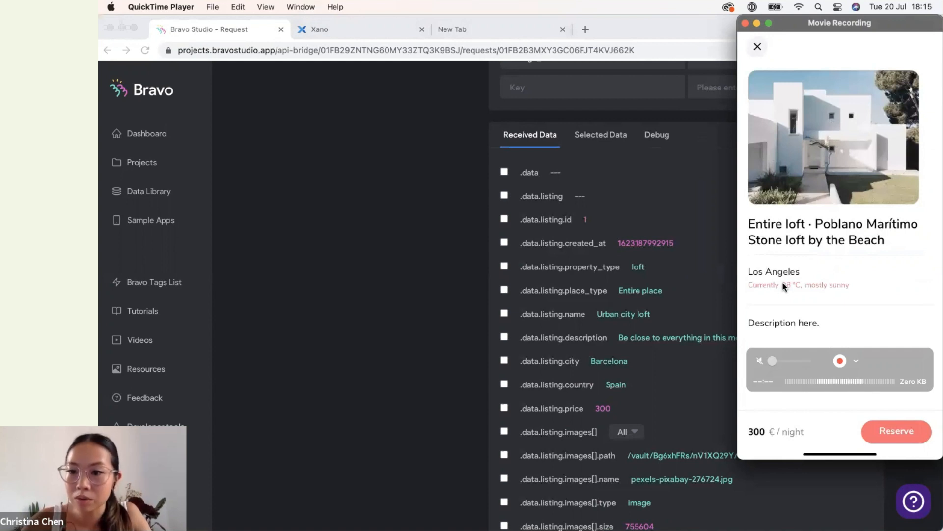
left_click(427, 364)
Select the weather temp_c and condition text fields in the received data.
scroll(427, 364, "down", 2)
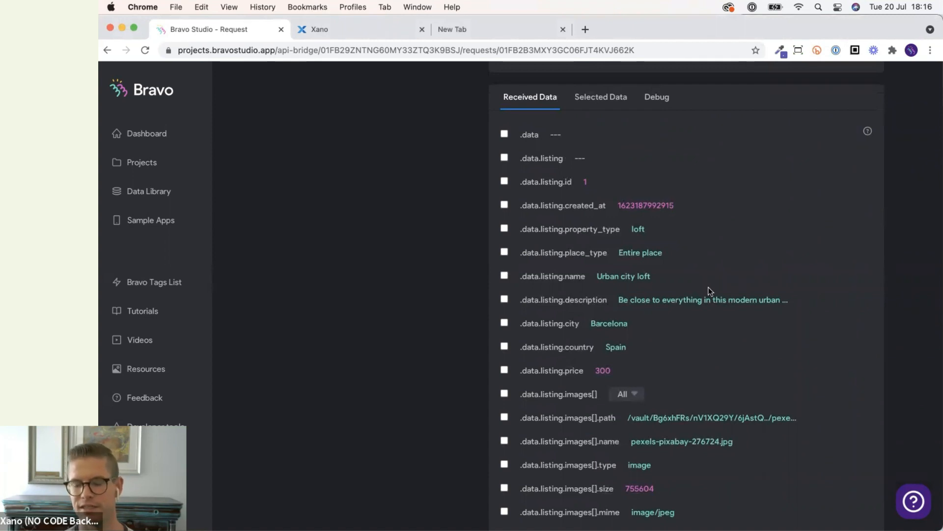
scroll(709, 291, "down", 10)
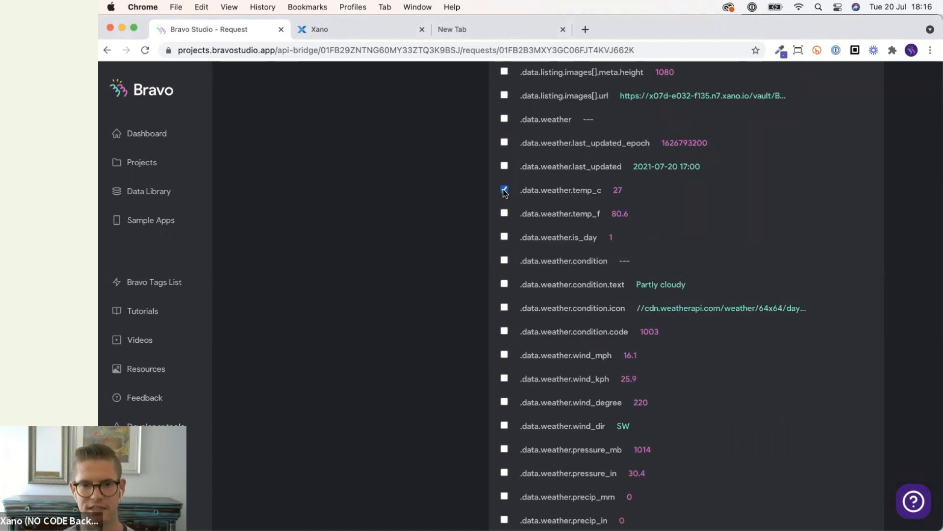
left_click(504, 284)
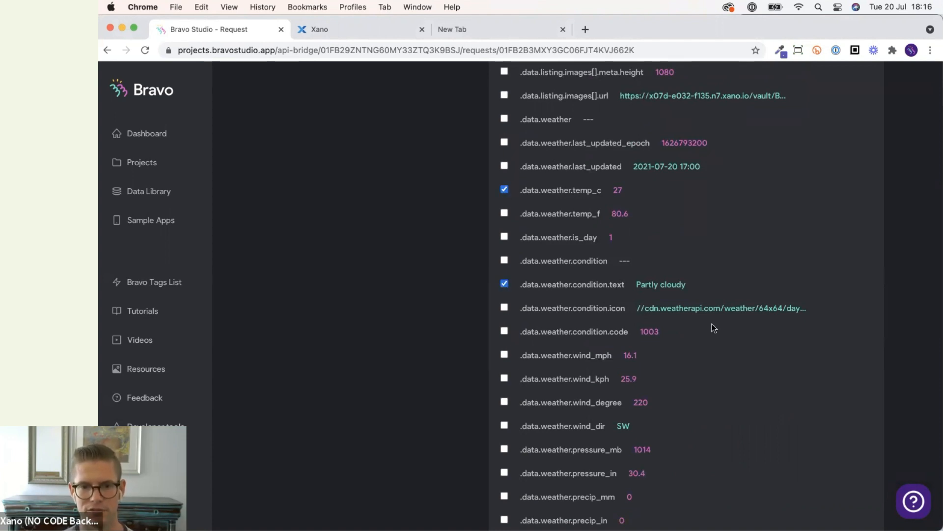
Compare the weather condition text field with the weather line on the detail screen preview.
scroll(645, 320, "up", 5)
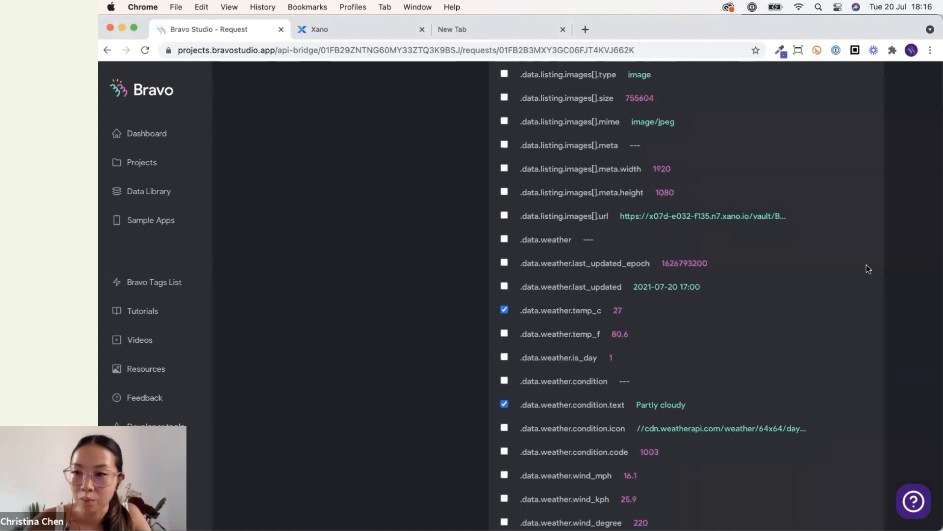
key("ctrl+Up")
left_click(780, 286)
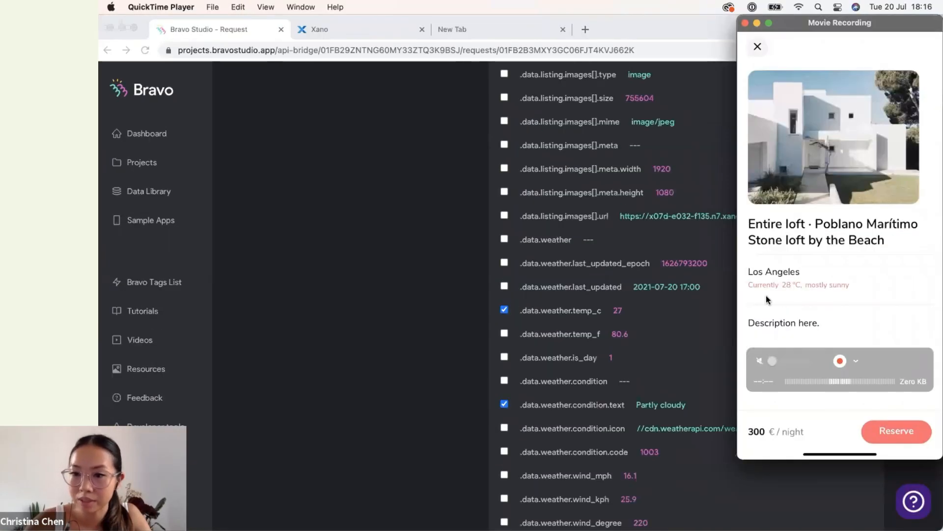
left_click(632, 405)
left_click_drag(632, 406, 691, 409)
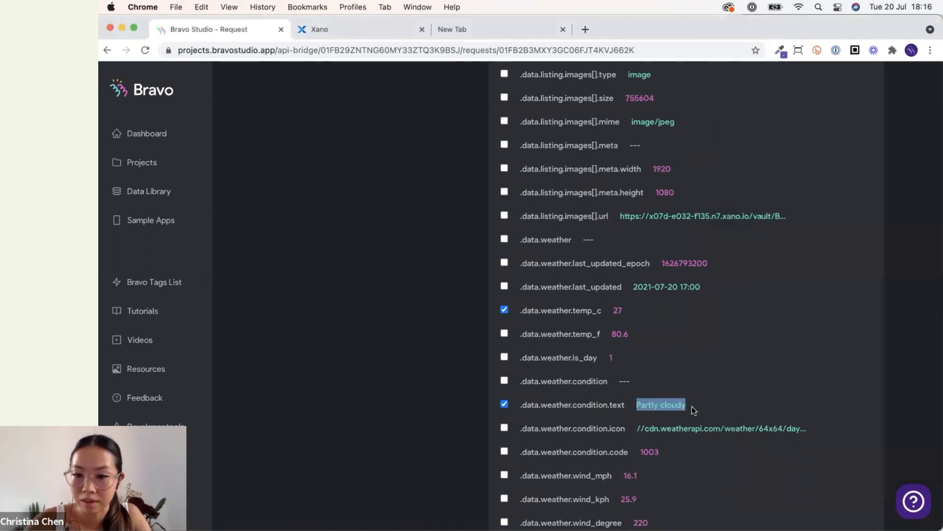
left_click(684, 371)
scroll(565, 378, "up", 10)
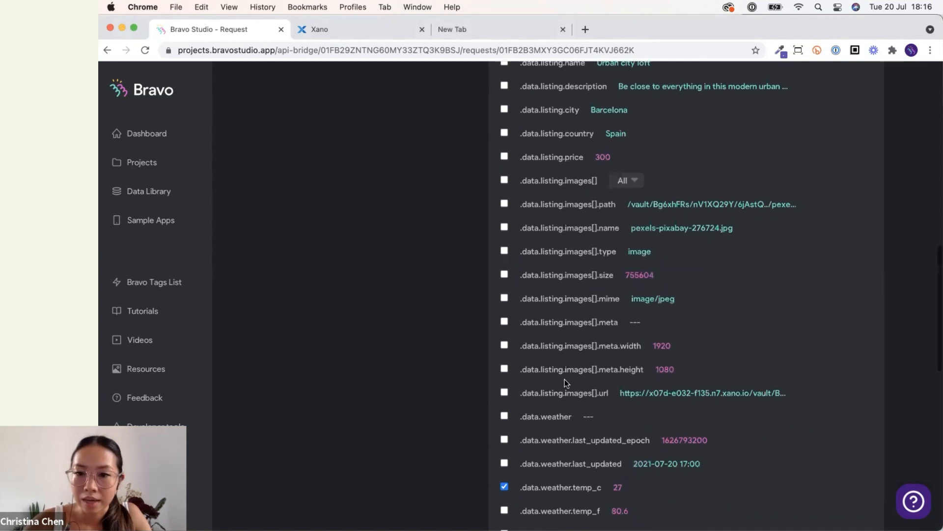
key("ctrl+Up")
left_click(775, 282)
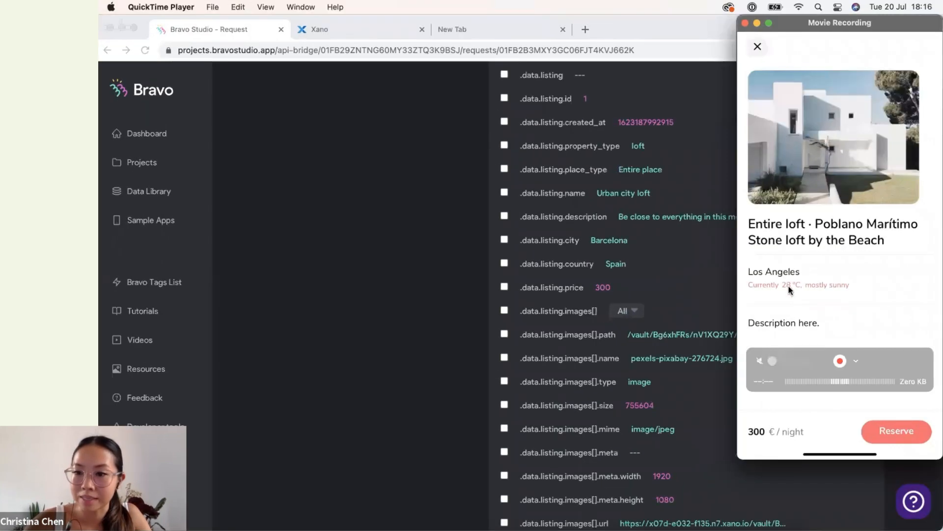
left_click(426, 364)
scroll(427, 365, "up", 2)
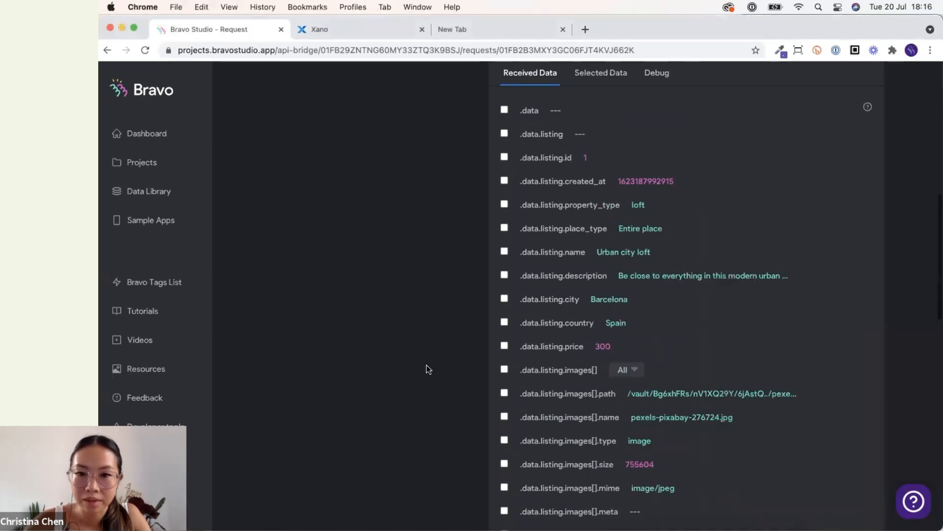
Select the listing images array in the received data.
scroll(516, 326, "down", 3)
left_click(504, 294)
scroll(536, 302, "down", 3)
scroll(536, 301, "down", 2)
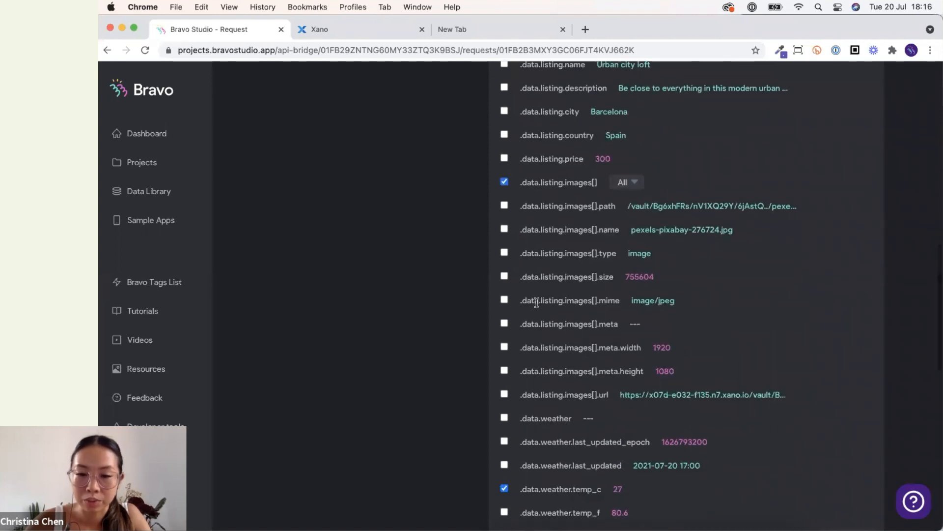
Select the listing images url, description, city and price fields in the received data.
left_click(504, 394)
scroll(473, 420, "down", 2)
scroll(474, 420, "up", 3)
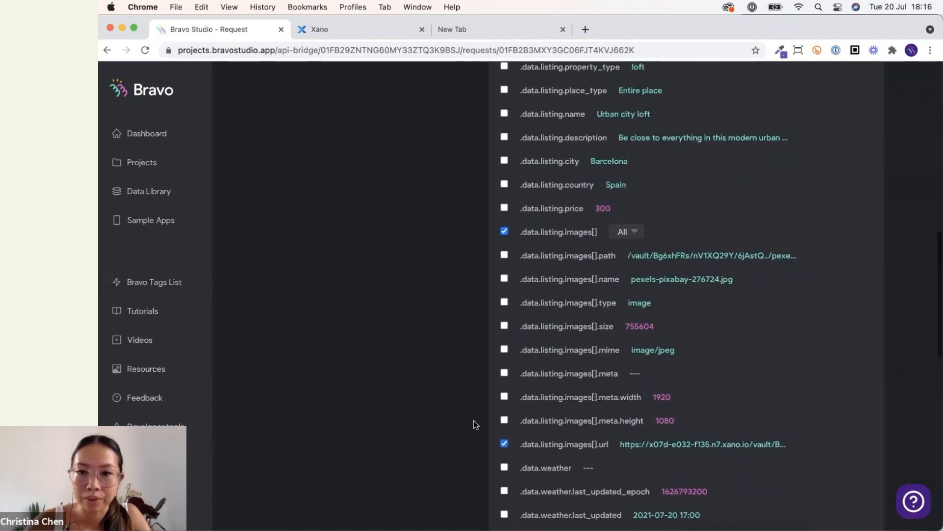
scroll(498, 238, "up", 5)
left_click(505, 257)
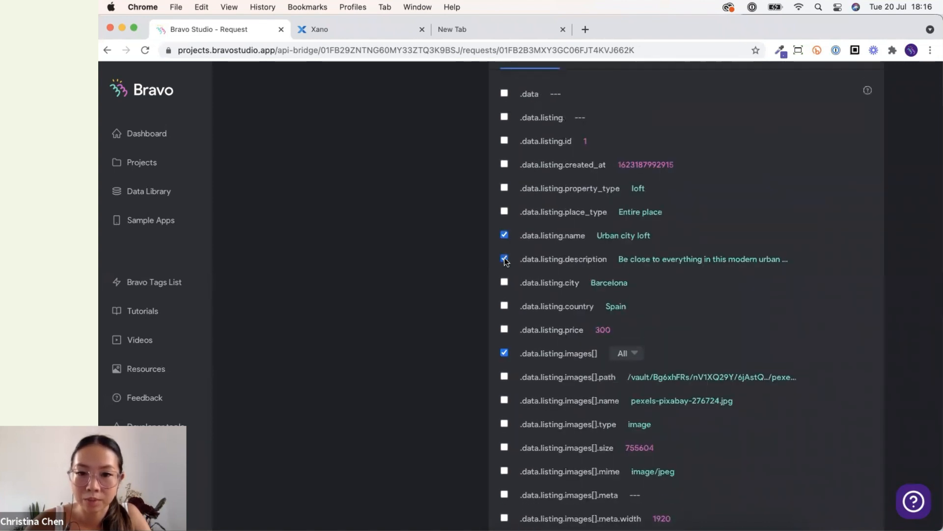
left_click(504, 285)
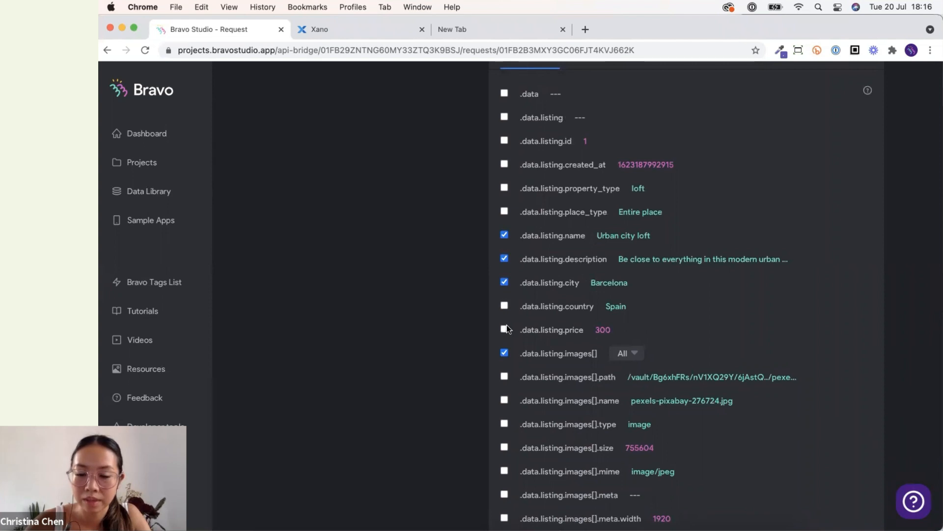
key("ctrl+Up")
left_click(556, 339)
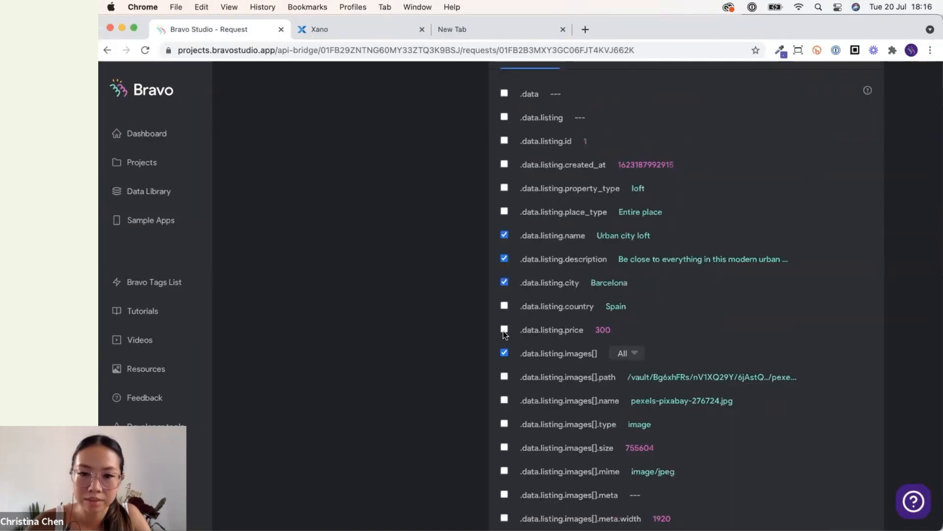
left_click(503, 329)
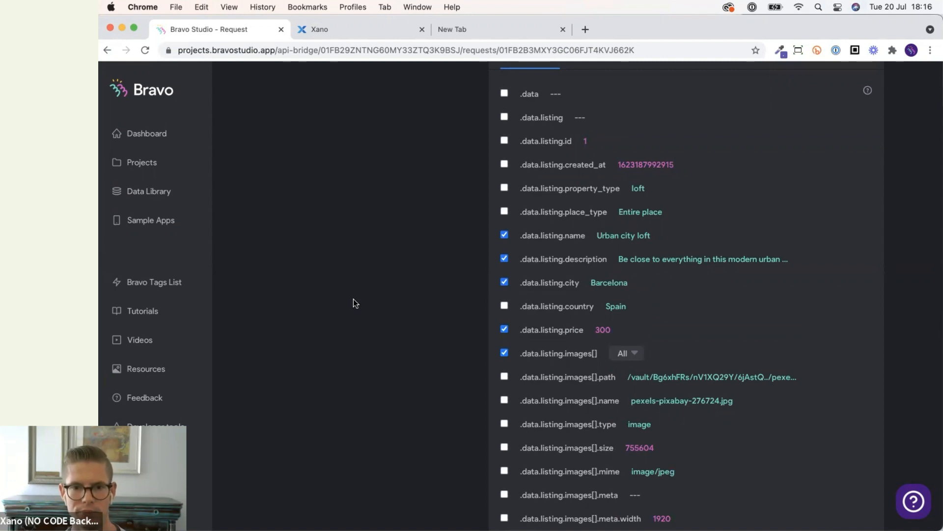
key("ctrl+Up")
left_click(839, 263)
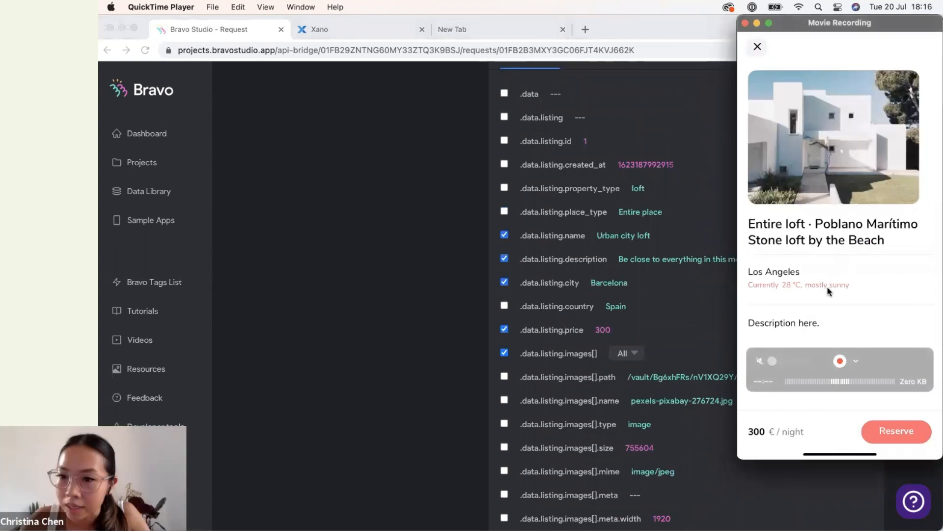
mouse_move(933, 23)
left_mouse_down()
mouse_move(910, 103)
mouse_move(911, 38)
mouse_move(926, 26)
left_mouse_up()
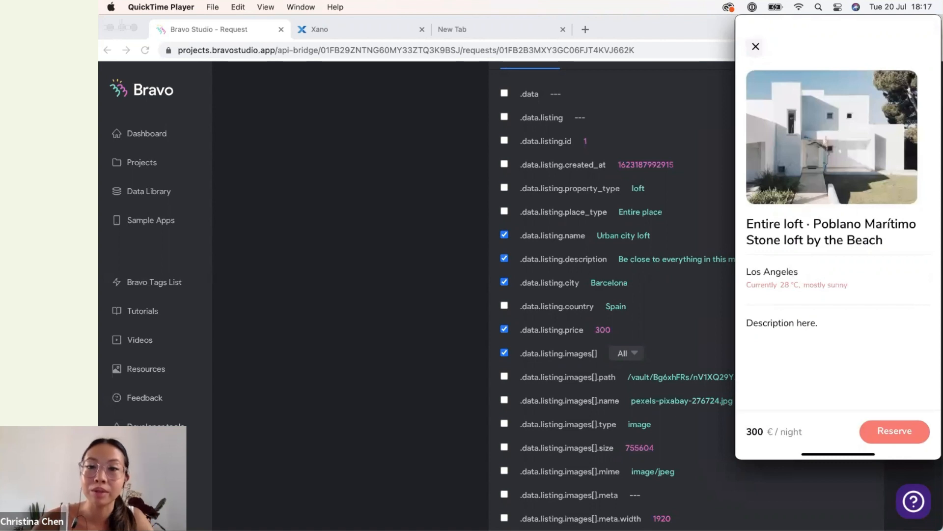
mouse_move(806, 259)
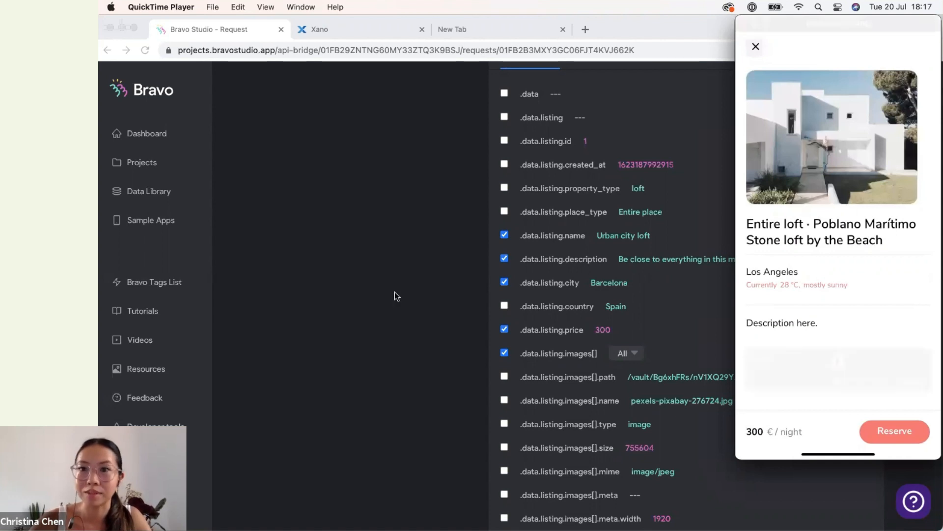
left_click(410, 239)
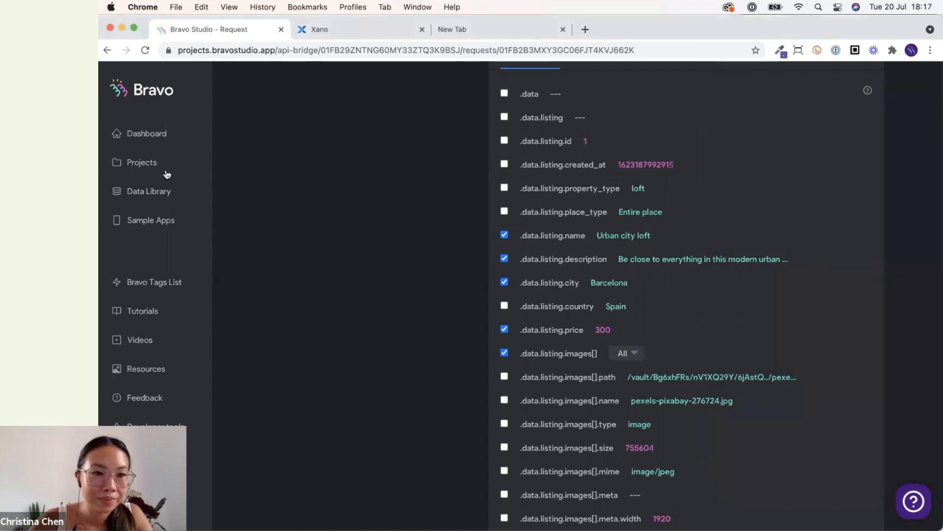
Open the Homebnb app's Detail screen bindings and choose the Homebnb Property detail request.
left_click(153, 165)
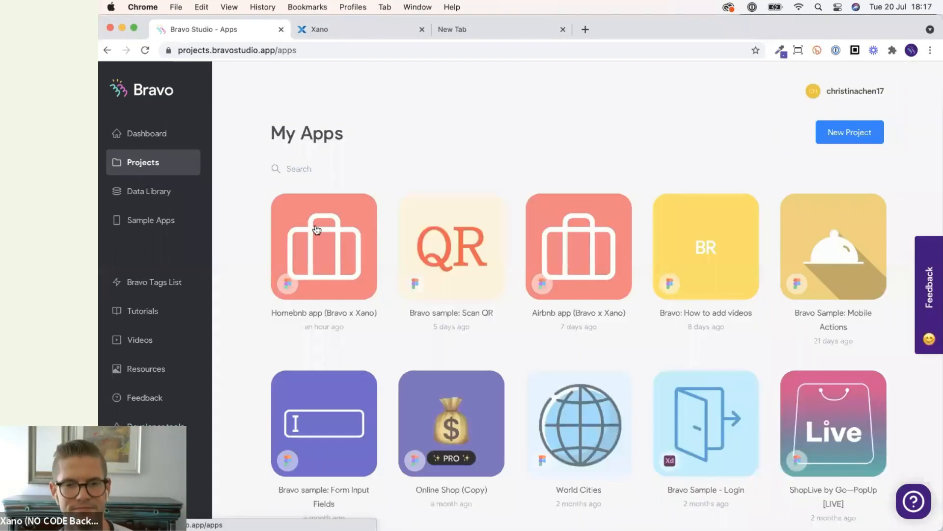
left_click(363, 245)
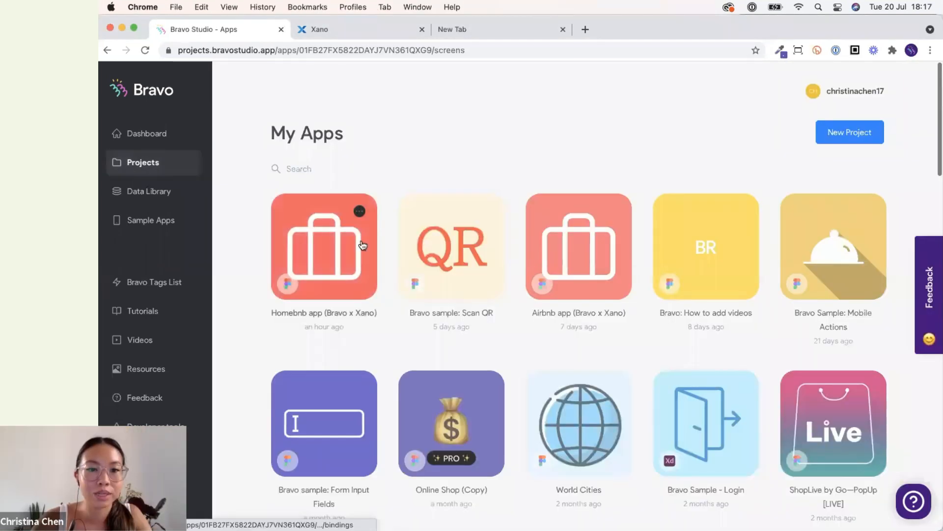
scroll(415, 384, "down", 6)
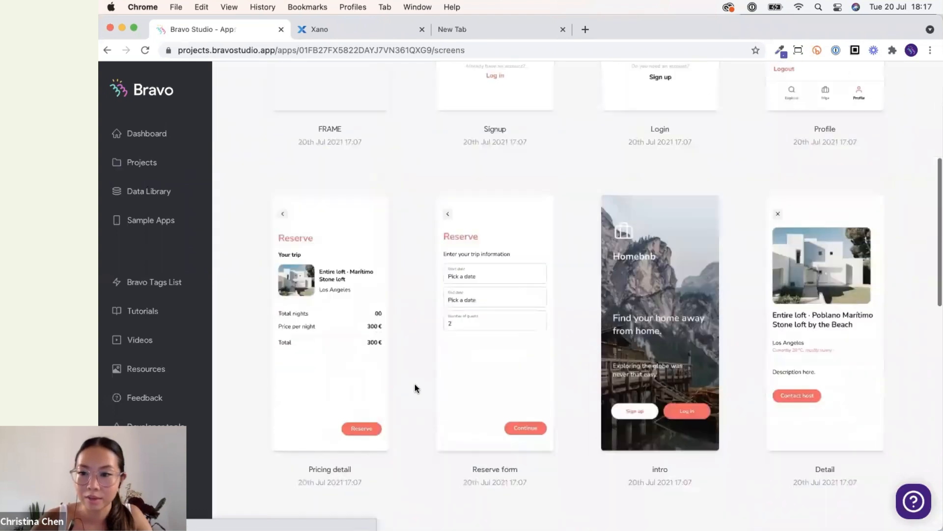
scroll(730, 334, "down", 10)
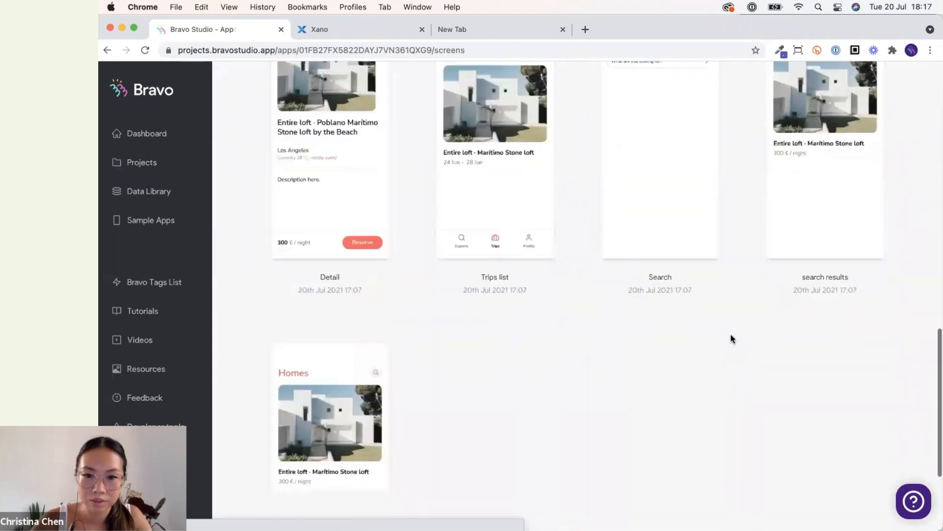
left_click(353, 215)
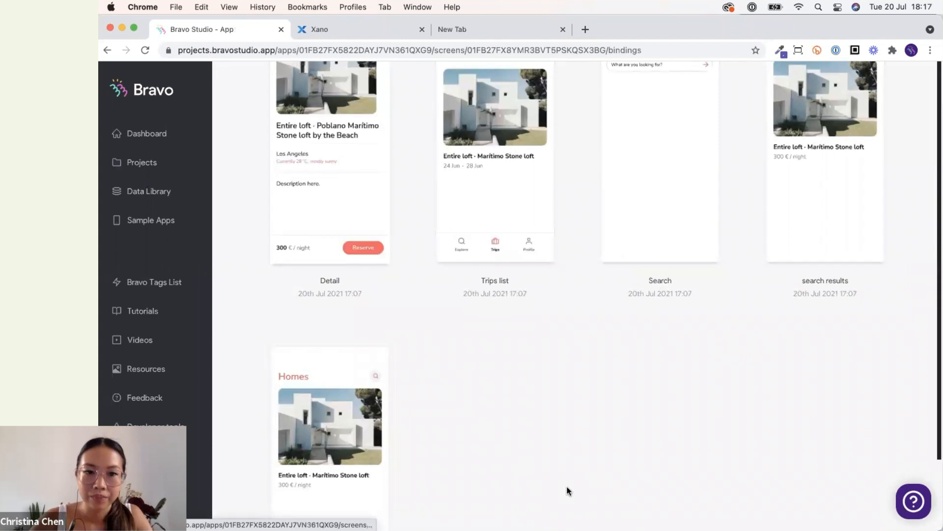
left_click(633, 190)
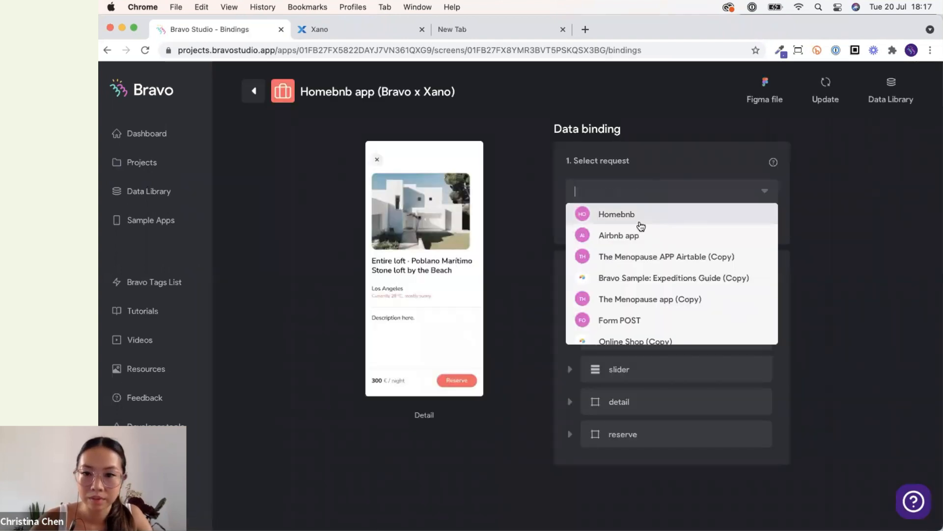
left_click(642, 225)
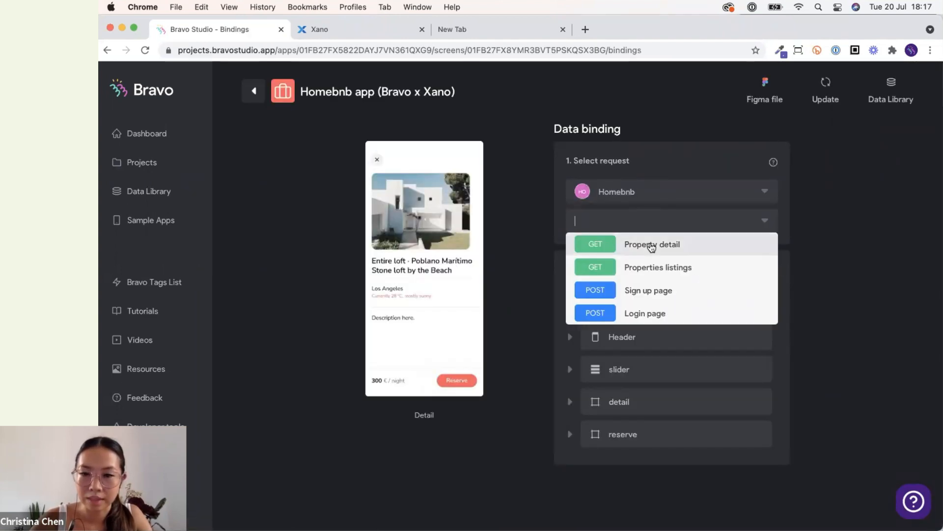
left_click(652, 247)
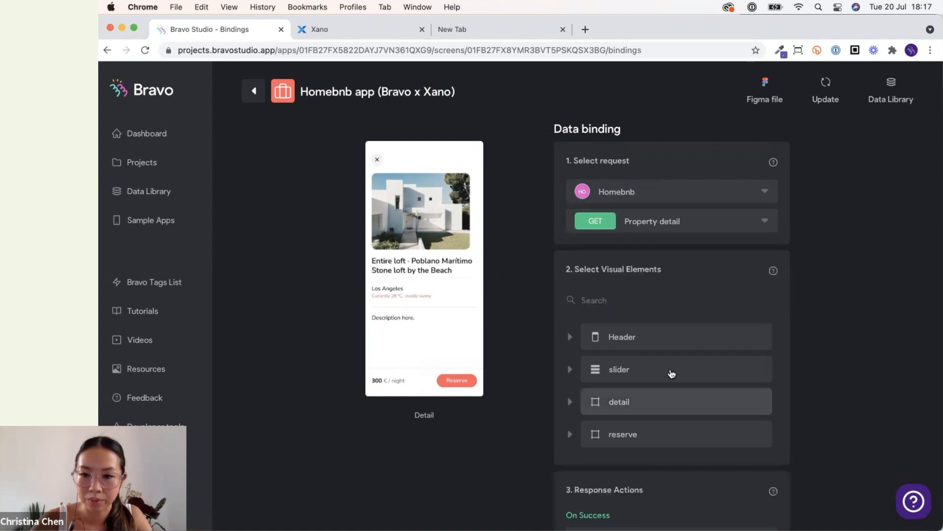
Bind the slider's image slide container to Data and its image to Images[0] Url.
scroll(666, 348, "down", 2)
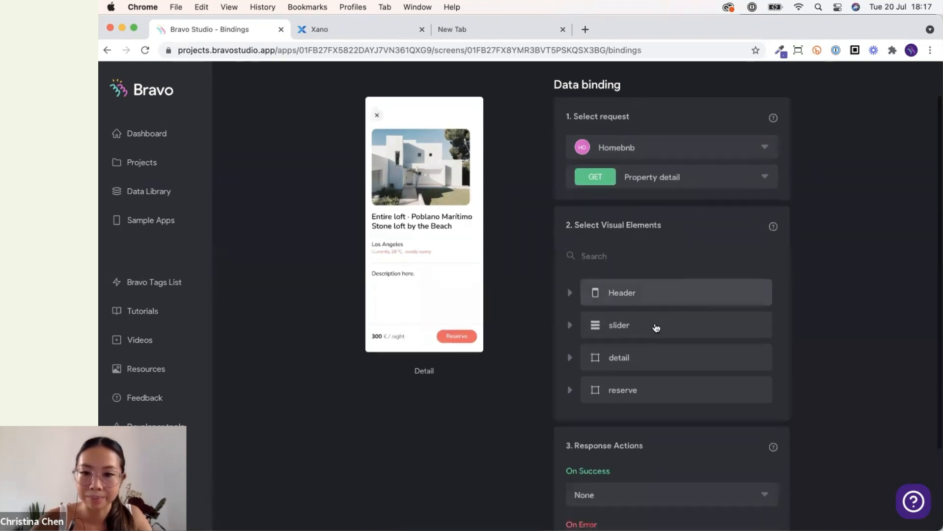
left_click(657, 326)
left_click(607, 355)
left_click(811, 220)
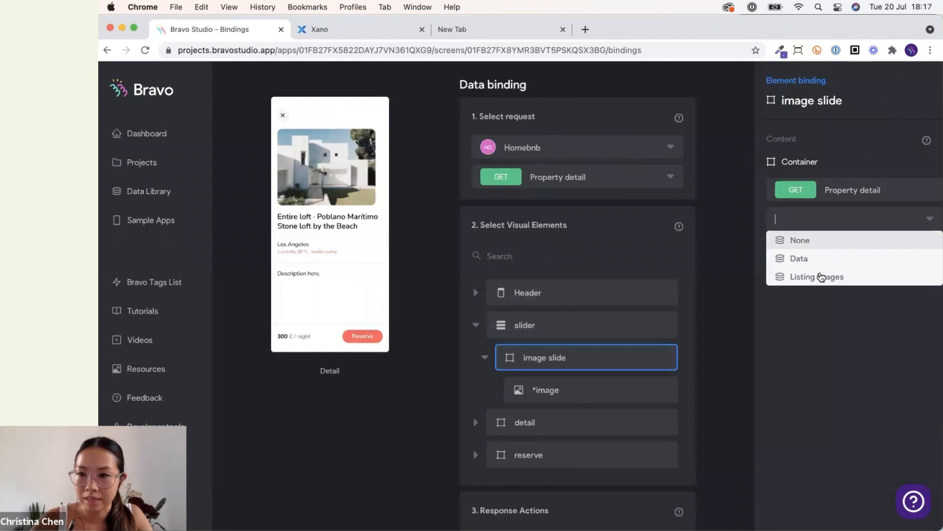
left_click(816, 264)
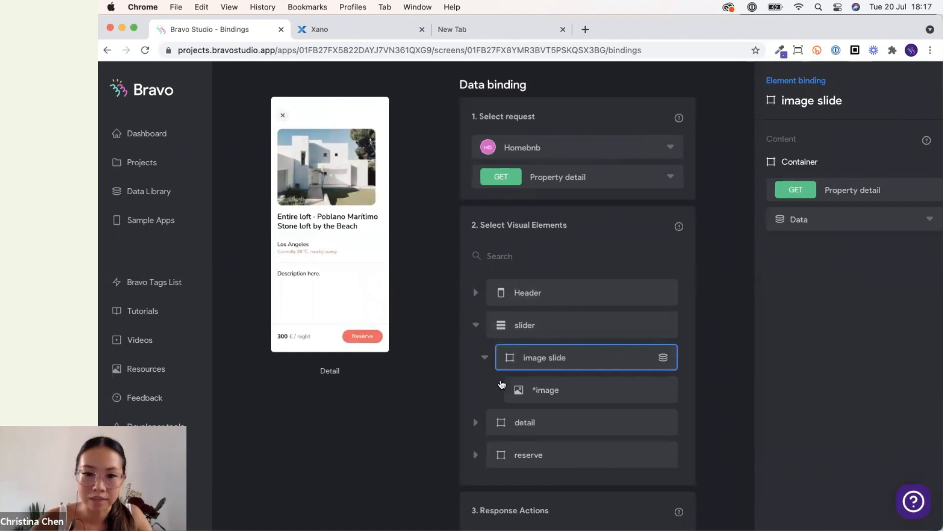
left_click(553, 391)
left_click(912, 222)
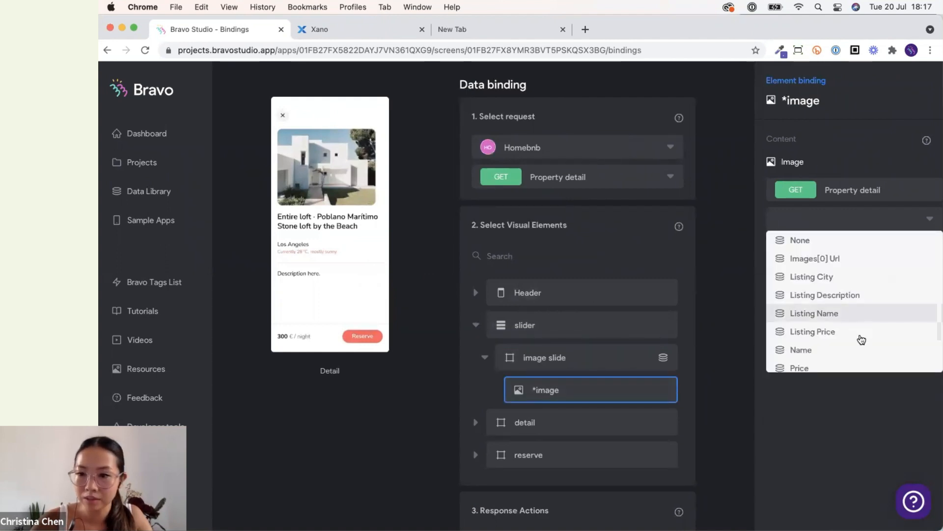
left_click(835, 259)
Bind the detail group's City text to Listing City and its Title text to Listing Name.
left_click(573, 423)
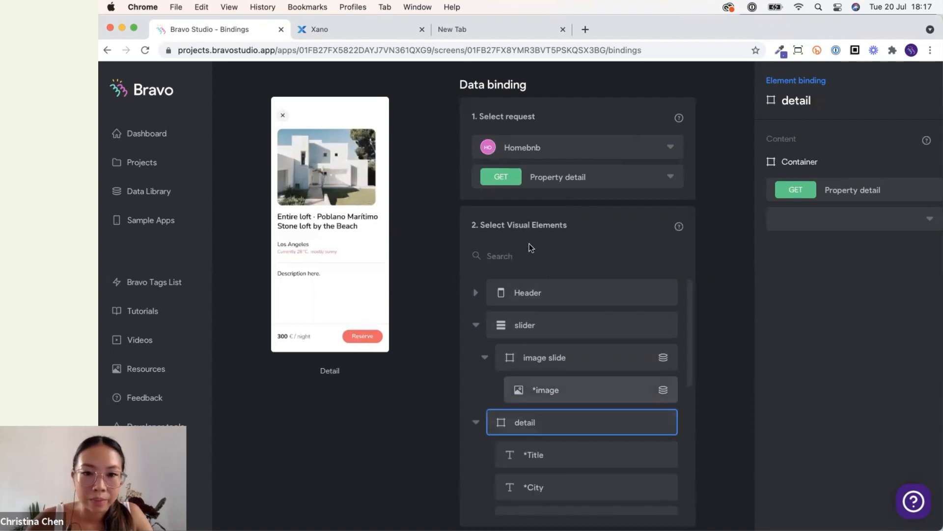
left_click(574, 447)
scroll(830, 154, "down", 3)
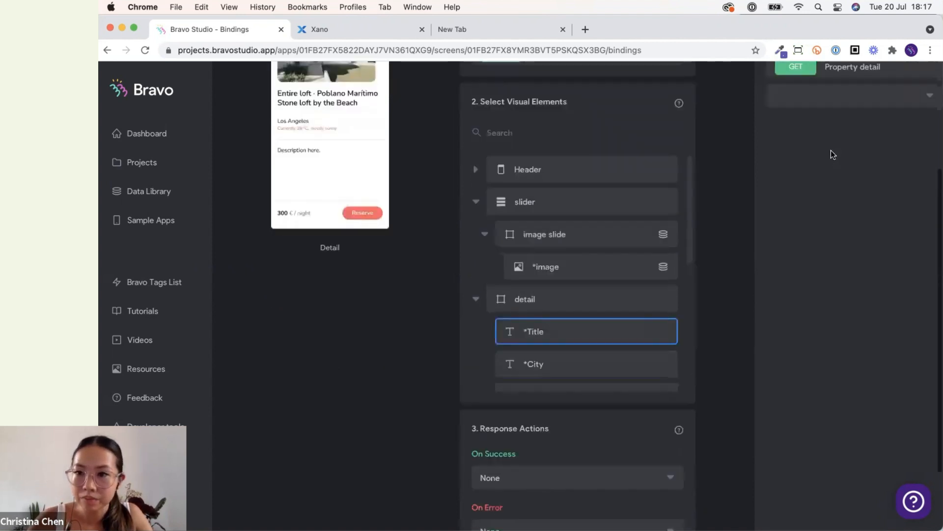
left_click(834, 140)
scroll(832, 228, "down", 3)
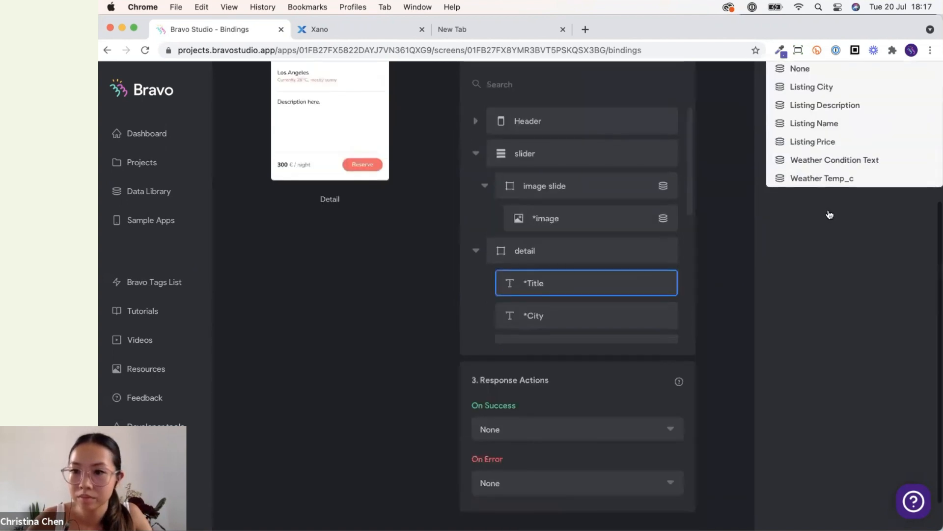
scroll(831, 212, "up", 3)
left_click(567, 409)
left_click(841, 136)
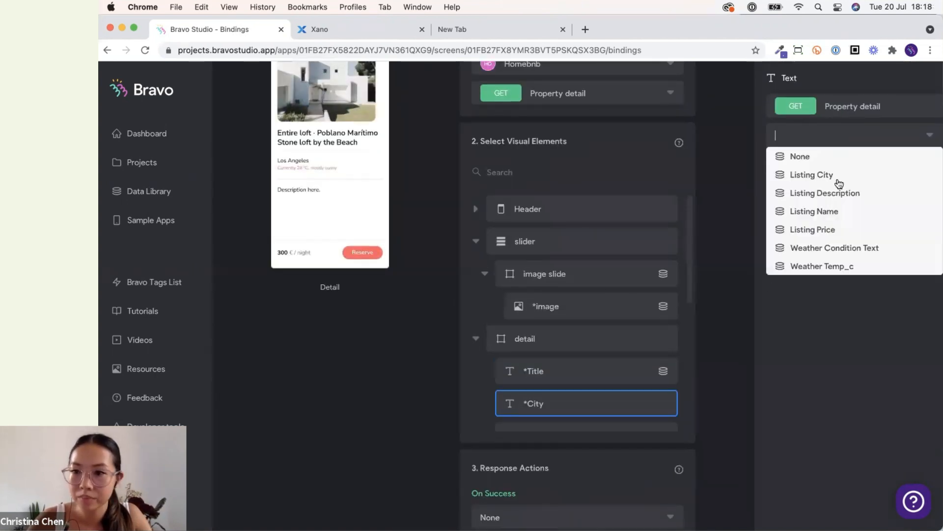
scroll(582, 325, "down", 3)
left_click(590, 256)
left_click(811, 136)
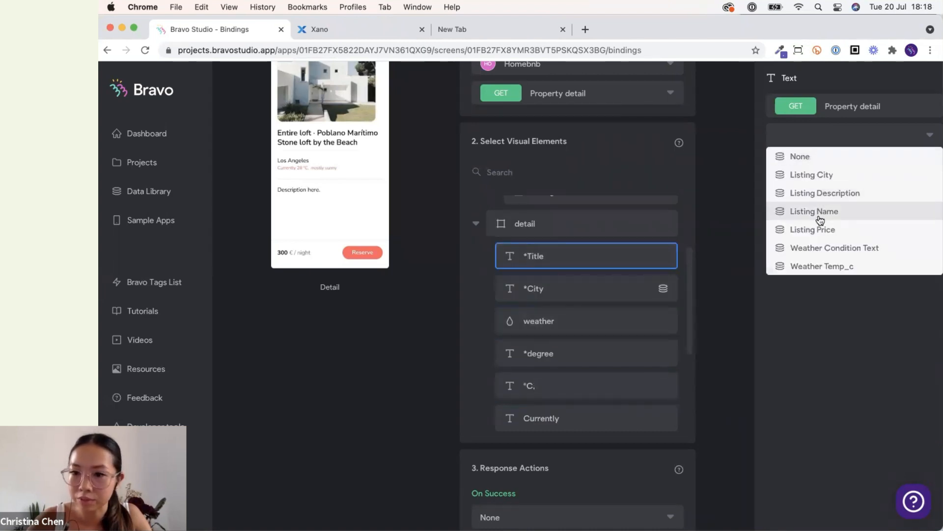
left_click(816, 211)
Bind the degree text to Weather Temp_c and the mostly sunny text to Weather Condition Text.
left_click(573, 358)
left_click(883, 139)
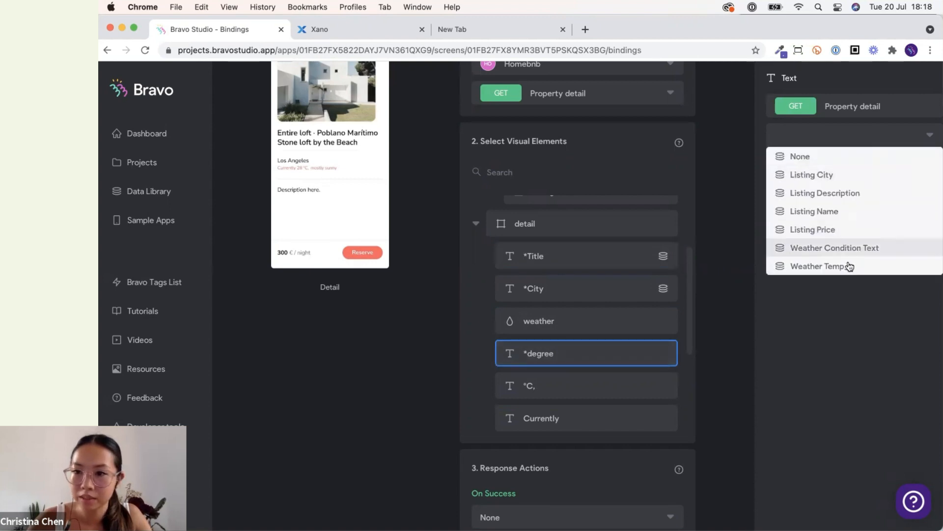
left_click(847, 265)
scroll(602, 412, "down", 3)
left_click(606, 381)
left_click(885, 136)
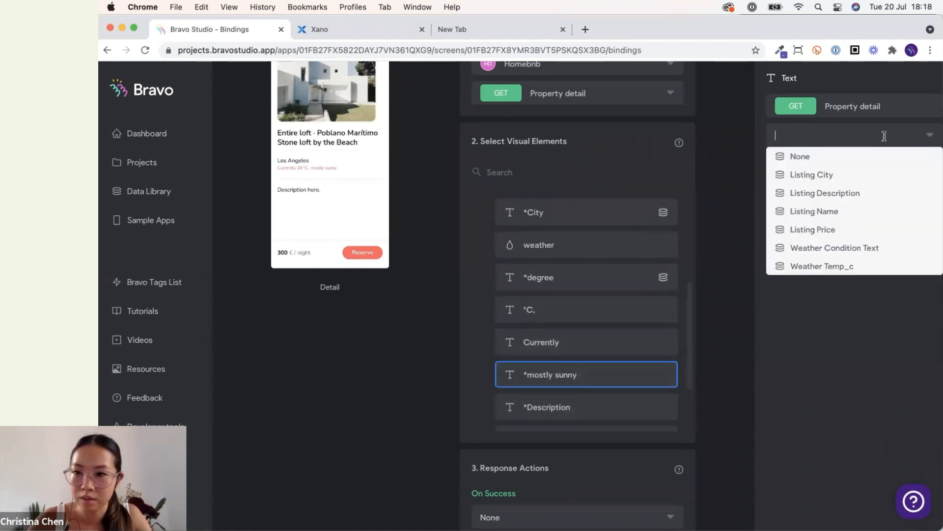
left_click(876, 247)
Bind the Description text to Listing Description.
scroll(537, 375, "down", 1)
scroll(537, 376, "down", 1)
left_click(538, 326)
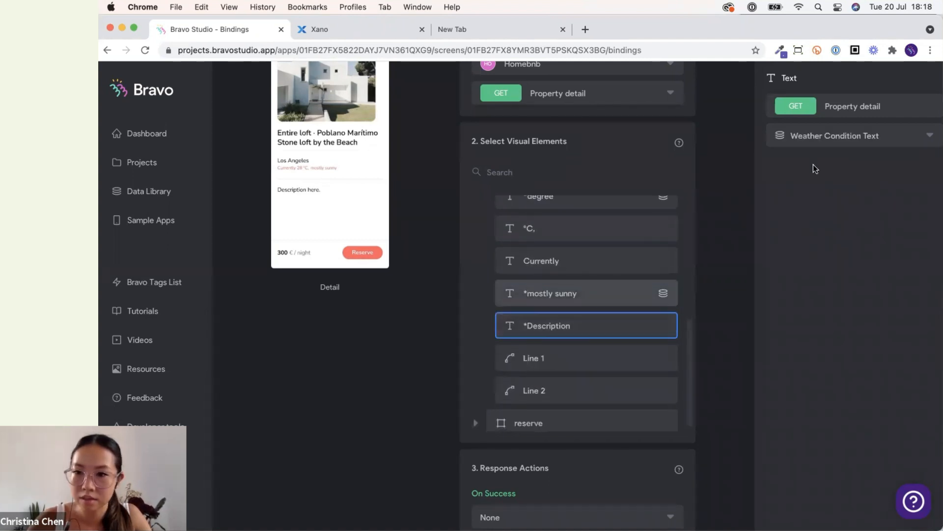
left_click(850, 138)
left_click(854, 196)
Try to re-apply the Weather Condition Text binding to the mostly sunny text.
scroll(562, 331, "up", 5)
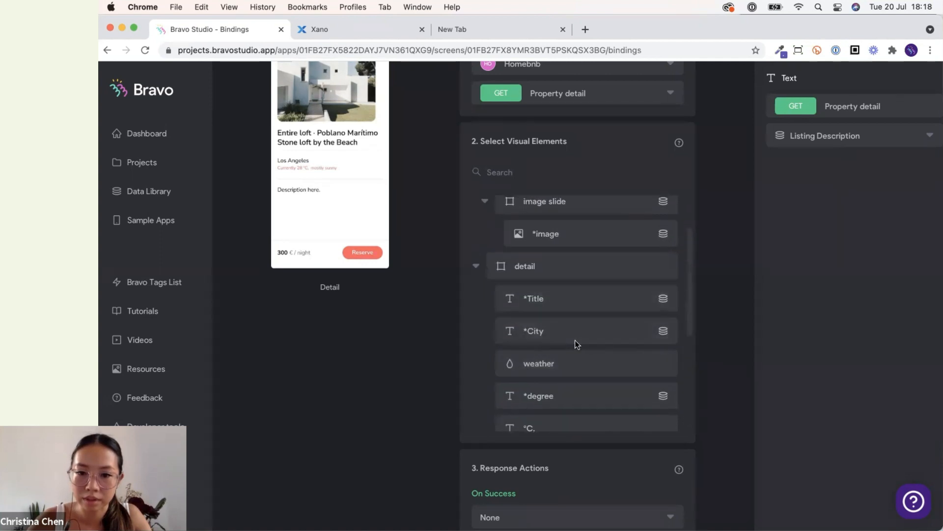
scroll(575, 342, "down", 3)
left_click(598, 403)
left_click(804, 135)
left_click(813, 247)
scroll(633, 359, "down", 2)
scroll(633, 359, "down", 2)
Expand the reserve group and bind its Price text to Listing Price.
left_click(477, 410)
scroll(547, 414, "down", 5)
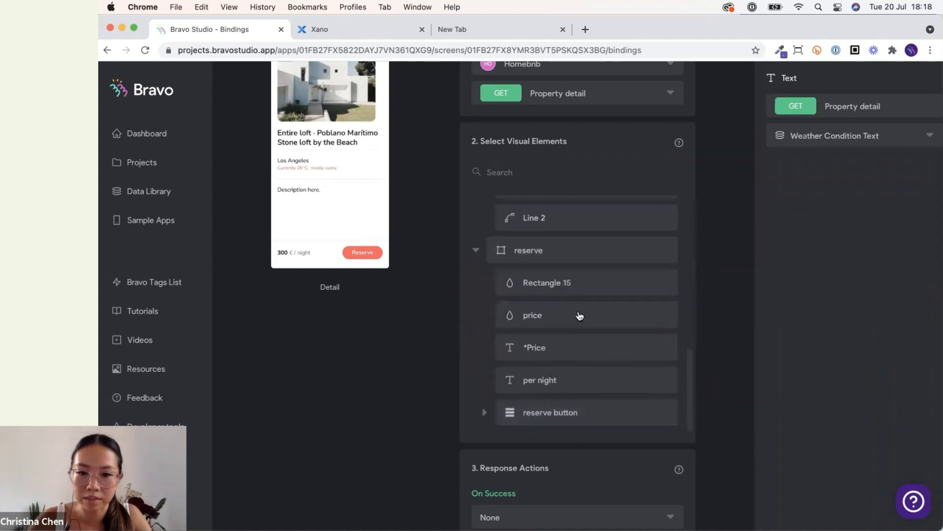
left_click(586, 347)
left_click(869, 139)
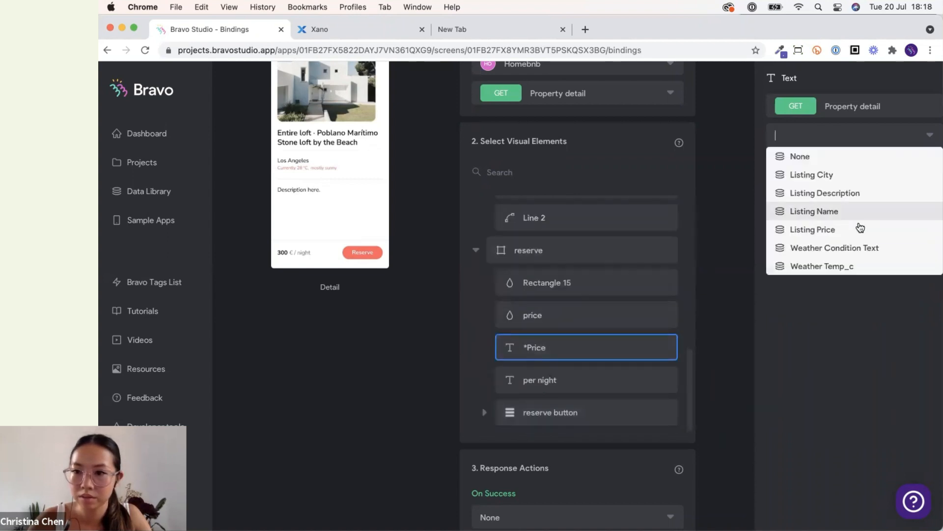
left_click(813, 232)
Select the mostly sunny text to check its binding.
scroll(644, 339, "up", 4)
scroll(645, 341, "down", 2)
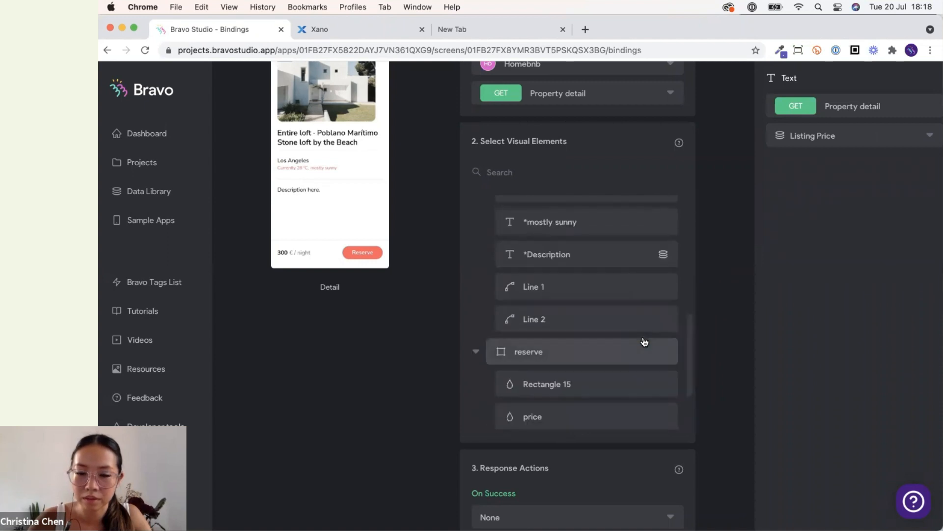
scroll(644, 341, "down", 3)
scroll(633, 337, "up", 2)
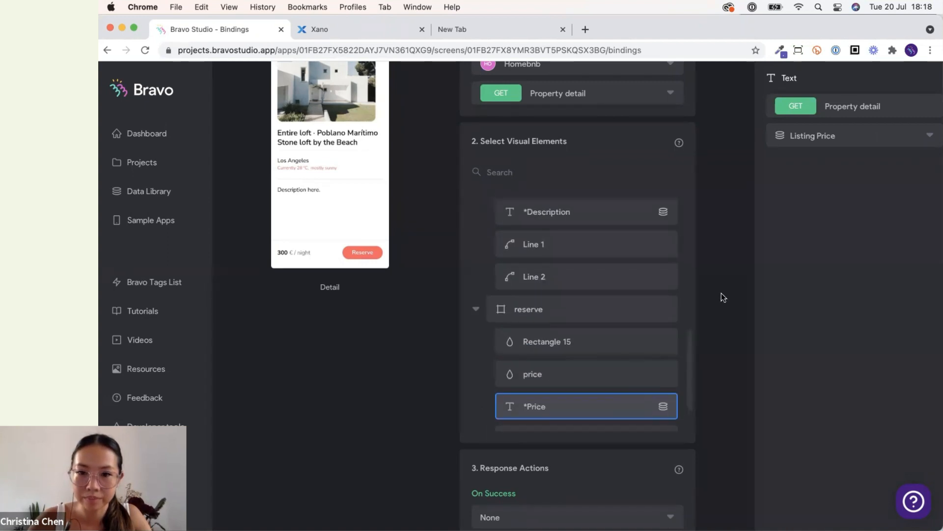
scroll(721, 292, "up", 3)
scroll(653, 383, "up", 3)
left_click(649, 366)
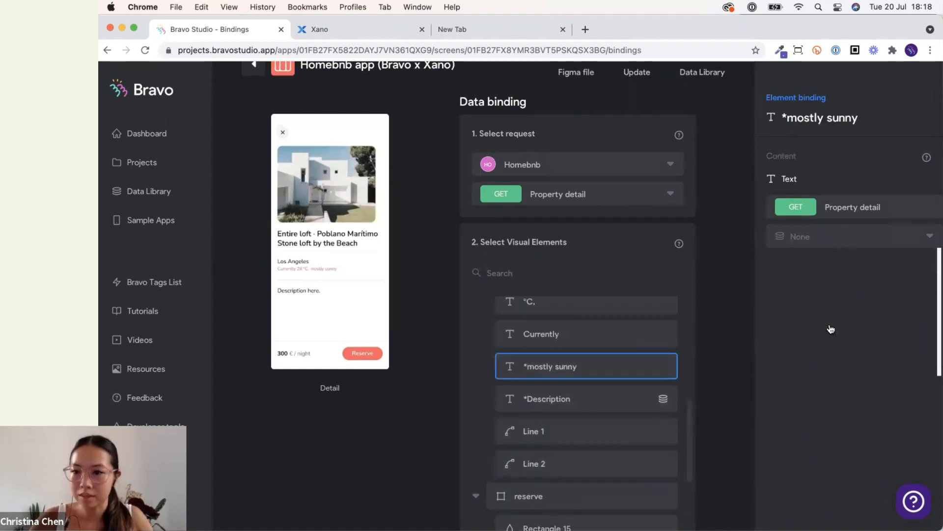
Review the bindings of the Detail screen's visual elements for the Property detail request.
left_click(831, 348)
scroll(600, 396, "up", 3)
scroll(598, 396, "up", 2)
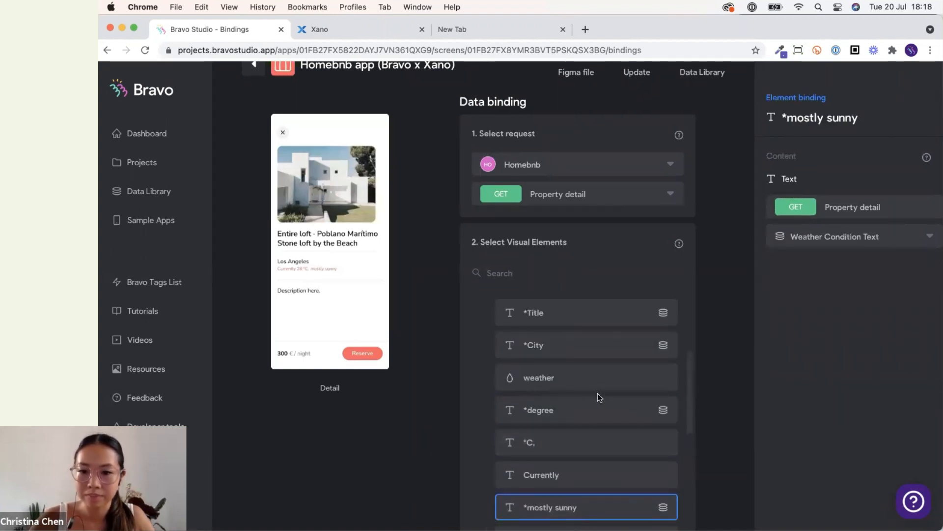
left_click(717, 498)
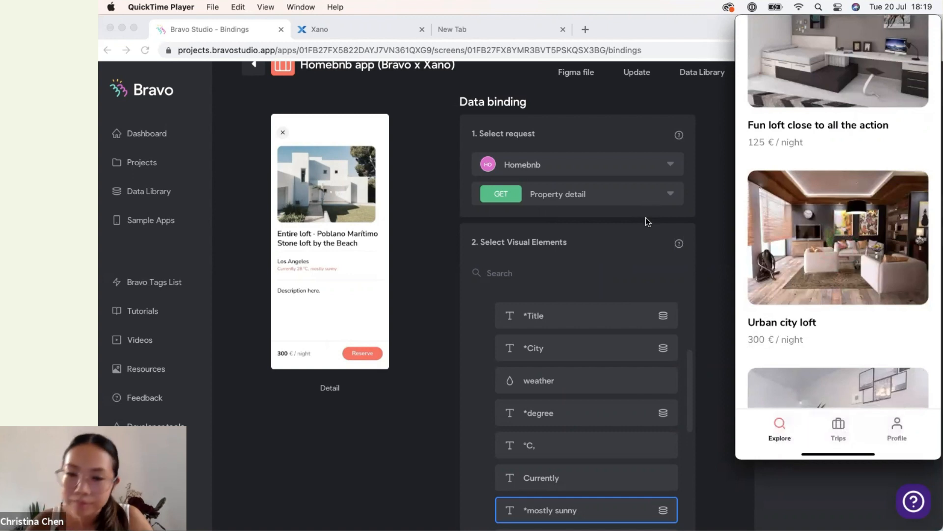
scroll(688, 346, "down", 10)
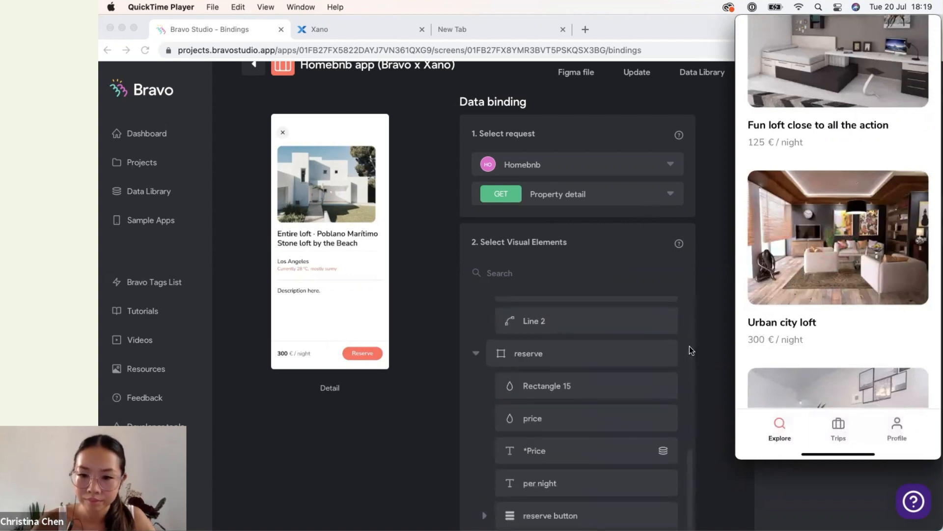
scroll(689, 348, "up", 2)
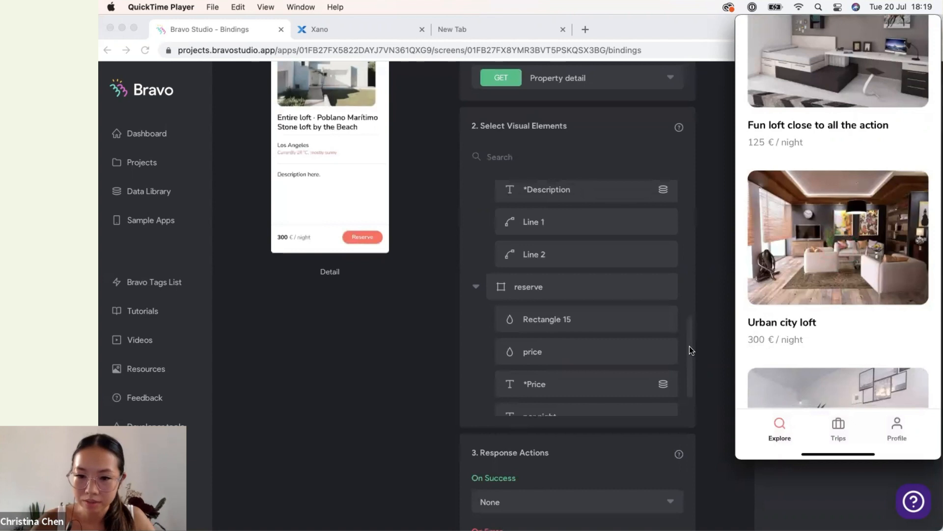
scroll(689, 350, "down", 2)
scroll(615, 329, "up", 10)
scroll(616, 334, "up", 3)
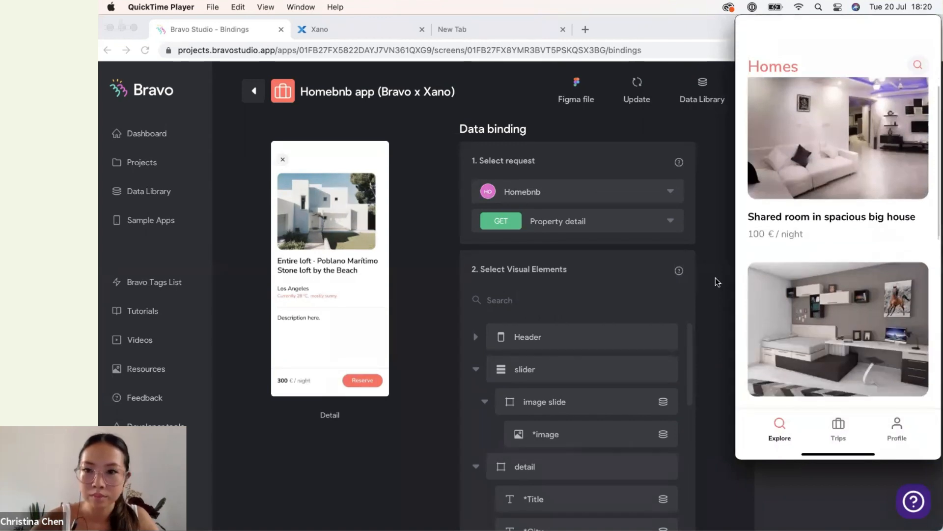
Open the Property detail request in the Data Library and inspect its debug response and received data fields.
left_click(702, 101)
left_click(702, 101)
scroll(877, 279, "down", 1)
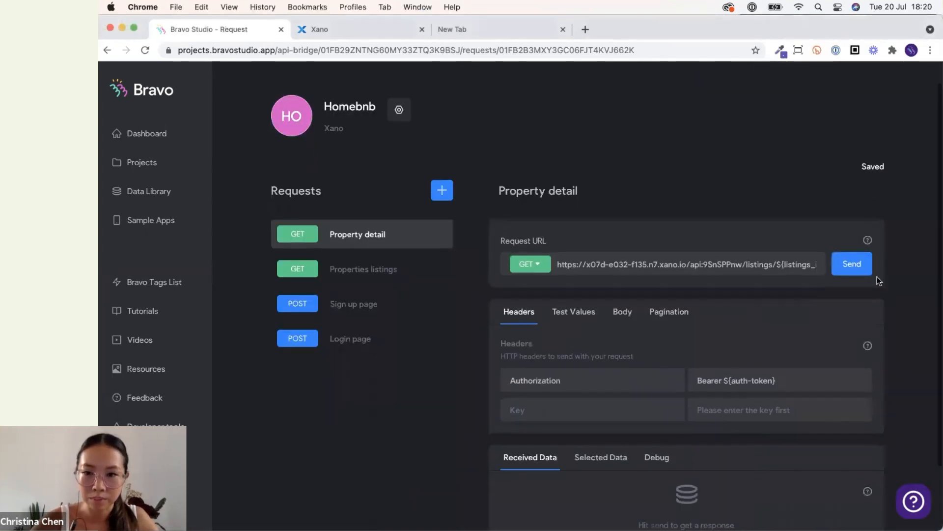
scroll(704, 399, "down", 3)
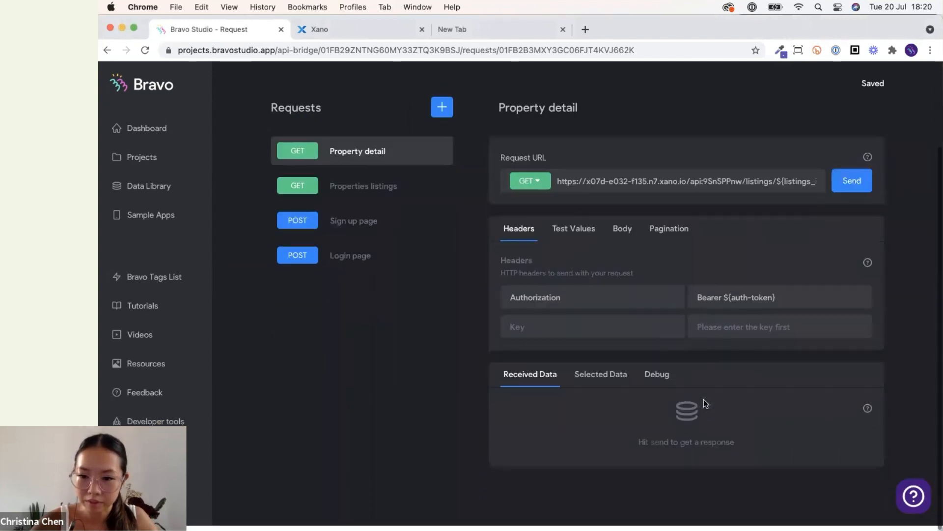
left_click(653, 377)
scroll(651, 381, "down", 8)
scroll(653, 385, "down", 4)
scroll(590, 268, "up", 5)
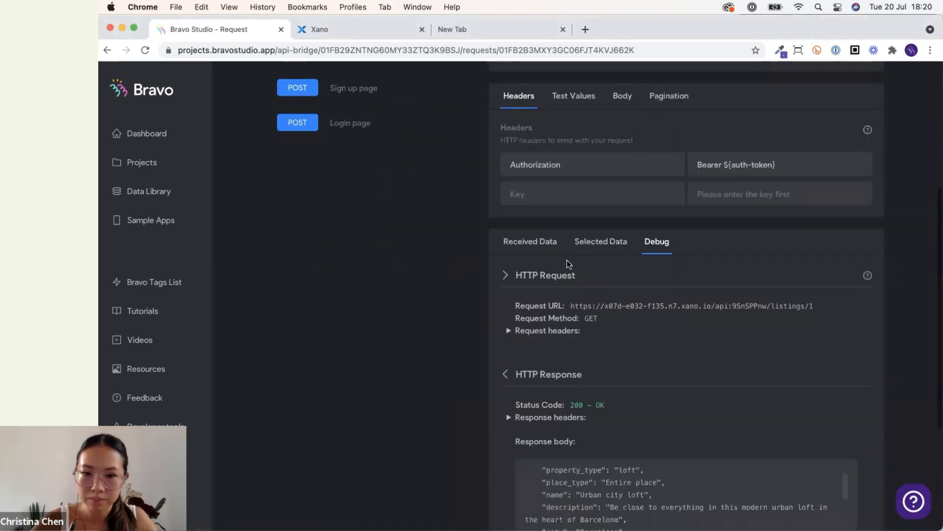
left_click(529, 240)
scroll(429, 290, "down", 3)
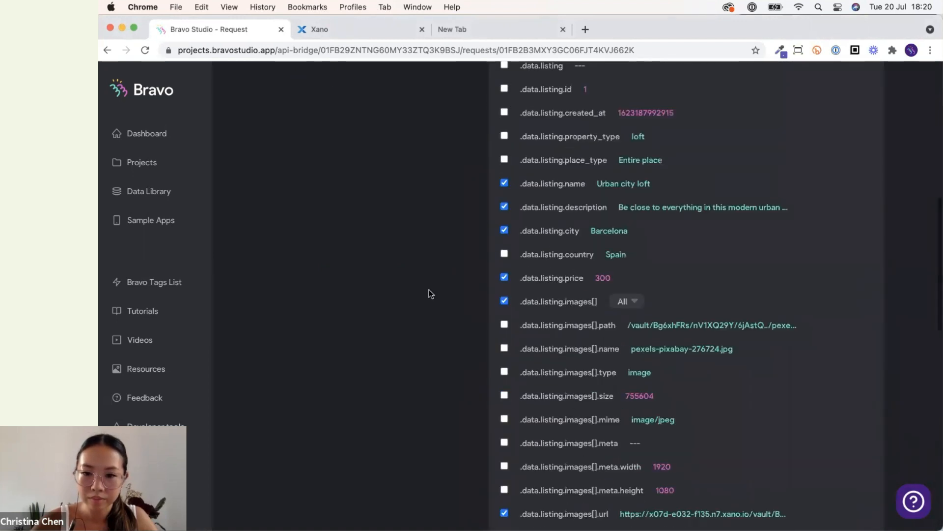
scroll(430, 293, "up", 8)
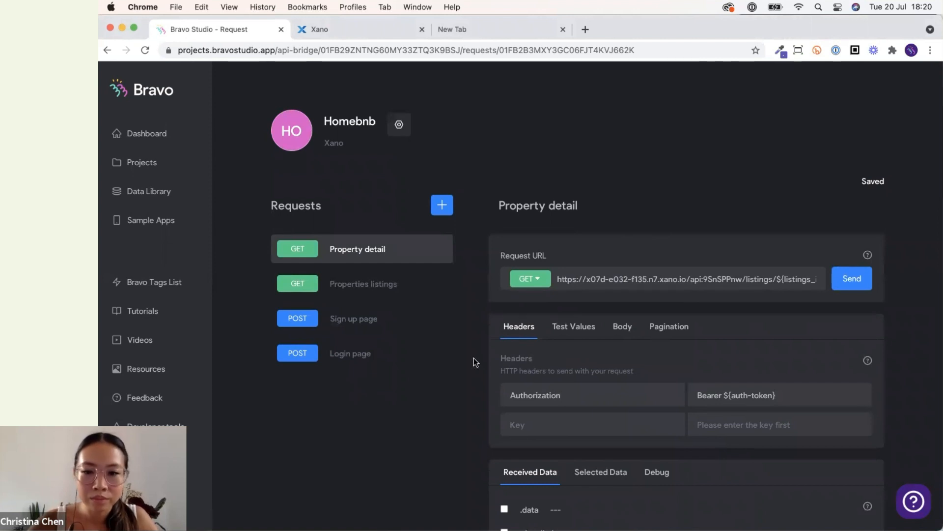
scroll(474, 361, "down", 6)
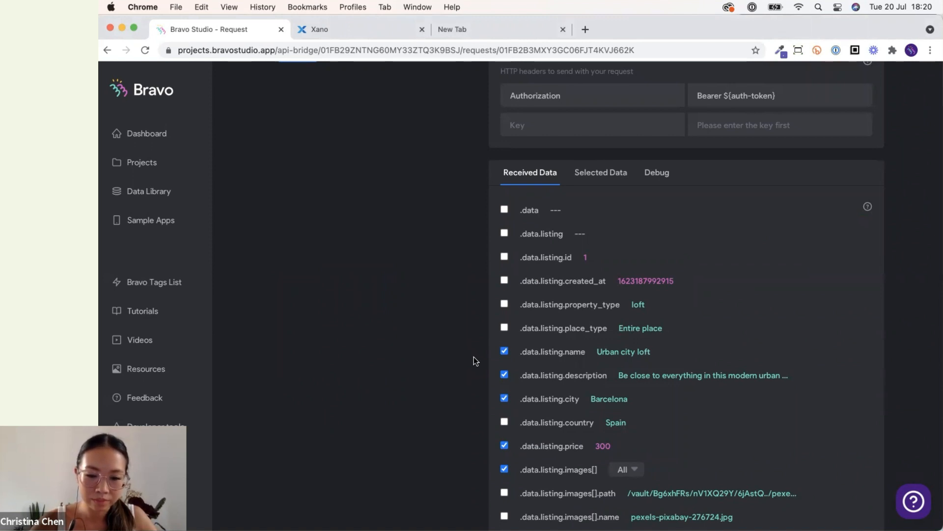
scroll(473, 359, "up", 7)
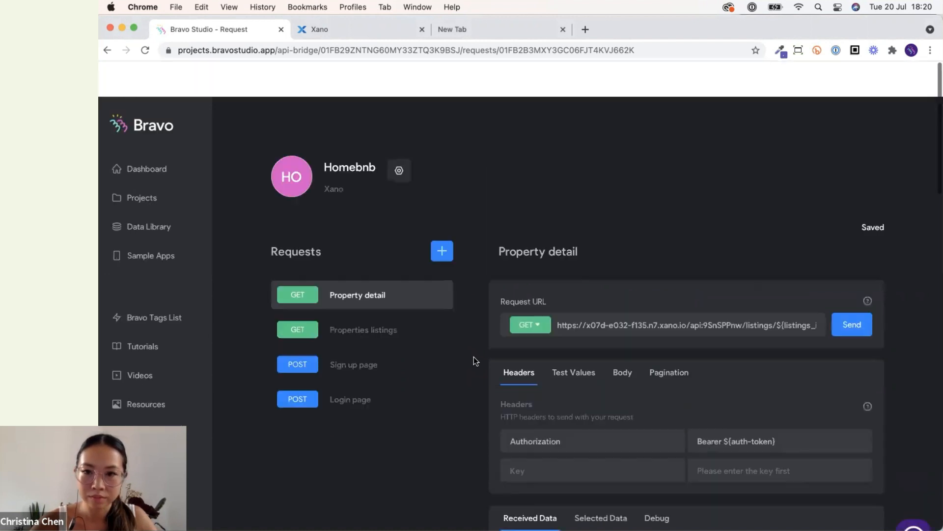
scroll(474, 358, "down", 3)
Compare the listings_id variable in the Property detail URL with the Properties listings request's selected data.
left_click(383, 195)
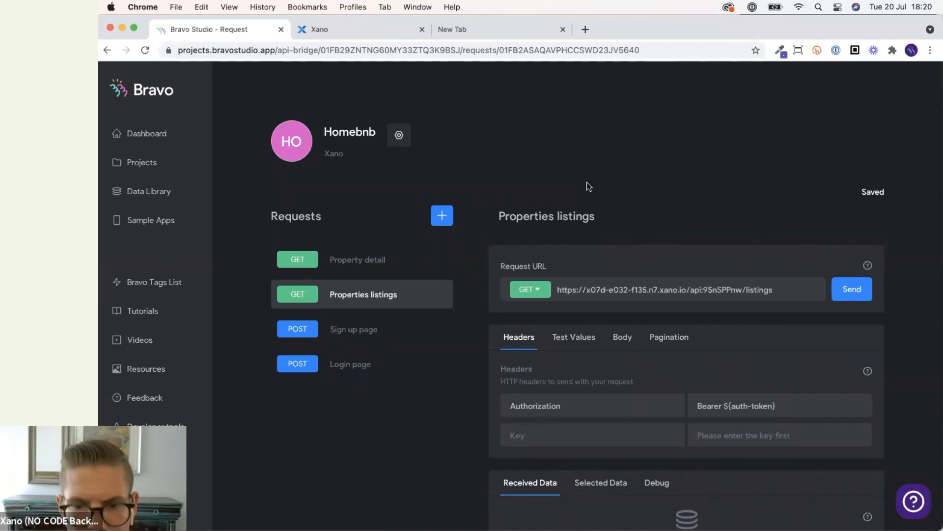
left_click(382, 259)
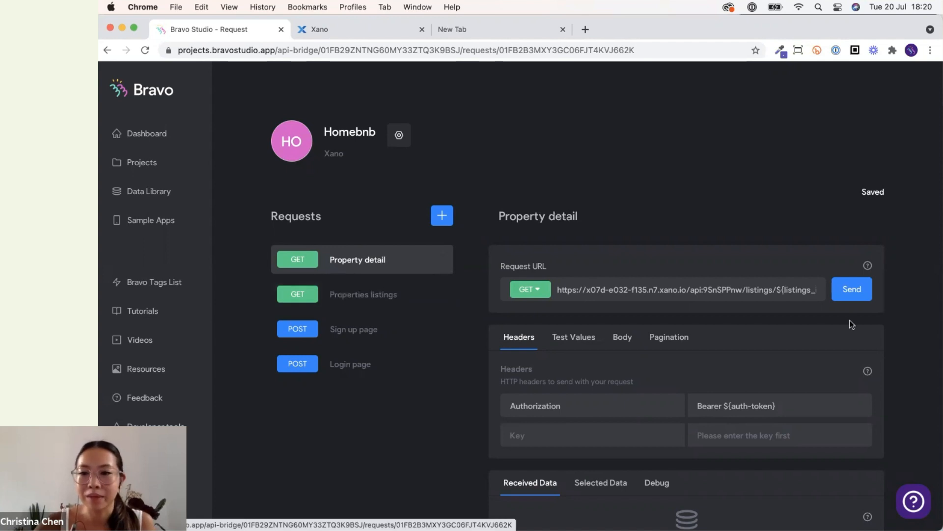
left_click_drag(816, 290, 817, 294)
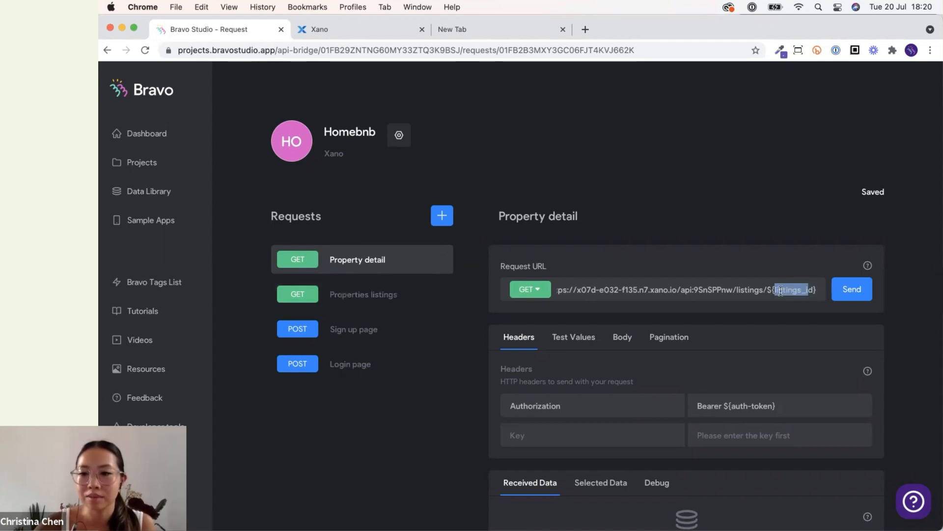
left_click(806, 301)
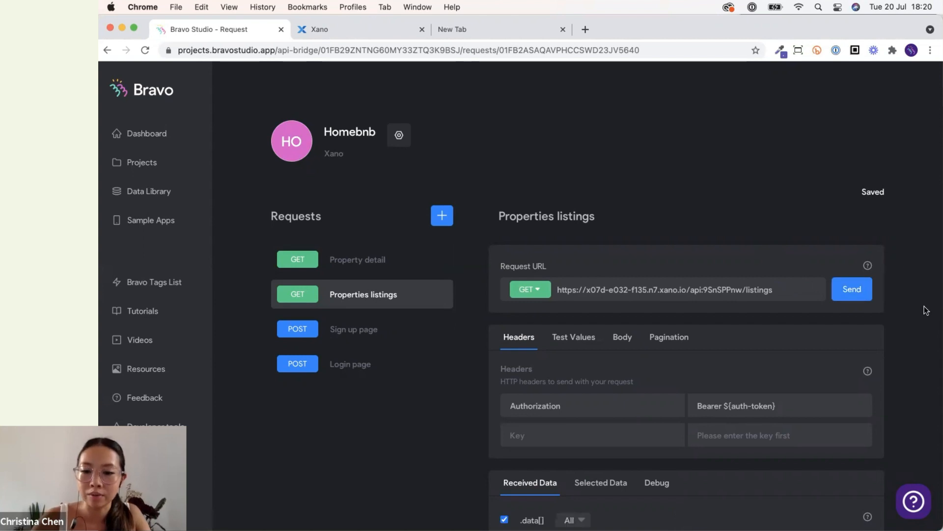
scroll(926, 310, "down", 3)
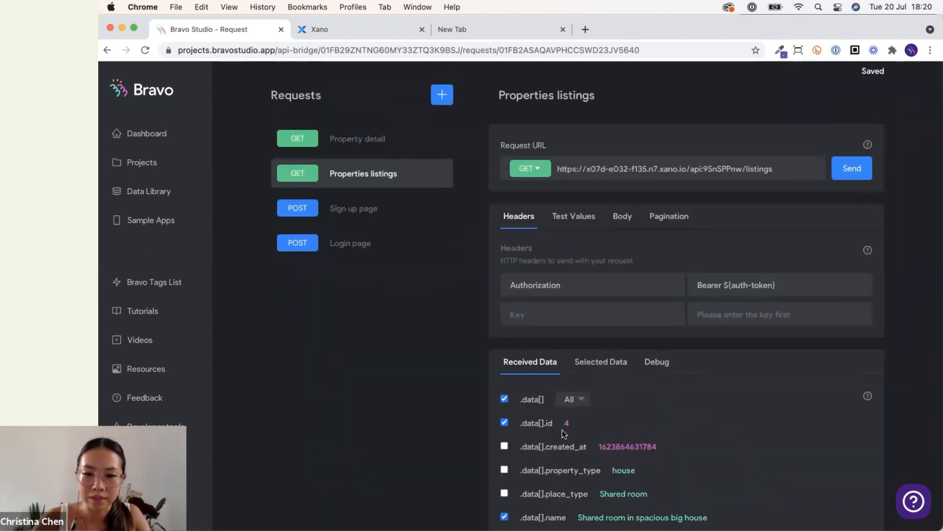
left_click(593, 363)
scroll(592, 361, "down", 4)
scroll(594, 442, "up", 3)
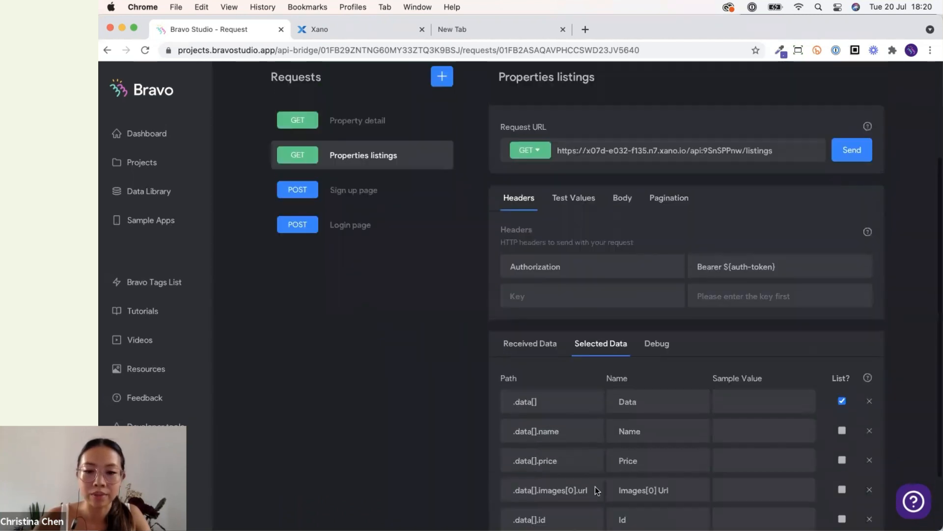
scroll(428, 413, "up", 5)
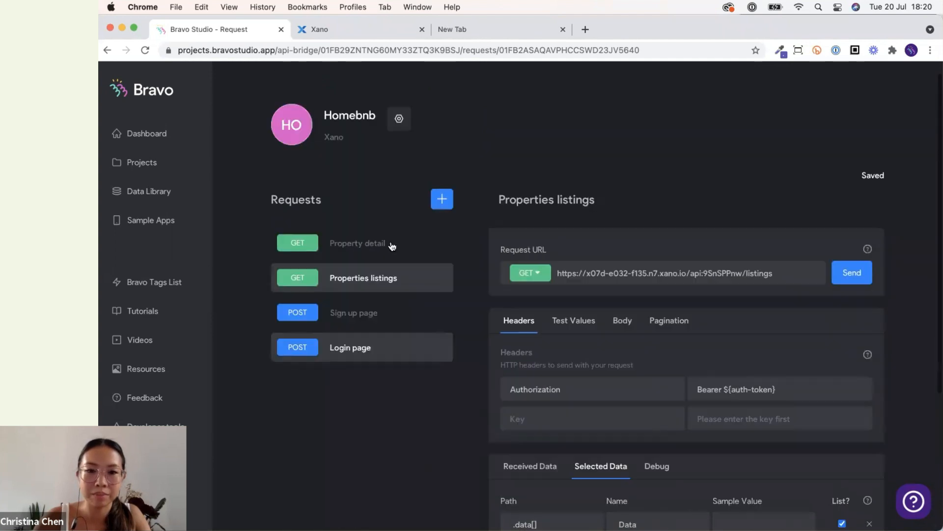
Copy listings_id from the Property detail URL and rename the Properties listings .data[].id field to listings_id.
left_click(396, 250)
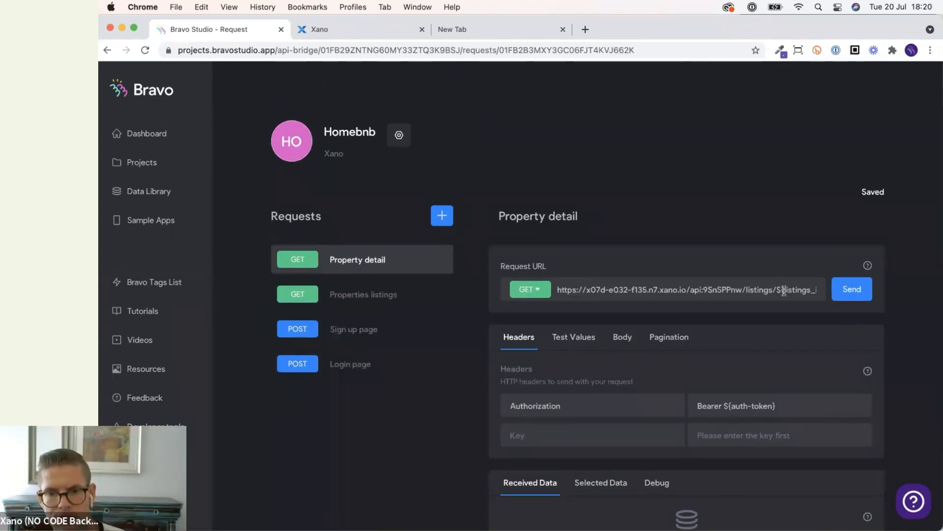
double_click(784, 290)
key("cmd+c")
left_click(375, 294)
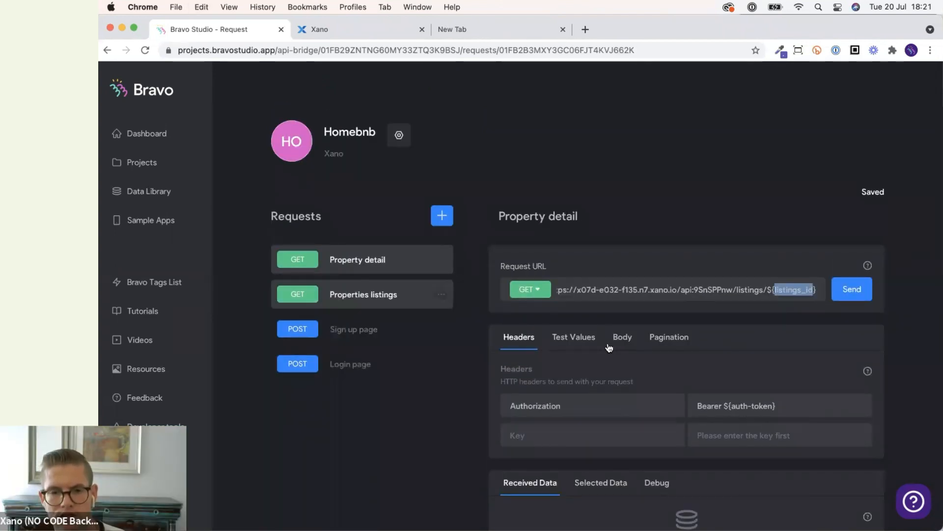
scroll(605, 354, "down", 3)
left_click(606, 378)
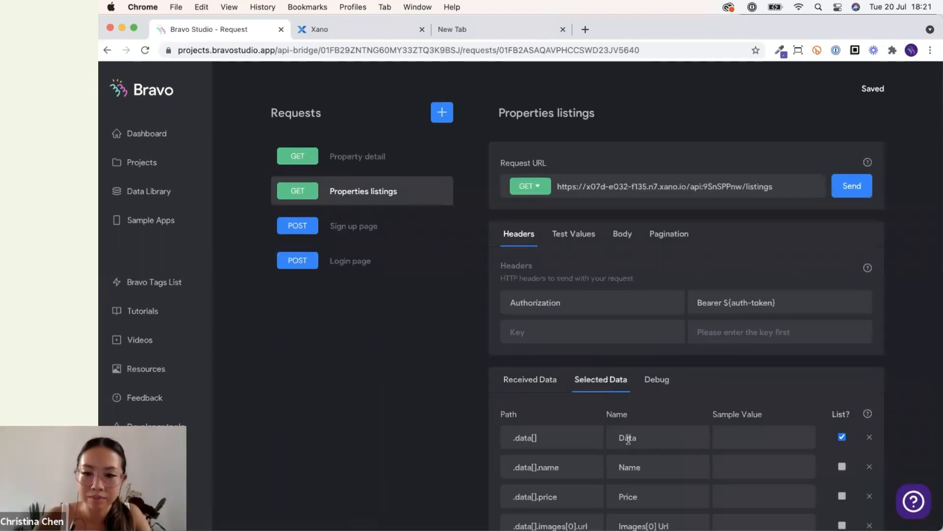
scroll(629, 432, "down", 3)
left_click_drag(634, 444, 586, 440)
key("cmd+v")
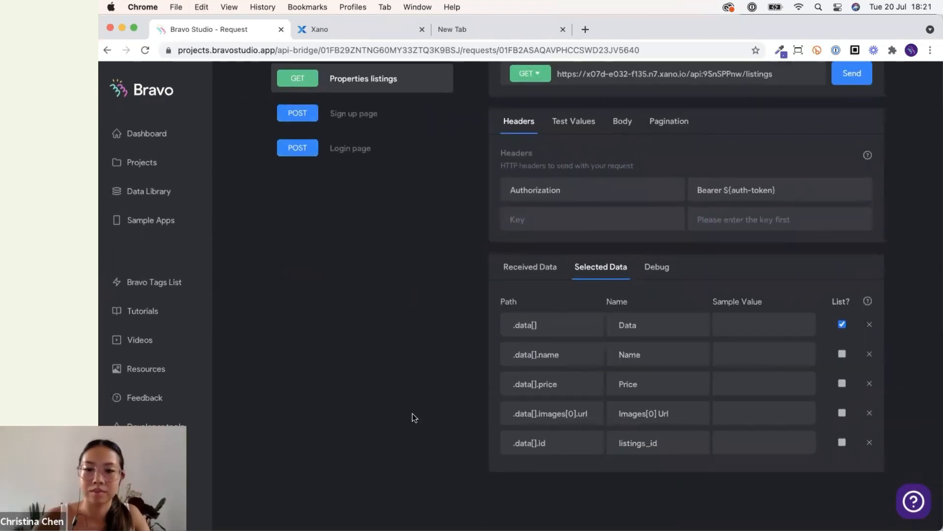
scroll(412, 414, "up", 2)
scroll(411, 414, "down", 2)
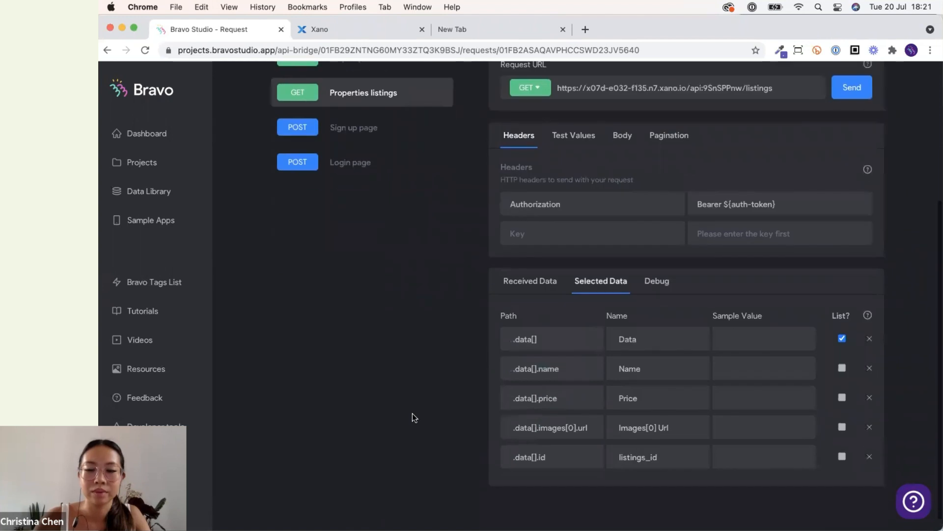
scroll(593, 272, "up", 3)
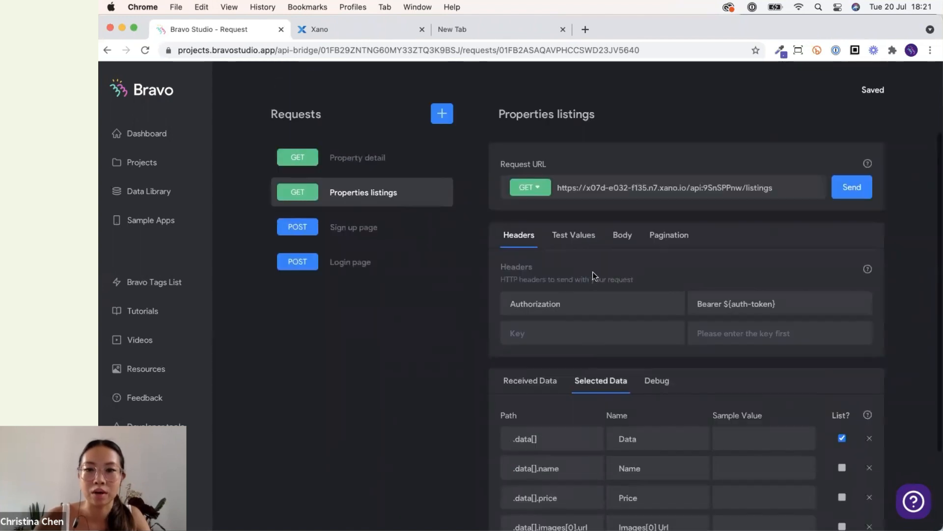
left_click(370, 157)
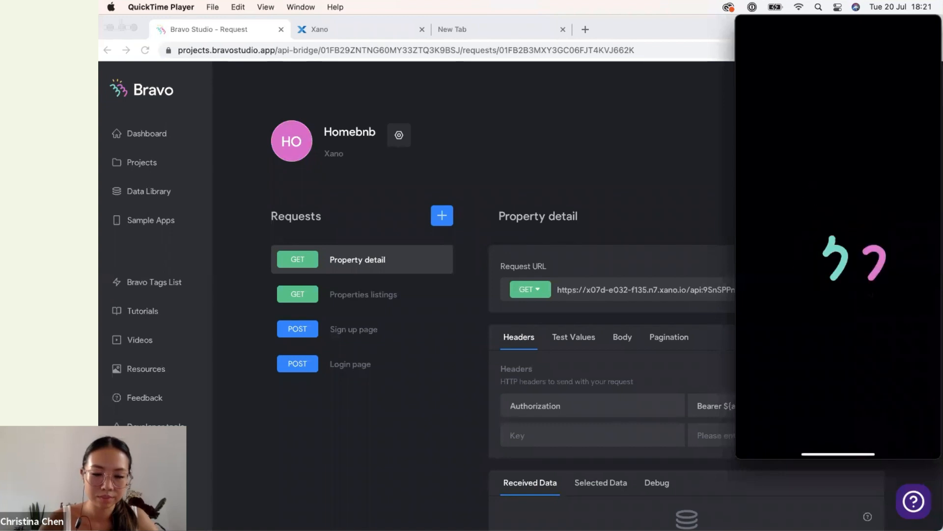
Log in on the phone preview with the account's e-mail and password, then open the Urban city loft listing.
left_click(885, 391)
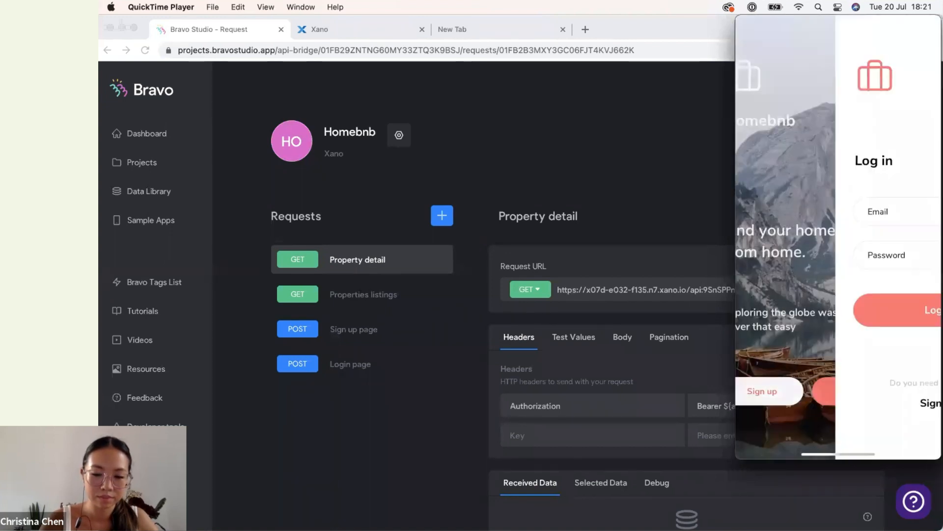
left_click(838, 211)
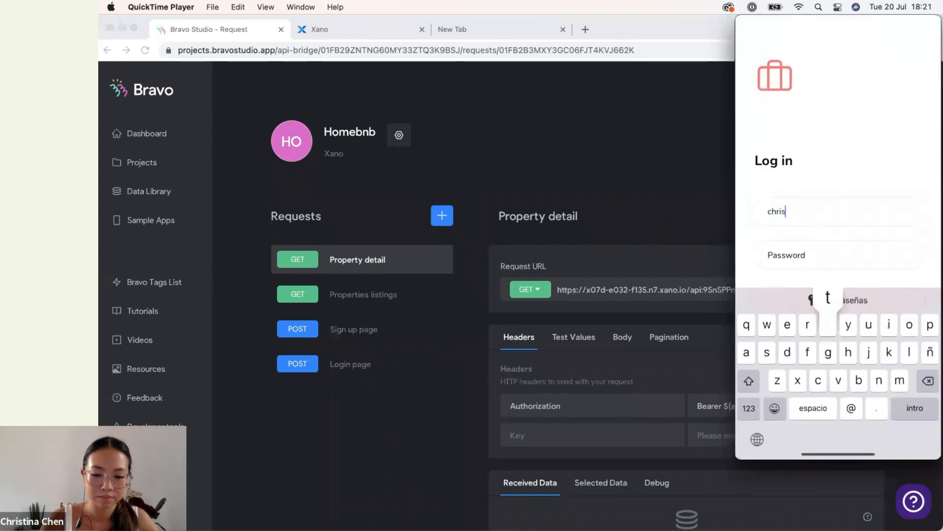
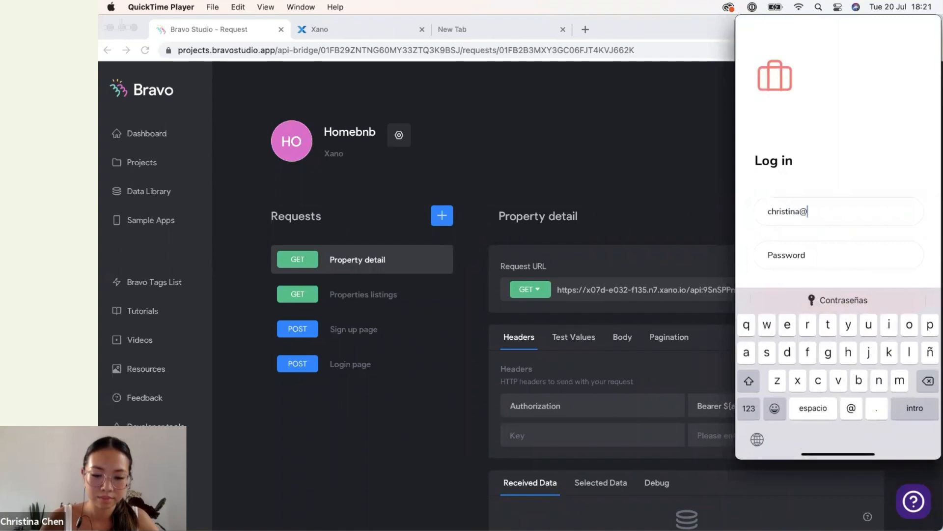
left_click(838, 255)
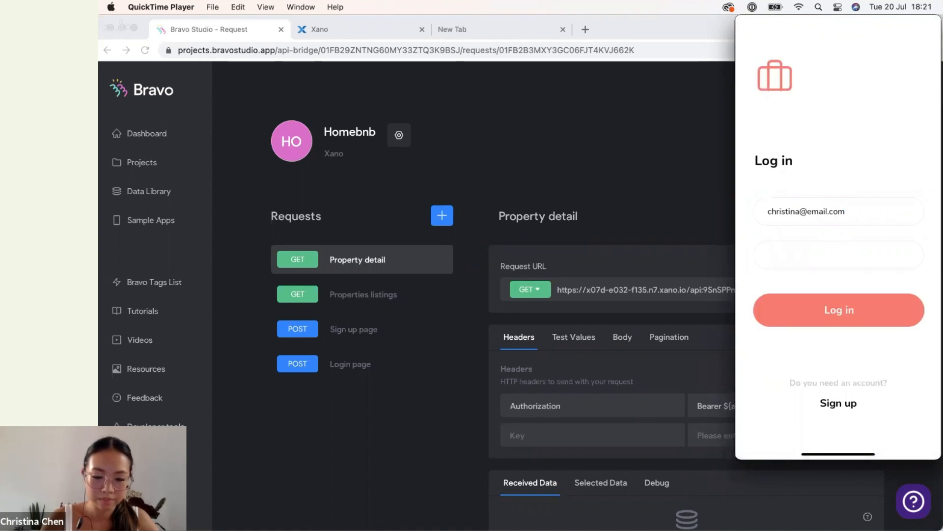
left_click(839, 310)
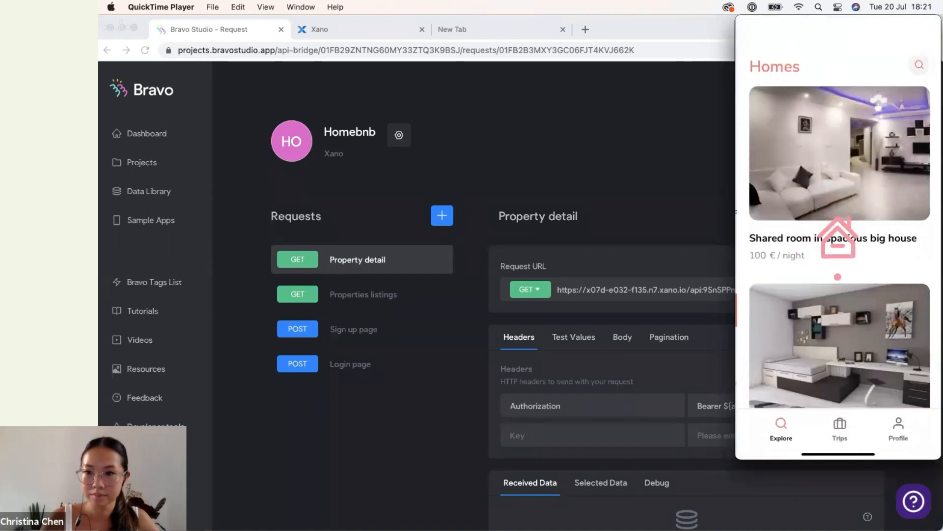
scroll(838, 277, "down", 8)
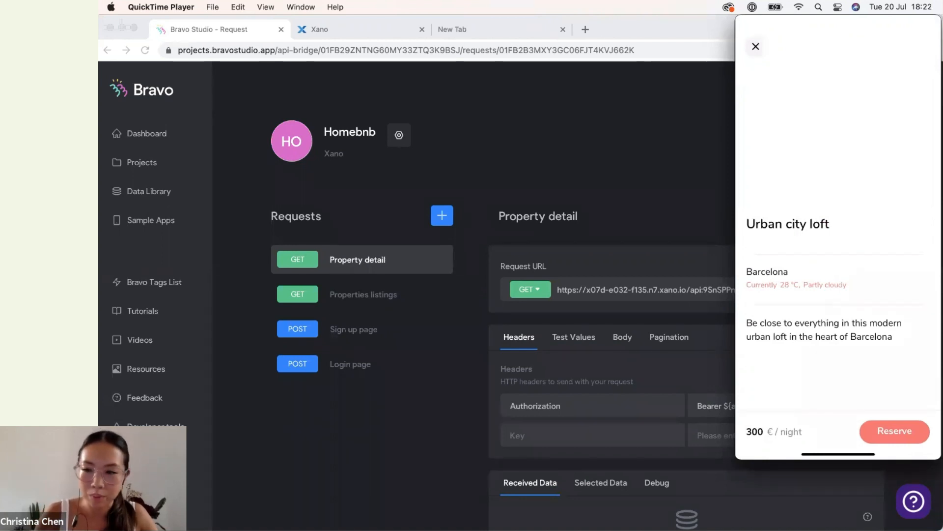
mouse_move(773, 229)
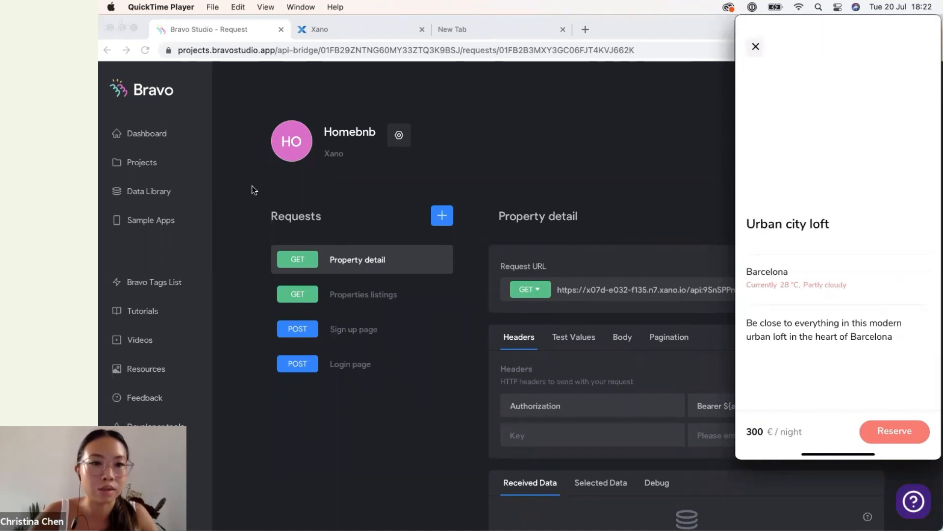
Open the Homebnb app (Bravo x Xano) project and start binding the Detail screen.
left_click(158, 164)
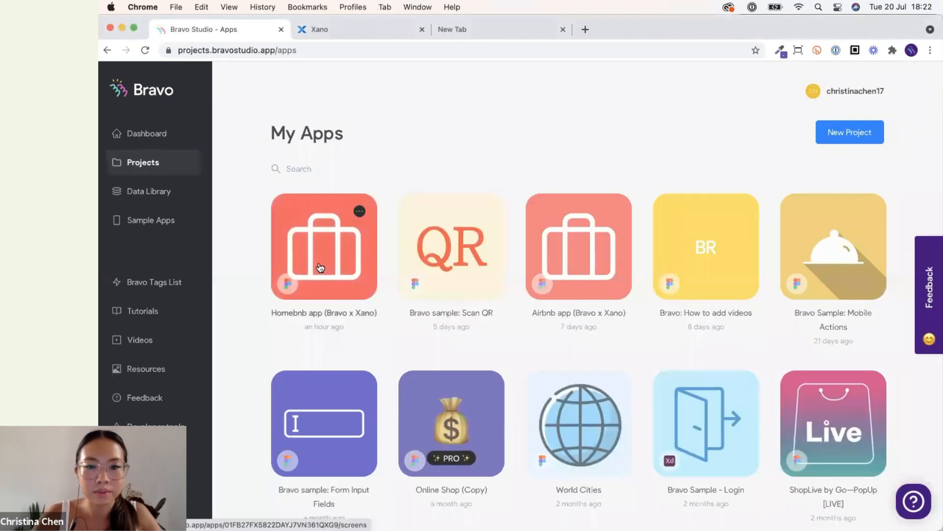
left_click(321, 268)
scroll(526, 305, "down", 3)
scroll(861, 185, "down", 20)
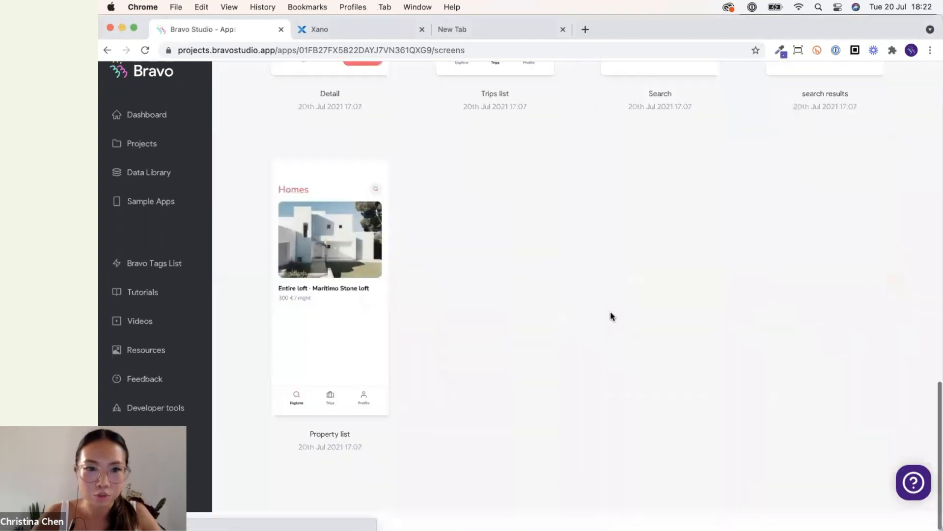
scroll(613, 317, "up", 7)
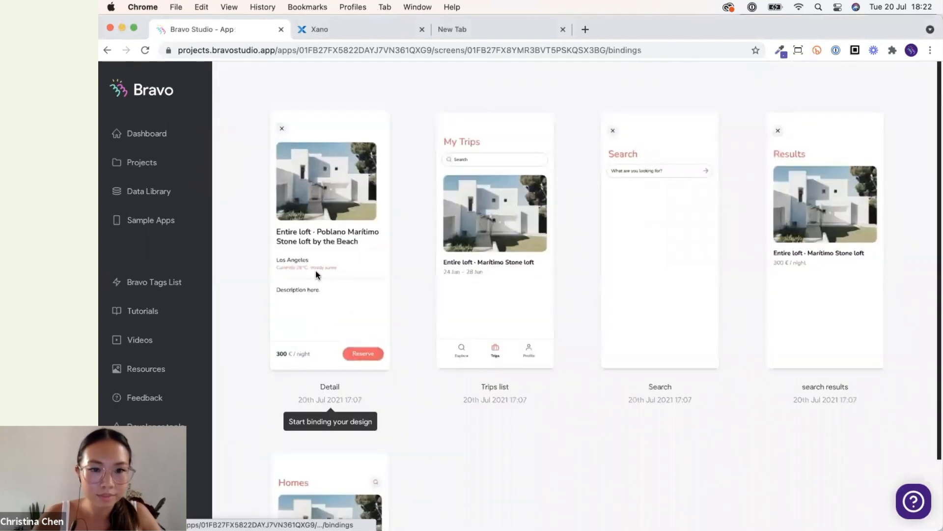
left_click(315, 272)
Bind the slider's image slide container to Listing Images from the Property detail request.
scroll(589, 285, "down", 1)
left_click(636, 349)
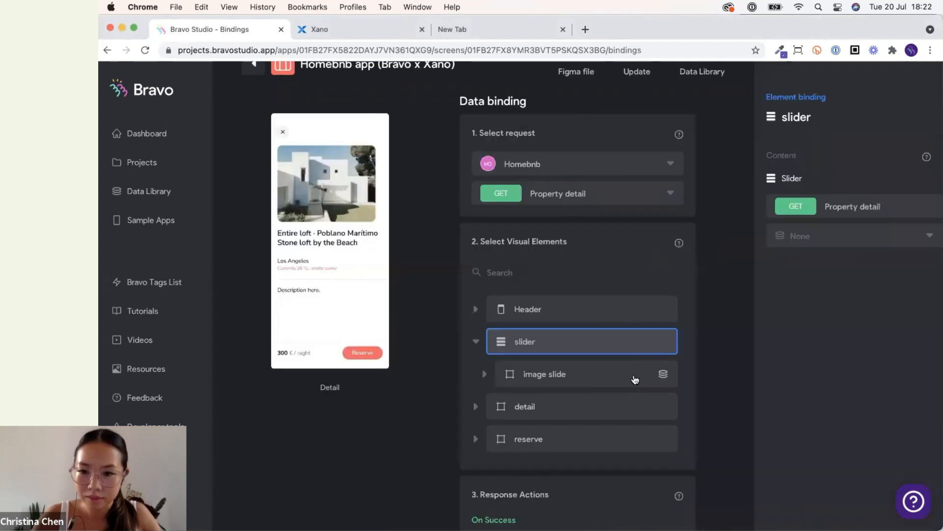
left_click(638, 376)
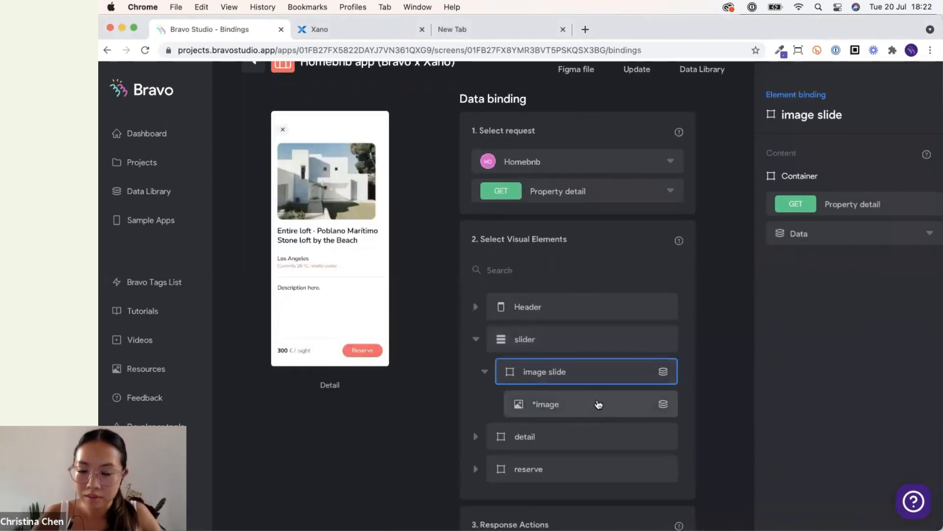
left_click(597, 405)
scroll(598, 393, "down", 1)
left_click(604, 349)
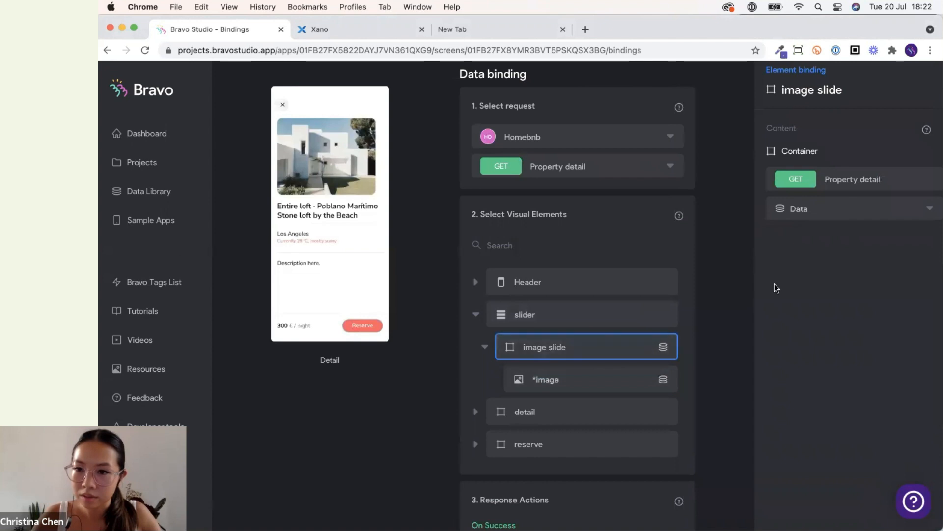
scroll(781, 275, "up", 1)
left_click(786, 219)
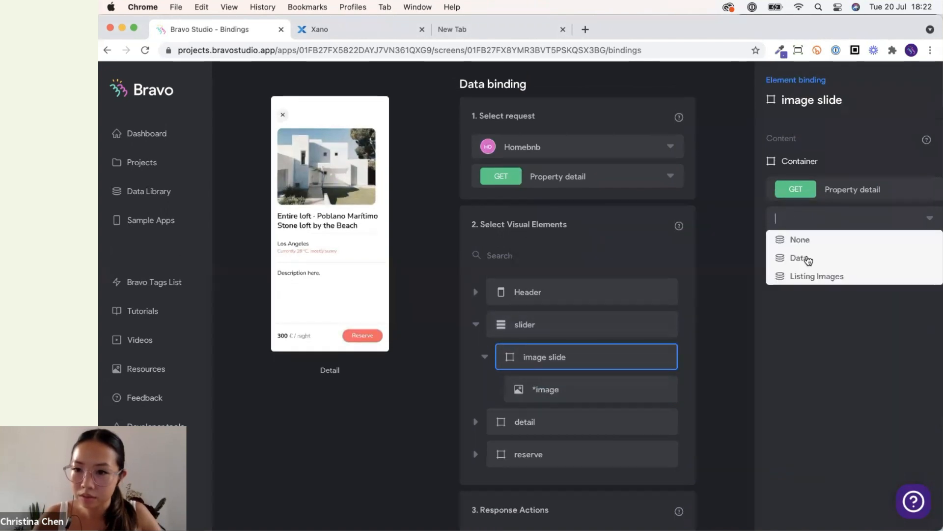
left_click(812, 274)
left_click(818, 211)
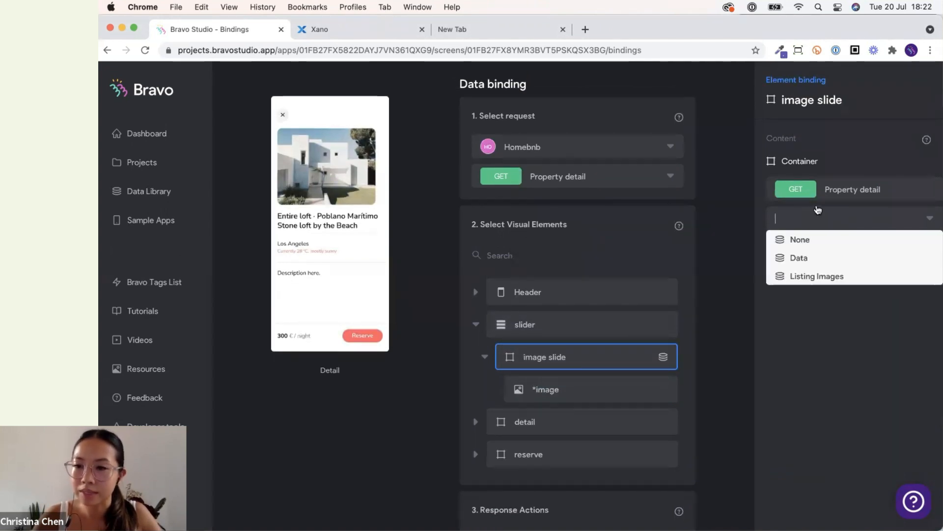
left_click(815, 275)
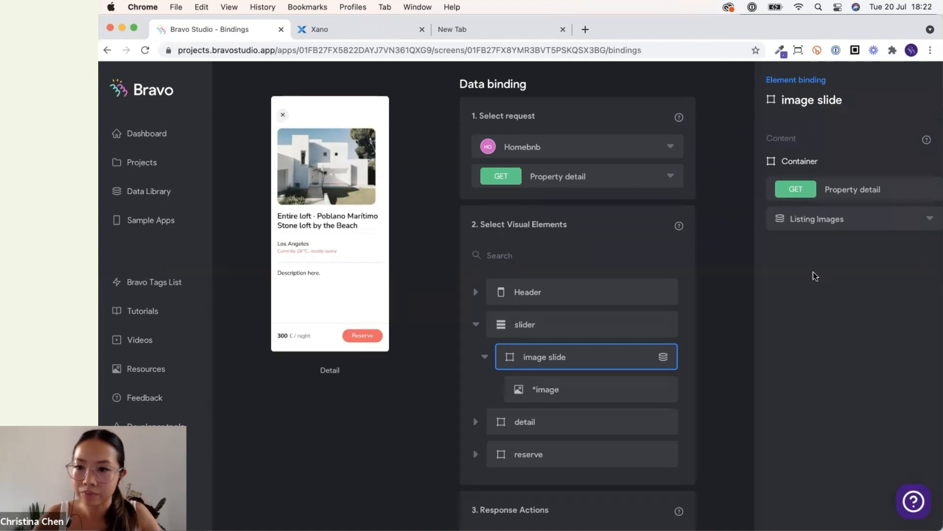
Bind the *image element inside the image slide to Listing Images Url.
left_click(605, 389)
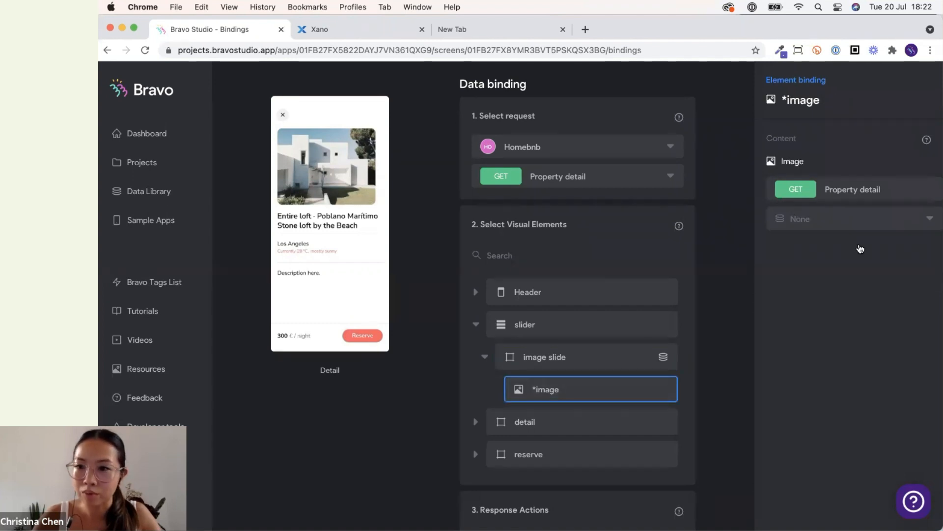
left_click(845, 215)
left_click(848, 295)
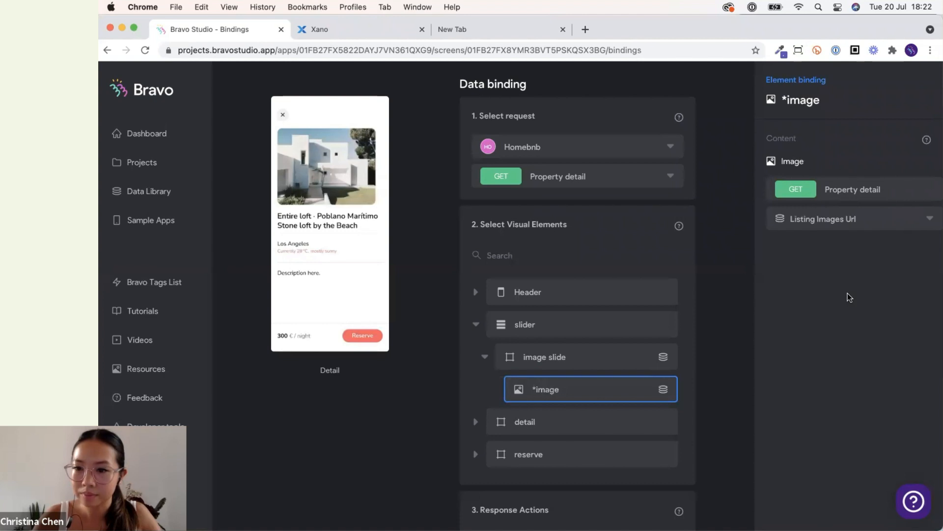
left_click(846, 220)
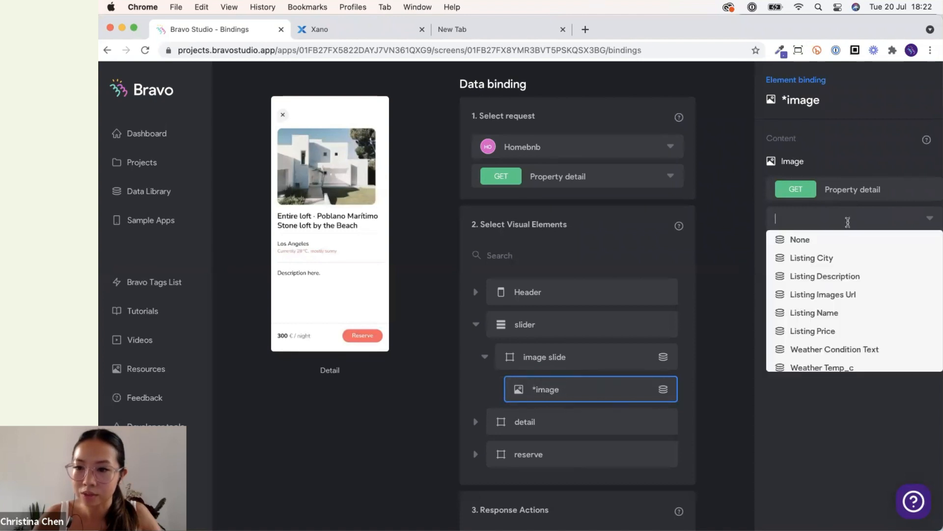
left_click(745, 306)
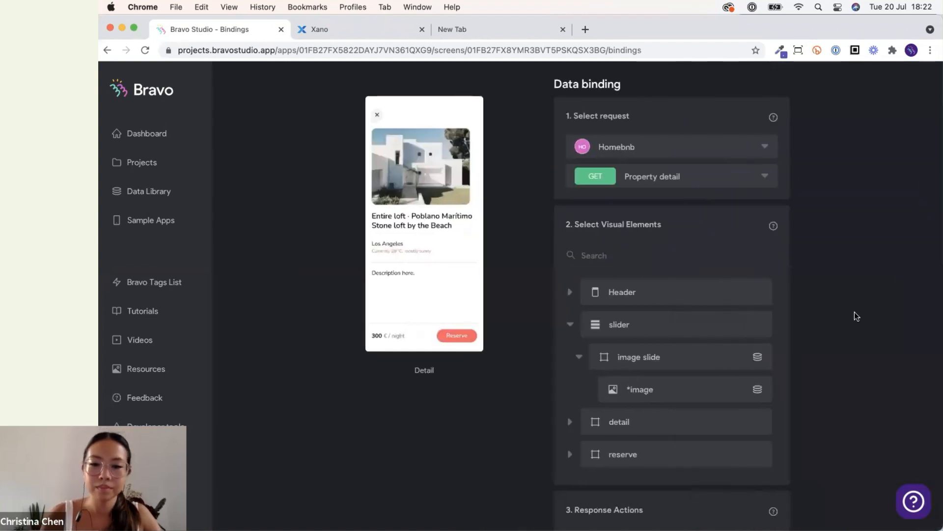
Open the Reserve form in the phone preview, then go back to the Homebnb requests in the Data Library.
left_click(716, 500)
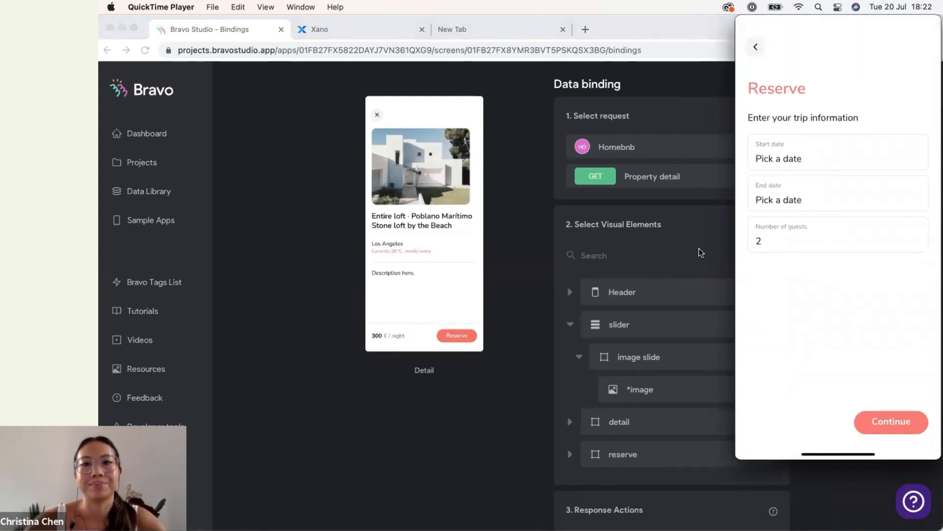
left_click(103, 150)
left_click(168, 199)
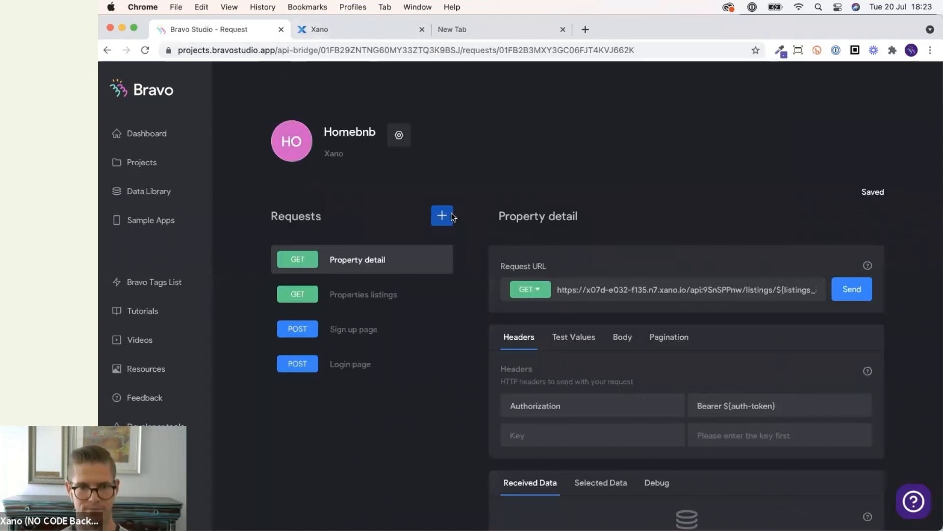
Add a new request named Make reservation, copying the POST /reservations endpoint link from Xano.
left_click(442, 217)
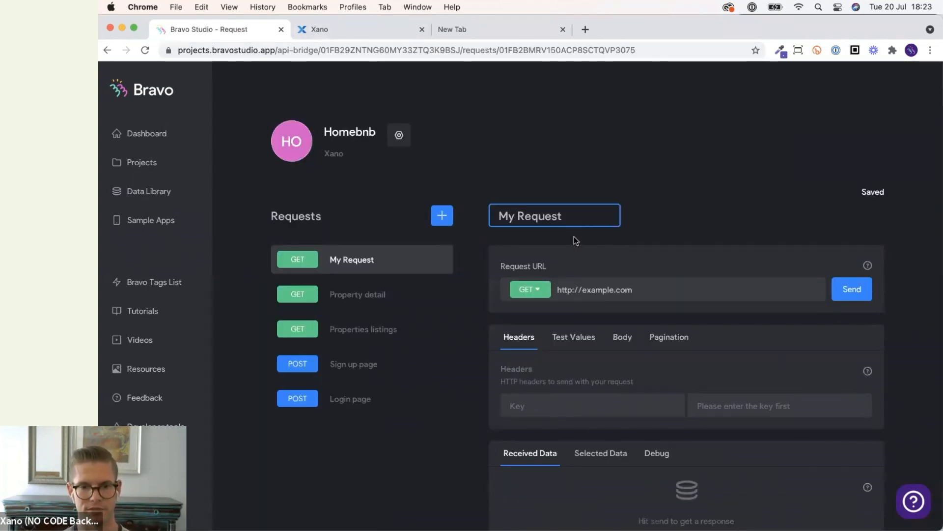
triple_click(544, 223)
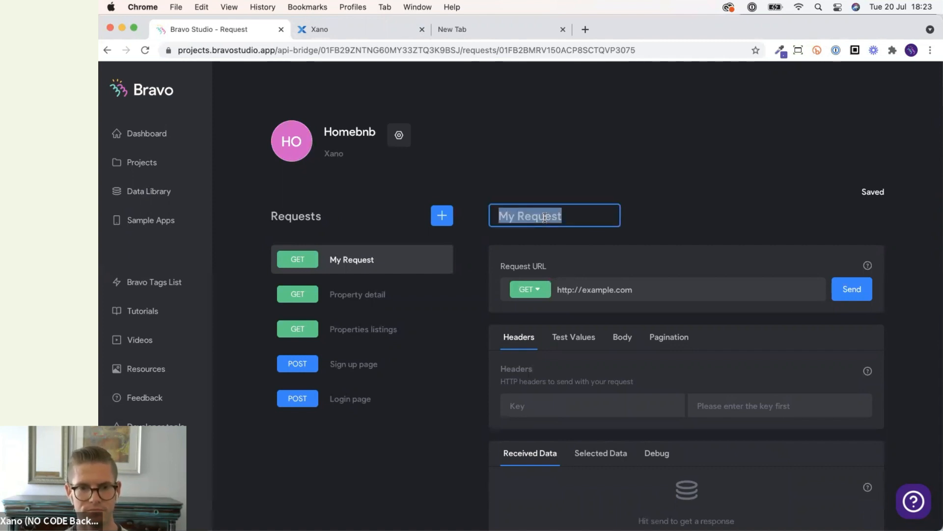
left_click(368, 24)
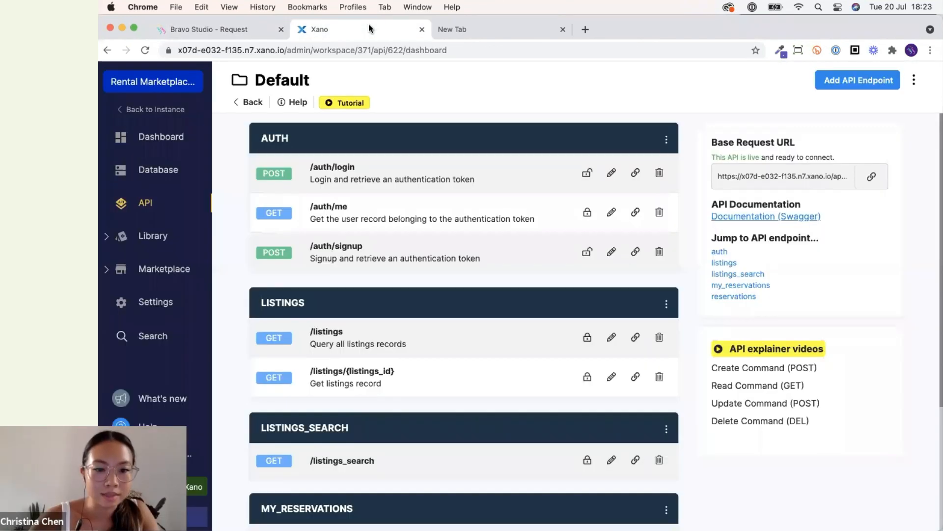
scroll(403, 309, "down", 5)
scroll(403, 309, "down", 1)
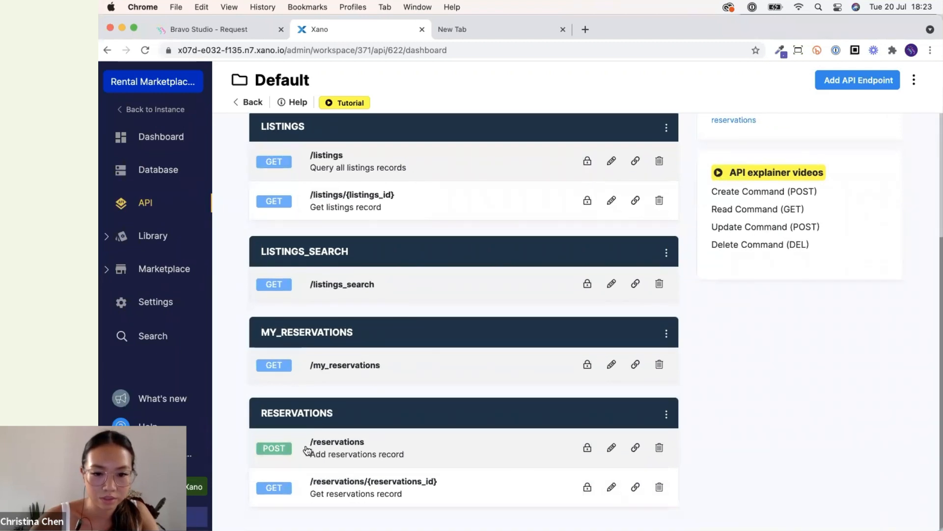
left_click(638, 450)
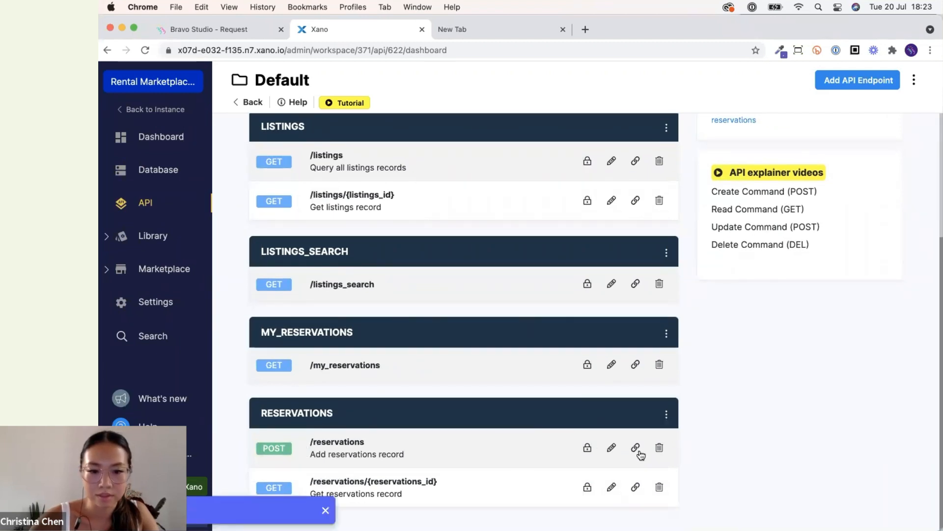
left_click(235, 29)
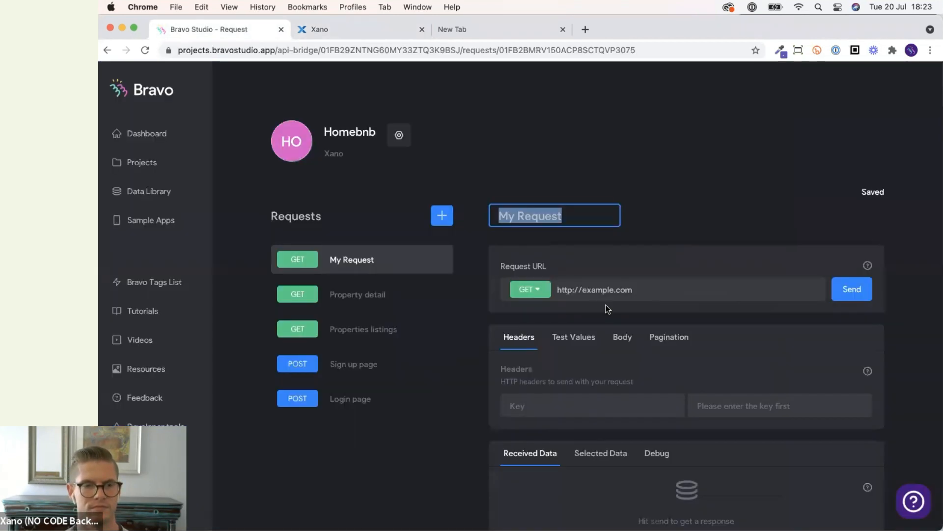
type("Make reservation")
Paste the /reservations URL as the request URL and set the method to POST.
left_click(613, 290)
key("super+a")
type("https://x07d-e032-f135.n7.xano.io/api:9SnSPPnw/reservations")
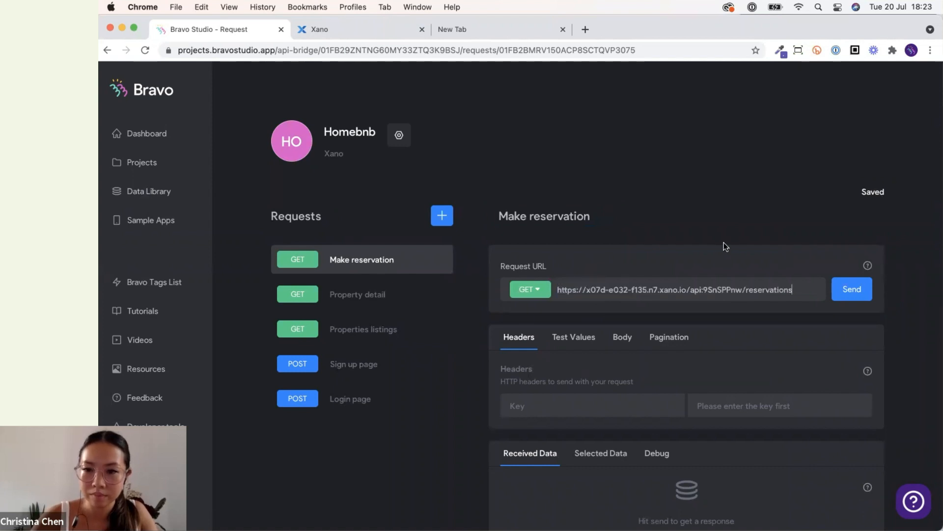
left_click(529, 293)
left_click(560, 343)
Copy the default JSON from Xano's /reservations Run & Debug panel into the request's JSON body.
scroll(742, 349, "down", 2)
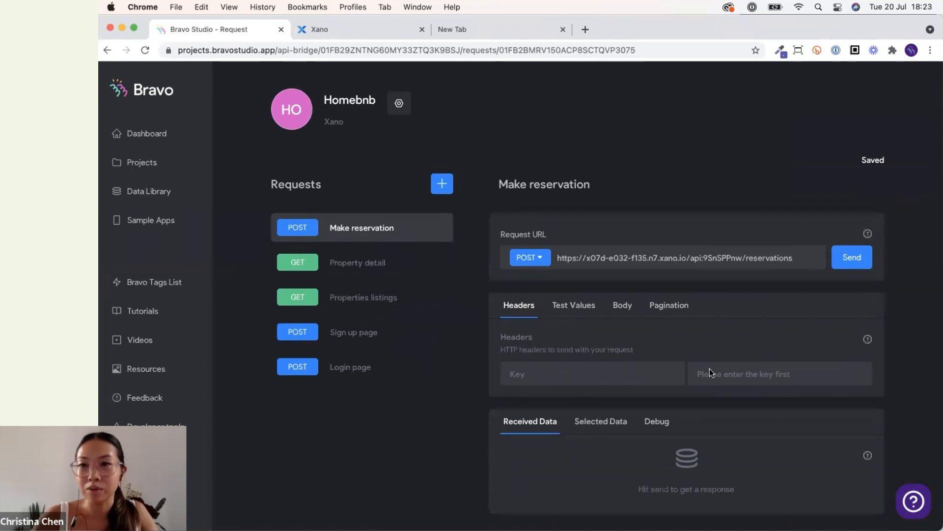
left_click(620, 305)
left_click(596, 340)
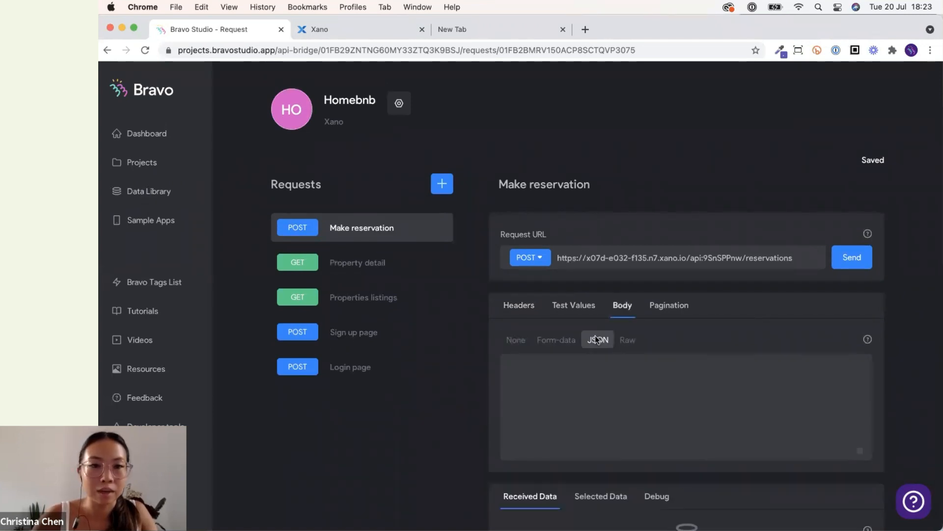
left_click(353, 29)
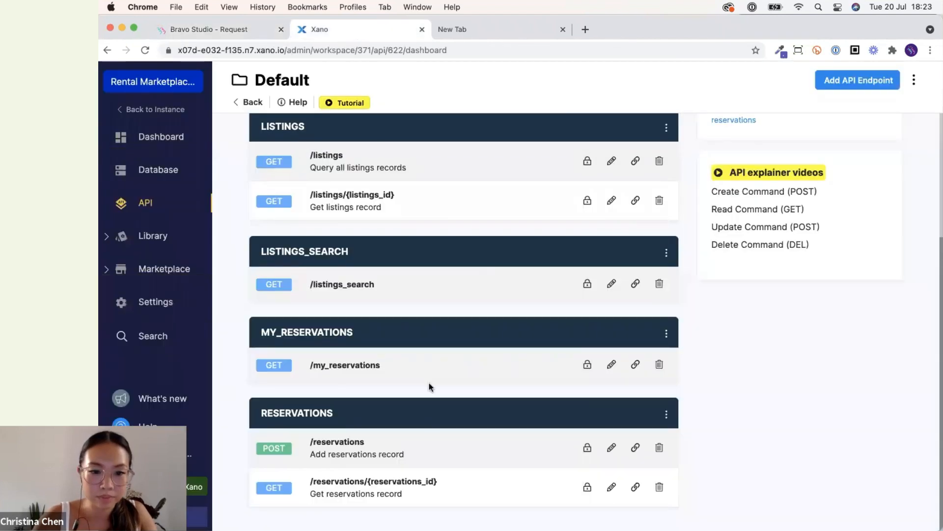
left_click(346, 452)
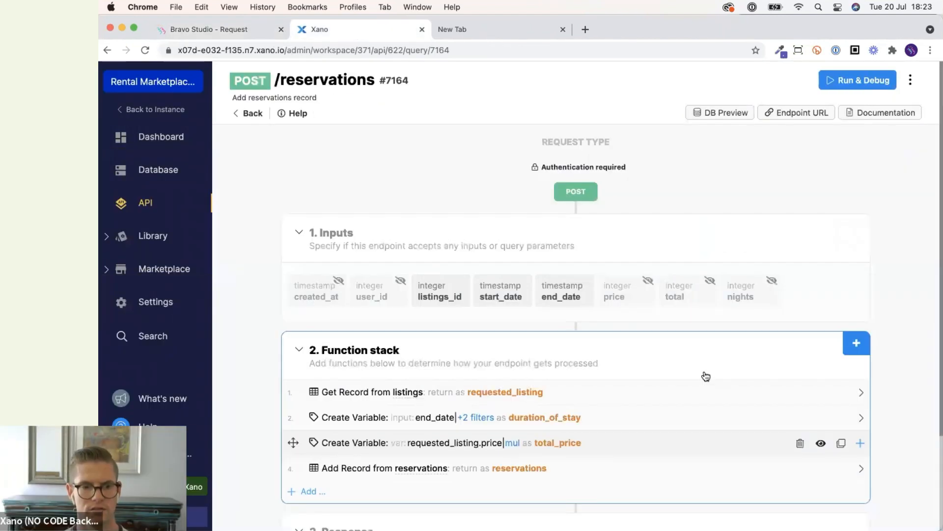
left_click(869, 87)
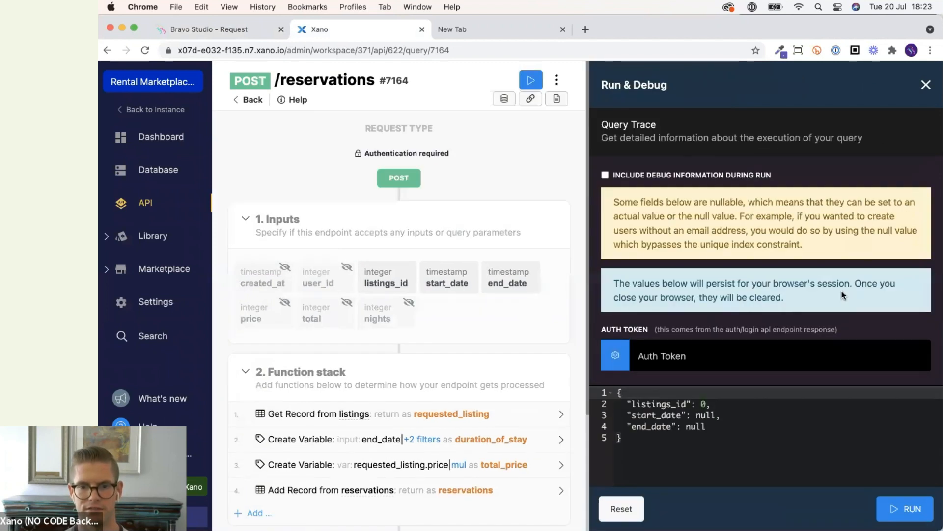
left_click_drag(652, 438, 302, 54)
key("super+c")
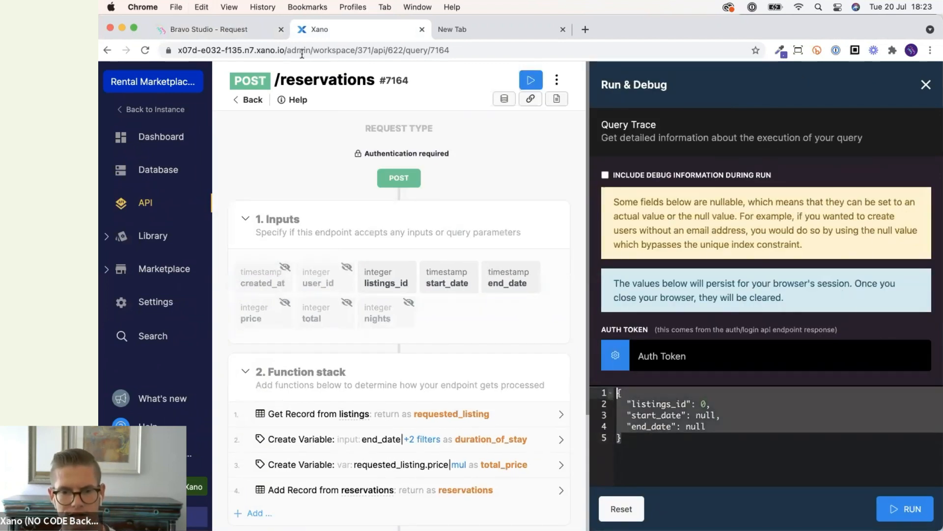
left_click(231, 27)
left_click(646, 372)
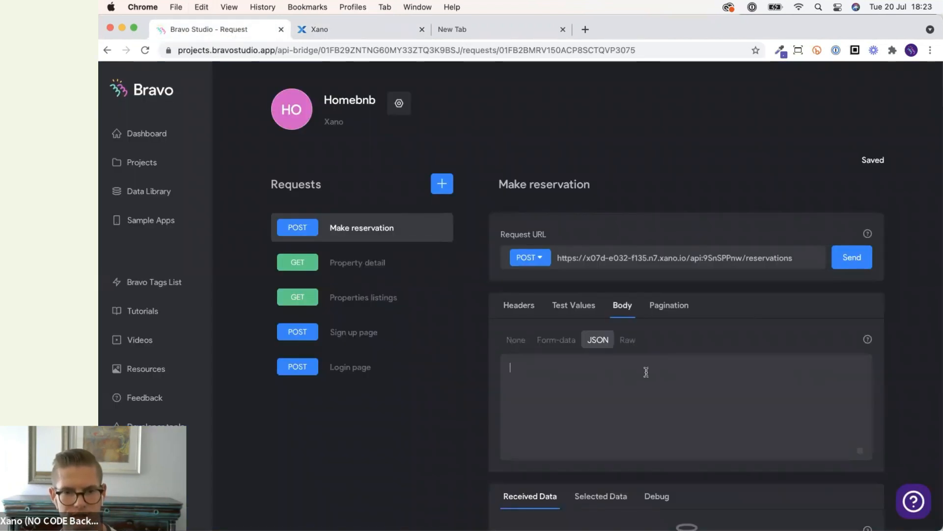
key("super+v")
Set the body's listings_id value to ${listings_id}.
scroll(599, 367, "down", 1)
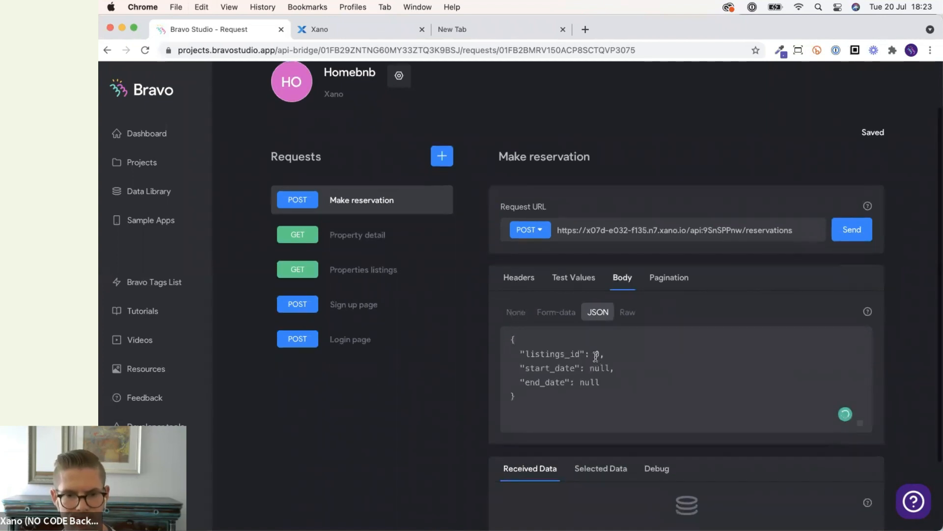
double_click(597, 355)
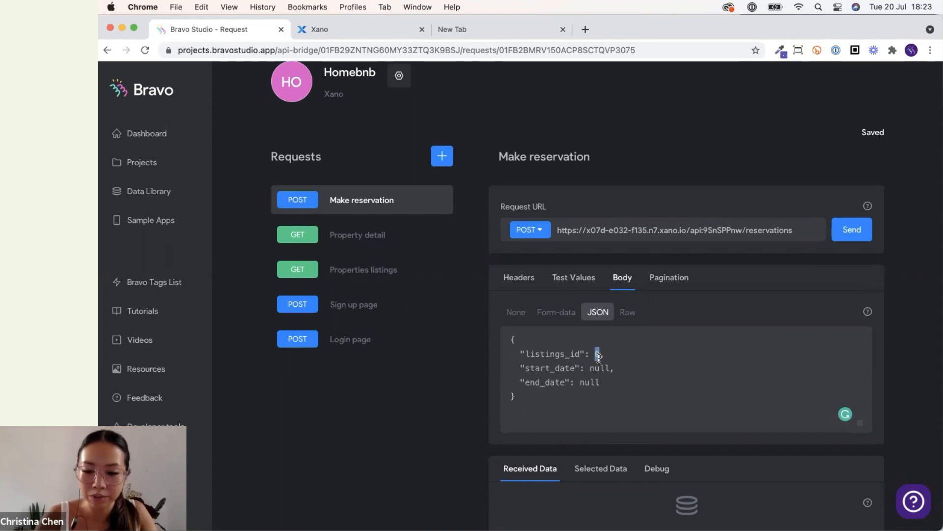
type("${")
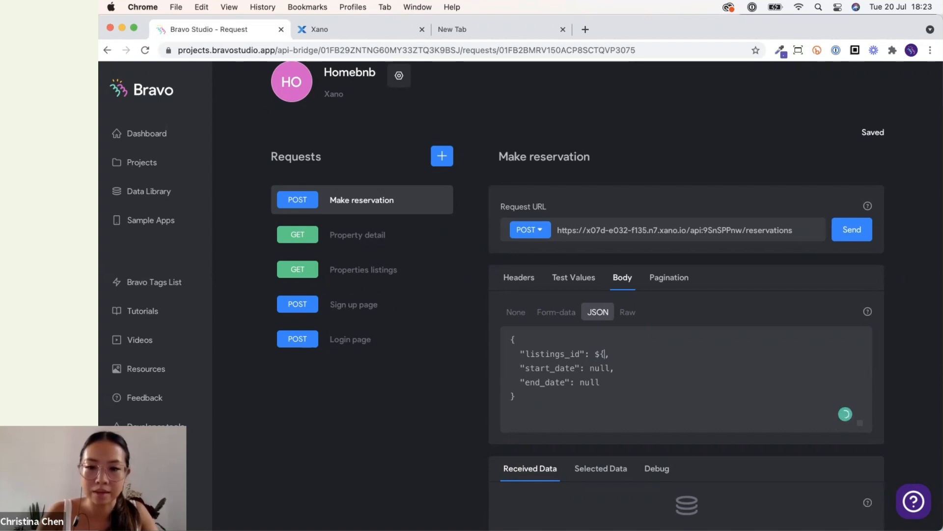
double_click(575, 353)
key("super+c")
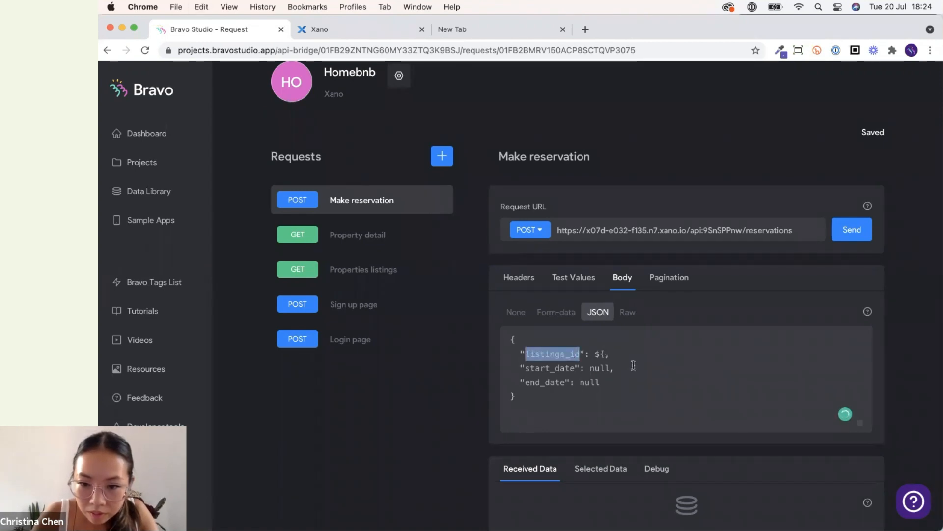
left_click(604, 354)
key("super+v")
type("}")
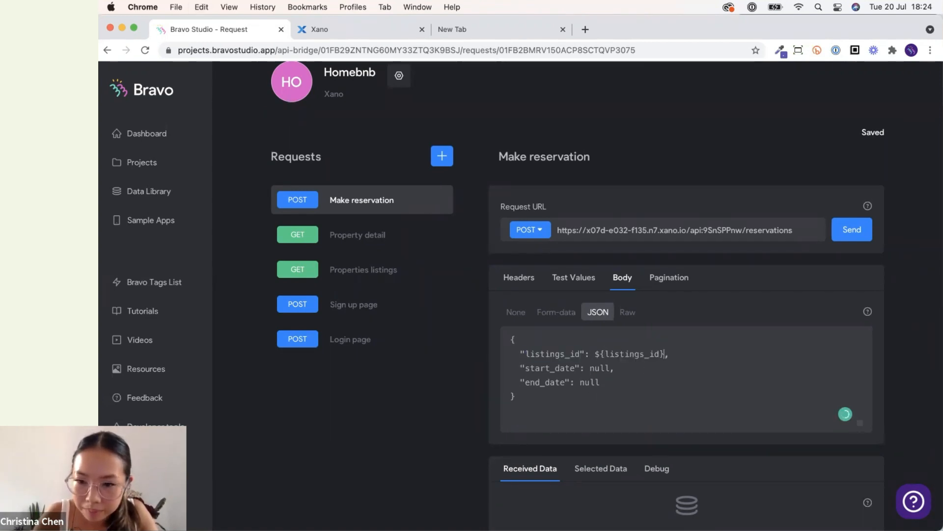
Copy ${listings_id} into the start_date and end_date values of the JSON body.
left_click_drag(595, 354, 664, 355)
key("super+c")
mouse_move(591, 368)
left_mouse_down()
mouse_move(612, 368)
mouse_move(579, 382)
left_mouse_up()
key("super+v")
key("super+v")
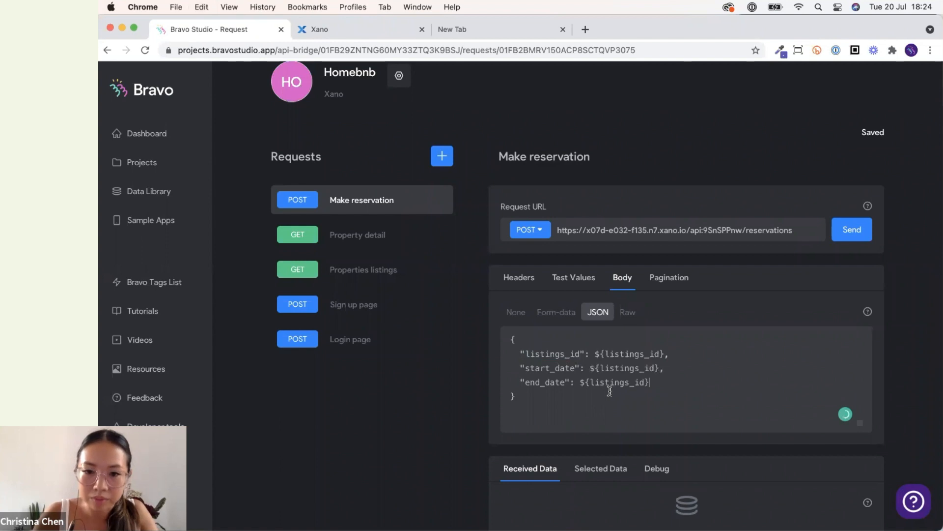
Set the start_date value to ${start_date} and the end_date value to ${end_date} in the JSON body.
left_click_drag(574, 370, 525, 369)
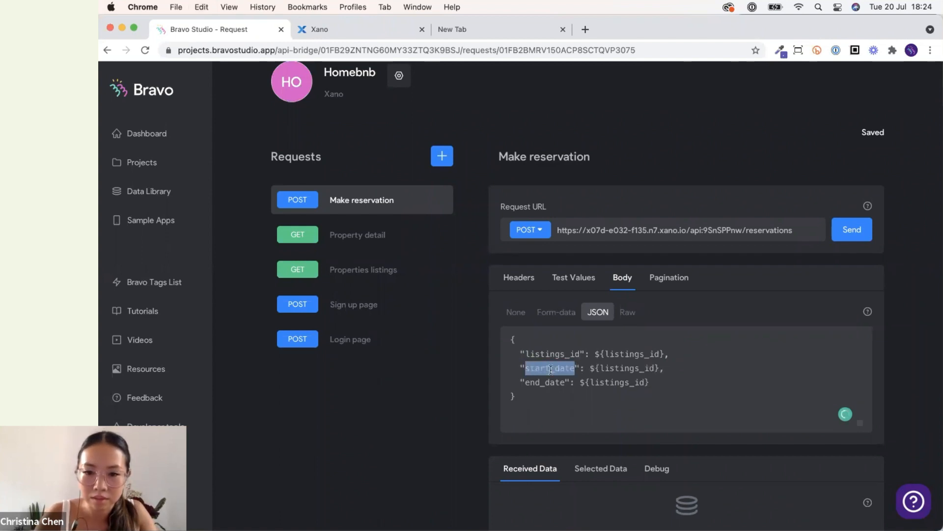
left_click_drag(597, 369, 656, 368)
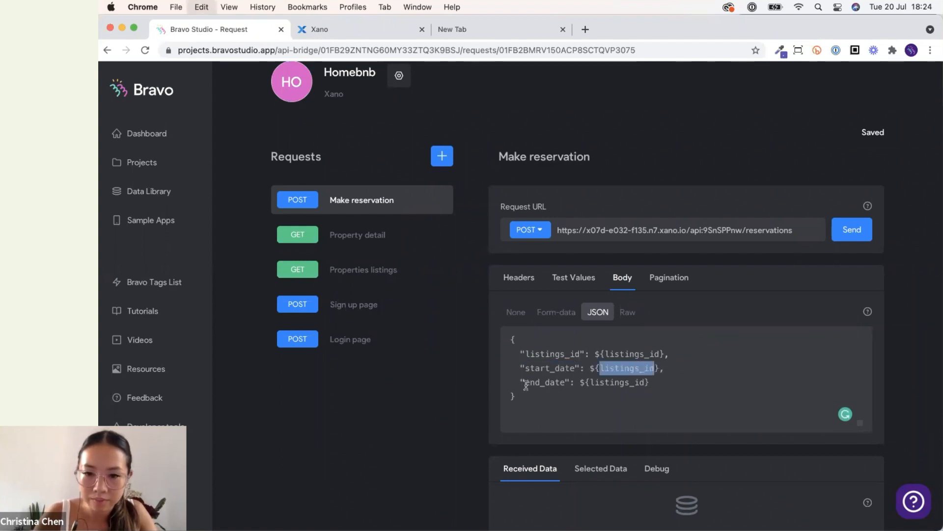
key("super+v")
left_click_drag(525, 382, 565, 384)
key("super+v")
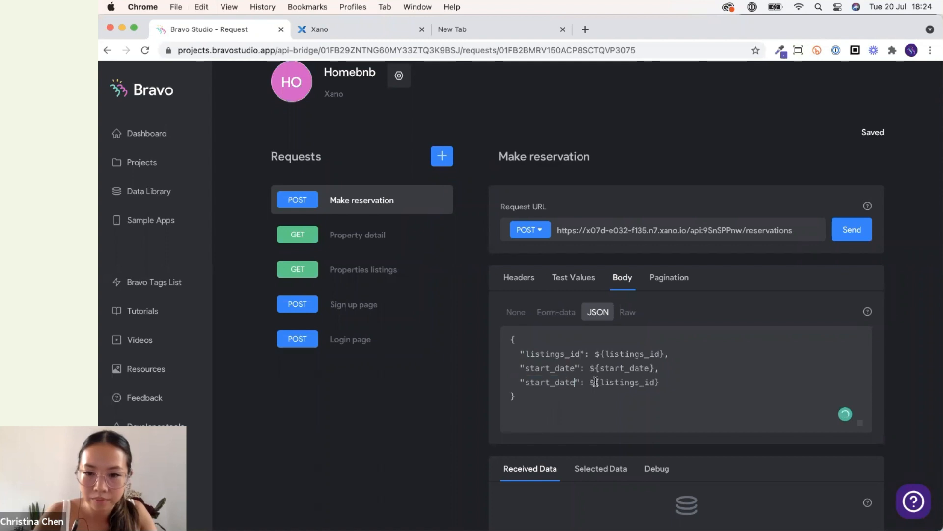
key("super+z")
left_click_drag(589, 382, 644, 382)
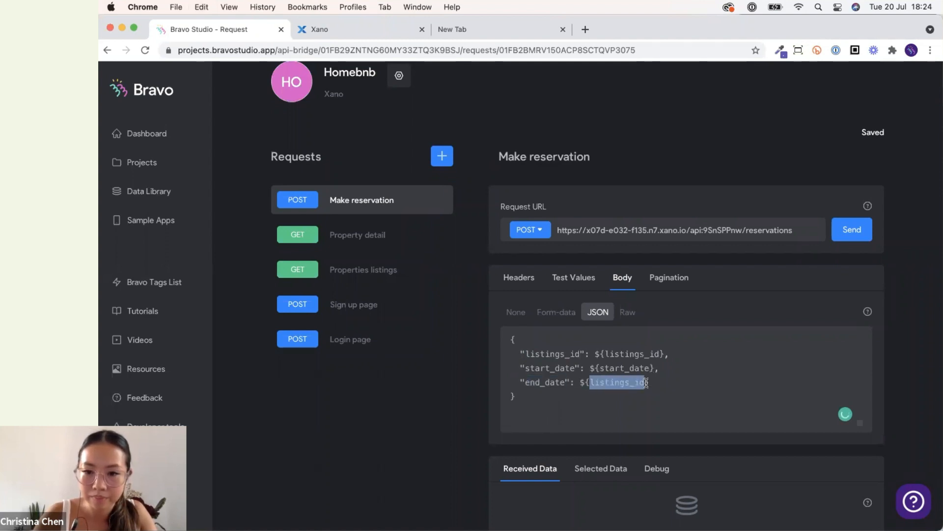
key("super+v")
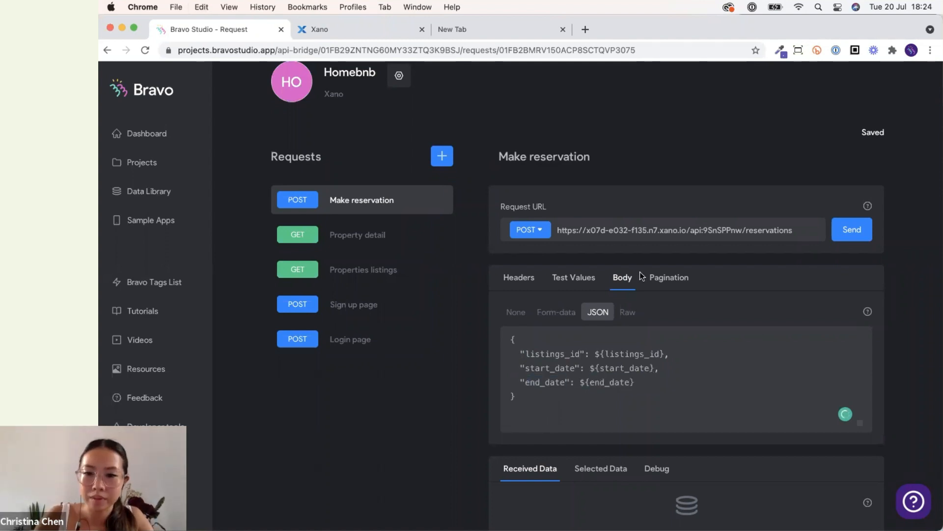
Add listings_id, start_date and end_date as test value keys, copying each name from the JSON body.
left_click_drag(609, 355, 634, 353)
left_click(607, 353)
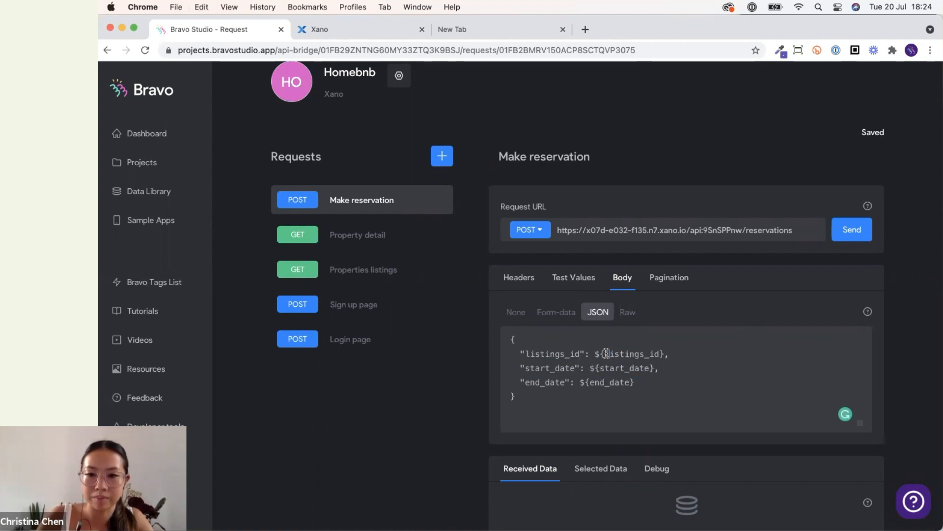
double_click(652, 353)
left_click(572, 278)
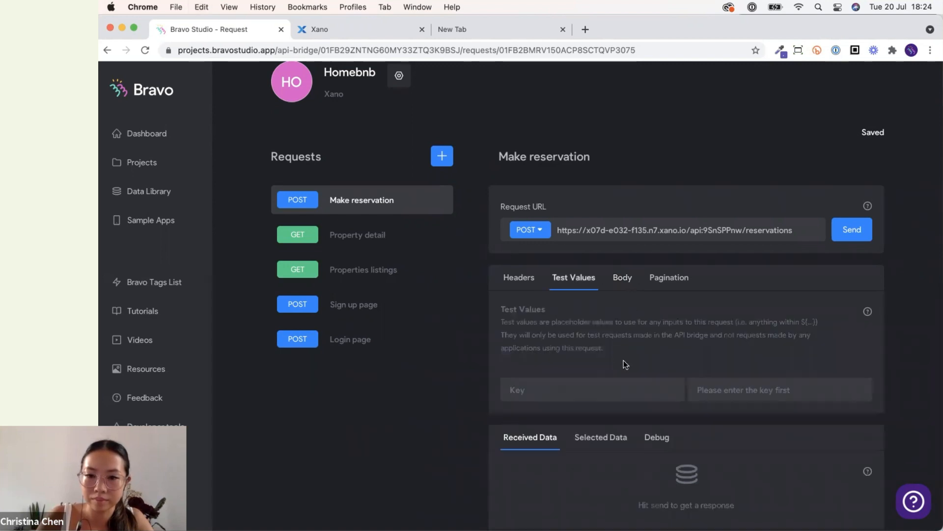
key("ctrl+v")
left_click(623, 279)
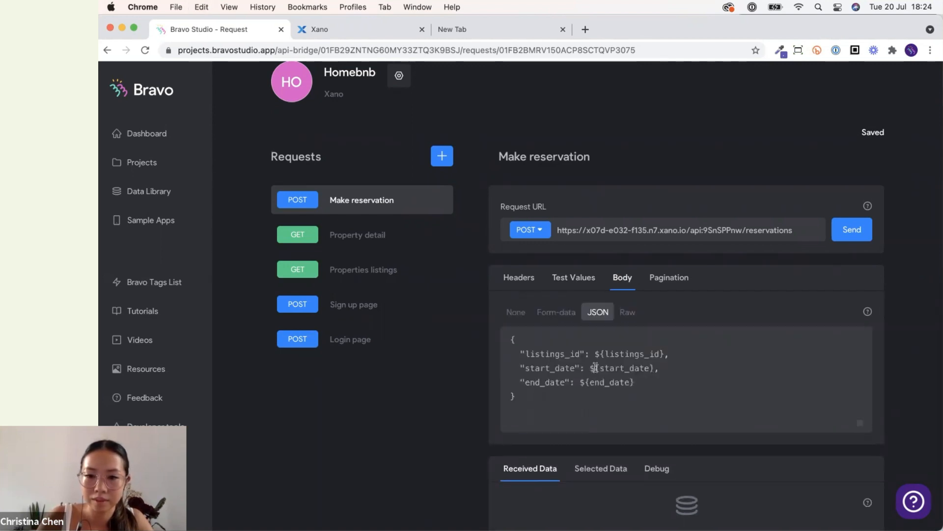
double_click(635, 368)
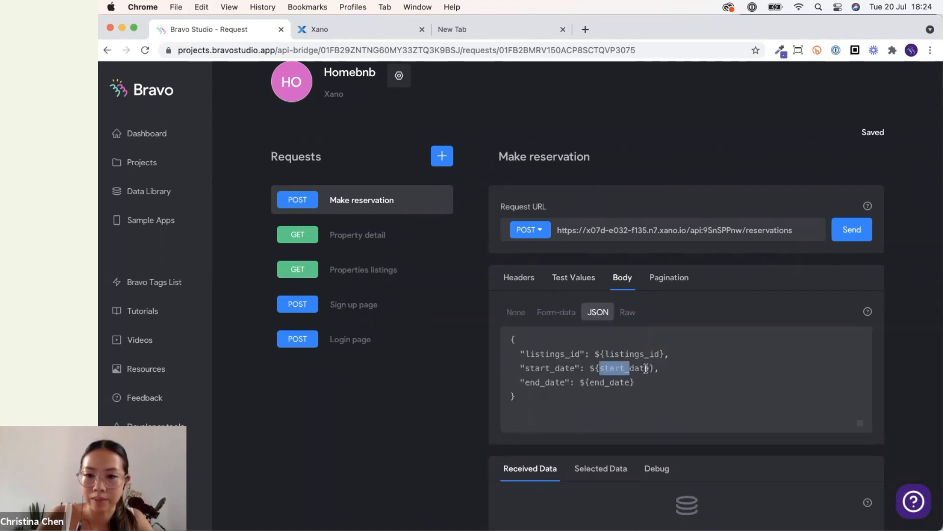
left_click(580, 279)
key("ctrl+v")
left_click(622, 278)
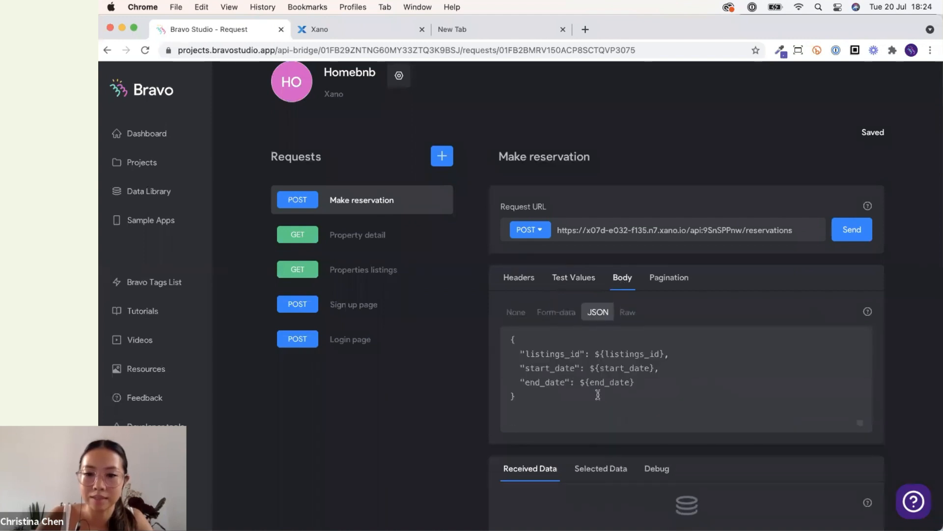
double_click(621, 382)
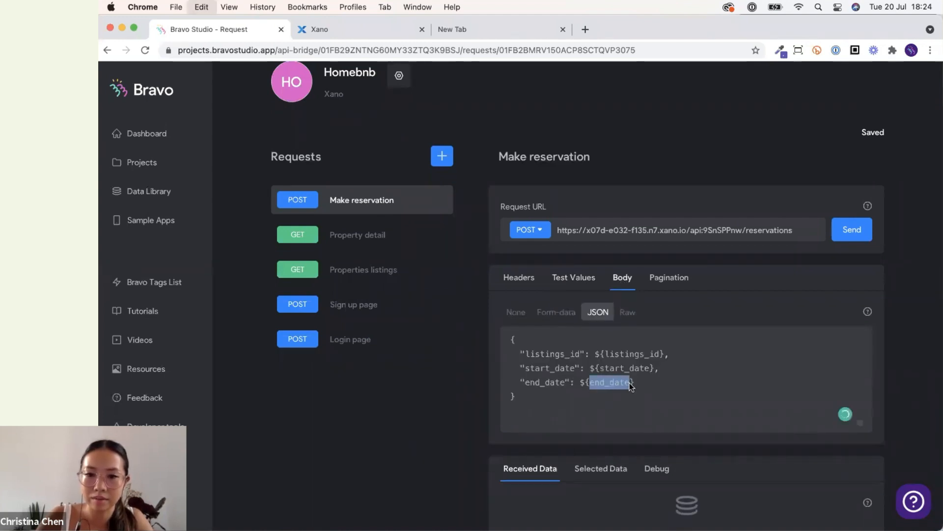
left_click(571, 278)
key("ctrl+v")
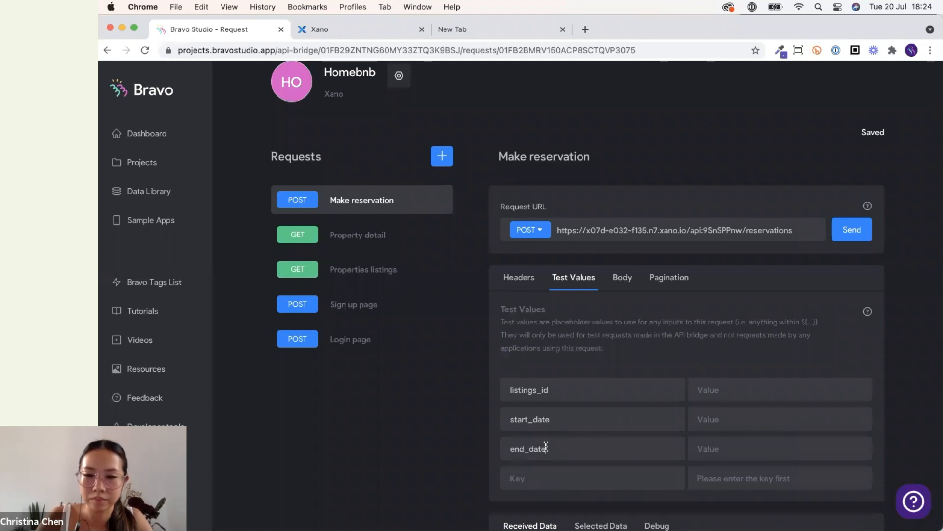
Enter test values: listings_id 1, start_date 01/06/2021 and end_date 07/06/2021.
scroll(653, 373, "down", 2)
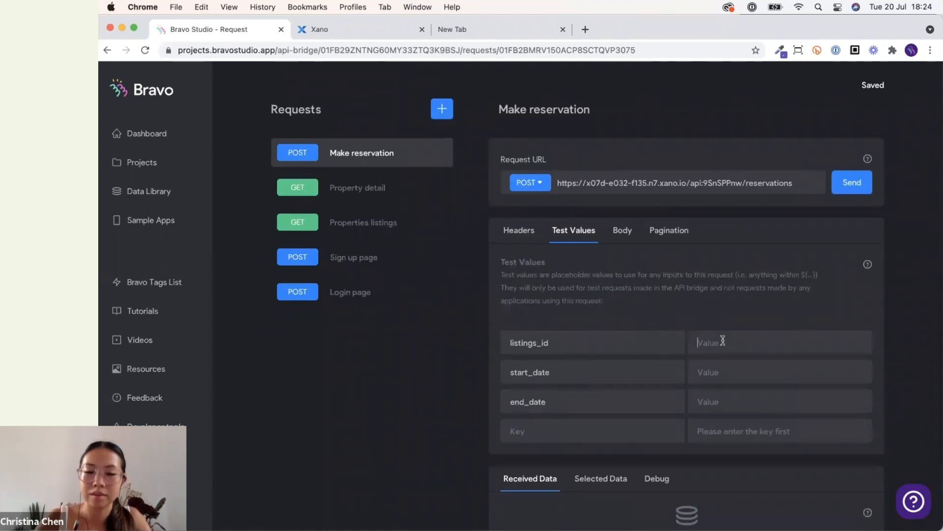
type("1")
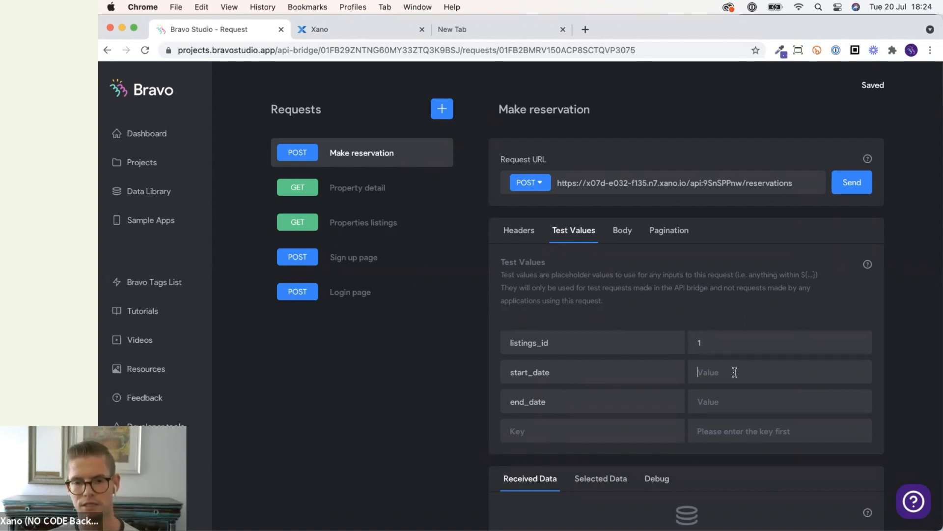
type("01/")
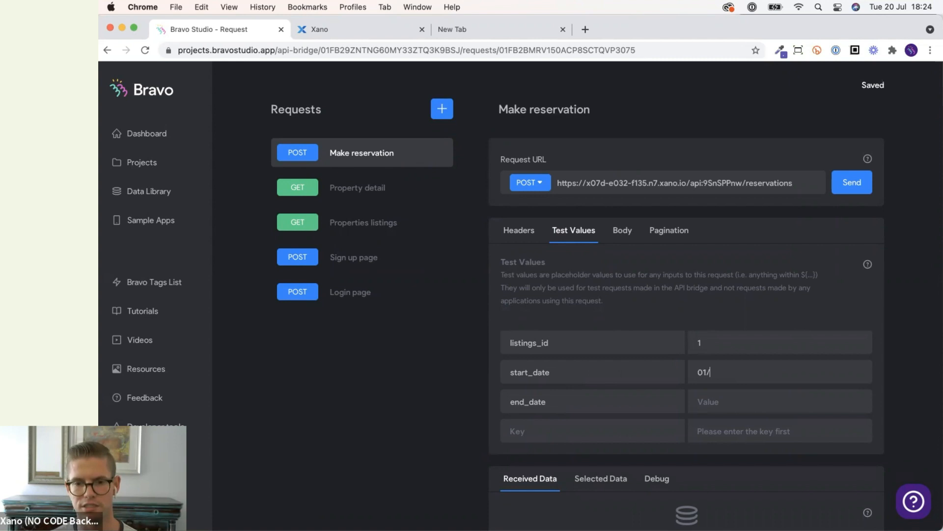
type("06")
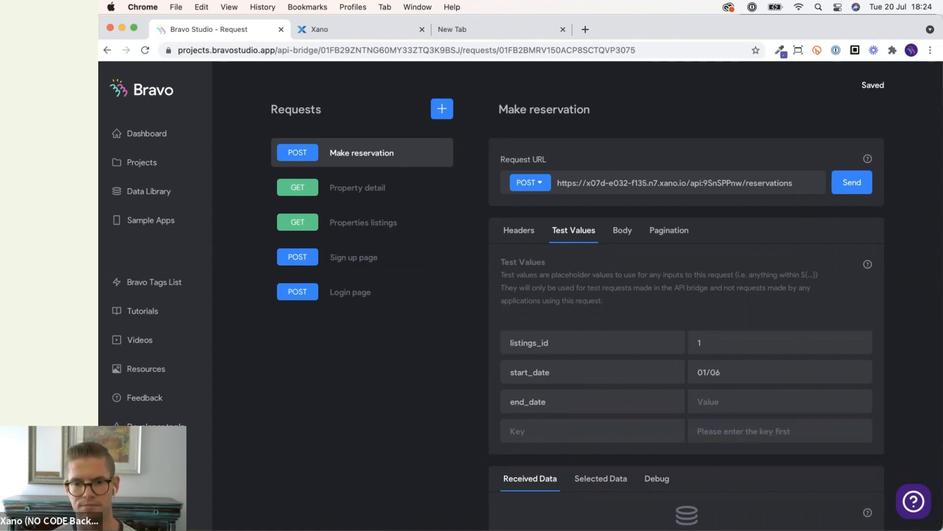
type("/2021")
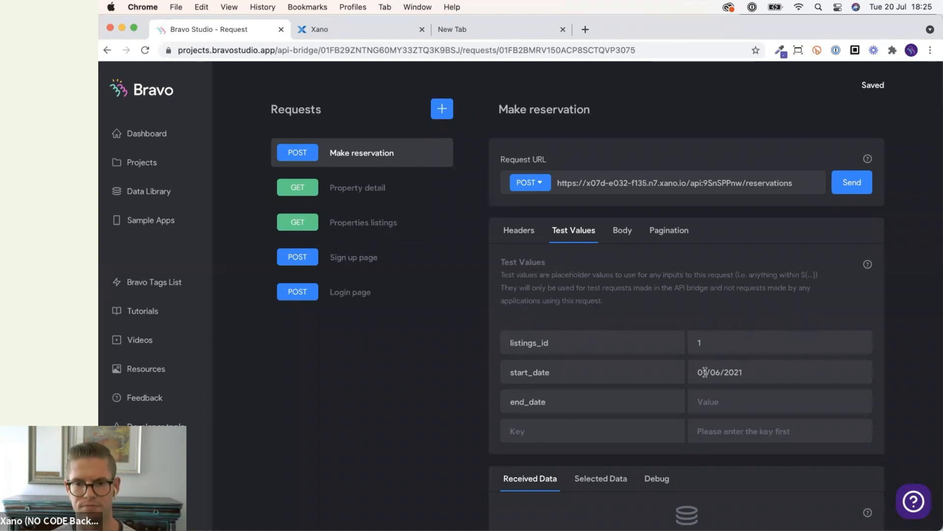
key("super+a")
key("super+c")
left_click(731, 408)
key("super+v")
left_click_drag(702, 402, 699, 402)
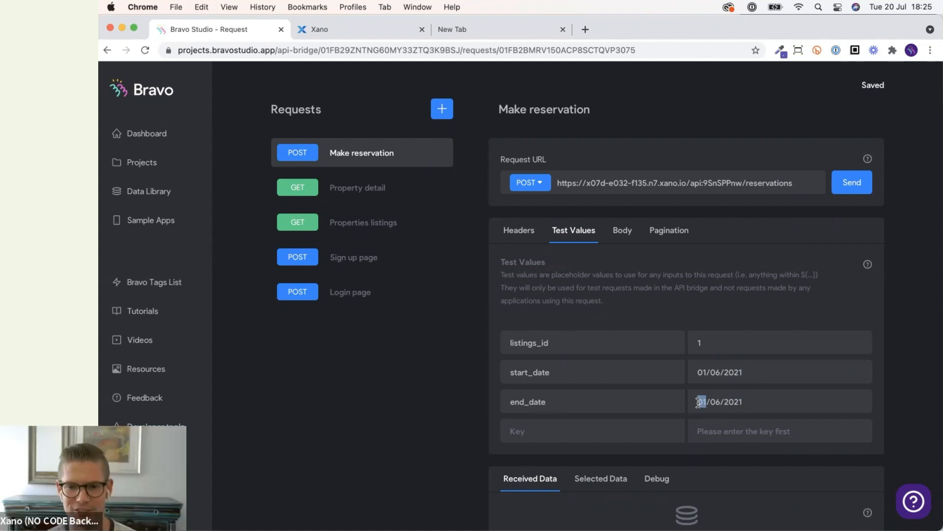
type("07")
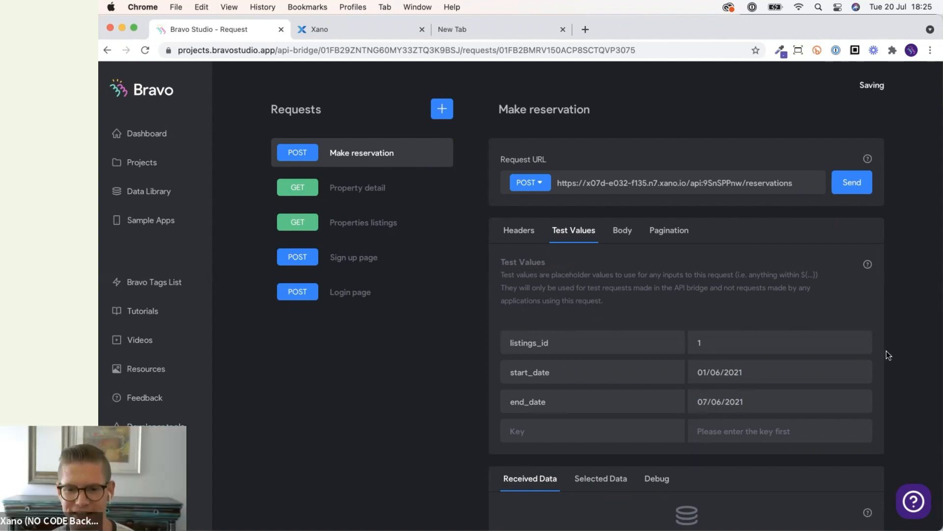
Change the test start_date to 07/01/2021 and the end_date to 07/10/2021.
scroll(887, 351, "down", 2)
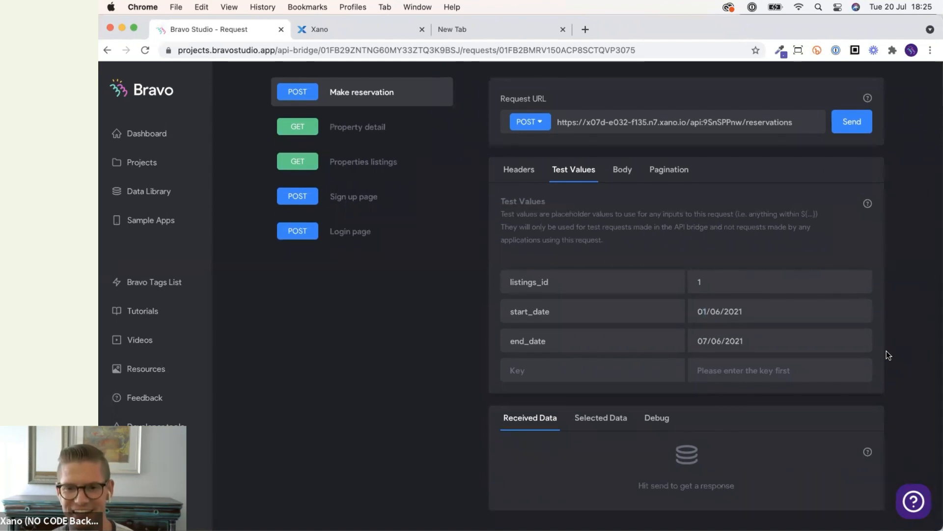
left_click_drag(706, 311, 688, 311)
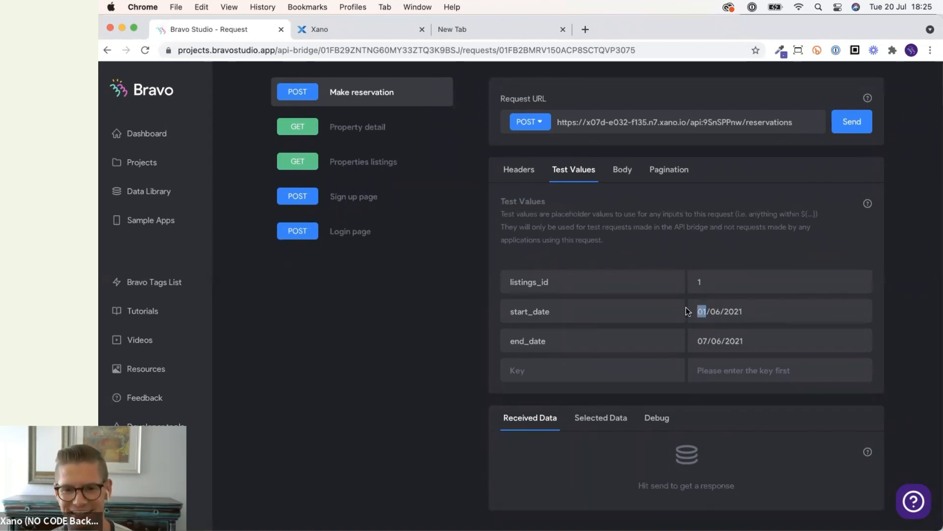
type("07")
left_click_drag(721, 312, 716, 313)
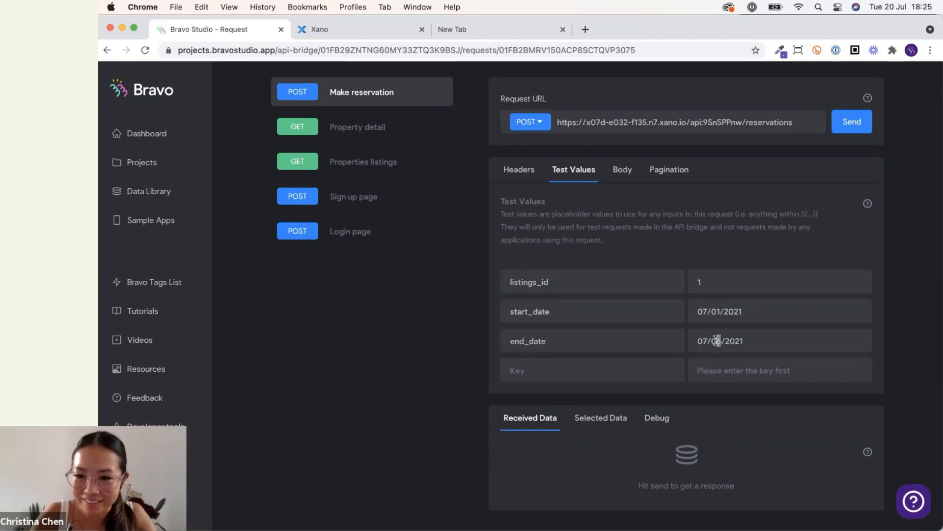
key("BackSpace")
key("BackSpace")
type("10")
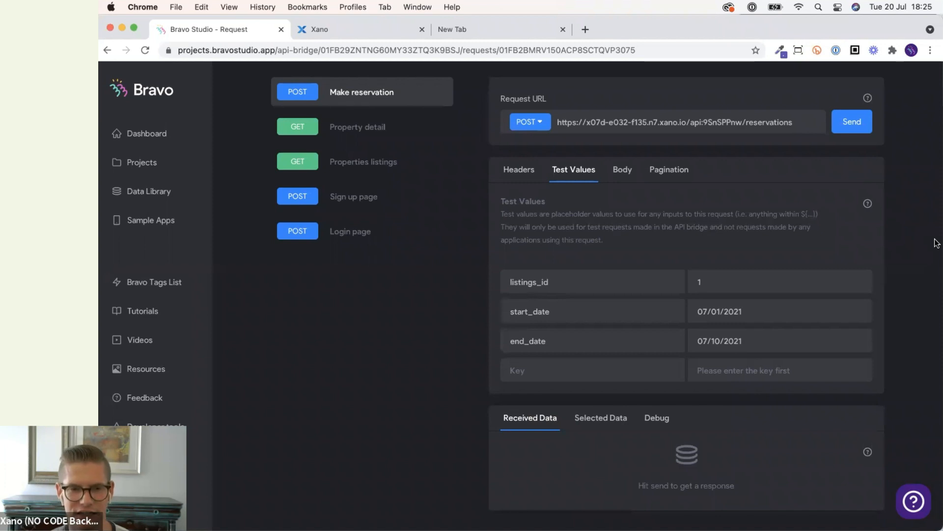
Add an Authorization header with value Bearer ${auth-token} to Make reservation, copied from the Property detail request.
left_click(518, 170)
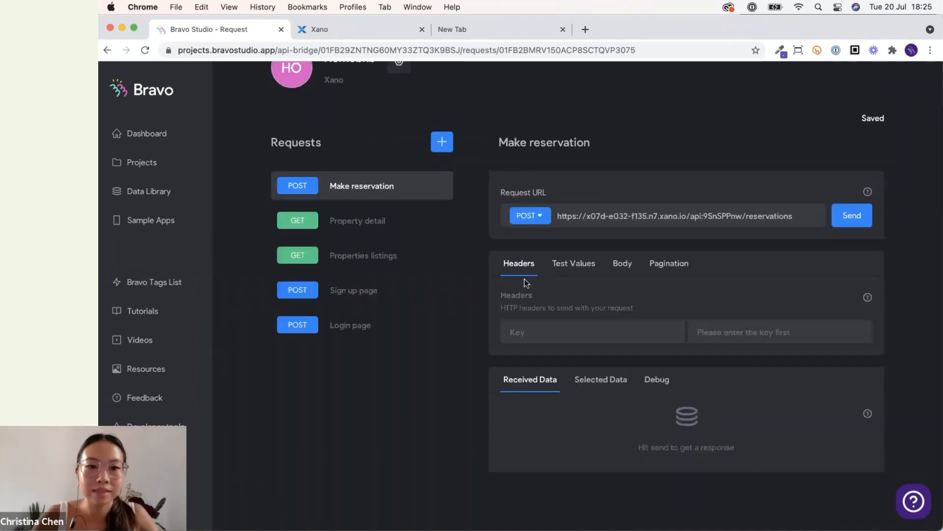
left_click(381, 227)
double_click(556, 399)
left_click(367, 259)
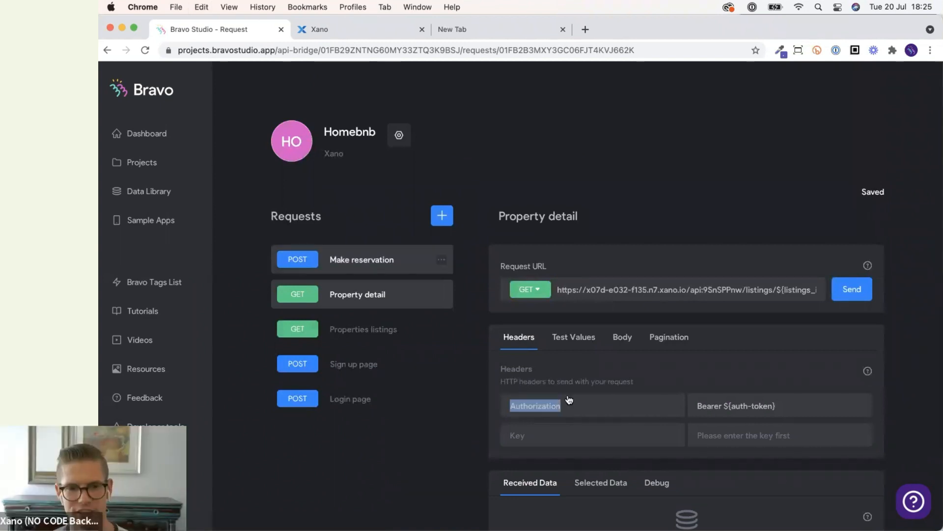
key("super+v")
left_click(400, 299)
triple_click(711, 407)
key("super+c")
left_click(361, 259)
left_click(719, 404)
key("super+v")
left_click(362, 297)
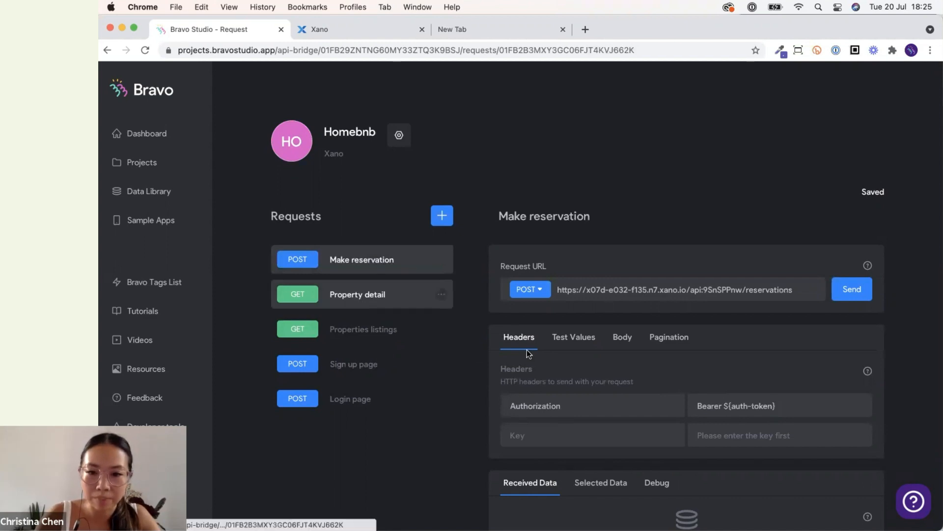
Add an auth-token test value to Make reservation, pasting the token copied from Property detail's test values.
left_click(574, 344)
left_click(362, 260)
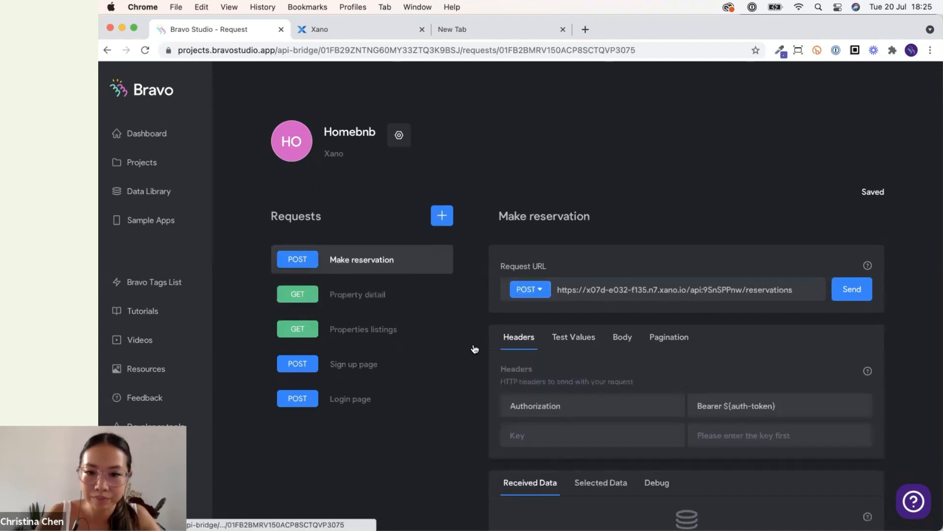
left_click(362, 294)
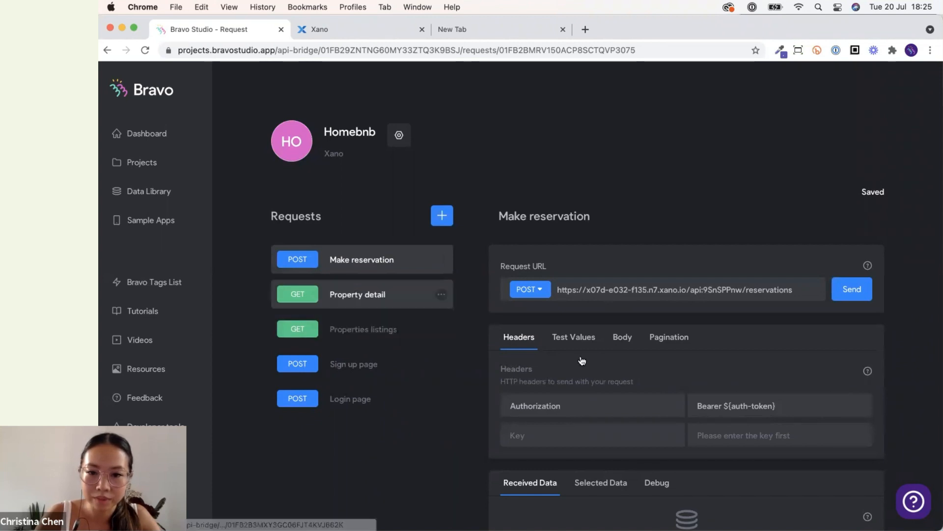
left_click(580, 340)
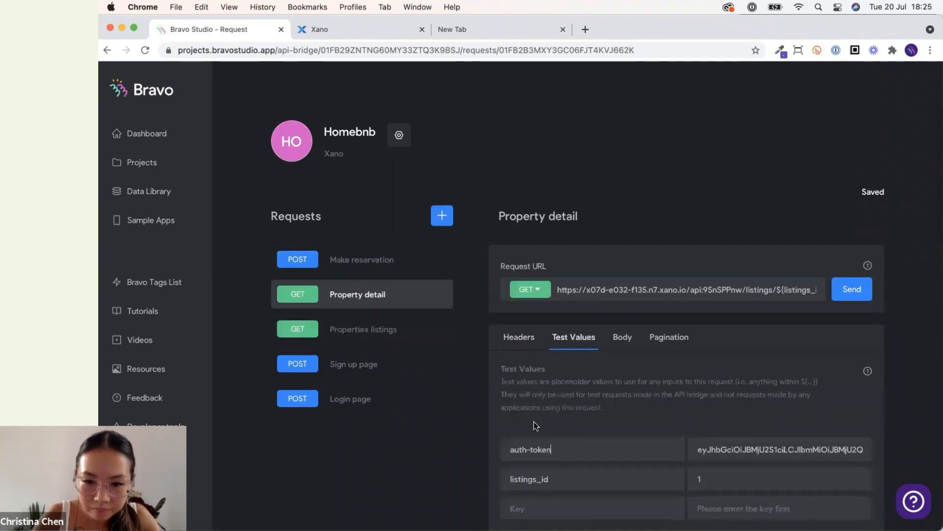
triple_click(538, 450)
left_click(362, 260)
left_click(580, 347)
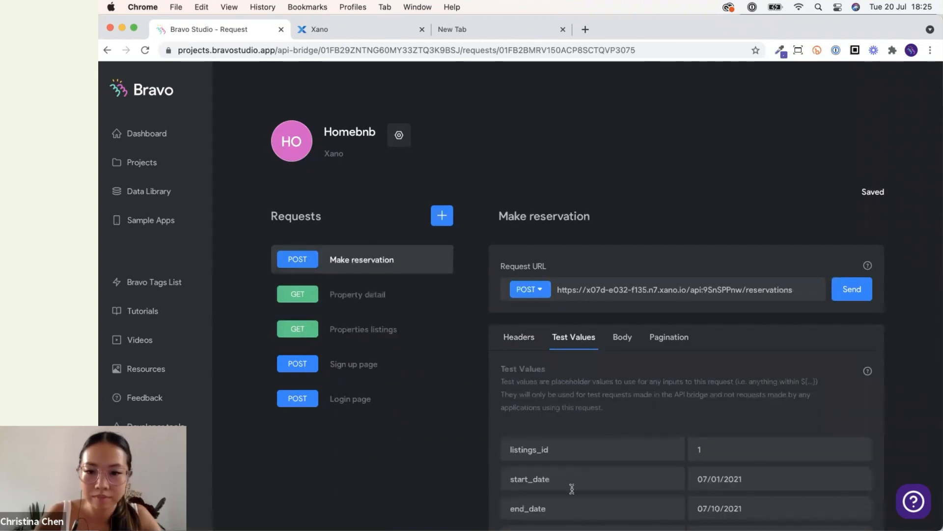
scroll(564, 493, "down", 1)
scroll(564, 493, "down", 4)
left_click(363, 284)
left_click(573, 339)
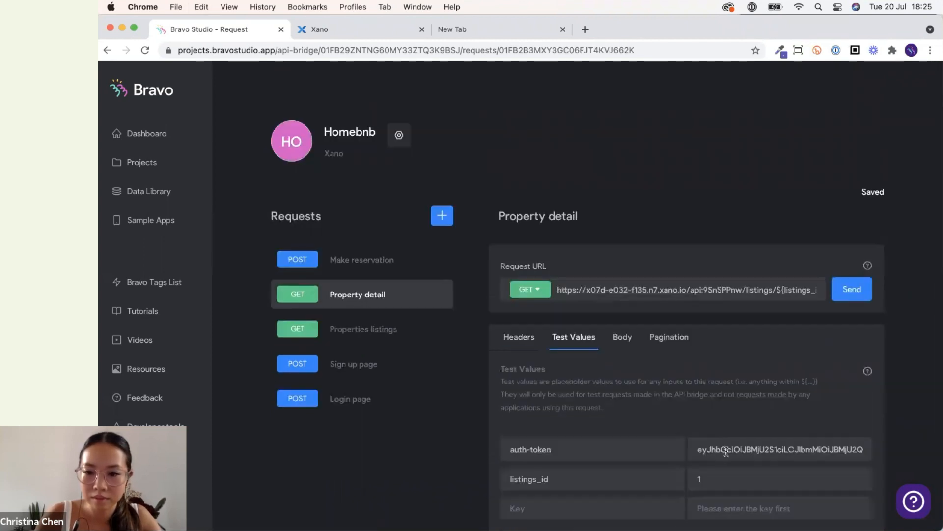
double_click(726, 451)
left_click(379, 265)
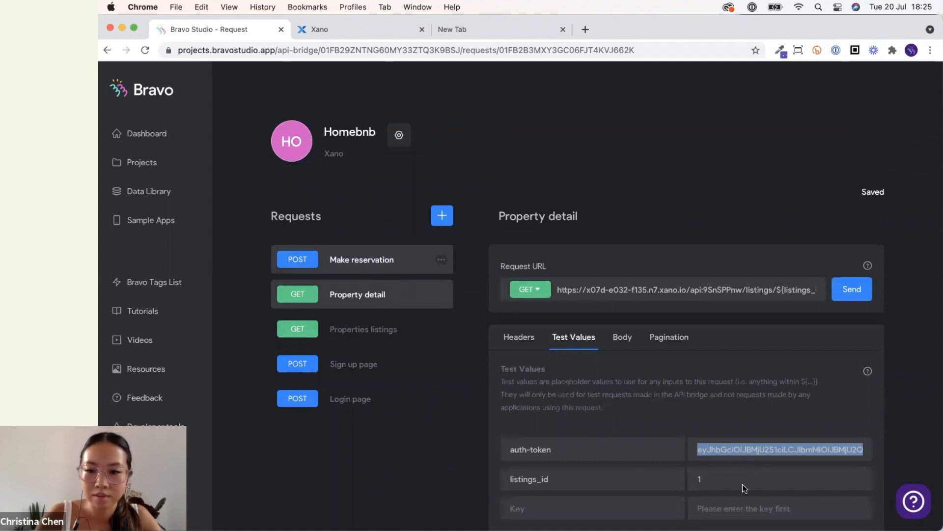
left_click(575, 335)
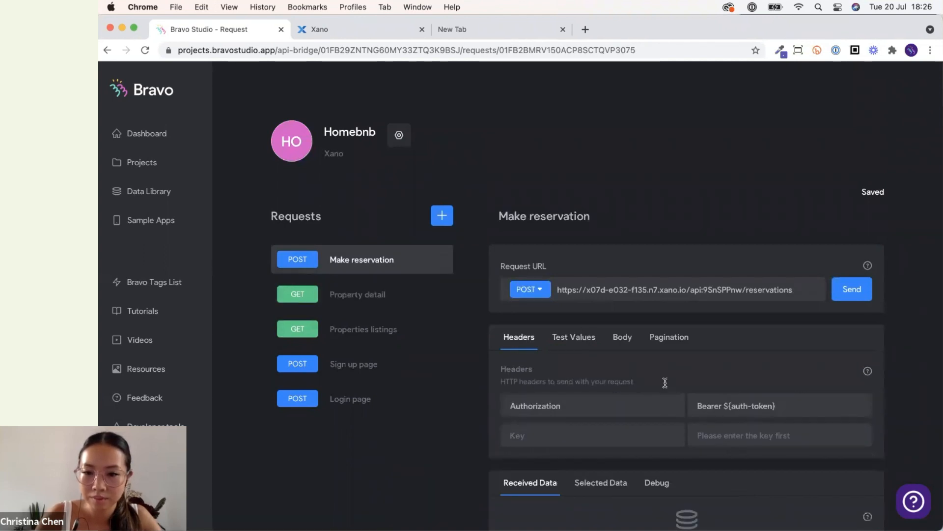
scroll(734, 378, "down", 4)
left_click(738, 360)
type("v")
key("super+space")
key("Escape")
key("BackSpace")
key("super+v")
Send the Make reservation test request.
left_click(852, 109)
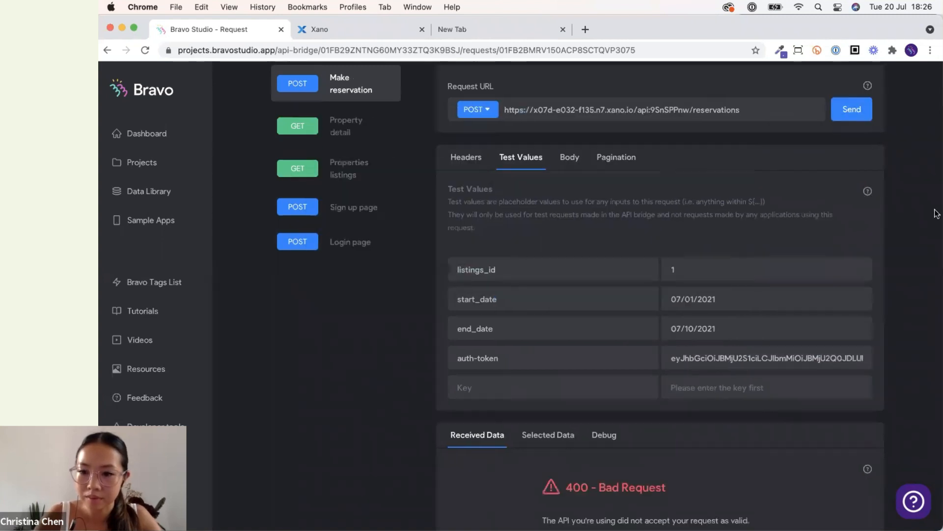
scroll(912, 281, "up", 2)
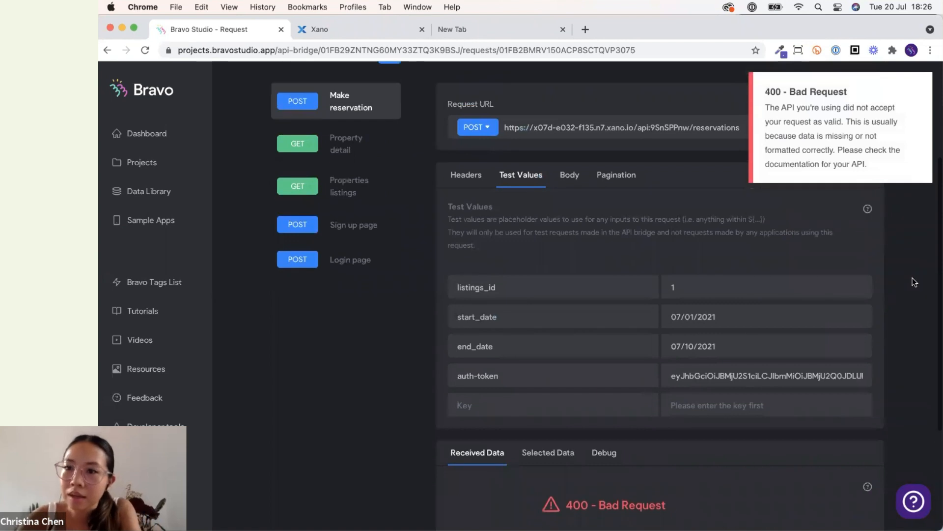
Inspect the debug output of the failed Make reservation test request.
scroll(912, 281, "down", 3)
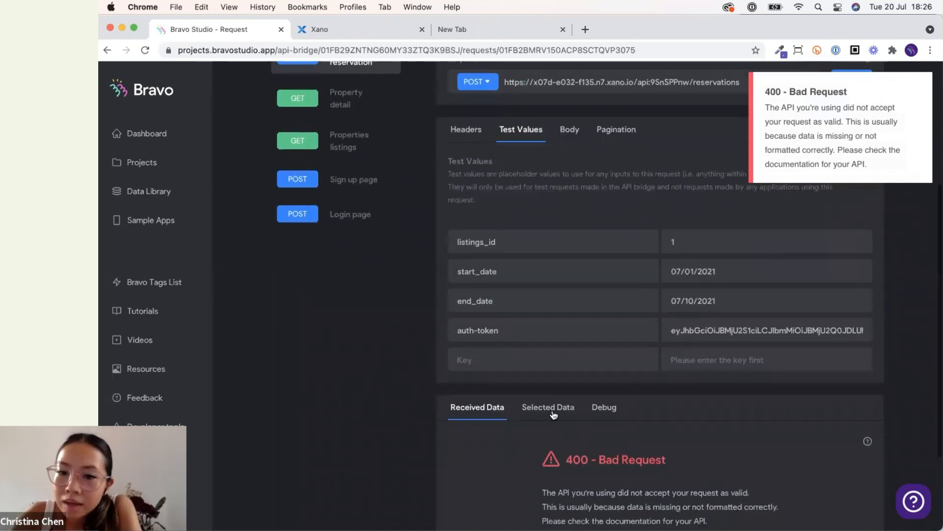
left_click(613, 413)
scroll(614, 414, "down", 5)
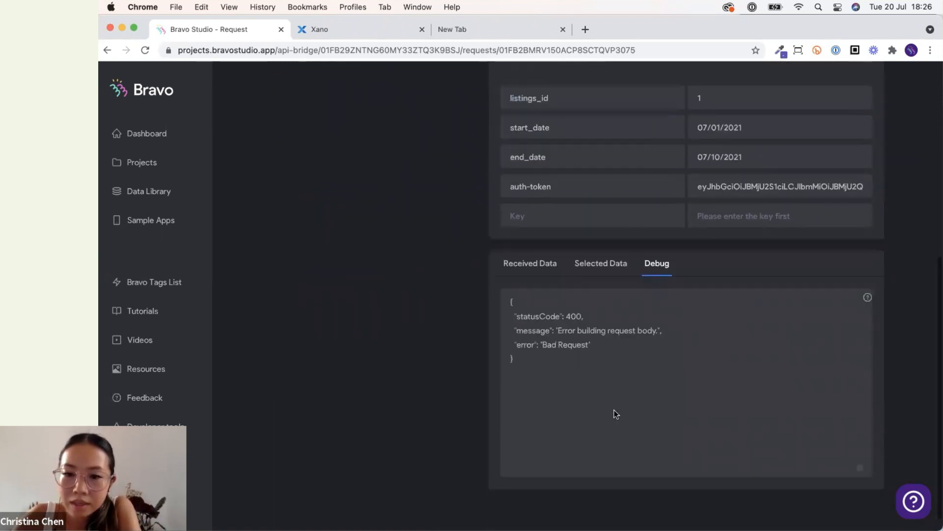
scroll(615, 414, "up", 5)
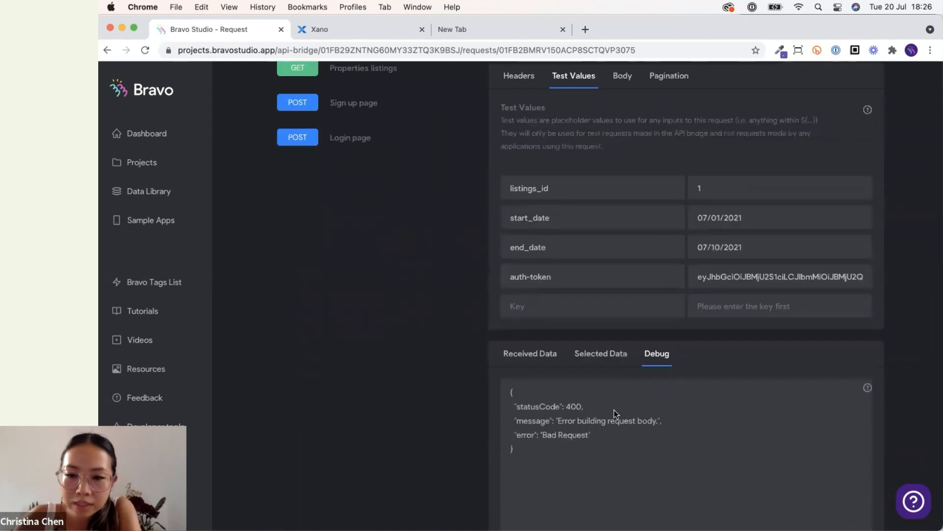
scroll(615, 410, "up", 2)
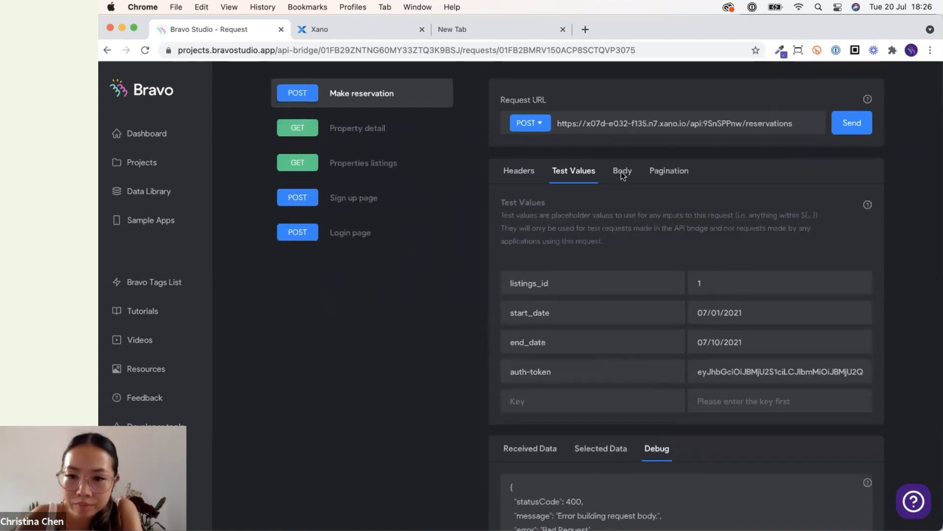
Wrap the ${start_date} and ${end_date} variables in quotes in the JSON body, then resend the request.
left_click(621, 172)
scroll(736, 291, "up", 4)
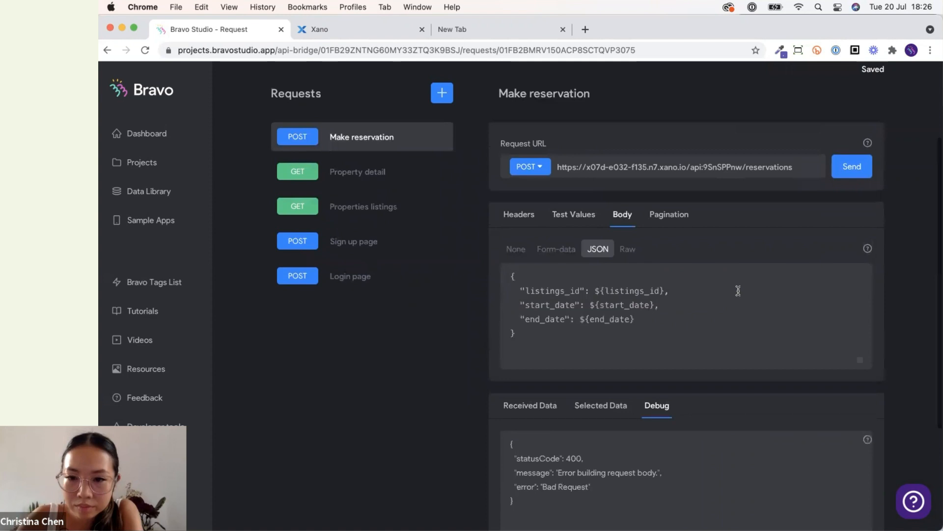
scroll(740, 295, "up", 2)
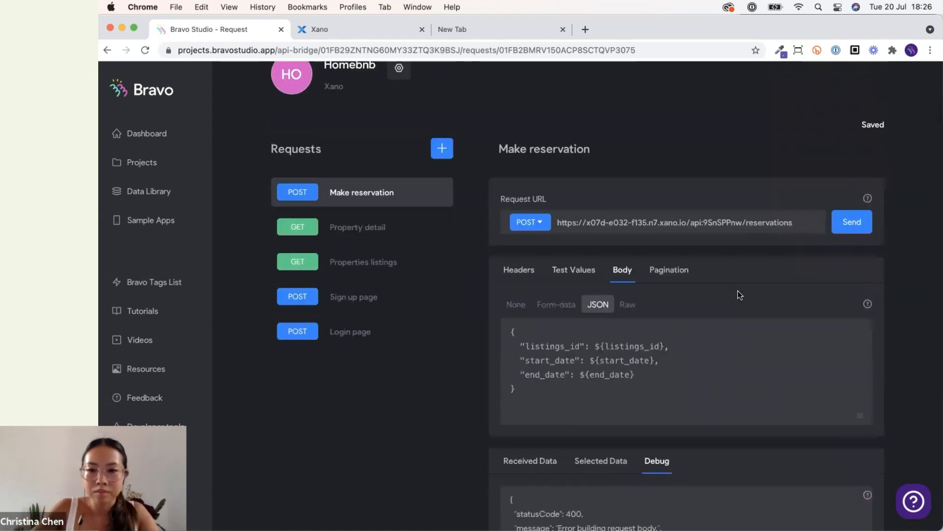
left_click(590, 360)
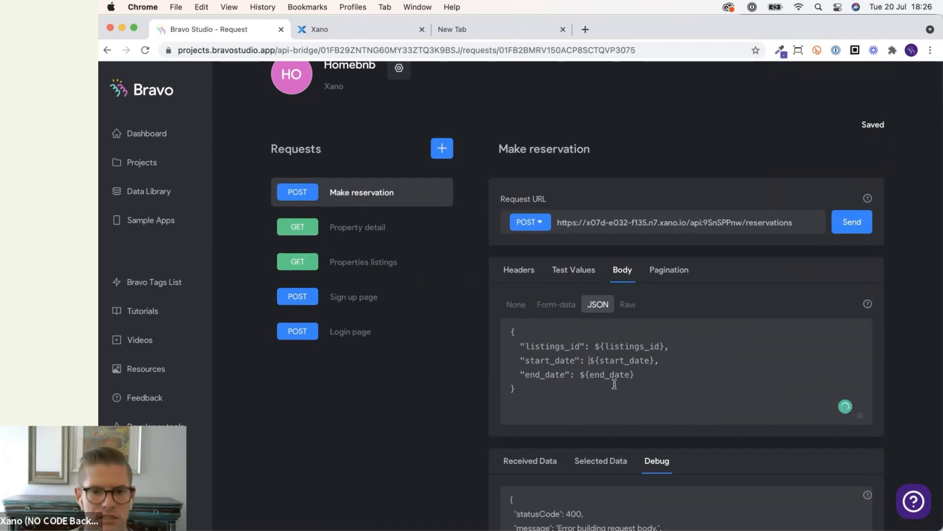
type("@")
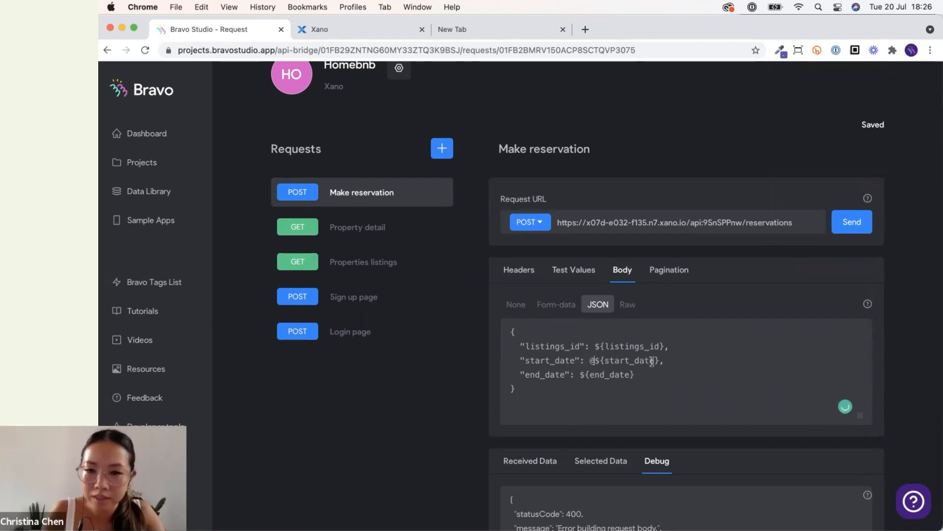
key("BackSpace")
type("\"")
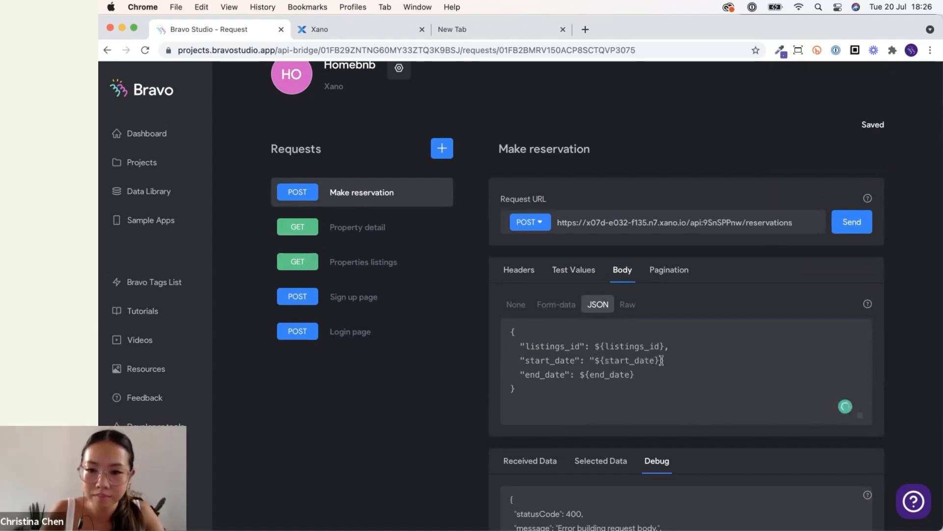
left_click(663, 361)
type("\"")
left_click(584, 374)
type("\"")
left_click(645, 375)
type("\"")
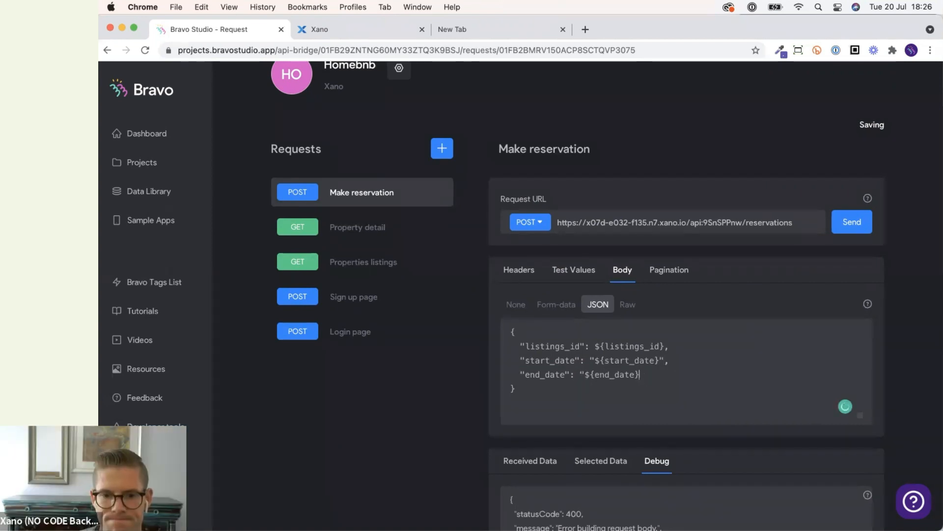
scroll(836, 334, "down", 1)
left_click(853, 181)
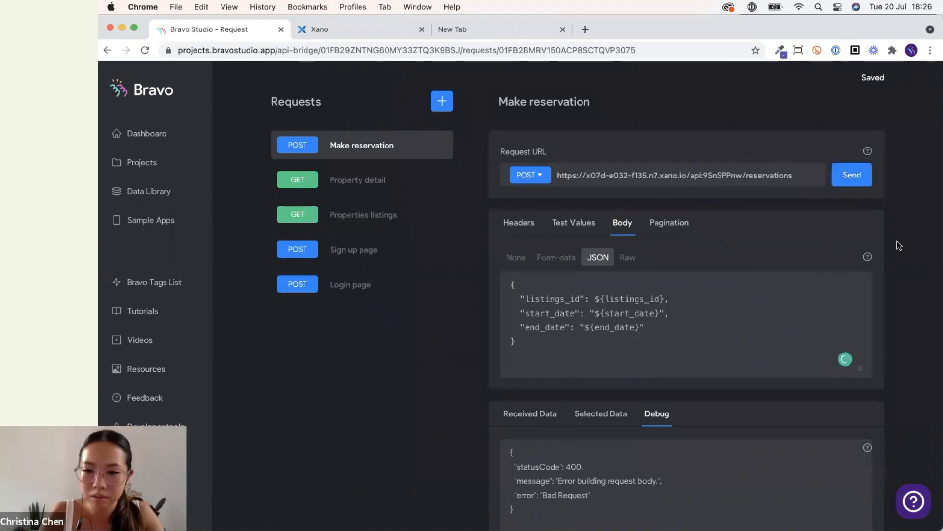
Scroll through the received data of the successful reservation response.
scroll(897, 248, "down", 3)
scroll(897, 244, "down", 3)
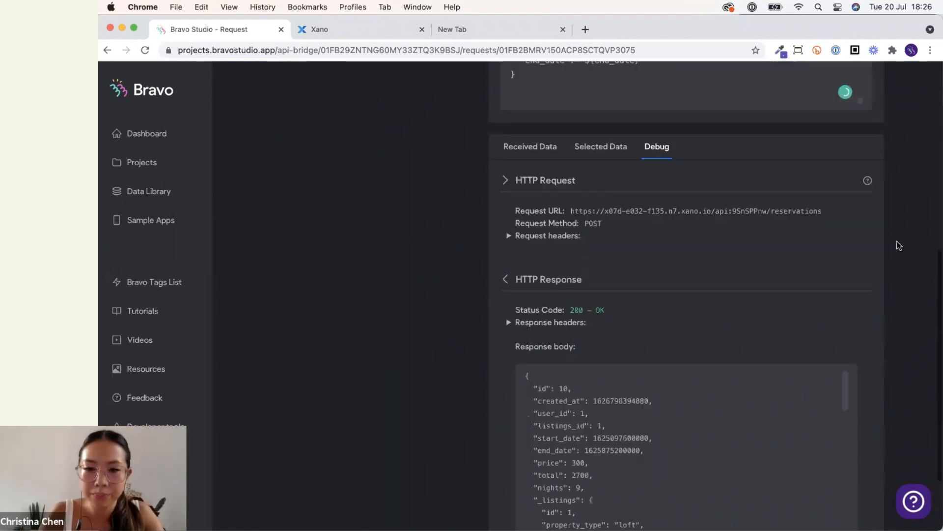
scroll(511, 187, "up", 2)
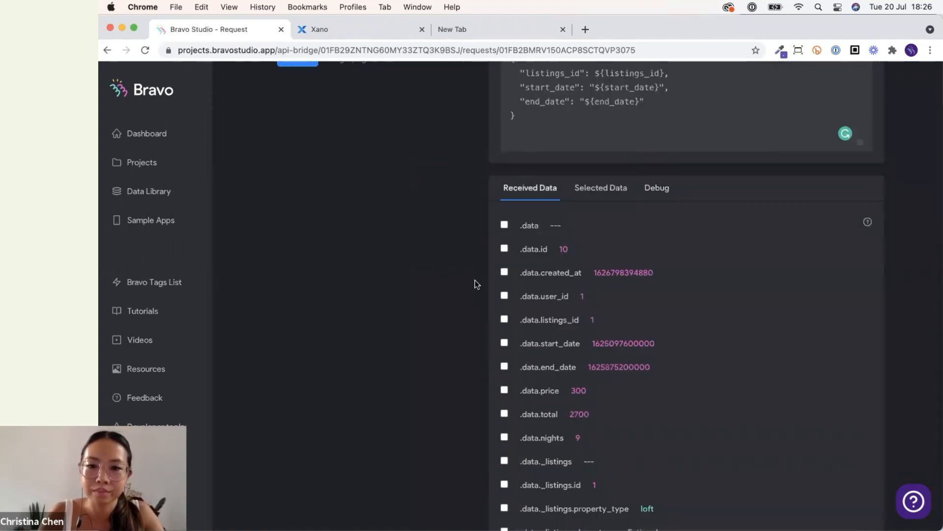
scroll(475, 284, "up", 2)
scroll(476, 283, "down", 2)
scroll(475, 284, "down", 1)
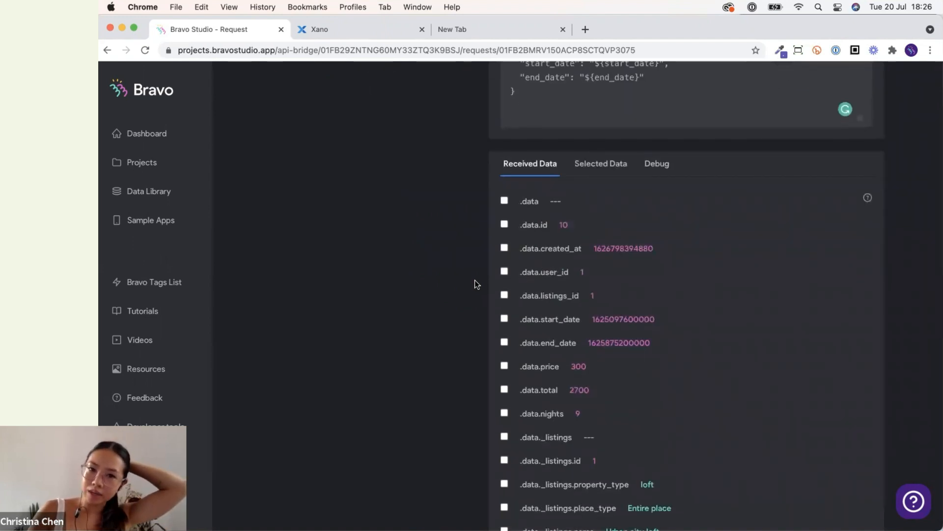
scroll(475, 283, "up", 7)
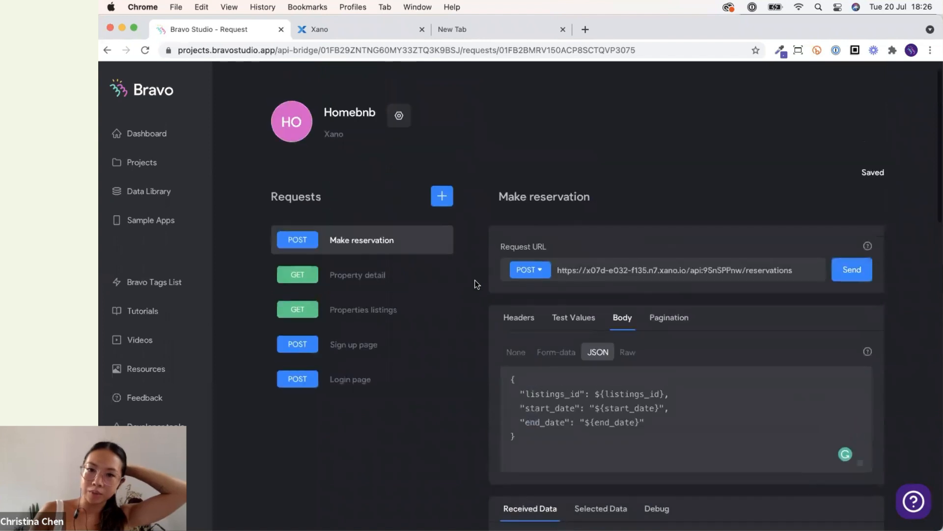
scroll(476, 283, "down", 6)
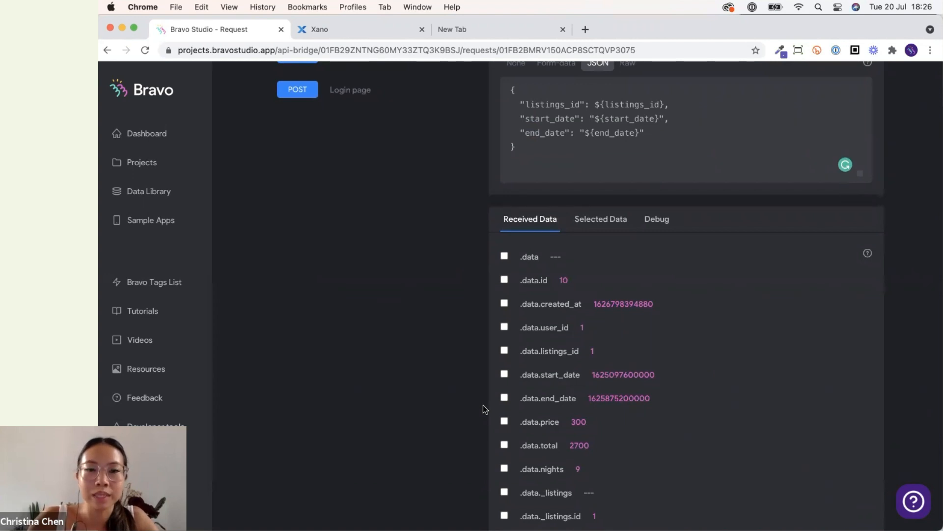
Select the price, total, nights, listing name and listing image url fields from the received data.
key("ctrl+Up")
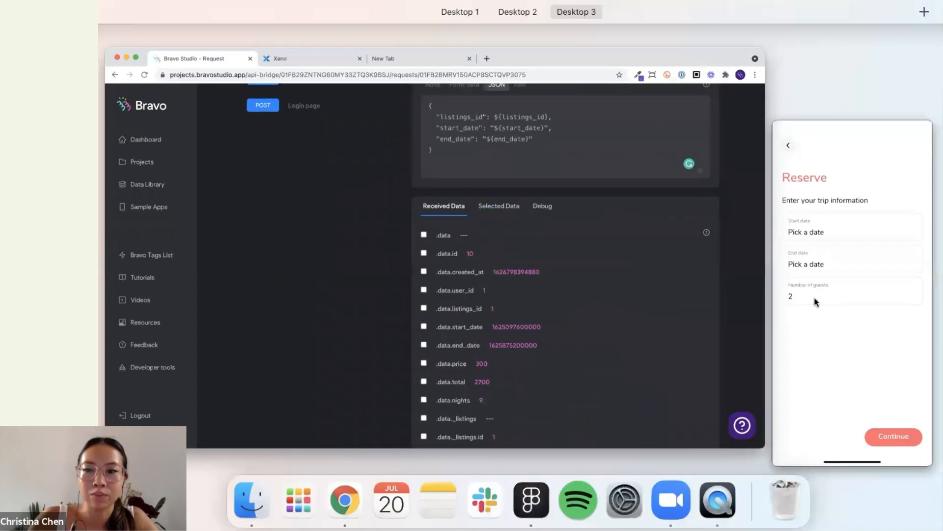
left_click(849, 334)
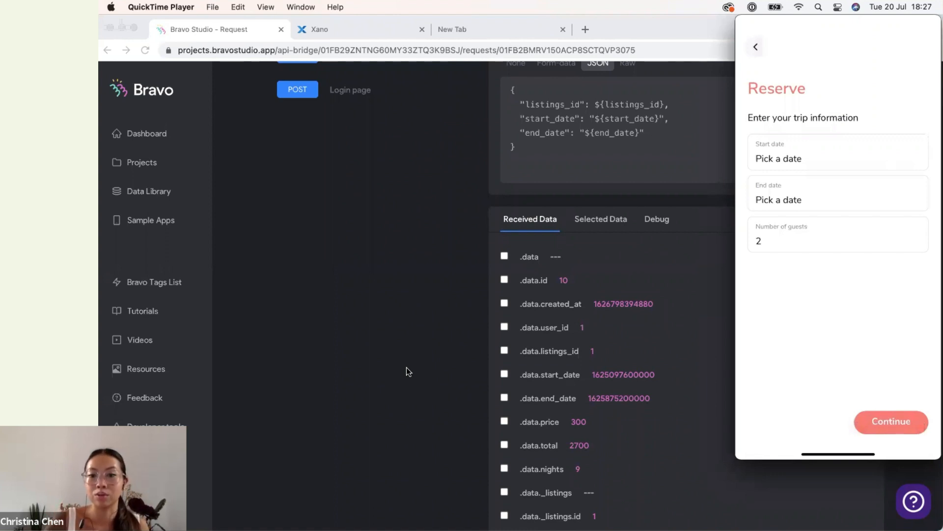
scroll(406, 368, "down", 2)
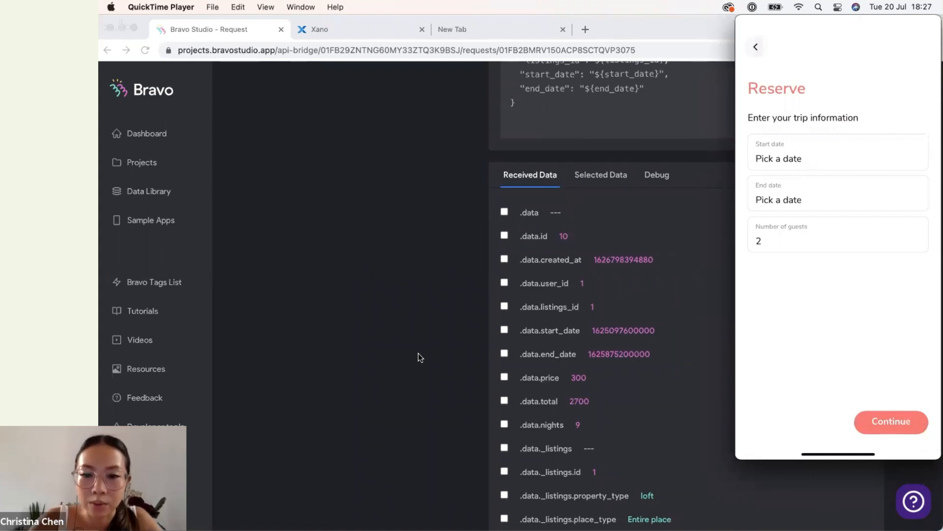
scroll(418, 353, "down", 3)
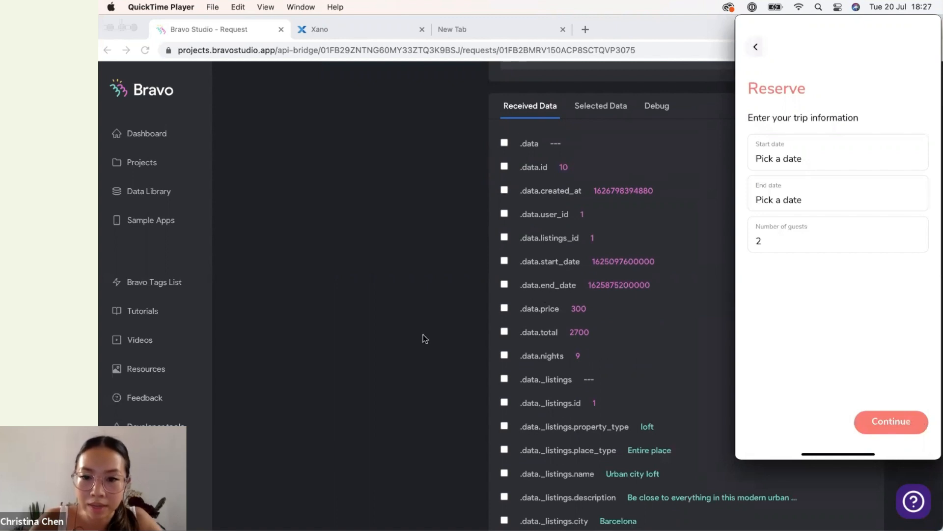
scroll(423, 334, "down", 4)
left_click(506, 207)
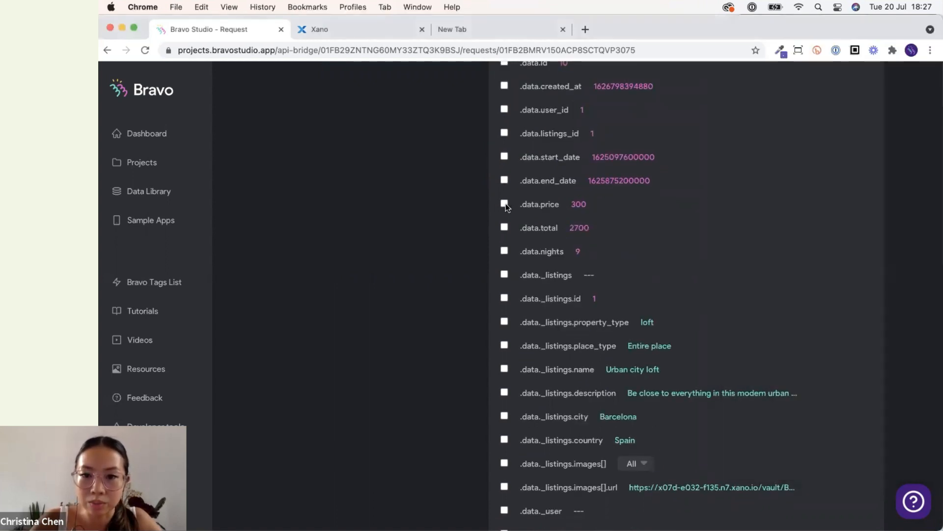
left_click(504, 205)
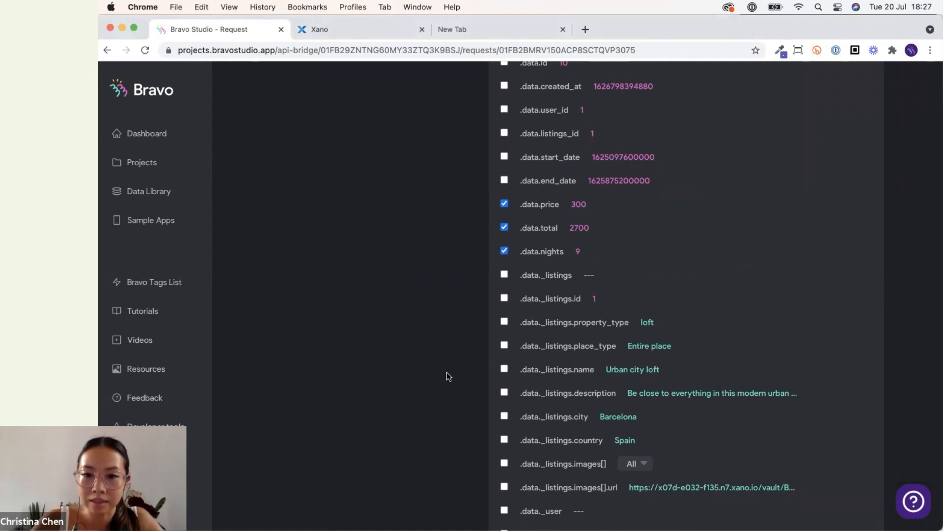
scroll(446, 372, "up", 1)
scroll(446, 372, "down", 4)
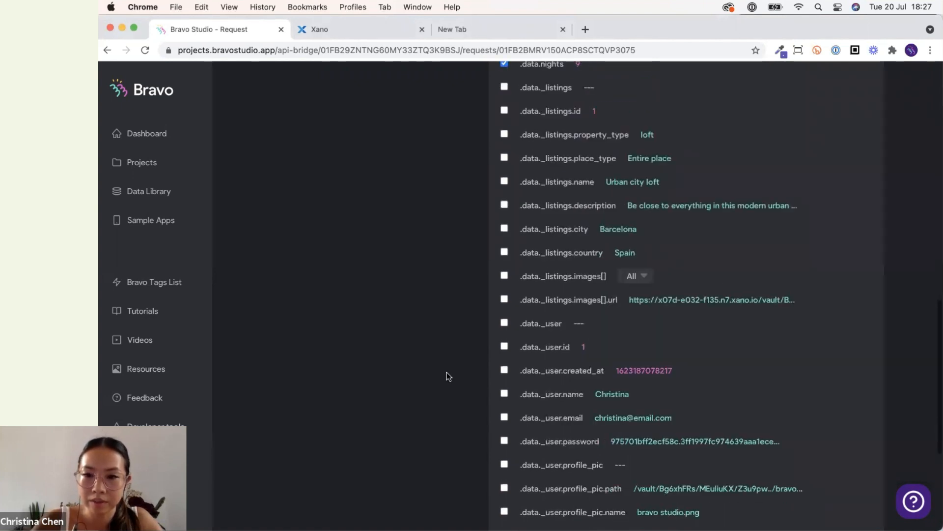
scroll(447, 376, "up", 2)
left_click(505, 314)
scroll(502, 285, "up", 1)
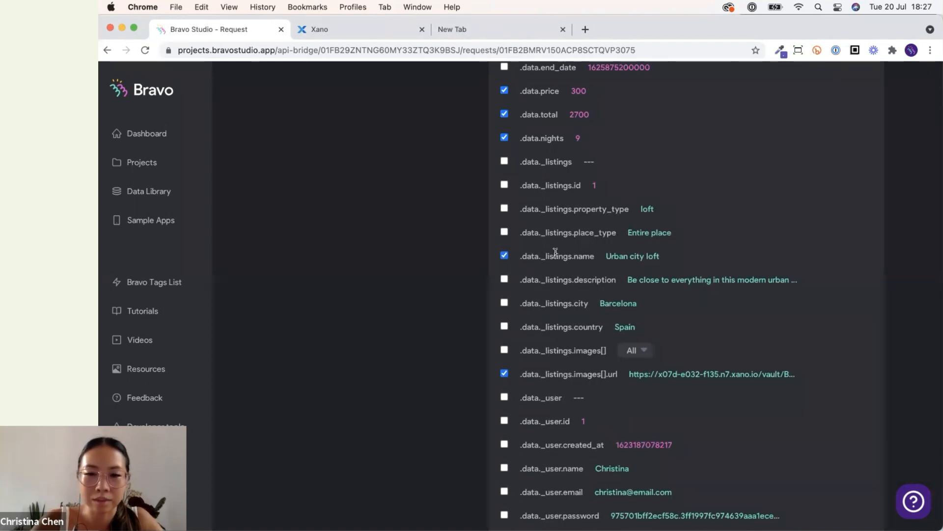
Review the index options for the listing images array, leaving it on All.
scroll(560, 292, "down", 1)
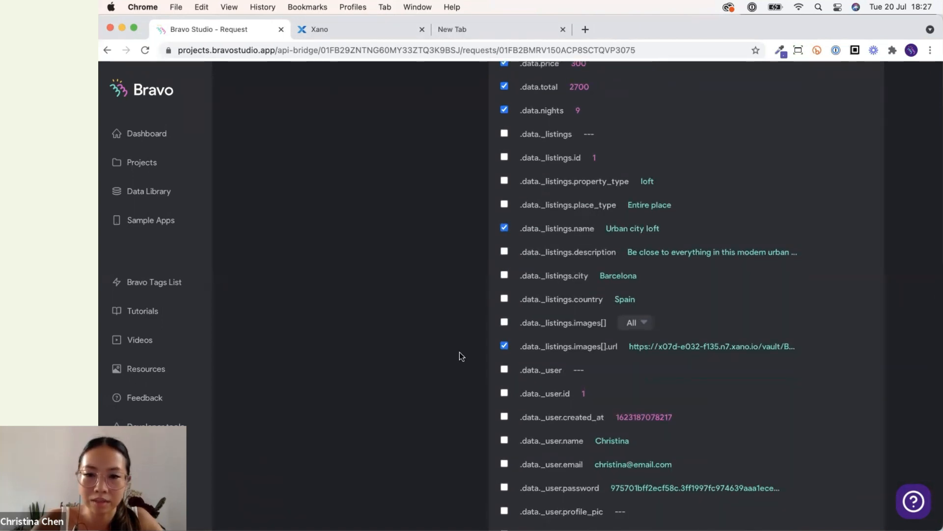
scroll(459, 351, "down", 5)
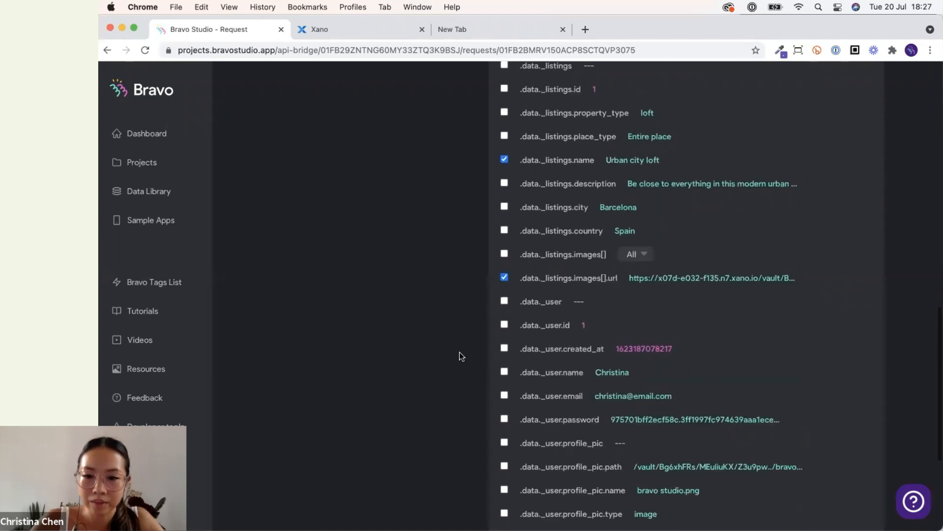
scroll(459, 352, "up", 15)
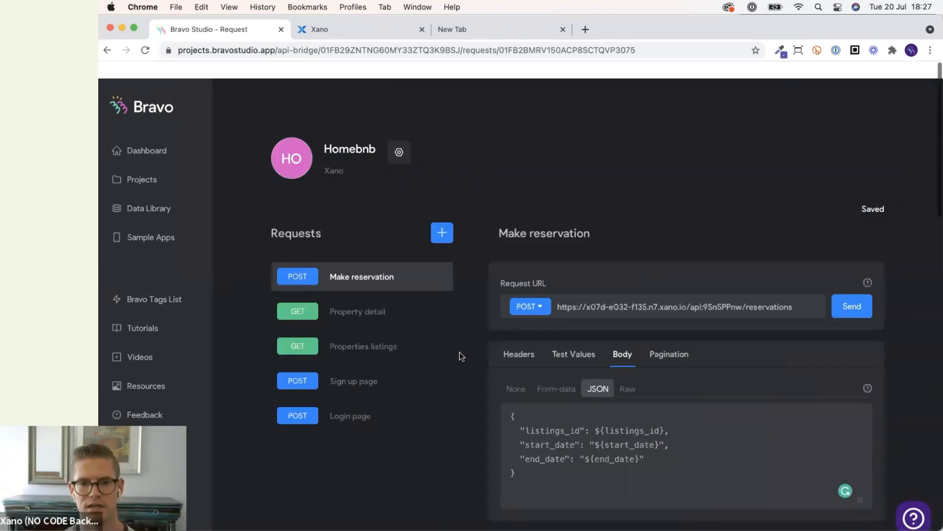
scroll(459, 352, "down", 13)
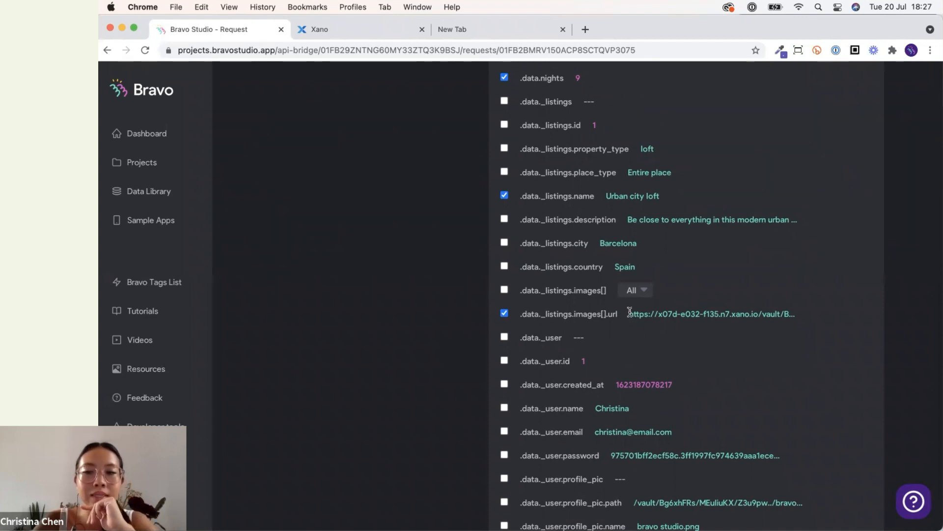
left_click(644, 297)
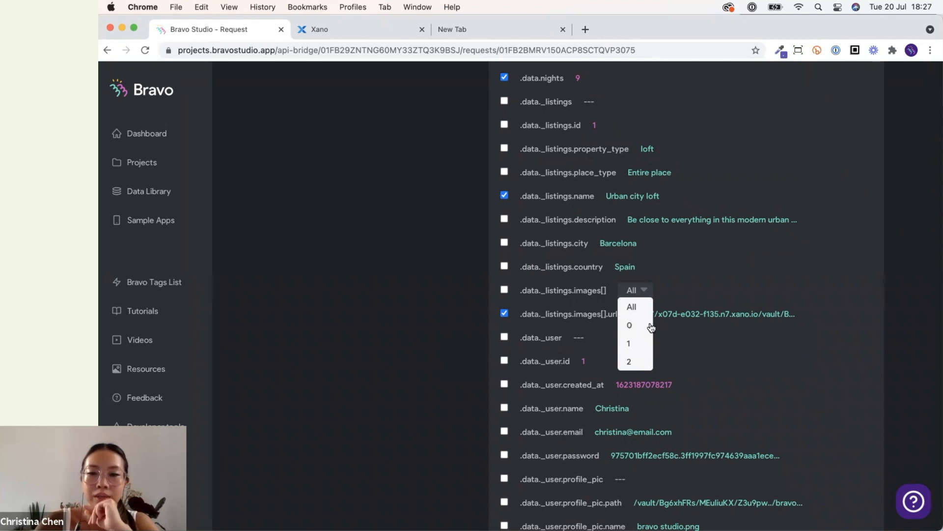
left_click(676, 307)
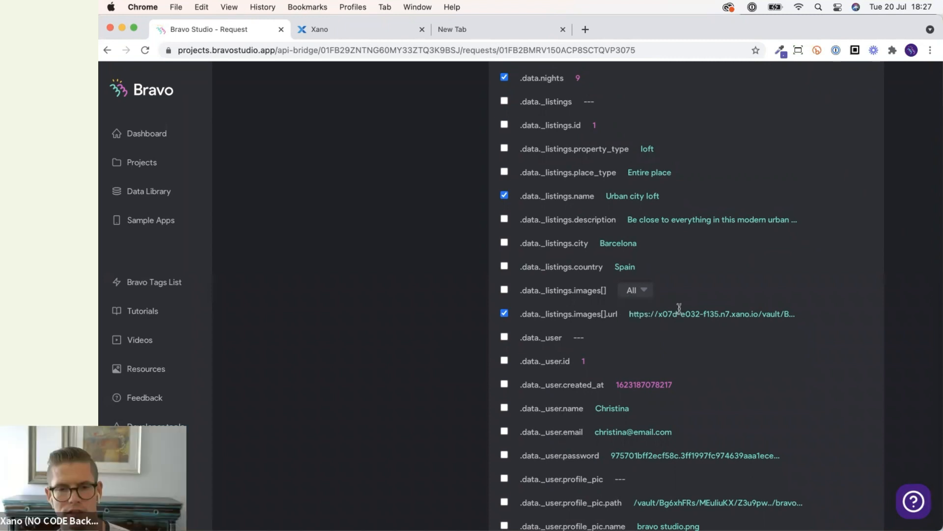
scroll(677, 312, "up", 5)
scroll(675, 316, "up", 10)
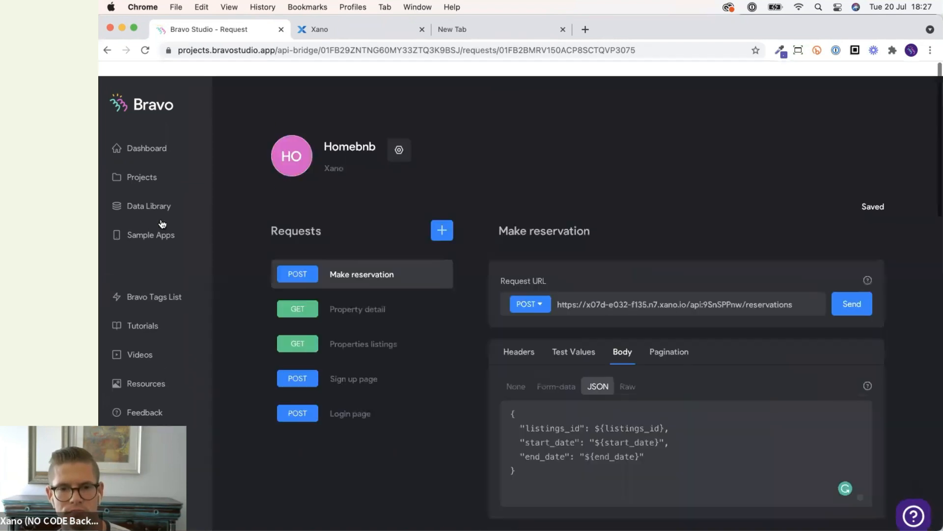
Open the Homebnb app (Bravo x Xano) project and browse to the Reserve form and Pricing detail screens.
left_click(142, 162)
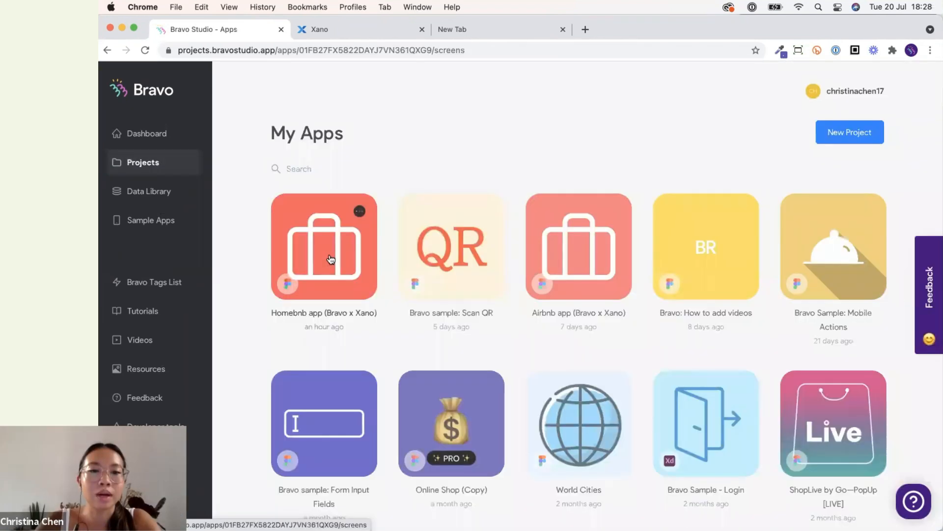
left_click(307, 288)
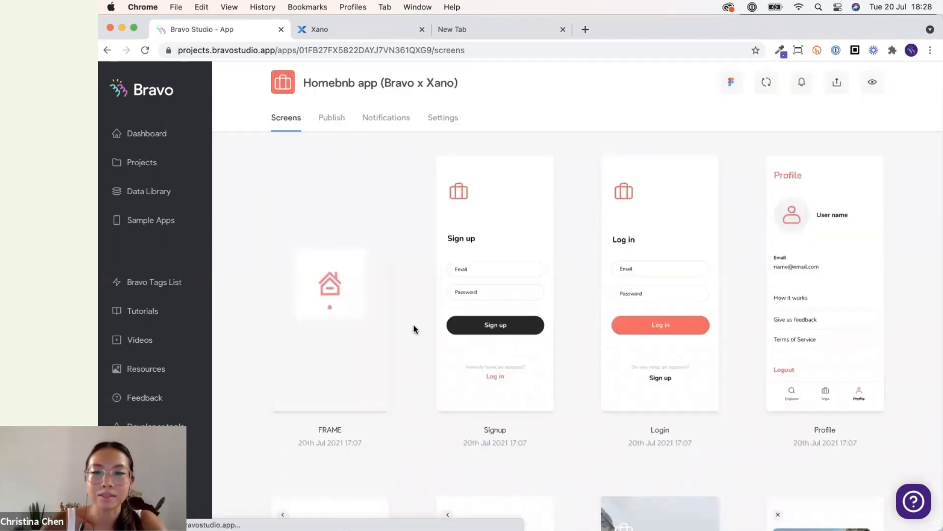
scroll(414, 329, "down", 5)
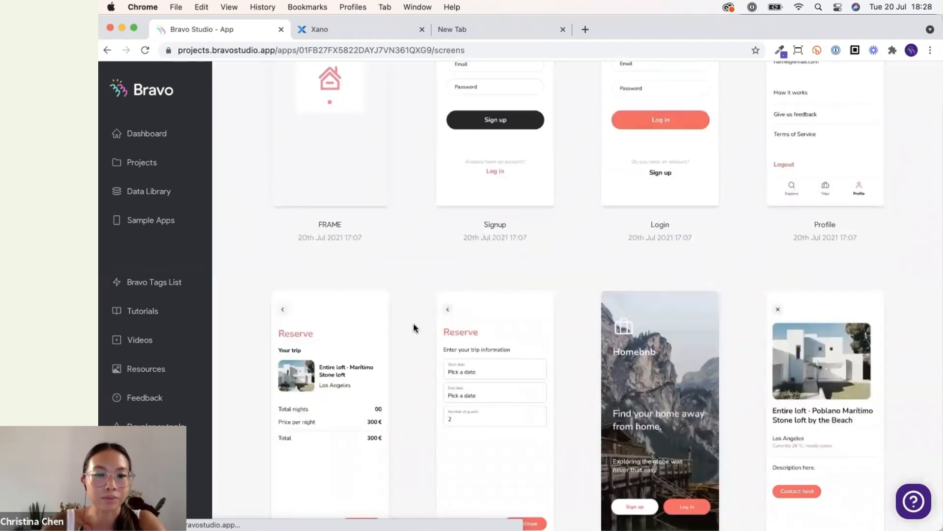
scroll(414, 328, "down", 3)
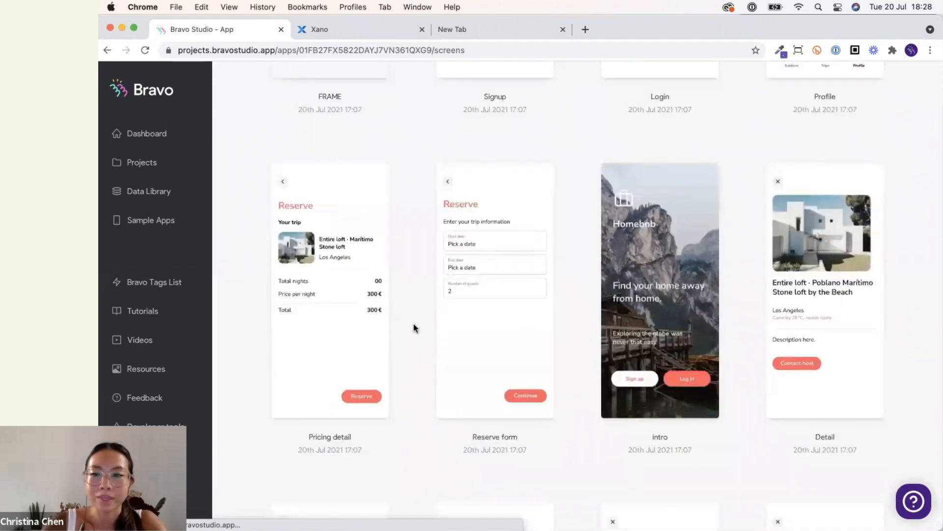
Open the Reserve form screen's data bindings and select the Homebnb Make reservation POST request.
scroll(414, 329, "up", 5)
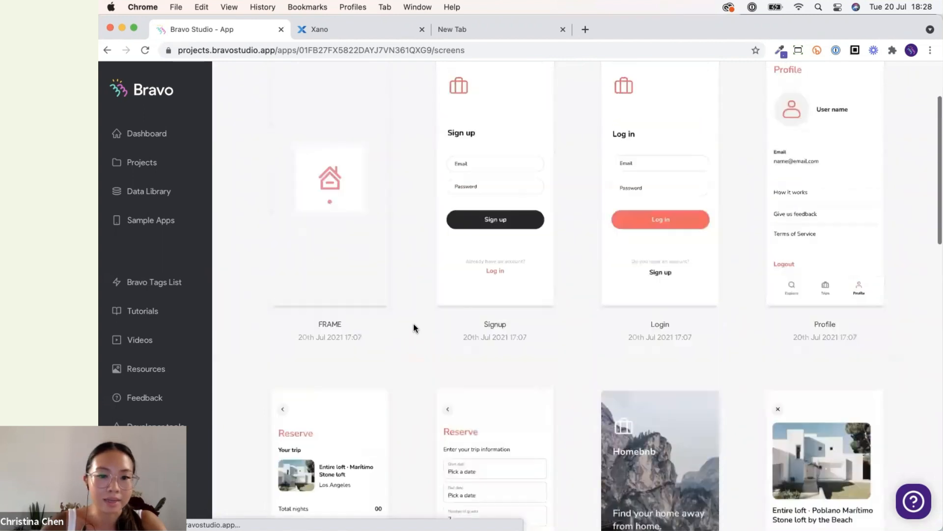
key("ctrl+Up")
left_click(852, 260)
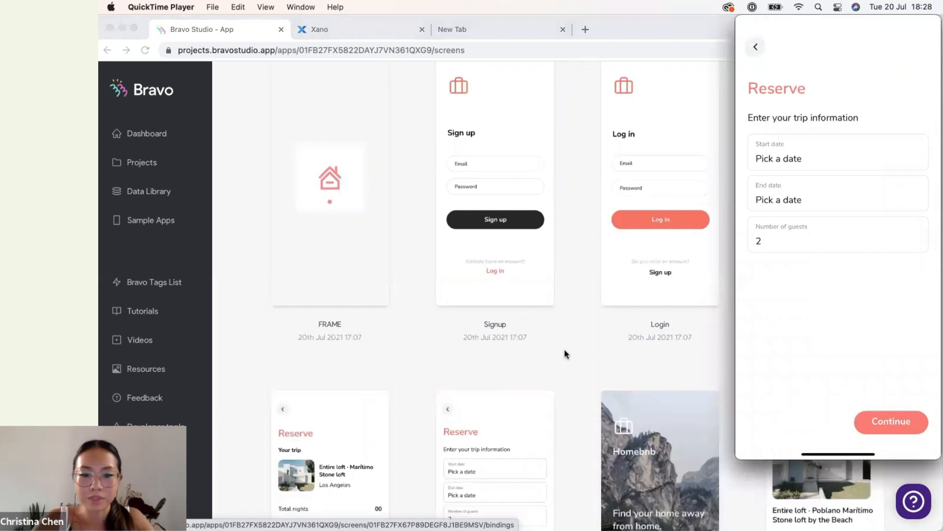
left_click(564, 349)
left_click(510, 453)
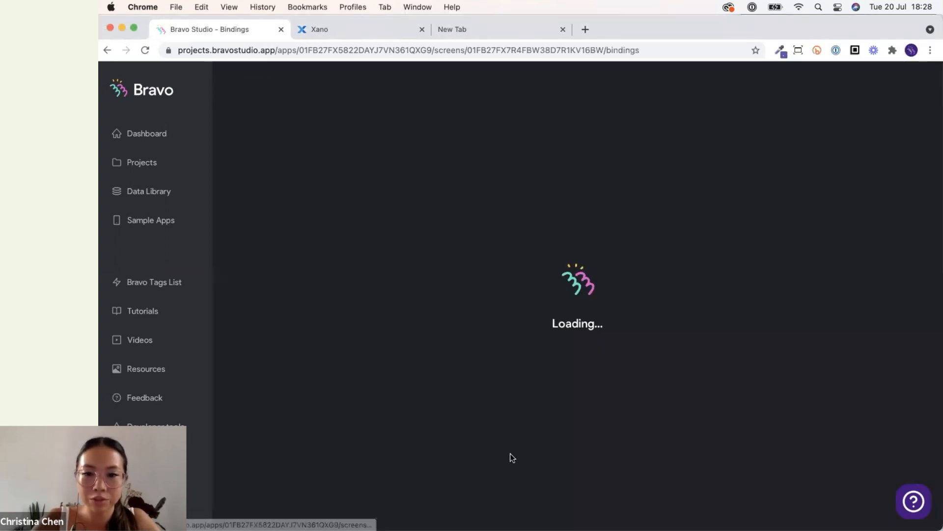
left_click(652, 205)
left_click(653, 216)
left_click(653, 227)
left_click(648, 246)
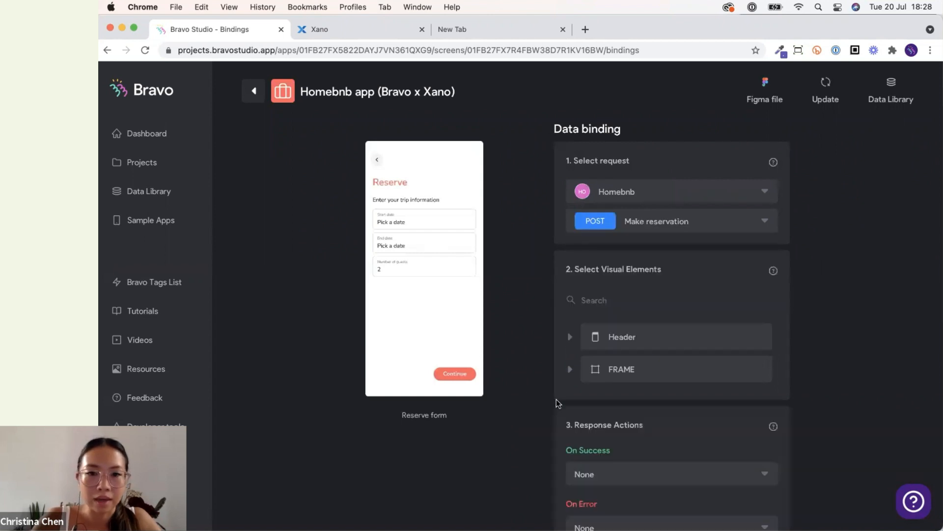
Expand the FRAME elements and bind the *start date input's content destination to start_date of Make reservation.
scroll(561, 393, "down", 2)
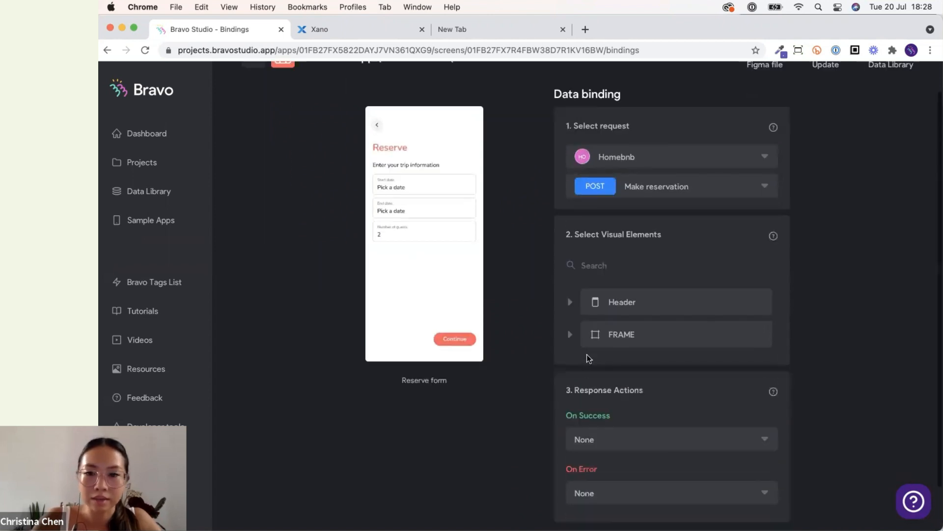
left_click(639, 341)
left_click(617, 317)
scroll(637, 344, "down", 1)
scroll(639, 346, "down", 5)
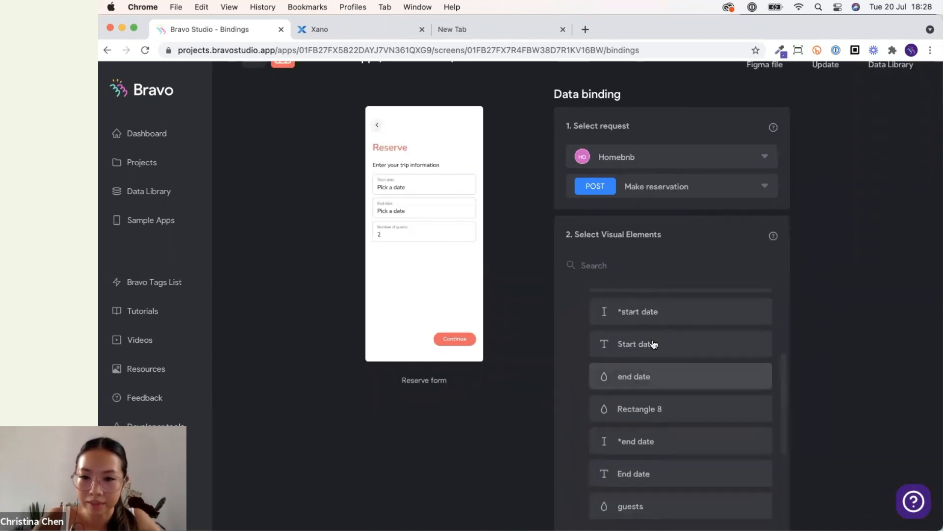
left_click(654, 311)
left_click(839, 355)
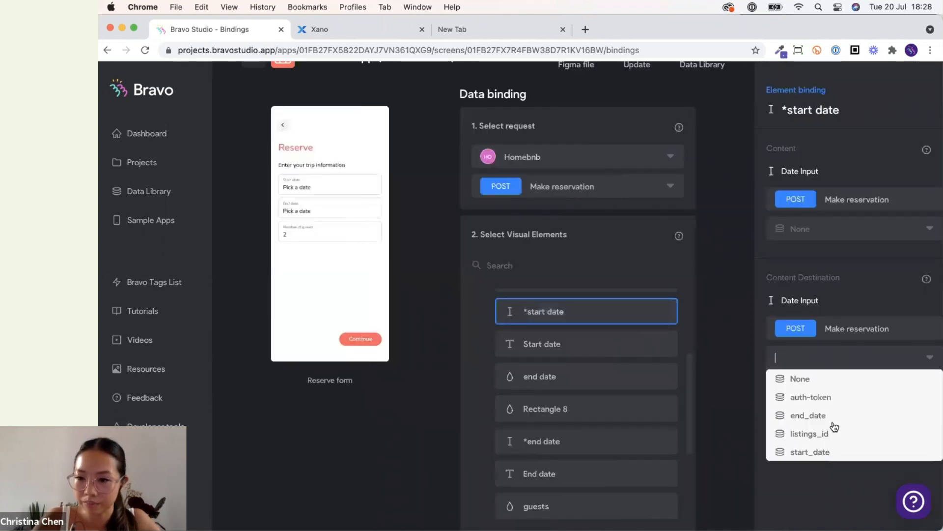
left_click(825, 451)
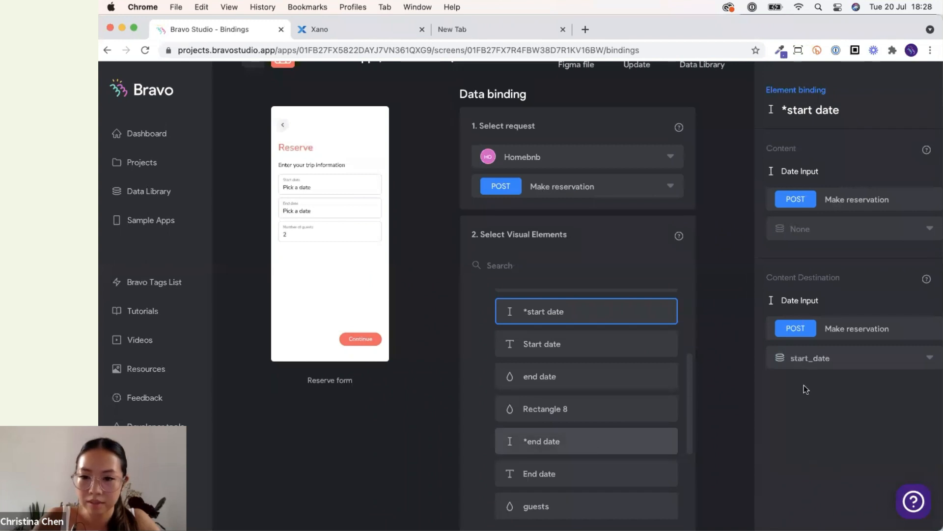
Bind the *end date input's content destination to end_date of Make reservation.
left_click(586, 441)
left_click(839, 357)
left_click(838, 416)
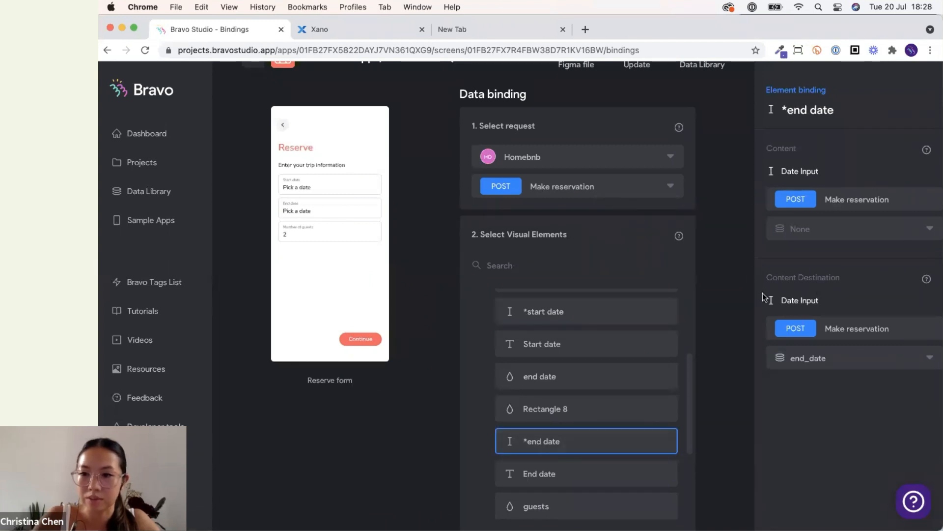
triple_click(839, 280)
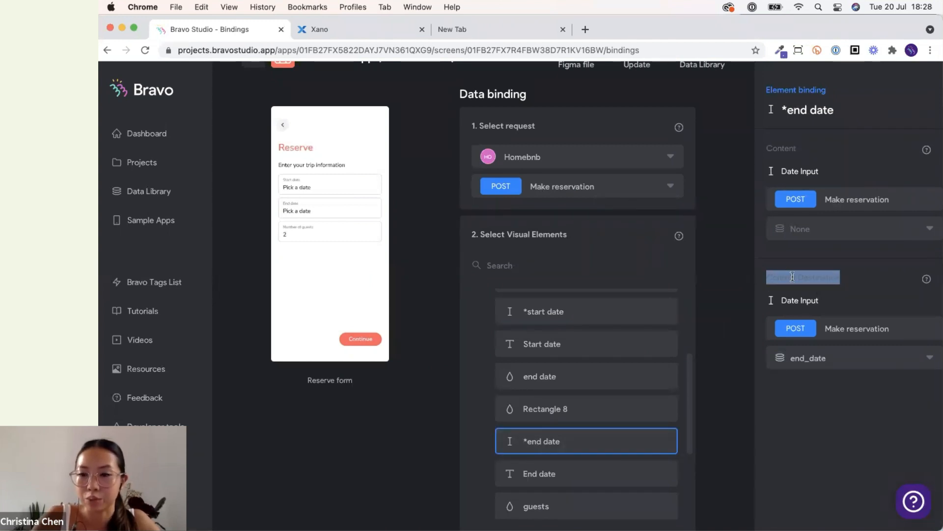
left_click(695, 337)
Select the *number guests input and review its content destination options, leaving it on None.
scroll(695, 338, "down", 2)
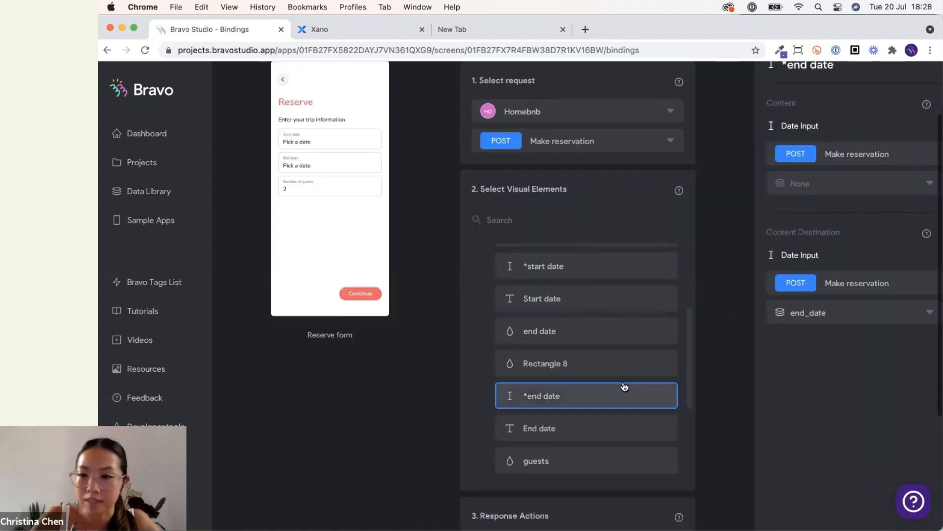
scroll(624, 386, "down", 2)
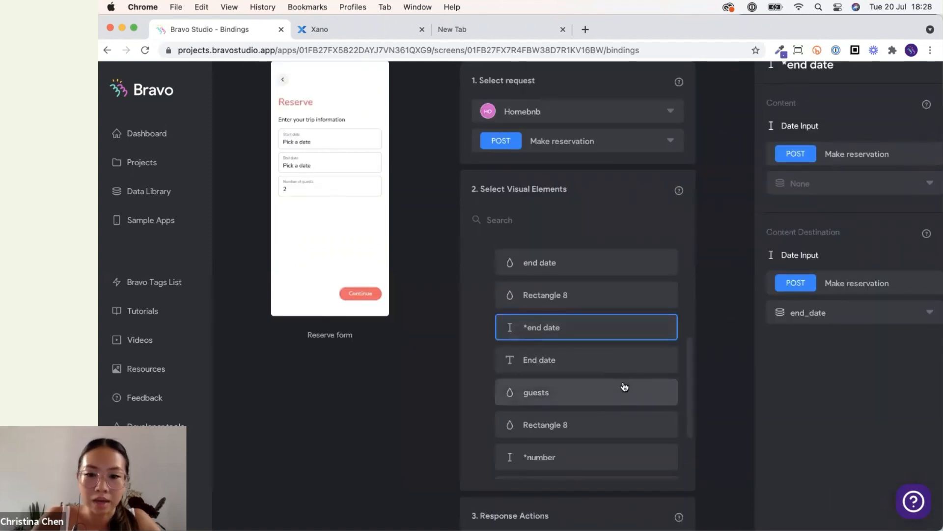
scroll(624, 386, "down", 2)
left_click(614, 366)
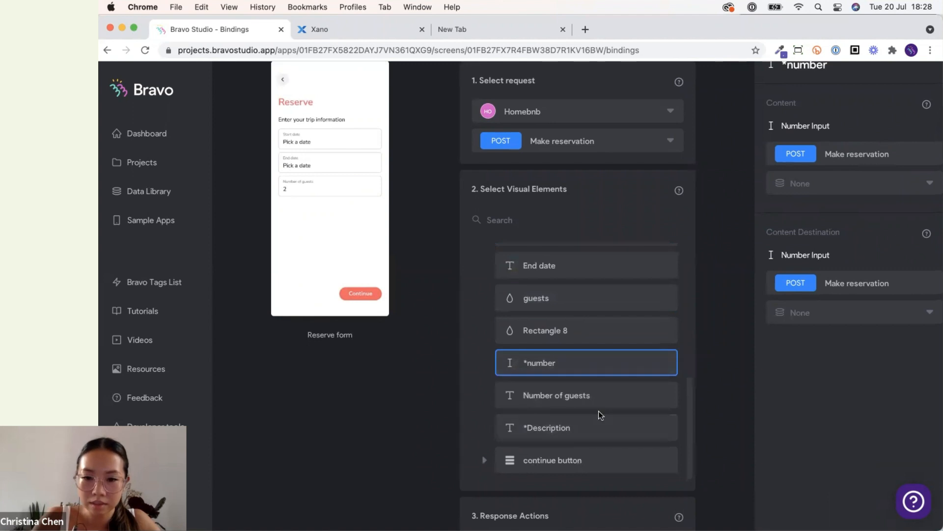
scroll(598, 412, "down", 1)
left_click(824, 295)
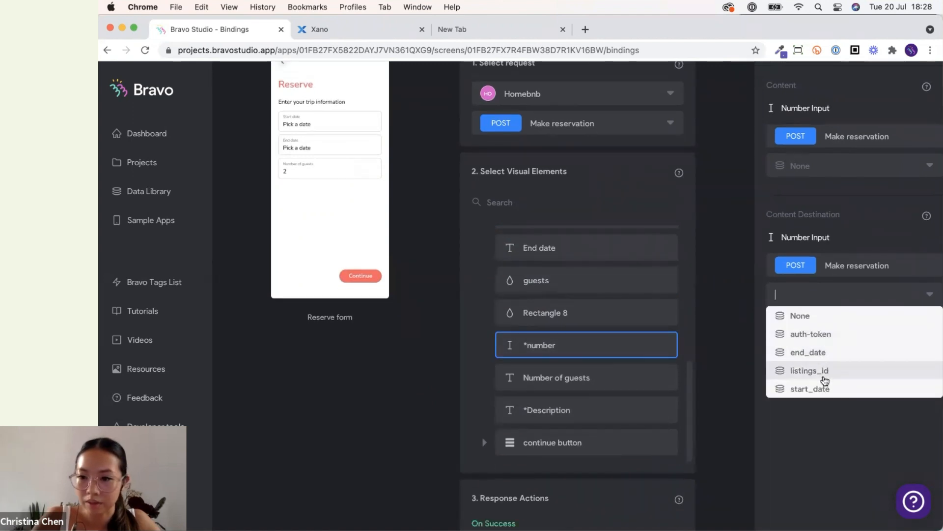
left_click(727, 355)
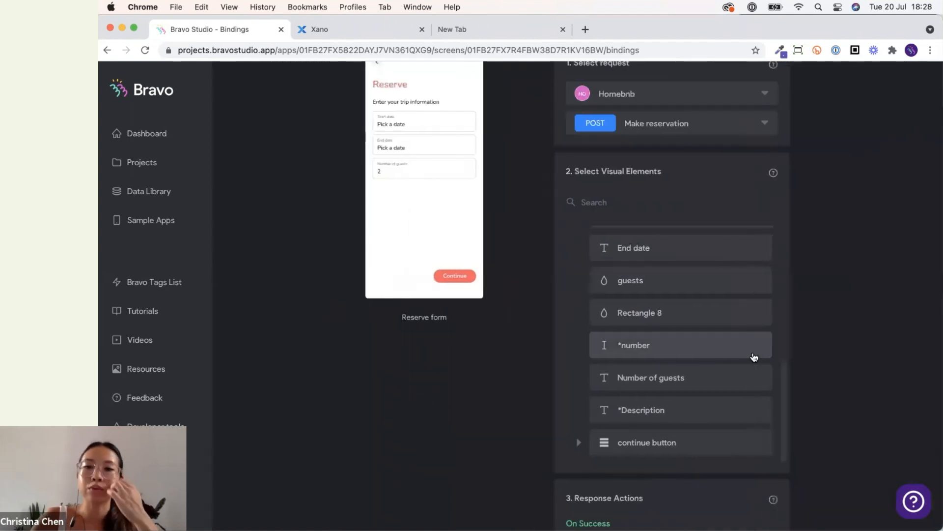
left_click(730, 341)
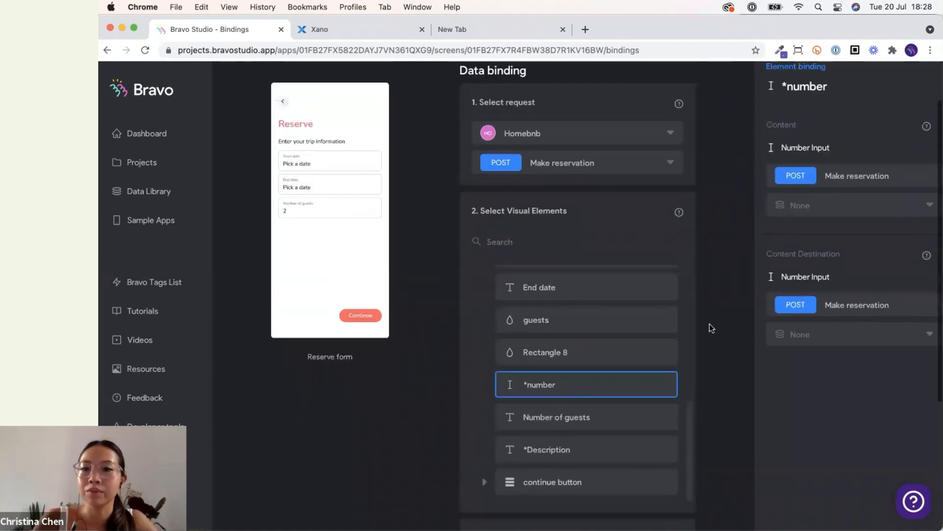
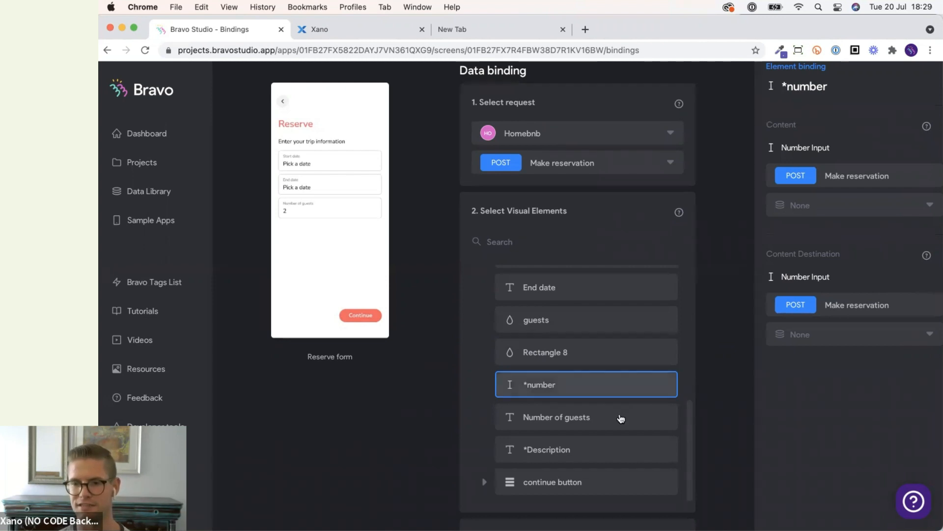
Collapse the FRAME group in the Reserve form's visual elements list.
scroll(619, 418, "down", 1)
scroll(698, 399, "up", 1)
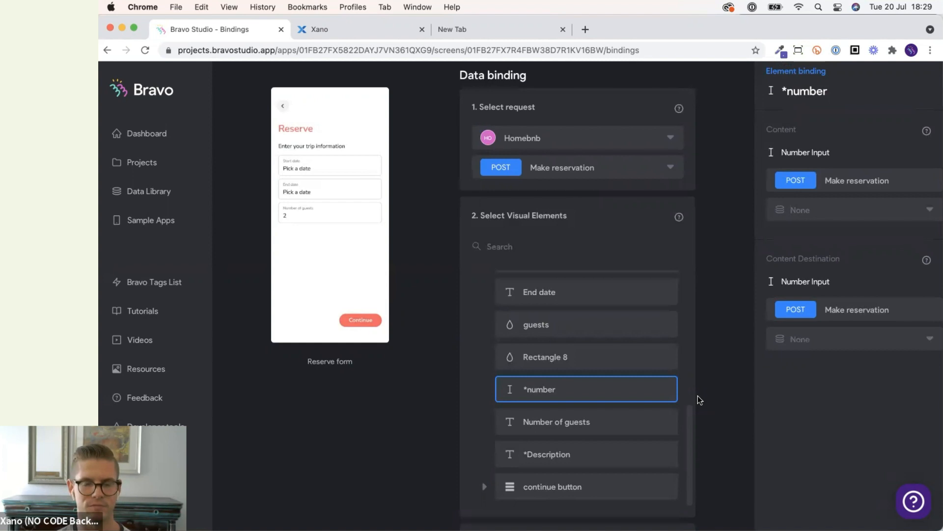
scroll(663, 414, "up", 5)
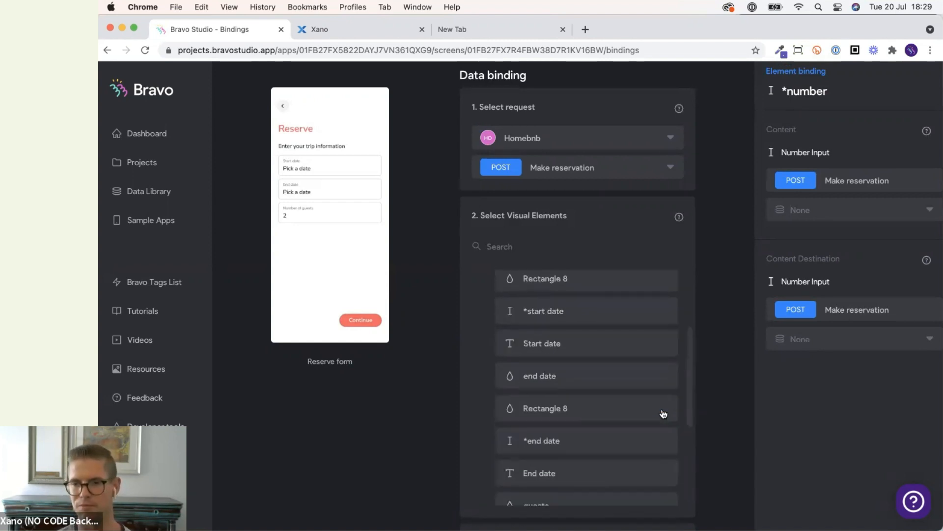
scroll(706, 358, "up", 2)
scroll(653, 388, "up", 3)
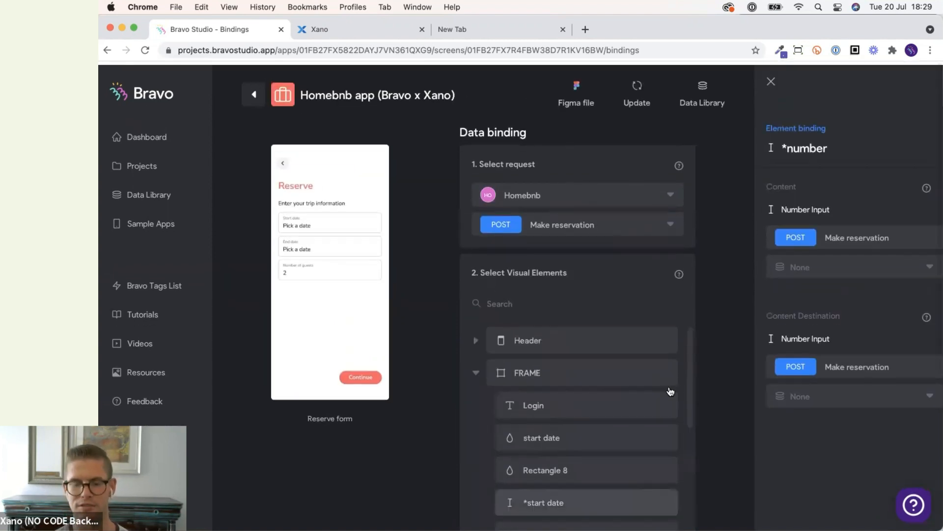
left_click(474, 370)
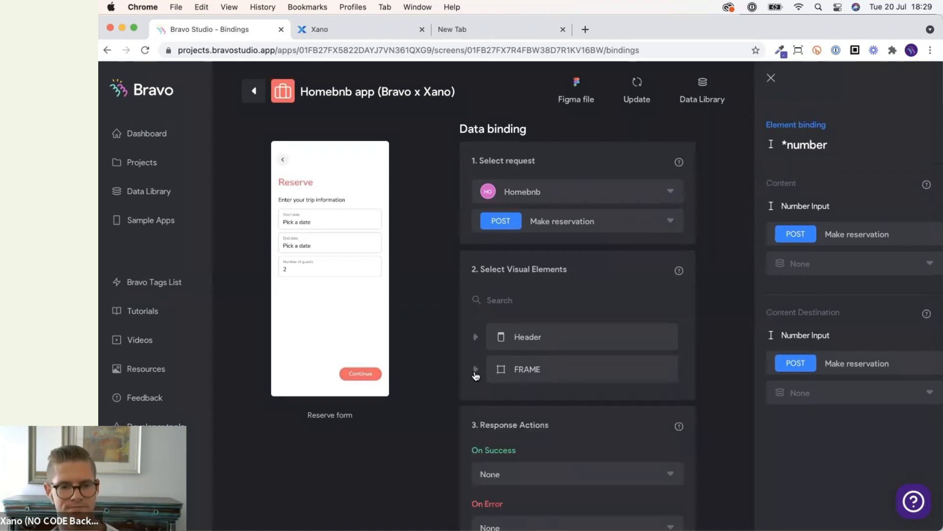
scroll(447, 399, "down", 3)
scroll(447, 400, "up", 2)
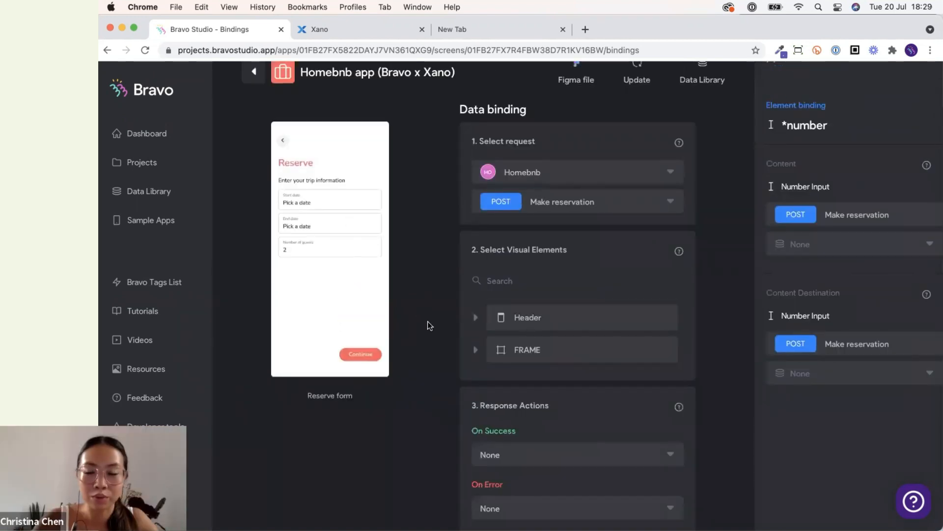
scroll(449, 408, "down", 1)
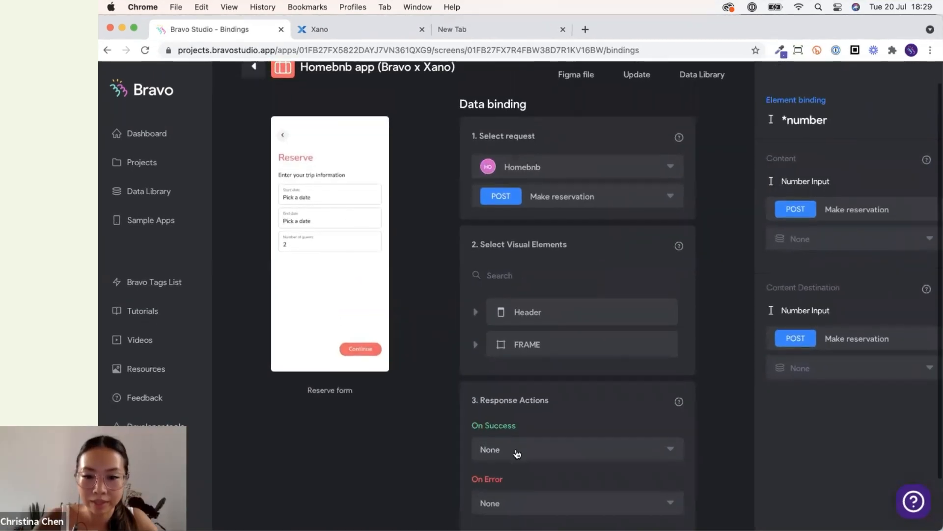
Set the On Success response action to Go to page, targeting the Pricing detail screen.
left_click(516, 453)
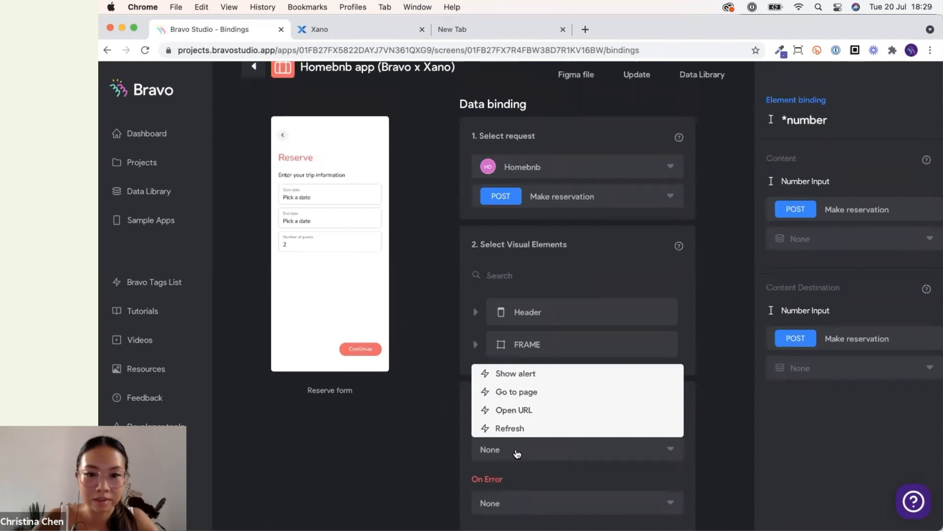
left_click(520, 455)
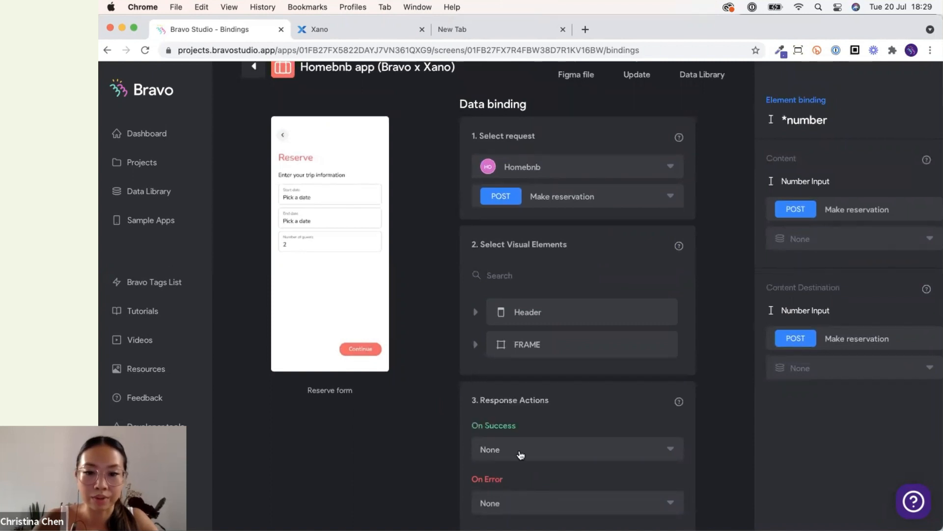
left_click(521, 455)
left_click(529, 374)
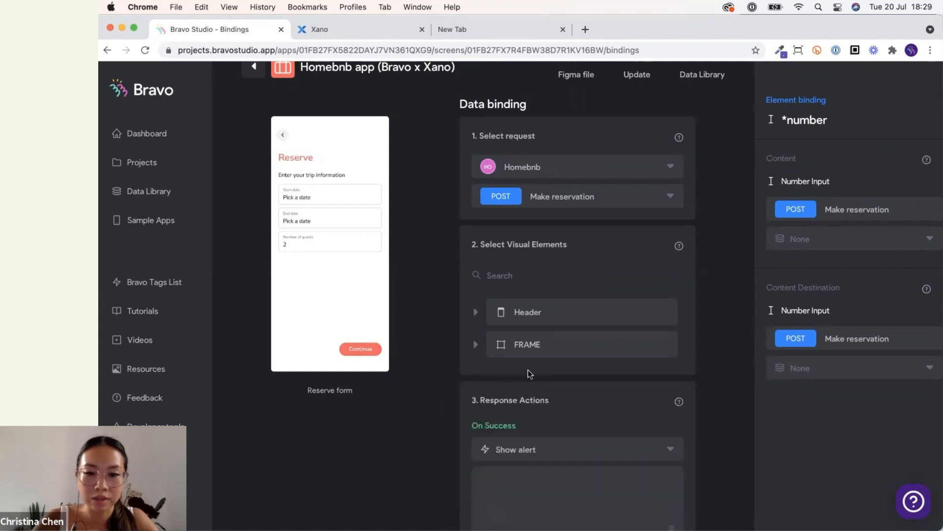
left_click(531, 449)
left_click(533, 391)
scroll(539, 405, "down", 5)
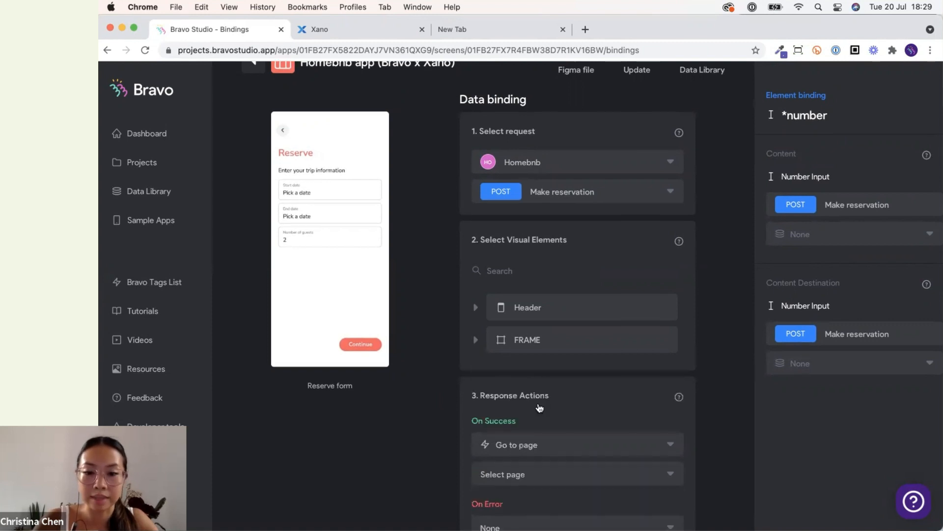
left_click(546, 393)
left_click(539, 314)
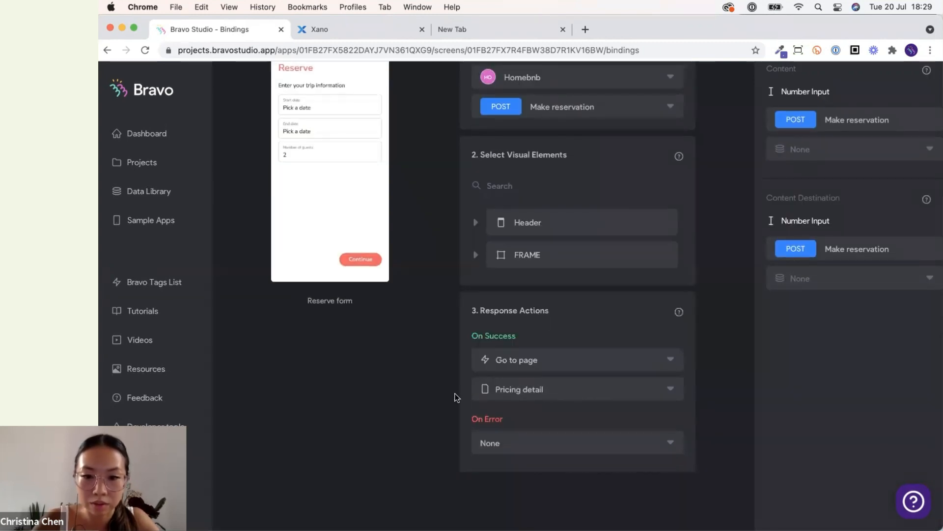
Set the On Error response action to Show alert with the message "Try aga".
left_click(538, 444)
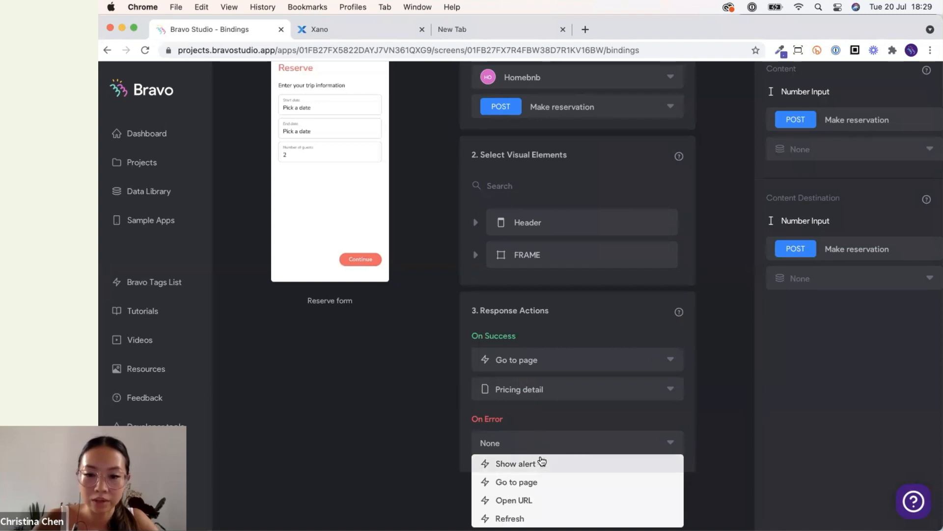
left_click(545, 463)
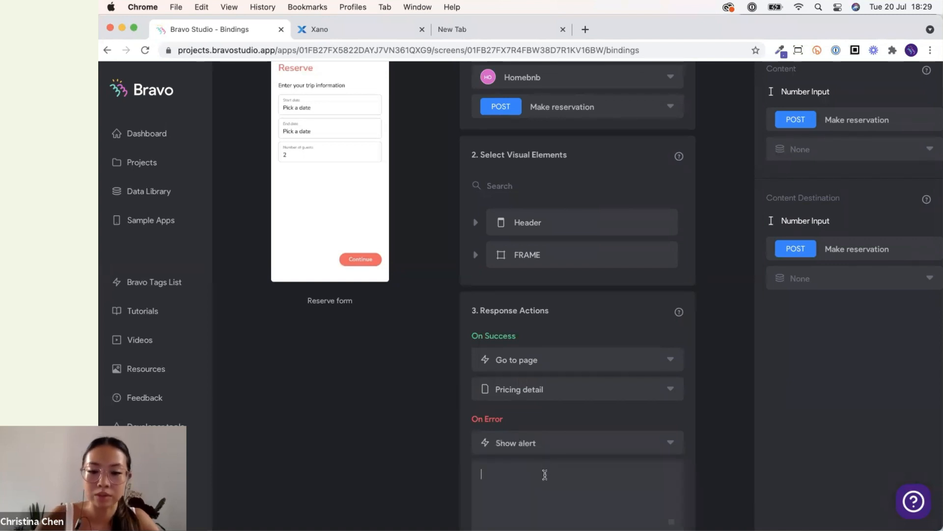
type("Try aga")
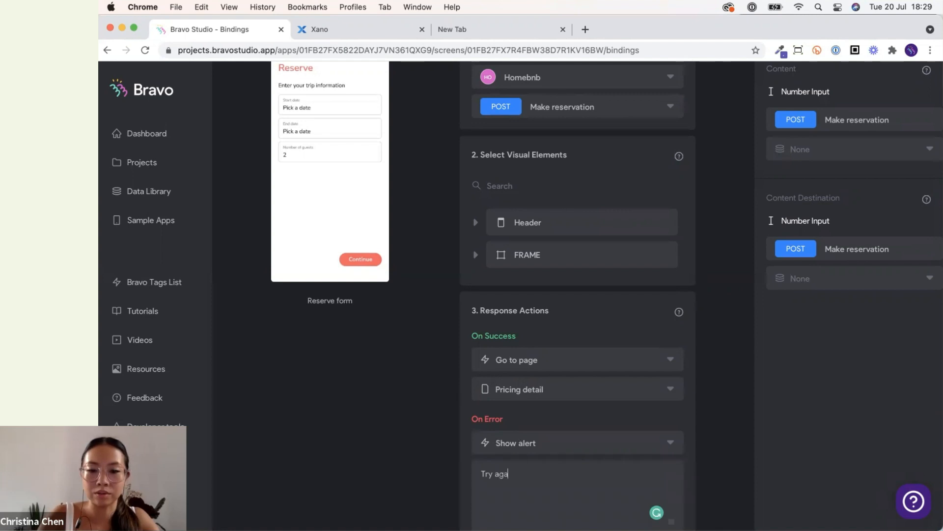
left_click(429, 452)
scroll(509, 422, "up", 3)
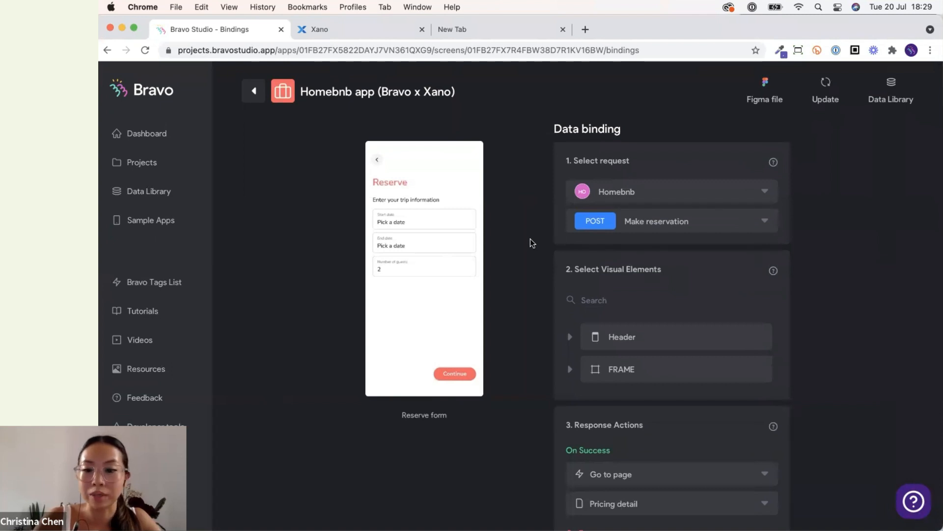
scroll(529, 238, "down", 3)
left_click(608, 442)
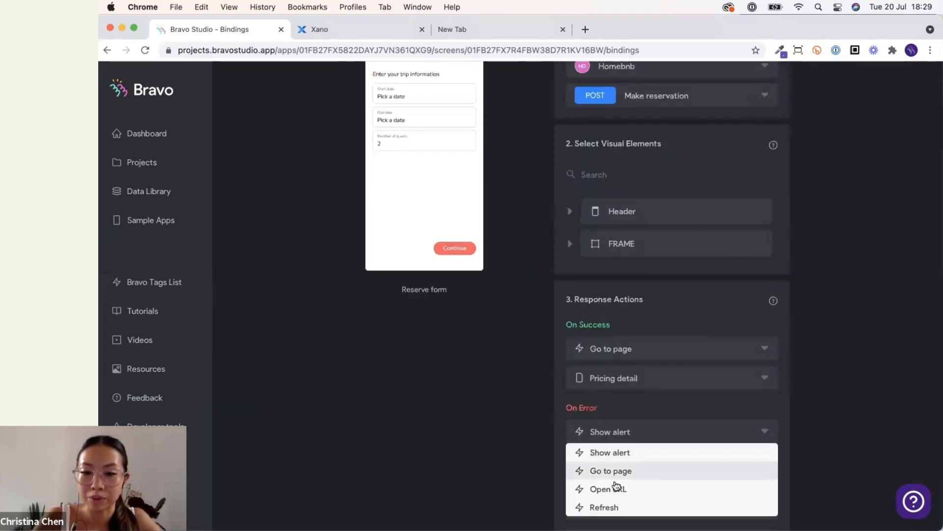
left_click(528, 372)
Open the data bindings of the Pricing detail screen.
scroll(527, 372, "up", 3)
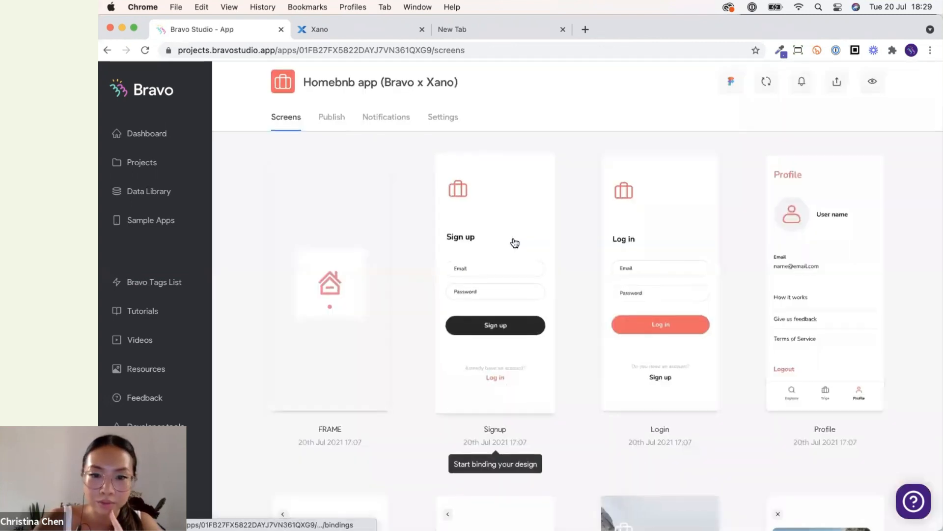
scroll(516, 243, "down", 12)
scroll(514, 243, "up", 8)
left_click(695, 274)
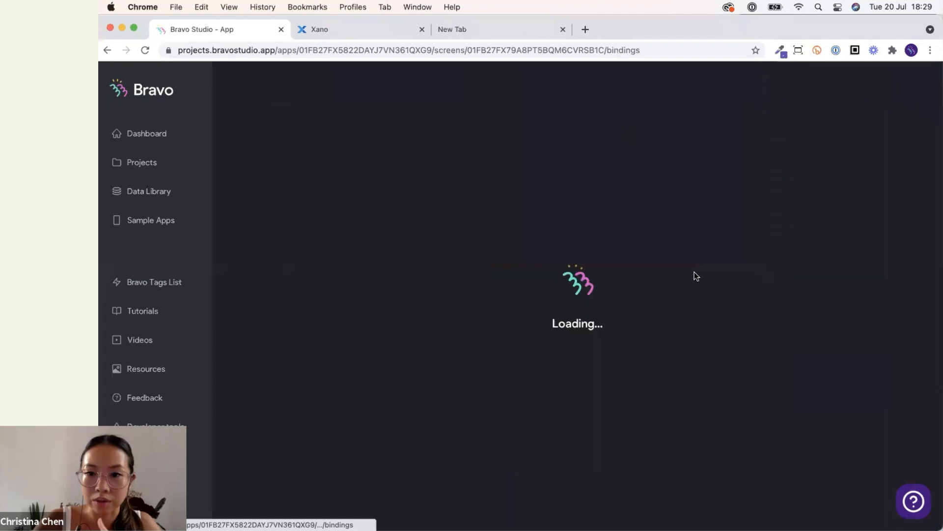
Select the Homebnb request source and its POST Make reservation request for the Pricing detail screen.
left_click(665, 190)
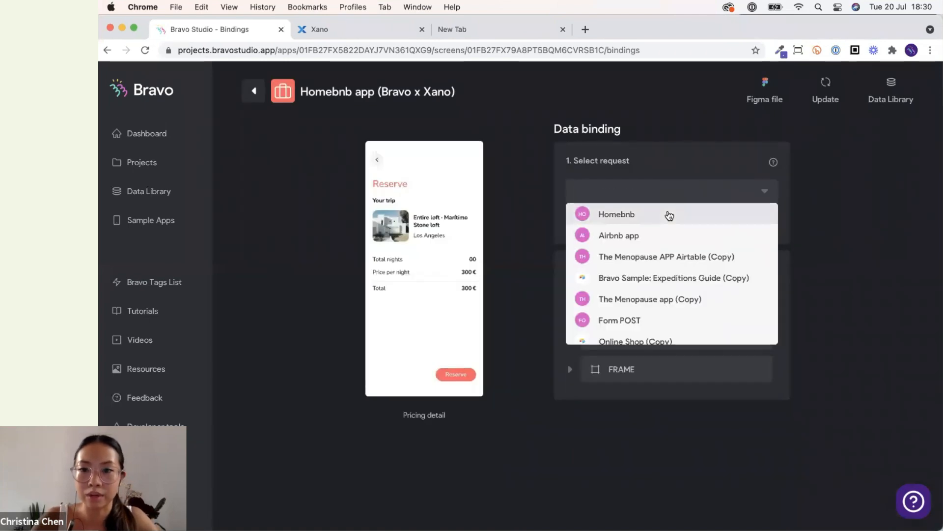
left_click(669, 216)
left_click(666, 219)
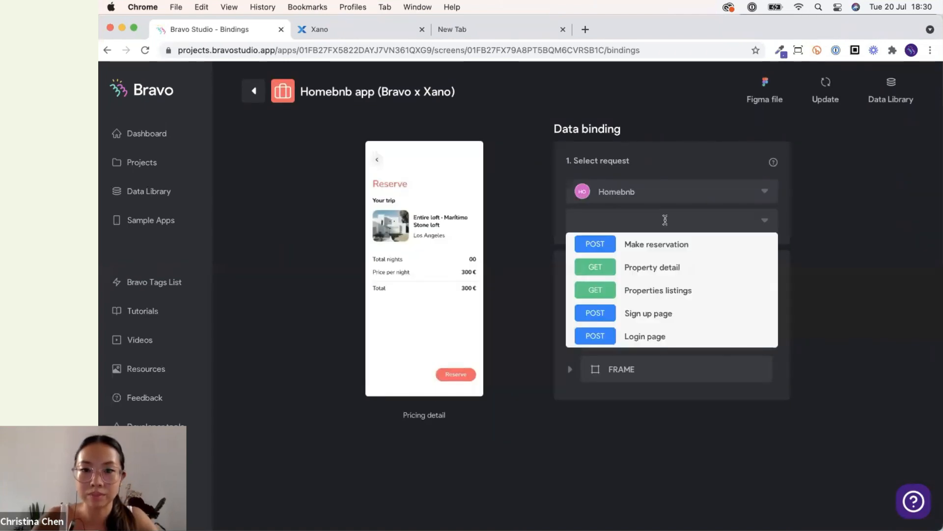
left_click(645, 246)
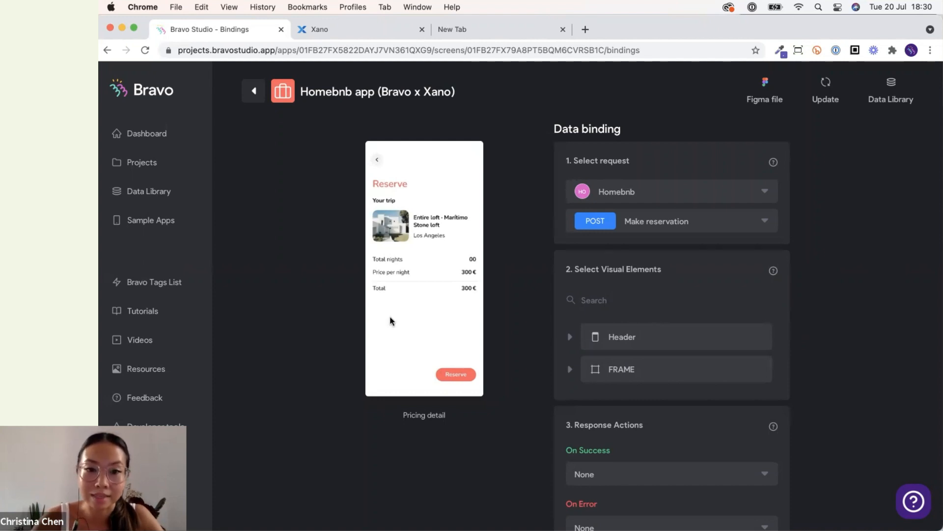
Expand FRAME and bind the *total nights text element to the Nights field.
scroll(477, 308, "down", 2)
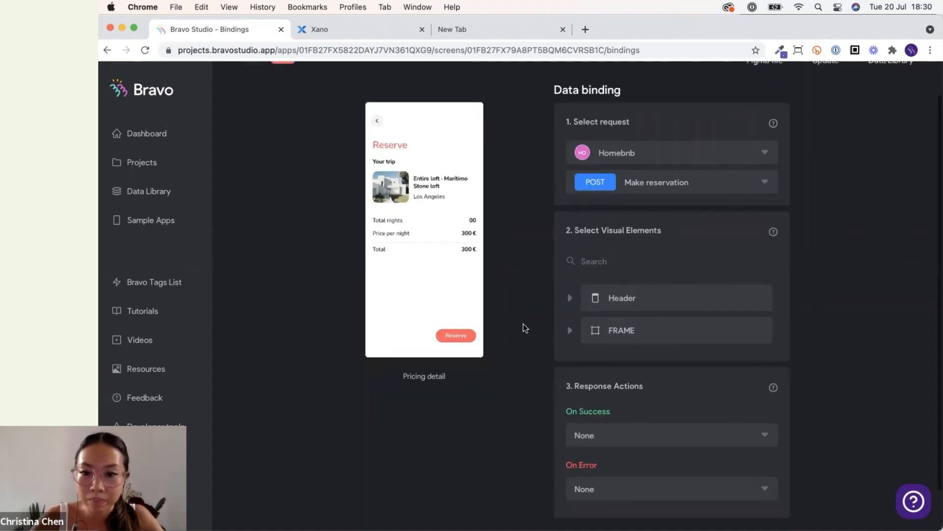
scroll(523, 326, "up", 1)
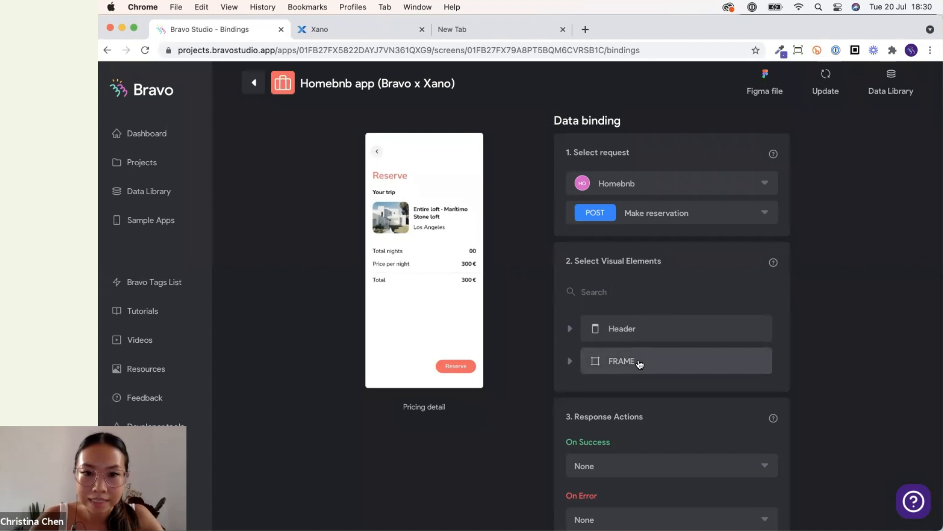
left_click(640, 364)
scroll(590, 429, "down", 2)
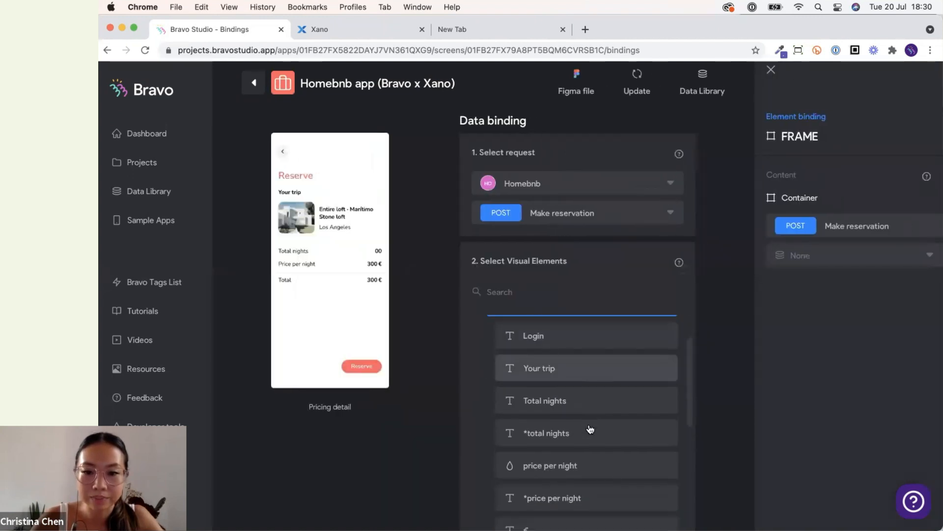
left_click(590, 431)
left_click(817, 251)
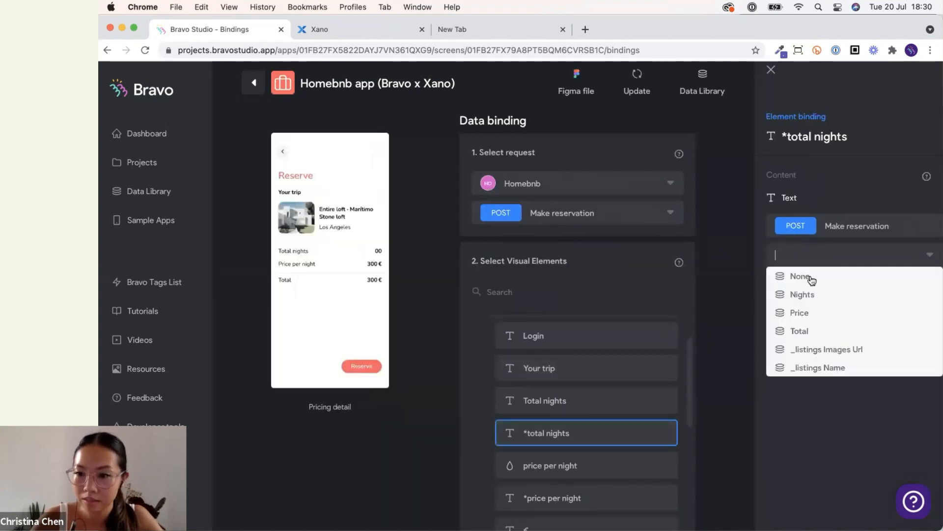
left_click(804, 295)
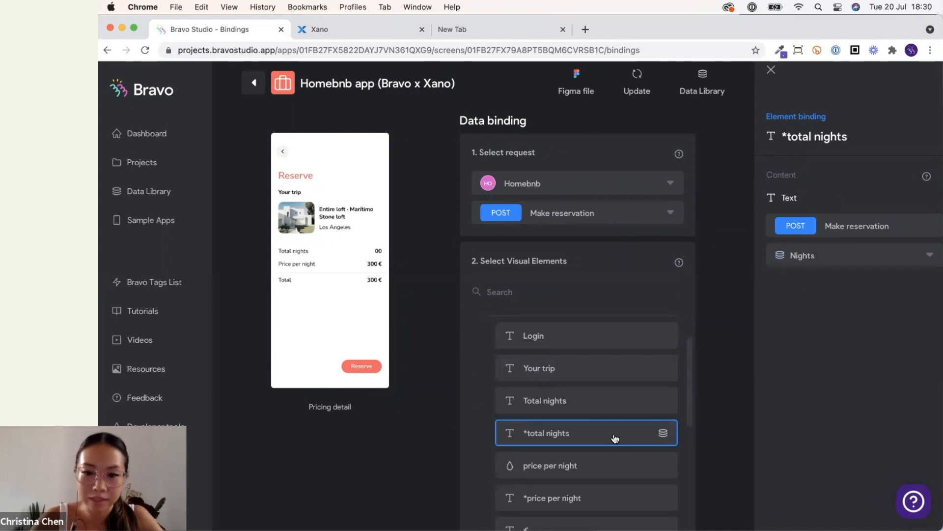
Bind the *price per night text element to the Price field.
scroll(616, 438, "down", 2)
left_click(632, 411)
left_click(839, 258)
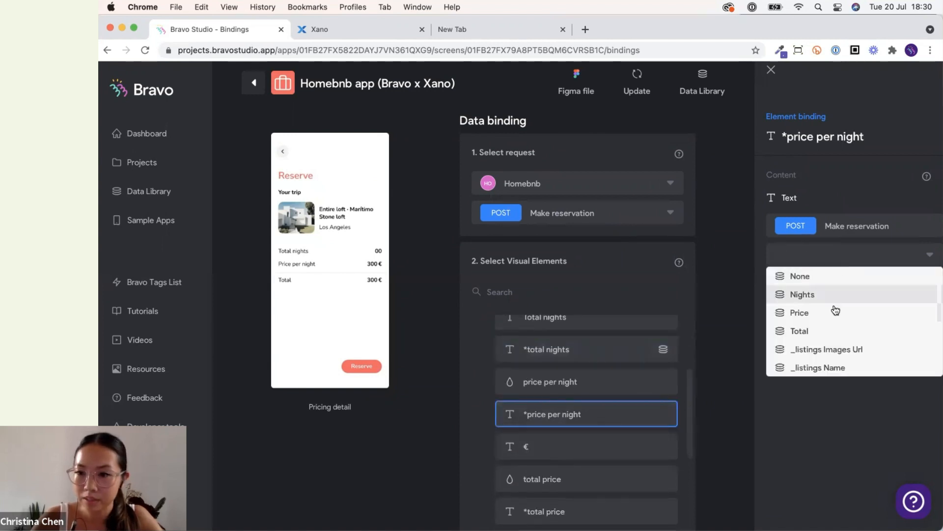
left_click(835, 312)
Bind the *total price text element to the Total field.
scroll(604, 412, "down", 3)
scroll(604, 412, "up", 3)
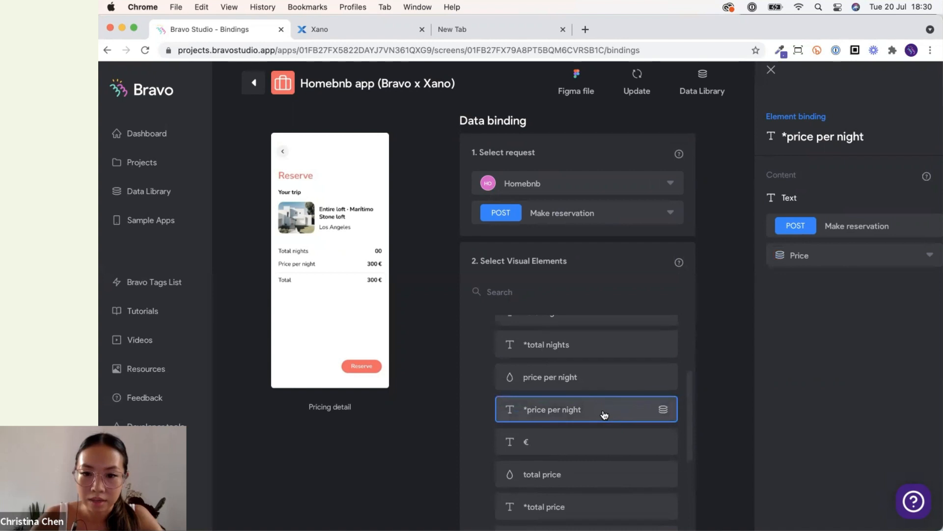
scroll(604, 414, "up", 2)
scroll(608, 444, "down", 3)
left_click(608, 469)
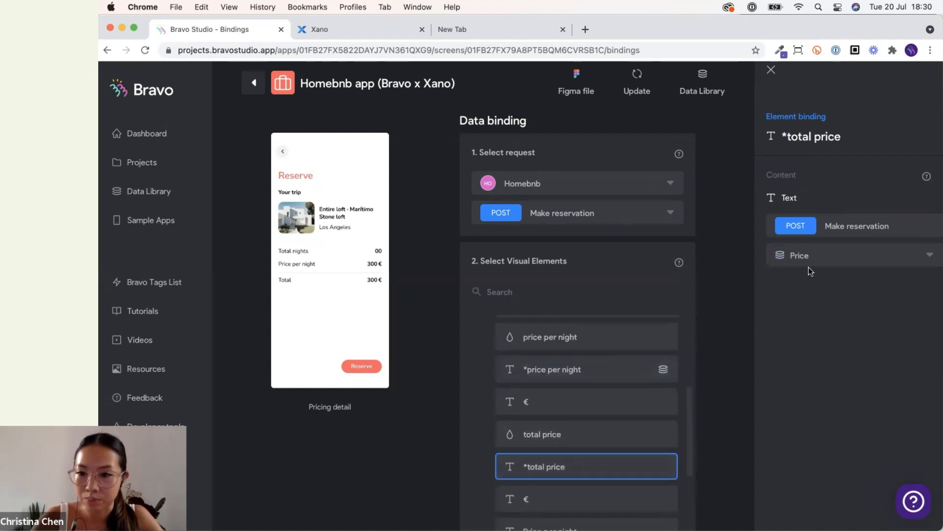
left_click(810, 265)
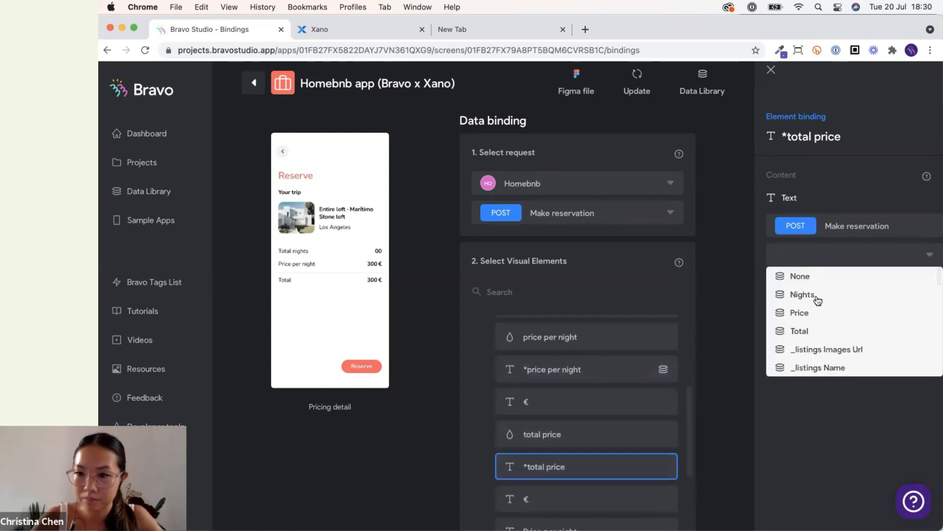
left_click(813, 330)
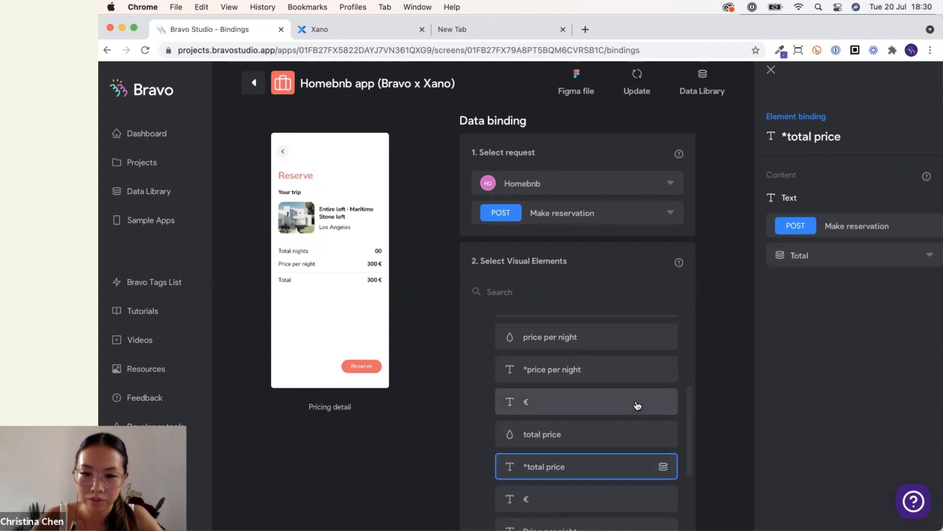
Review the bindings of the *price per night and *total nights elements in the element list.
left_click(632, 368)
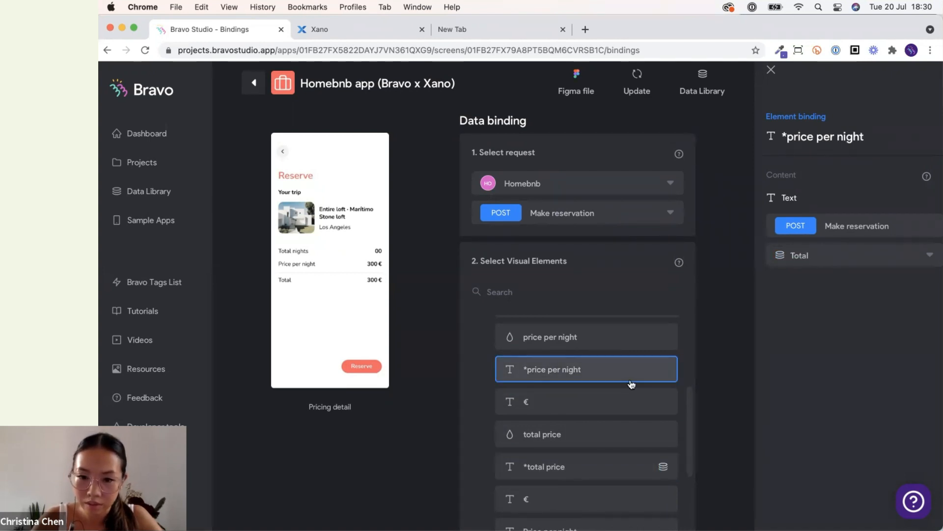
scroll(629, 461, "up", 3)
left_click(616, 356)
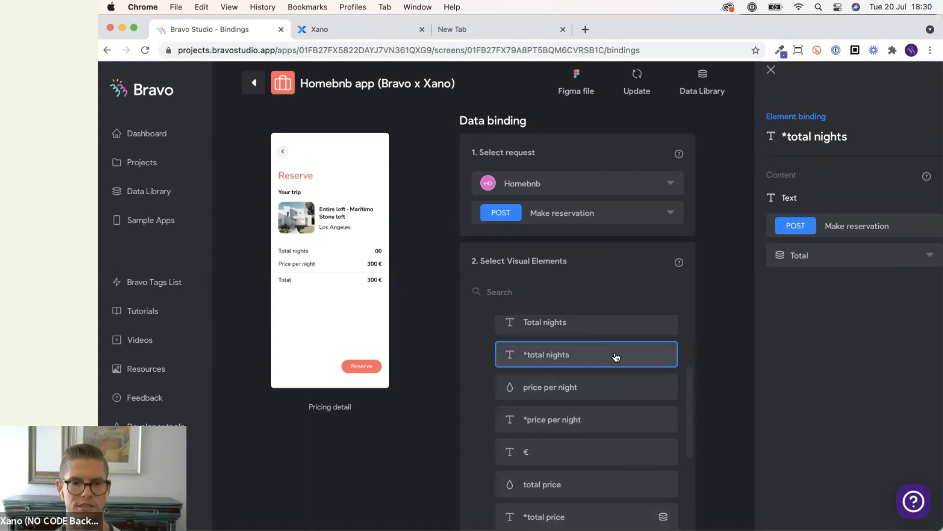
left_click(707, 354)
scroll(701, 401, "down", 5)
scroll(701, 400, "down", 1)
scroll(730, 396, "up", 3)
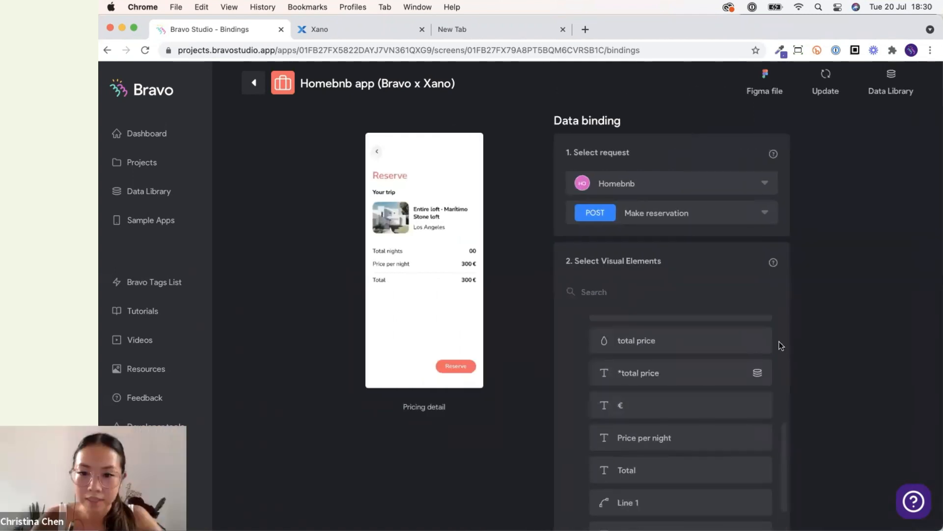
scroll(674, 436, "up", 10)
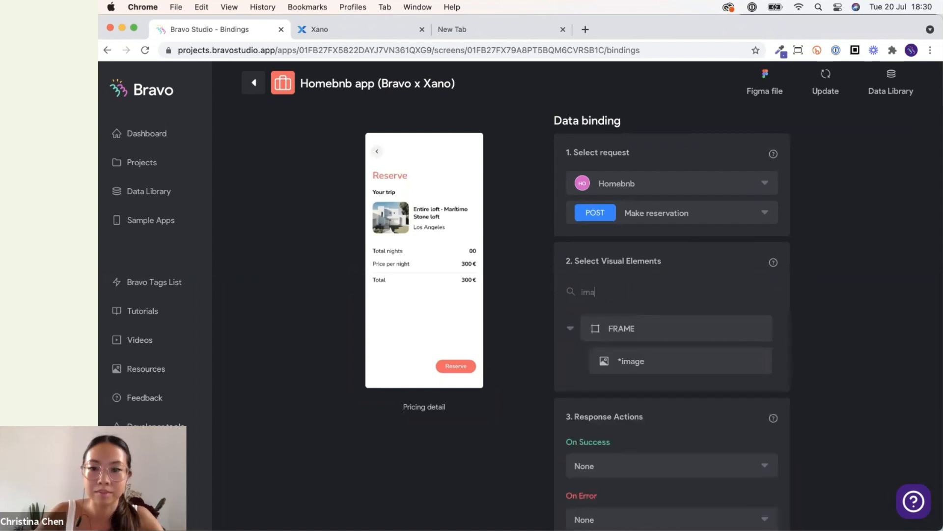
Review the *image element's binding, then search for the *City element and open its binding field.
left_click(642, 363)
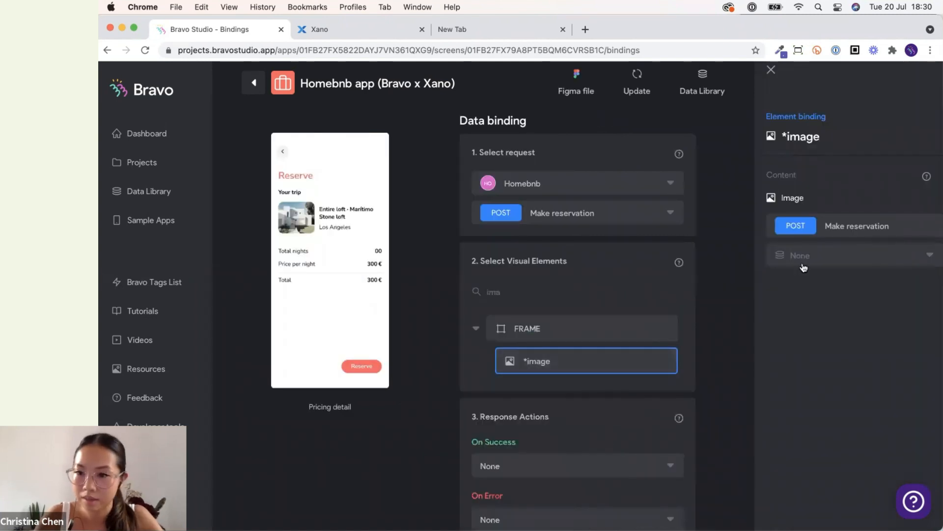
double_click(546, 287)
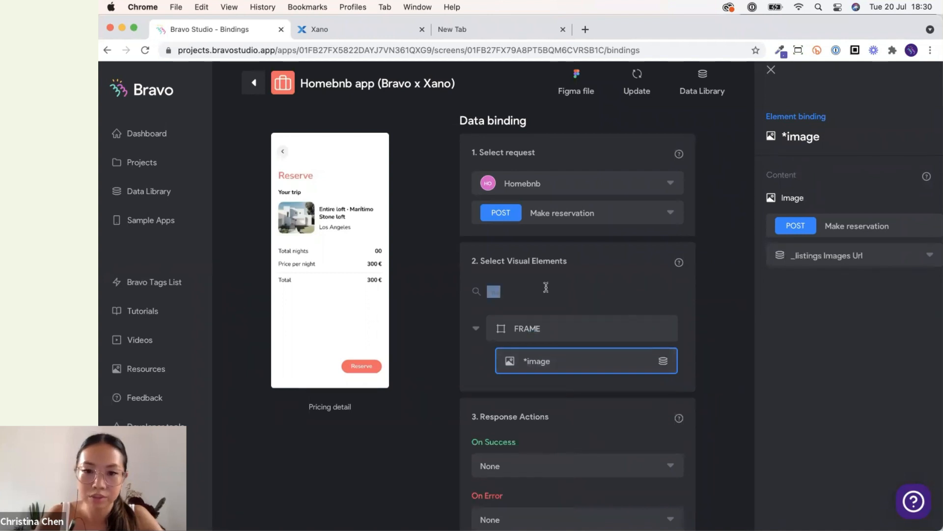
type("ci")
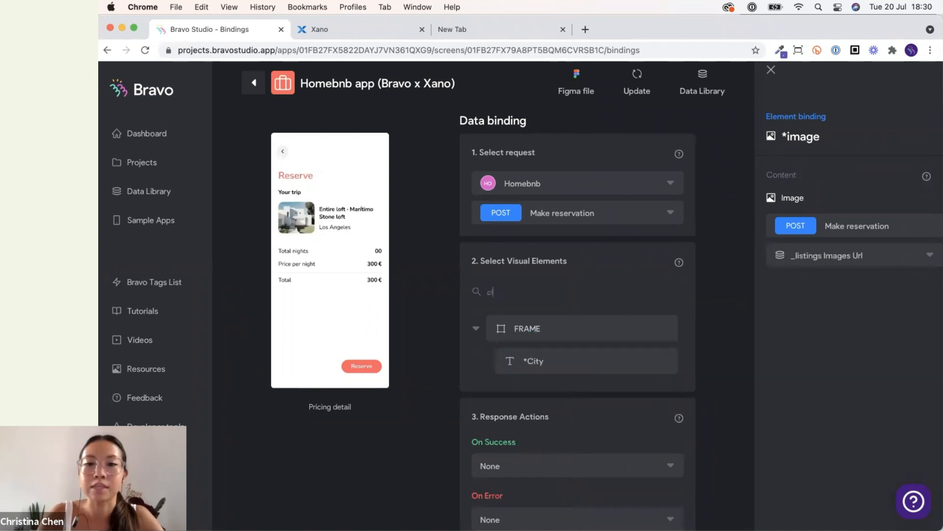
type("ty")
left_click(554, 359)
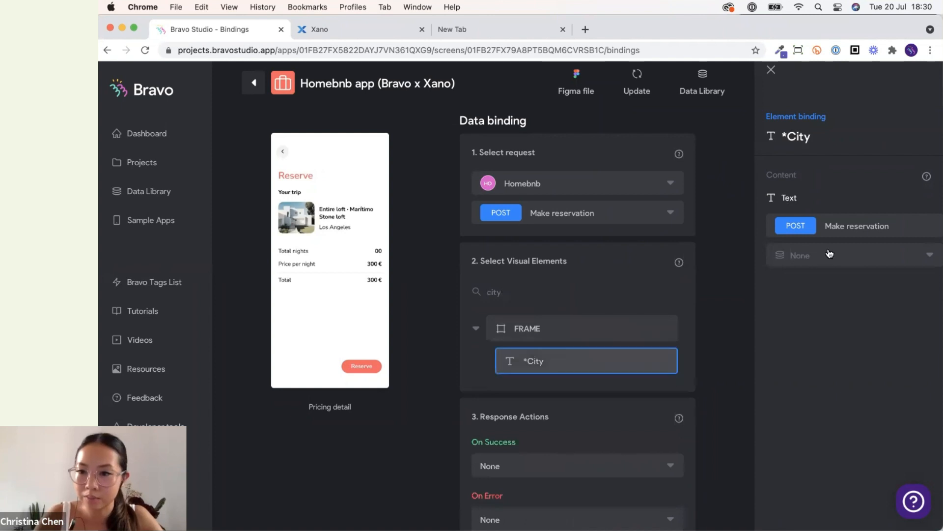
left_click(829, 254)
left_click(727, 301)
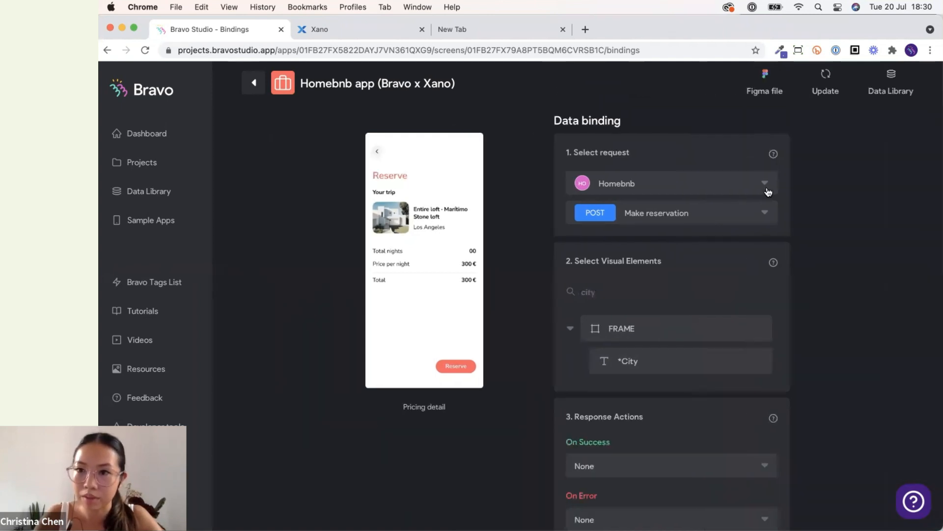
Open the Make reservation request in the Data Library and review its selected response fields.
left_click(892, 86)
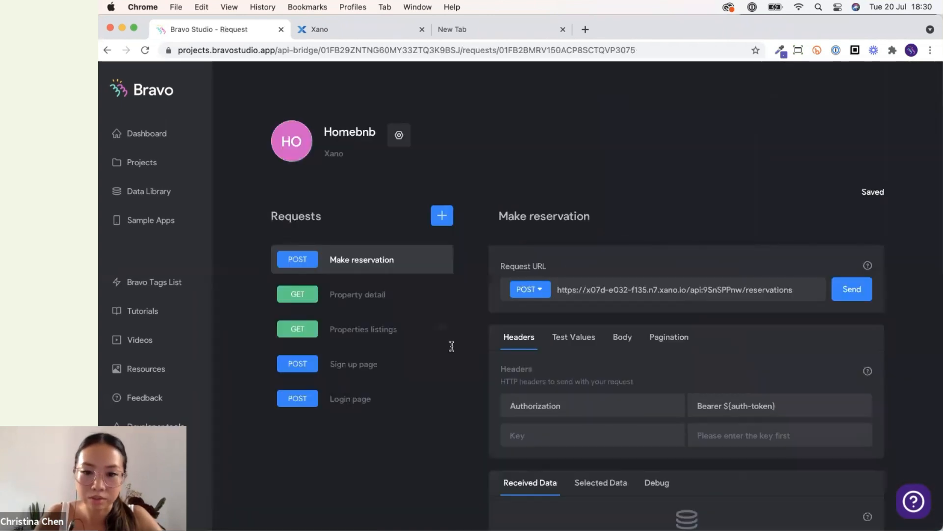
scroll(585, 373, "down", 3)
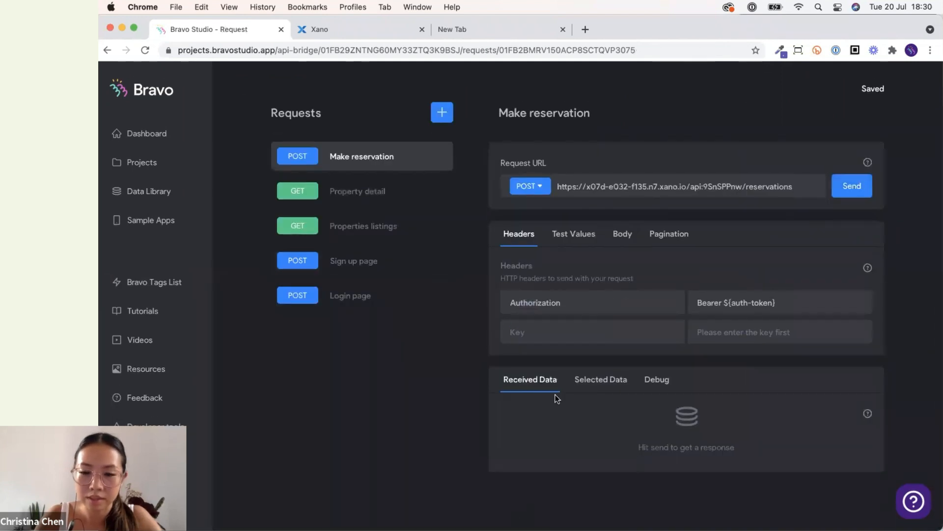
scroll(554, 394, "down", 8)
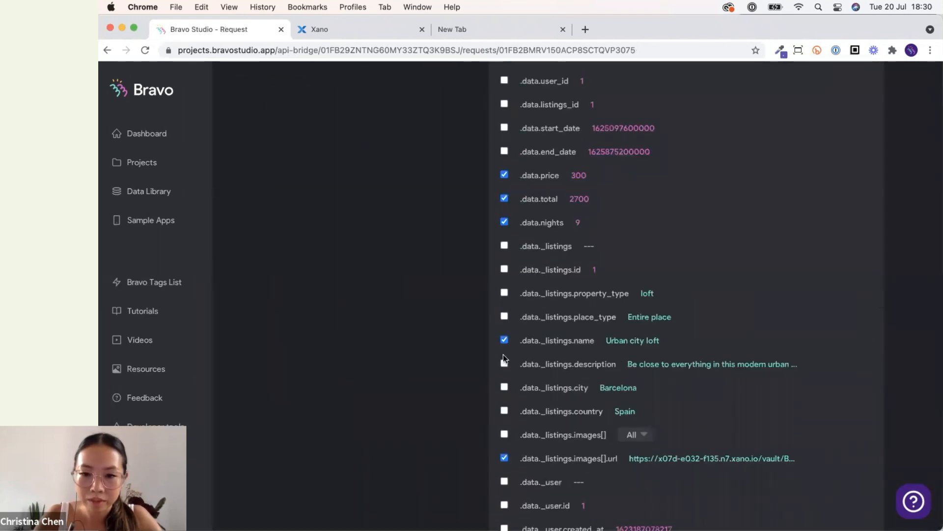
scroll(505, 389, "up", 10)
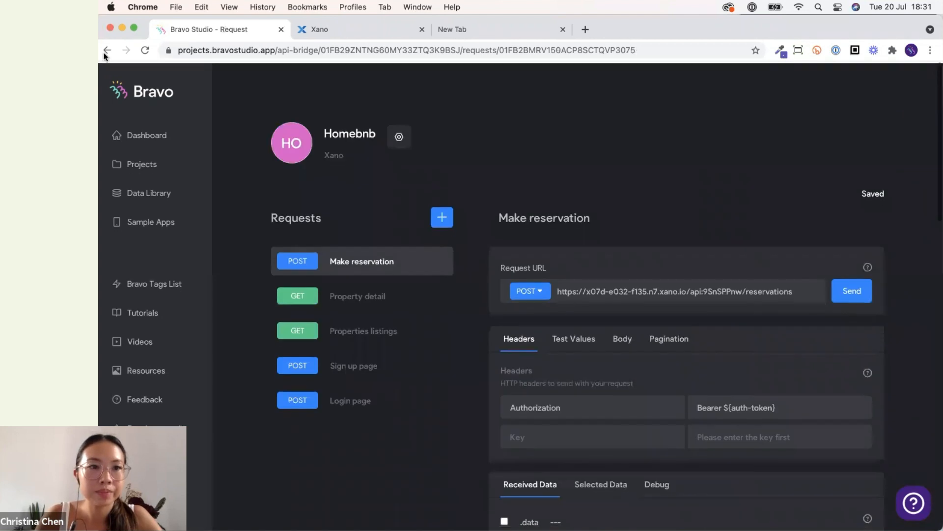
scroll(635, 275, "down", 3)
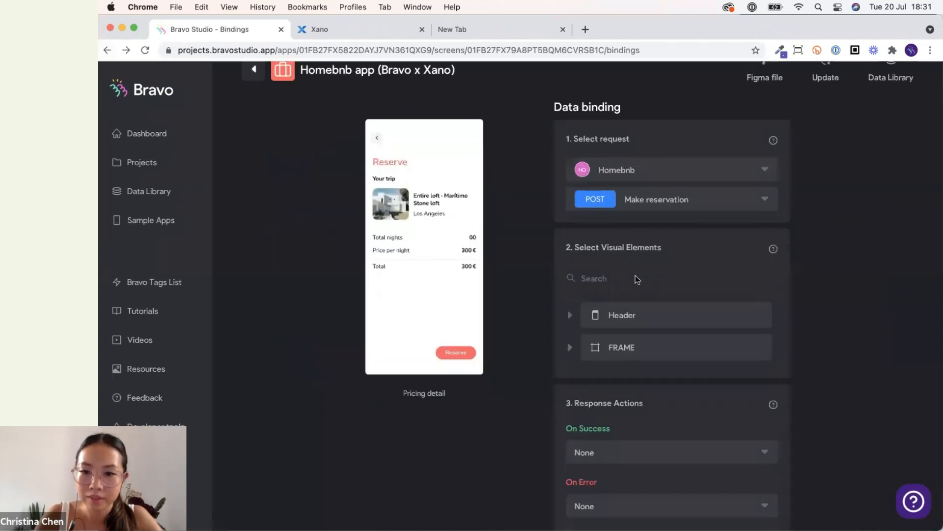
Search for the *City element and bind it to the _listings City field.
left_click(613, 222)
type("city")
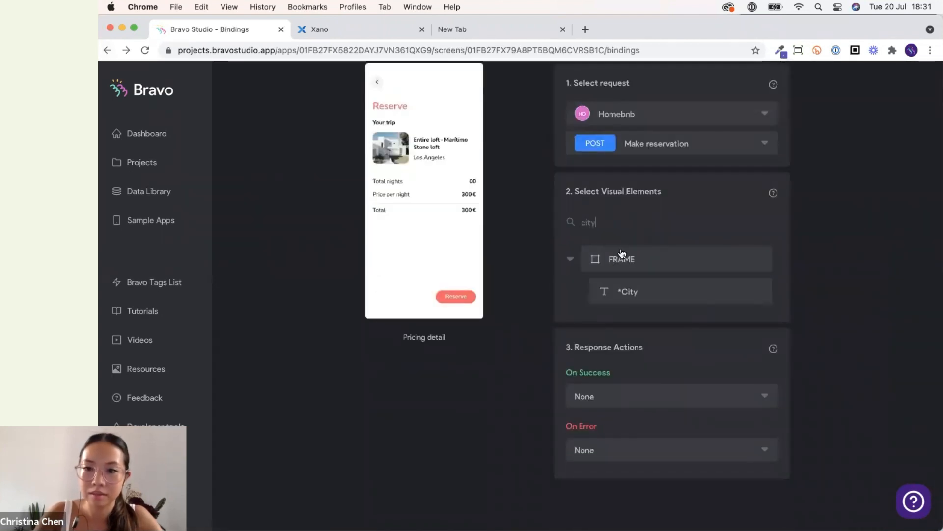
left_click(632, 296)
left_click(814, 189)
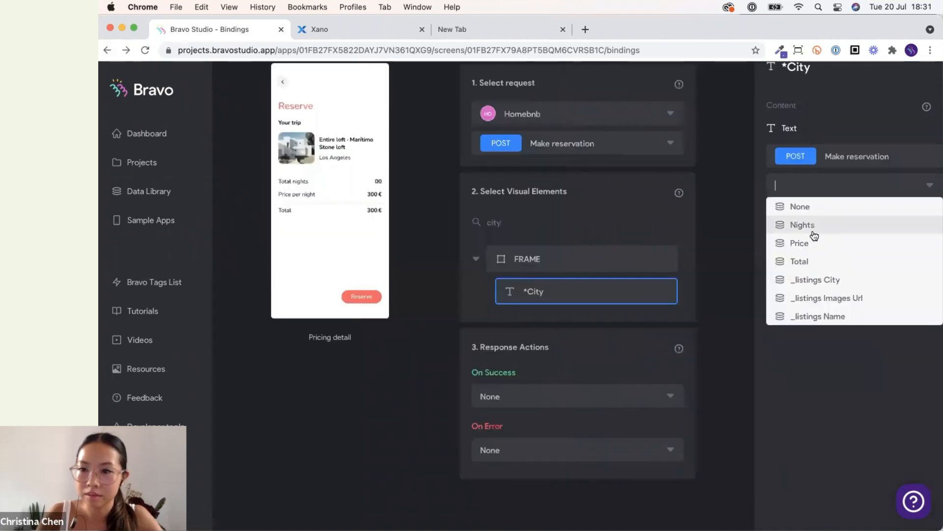
left_click(815, 276)
Clear the search, expand FRAME and review the bindings of the *total nights and *price per night elements.
double_click(516, 222)
key("BackSpace")
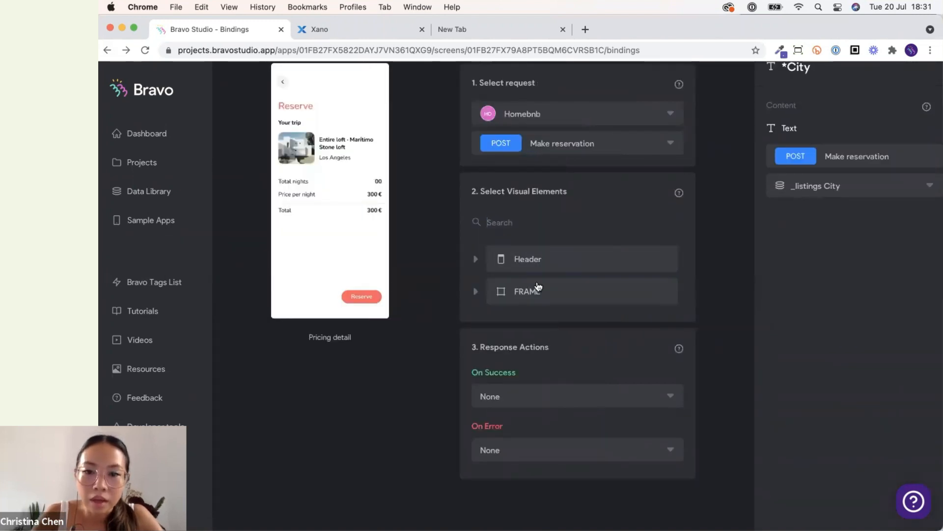
left_click(475, 291)
scroll(627, 374, "down", 3)
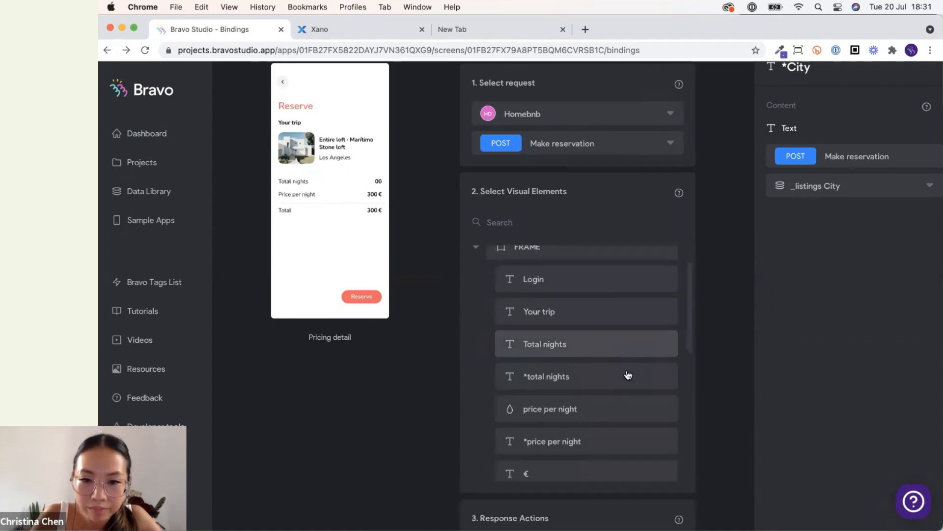
left_click(603, 302)
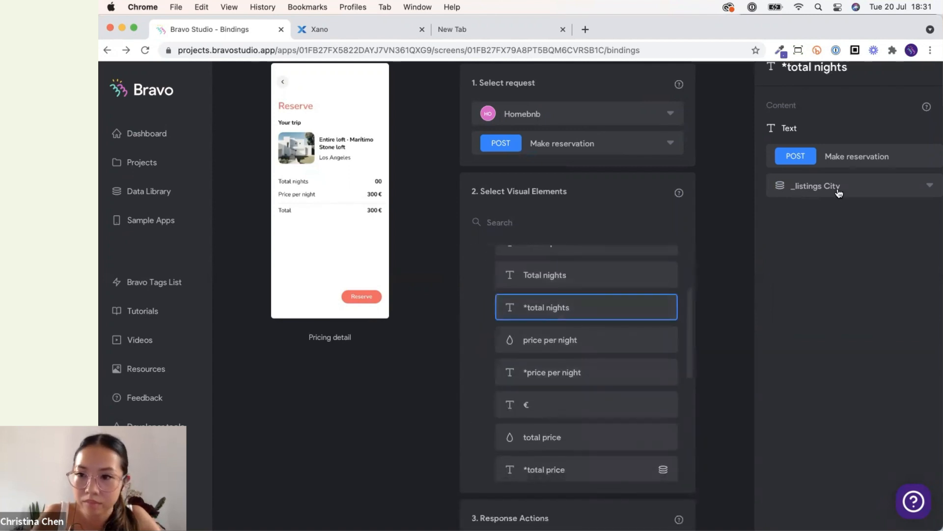
left_click(601, 374)
scroll(602, 376, "up", 5)
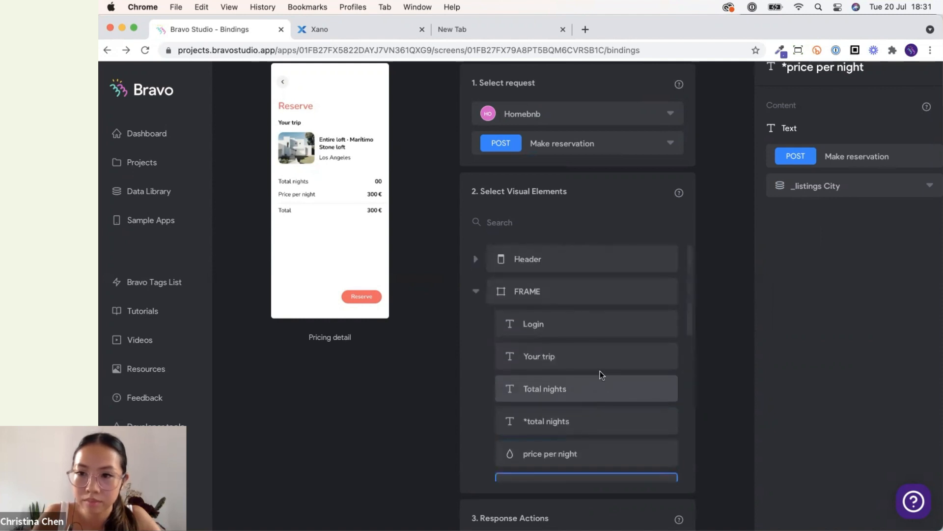
scroll(734, 298, "down", 2)
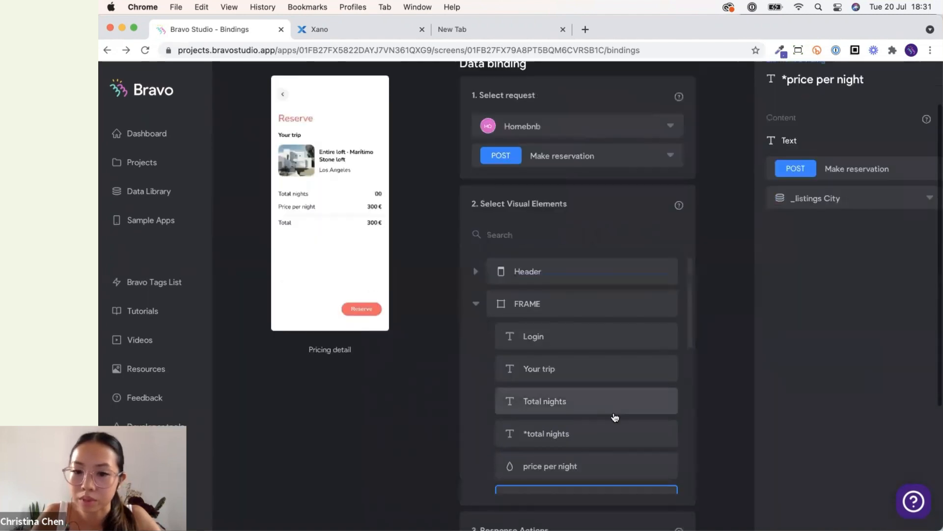
scroll(614, 414, "down", 1)
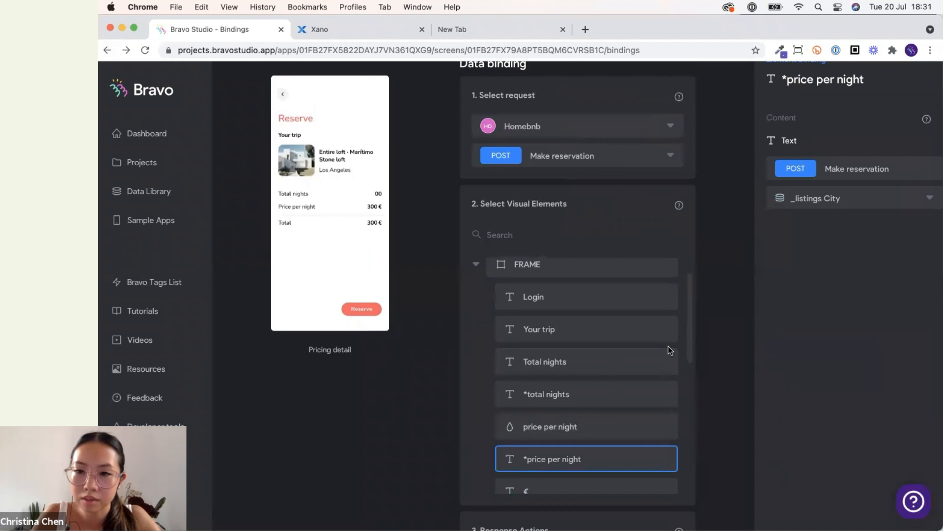
scroll(668, 346, "up", 1)
scroll(748, 223, "up", 2)
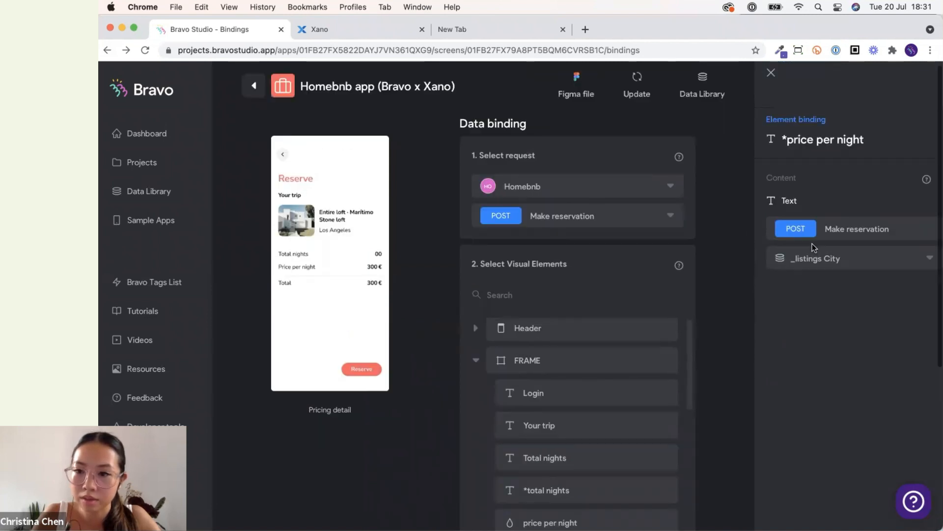
Rebind *price per night to the Price field and *total nights to the Nights field.
left_click(812, 255)
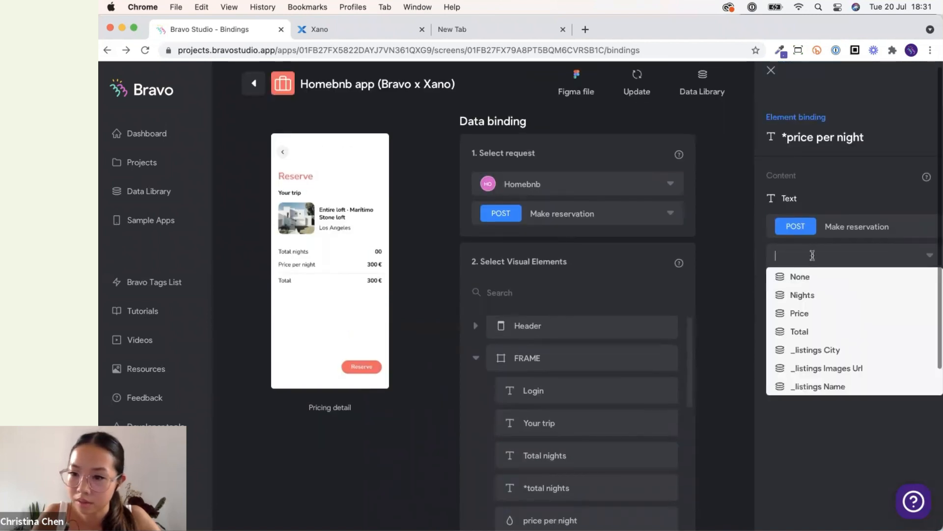
left_click(802, 312)
scroll(720, 397, "down", 3)
scroll(665, 415, "down", 1)
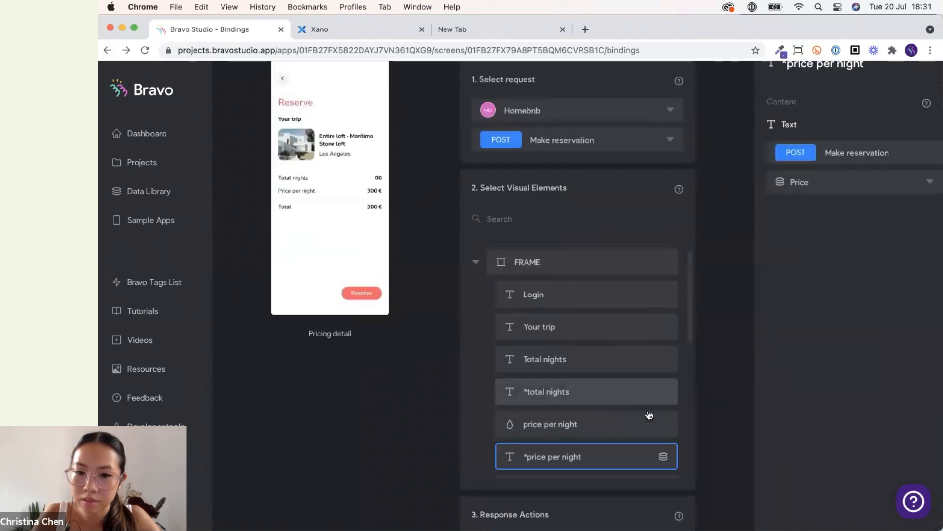
left_click(639, 392)
left_click(854, 183)
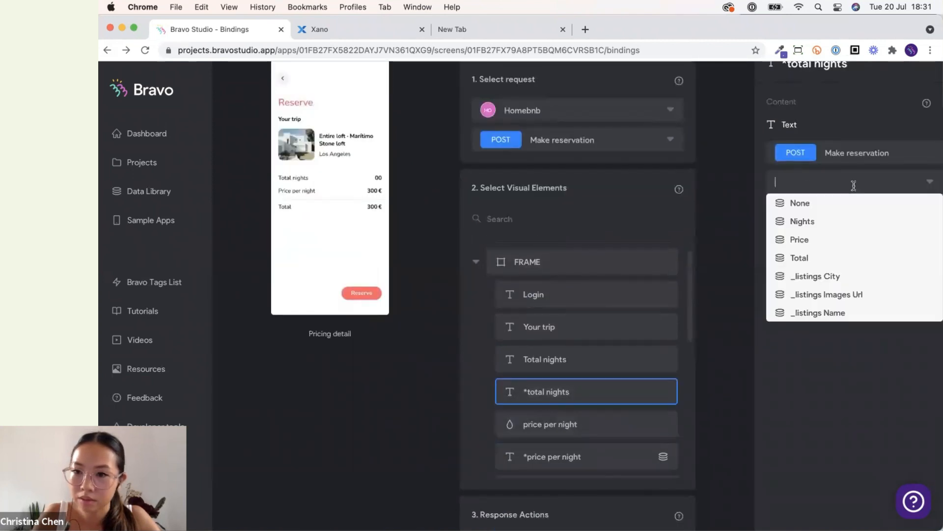
left_click(843, 221)
Reload the bindings page.
scroll(669, 400, "down", 3)
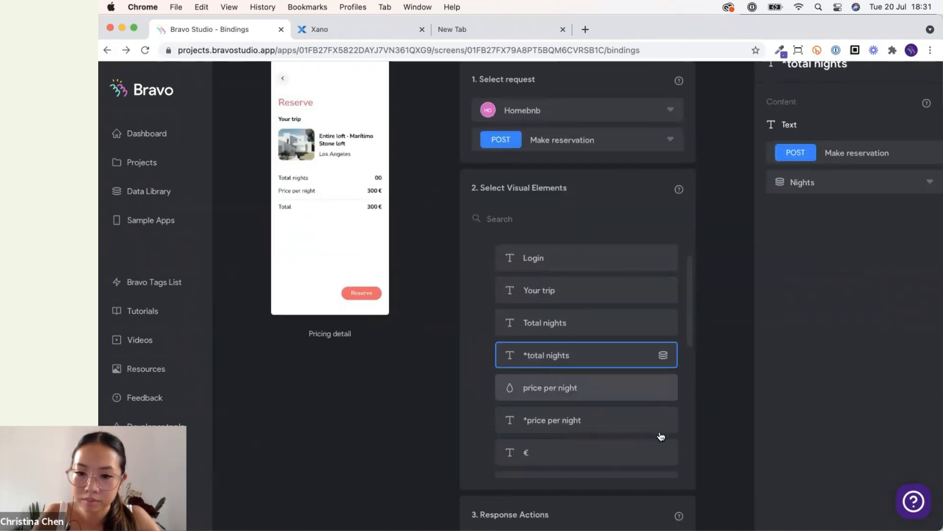
key("super+r")
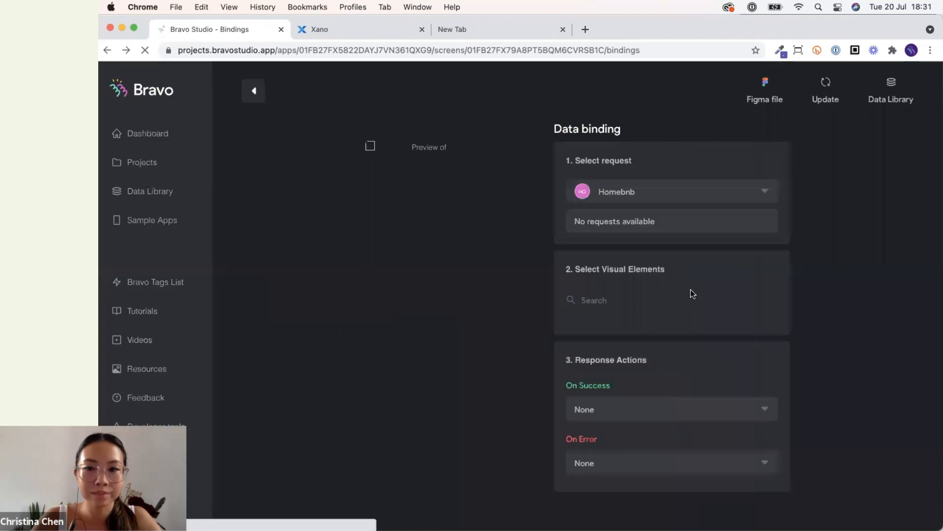
scroll(841, 295, "down", 2)
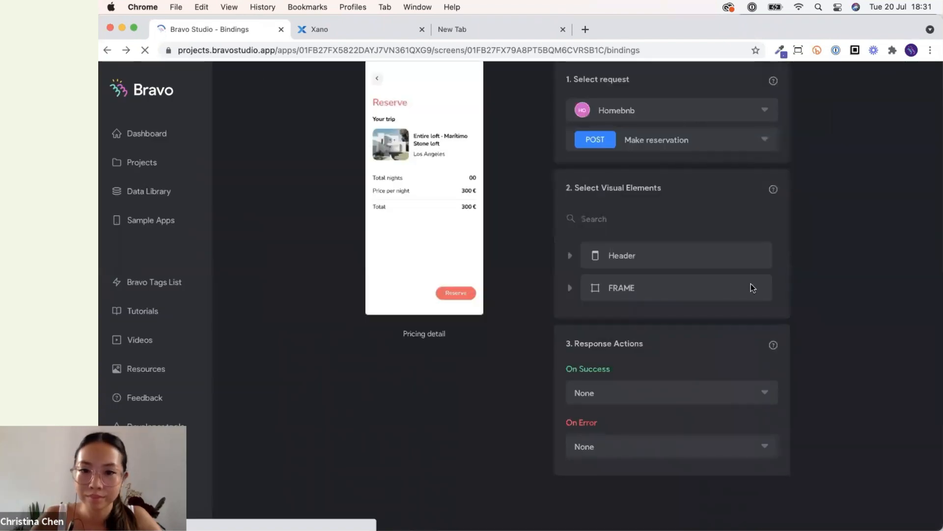
scroll(751, 305, "up", 2)
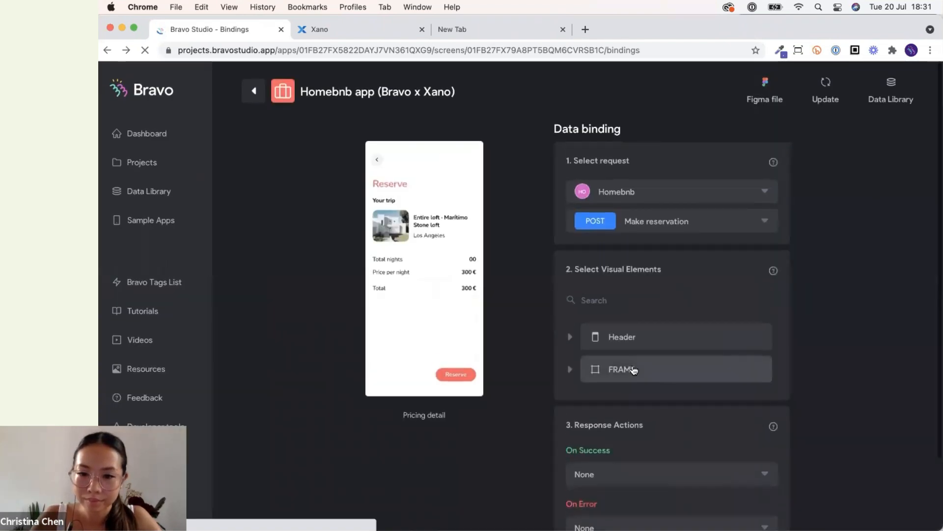
Expand FRAME and review the bindings of *total nights, *price per night, *total price and *City.
left_click(730, 366)
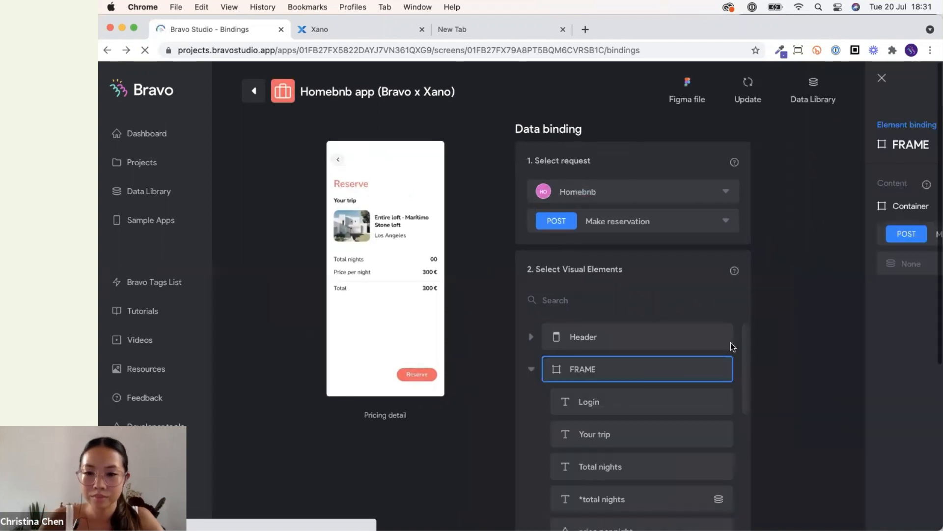
scroll(625, 399, "down", 2)
left_click(626, 399)
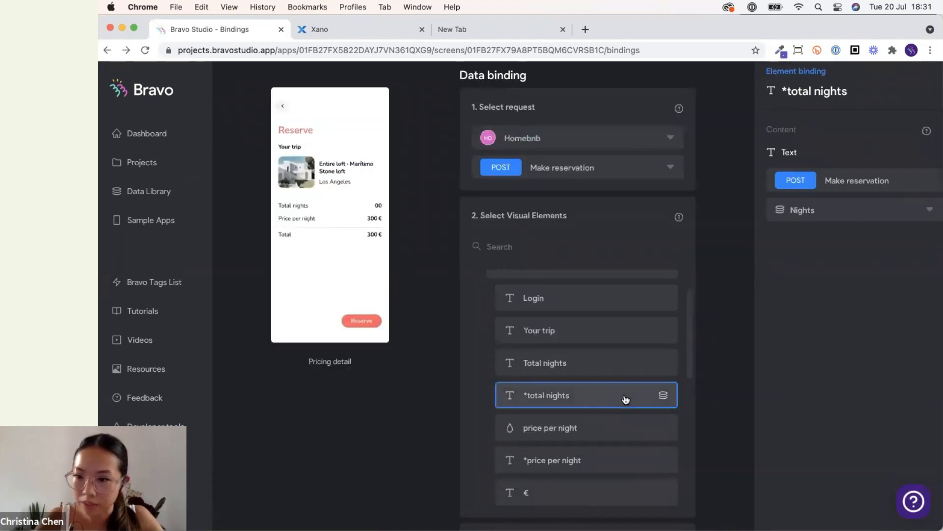
scroll(626, 399, "down", 1)
left_click(626, 437)
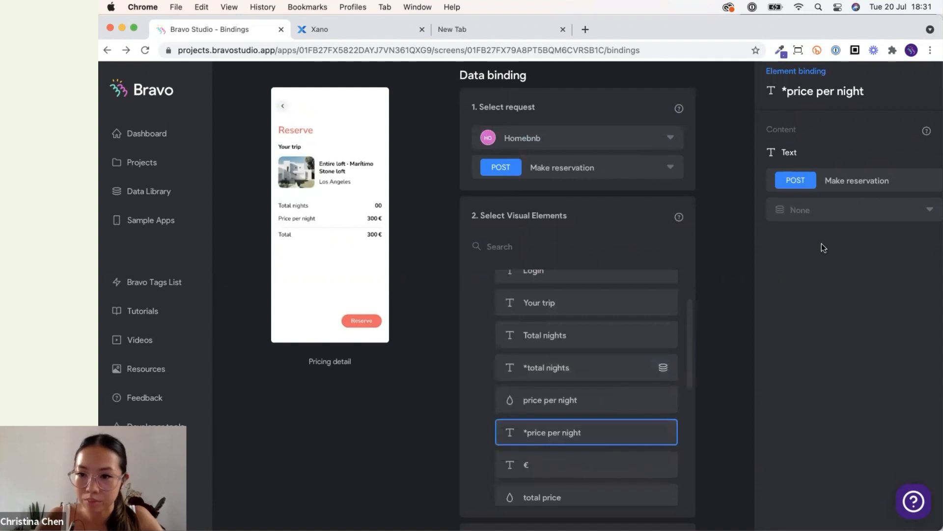
left_click(817, 212)
scroll(594, 393, "down", 2)
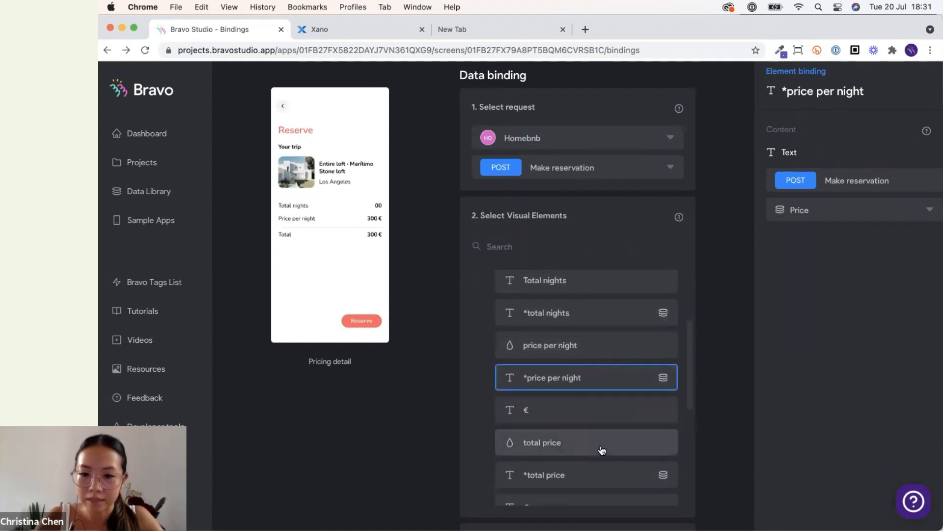
left_click(616, 479)
scroll(616, 479, "down", 5)
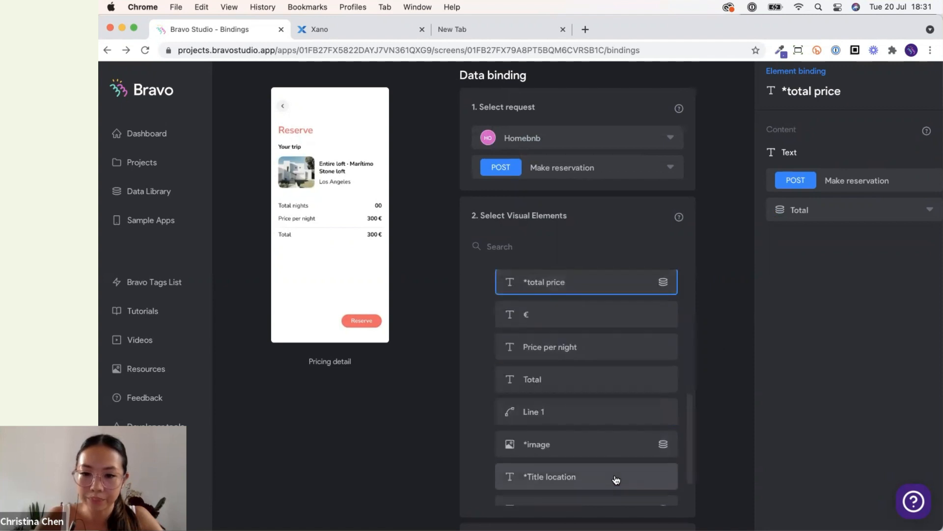
left_click(594, 394)
left_click(616, 466)
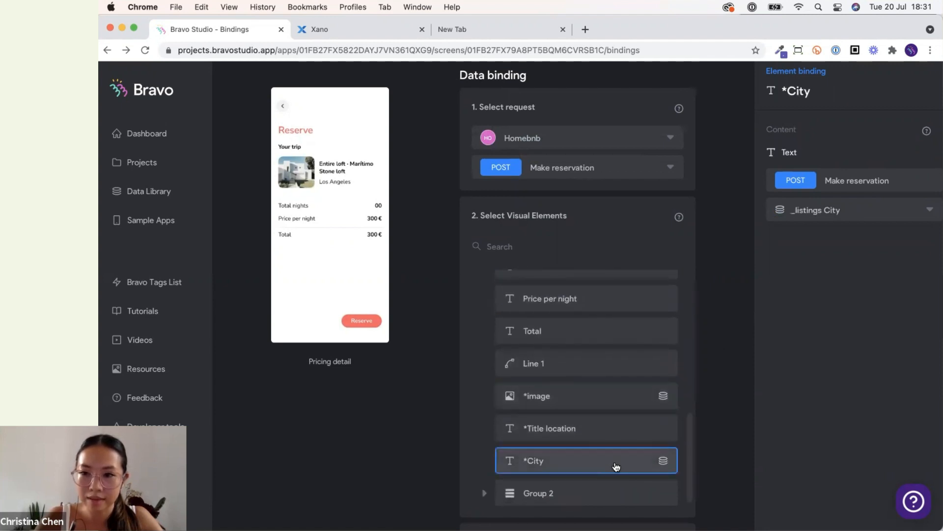
scroll(616, 466, "down", 1)
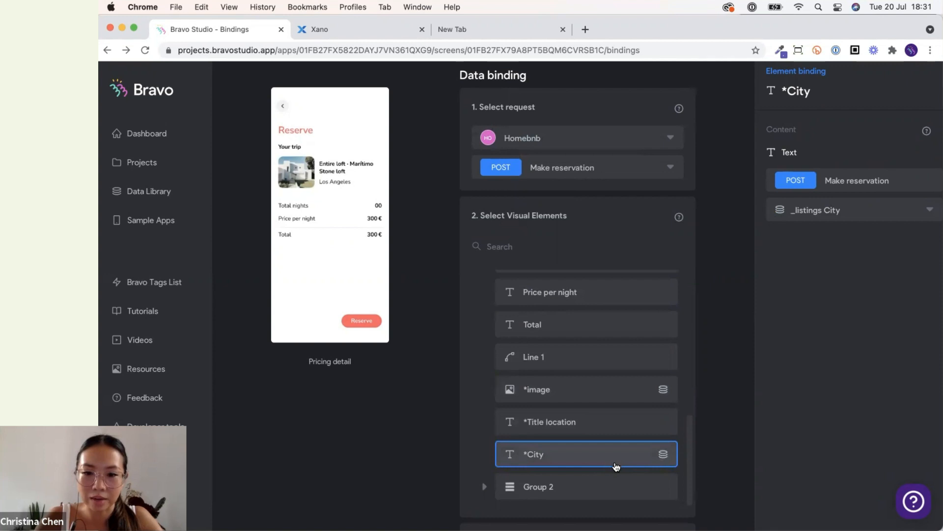
scroll(615, 459, "up", 1)
Bind the *Title location element to a field of the Make reservation response.
left_click(611, 440)
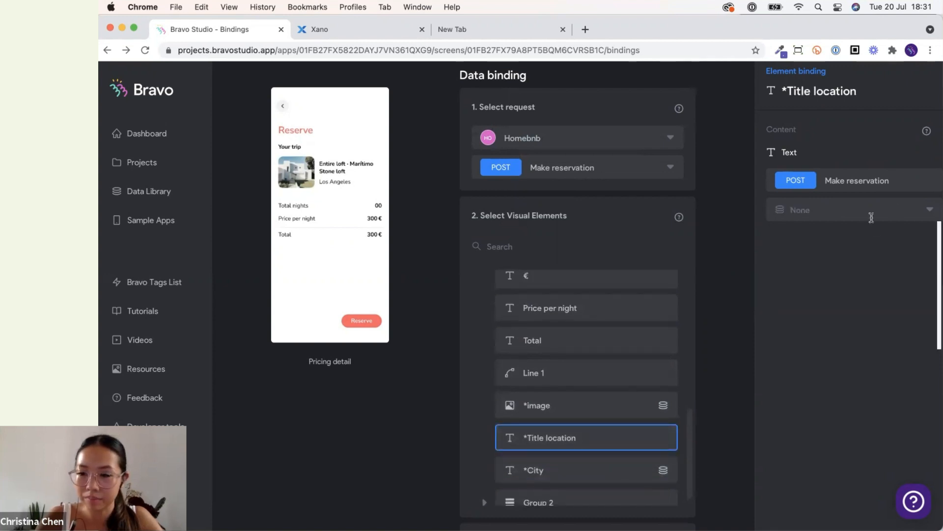
left_click(871, 218)
left_click(853, 350)
left_click(800, 210)
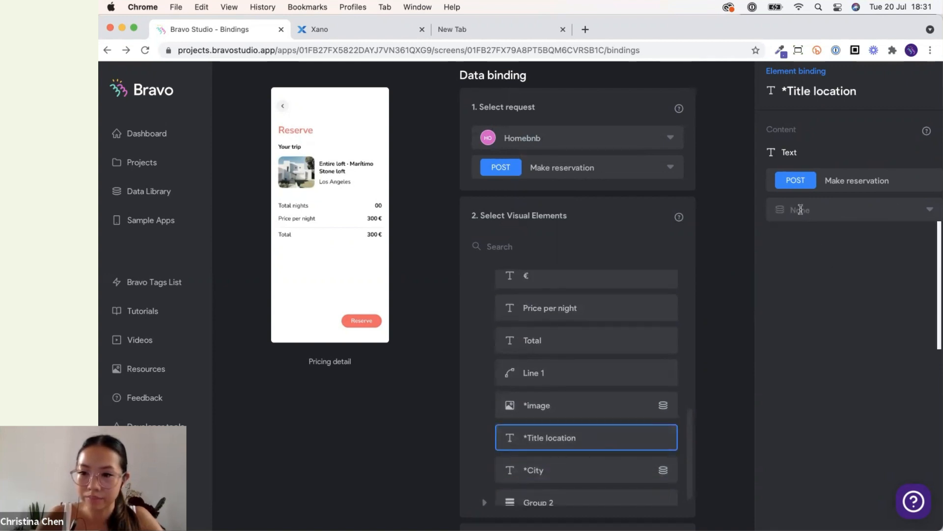
left_click(813, 339)
left_click(731, 398)
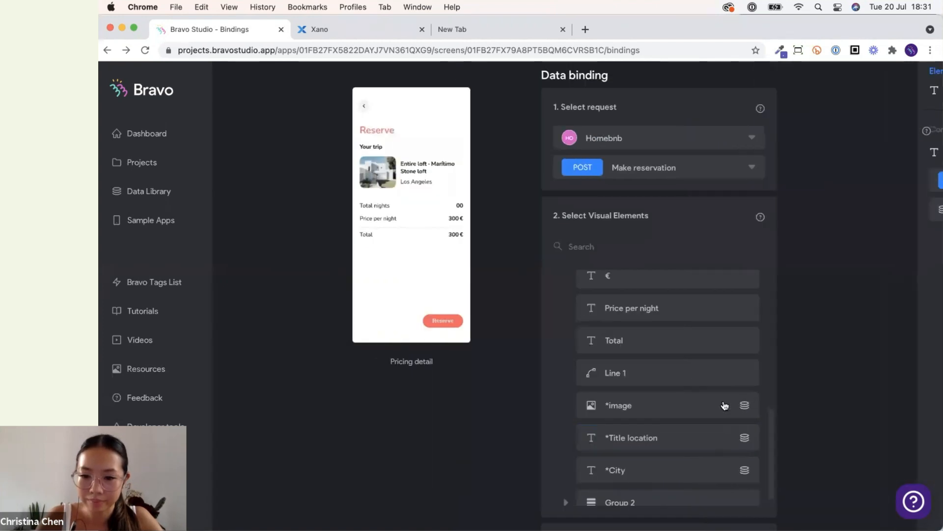
Open the Make reservation request in the Homebnb data library.
scroll(881, 217, "up", 2)
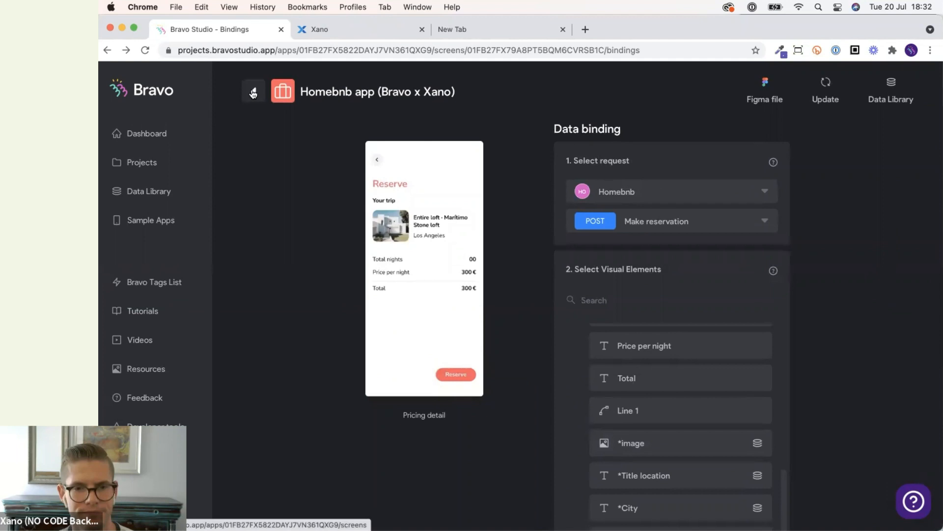
left_click(891, 102)
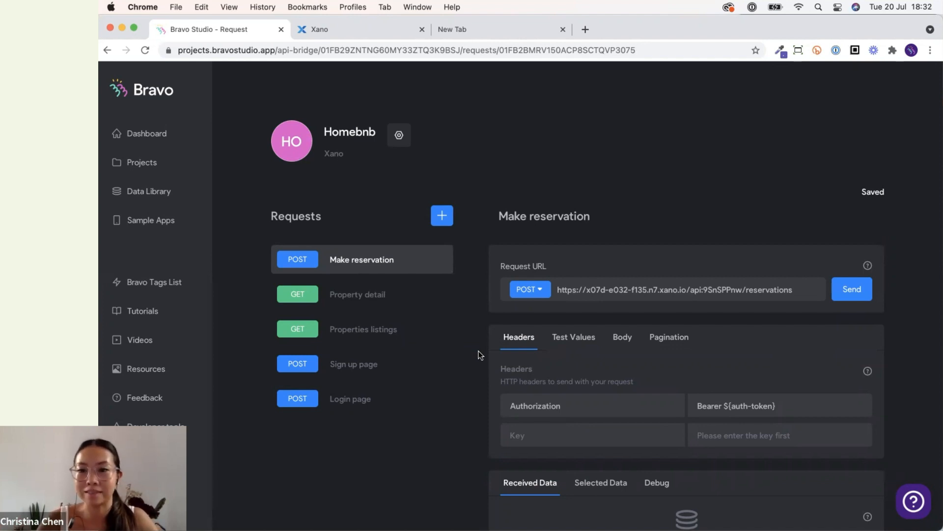
left_click(718, 499)
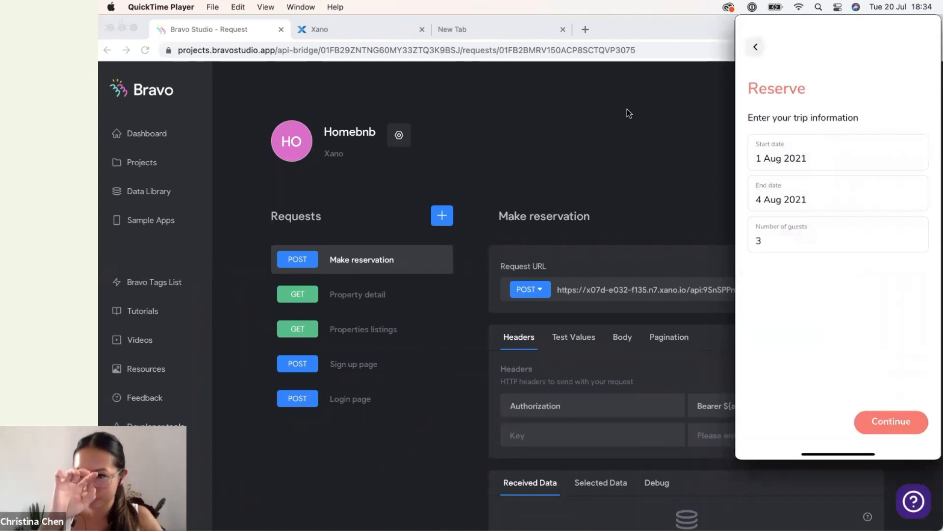
left_click(592, 137)
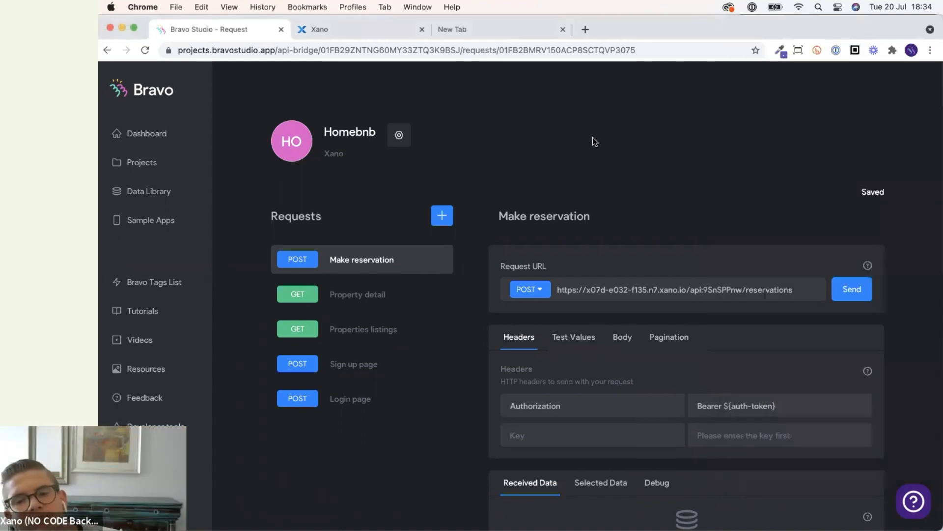
left_click(142, 167)
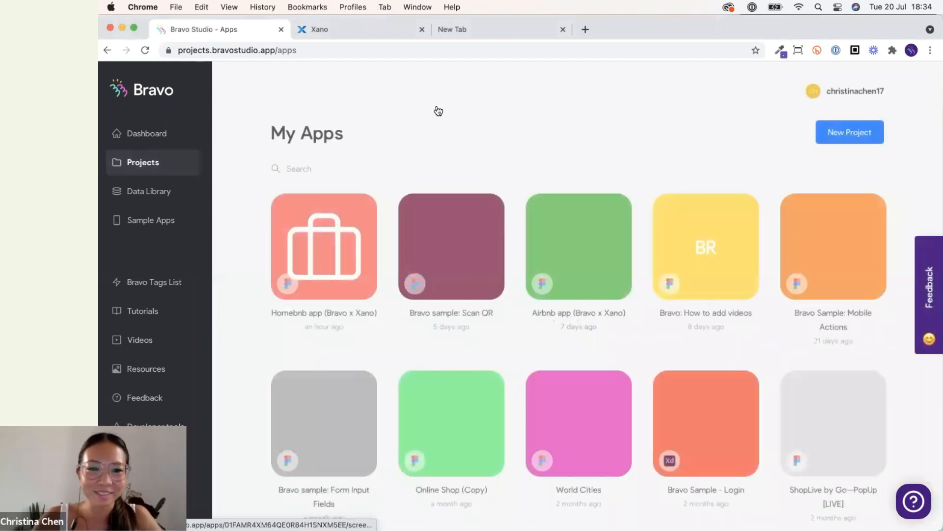
left_click(313, 247)
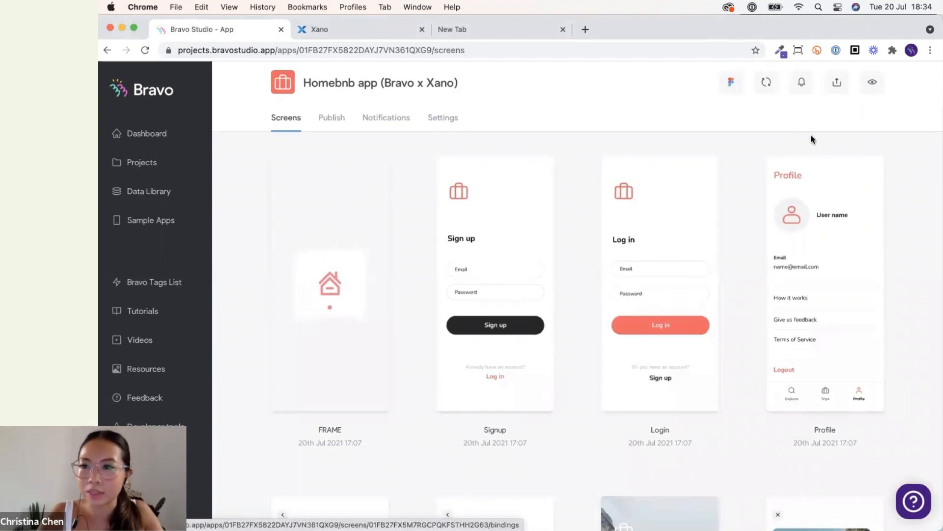
left_click(145, 192)
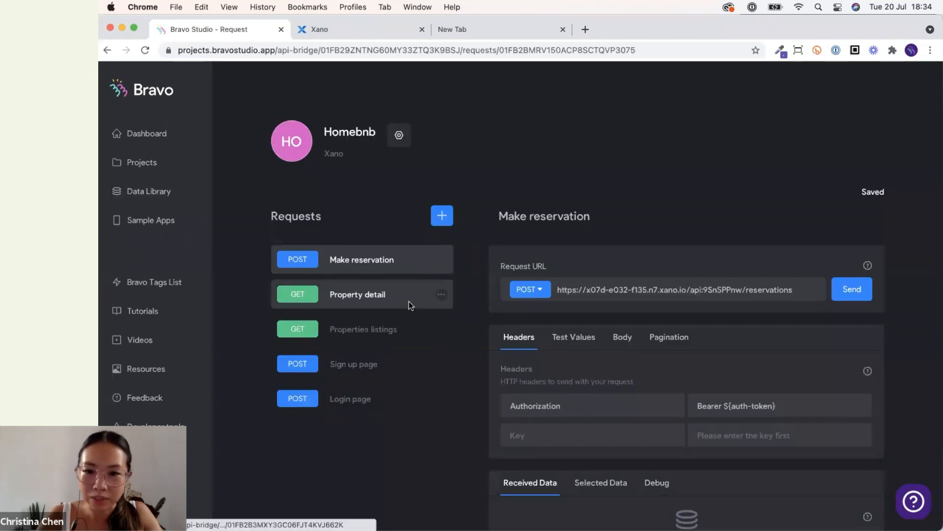
Review the request's test values and the selected fields of its received data.
scroll(540, 339, "down", 3)
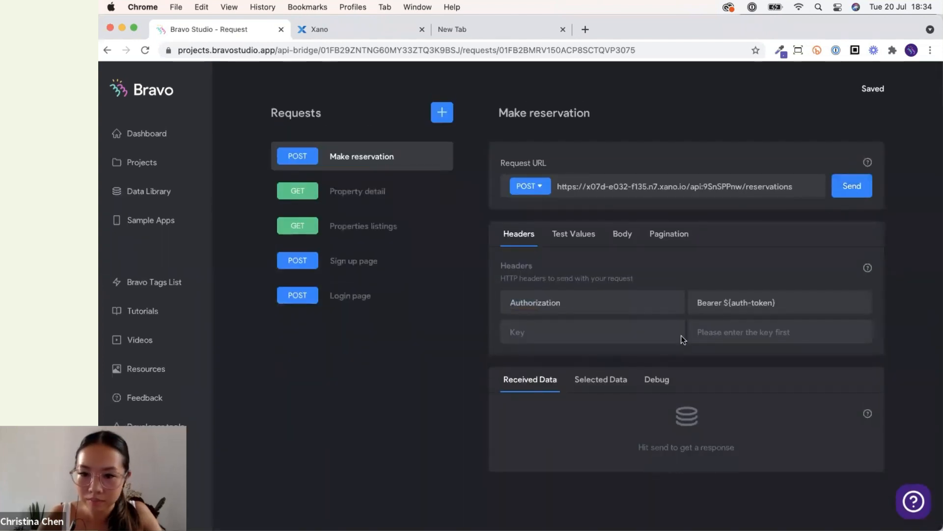
scroll(681, 336, "down", 5)
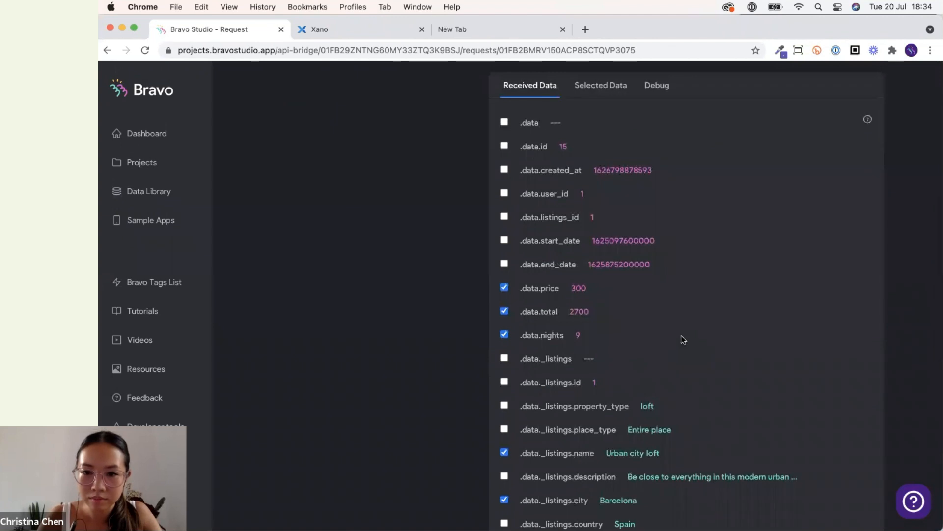
scroll(681, 336, "down", 1)
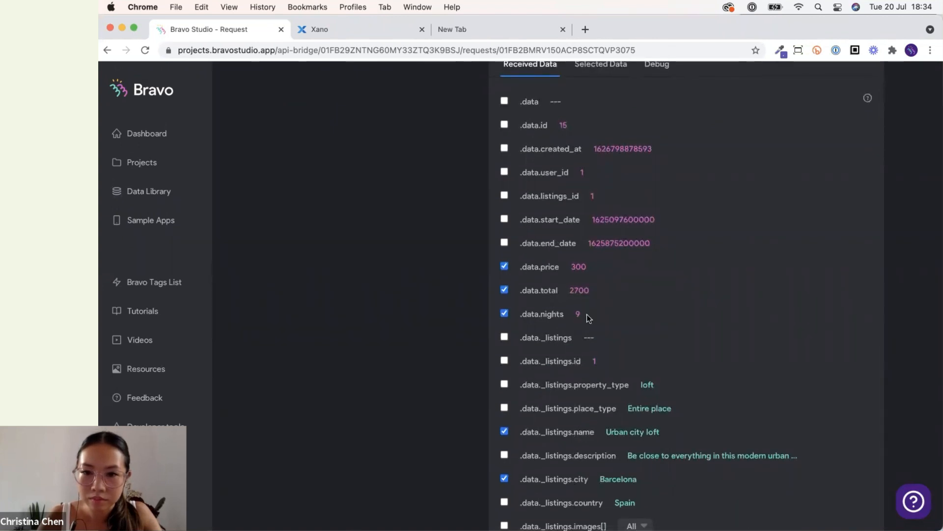
scroll(575, 308, "up", 5)
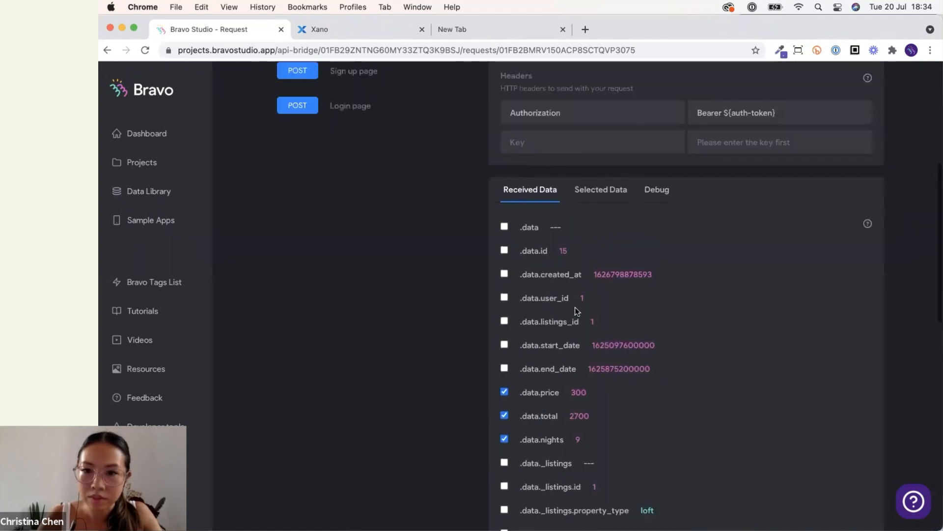
left_click(576, 123)
scroll(687, 246, "down", 1)
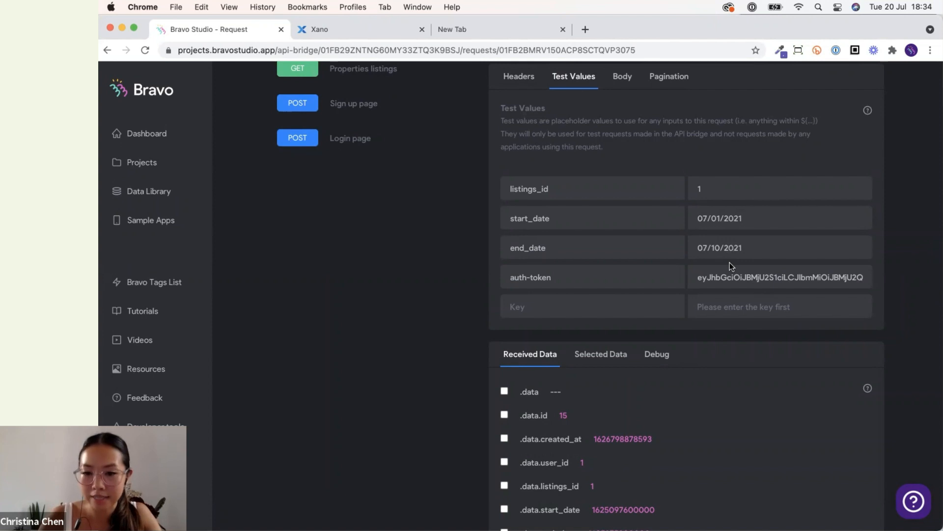
scroll(729, 263, "down", 7)
left_click_drag(574, 250, 595, 252)
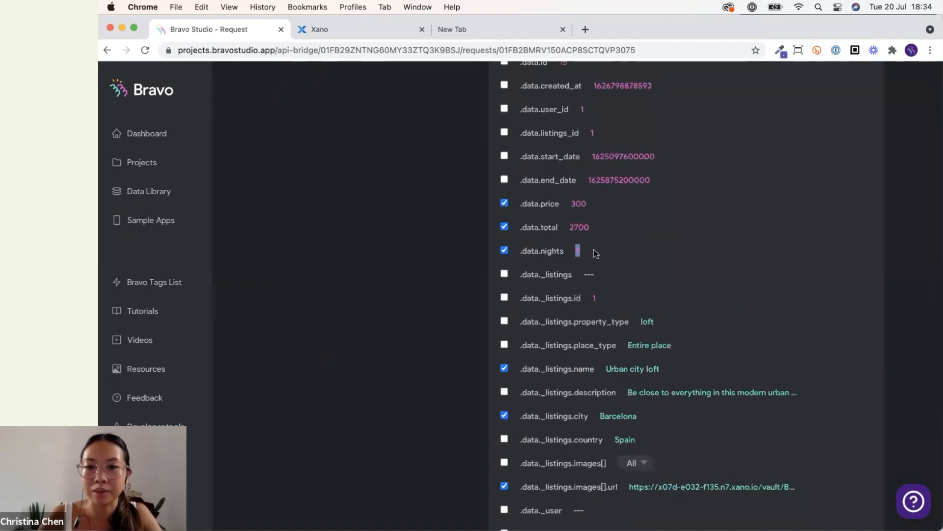
left_click_drag(569, 203, 620, 225)
left_click(591, 206)
left_click(619, 224)
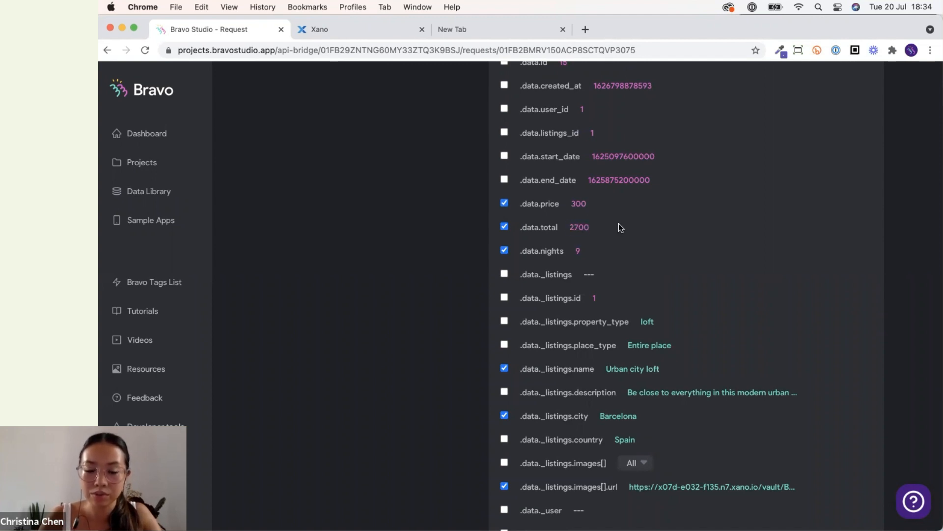
scroll(619, 224, "up", 8)
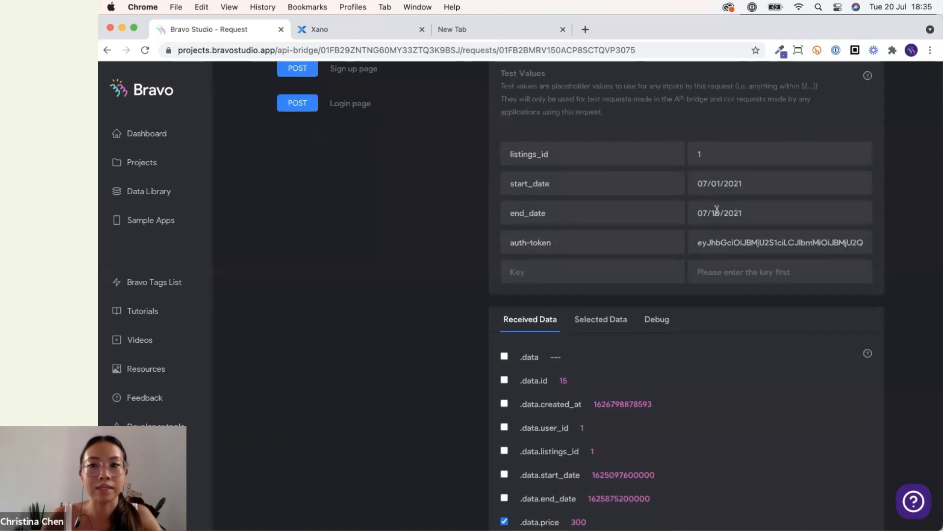
scroll(717, 211, "up", 1)
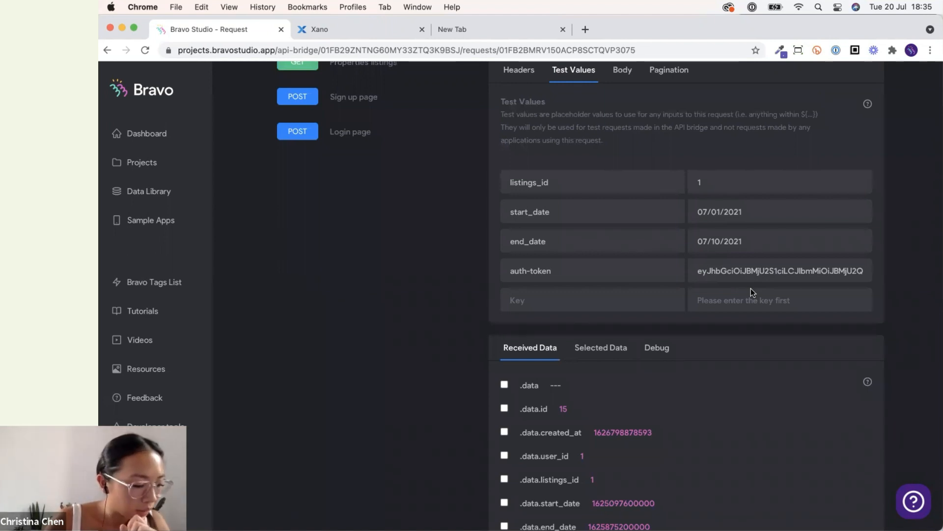
scroll(476, 366, "up", 5)
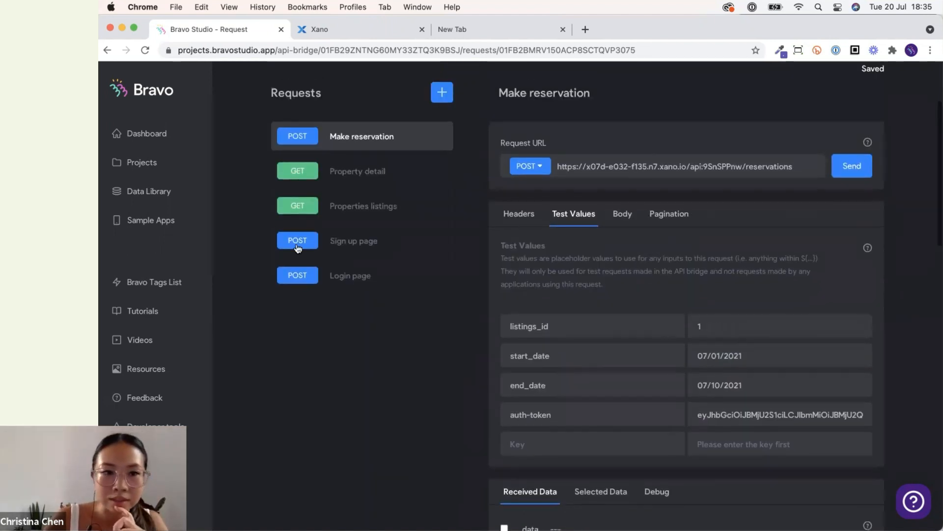
Open the Reserve form screen's bindings and set the *start date input's content destination to start_date.
left_click(160, 162)
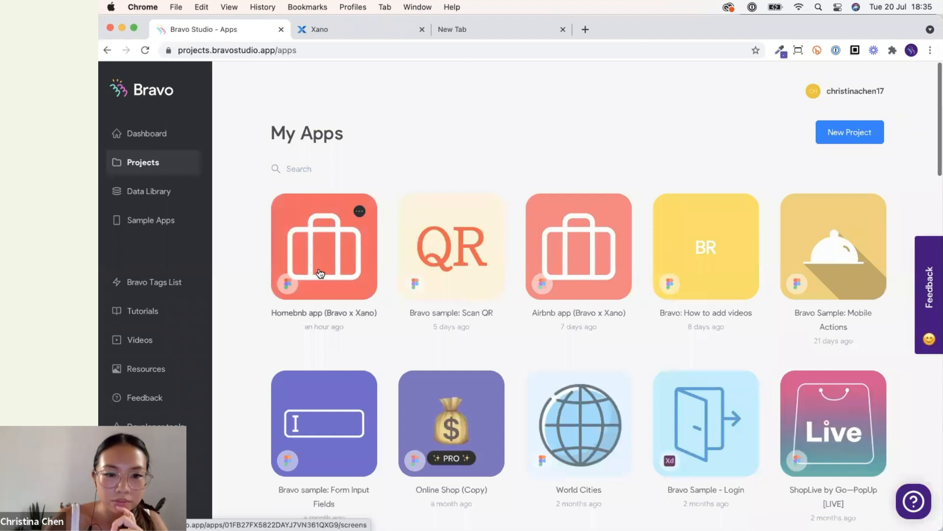
left_click(325, 270)
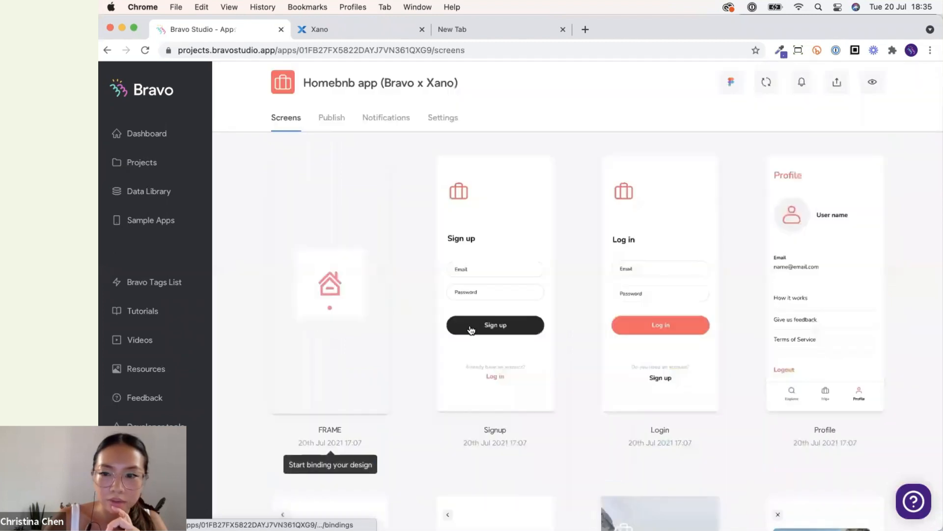
scroll(470, 326, "down", 10)
scroll(470, 325, "down", 3)
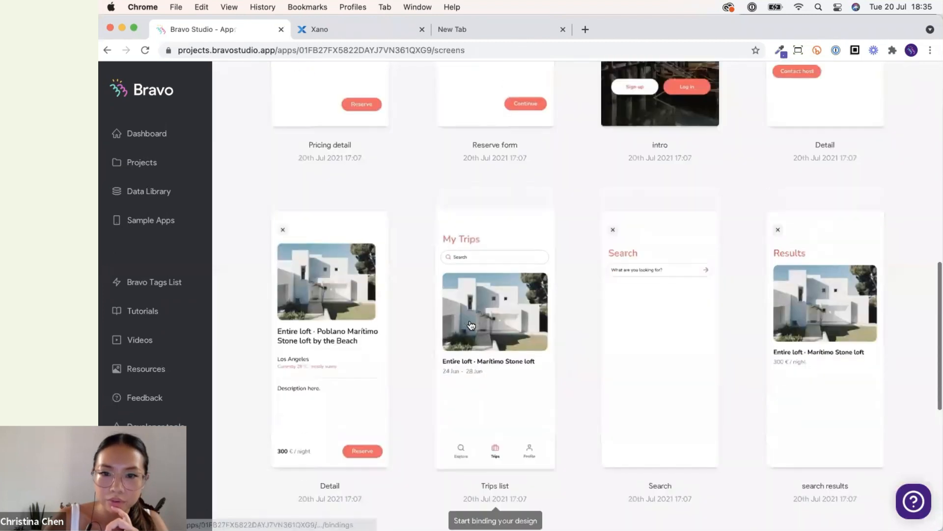
scroll(471, 325, "up", 5)
left_click(647, 361)
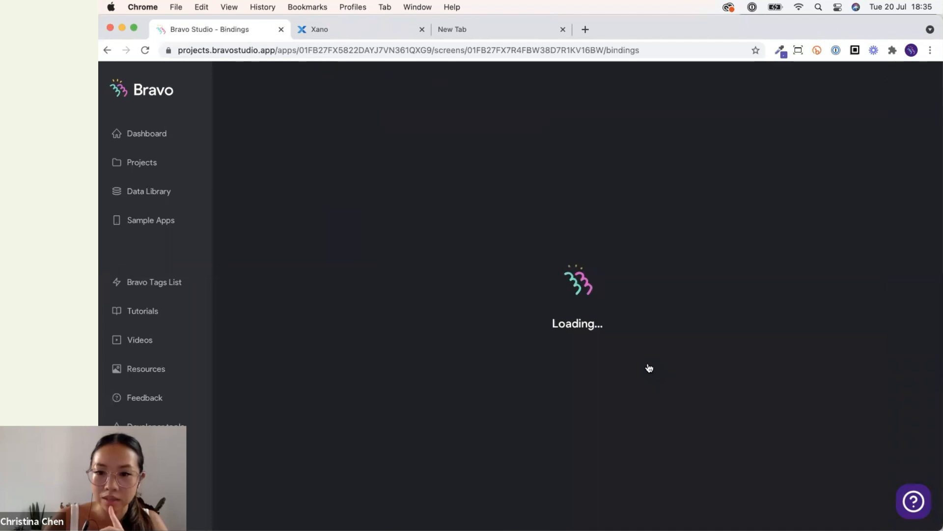
left_click(649, 368)
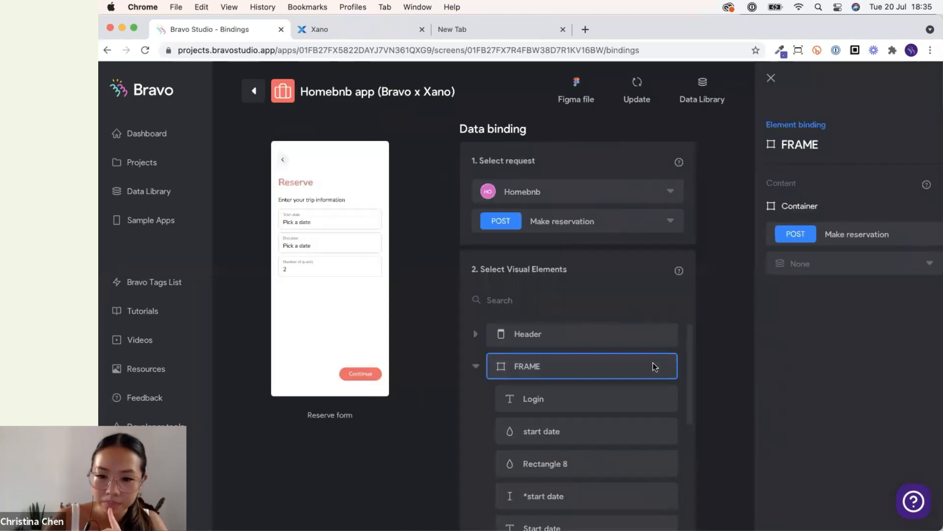
scroll(617, 296, "down", 4)
scroll(612, 314, "down", 3)
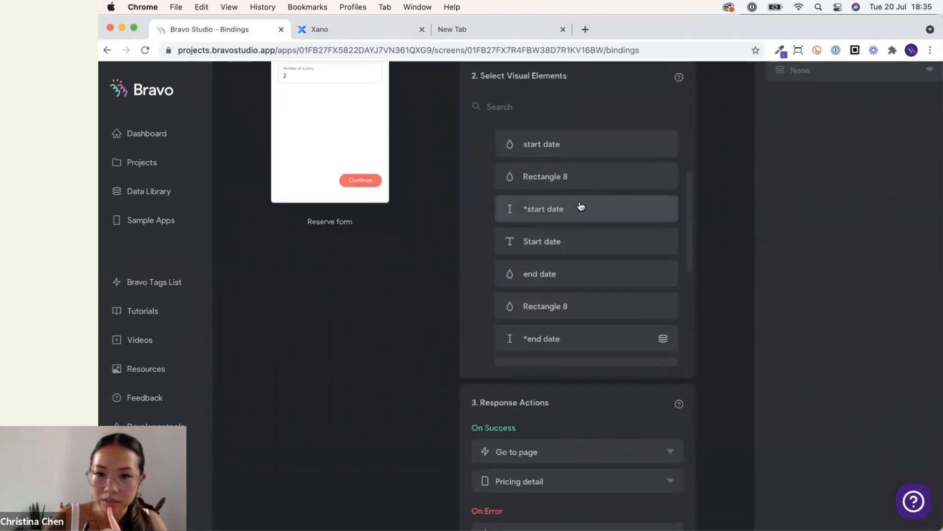
left_click(580, 208)
scroll(821, 209, "up", 5)
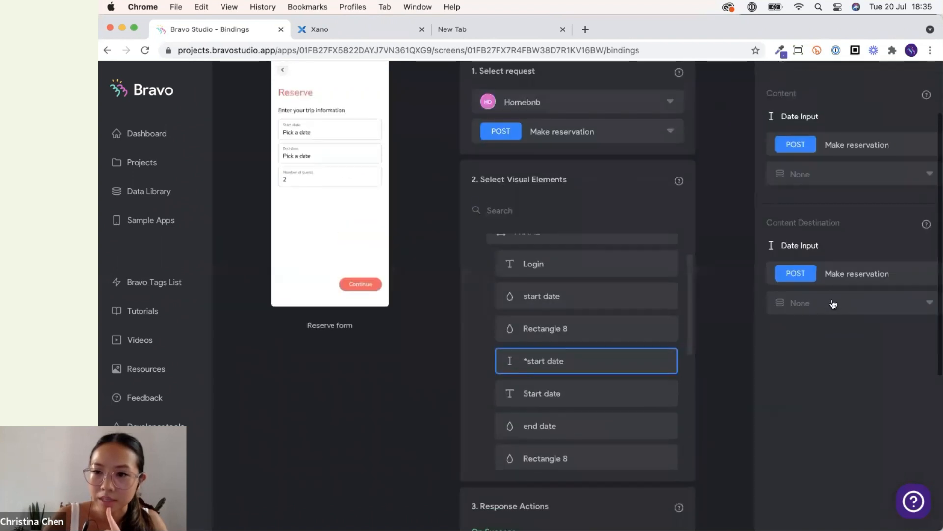
left_click(833, 303)
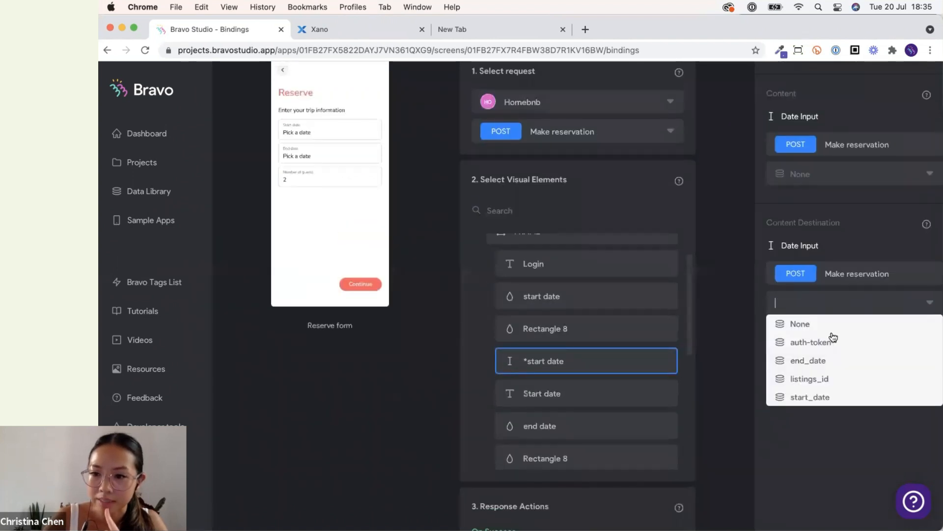
left_click(828, 400)
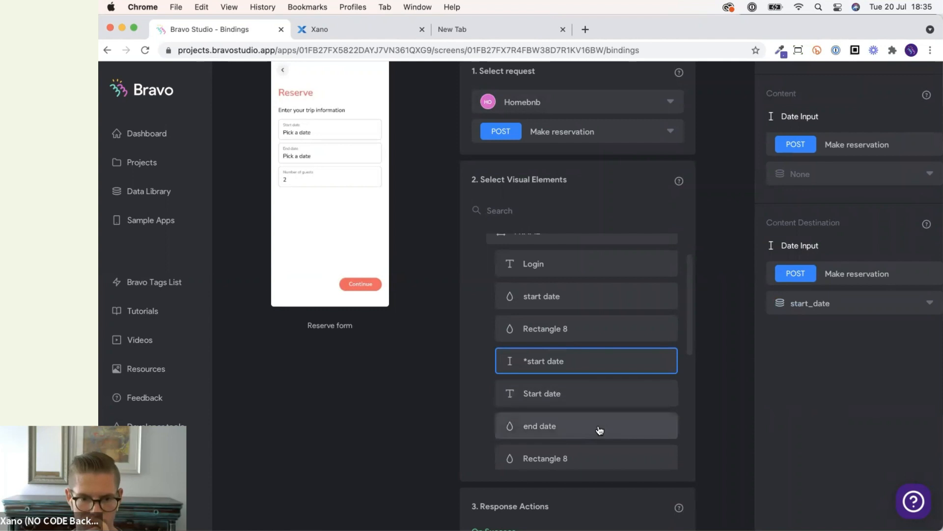
Check the content destination bound to the *end date input.
scroll(599, 430, "down", 3)
left_click(596, 388)
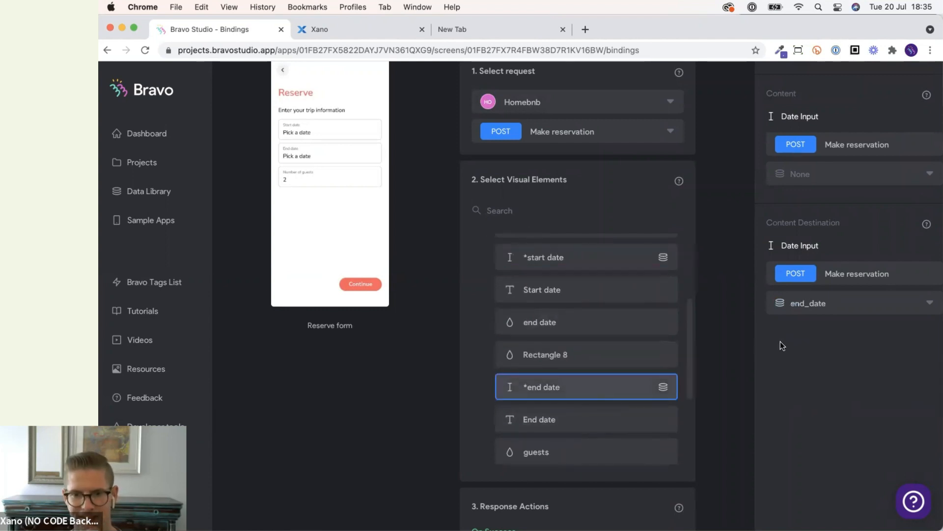
left_click(799, 310)
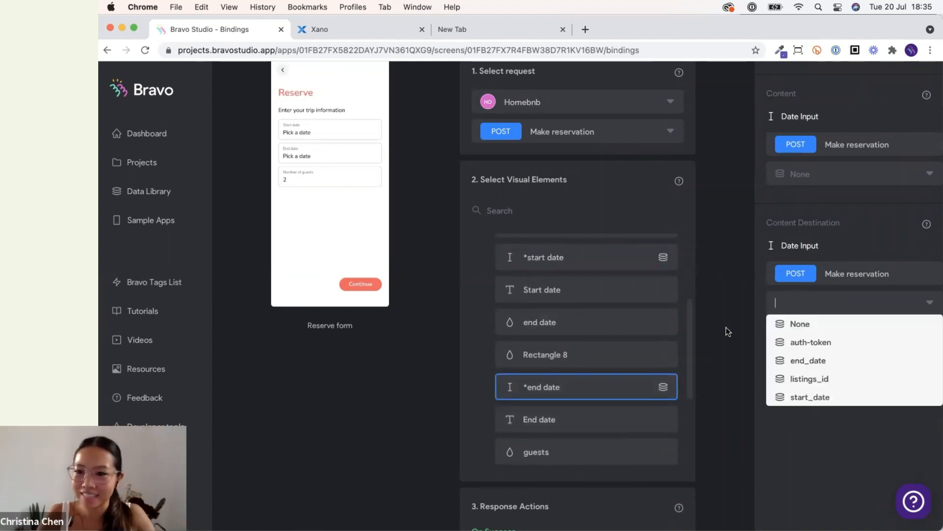
left_click(727, 332)
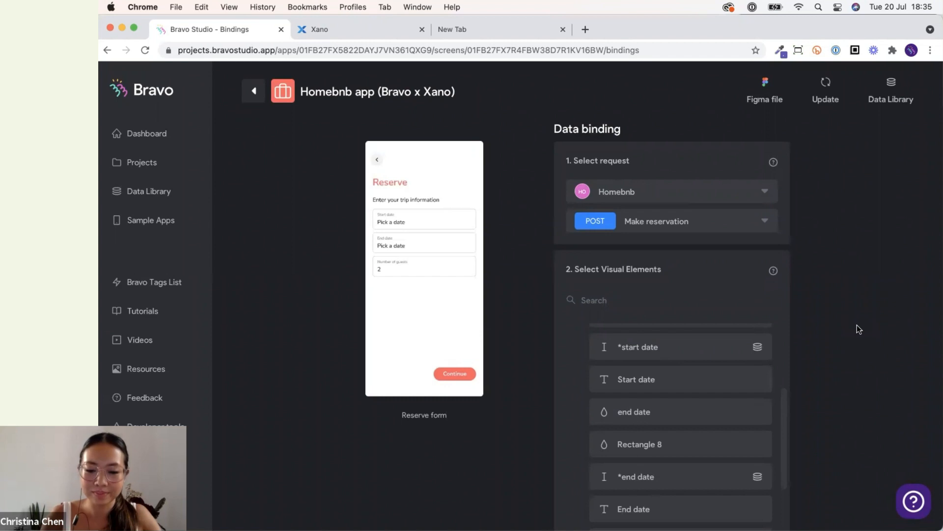
Open the mirrored phone app, log in with the account e-mail, and go through a reservation to its pricing screen.
left_click(720, 500)
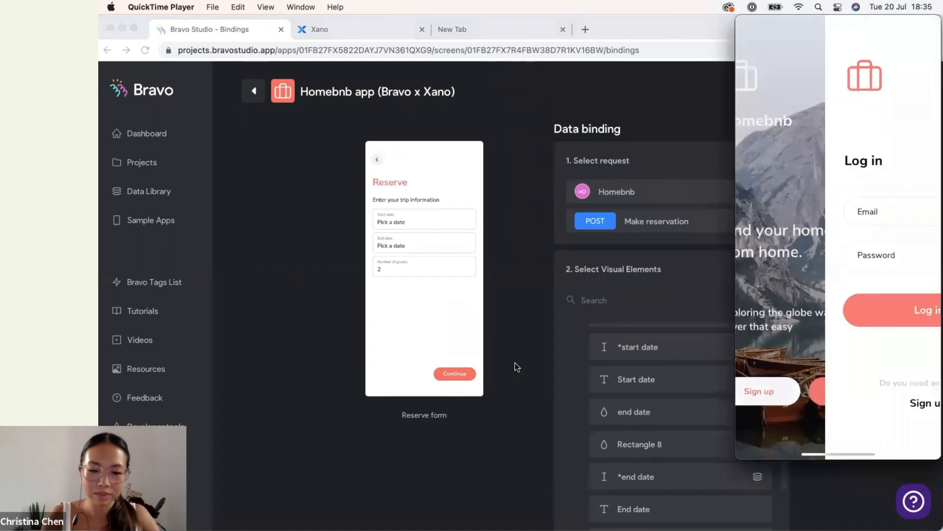
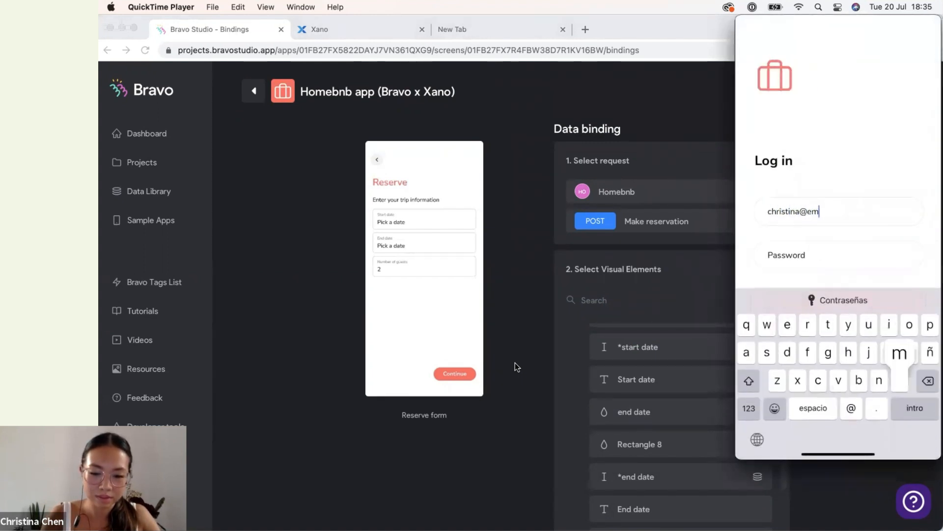
key("Return")
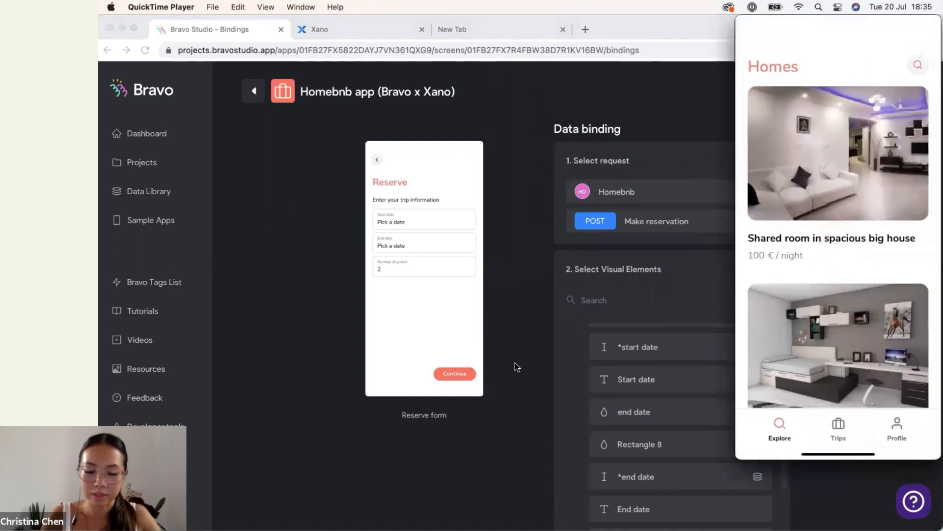
scroll(838, 236, "down", 7)
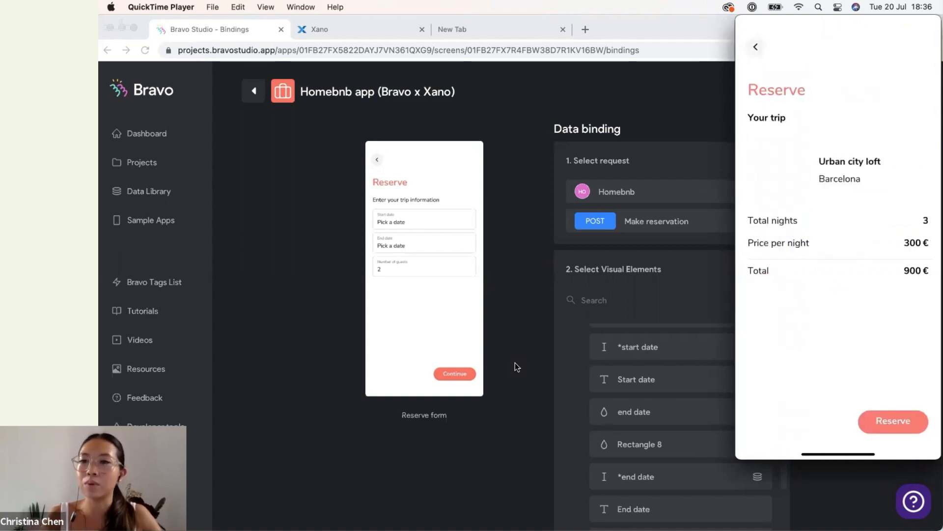
Open the Pricing detail screen's bindings and inspect the content bound to its *image element.
left_click(524, 331)
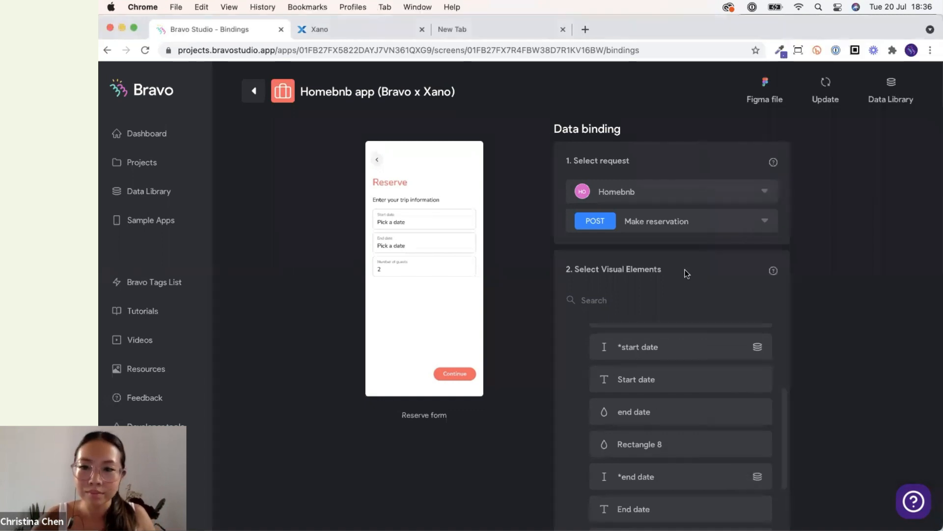
left_click(262, 96)
scroll(354, 421, "down", 15)
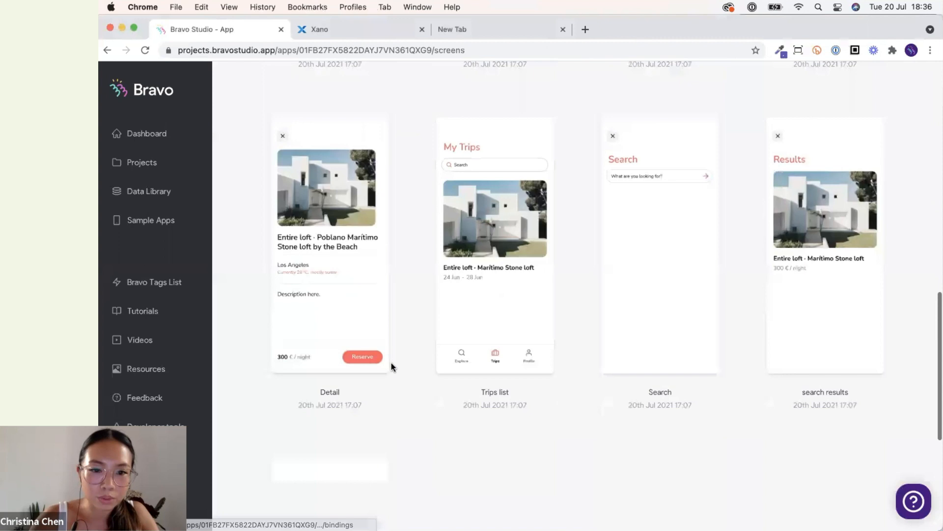
scroll(391, 362, "down", 6)
scroll(370, 308, "up", 13)
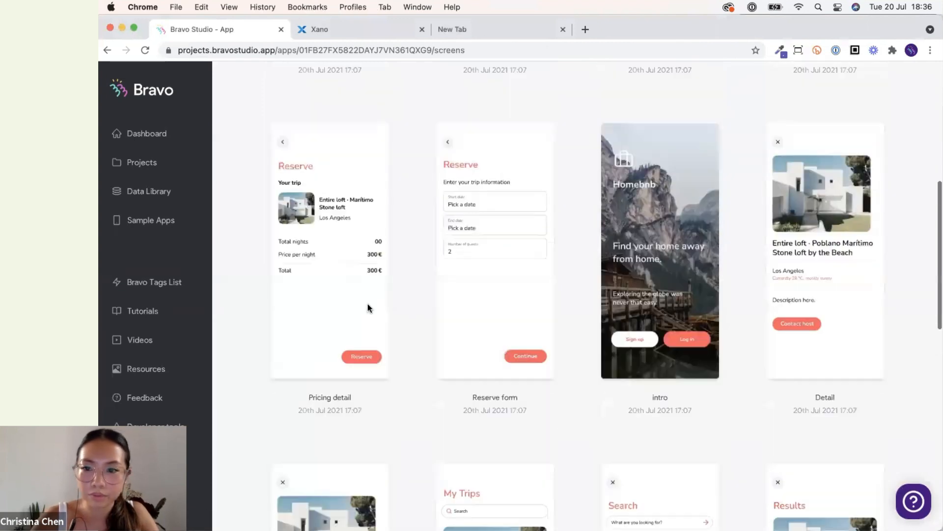
left_click(369, 308)
left_click(608, 373)
scroll(609, 398, "down", 7)
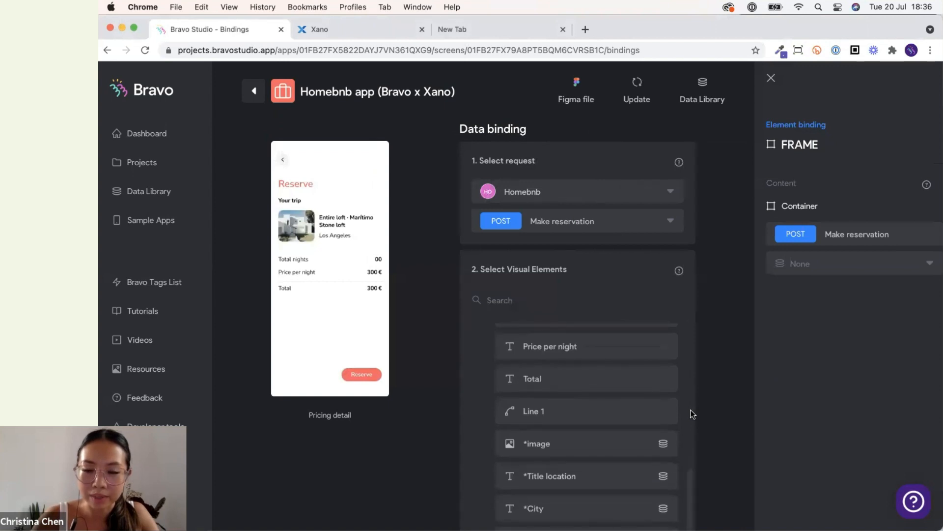
scroll(694, 413, "down", 2)
scroll(596, 375, "up", 4)
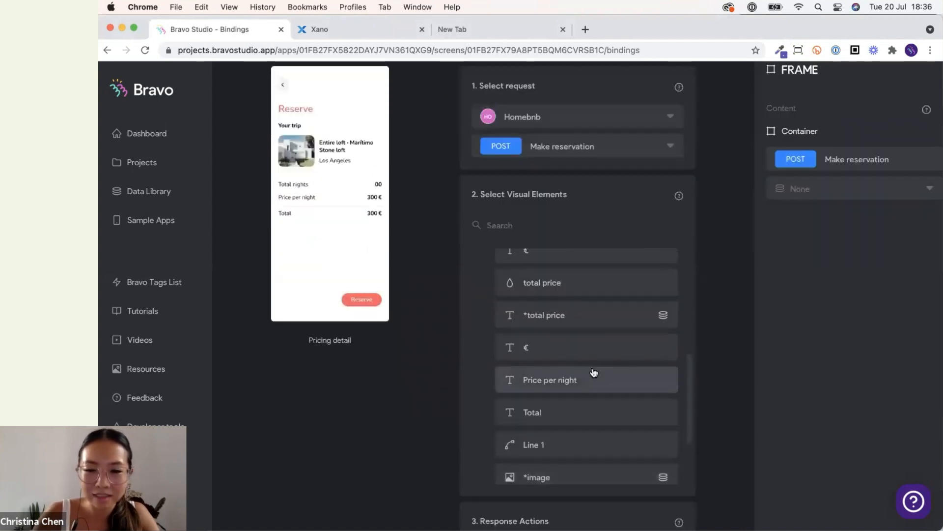
scroll(594, 375, "down", 2)
left_click(597, 426)
scroll(678, 315, "up", 1)
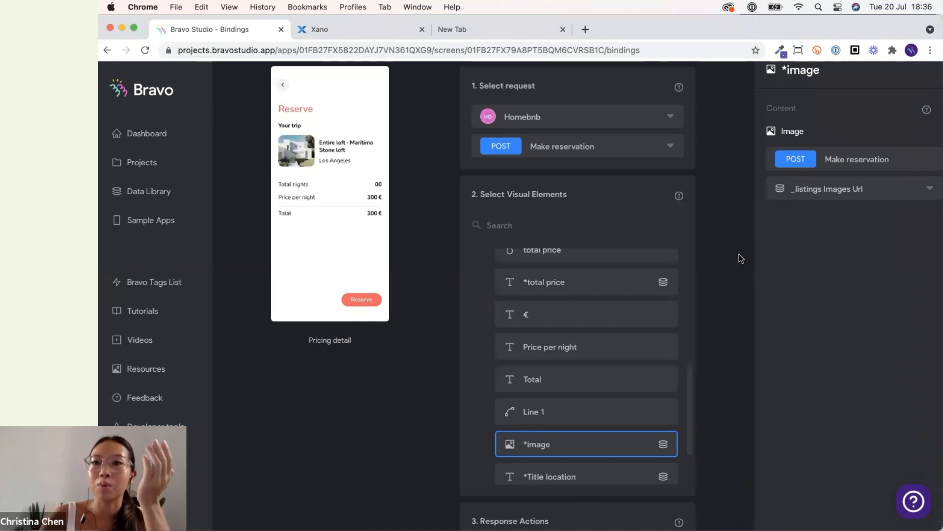
scroll(738, 255, "up", 2)
In the Make reservation request's received data, set the listing images index to 0 and select the images[0].url field.
left_click(702, 100)
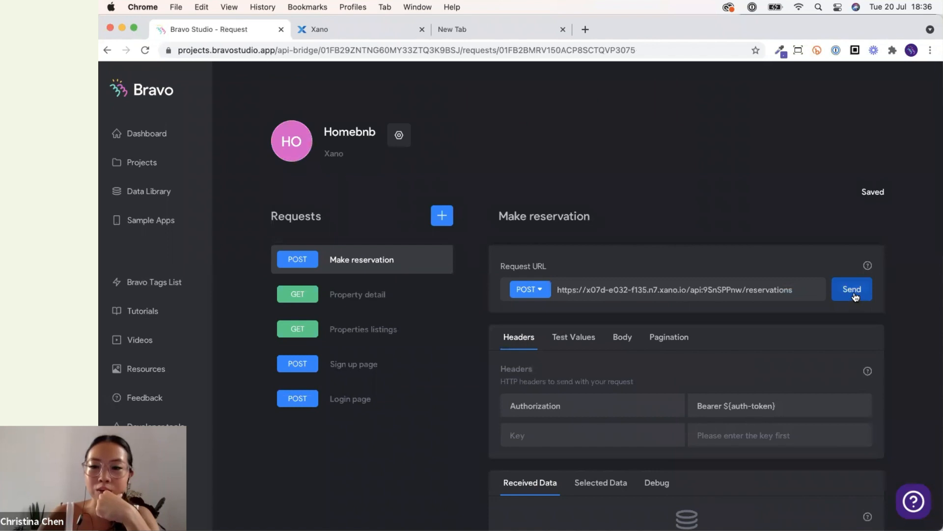
scroll(742, 377, "down", 15)
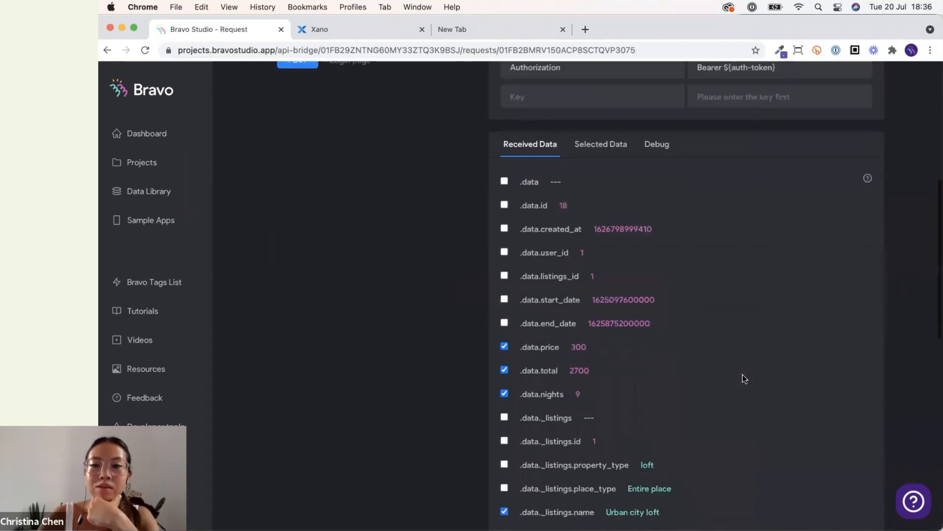
scroll(646, 221, "down", 1)
left_click(634, 219)
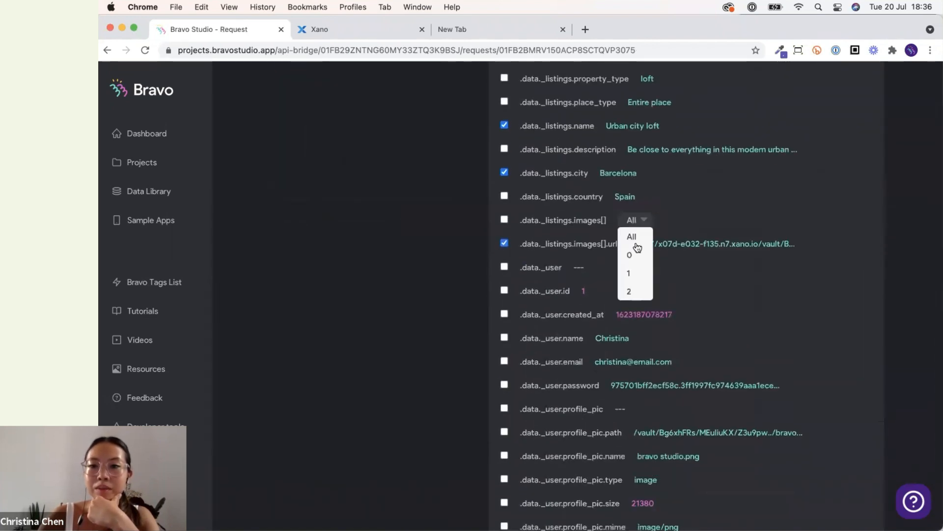
left_click(631, 256)
left_click(504, 243)
scroll(370, 276, "up", 2)
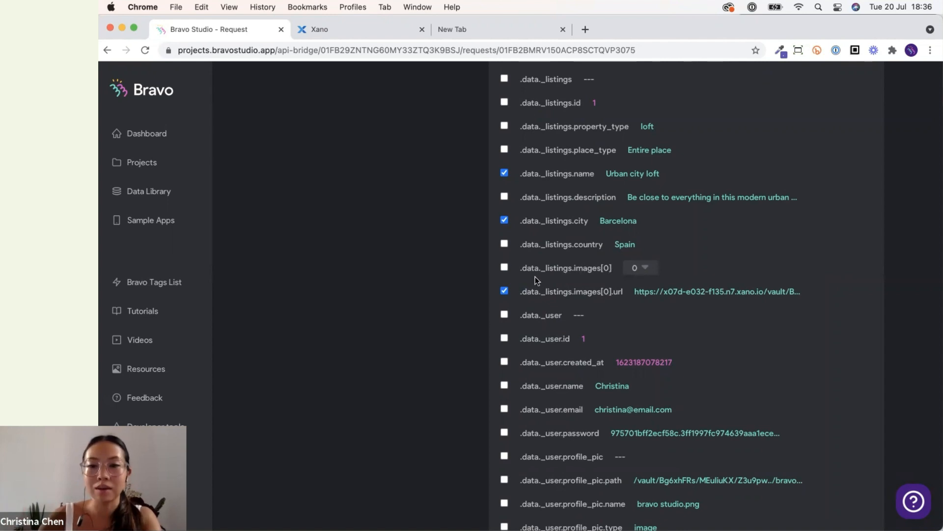
left_click_drag(522, 294, 624, 294)
left_click(611, 287)
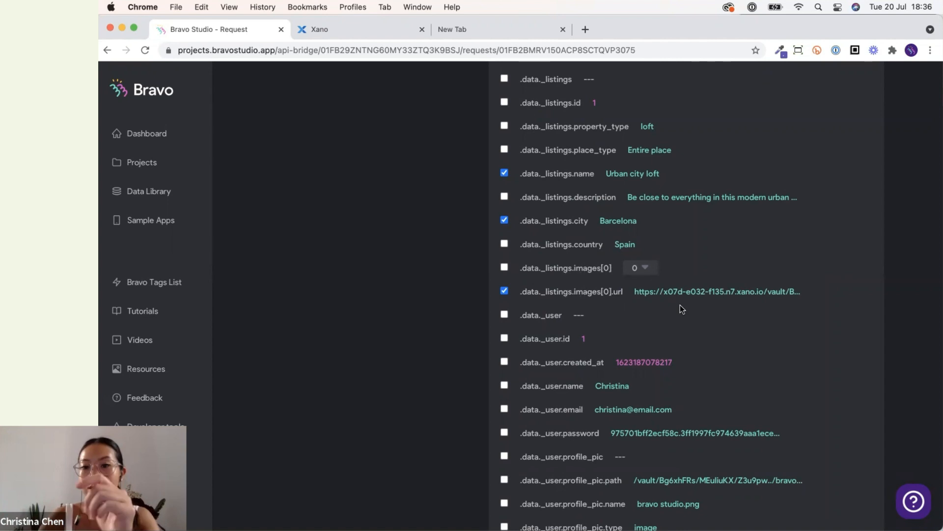
scroll(683, 307, "up", 15)
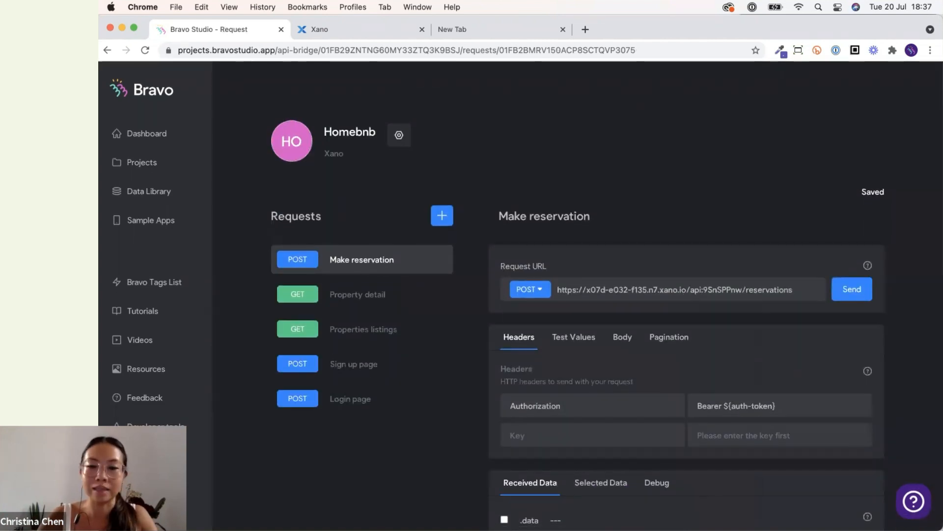
Bind the Pricing detail screen's *image element to _listings Images[0] Url.
left_click(717, 499)
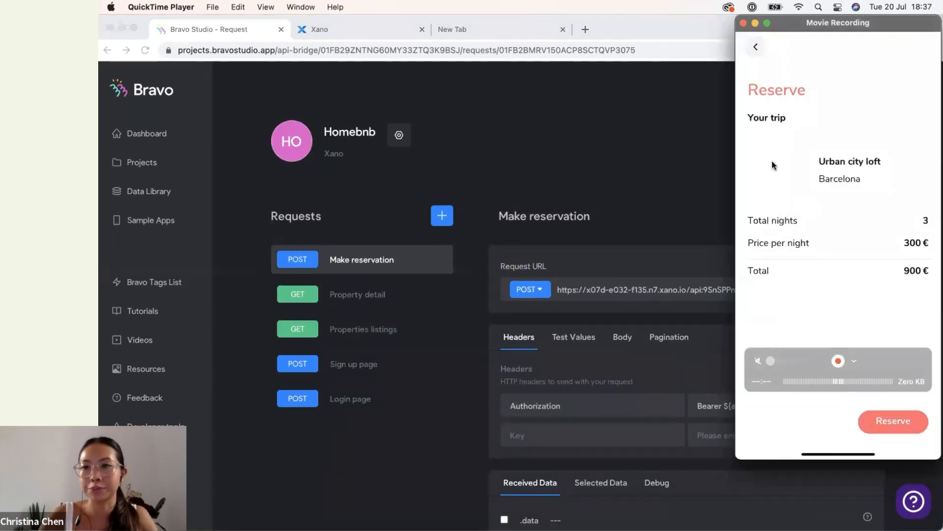
left_click(560, 148)
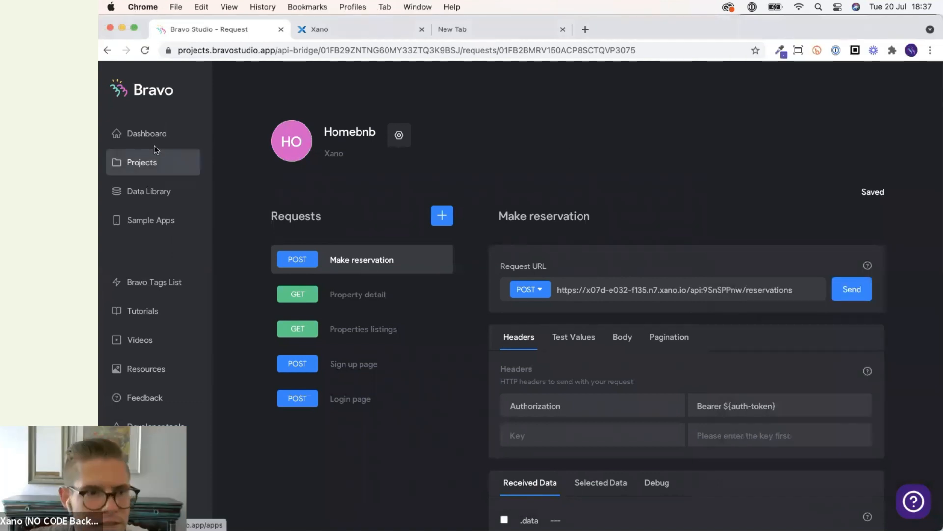
key("super+bracketleft")
scroll(565, 339, "down", 2)
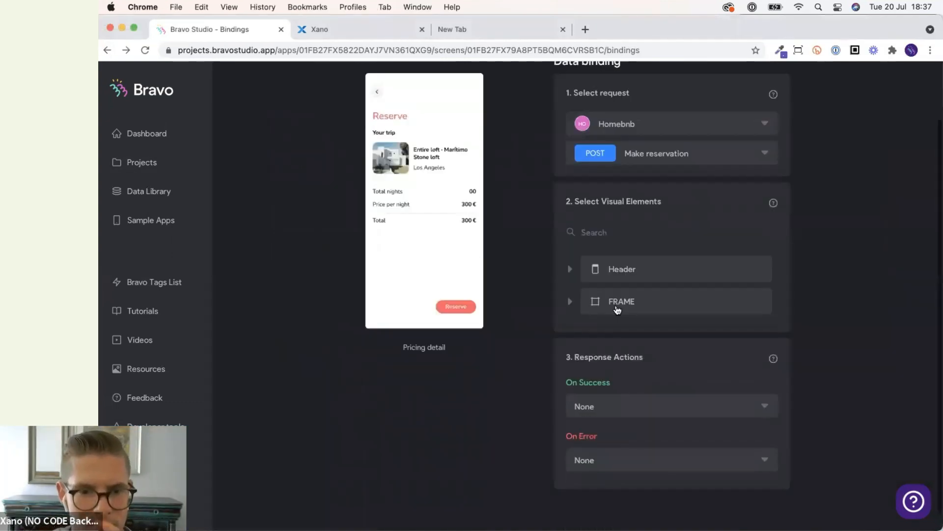
left_click(617, 307)
scroll(594, 375, "down", 5)
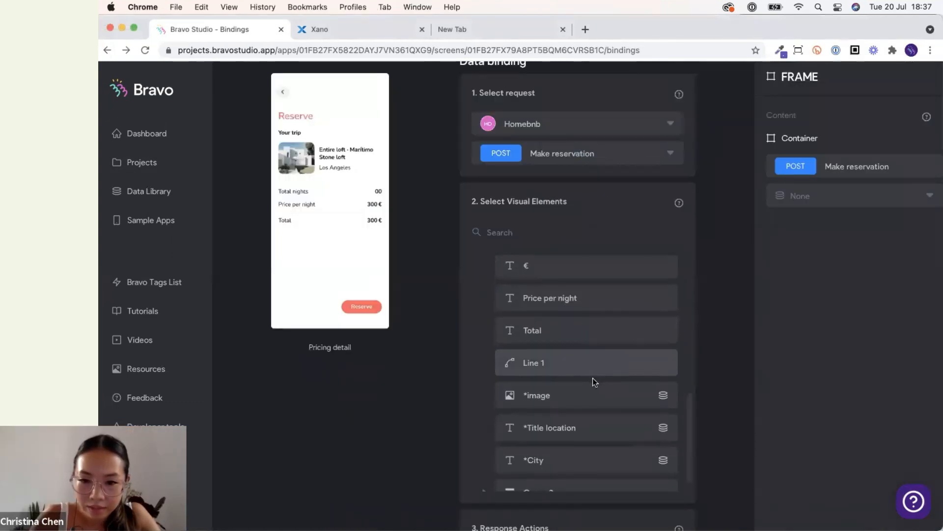
left_click(594, 390)
left_click(856, 198)
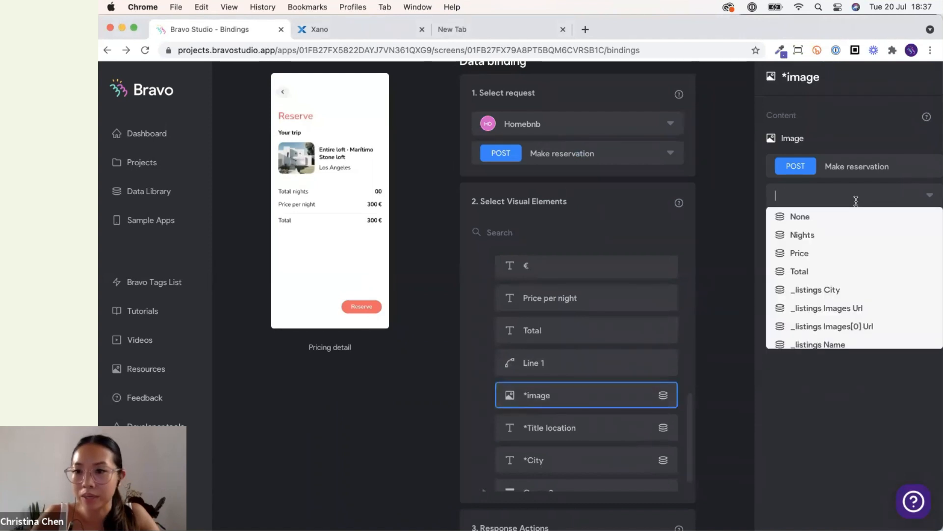
left_click(838, 326)
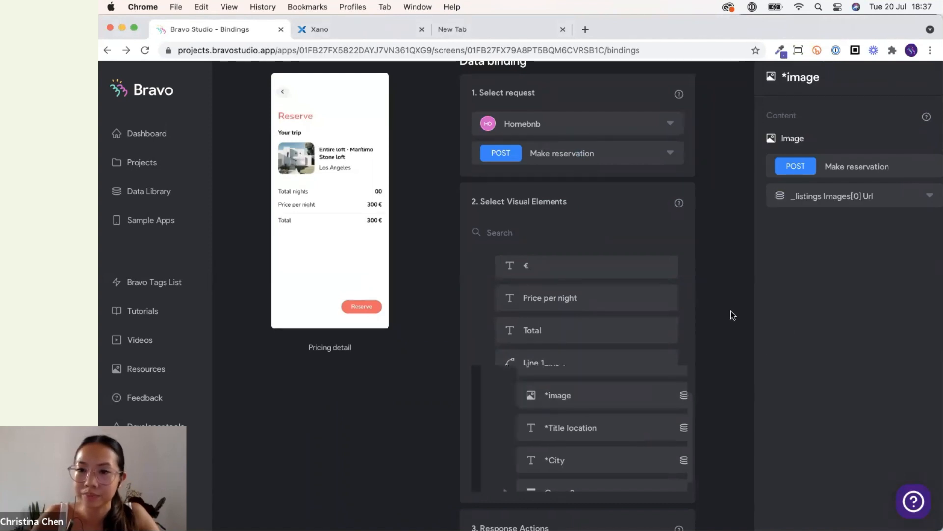
left_click(731, 311)
Copy the /my_reservations endpoint URL from the Xano API dashboard.
scroll(267, 294, "up", 3)
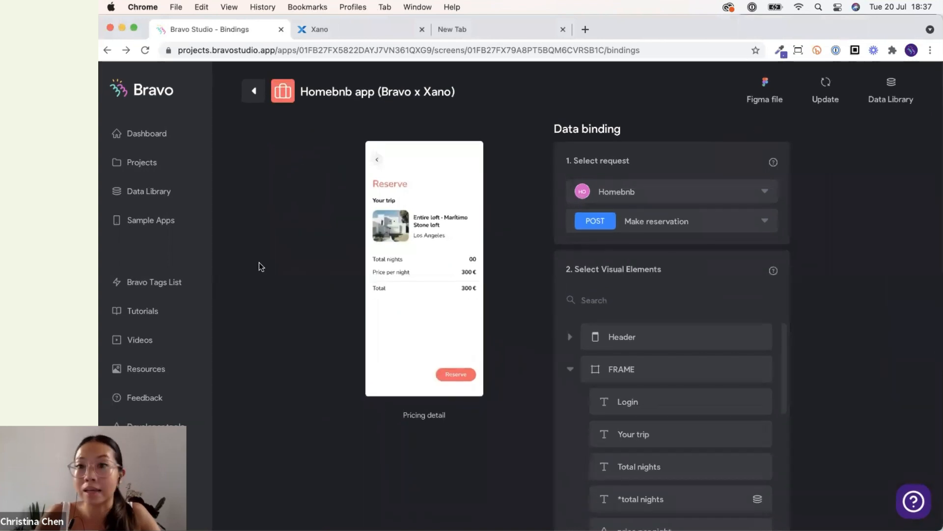
left_click(248, 96)
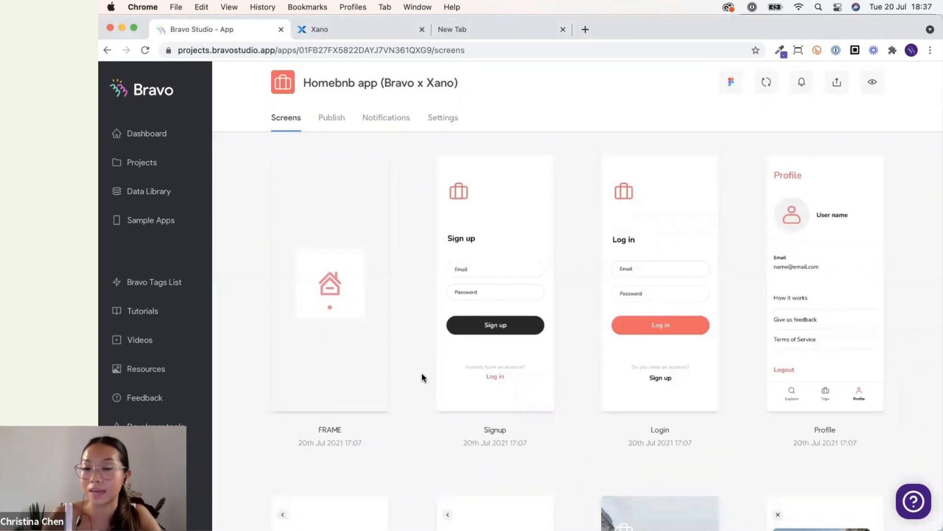
scroll(422, 374, "down", 1)
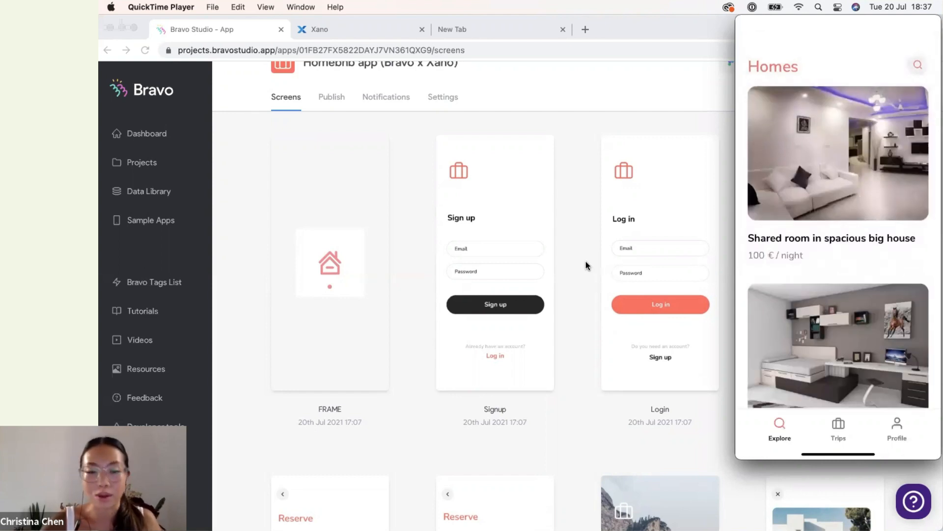
left_click(585, 261)
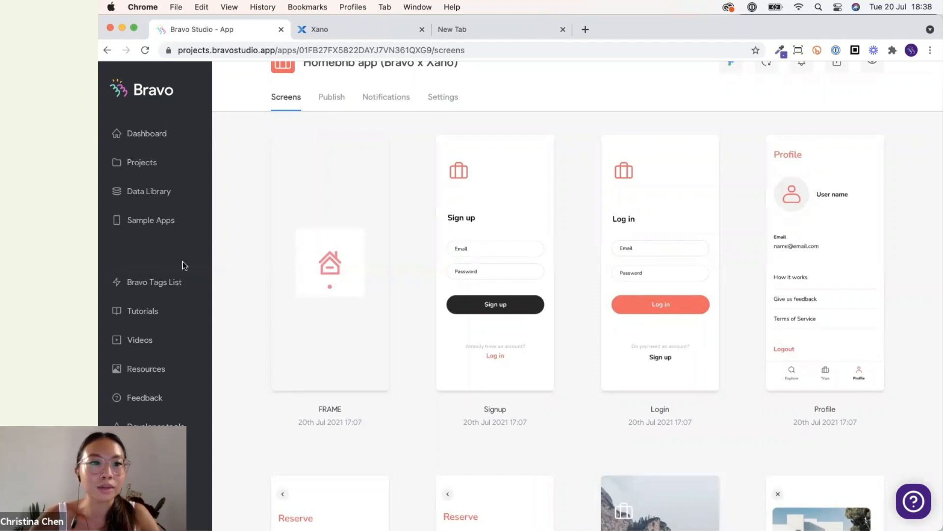
left_click(155, 201)
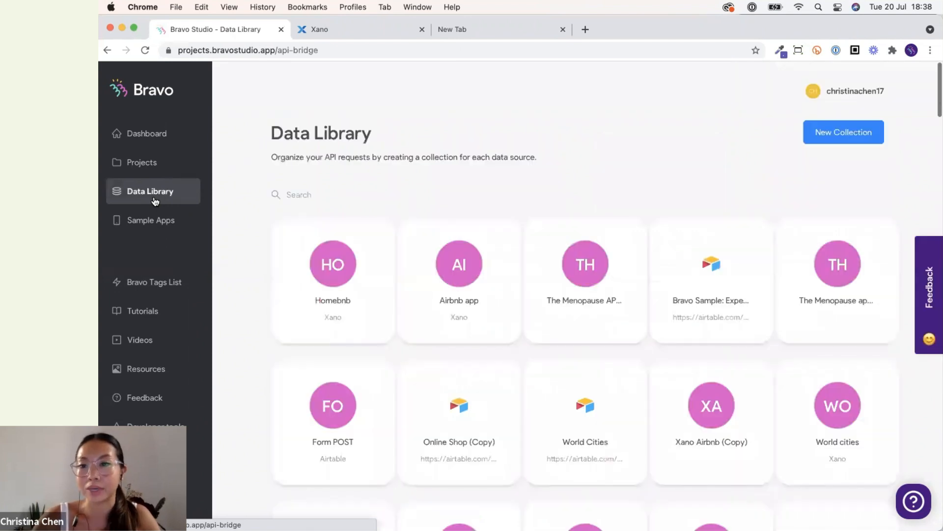
left_click(284, 293)
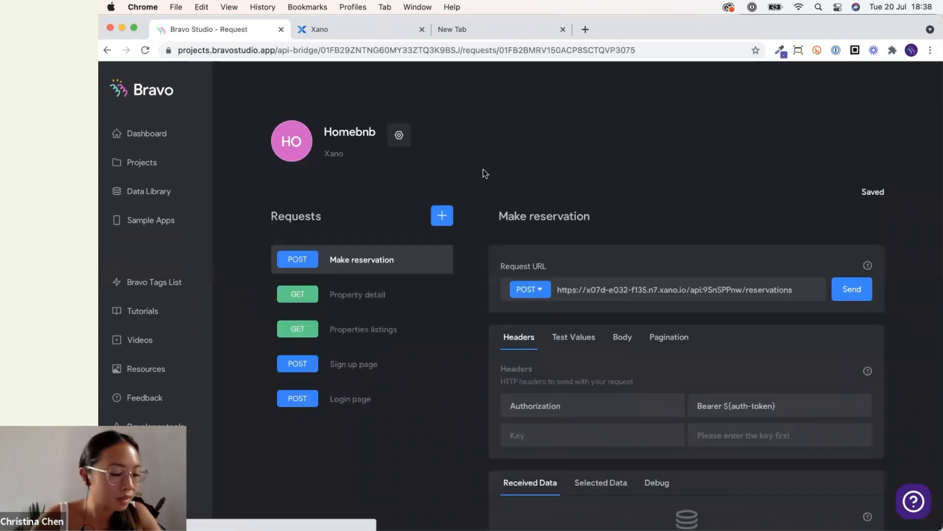
left_click(345, 29)
left_click(252, 100)
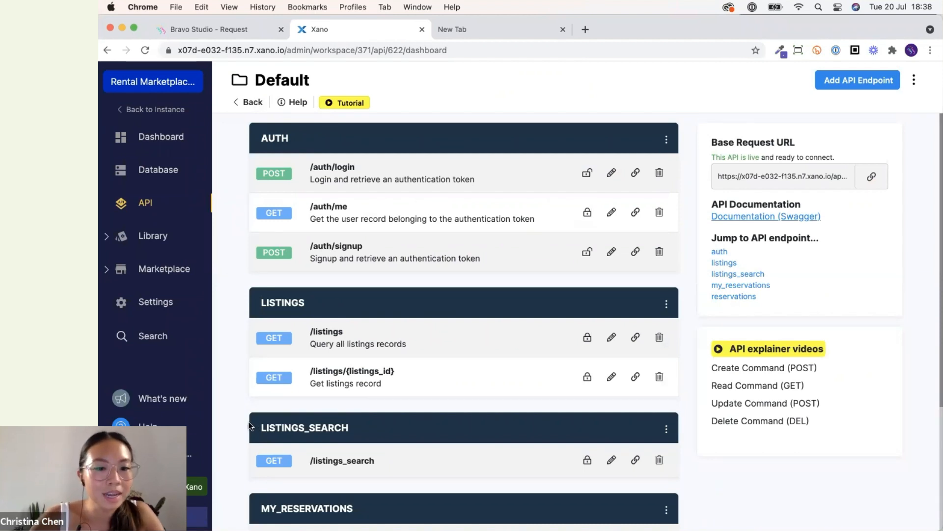
scroll(250, 426, "down", 4)
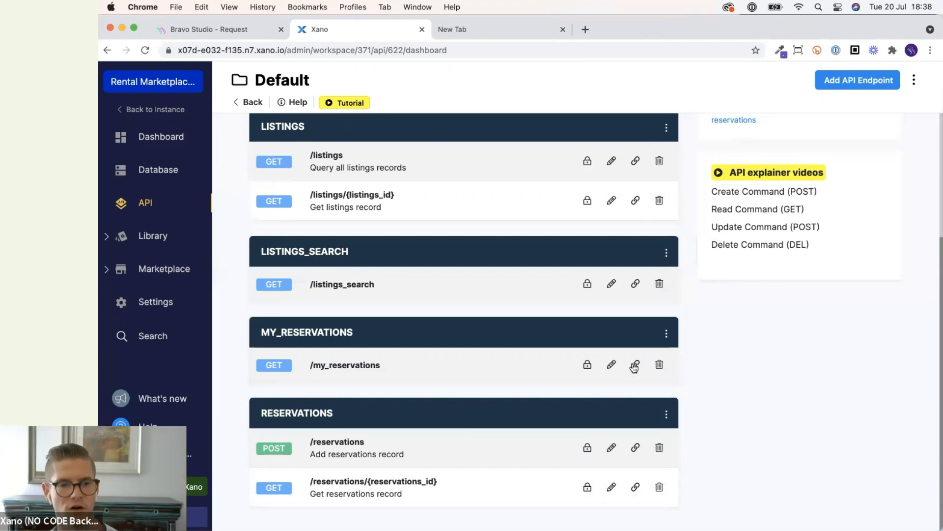
left_click(634, 366)
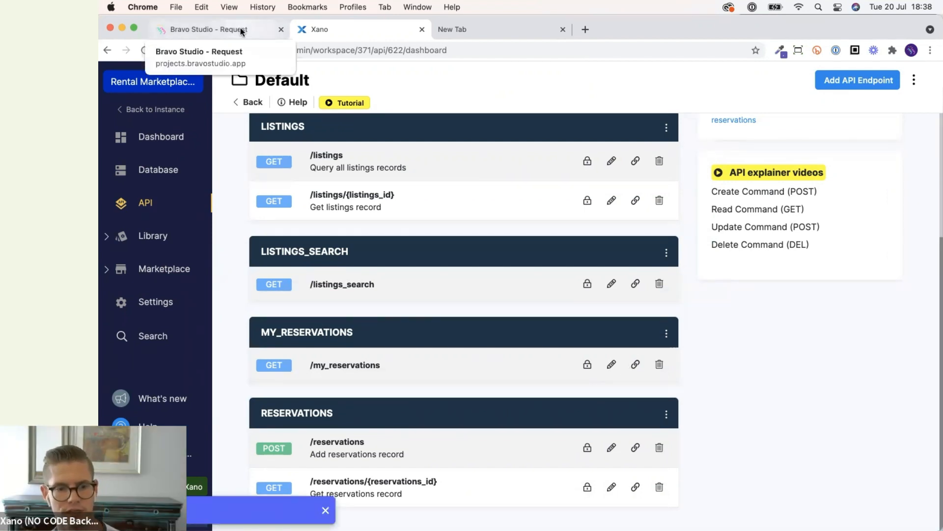
Return to the Homebnb collection and view the My Trips screen in the mirrored app.
left_click(242, 32)
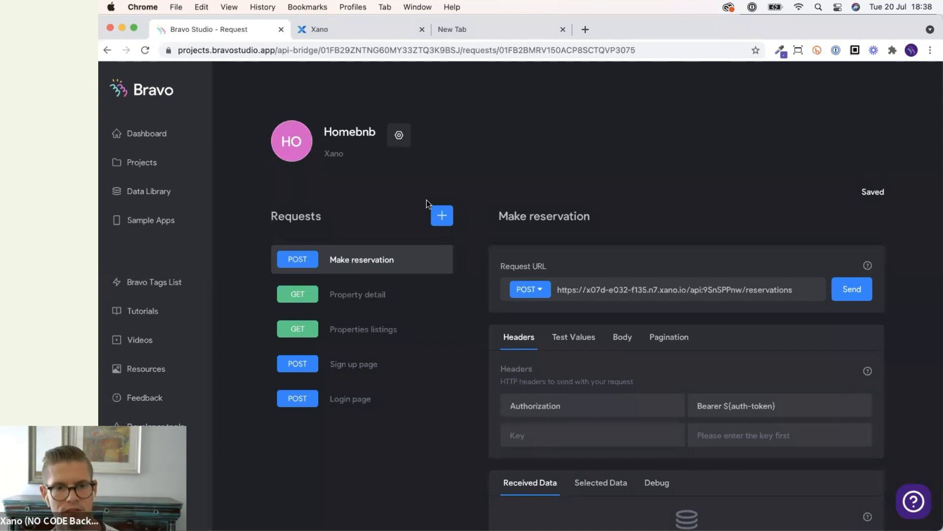
mouse_move(624, 516)
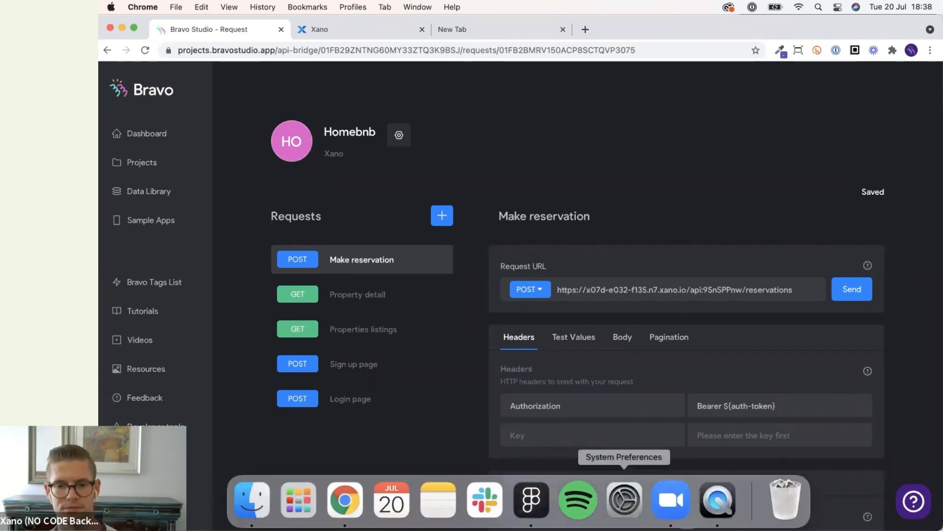
left_click(718, 499)
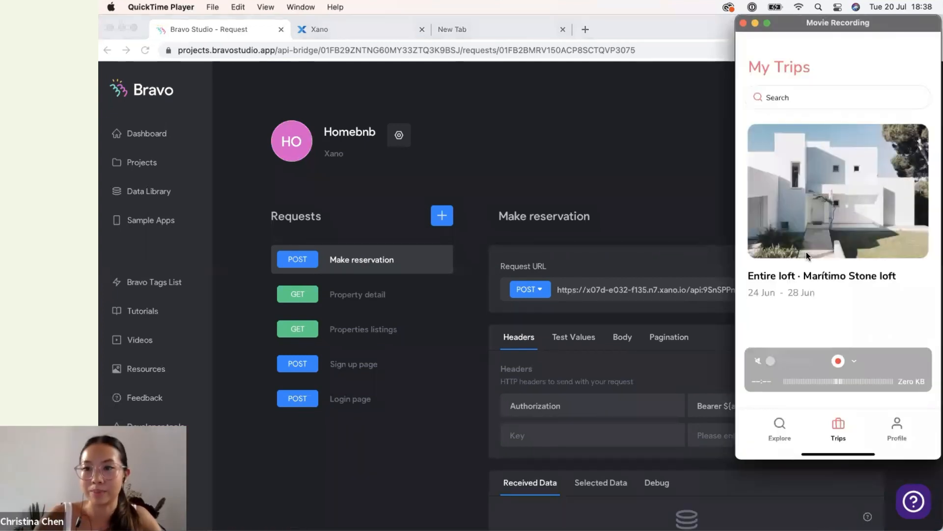
Duplicate the Properties listings request in the Homebnb collection.
left_click(472, 195)
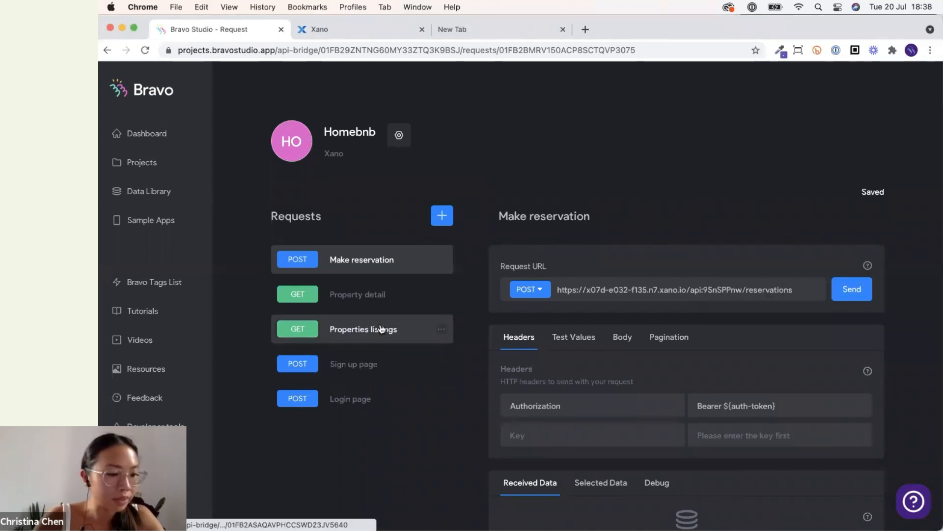
left_click(406, 330)
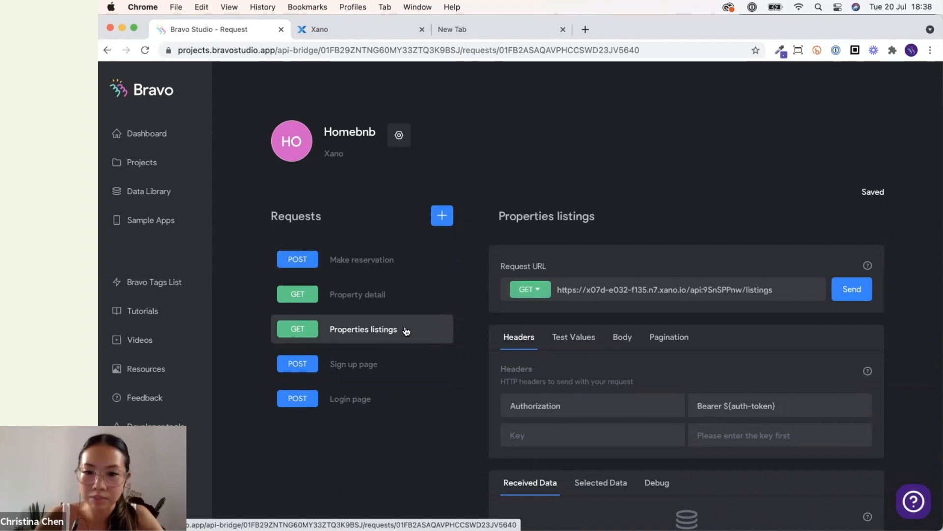
left_click(562, 338)
left_click(516, 345)
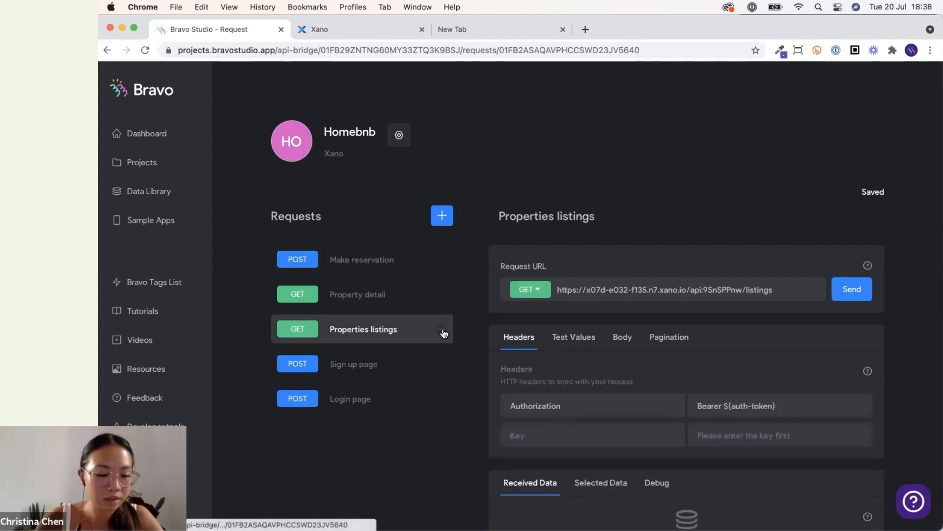
left_click(443, 331)
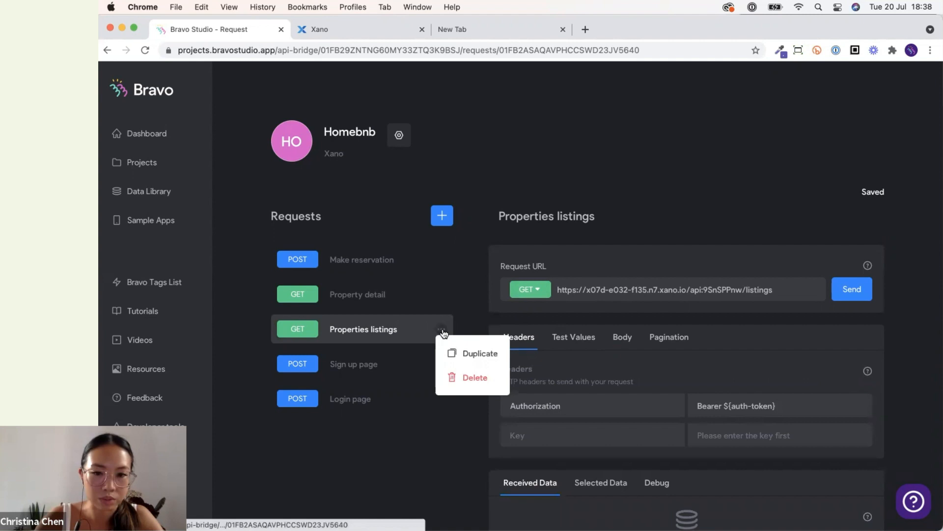
left_click(475, 354)
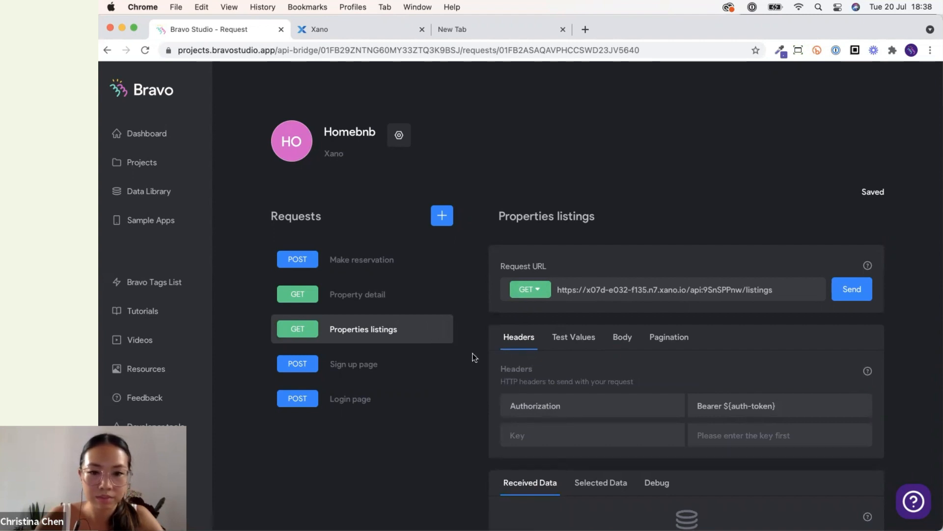
Rename the copied request to My reservations and replace its URL with the copied /my_reservations endpoint.
triple_click(557, 220)
type("My")
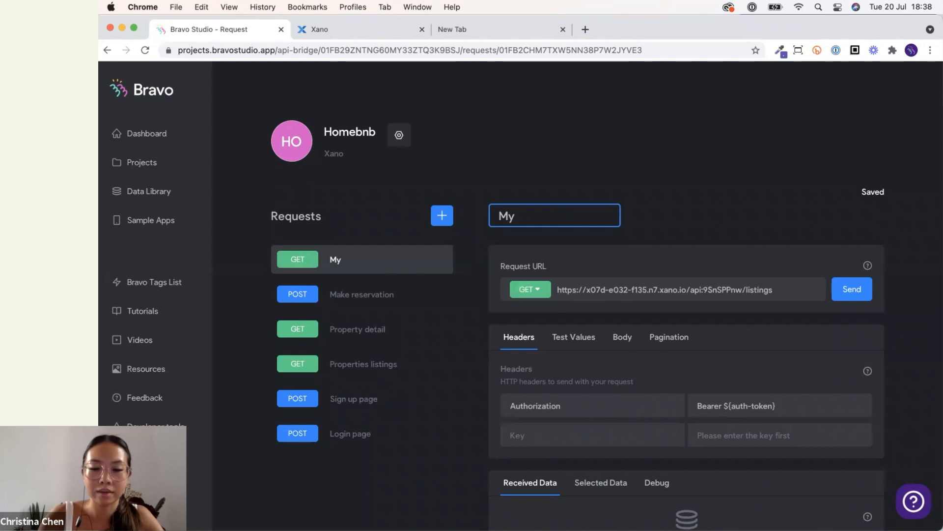
type(" reservations")
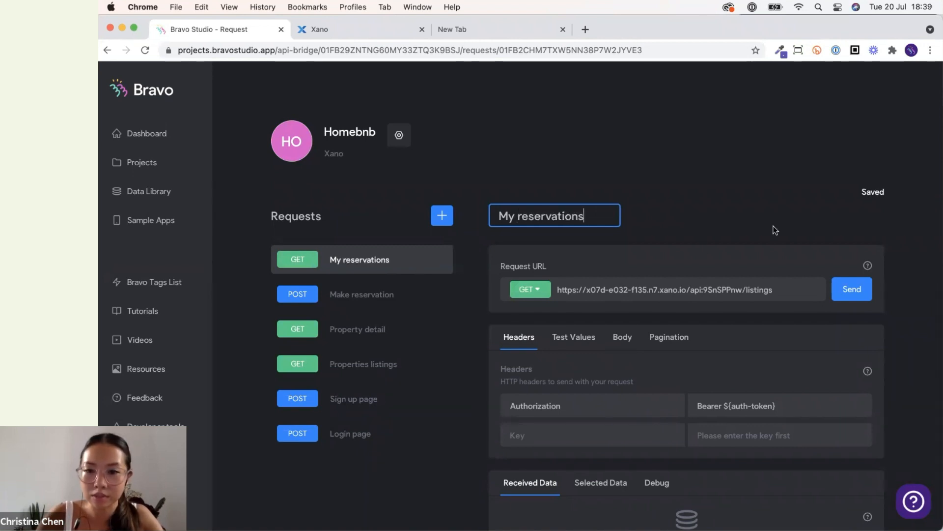
triple_click(771, 288)
key("super+v")
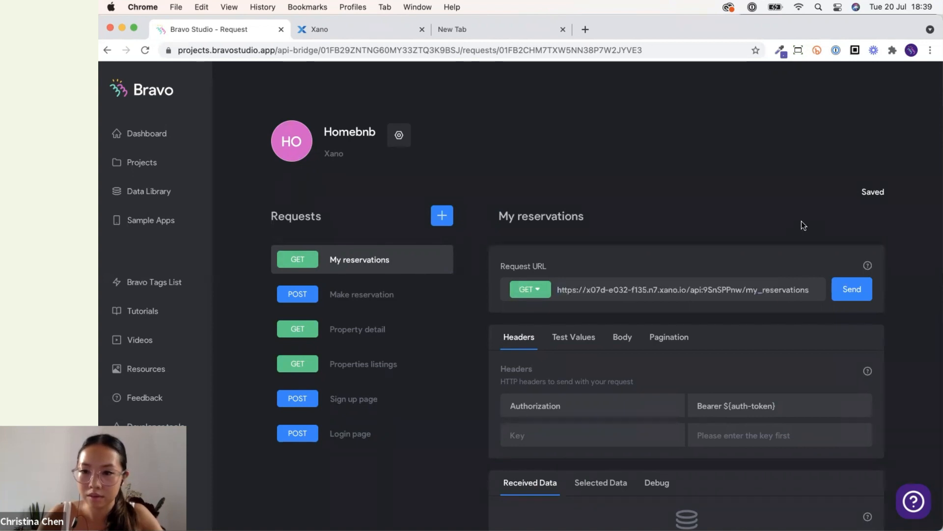
Send the My reservations request and look through the received data fields.
scroll(583, 277, "down", 2)
left_click(583, 277)
left_click(517, 274)
scroll(811, 306, "down", 1)
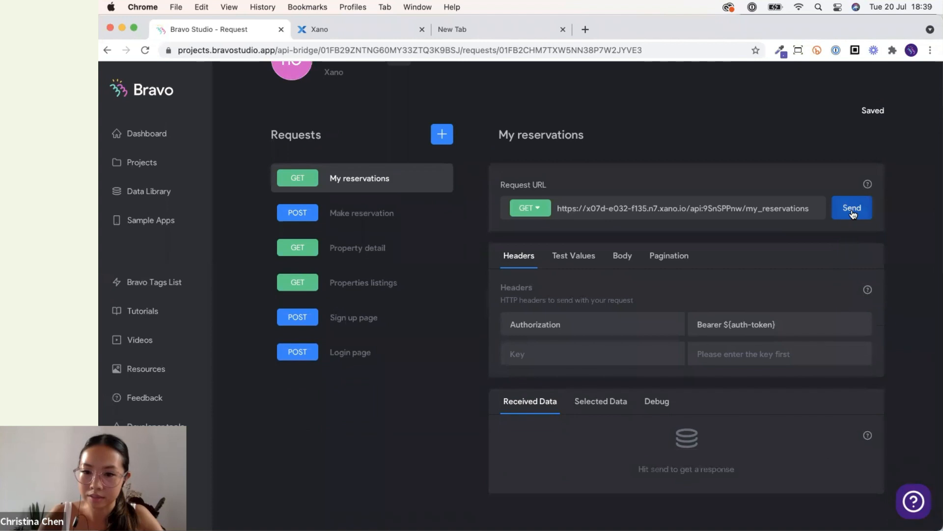
scroll(900, 269, "down", 5)
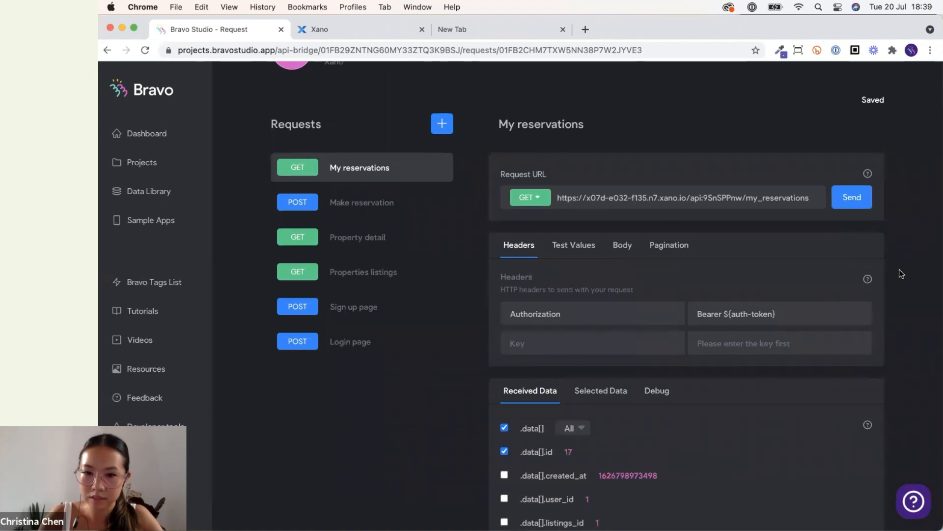
scroll(899, 273, "down", 3)
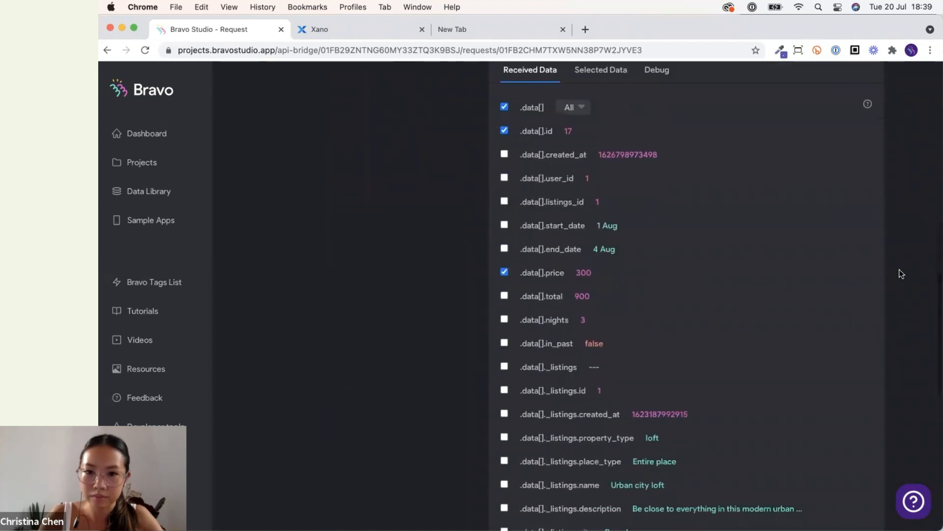
scroll(899, 272, "down", 3)
scroll(899, 271, "down", 6)
scroll(899, 271, "up", 10)
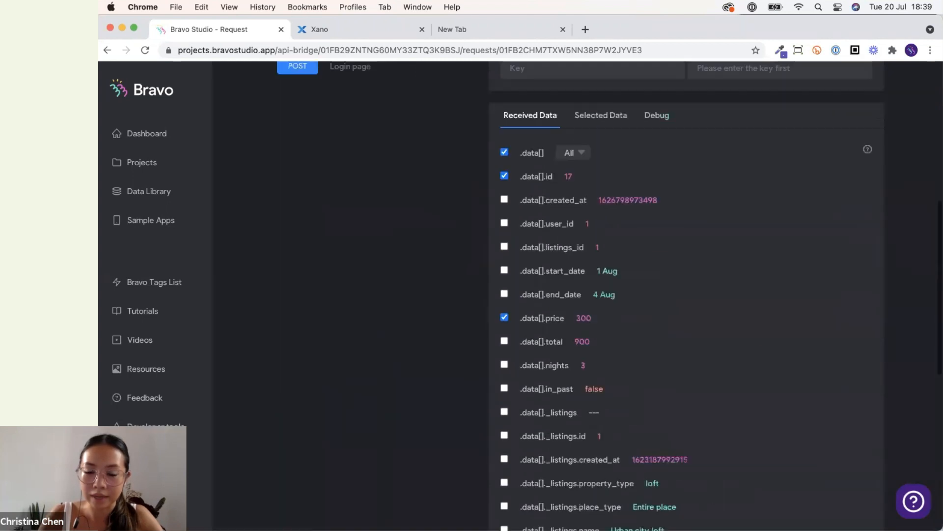
Compare with the My Trips screen in the app, then select the start_date and end_date fields in the received data.
left_click(726, 516)
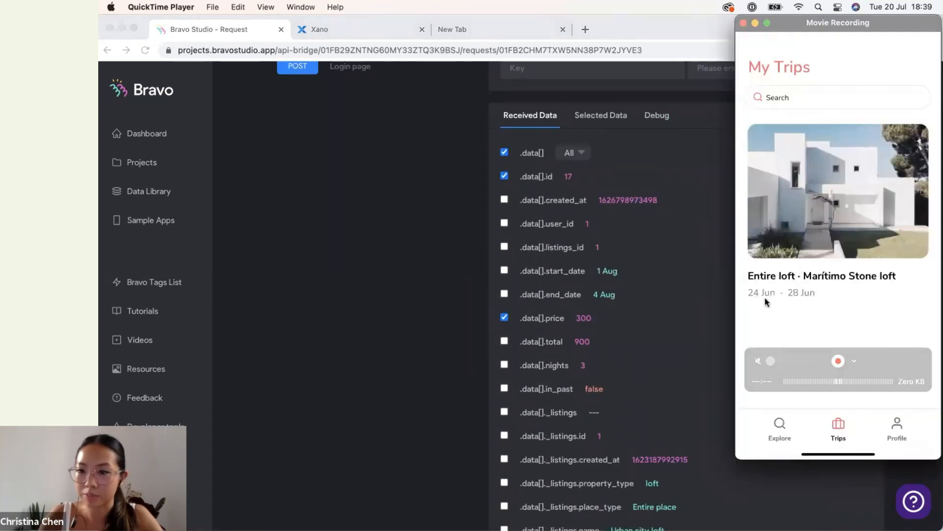
left_click(710, 308)
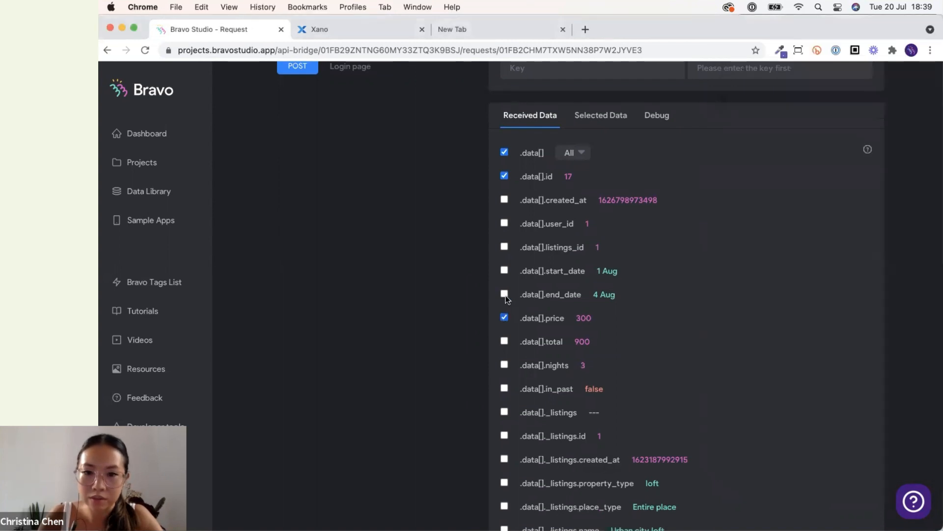
left_click(505, 295)
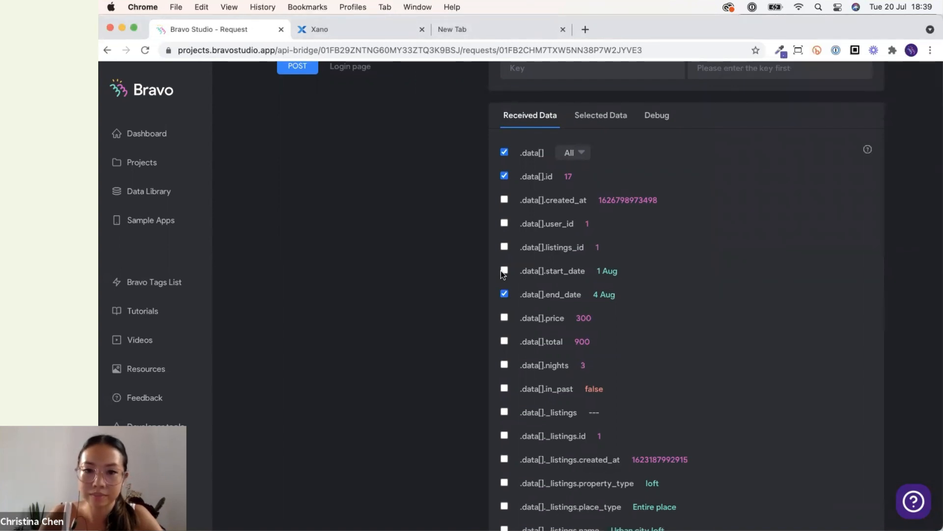
left_click(502, 272)
Review the request's selected data fields.
scroll(669, 265, "down", 5)
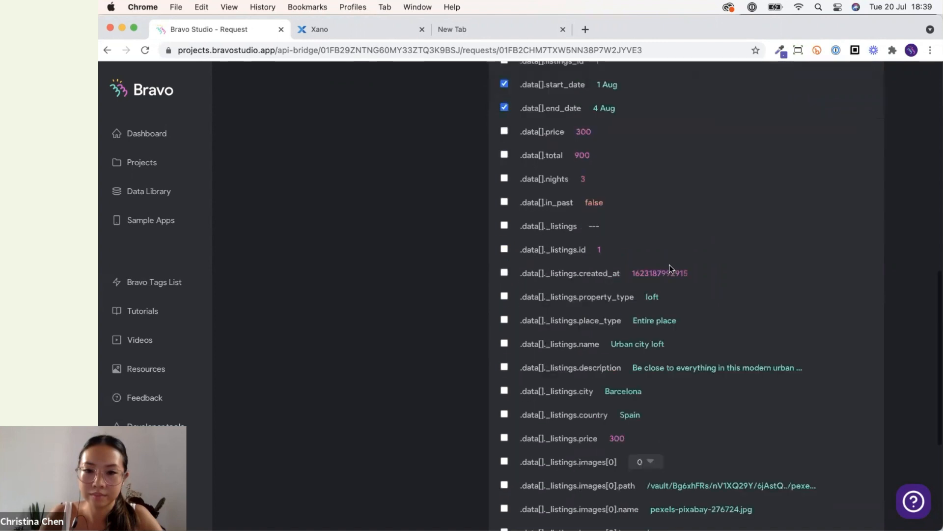
scroll(669, 267, "up", 5)
left_click(592, 169)
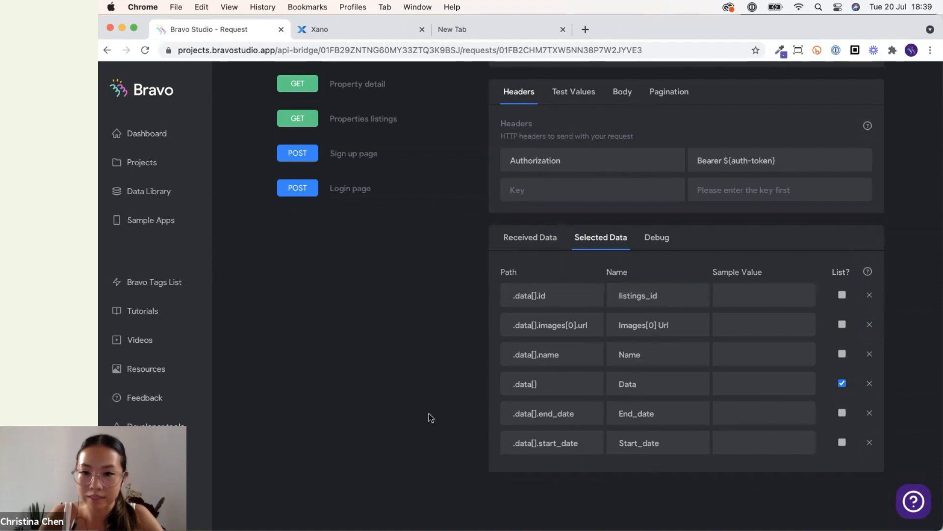
left_click(517, 243)
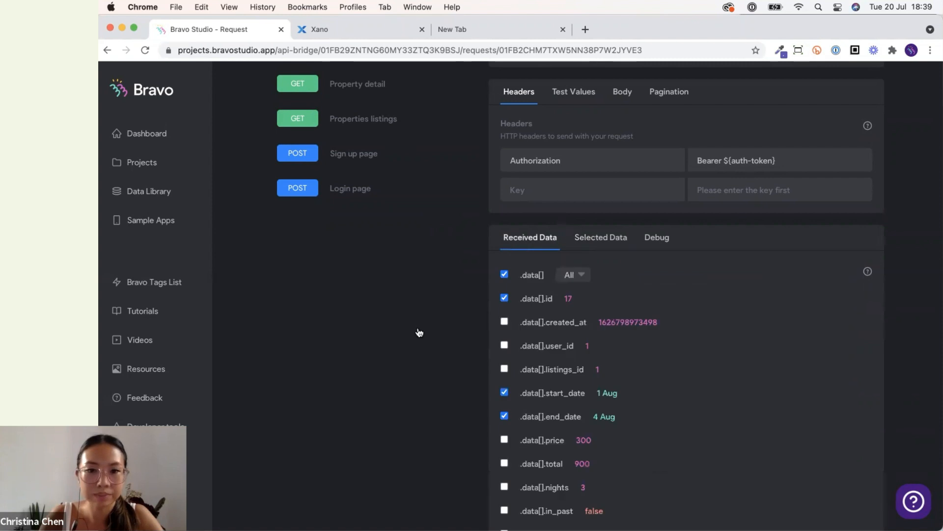
Open the Trips list screen's data binding in the Homebnb app and select the Homebnb My reservations request.
scroll(418, 329, "up", 5)
left_click(140, 163)
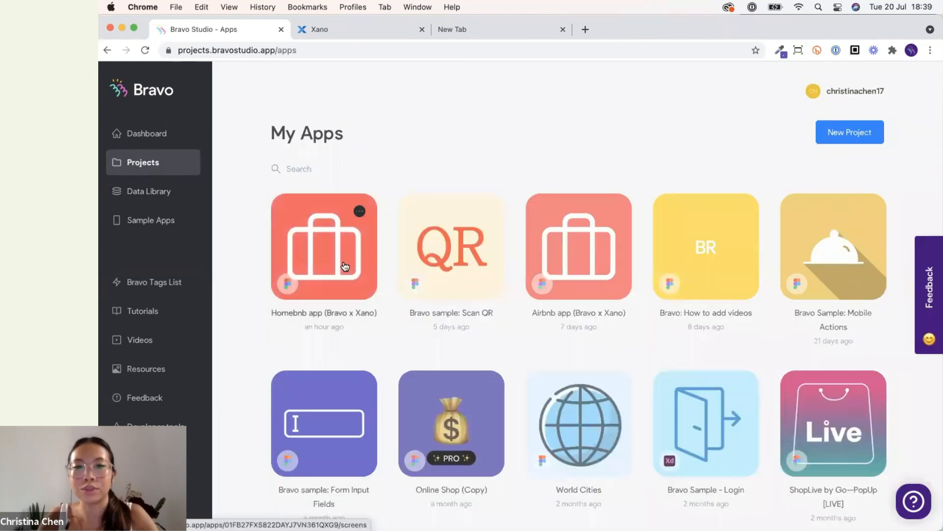
left_click(345, 265)
scroll(361, 268, "down", 6)
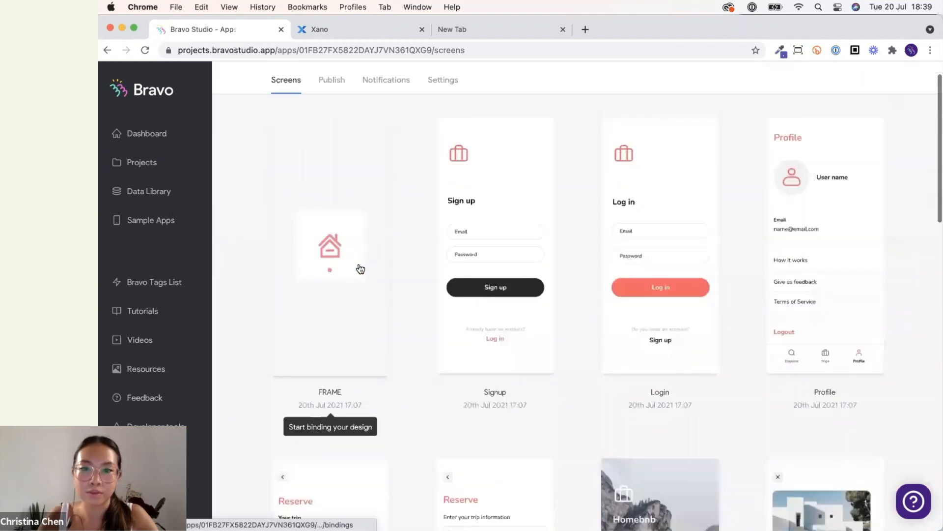
scroll(420, 315, "up", 1)
scroll(422, 316, "down", 4)
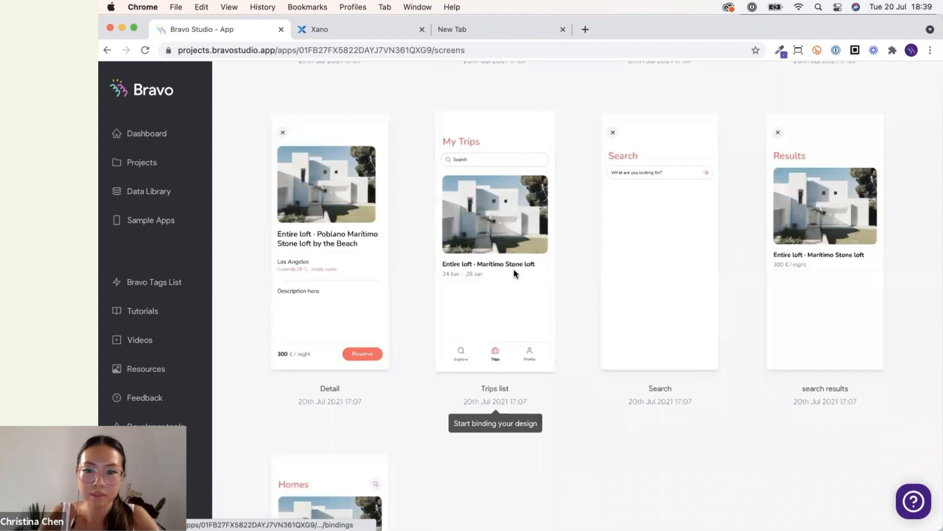
left_click(516, 272)
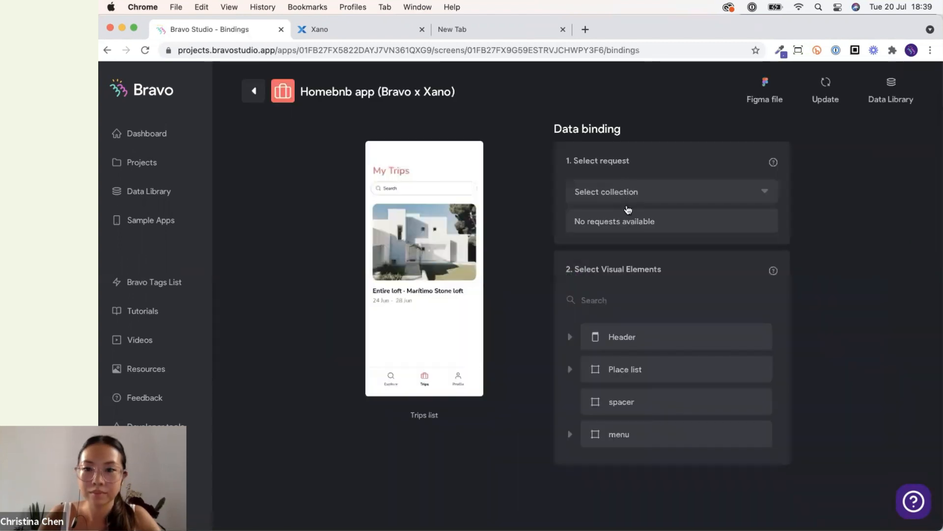
left_click(627, 197)
left_click(638, 213)
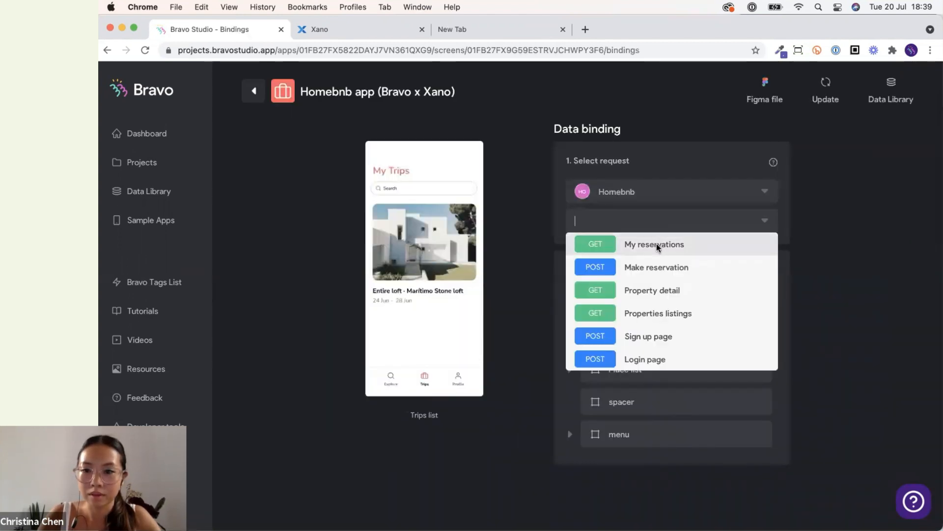
left_click(656, 244)
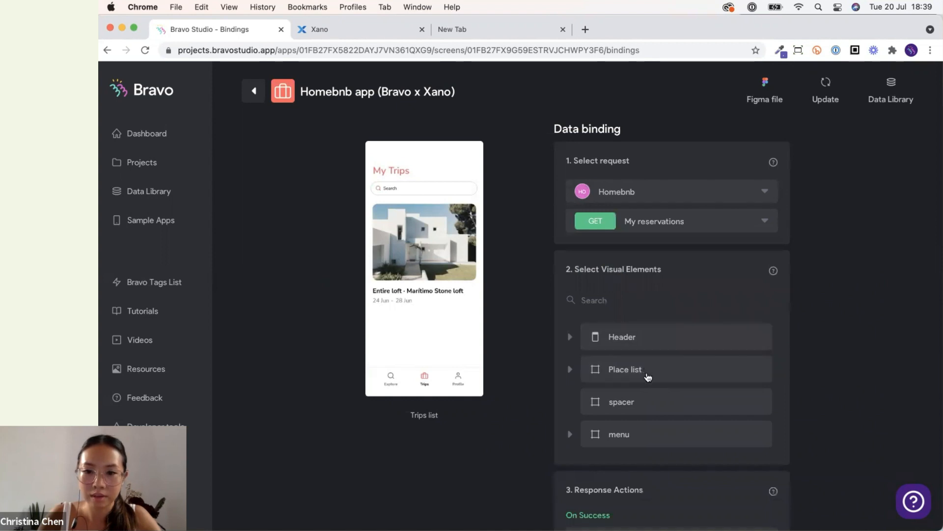
Try to bind the Place list and its *image element to My reservations data.
left_click(647, 377)
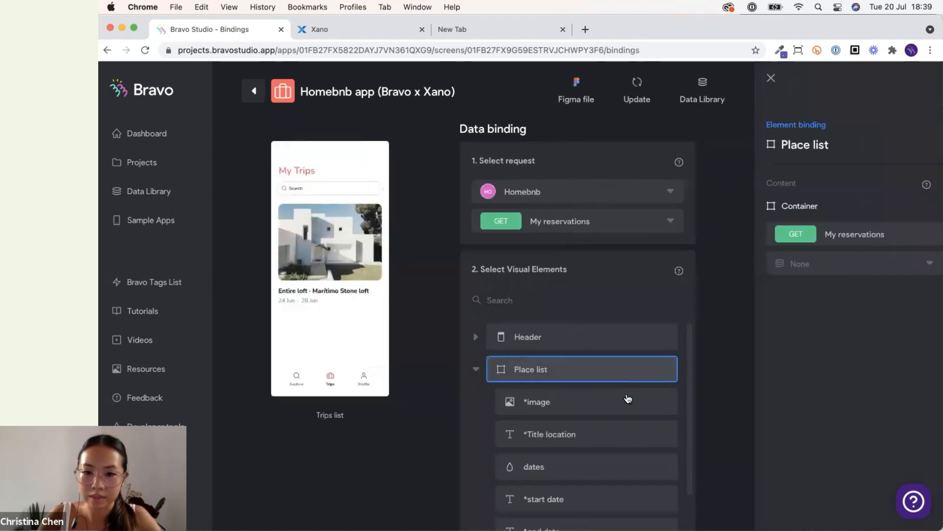
left_click(826, 268)
left_click(824, 285)
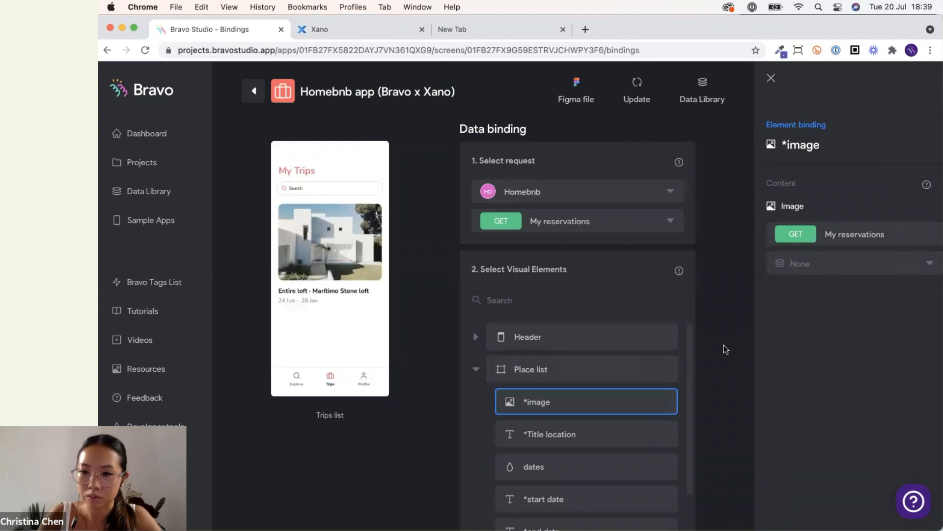
left_click(753, 352)
scroll(811, 358, "down", 3)
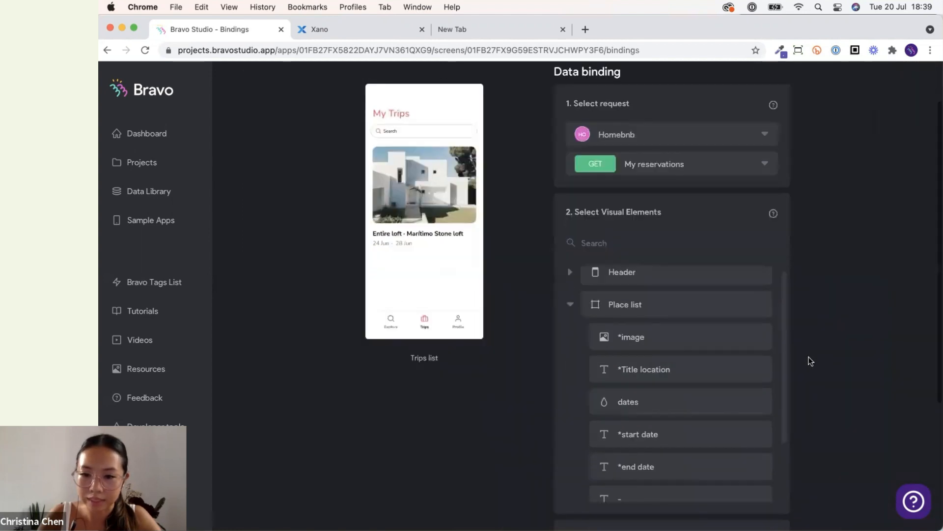
Try to bind the *Title location and dates elements of the Place list.
left_click(721, 334)
left_click(820, 178)
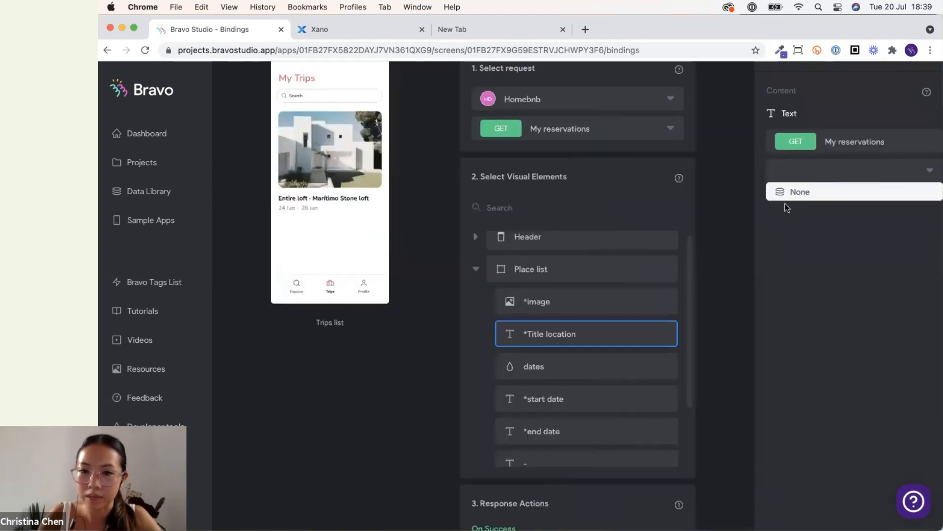
left_click(715, 328)
scroll(713, 328, "down", 1)
left_click(704, 367)
left_click(821, 173)
left_click(817, 199)
left_click(735, 331)
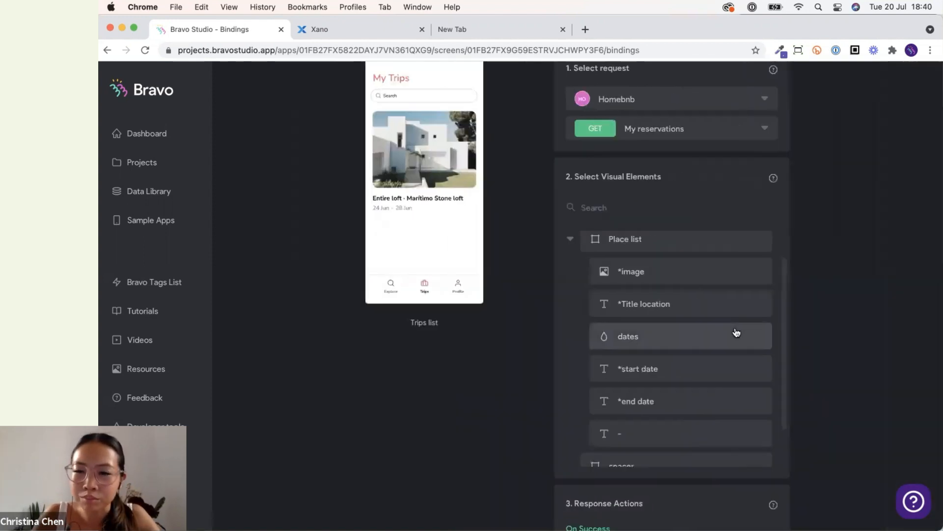
scroll(737, 344, "up", 1)
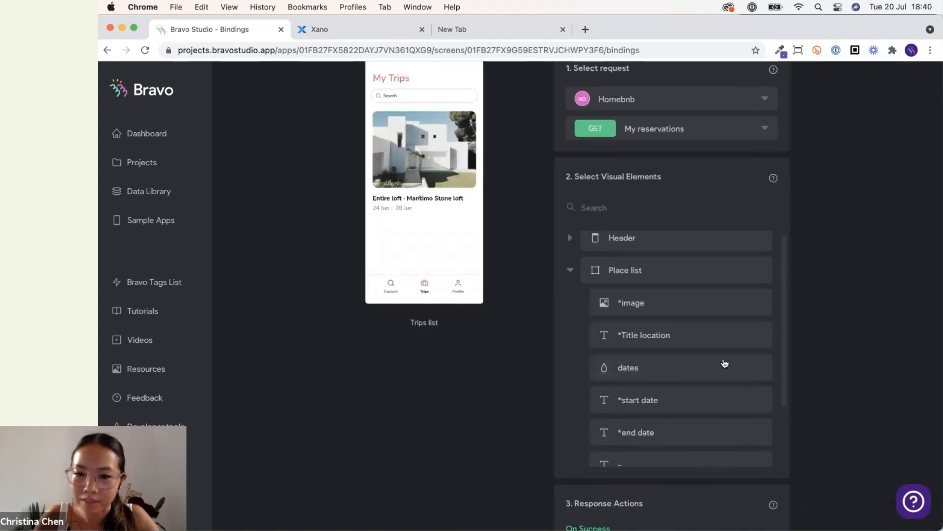
scroll(836, 228, "up", 3)
scroll(835, 231, "up", 1)
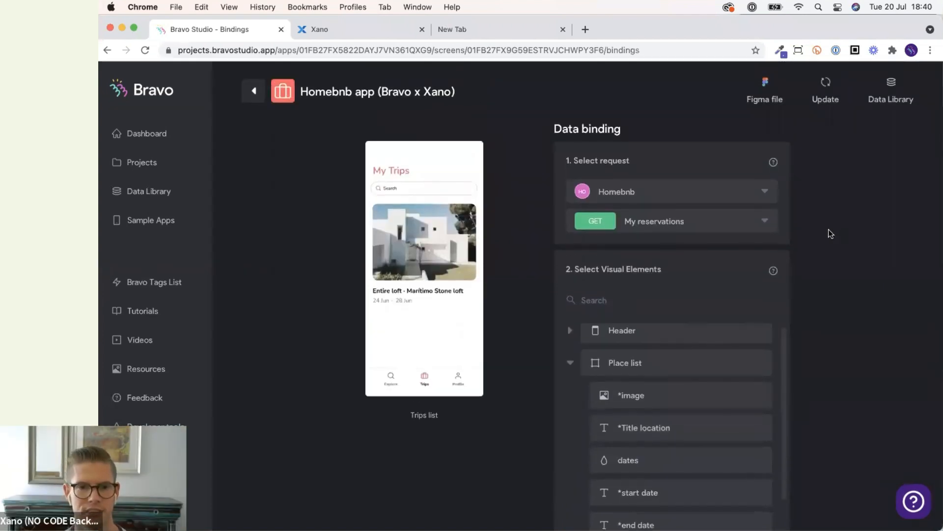
Bind the Place list container to the My reservations Data list.
left_click(683, 361)
left_click(806, 260)
left_click(807, 301)
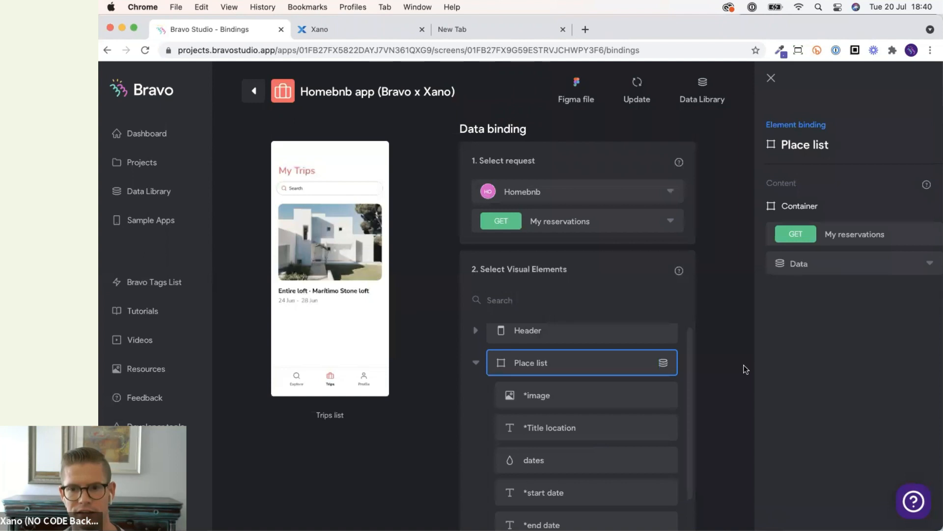
Bind the Place list's *image element to Images[0] Url.
scroll(712, 408, "down", 3)
left_click(638, 319)
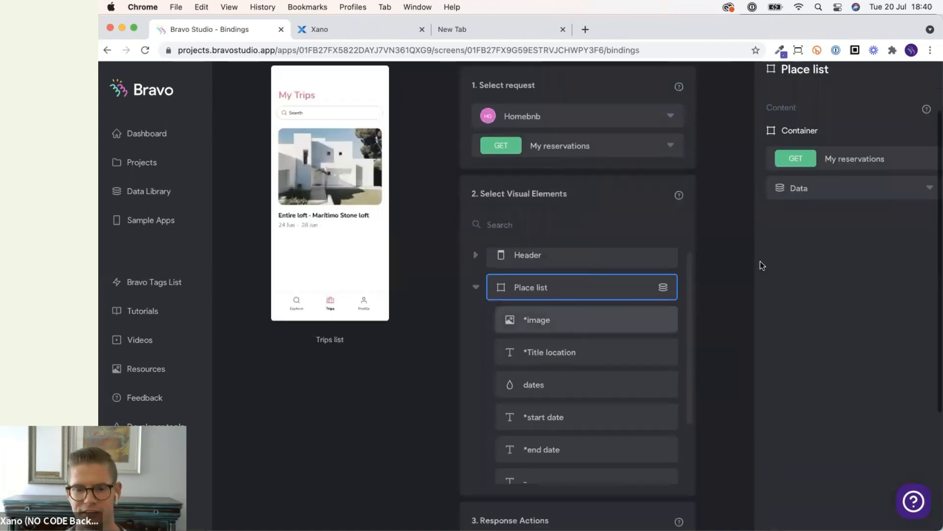
left_click(863, 187)
left_click(848, 245)
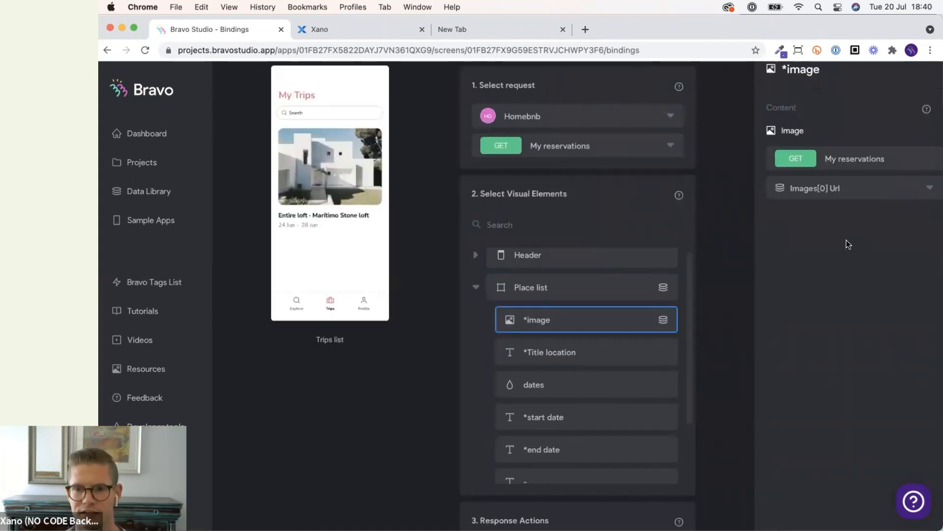
scroll(573, 429, "down", 1)
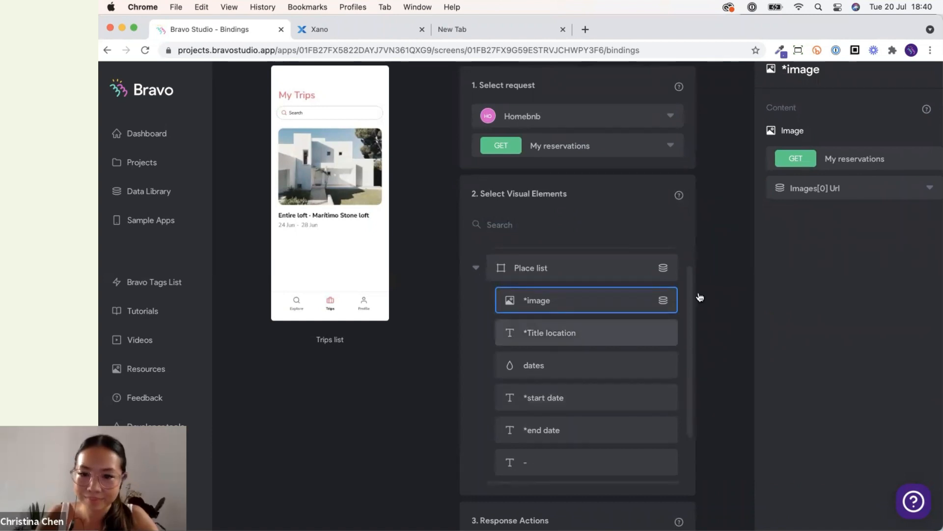
Bind the Place list's *Title location element to the Name field.
left_click(639, 333)
left_click(854, 187)
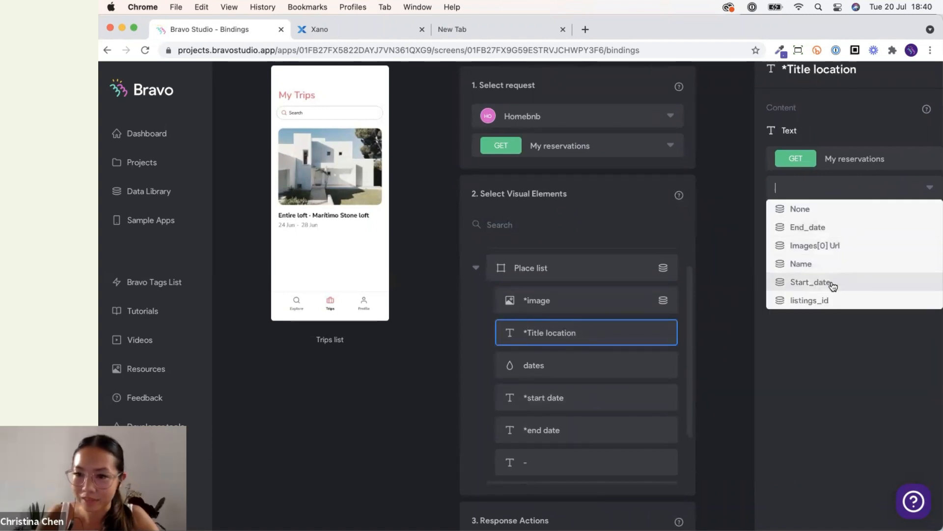
left_click(826, 264)
Bind the *start date element to the Start_date field.
left_click(599, 404)
left_click(816, 189)
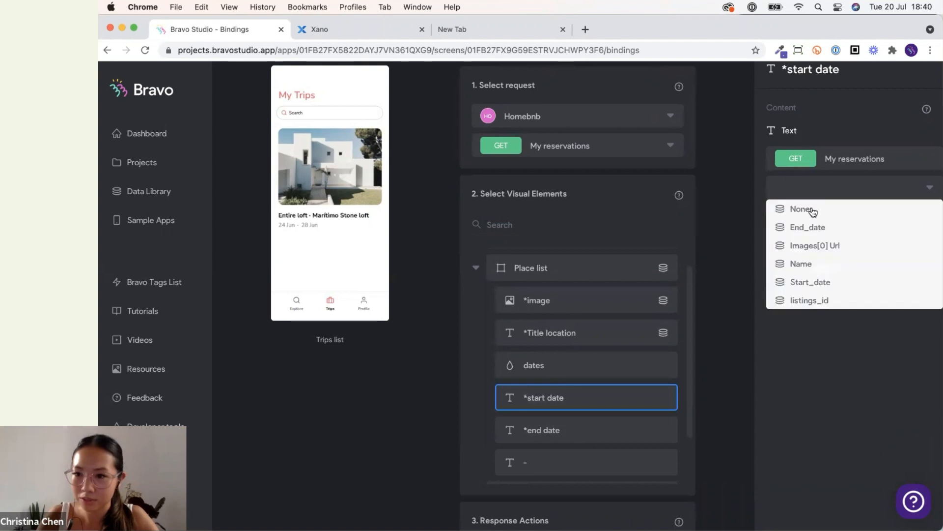
left_click(821, 279)
Bind the *end date element to the End_date field.
left_click(623, 425)
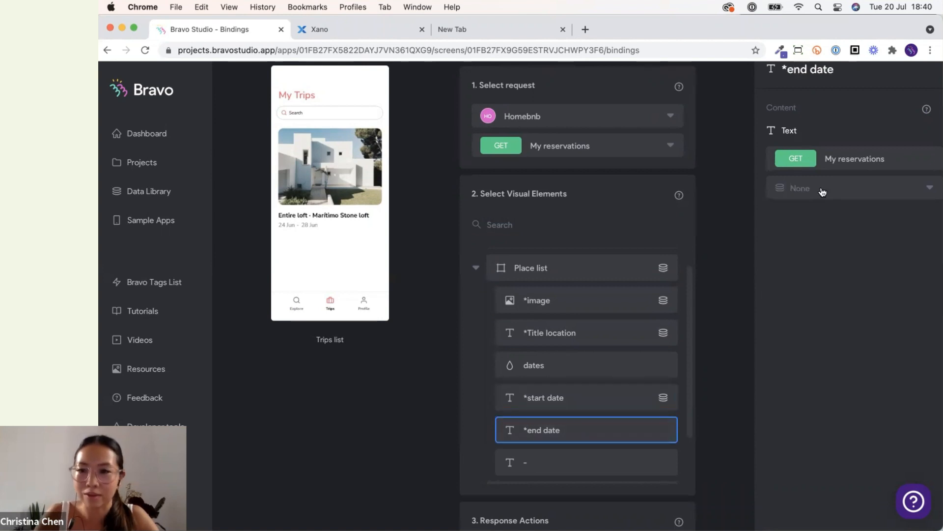
left_click(823, 188)
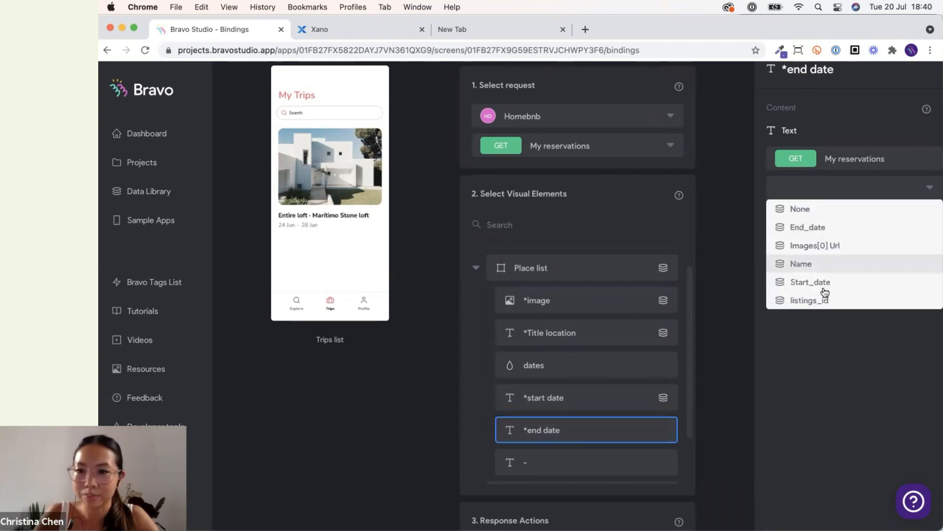
left_click(812, 227)
scroll(599, 375, "down", 2)
scroll(599, 375, "up", 3)
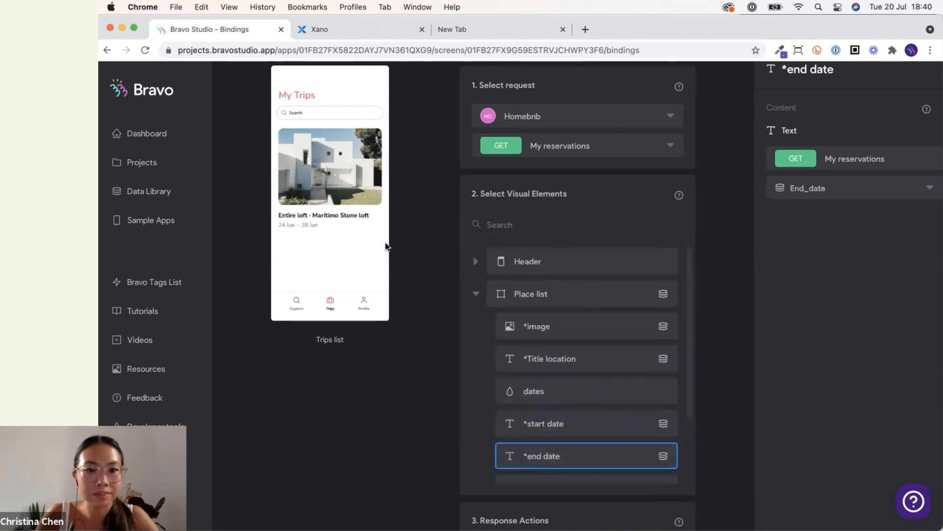
Review the My reservations and Property detail requests in the Homebnb Data Library collection.
left_click(440, 287)
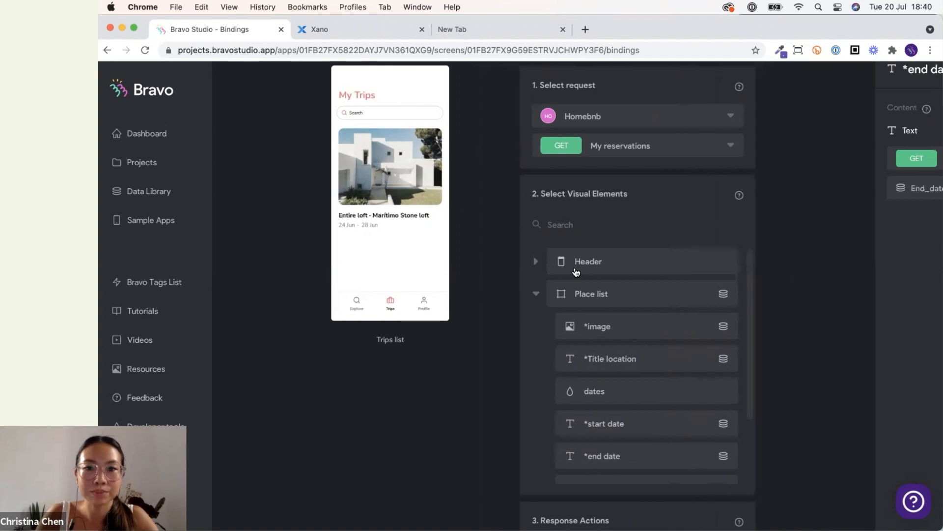
left_click(255, 94)
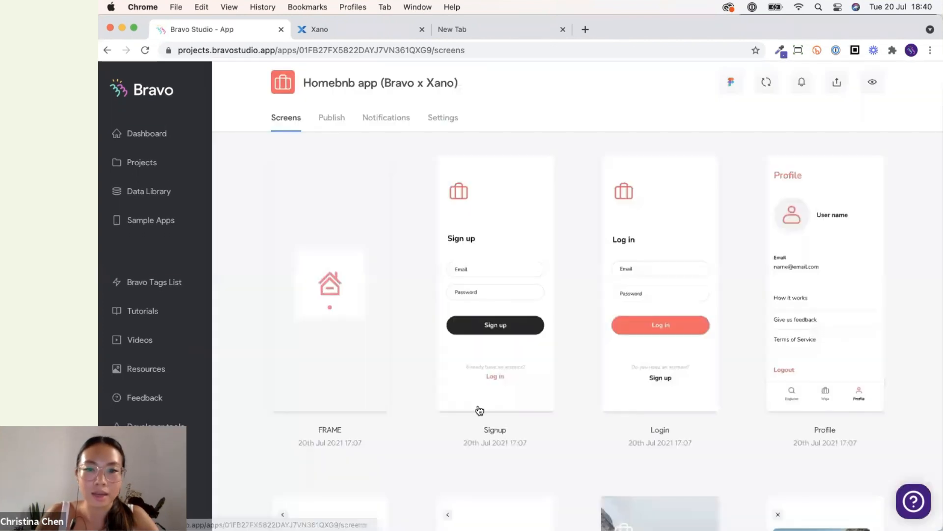
scroll(559, 367, "down", 15)
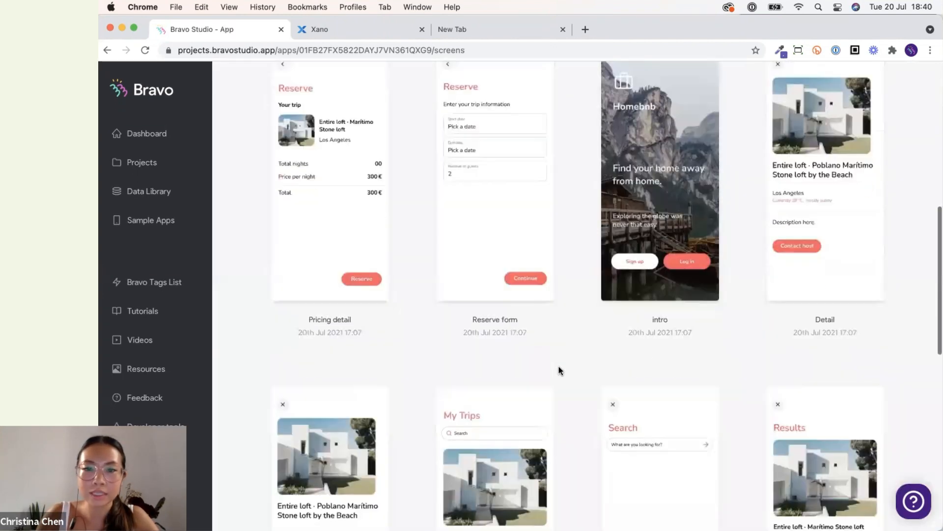
scroll(560, 371, "up", 10)
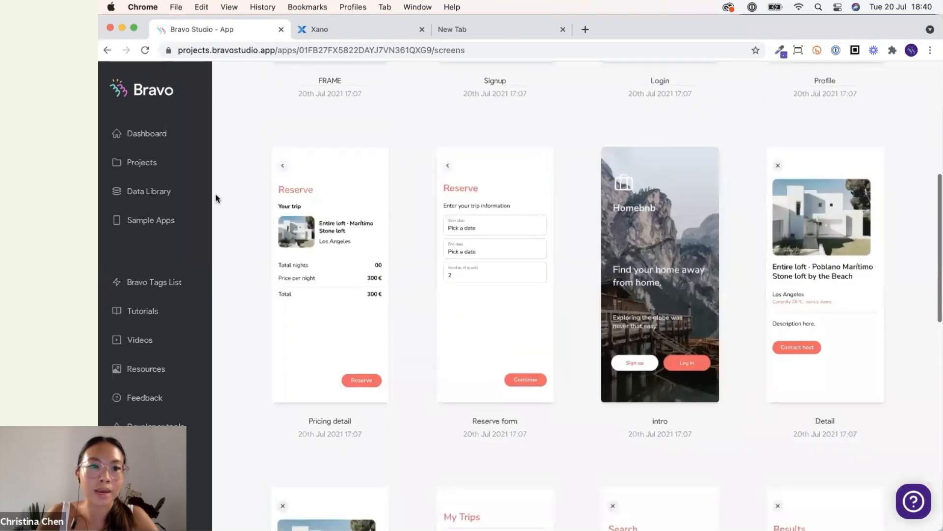
left_click(173, 194)
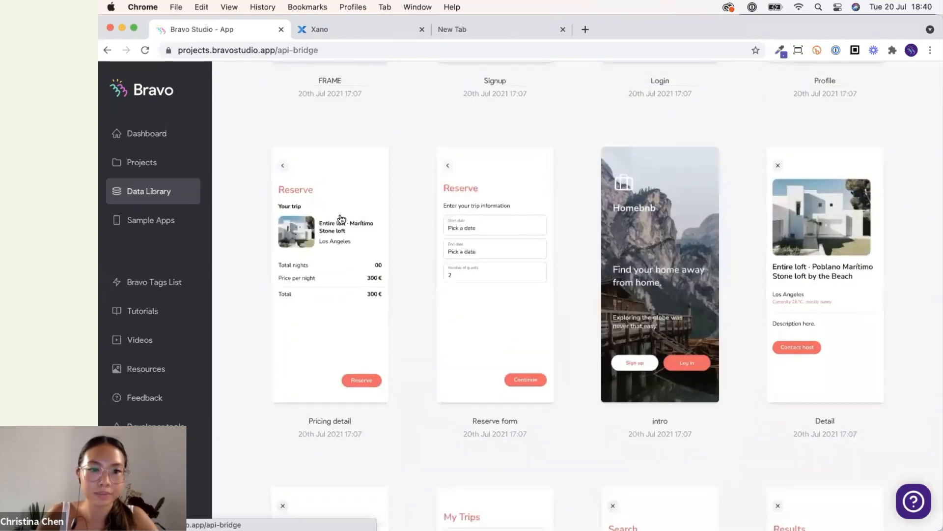
left_click(312, 256)
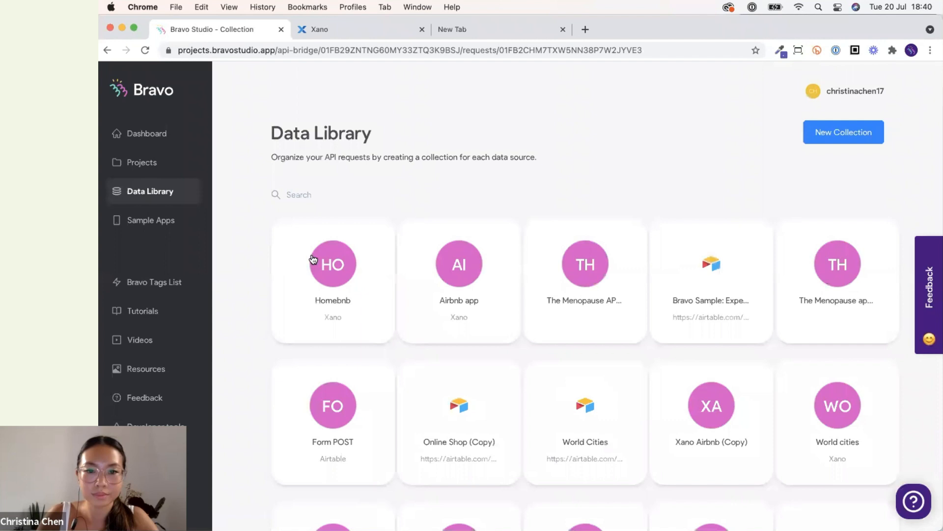
scroll(472, 241, "down", 2)
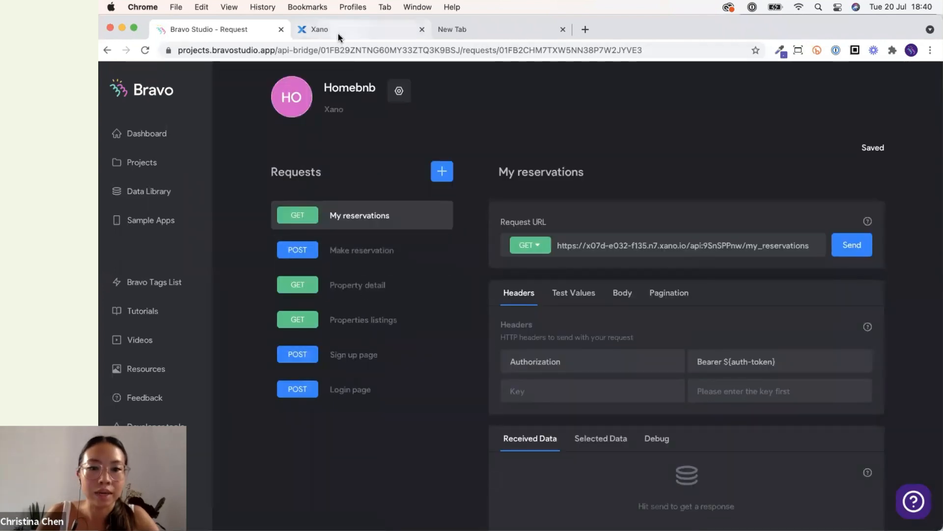
left_click(404, 288)
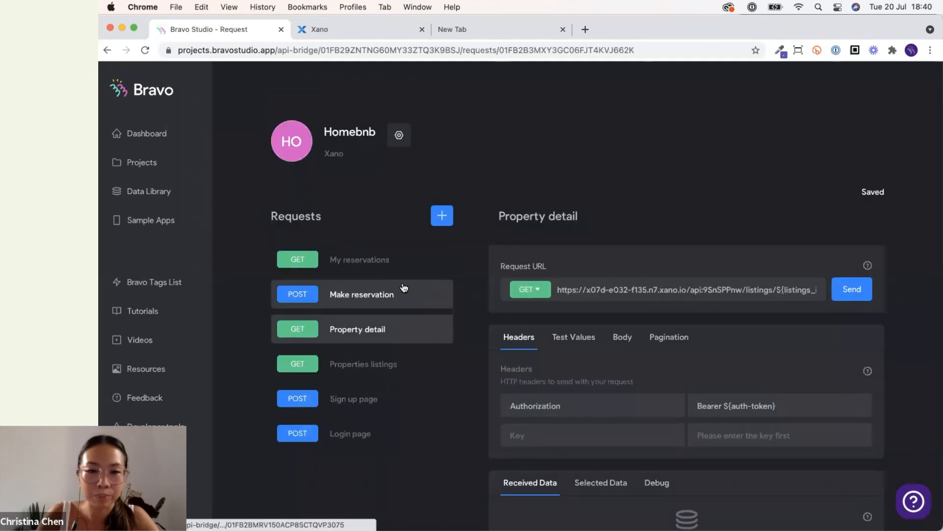
left_click(390, 259)
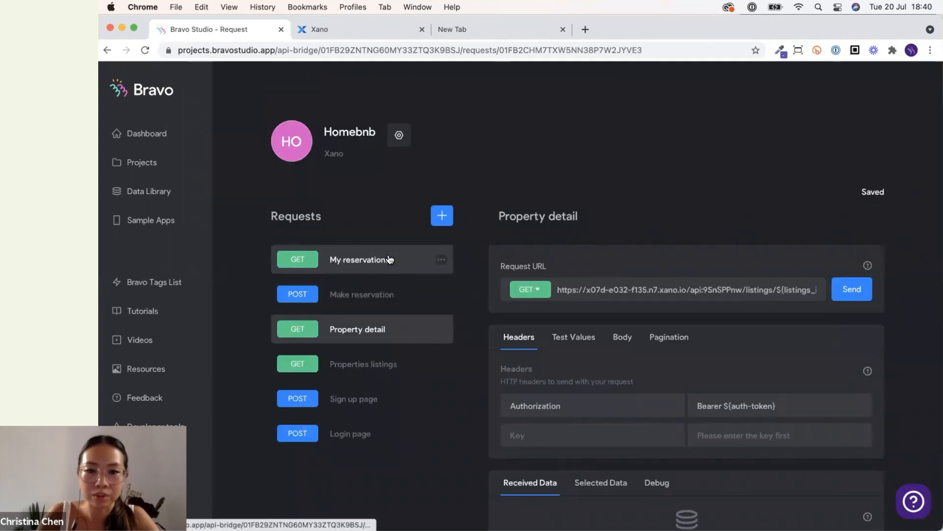
scroll(457, 399, "down", 3)
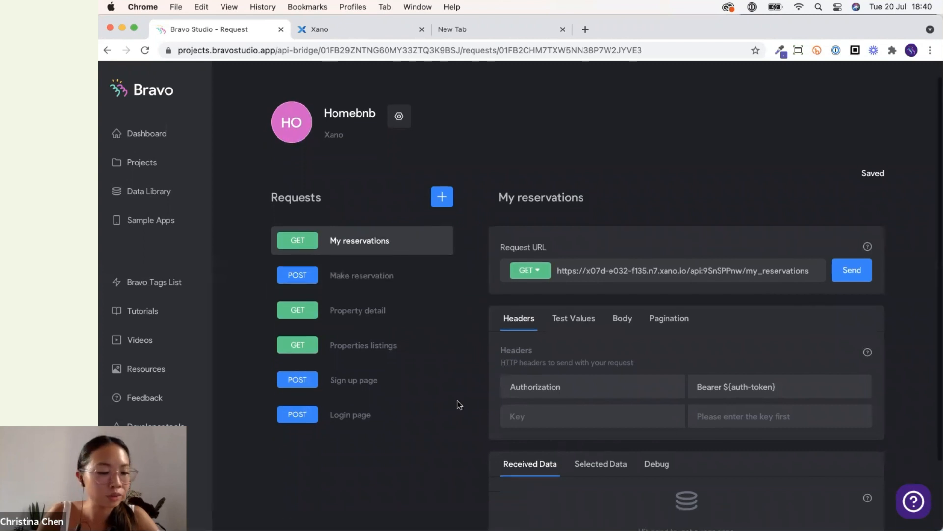
left_click(339, 30)
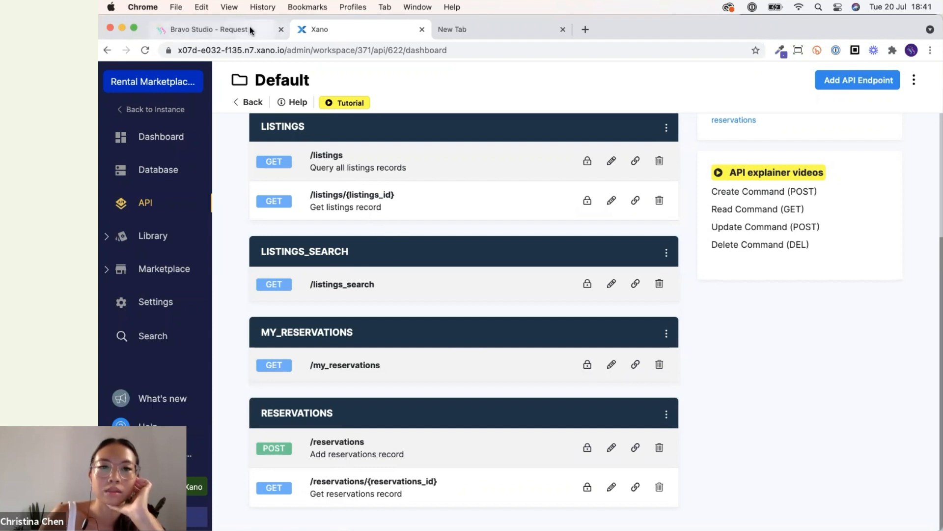
key("ctrl+shift+Tab")
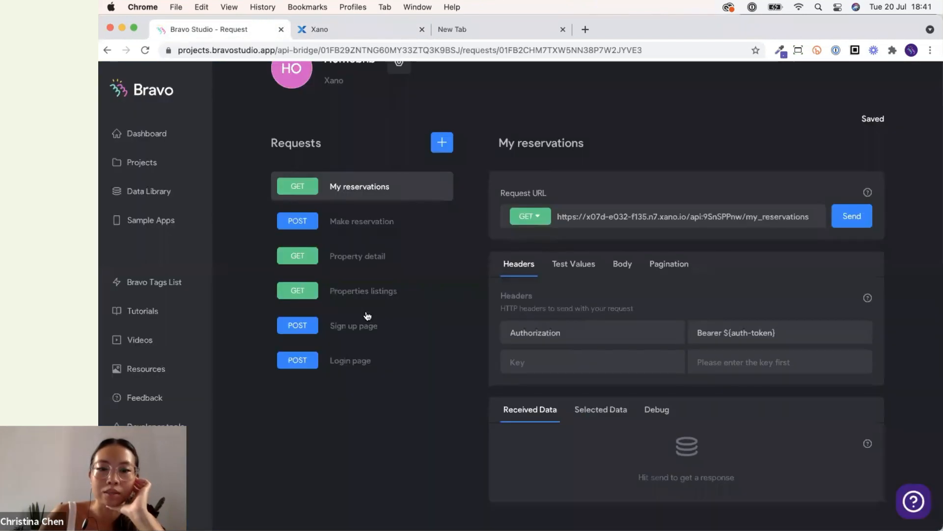
left_click(358, 263)
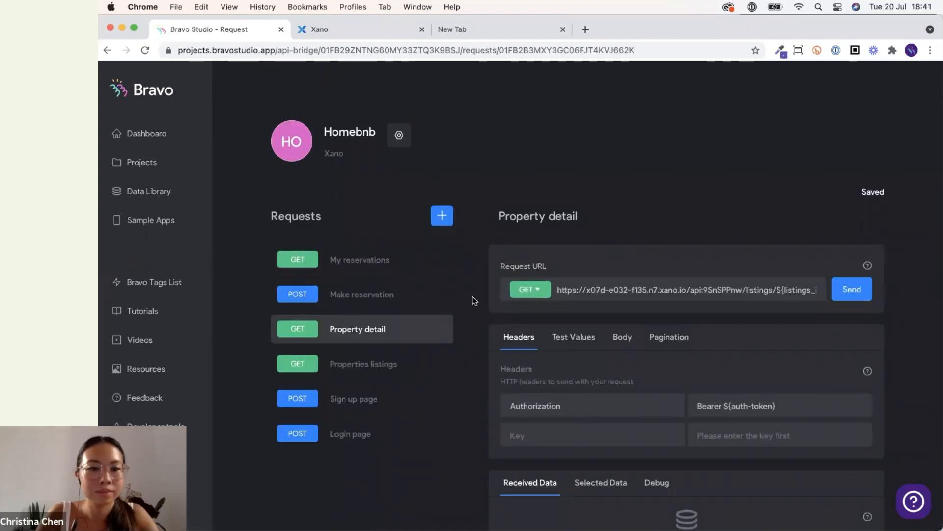
left_click(388, 265)
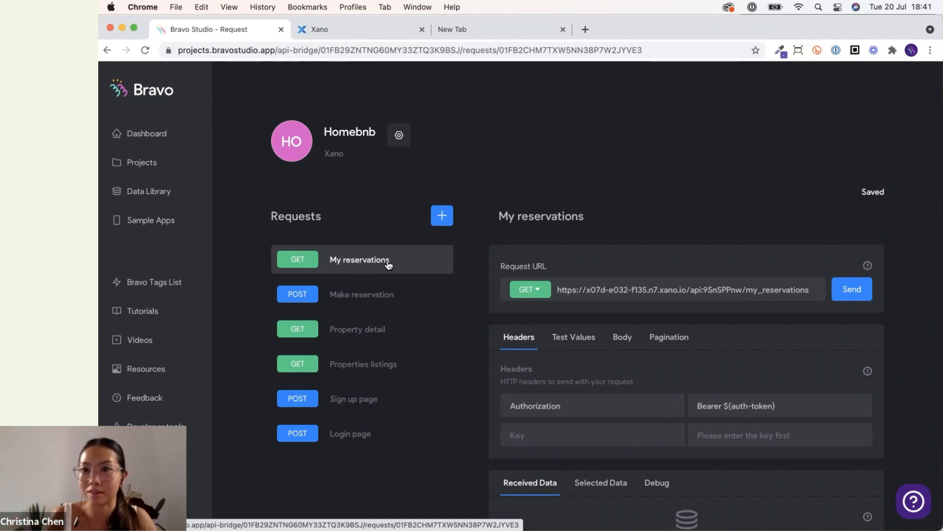
Open the Detail screen's bindings in the Homebnb app and select the Homebnb Property detail request.
left_click(152, 165)
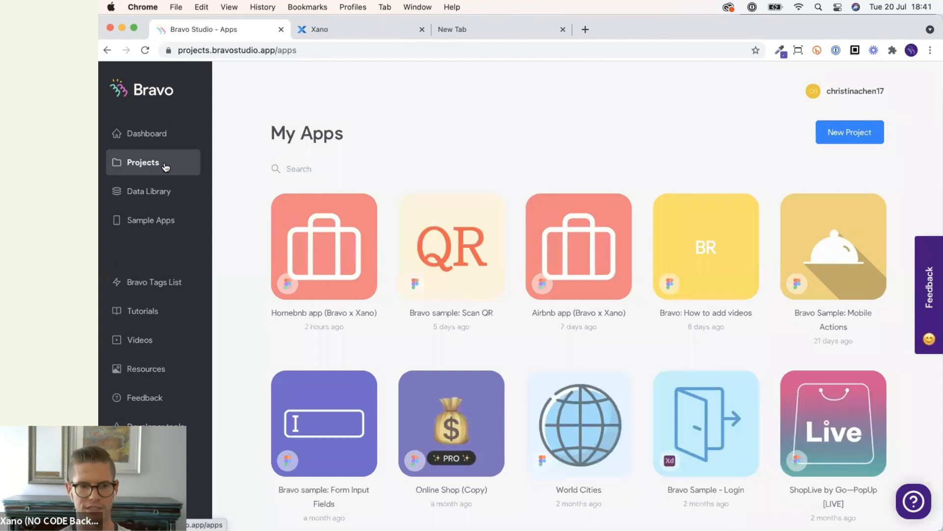
left_click(308, 244)
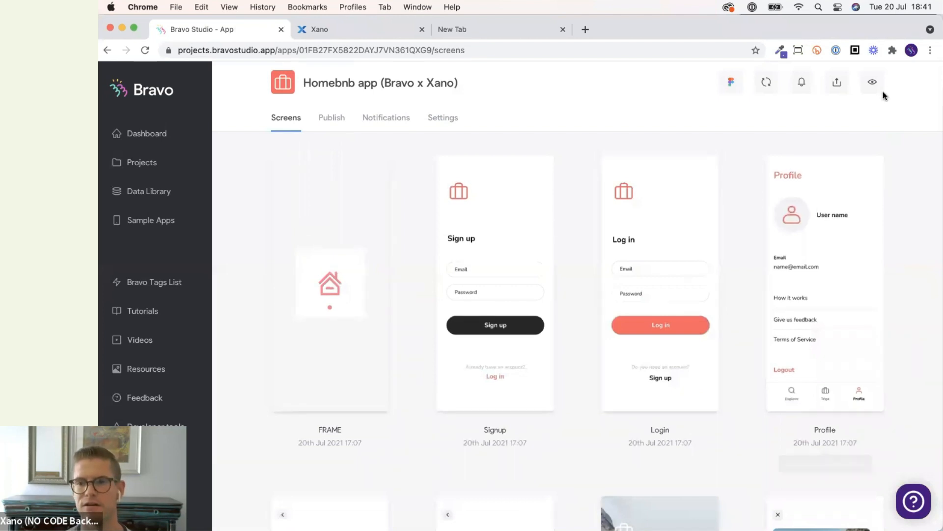
scroll(913, 246, "down", 6)
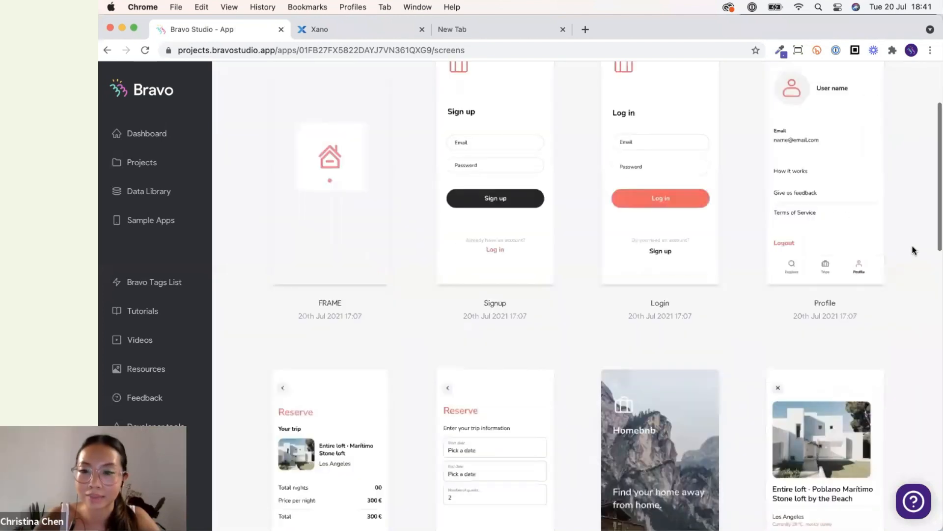
scroll(733, 379, "down", 9)
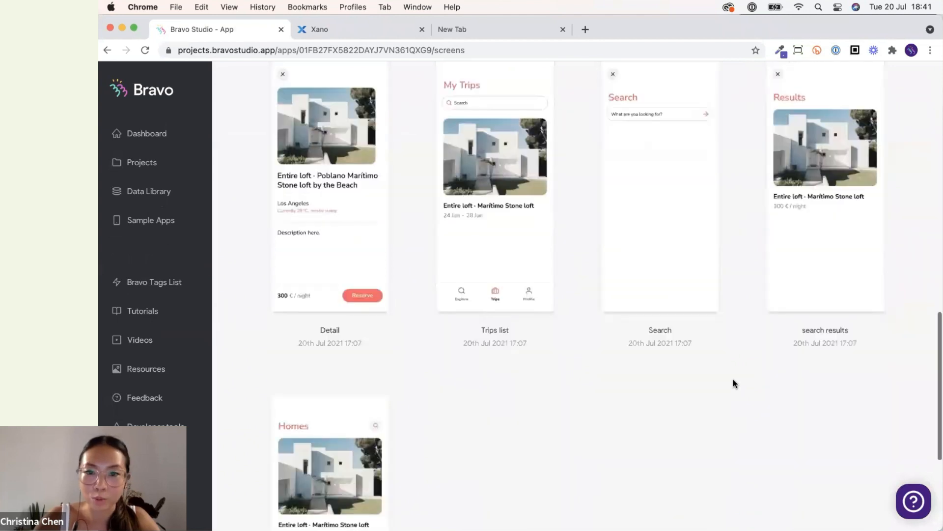
scroll(733, 380, "up", 2)
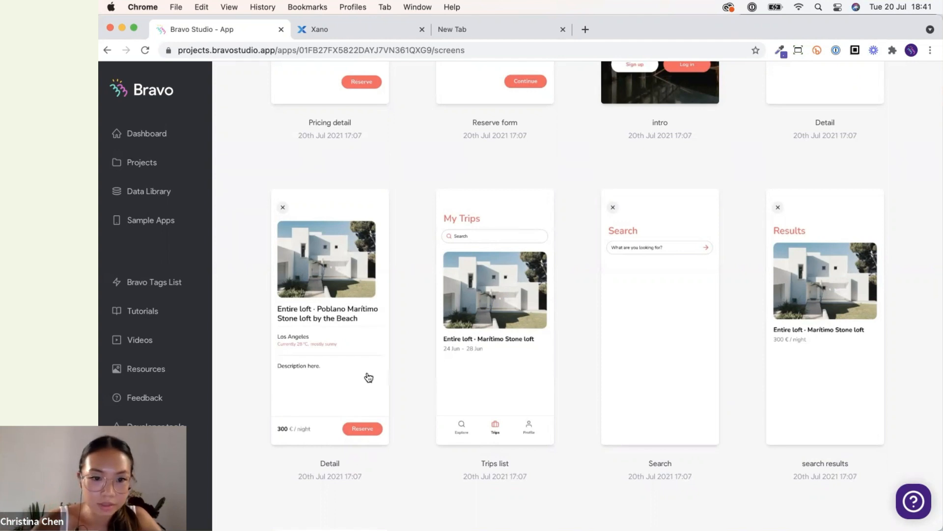
scroll(368, 376, "up", 5)
left_click(830, 308)
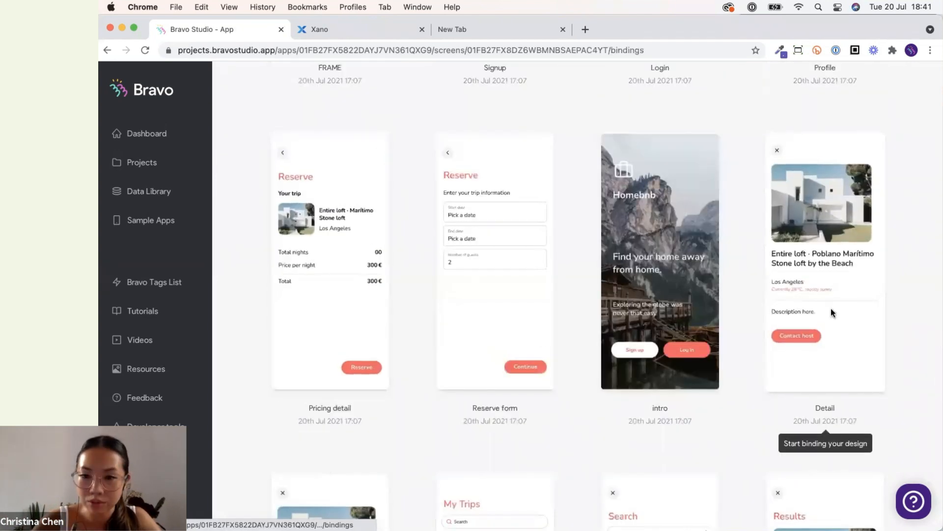
left_click(683, 199)
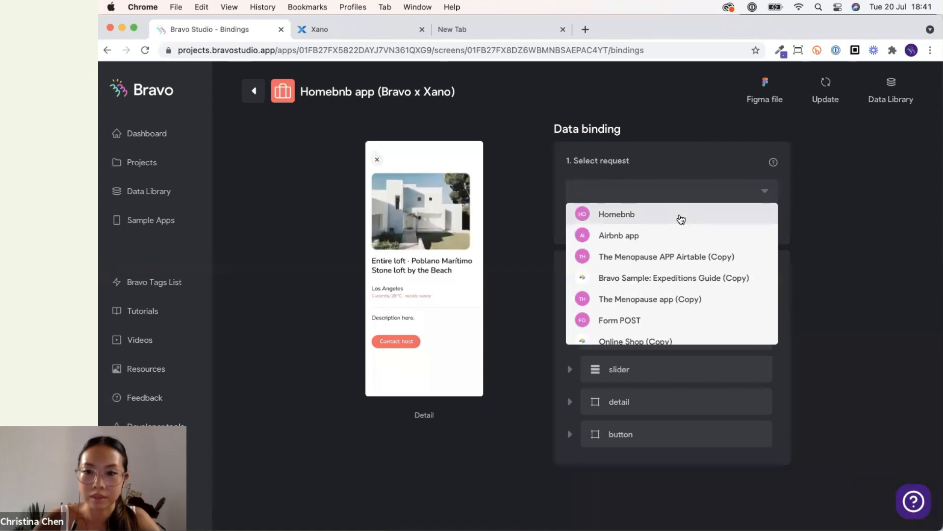
left_click(680, 216)
left_click(681, 222)
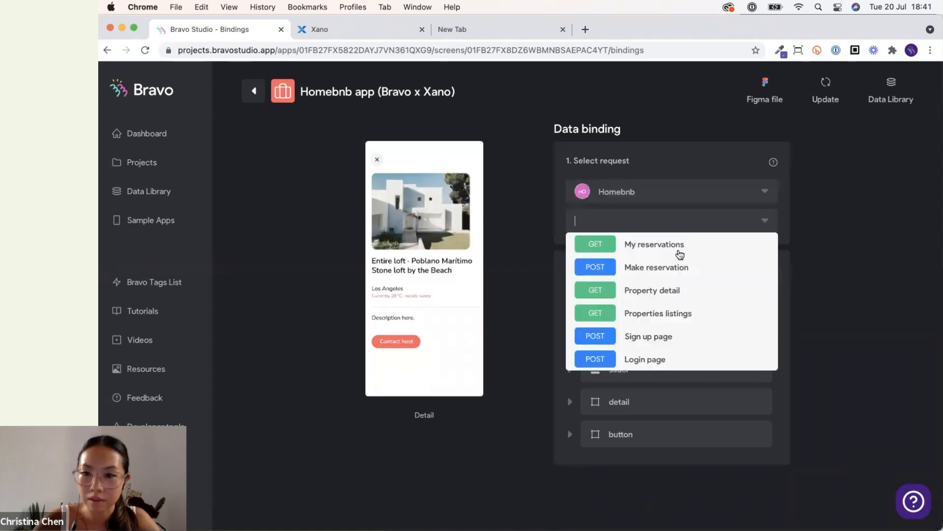
left_click(666, 294)
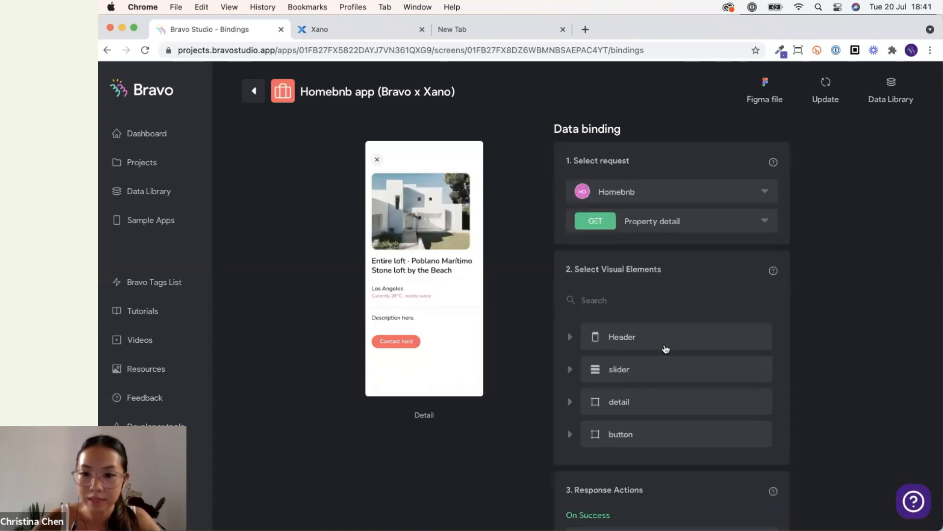
Bind the slider's image slide container to Listing Images.
left_click(659, 372)
left_click(612, 398)
left_click(818, 263)
left_click(817, 321)
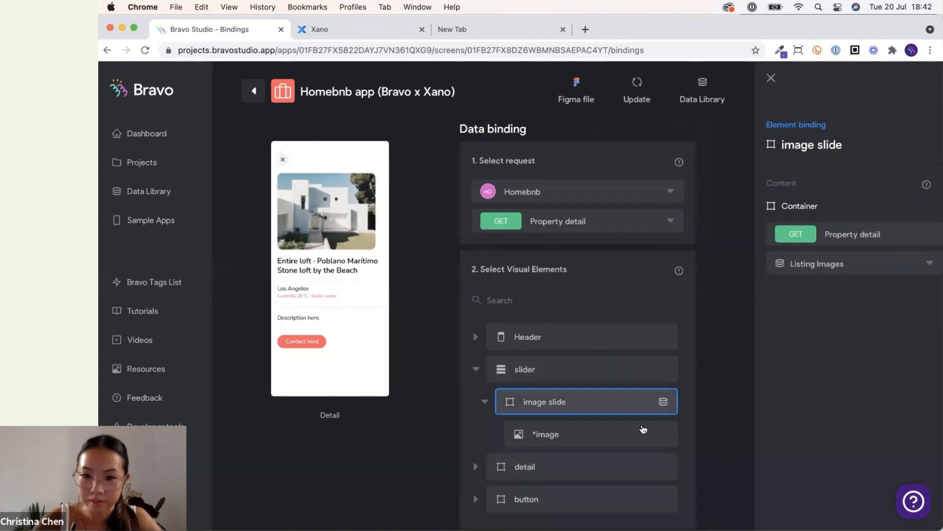
Bind the image slide's *image element to Listing Images Url.
left_click(643, 430)
left_click(829, 263)
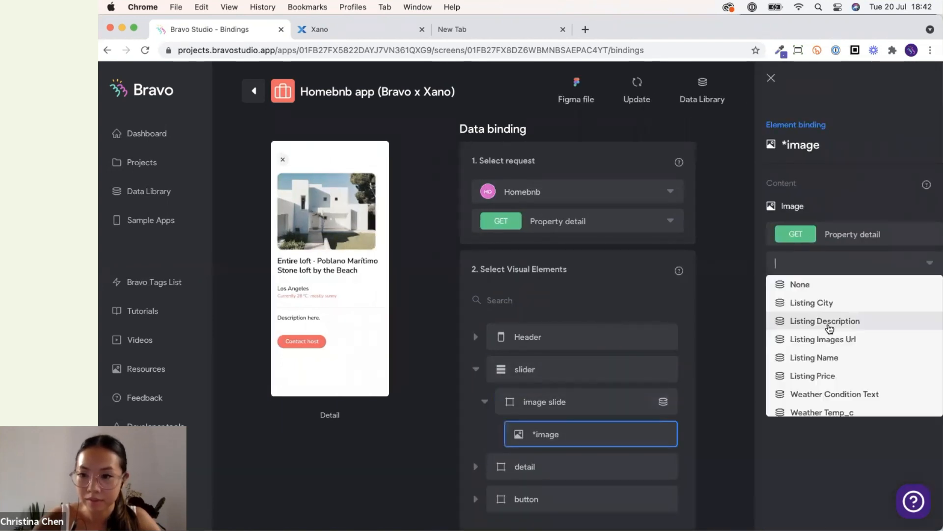
left_click(715, 389)
Bind the detail group's *Title element to Listing Name.
left_click(475, 369)
left_click(476, 402)
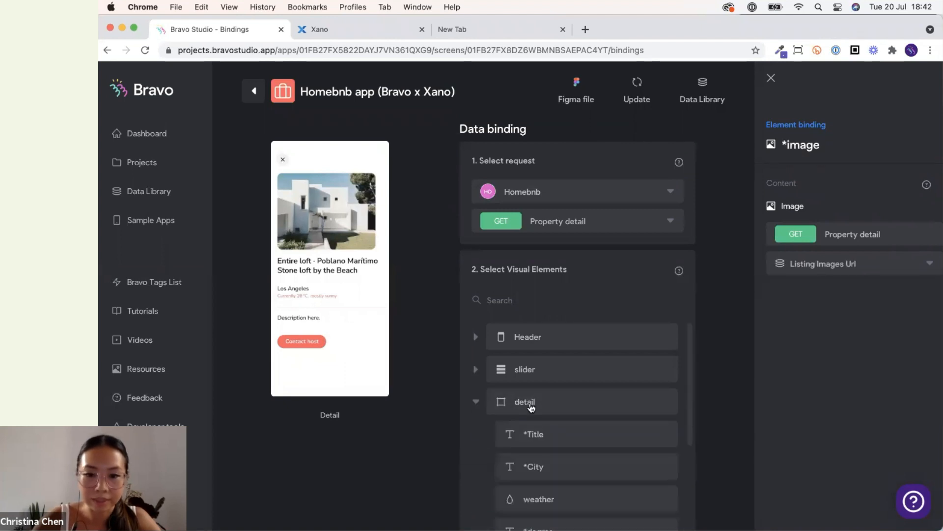
scroll(572, 404, "down", 5)
left_click(636, 319)
left_click(835, 173)
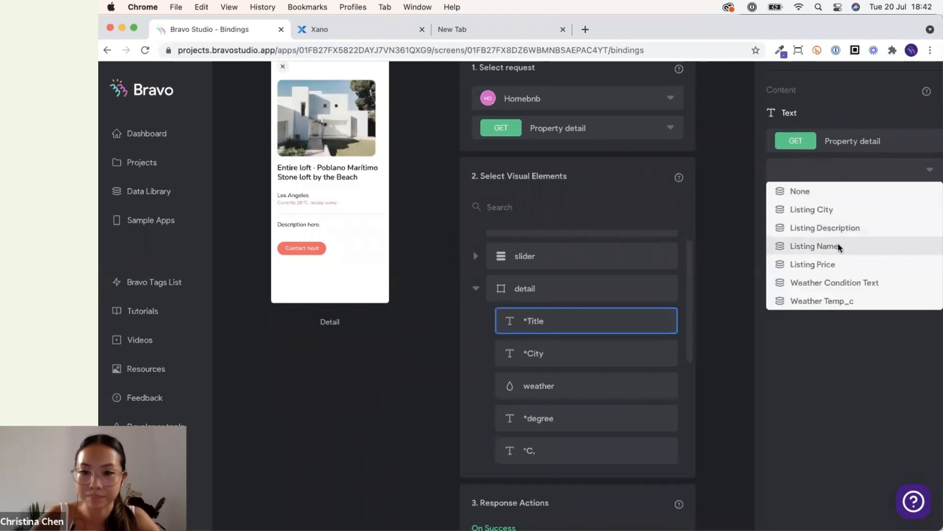
left_click(839, 246)
Bind the *City element to Listing City.
left_click(607, 369)
left_click(850, 176)
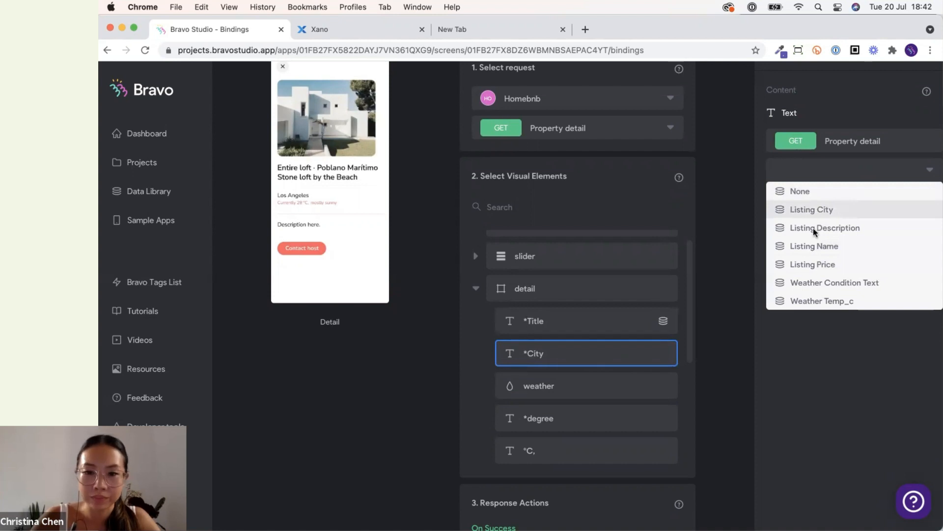
left_click(811, 210)
Bind the *degree element to Weather Temp_c.
left_click(599, 418)
scroll(600, 411, "down", 3)
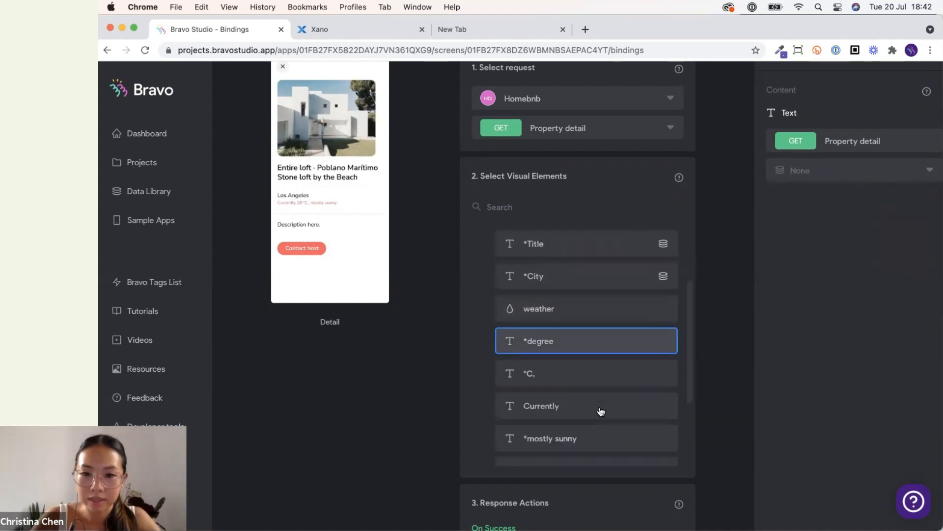
left_click(809, 171)
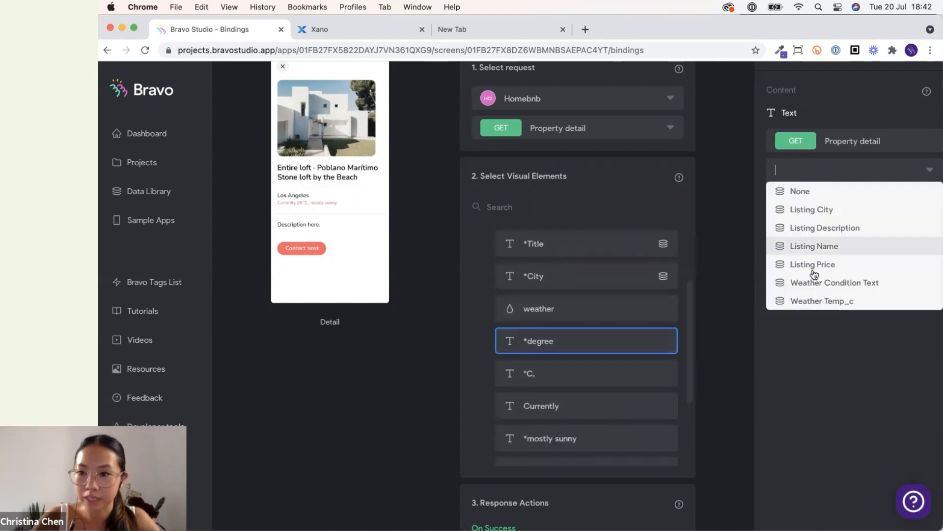
left_click(818, 302)
Bind the *mostly sunny element to Weather Condition Text.
left_click(589, 382)
left_click(590, 412)
left_click(590, 437)
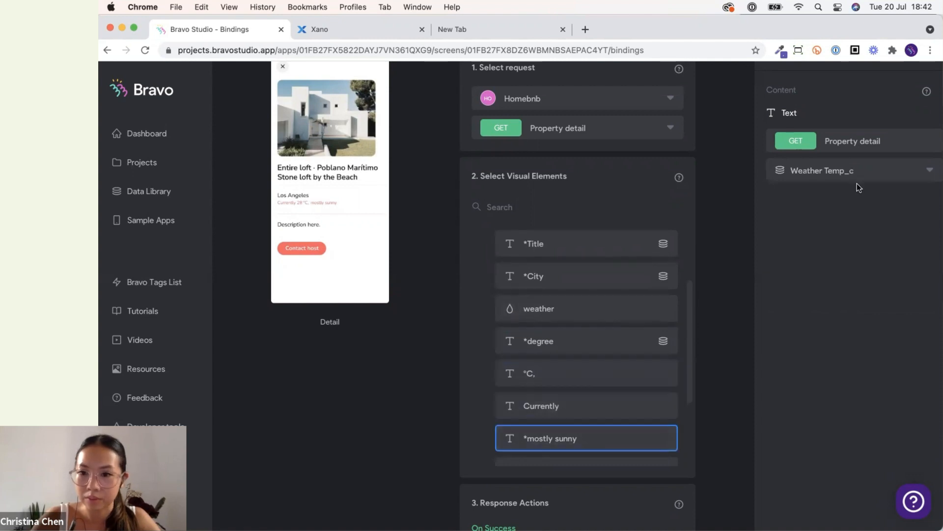
left_click(859, 176)
left_click(865, 280)
Bind the *Description element to Listing Description.
scroll(577, 383, "down", 3)
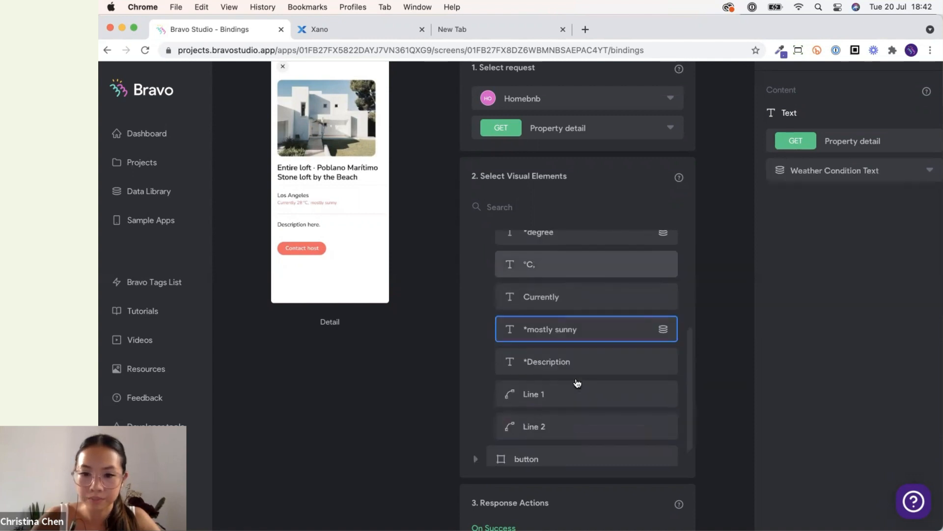
left_click(579, 349)
left_click(882, 172)
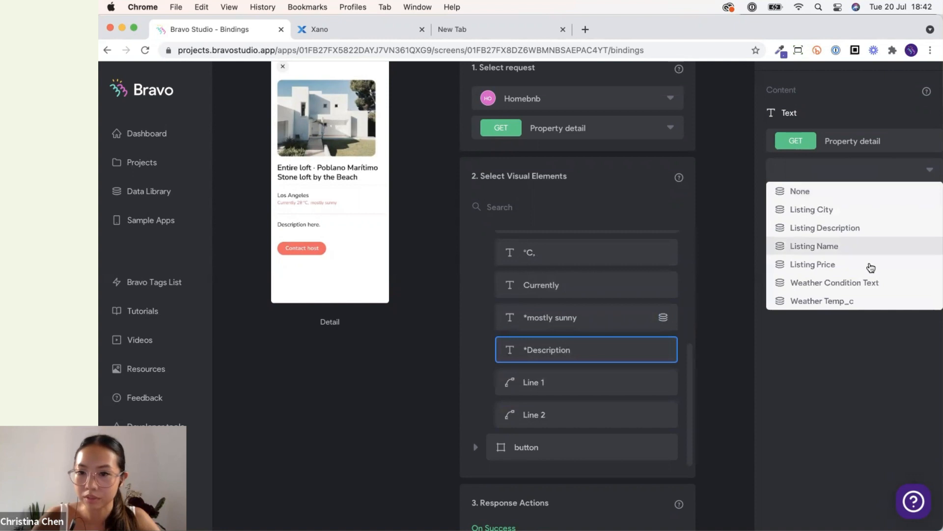
left_click(854, 228)
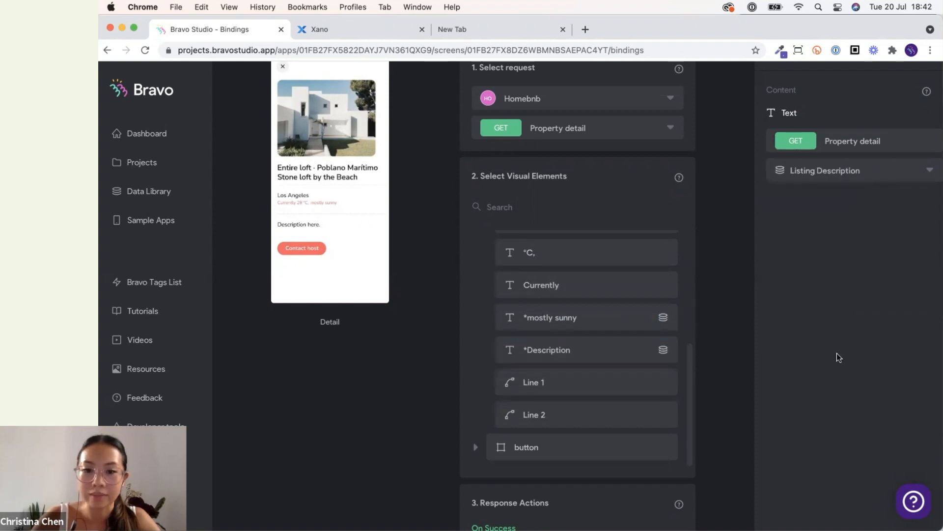
Check the app's Search screen in the phone preview.
left_click(507, 380)
scroll(396, 305, "up", 1)
scroll(392, 300, "up", 1)
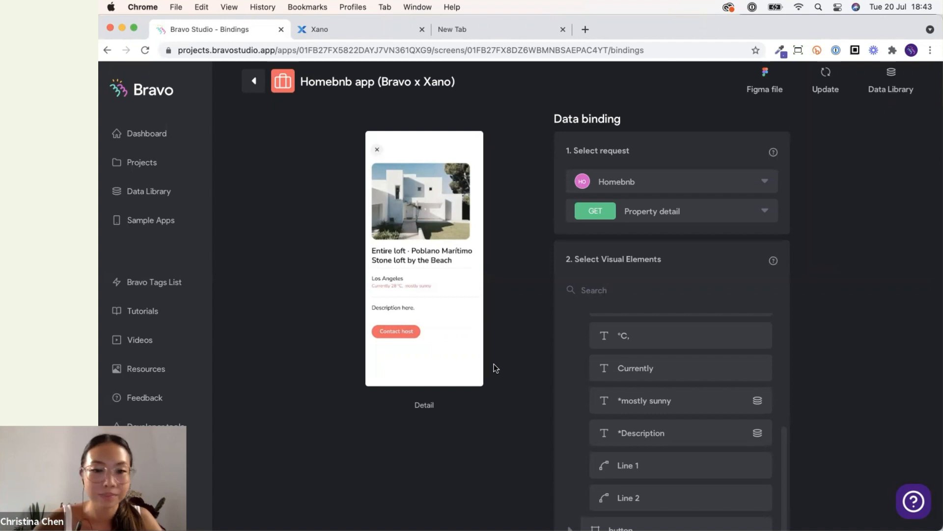
scroll(495, 367, "down", 3)
scroll(495, 368, "up", 4)
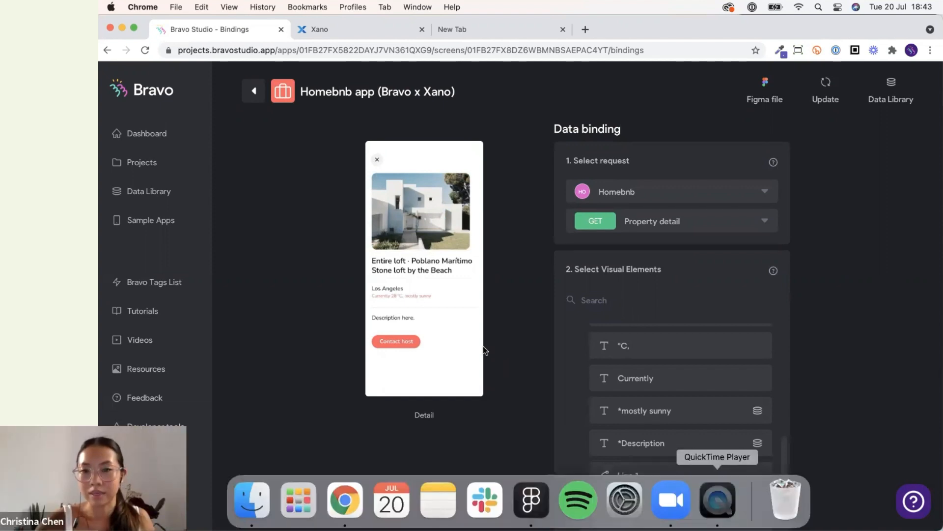
left_click(717, 498)
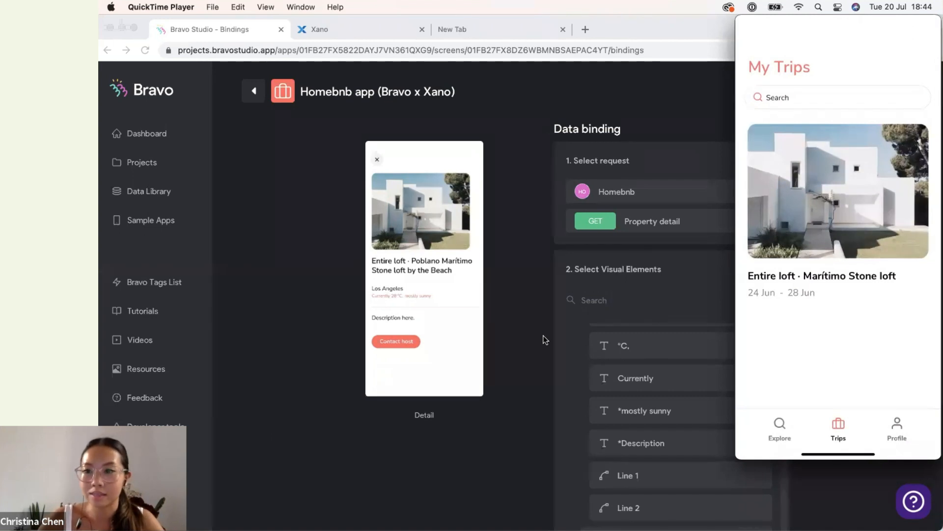
mouse_move(807, 199)
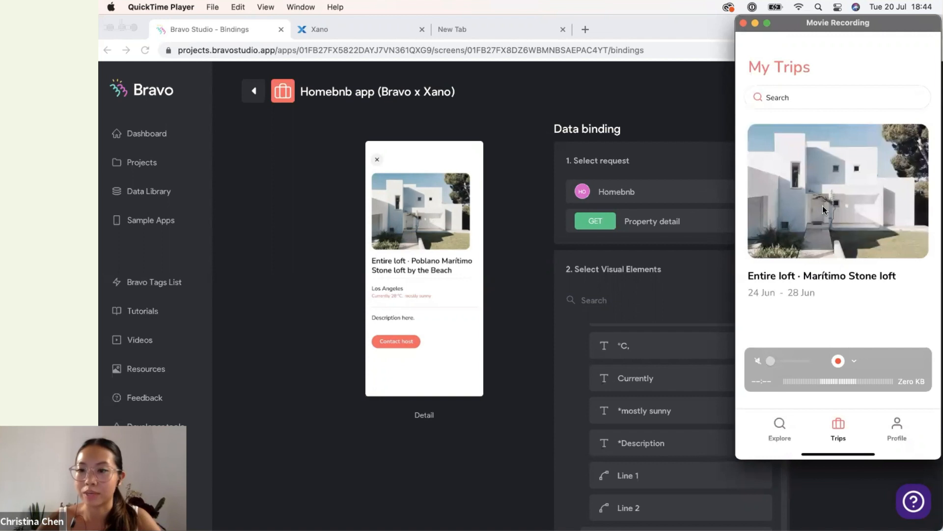
left_click(539, 284)
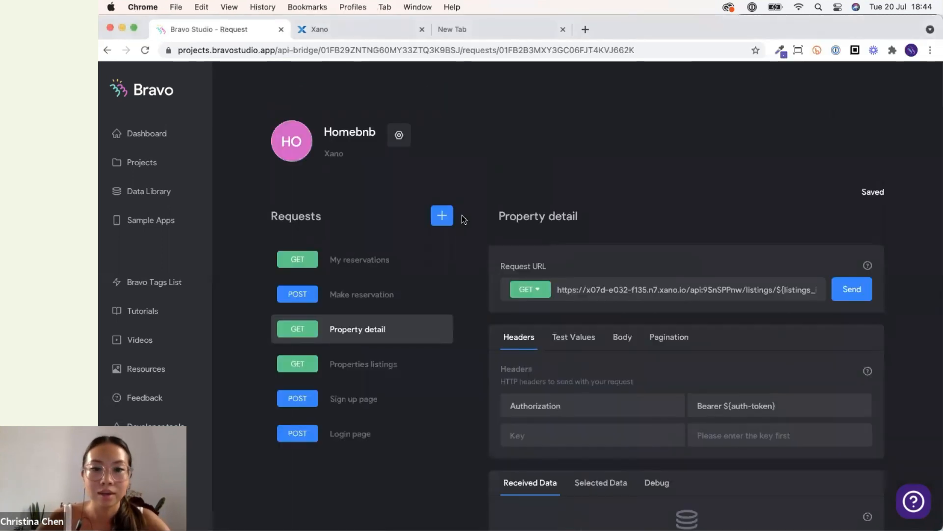
Copy the Xano /listings_search endpoint link and paste it as the URL of a new Homebnb request.
left_click(441, 216)
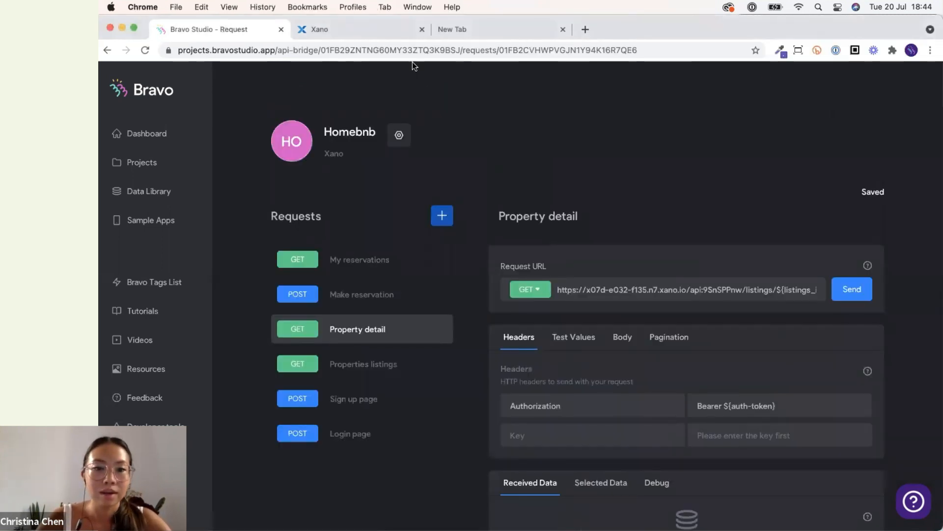
left_click(363, 35)
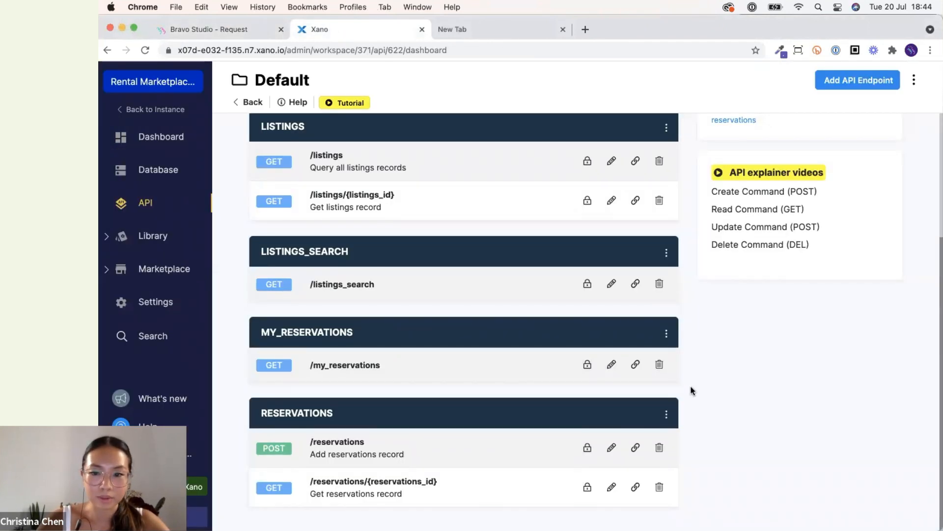
scroll(688, 391, "up", 1)
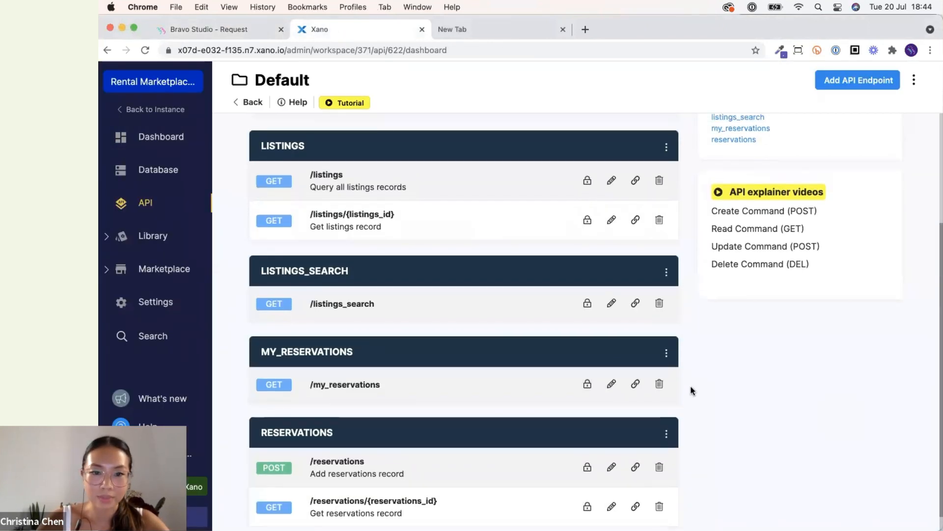
left_click(635, 304)
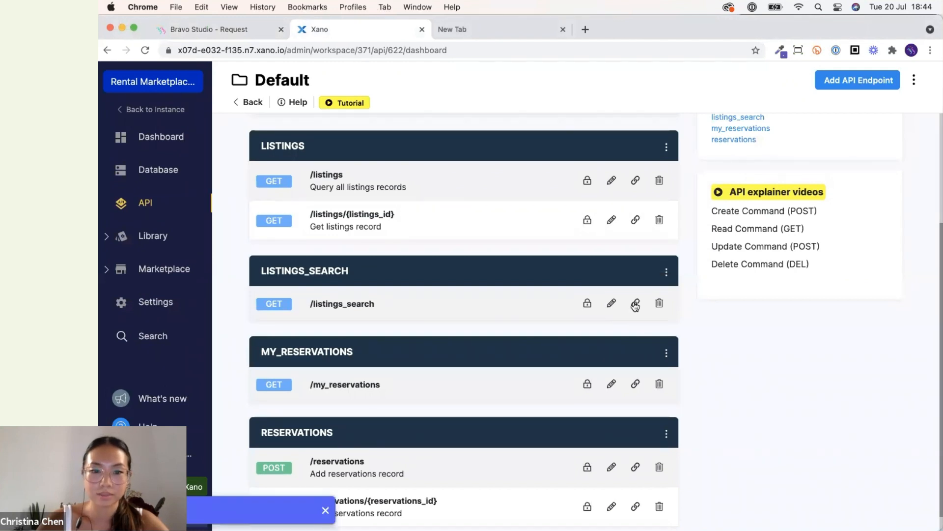
left_click(200, 30)
triple_click(593, 285)
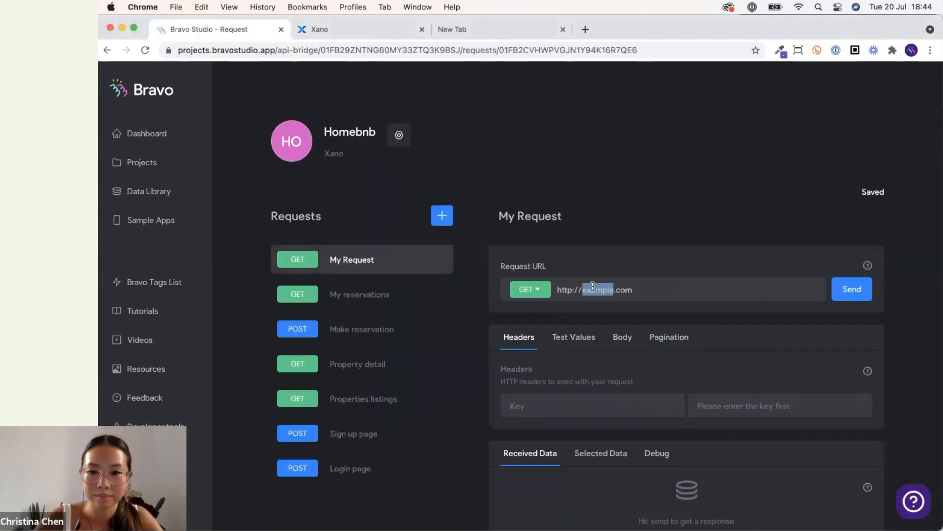
key("super+v")
Rename the new request as Search.
left_click(339, 31)
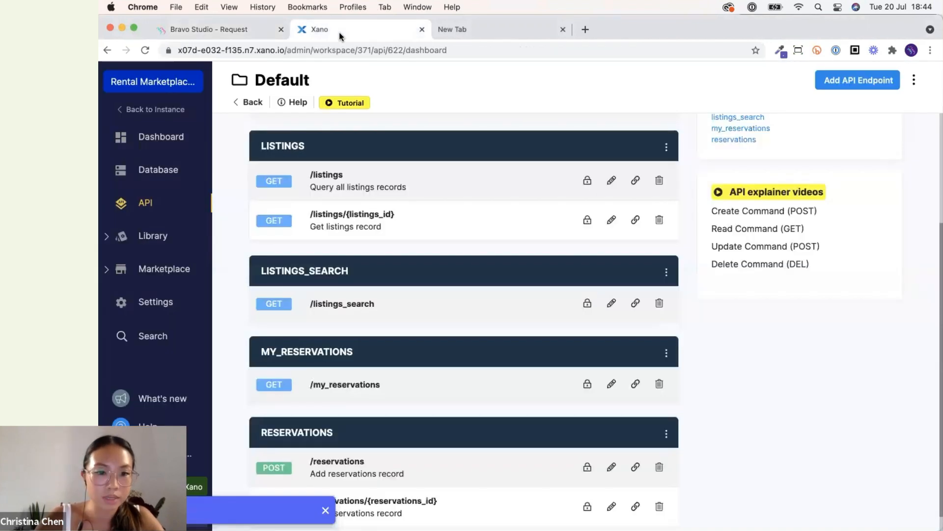
left_click(244, 31)
triple_click(541, 215)
type("Search")
left_click(758, 216)
scroll(757, 217, "down", 3)
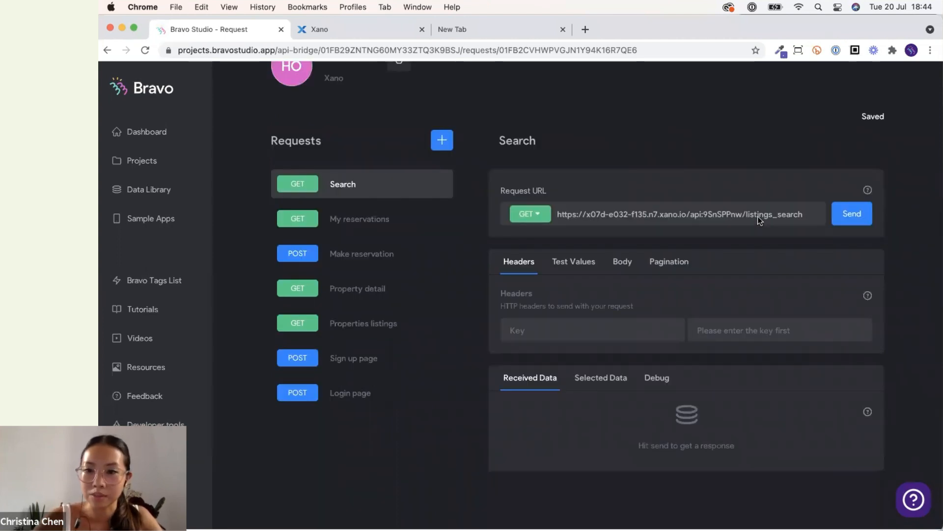
scroll(698, 256, "up", 2)
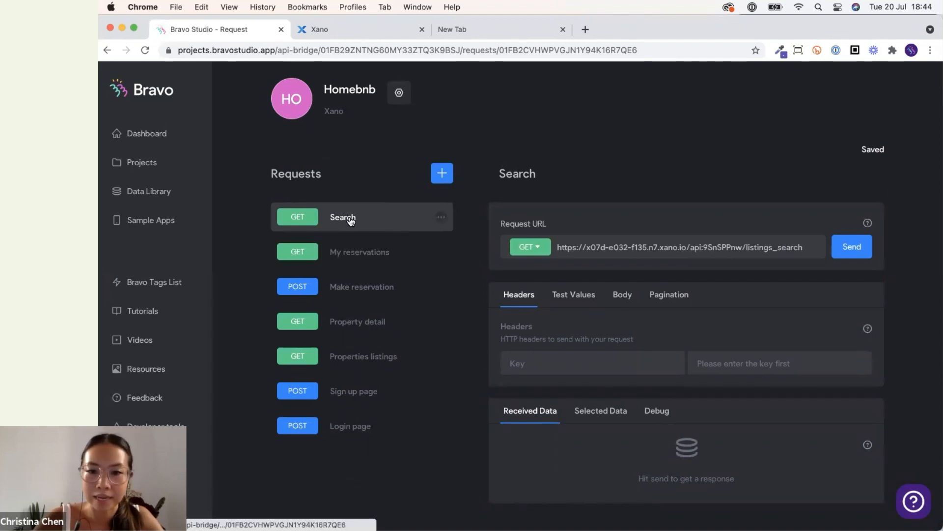
Copy the Authorization header and its Bearer ${auth-token} value from My reservations into the Search request.
left_click(344, 252)
double_click(533, 406)
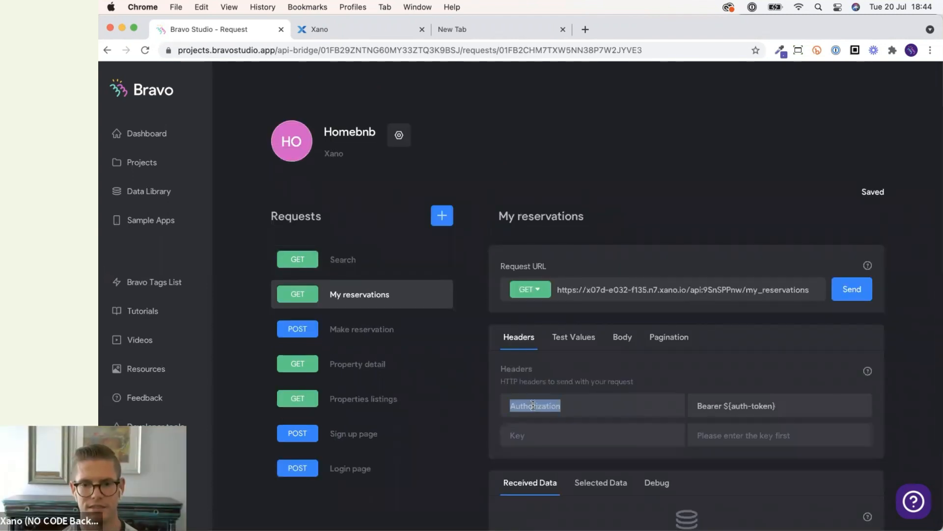
left_click(339, 259)
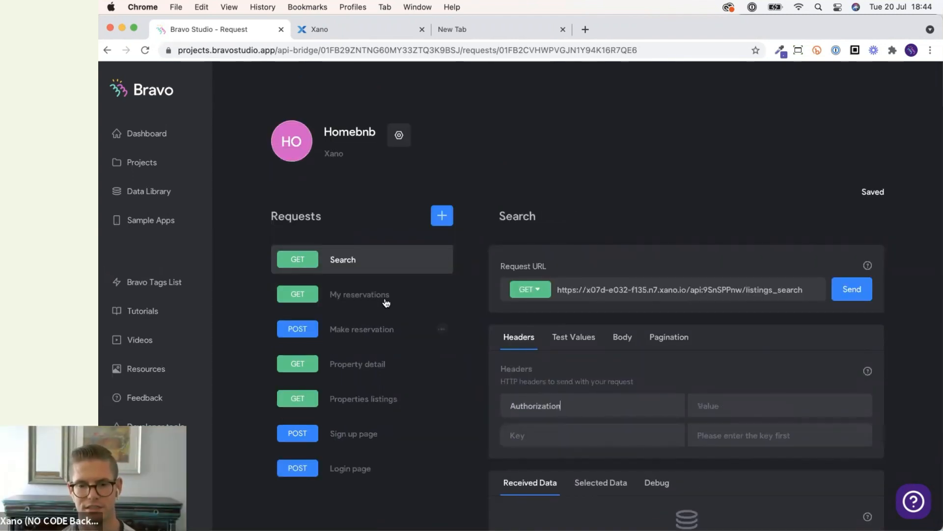
left_click(378, 296)
triple_click(716, 409)
left_click(369, 265)
key("ctrl+v")
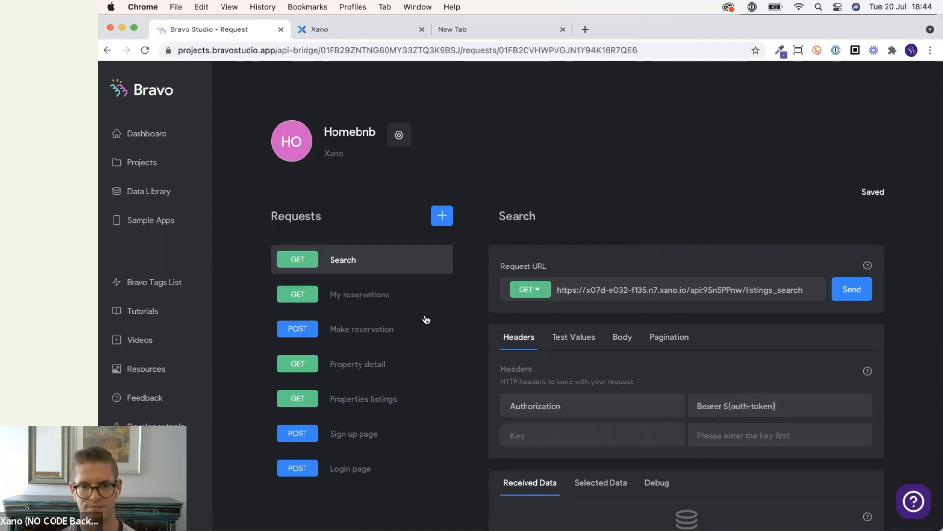
Add the auth-token test value key to the Search request, copied from My reservations.
left_click(566, 339)
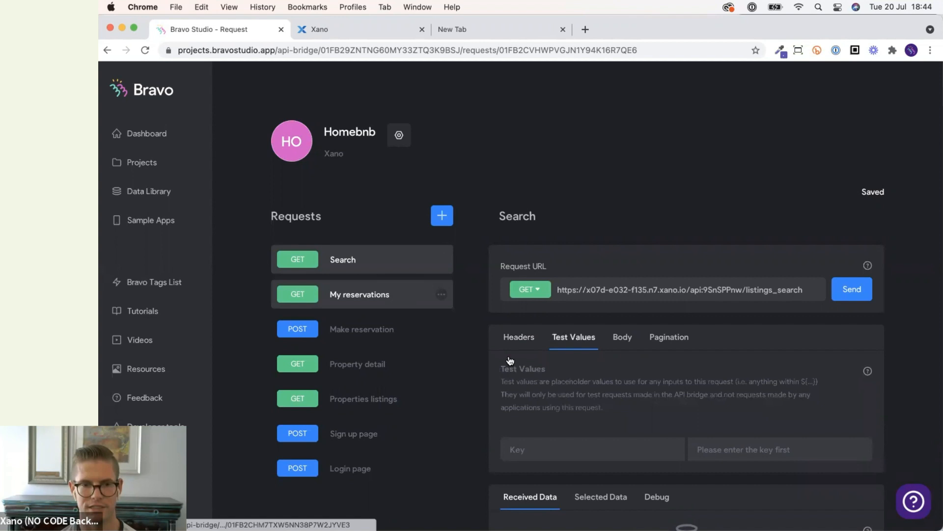
left_click(396, 295)
left_click(565, 339)
triple_click(550, 449)
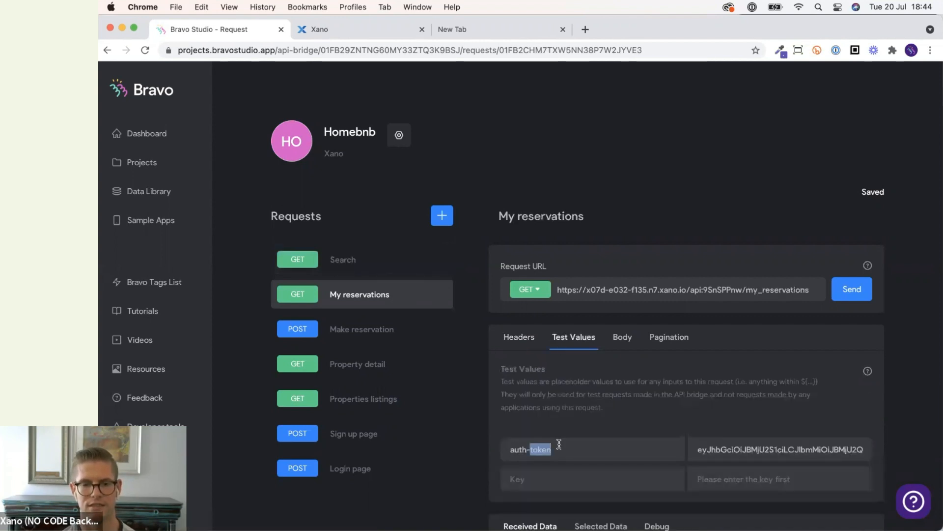
left_click(385, 272)
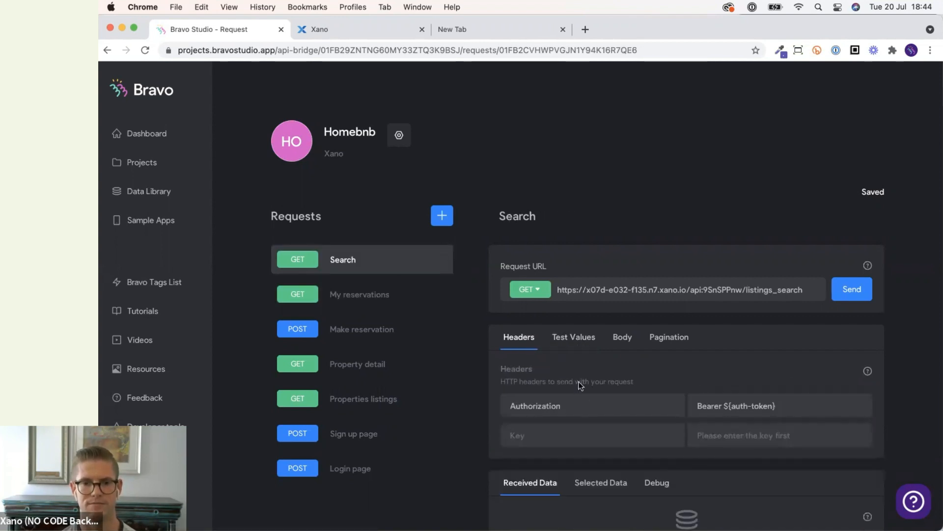
left_click(573, 340)
left_click(587, 448)
key("super+v")
Copy the auth-token test value from My reservations into the Search request.
left_click(395, 299)
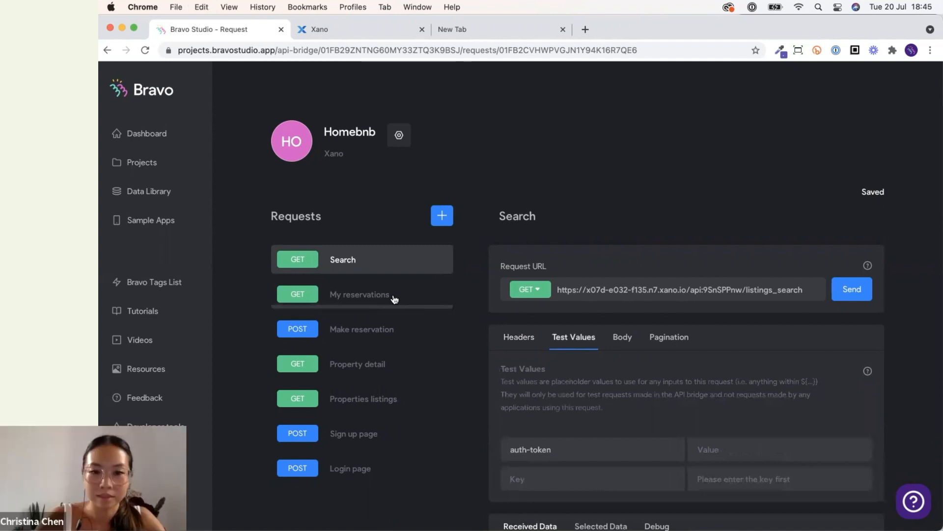
left_click(373, 269)
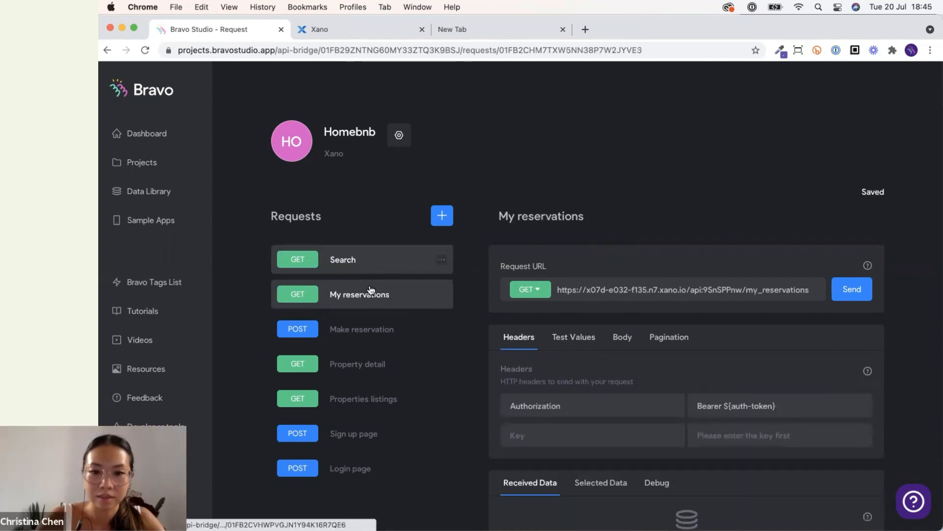
left_click(577, 343)
double_click(762, 449)
key("super+c")
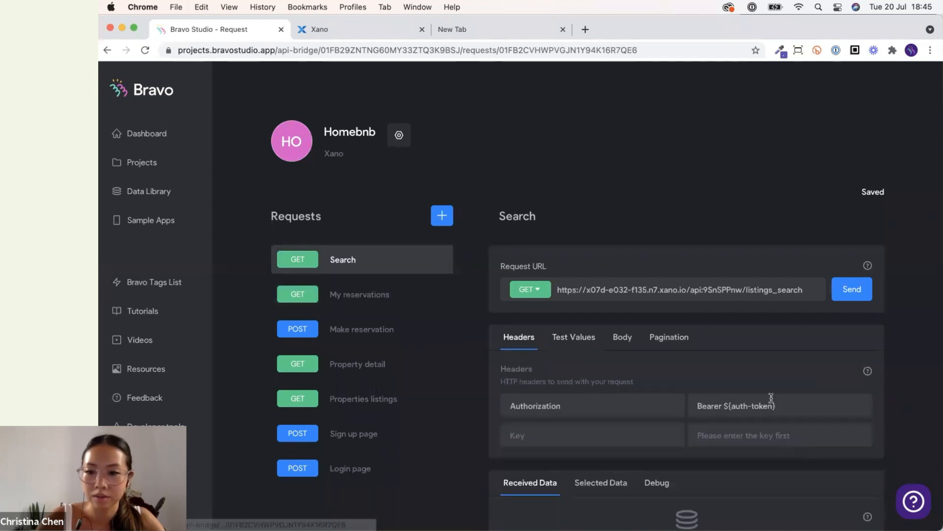
left_click(573, 337)
left_click(764, 448)
key("super+v")
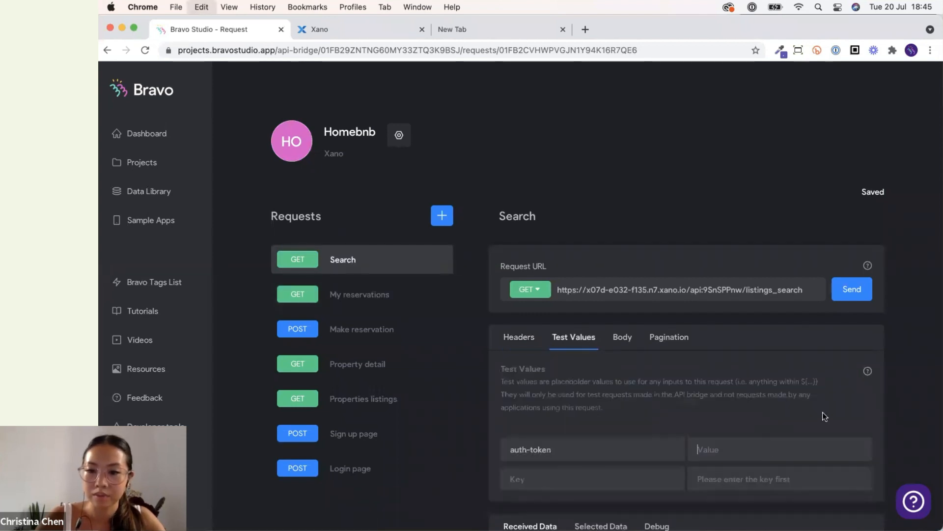
Append the query parameter ?search=${search} to the Search request URL.
left_click(810, 292)
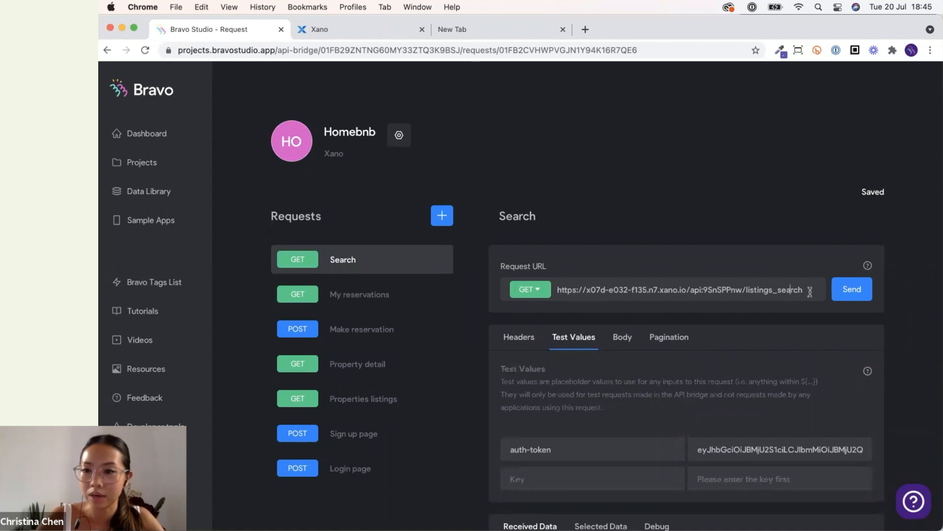
type("?")
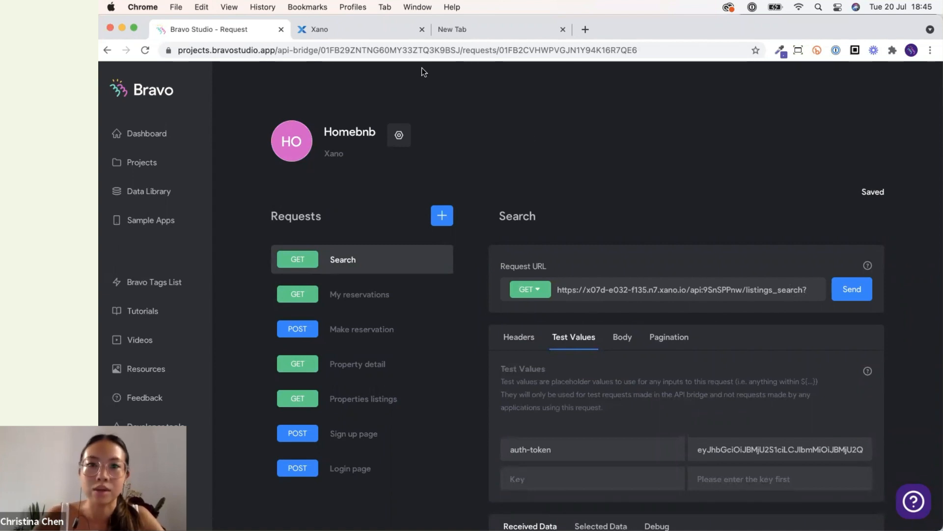
mouse_move(627, 520)
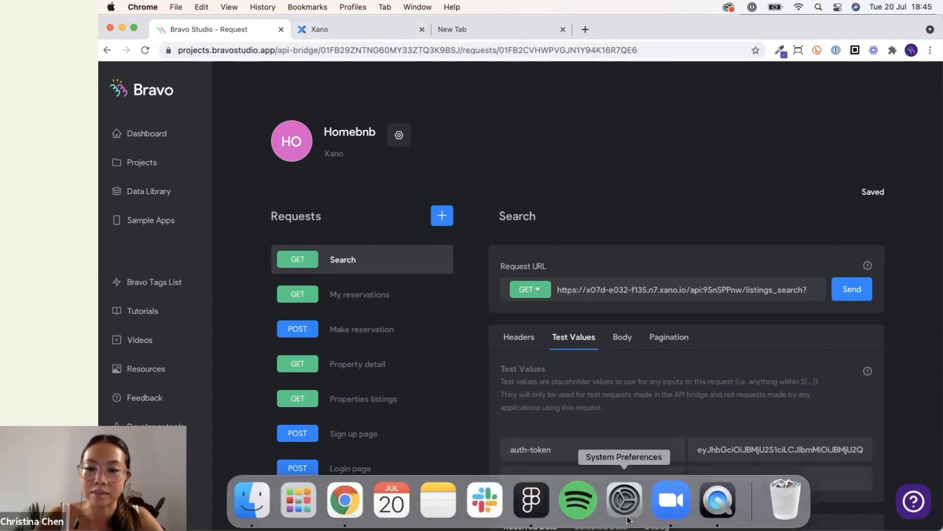
left_click(723, 511)
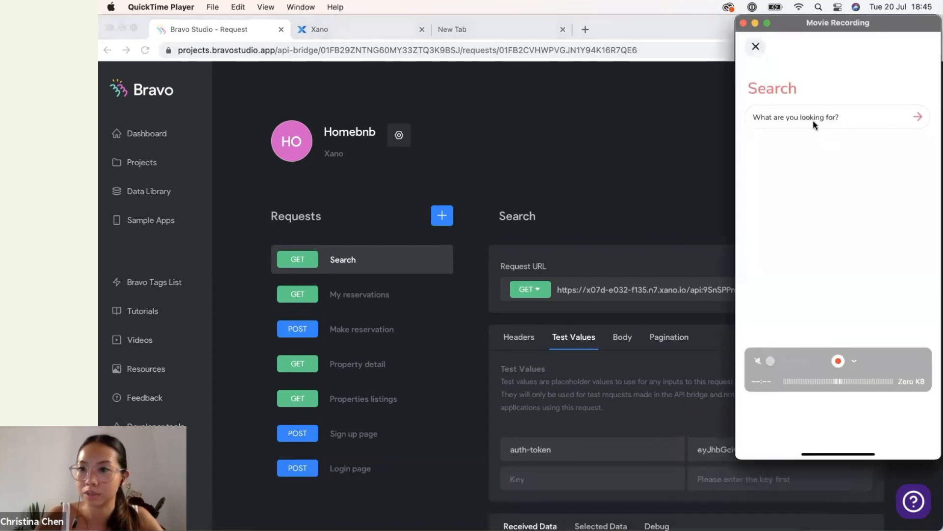
left_click(632, 202)
type("search=")
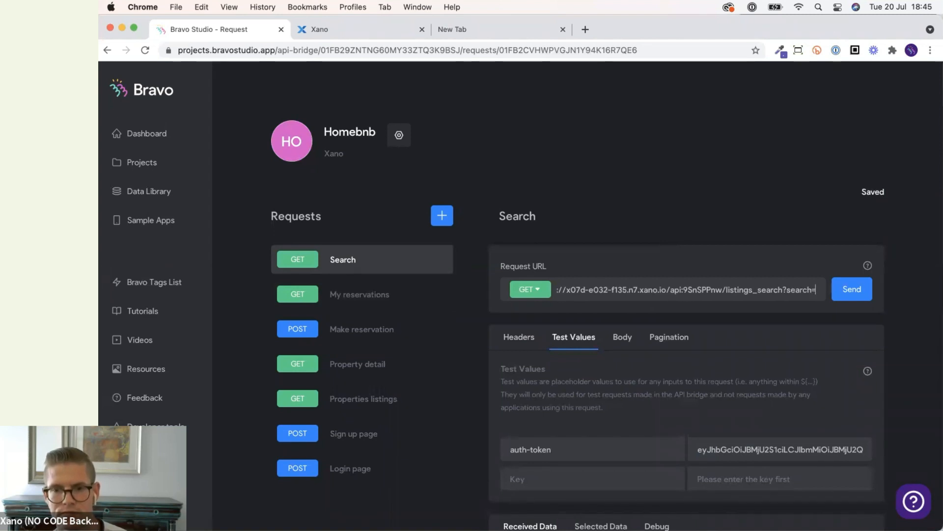
type("${")
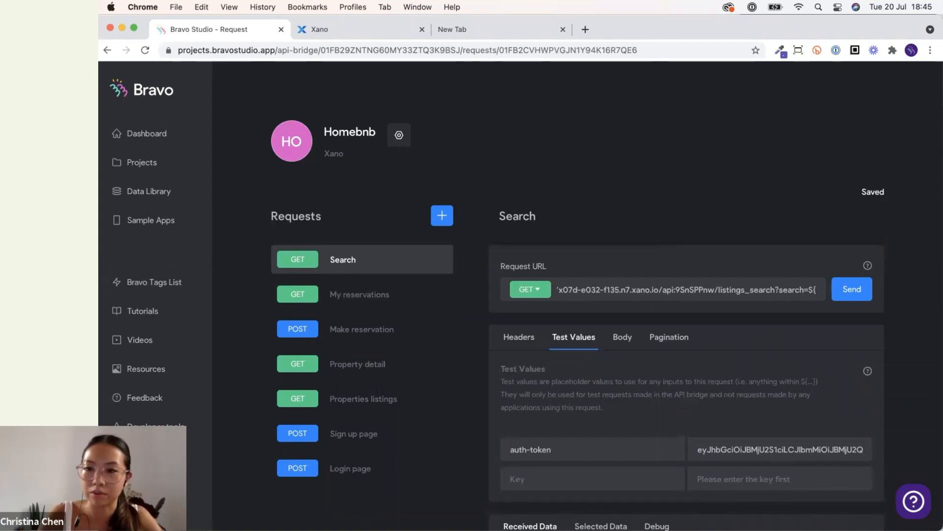
type("search}")
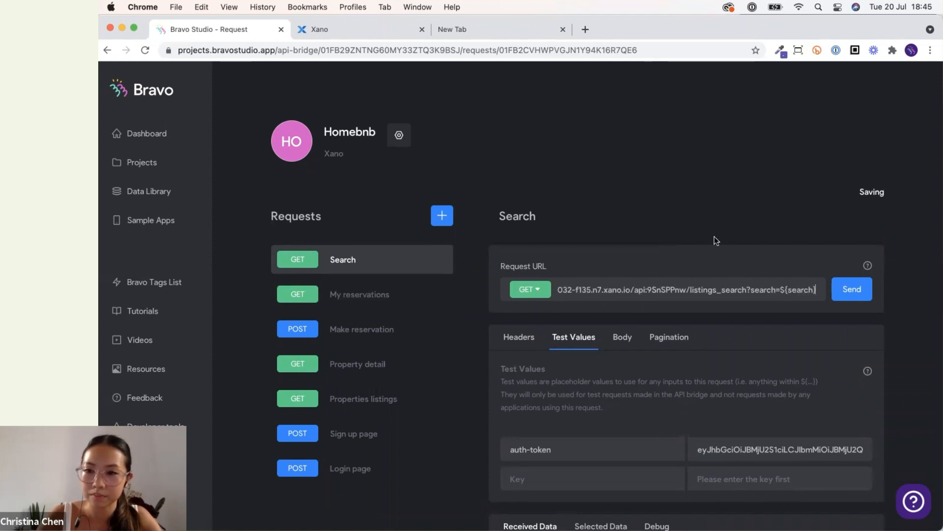
Add a search test value with the value loft to the Search request.
left_click(910, 327)
scroll(910, 327, "down", 3)
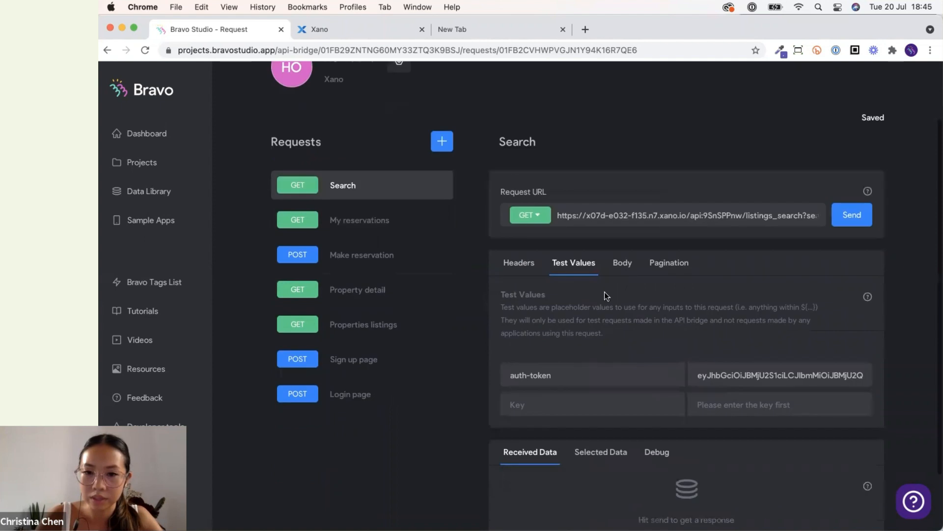
type("search")
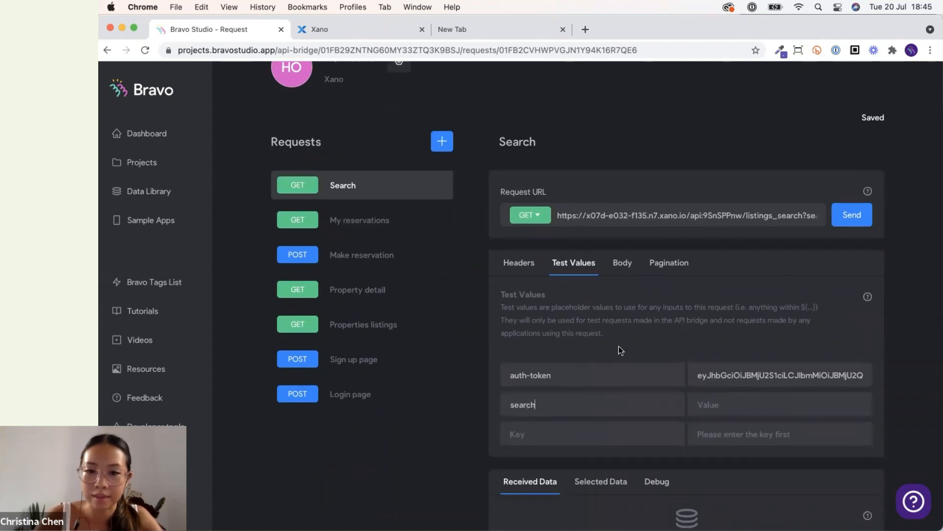
left_click(743, 406)
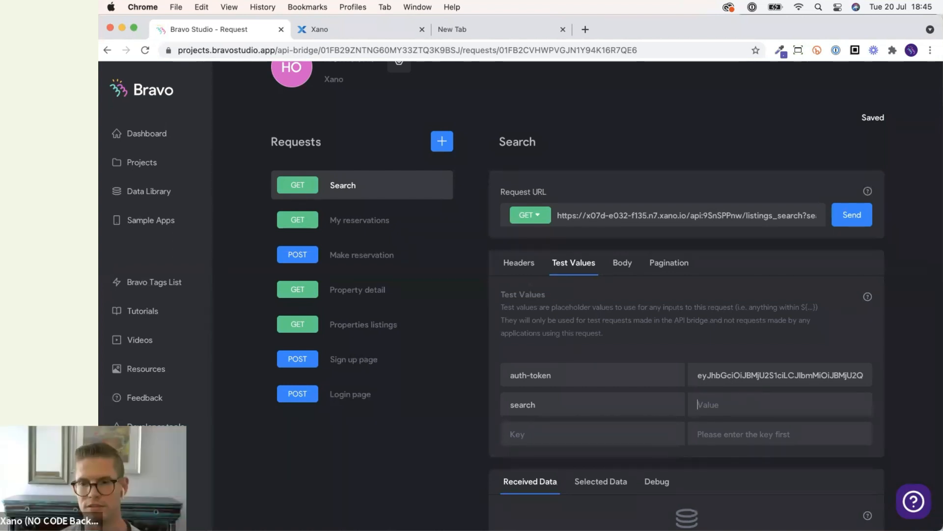
type("loft")
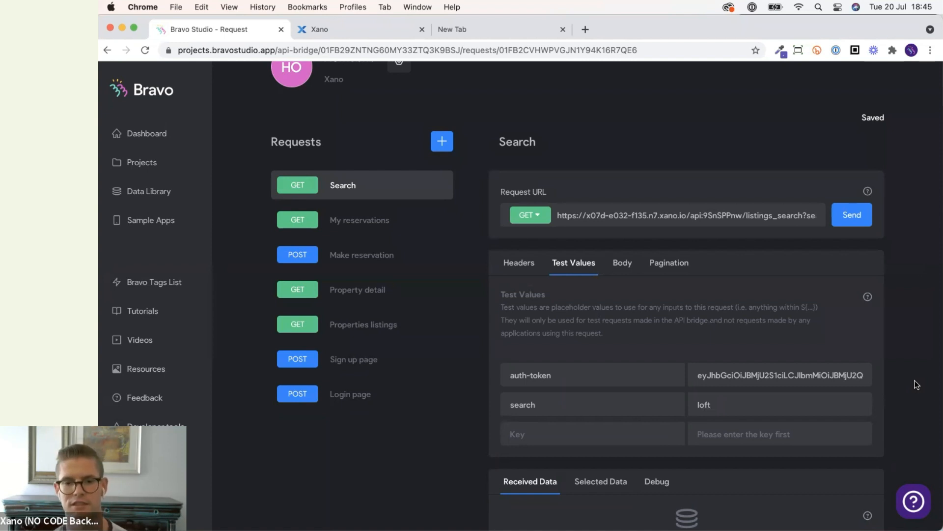
Send the Search request with the test values and inspect its debug output.
left_click(865, 222)
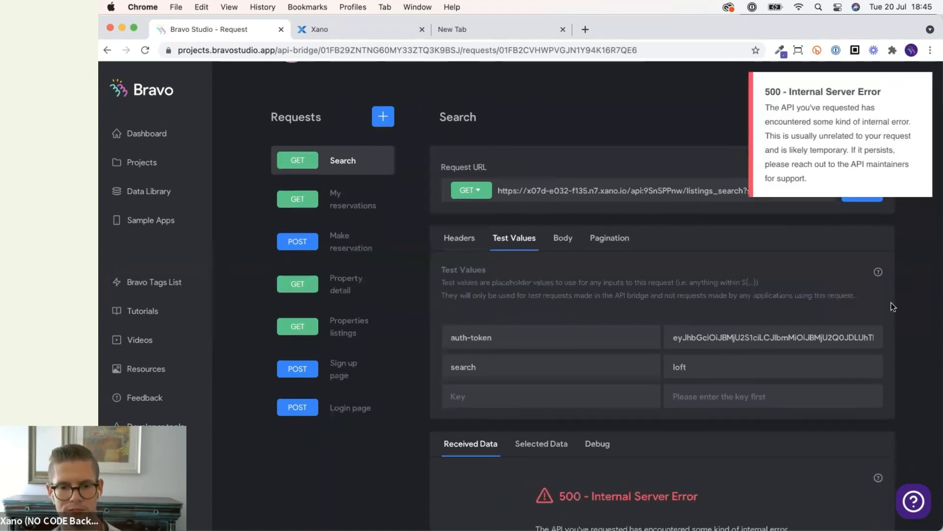
scroll(893, 306, "down", 5)
left_click(596, 303)
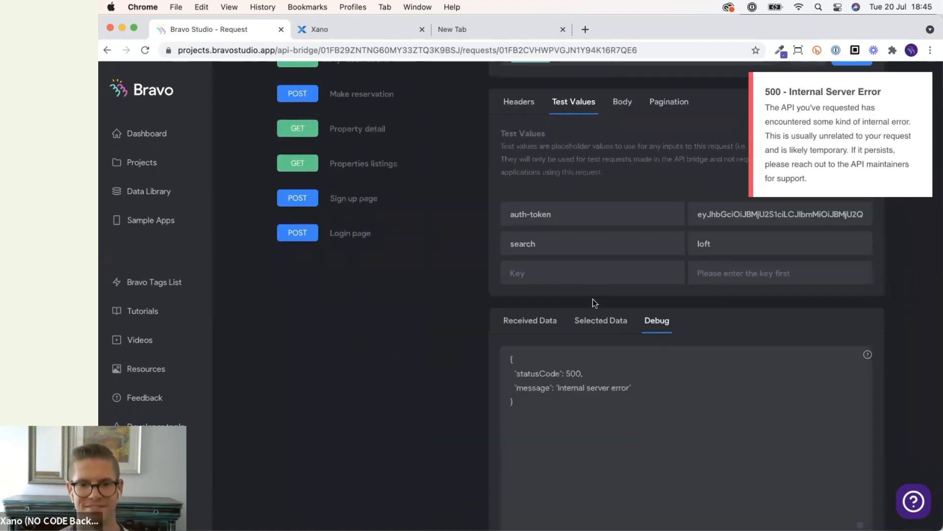
left_click(524, 320)
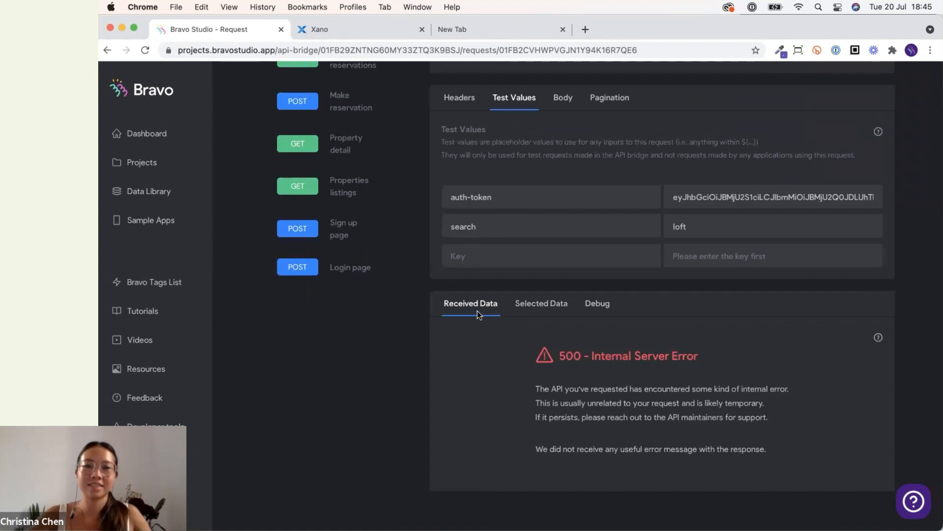
Resend the Search request to retrieve listing data.
scroll(477, 311, "up", 3)
scroll(470, 426, "up", 2)
left_click(820, 206)
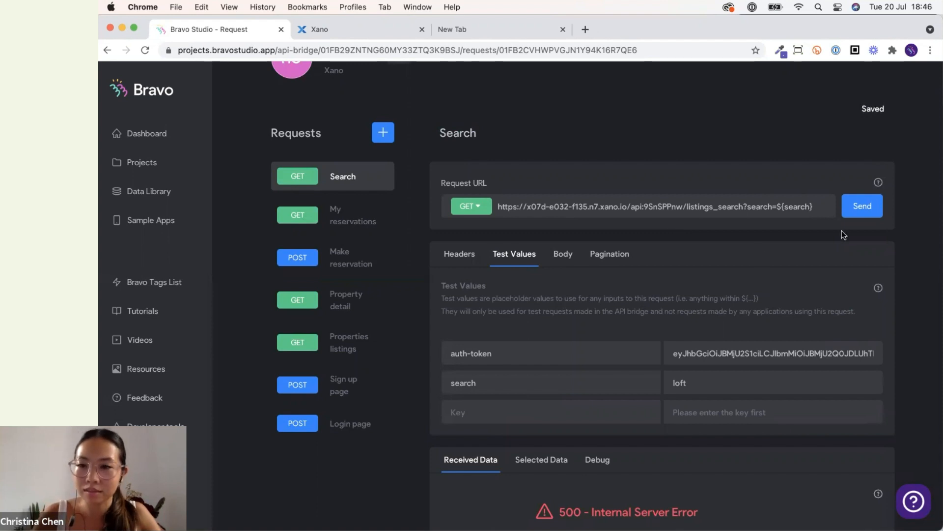
left_click(868, 206)
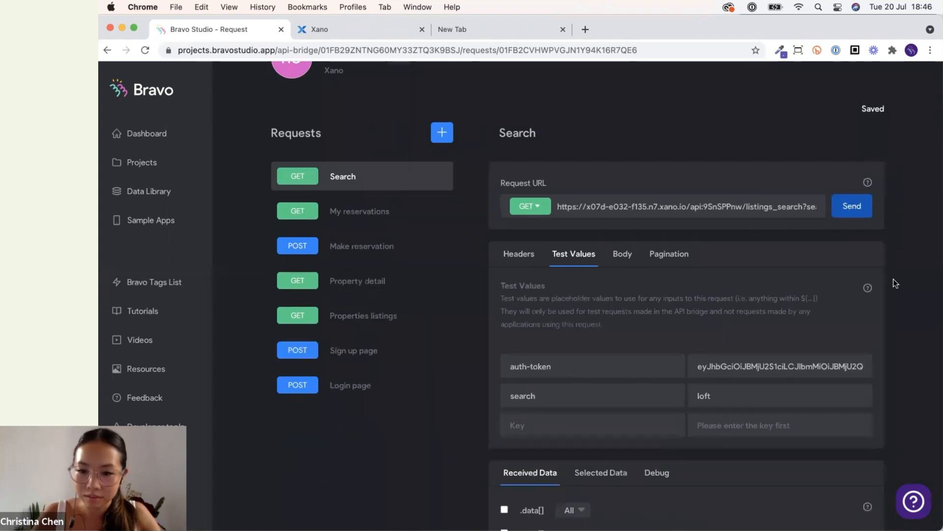
Browse the received listing data and the app's Search screen preview.
scroll(893, 278, "down", 3)
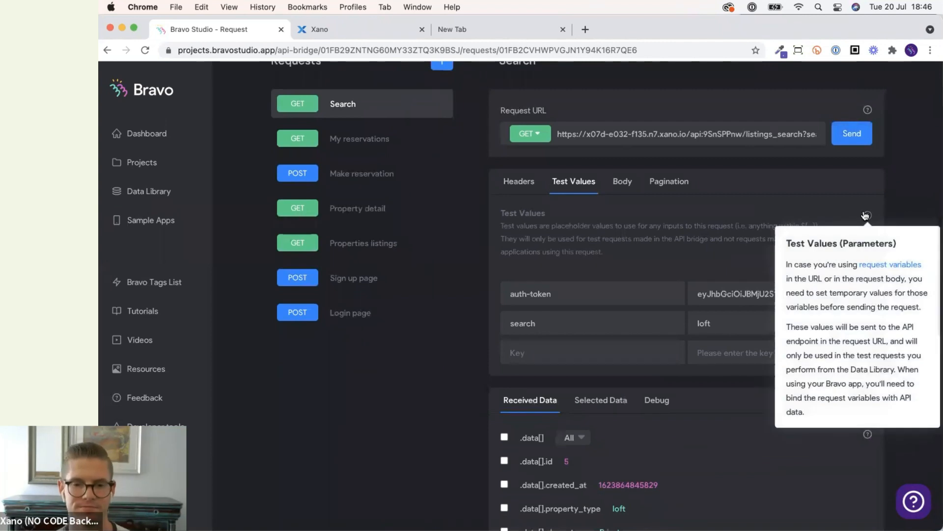
scroll(921, 170, "down", 5)
scroll(922, 172, "down", 2)
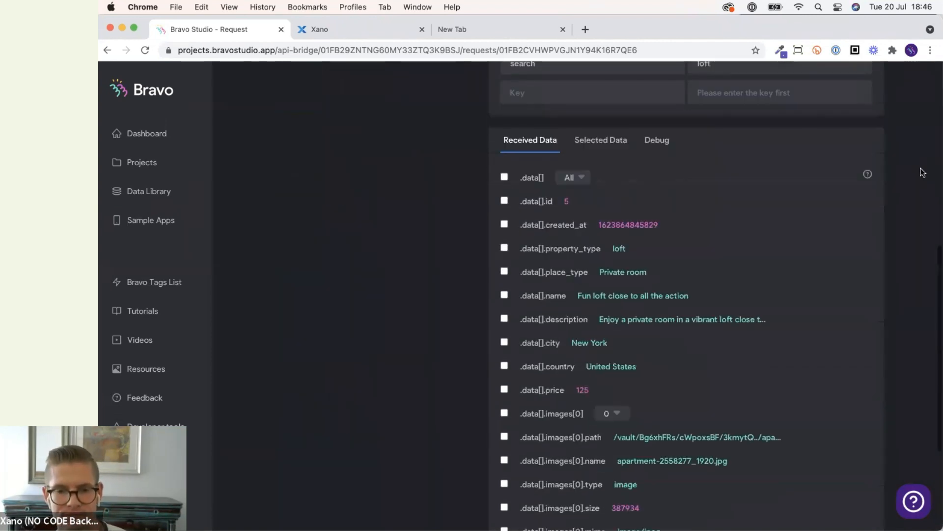
scroll(830, 308, "up", 5)
scroll(827, 304, "up", 1)
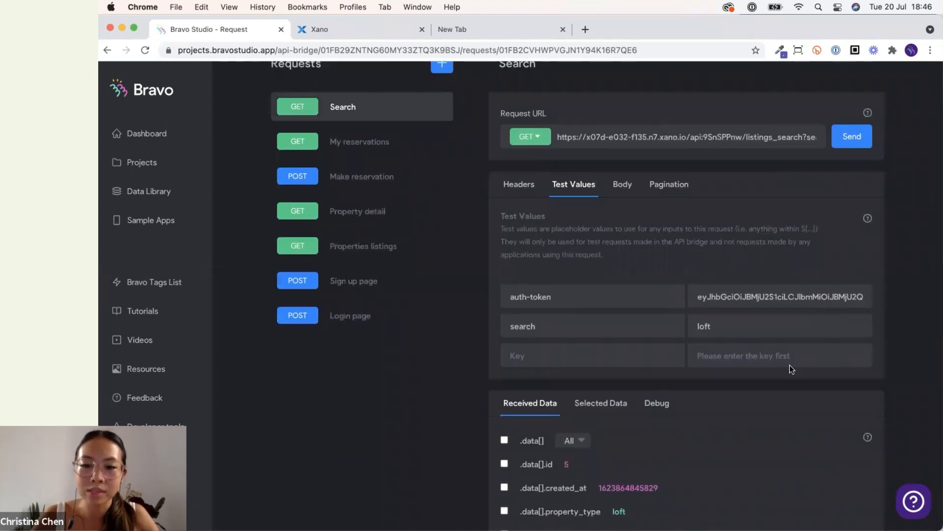
scroll(782, 371, "down", 1)
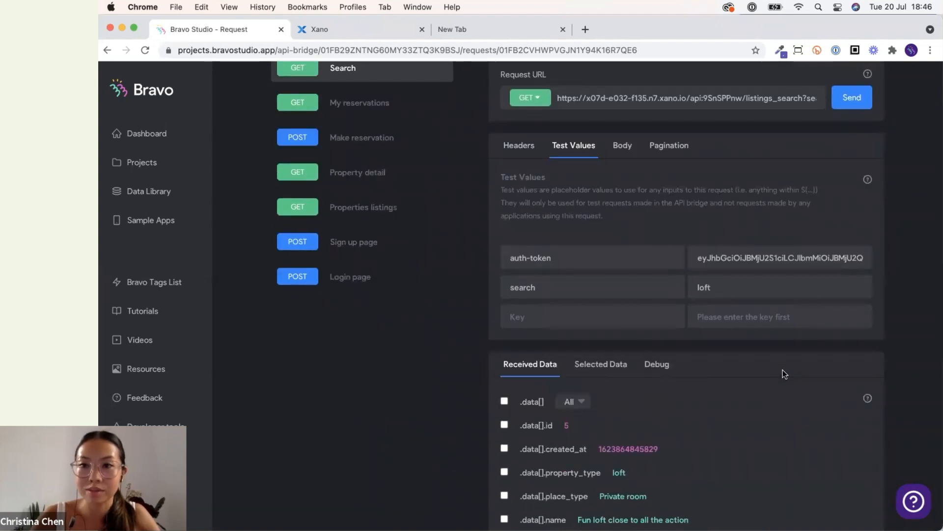
left_click(715, 502)
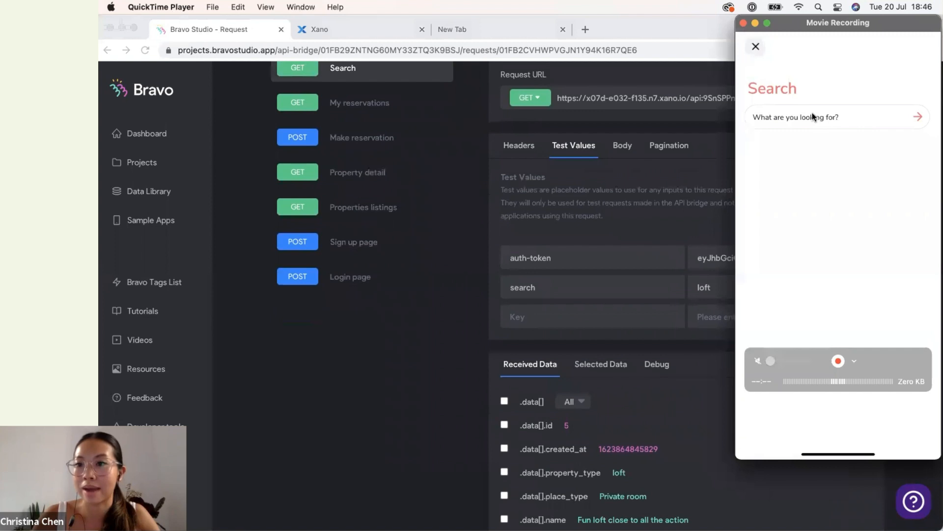
left_click(459, 373)
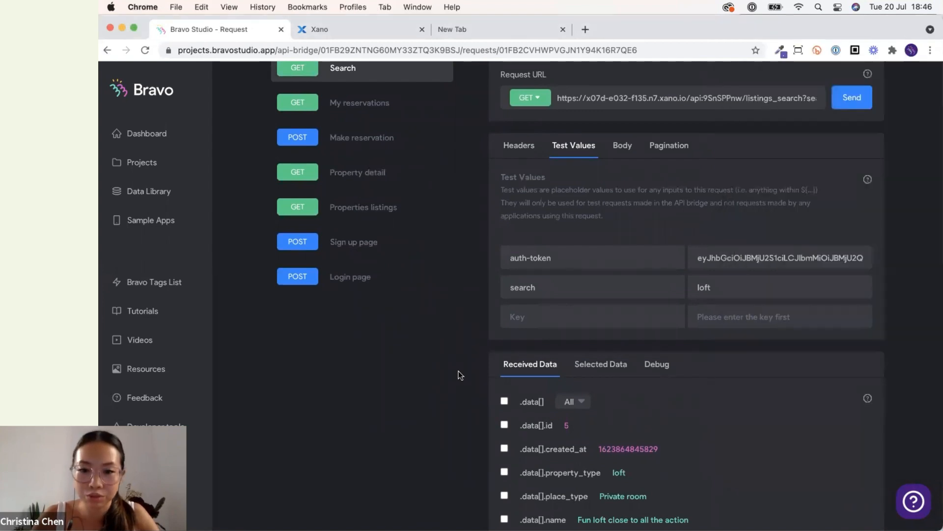
Select the .data[], .data[].name and .data[].price fields from the received data.
scroll(459, 373, "down", 5)
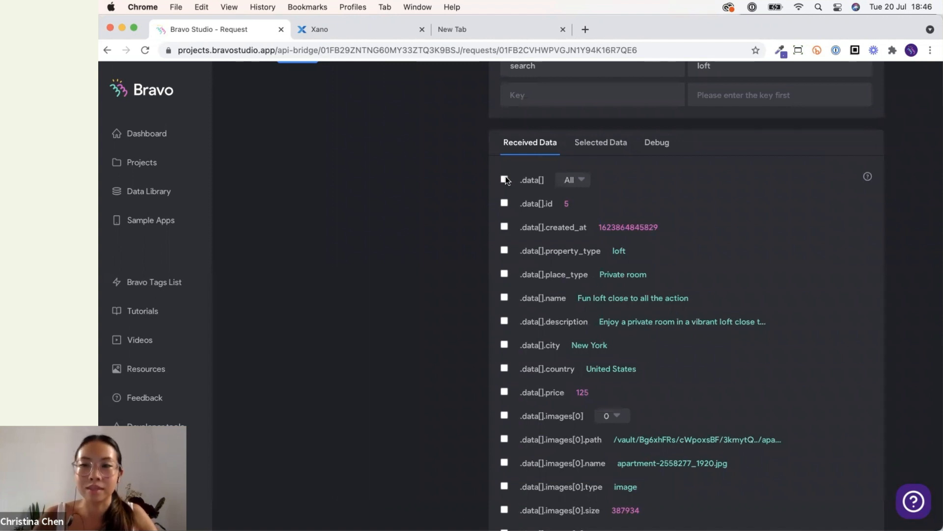
left_click(505, 180)
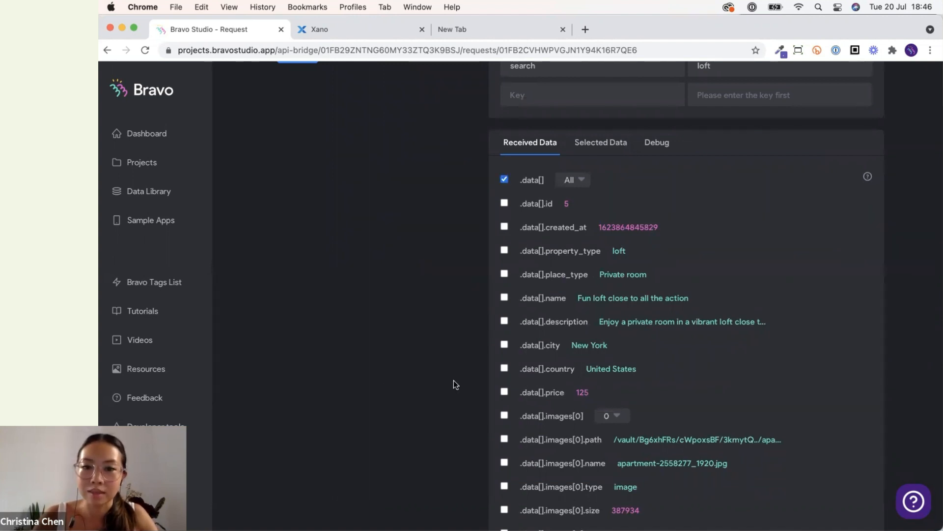
scroll(454, 384, "down", 1)
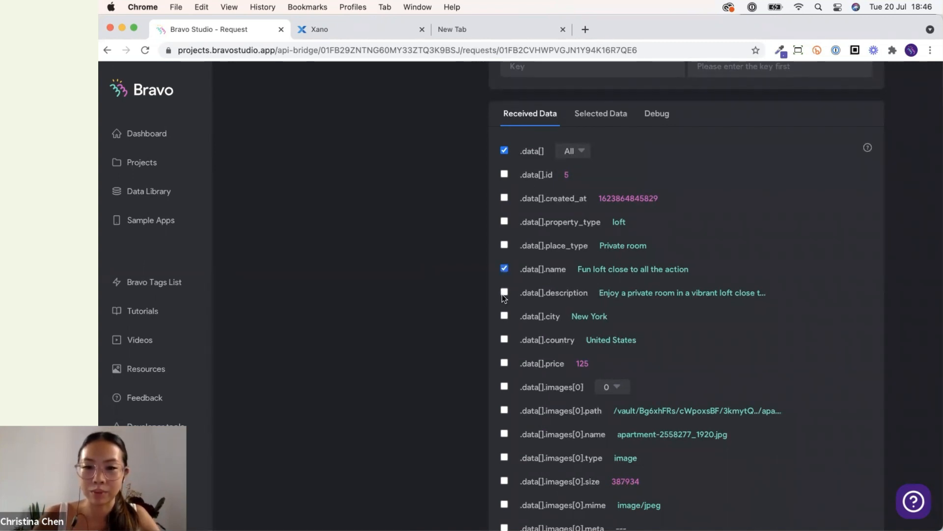
left_click(506, 358)
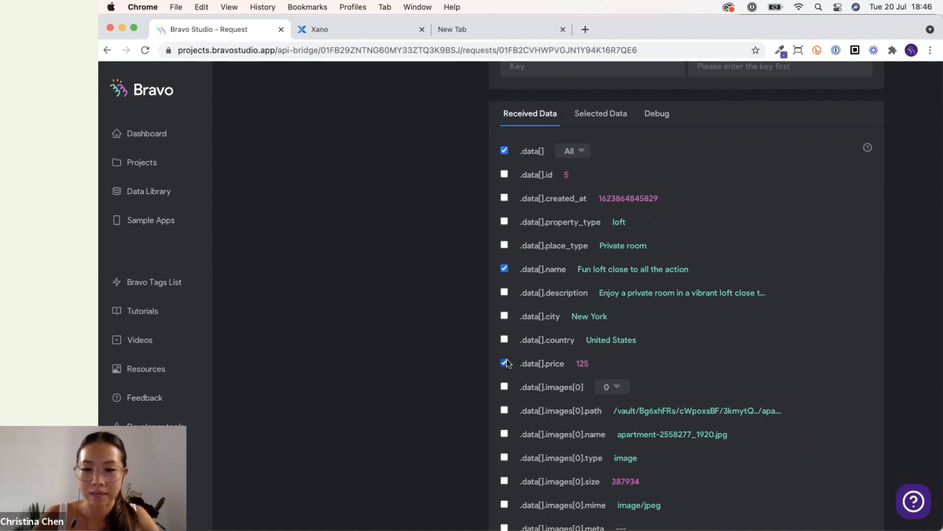
scroll(506, 358, "down", 1)
scroll(504, 373, "down", 2)
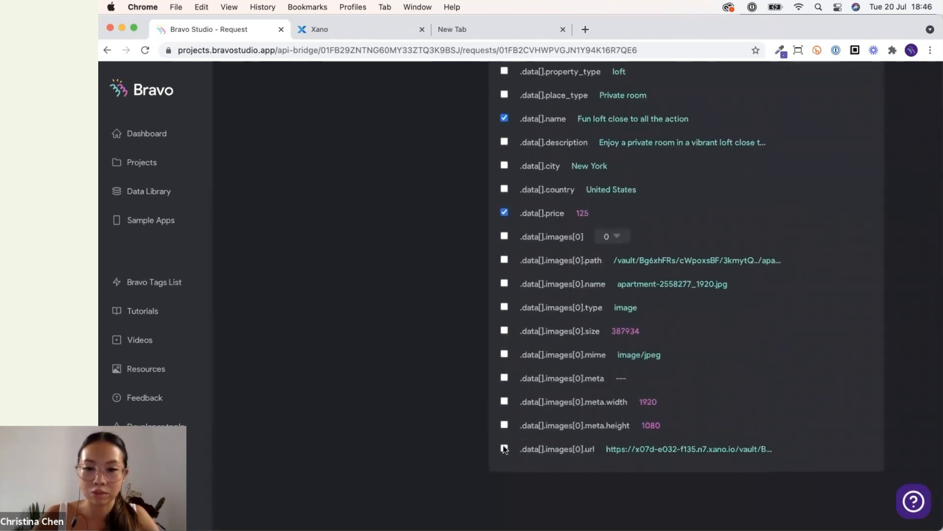
scroll(506, 457, "up", 5)
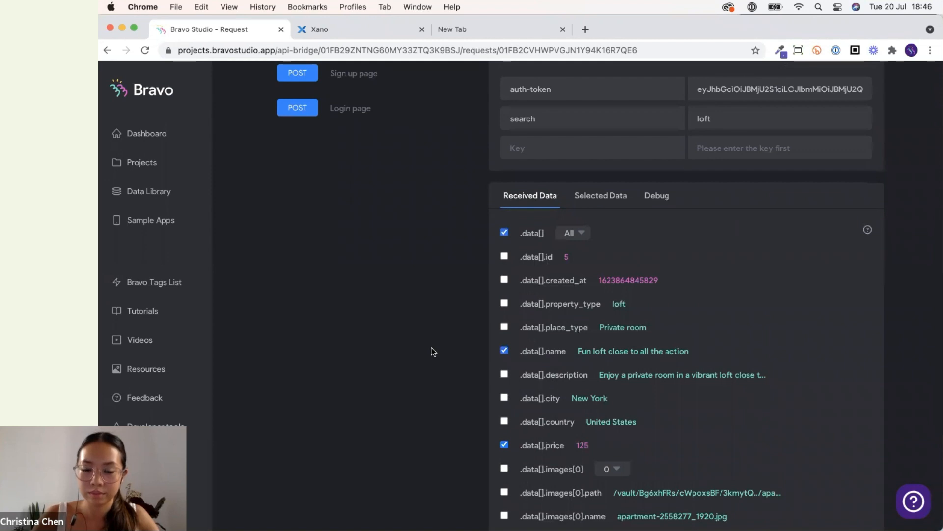
scroll(433, 351, "up", 6)
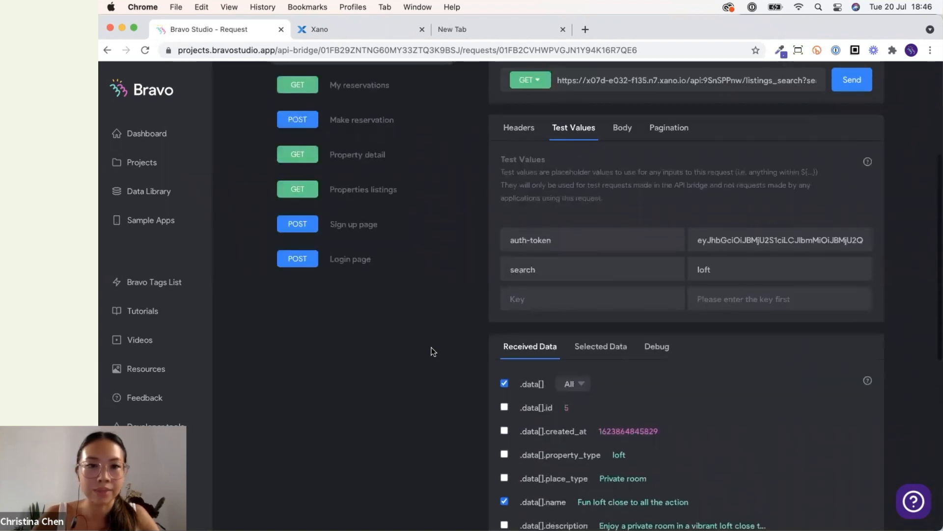
Open the Search screen of the Homebnb app project for data binding.
left_click(167, 170)
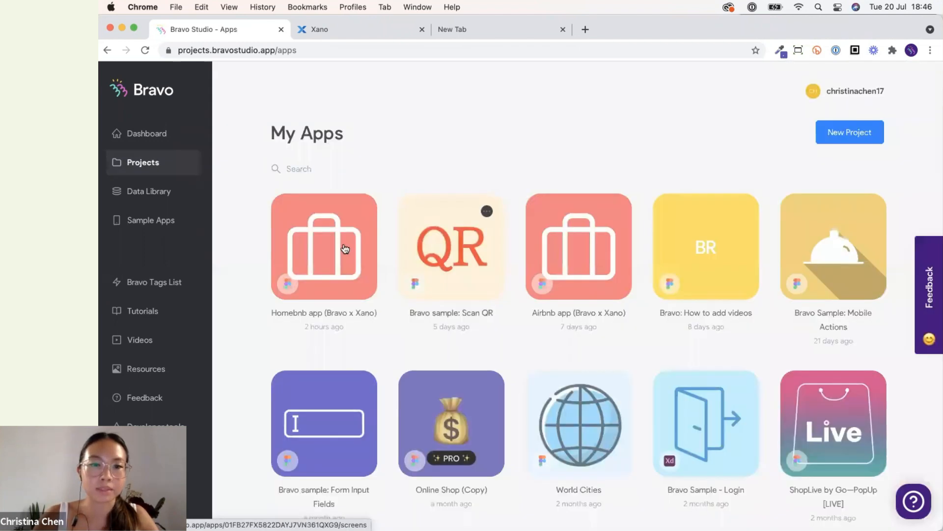
left_click(345, 248)
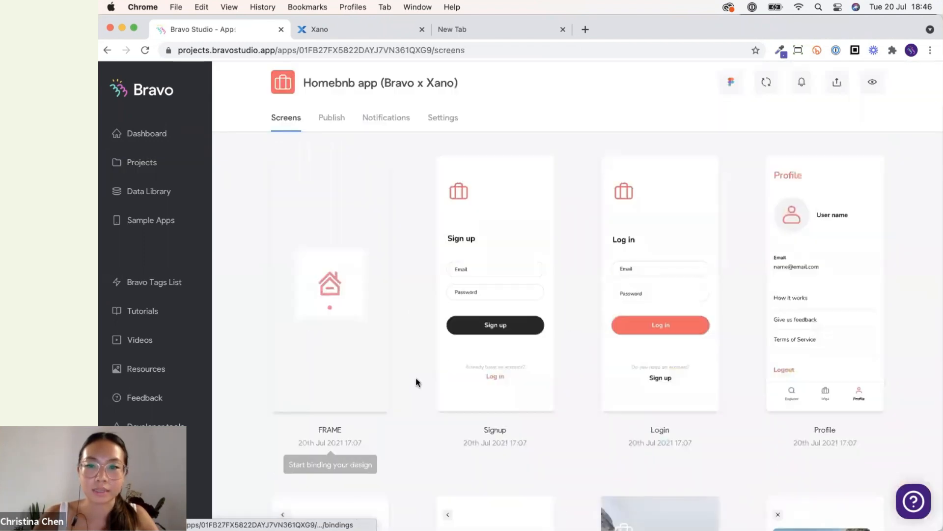
scroll(416, 385, "down", 10)
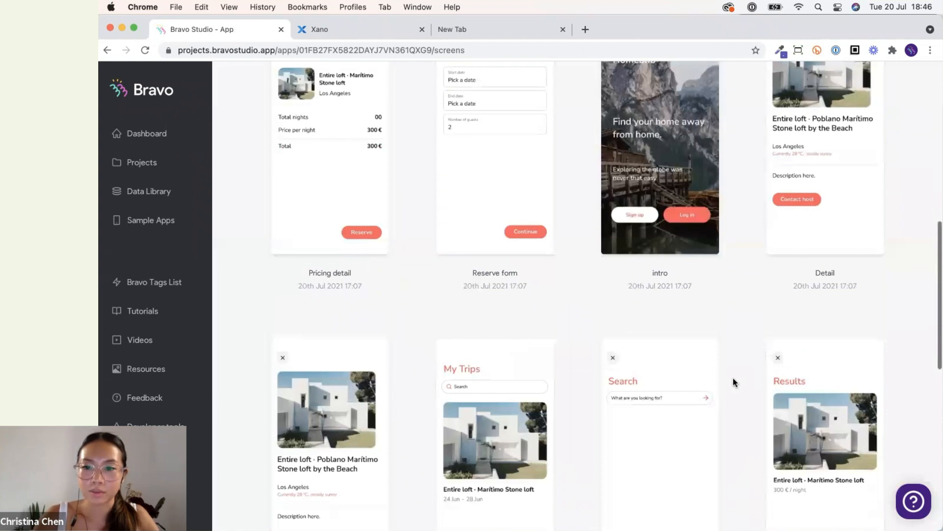
scroll(733, 382, "down", 2)
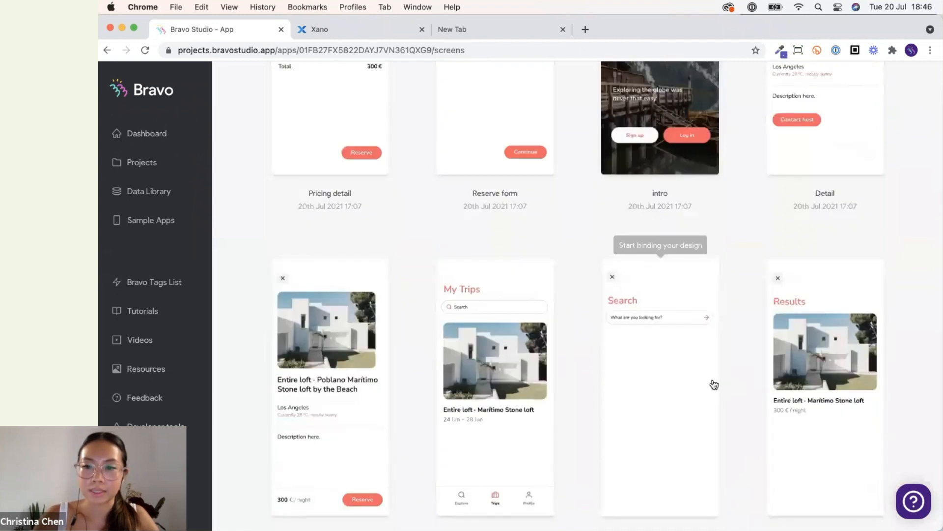
left_click(714, 383)
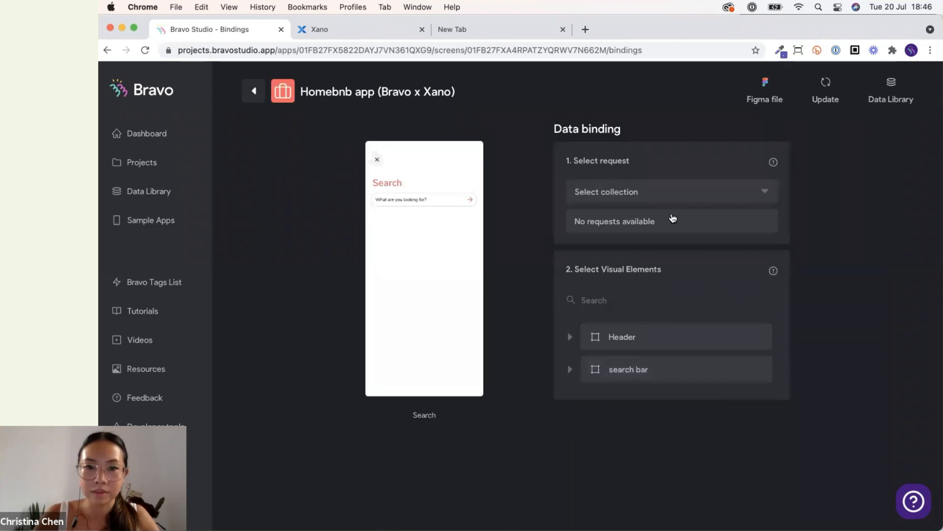
Bind the Search screen to the Homebnb collection's Search request.
left_click(673, 195)
left_click(673, 217)
left_click(669, 221)
left_click(644, 245)
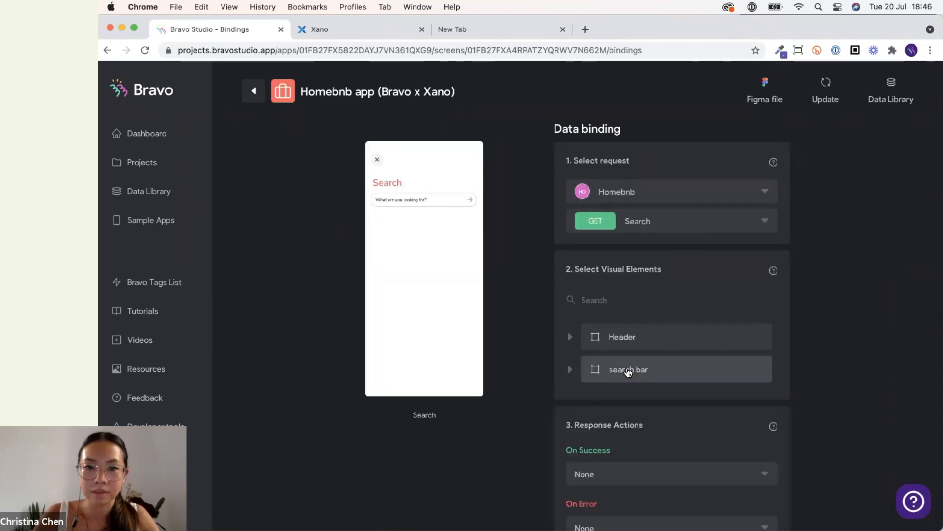
Bind the search bar's 'Where are you going?' text input as content destination to the search variable of the Search request.
left_click(624, 379)
left_click(607, 436)
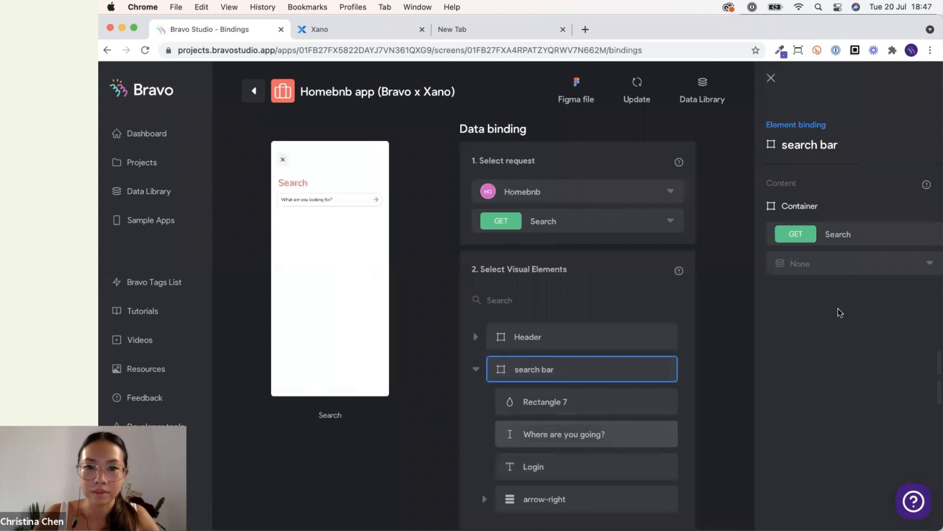
left_click(812, 391)
left_click(813, 447)
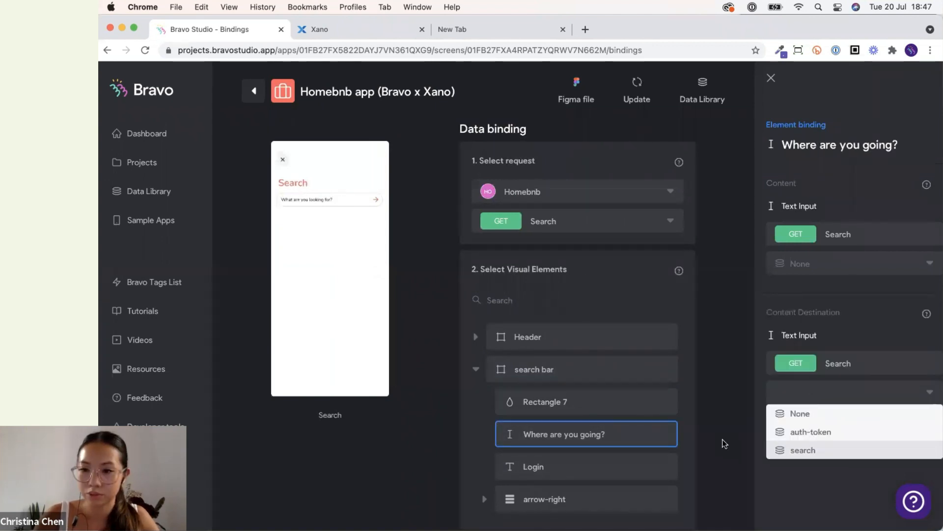
scroll(692, 295, "down", 5)
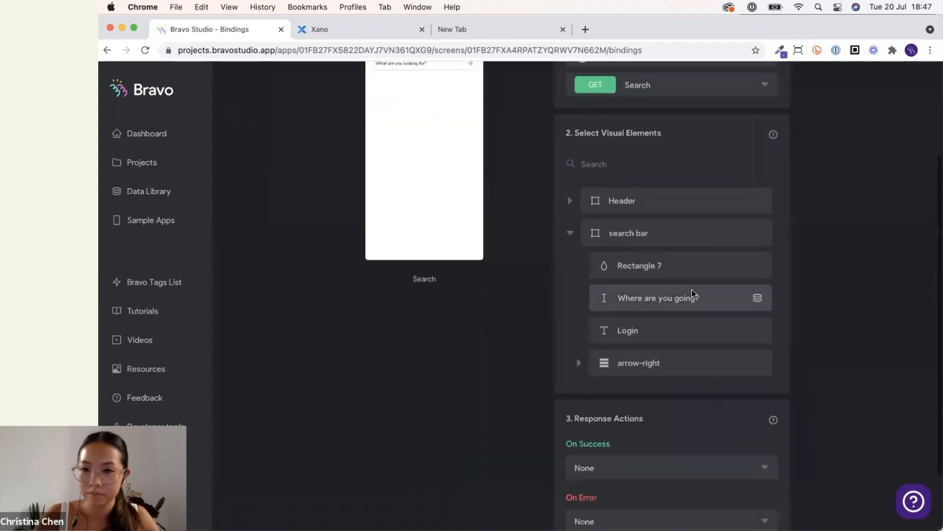
left_click(692, 293)
left_click(842, 257)
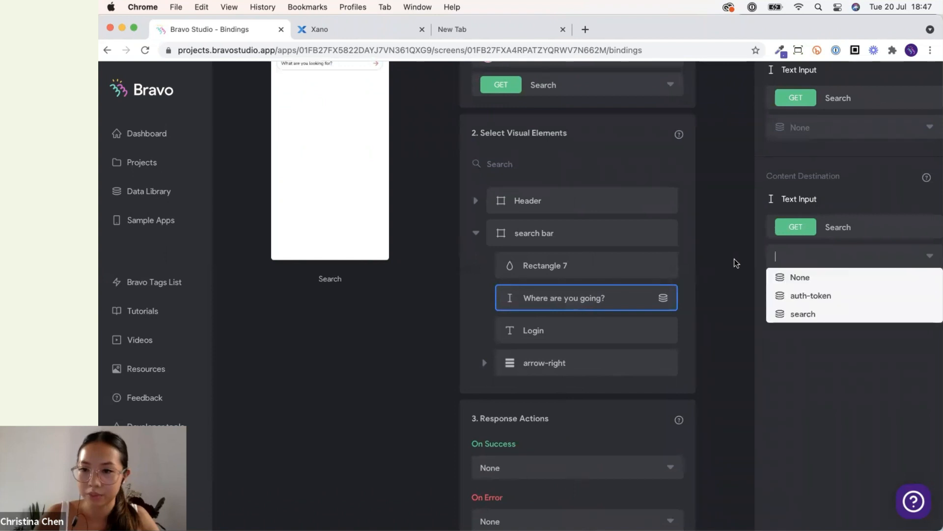
left_click(735, 263)
Set the On Success response action to Go to page, targeting the search results screen.
scroll(701, 381, "down", 5)
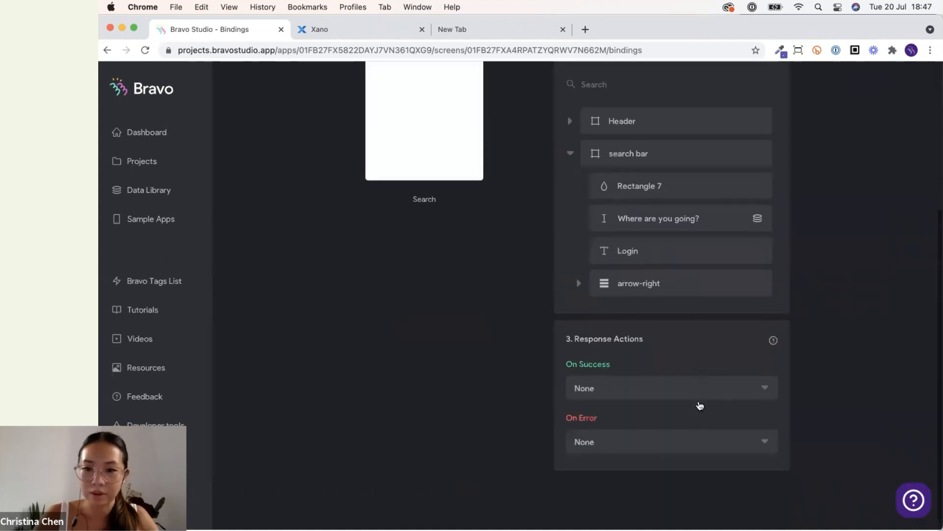
left_click(698, 391)
left_click(697, 428)
left_click(691, 419)
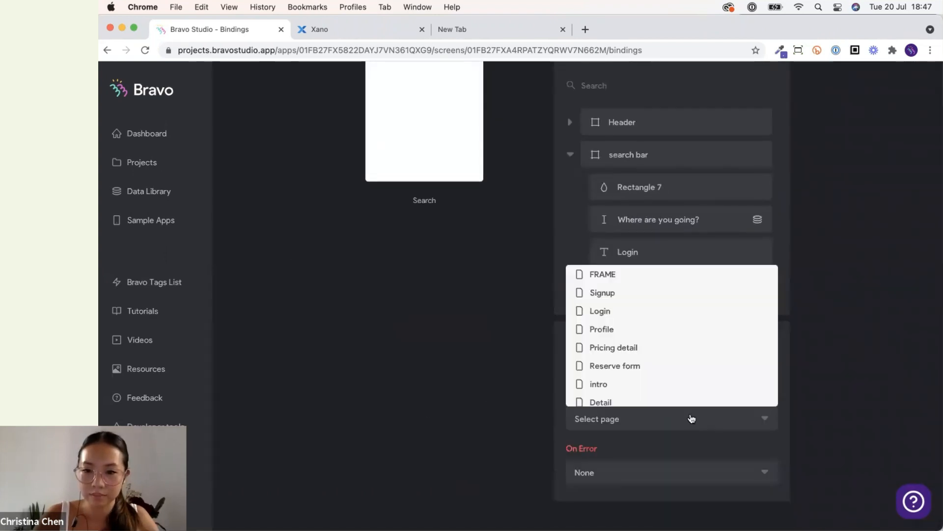
scroll(676, 388, "down", 3)
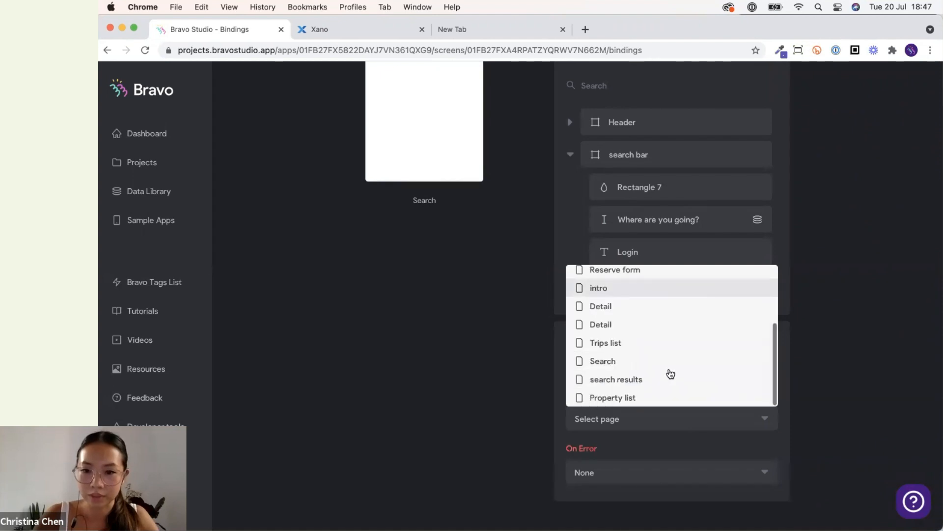
left_click(668, 383)
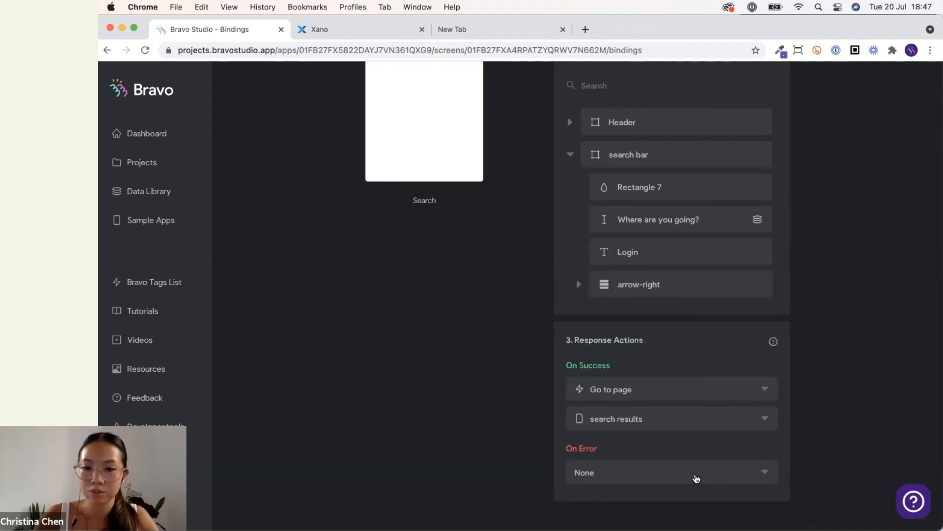
Set the On Error response action to Show alert with the message 'Try again!'.
scroll(560, 447, "down", 1)
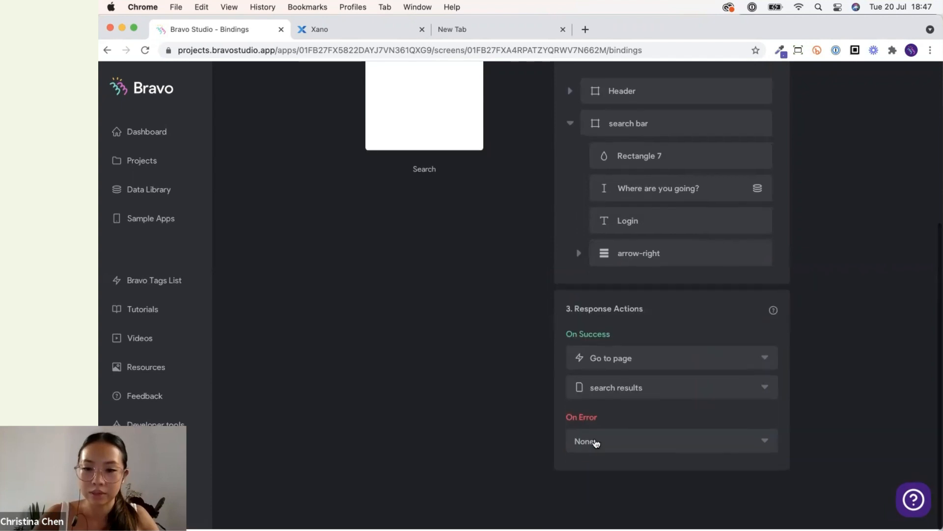
left_click(597, 445)
left_click(618, 469)
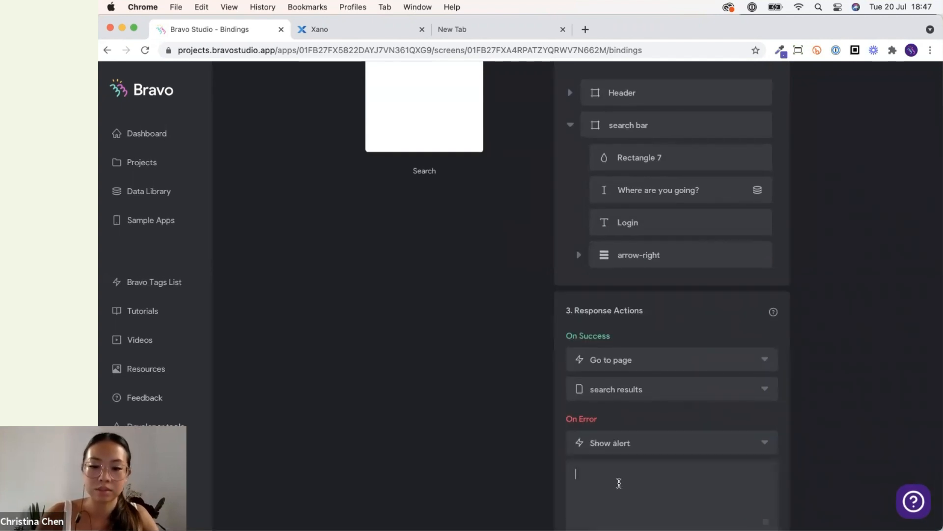
type("again!")
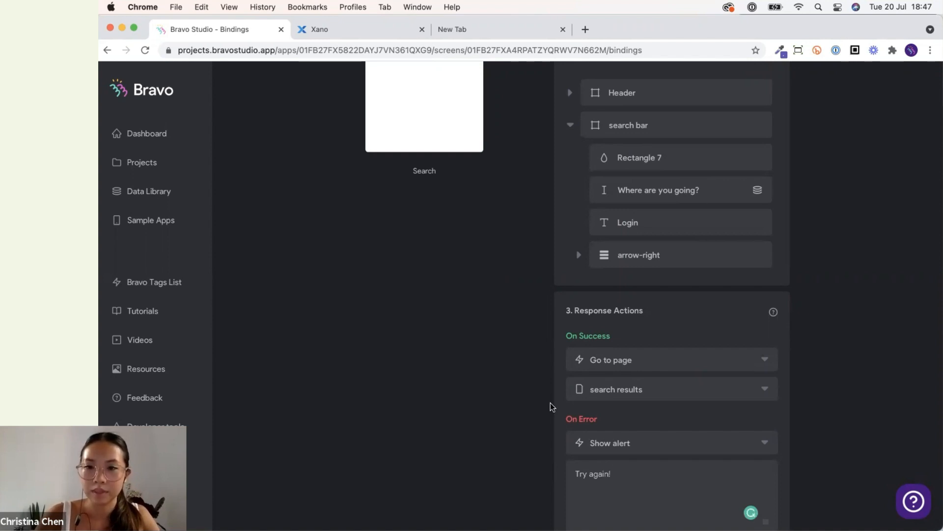
Open the search results screen's bindings and select the Homebnb collection's Search request.
left_click(254, 98)
scroll(585, 367, "down", 10)
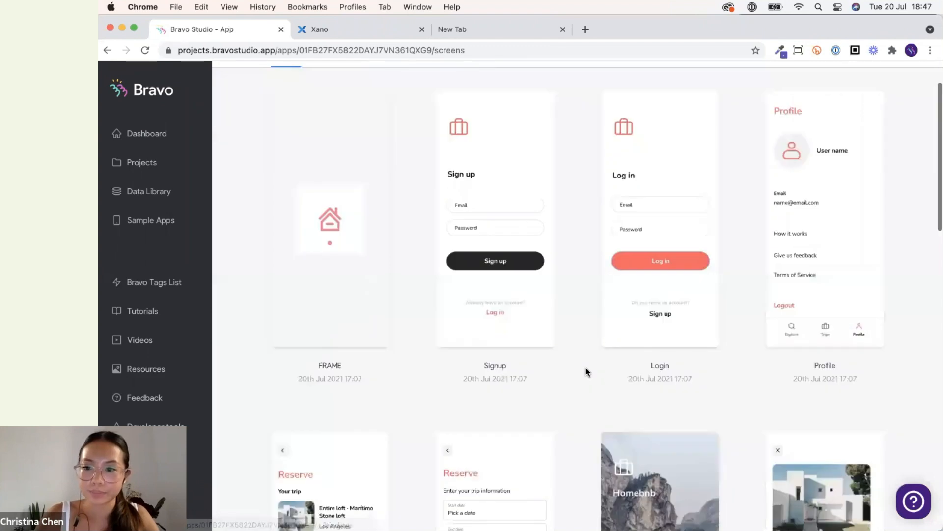
scroll(585, 371, "down", 5)
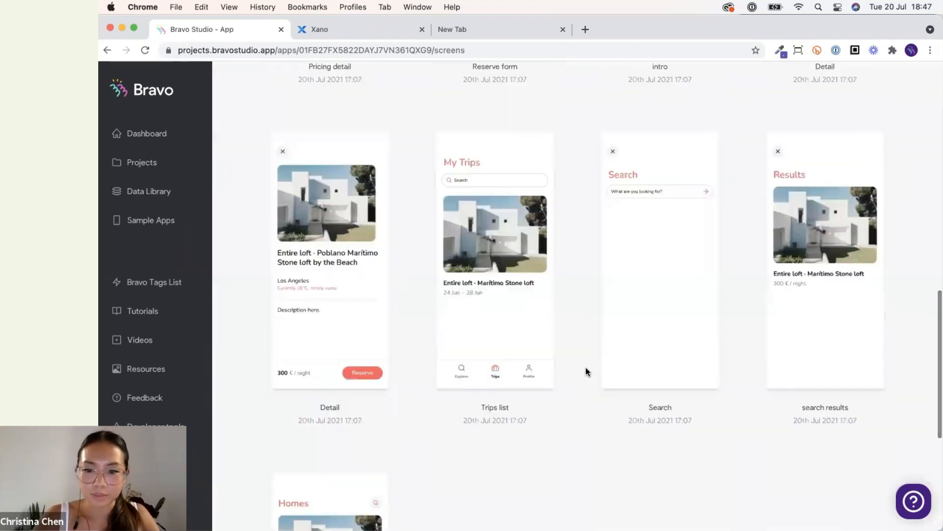
left_click(814, 255)
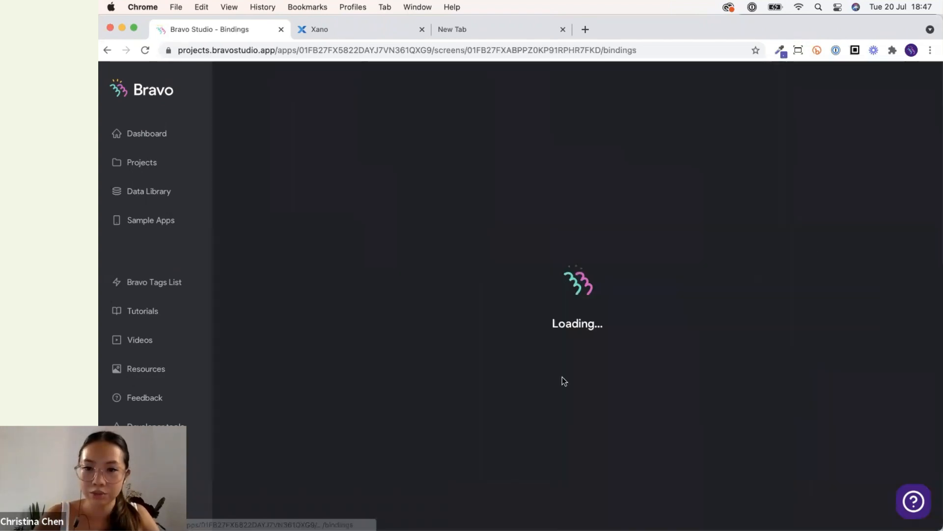
left_click(642, 190)
left_click(645, 225)
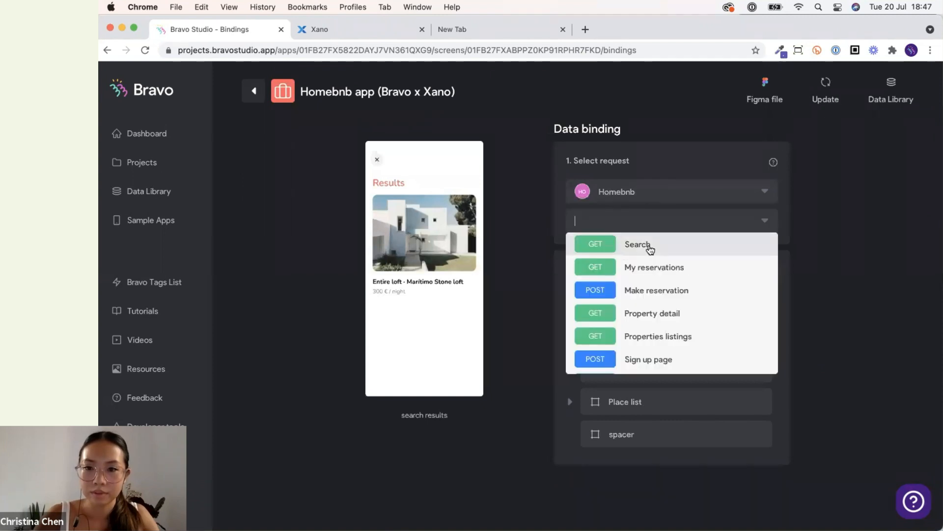
left_click(648, 246)
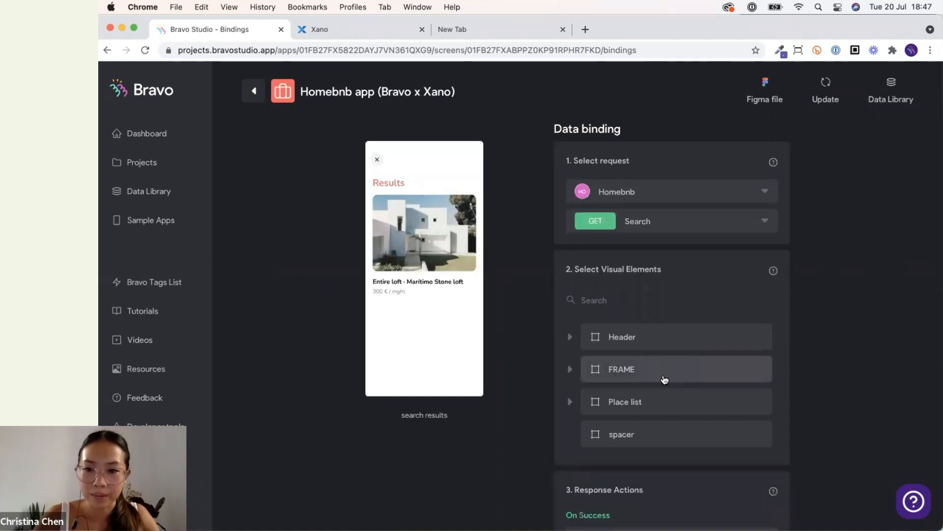
Bind the Place list container to the Search request's Data list.
left_click(655, 402)
left_click(864, 273)
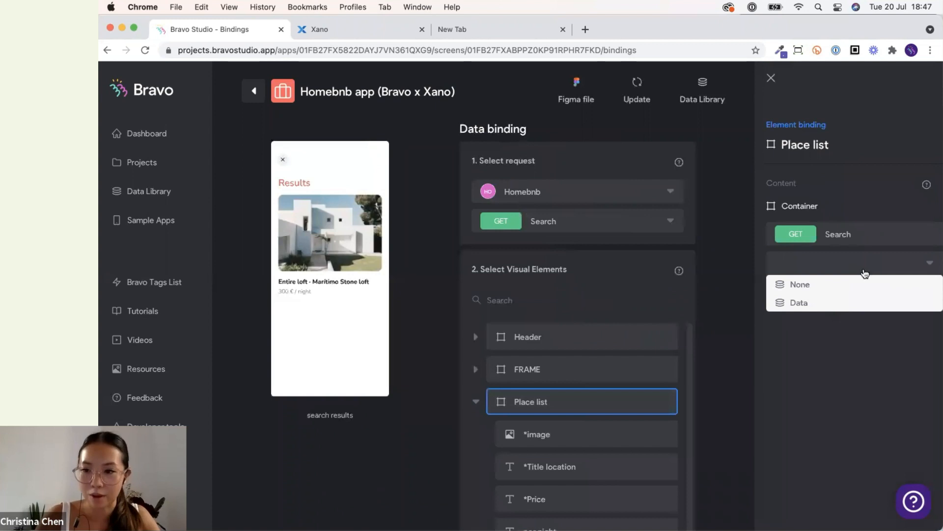
left_click(843, 302)
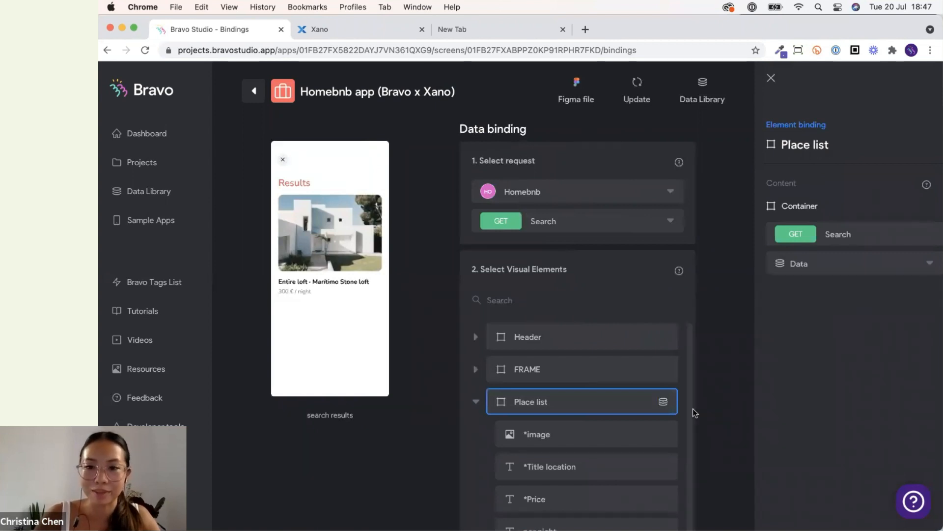
Bind the list's *image element to Images[0] Url.
scroll(693, 410, "down", 3)
scroll(691, 392, "up", 1)
left_click(621, 370)
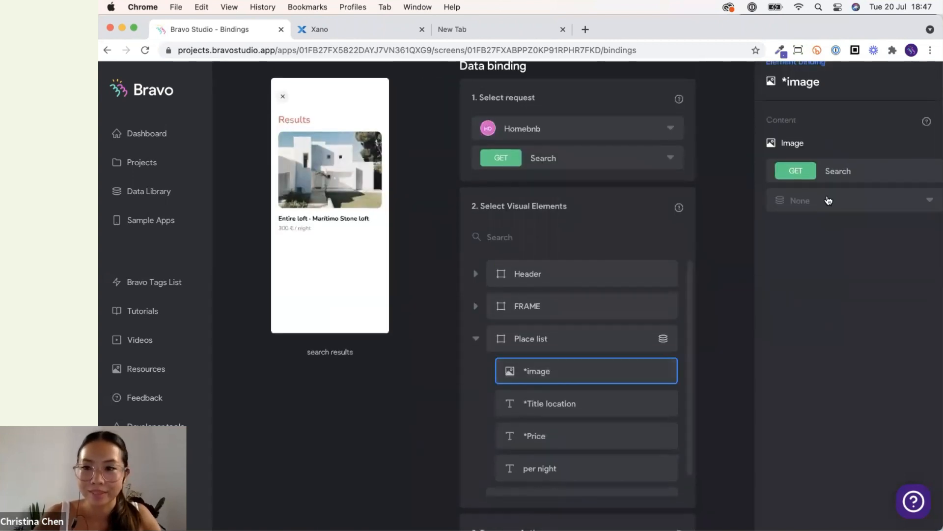
left_click(828, 200)
left_click(813, 239)
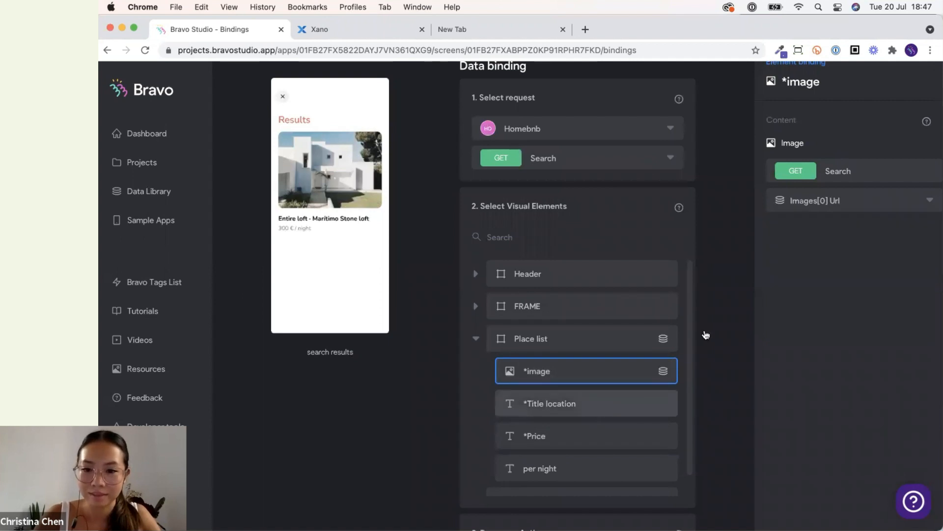
Bind *Title location to Name and *Price to Price from the Search request.
left_click(589, 403)
left_click(866, 204)
left_click(824, 259)
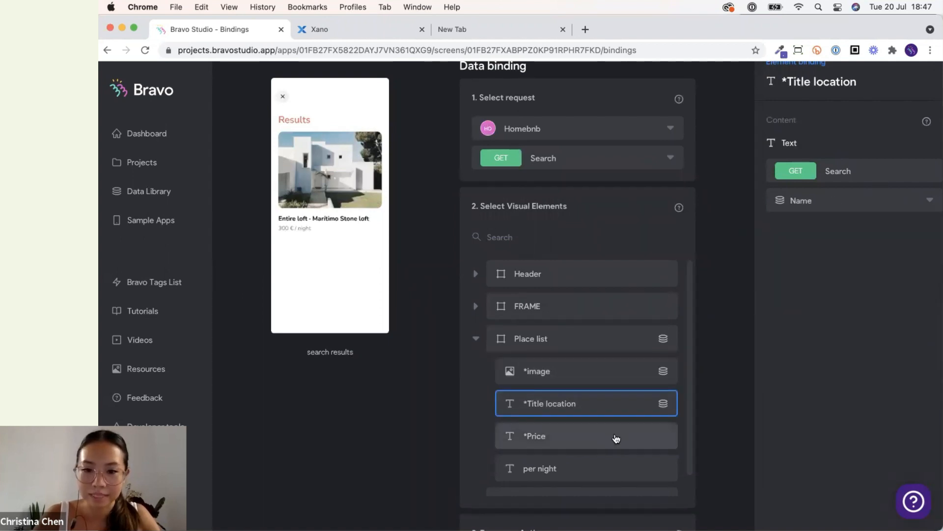
left_click(585, 436)
left_click(845, 199)
left_click(817, 276)
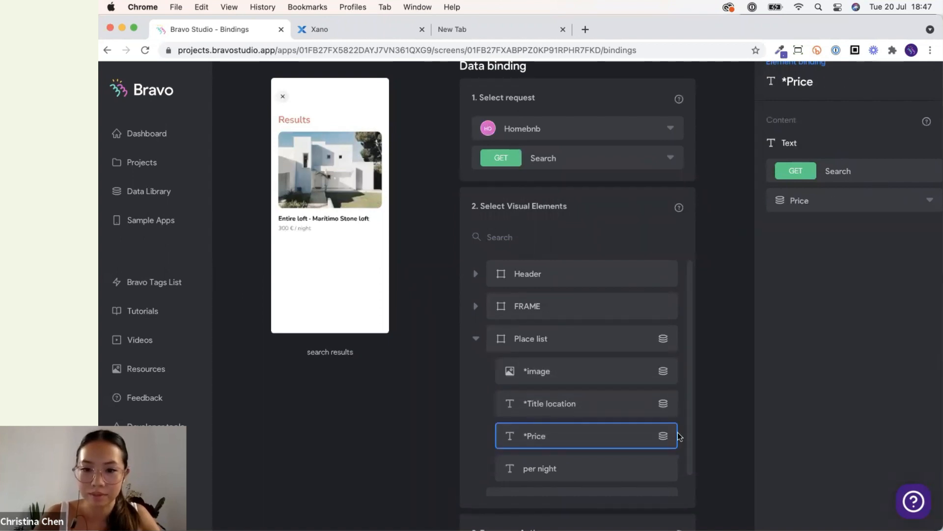
Return to the app's screens overview and switch to QuickTime Player to test on the mirrored phone.
scroll(636, 437, "down", 1)
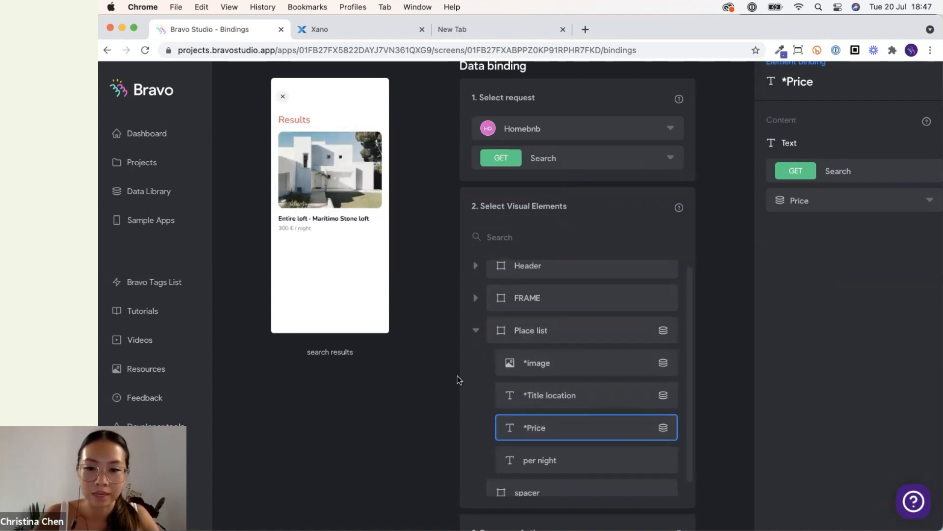
scroll(486, 393, "down", 2)
scroll(441, 455, "down", 4)
scroll(442, 452, "up", 5)
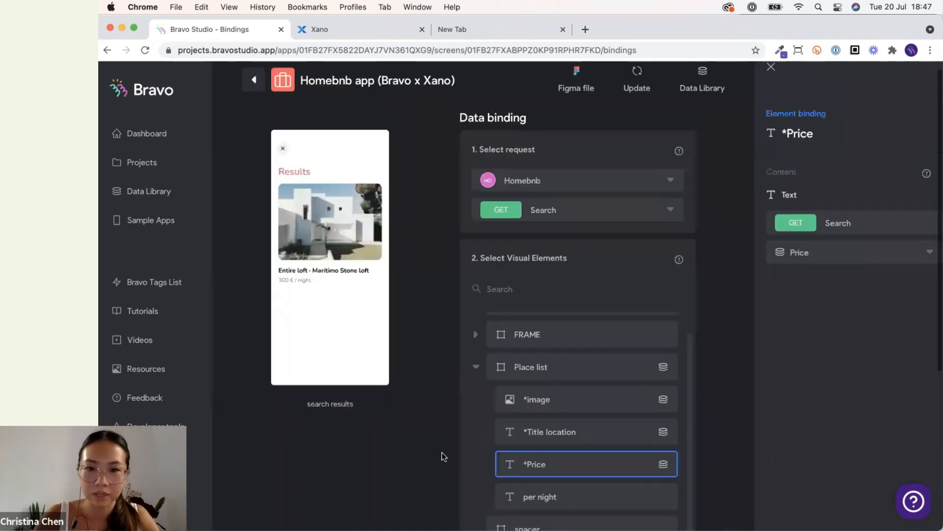
left_click(451, 444)
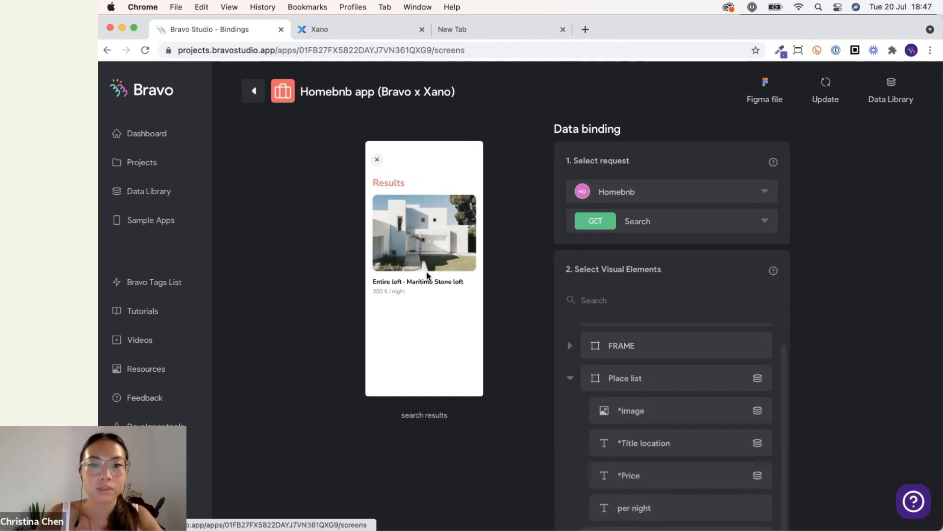
left_click(252, 89)
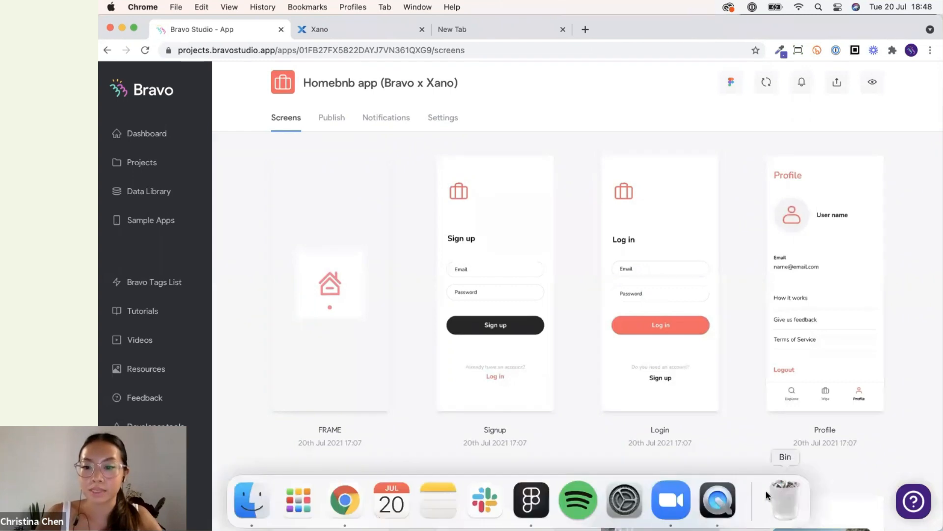
left_click(705, 494)
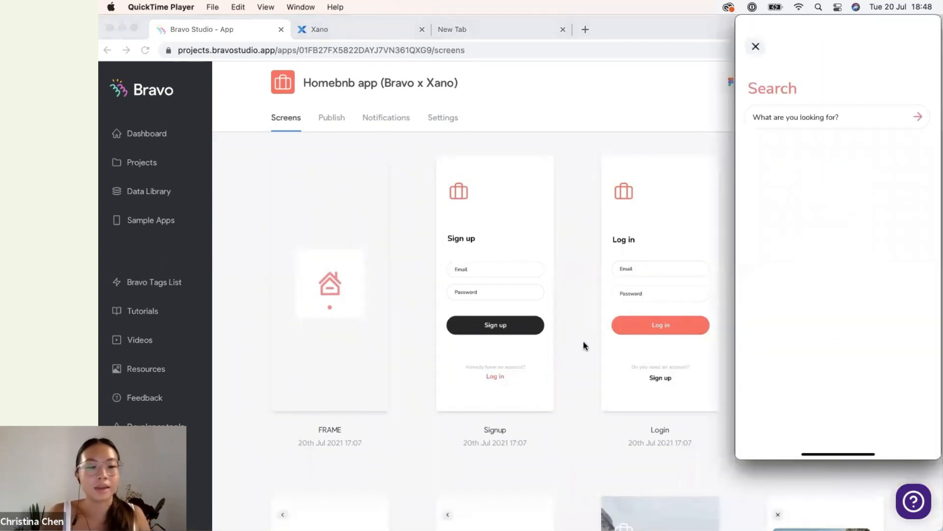
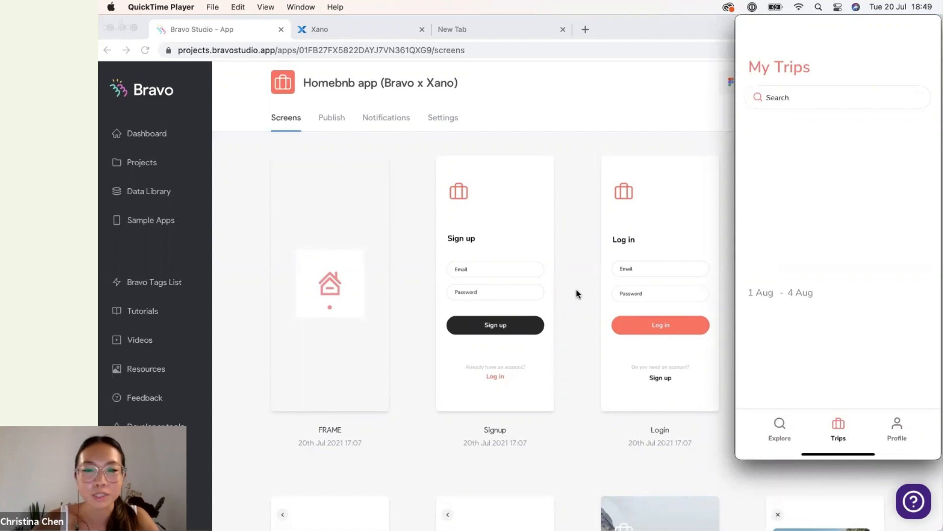
Open the Trips list screen and inspect the bindings of its Place list, title location and date elements.
scroll(576, 294, "down", 3)
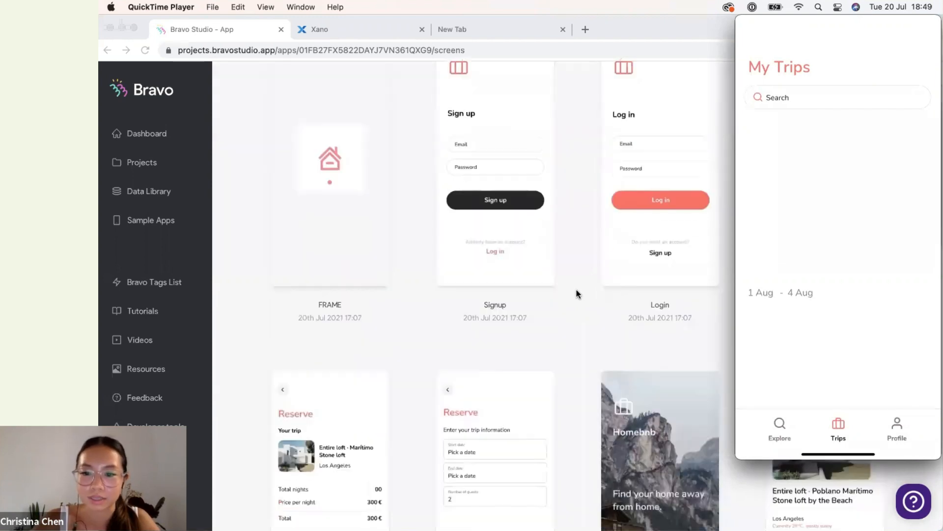
left_click(577, 294)
scroll(576, 294, "down", 10)
scroll(576, 293, "down", 4)
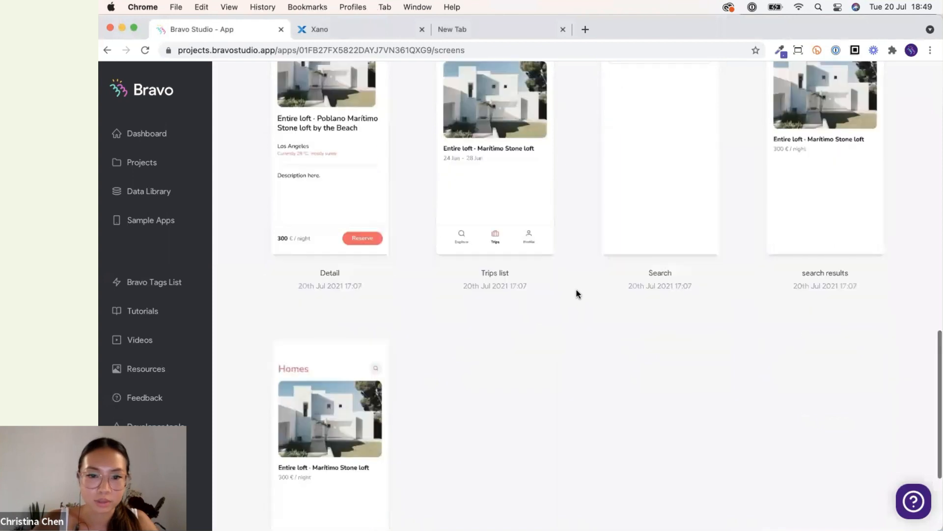
left_click(515, 167)
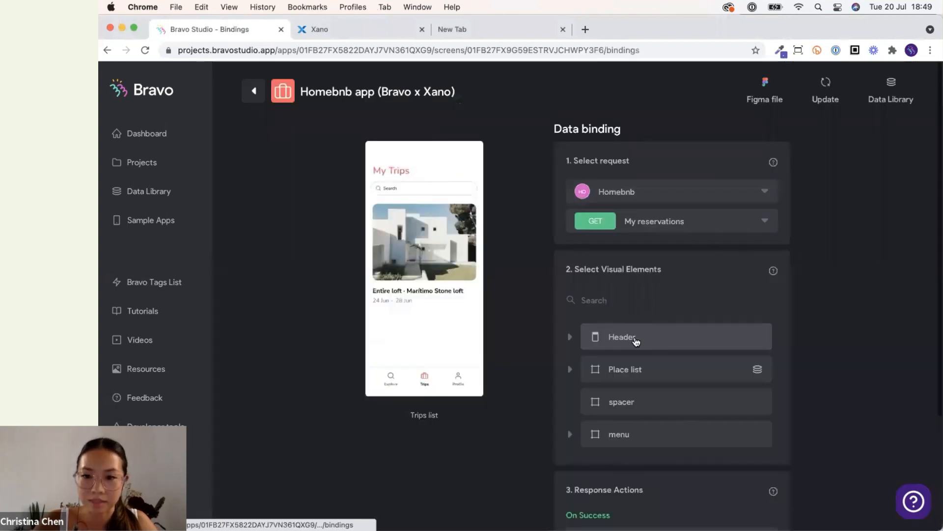
left_click(647, 372)
scroll(619, 394, "down", 1)
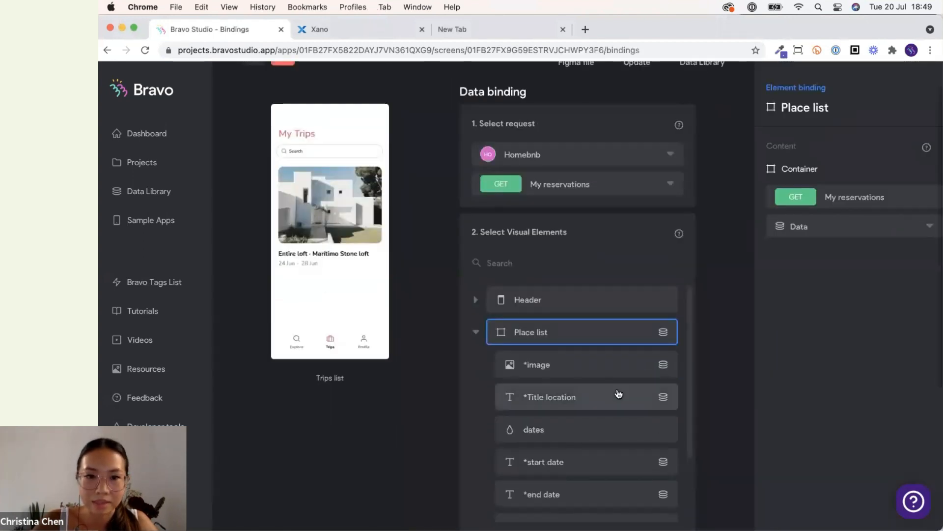
left_click(619, 393)
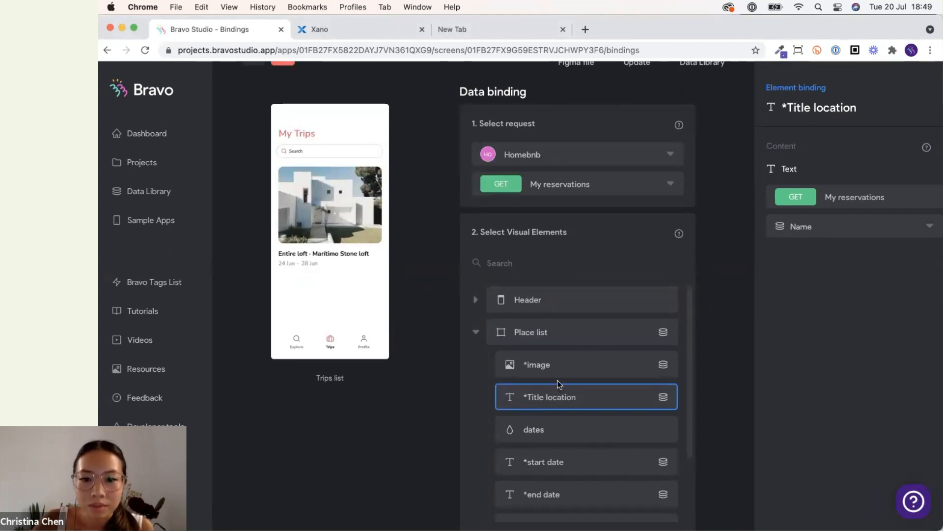
scroll(558, 382, "down", 2)
left_click(565, 411)
left_click(568, 439)
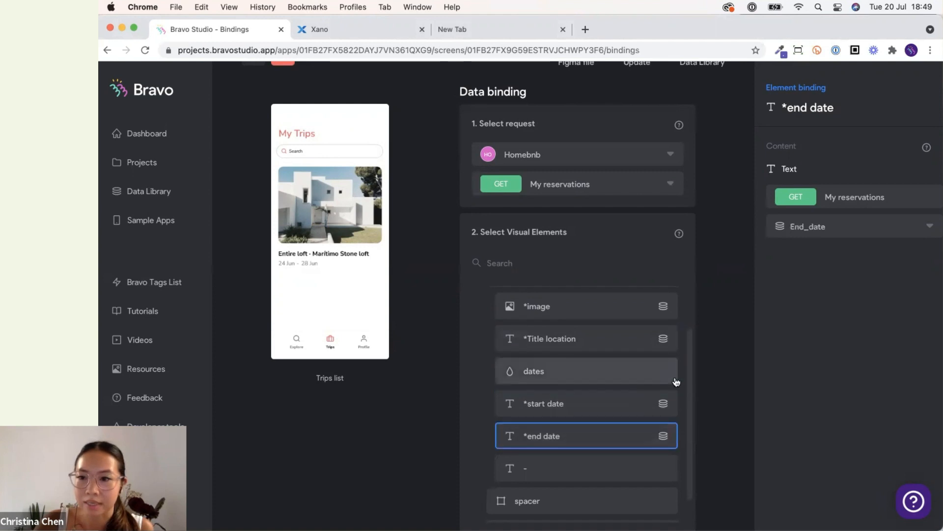
scroll(682, 406, "up", 3)
scroll(704, 152, "up", 1)
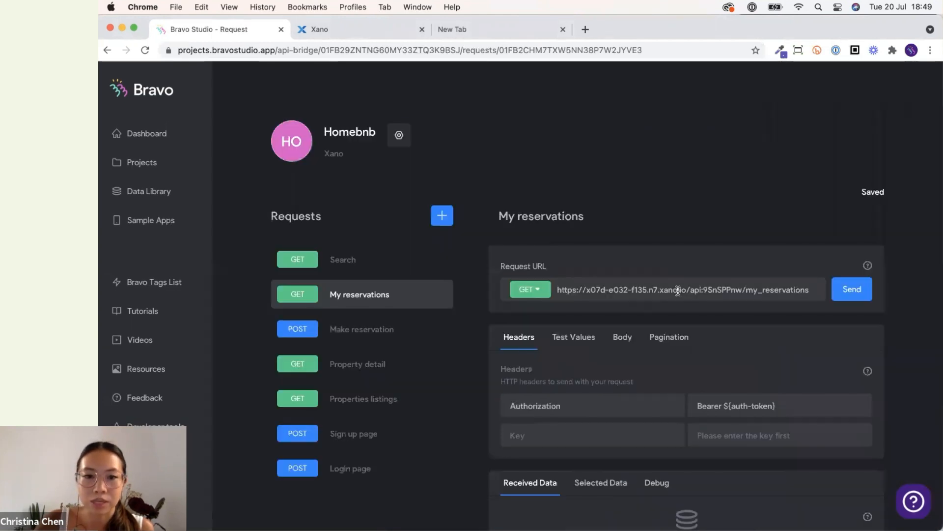
Open the My reservations request from the data library and review its received data fields.
scroll(678, 288, "down", 3)
left_click(846, 184)
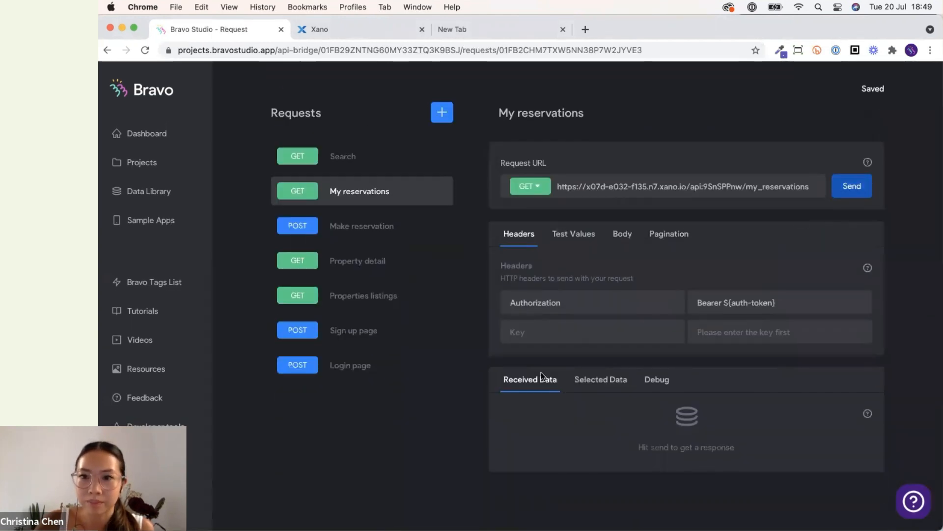
scroll(558, 402, "down", 15)
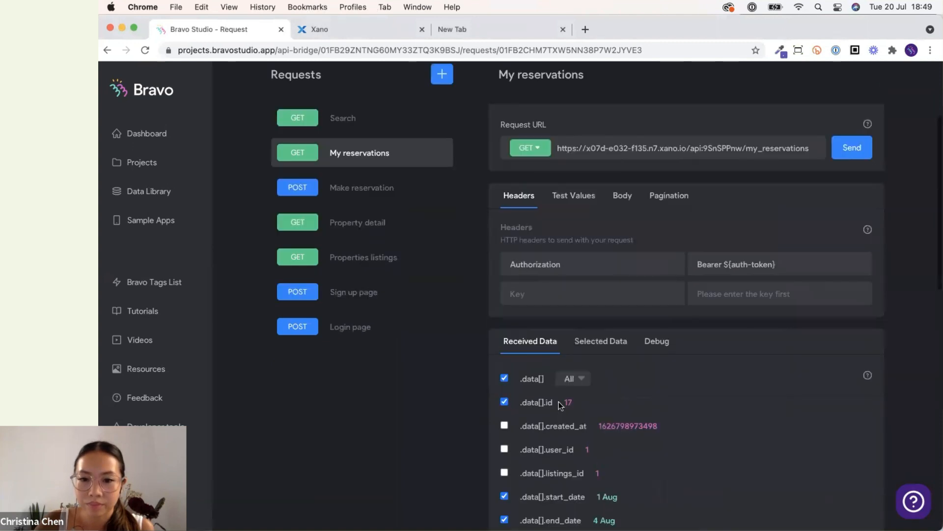
scroll(558, 403, "up", 10)
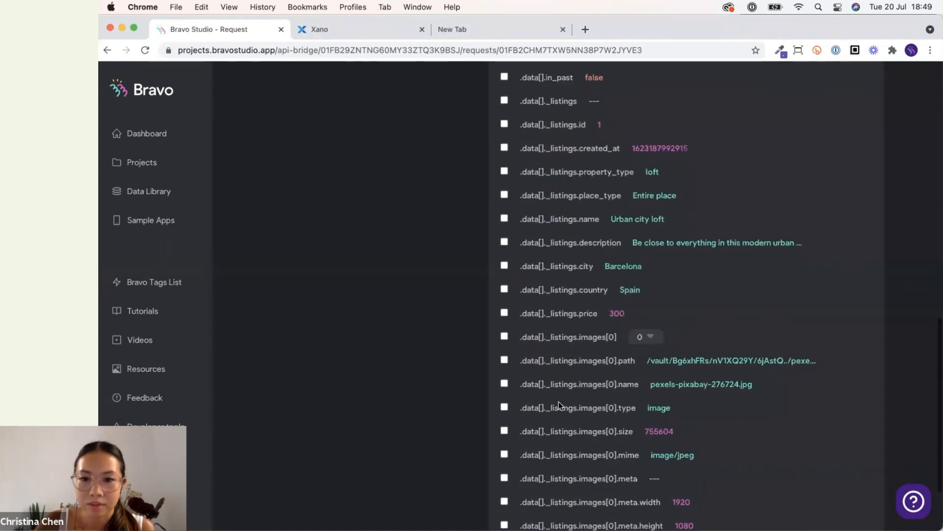
scroll(559, 403, "down", 13)
scroll(558, 402, "up", 5)
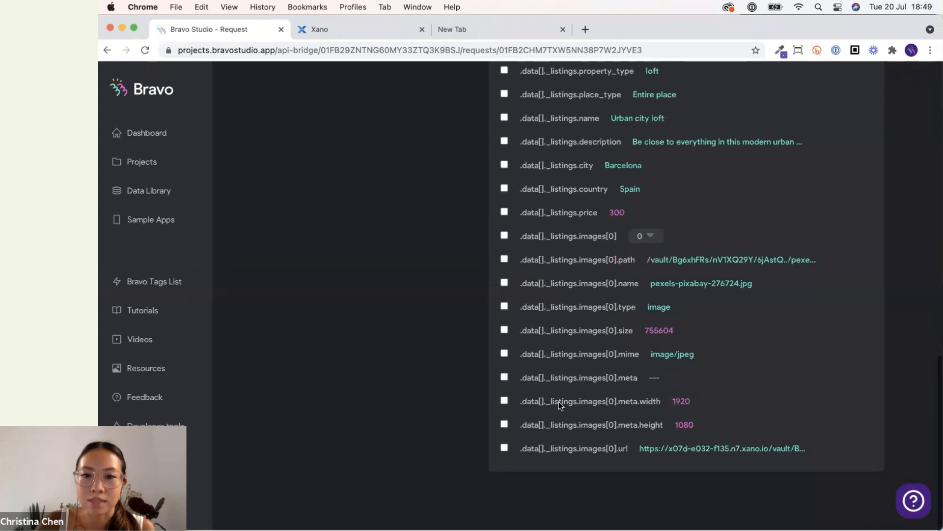
scroll(503, 339, "up", 2)
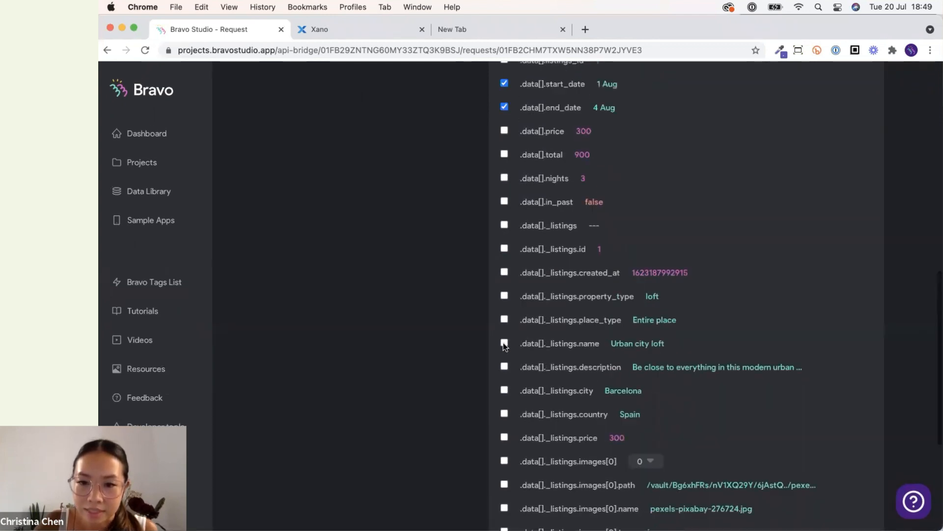
scroll(503, 391, "down", 7)
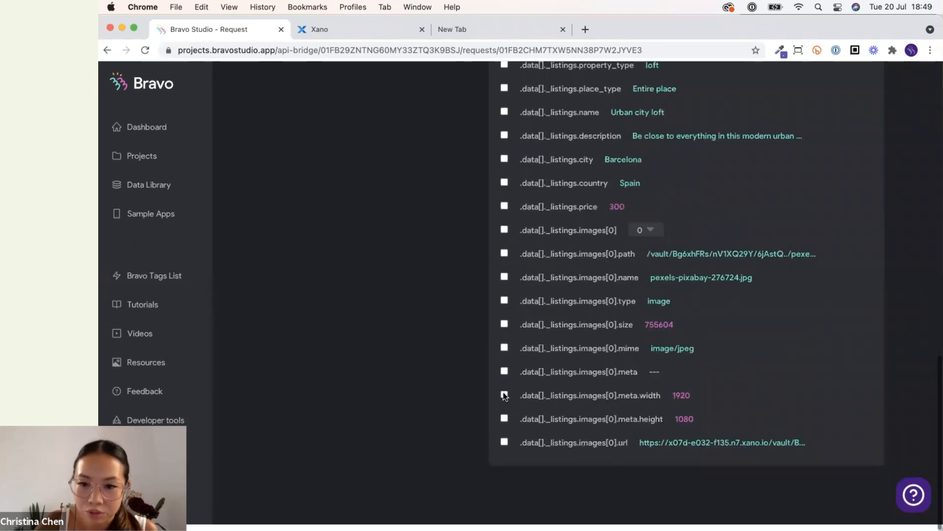
Select the _listings.images[0].url field, and delete the Images[0] Url and Name entries from the selected data.
left_click(504, 449)
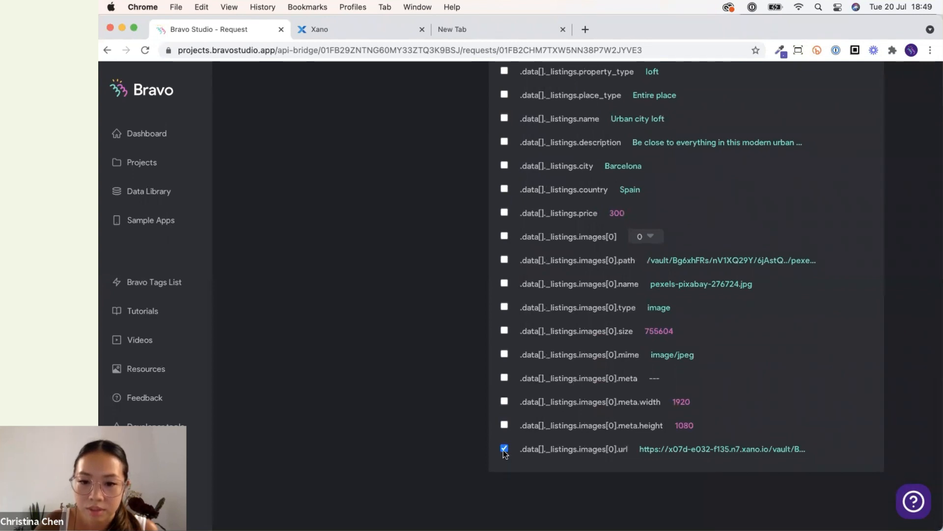
scroll(594, 193, "up", 10)
left_click(592, 125)
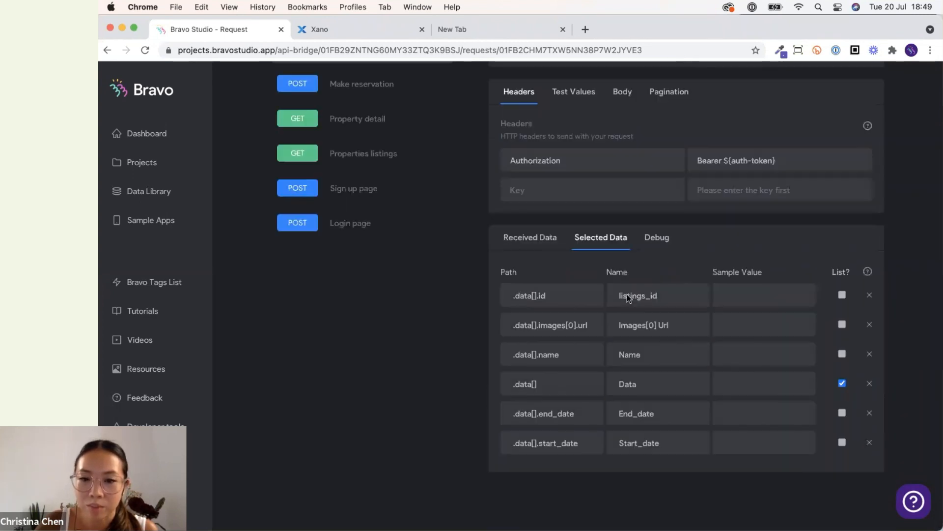
left_click(870, 325)
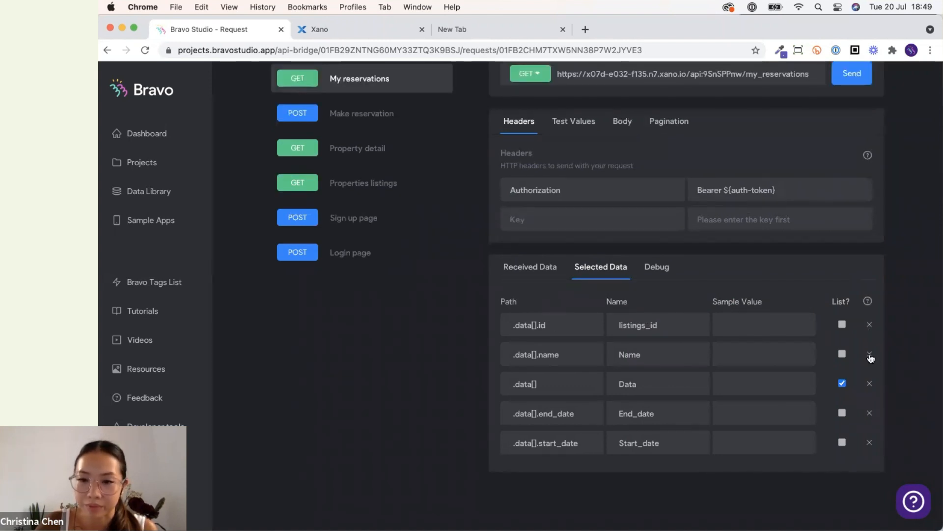
left_click(870, 354)
Select the _listings.images[0].url and _listings.name fields in the request's received data.
left_click(526, 296)
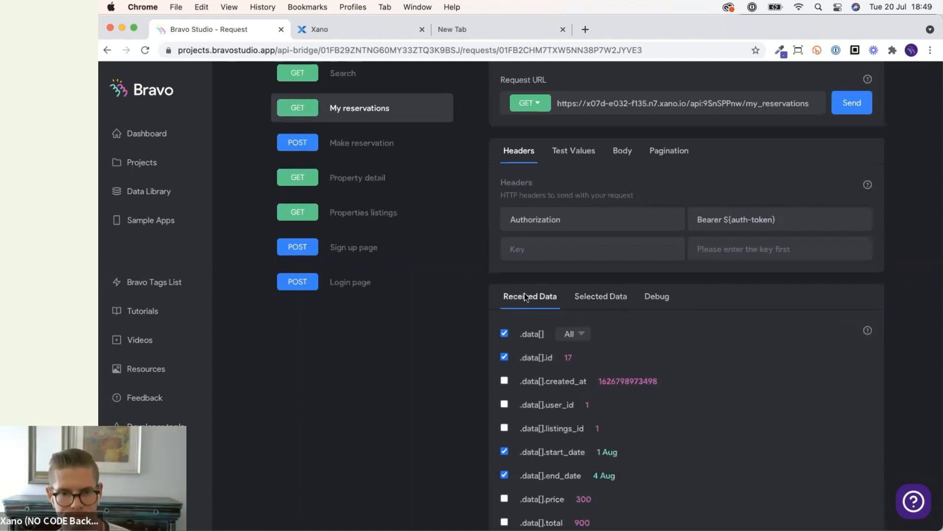
scroll(577, 394, "down", 12)
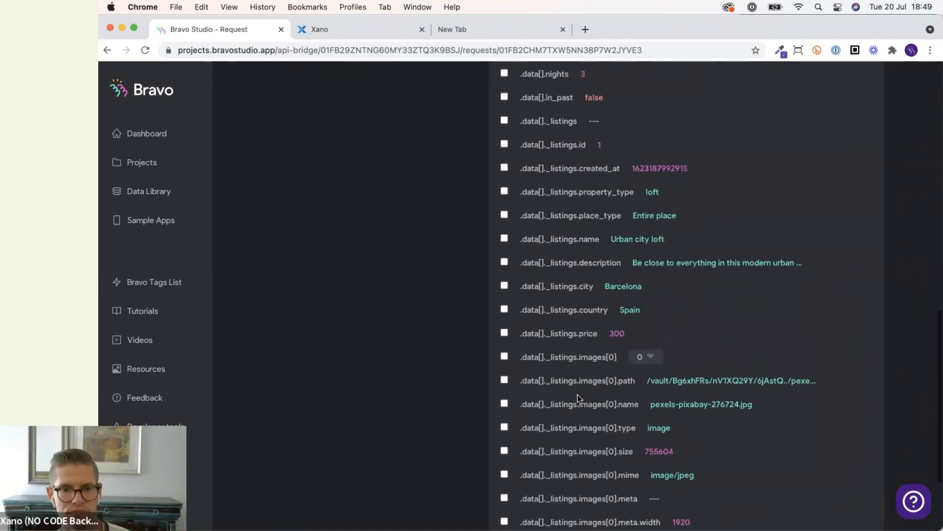
left_click(504, 445)
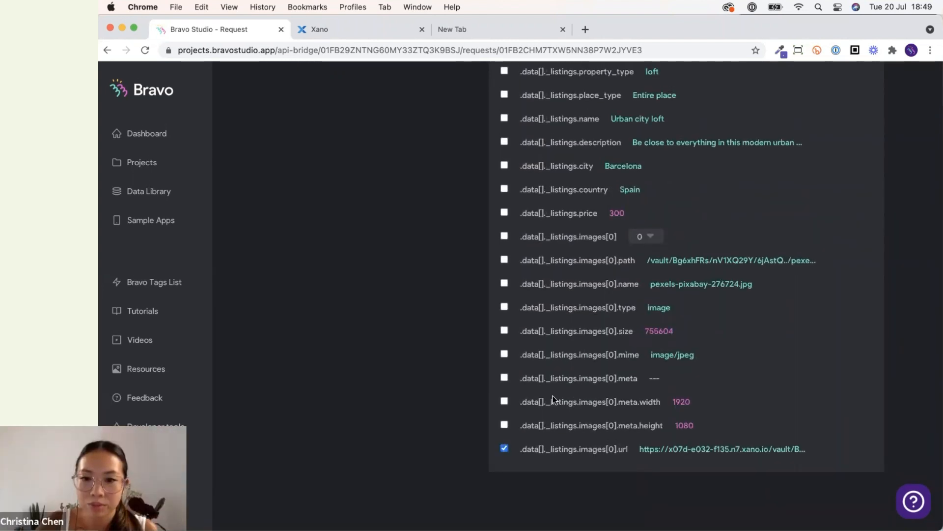
scroll(553, 396, "up", 6)
scroll(553, 396, "down", 3)
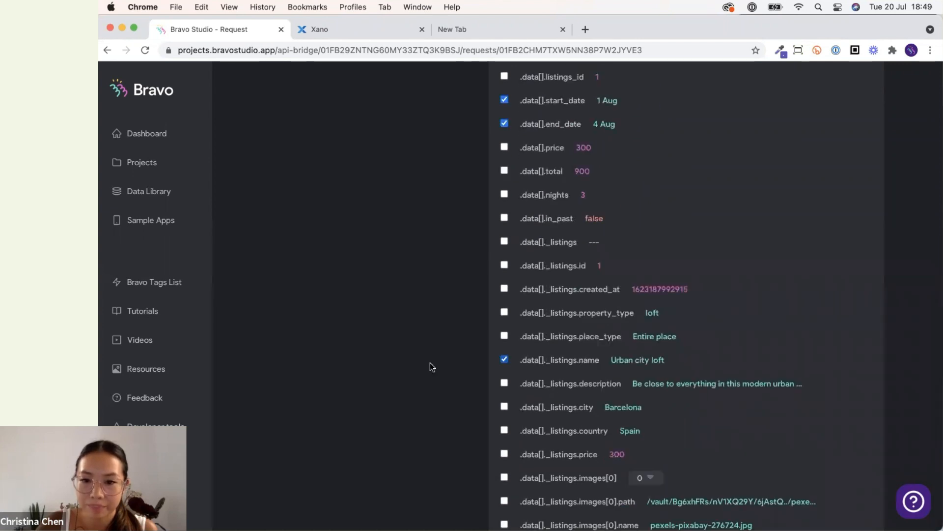
scroll(430, 362, "up", 15)
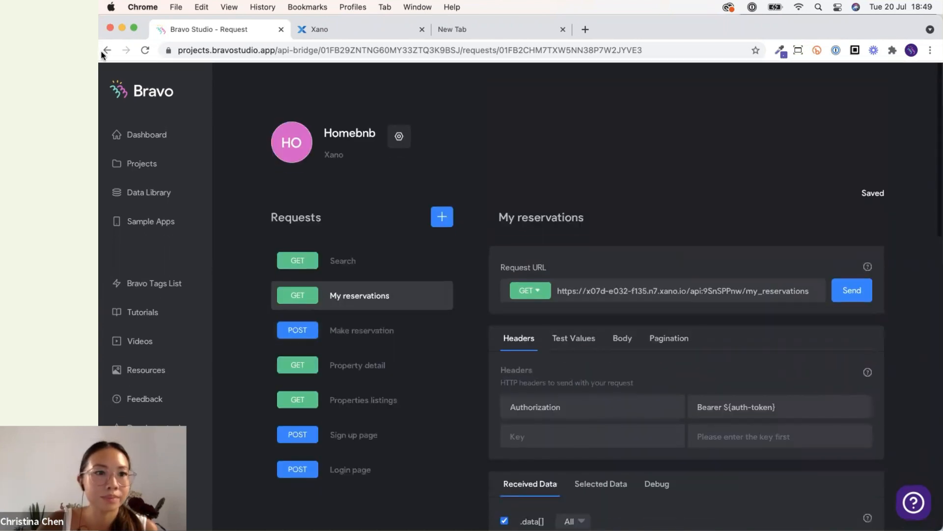
Return to the Trips list bindings and bind the Place list's *image element to _listings Images[0] Url.
left_click(107, 50)
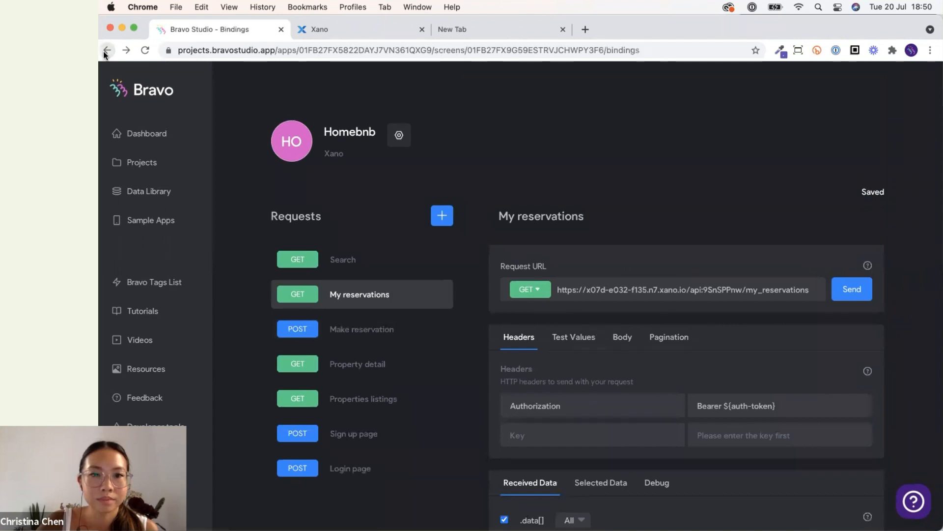
scroll(693, 377, "down", 2)
scroll(667, 297, "up", 1)
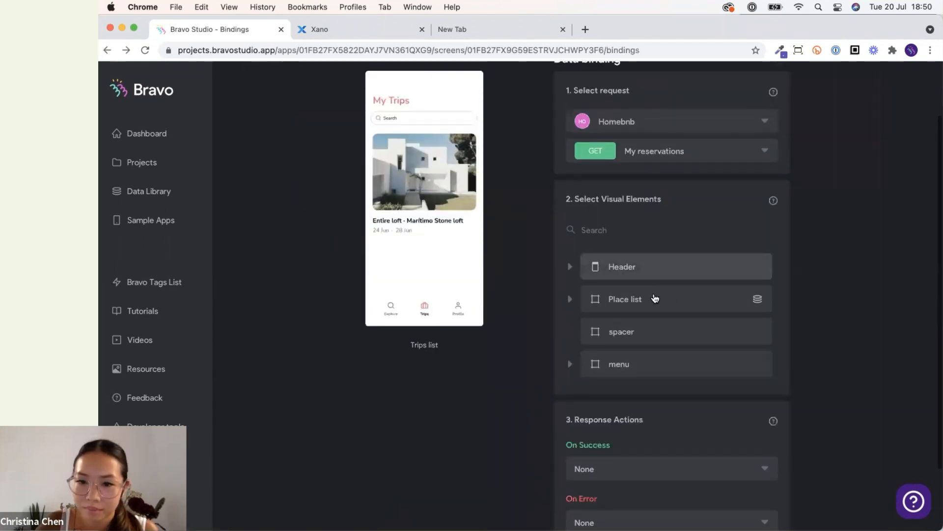
left_click(656, 276)
left_click(503, 274)
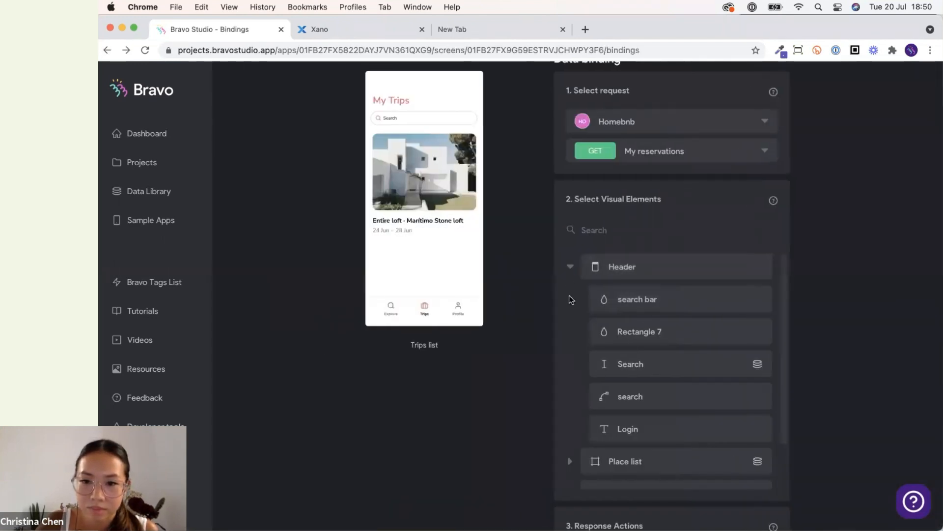
left_click(568, 270)
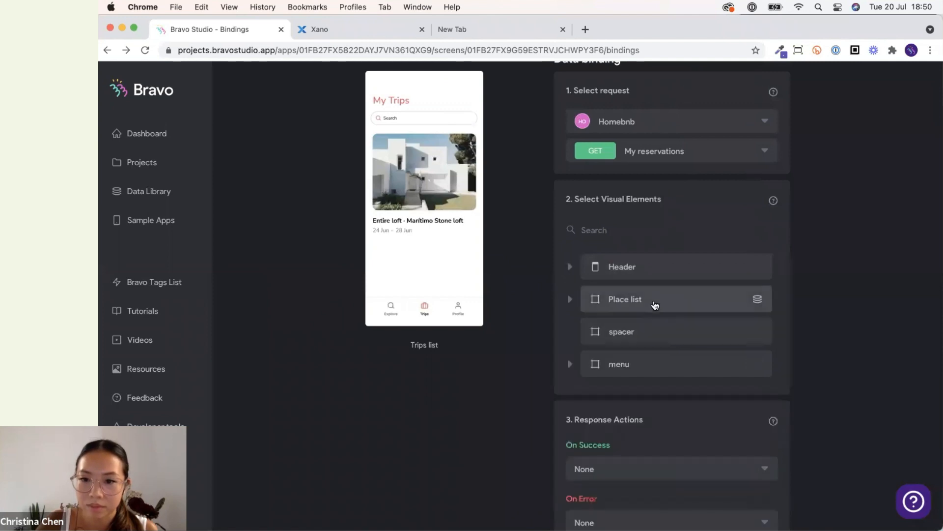
left_click(654, 305)
scroll(625, 433, "down", 2)
scroll(596, 305, "up", 1)
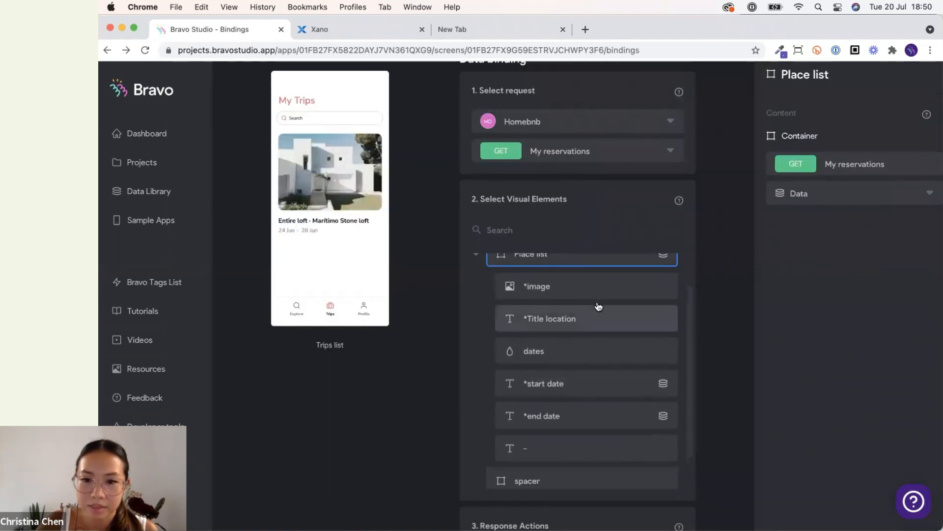
left_click(594, 296)
left_click(861, 194)
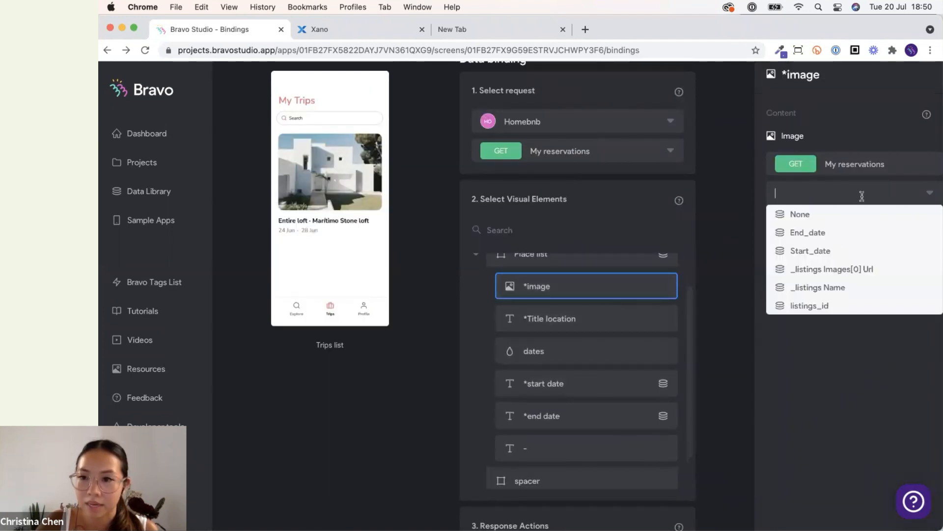
left_click(835, 271)
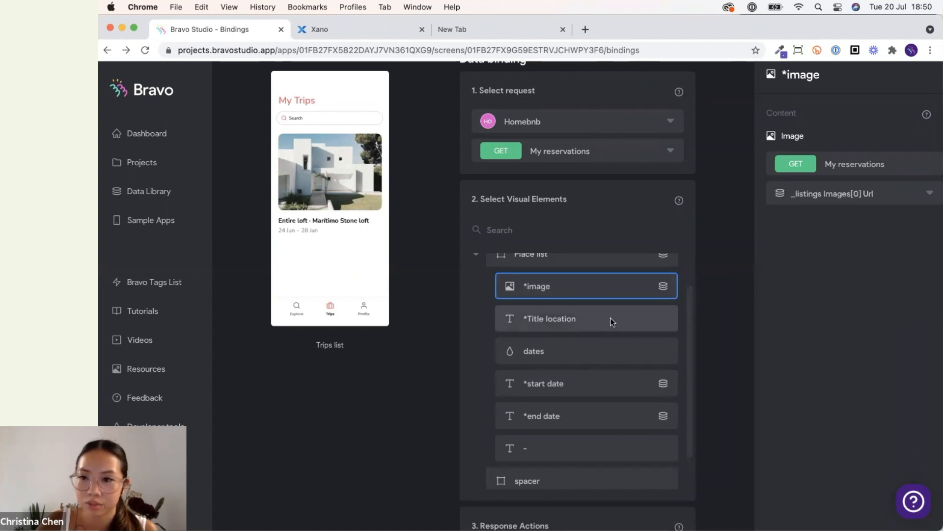
Bind the *Title location element to _listings Name from the My reservations request.
left_click(610, 319)
left_click(836, 286)
left_click(742, 325)
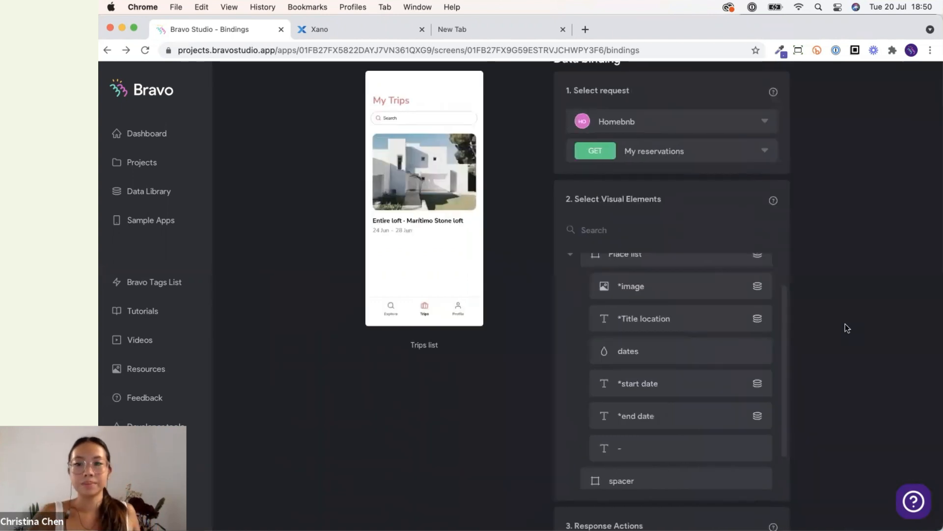
Switch to QuickTime Player to test the app on the mirrored phone.
scroll(848, 326, "up", 2)
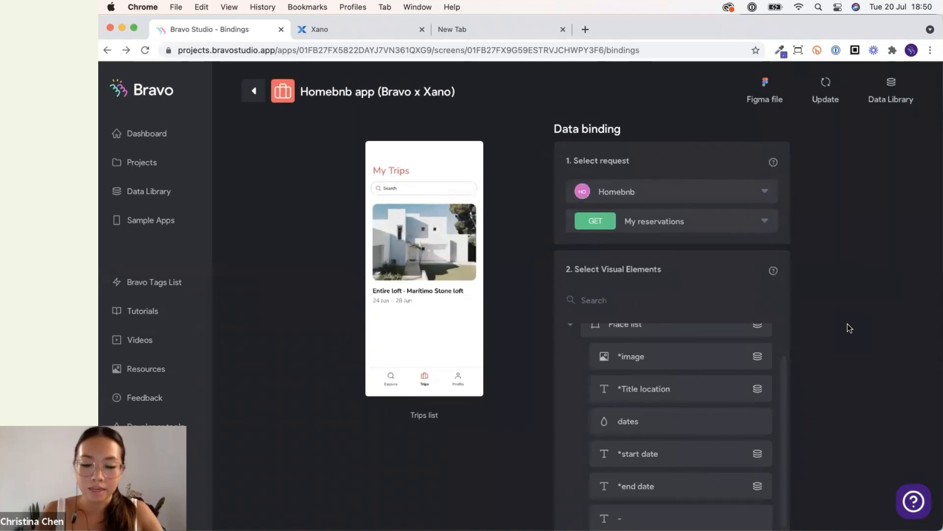
mouse_move(531, 506)
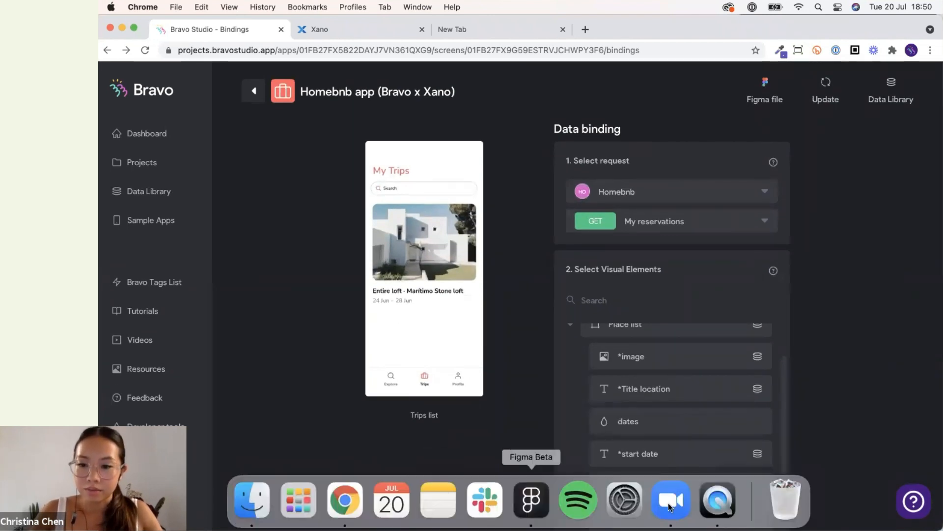
left_click(728, 496)
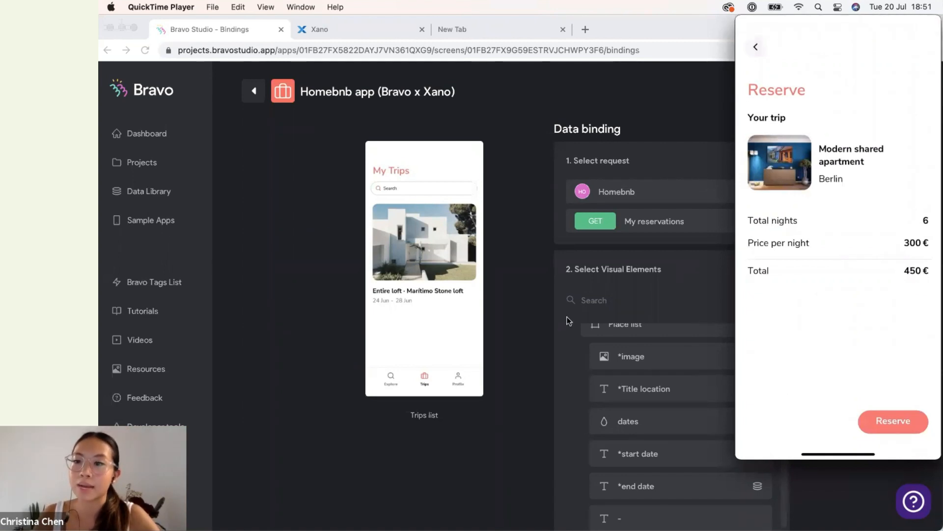
Return to the Bravo app's screens overview and browse the screens.
left_click(512, 307)
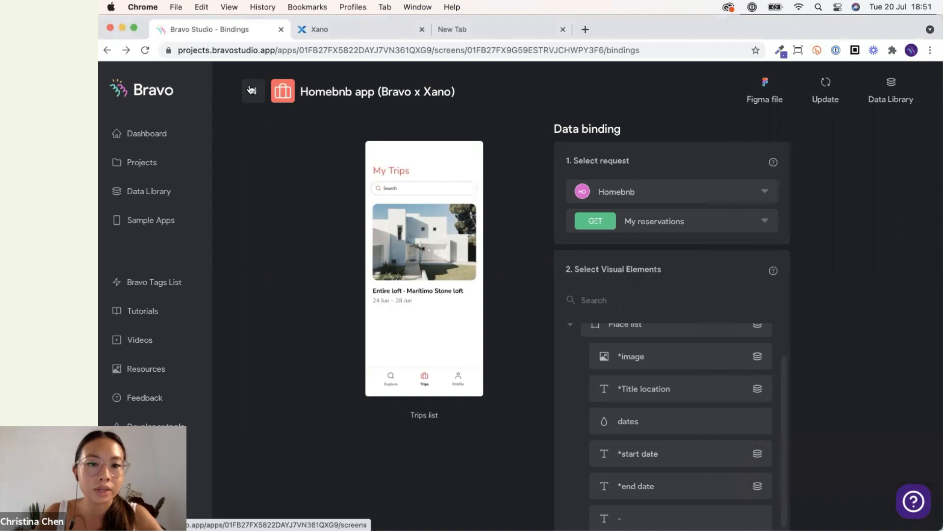
left_click(254, 90)
scroll(412, 358, "down", 15)
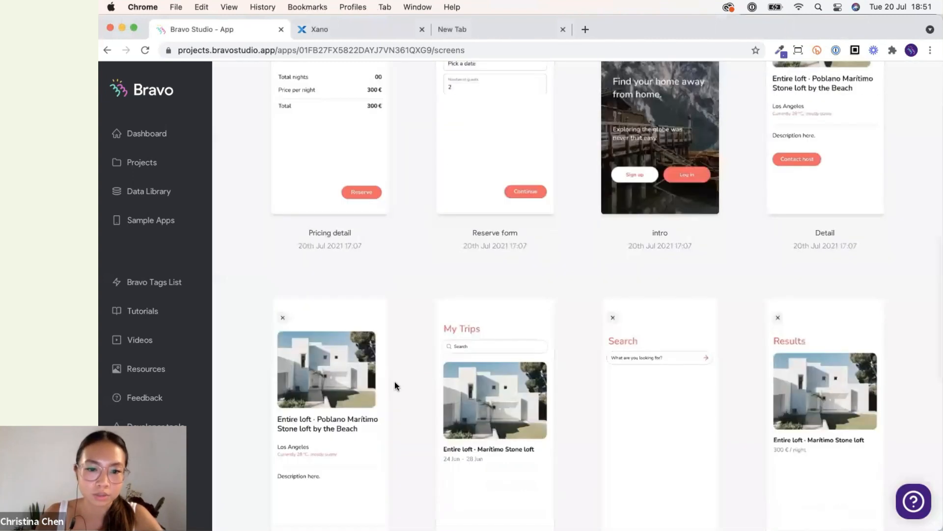
scroll(395, 382, "up", 11)
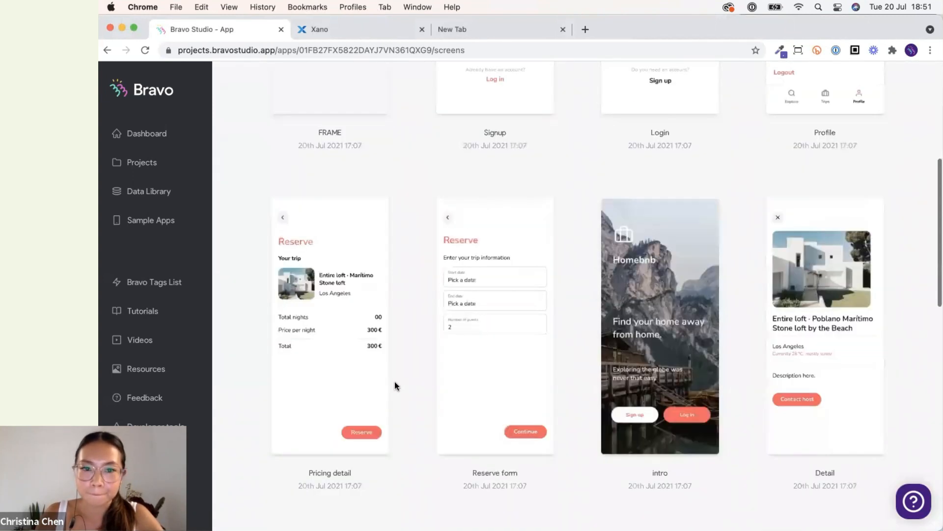
Open the Pricing detail screen's bindings and bind the *price per night element to Price from the Make reservation request.
scroll(395, 381, "down", 4)
scroll(394, 382, "down", 3)
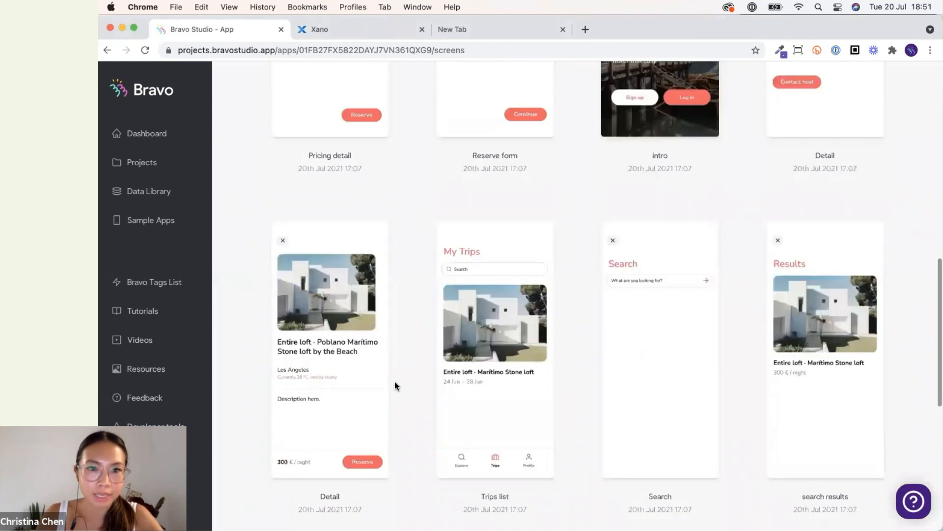
scroll(394, 382, "up", 7)
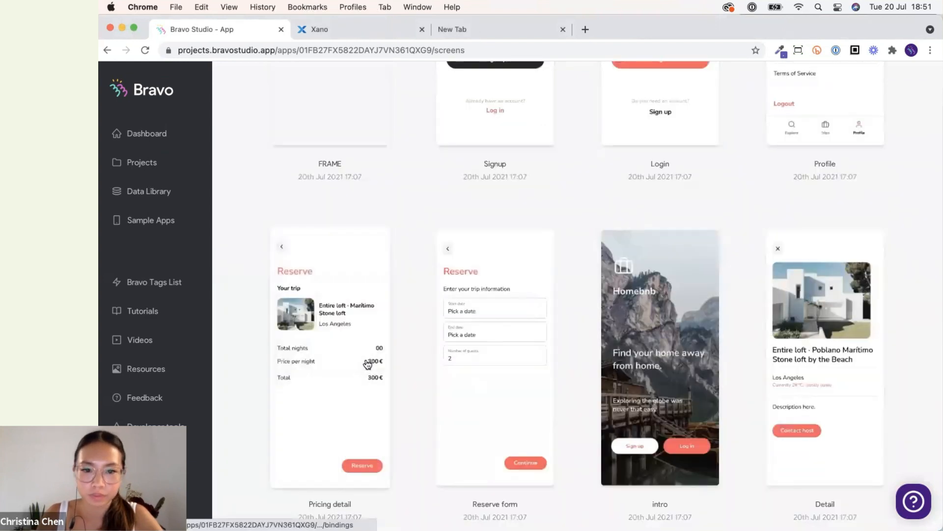
left_click(367, 363)
scroll(571, 278, "down", 3)
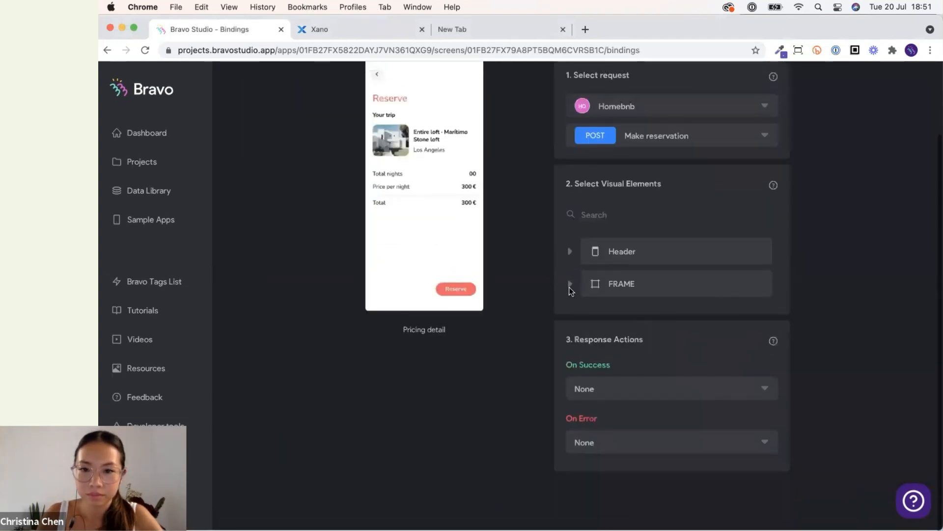
left_click(570, 285)
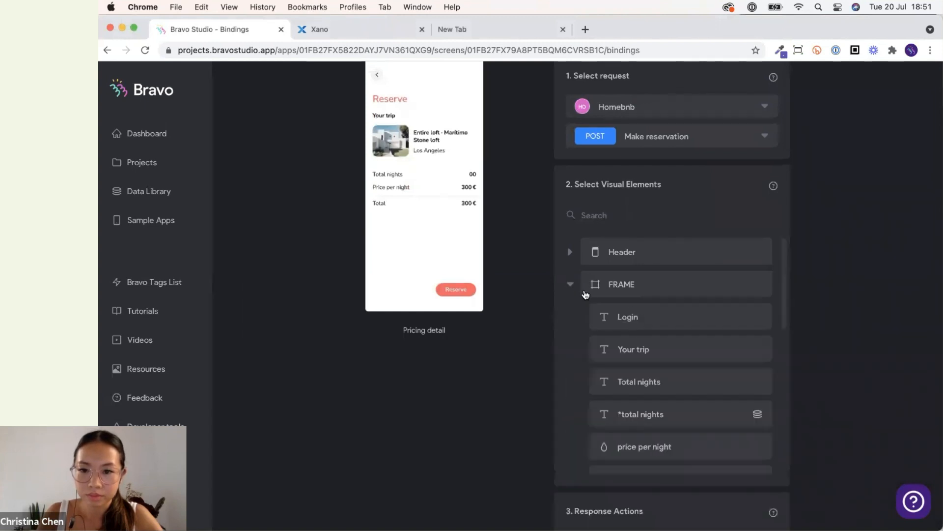
scroll(643, 413, "down", 3)
left_click(656, 391)
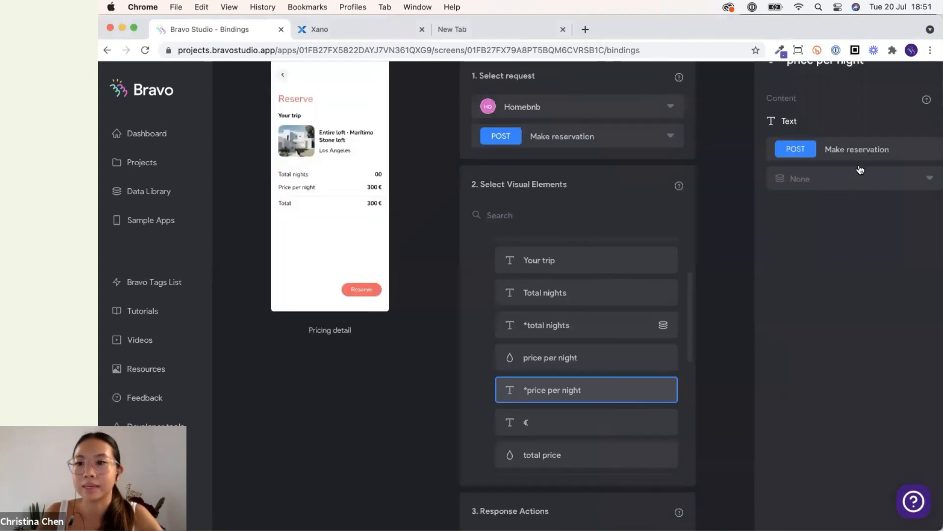
left_click(853, 177)
left_click(842, 235)
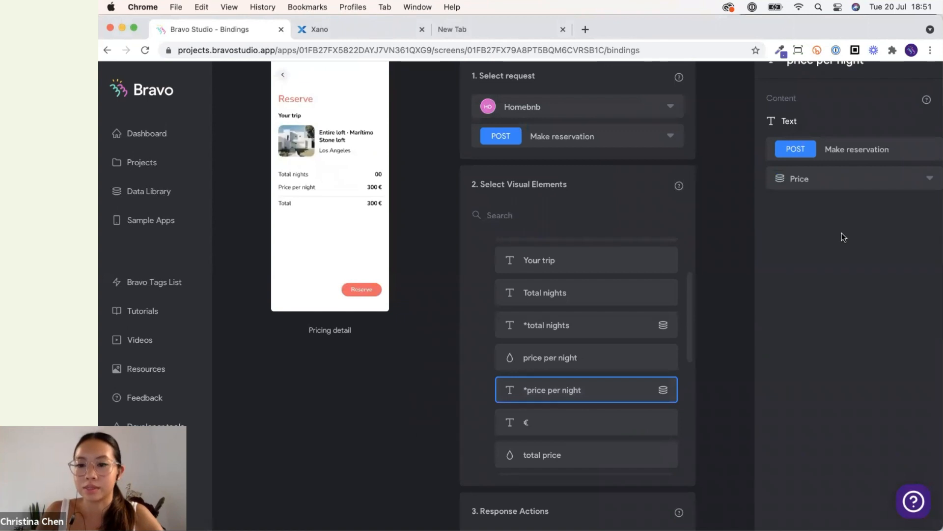
left_click(733, 317)
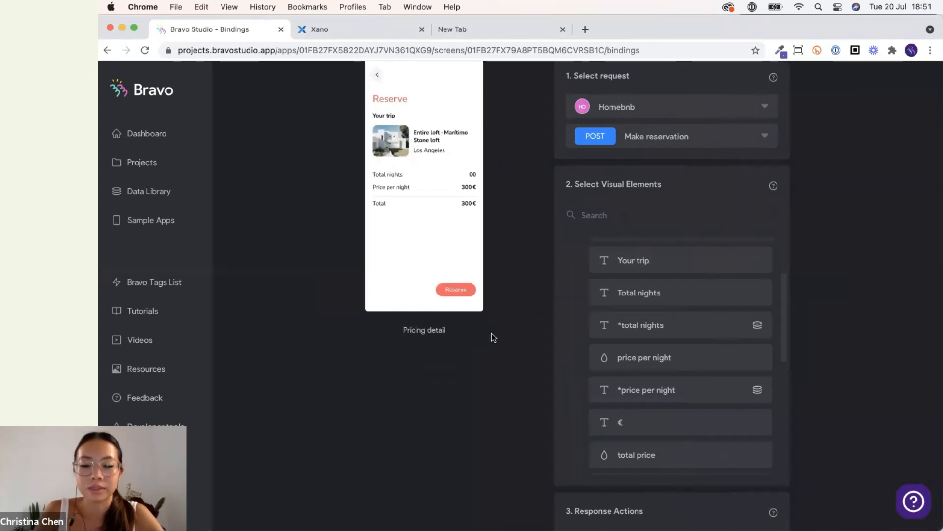
Check the Trips list on the mirrored phone and browse the Bravo app's screens overview.
left_click(720, 498)
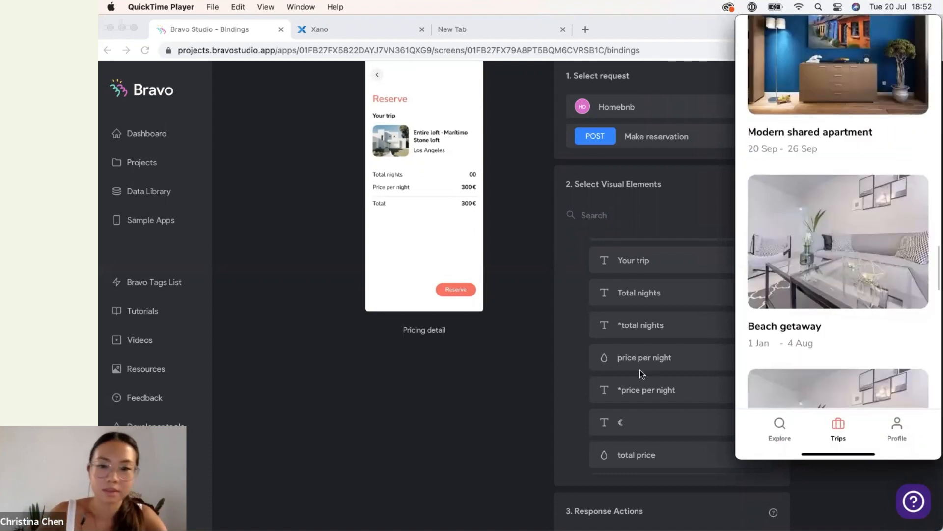
left_click(519, 388)
scroll(518, 387, "up", 3)
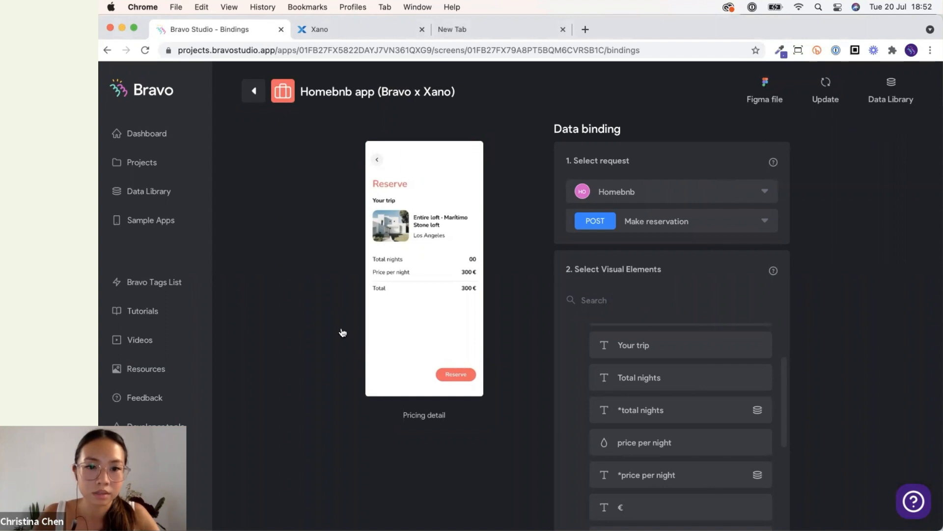
scroll(386, 281, "down", 6)
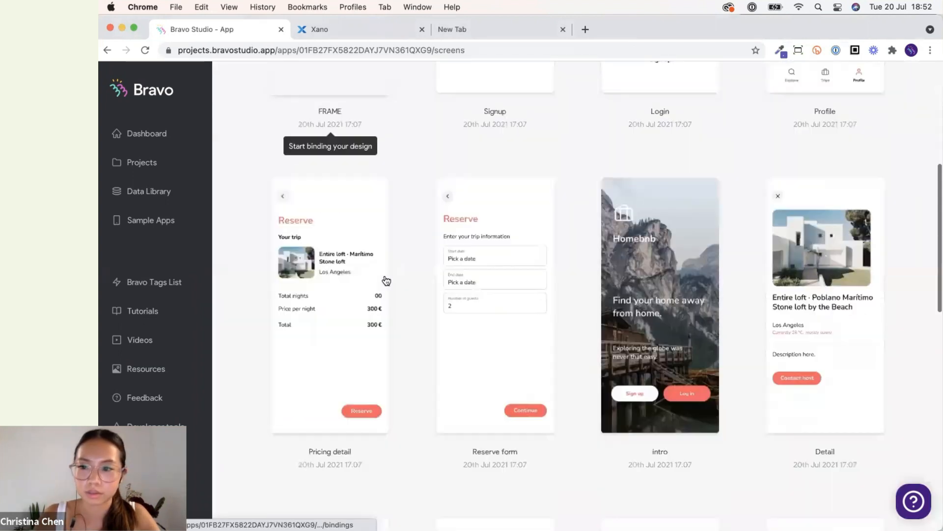
scroll(404, 326, "down", 7)
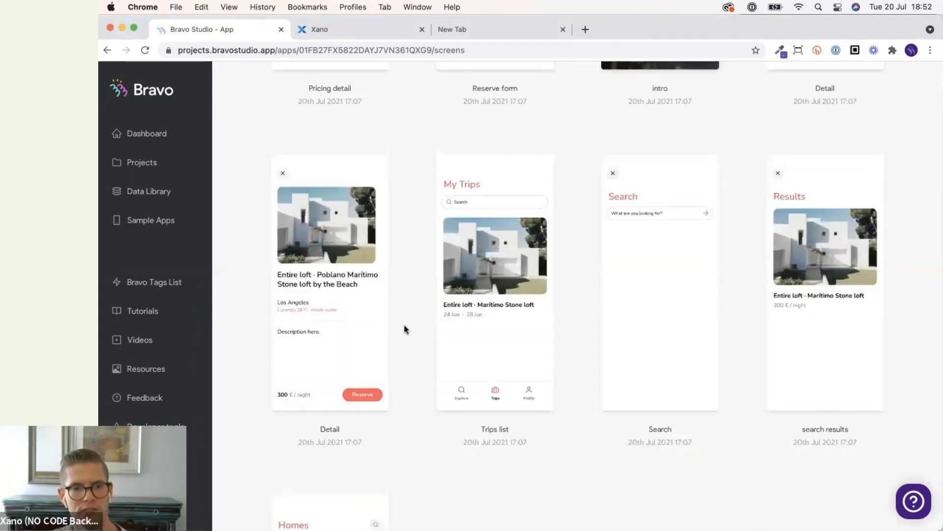
scroll(404, 326, "down", 2)
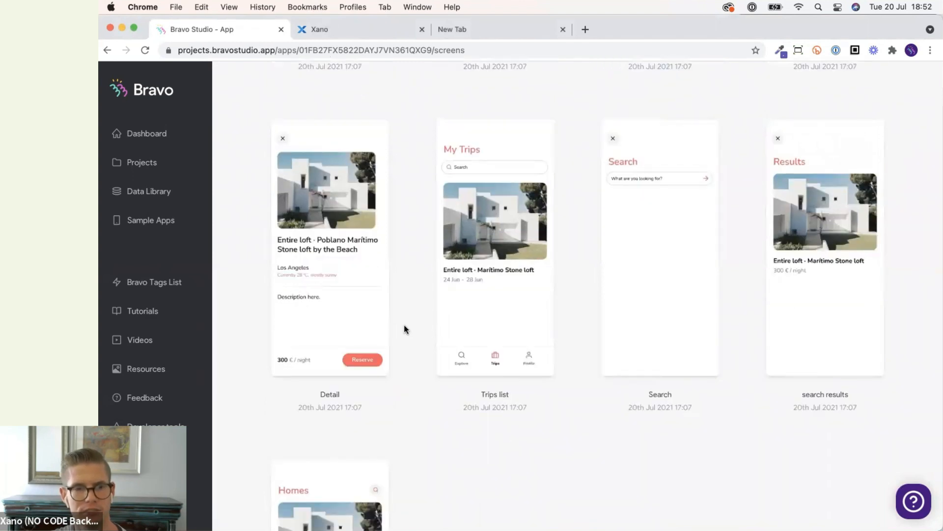
scroll(404, 325, "up", 6)
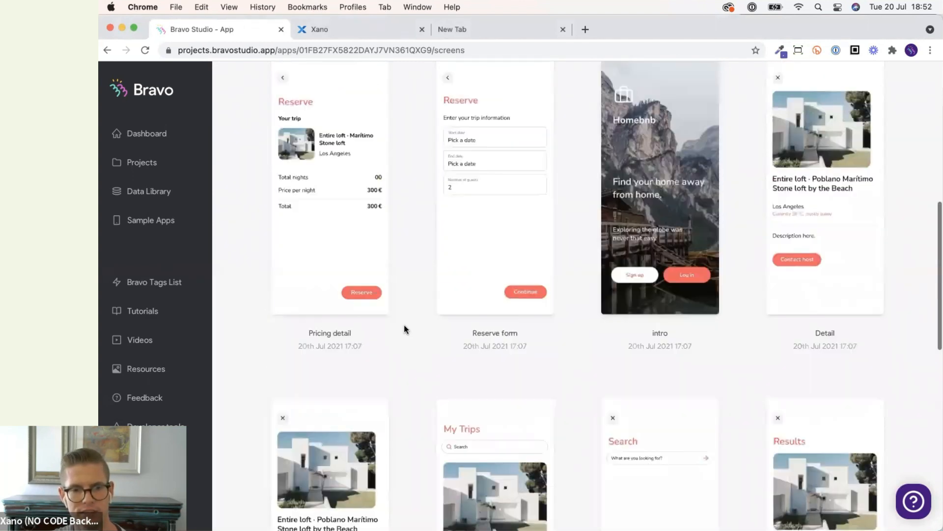
scroll(403, 326, "up", 8)
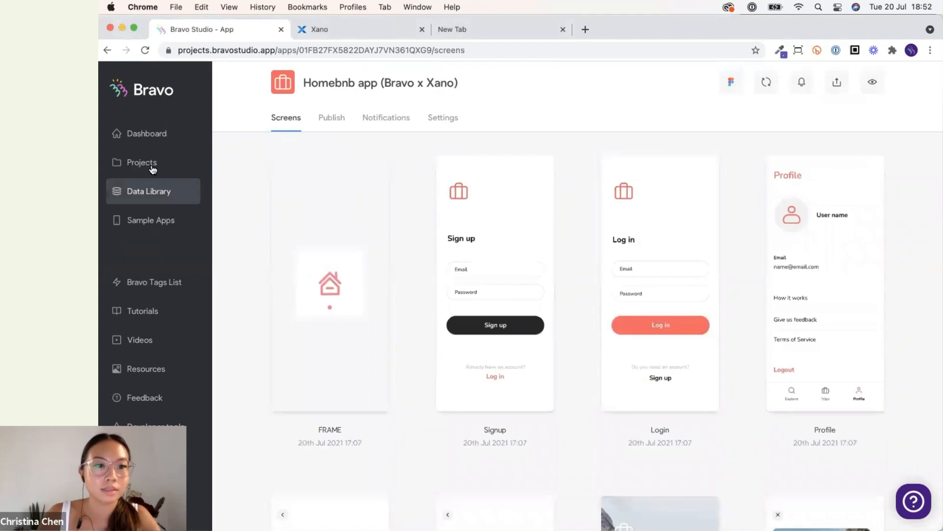
Open the My reservations request in the Homebnb data collection and re-select its .data[].id field after removing it.
left_click(157, 193)
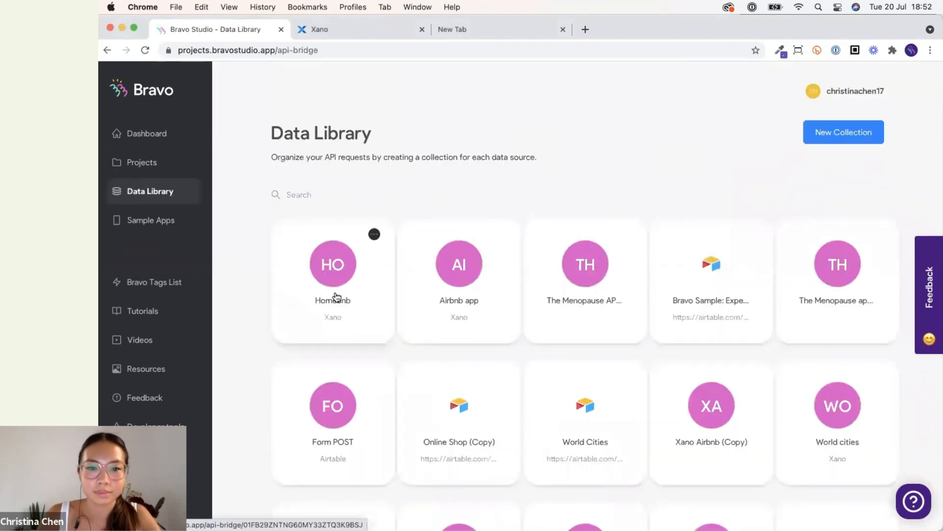
left_click(336, 296)
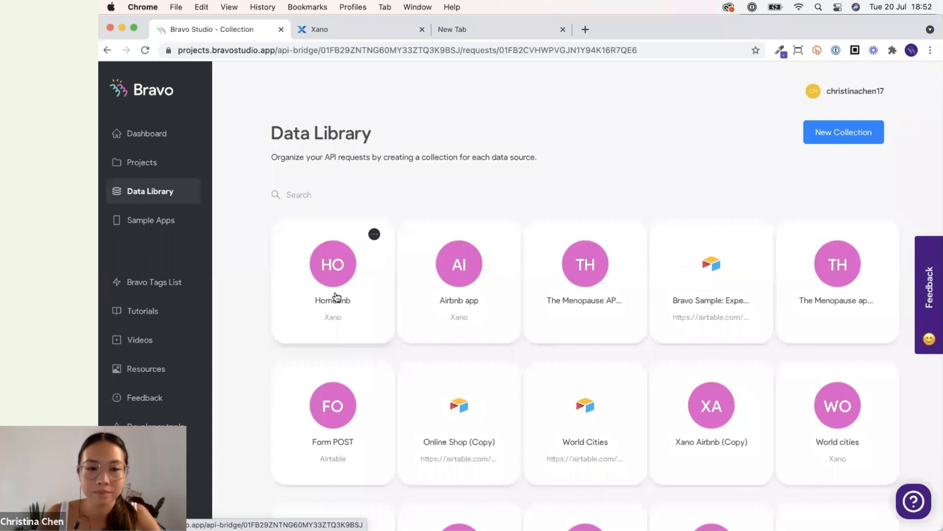
scroll(408, 331, "down", 1)
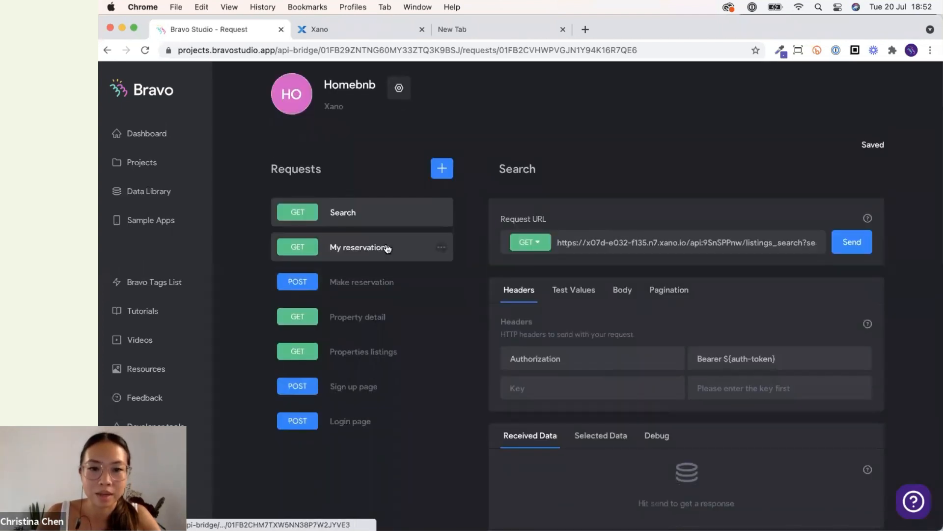
left_click(387, 249)
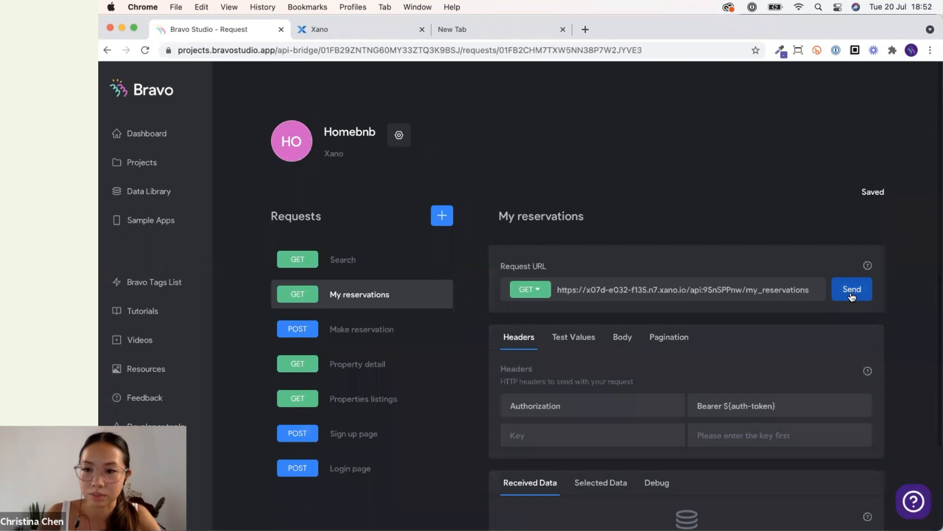
scroll(909, 339, "down", 4)
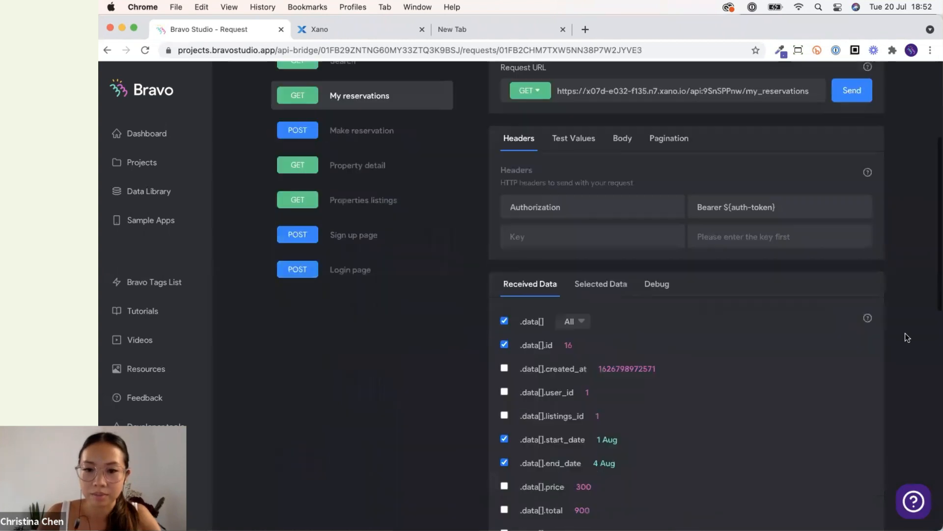
left_click(605, 283)
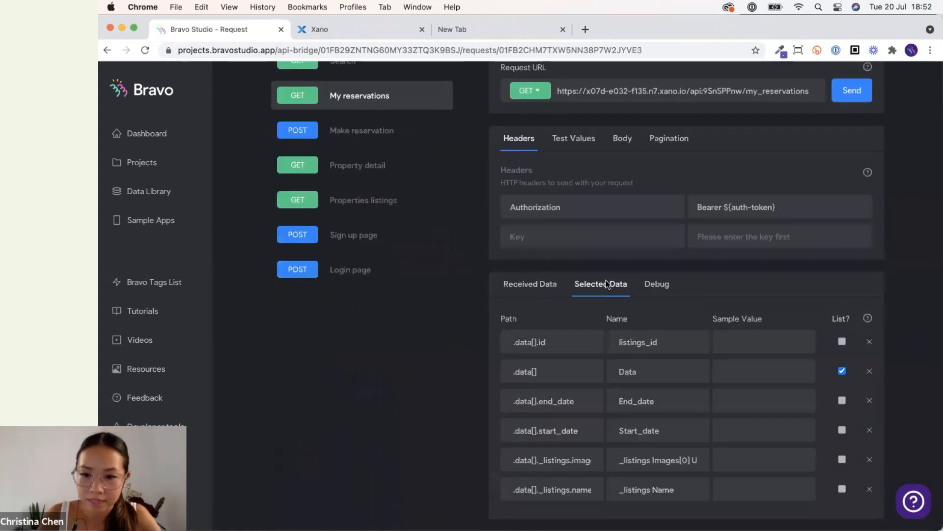
scroll(606, 280, "down", 1)
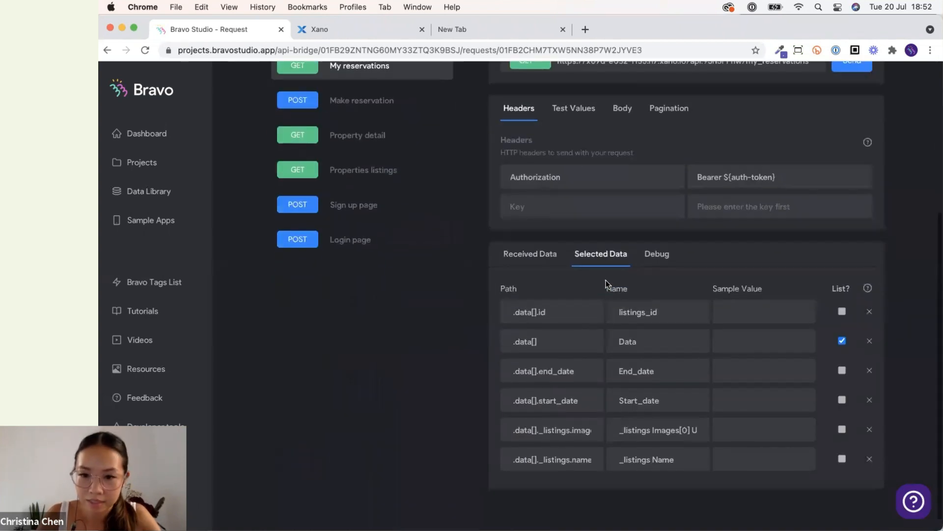
left_click(870, 313)
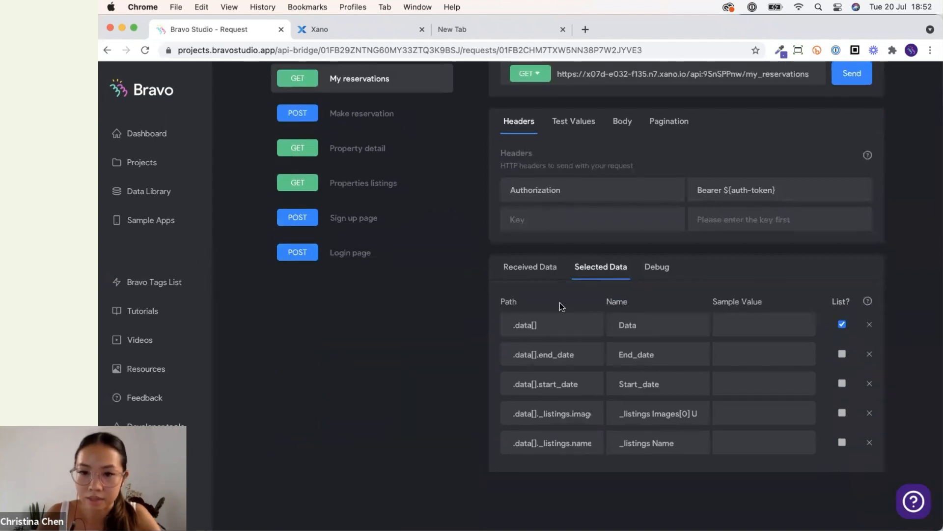
left_click(543, 271)
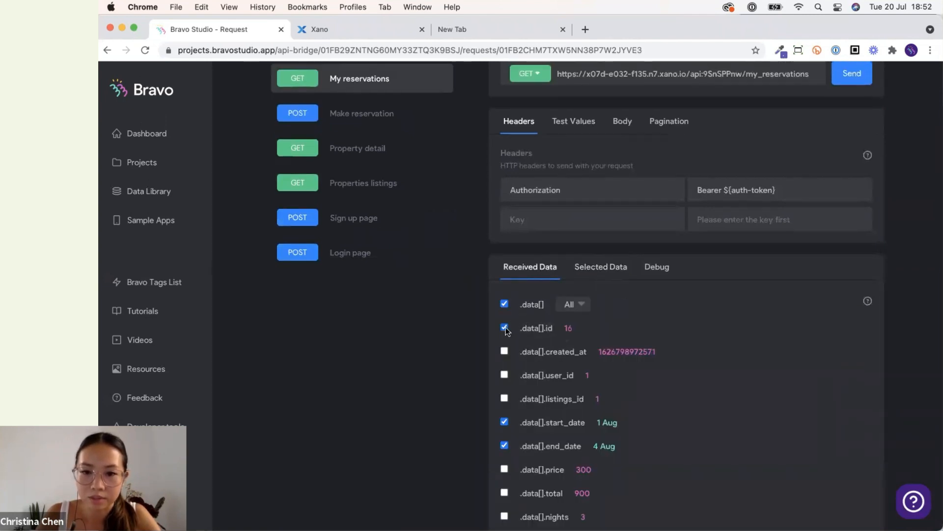
left_click(600, 268)
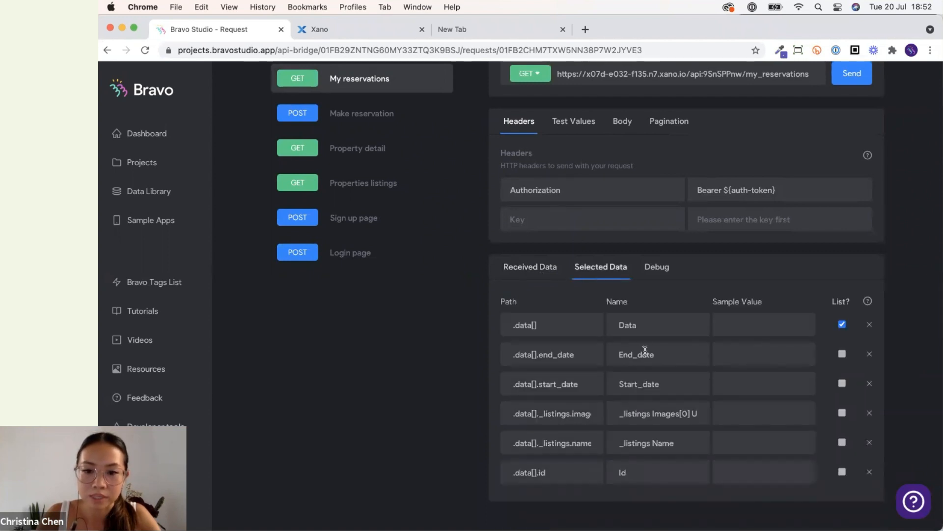
Inspect the Property detail request's URL.
scroll(630, 376, "up", 3)
left_click(388, 252)
left_click_drag(783, 288, 812, 288)
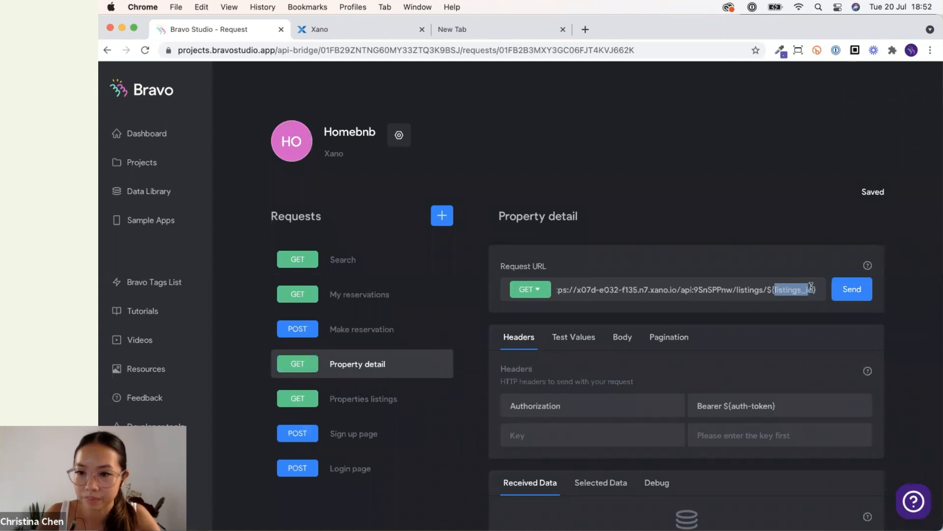
Rename the My reservations .data[].id selected field to listings_id.
left_click(389, 300)
scroll(633, 393, "down", 3)
left_click(601, 380)
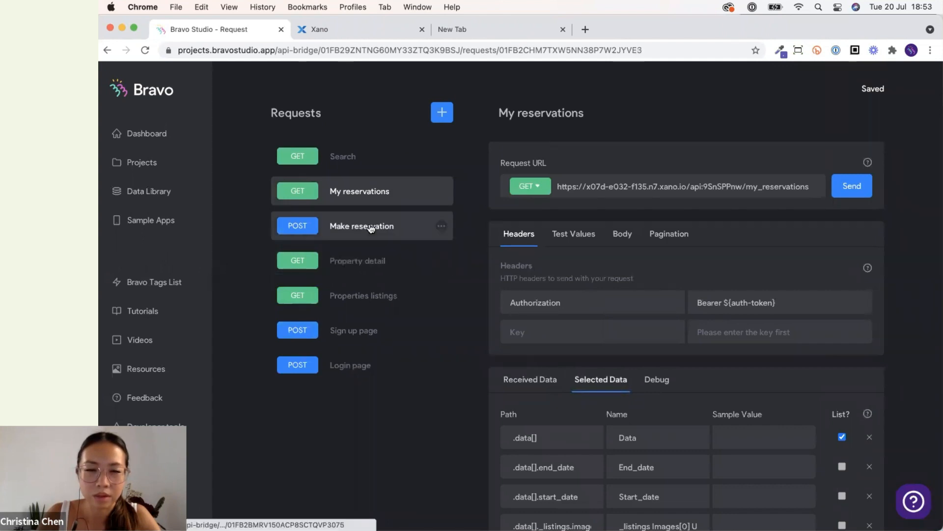
scroll(653, 449, "down", 3)
double_click(644, 442)
type("listings_id")
scroll(391, 426, "up", 1)
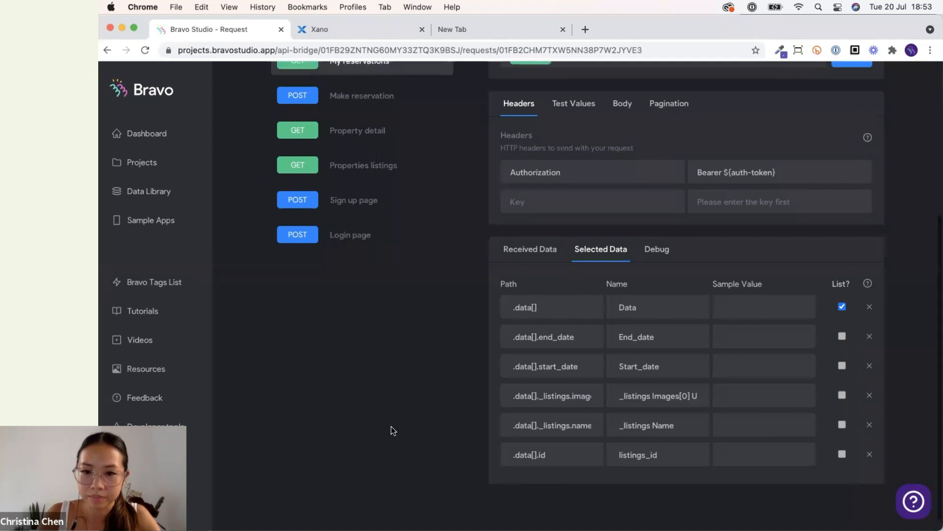
scroll(491, 393, "up", 3)
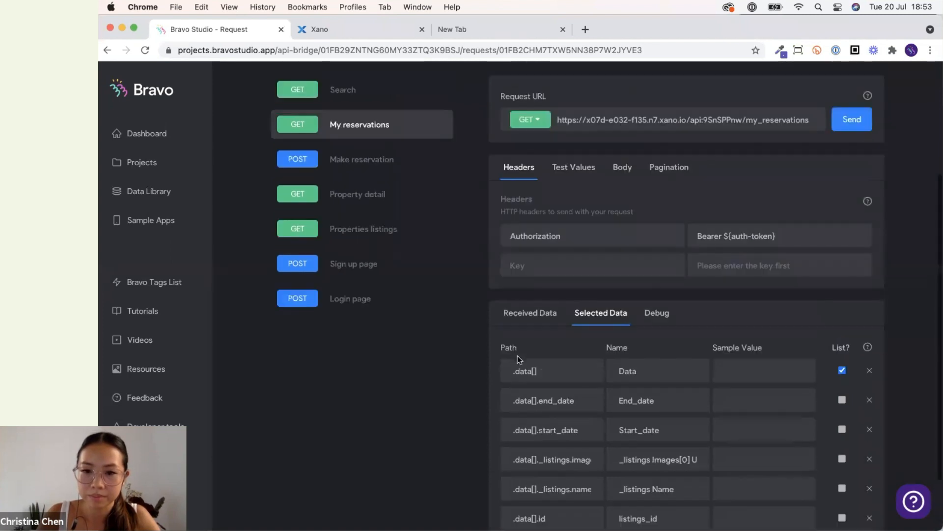
left_click(521, 314)
scroll(476, 333, "up", 3)
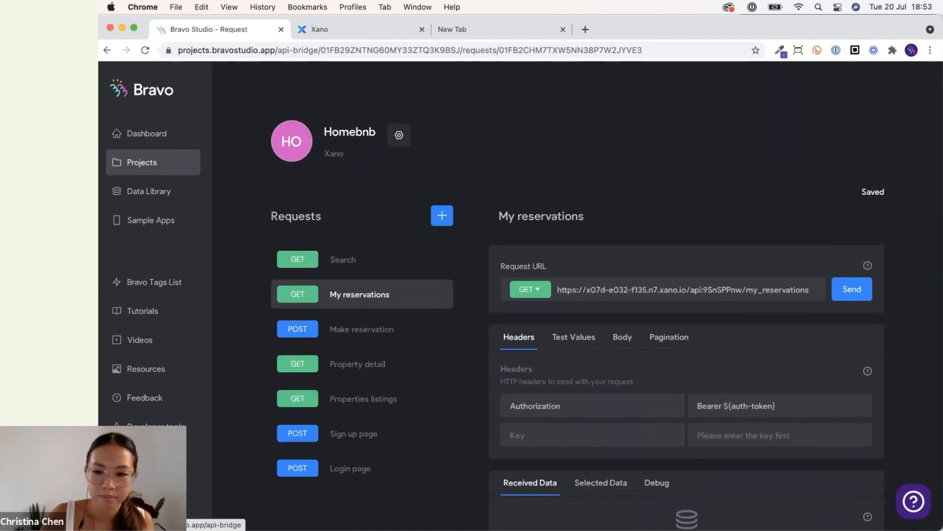
Switch to QuickTime Player and enter the user's e-mail on the mirrored app's Log in screen.
mouse_move(718, 511)
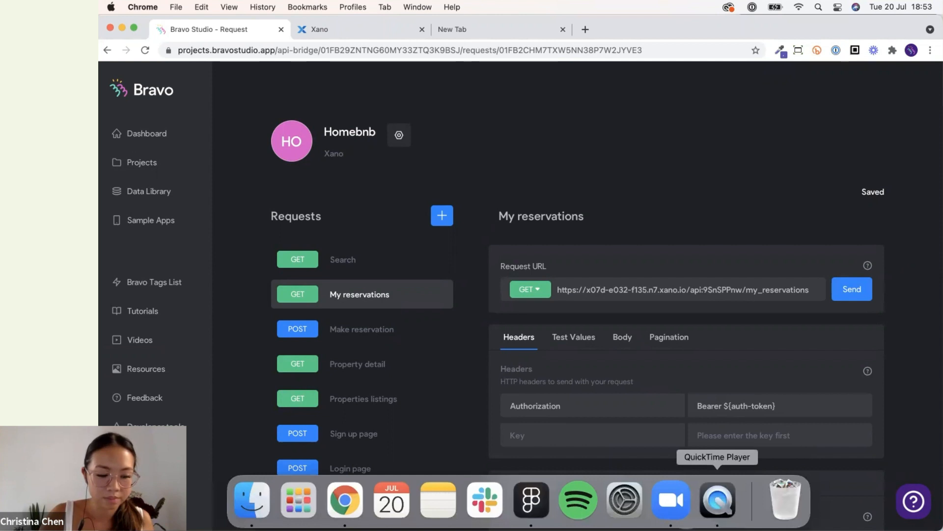
left_click(718, 501)
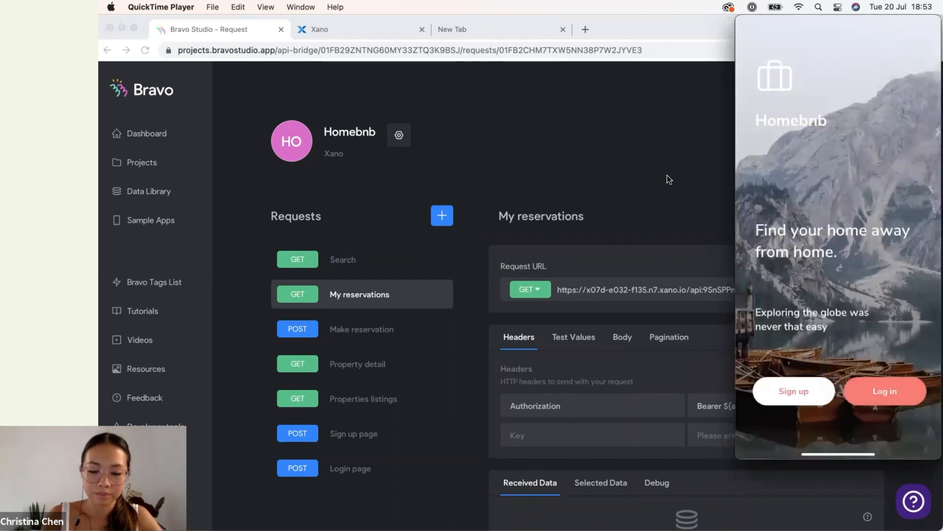
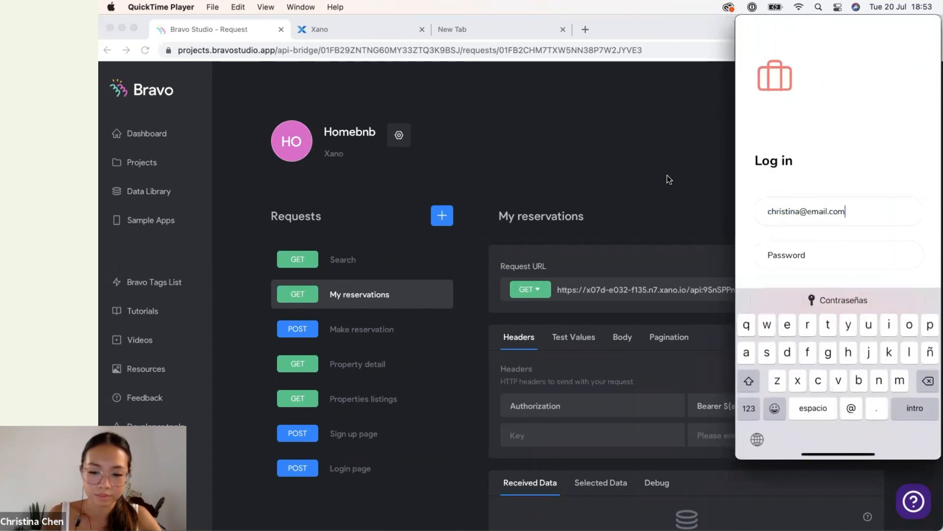
key("Return")
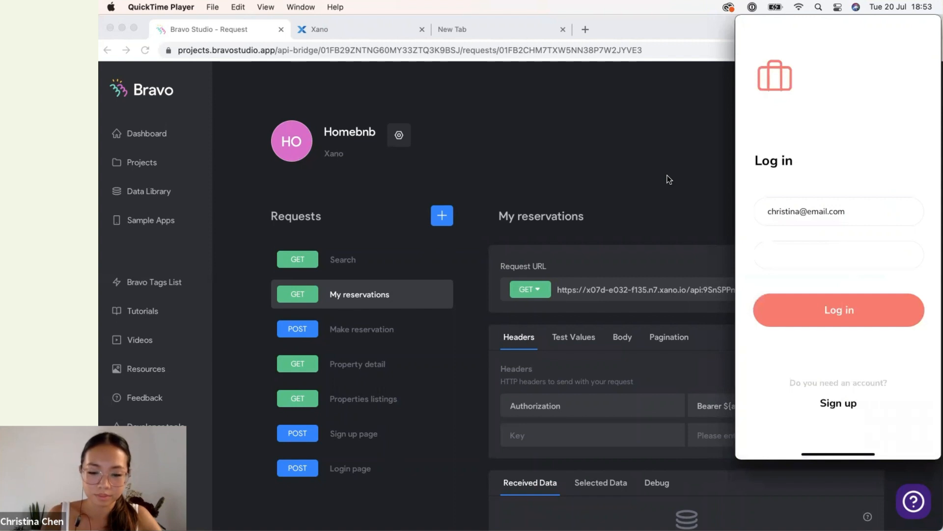
Submit the login on the mirrored app, open the Trips screen to check the reservations, and return to the browser.
key("Return")
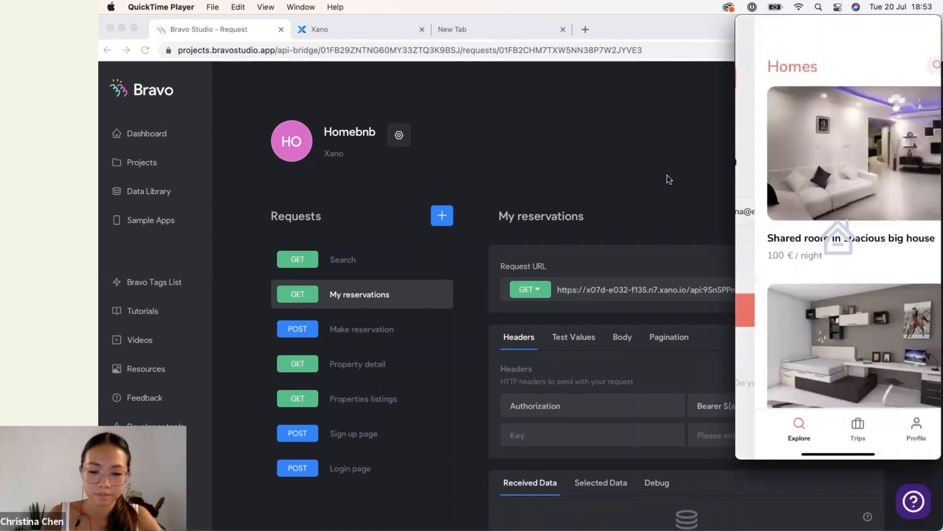
scroll(838, 236, "down", 5)
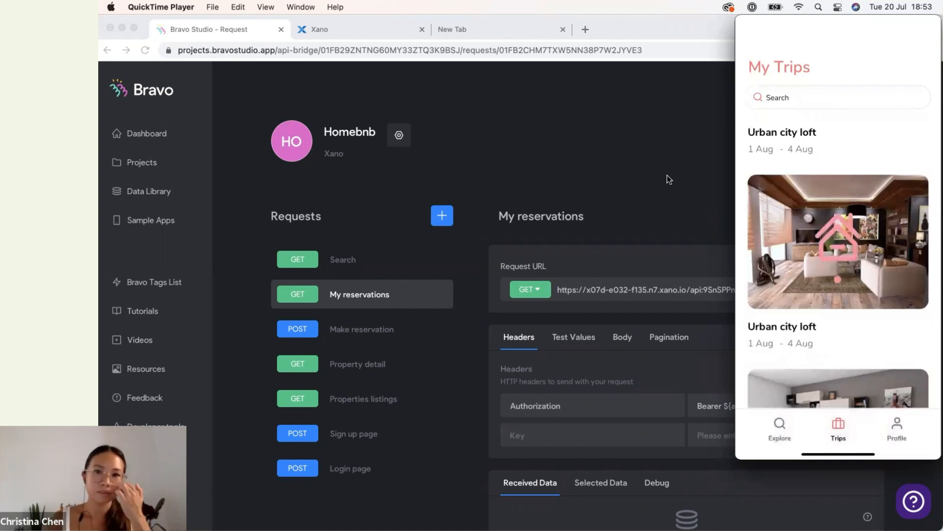
left_click(671, 178)
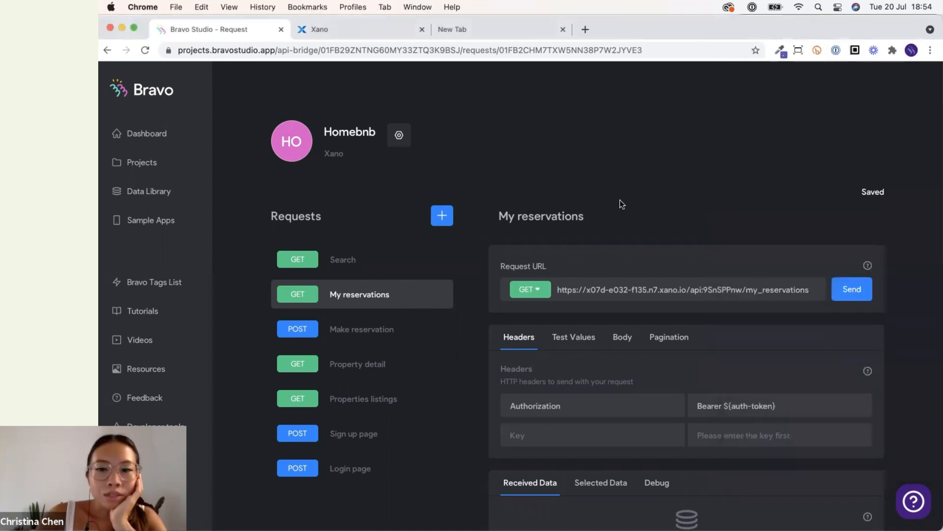
Inspect the Homebnb My reservations request's URL.
scroll(466, 297, "down", 3)
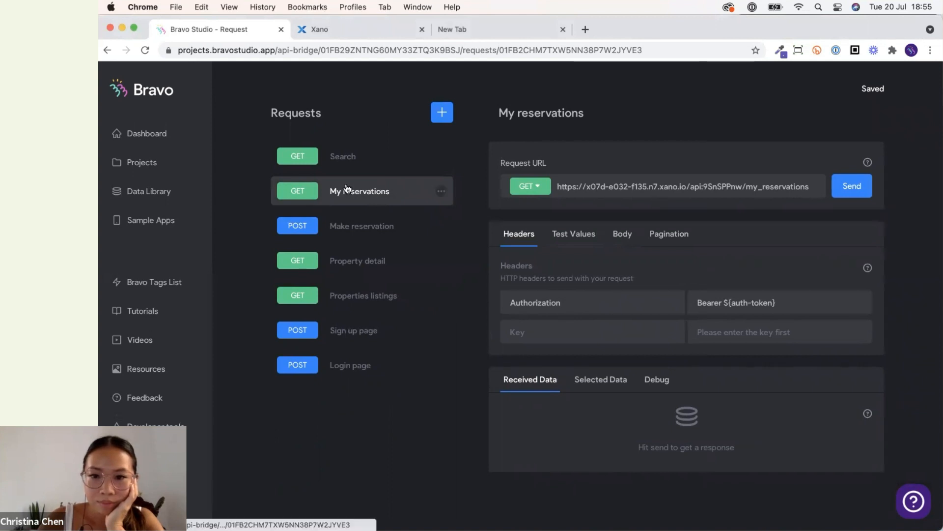
double_click(811, 187)
left_click(814, 187)
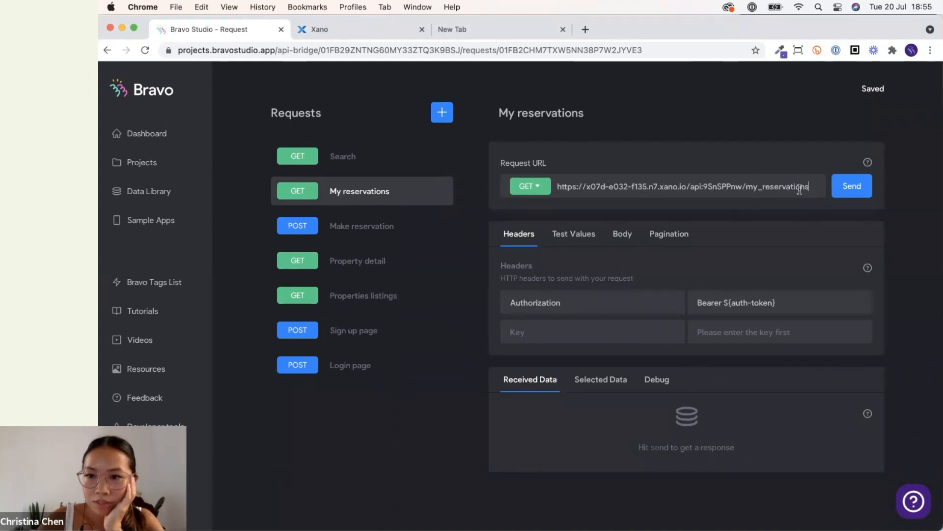
scroll(500, 260, "up", 2)
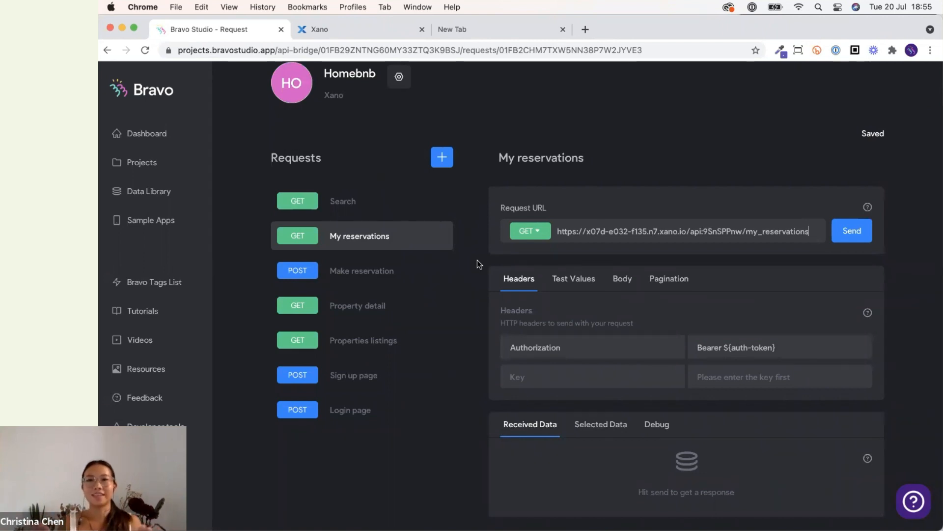
Examine the Airbnb app collection's Make reservation and My reservations requests and their selected data fields.
left_click(164, 196)
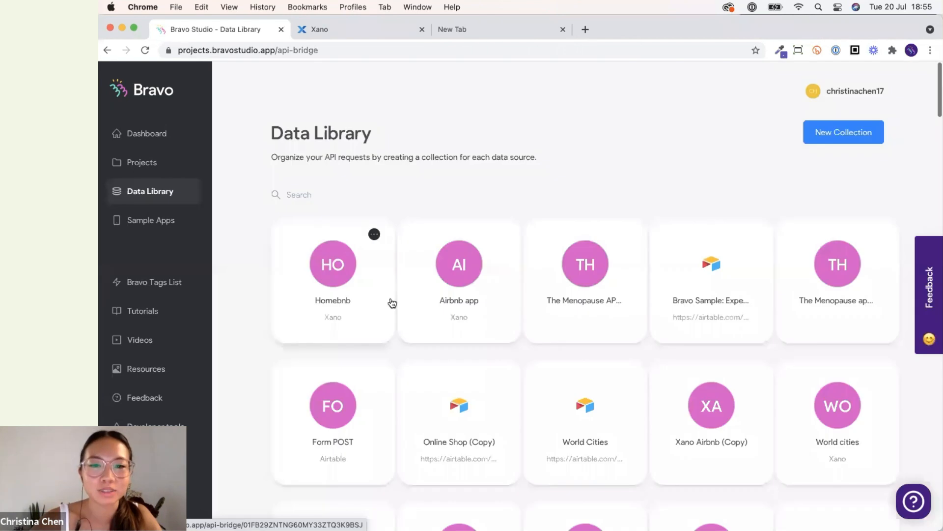
left_click(435, 309)
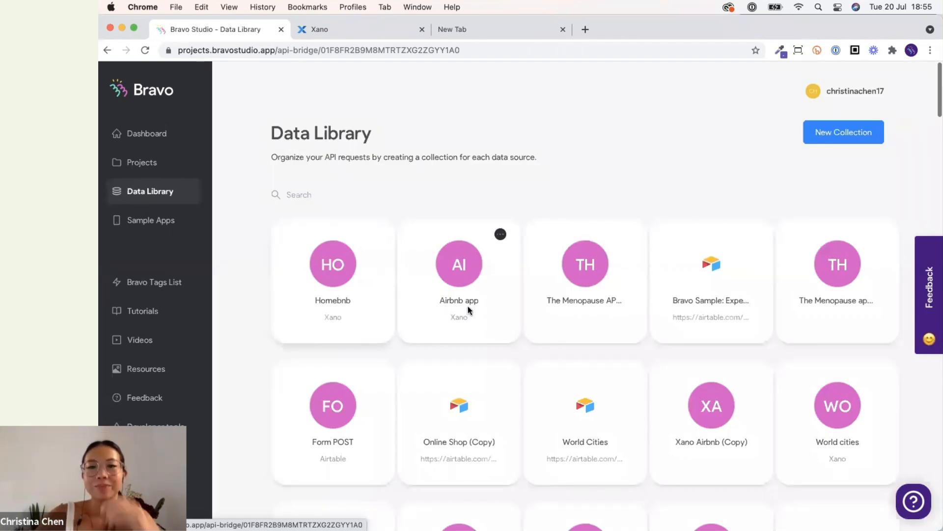
scroll(468, 307, "down", 1)
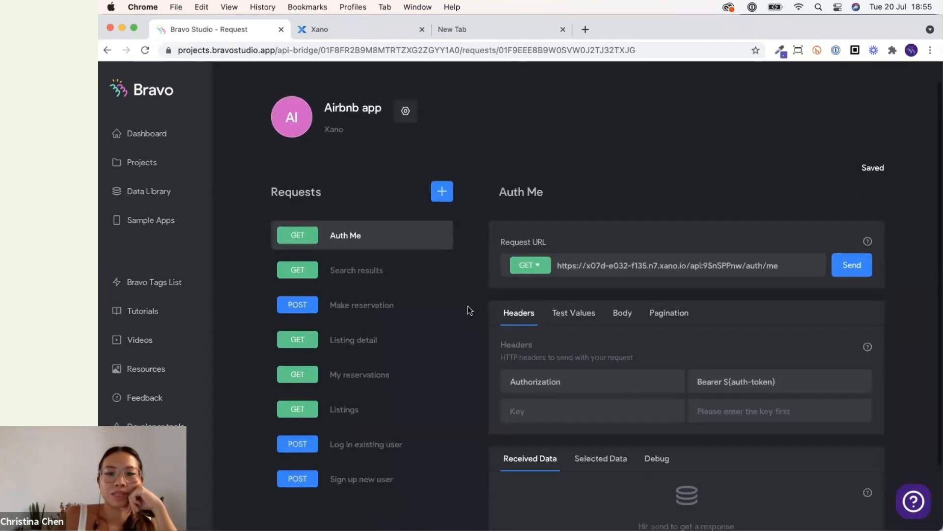
left_click(375, 302)
scroll(379, 358, "down", 3)
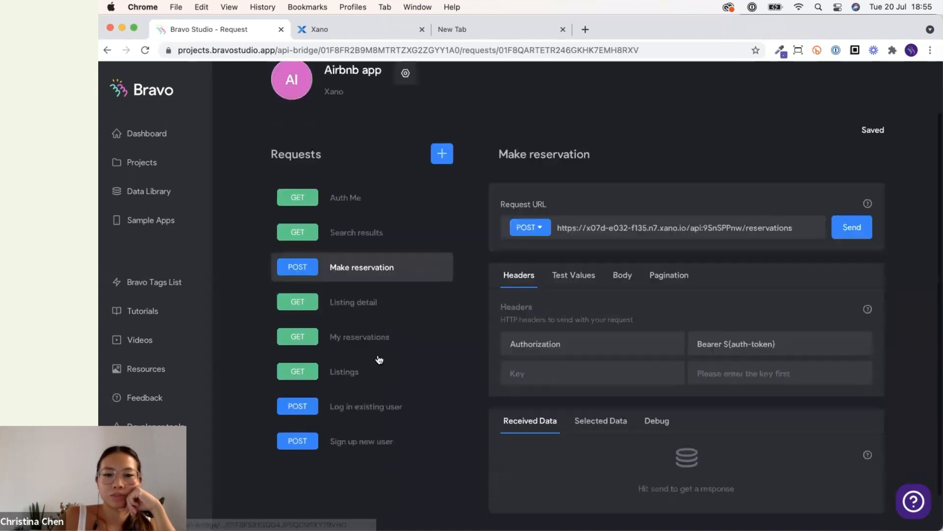
left_click(374, 336)
scroll(523, 357, "down", 3)
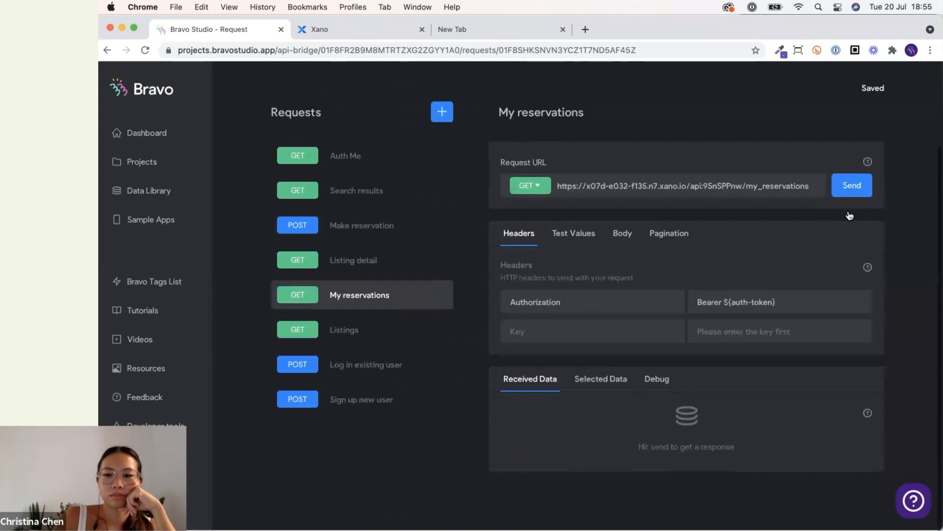
left_click(608, 390)
scroll(612, 386, "down", 5)
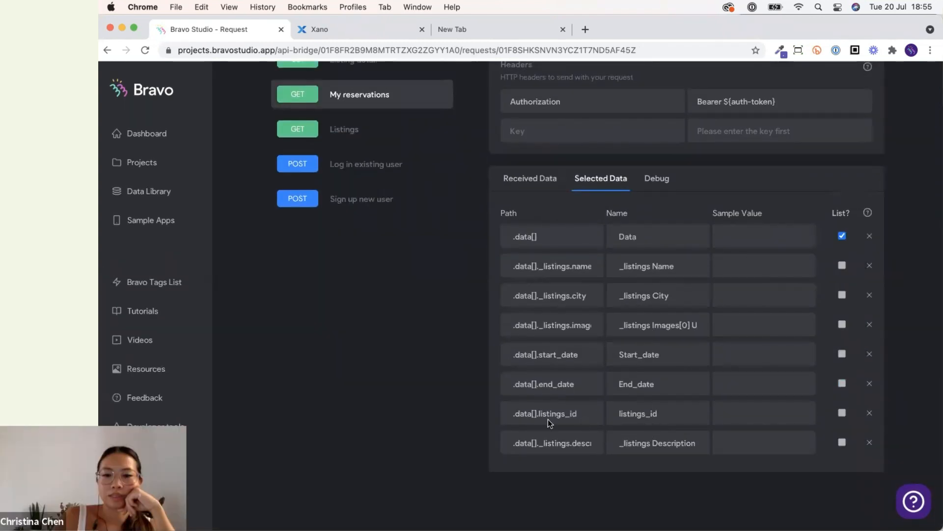
scroll(261, 221, "up", 6)
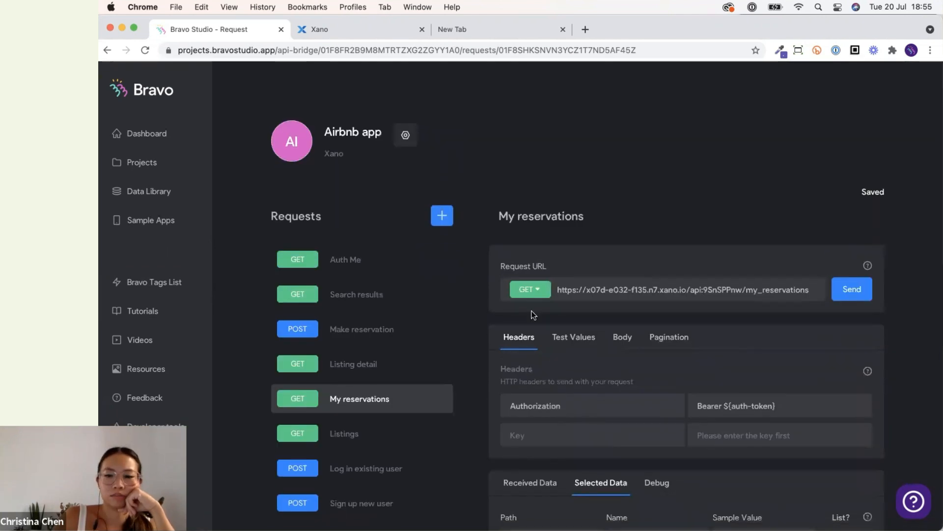
scroll(532, 315, "down", 6)
scroll(449, 333, "up", 6)
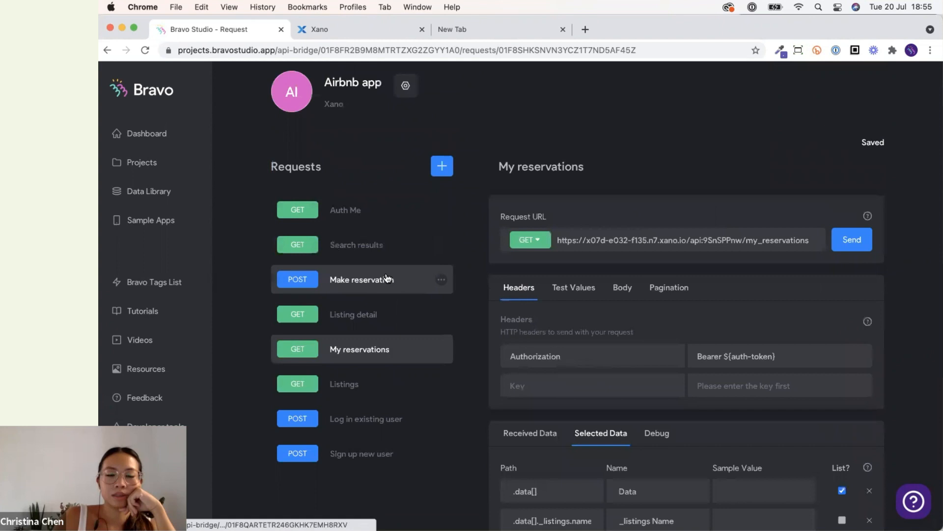
left_click(385, 278)
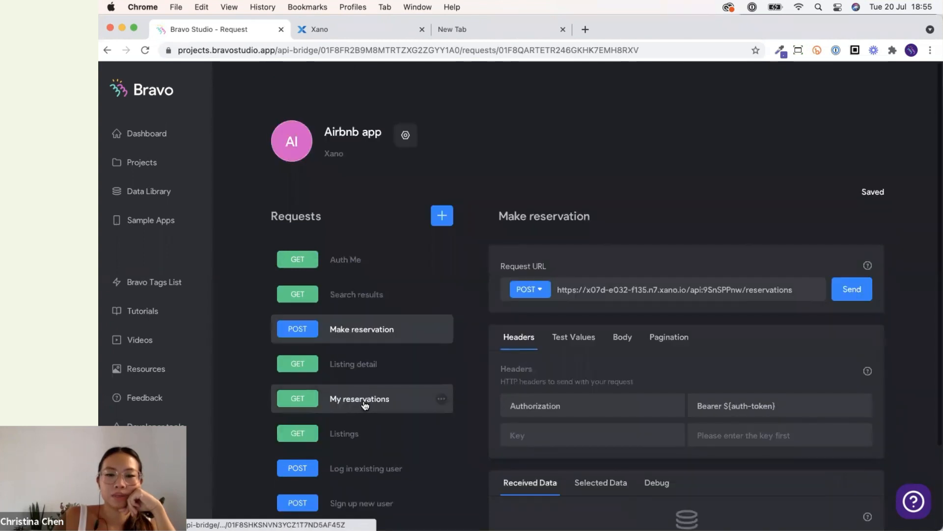
left_click(363, 399)
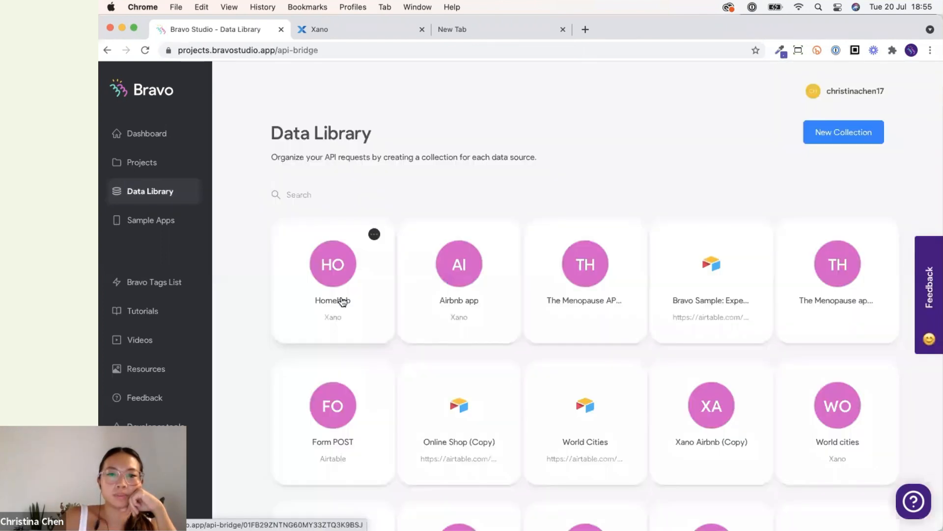
Return to the Homebnb My reservations request and select the .data[]._listings.id field in its received data.
left_click(342, 301)
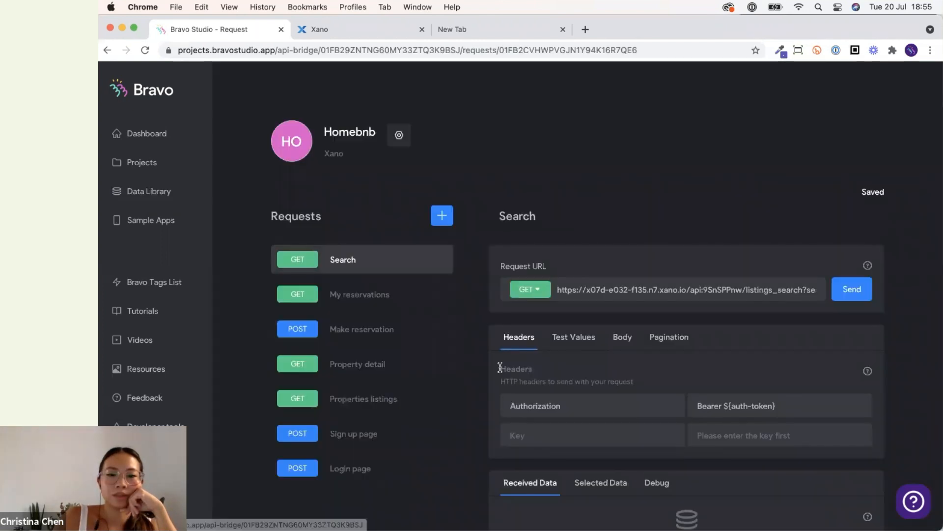
left_click(439, 306)
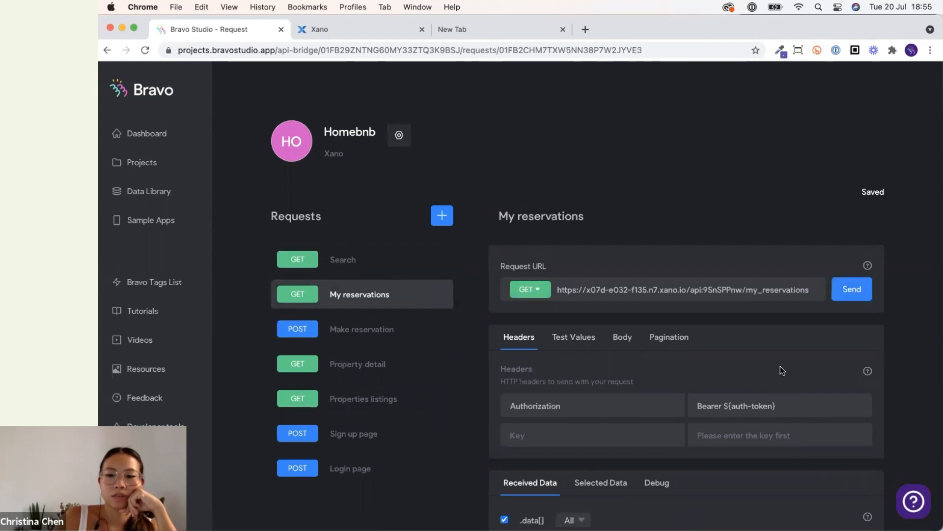
scroll(780, 366, "down", 15)
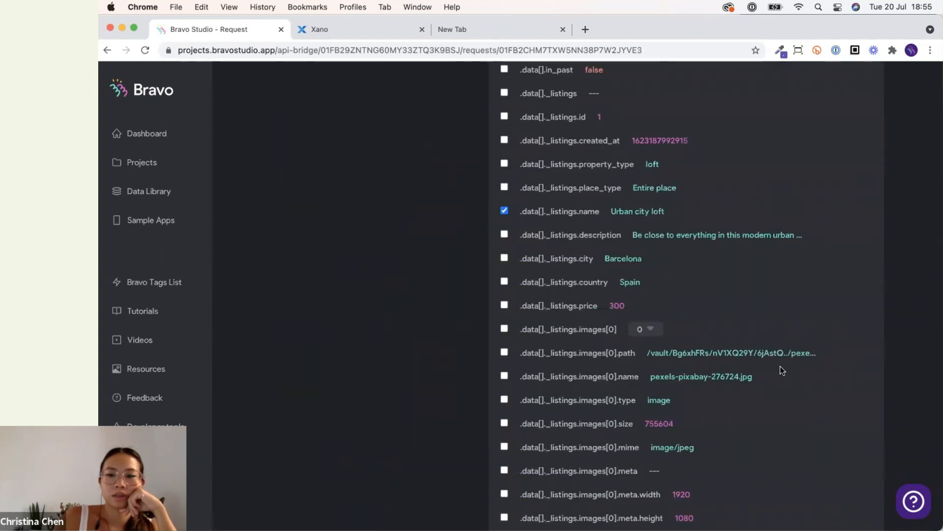
scroll(780, 367, "down", 2)
scroll(780, 367, "up", 5)
left_click(505, 247)
scroll(468, 367, "up", 3)
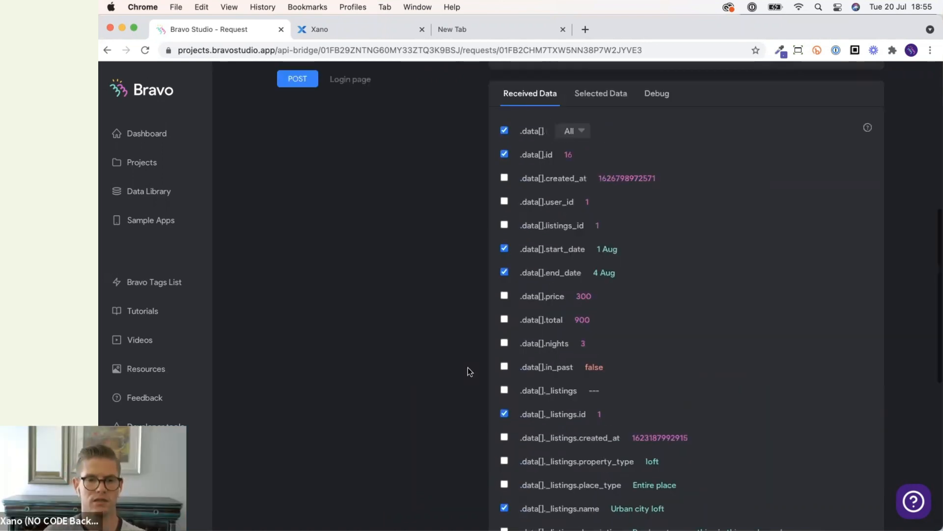
scroll(467, 367, "up", 1)
scroll(467, 367, "down", 1)
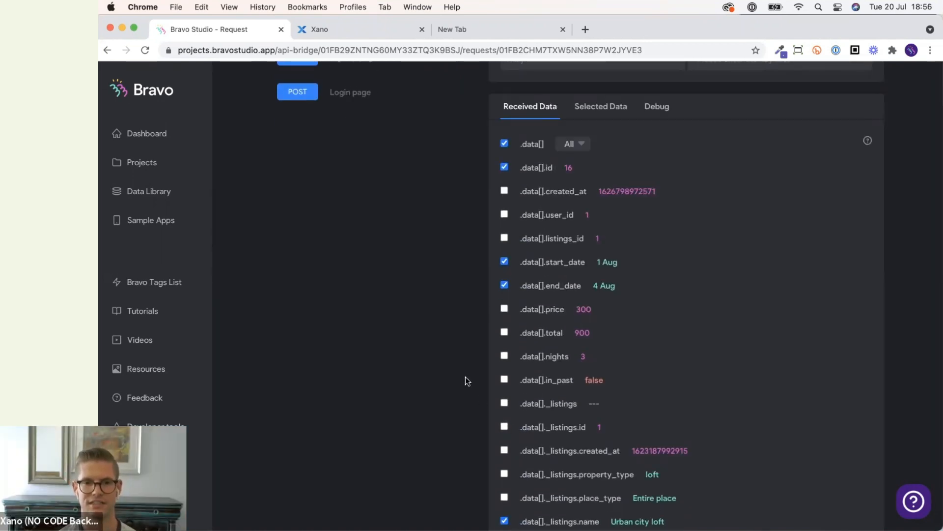
scroll(465, 376, "up", 3)
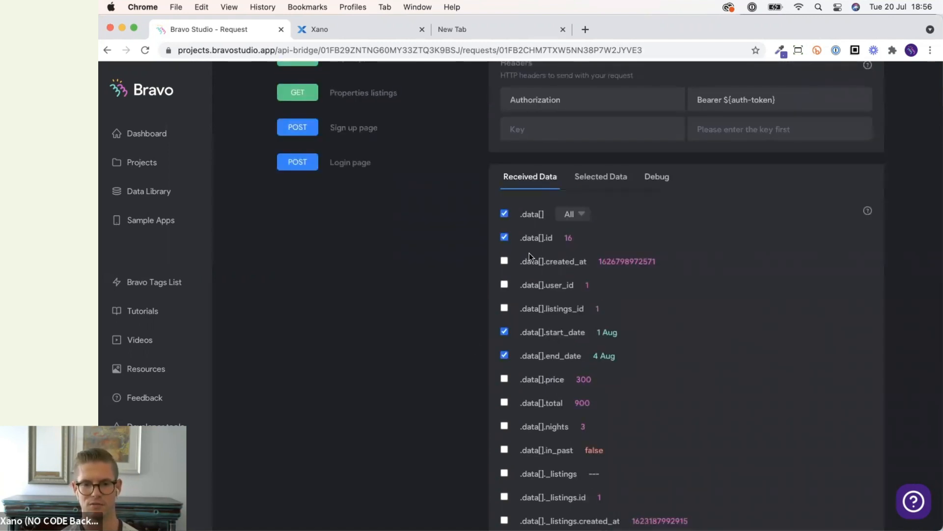
scroll(465, 313, "down", 5)
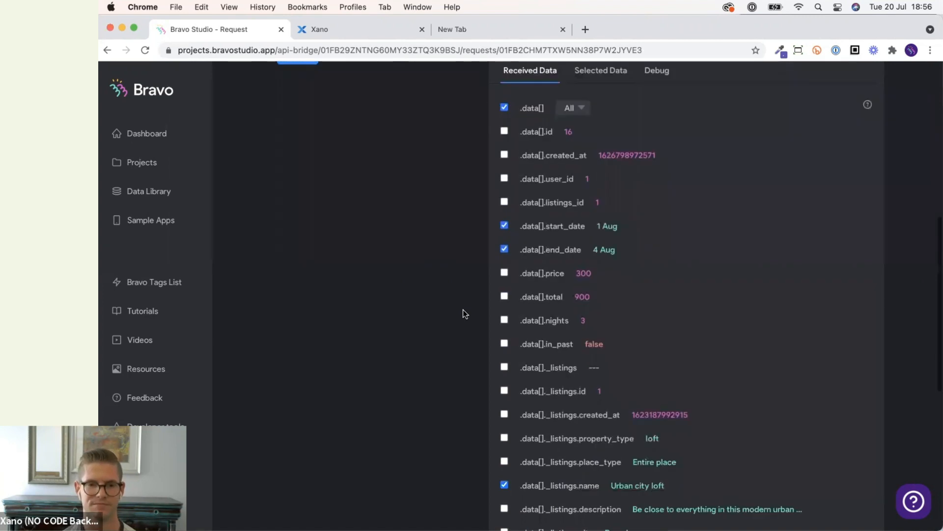
scroll(419, 394, "down", 2)
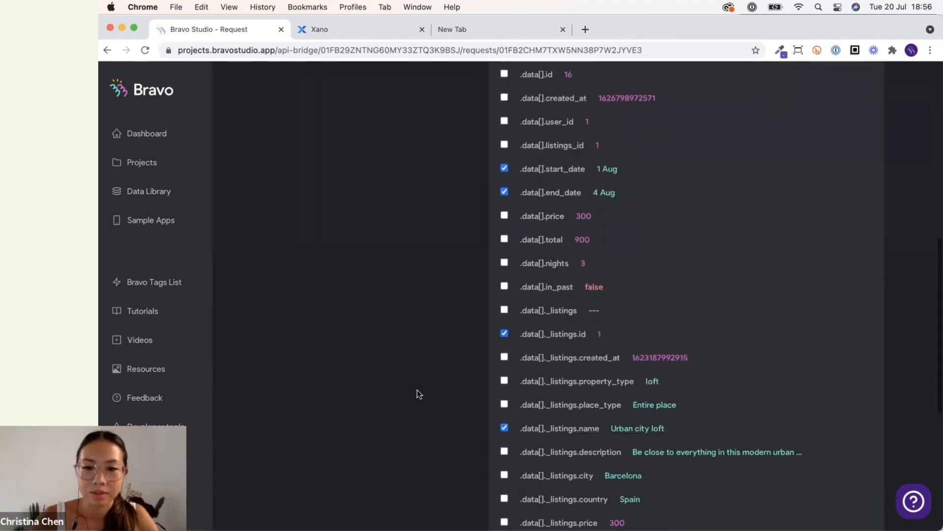
scroll(482, 294, "down", 3)
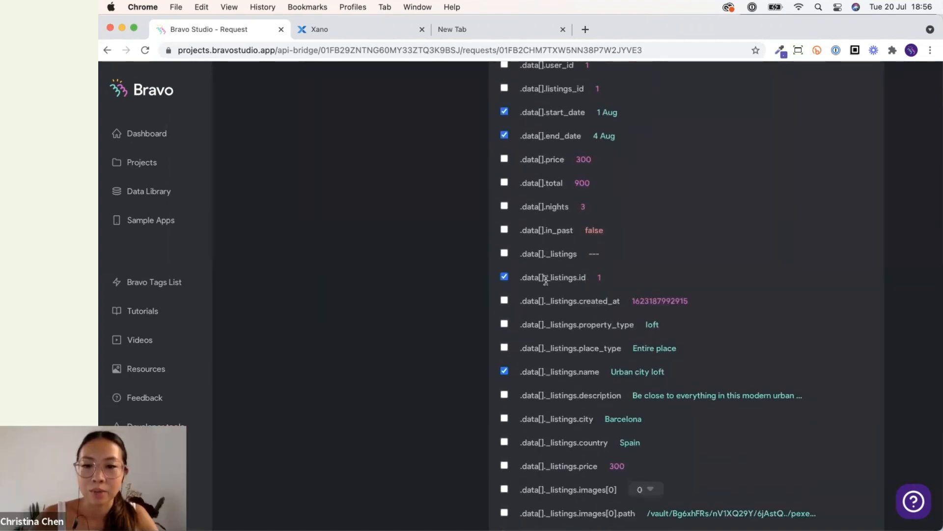
scroll(546, 280, "up", 13)
Rename the .data[]._listings.id selected field to listings_id, copying the parameter name from the Property detail URL.
right_click(604, 296)
left_click(588, 297)
left_click(587, 293)
scroll(587, 296, "down", 1)
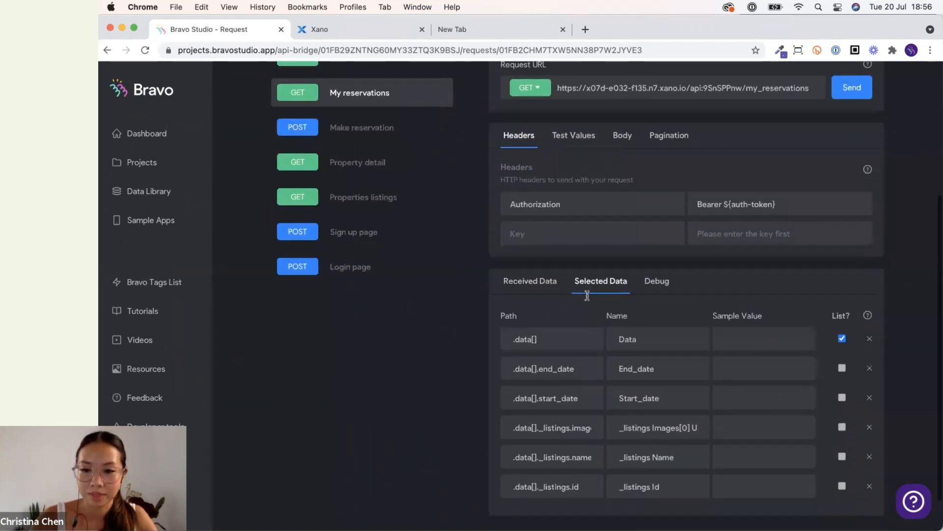
scroll(587, 295, "down", 1)
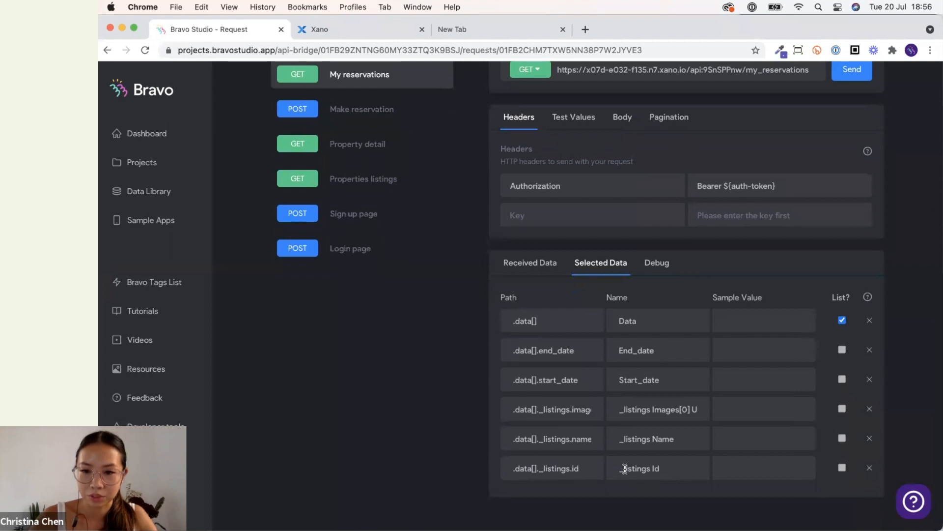
scroll(624, 471, "up", 10)
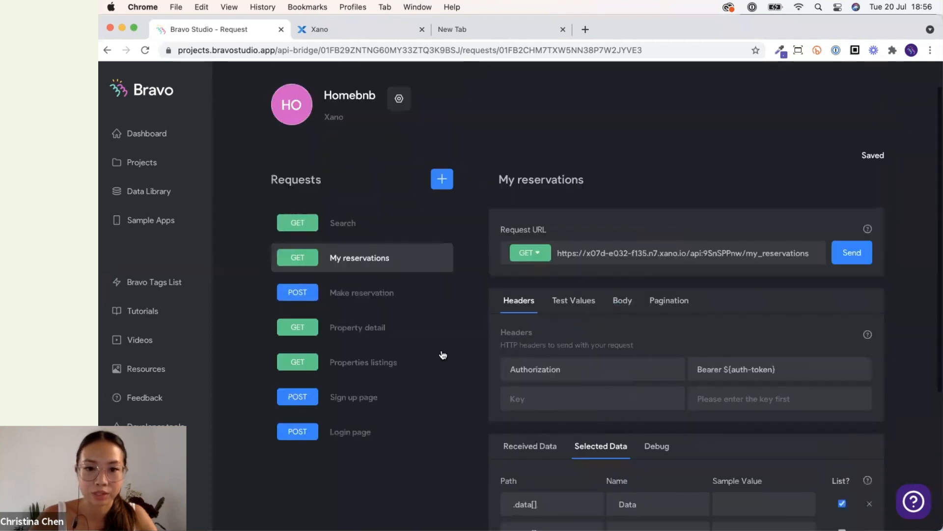
left_click(375, 334)
left_click_drag(781, 290, 827, 294)
key("super+c")
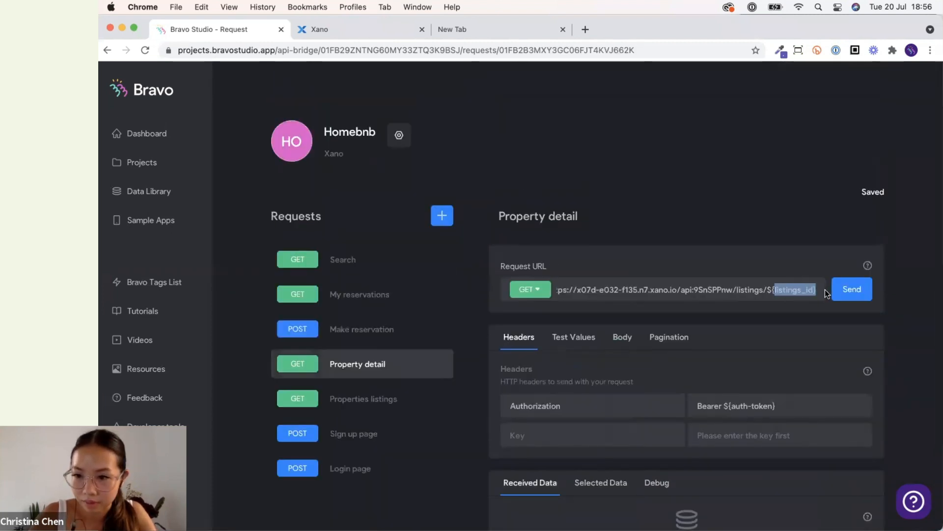
left_click(334, 293)
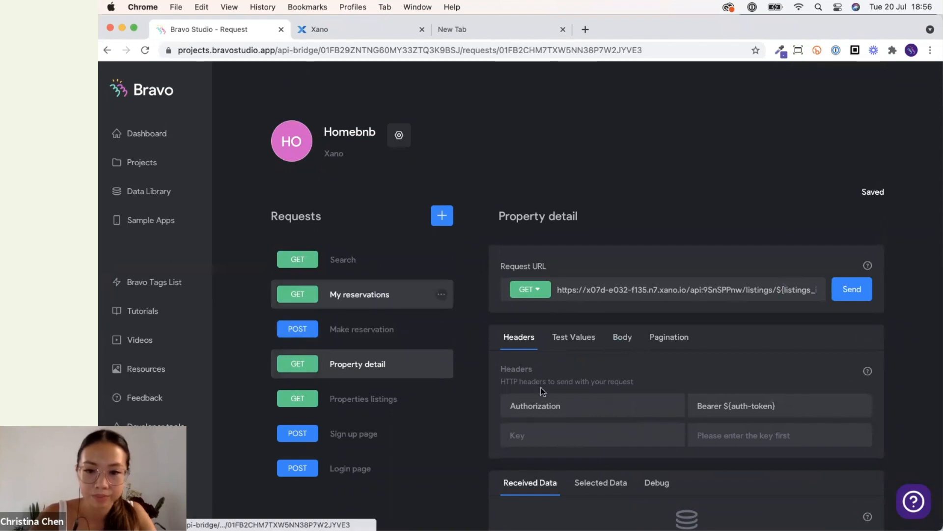
scroll(593, 344, "down", 3)
left_click(599, 382)
scroll(604, 388, "down", 3)
left_click(664, 441)
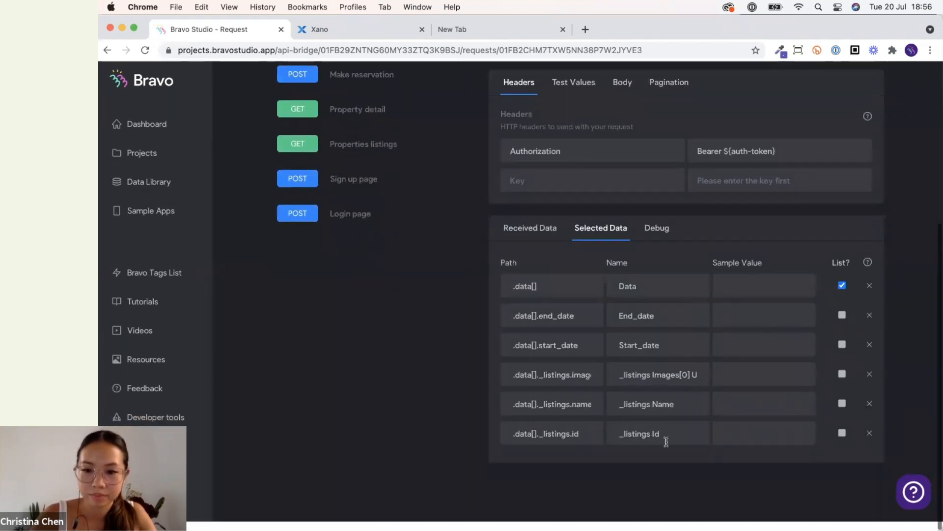
key("super+a")
key("super+v")
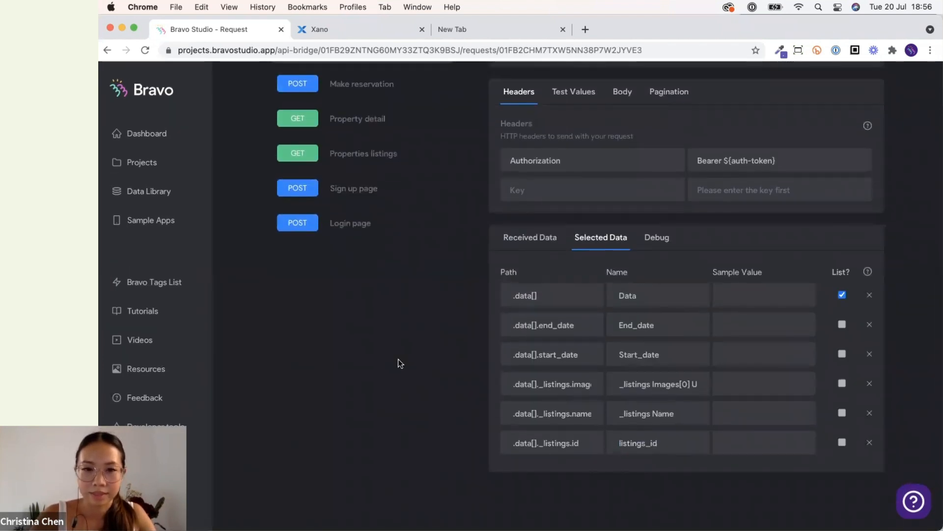
Log in to the Homebnb app preview on the mirrored phone by entering the account's e-mail address.
scroll(437, 367, "up", 5)
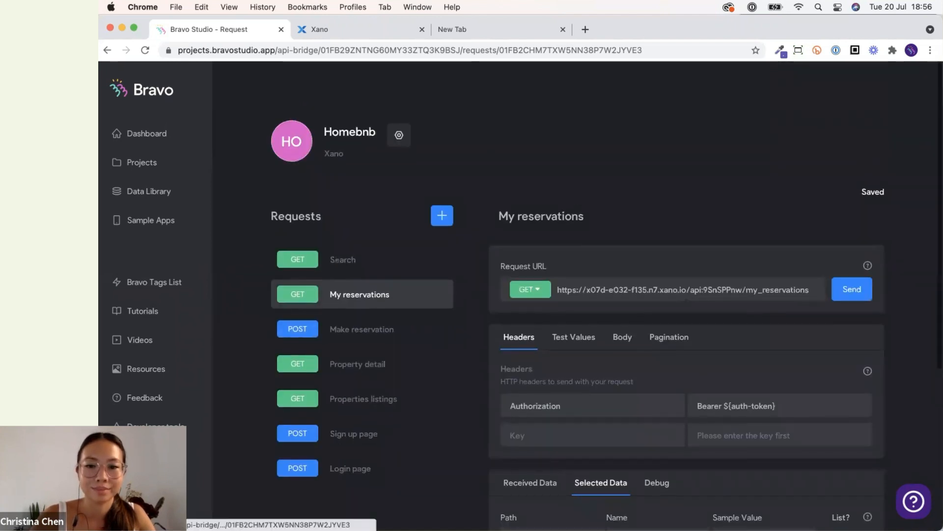
left_click(717, 501)
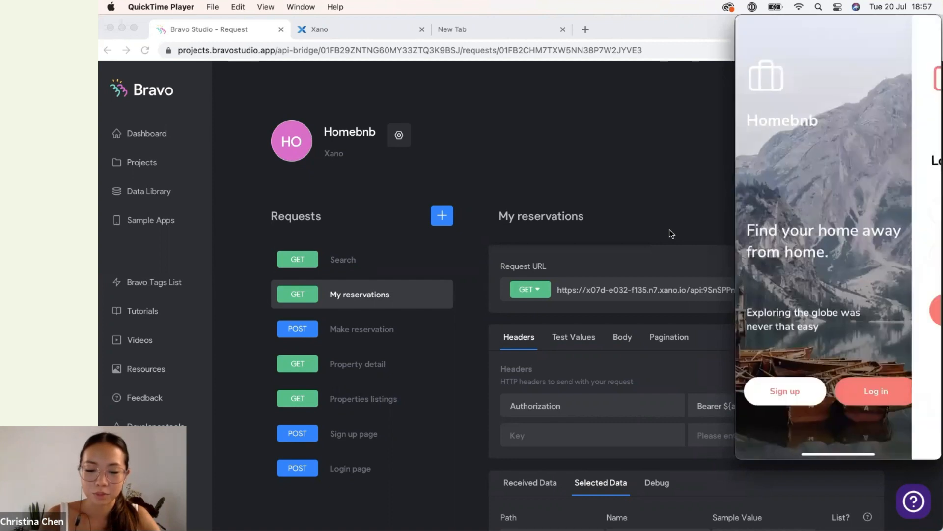
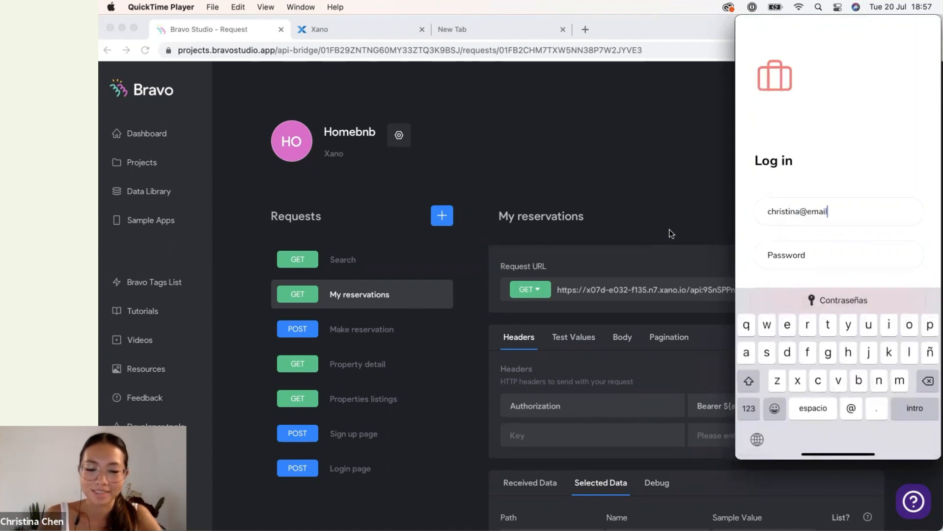
key("Return")
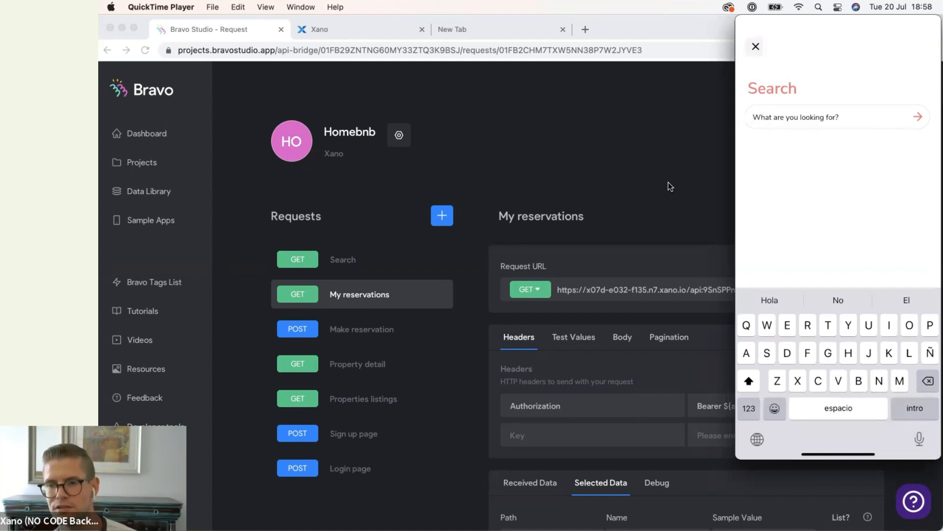
Search the Homebnb app for "Entire".
type("En")
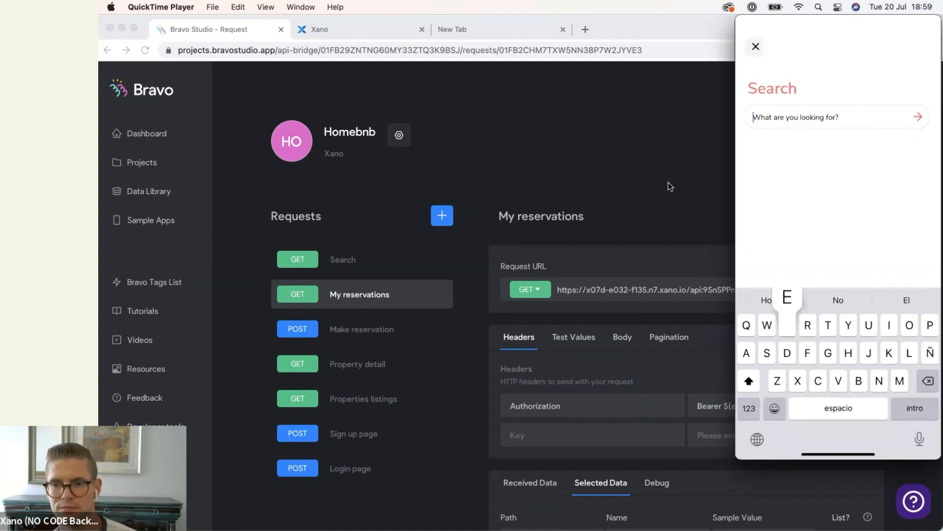
type("tire")
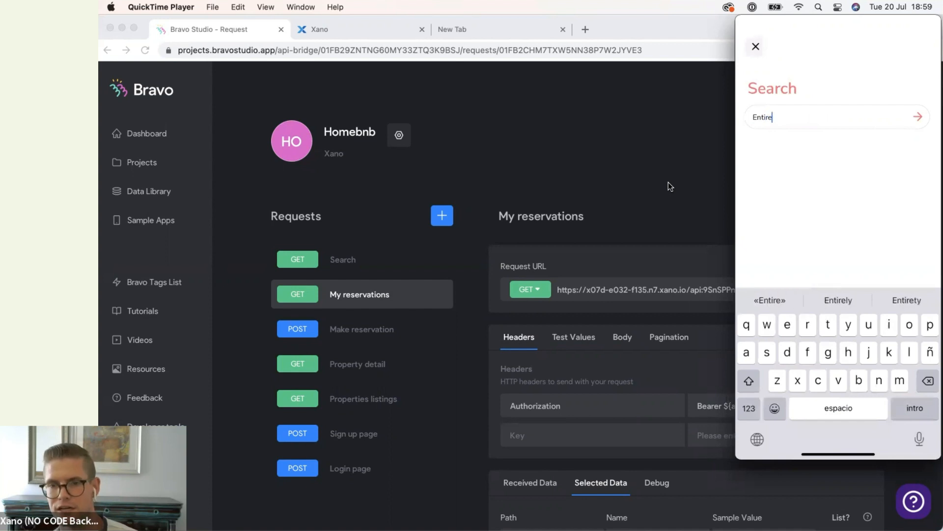
key("Return")
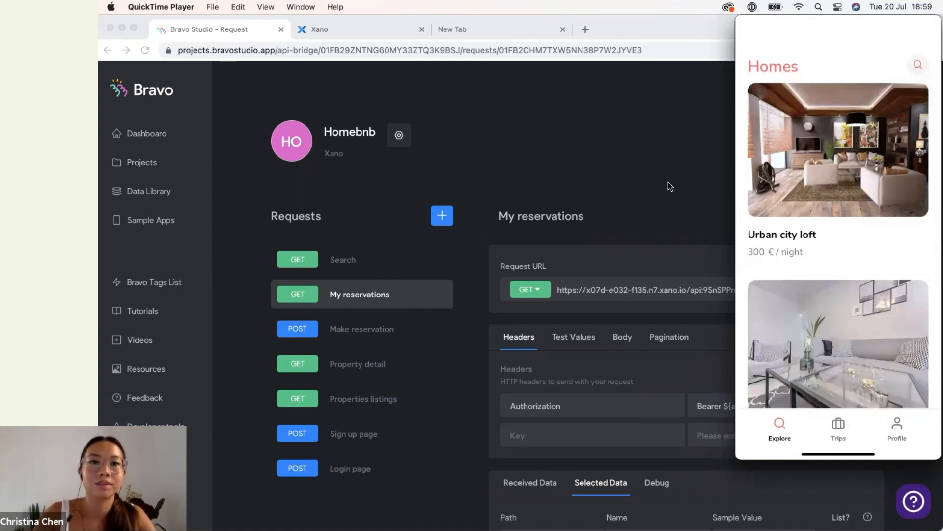
left_click(668, 186)
Copy the URL of the Xano GET /auth/me endpoint.
left_click(377, 32)
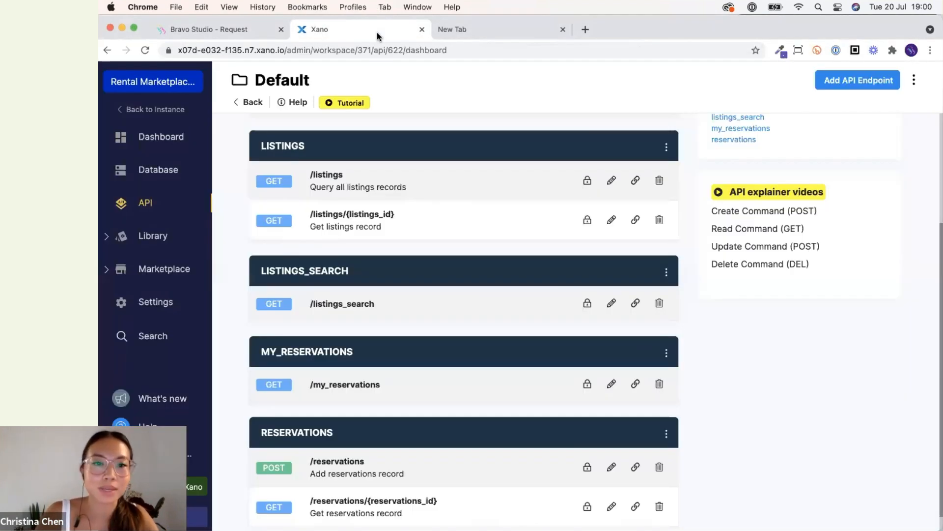
scroll(239, 346, "down", 1)
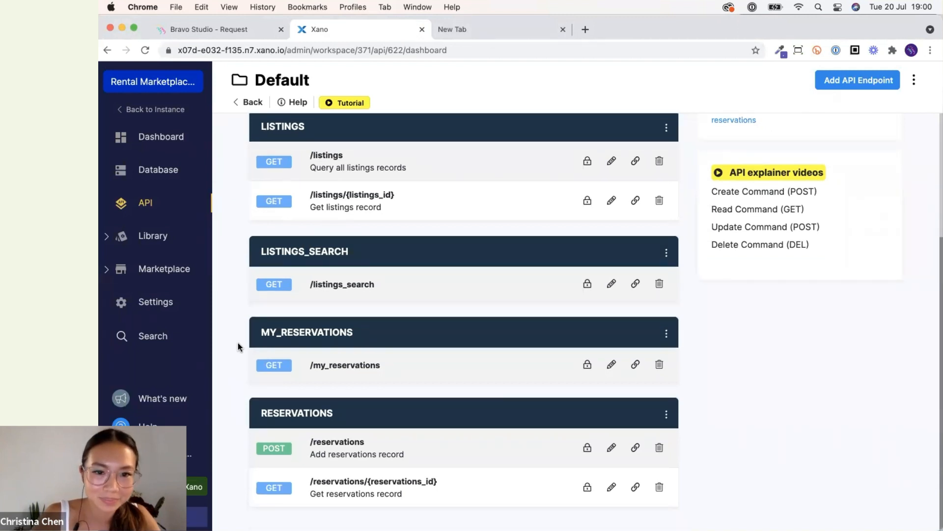
scroll(239, 346, "up", 5)
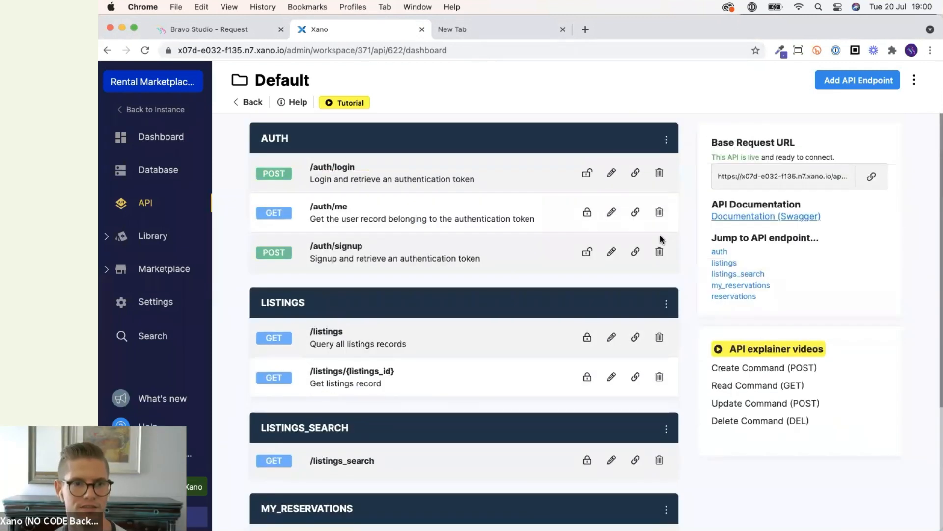
left_click(635, 212)
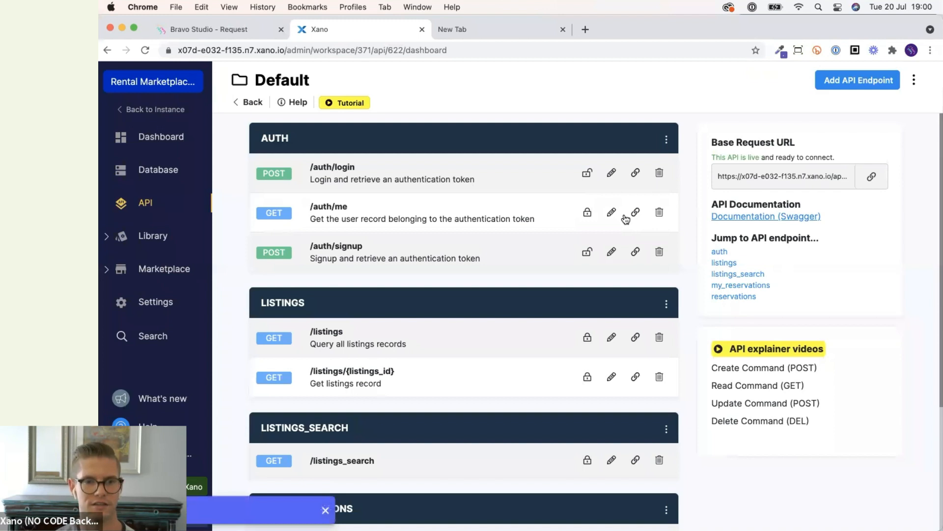
Paste the /auth/me endpoint URL as the new Bravo request's Request URL.
left_click(211, 27)
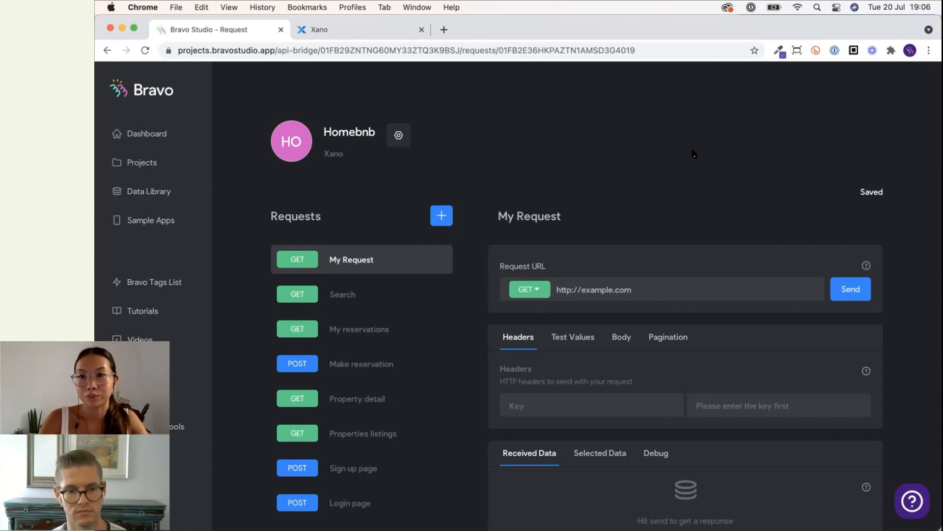
left_click(356, 27)
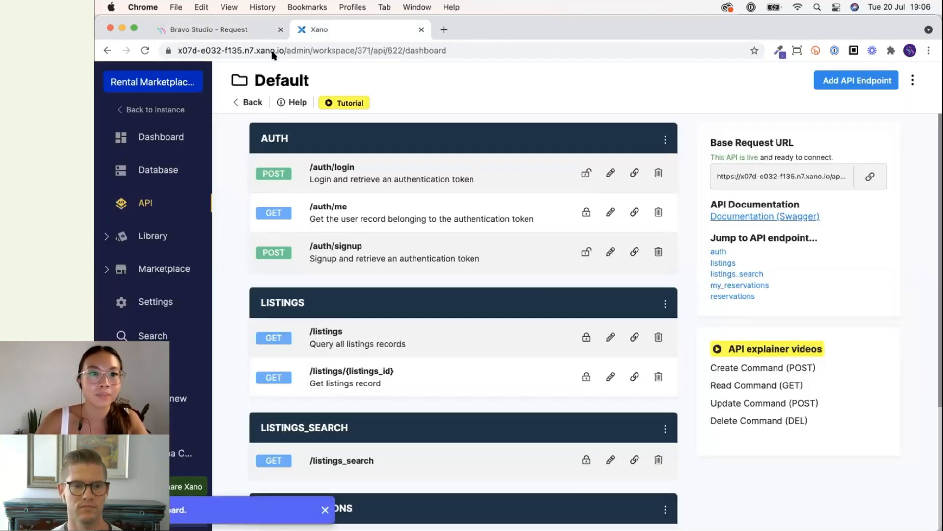
left_click(270, 35)
triple_click(651, 292)
key("super+v")
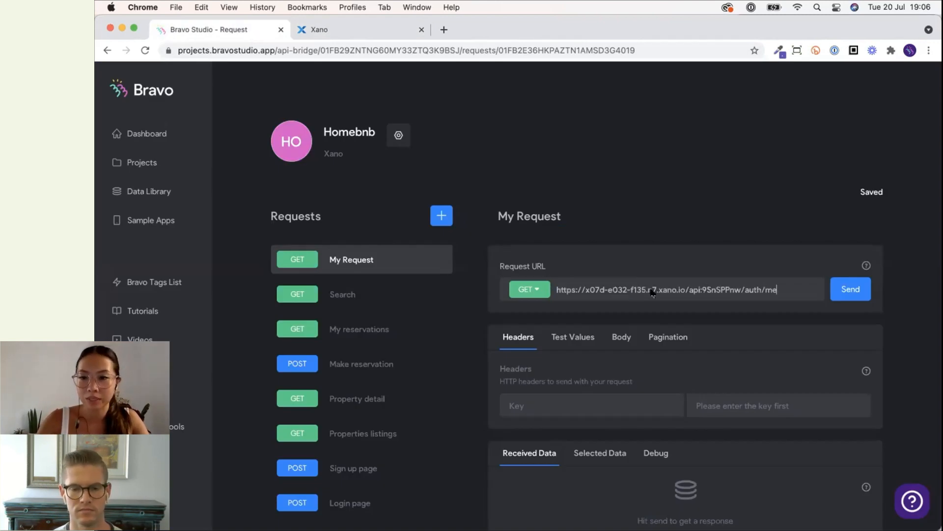
Rename the new request to Profile page.
triple_click(536, 215)
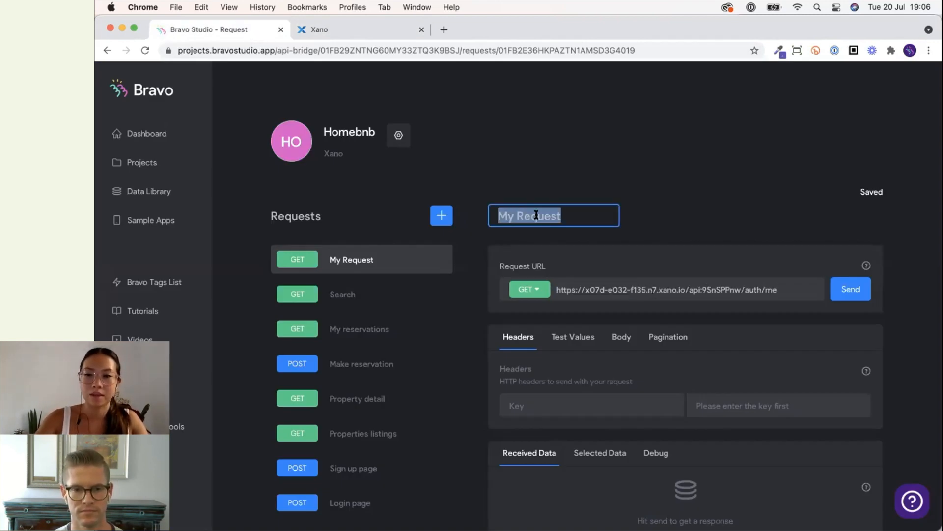
type("P")
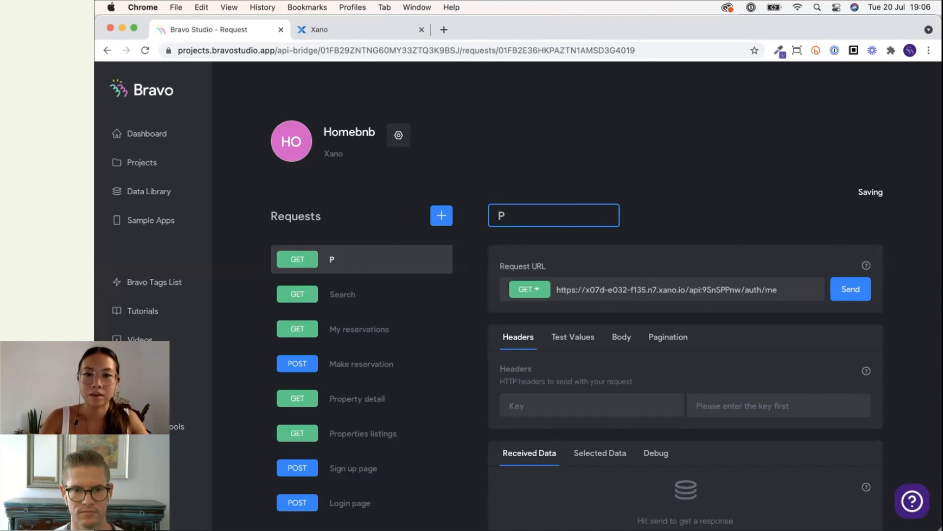
type("rofile page")
key("Return")
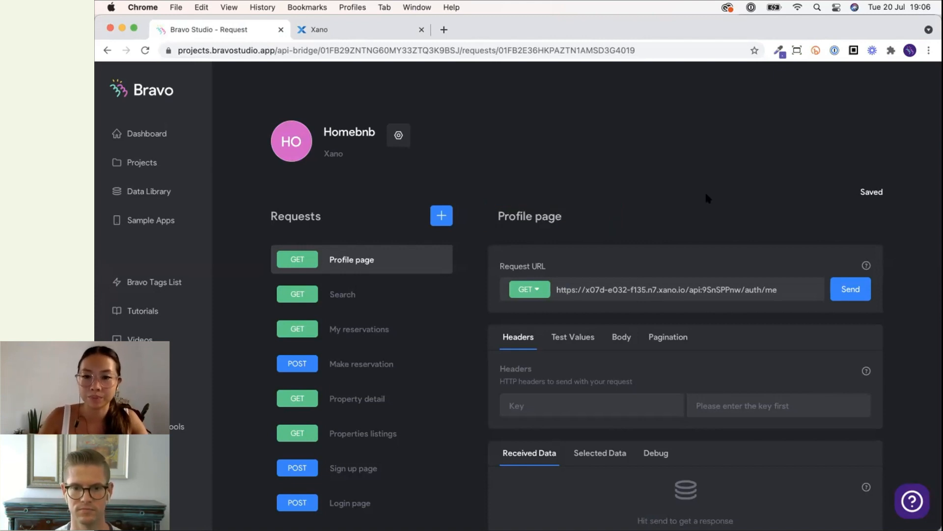
Add an Authorization header with value Bearer ${auth-token} to the Profile page request, copied from the Search request.
scroll(705, 191, "down", 3)
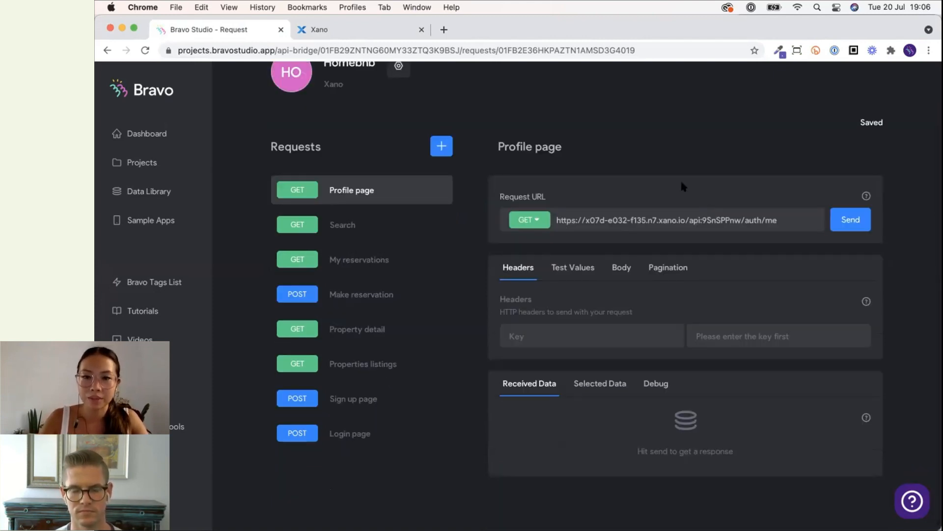
left_click(386, 28)
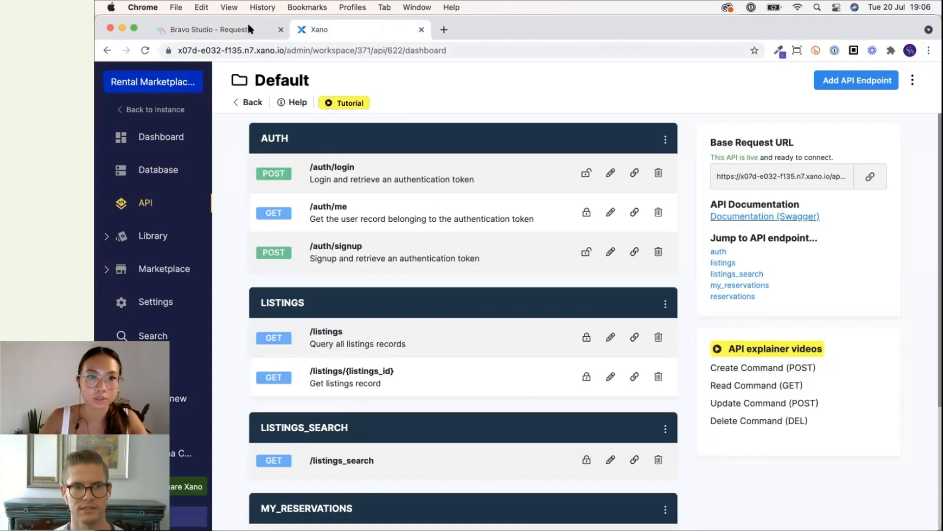
left_click(221, 29)
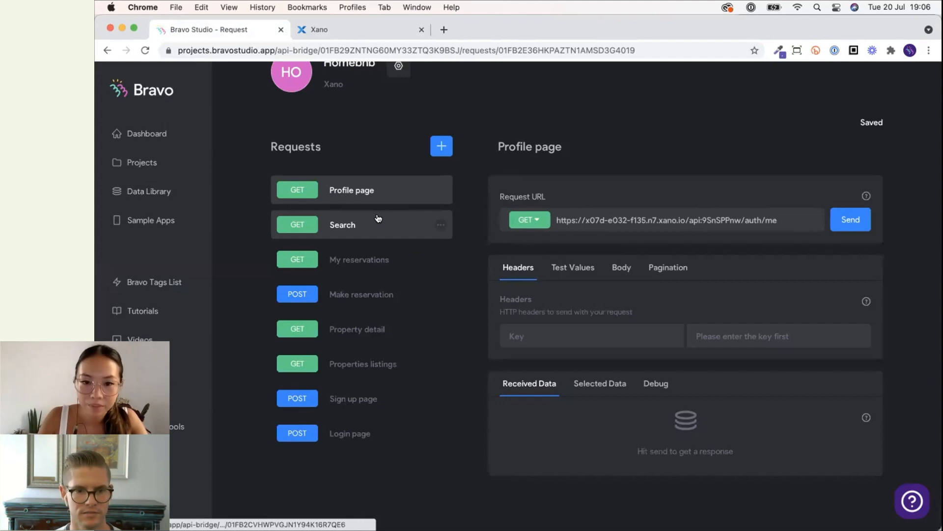
left_click(379, 217)
left_click_drag(560, 406, 509, 405)
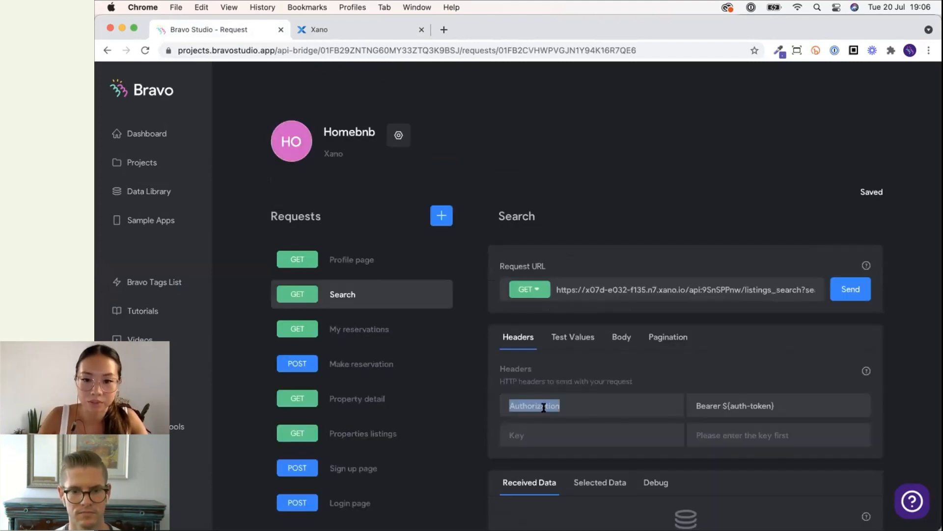
left_click(387, 263)
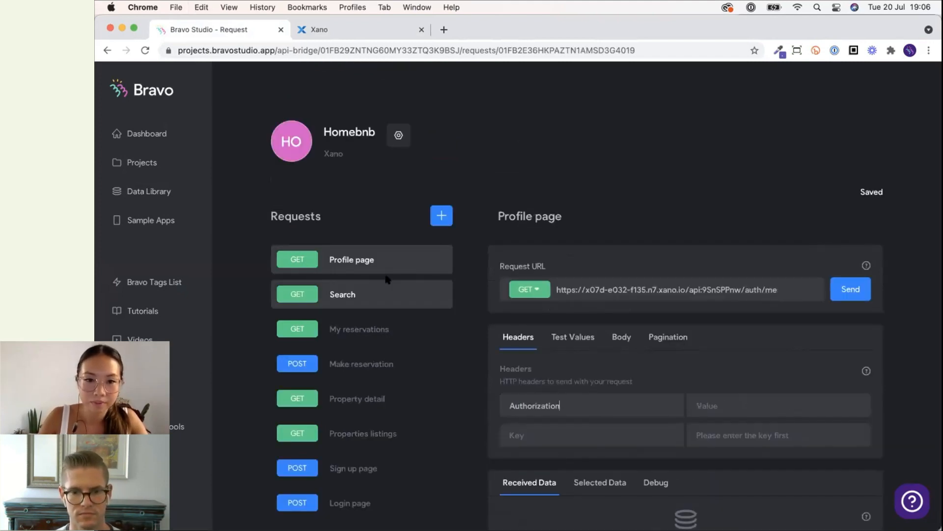
left_click(384, 288)
triple_click(719, 405)
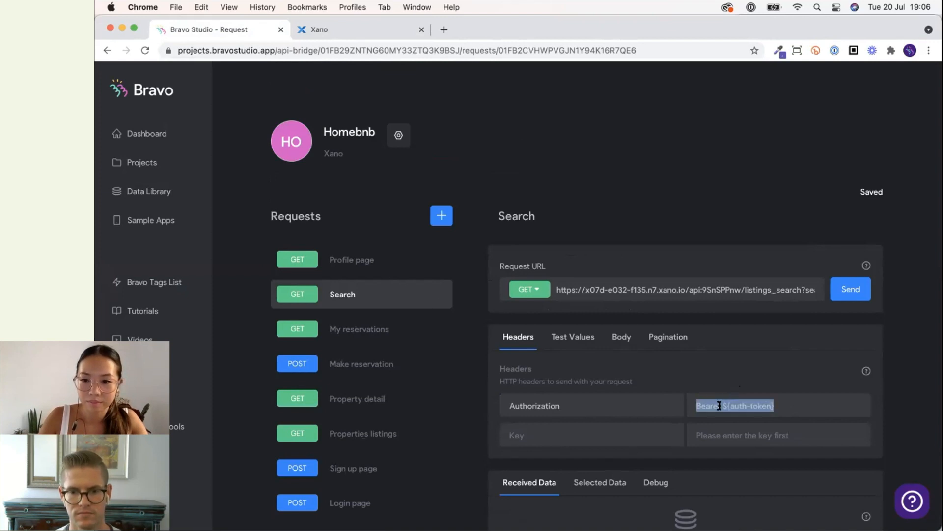
left_click(346, 259)
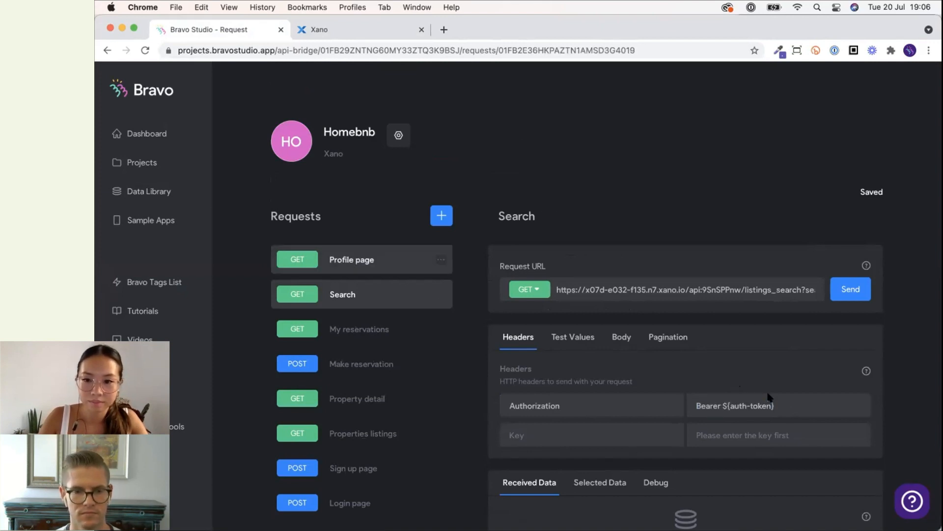
Add an auth-token key to the Profile page request's test values, copied from the Search request.
left_click(583, 338)
left_click(344, 294)
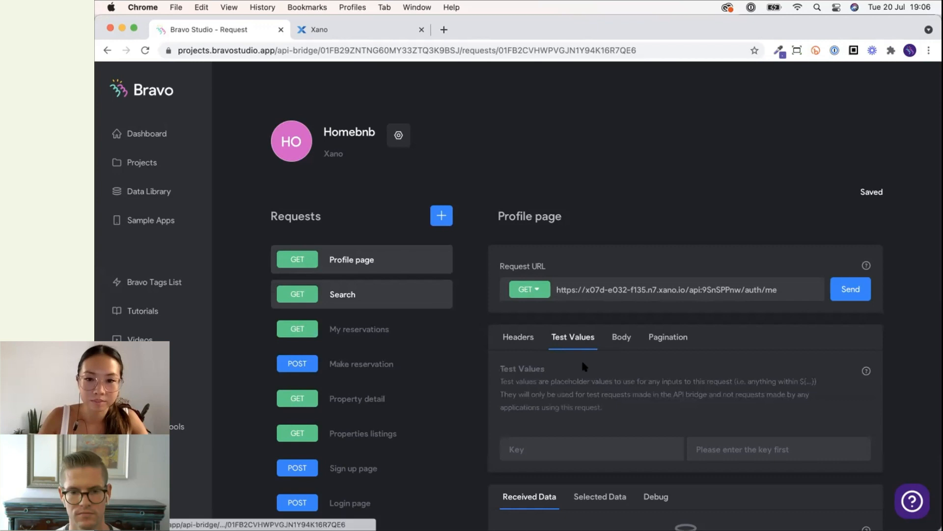
left_click(569, 339)
key("shift+alt+Left")
key("shift+alt+Left")
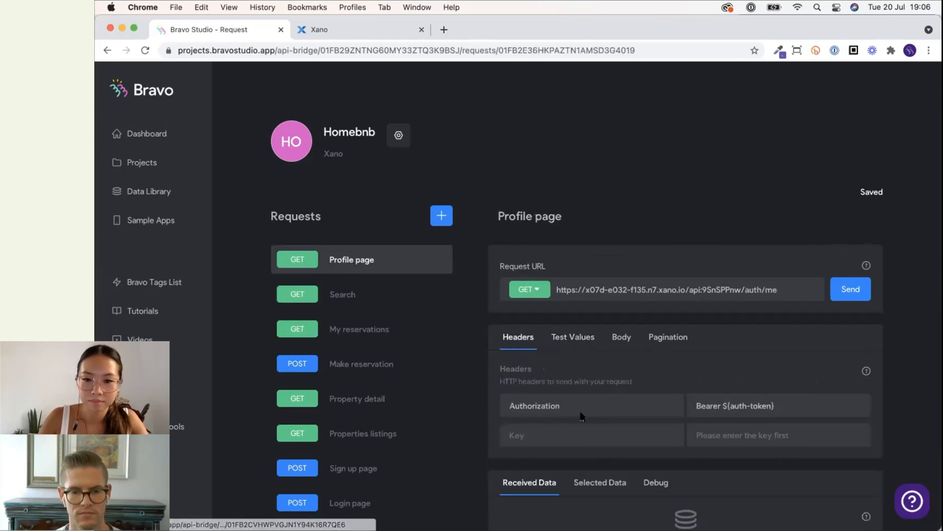
left_click(573, 337)
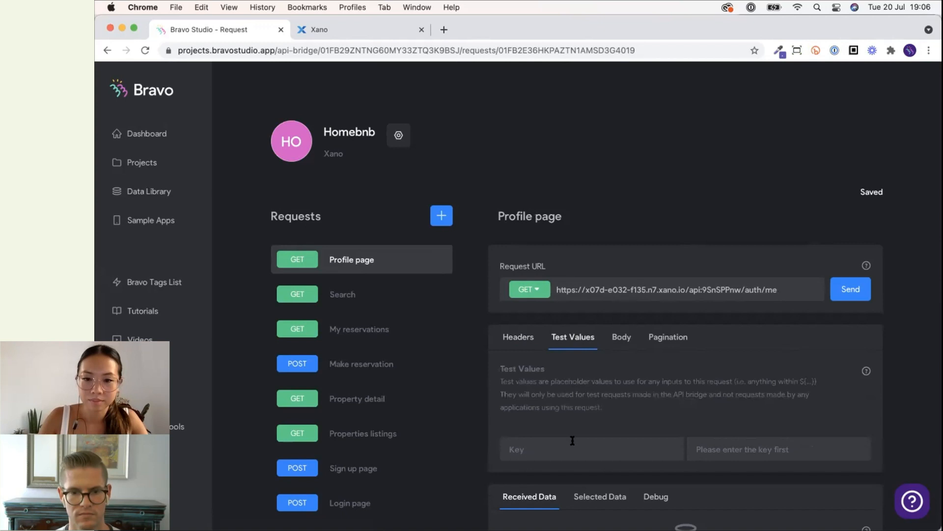
Copy the Search request's auth-token test value and paste the token as the Profile page's auth-token test value.
left_click(370, 297)
left_click(566, 336)
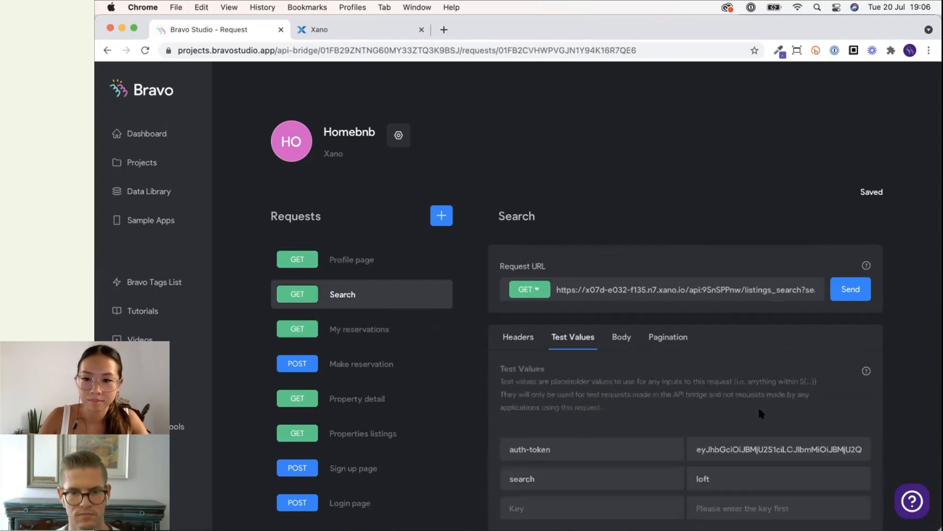
double_click(742, 449)
triple_click(742, 449)
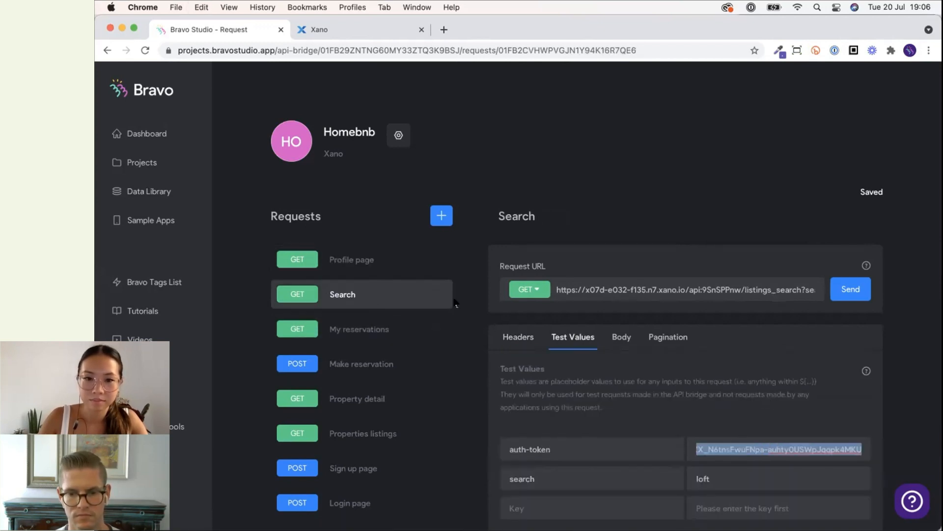
left_click(381, 263)
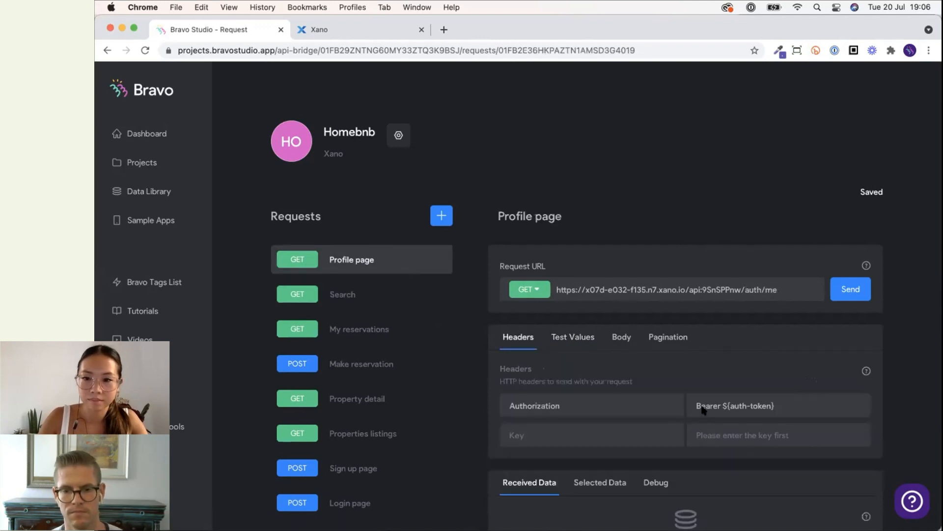
left_click(590, 336)
left_click(769, 449)
key("super+v")
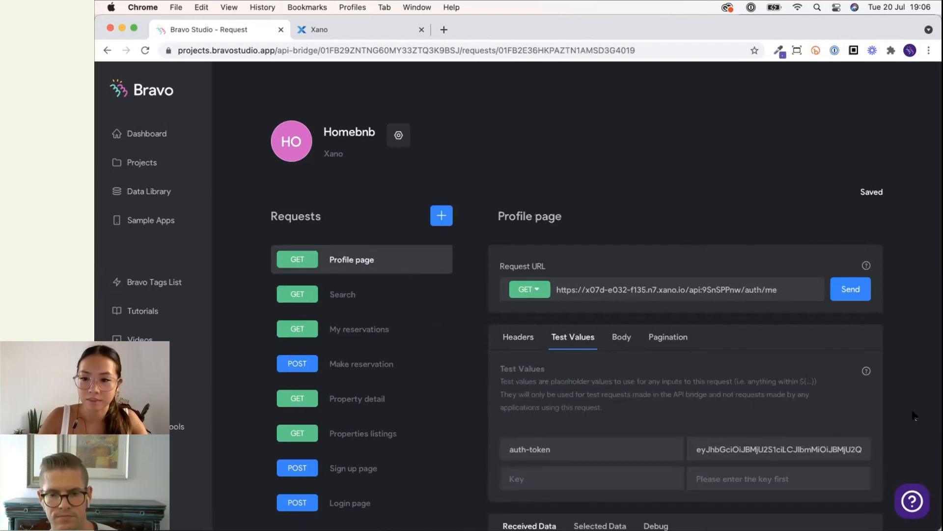
Send the Profile page request to fetch its received data.
scroll(864, 222, "down", 3)
left_click(853, 146)
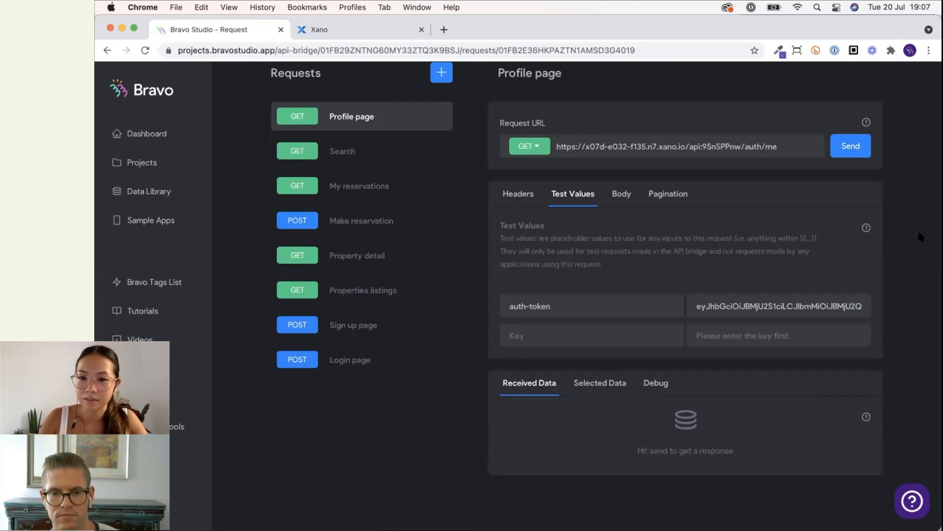
scroll(903, 300, "down", 5)
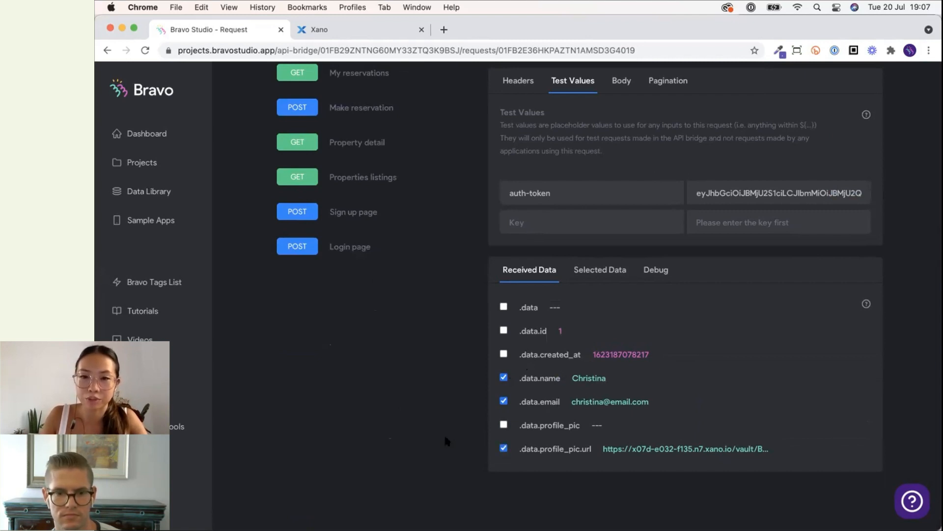
scroll(444, 432, "up", 5)
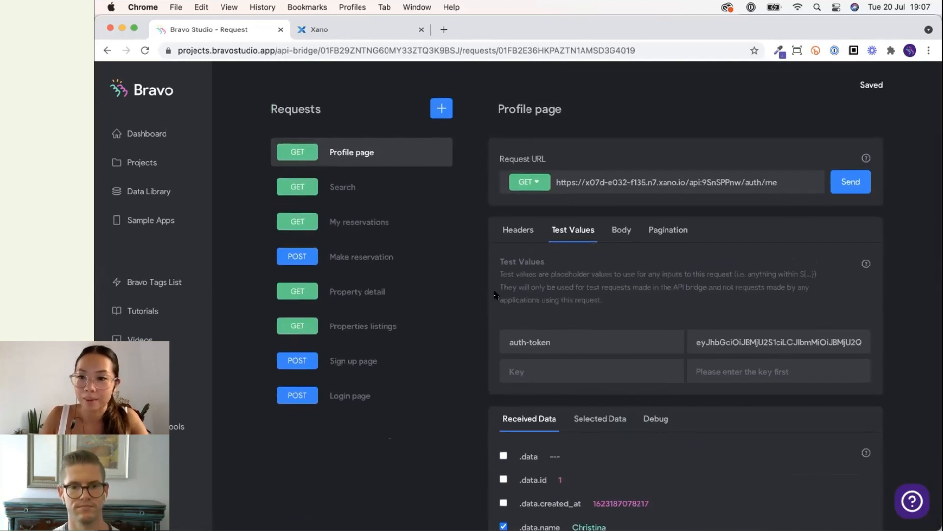
Open the Homebnb app's Profile screen bindings and switch its request to the Homebnb Profile page request, confirming the change.
scroll(495, 295, "up", 3)
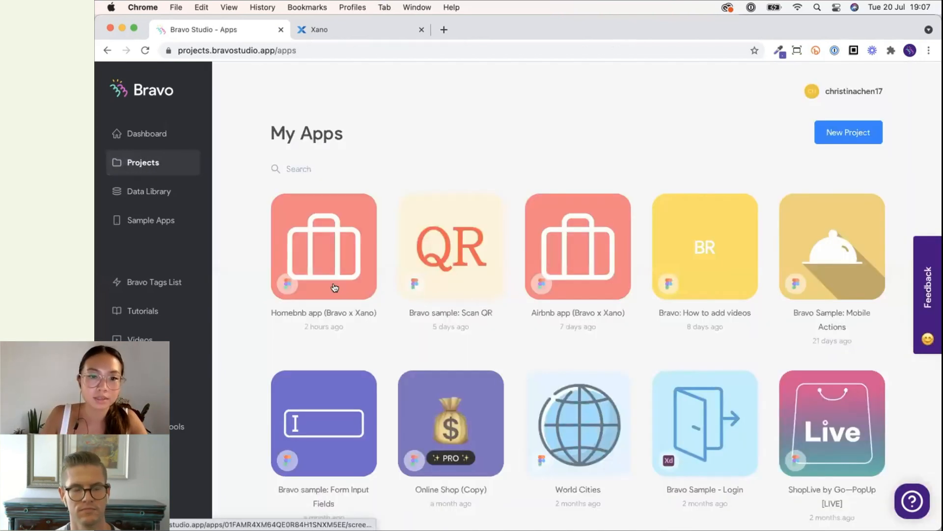
left_click(336, 284)
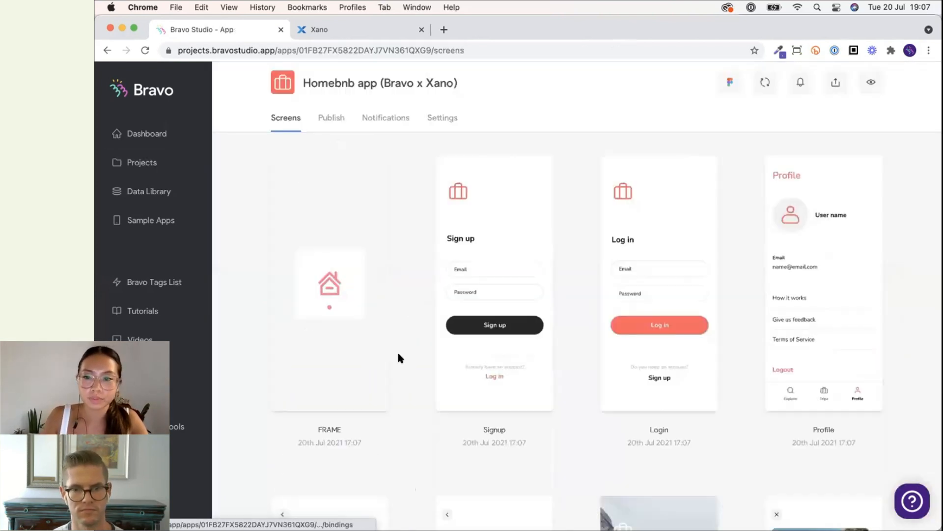
scroll(399, 357, "down", 2)
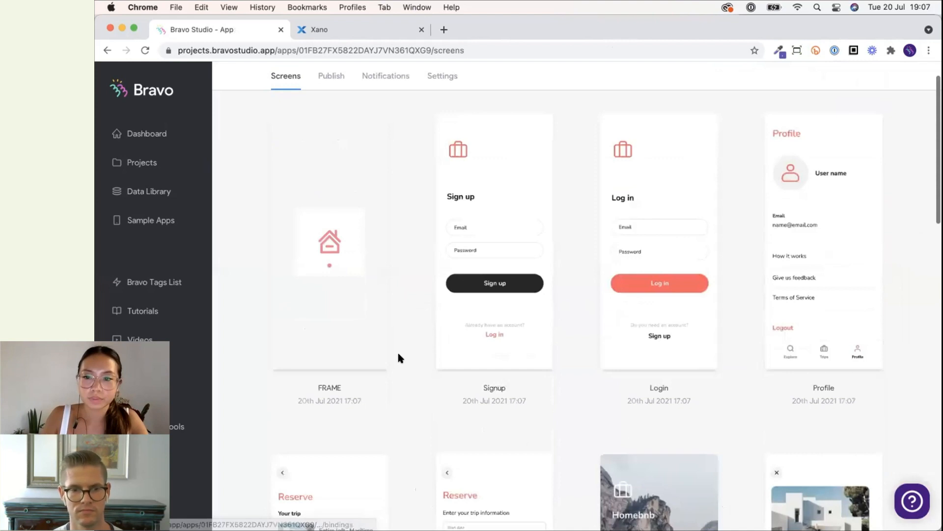
scroll(399, 357, "down", 5)
scroll(644, 263, "up", 2)
left_click(802, 261)
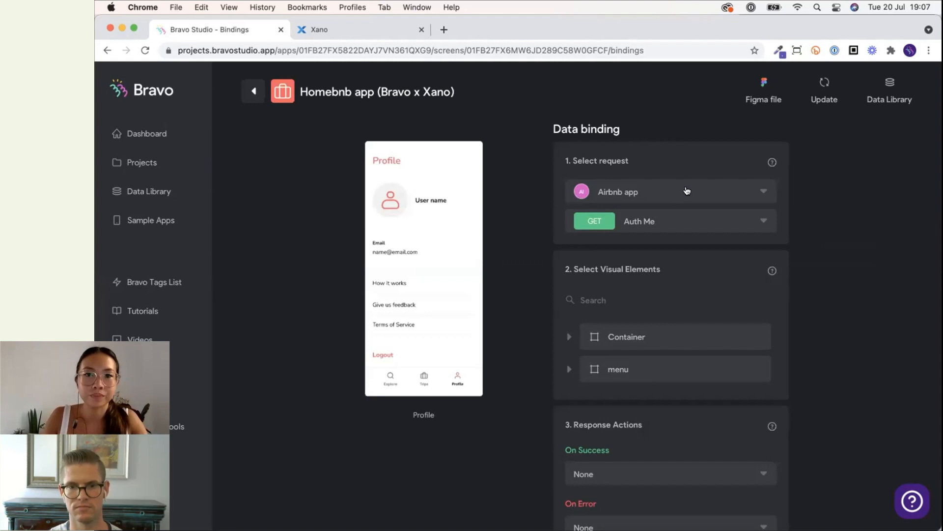
left_click(252, 92)
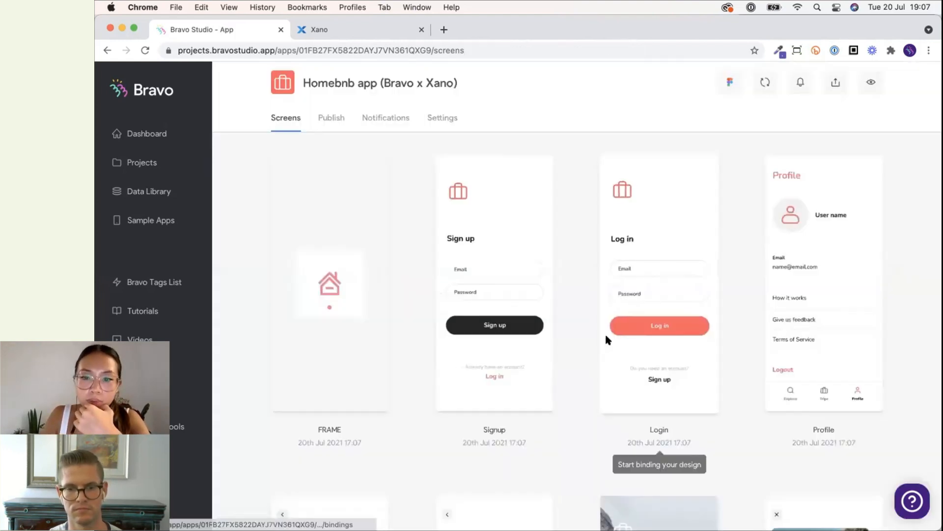
scroll(607, 337, "down", 14)
scroll(640, 302, "up", 14)
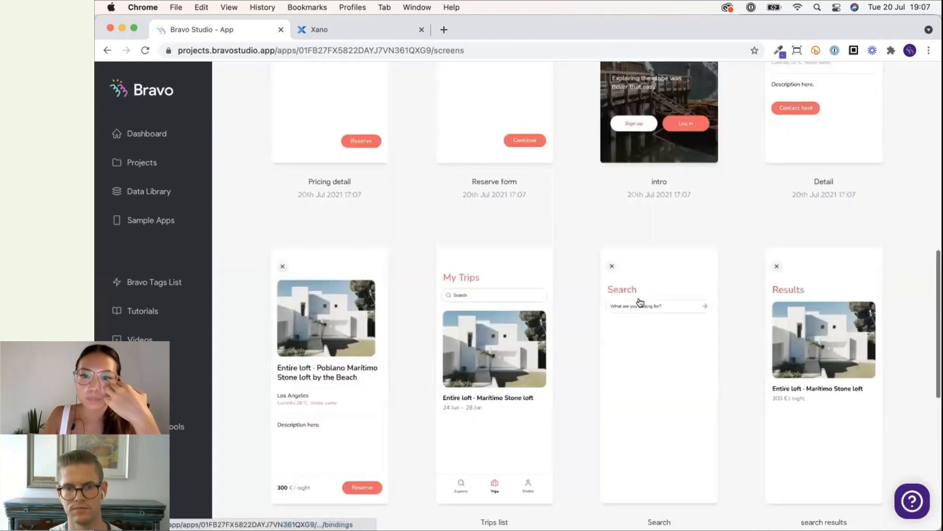
left_click(750, 244)
left_click(652, 197)
left_click(649, 212)
left_click(649, 219)
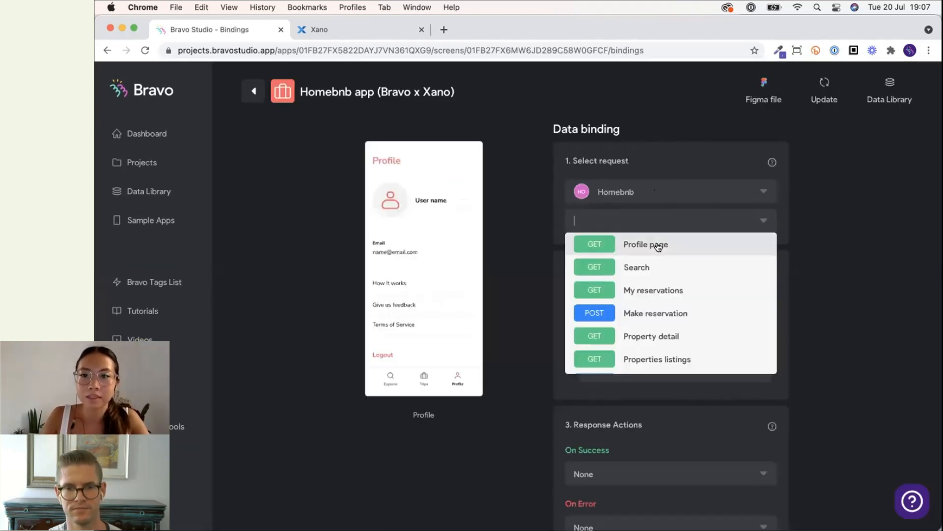
left_click(820, 269)
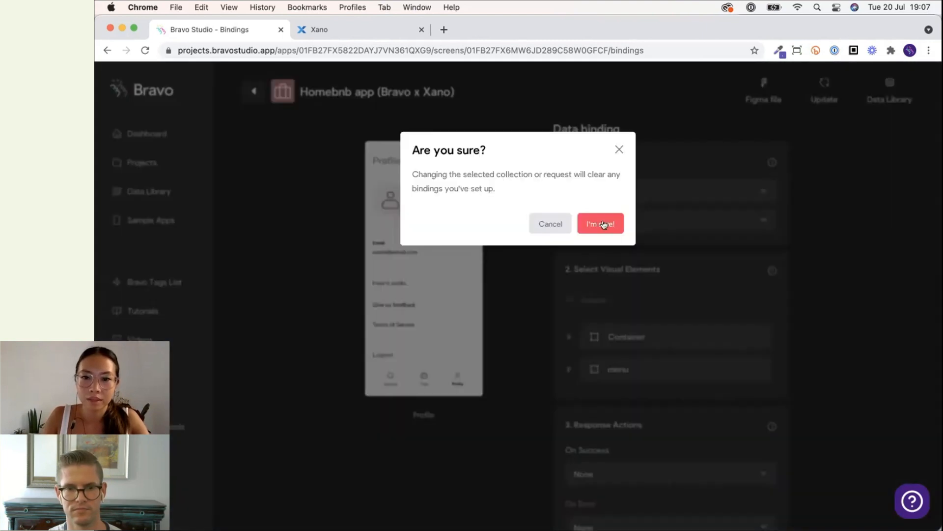
left_click(603, 225)
Bind the Profile screen's *Email text to the Email field.
scroll(700, 296, "down", 2)
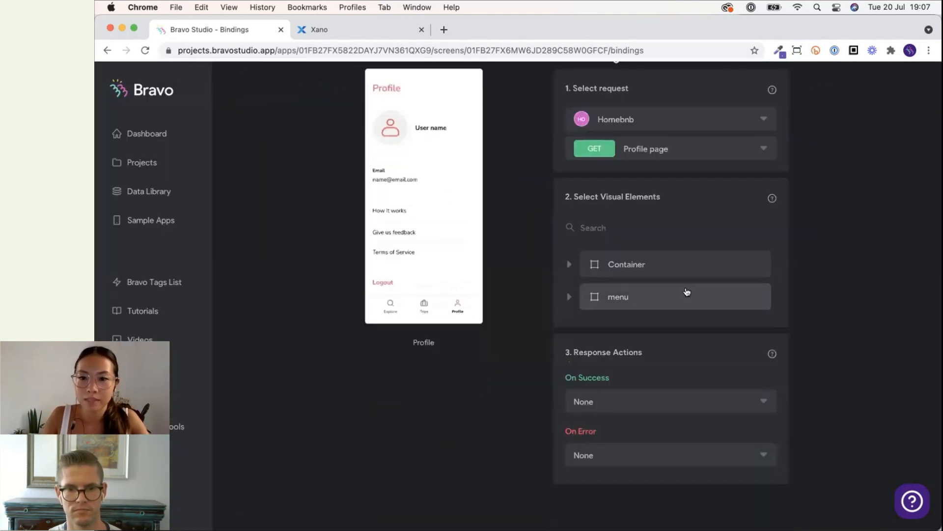
left_click(686, 266)
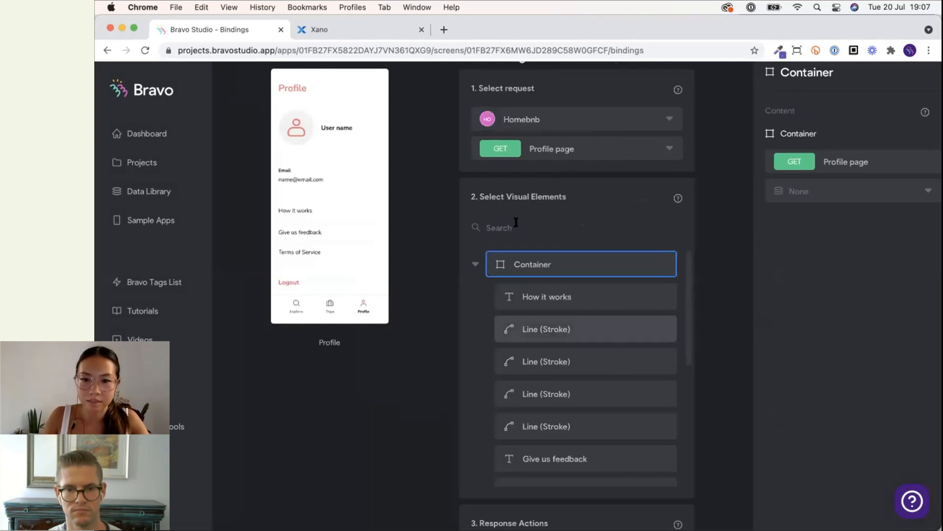
type("ema")
left_click(577, 297)
left_click(865, 197)
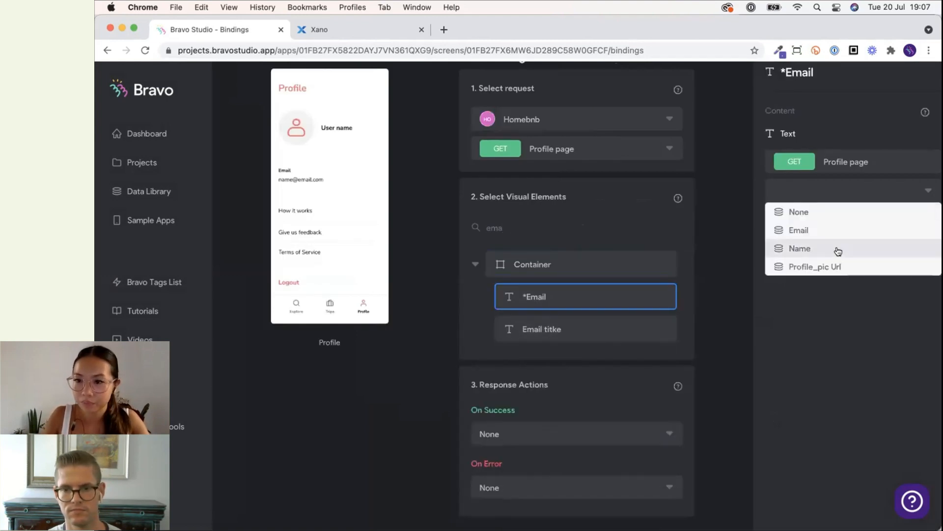
left_click(824, 230)
Bind the Profile screen's *Name text to the Name field.
double_click(538, 227)
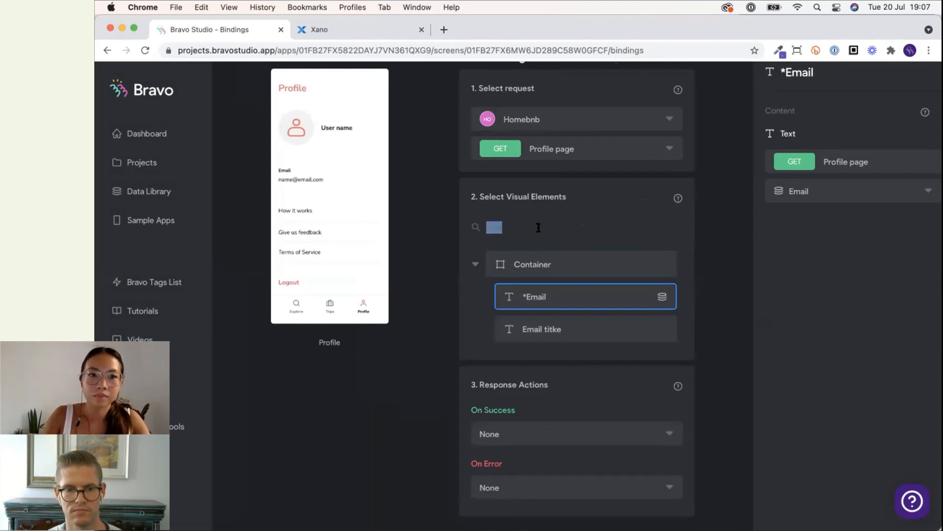
type("nam")
left_click(554, 300)
left_click(792, 192)
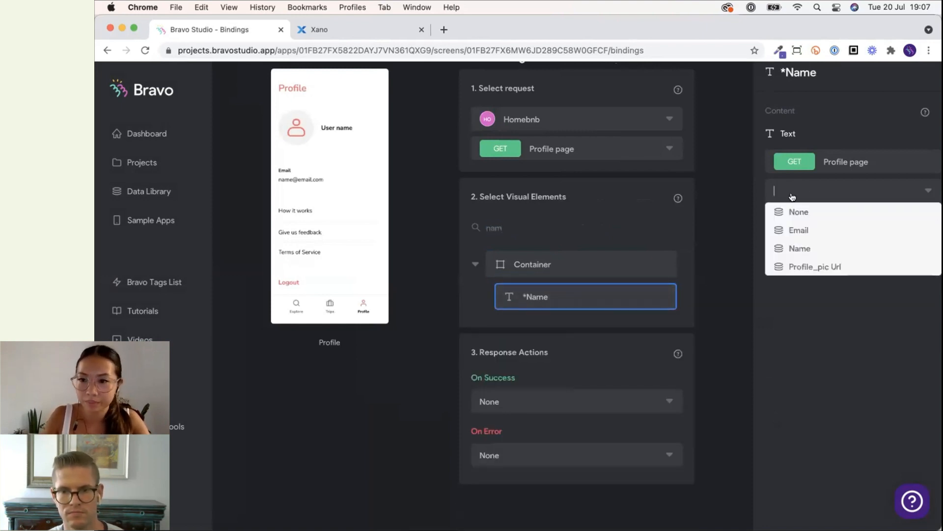
left_click(804, 246)
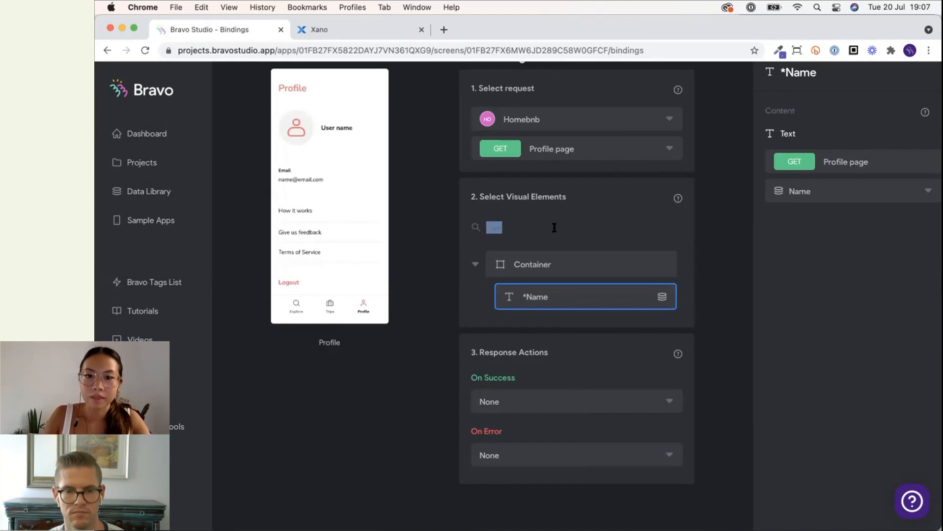
Bind the Profile screen's *profile img image to the Profile_pic Url field.
type("prof")
left_click(588, 295)
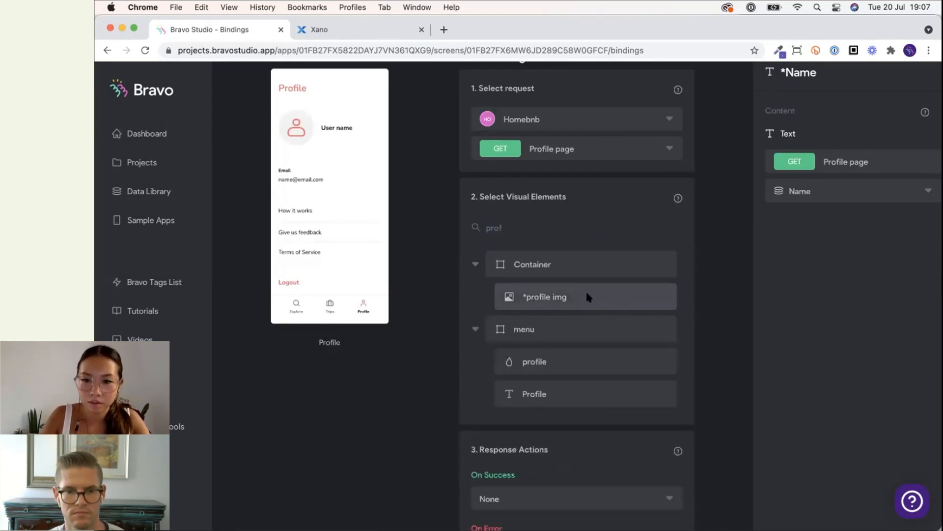
left_click(811, 191)
left_click(820, 267)
left_click(720, 285)
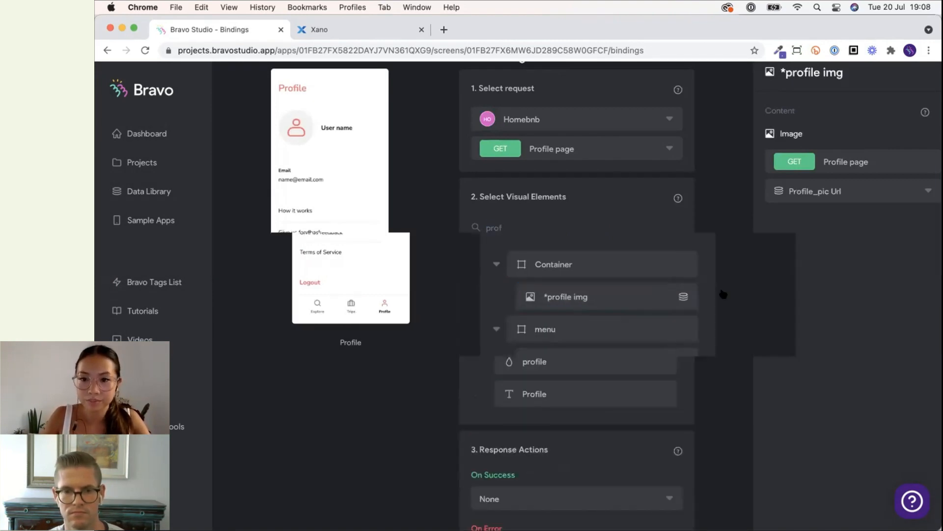
On the Property list screen, give the menu's profile element a remote action using the Profile page request, without a confirmation message.
scroll(618, 323, "down", 3)
scroll(618, 323, "up", 5)
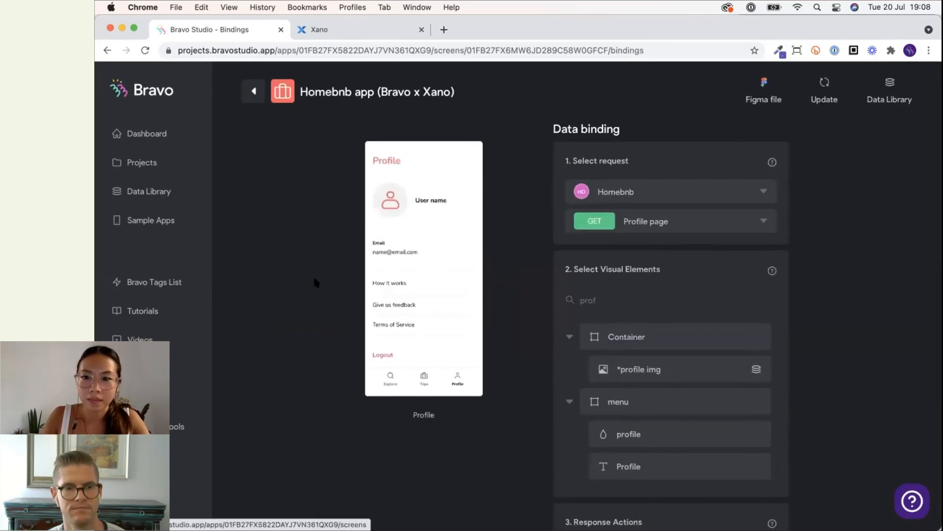
left_click(247, 95)
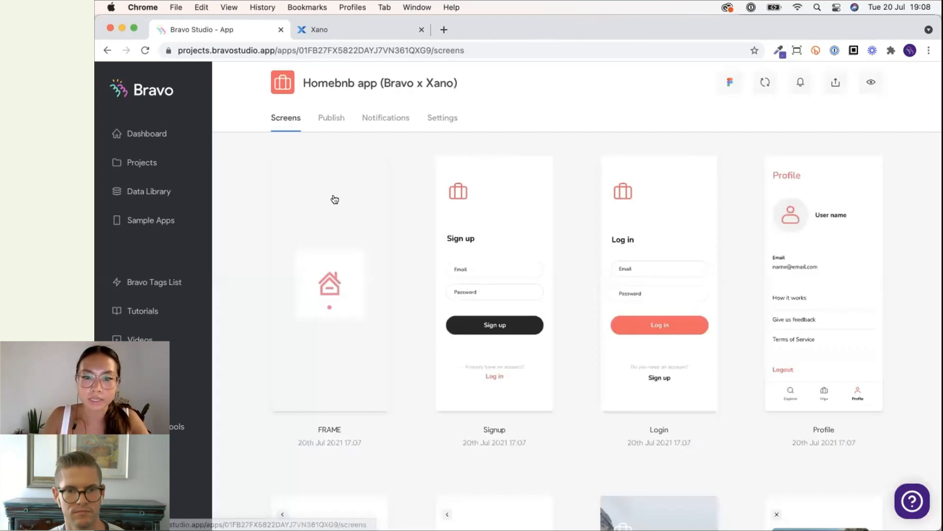
scroll(334, 194, "down", 3)
scroll(334, 197, "up", 2)
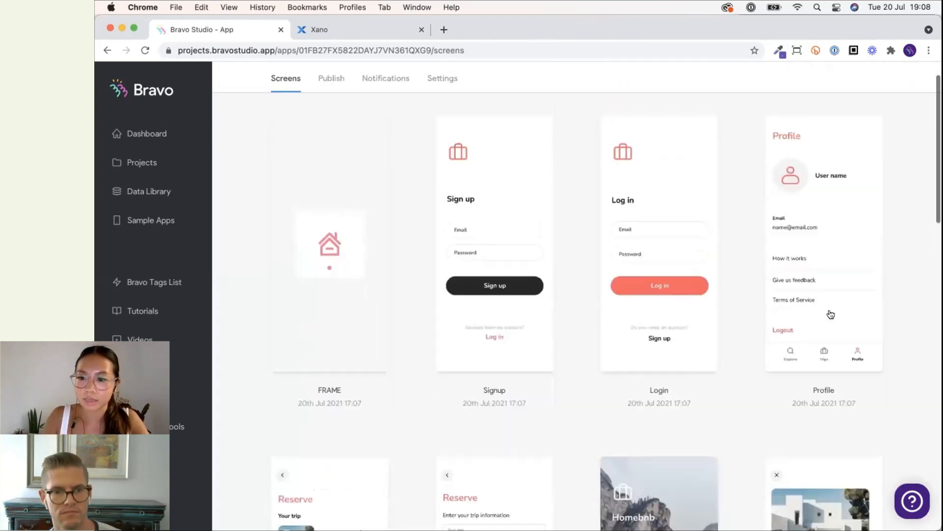
scroll(827, 314, "down", 10)
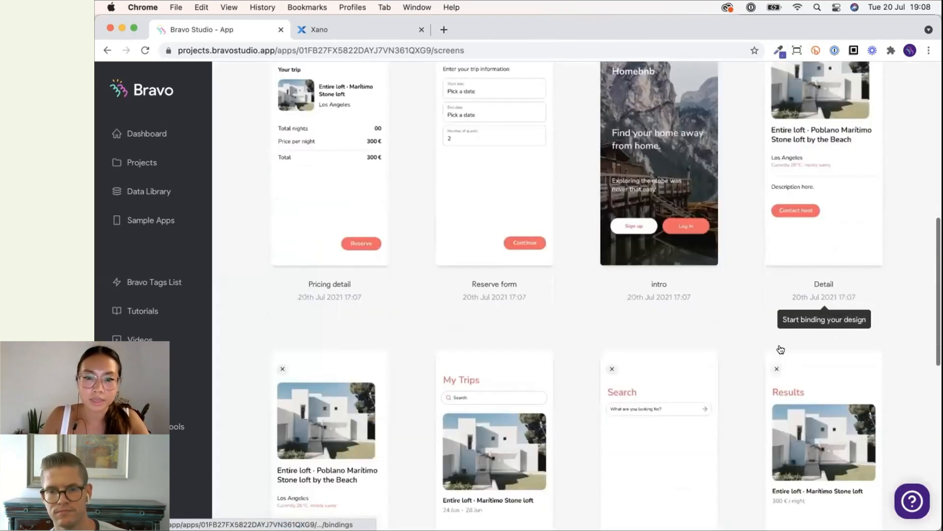
scroll(781, 349, "down", 6)
scroll(329, 386, "down", 5)
left_click(325, 387)
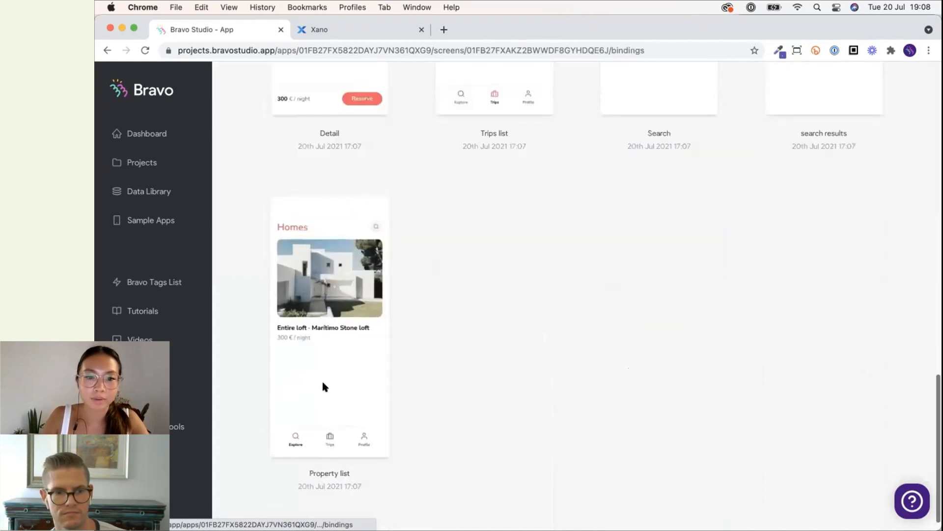
scroll(341, 288, "down", 3)
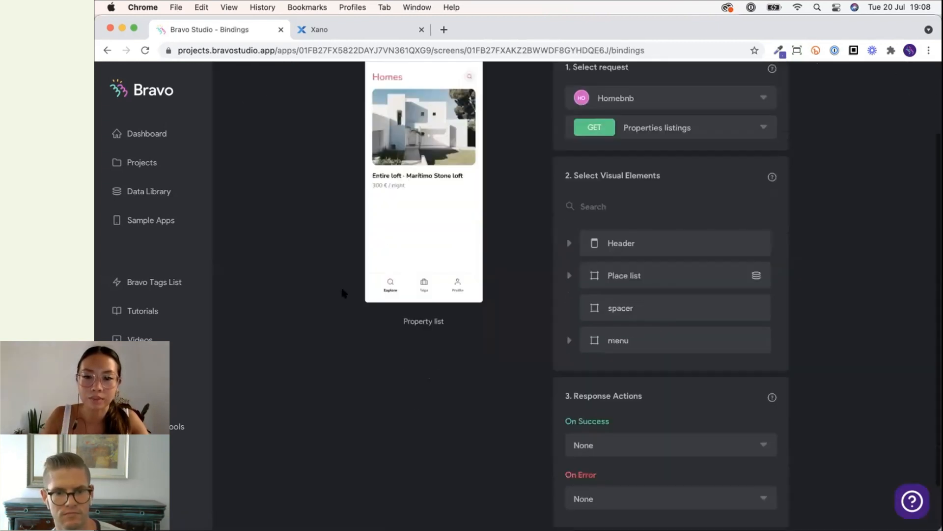
scroll(342, 293, "up", 3)
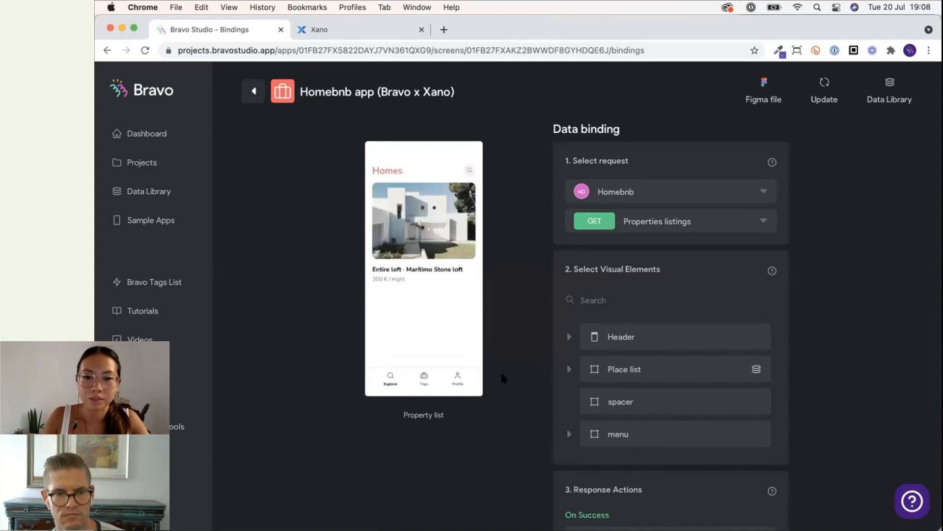
scroll(565, 393, "down", 4)
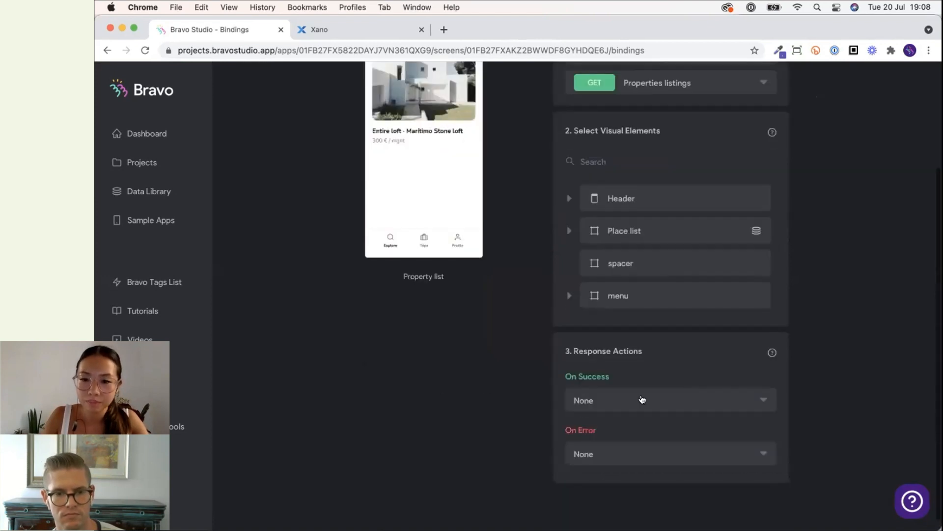
left_click(631, 295)
left_click(612, 359)
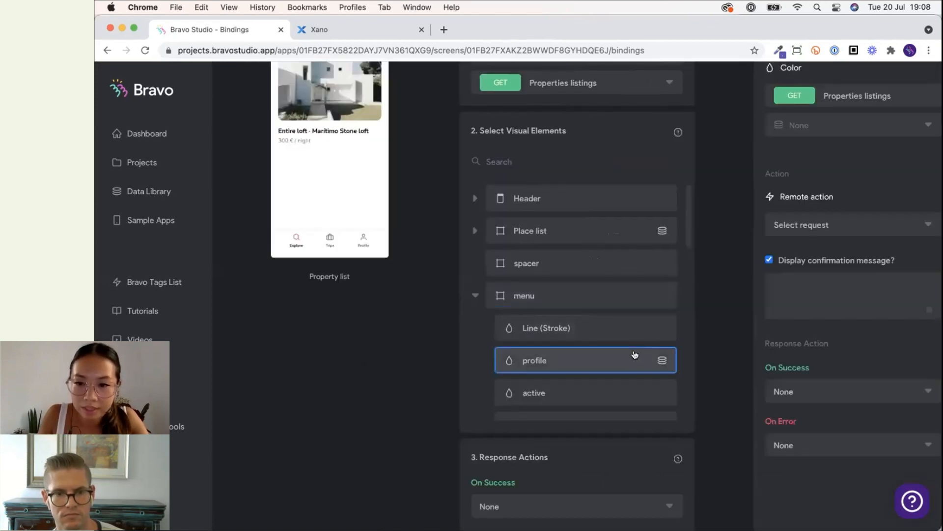
left_click(770, 260)
left_click(800, 224)
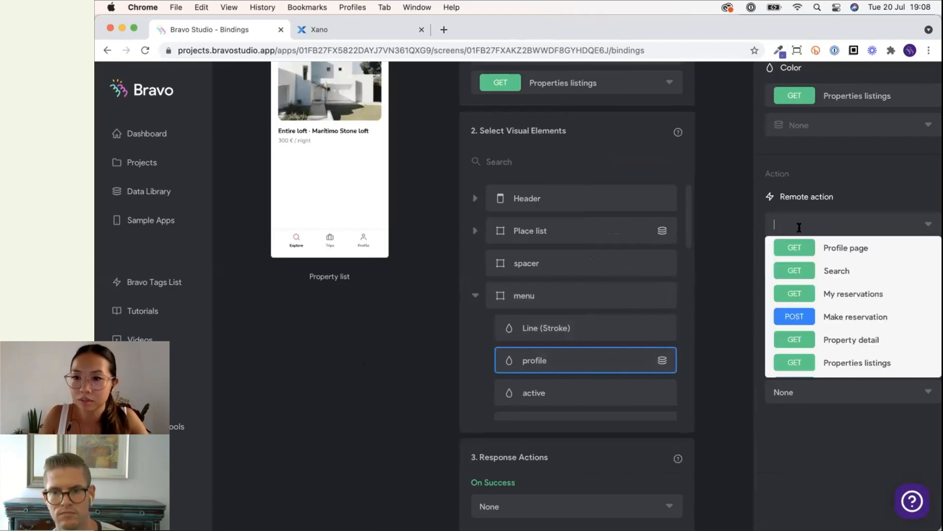
left_click(833, 246)
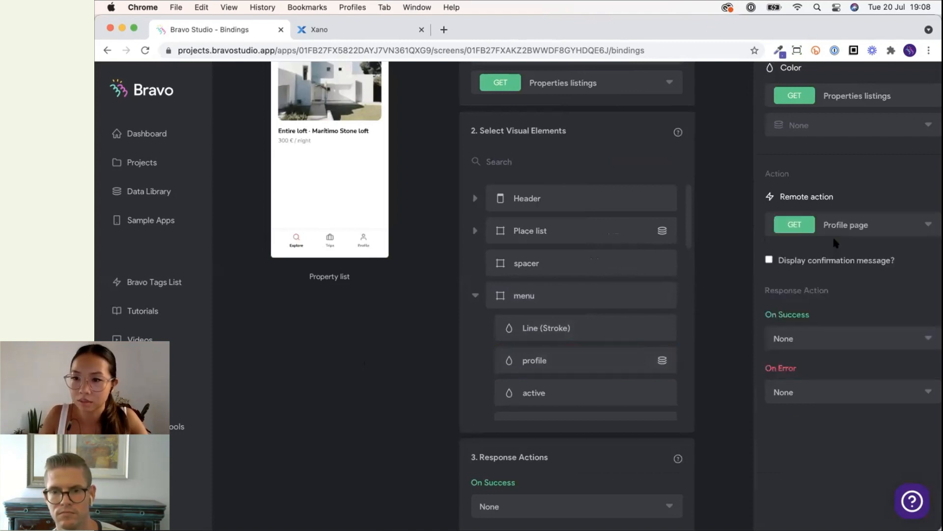
Set the profile element's On Success response to go to the Profile page.
left_click(825, 338)
left_click(822, 360)
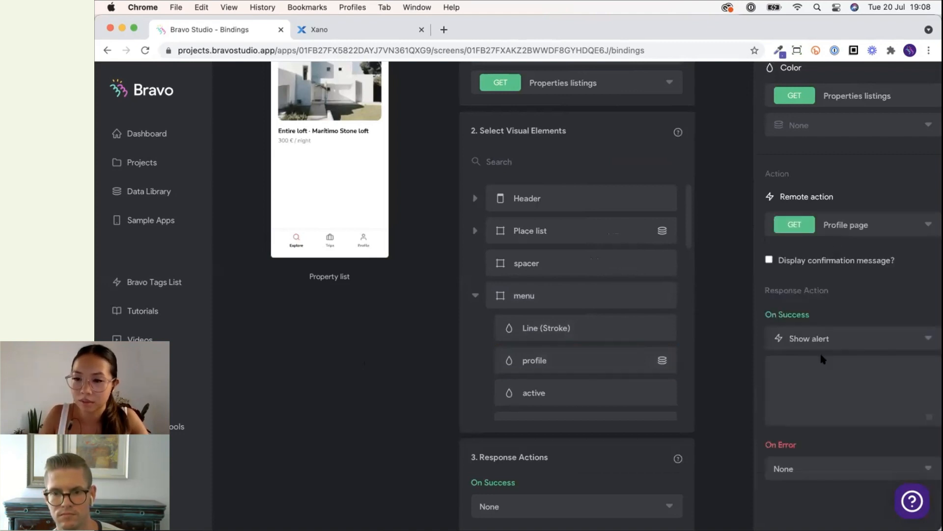
left_click(816, 340)
left_click(816, 377)
left_click(825, 371)
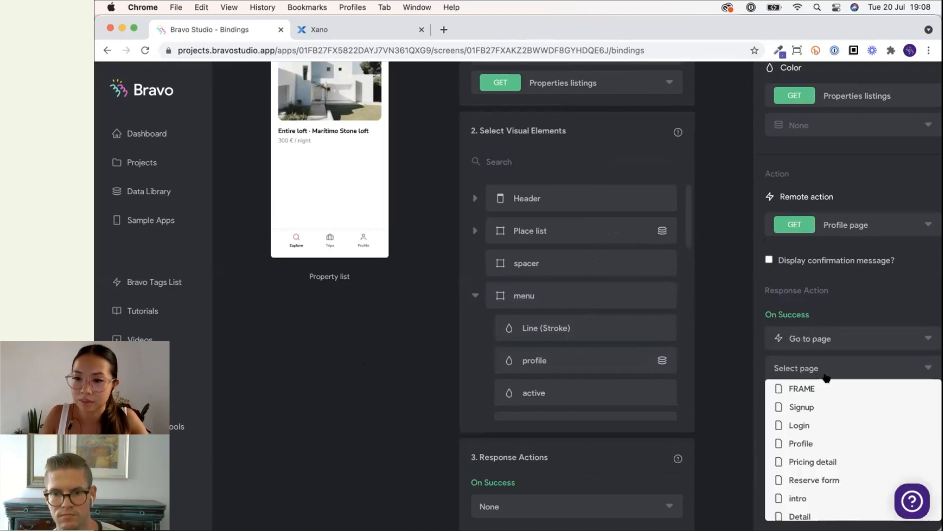
scroll(823, 399, "down", 2)
scroll(826, 420, "up", 2)
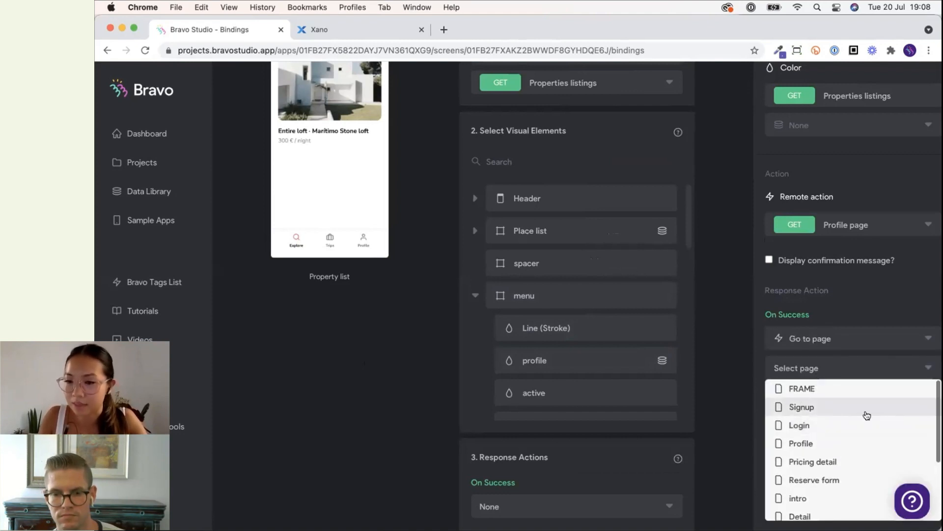
left_click(846, 442)
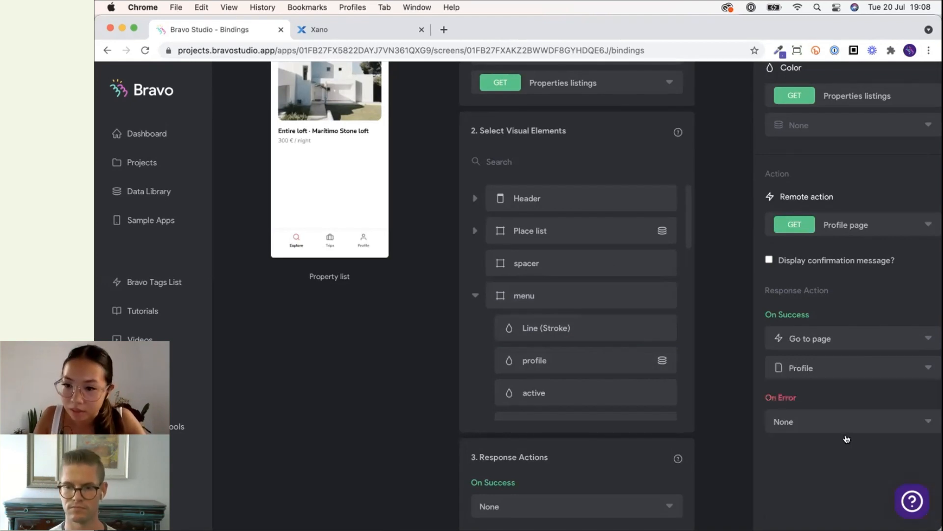
Set the profile element's On Error response to show the alert "Try again", then return to the screens list.
left_click(827, 432)
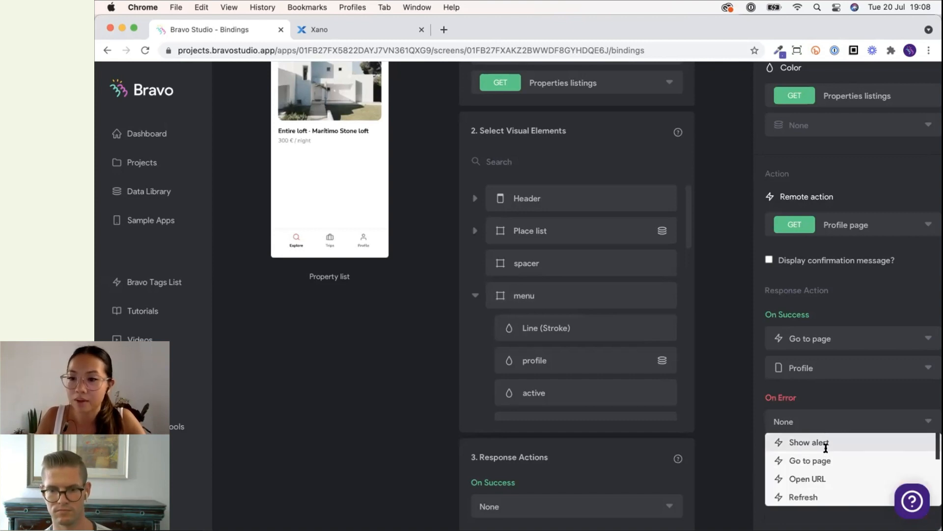
left_click(825, 444)
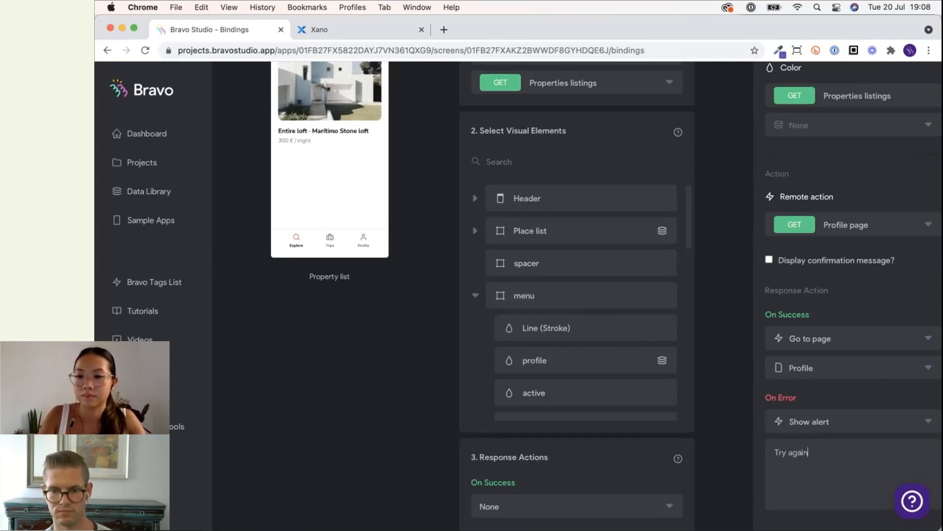
left_click(713, 426)
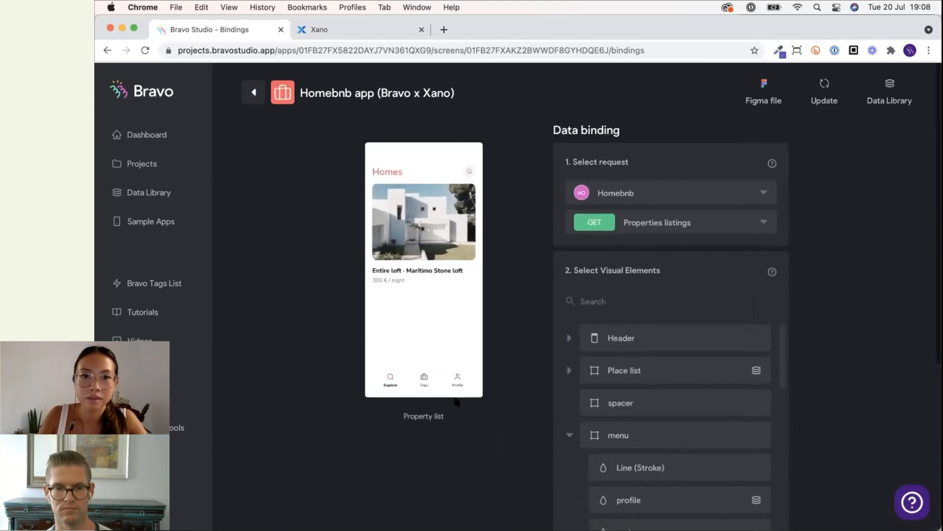
left_click(256, 100)
scroll(571, 373, "down", 1)
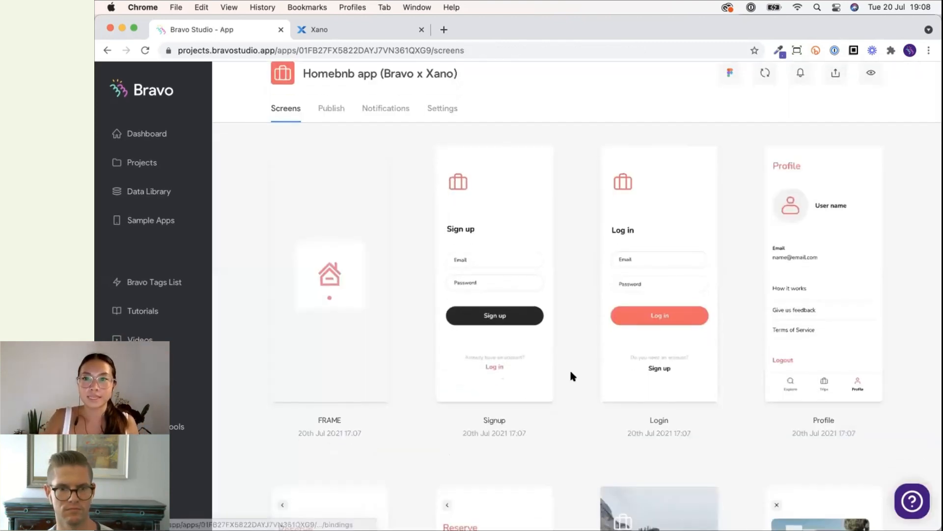
Open the mirrored phone preview of the Homebnb app and position its window over the browser.
mouse_move(580, 526)
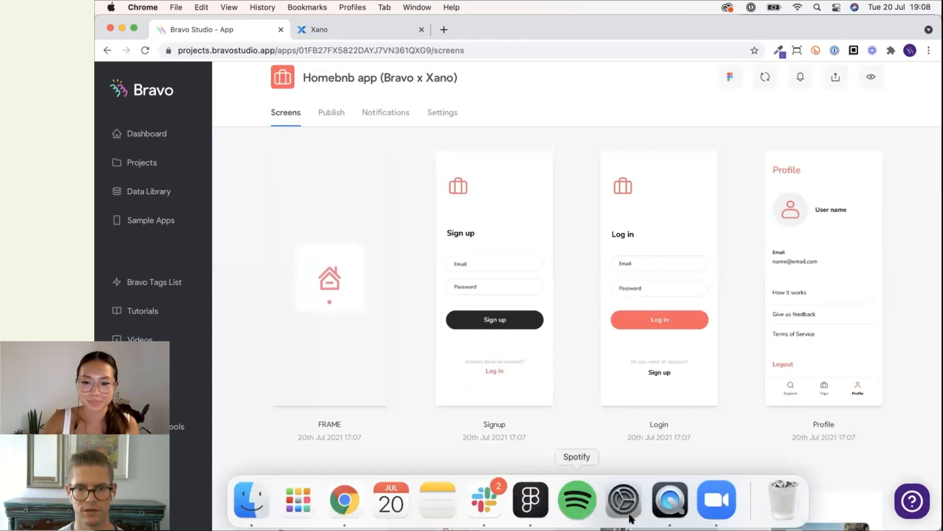
left_click(722, 499)
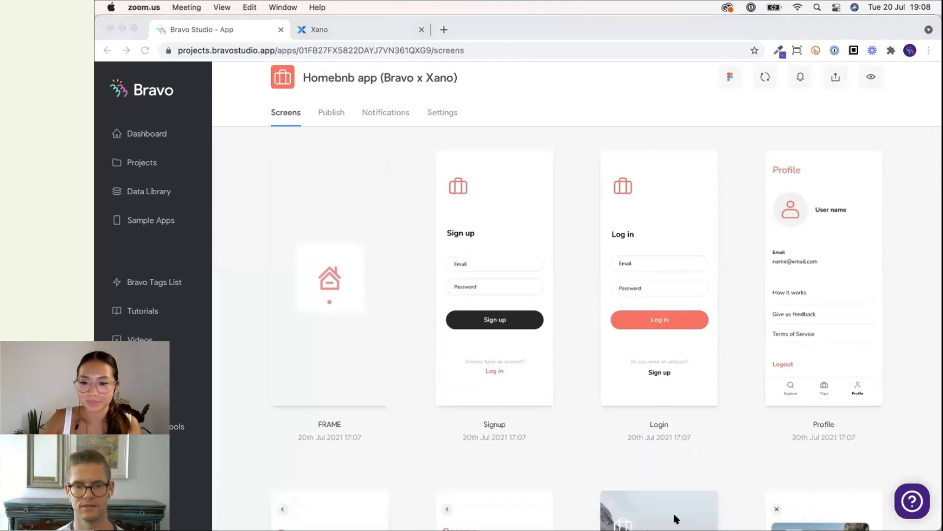
mouse_move(677, 528)
left_click(670, 500)
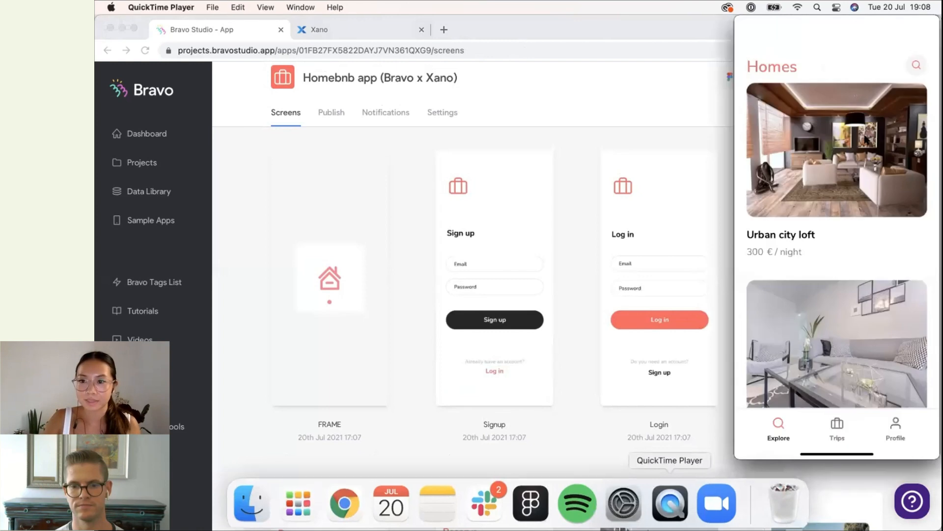
left_click_drag(936, 24, 610, 27)
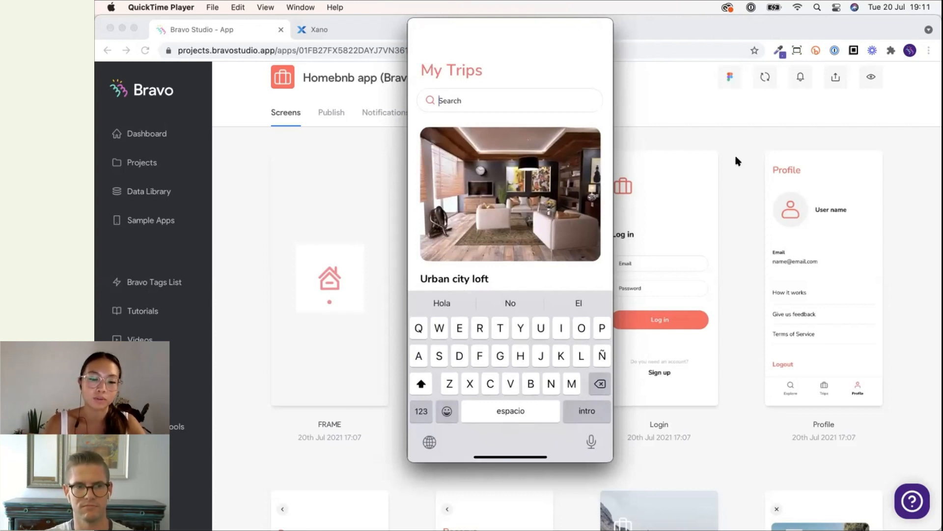
Test the My Trips search in the app preview by searching for City.
type("City")
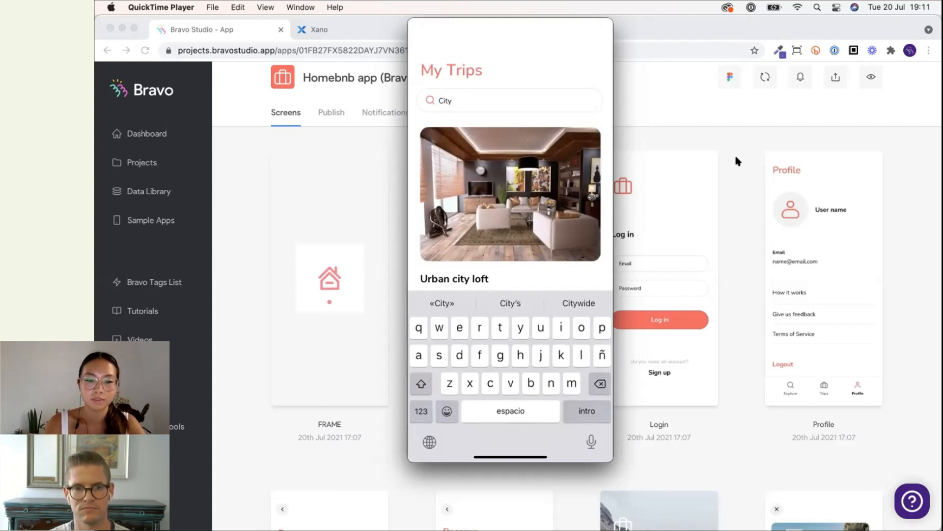
key("Return")
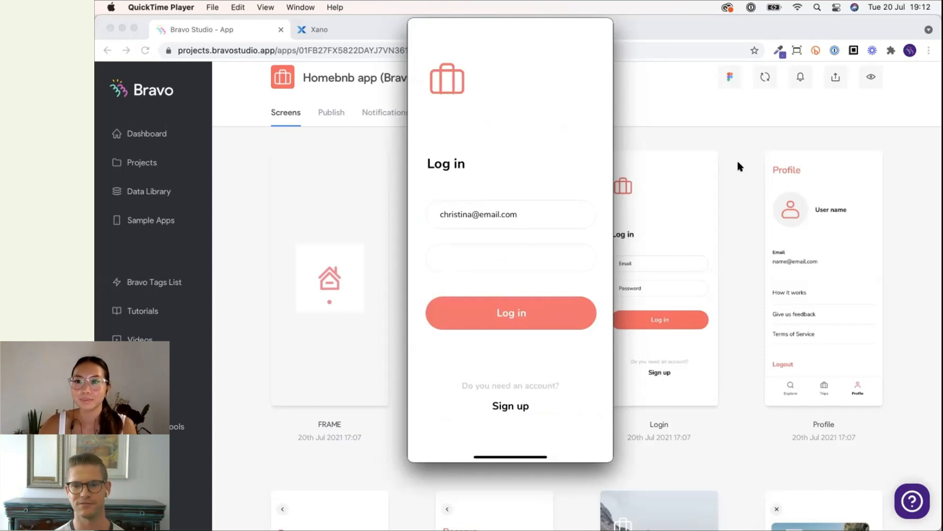
Switch back to the browser and open the Xano tab's API endpoints dashboard.
left_click(737, 162)
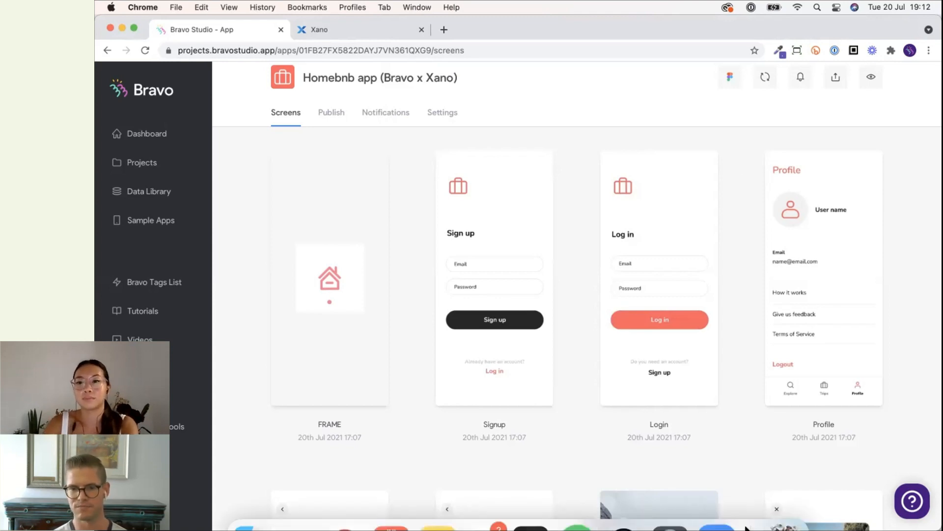
left_click(667, 500)
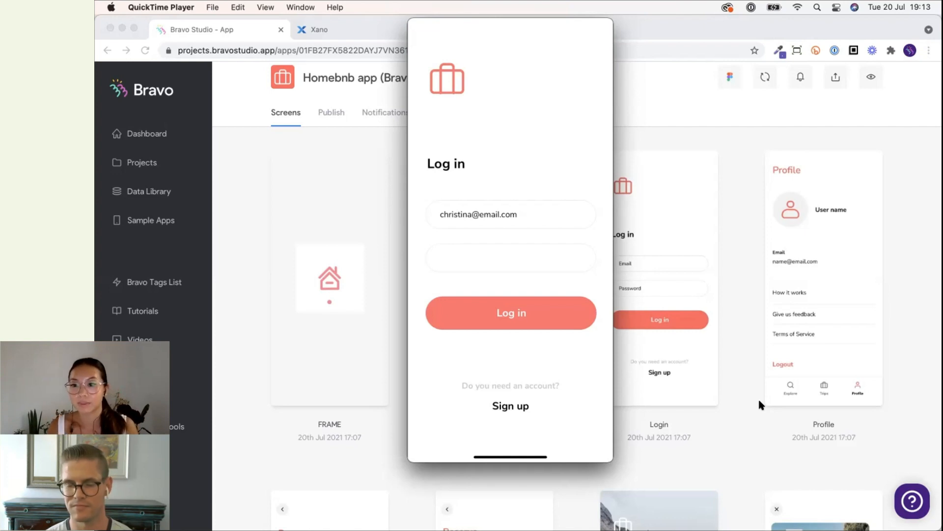
scroll(721, 373, "up", 1)
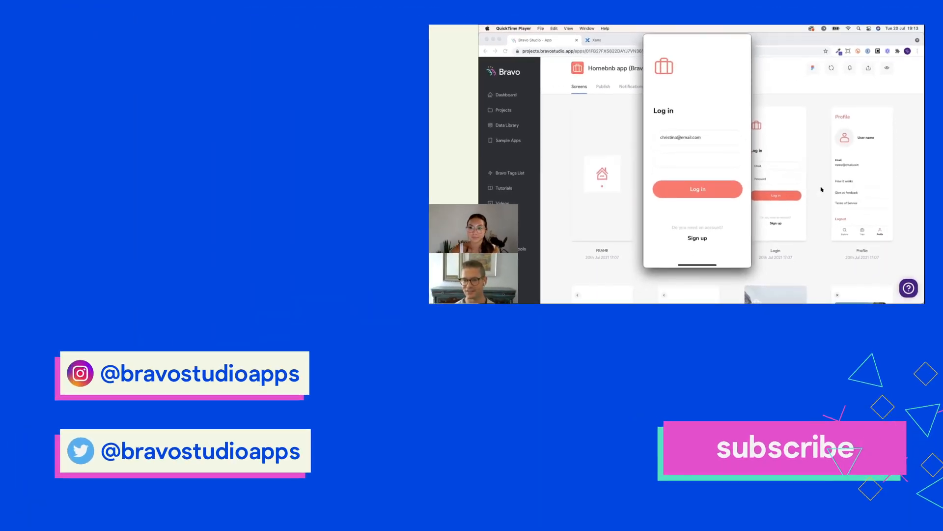
left_click(621, 40)
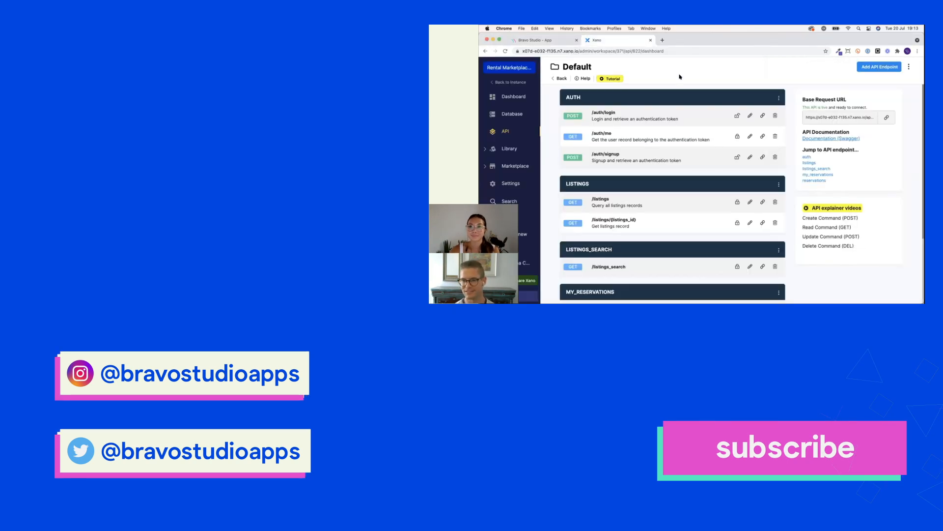